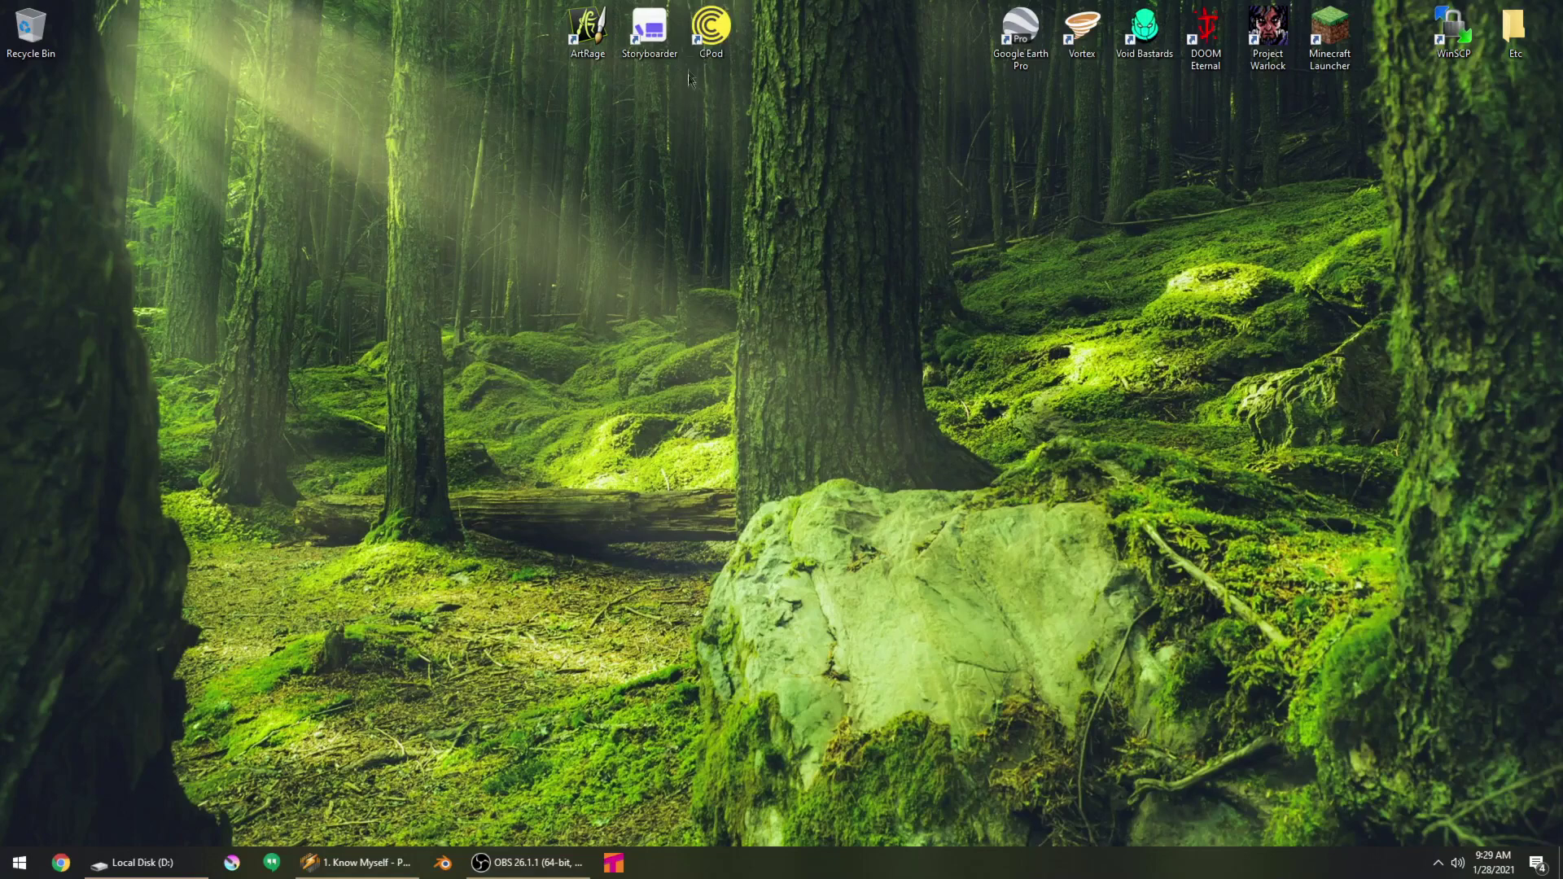
# Launch CPod and download episode 690 of Comedy Bang Bang: The Podcast
pyautogui.doubleClick(710, 32)
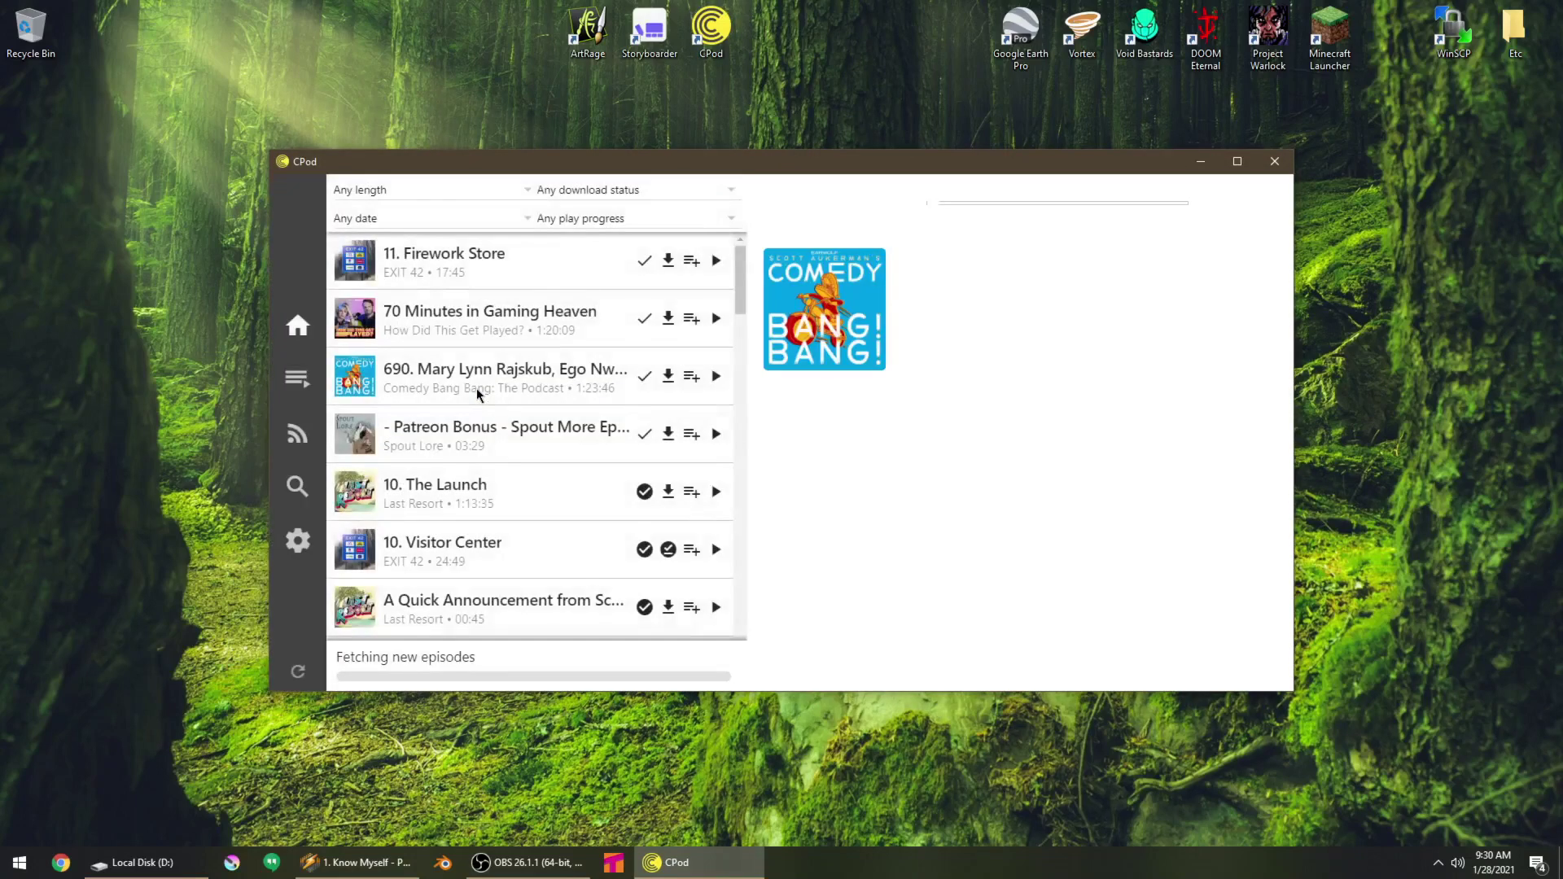
pyautogui.click(668, 376)
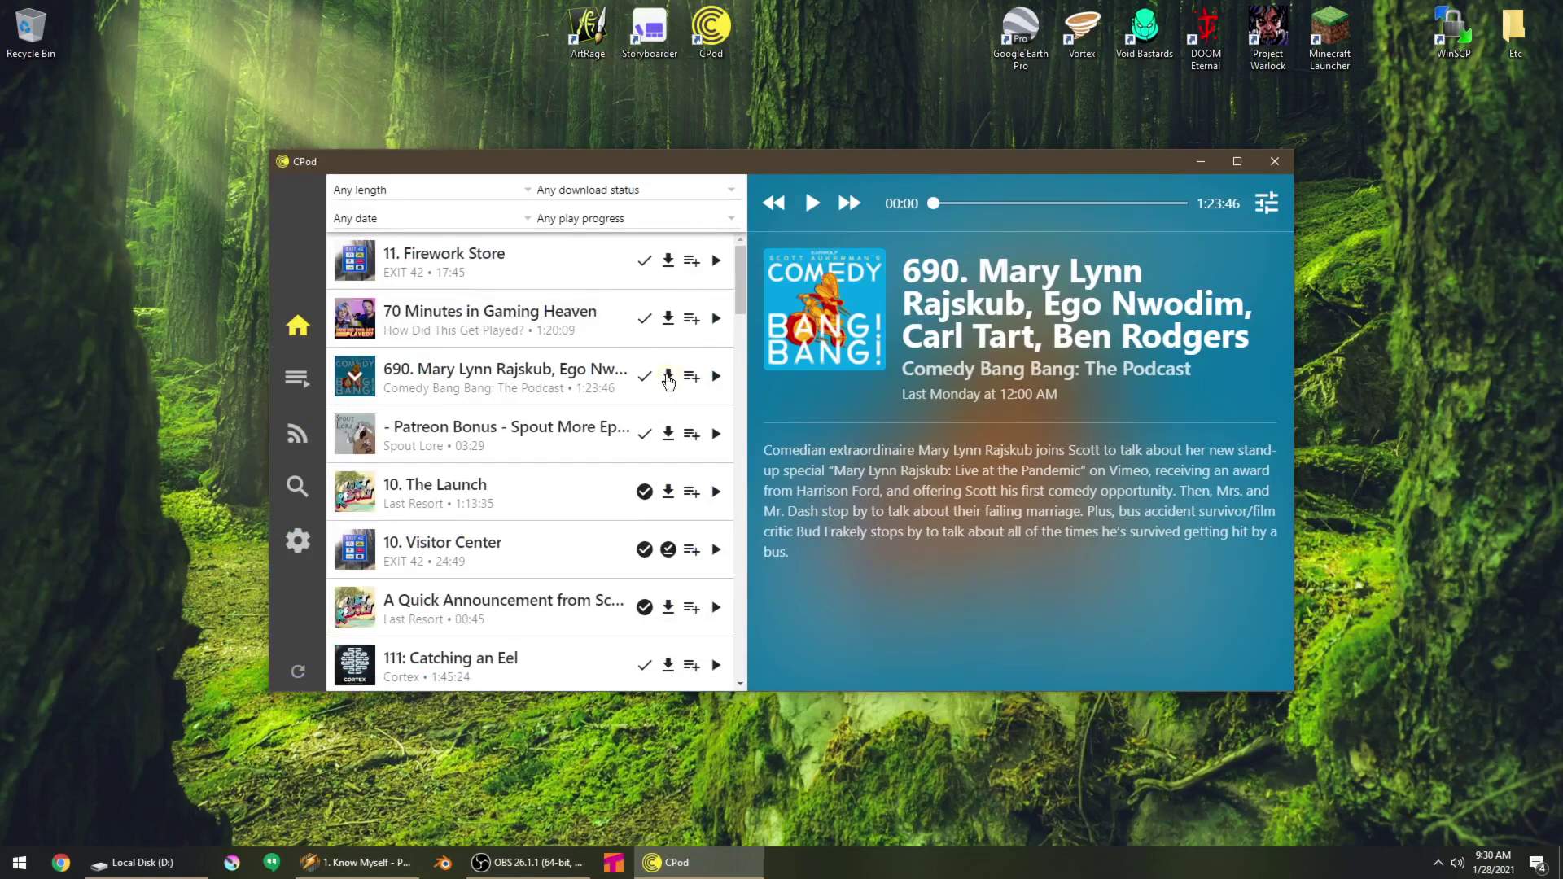
pyautogui.click(668, 376)
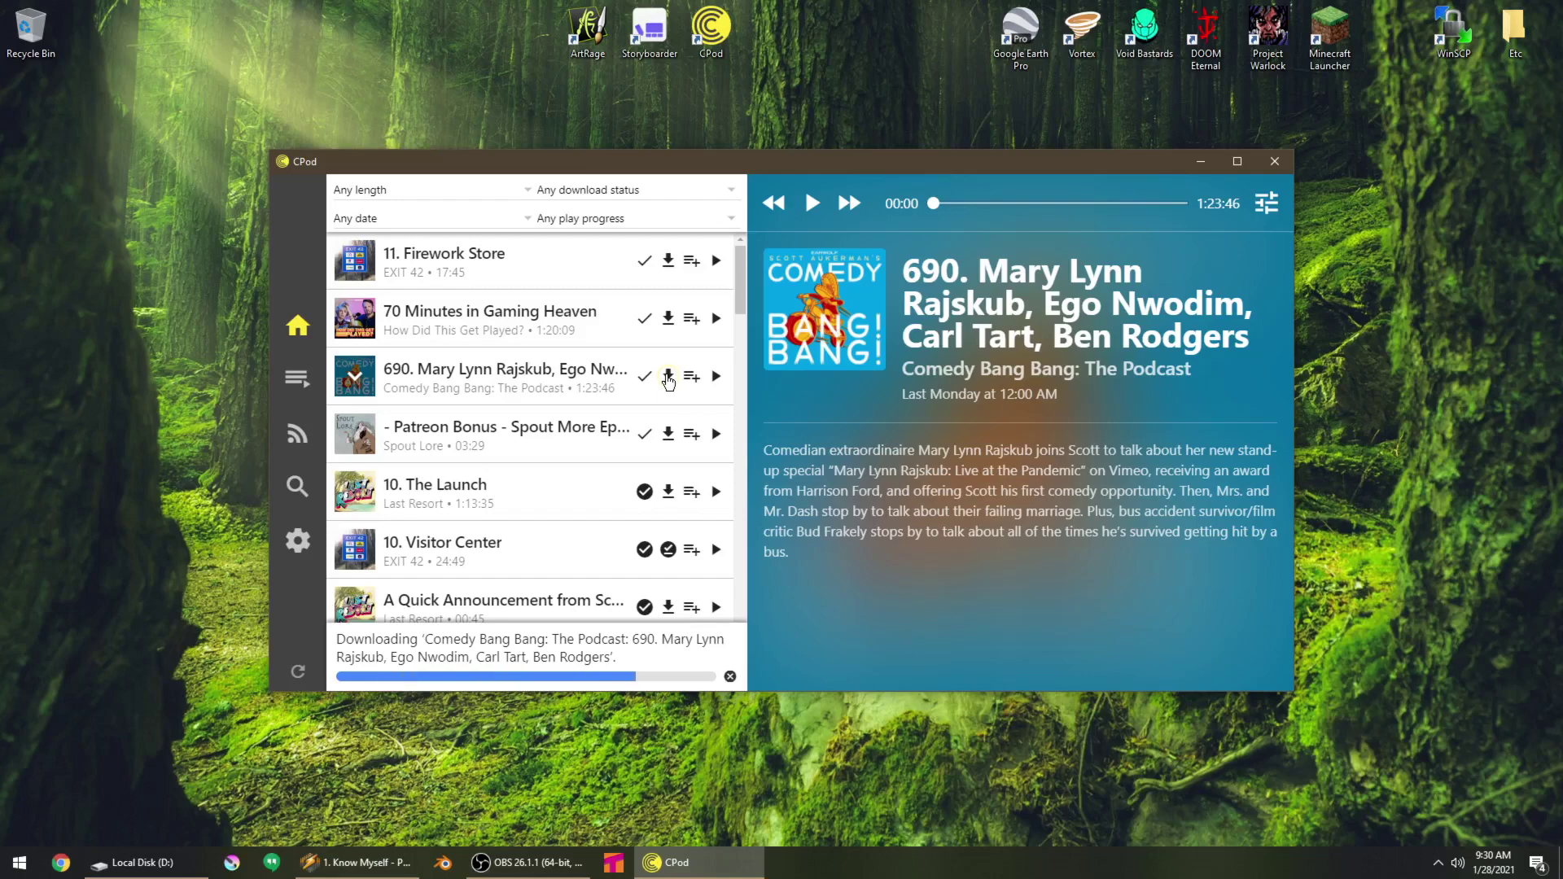
# Copy the path of the download directory from the CPod settings without changing the folder, and close CPod
pyautogui.click(298, 541)
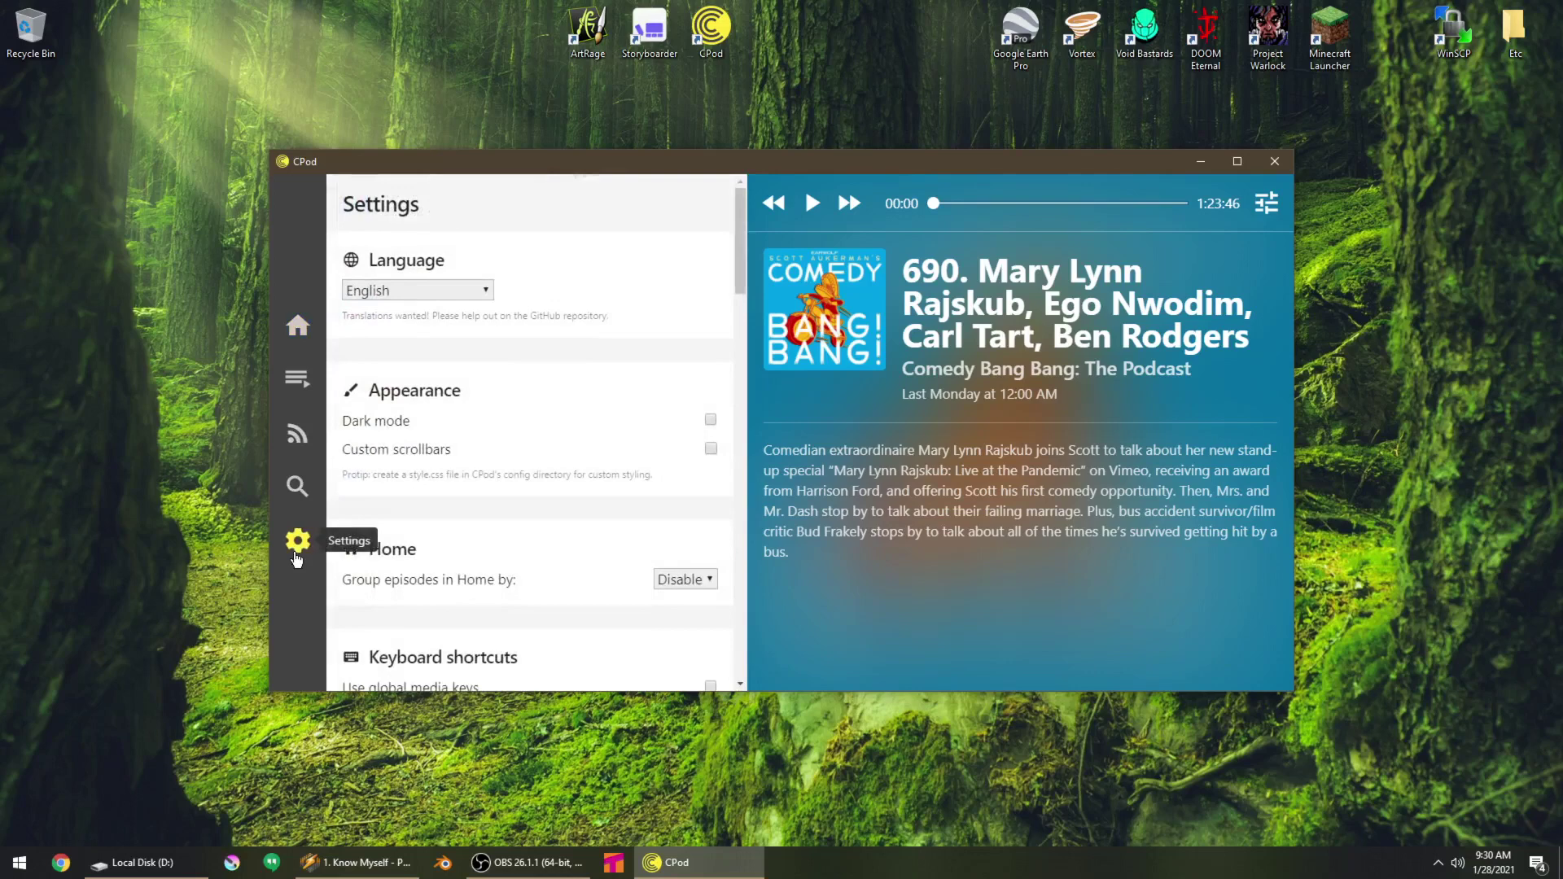
pyautogui.scroll(-4, 594, 554)
pyautogui.scroll(-8, 594, 556)
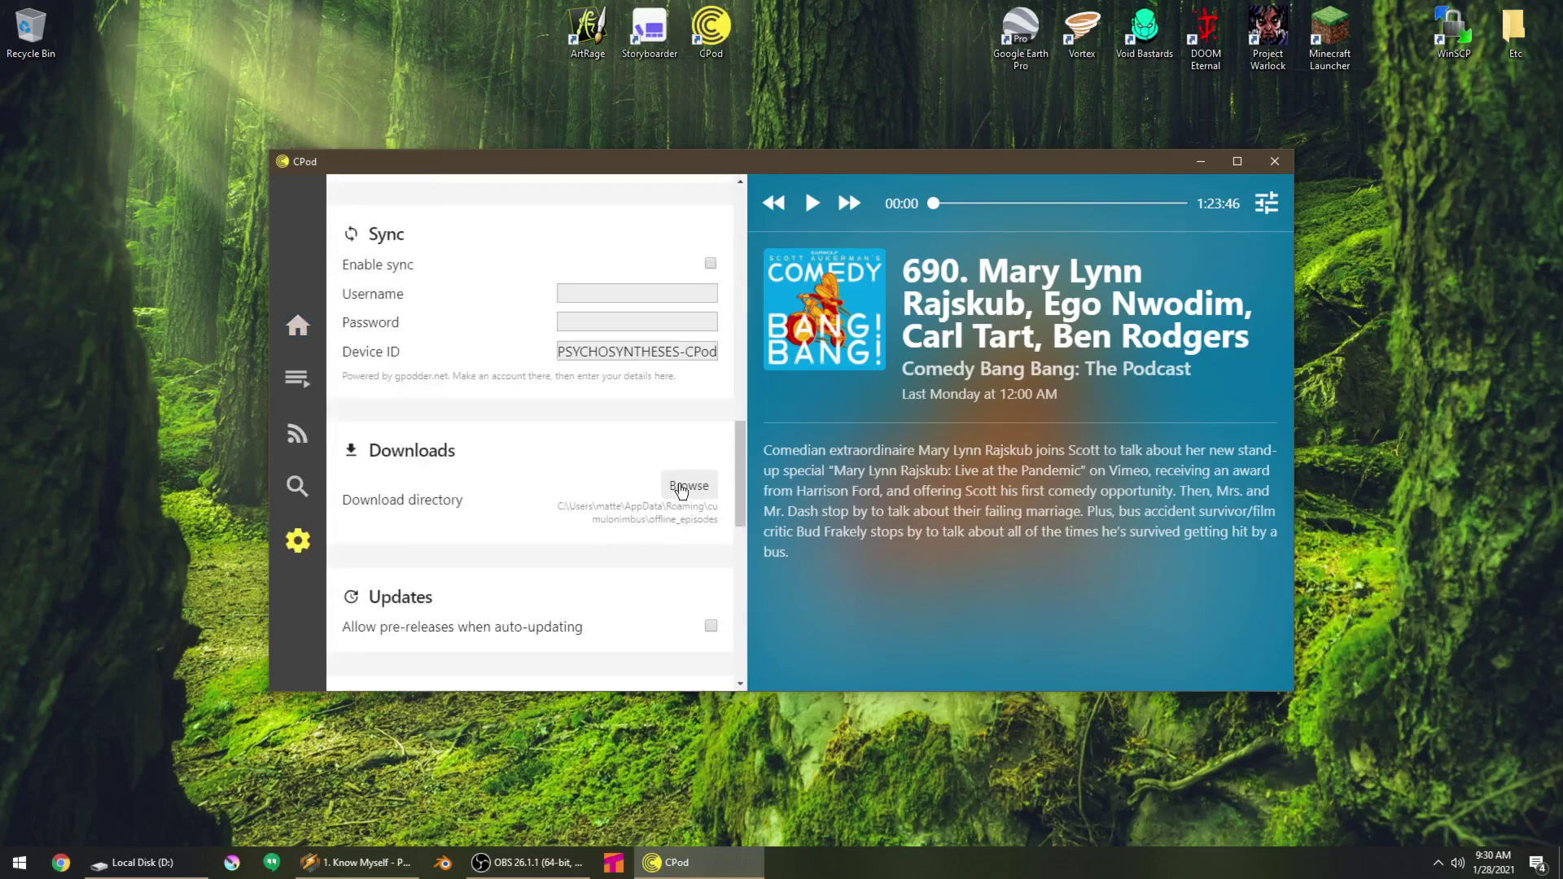
pyautogui.click(687, 485)
pyautogui.doubleClick(652, 217)
pyautogui.doubleClick(609, 216)
pyautogui.rightClick(607, 219)
pyautogui.click(549, 271)
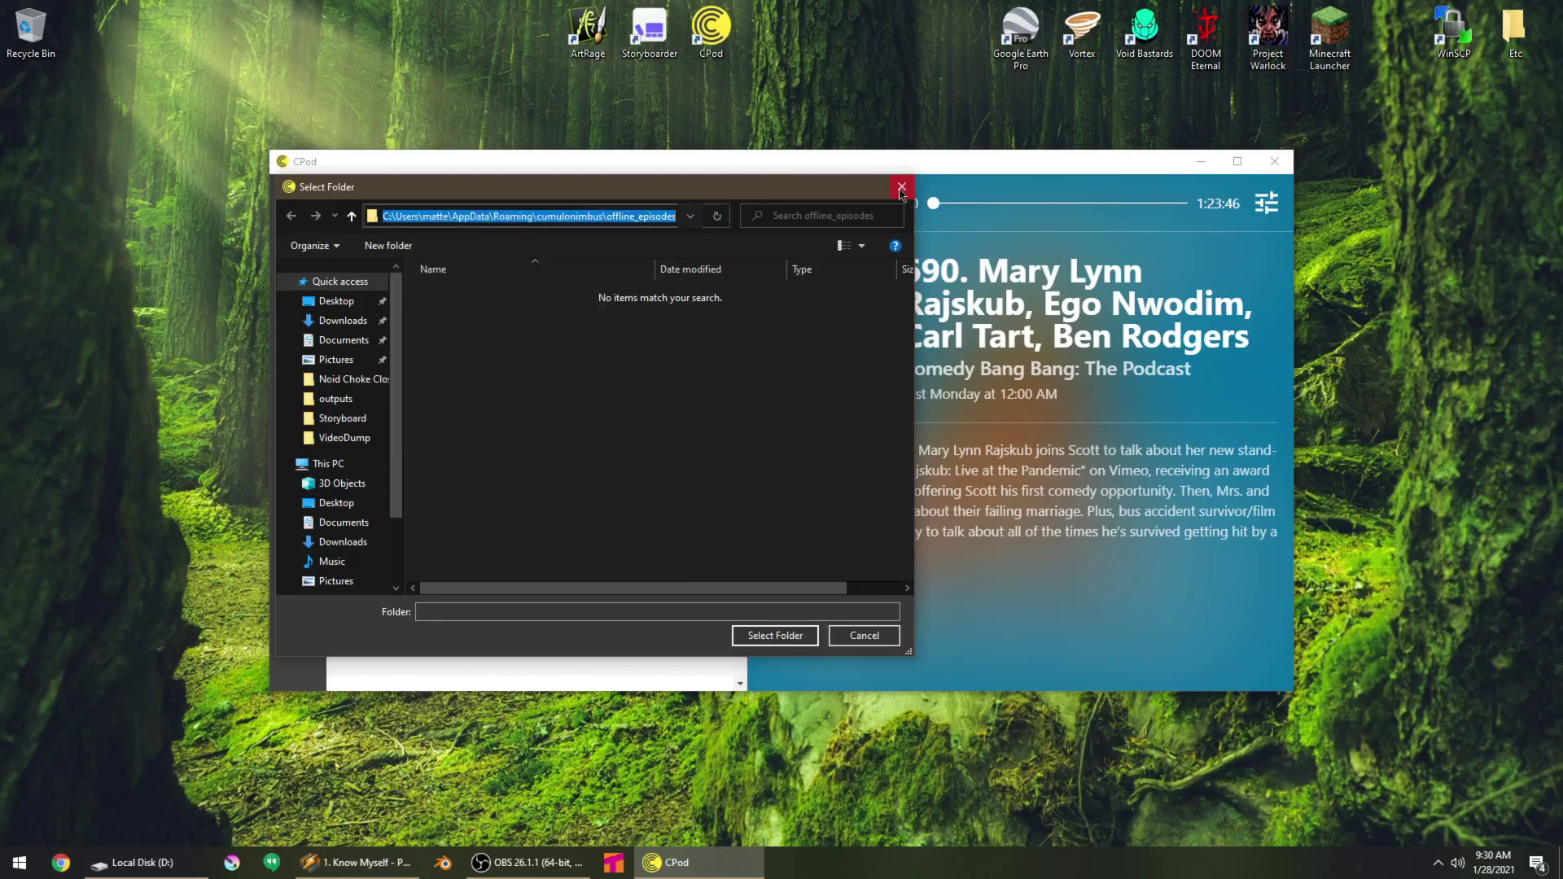
pyautogui.click(902, 187)
pyautogui.click(1275, 161)
# Open the copied offline_episodes path in File Explorer and copy the Comedy Bang Bang episode 690 file
pyautogui.click(675, 235)
pyautogui.hotkey('ctrl', 'v')
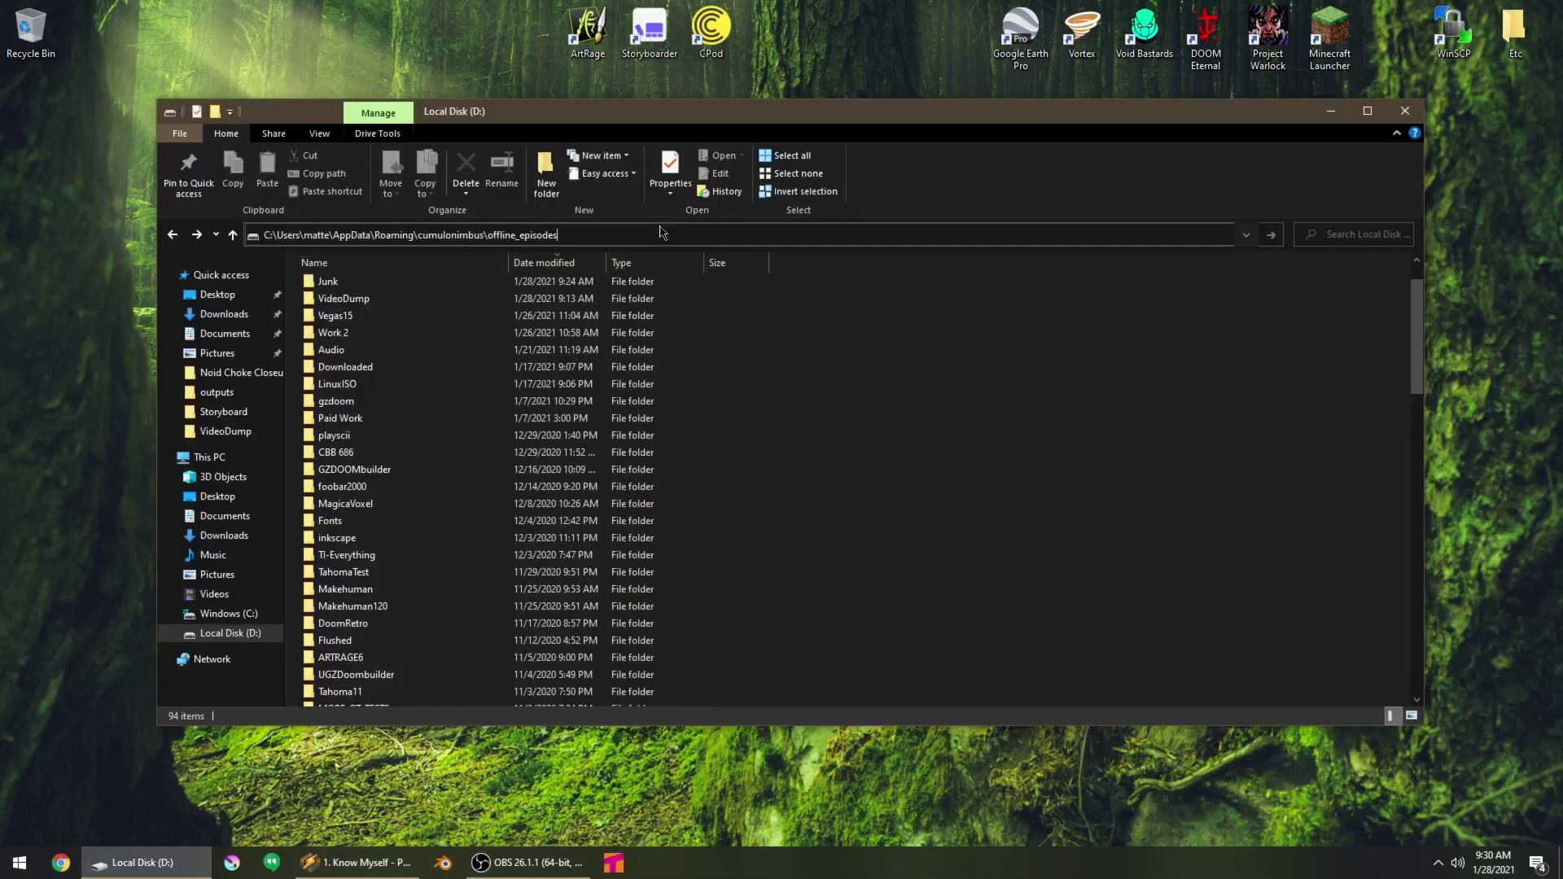
pyautogui.press('Return')
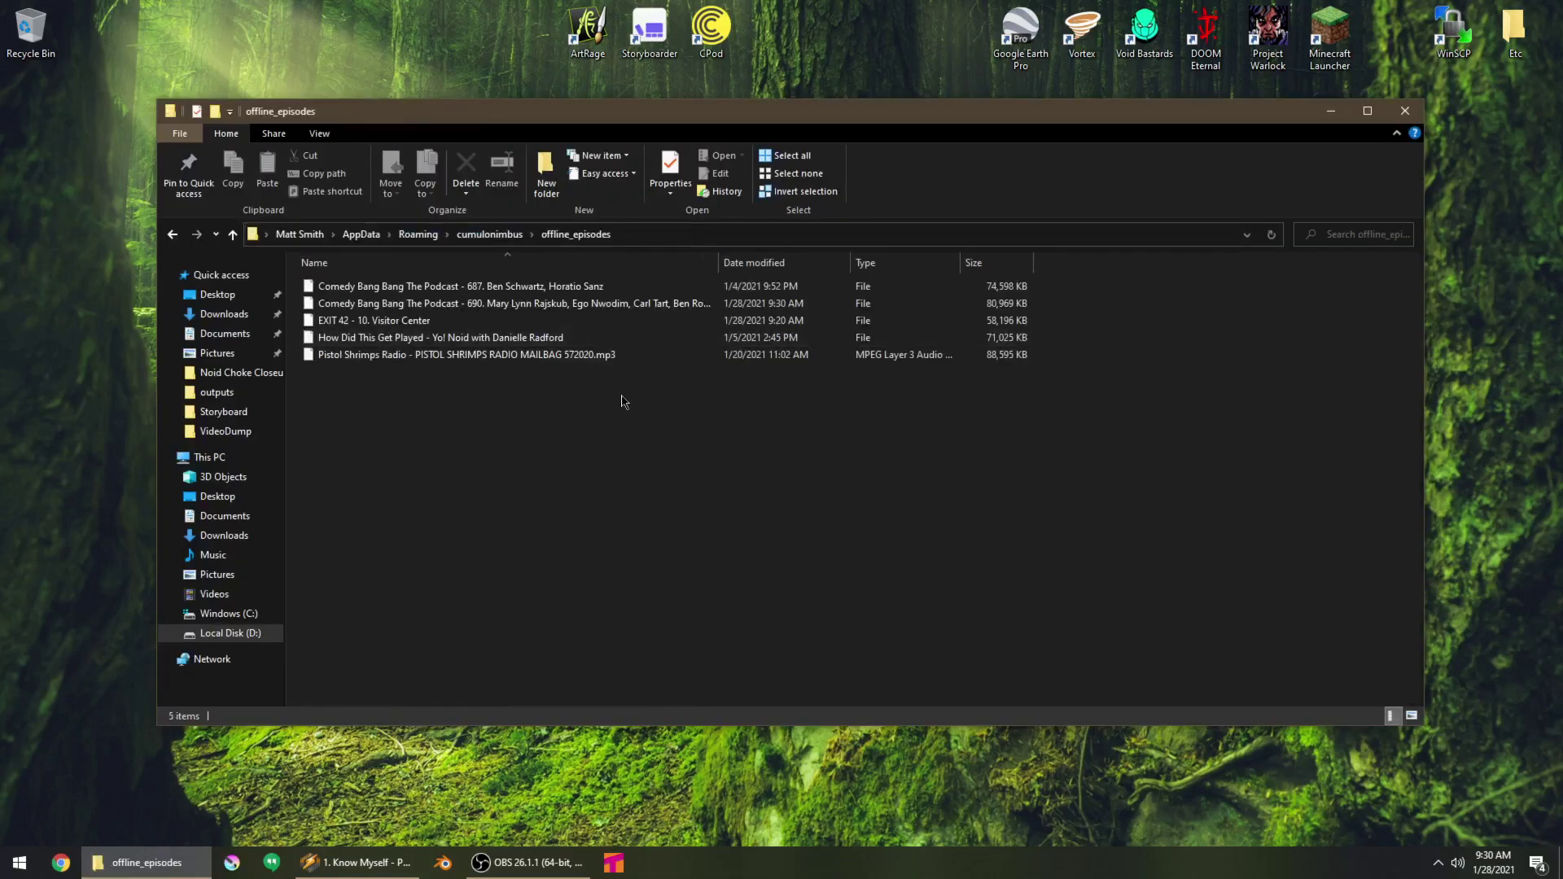
pyautogui.rightClick(644, 308)
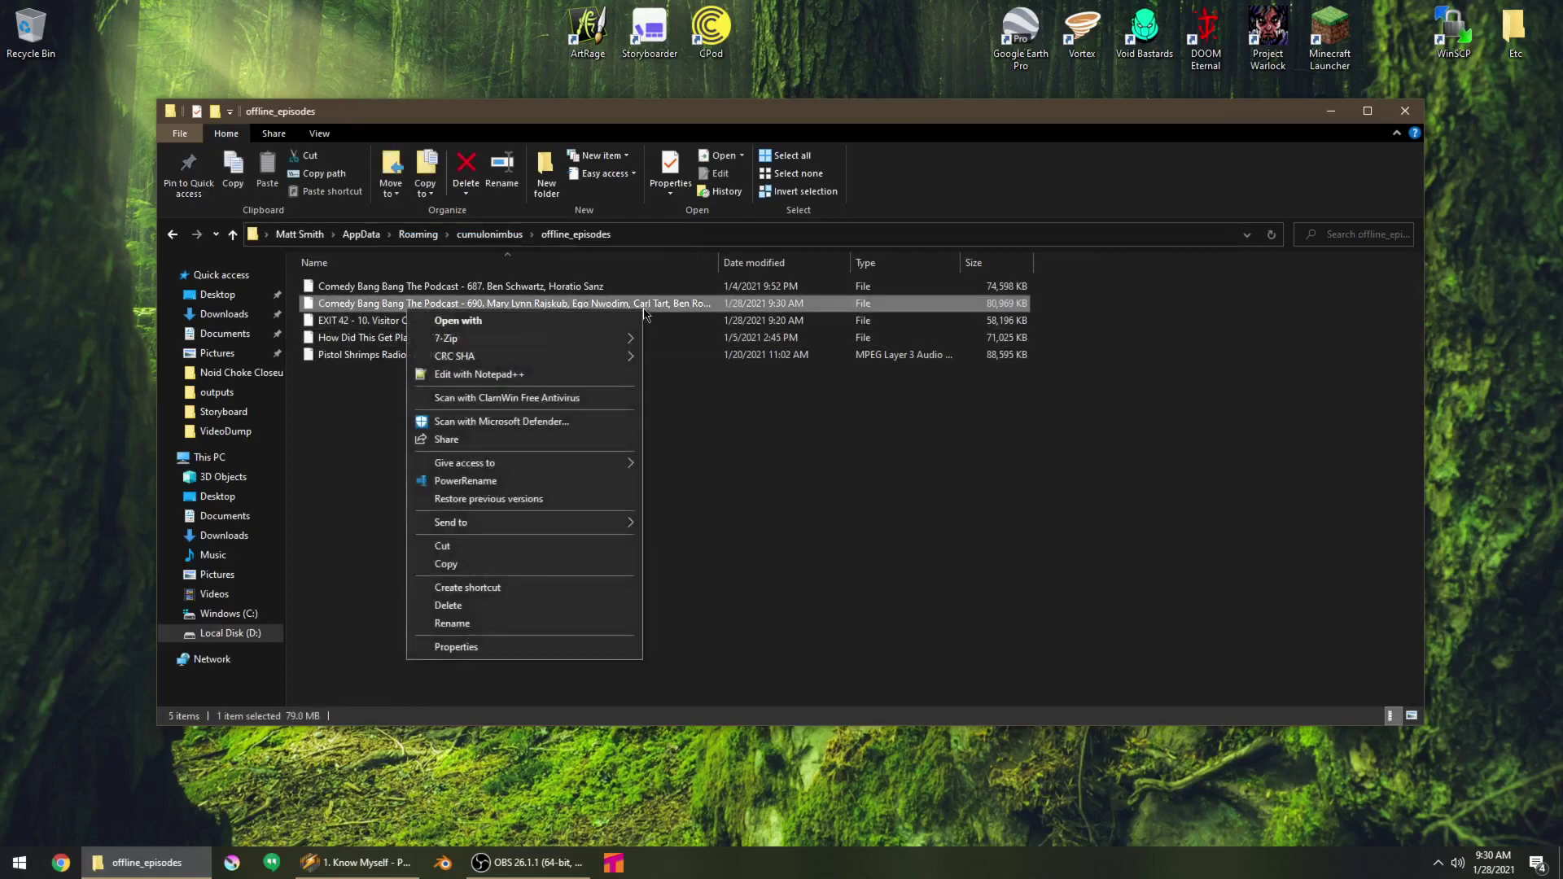
pyautogui.click(489, 563)
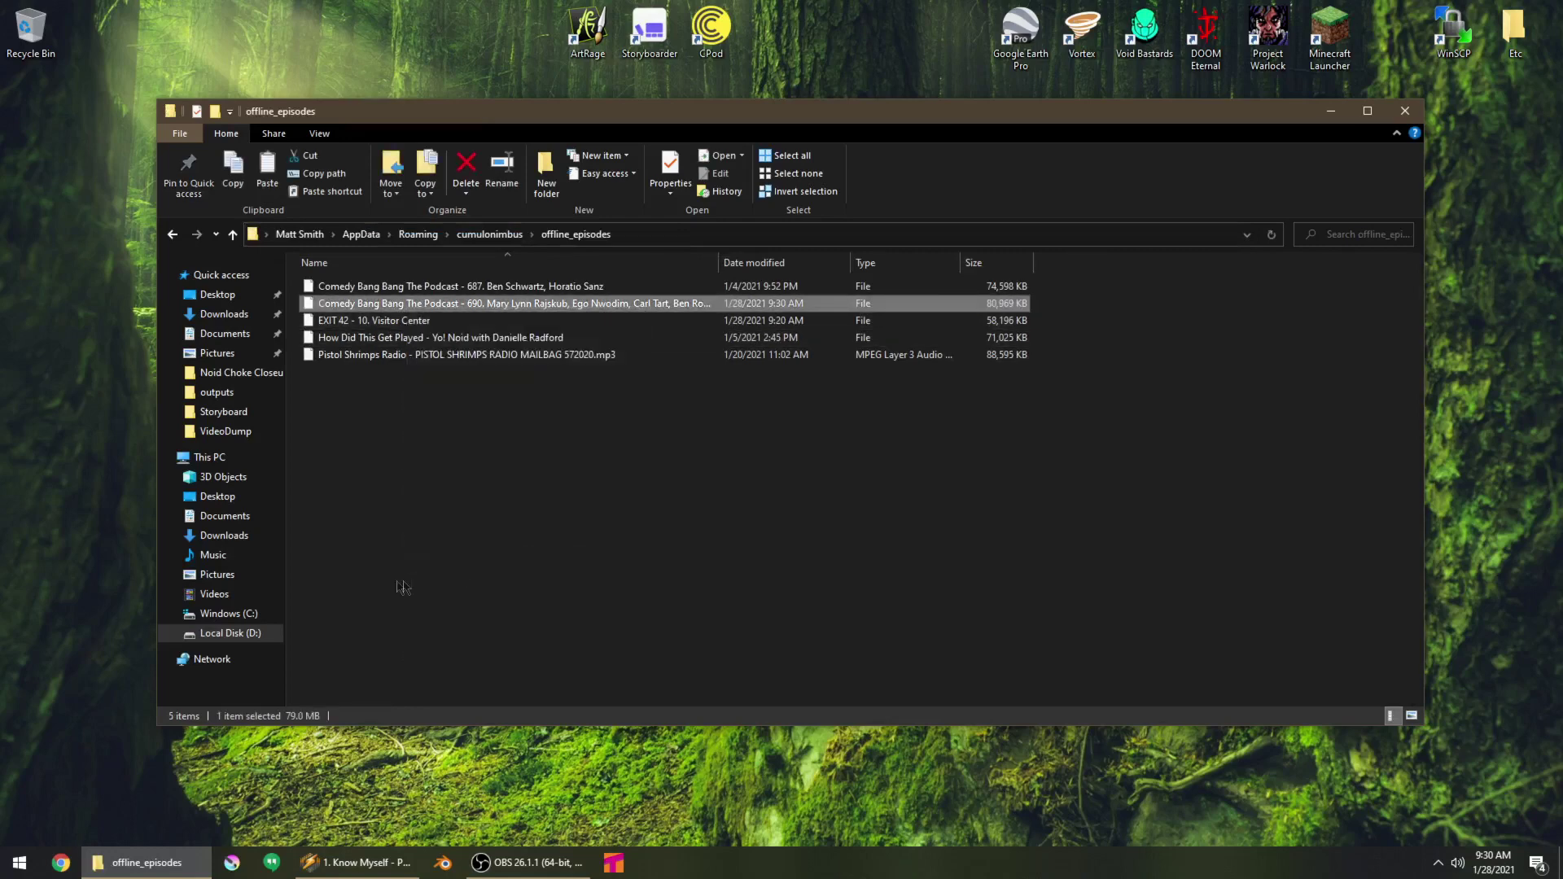
# Create a folder named "Boring Tutorial" on Local Disk (D:) and open it
pyautogui.click(262, 638)
pyautogui.rightClick(870, 536)
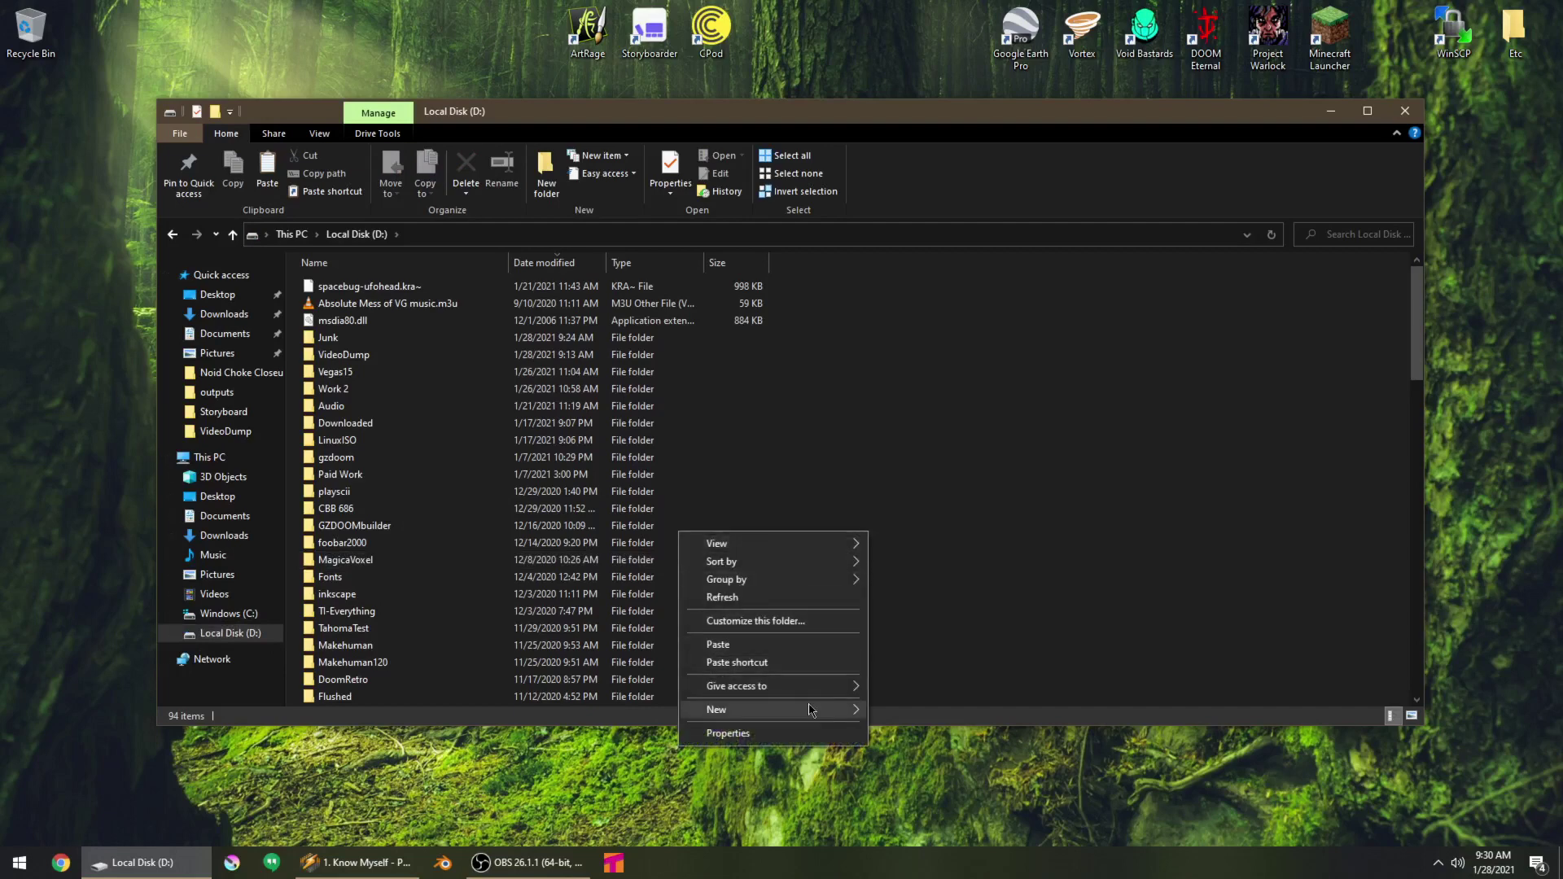
pyautogui.moveTo(826, 710)
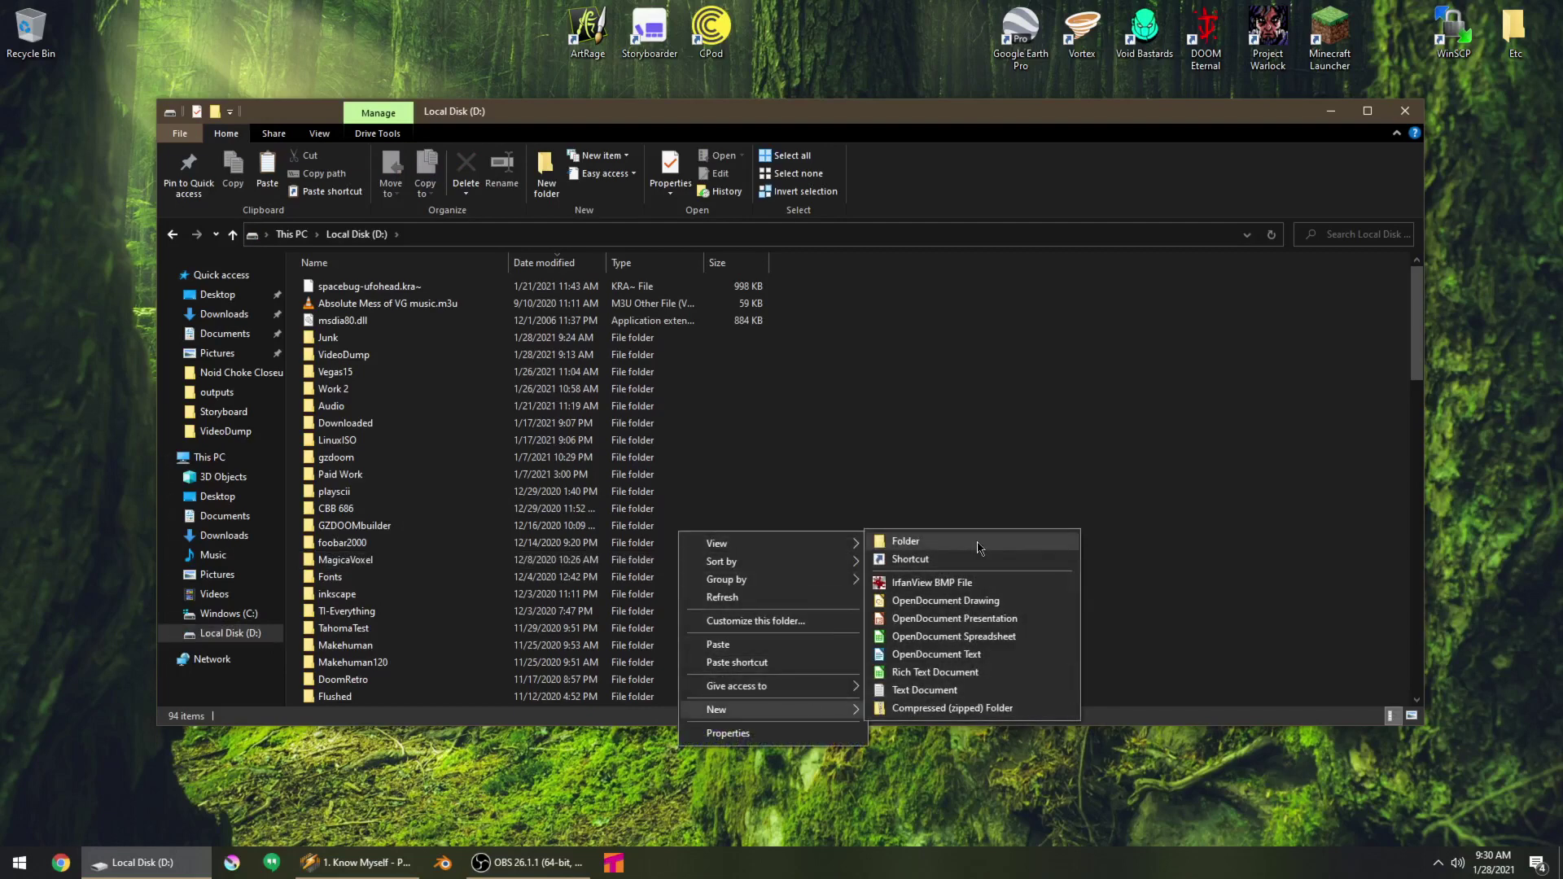
pyautogui.click(905, 541)
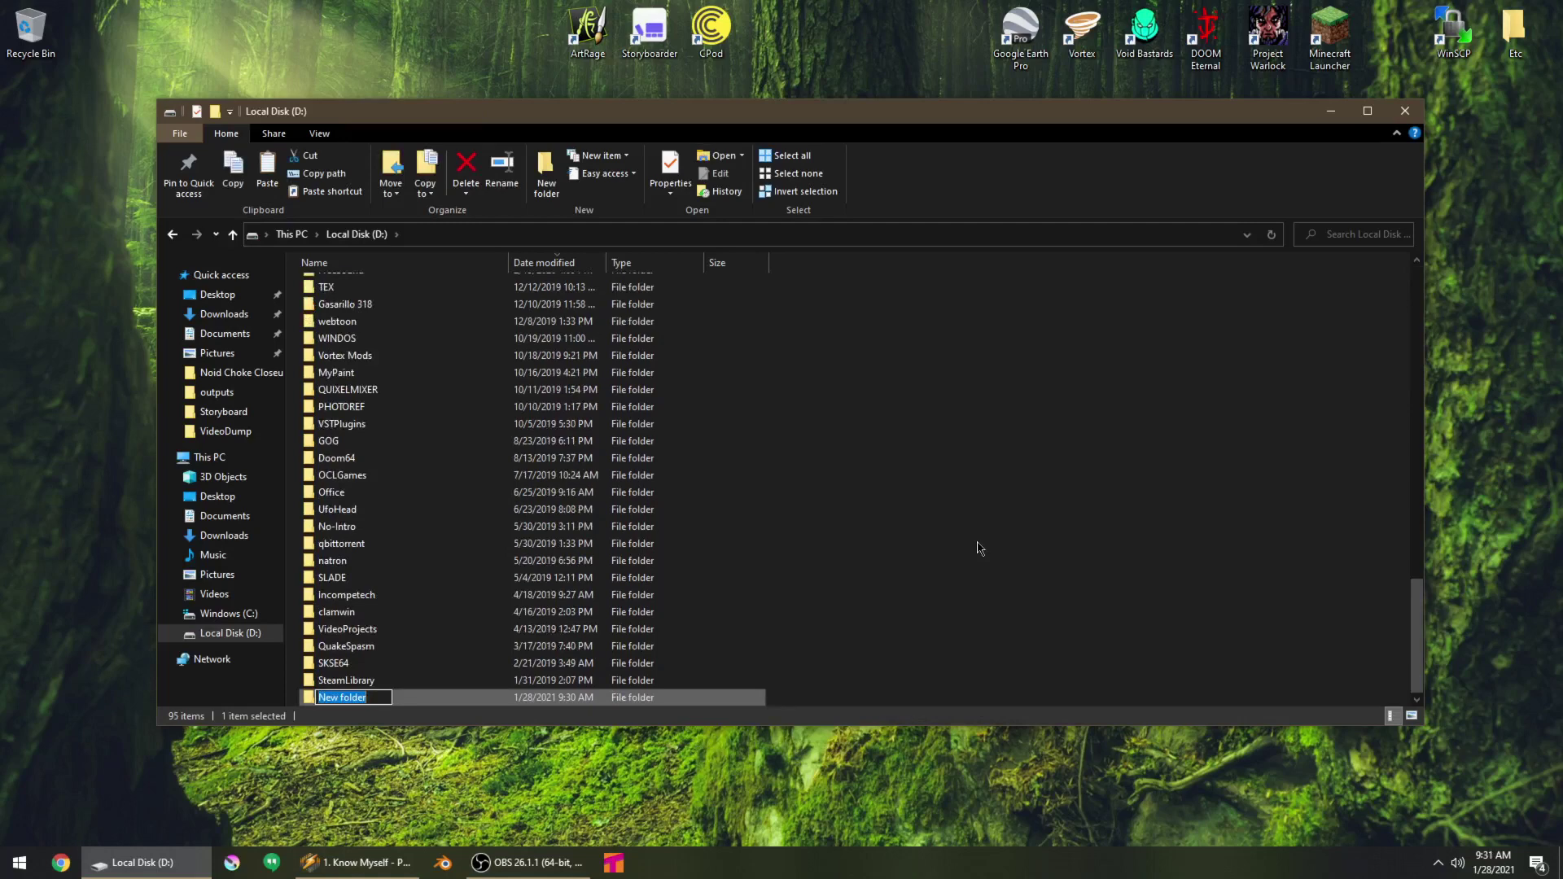
pyautogui.write('Boring Tutorial')
pyautogui.press('Return')
pyautogui.press('Return')
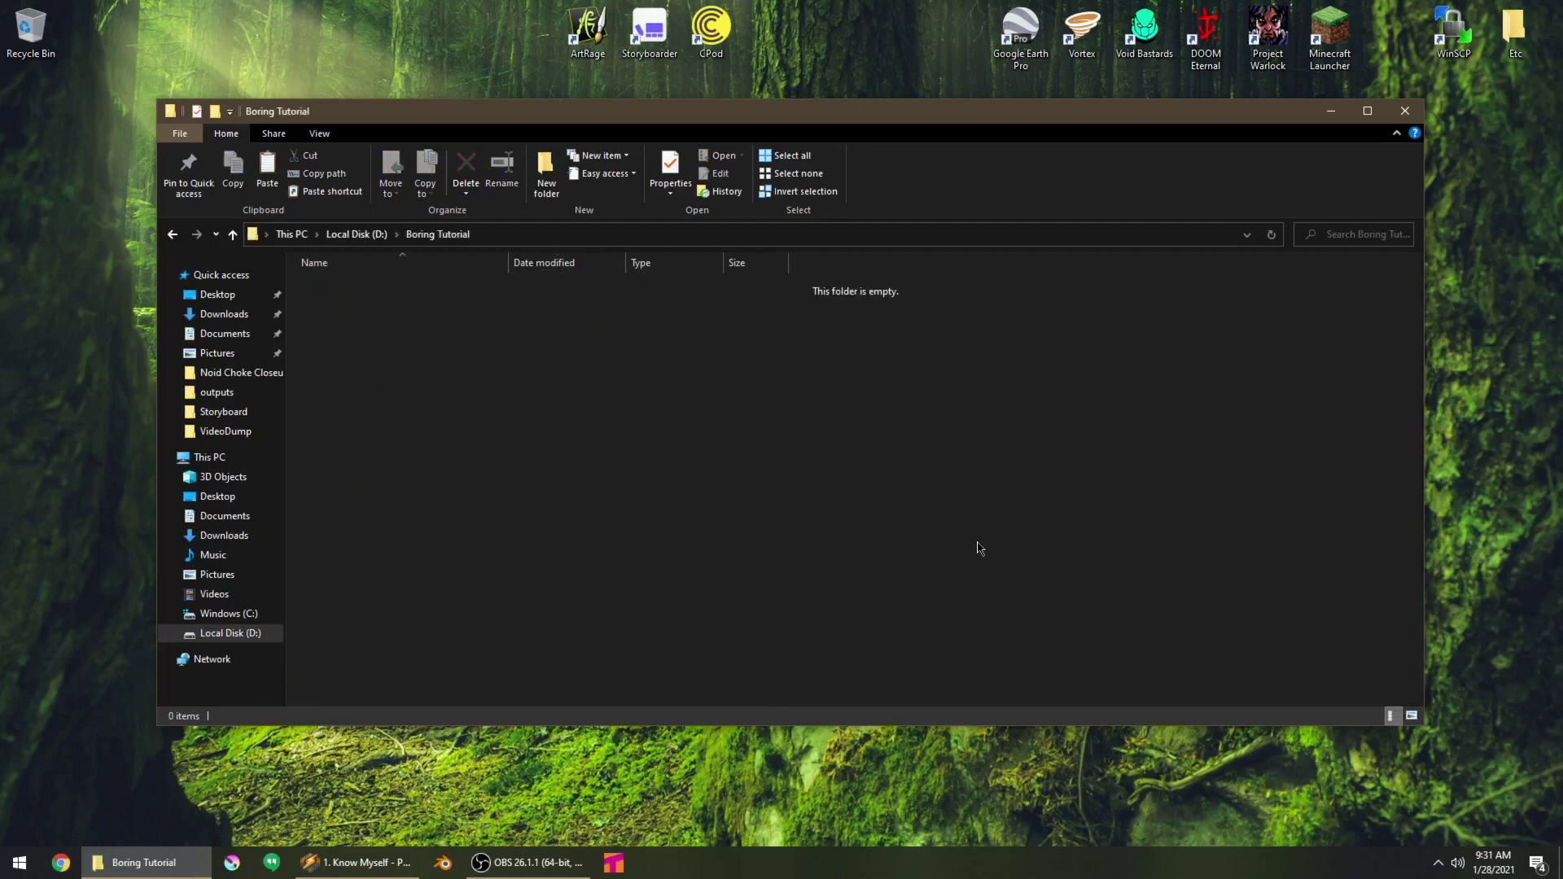
# Paste the copied podcast file into the Boring Tutorial folder
pyautogui.rightClick(977, 548)
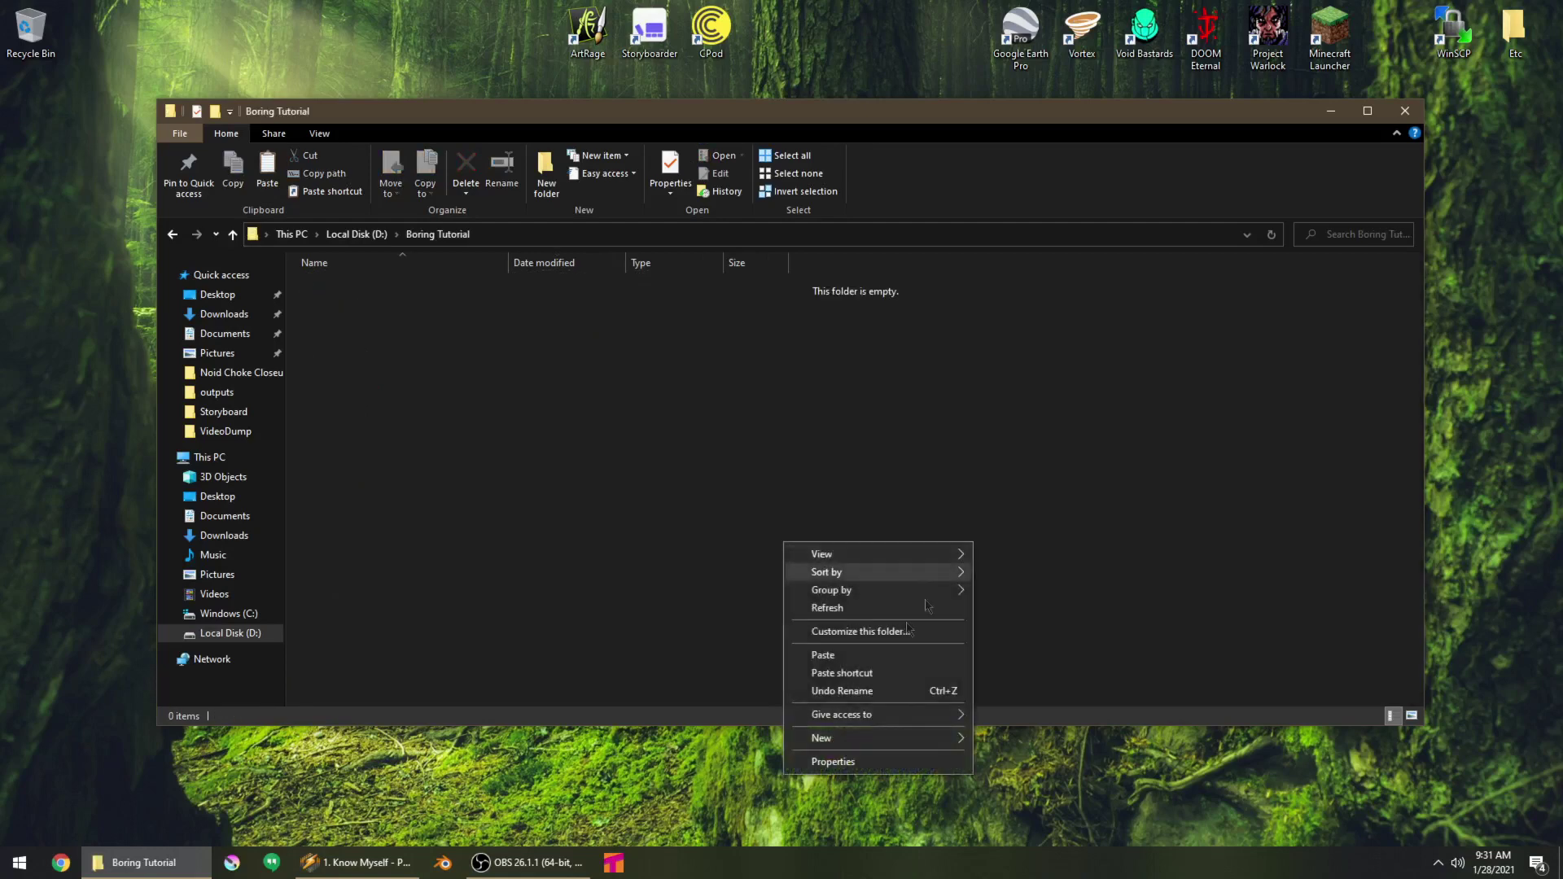
pyautogui.click(871, 651)
pyautogui.click(828, 543)
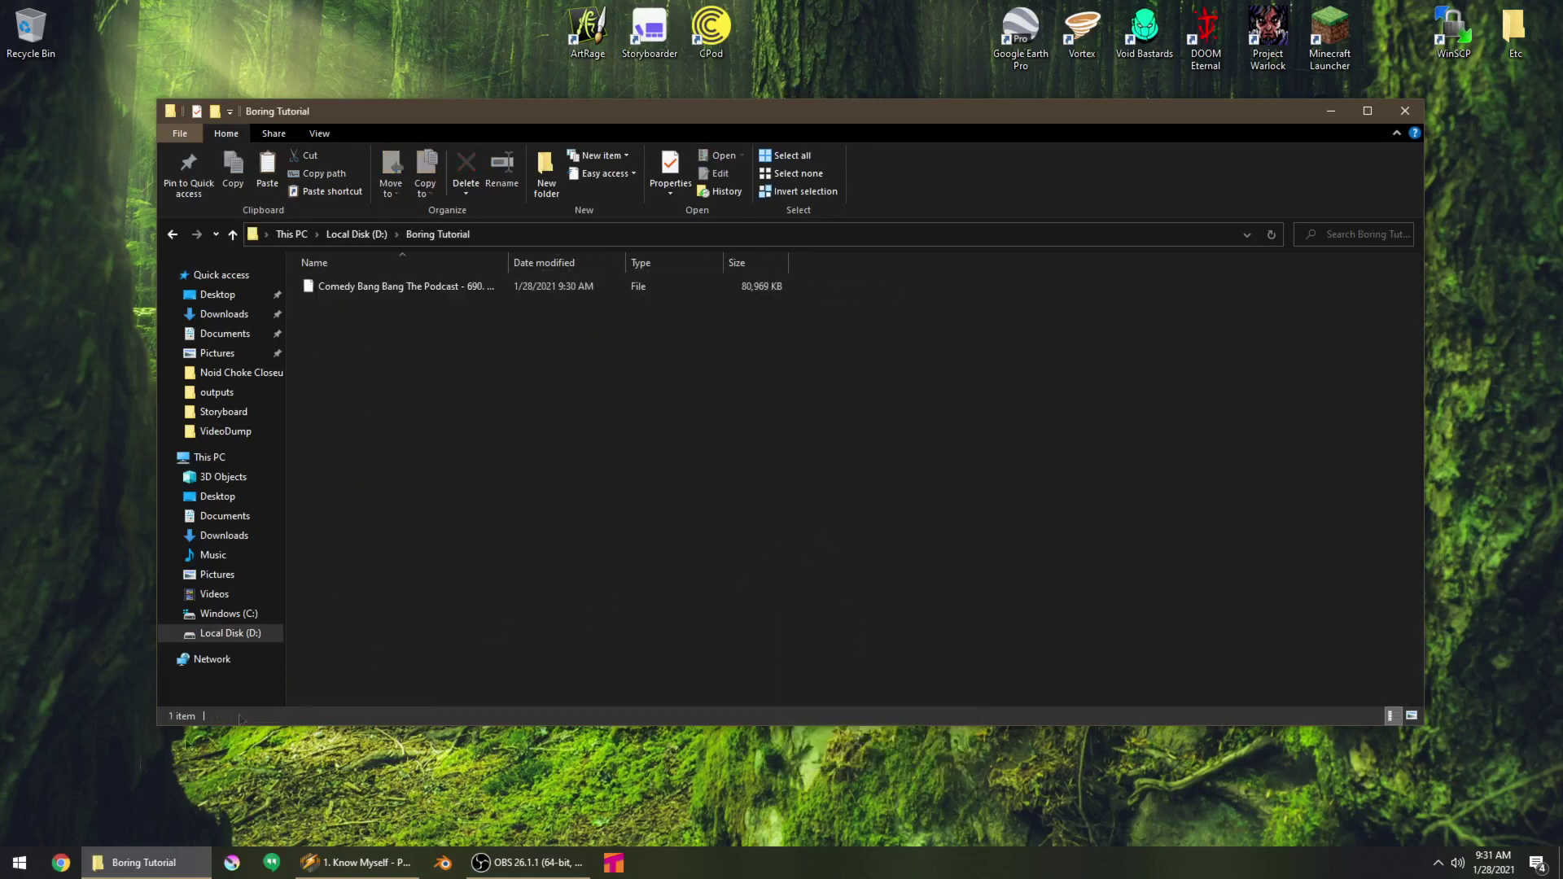
pyautogui.click(94, 790)
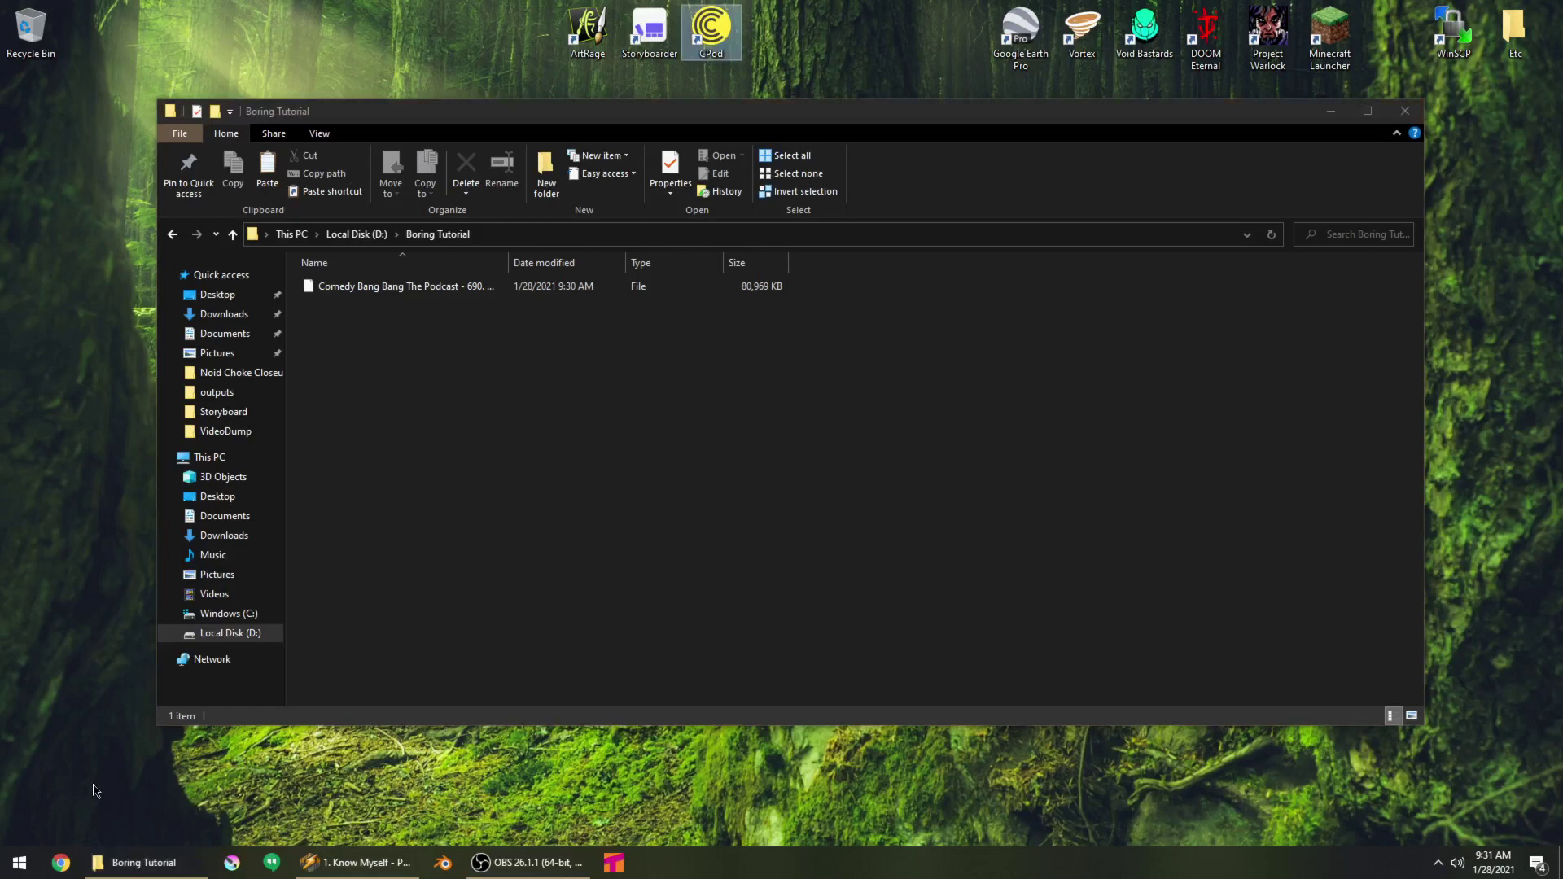
# Launch the Kdenlive video editor
pyautogui.click(29, 859)
pyautogui.write('kden')
pyautogui.press('Return')
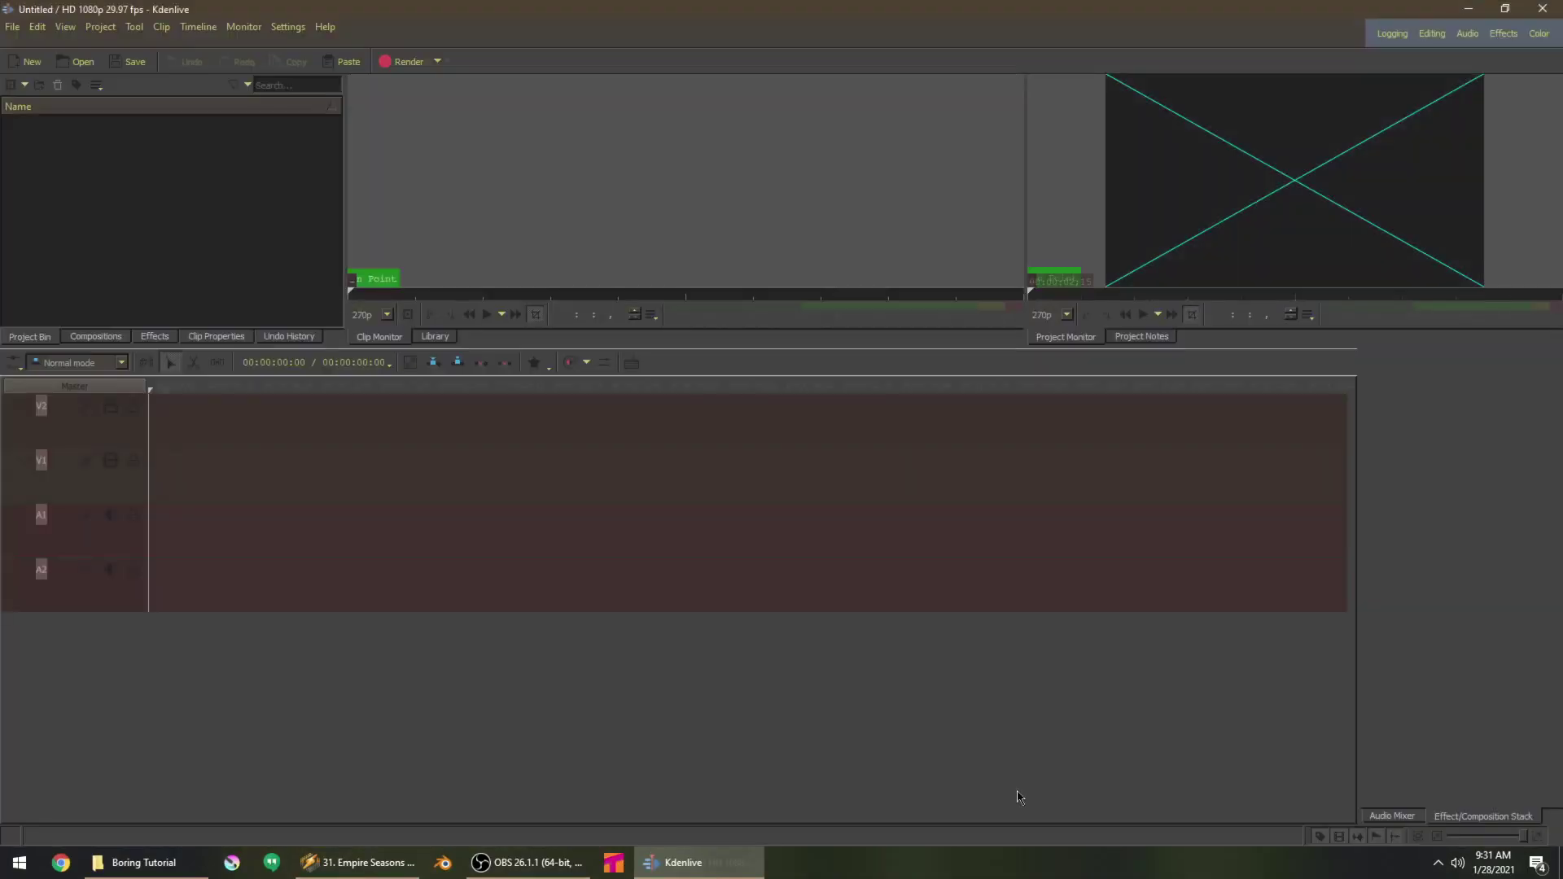
# Import the episode 690 file from the Boring Tutorial folder into the project bin, accepting the switch to a 600x600, 60.00fps profile
pyautogui.click(144, 862)
pyautogui.click(383, 289)
pyautogui.moveTo(394, 293); pyautogui.dragTo(116, 246)
pyautogui.click(449, 7)
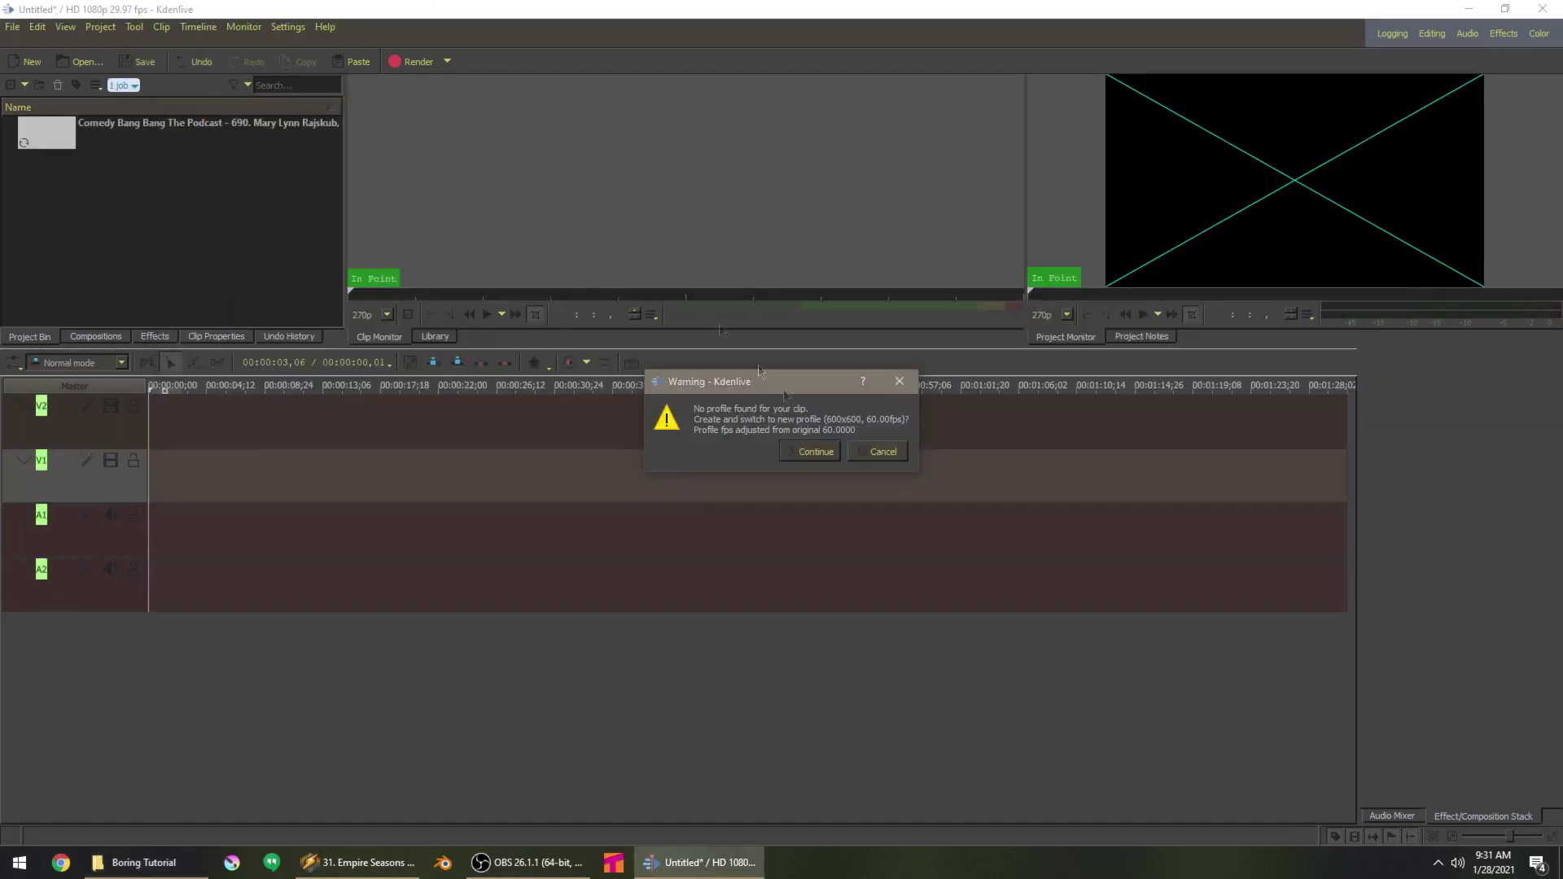
pyautogui.click(814, 452)
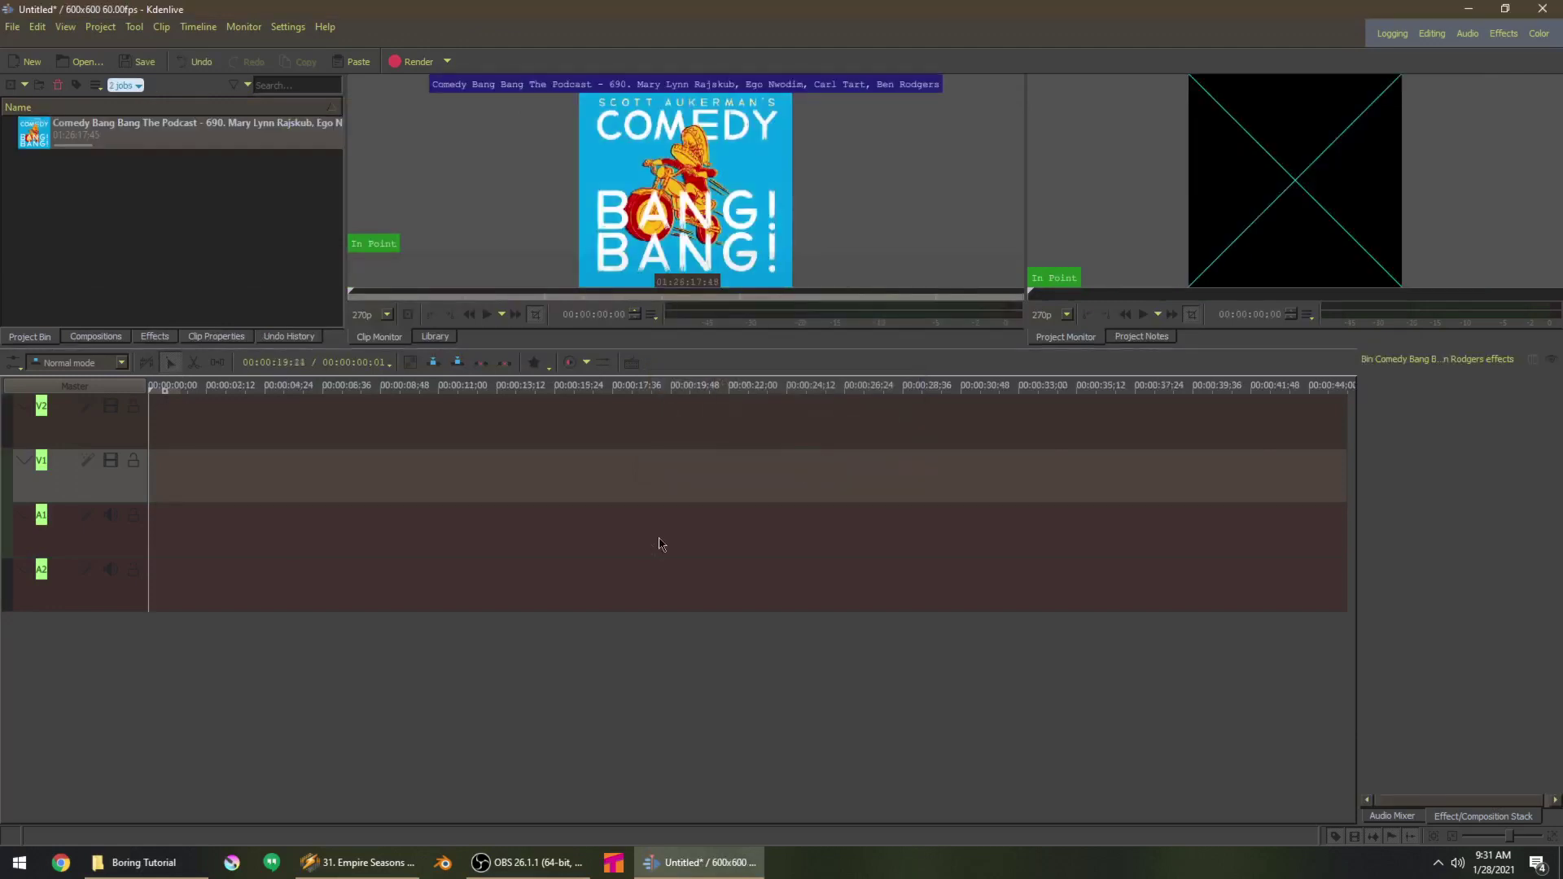
pyautogui.click(119, 258)
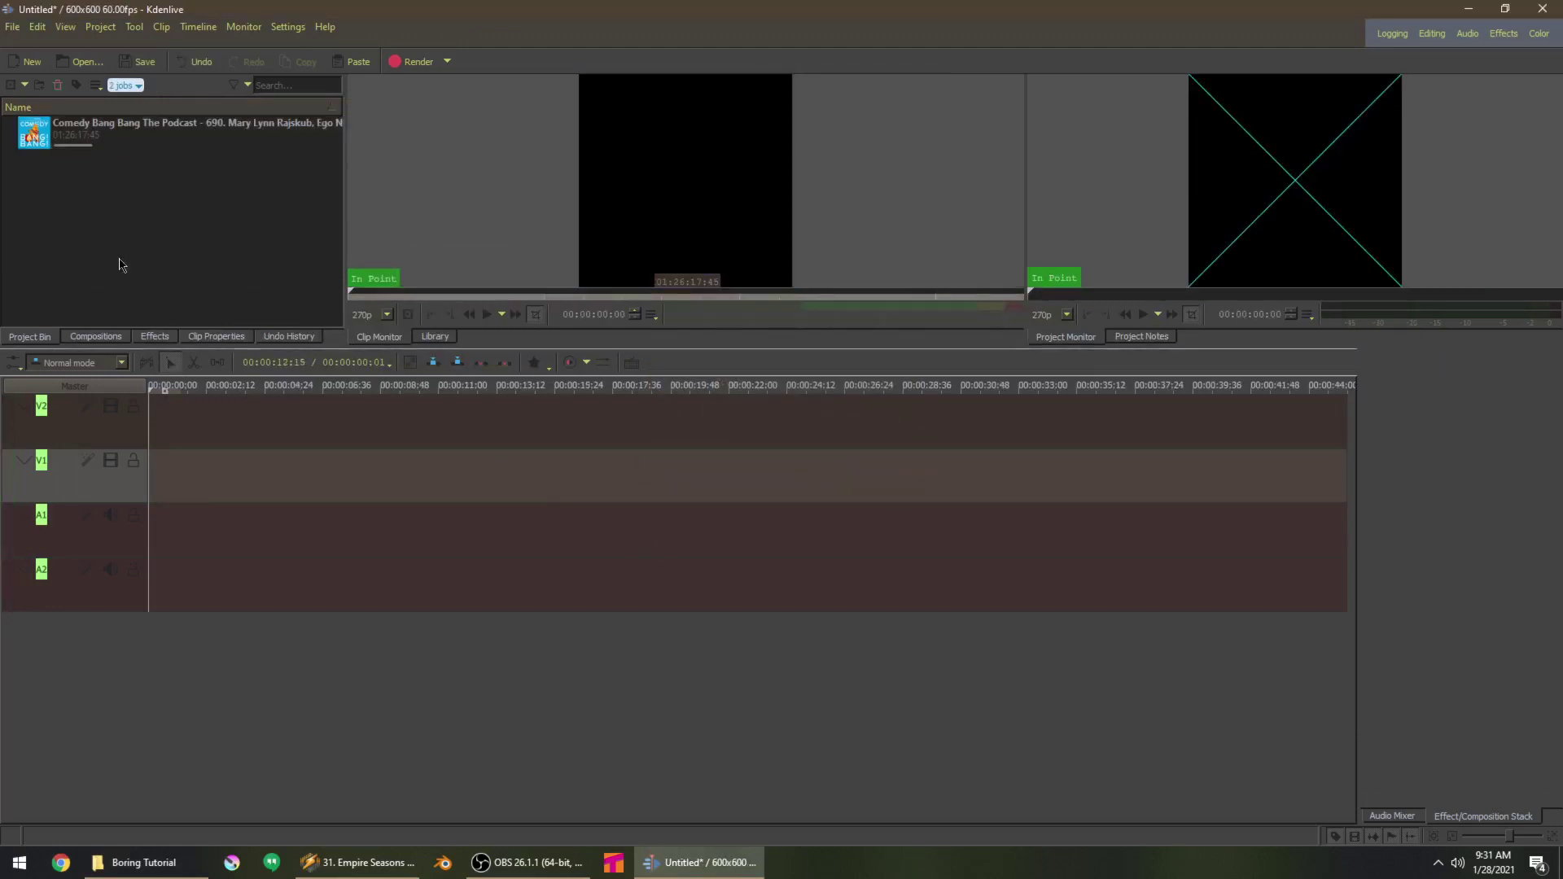
# Place the podcast clip at the start of the timeline with its video on V2 and audio on A2
pyautogui.click(76, 135)
pyautogui.moveTo(94, 134); pyautogui.dragTo(151, 446)
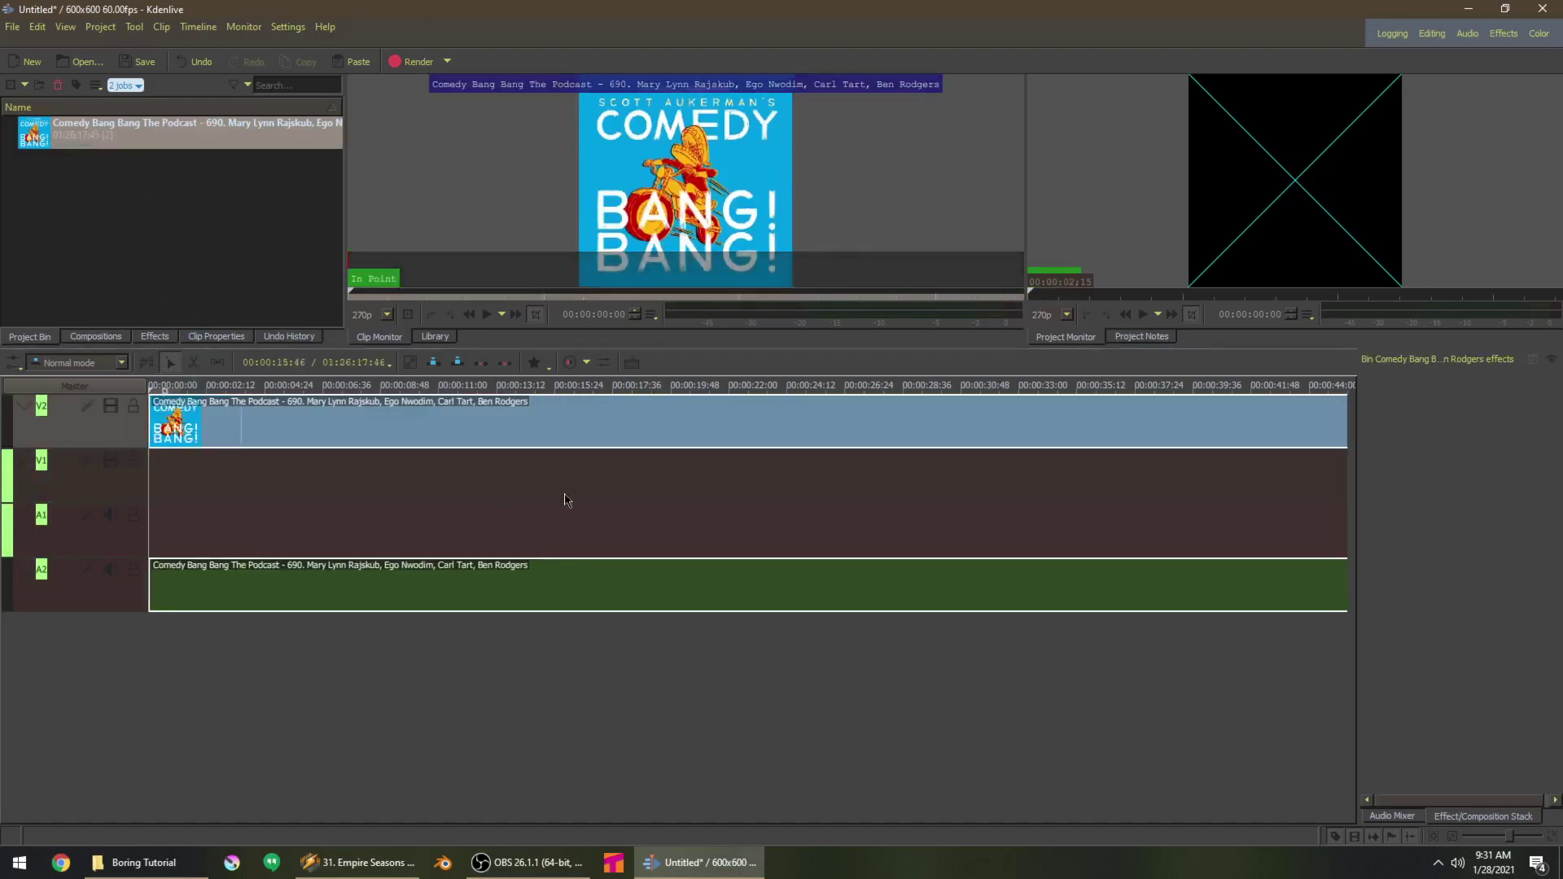
pyautogui.click(896, 522)
pyautogui.scroll(-5, 896, 522)
pyautogui.keyDown('ctrl'); pyautogui.scroll(-8, 896, 523); pyautogui.keyUp('ctrl')
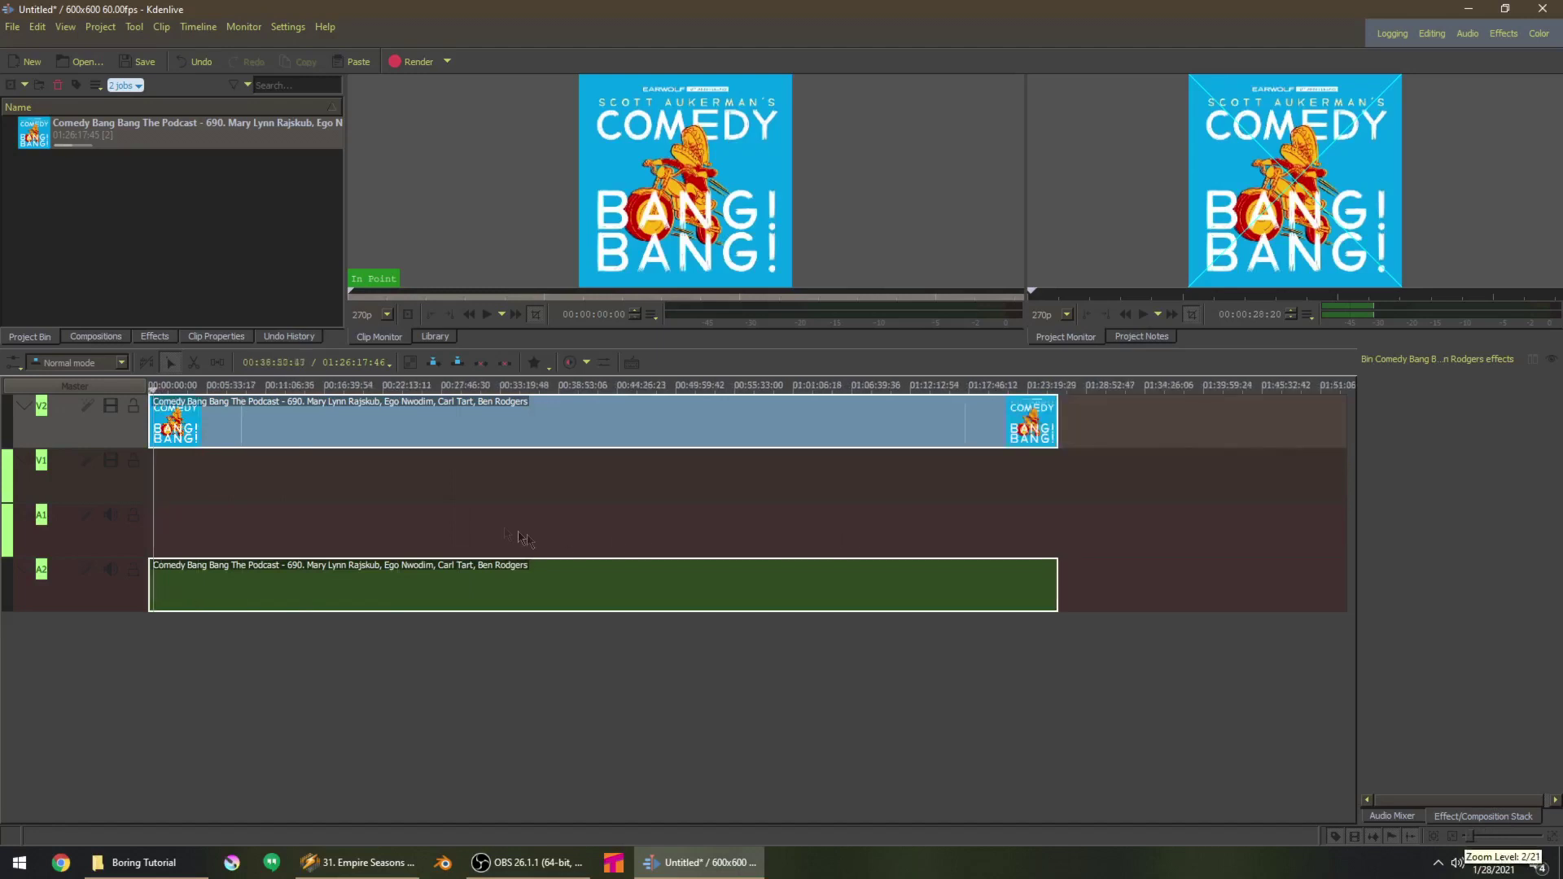
# Play through the podcast audio to find a short excerpt and split the clip at its beginning, about 00:25:18
pyautogui.click(371, 497)
pyautogui.press('space')
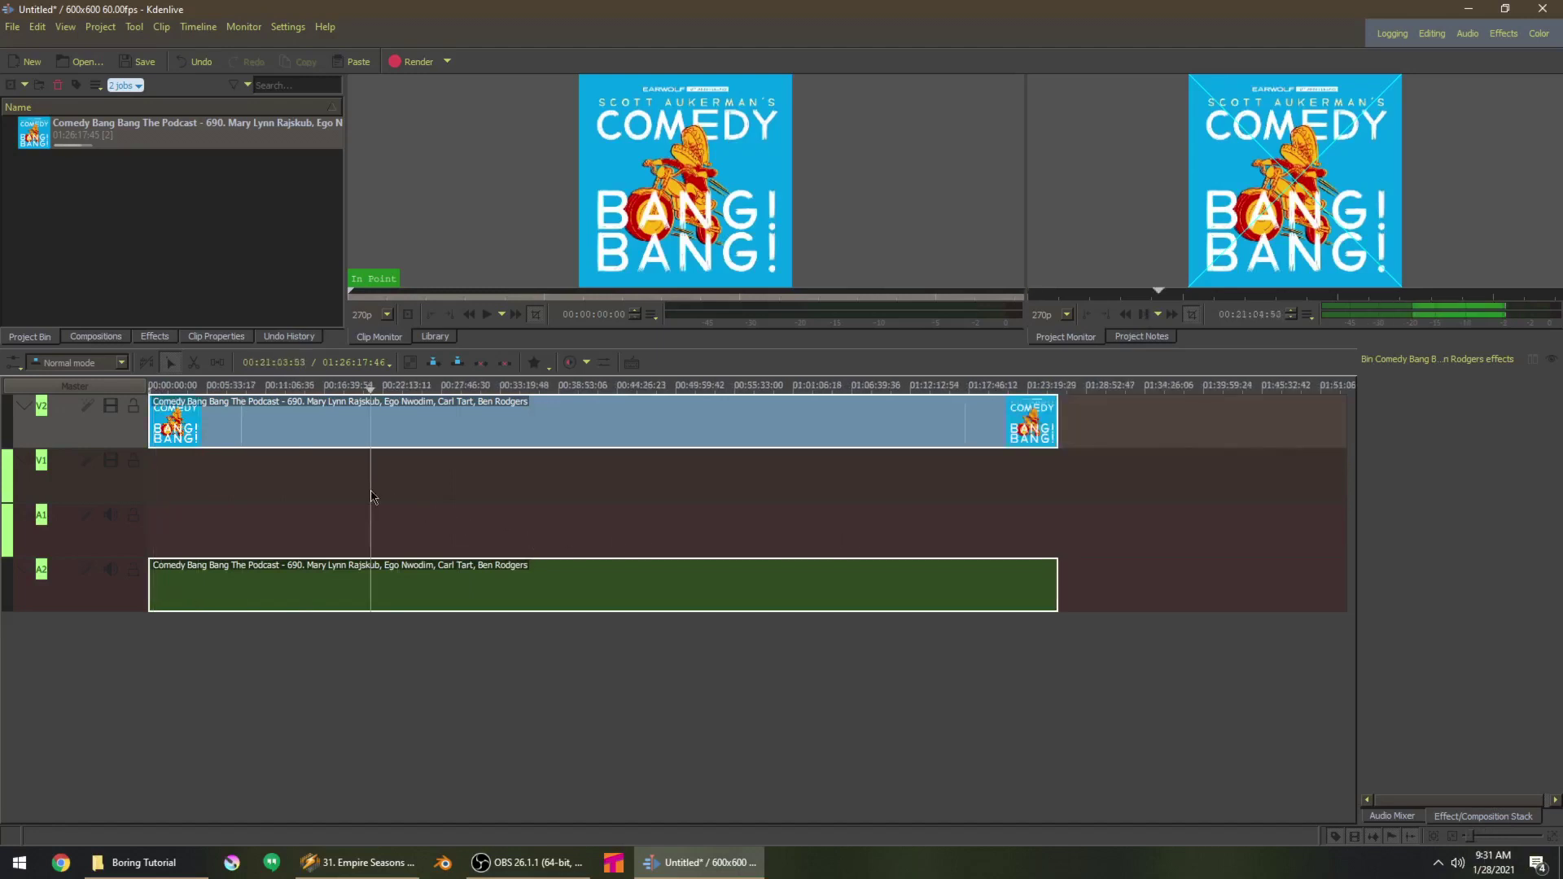
pyautogui.click(417, 495)
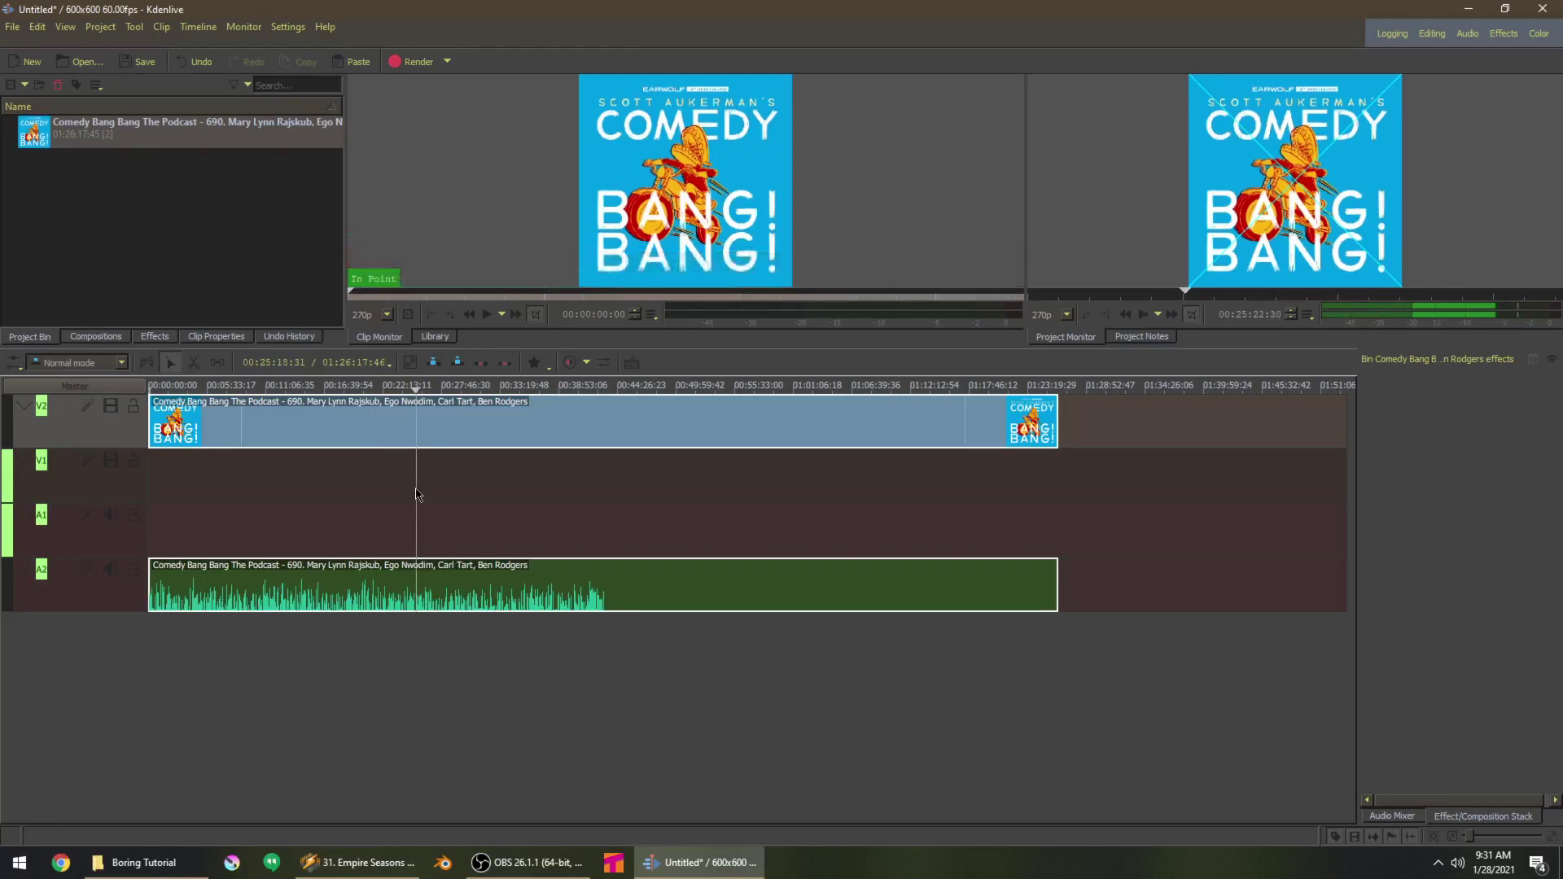
pyautogui.keyDown('ctrl'); pyautogui.scroll(10, 411, 481); pyautogui.keyUp('ctrl')
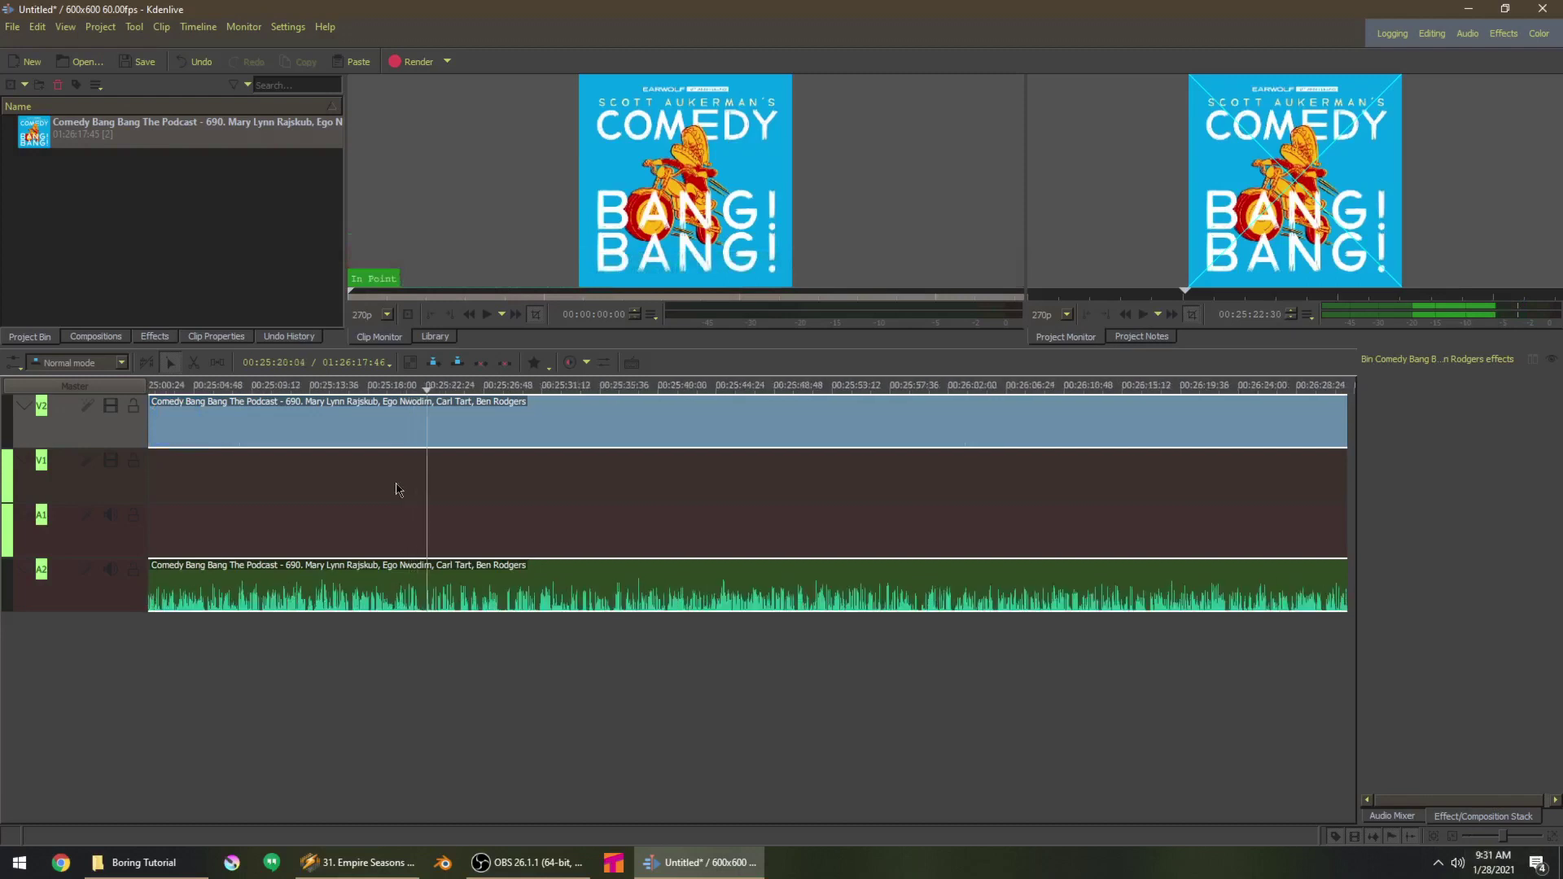
pyautogui.click(370, 481)
pyautogui.keyDown('ctrl'); pyautogui.scroll(2, 385, 515); pyautogui.keyUp('ctrl')
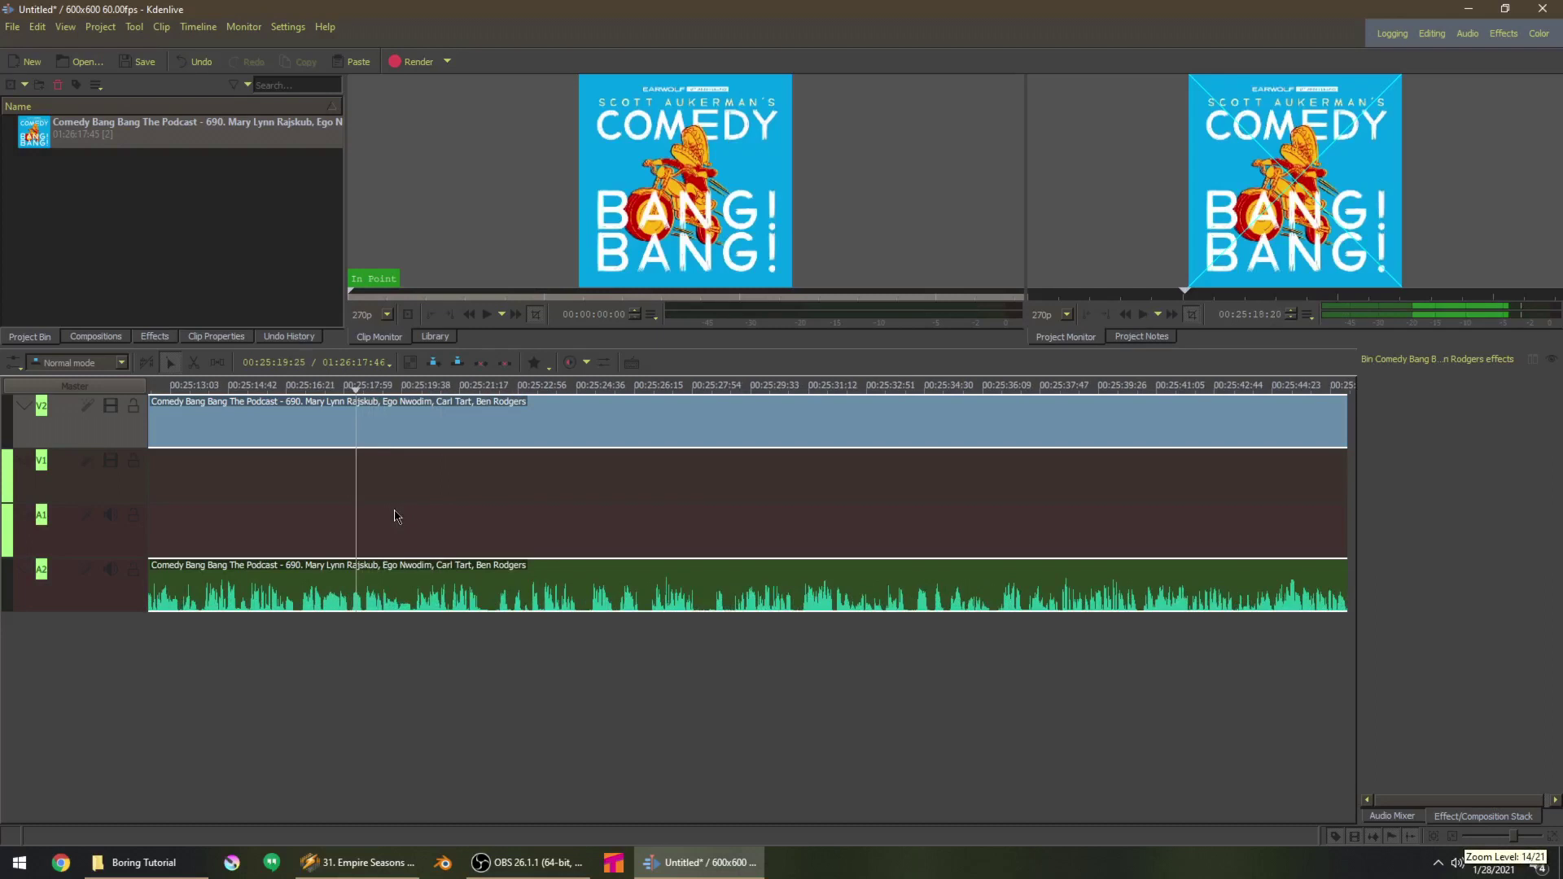
pyautogui.click(362, 541)
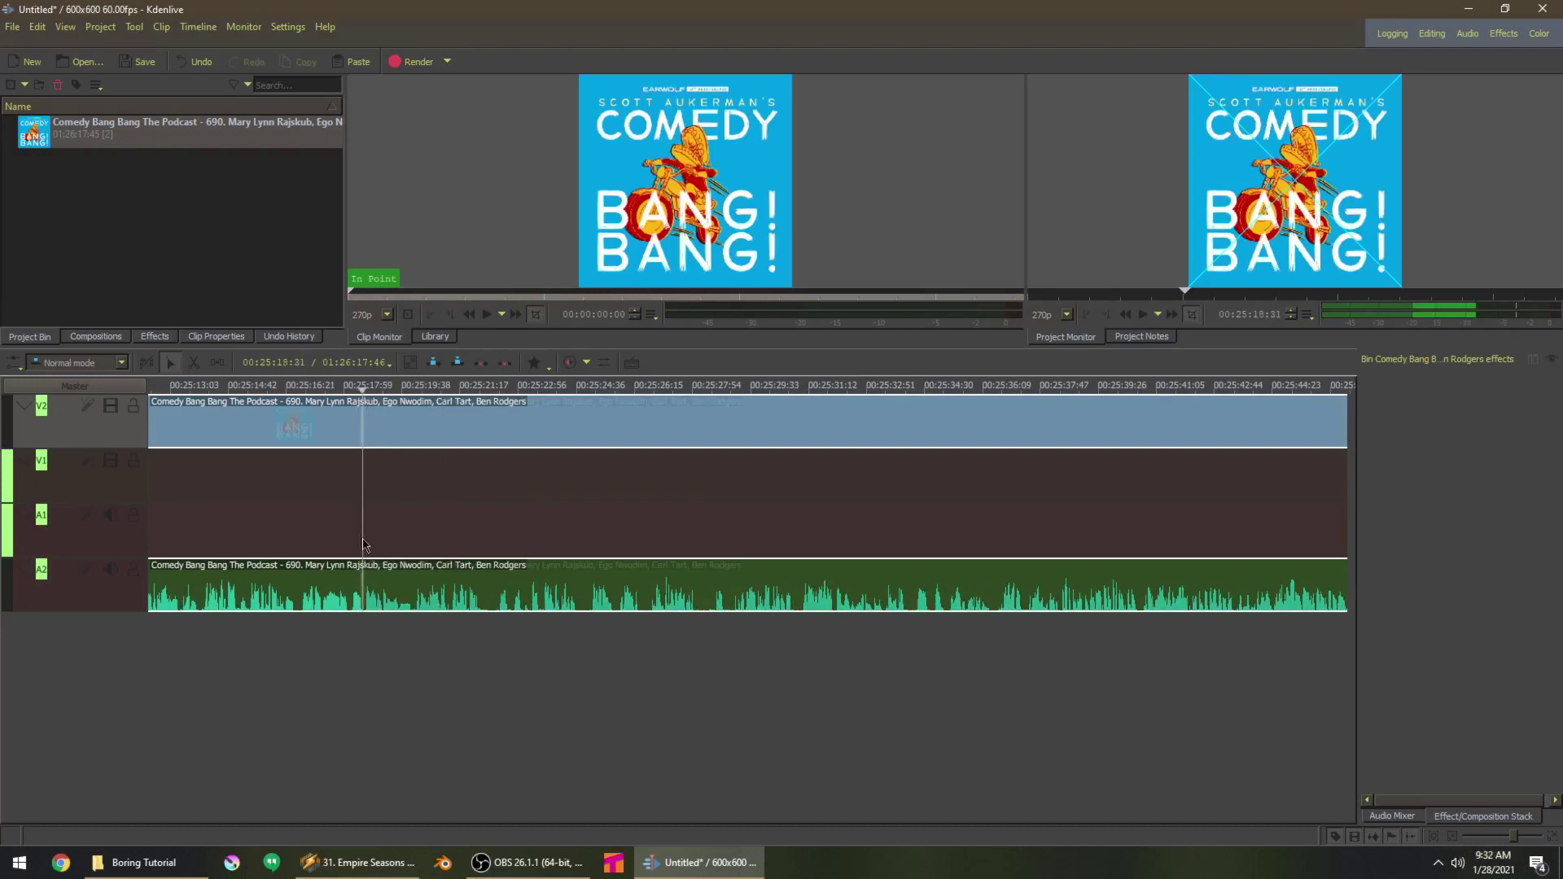
pyautogui.hotkey('shift', 'r')
# Split the clip again at 00:25:22:56 and delete the parts before and after the excerpt
pyautogui.press('space')
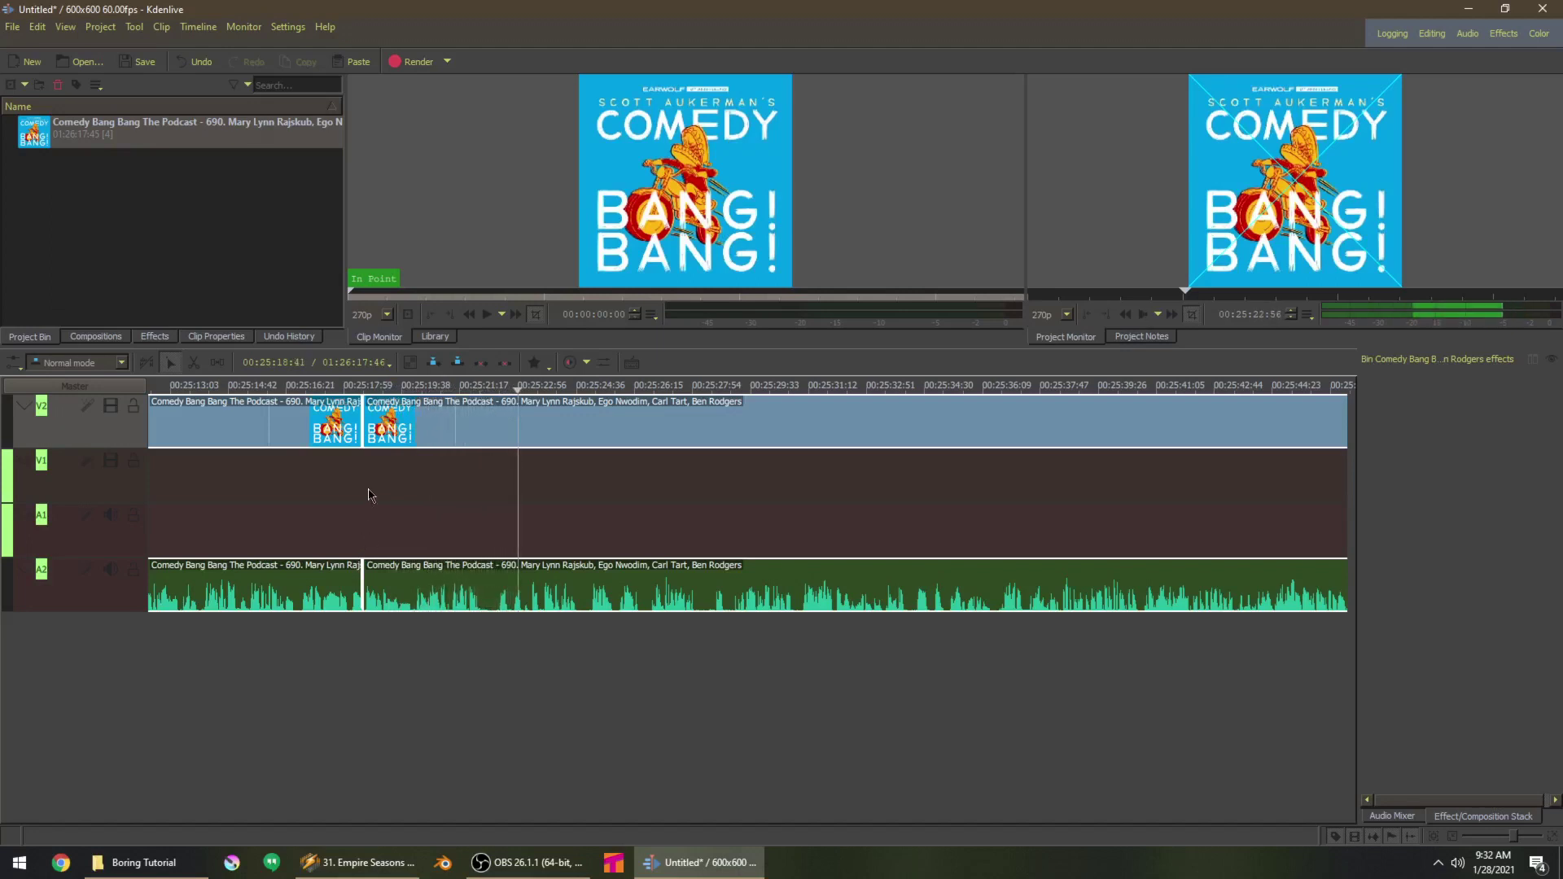
pyautogui.hotkey('shift', 'r')
pyautogui.click(577, 432)
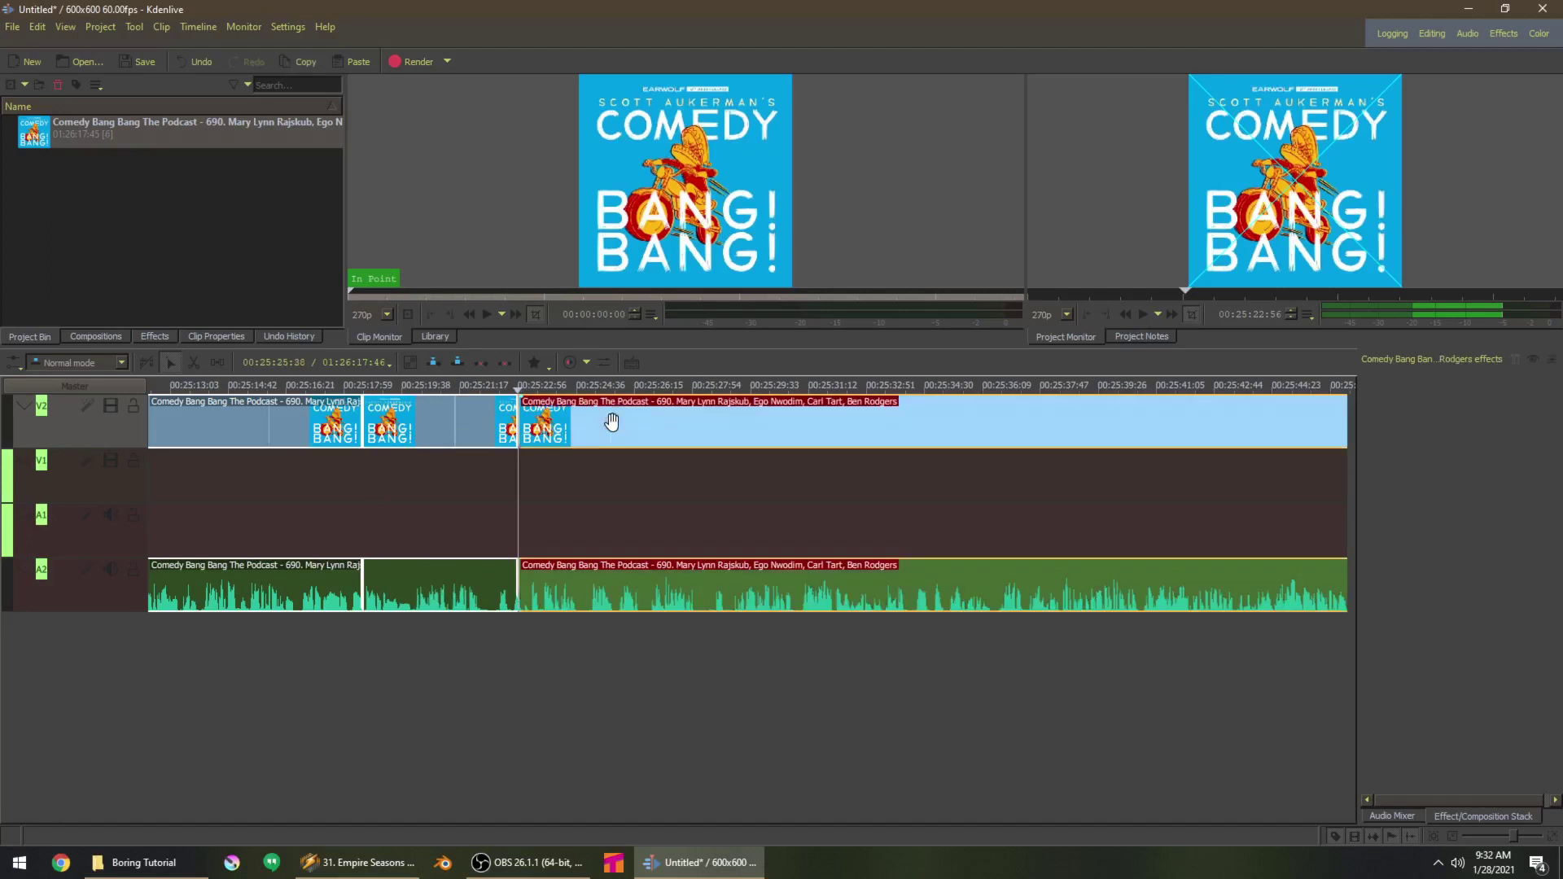
pyautogui.press('Delete')
pyautogui.click(210, 440)
pyautogui.press('Delete')
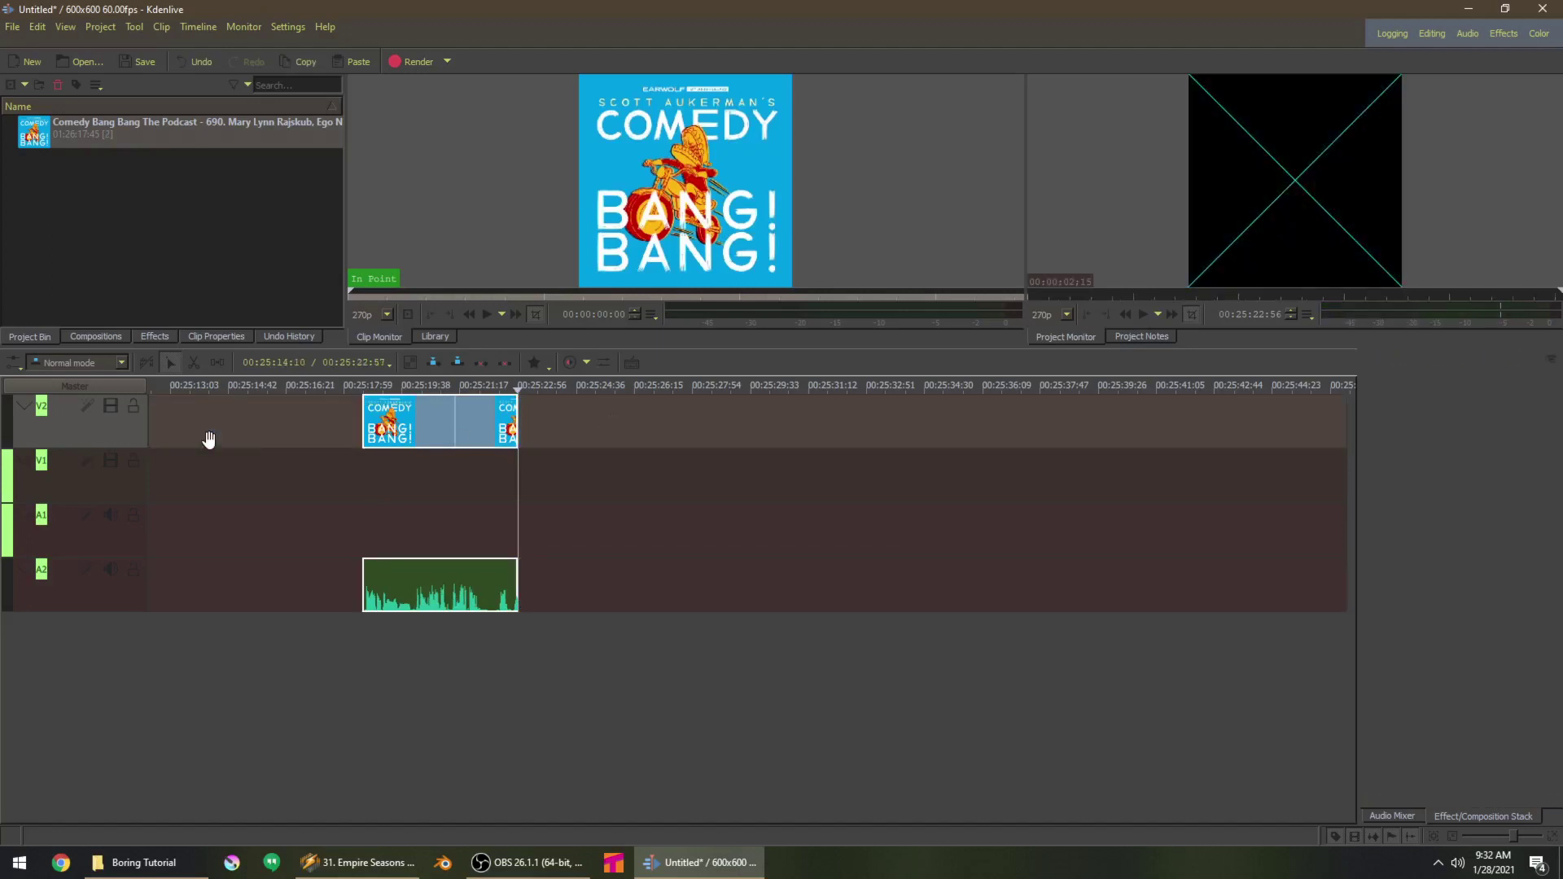
# Move the remaining excerpt to the very start of the timeline, keeping it on V2 and A2
pyautogui.scroll(-5, 209, 439)
pyautogui.scroll(-6, 216, 522)
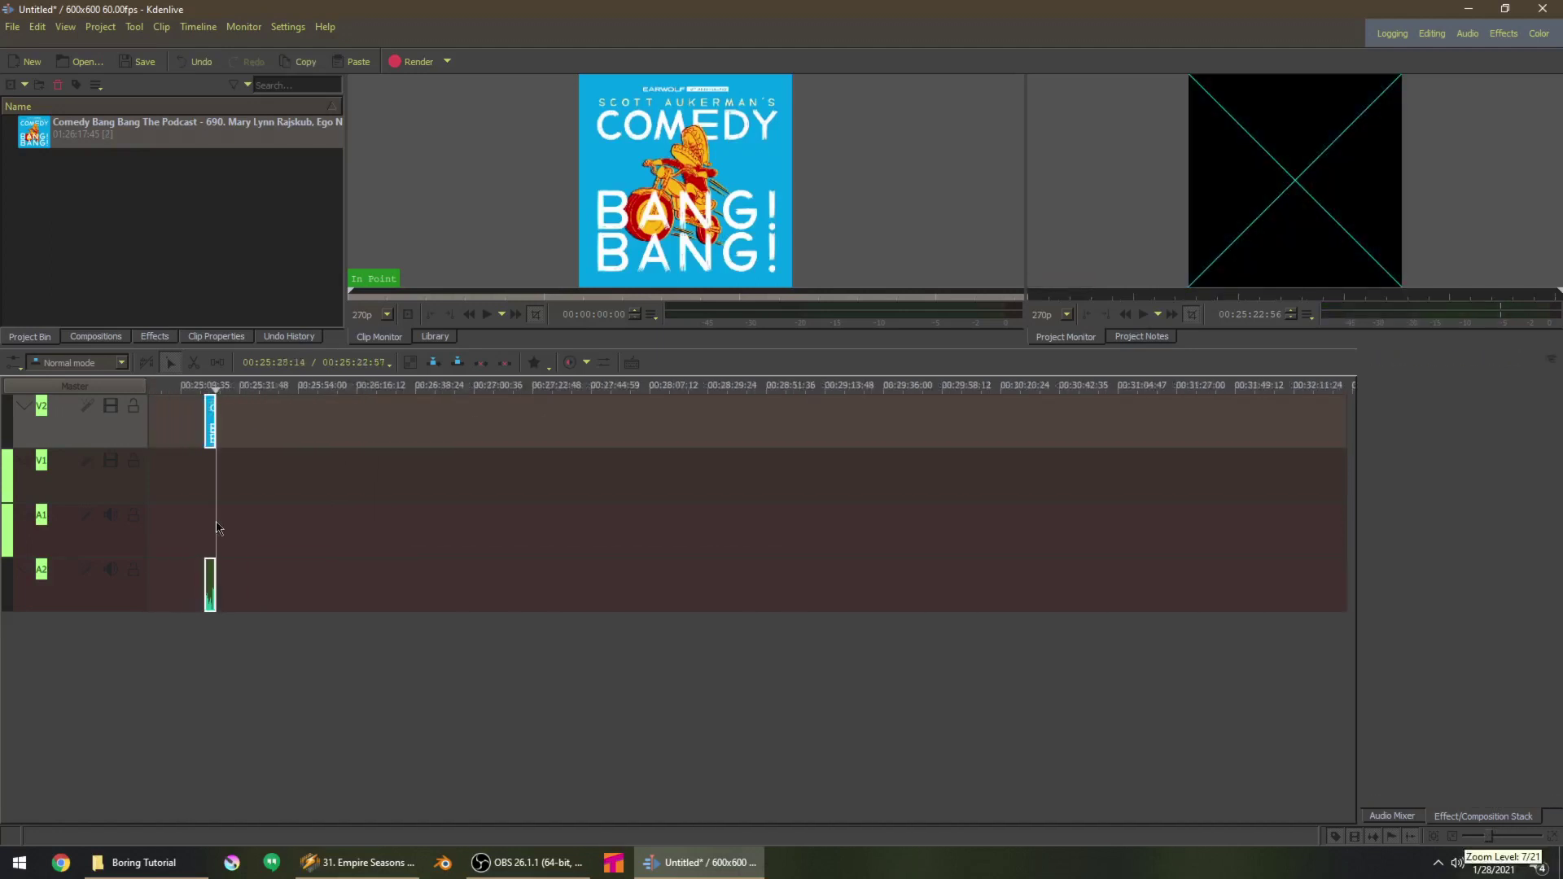
pyautogui.moveTo(209, 419); pyautogui.dragTo(1, 432)
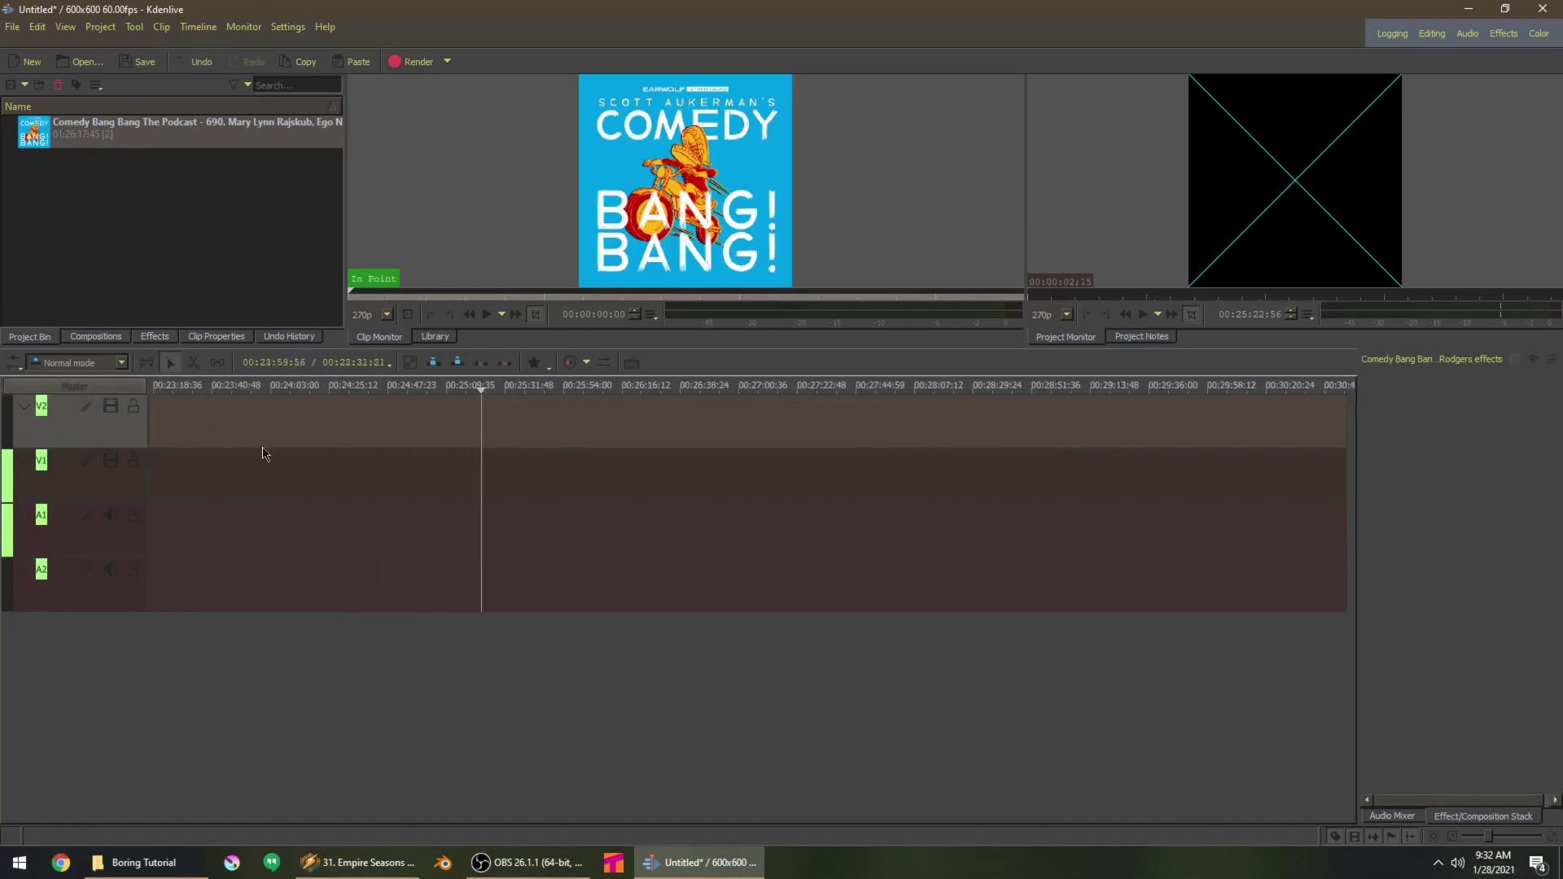
pyautogui.scroll(4, 262, 452)
pyautogui.scroll(-2, 264, 463)
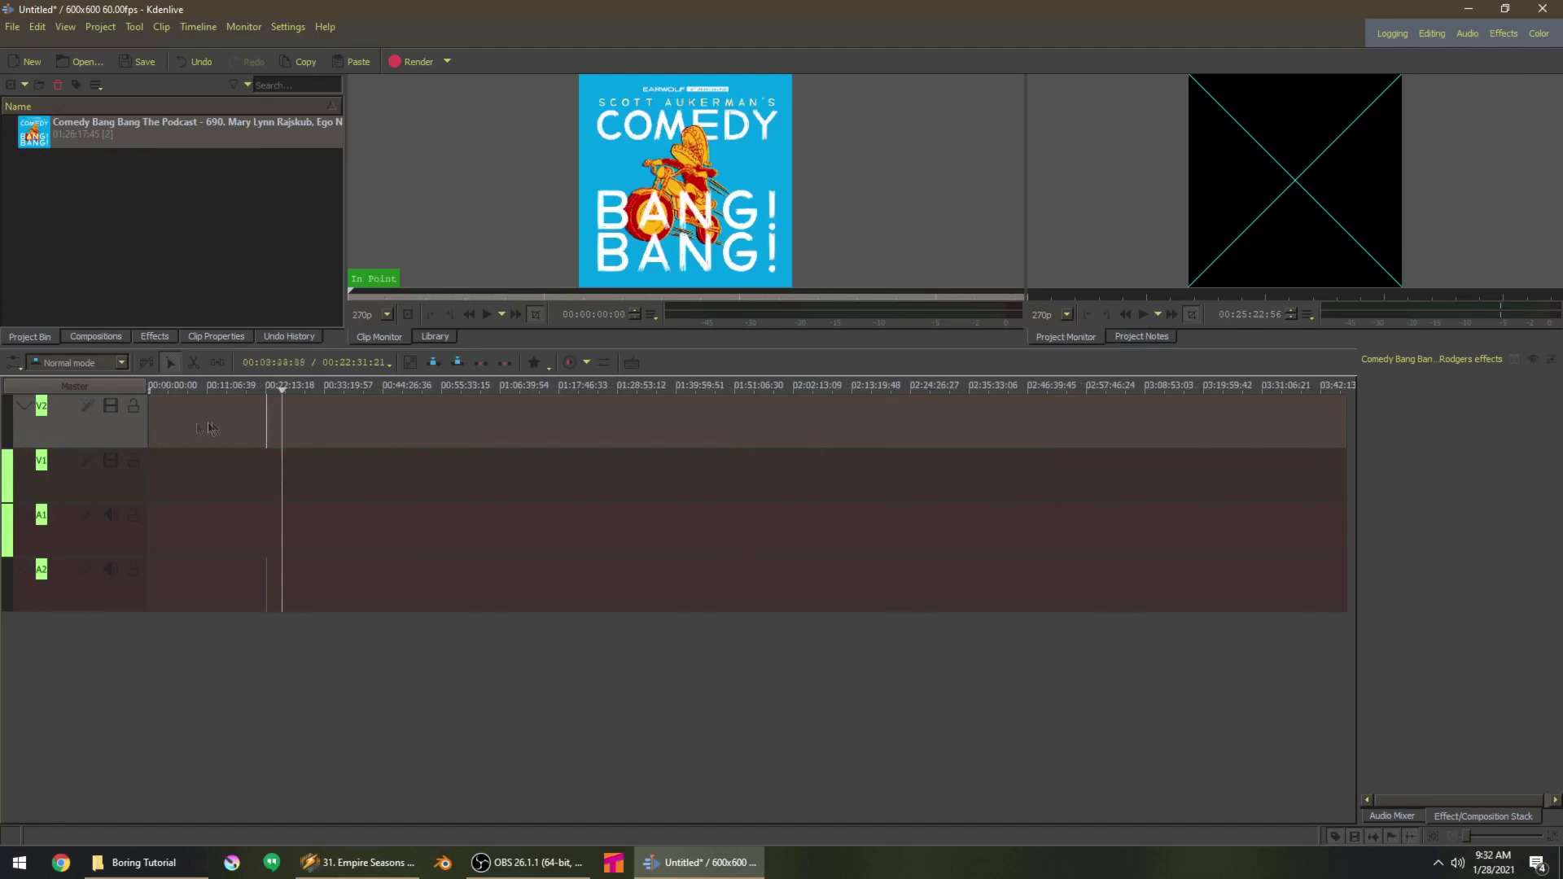
pyautogui.scroll(2, 220, 434)
pyautogui.moveTo(906, 404); pyautogui.dragTo(3, 433)
pyautogui.click(157, 503)
pyautogui.scroll(3, 156, 503)
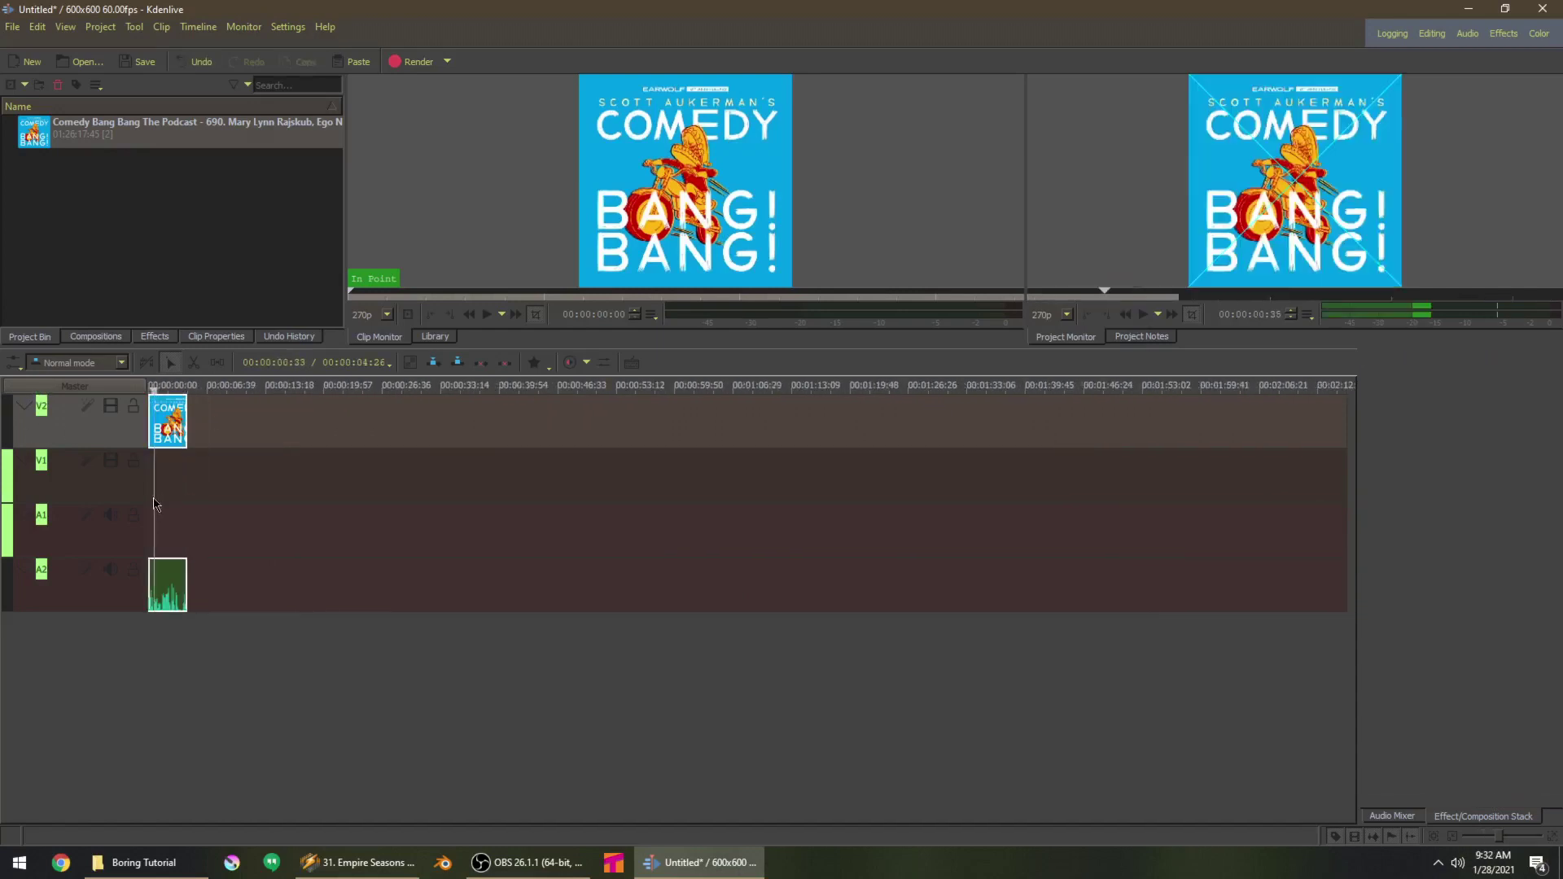
# Play back the trimmed excerpt from the start of the timeline to check how it sounds
pyautogui.click(153, 504)
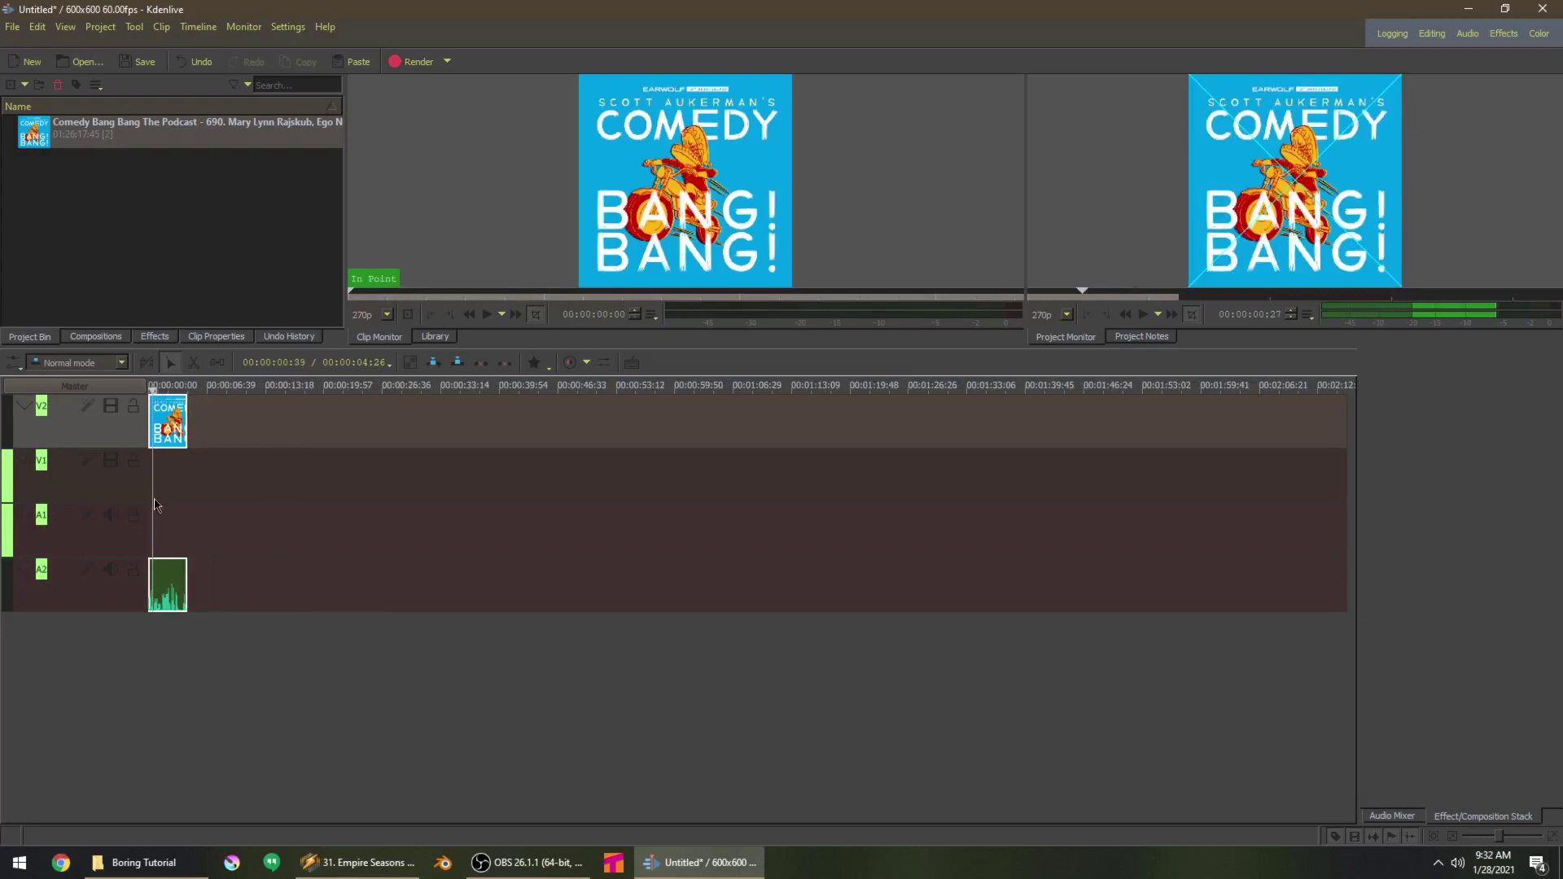
pyautogui.click(160, 510)
pyautogui.click(172, 420)
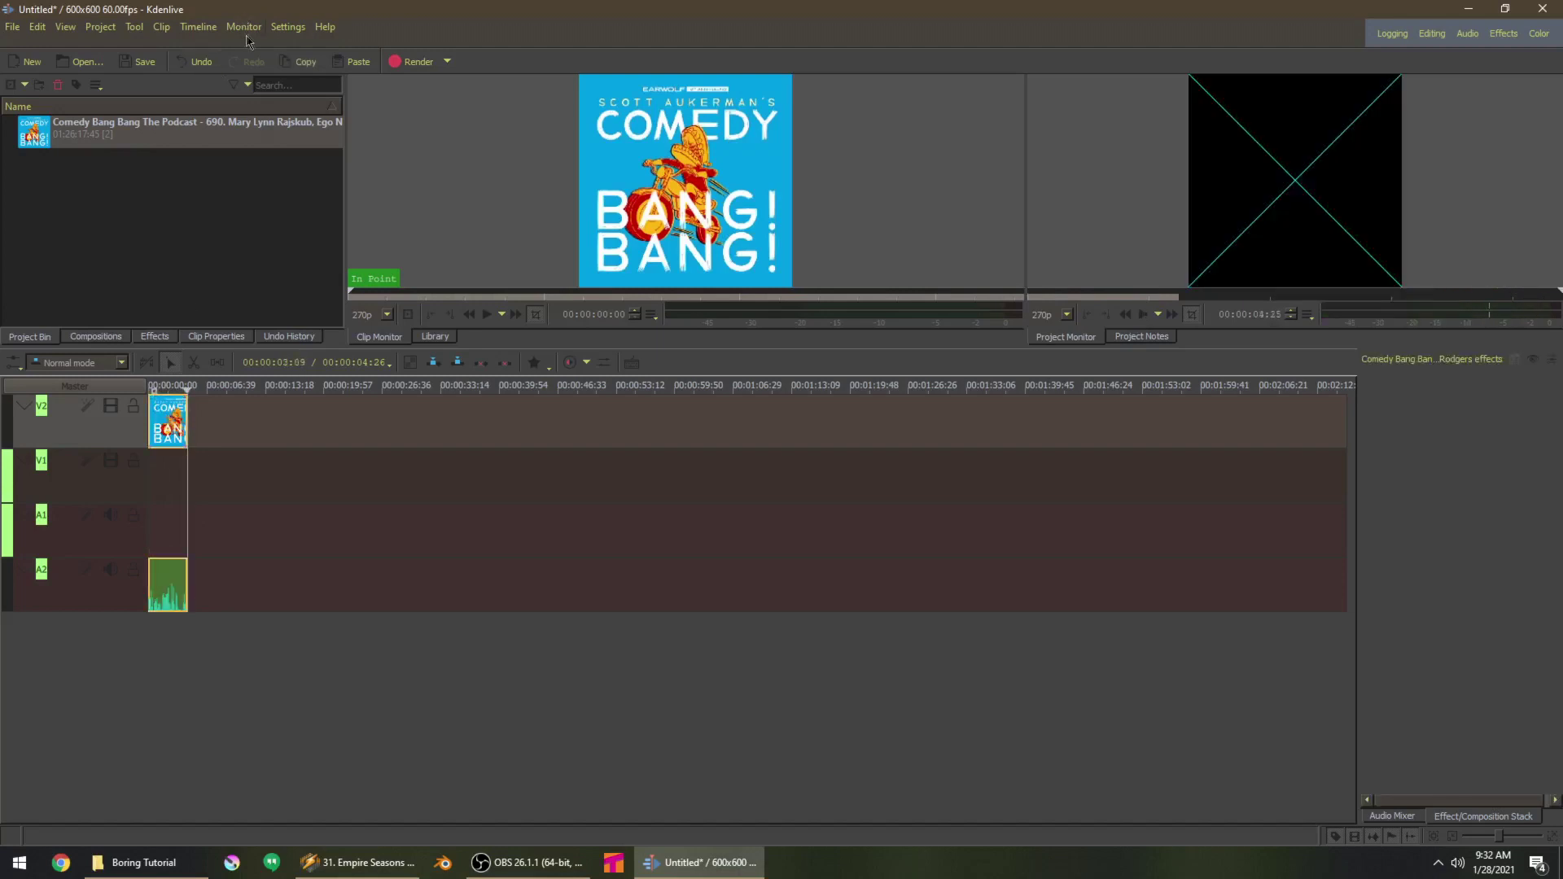
# Open the render settings and browse for an output location in the Boring Tutorial folder on drive D
pyautogui.click(417, 59)
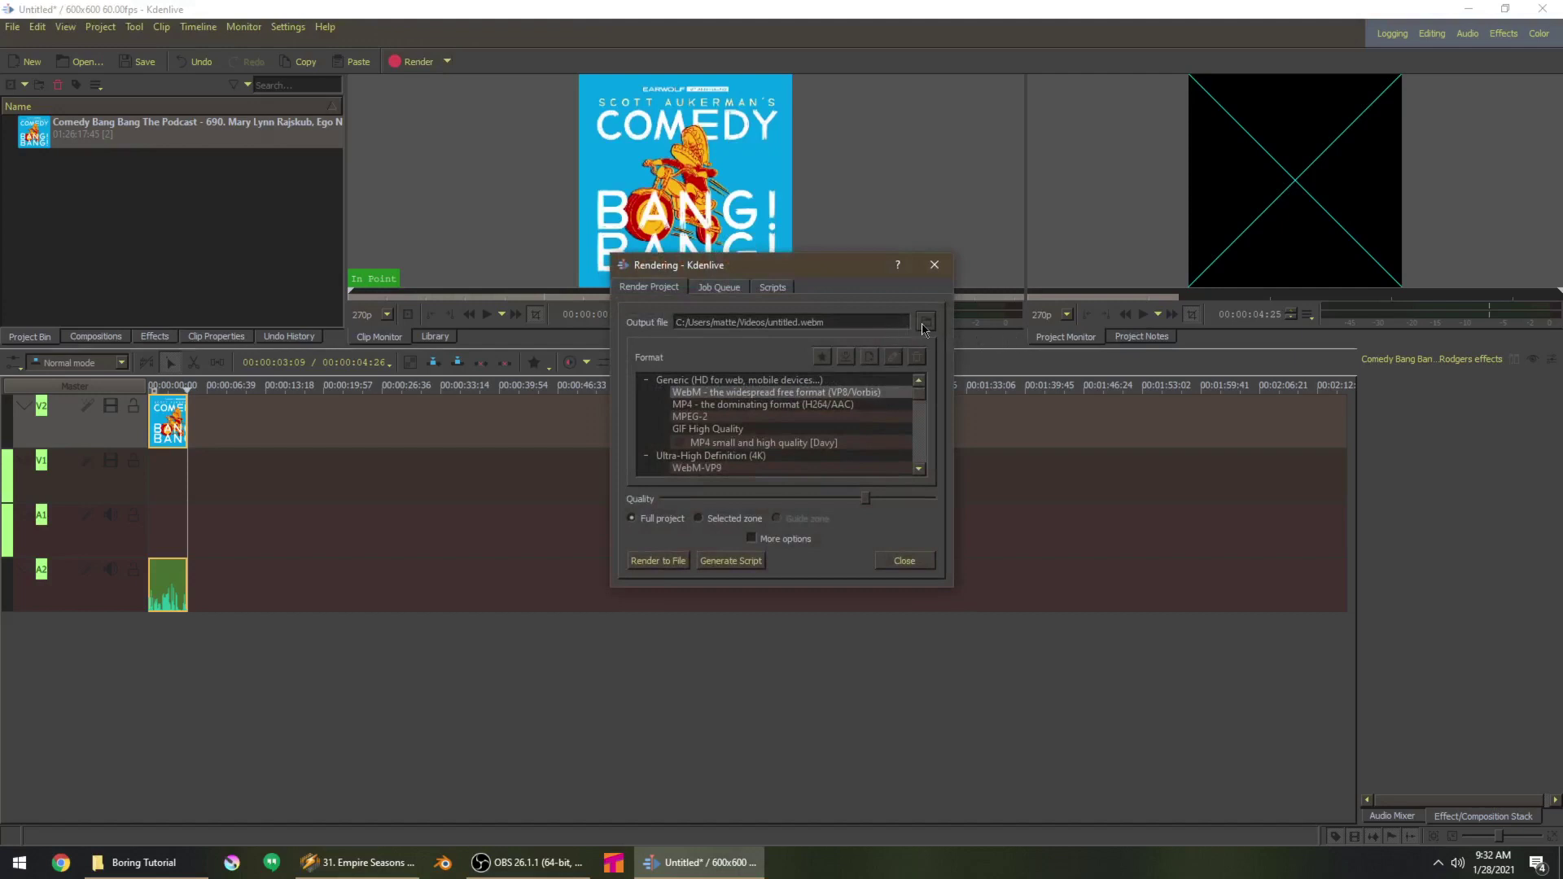
pyautogui.click(924, 325)
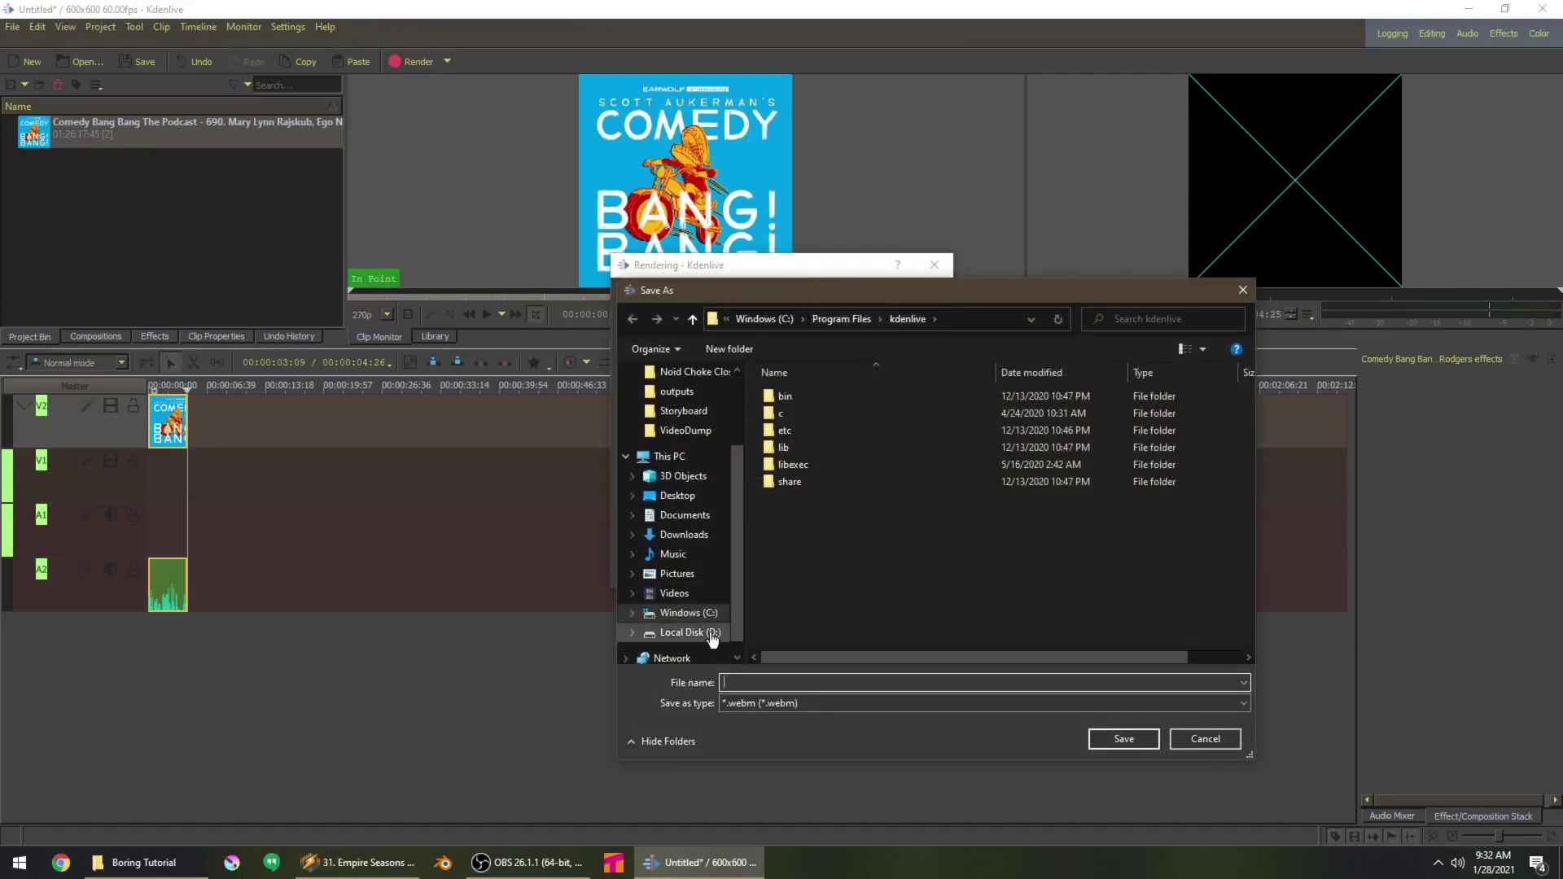
pyautogui.click(690, 633)
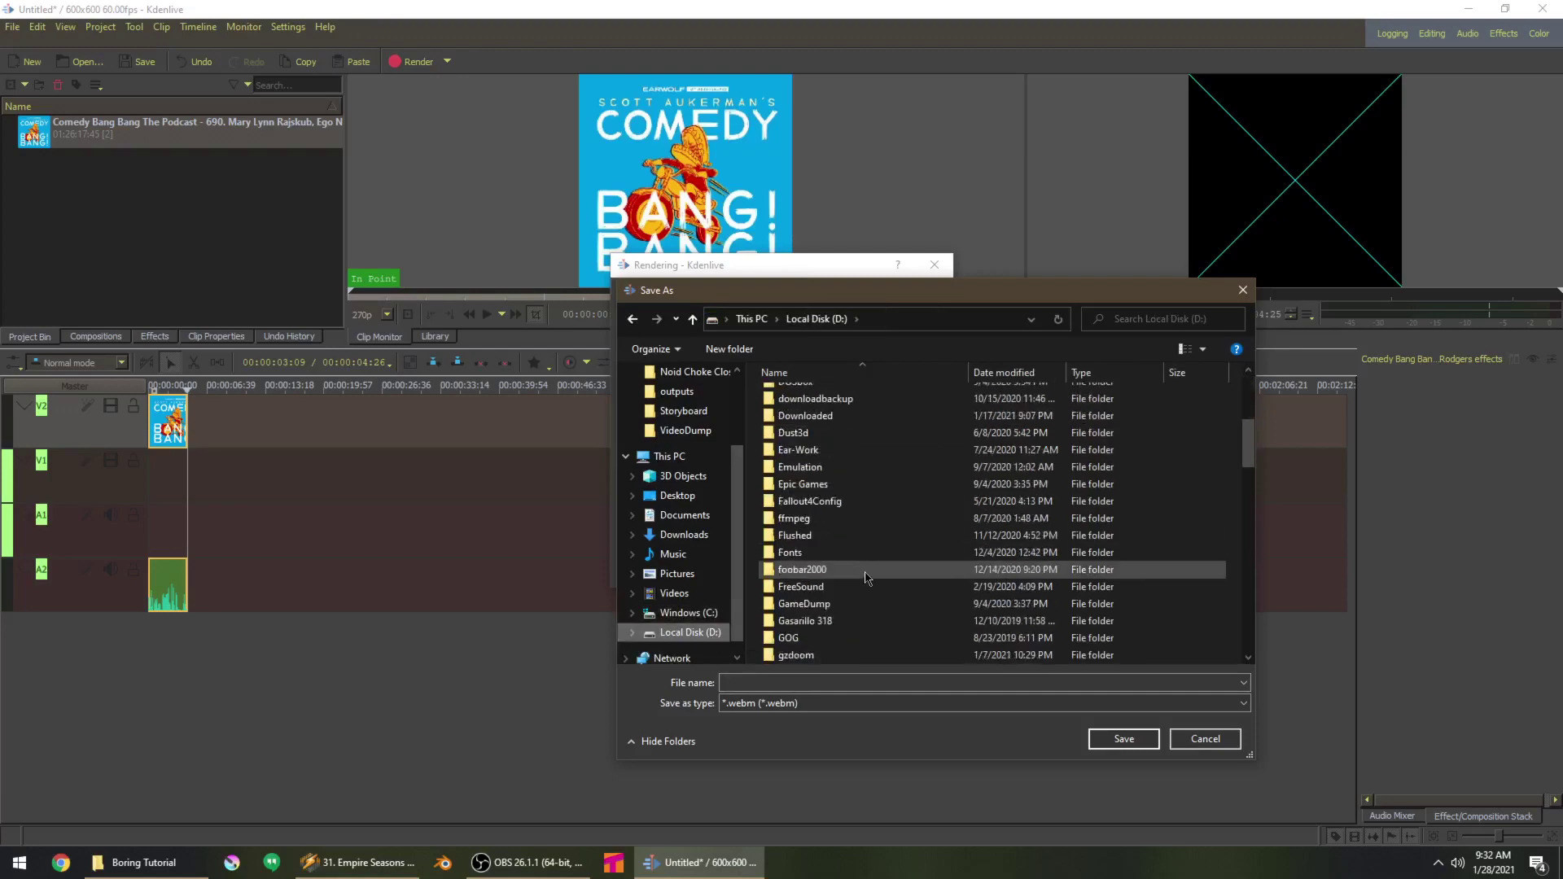
pyautogui.scroll(-15, 867, 578)
pyautogui.click(867, 570)
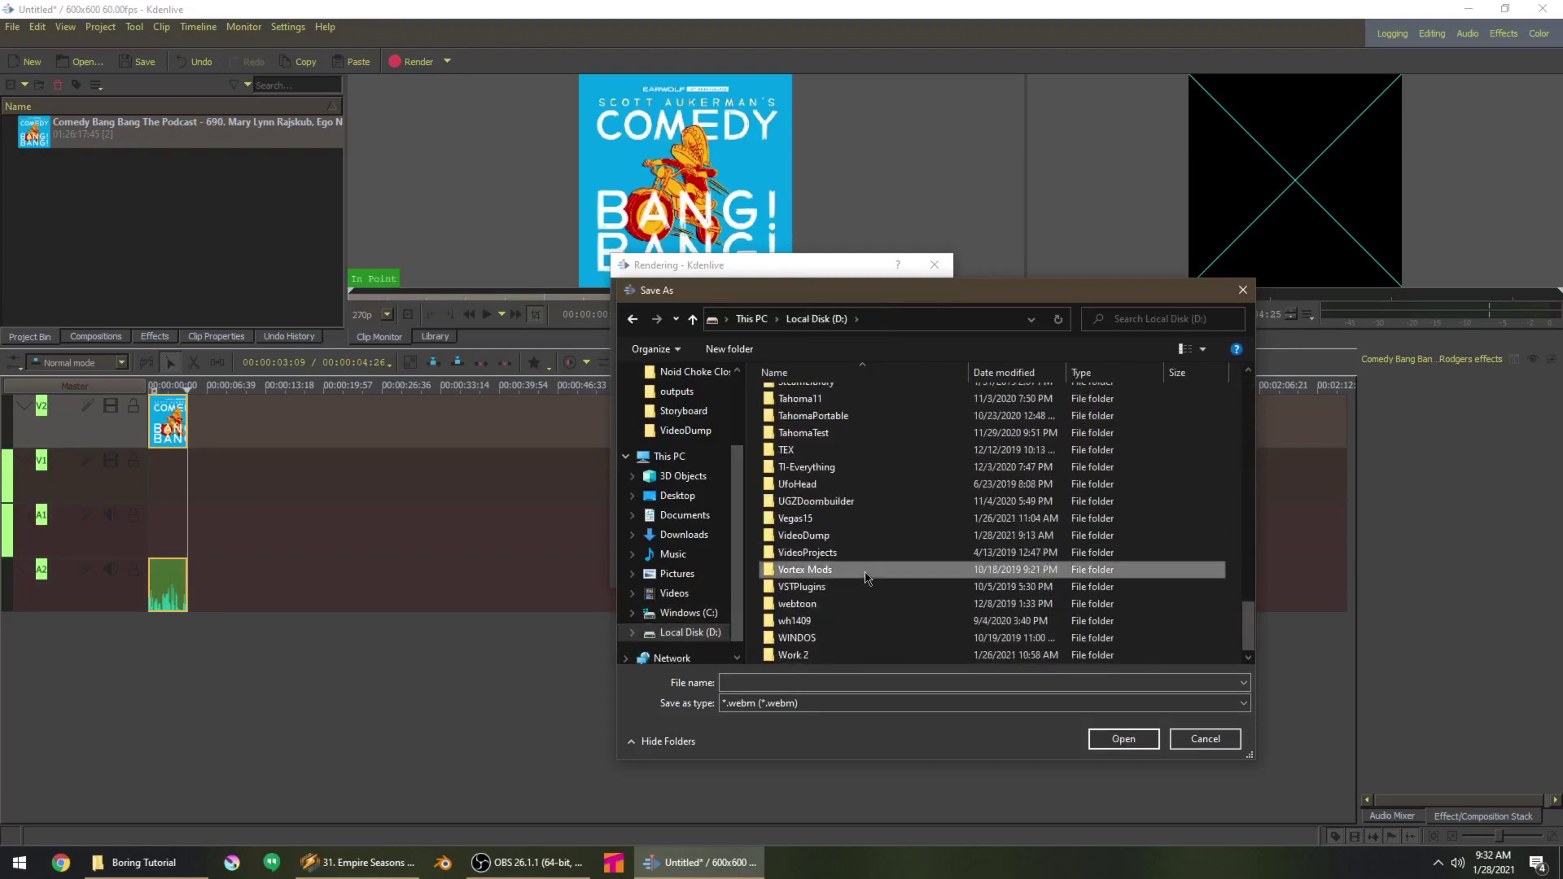
pyautogui.write('bo')
pyautogui.press('Return')
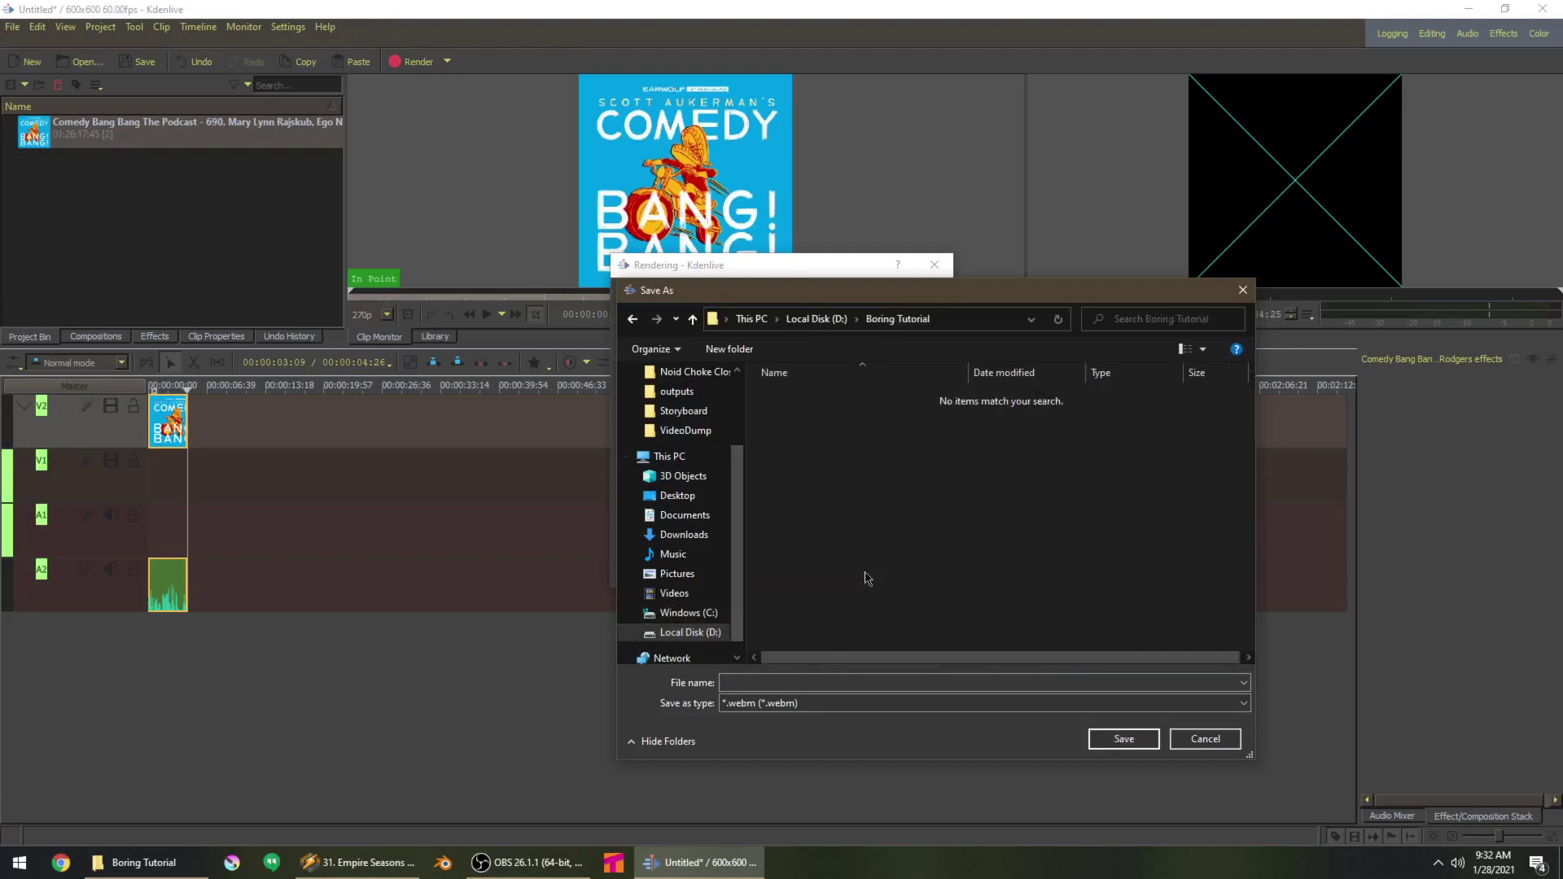
# Create a folder named Audio inside Boring Tutorial, open it, and leave the save dialog without choosing a file
pyautogui.rightClick(966, 563)
pyautogui.moveTo(861, 735)
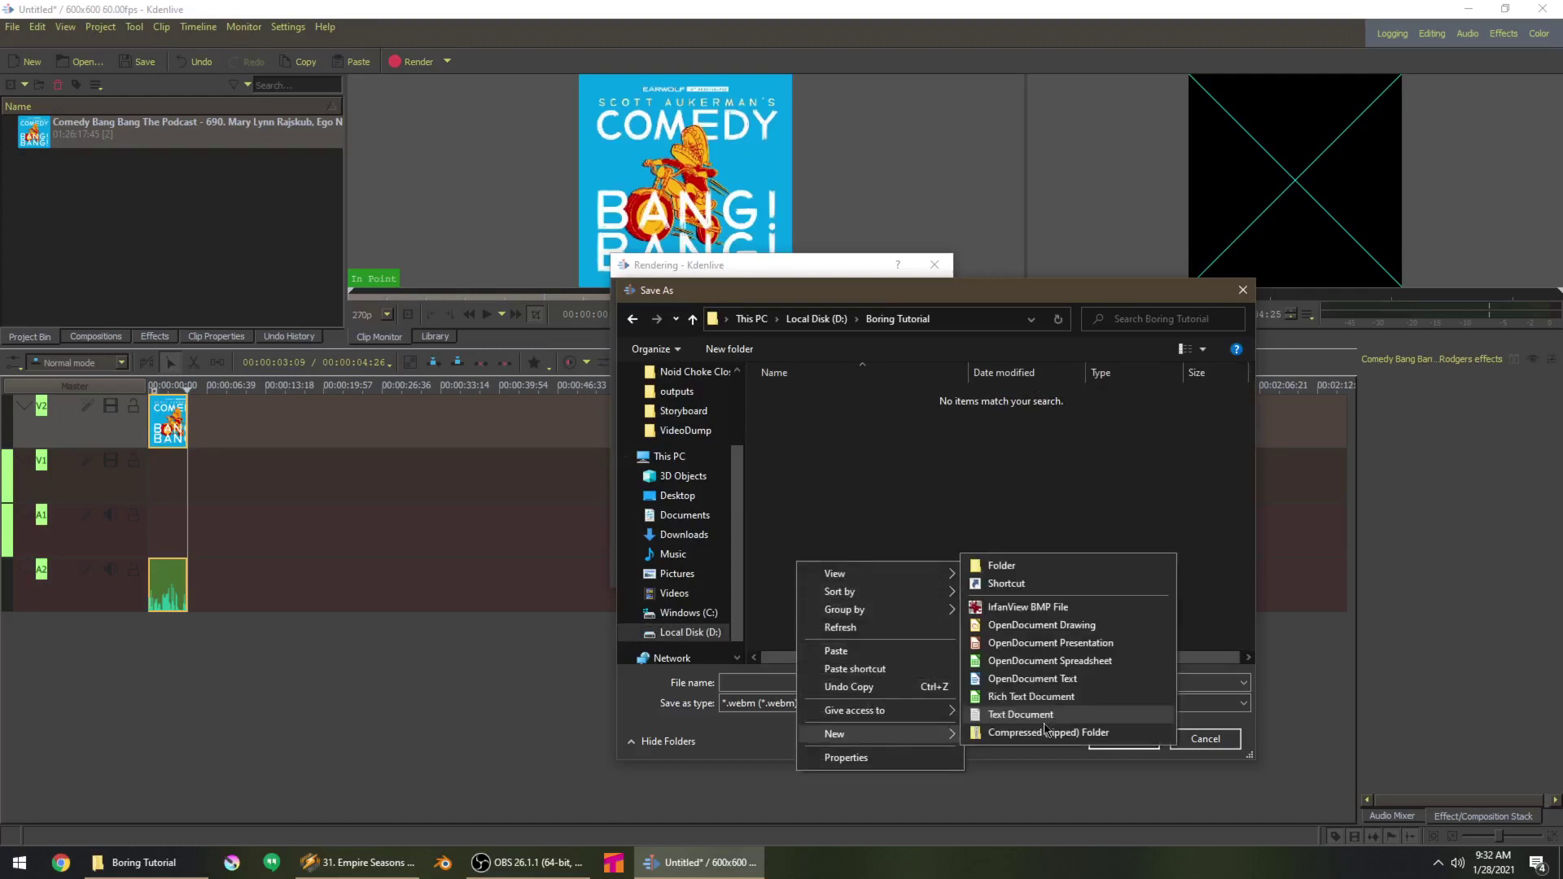
pyautogui.click(1047, 572)
pyautogui.write('Audio')
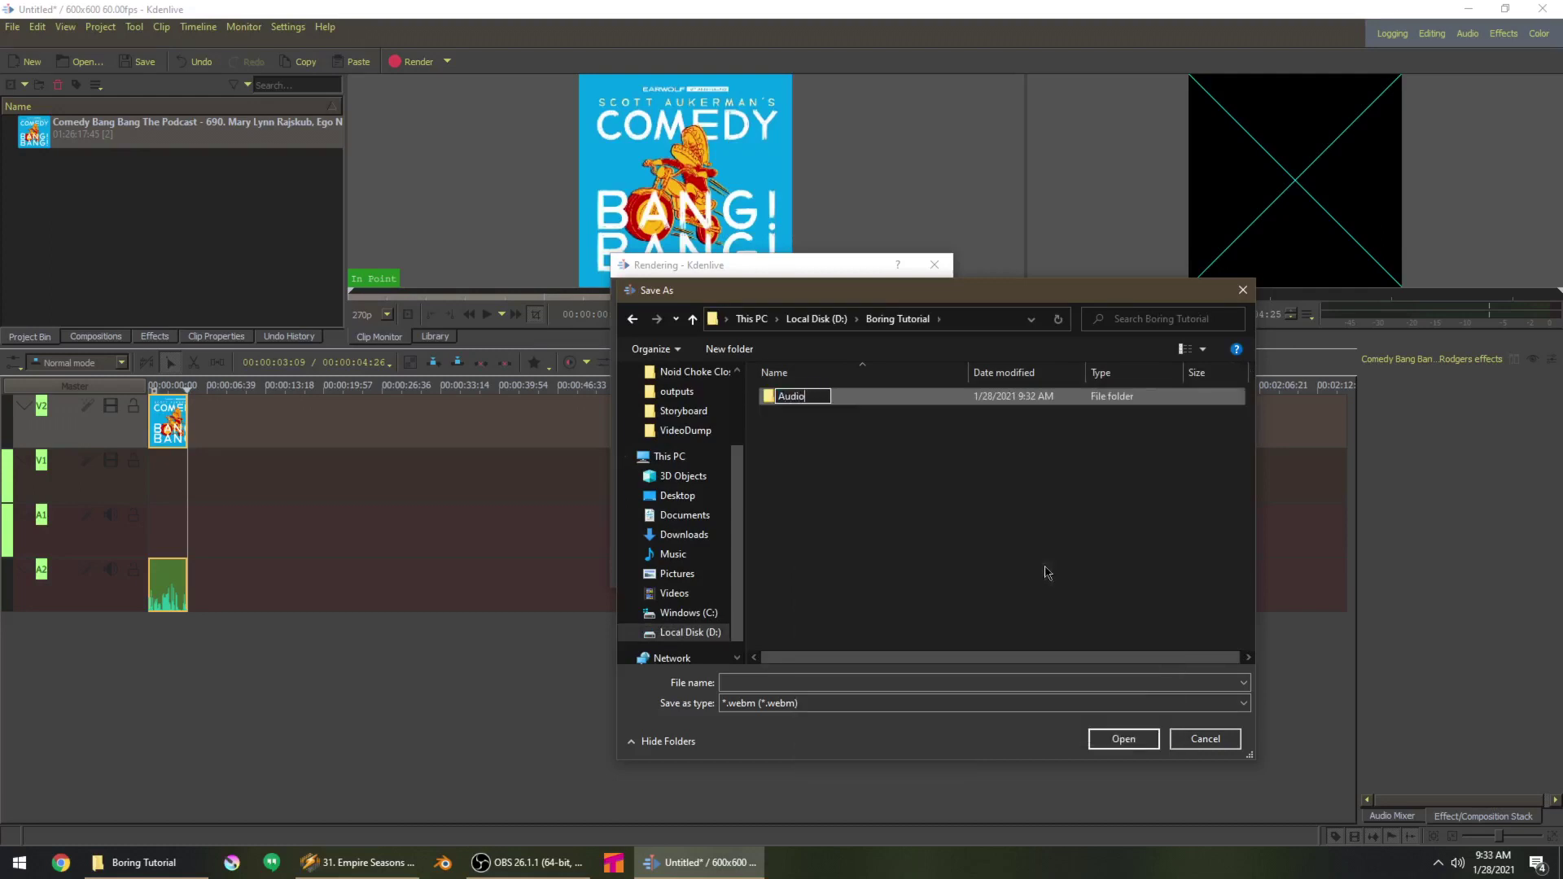
pyautogui.press('Return')
pyautogui.press('Return')
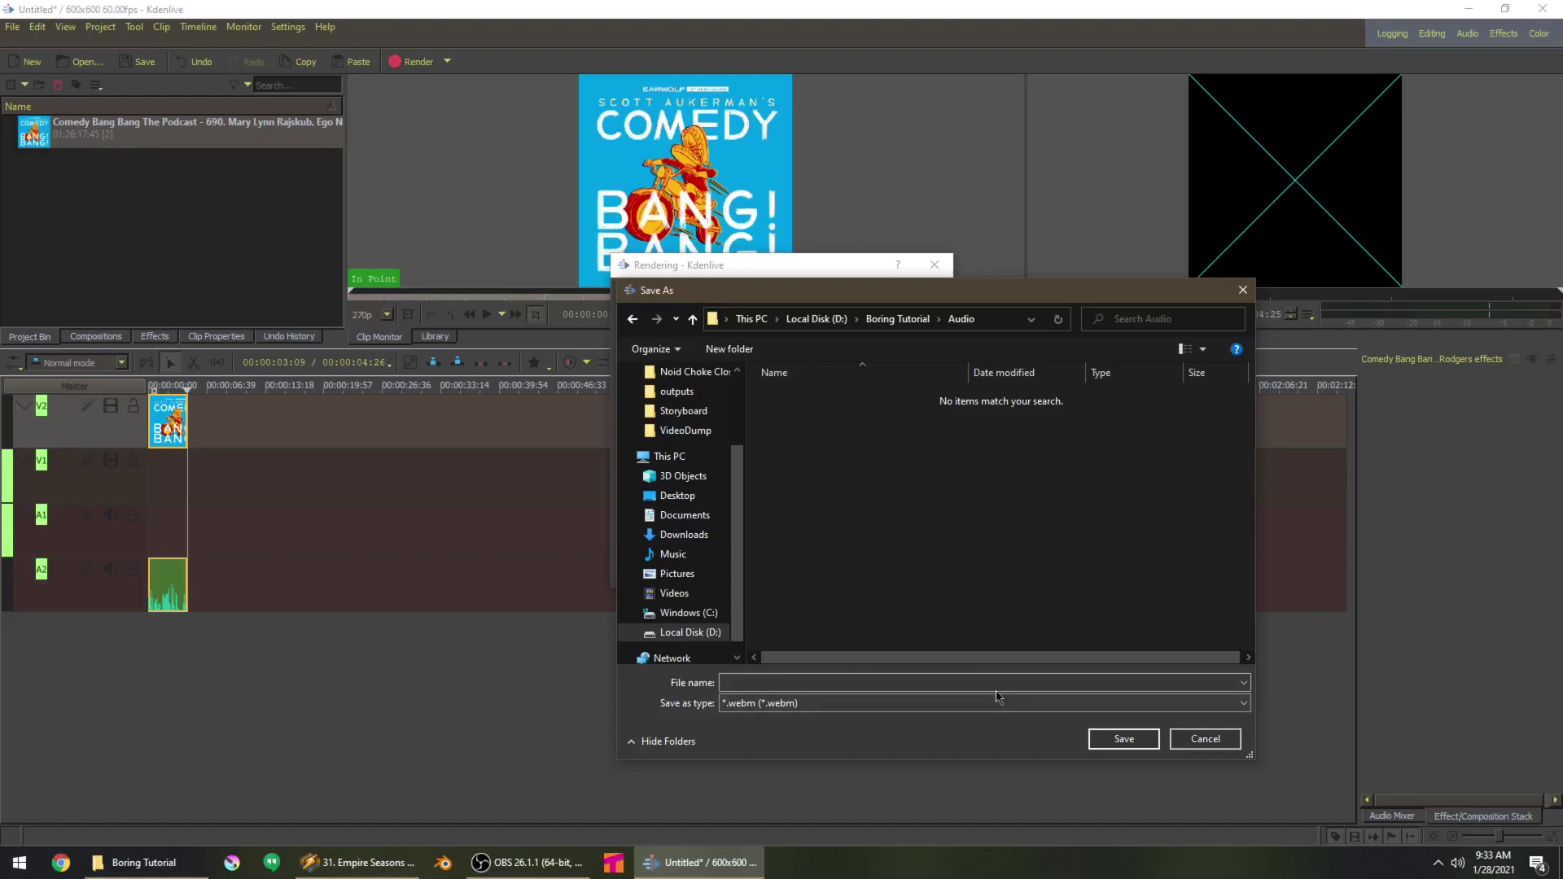
pyautogui.click(1204, 739)
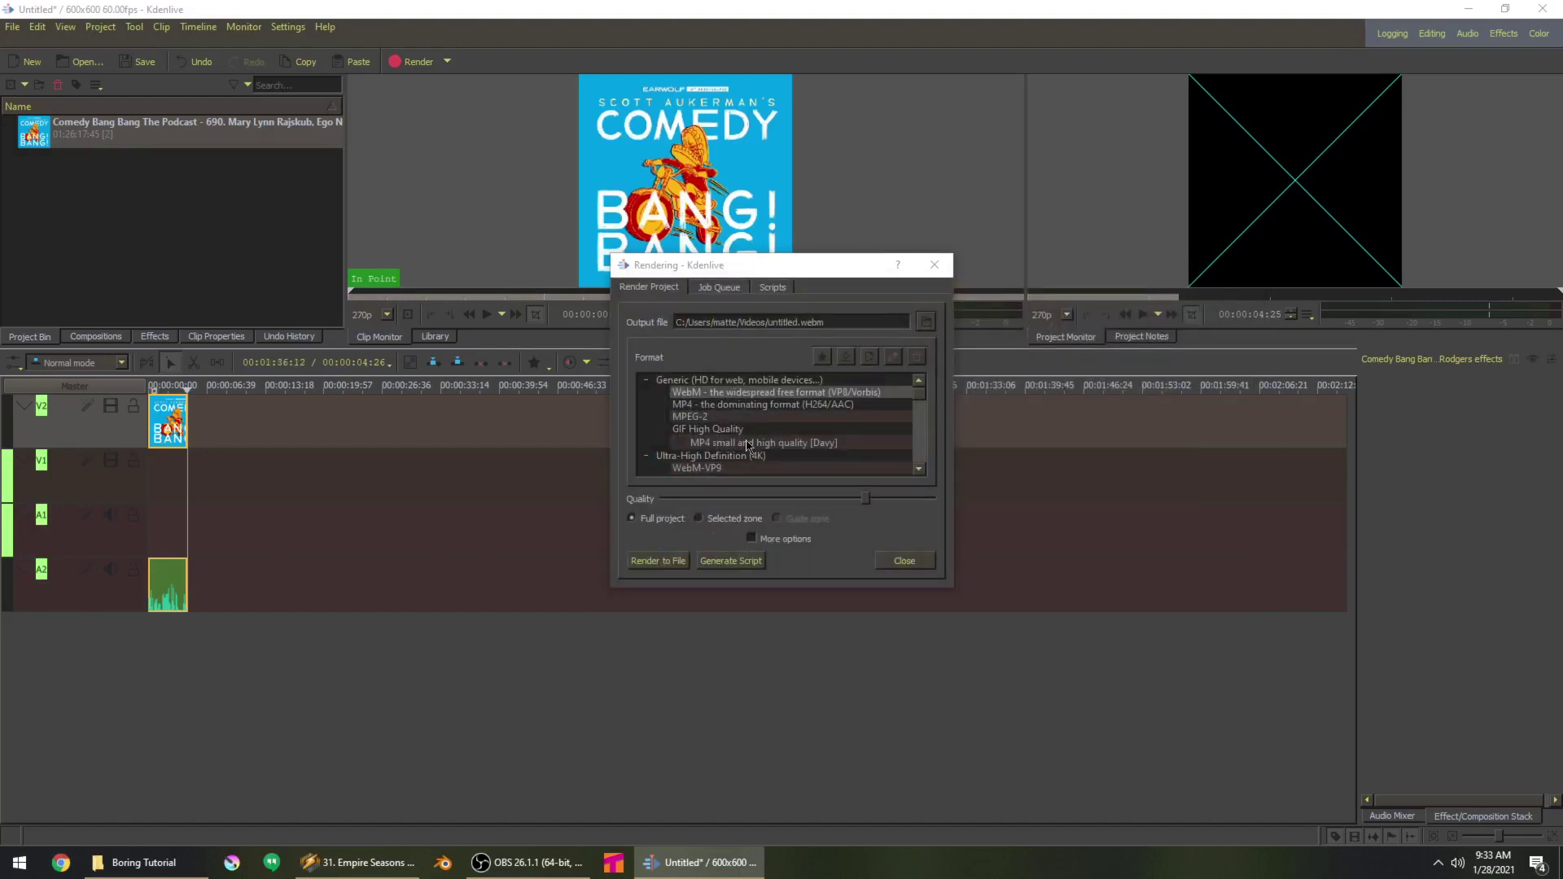
# Set the render format to the audio-only MP3 preset
pyautogui.scroll(-2, 767, 424)
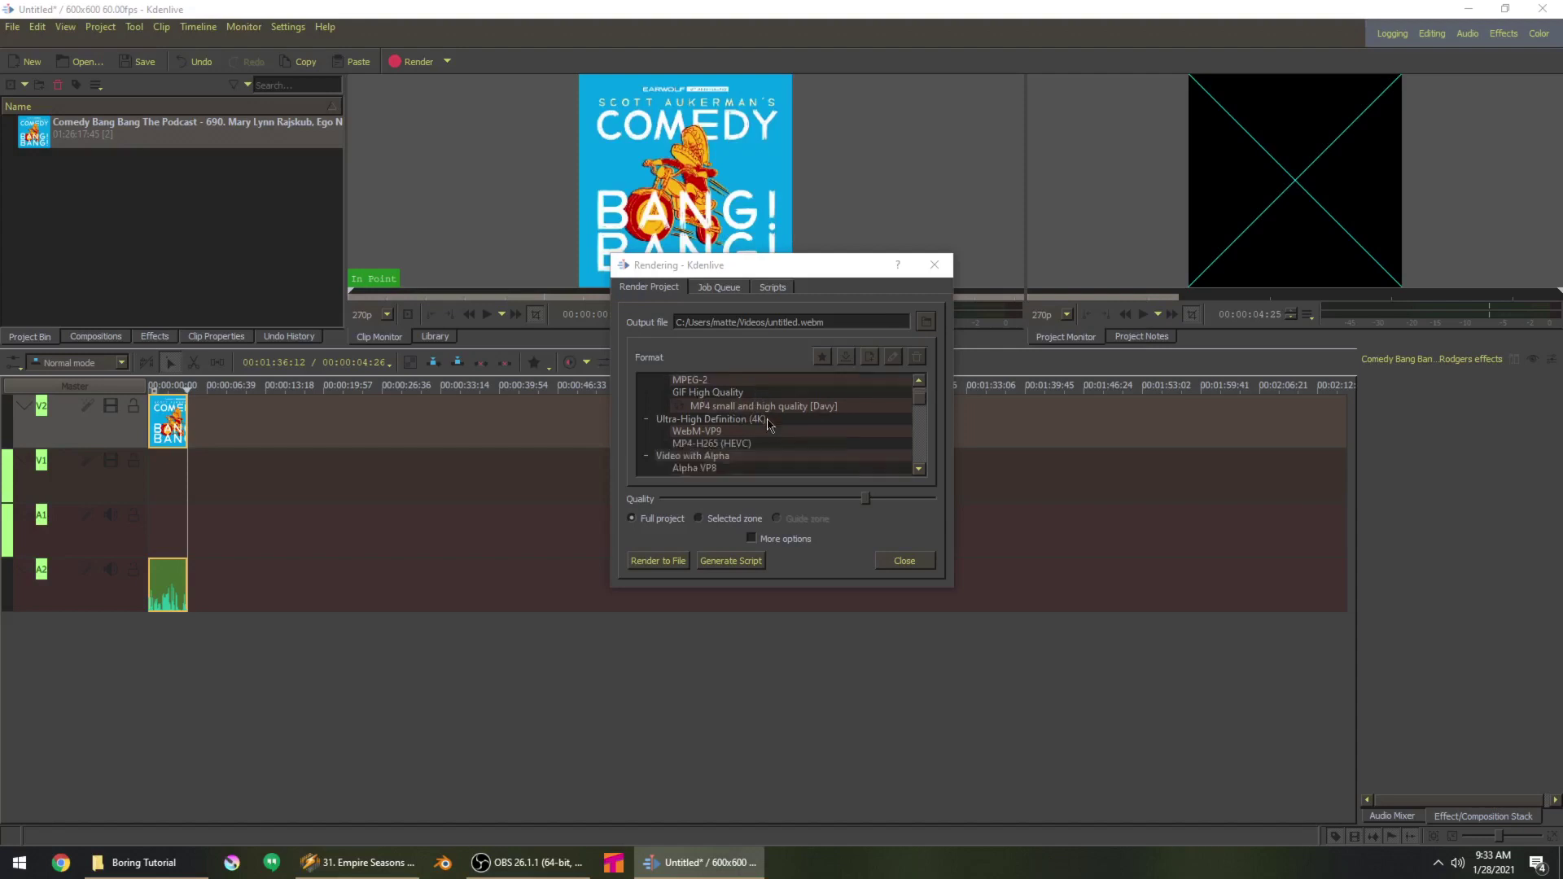
pyautogui.scroll(-6, 768, 423)
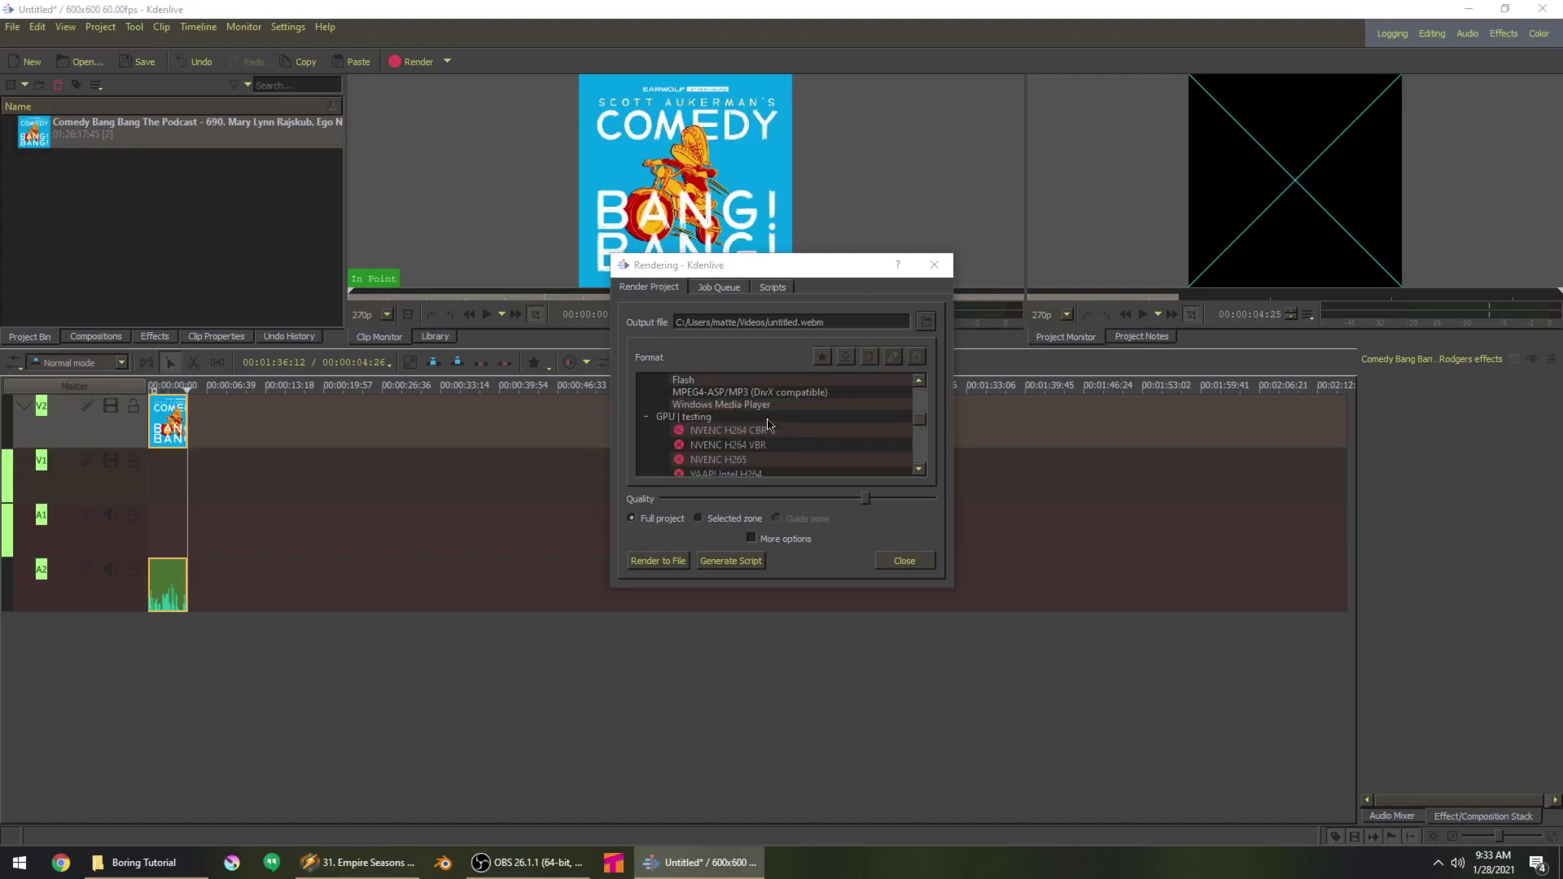
pyautogui.click(721, 429)
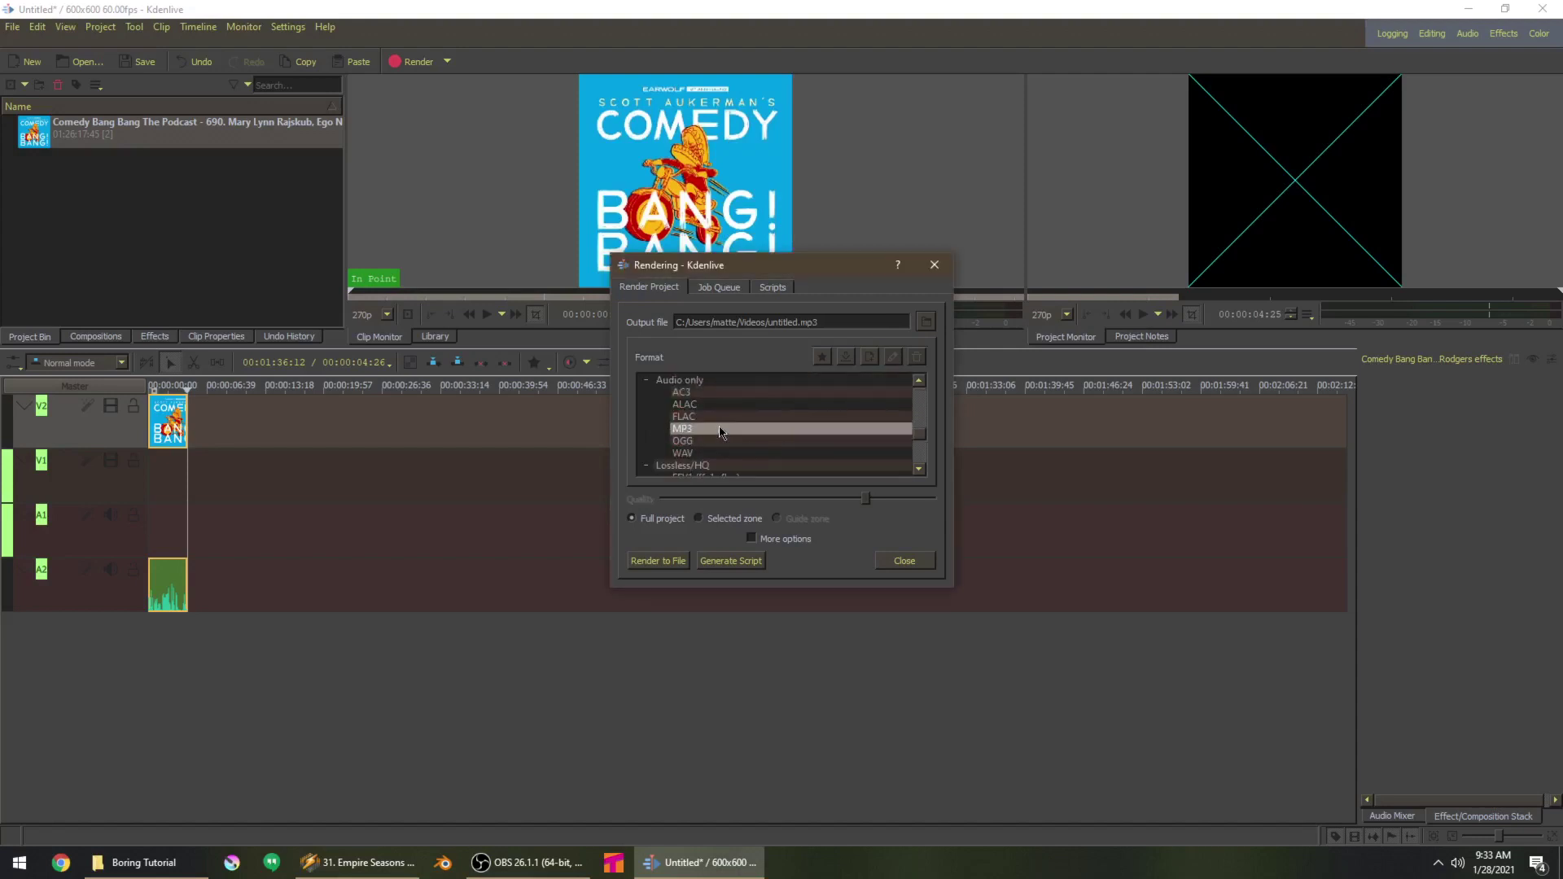
# Set the render output file to part1.mp3 in D:/Boring Tutorial/Audio
pyautogui.click(928, 321)
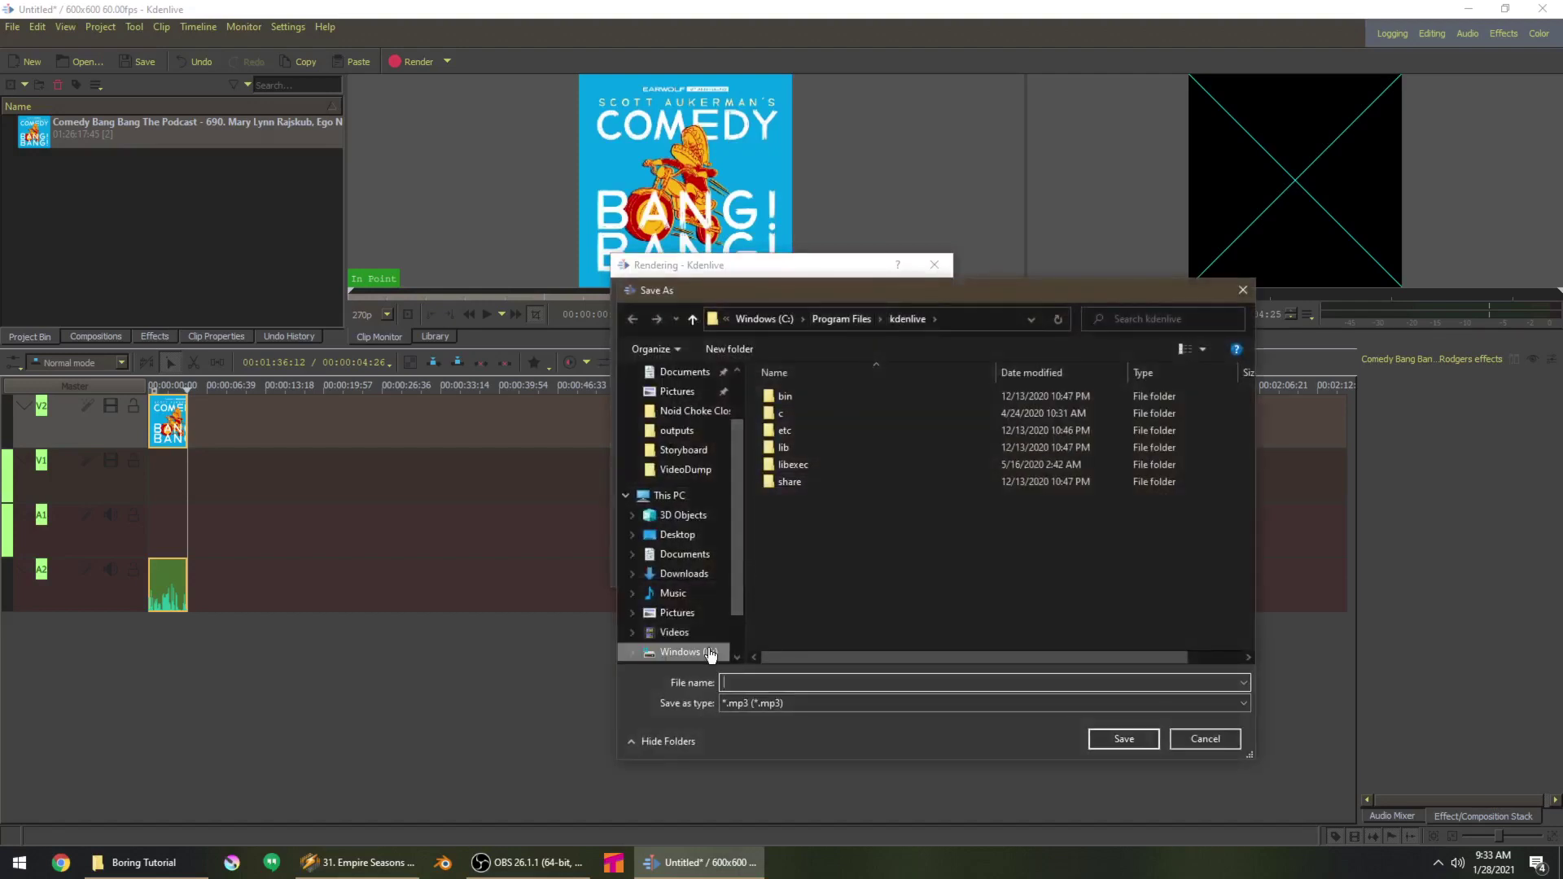
pyautogui.scroll(-1, 740, 603)
pyautogui.click(701, 613)
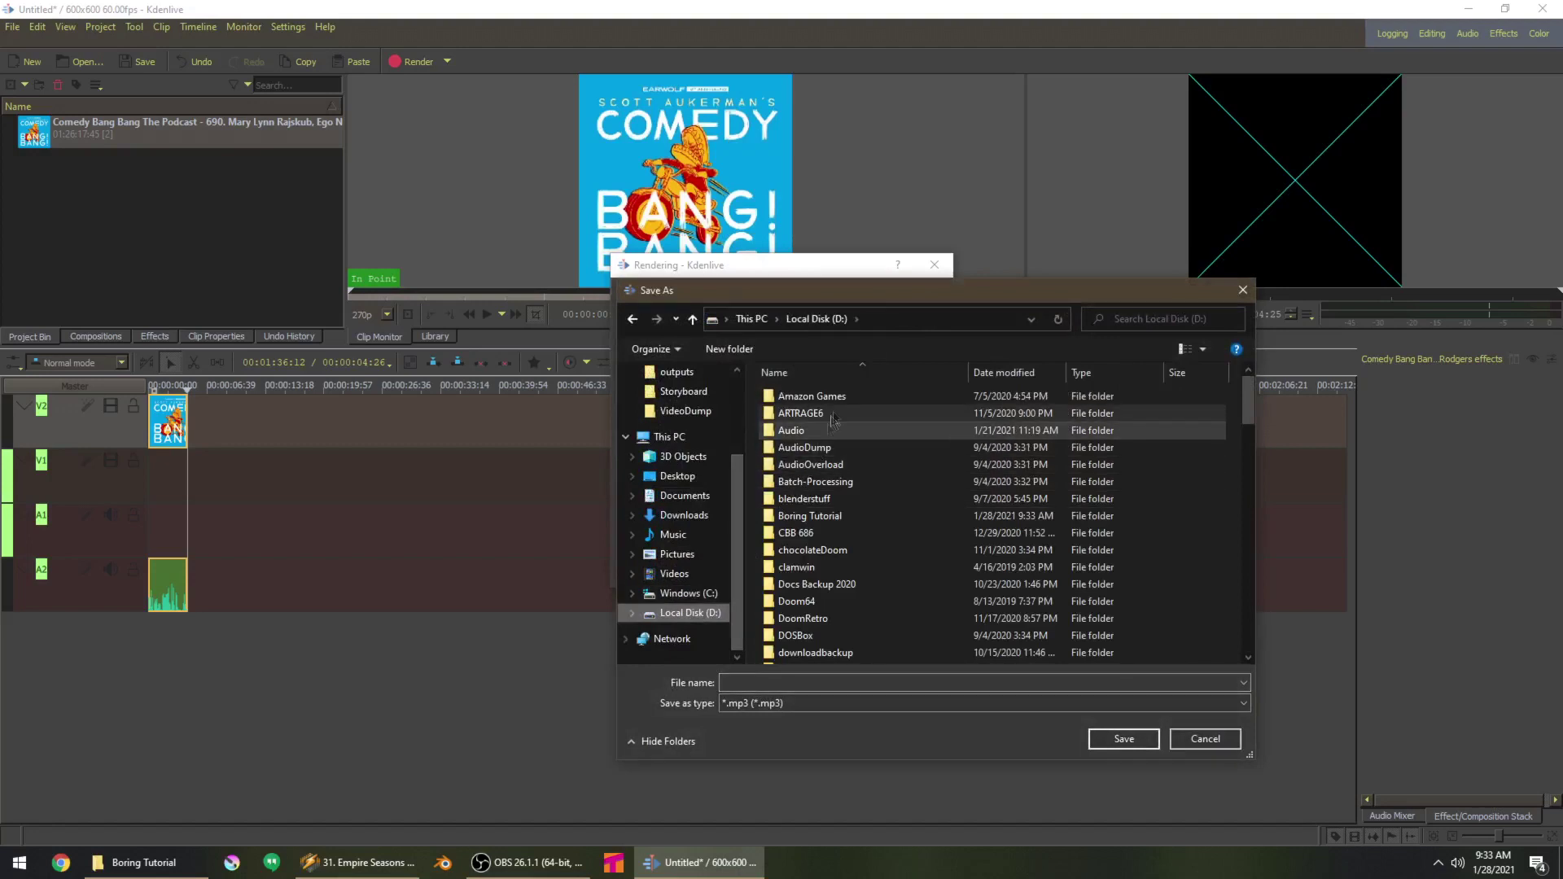
pyautogui.click(837, 519)
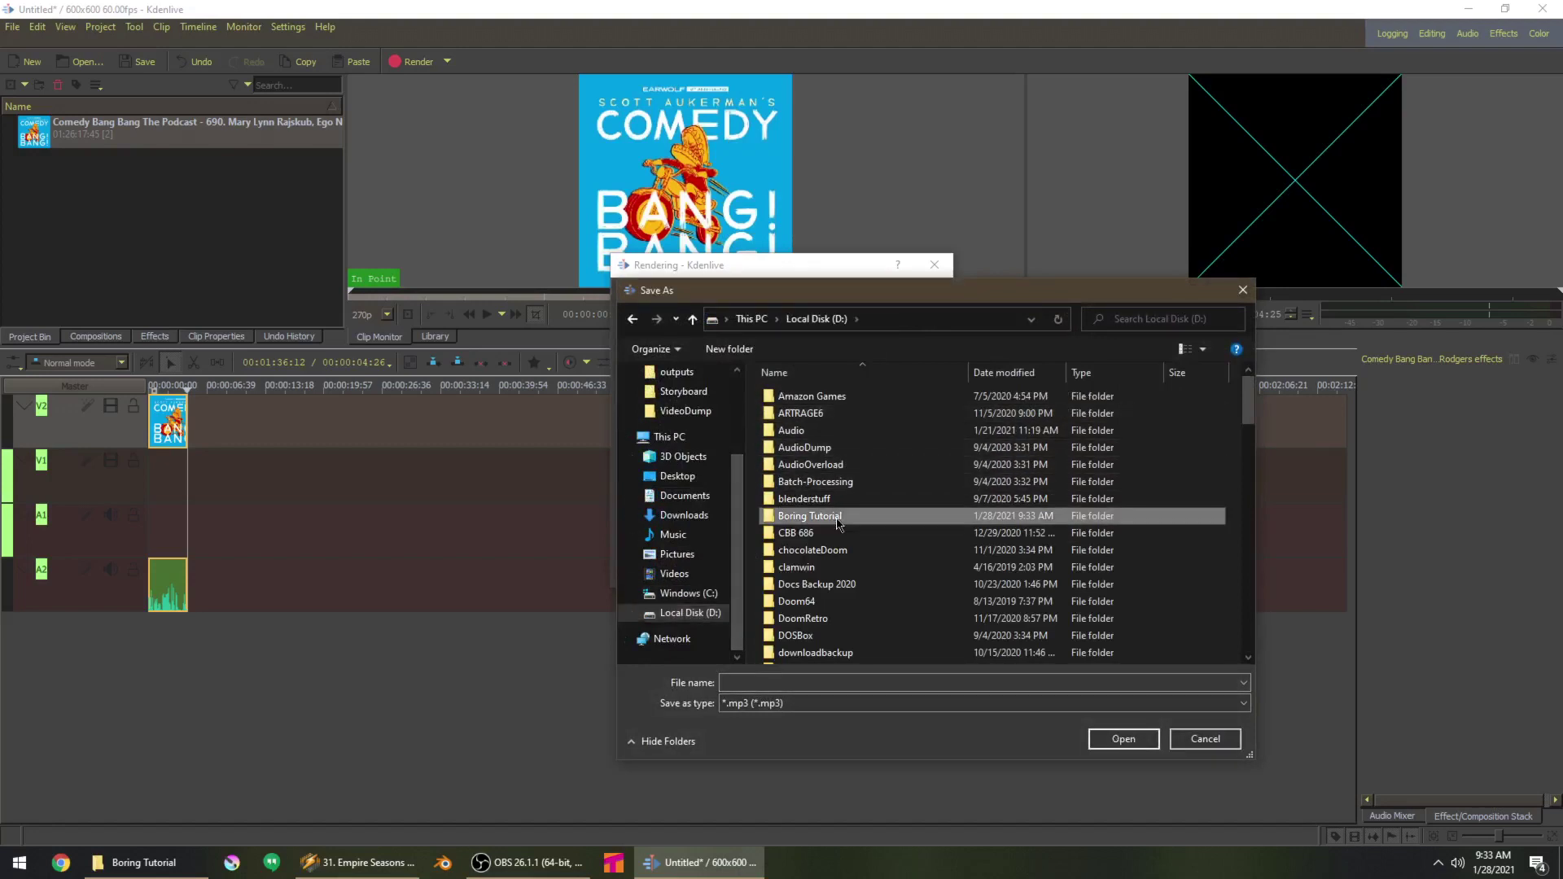
pyautogui.doubleClick(838, 520)
pyautogui.doubleClick(850, 399)
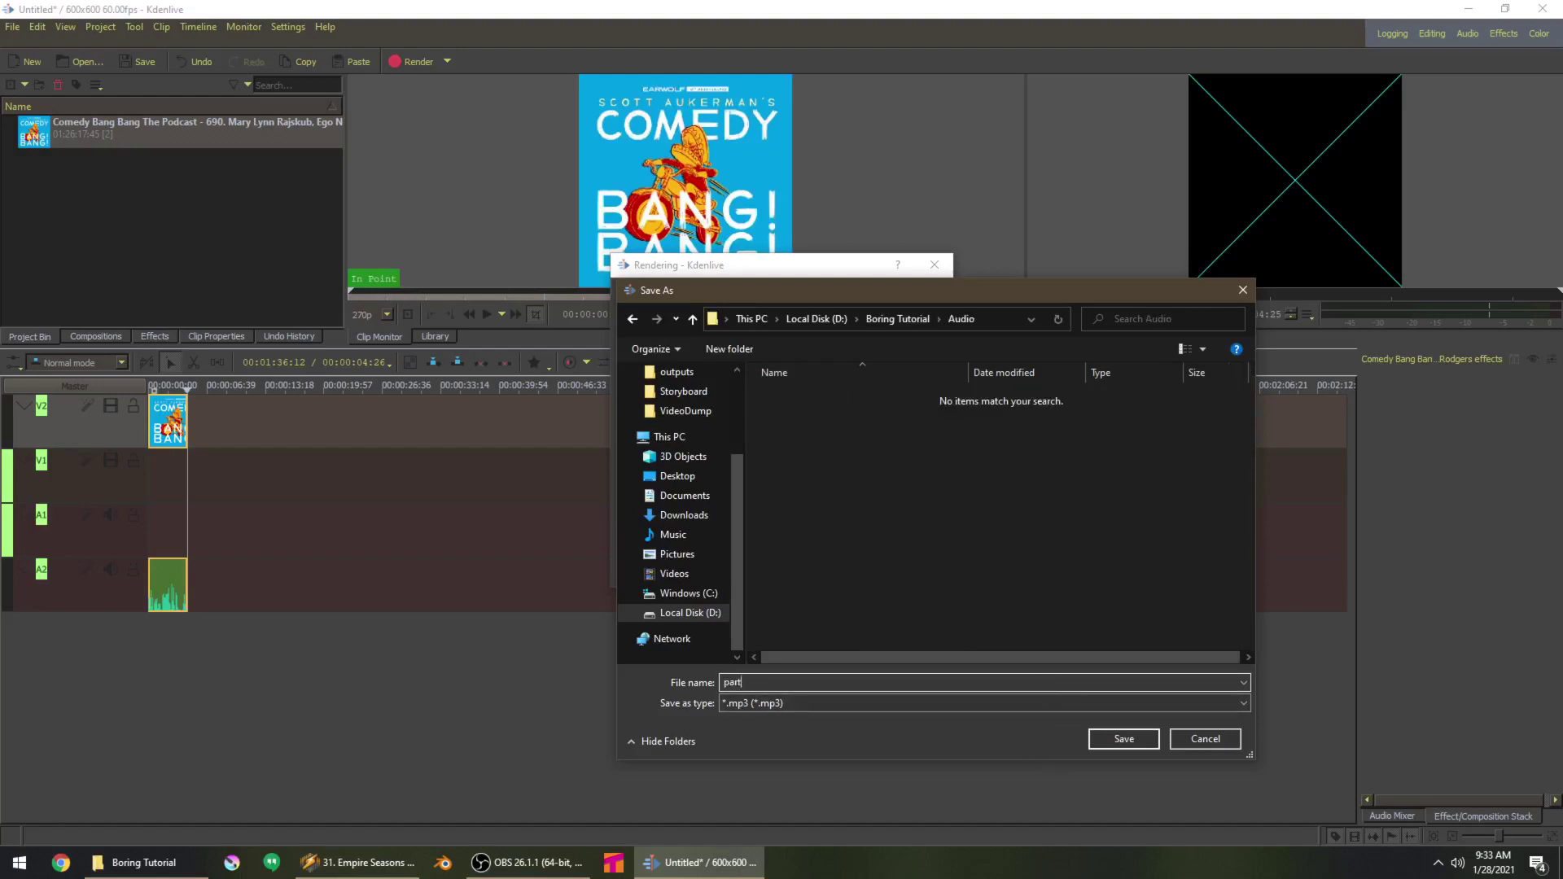
pyautogui.press('Return')
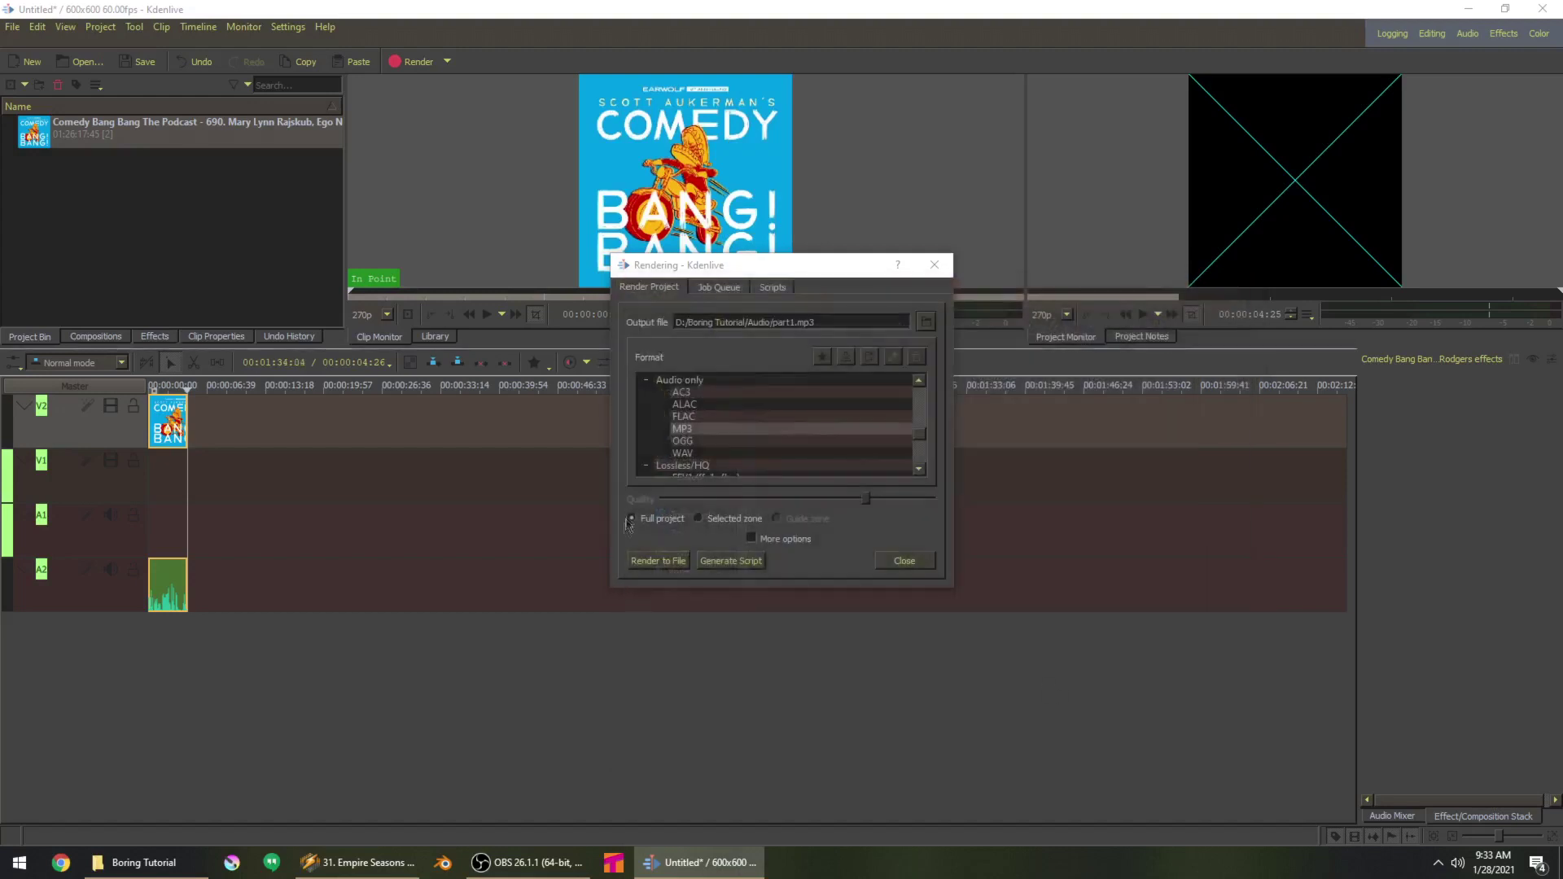
# Render the full project to the MP3 file, close the rendering window, and glance at the project folder
pyautogui.click(659, 562)
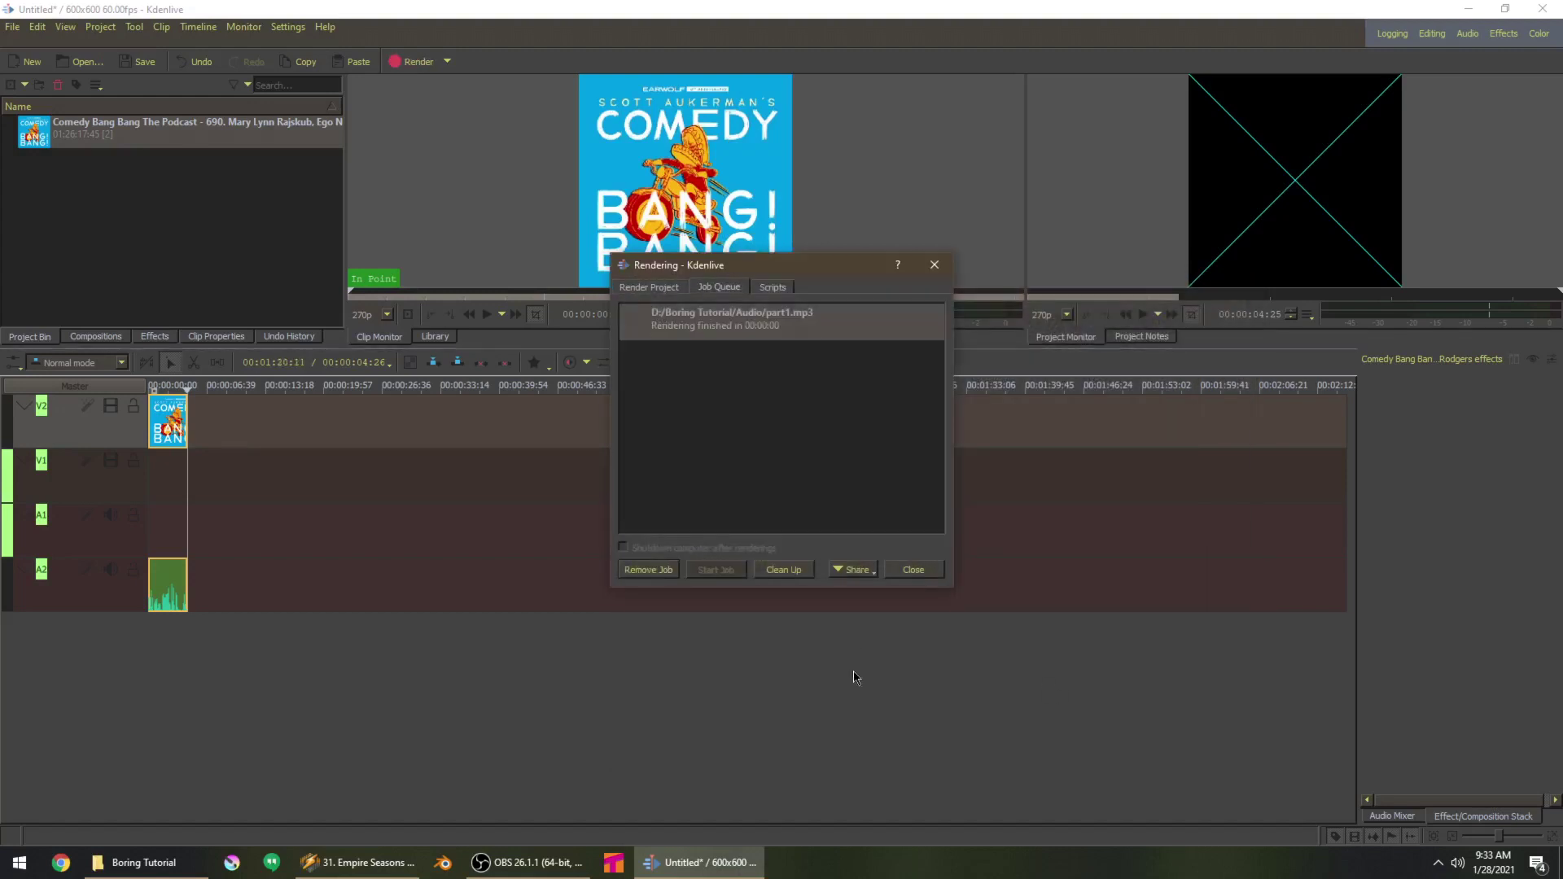
pyautogui.click(935, 265)
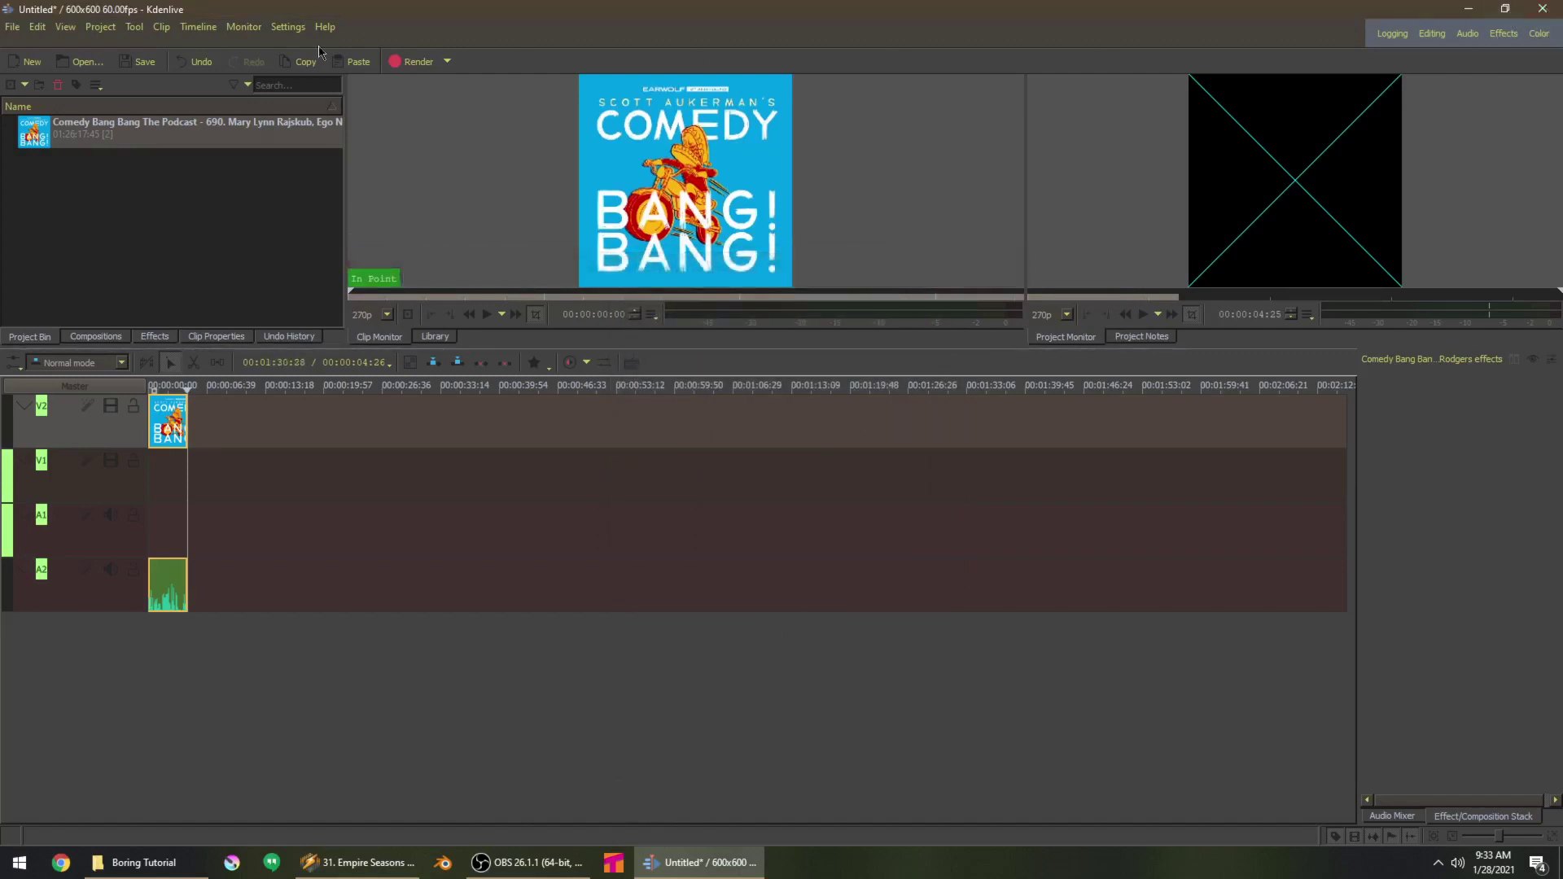
pyautogui.click(1468, 8)
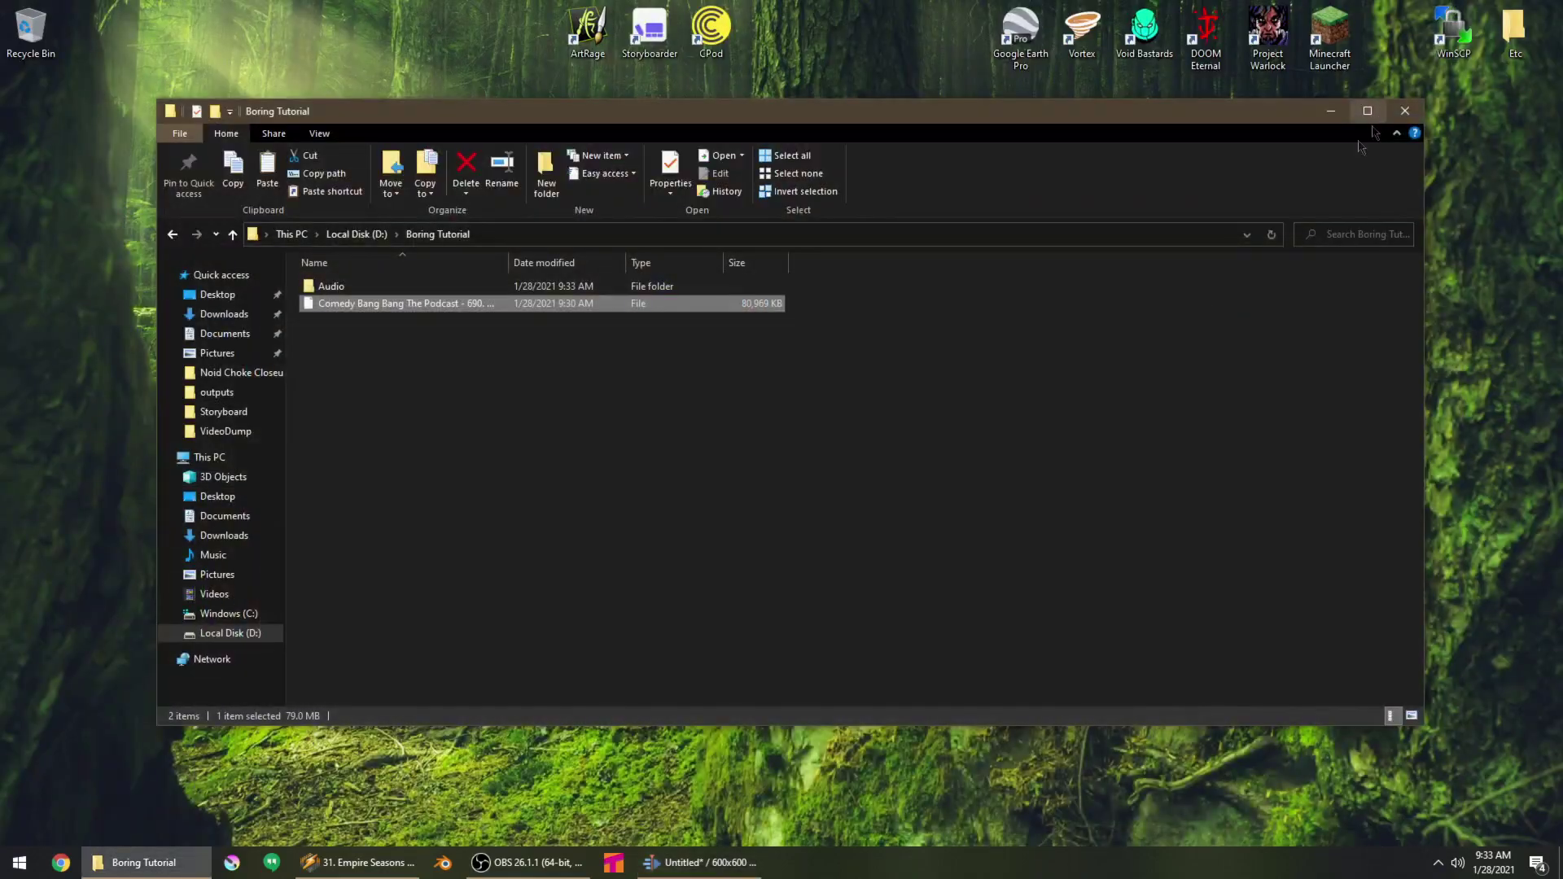
pyautogui.click(700, 862)
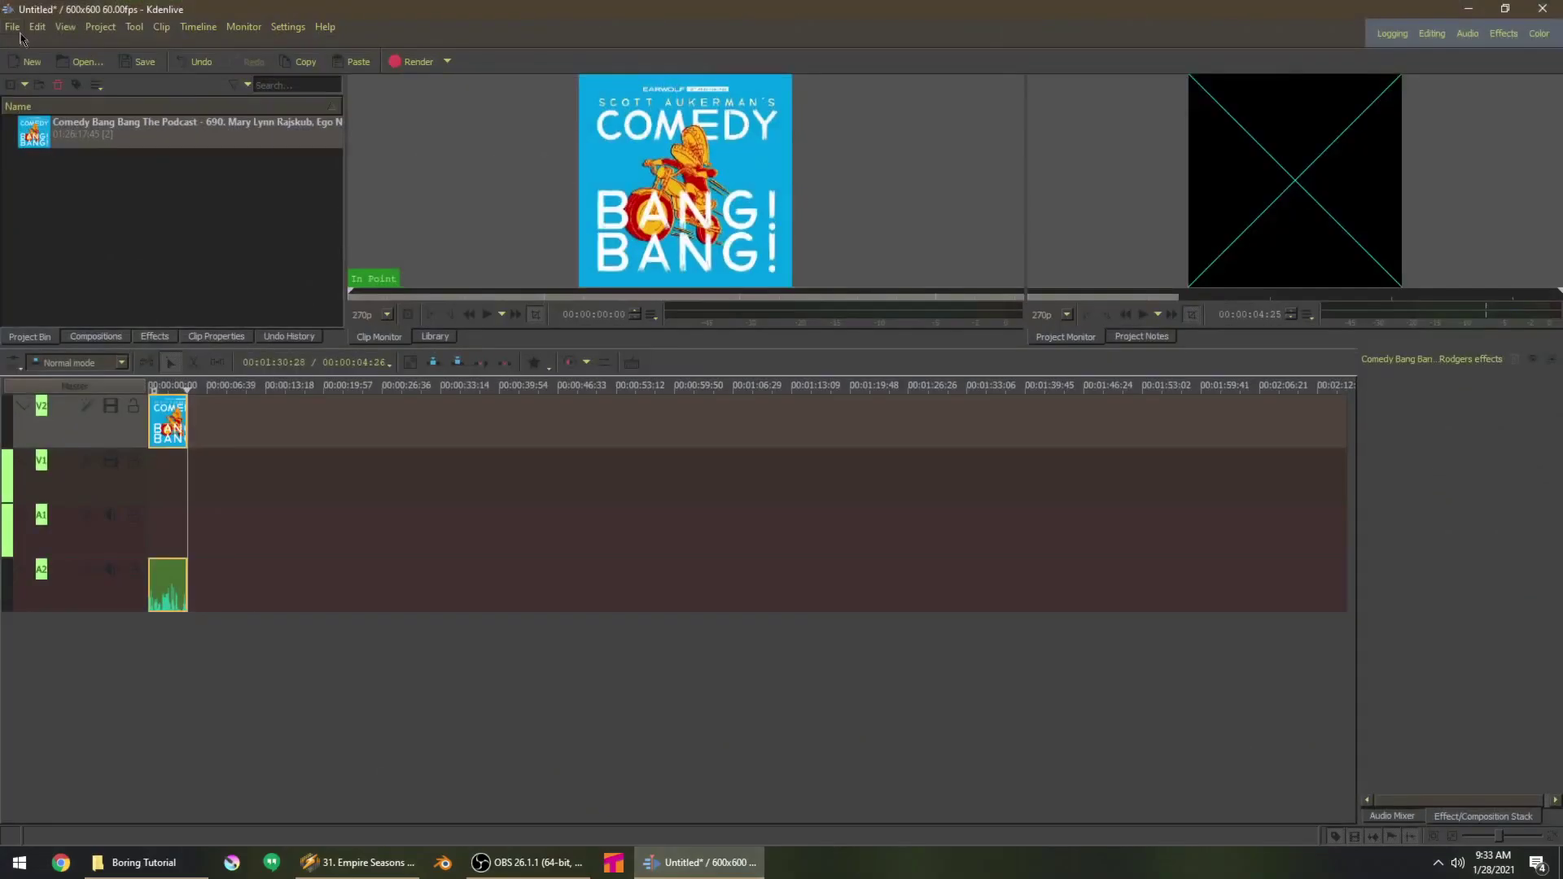
# Save the project as b-tutorial.kdenlive in the Boring Tutorial folder on drive D
pyautogui.click(12, 27)
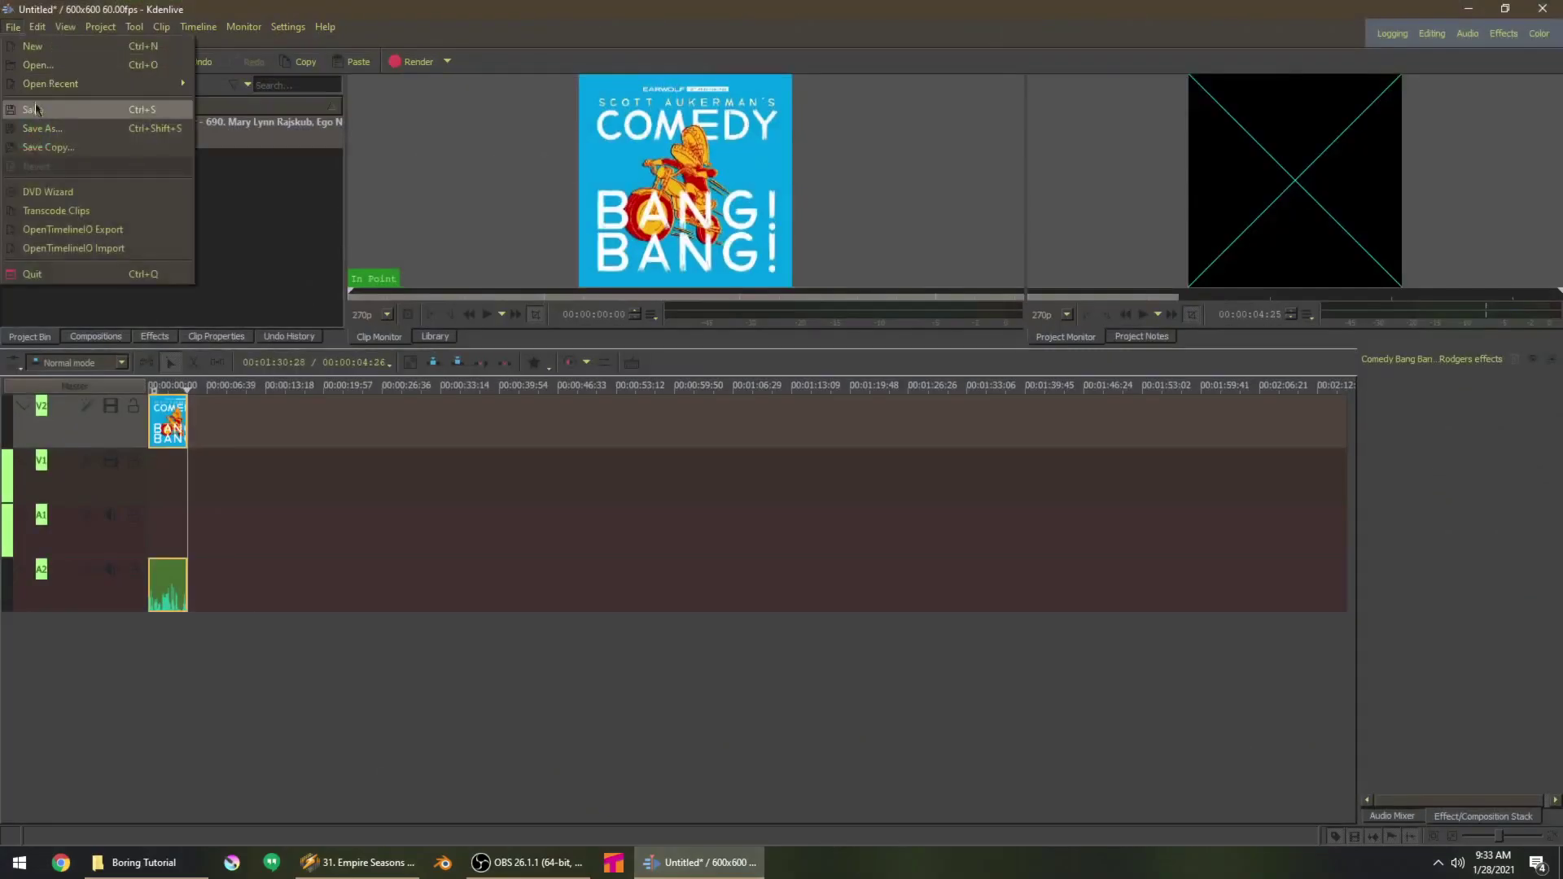
pyautogui.click(41, 126)
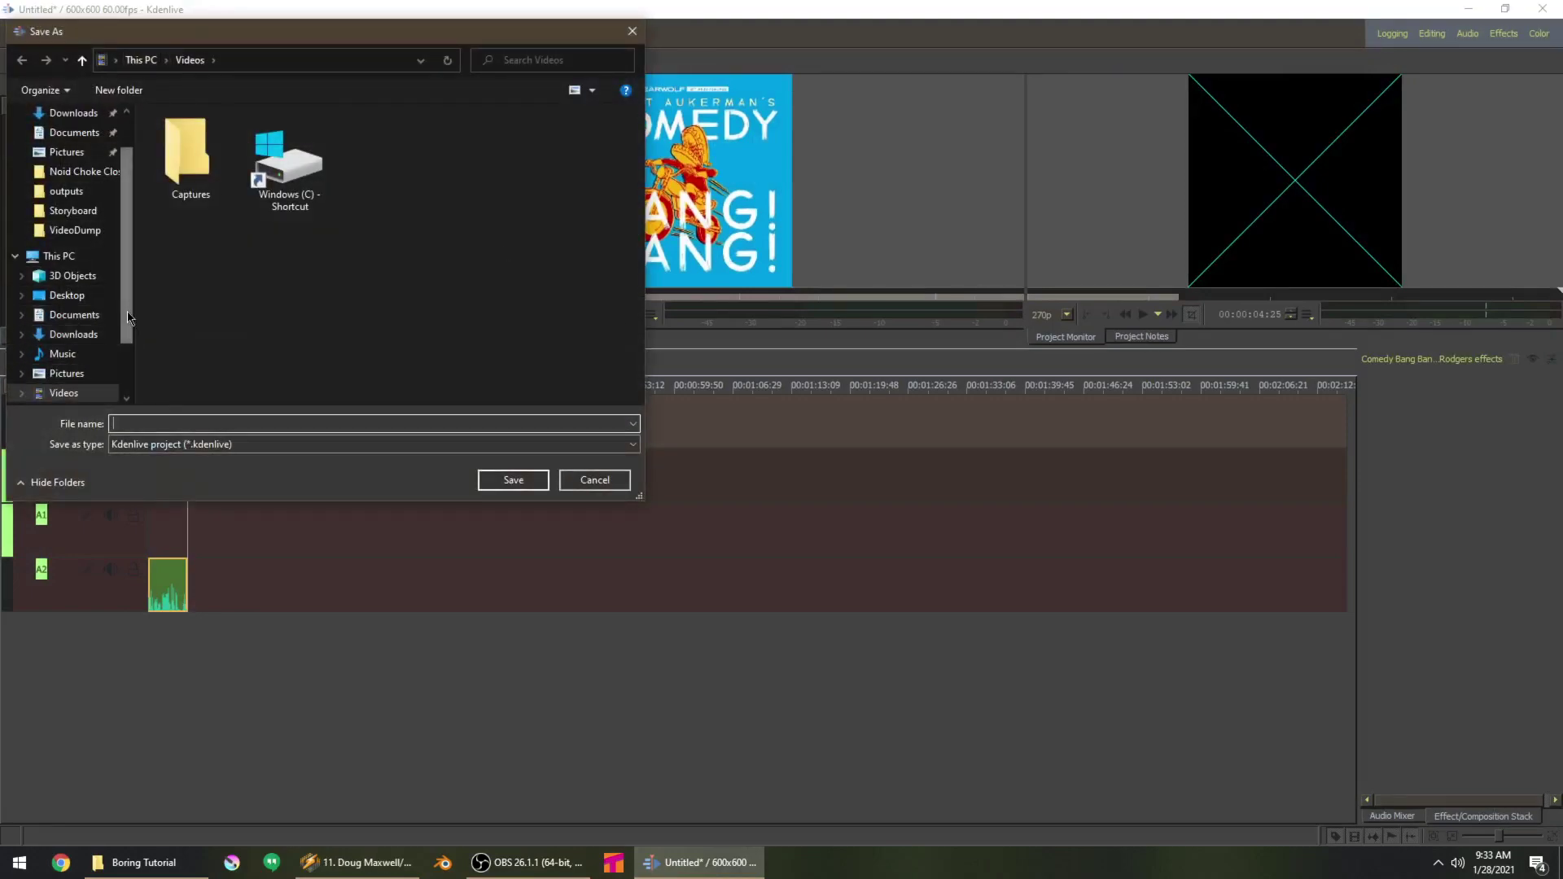
pyautogui.scroll(-2, 122, 375)
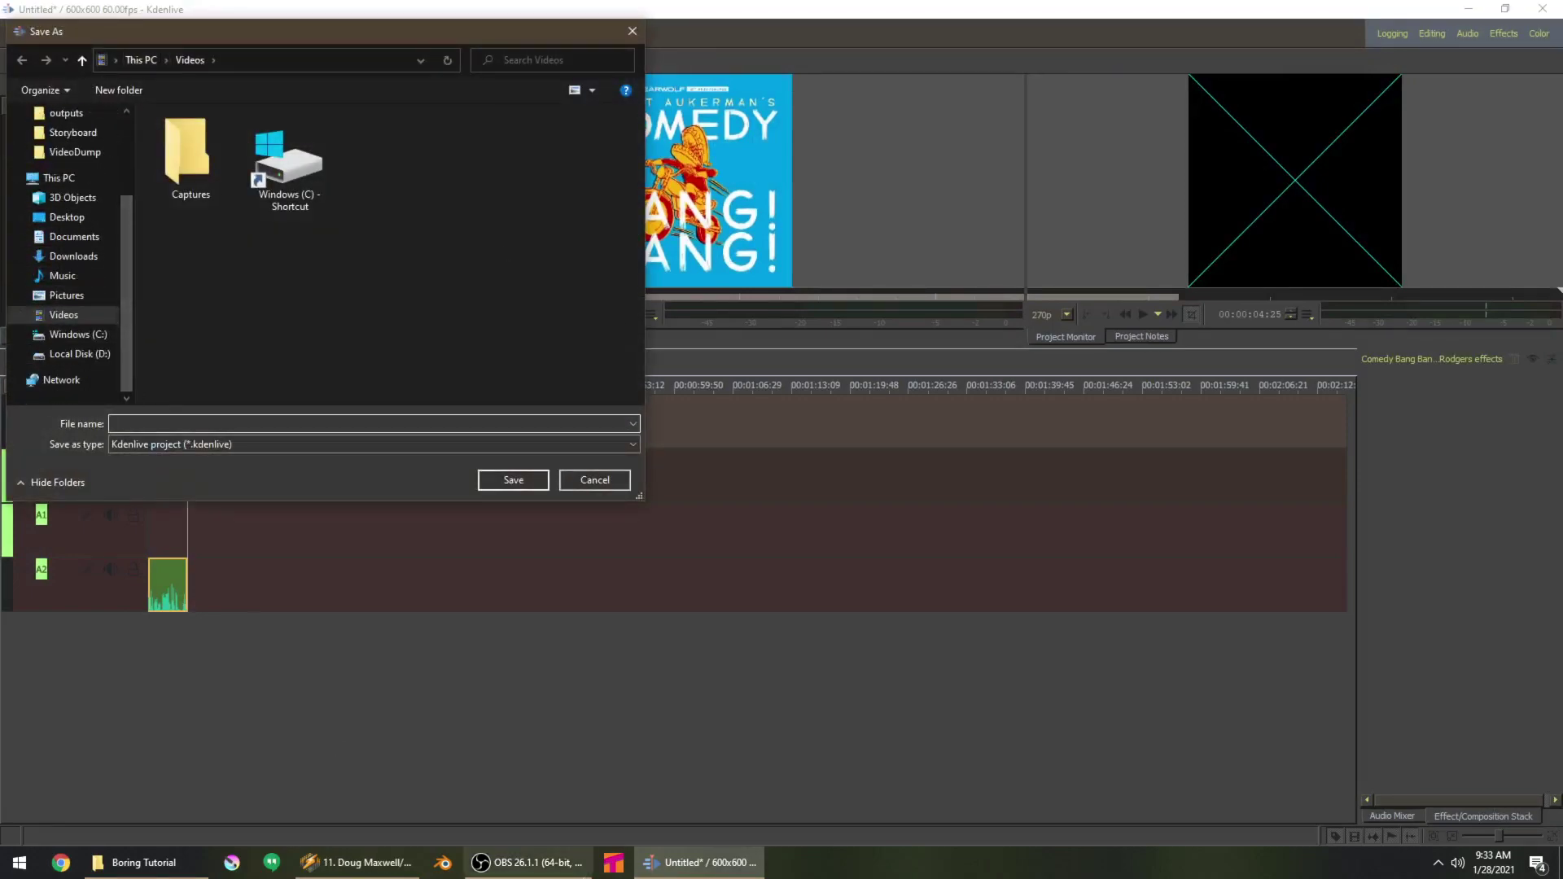
pyautogui.click(570, 863)
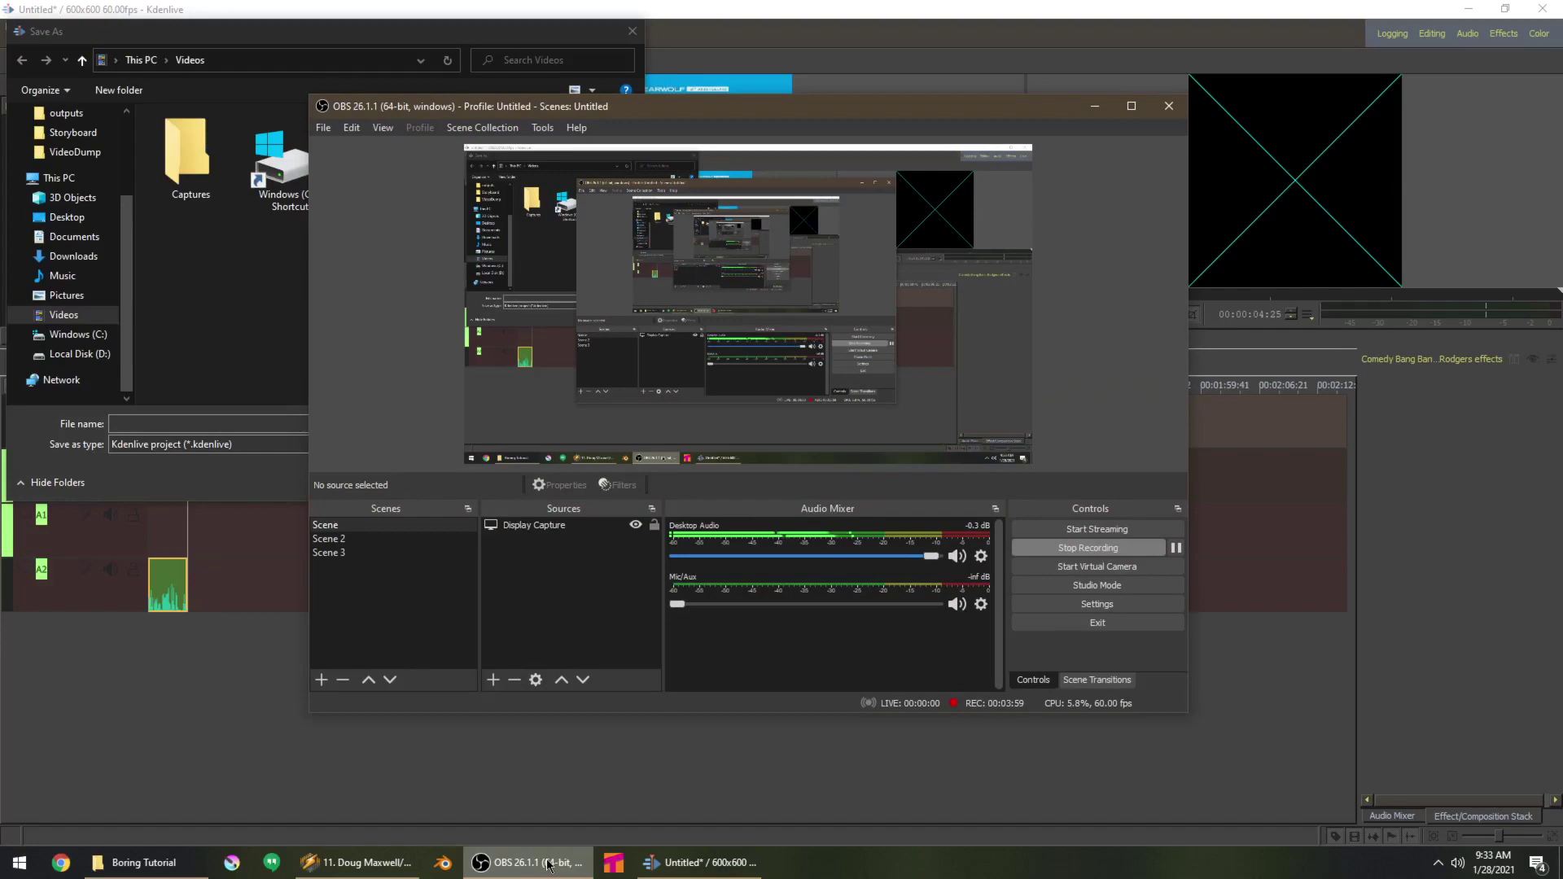
pyautogui.click(548, 864)
pyautogui.click(98, 355)
pyautogui.click(216, 210)
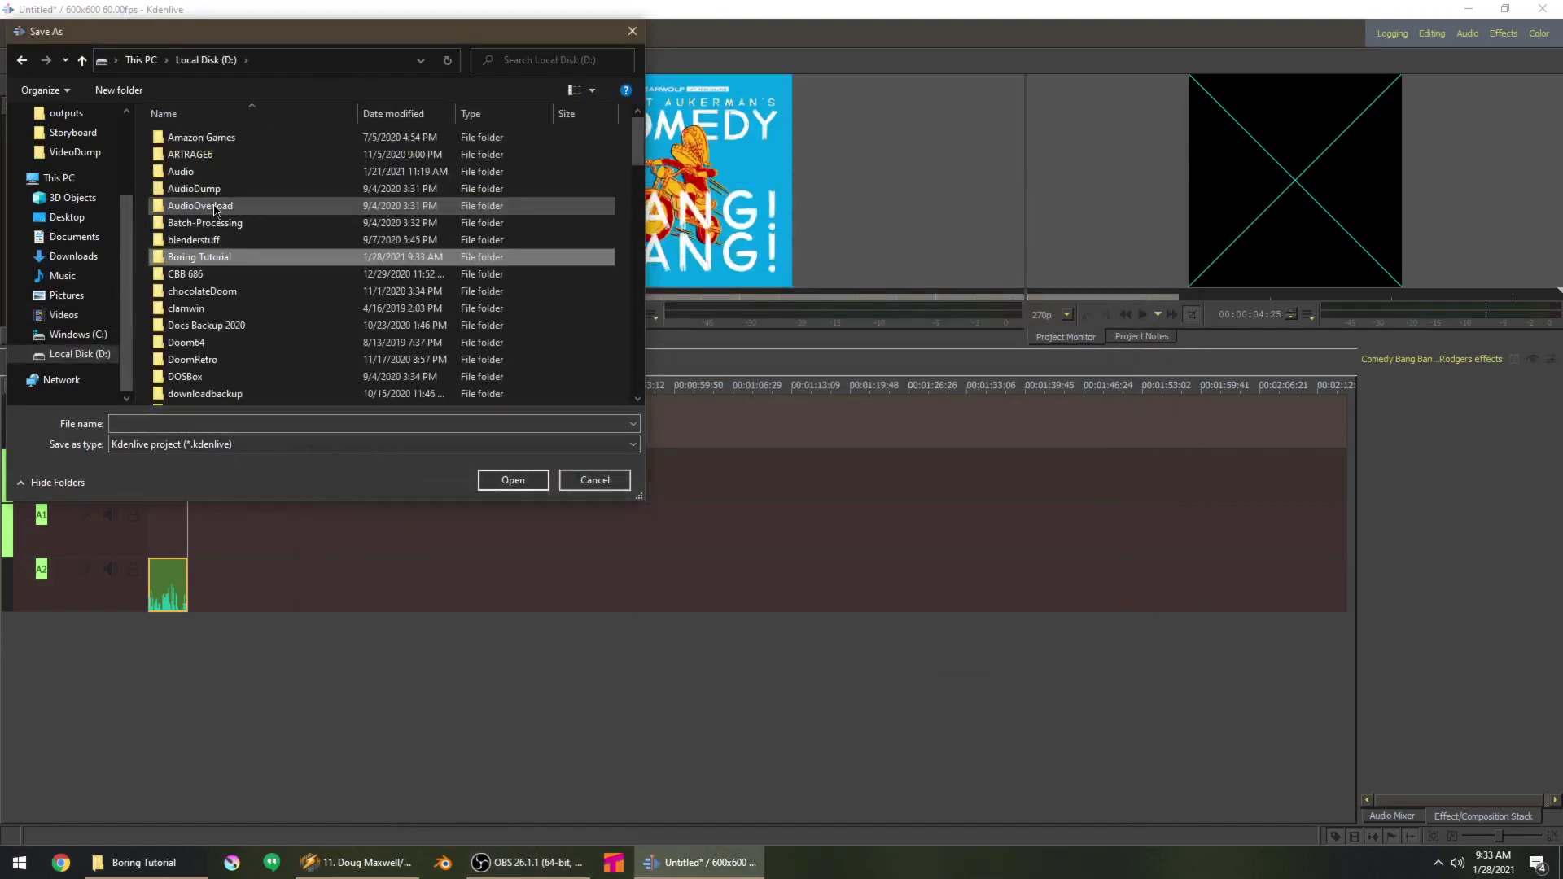
pyautogui.doubleClick(214, 256)
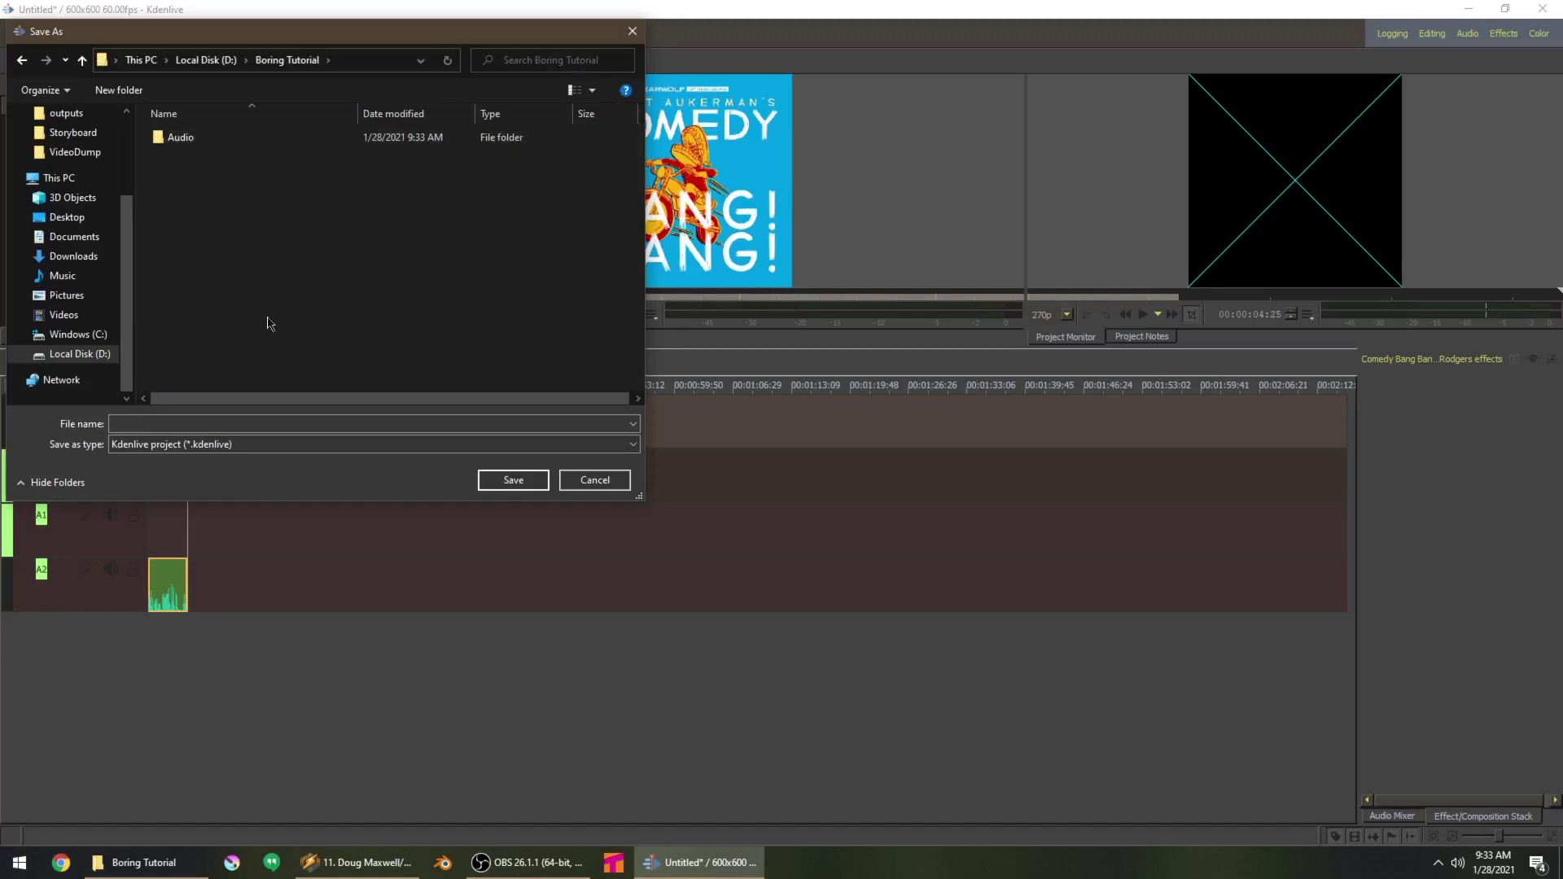
pyautogui.click(277, 422)
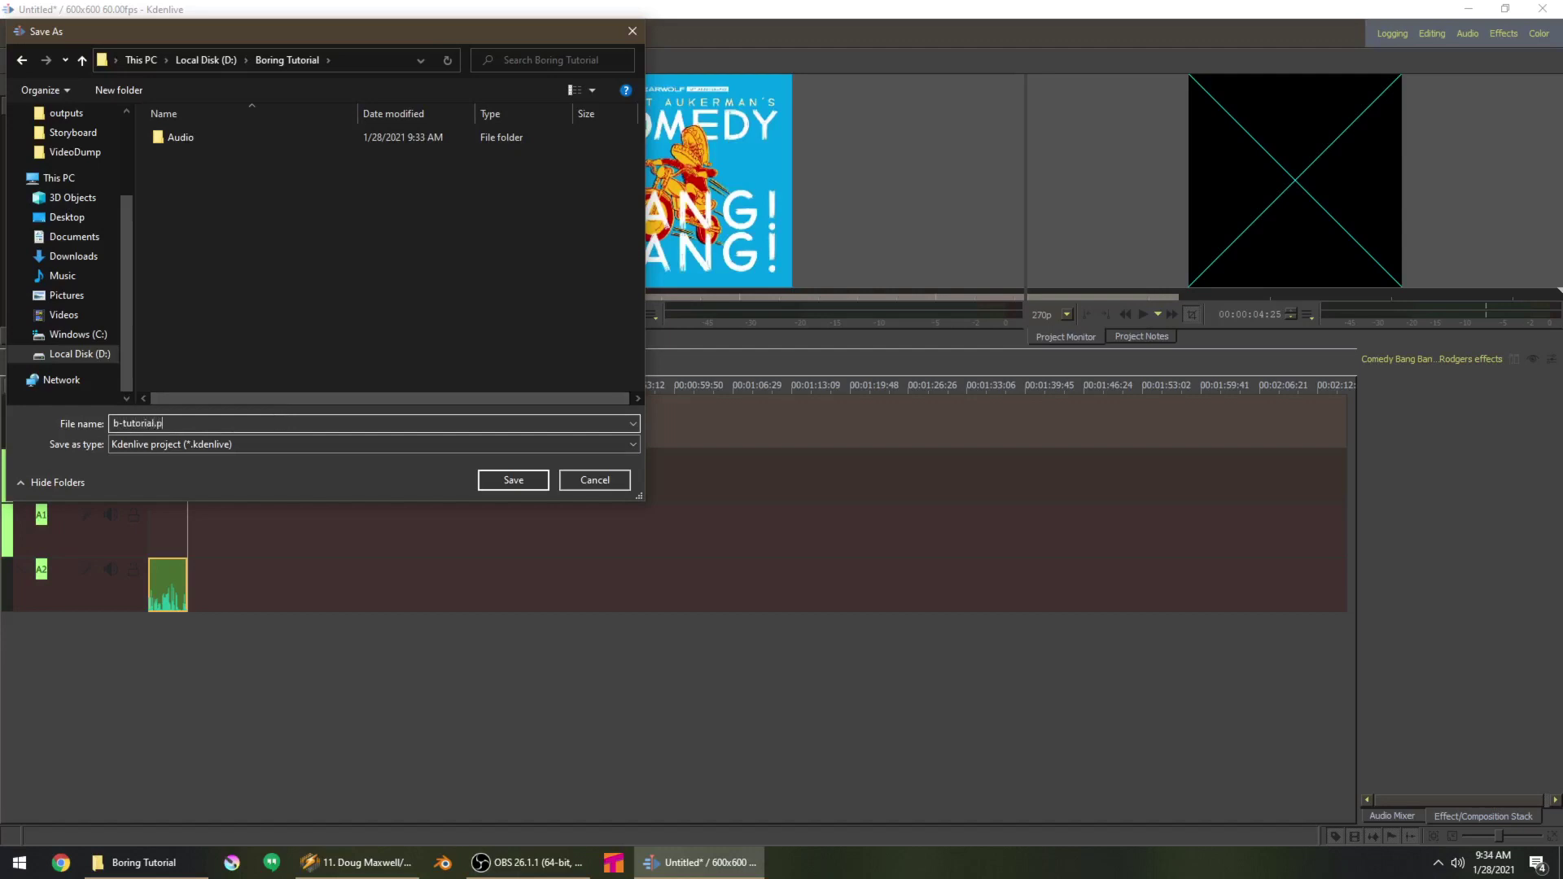
pyautogui.press('Return')
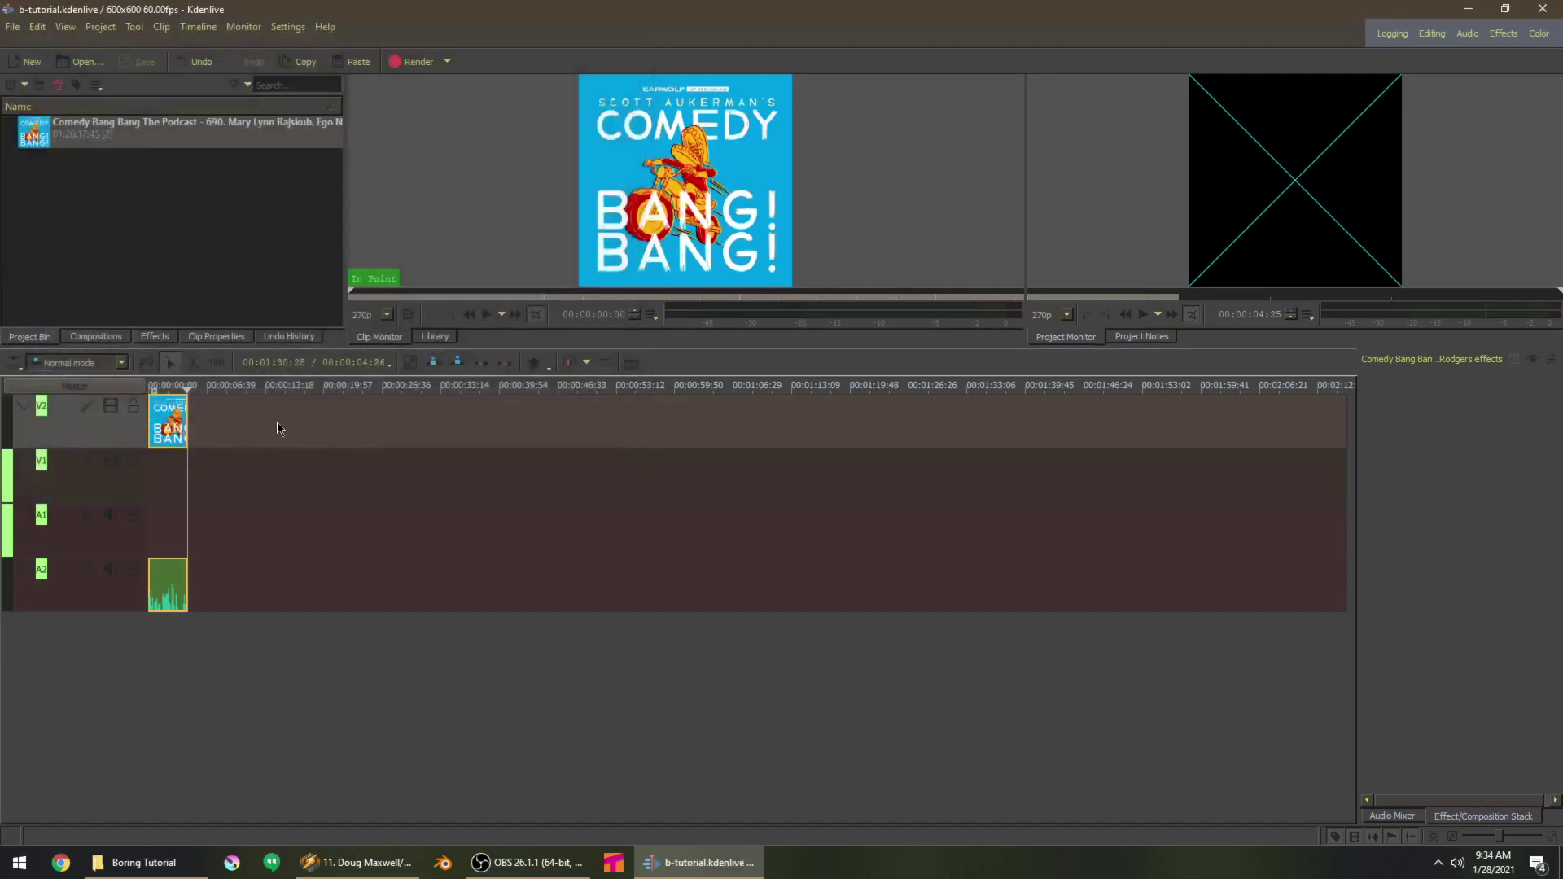
# Close the video editor and launch Krita
pyautogui.click(1544, 8)
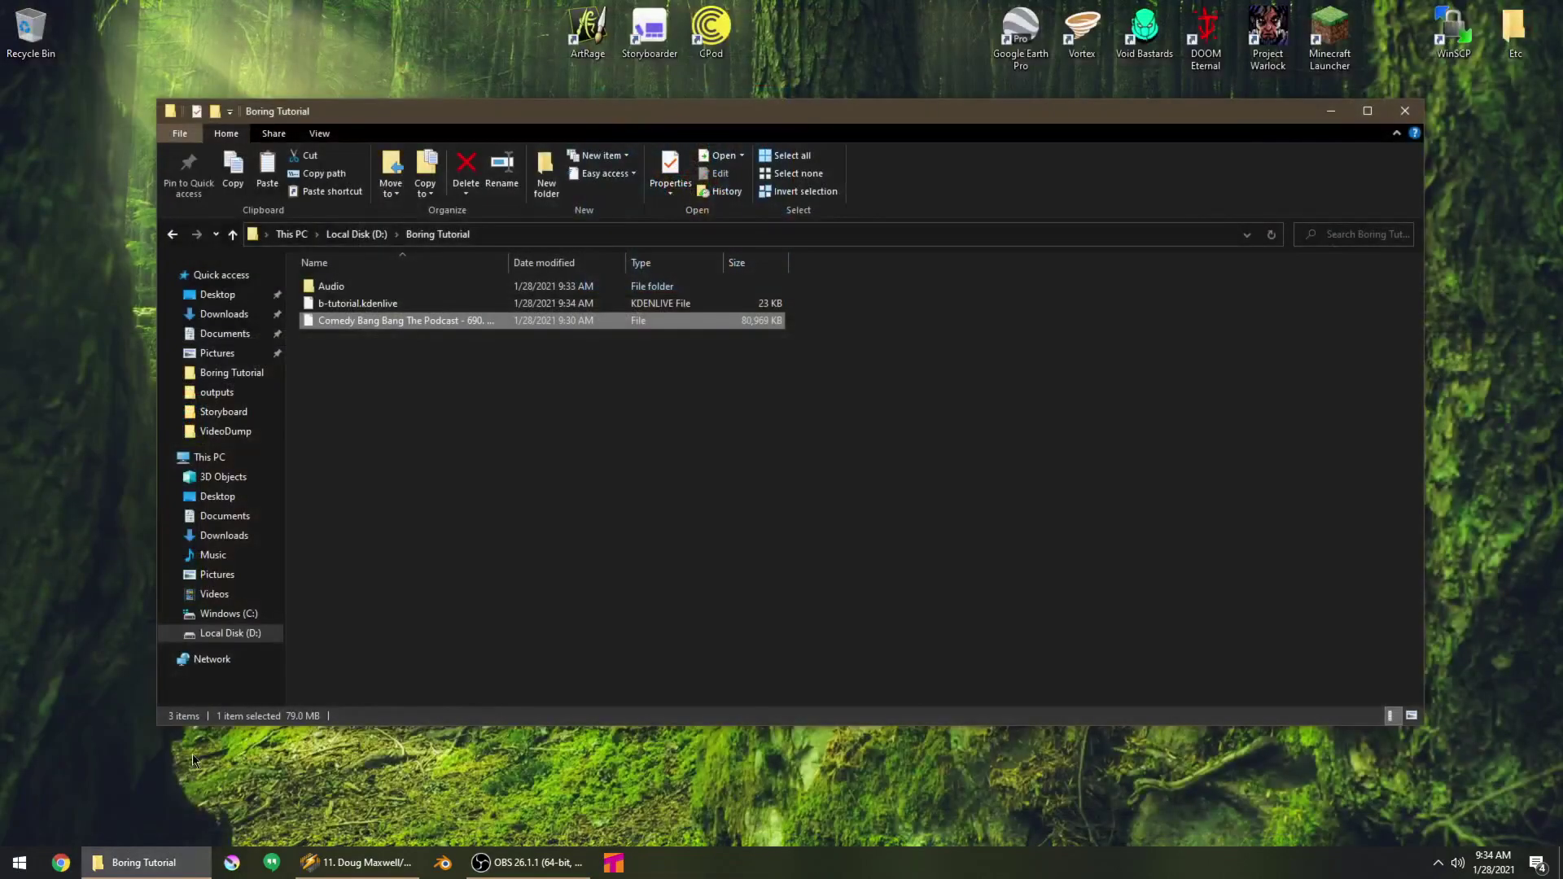
pyautogui.click(429, 775)
pyautogui.click(244, 862)
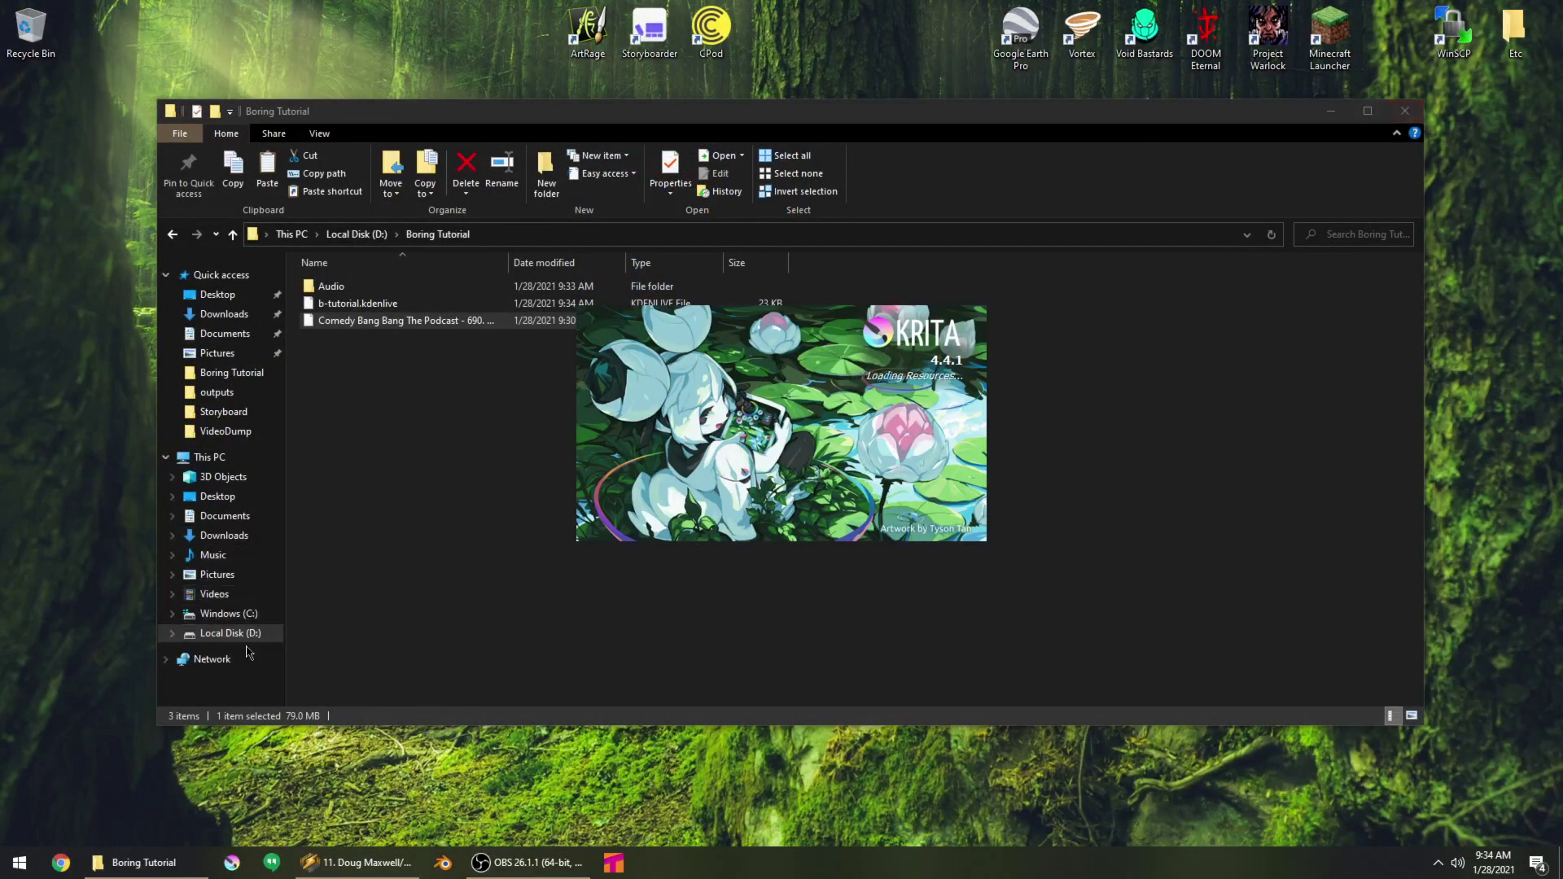
# Create a folder named Assets inside the Boring Tutorial folder and open it
pyautogui.click(357, 543)
pyautogui.rightClick(376, 463)
pyautogui.moveTo(326, 659)
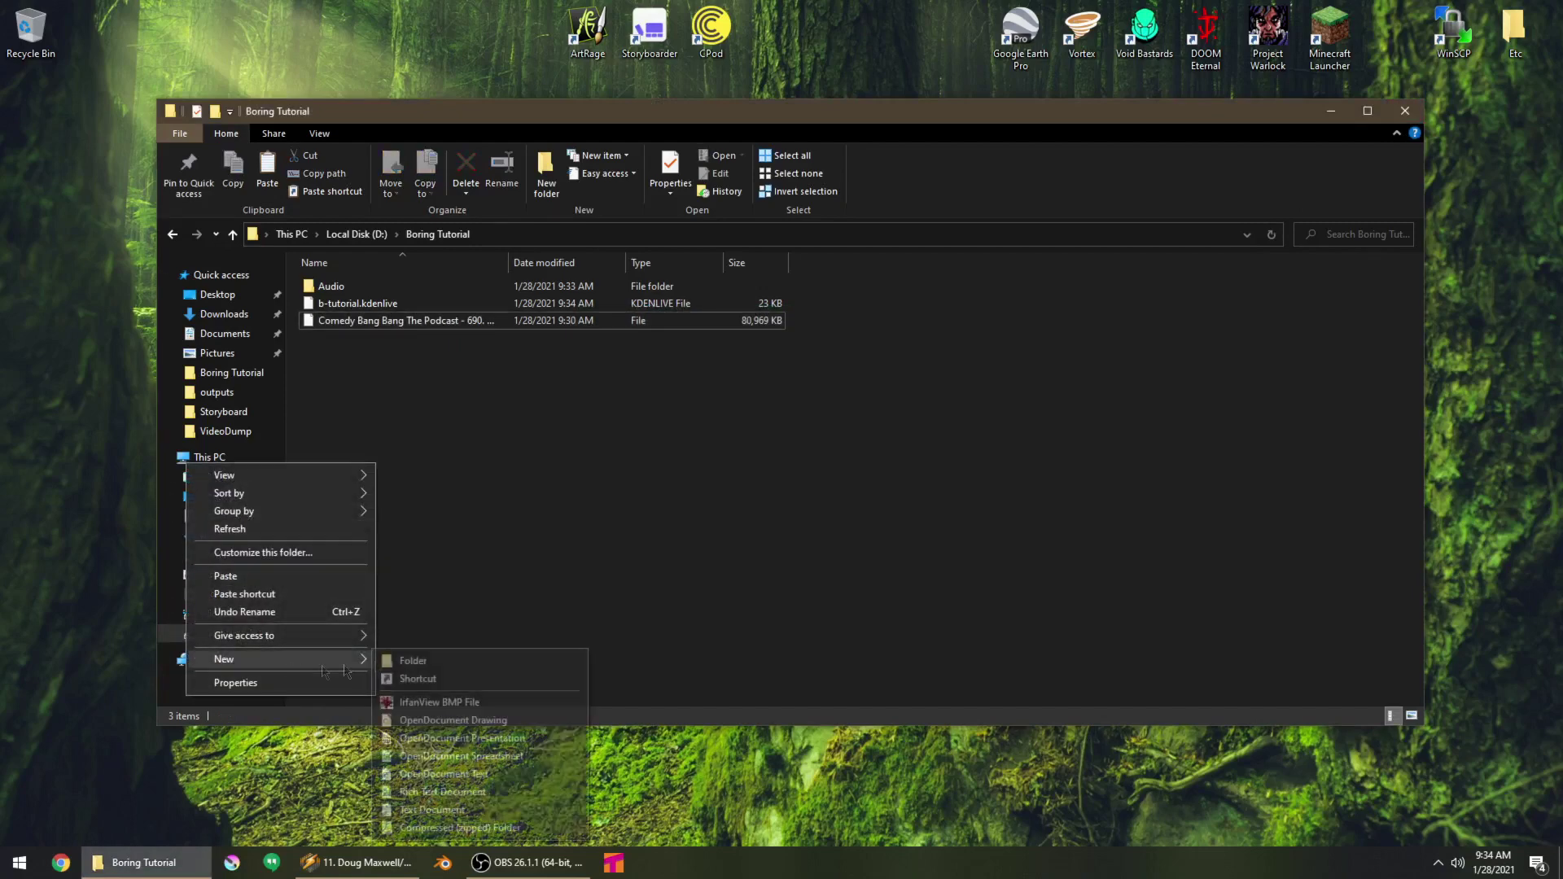
pyautogui.click(448, 657)
pyautogui.write('Assets')
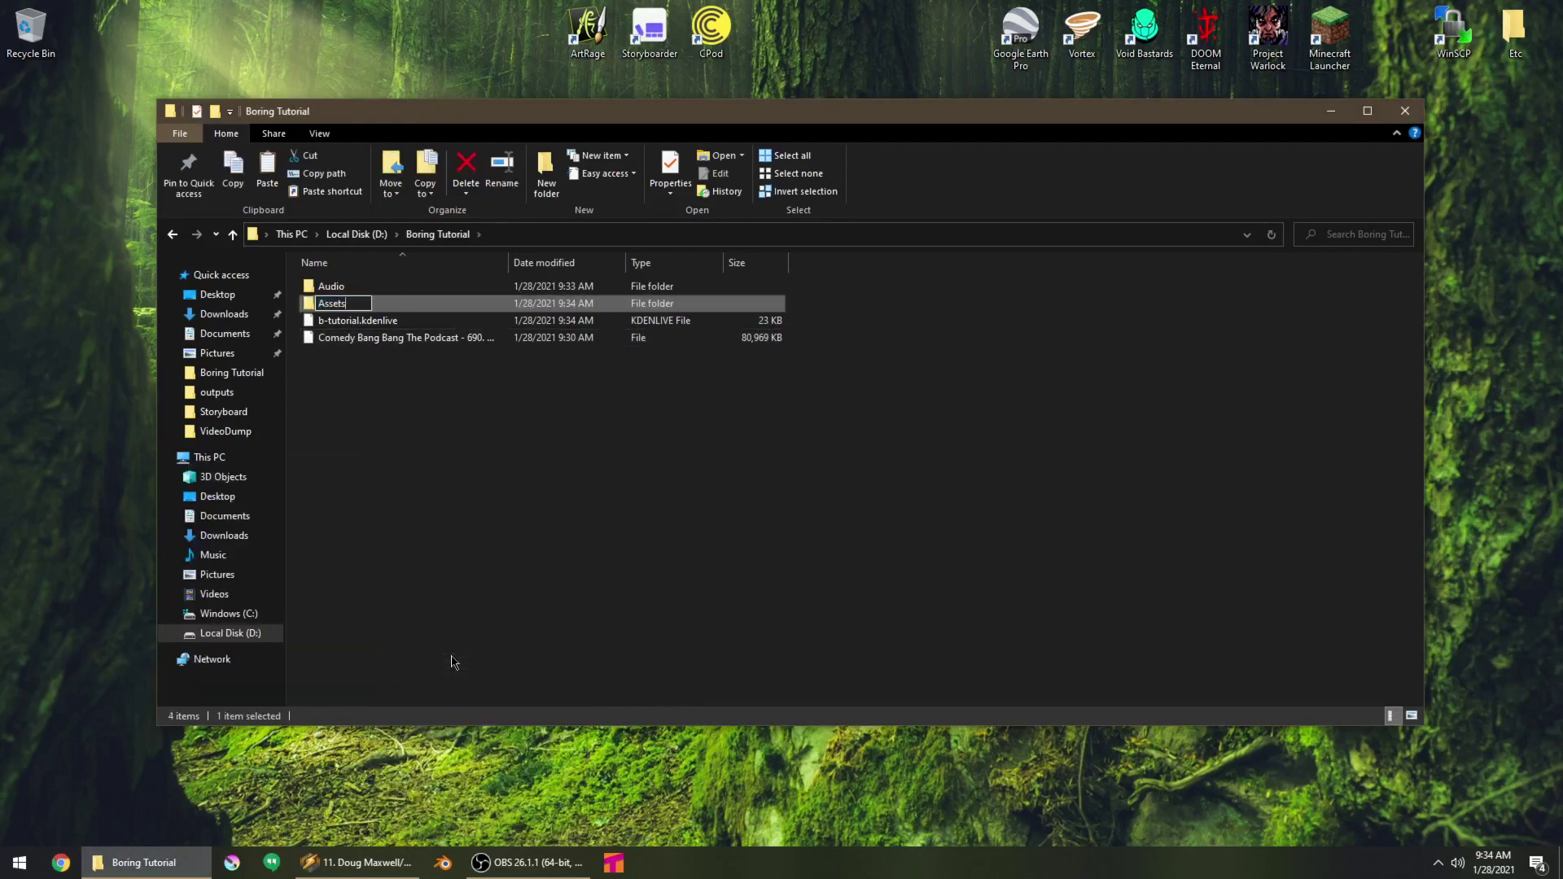
pyautogui.press('Return')
pyautogui.doubleClick(421, 291)
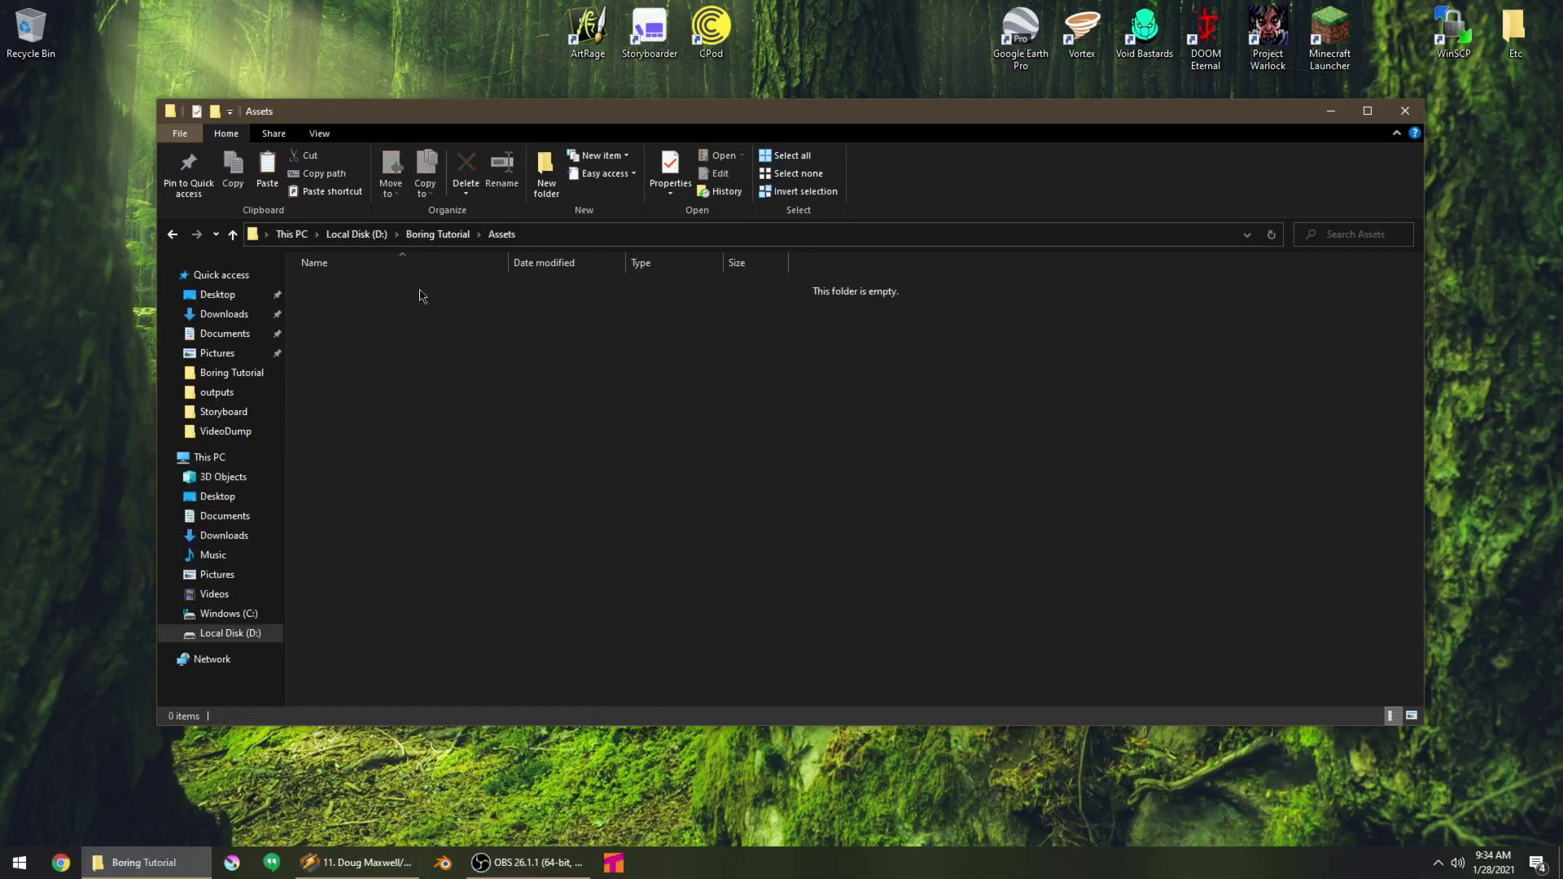
# Create a folder named Scene 1 inside the Assets folder
pyautogui.rightClick(527, 451)
pyautogui.click(956, 395)
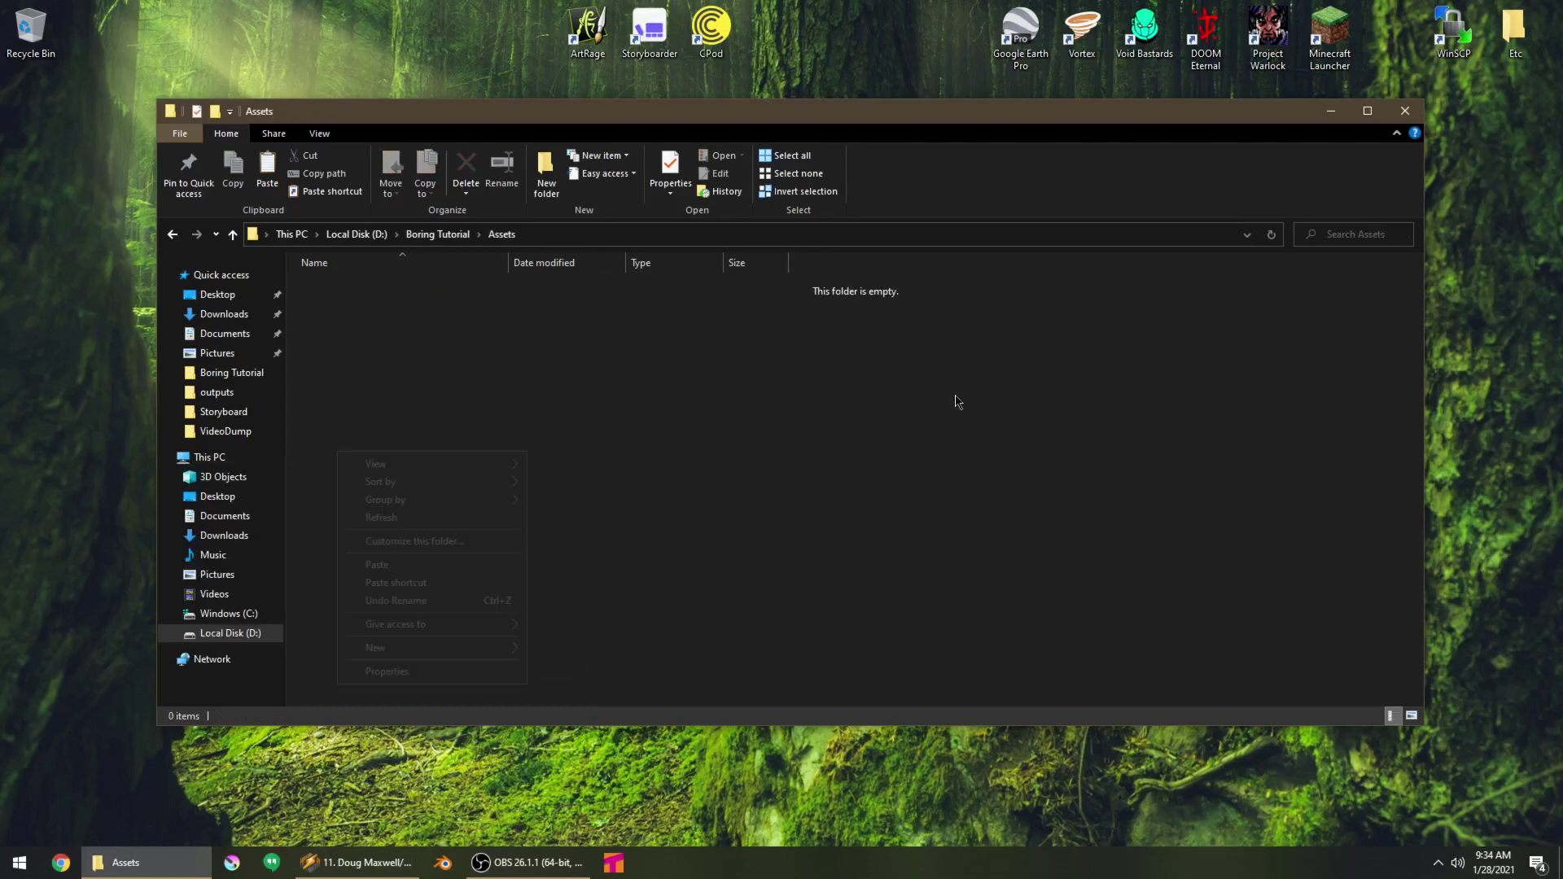
pyautogui.rightClick(913, 477)
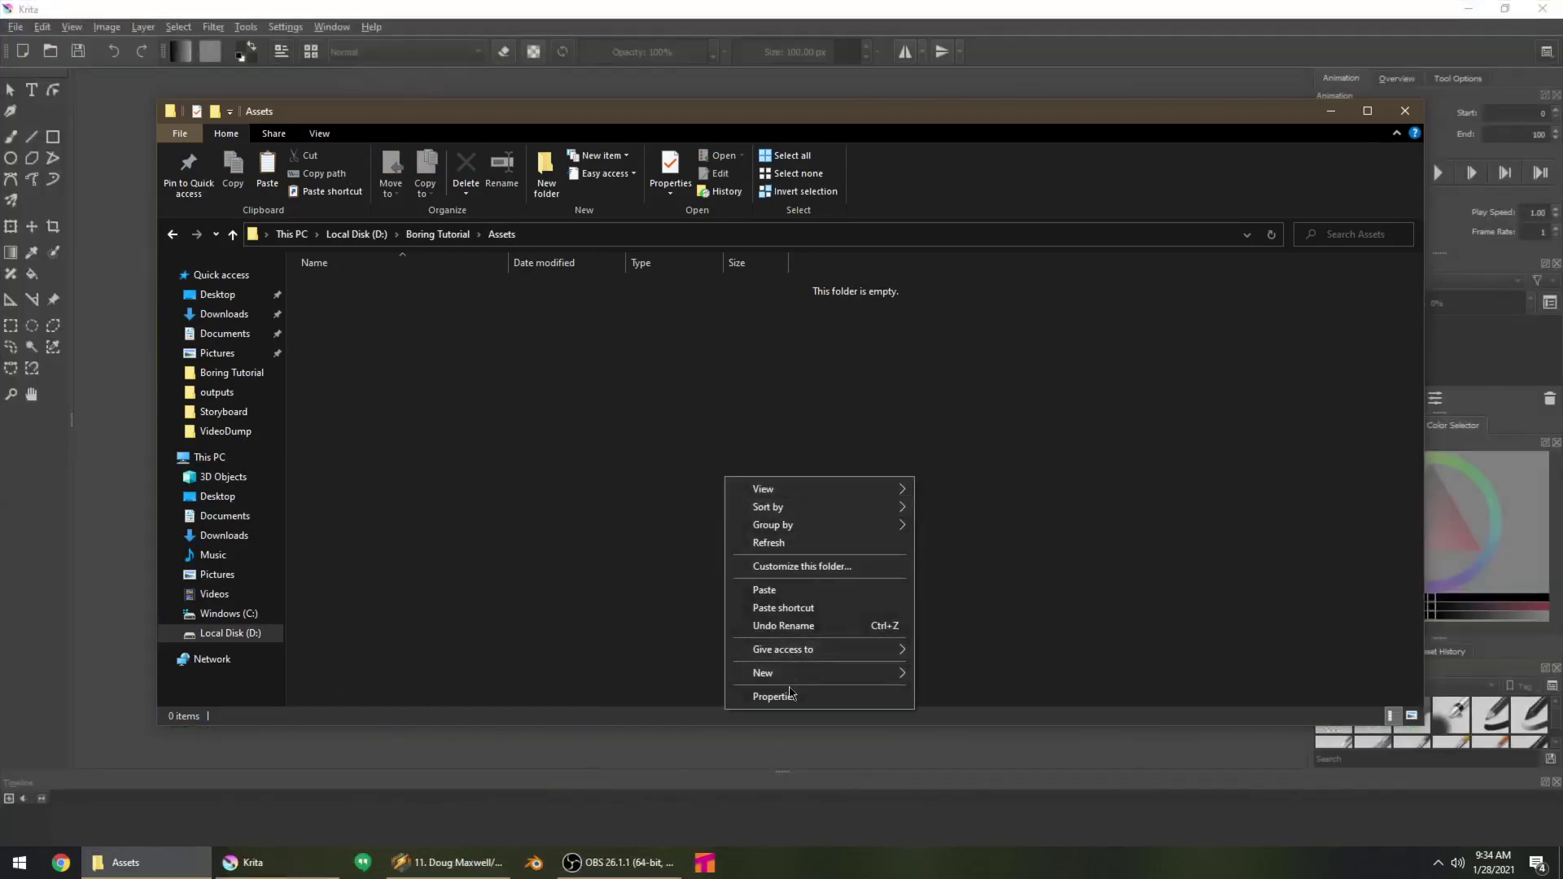
pyautogui.moveTo(827, 674)
pyautogui.click(966, 676)
pyautogui.write('Scene 1')
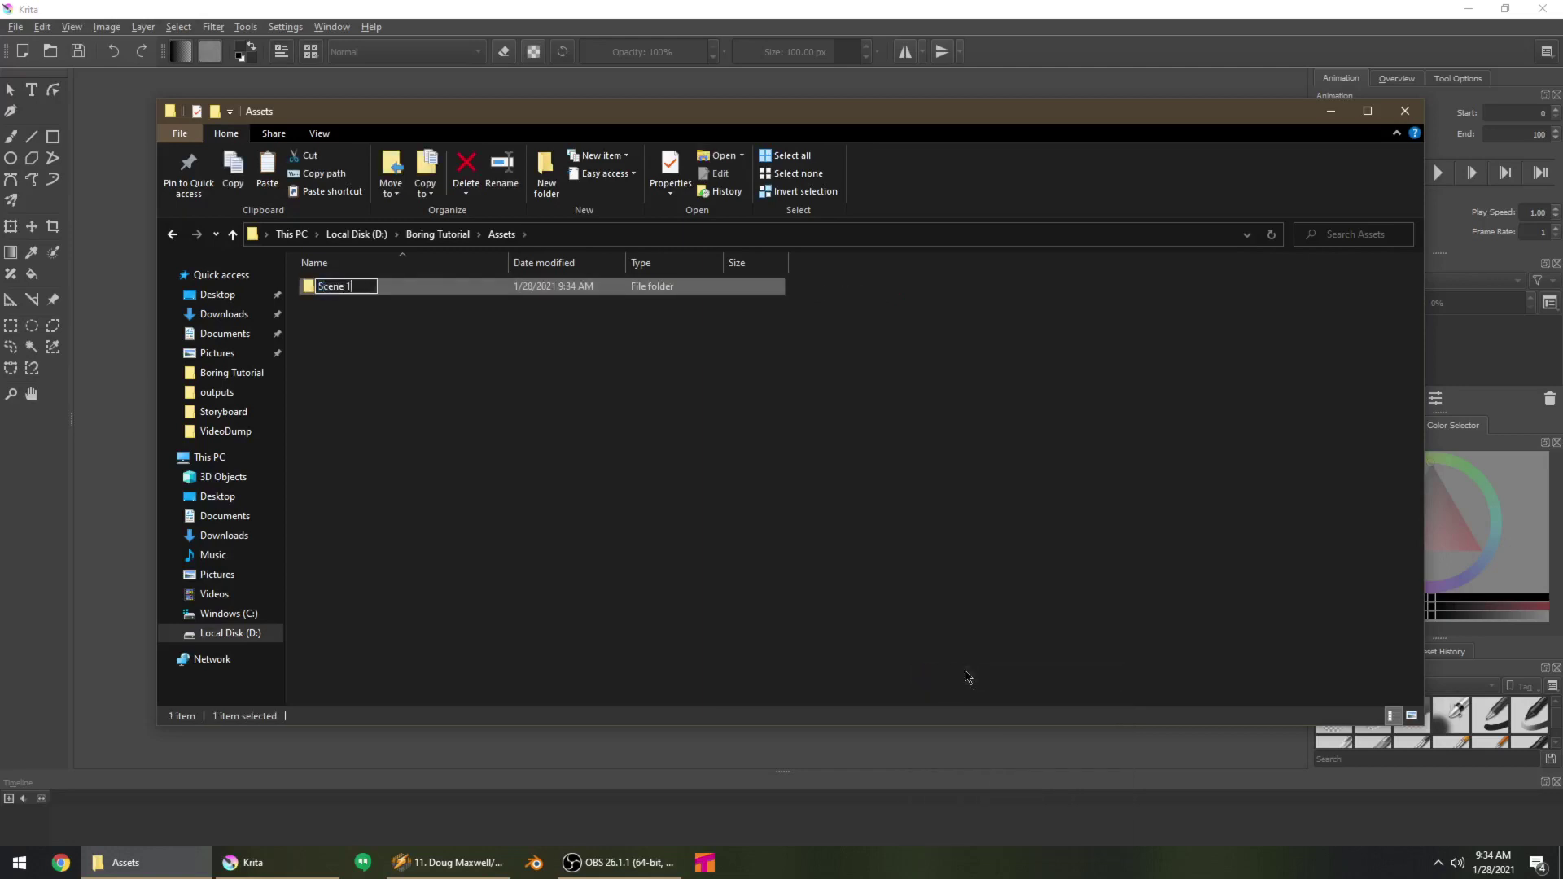
pyautogui.press('Return')
pyautogui.click(548, 488)
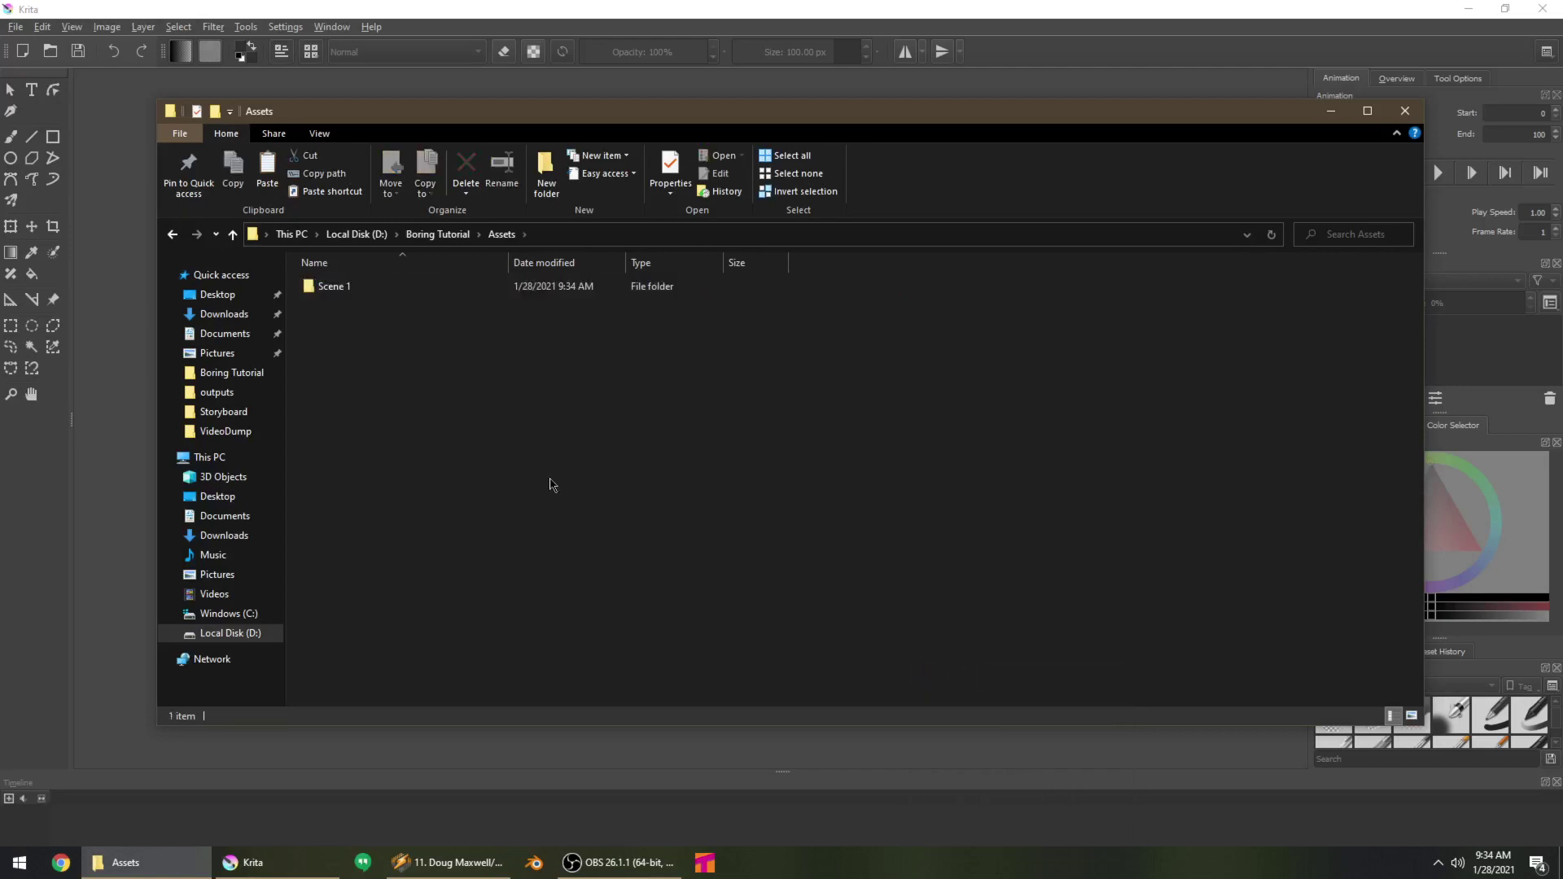
# Switch to Krita and create a new custom document of 1920 by 1080 px at 600 ppi
pyautogui.click(922, 11)
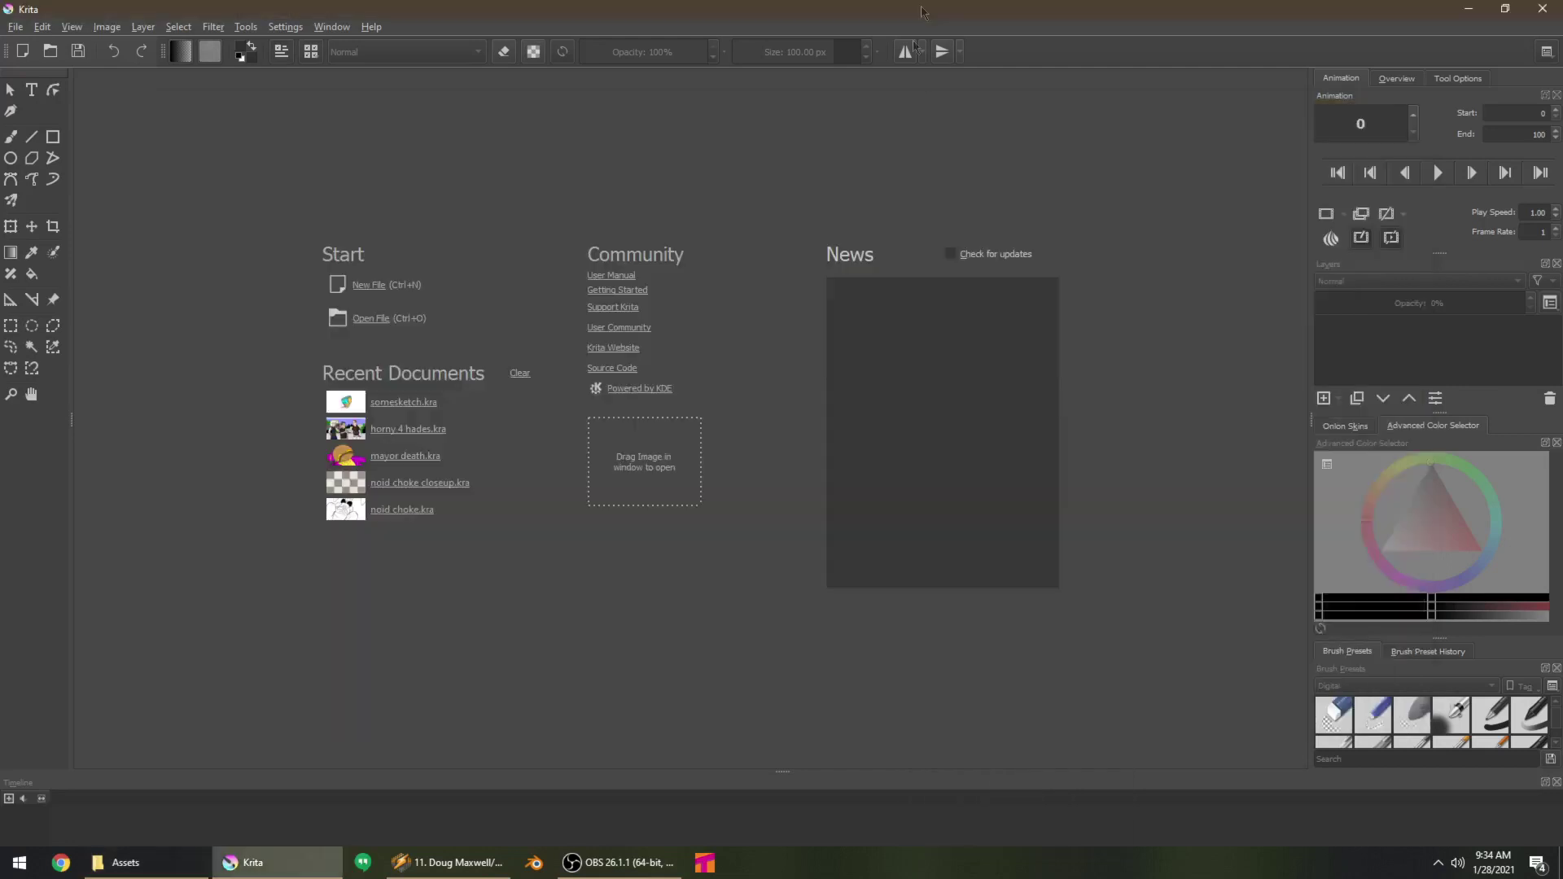
pyautogui.click(382, 286)
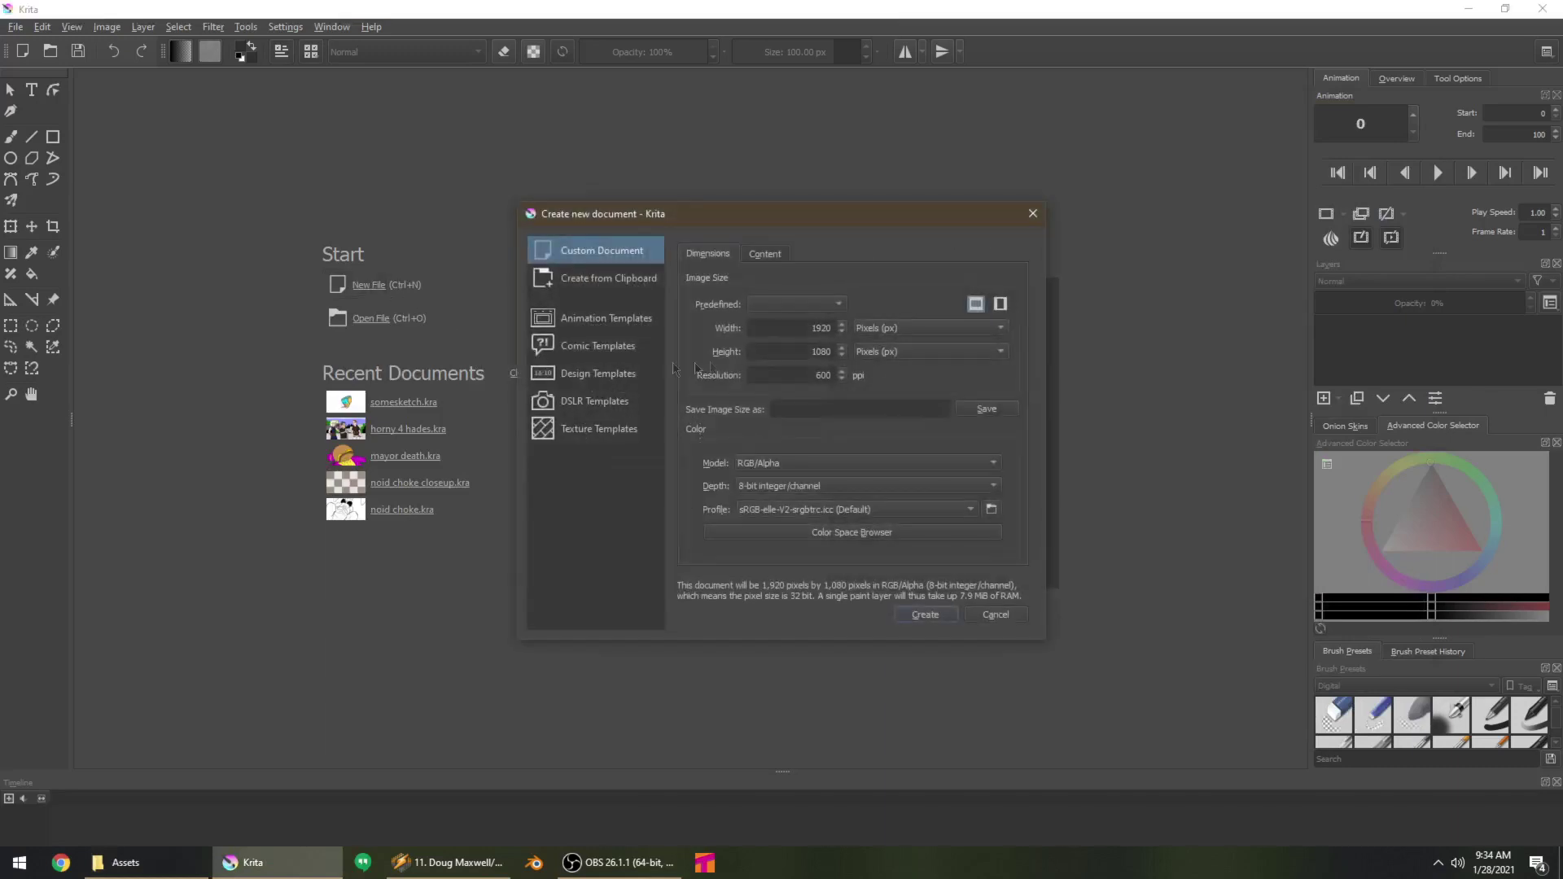
pyautogui.click(926, 615)
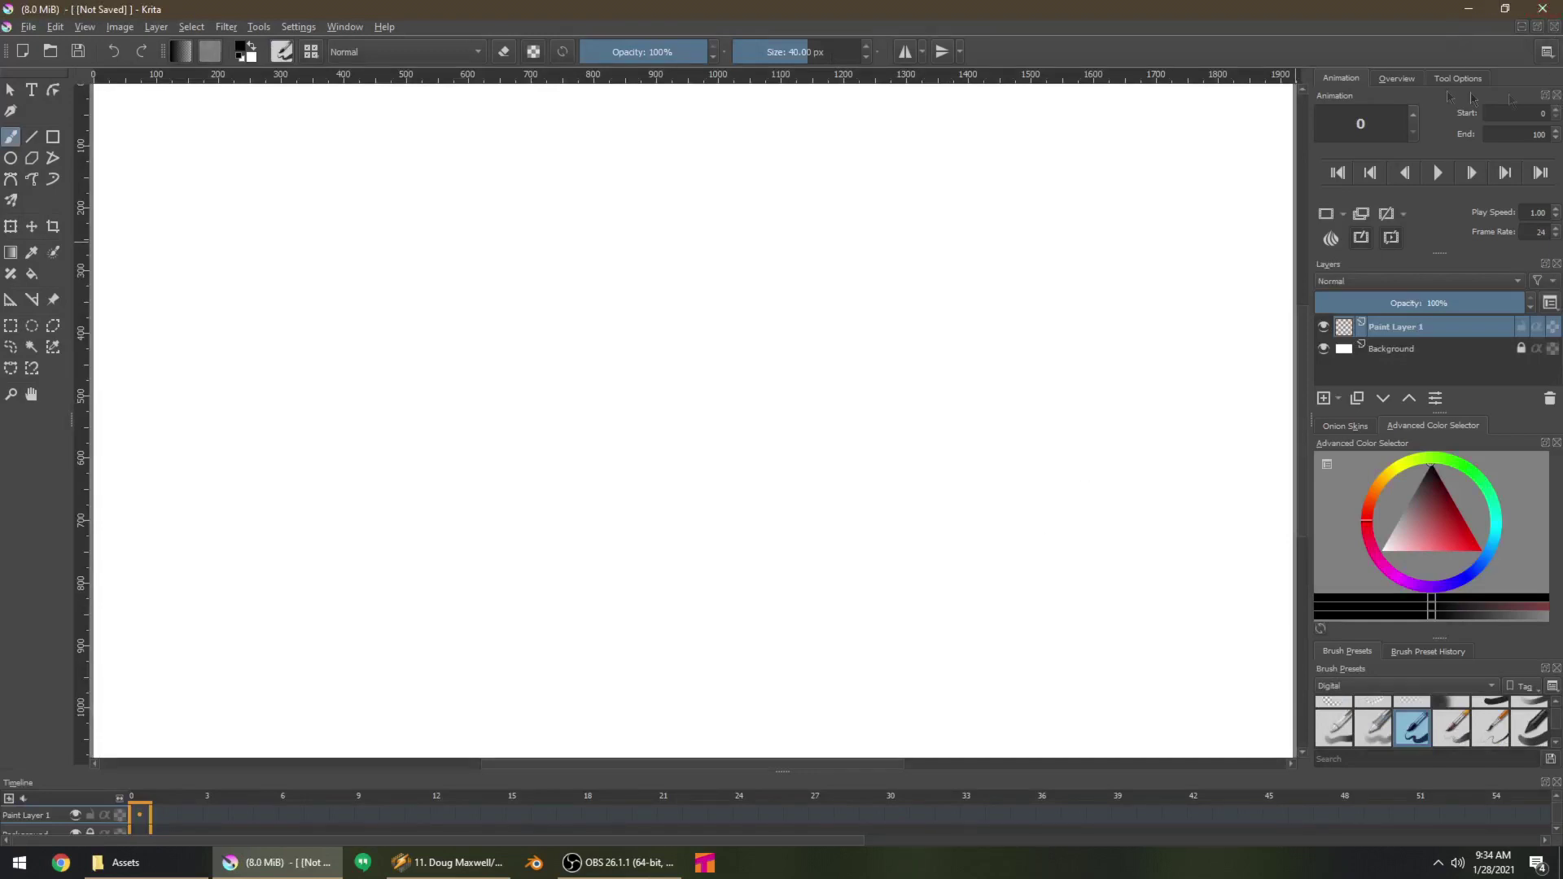
# Close the Animation, Onion Skins and Timeline dockers
pyautogui.click(1557, 95)
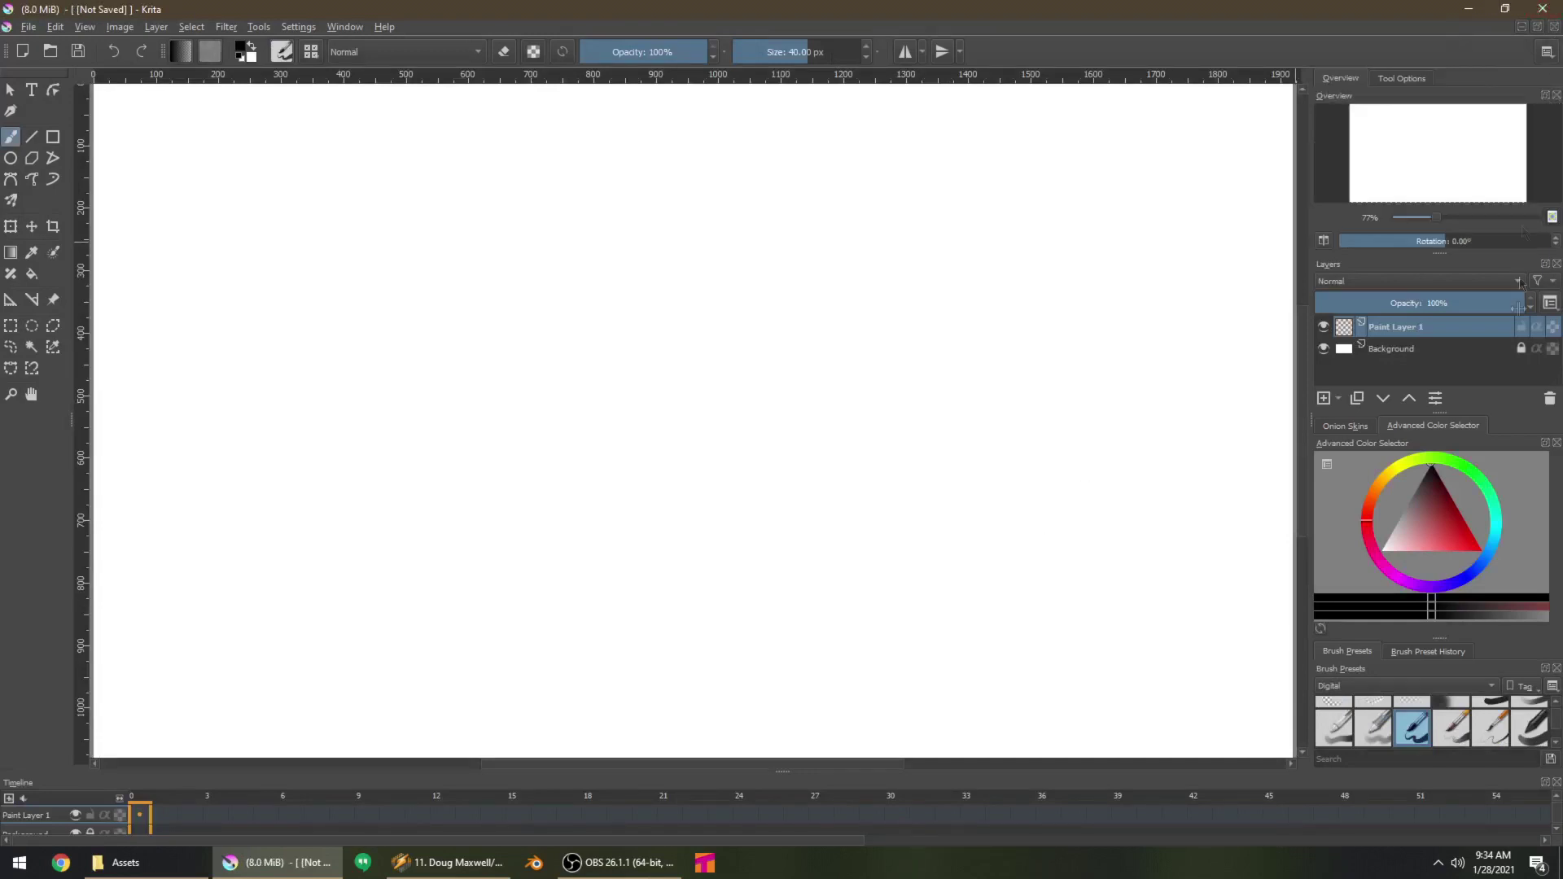
pyautogui.click(1371, 426)
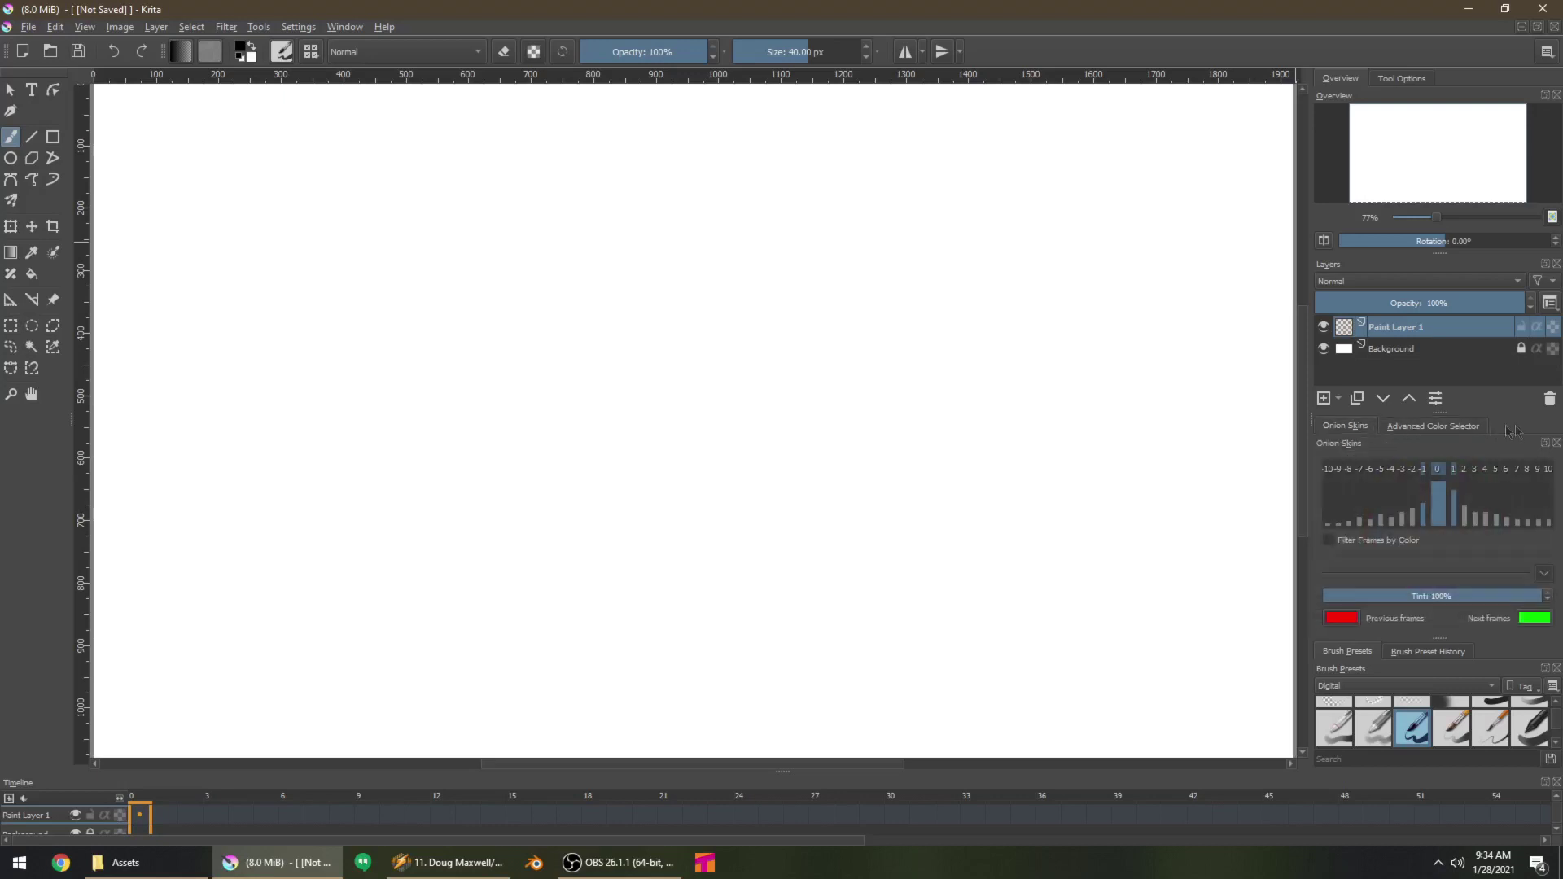
pyautogui.click(1556, 443)
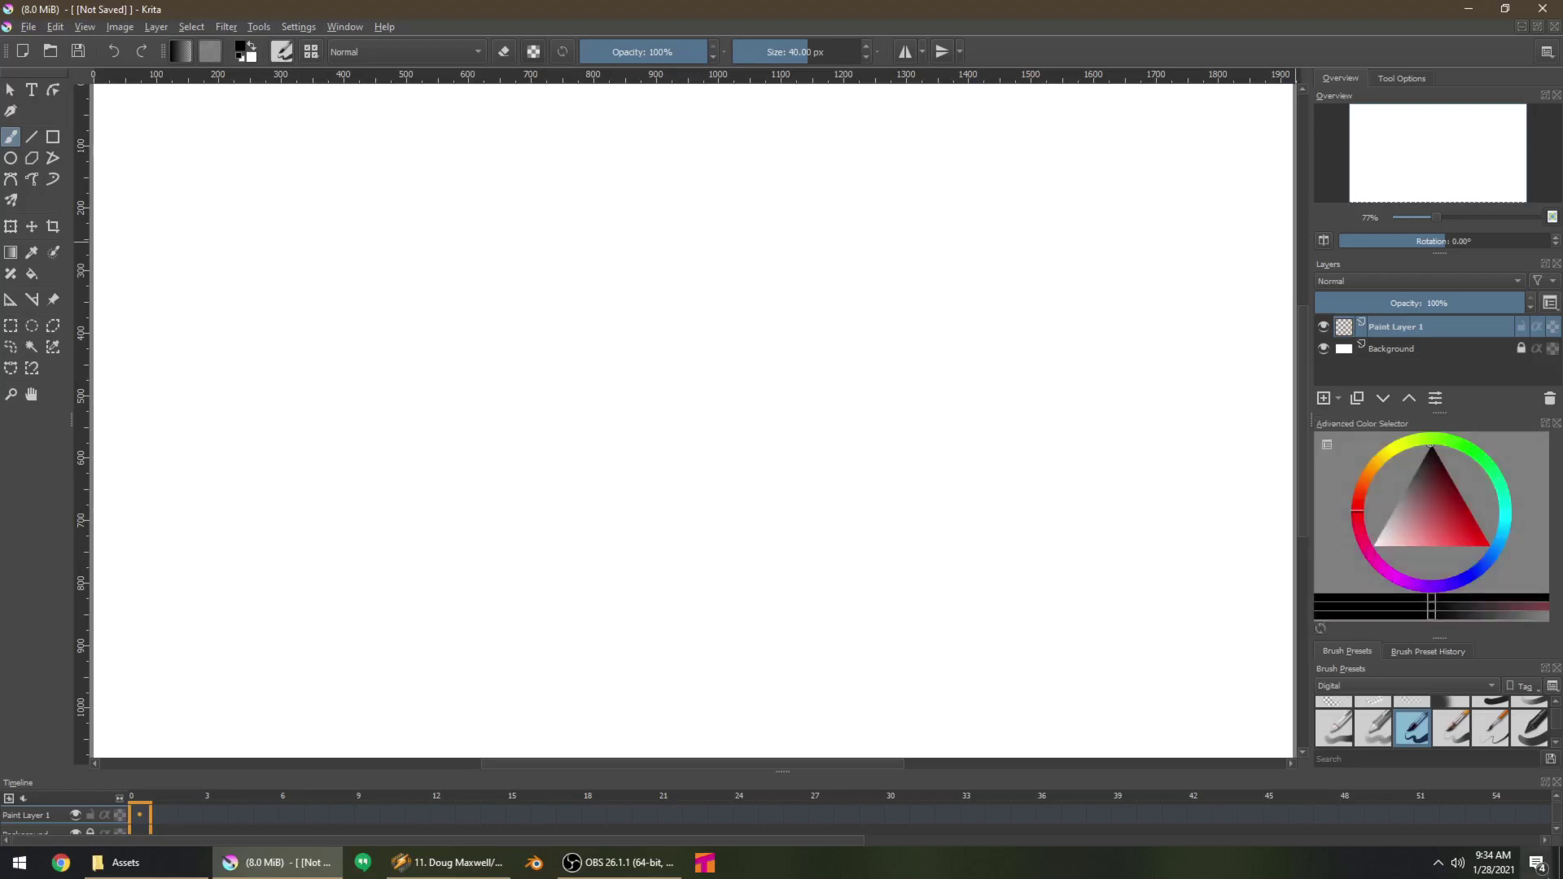
pyautogui.click(1557, 782)
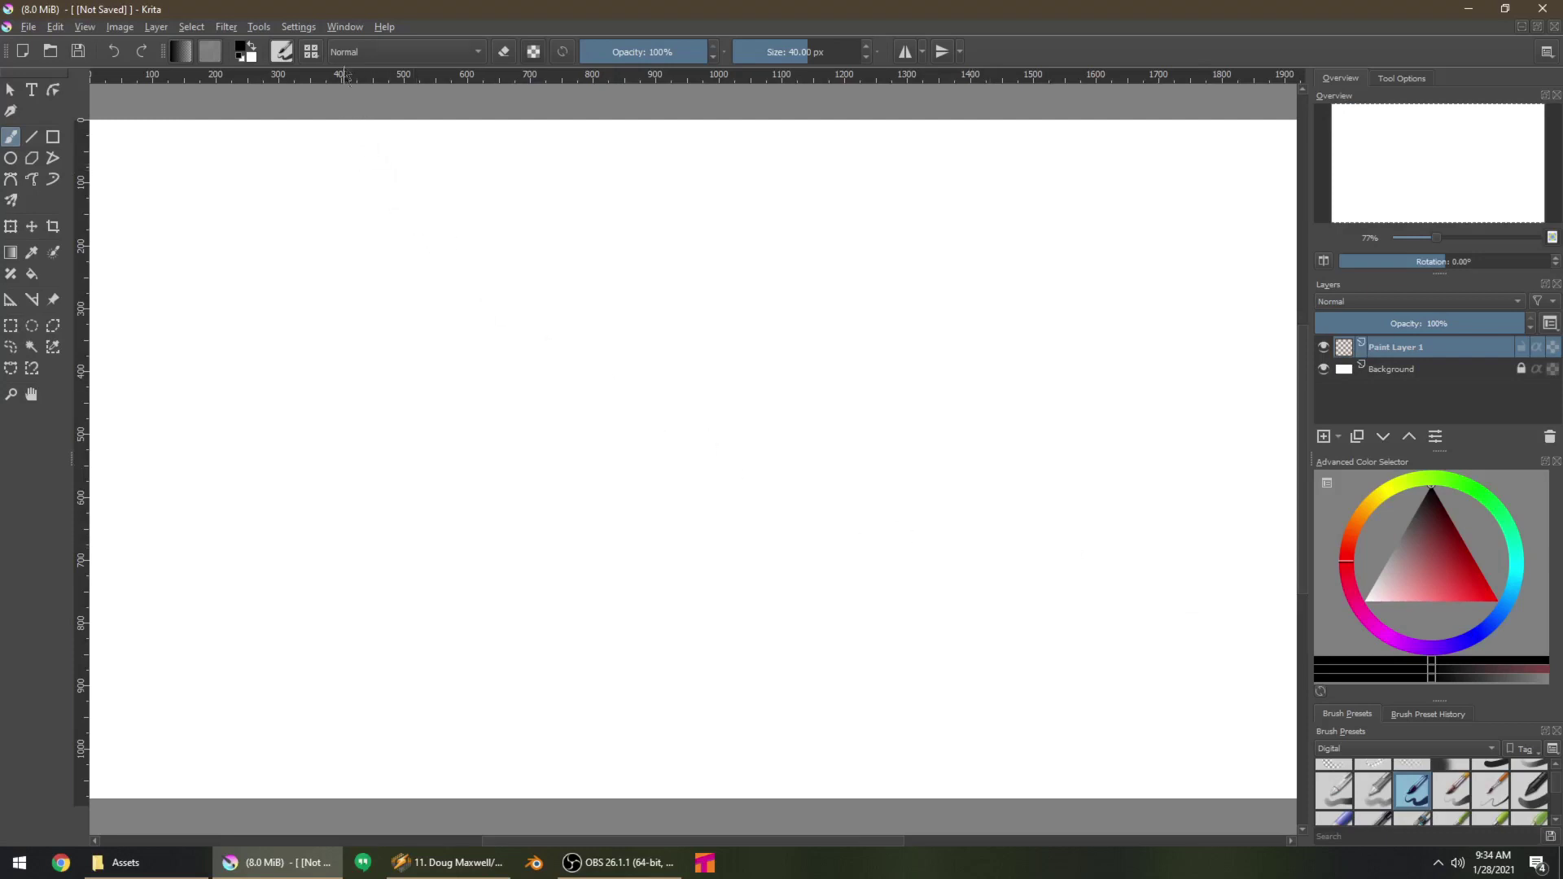
# Show the Animation, Onion Skins and Timeline dockers and enlarge the timeline so both layers fit
pyautogui.click(345, 29)
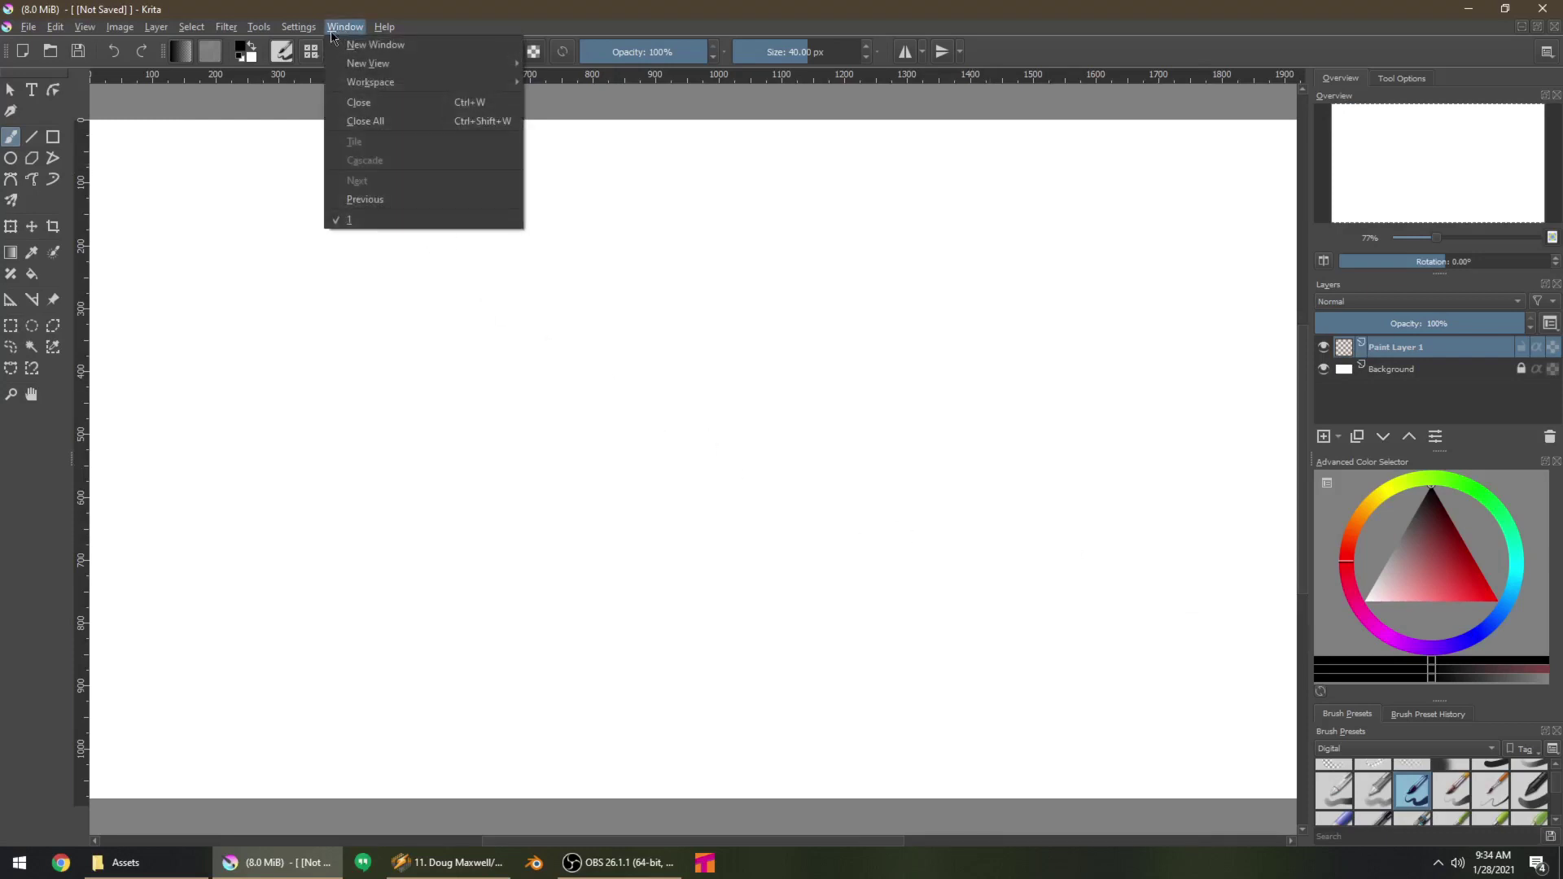
pyautogui.moveTo(298, 26)
pyautogui.moveTo(320, 143)
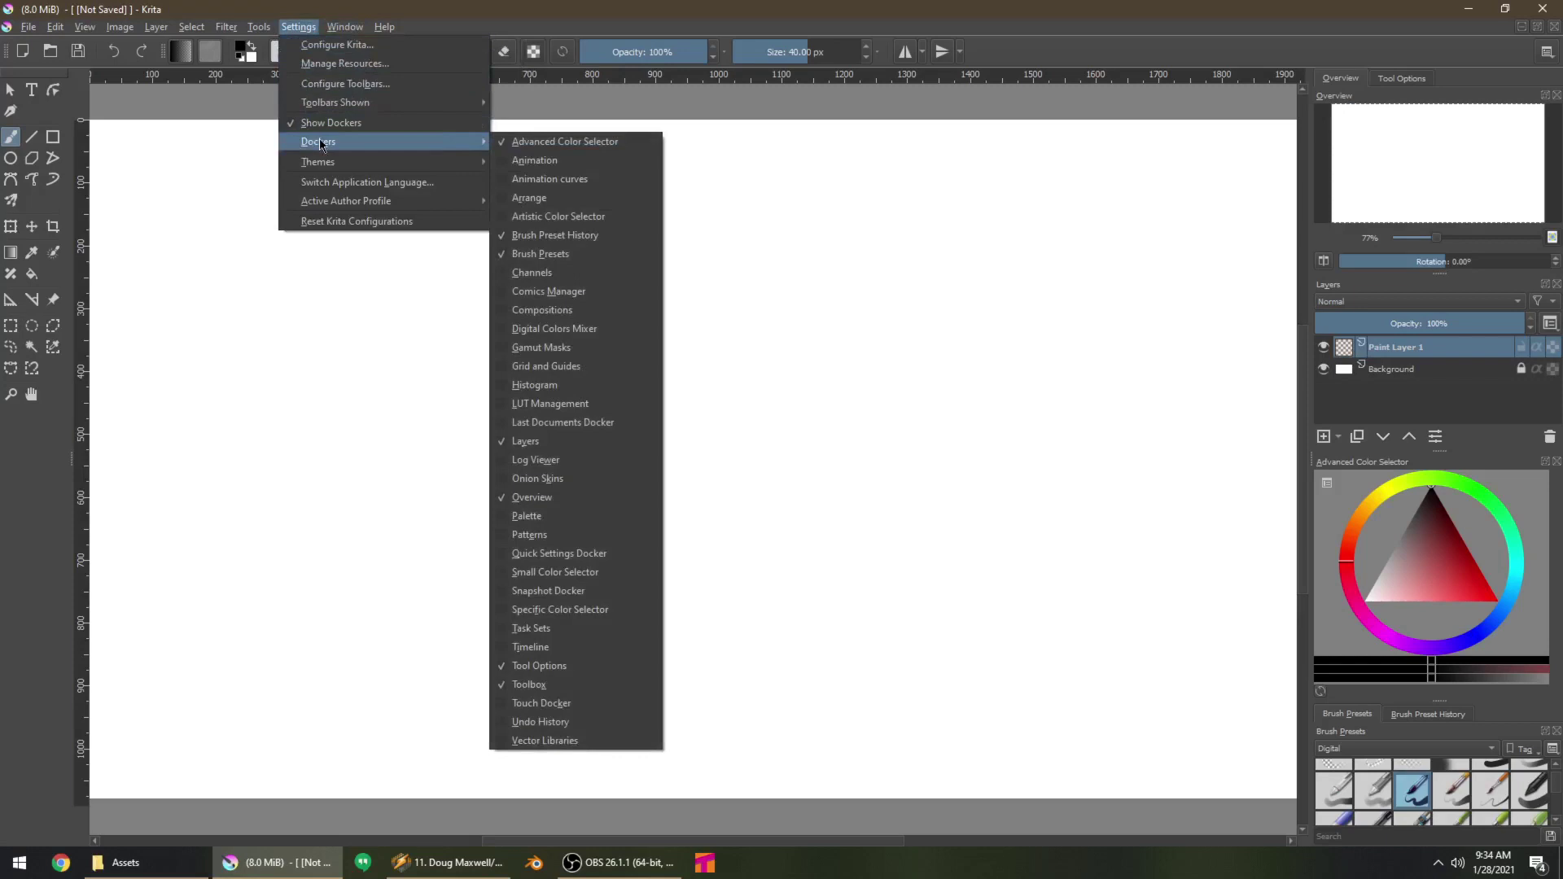
pyautogui.click(542, 161)
pyautogui.click(307, 31)
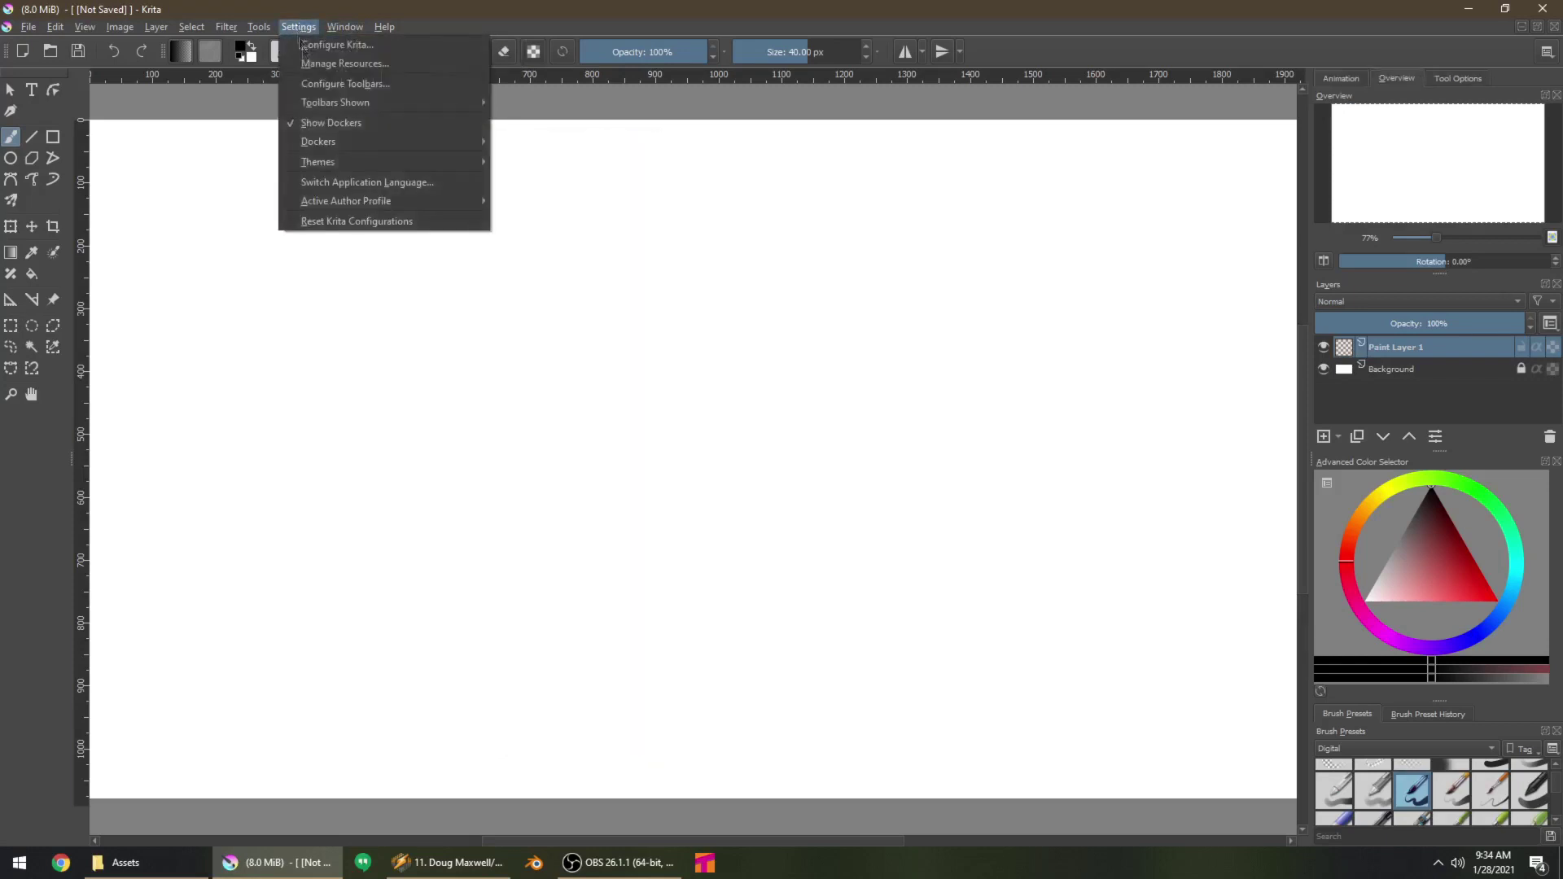
pyautogui.moveTo(347, 151)
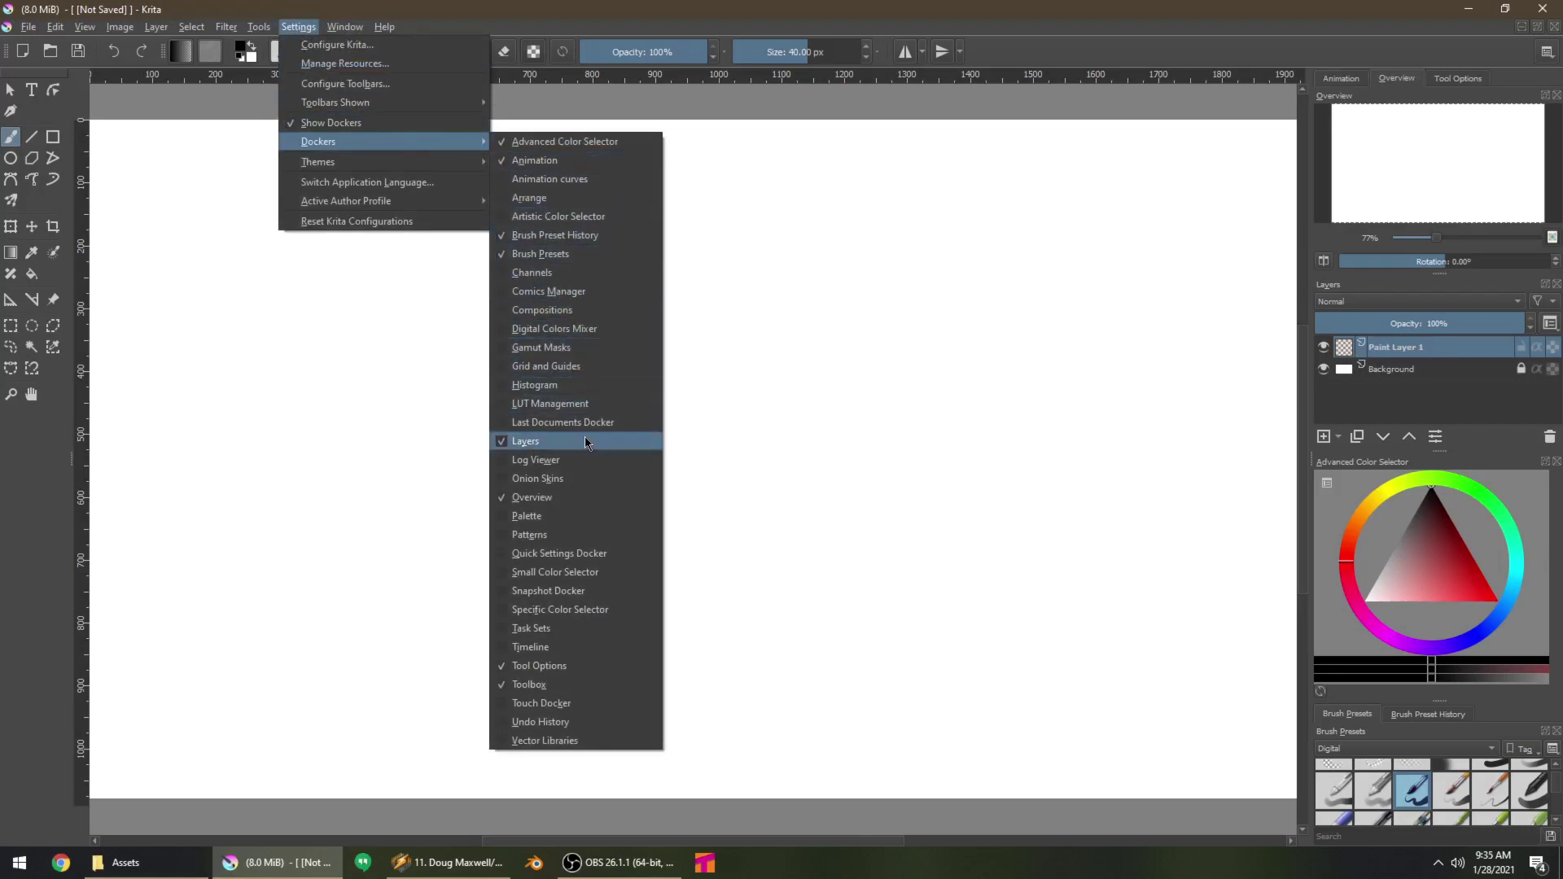
pyautogui.click(578, 484)
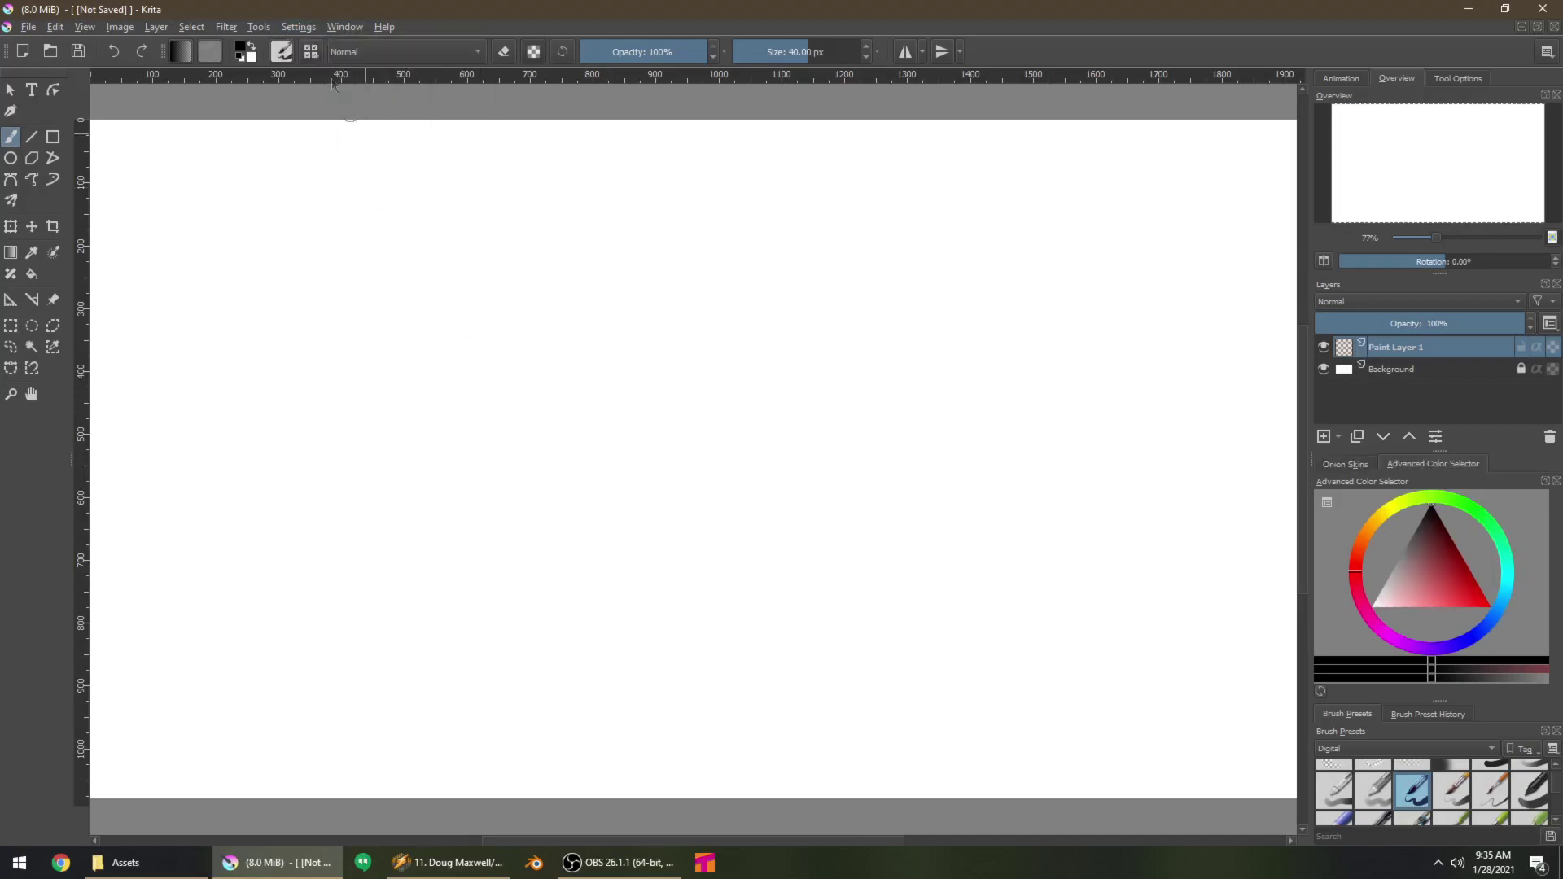
pyautogui.click(307, 33)
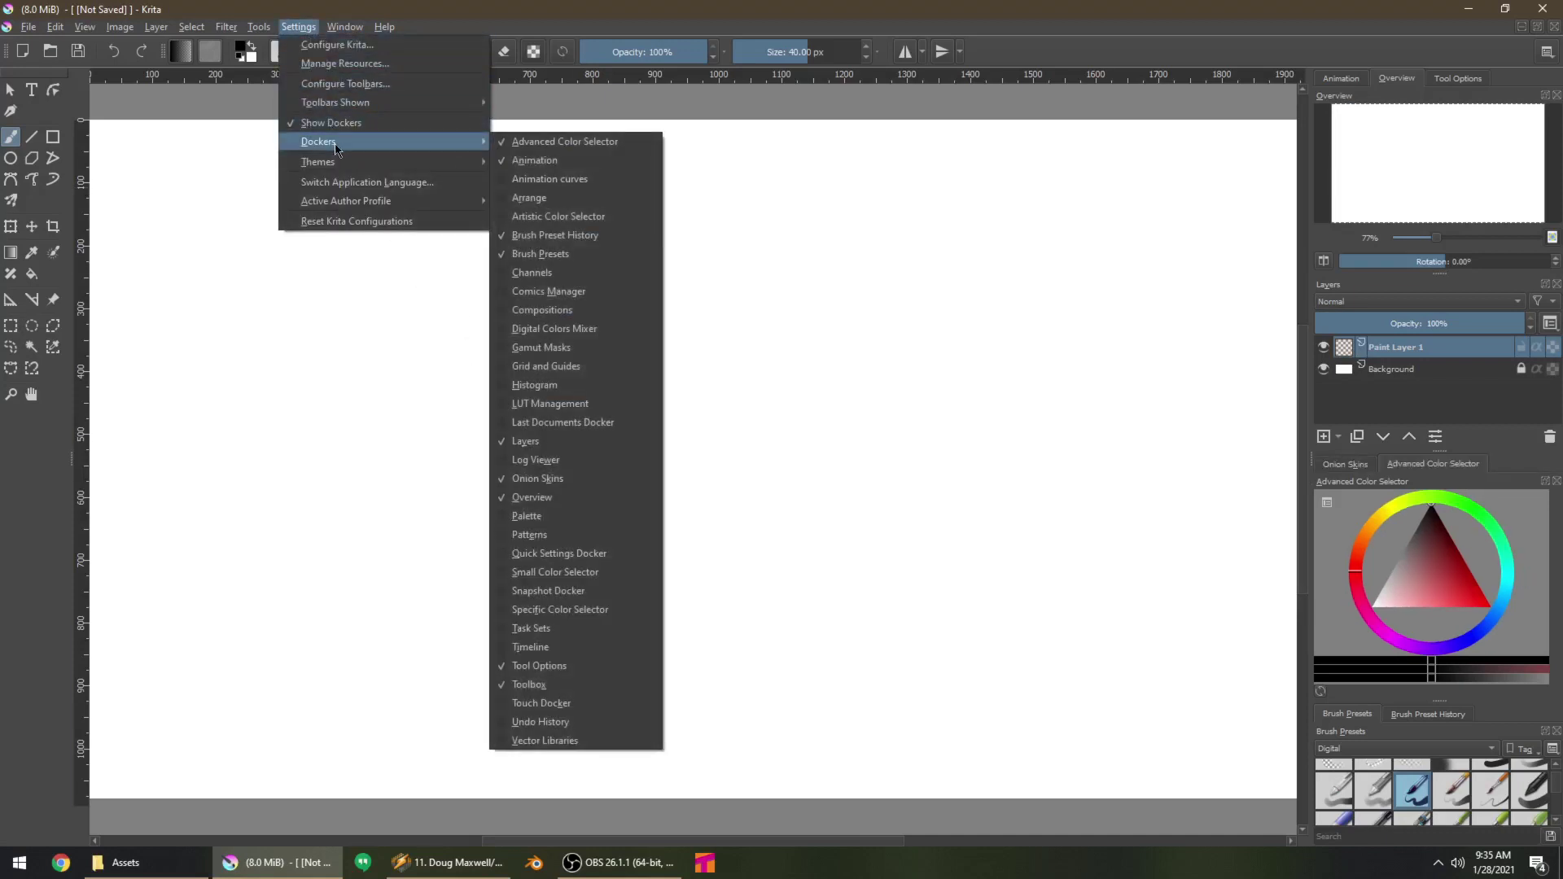
pyautogui.click(561, 649)
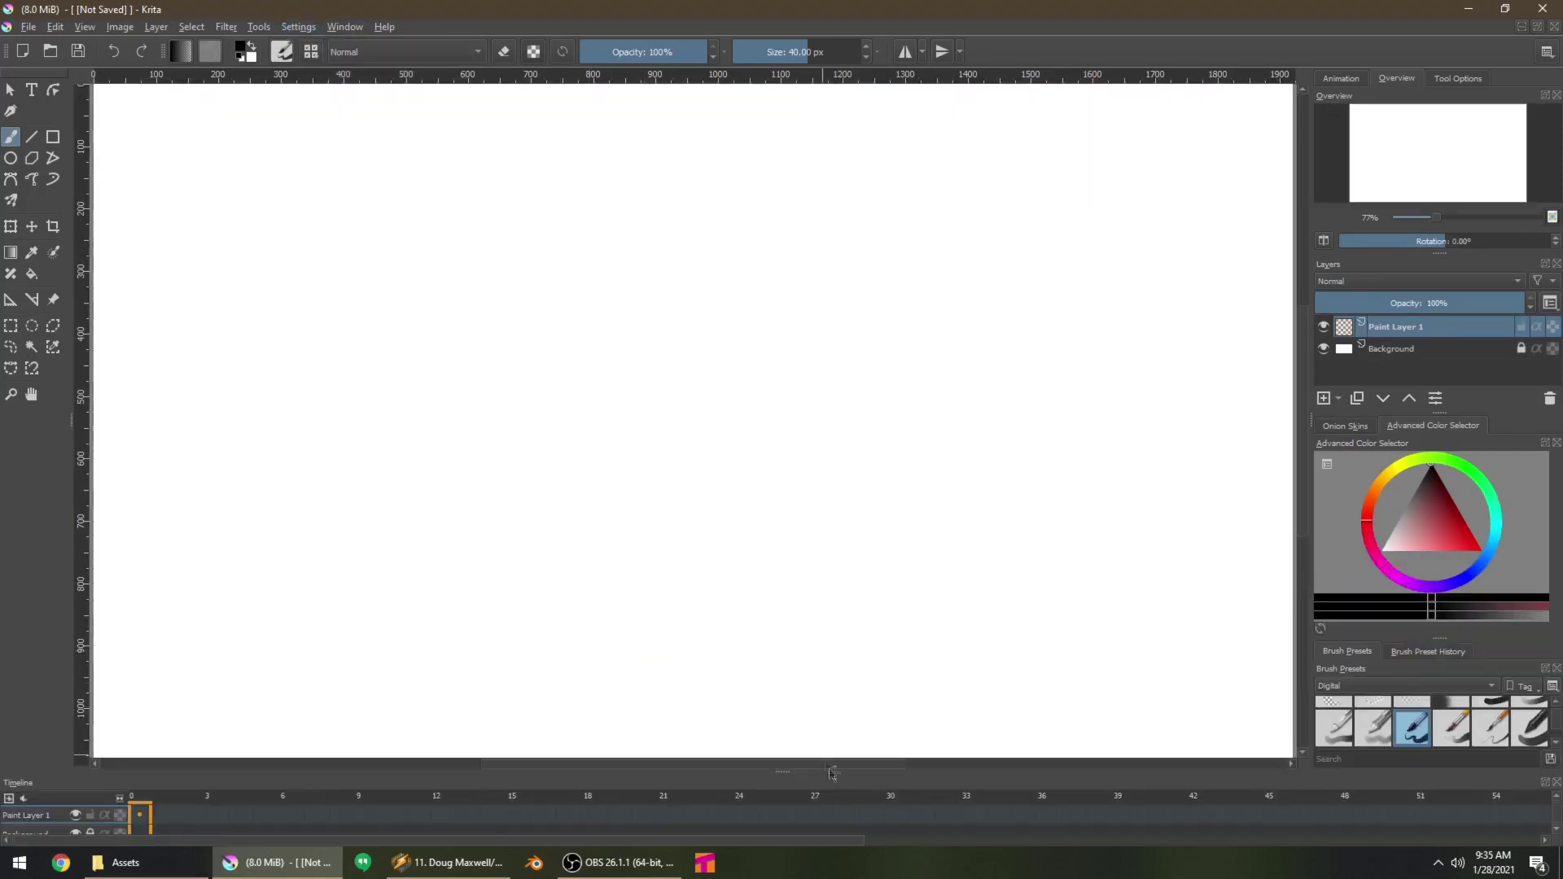
pyautogui.moveTo(786, 782); pyautogui.dragTo(783, 747)
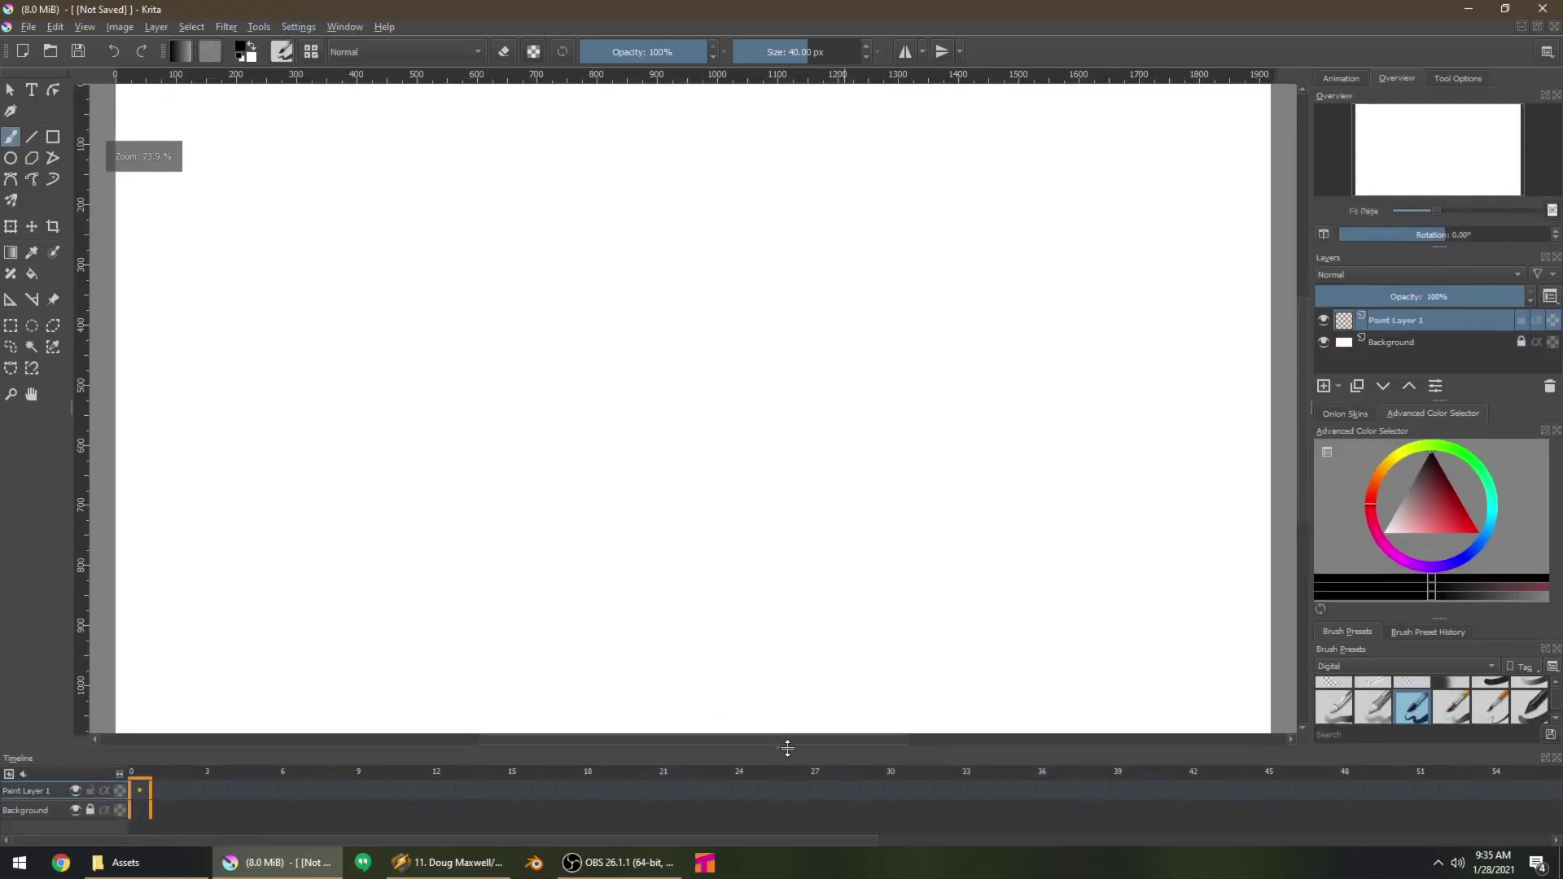
# Examine the onion skin settings, trying the toggles for frames 0 and -1, and return to the Advanced Color Selector
pyautogui.click(1351, 415)
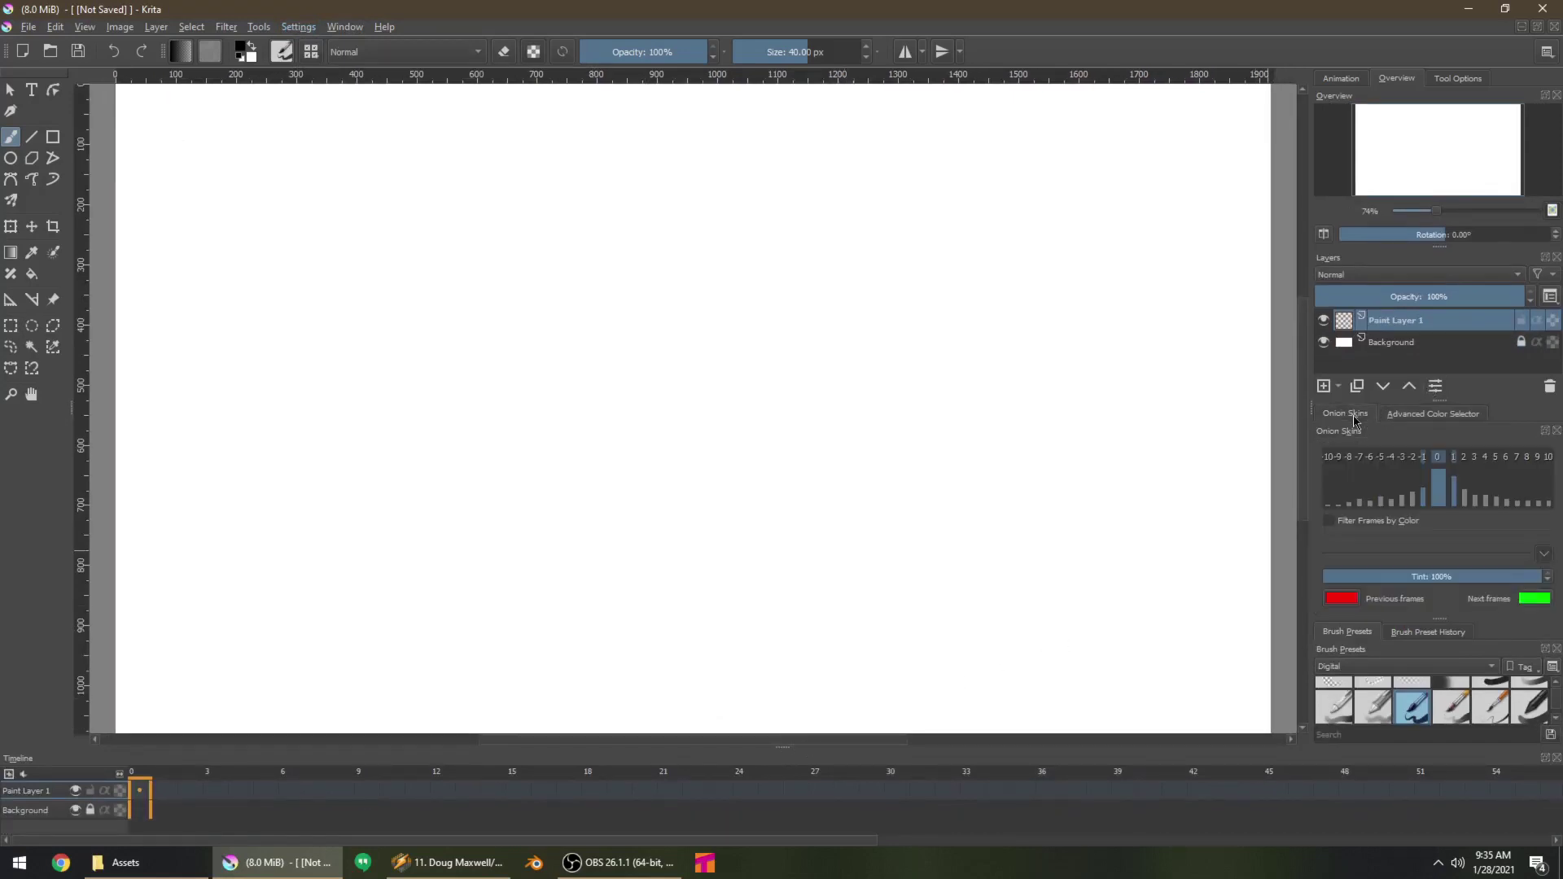
pyautogui.click(1437, 458)
pyautogui.click(1437, 460)
pyautogui.click(1423, 461)
pyautogui.click(1432, 413)
# Rename Paint Layer 1 to Guy
pyautogui.doubleClick(1397, 320)
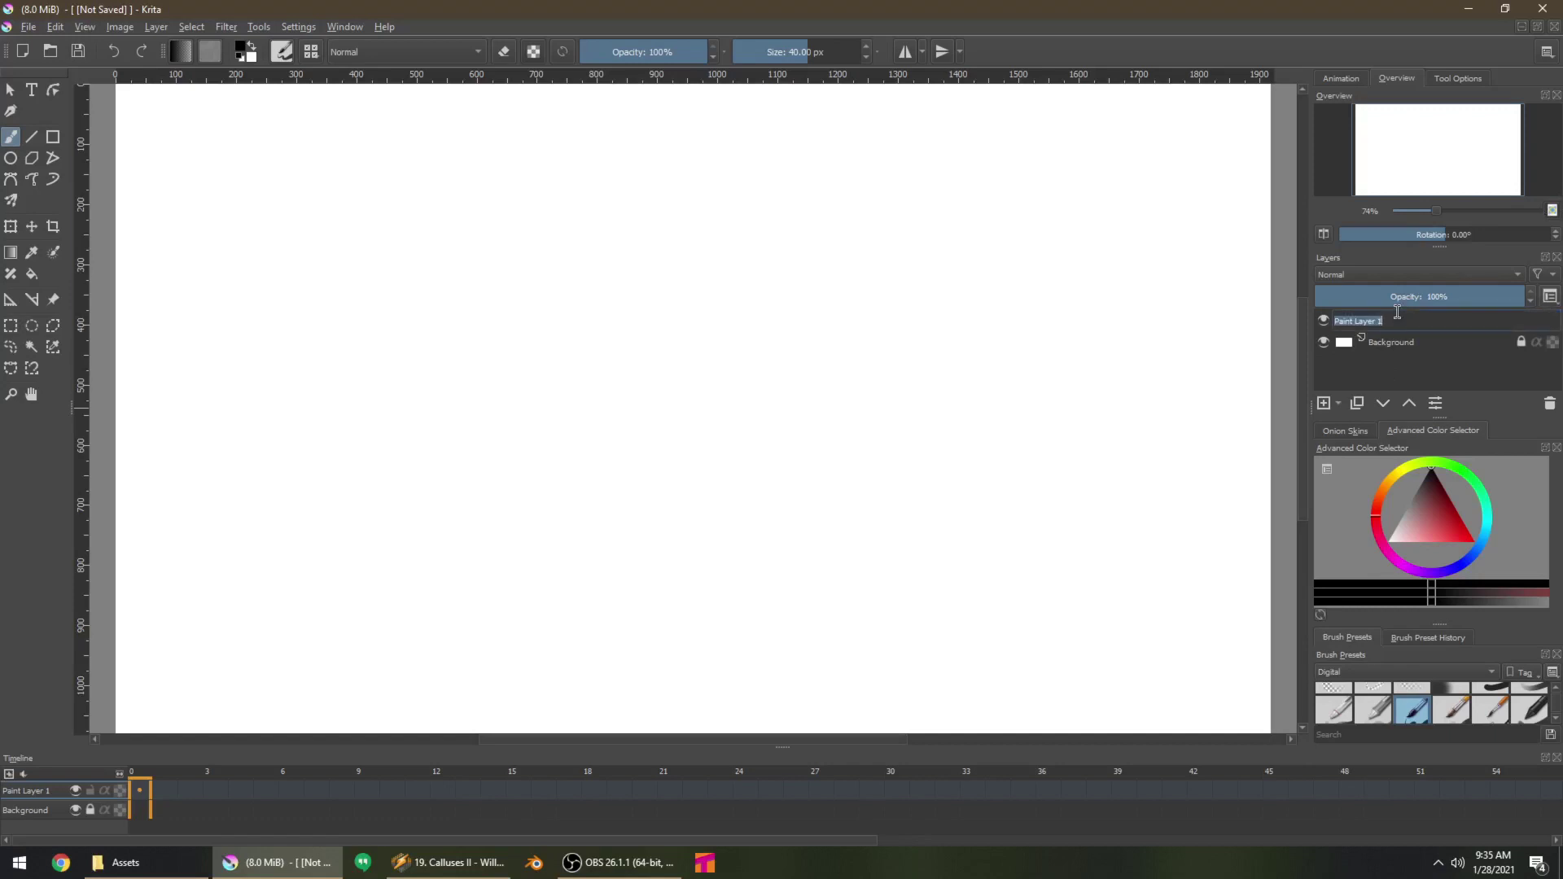
pyautogui.write('Guy')
pyautogui.press('Return')
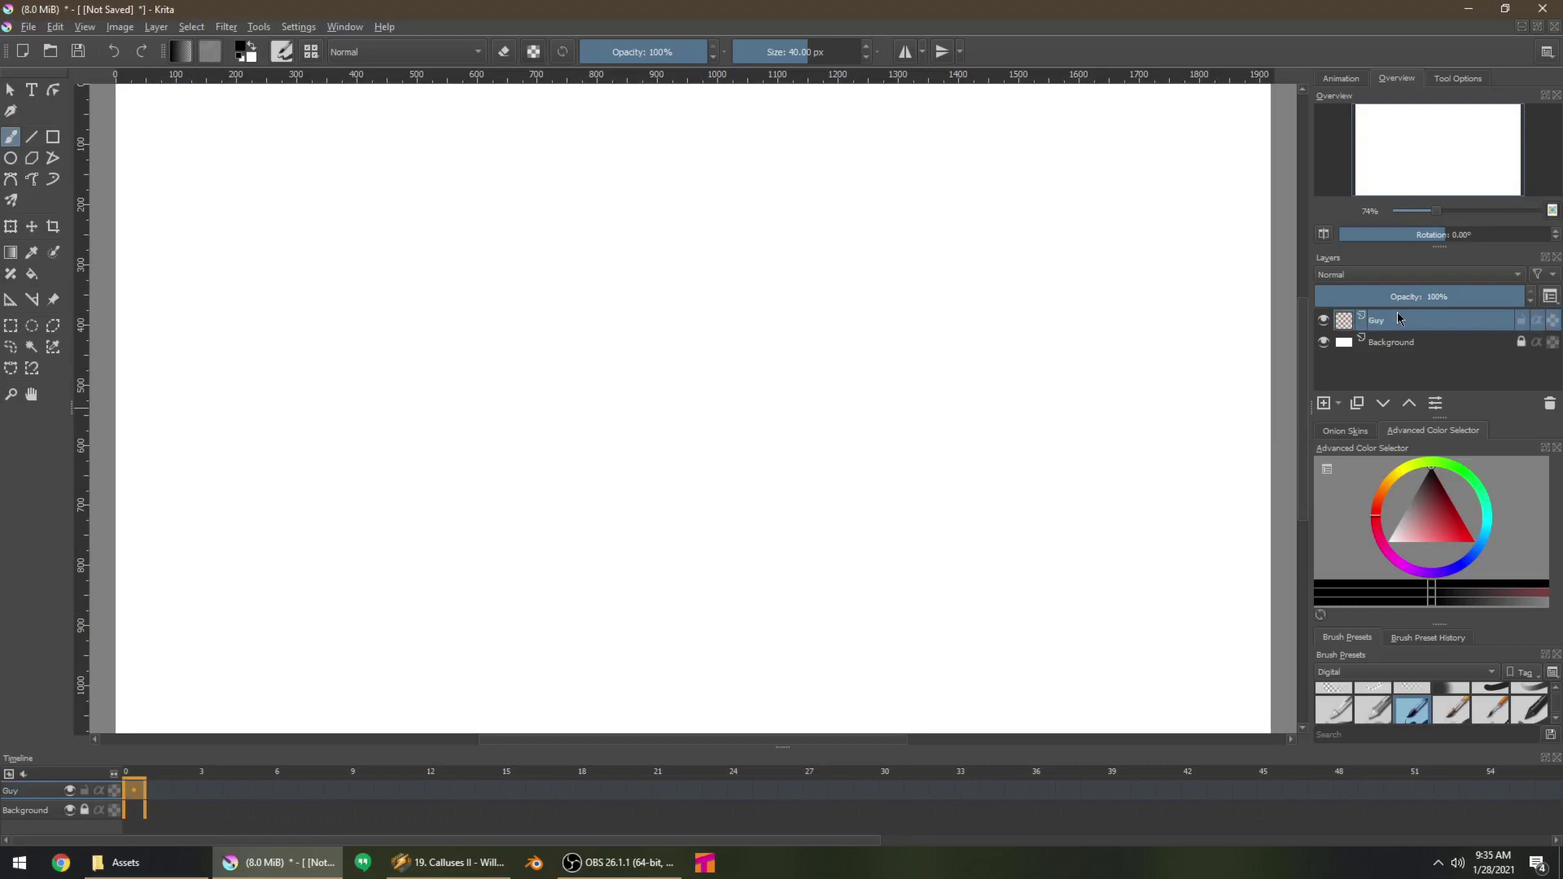
# Set the brush size to 11.96 px and draw the outline of a head with a tapered jaw in the canvas centre
pyautogui.moveTo(320, 855)
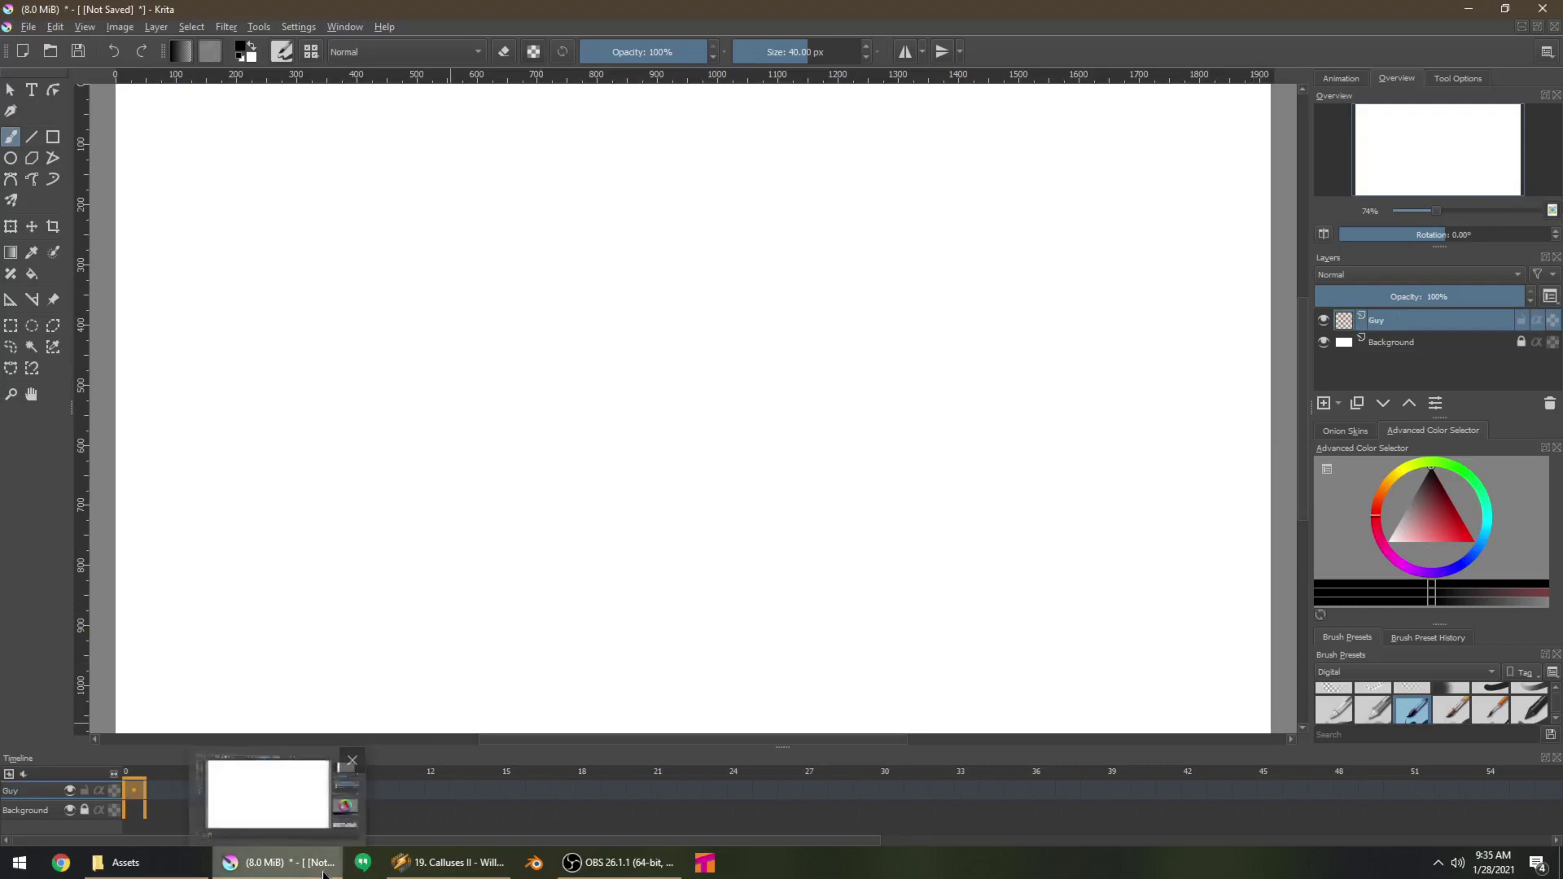
pyautogui.click(783, 52)
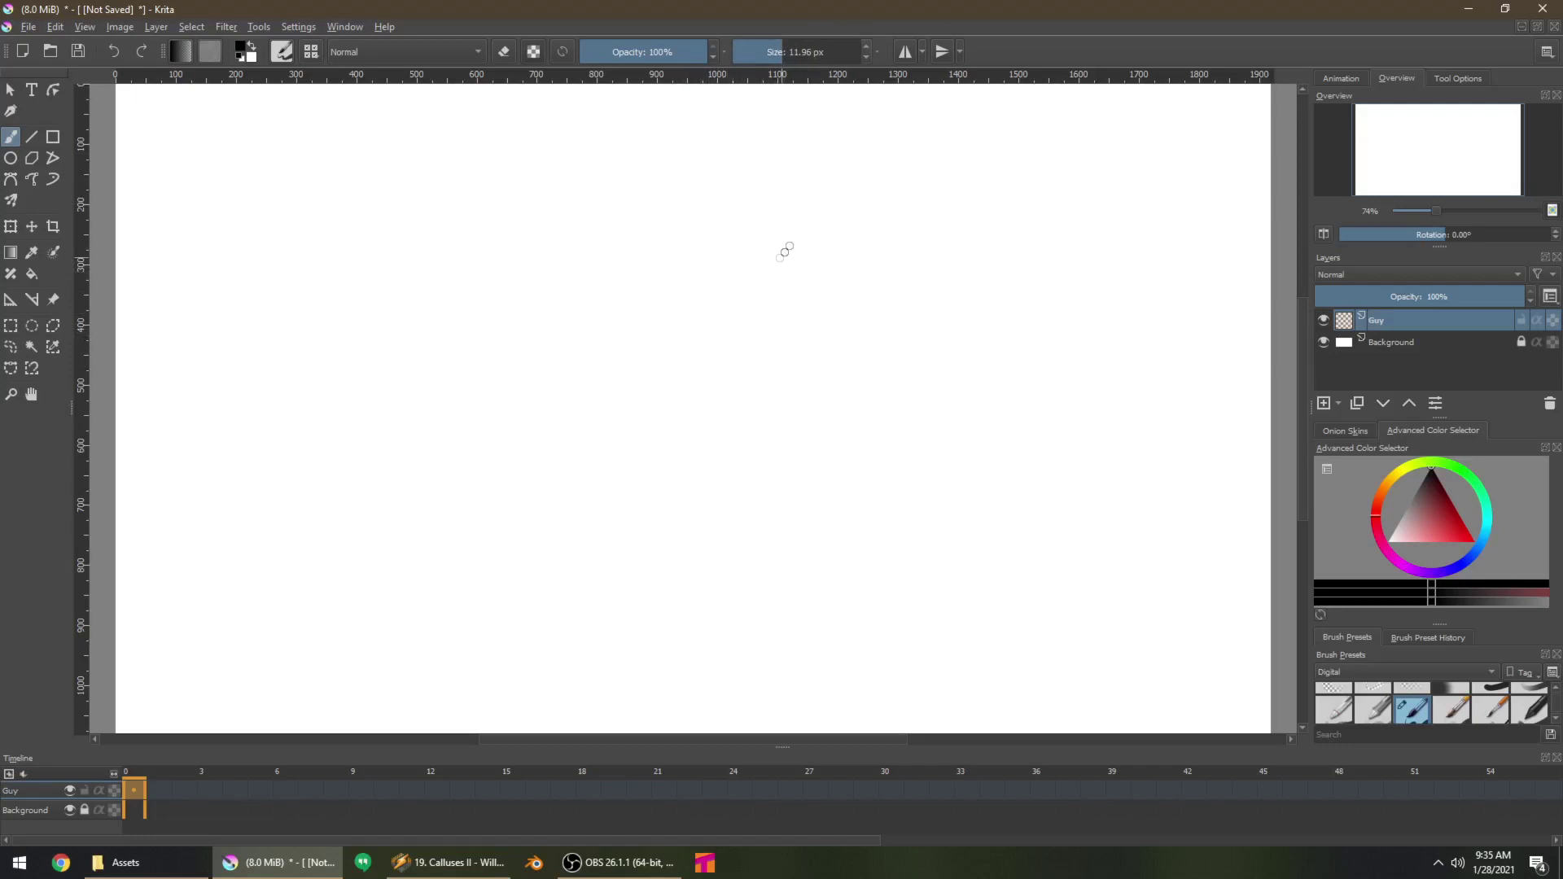
pyautogui.moveTo(841, 384)
pyautogui.mouseDown()
pyautogui.moveTo(831, 258)
pyautogui.moveTo(574, 244)
pyautogui.moveTo(564, 415)
pyautogui.moveTo(605, 556)
pyautogui.moveTo(746, 591)
pyautogui.moveTo(861, 368)
pyautogui.moveTo(839, 354)
pyautogui.moveTo(841, 456)
pyautogui.mouseUp()
pyautogui.press('e')
pyautogui.press('e')
pyautogui.moveTo(840, 336); pyautogui.dragTo(831, 430)
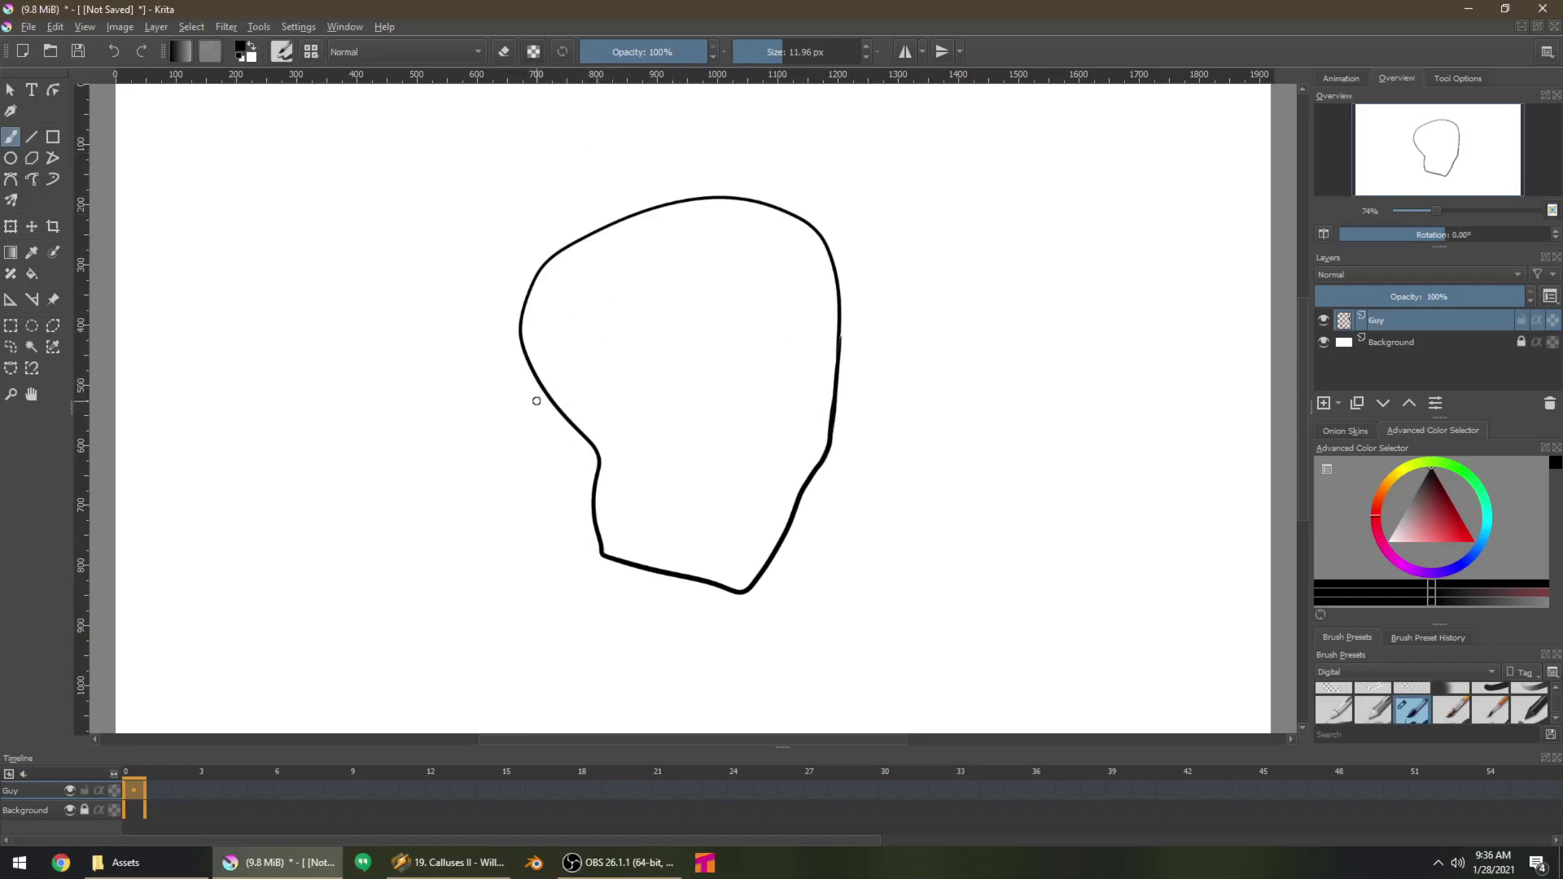
# Draw two jagged, angular eyebrows on the face and clean up their lines with the eraser
pyautogui.moveTo(538, 408)
pyautogui.mouseDown()
pyautogui.moveTo(604, 370)
pyautogui.moveTo(612, 340)
pyautogui.moveTo(603, 393)
pyautogui.moveTo(567, 377)
pyautogui.moveTo(533, 416)
pyautogui.mouseUp()
pyautogui.moveTo(645, 389)
pyautogui.mouseDown()
pyautogui.moveTo(701, 323)
pyautogui.moveTo(723, 373)
pyautogui.moveTo(652, 397)
pyautogui.mouseUp()
pyautogui.press('e')
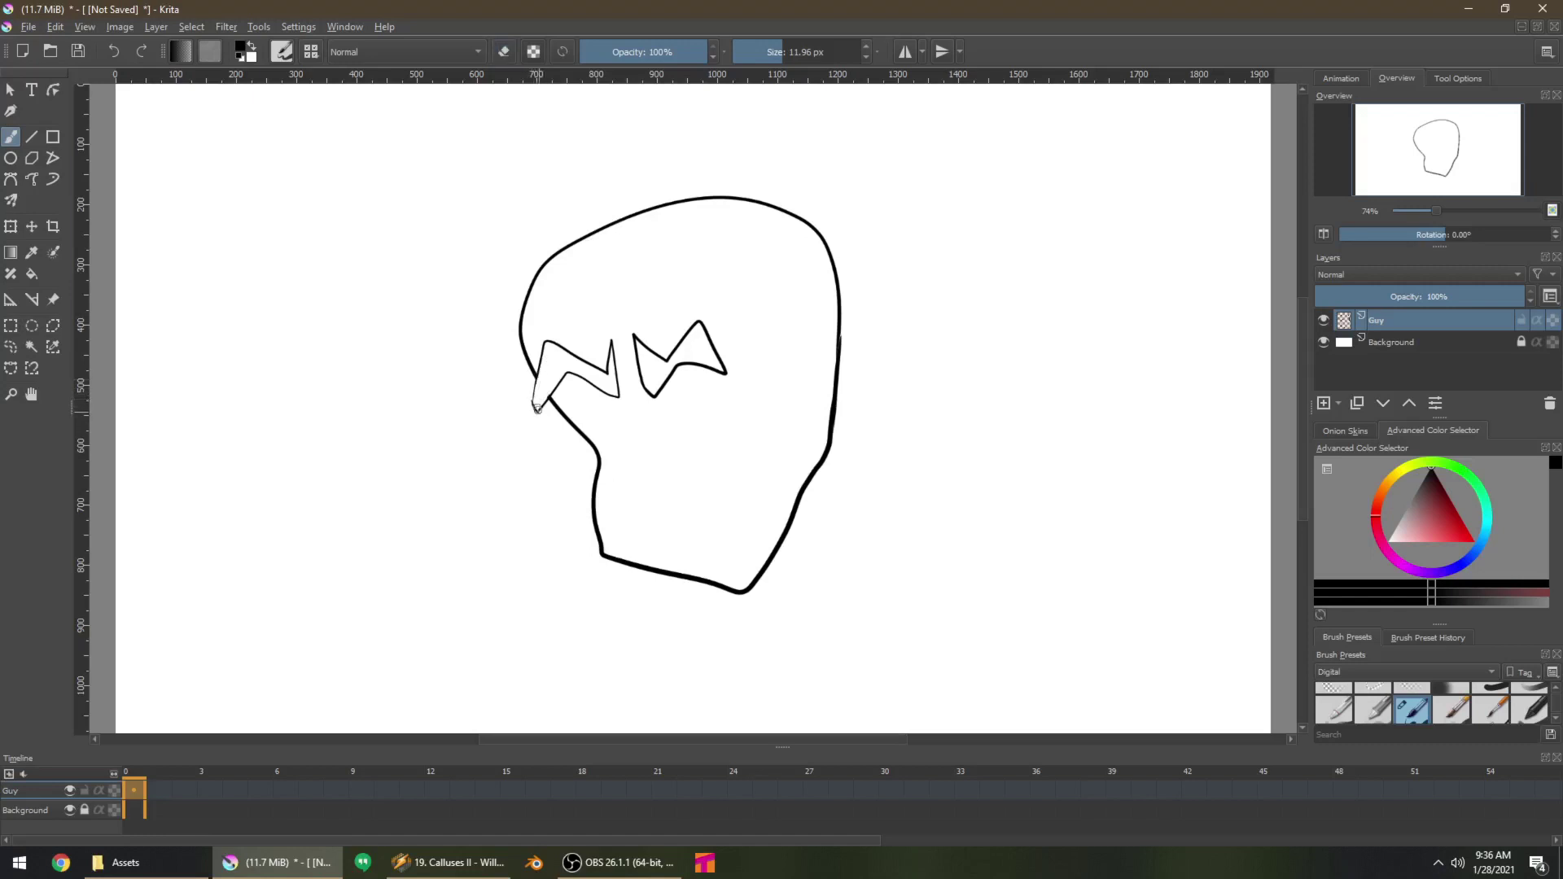
pyautogui.moveTo(681, 361)
pyautogui.mouseDown()
pyautogui.moveTo(654, 395)
pyautogui.moveTo(688, 363)
pyautogui.moveTo(655, 388)
pyautogui.moveTo(723, 373)
pyautogui.mouseUp()
pyautogui.press('e')
pyautogui.press('e')
pyautogui.press('e')
# Rename the character's drawing layer to MR DASH
pyautogui.doubleClick(1439, 320)
pyautogui.write('MR DASH')
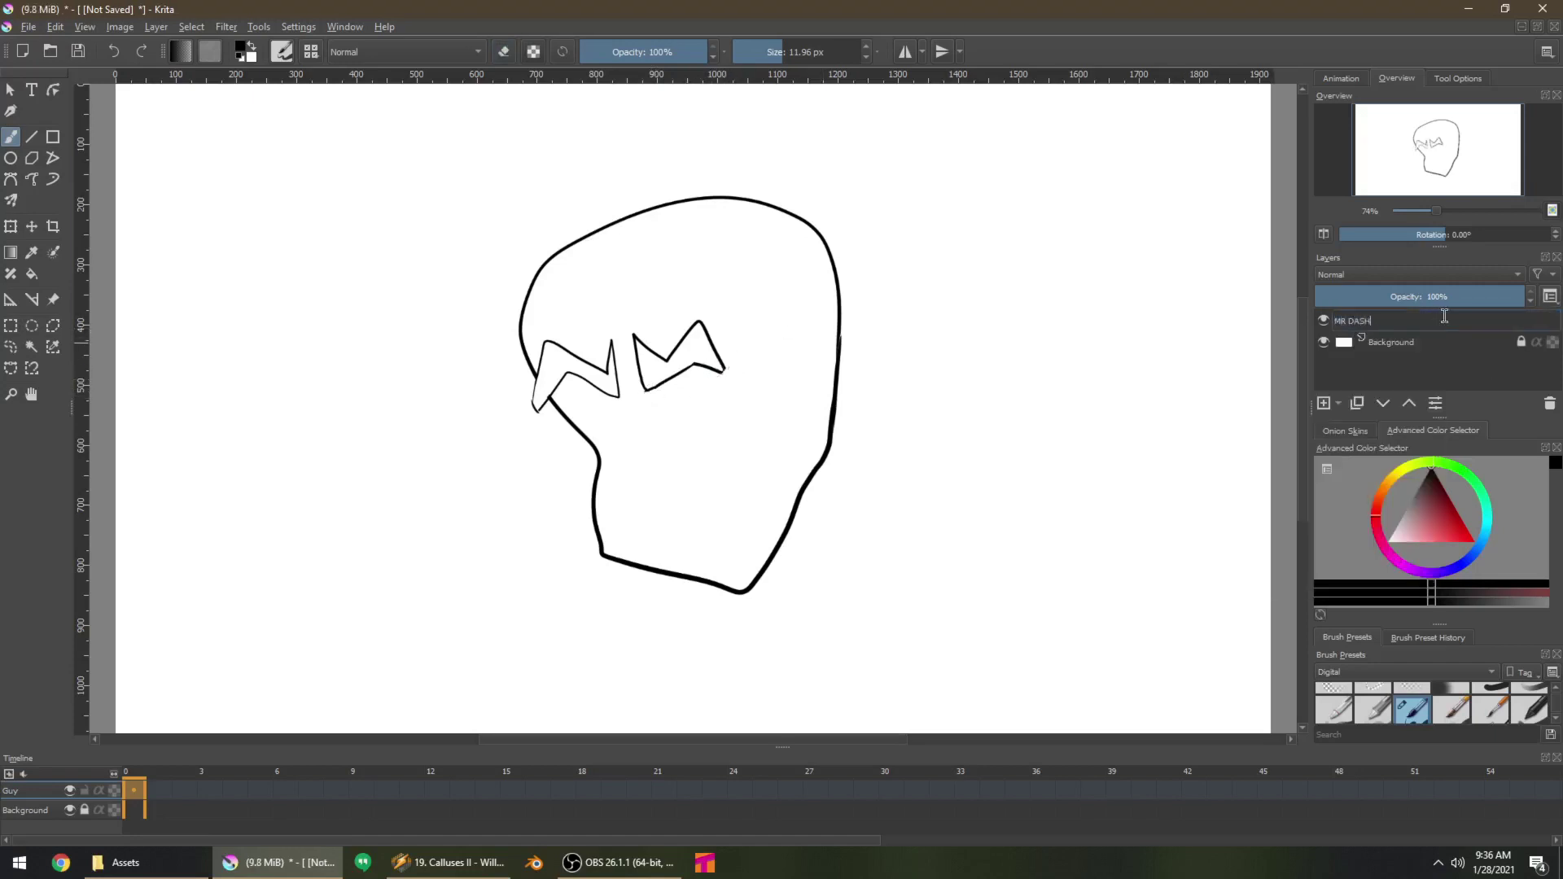
pyautogui.press('Return')
# Draw almond-shaped outlines for both eyes below the eyebrows and add a pupil to the right-hand eye
pyautogui.press('e')
pyautogui.press('e')
pyautogui.moveTo(552, 444)
pyautogui.mouseDown()
pyautogui.moveTo(588, 408)
pyautogui.moveTo(630, 429)
pyautogui.moveTo(552, 446)
pyautogui.mouseUp()
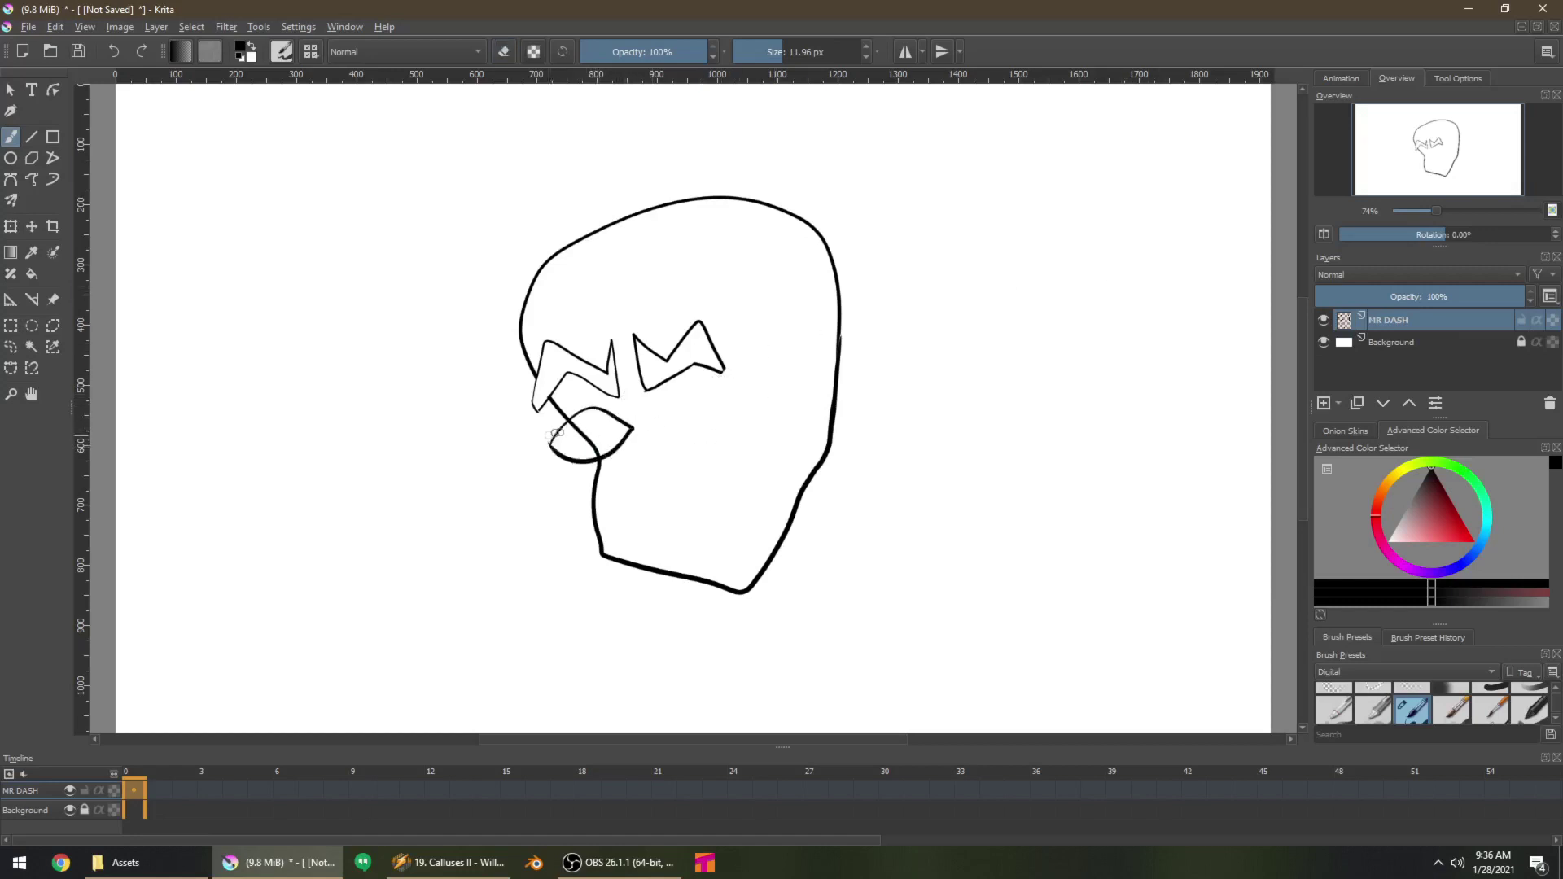
pyautogui.moveTo(652, 425)
pyautogui.mouseDown()
pyautogui.moveTo(740, 415)
pyautogui.moveTo(657, 433)
pyautogui.mouseUp()
pyautogui.hotkey('ctrl', 'z')
pyautogui.hotkey('ctrl', 'z')
pyautogui.click(687, 410)
# Erase the head outline crossing the left-hand eye, and finish the face with its pupil and a curved nose
pyautogui.press('e')
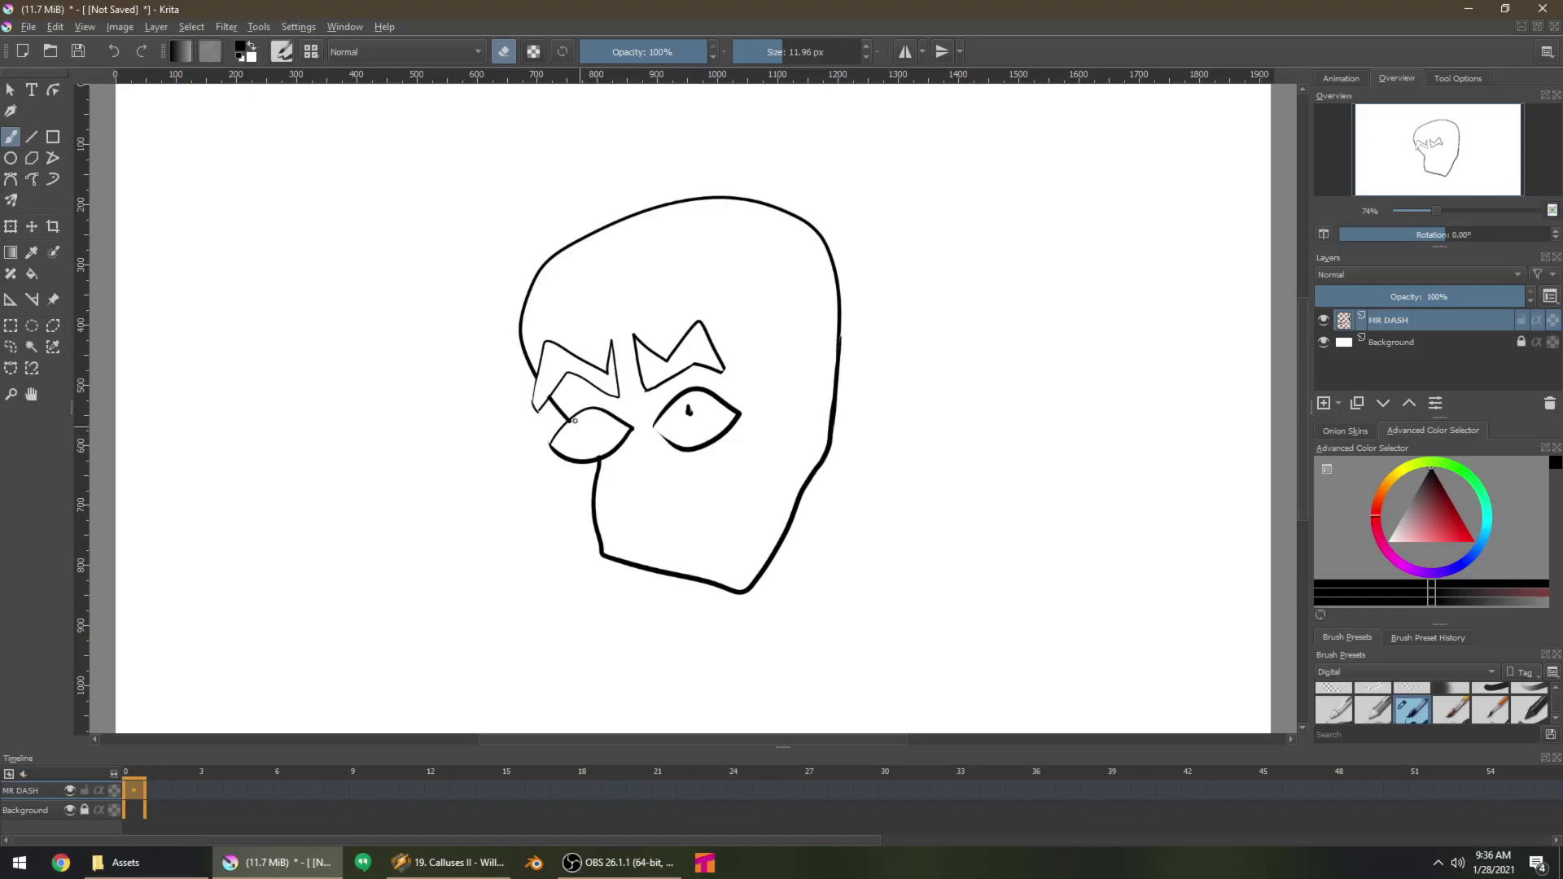
pyautogui.press('e')
pyautogui.press('e')
pyautogui.moveTo(687, 403); pyautogui.dragTo(689, 415)
pyautogui.press('e')
pyautogui.moveTo(610, 471); pyautogui.dragTo(675, 475)
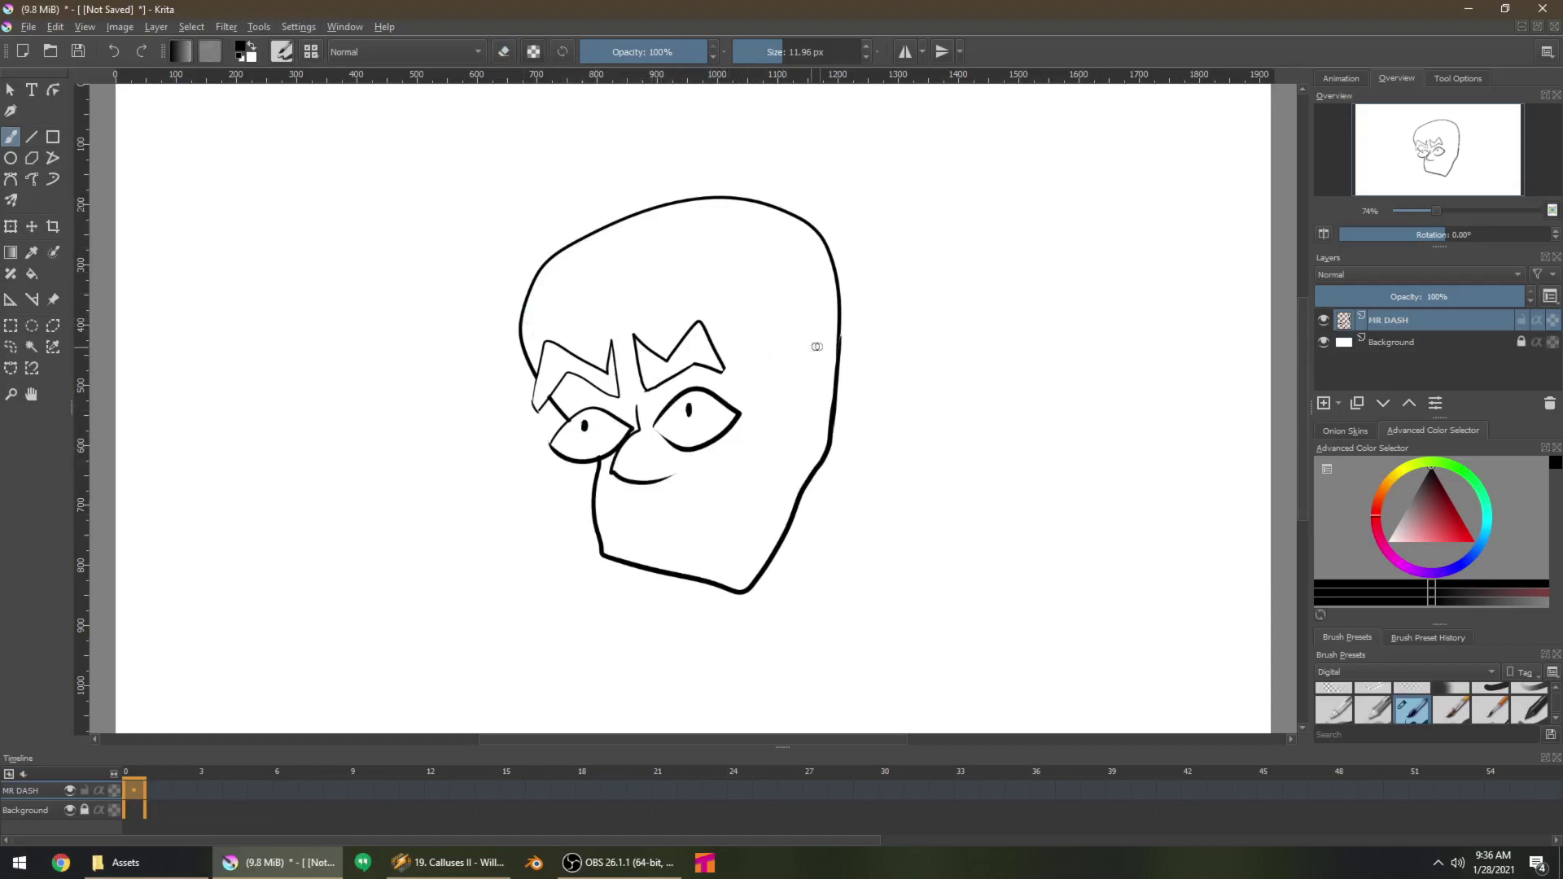
# Draw an ear with inner folds on the right-hand side of the head, erasing the head outline running through it
pyautogui.press('e')
pyautogui.moveTo(834, 346)
pyautogui.mouseDown()
pyautogui.moveTo(840, 407)
pyautogui.moveTo(837, 354)
pyautogui.moveTo(794, 392)
pyautogui.moveTo(885, 385)
pyautogui.moveTo(832, 388)
pyautogui.moveTo(825, 418)
pyautogui.mouseUp()
pyautogui.press('e')
pyautogui.press('e')
pyautogui.press('e')
pyautogui.moveTo(815, 401); pyautogui.dragTo(821, 413)
# Draw the hair outline at the back of the head, with an angled hairline and a narrow sideburn in front of the ear
pyautogui.moveTo(841, 371)
pyautogui.mouseDown()
pyautogui.moveTo(762, 317)
pyautogui.moveTo(760, 277)
pyautogui.moveTo(811, 231)
pyautogui.moveTo(804, 215)
pyautogui.moveTo(884, 273)
pyautogui.moveTo(893, 355)
pyautogui.mouseUp()
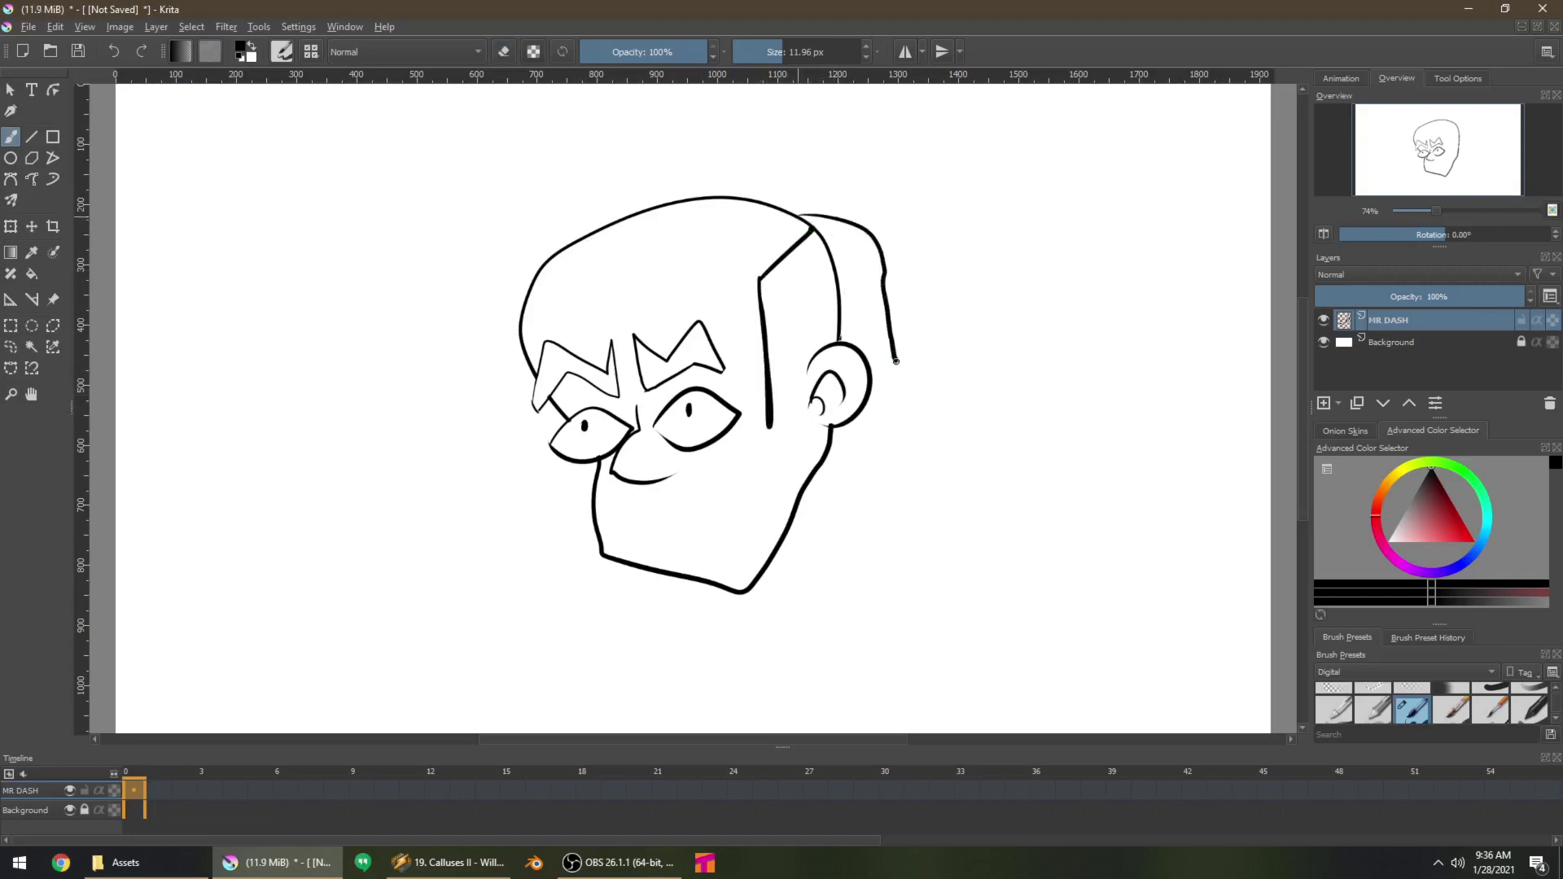
pyautogui.press('e')
pyautogui.moveTo(756, 275)
pyautogui.mouseDown()
pyautogui.moveTo(783, 472)
pyautogui.moveTo(802, 358)
pyautogui.mouseUp()
pyautogui.press('e')
pyautogui.press('e')
# Redraw the back of the hair as an angular outline down to the ear, and erase the head outline running through the hair
pyautogui.moveTo(878, 277); pyautogui.dragTo(890, 374)
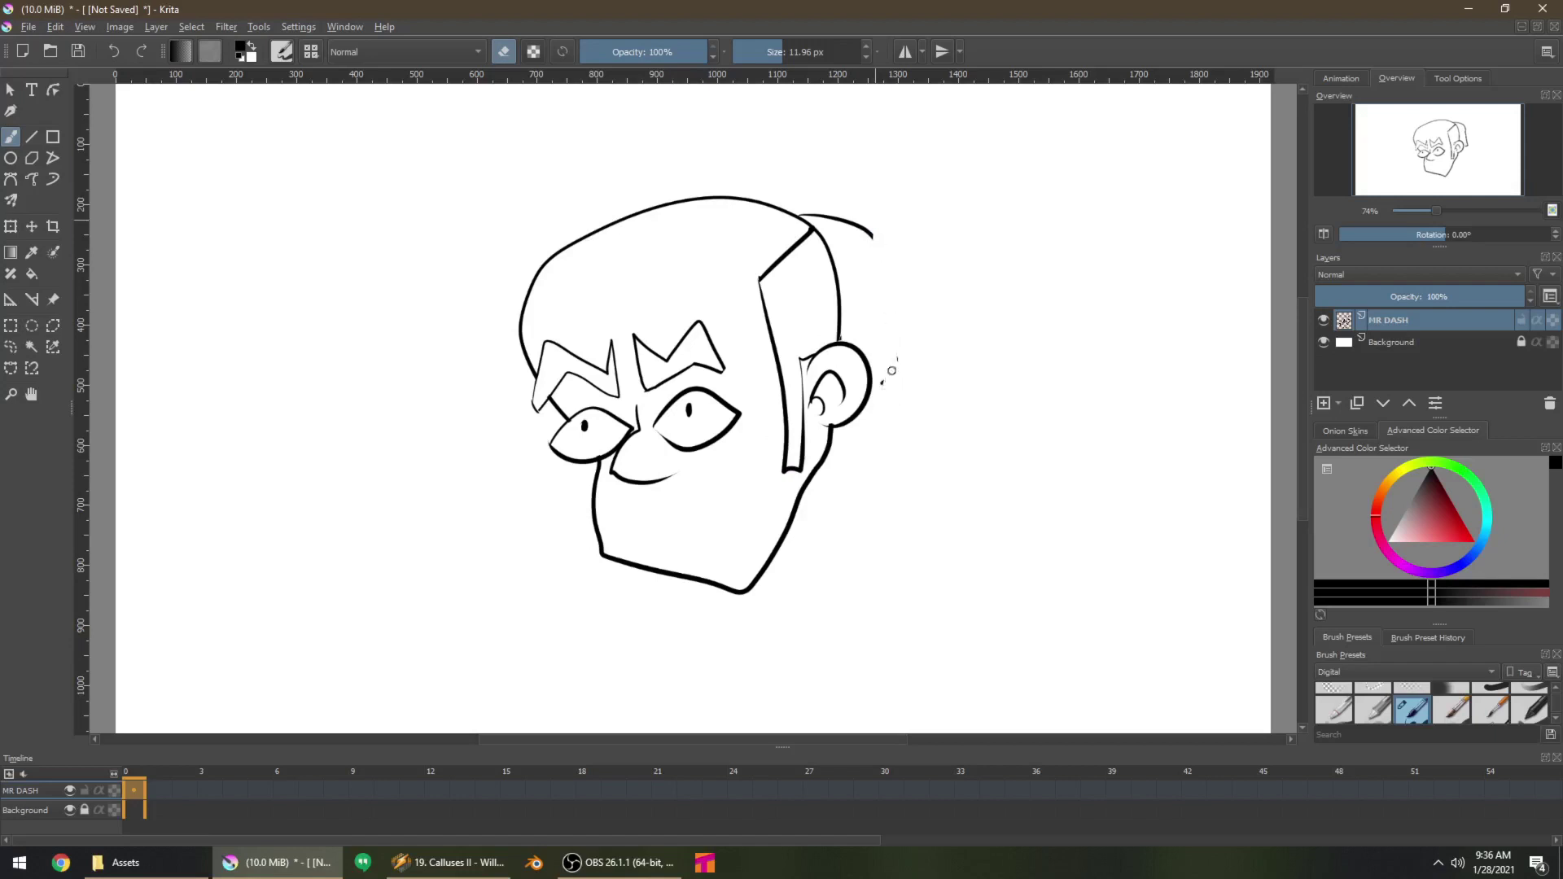
pyautogui.moveTo(878, 240)
pyautogui.mouseDown()
pyautogui.moveTo(863, 224)
pyautogui.moveTo(879, 276)
pyautogui.mouseUp()
pyautogui.press('e')
pyautogui.moveTo(879, 277); pyautogui.dragTo(882, 362)
pyautogui.press('e')
pyautogui.moveTo(845, 314); pyautogui.dragTo(830, 252)
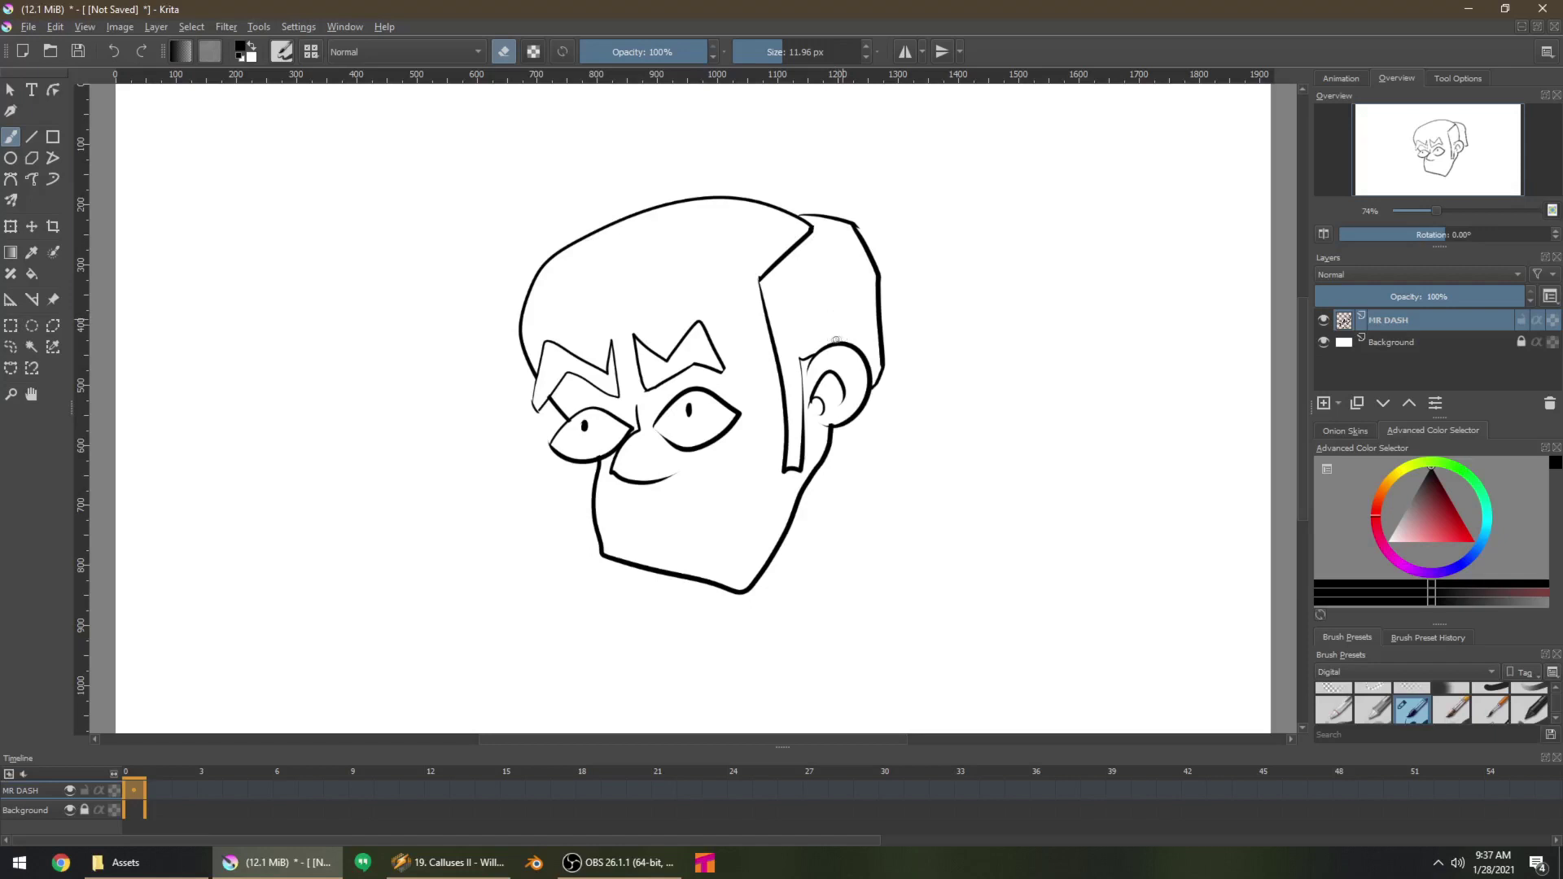
pyautogui.press('e')
pyautogui.press('e')
pyautogui.press('e')
# Draw two wavy zigzag wrinkles across the forehead and a wide V-shaped smile below the nose
pyautogui.moveTo(553, 316)
pyautogui.mouseDown()
pyautogui.moveTo(591, 349)
pyautogui.moveTo(607, 322)
pyautogui.moveTo(702, 306)
pyautogui.mouseUp()
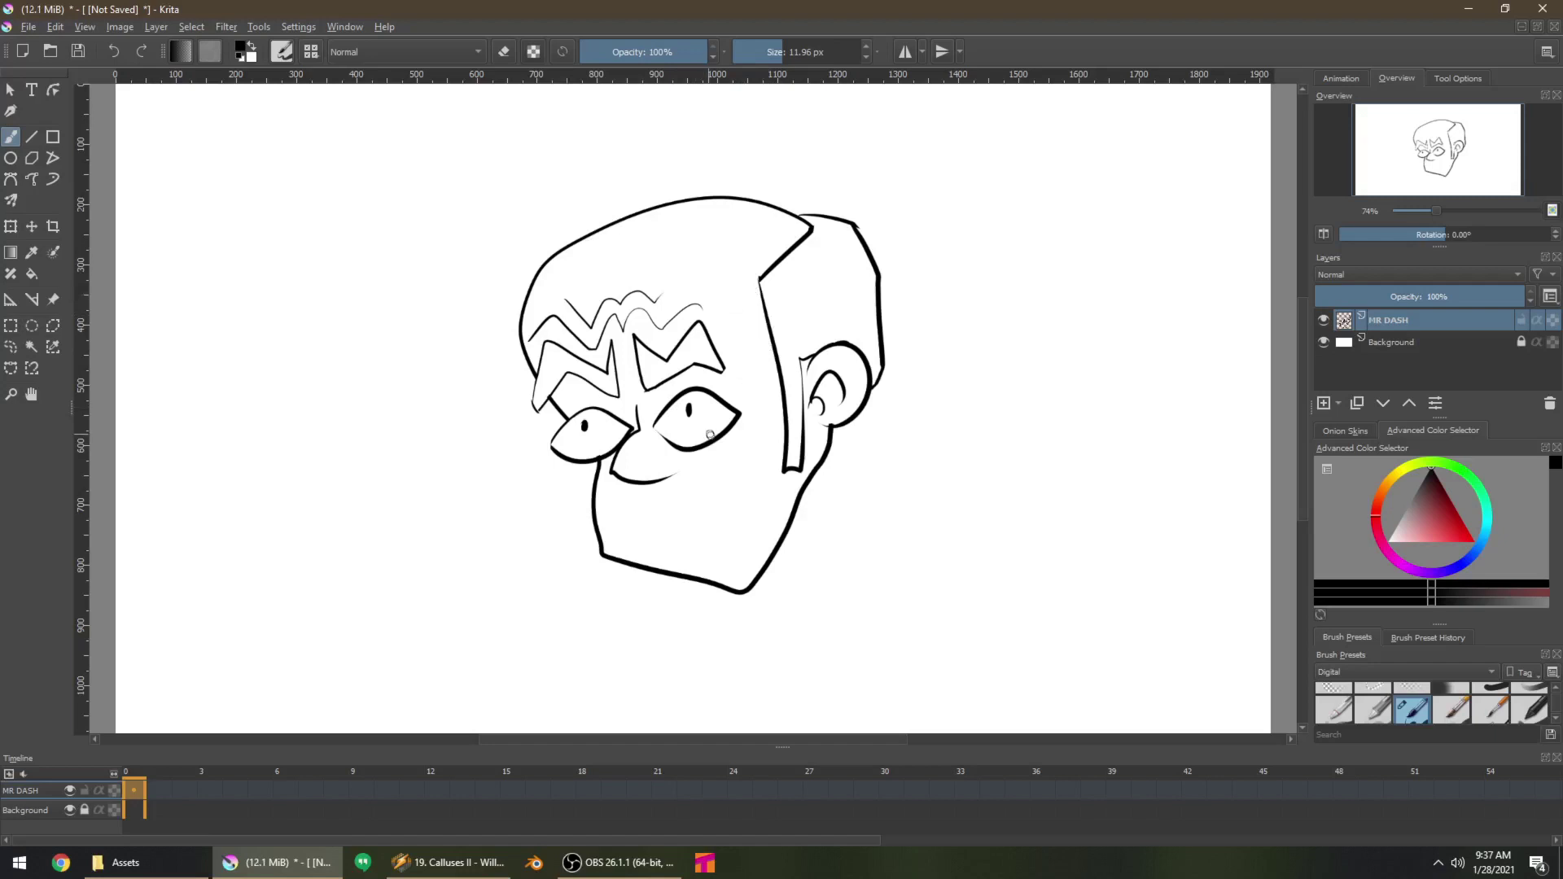
pyautogui.moveTo(601, 495)
pyautogui.mouseDown()
pyautogui.moveTo(673, 523)
pyautogui.moveTo(757, 443)
pyautogui.mouseUp()
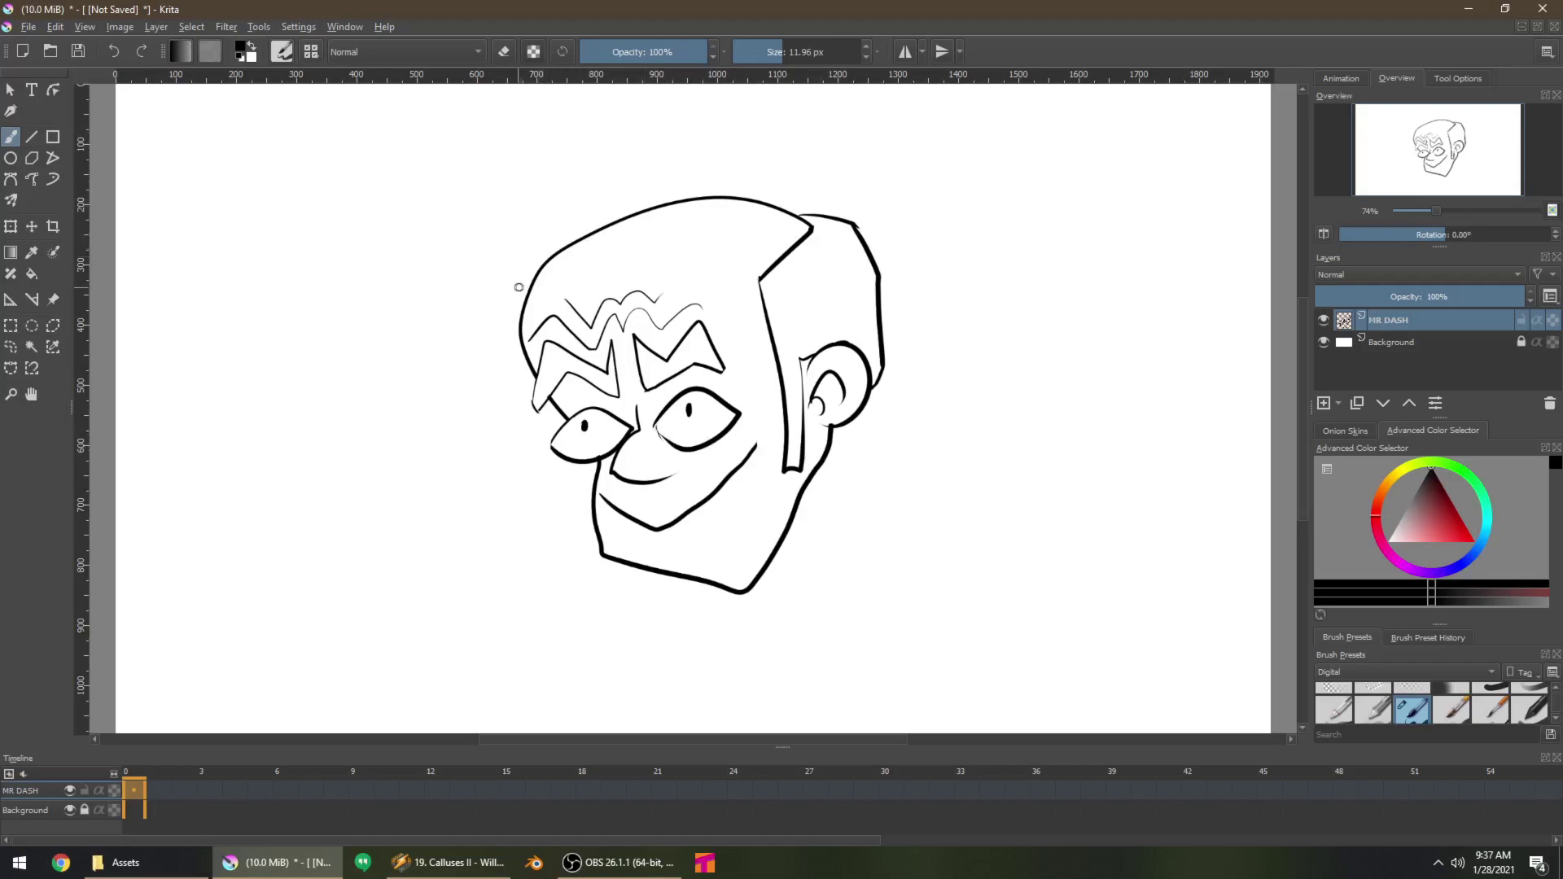
pyautogui.moveTo(806, 221)
pyautogui.mouseDown()
pyautogui.moveTo(626, 141)
pyautogui.moveTo(428, 302)
pyautogui.moveTo(534, 309)
pyautogui.moveTo(811, 232)
pyautogui.mouseUp()
pyautogui.moveTo(408, 314)
pyautogui.mouseDown()
pyautogui.moveTo(575, 318)
pyautogui.moveTo(722, 293)
pyautogui.moveTo(802, 262)
pyautogui.moveTo(830, 218)
pyautogui.mouseUp()
pyautogui.hotkey('ctrl', 'z')
pyautogui.hotkey('ctrl', 'z')
pyautogui.moveTo(846, 224)
pyautogui.mouseDown()
pyautogui.moveTo(704, 138)
pyautogui.moveTo(463, 294)
pyautogui.moveTo(556, 312)
pyautogui.moveTo(754, 284)
pyautogui.moveTo(824, 250)
pyautogui.moveTo(844, 201)
pyautogui.moveTo(821, 249)
pyautogui.mouseUp()
pyautogui.press('e')
pyautogui.press('e')
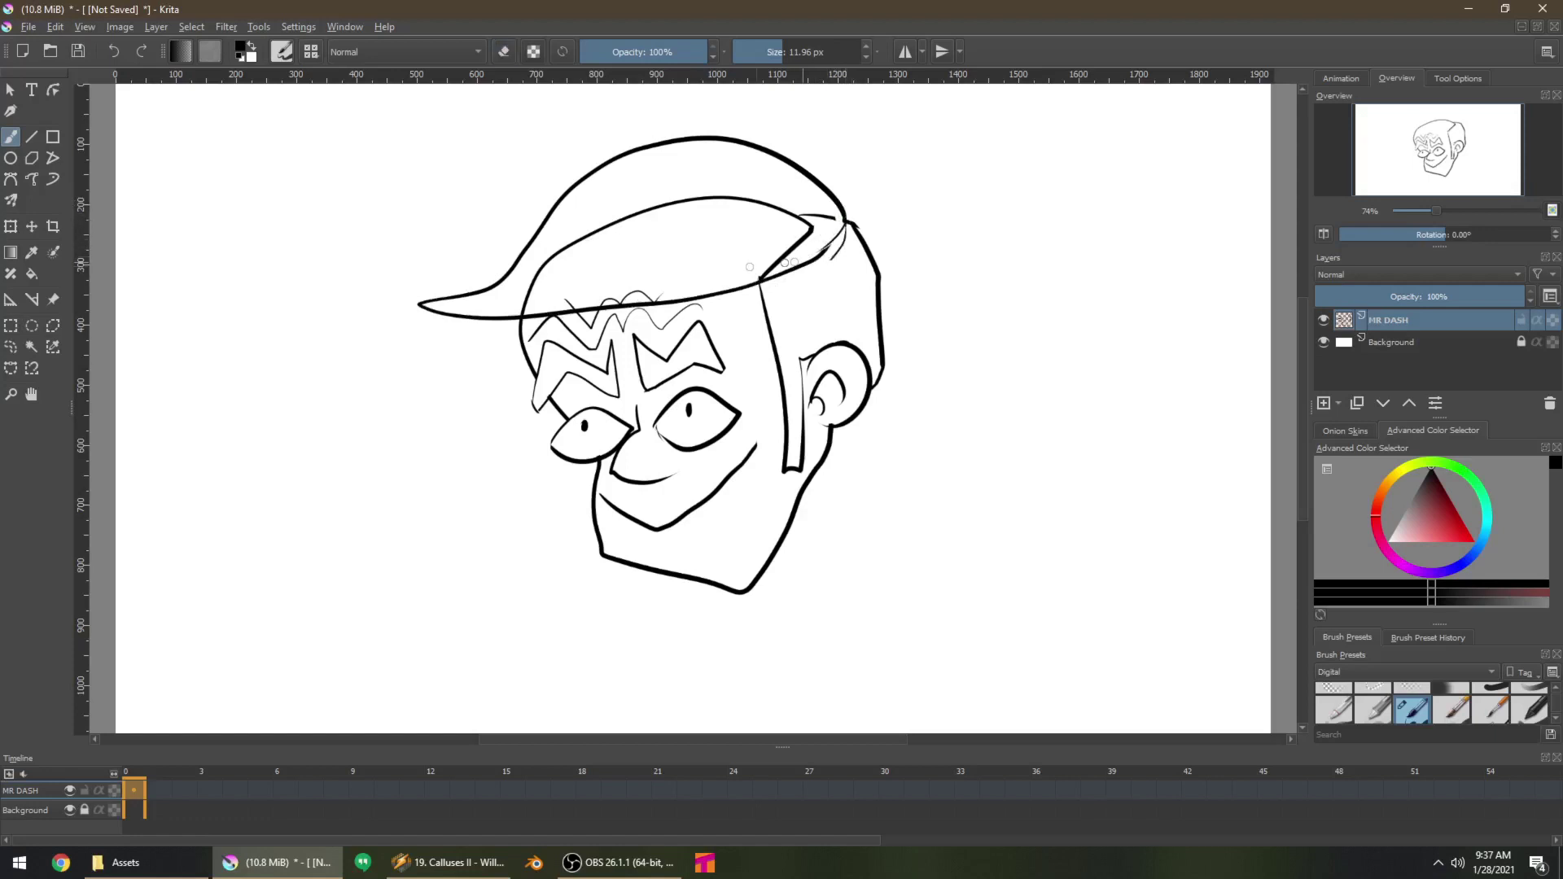
pyautogui.keyDown('ctrl'); pyautogui.click(429, 299); pyautogui.keyUp('ctrl')
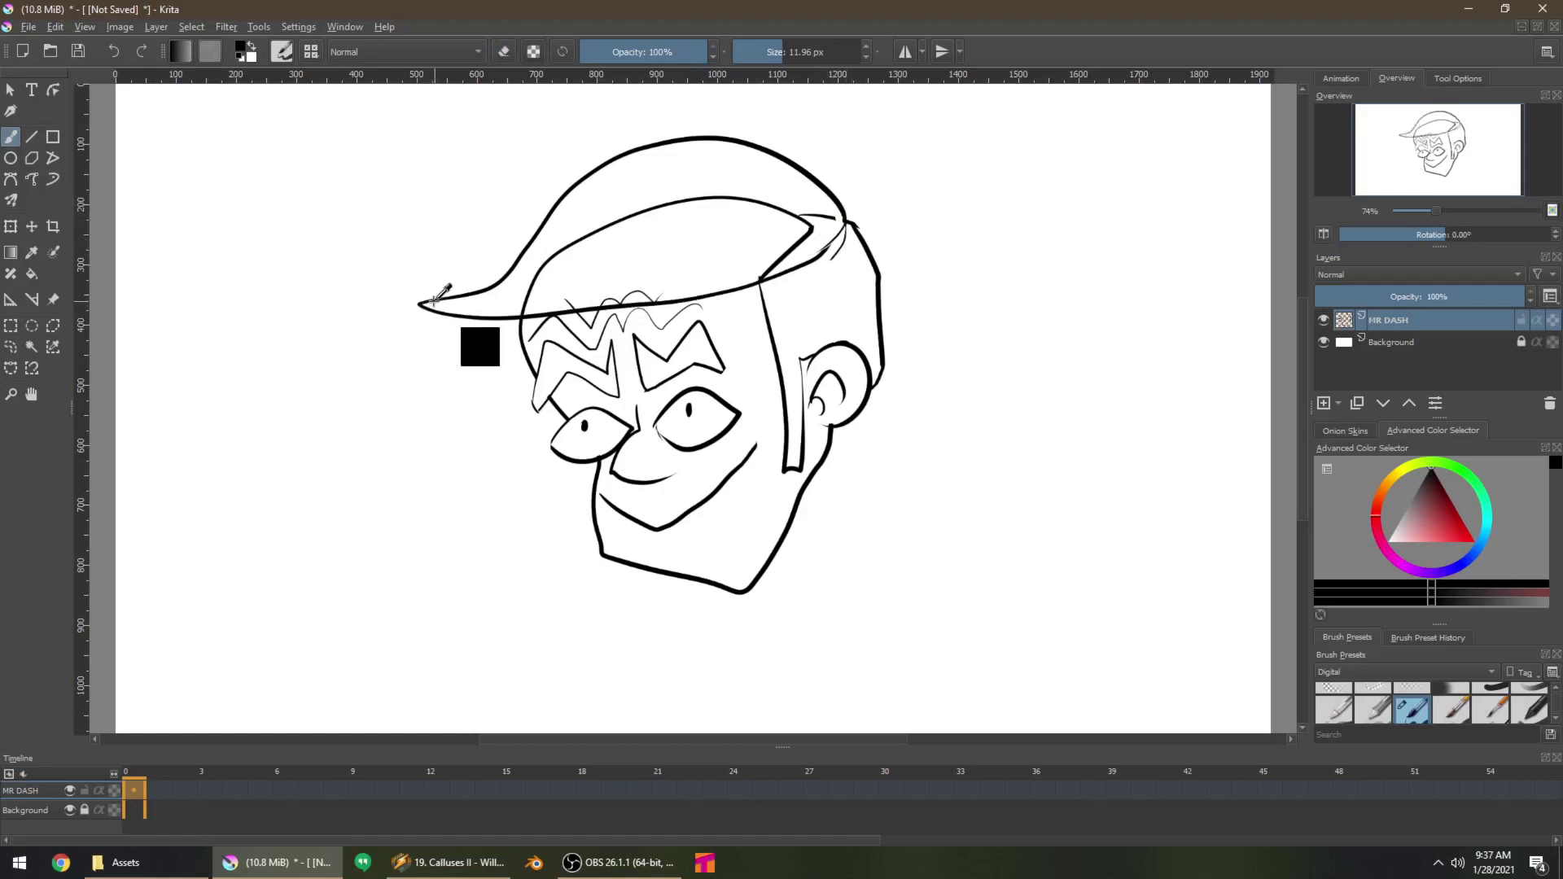
pyautogui.hotkey('ctrl', 'z')
pyautogui.hotkey('ctrl', 'z')
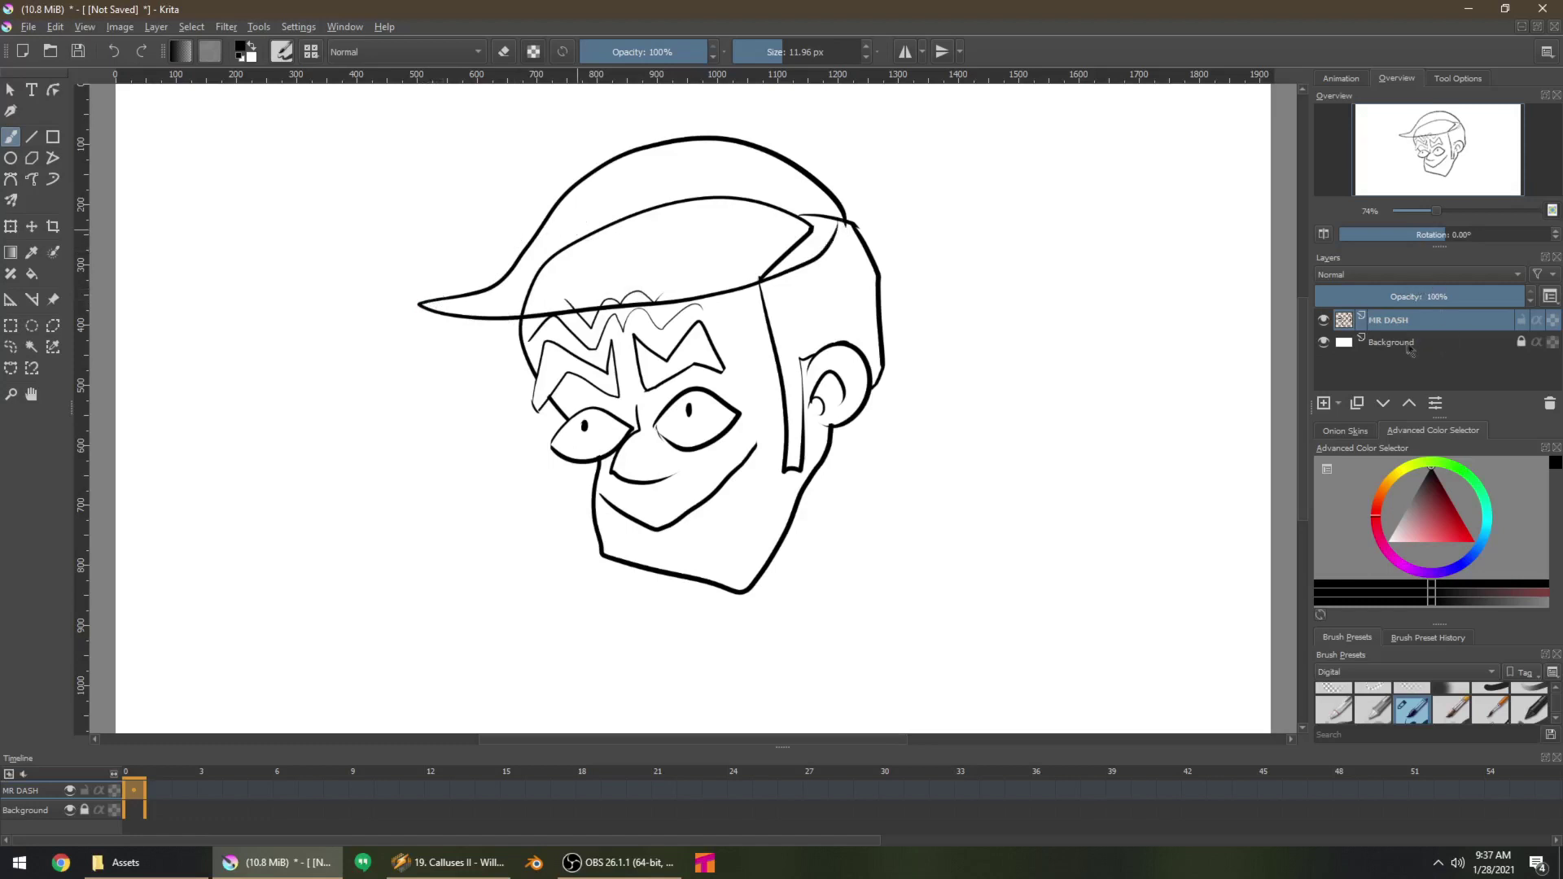
# Fill the hair, sideburn and both eyebrows with black
pyautogui.press('f')
pyautogui.click(841, 300)
pyautogui.click(699, 362)
pyautogui.click(608, 383)
pyautogui.click(648, 363)
# Cut the eyes, eyebrows and forehead wrinkles from the MR DASH layer with a freehand selection and paste them onto a new layer
pyautogui.click(1407, 343)
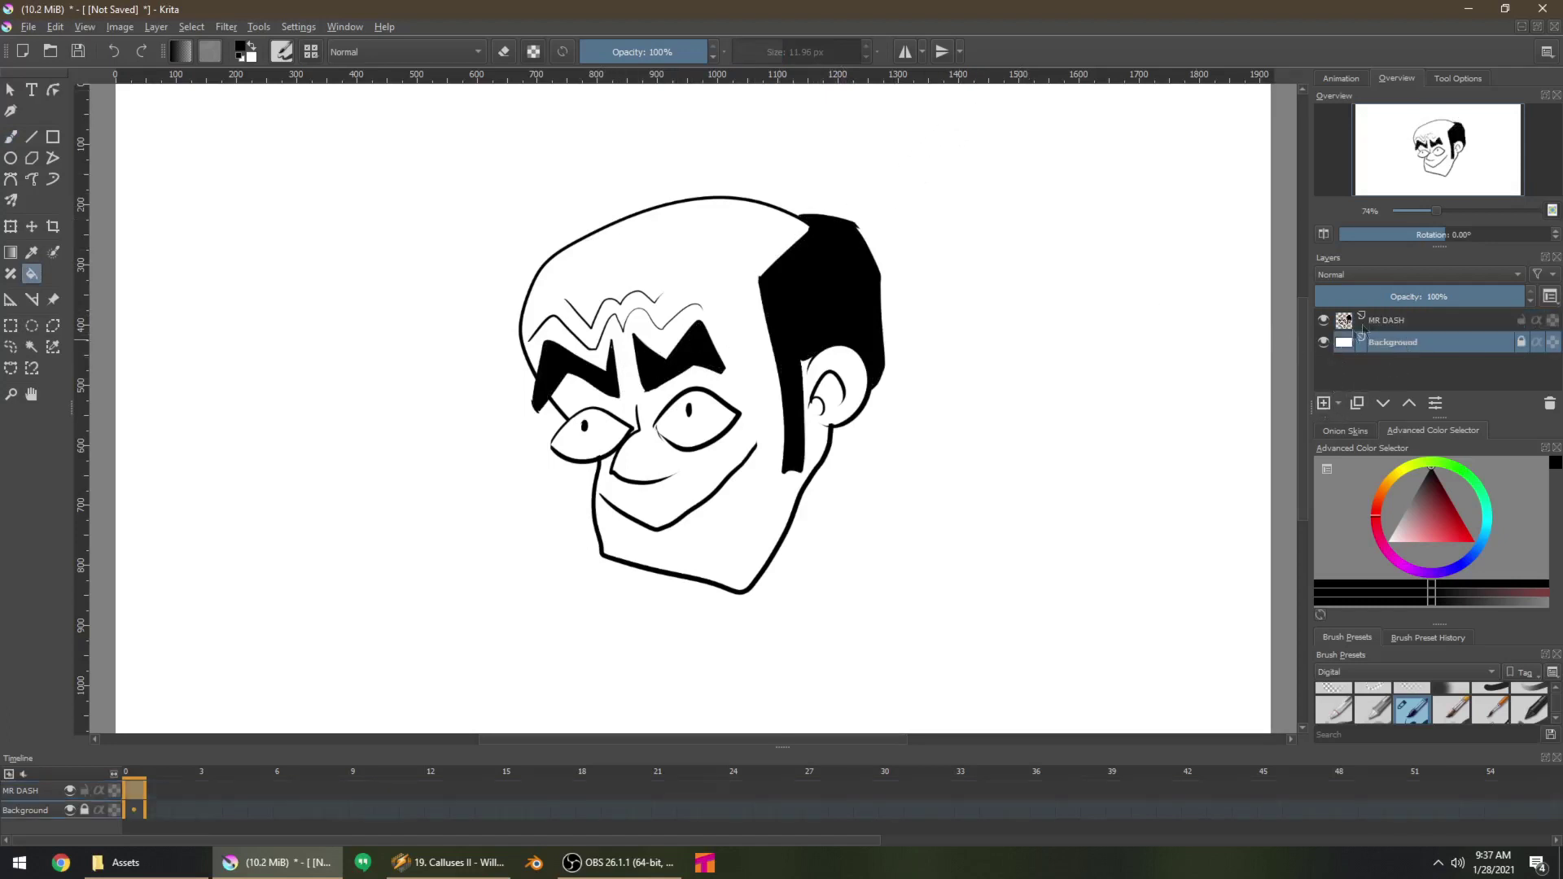
pyautogui.click(1376, 319)
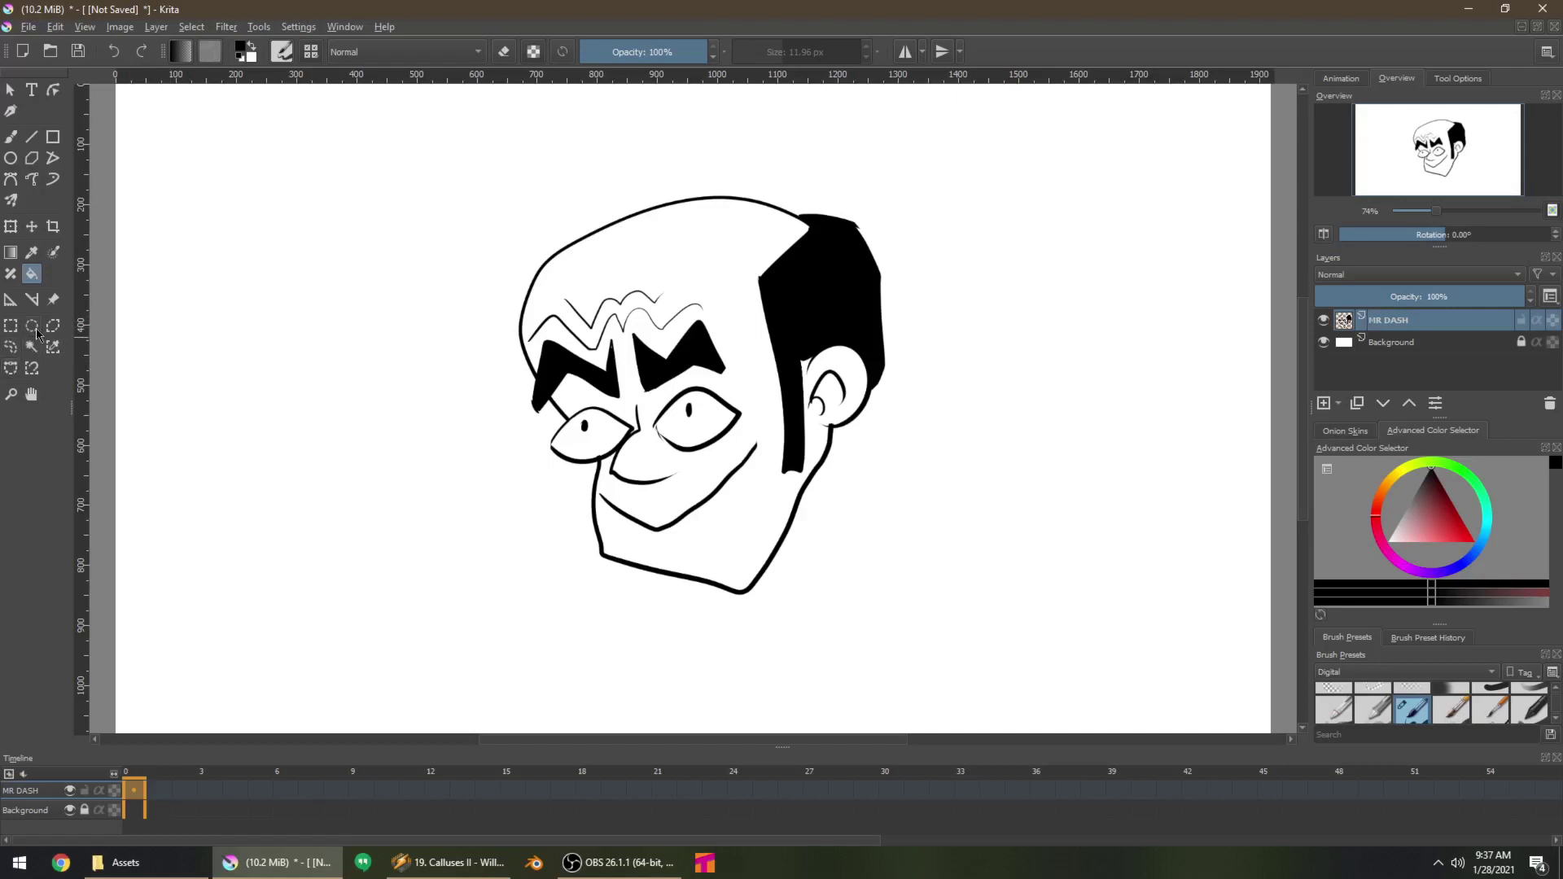
pyautogui.click(12, 349)
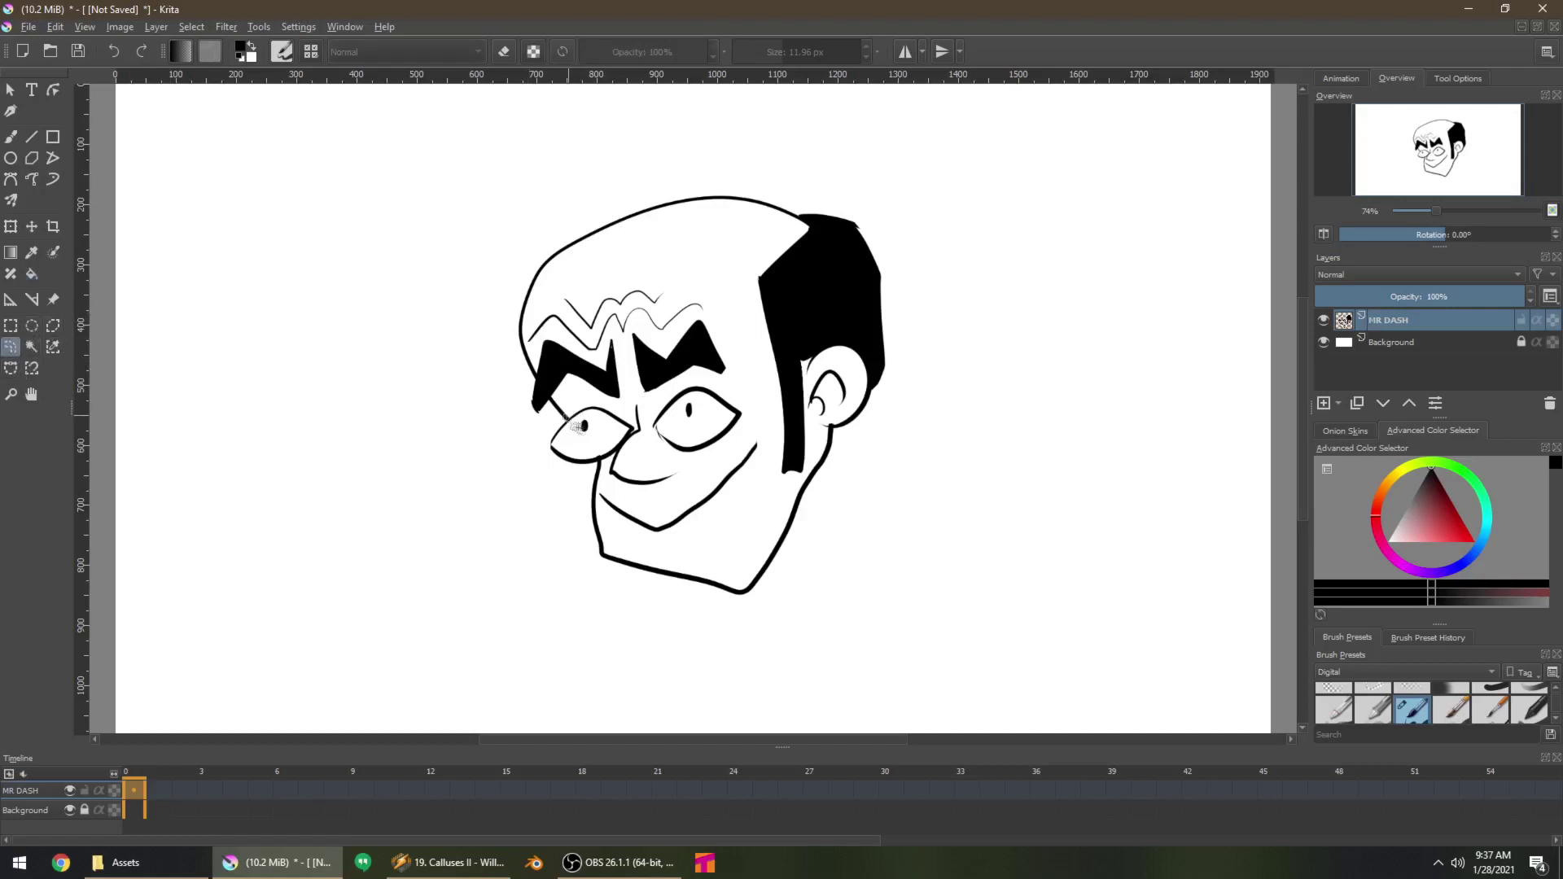
pyautogui.moveTo(549, 462)
pyautogui.mouseDown()
pyautogui.moveTo(575, 410)
pyautogui.moveTo(565, 393)
pyautogui.moveTo(540, 418)
pyautogui.moveTo(531, 396)
pyautogui.moveTo(549, 297)
pyautogui.moveTo(650, 262)
pyautogui.moveTo(744, 307)
pyautogui.moveTo(763, 420)
pyautogui.moveTo(749, 447)
pyautogui.moveTo(712, 472)
pyautogui.moveTo(685, 468)
pyautogui.moveTo(646, 414)
pyautogui.moveTo(622, 472)
pyautogui.moveTo(591, 477)
pyautogui.moveTo(564, 445)
pyautogui.mouseUp()
pyautogui.hotkey('ctrl', 'x')
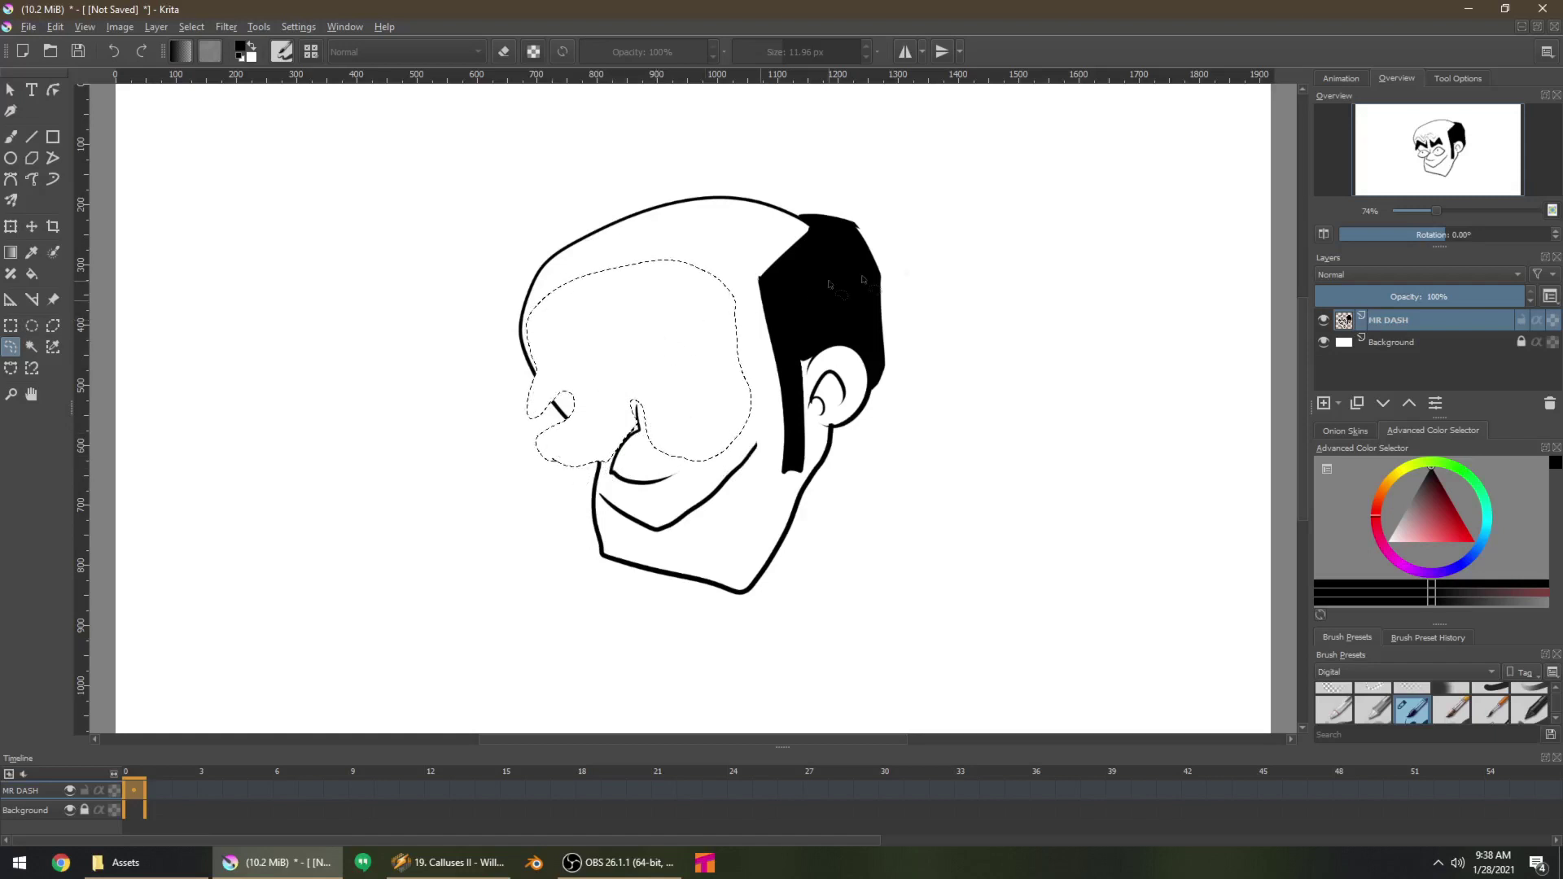
pyautogui.hotkey('ctrl', 'v')
# Rename the pasted layer Dash EYES and clear the selection
pyautogui.doubleClick(1434, 326)
pyautogui.write('Dash Y')
pyautogui.press('BackSpace')
pyautogui.write('EYES')
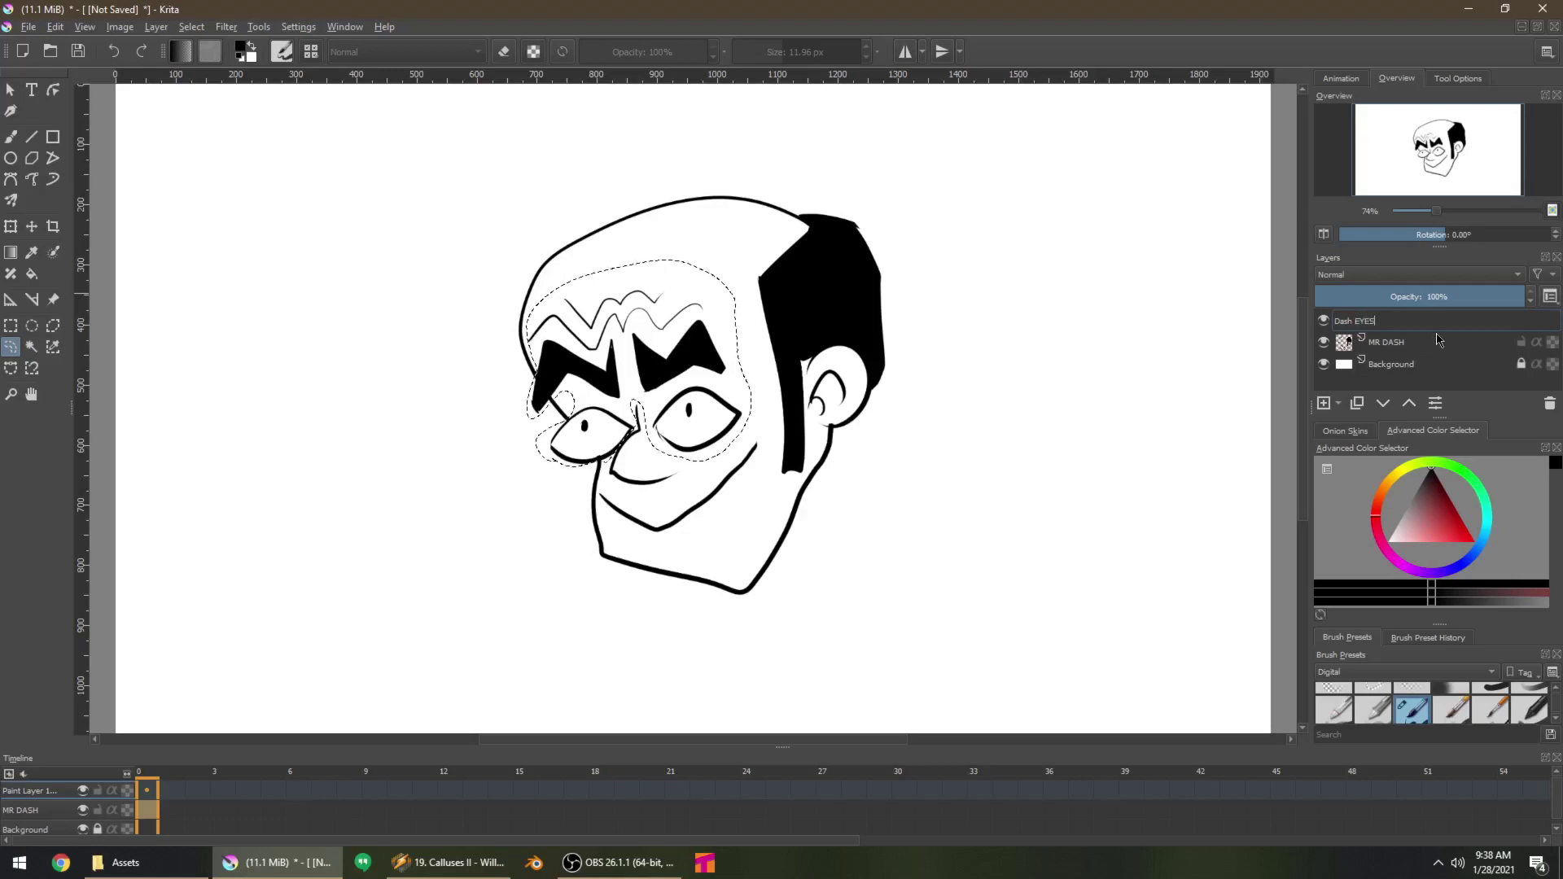
pyautogui.press('Return')
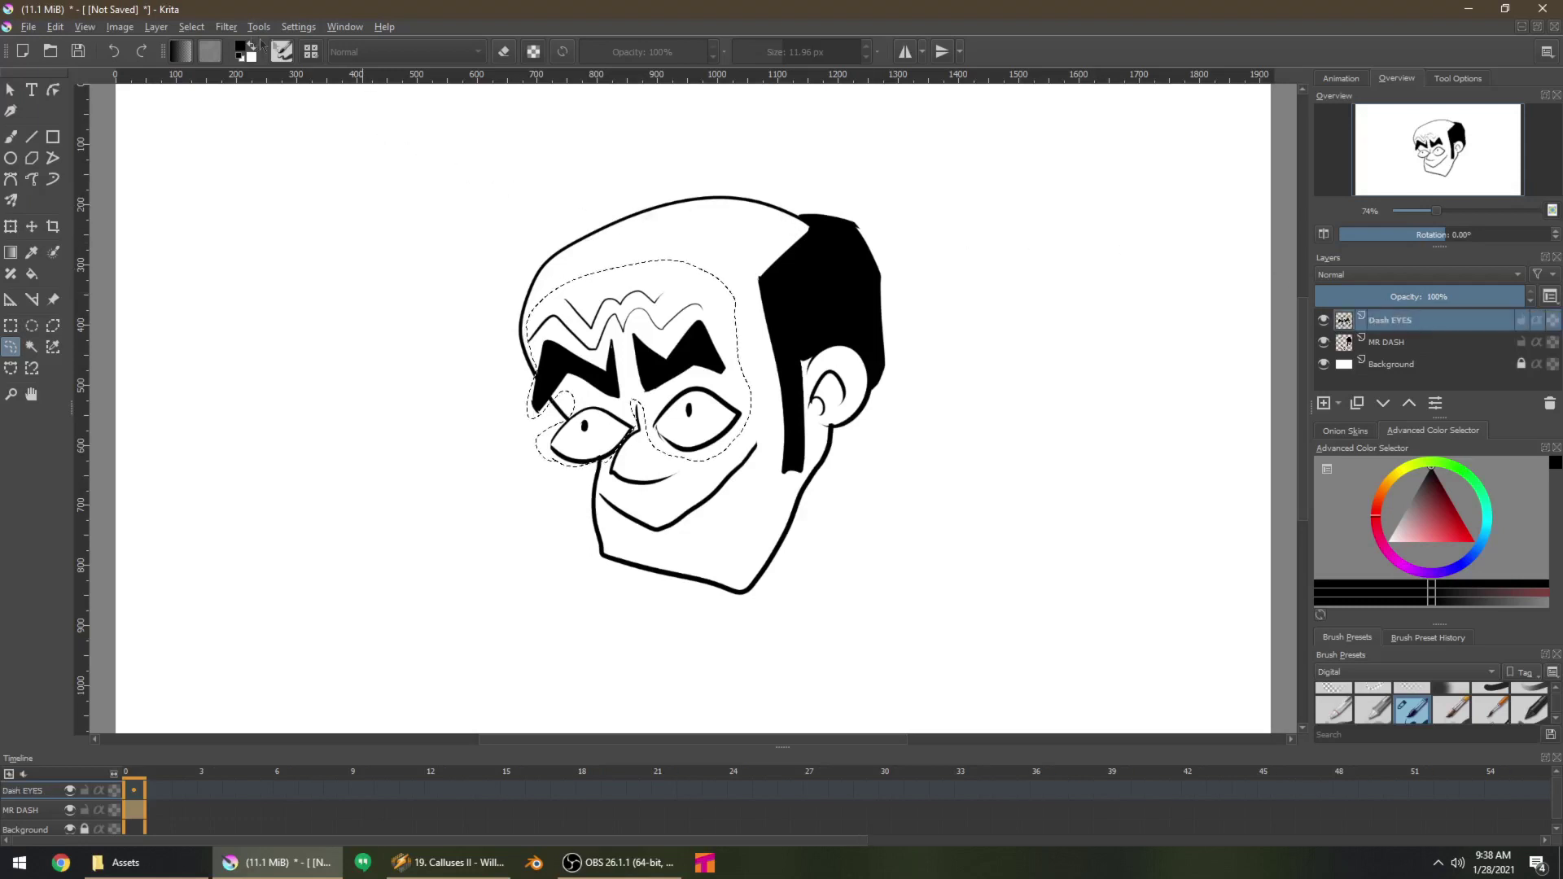
pyautogui.click(193, 30)
pyautogui.click(216, 63)
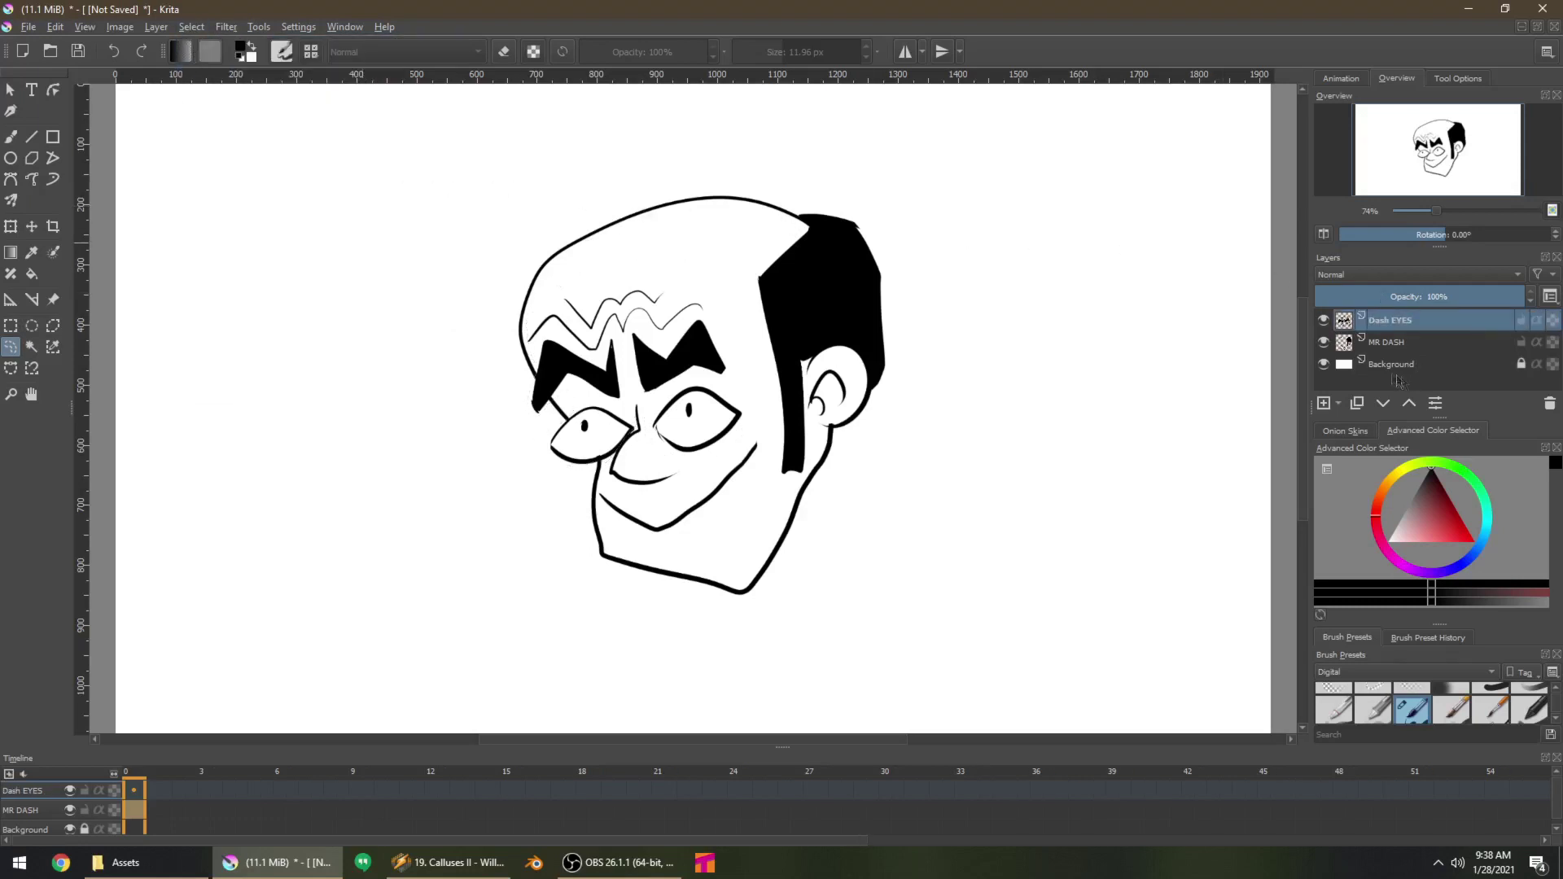
# Hide Dash EYES and close the gaps in the head outline on the MR DASH layer where the eye was cut out
pyautogui.click(1325, 322)
pyautogui.click(1396, 343)
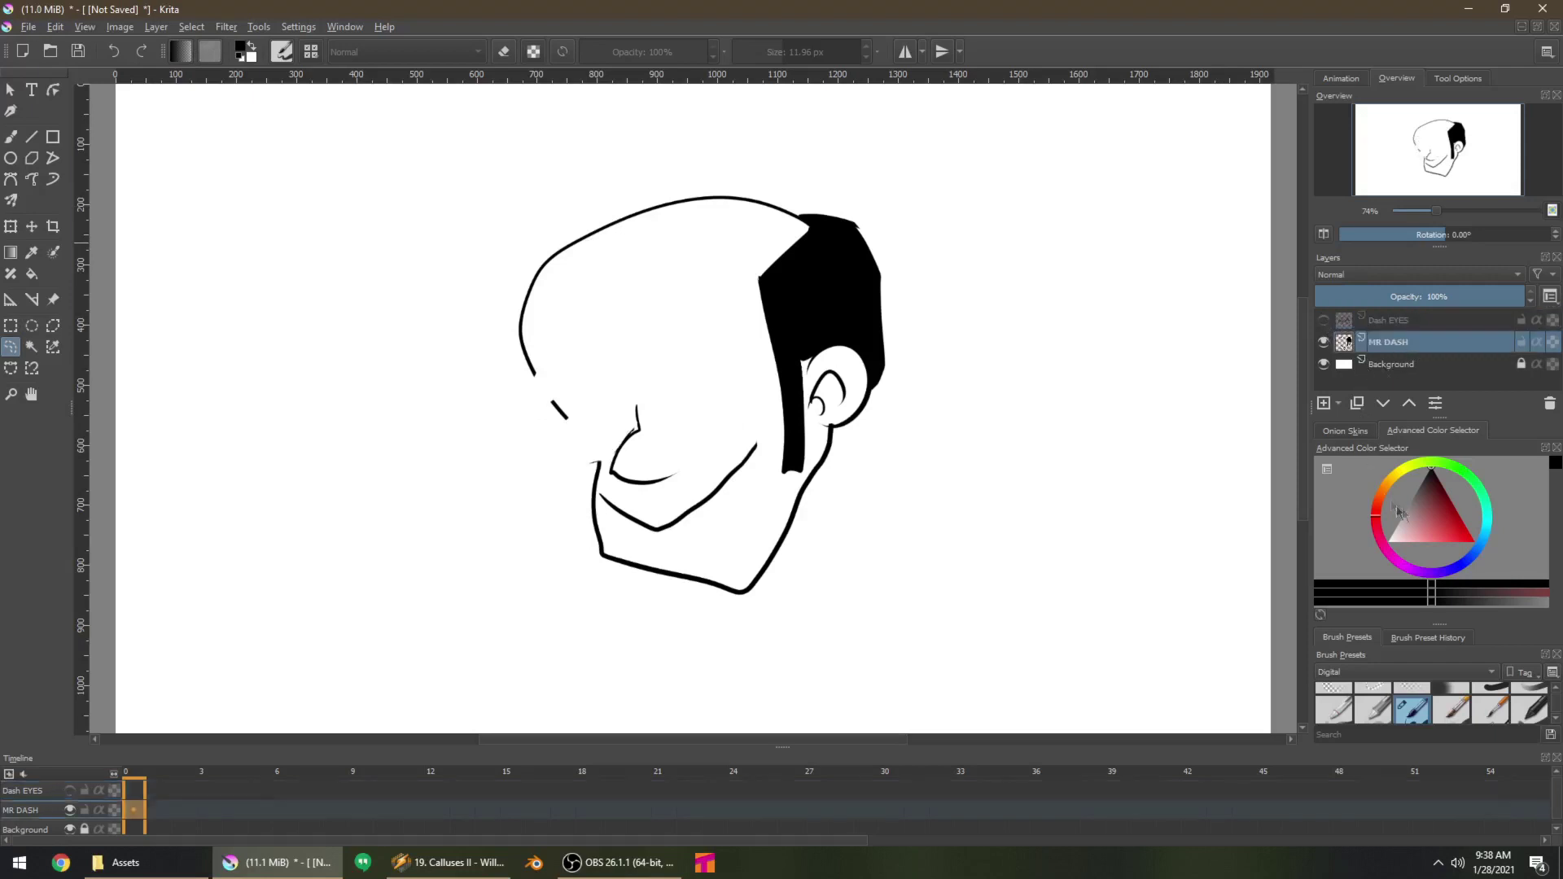
pyautogui.press('b')
pyautogui.moveTo(538, 380); pyautogui.dragTo(555, 403)
pyautogui.press('e')
pyautogui.press('e')
pyautogui.press('e')
pyautogui.press('e')
# Clean up the upper end of the nose on the MR DASH layer and redraw its short bridge line
pyautogui.press('e')
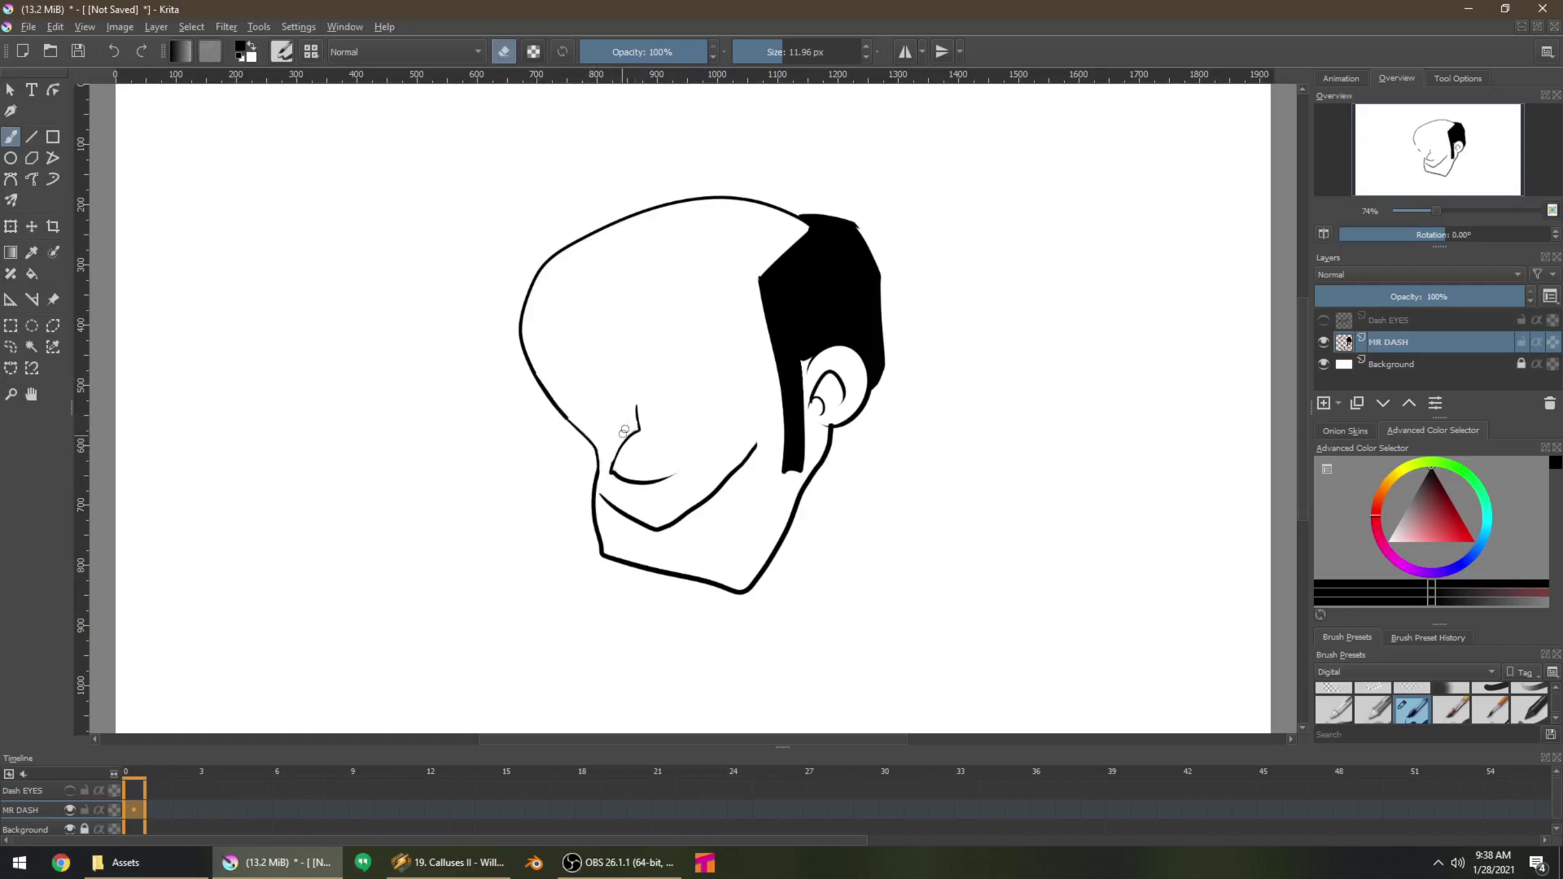
pyautogui.press('e')
pyautogui.moveTo(635, 404); pyautogui.dragTo(637, 438)
pyautogui.press('e')
pyautogui.press('e')
# Put the smile on its own layer using a freehand selection, and name that layer Dash Mouth
pyautogui.click(10, 346)
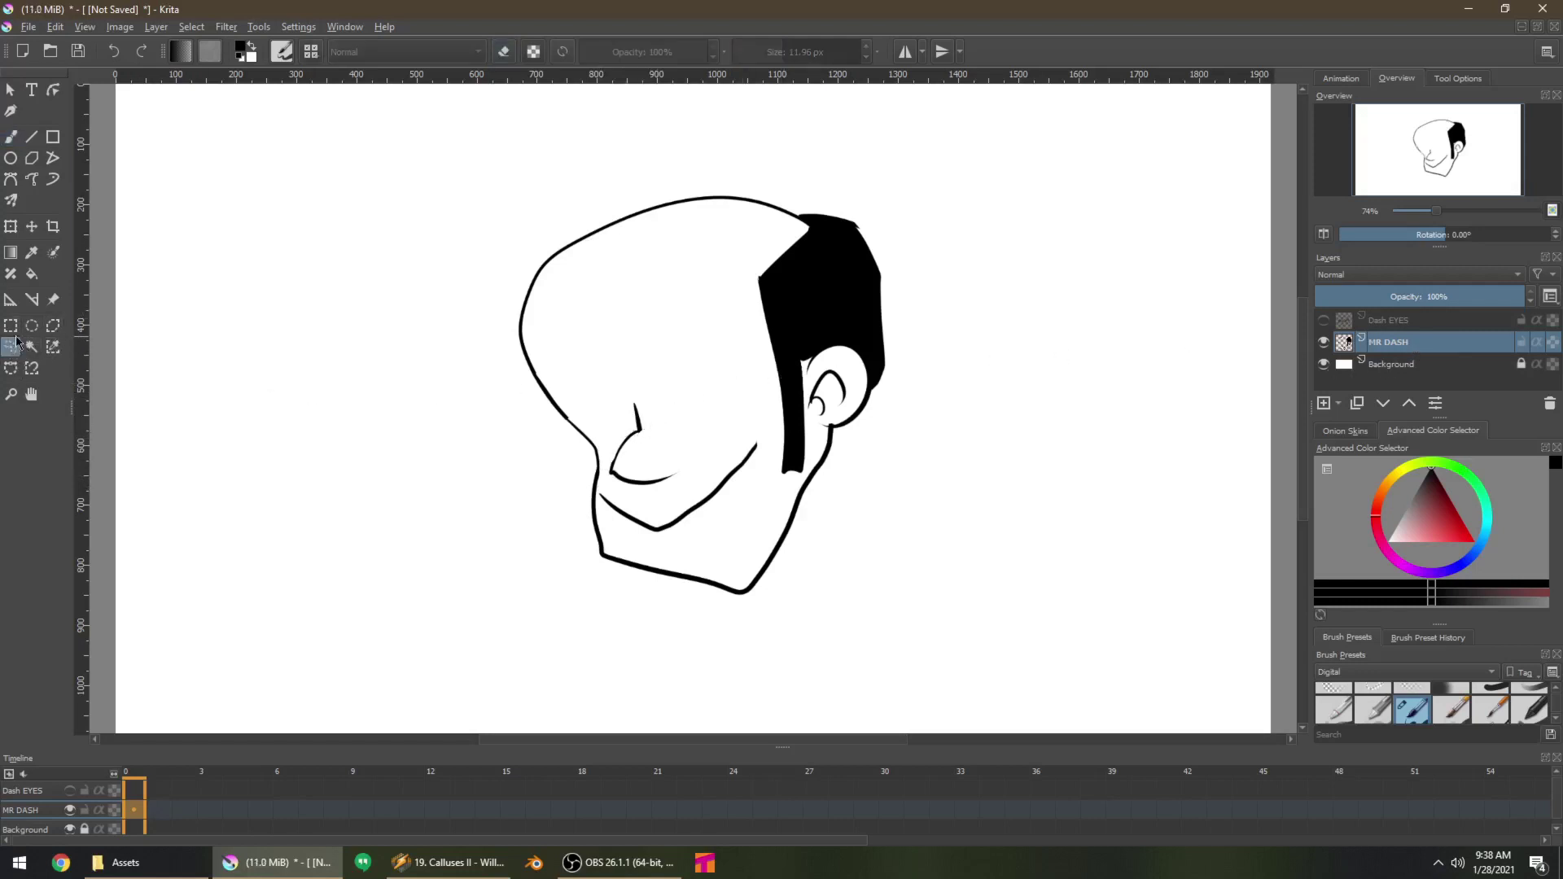
pyautogui.moveTo(603, 498)
pyautogui.mouseDown()
pyautogui.moveTo(683, 497)
pyautogui.moveTo(762, 419)
pyautogui.moveTo(676, 552)
pyautogui.moveTo(600, 492)
pyautogui.mouseUp()
pyautogui.hotkey('ctrl', 'alt', 'j')
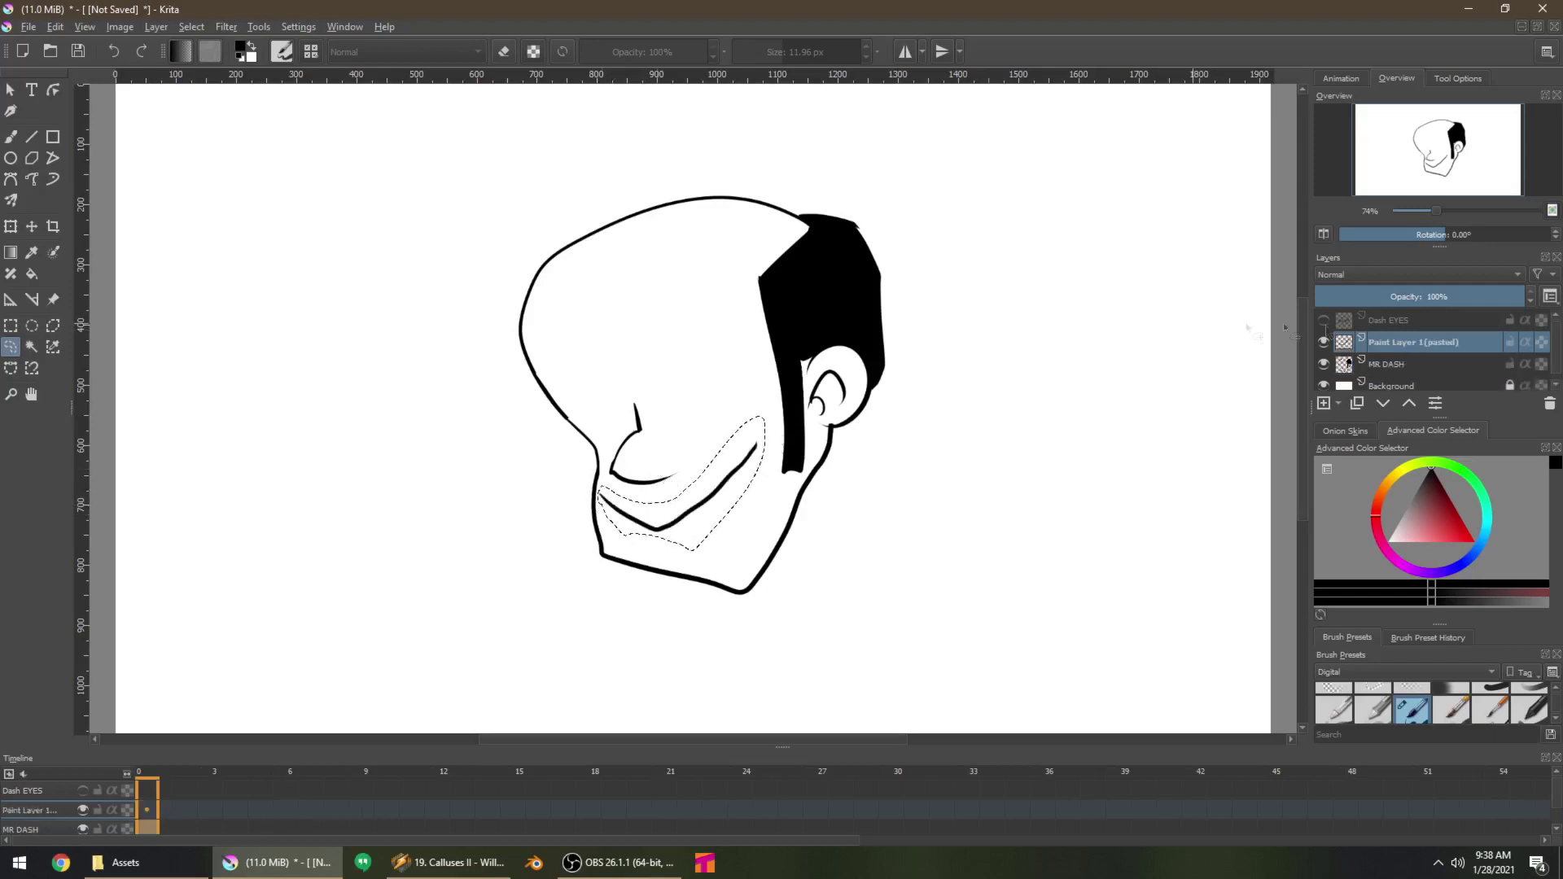
pyautogui.doubleClick(1433, 342)
pyautogui.write('Dash Mouth')
pyautogui.press('Return')
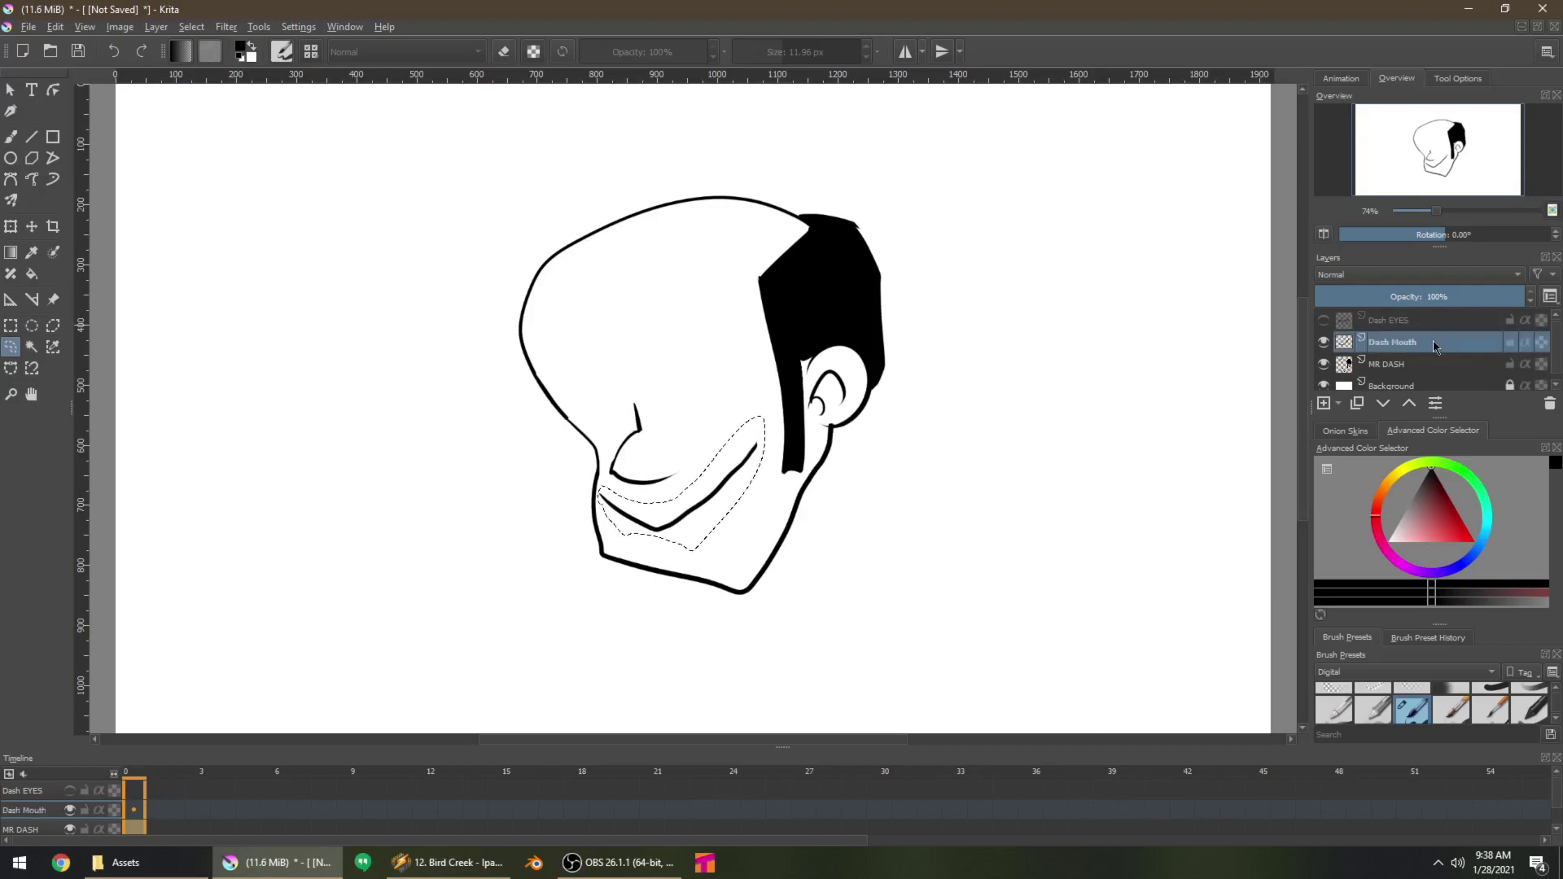
# Isolate the Dash EYES layer to erase stray line remnants beside the left-hand eye, leaving all the character's layers shown again
pyautogui.click(1324, 320)
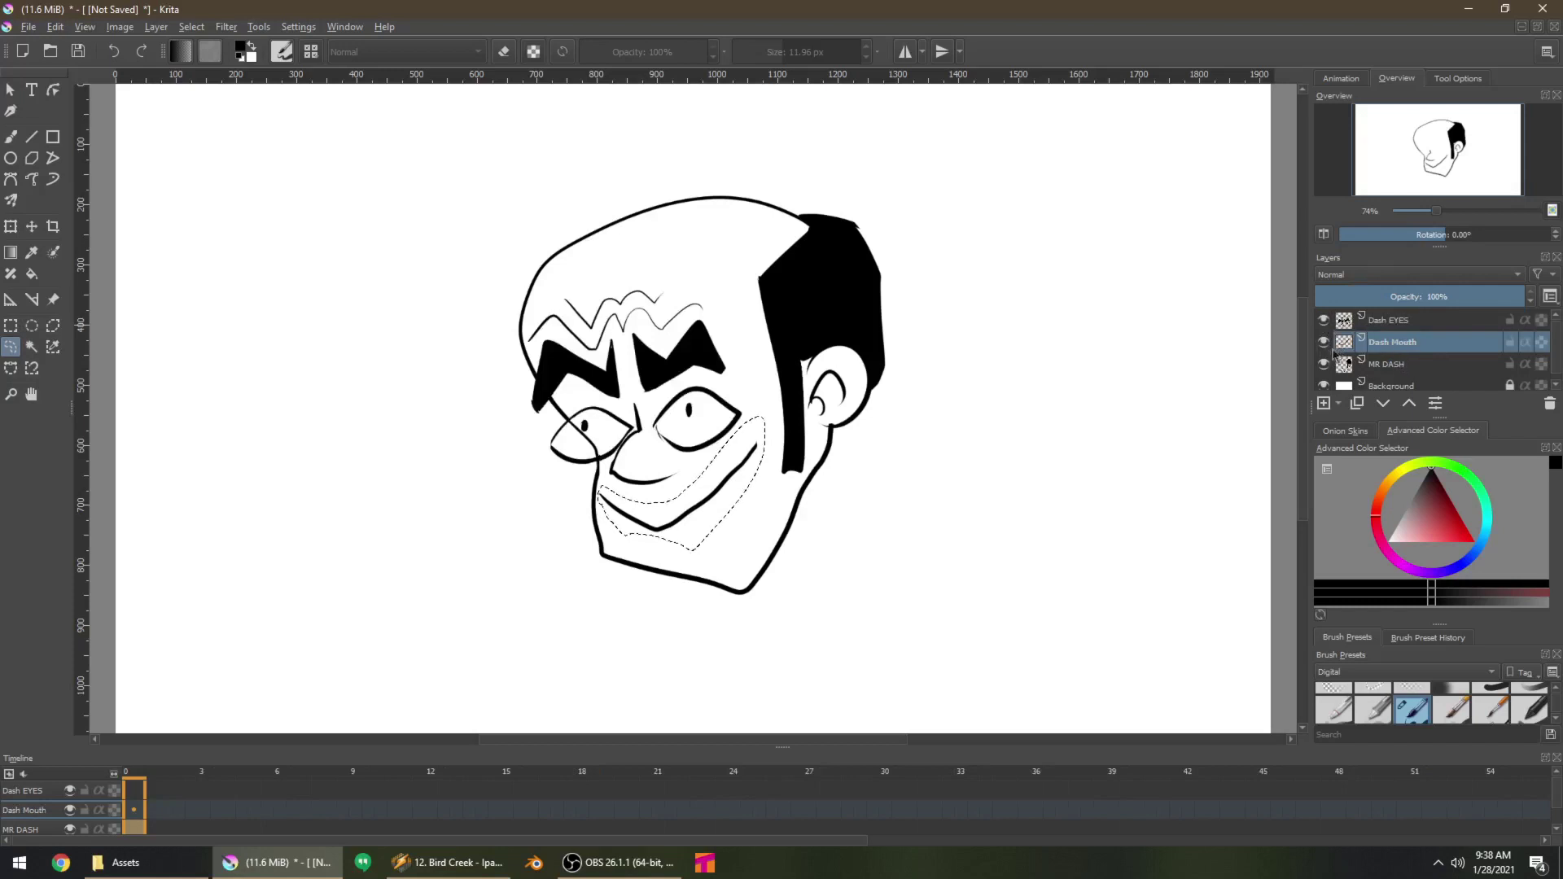
pyautogui.click(1324, 342)
pyautogui.click(1324, 364)
pyautogui.click(192, 26)
pyautogui.click(207, 60)
pyautogui.click(1400, 326)
pyautogui.press('b')
pyautogui.press('e')
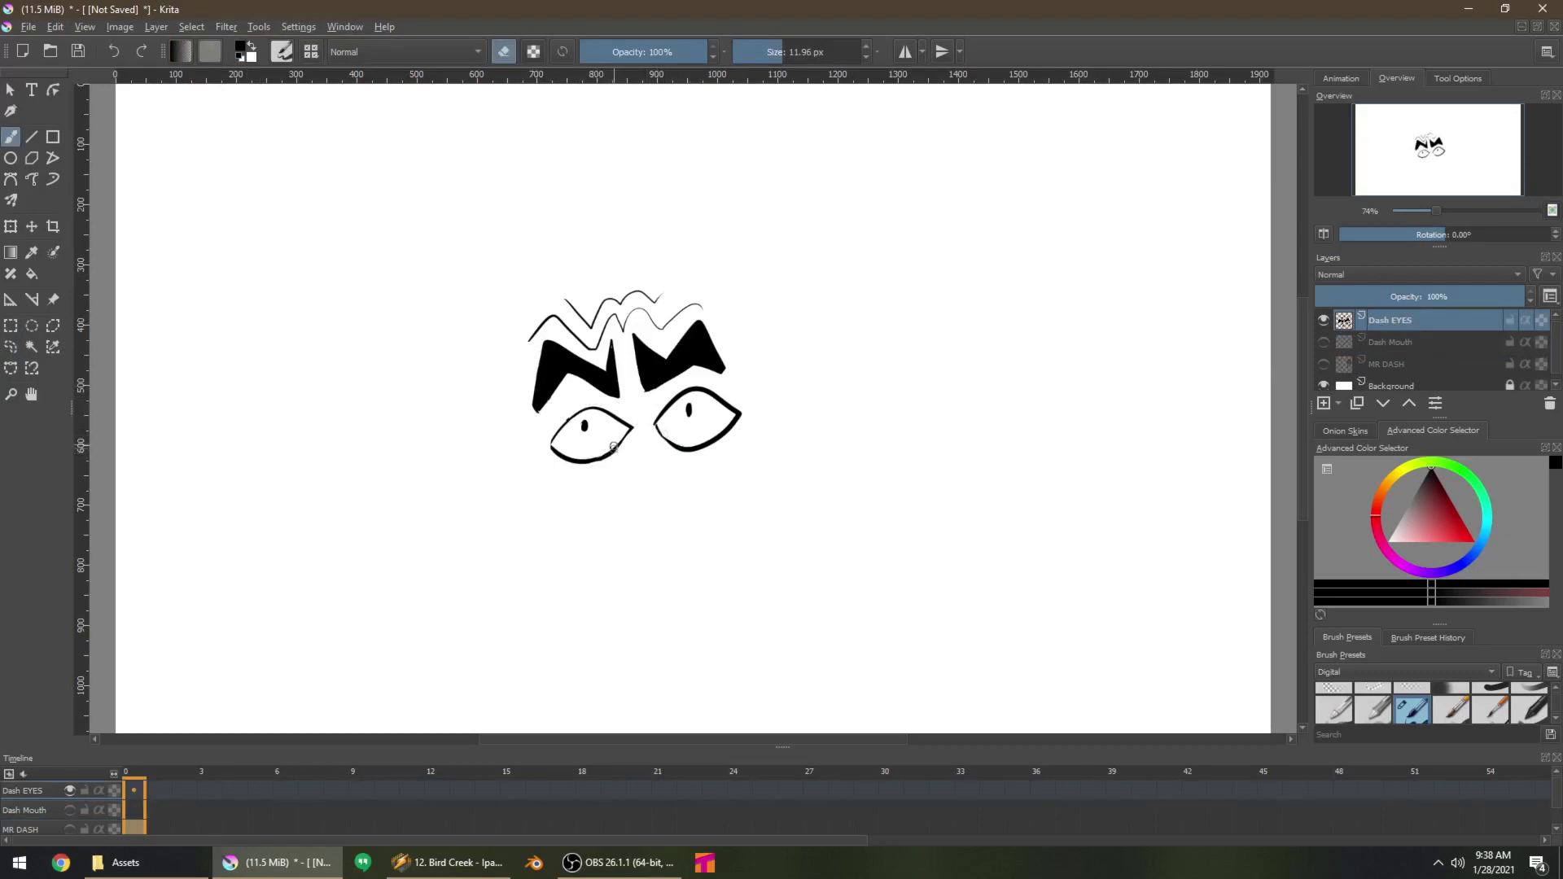
pyautogui.press('e')
pyautogui.click(1324, 342)
pyautogui.click(1323, 364)
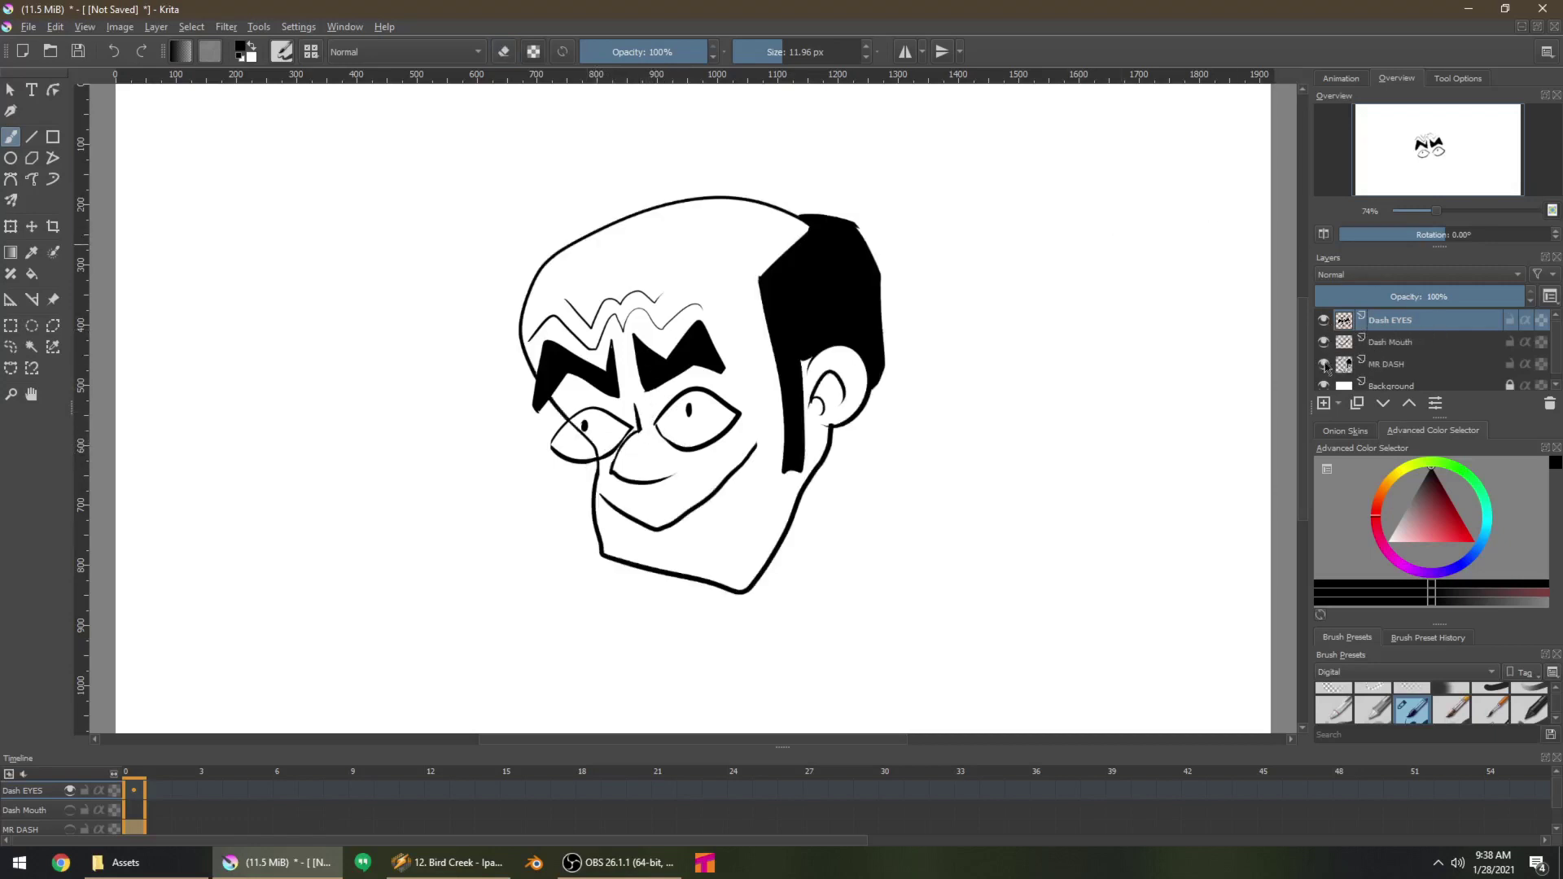
# Add a new paint layer above Dash EYES and name it Dash Hat
pyautogui.click(1324, 404)
pyautogui.doubleClick(1427, 317)
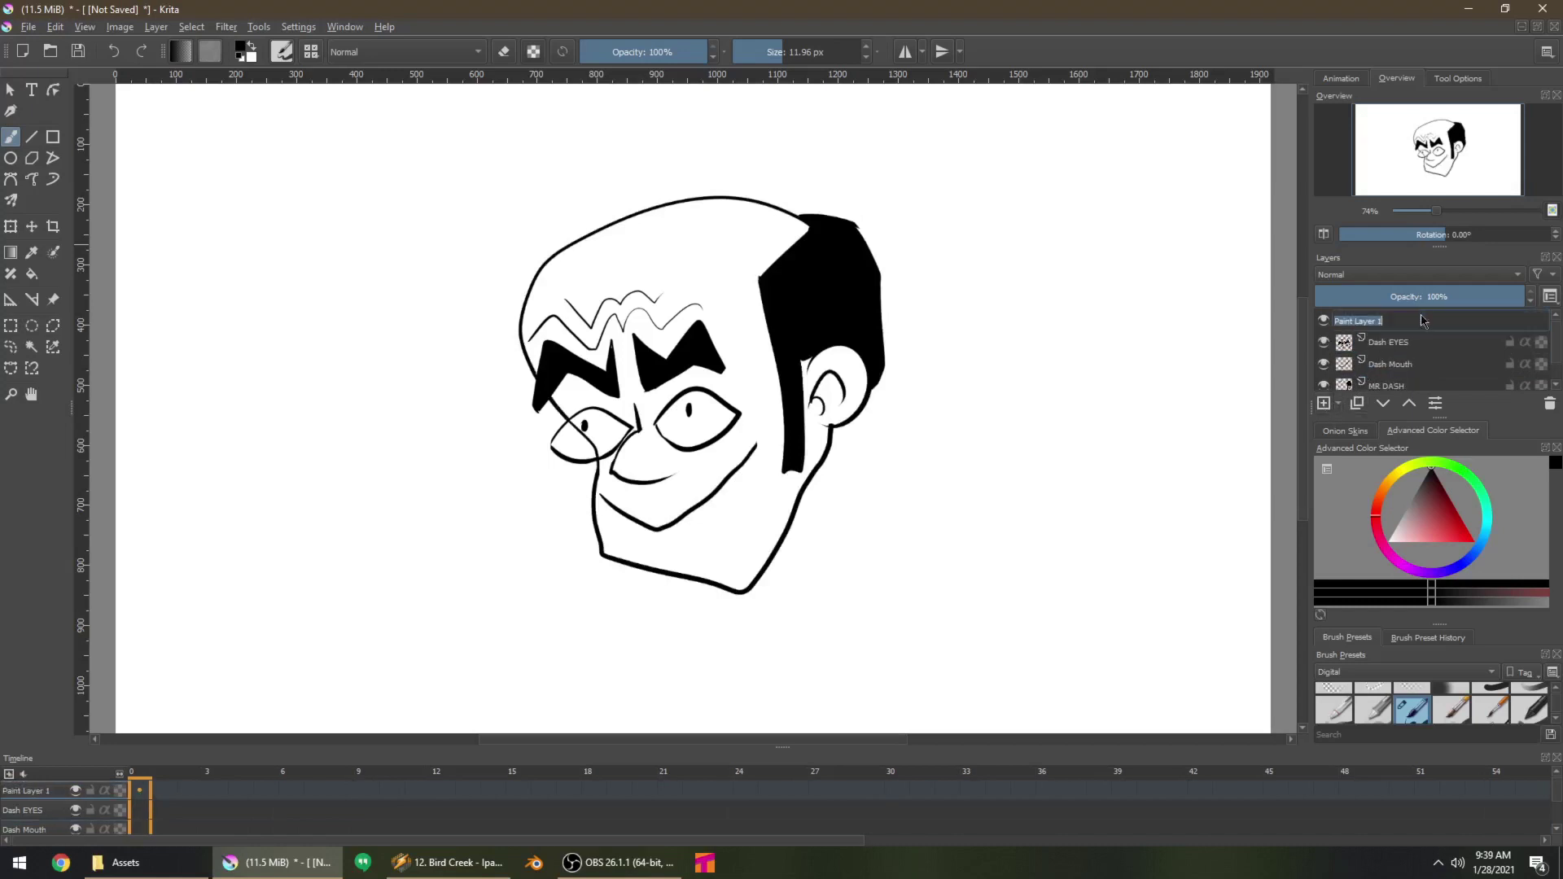
pyautogui.write('Dash Hat')
pyautogui.press('Return')
# Draw a domed hat over the head with a pointed front and a double brim line along its lower edge
pyautogui.moveTo(856, 210)
pyautogui.mouseDown()
pyautogui.moveTo(689, 136)
pyautogui.moveTo(503, 236)
pyautogui.moveTo(461, 305)
pyautogui.moveTo(627, 305)
pyautogui.moveTo(869, 244)
pyautogui.mouseUp()
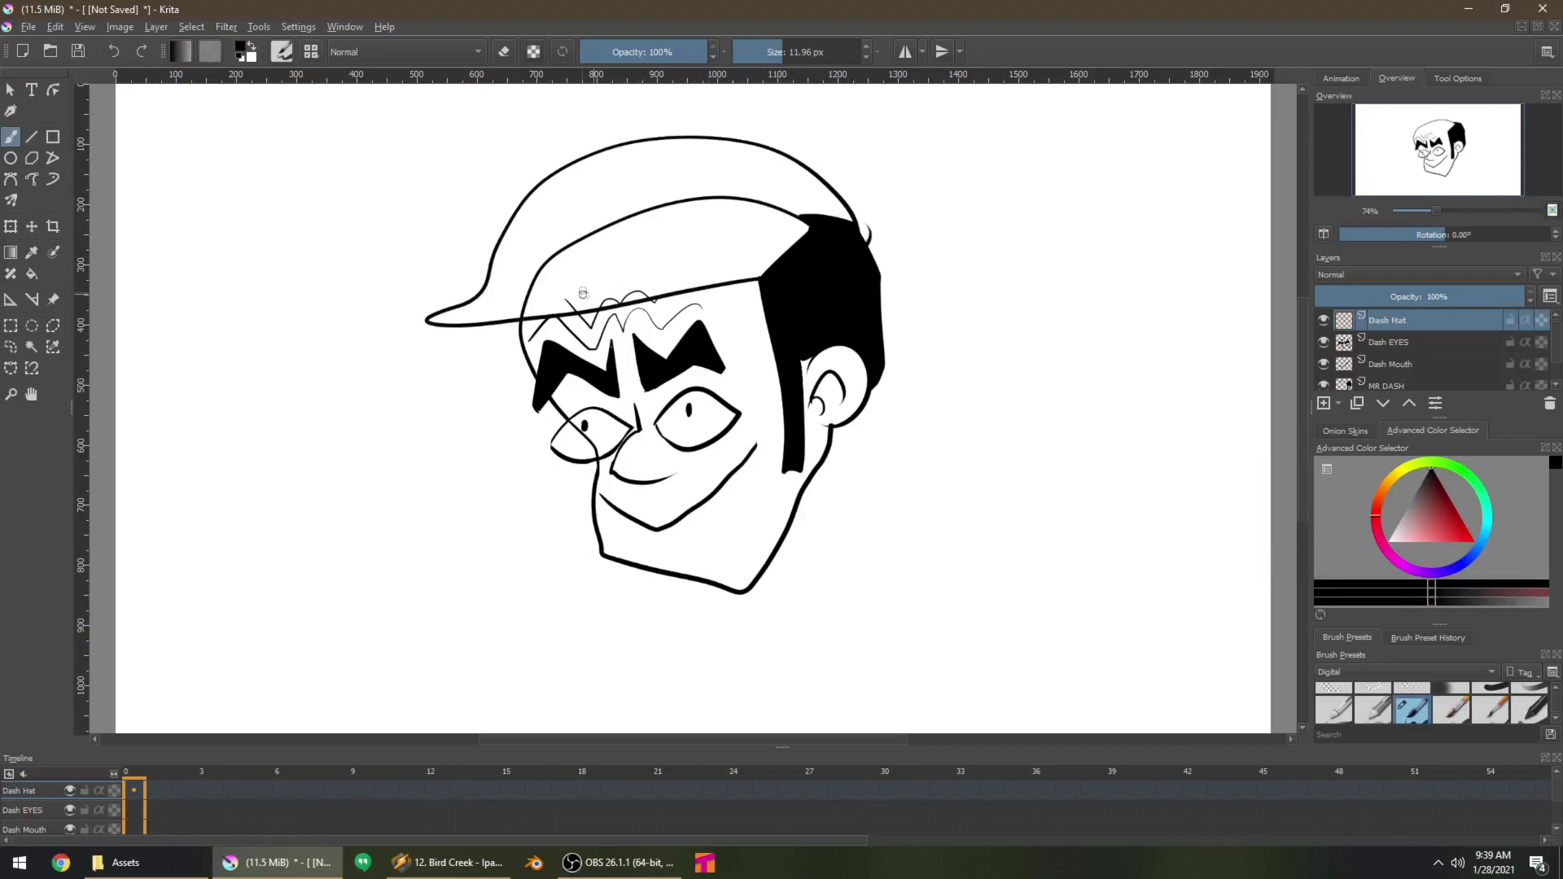
pyautogui.moveTo(428, 321); pyautogui.dragTo(521, 337)
pyautogui.hotkey('ctrl', 'z')
pyautogui.moveTo(428, 319)
pyautogui.mouseDown()
pyautogui.moveTo(494, 334)
pyautogui.moveTo(746, 299)
pyautogui.mouseUp()
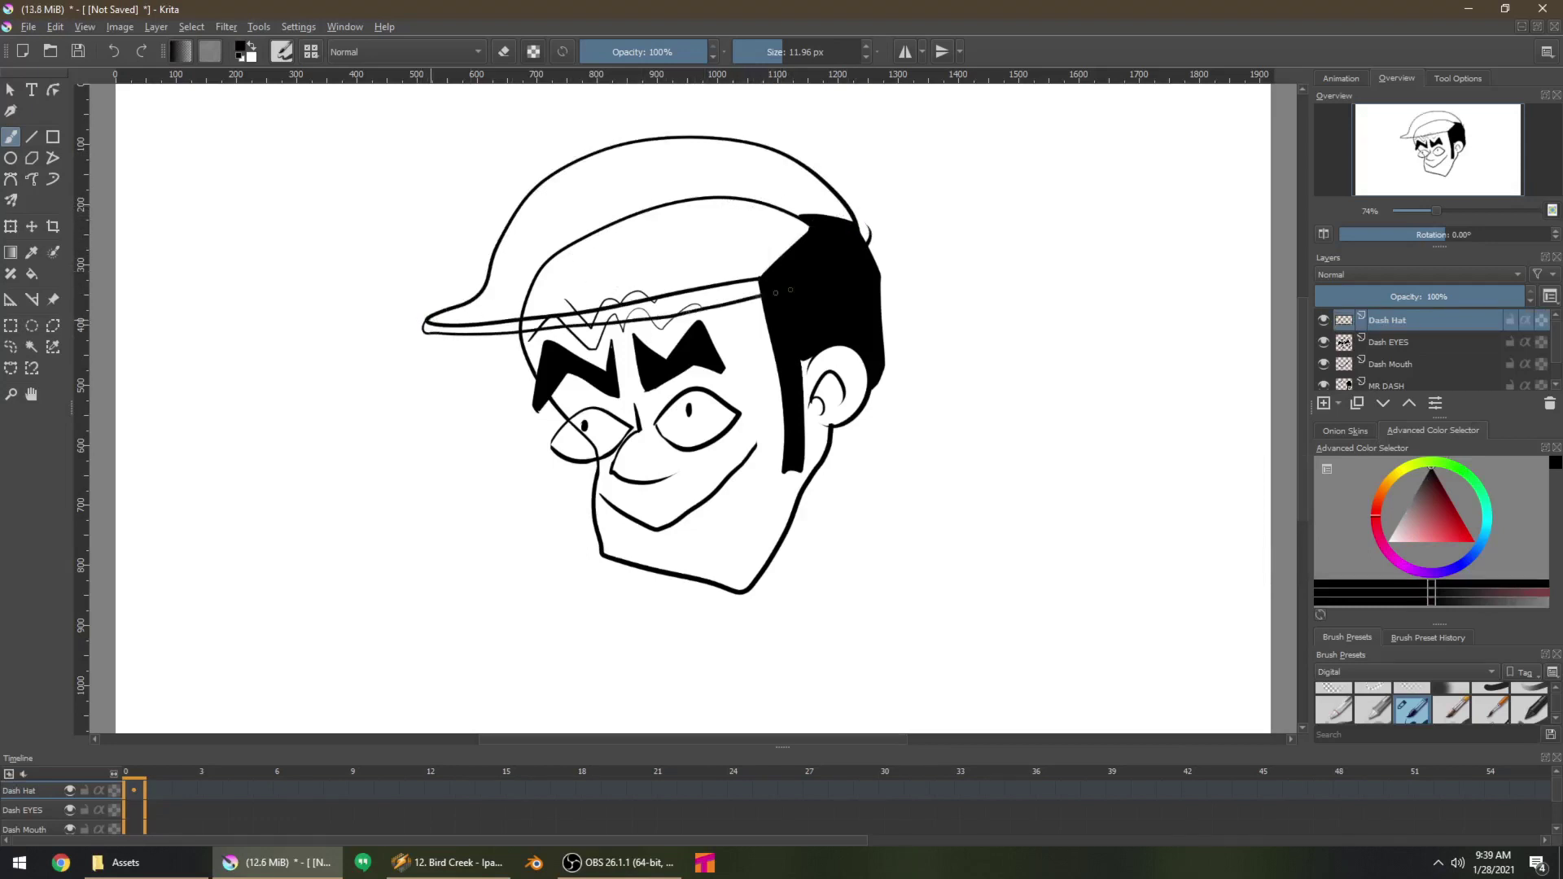
# Extend the brim across the hair and join it to the crown with a rounded end at the back of the hat
pyautogui.press('e')
pyautogui.press('e')
pyautogui.moveTo(846, 201); pyautogui.dragTo(871, 245)
pyautogui.hotkey('ctrl', 'z')
pyautogui.press('e')
pyautogui.press('e')
pyautogui.moveTo(839, 196); pyautogui.dragTo(873, 243)
# Hide MR DASH, then erase the front of the hat's crown and redraw it as a smooth slope down to the brim tip
pyautogui.click(1327, 386)
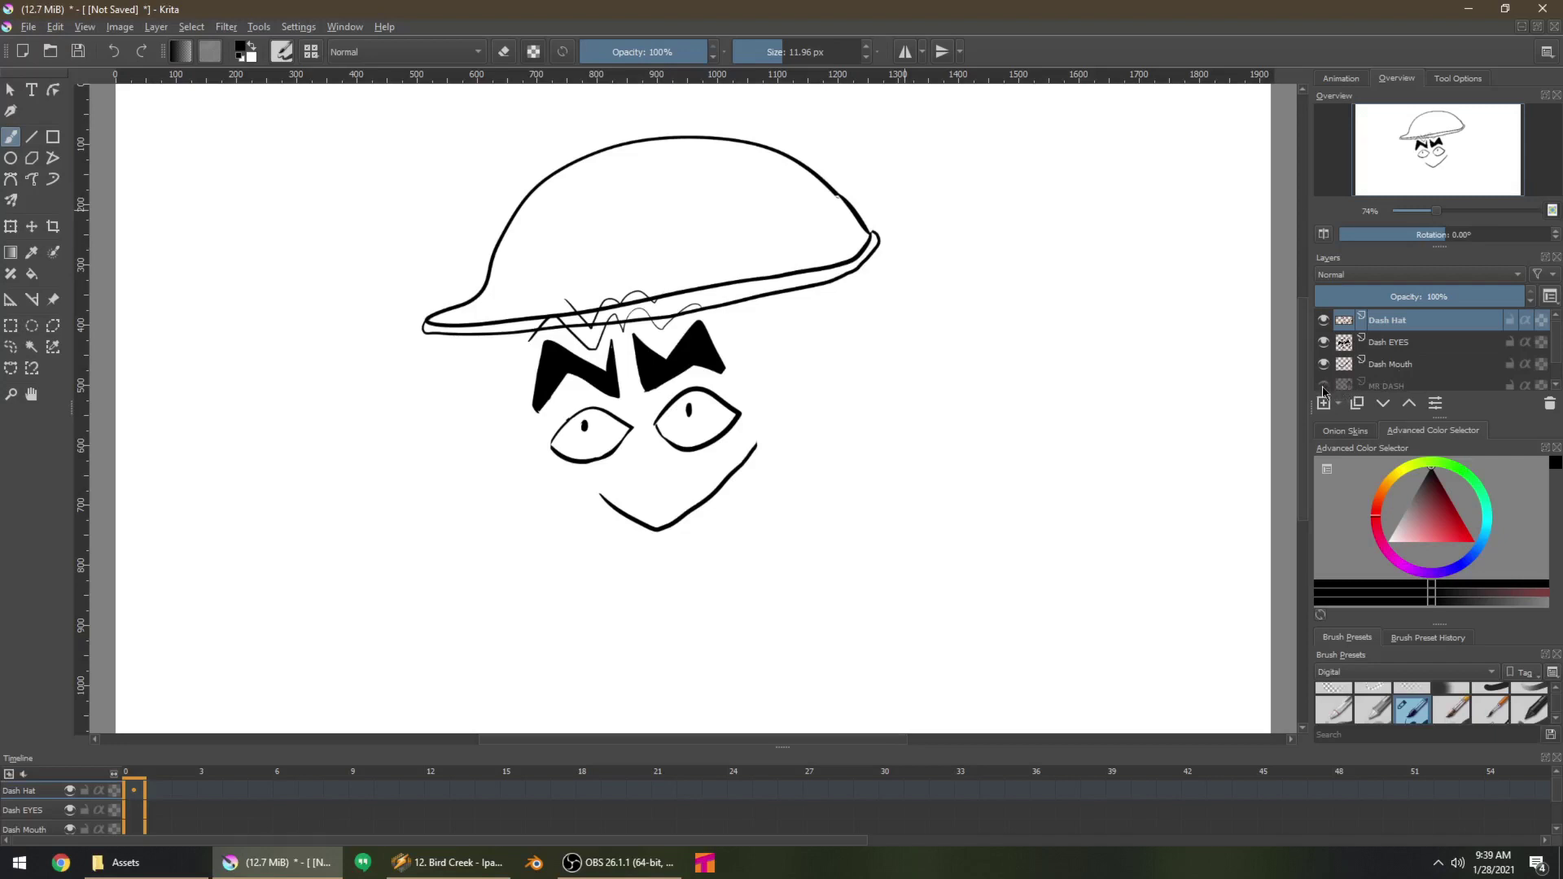
pyautogui.press('e')
pyautogui.moveTo(539, 254)
pyautogui.mouseDown()
pyautogui.moveTo(432, 316)
pyautogui.moveTo(618, 132)
pyautogui.moveTo(486, 258)
pyautogui.moveTo(497, 269)
pyautogui.moveTo(524, 221)
pyautogui.moveTo(488, 265)
pyautogui.moveTo(501, 298)
pyautogui.mouseUp()
pyautogui.press('e')
pyautogui.press('e')
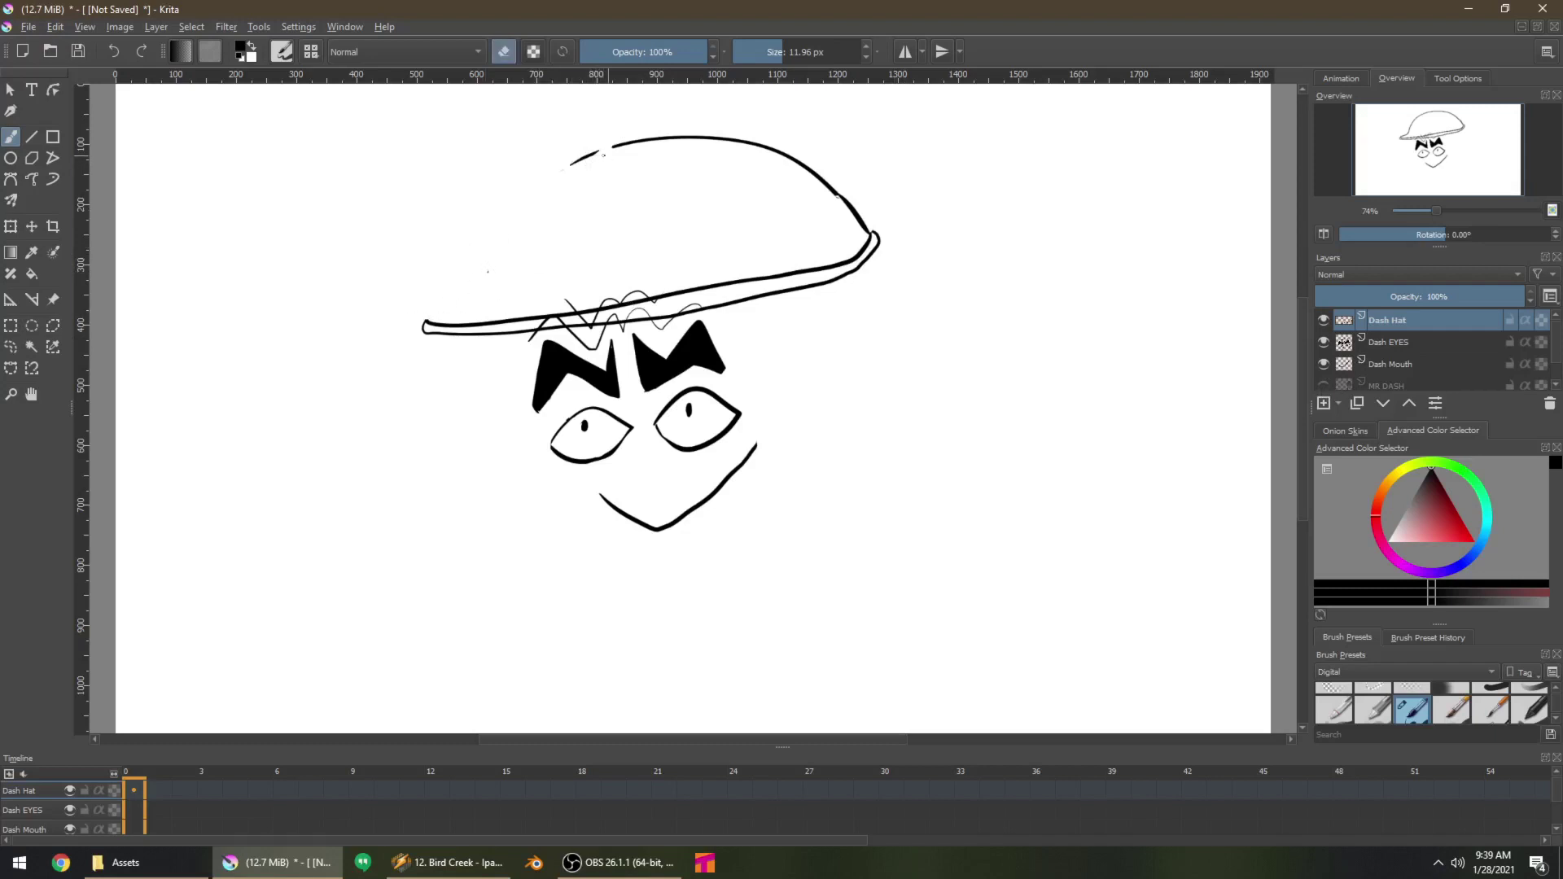
pyautogui.press('e')
pyautogui.moveTo(612, 145)
pyautogui.mouseDown()
pyautogui.moveTo(431, 298)
pyautogui.moveTo(456, 324)
pyautogui.mouseUp()
pyautogui.press('e')
pyautogui.press('e')
# Draw a small oval button with short radiating crease lines on the upper front of the hat
pyautogui.moveTo(592, 210)
pyautogui.mouseDown()
pyautogui.moveTo(558, 237)
pyautogui.moveTo(576, 243)
pyautogui.mouseUp()
pyautogui.moveTo(595, 225); pyautogui.dragTo(627, 197)
pyautogui.moveTo(617, 206); pyautogui.dragTo(626, 204)
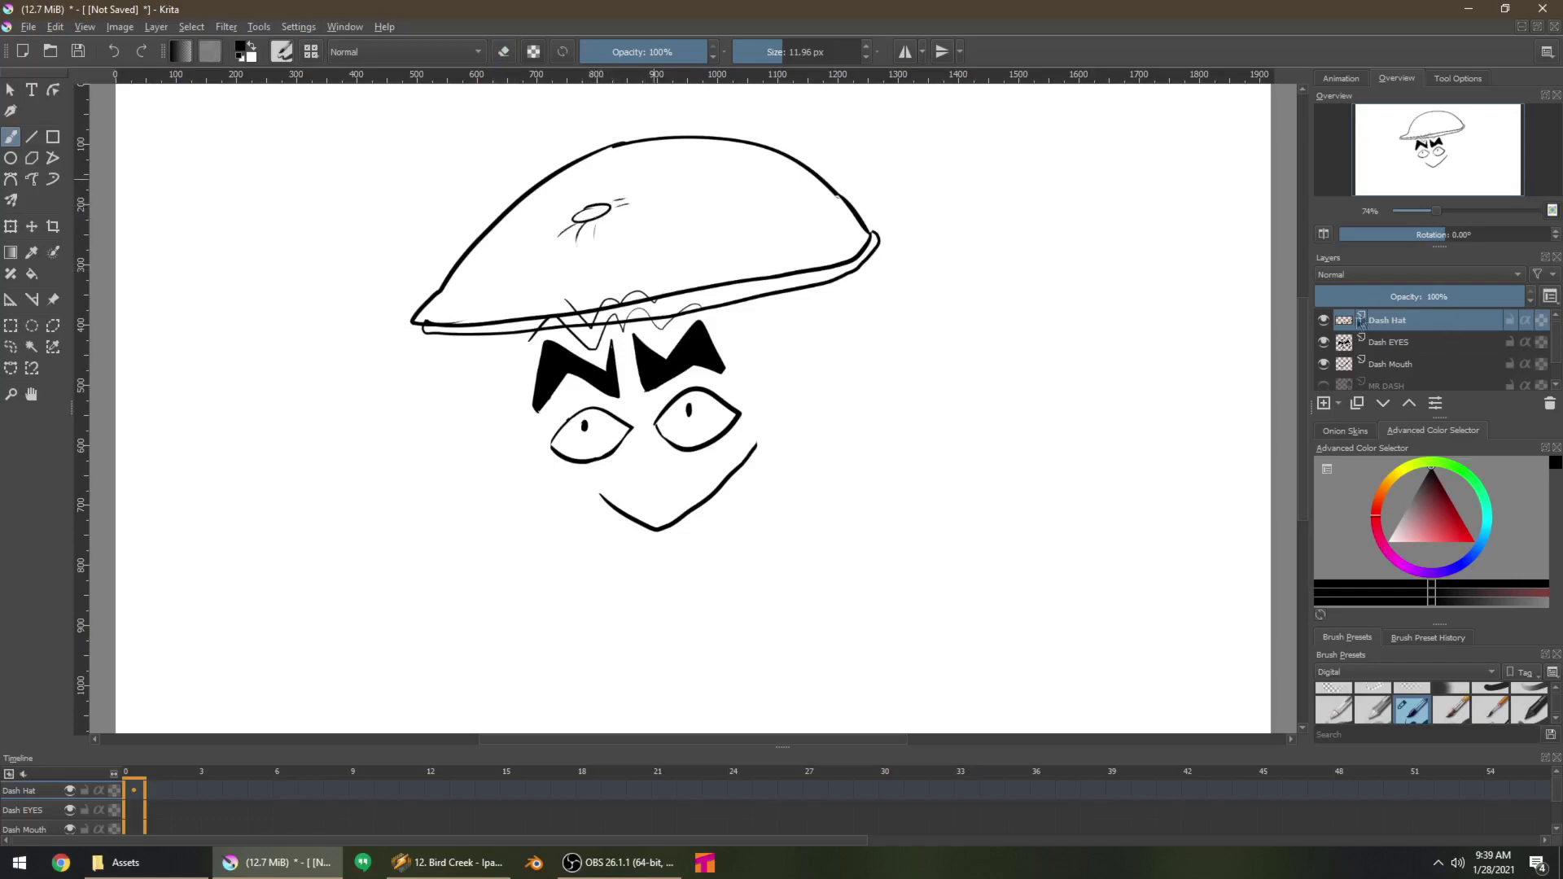
# Erase the brim band and its rounded back end, and redraw a thinner brim tapering into a simple curved back edge
pyautogui.press('e')
pyautogui.moveTo(435, 327); pyautogui.dragTo(464, 329)
pyautogui.moveTo(575, 304)
pyautogui.mouseDown()
pyautogui.moveTo(738, 291)
pyautogui.moveTo(877, 236)
pyautogui.moveTo(773, 304)
pyautogui.mouseUp()
pyautogui.press('e')
pyautogui.moveTo(868, 227)
pyautogui.mouseDown()
pyautogui.moveTo(793, 291)
pyautogui.moveTo(614, 316)
pyautogui.mouseUp()
pyautogui.press('e')
pyautogui.moveTo(762, 291); pyautogui.dragTo(672, 310)
pyautogui.press('e')
pyautogui.press('e')
pyautogui.press('e')
pyautogui.moveTo(566, 318)
pyautogui.mouseDown()
pyautogui.moveTo(788, 292)
pyautogui.moveTo(630, 314)
pyautogui.moveTo(776, 295)
pyautogui.moveTo(684, 314)
pyautogui.moveTo(742, 305)
pyautogui.moveTo(800, 282)
pyautogui.moveTo(720, 296)
pyautogui.moveTo(806, 287)
pyautogui.moveTo(842, 262)
pyautogui.mouseUp()
pyautogui.press('e')
pyautogui.press('e')
pyautogui.press('e')
pyautogui.press('e')
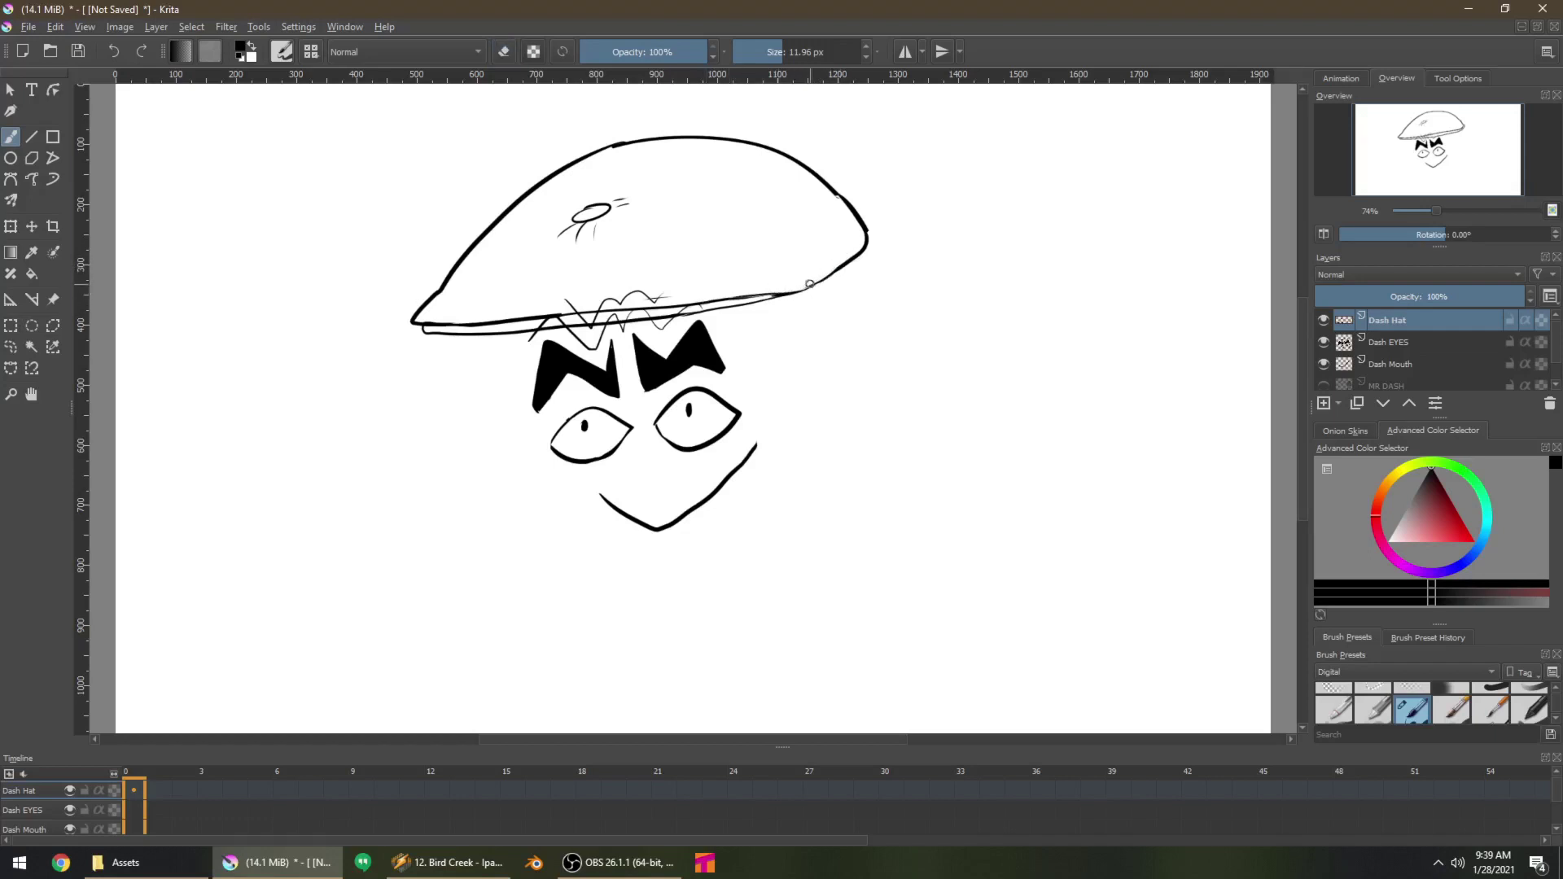
# Redraw the brim's front tip as a small rounded end and tidy the brim lines
pyautogui.press('e')
pyautogui.press('e')
pyautogui.press('e')
pyautogui.press('e')
pyautogui.press('e')
pyautogui.press('e')
pyautogui.moveTo(414, 319)
pyautogui.mouseDown()
pyautogui.moveTo(401, 325)
pyautogui.moveTo(428, 332)
pyautogui.mouseUp()
pyautogui.press('e')
pyautogui.press('e')
pyautogui.press('e')
pyautogui.press('e')
# Hide the Dash EYES and Dash Mouth layers, leave Dash Hat visible, and make Dash EYES the active layer
pyautogui.click(1324, 322)
pyautogui.click(1323, 342)
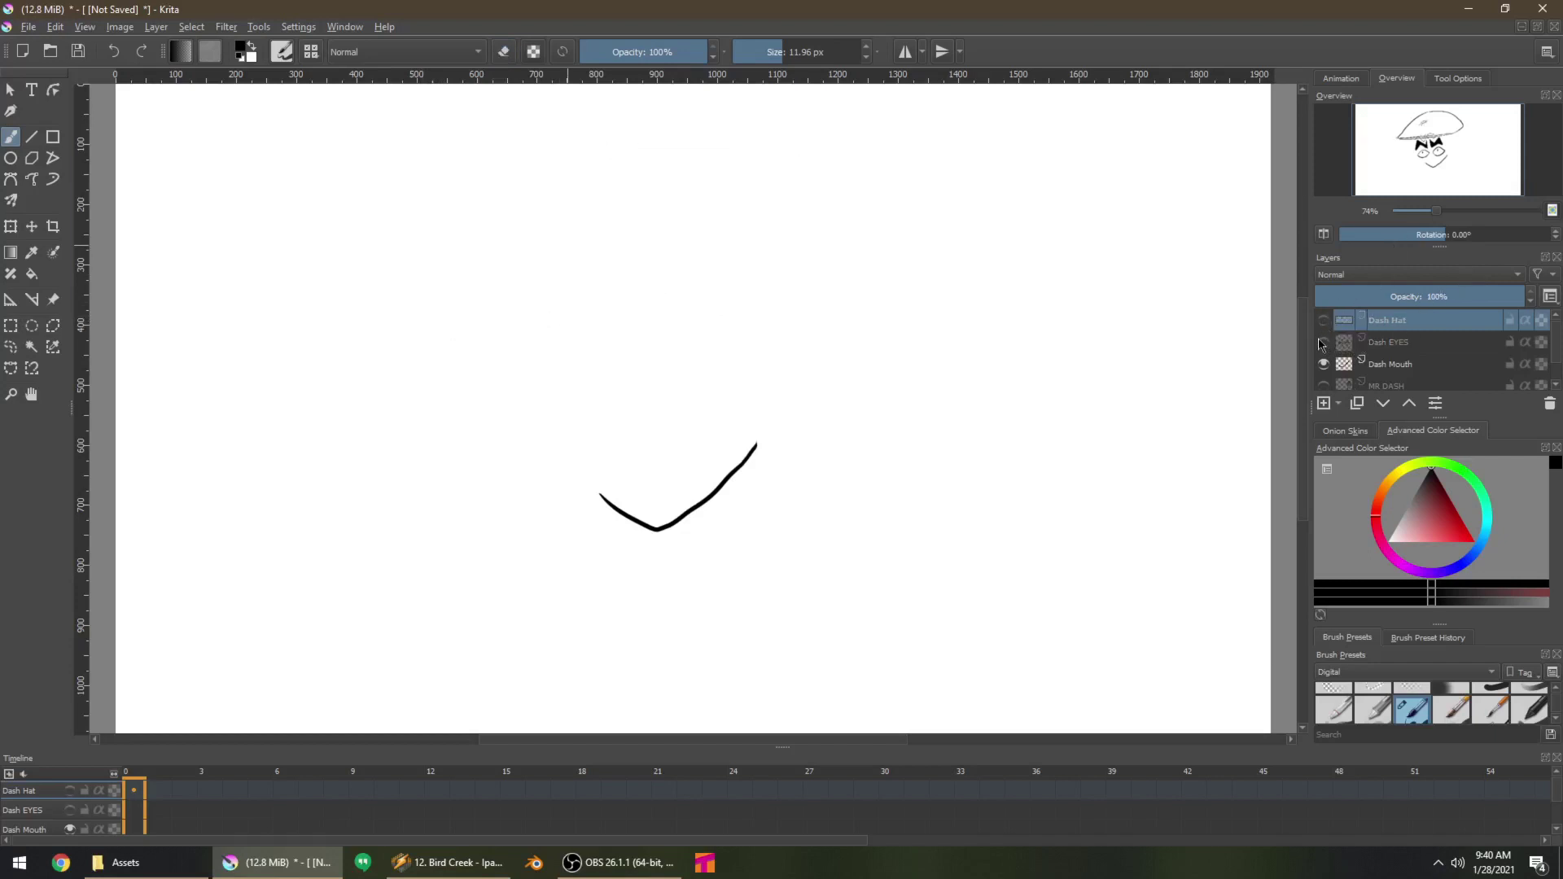
pyautogui.click(1322, 364)
pyautogui.click(1390, 342)
pyautogui.click(1325, 322)
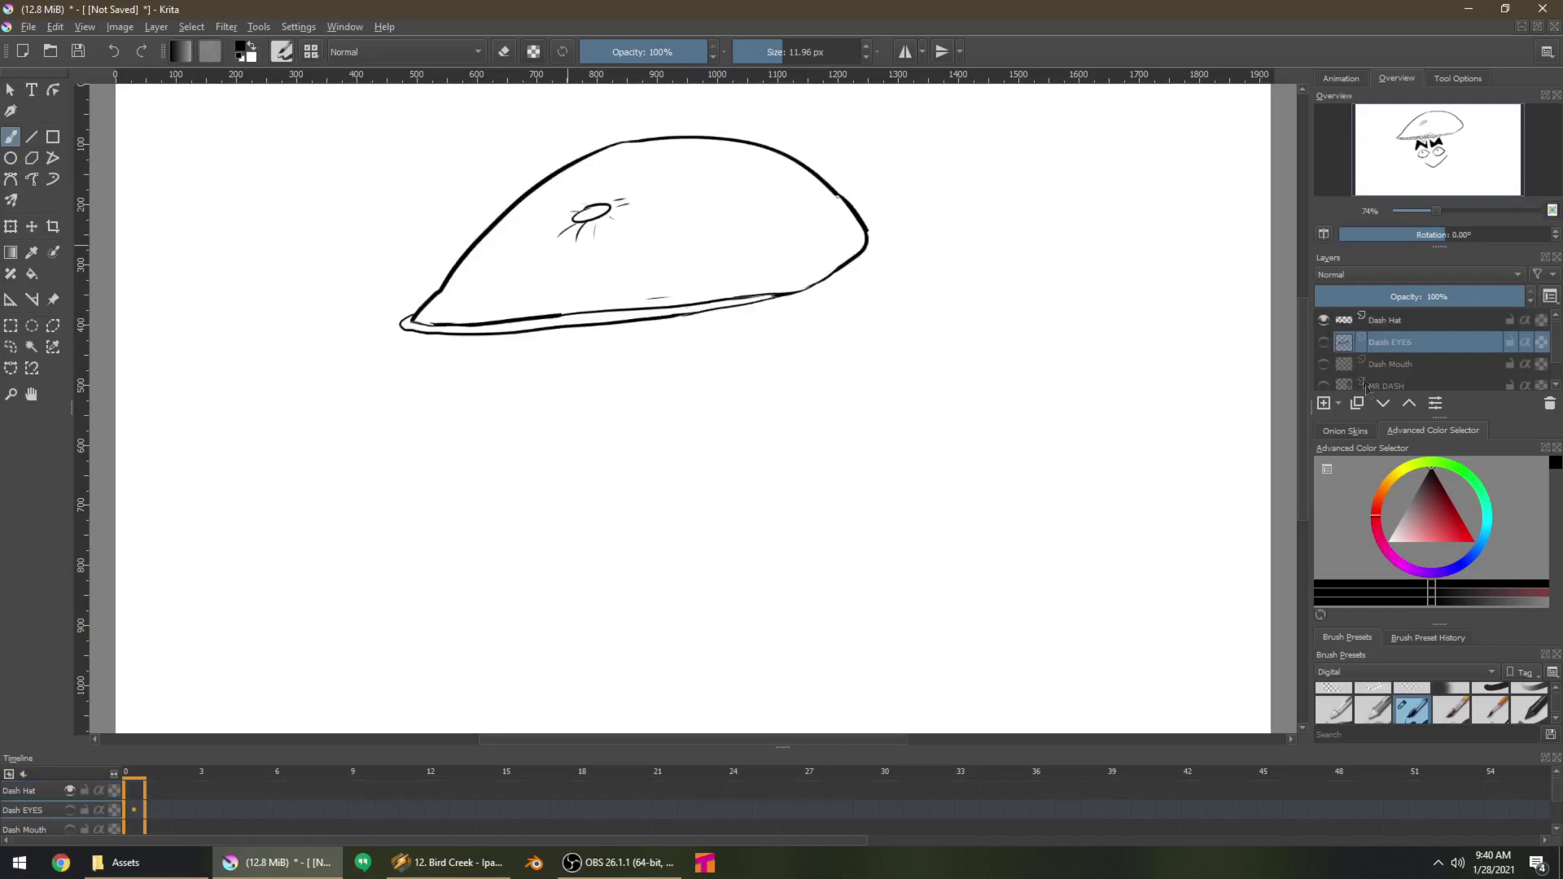
# Add a paint layer beneath Dash Hat and fill the hat's crown with a tan brown
pyautogui.click(1323, 404)
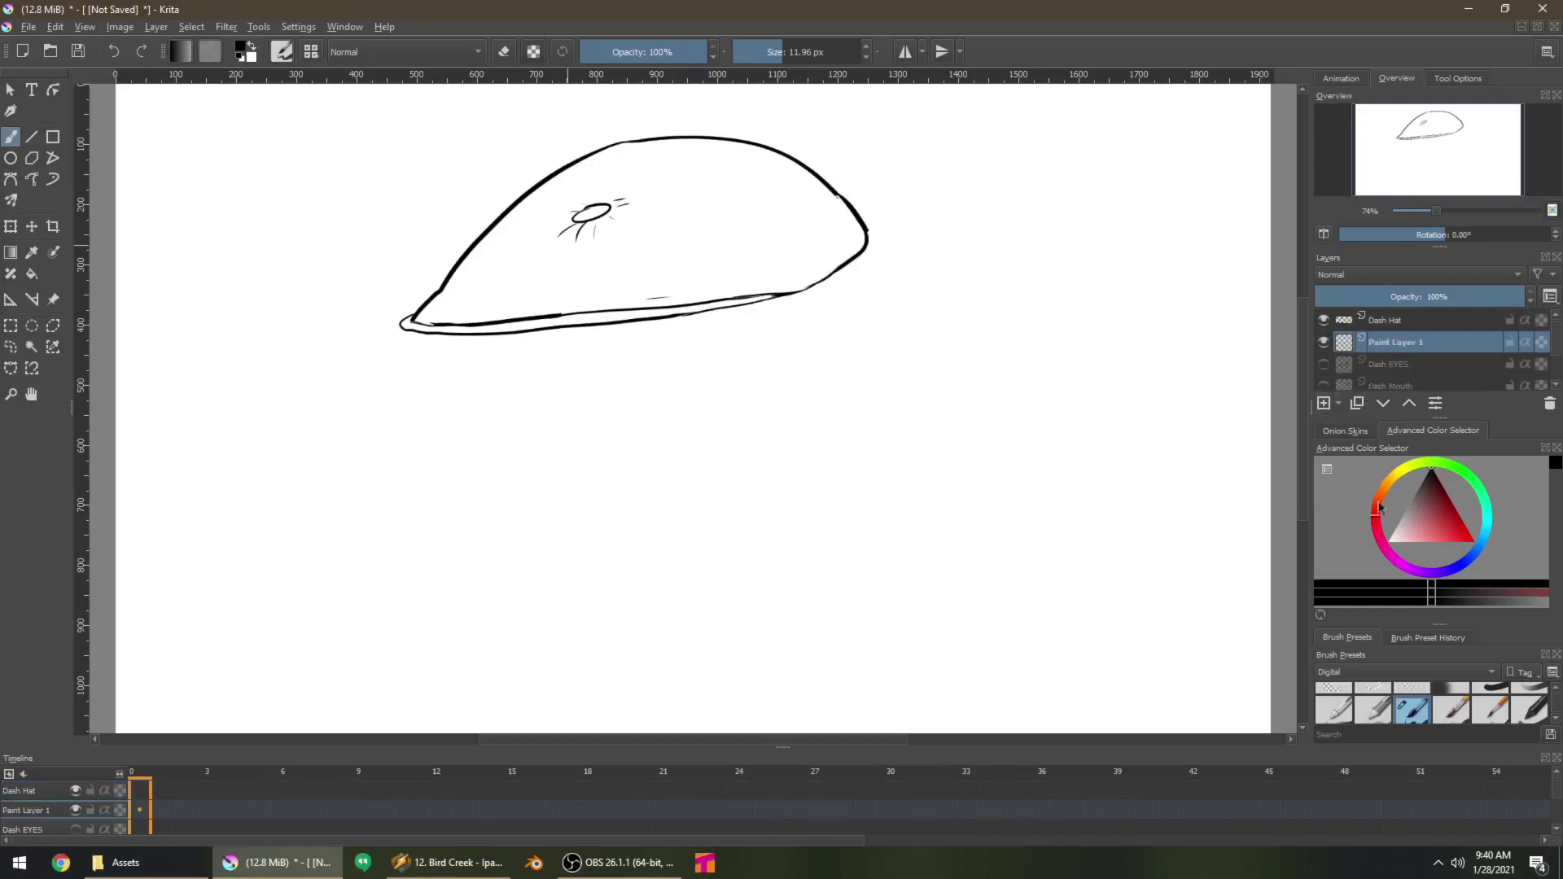
pyautogui.click(1379, 502)
pyautogui.click(1384, 486)
pyautogui.click(1426, 510)
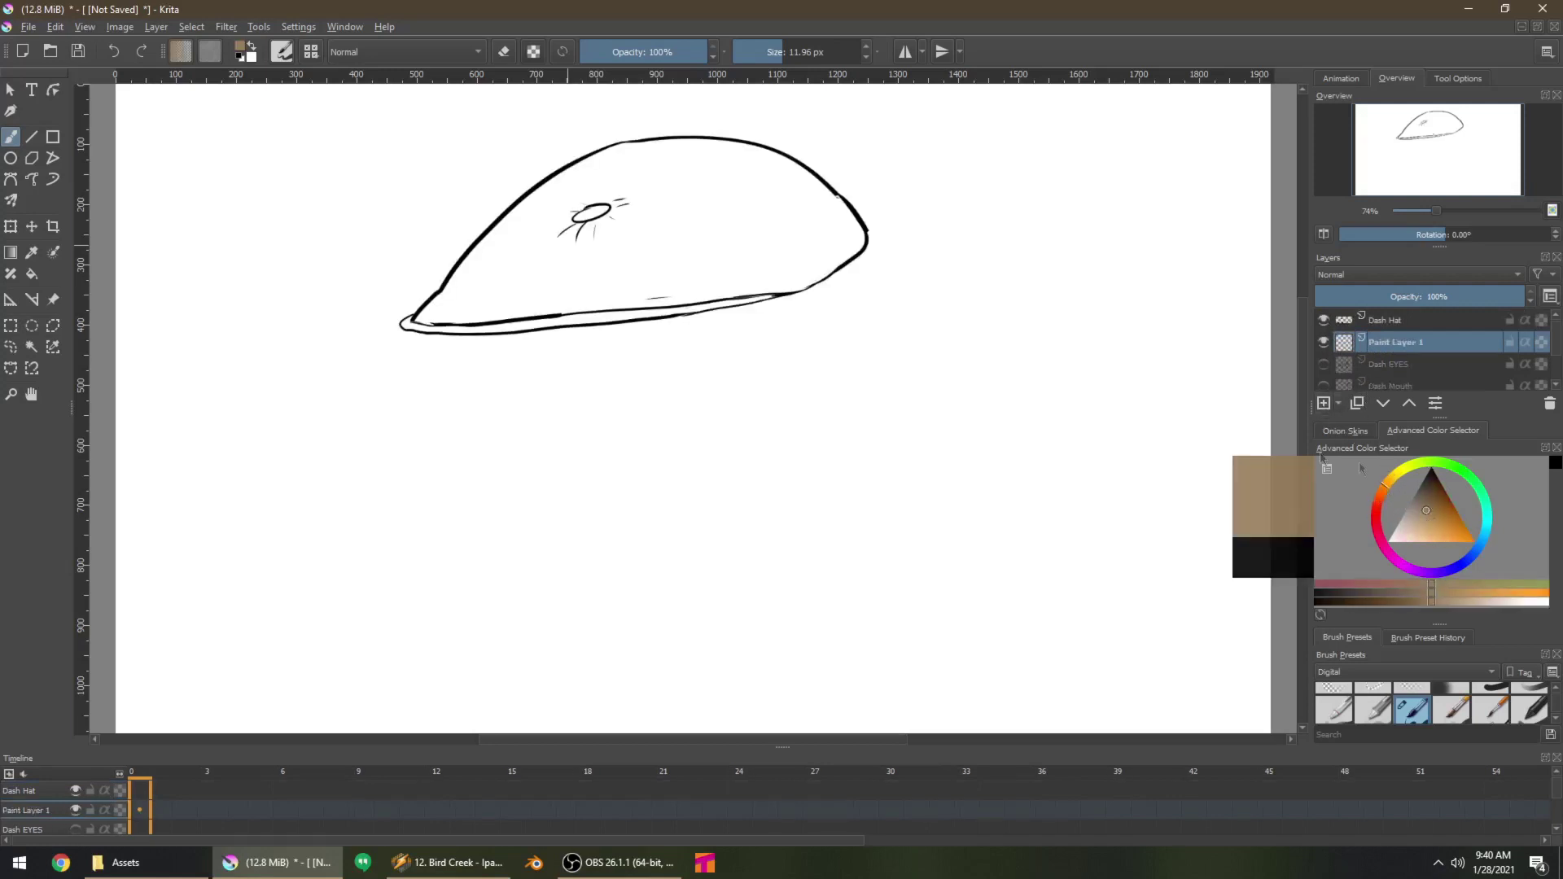
pyautogui.click(1428, 521)
pyautogui.press('f')
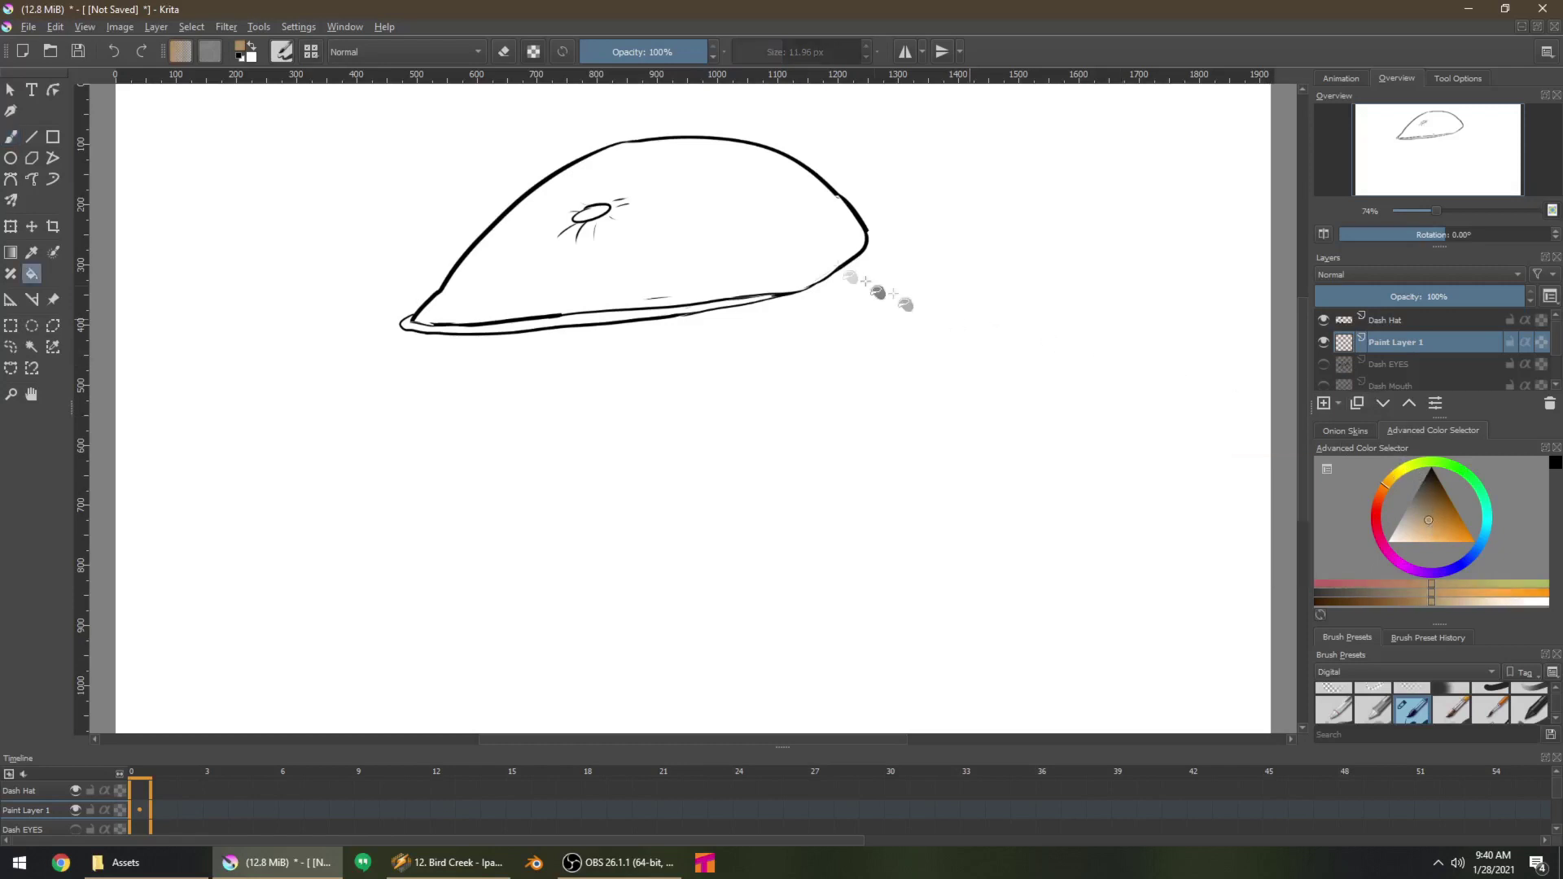
pyautogui.click(815, 201)
# Try a light orange fill on the hat's crown and brim, and a muted tan on the crown
pyautogui.click(1442, 534)
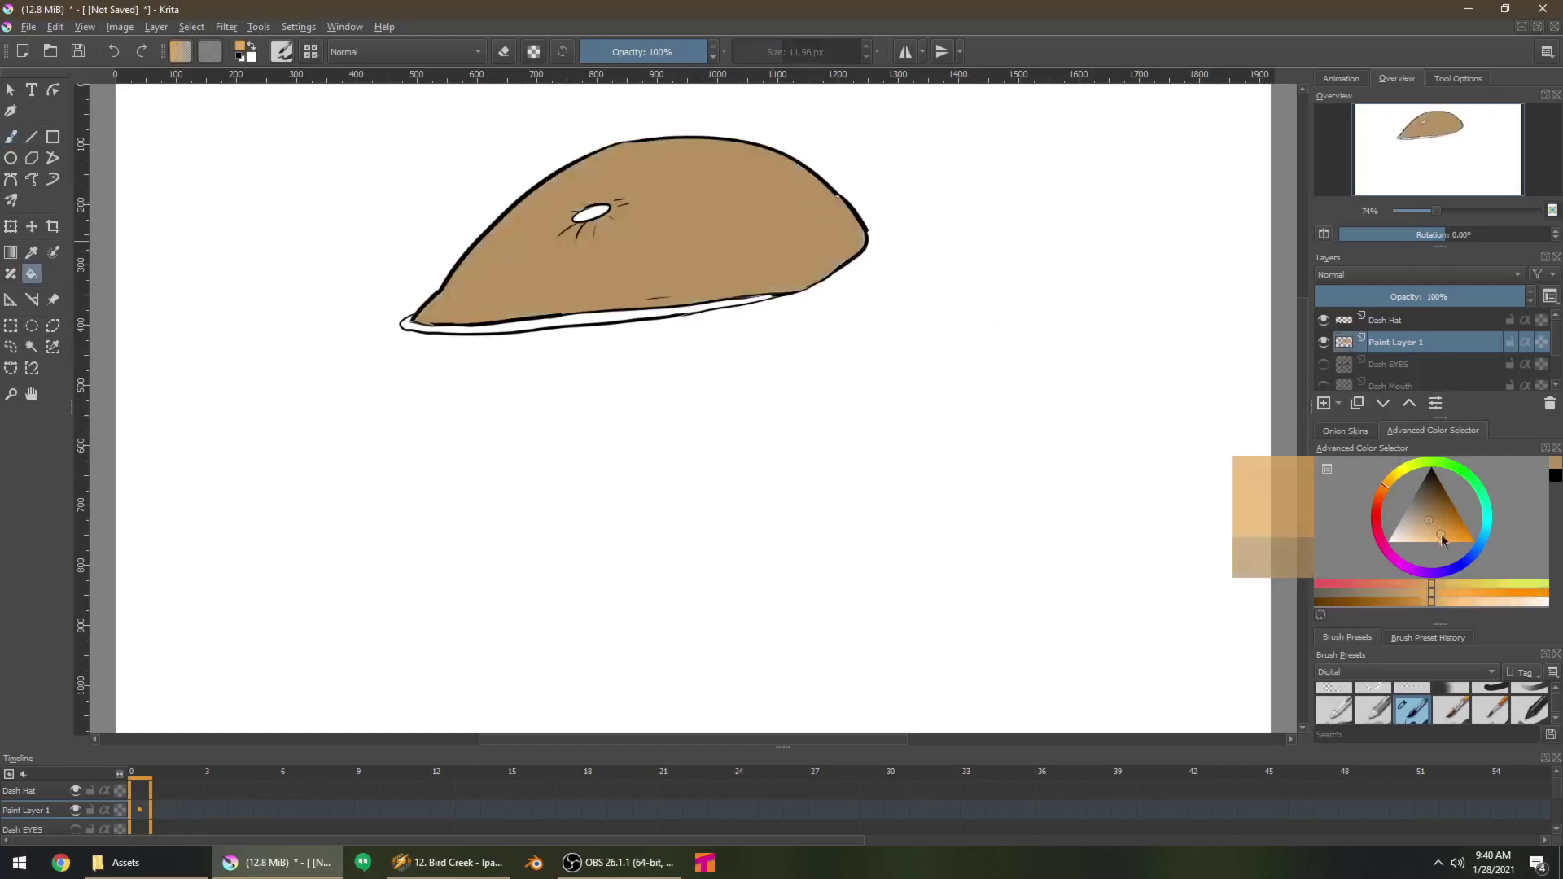
pyautogui.click(630, 306)
pyautogui.click(606, 316)
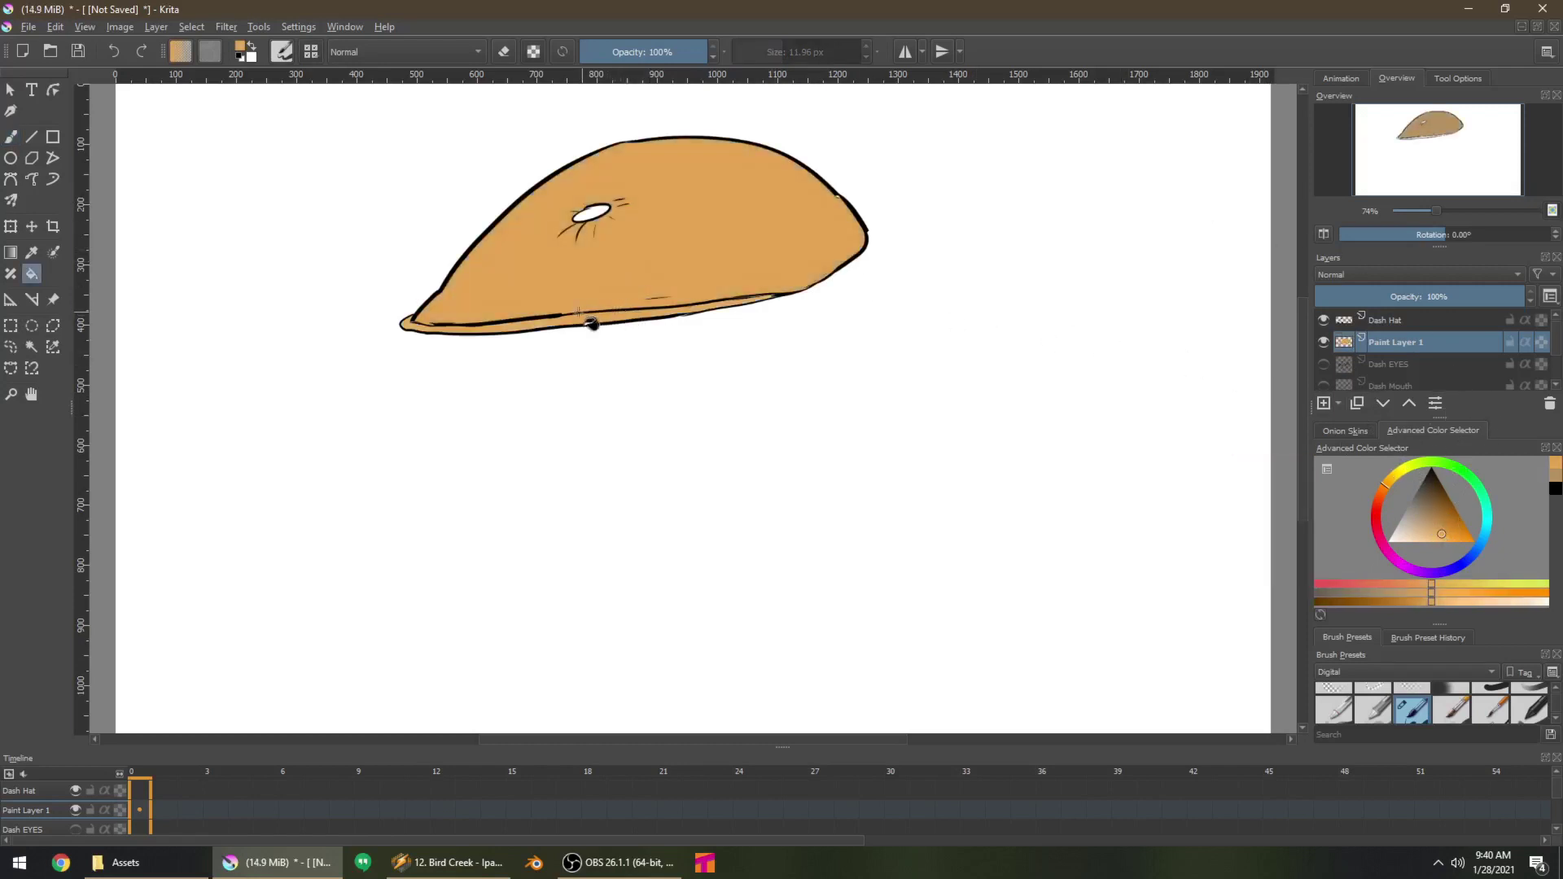
pyautogui.click(1425, 523)
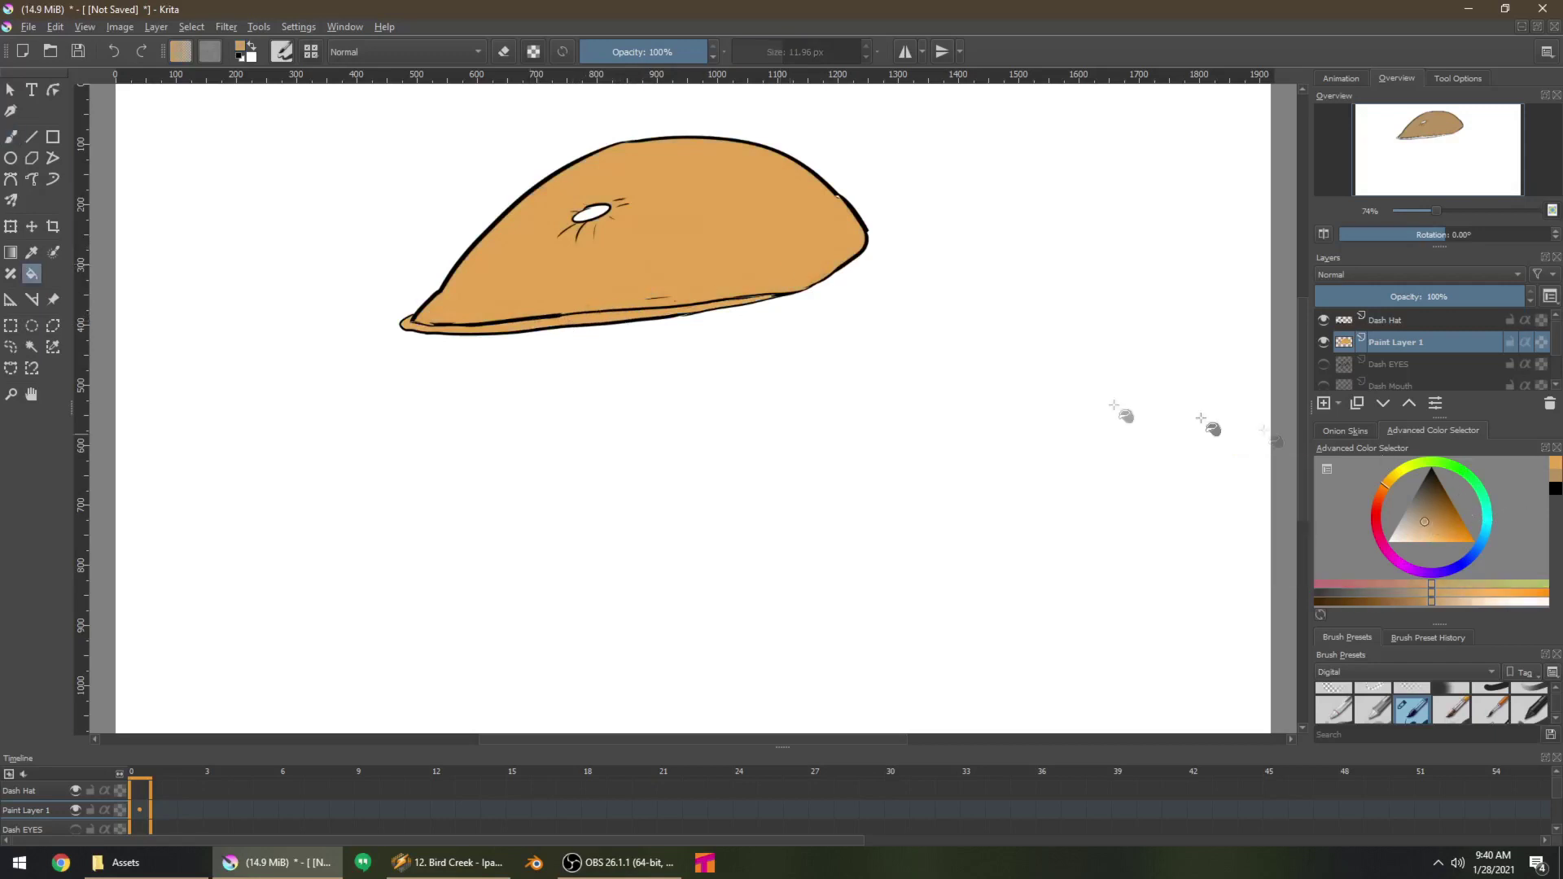
pyautogui.click(667, 276)
# Fill the hat's crown and brim with greyish beige and the button with dark brown
pyautogui.click(1417, 534)
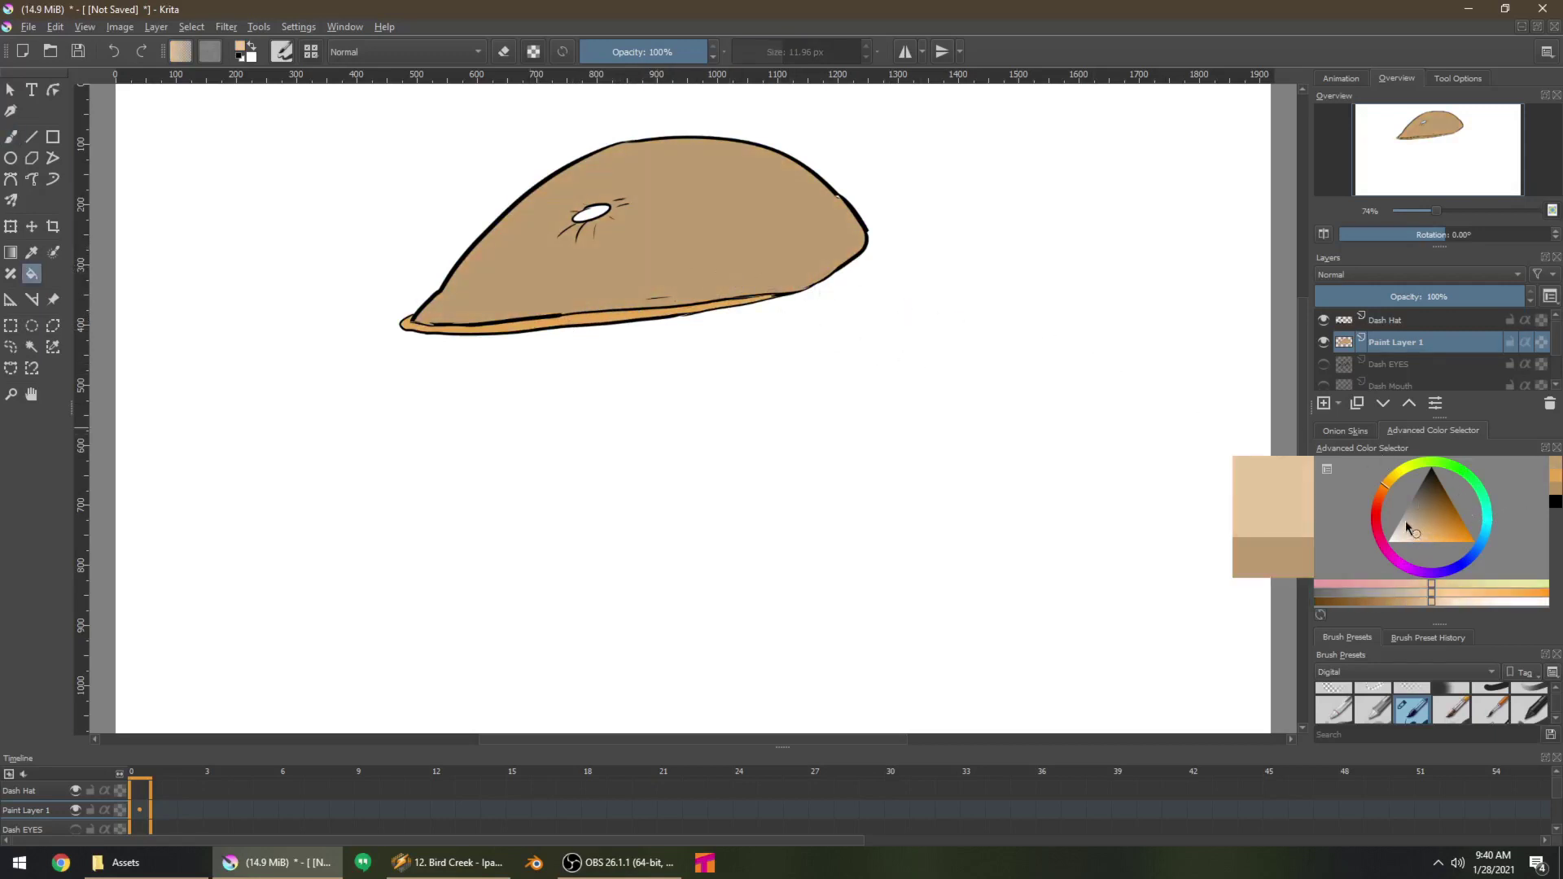
pyautogui.click(1406, 519)
pyautogui.click(611, 298)
pyautogui.click(595, 325)
pyautogui.click(1429, 506)
pyautogui.click(592, 215)
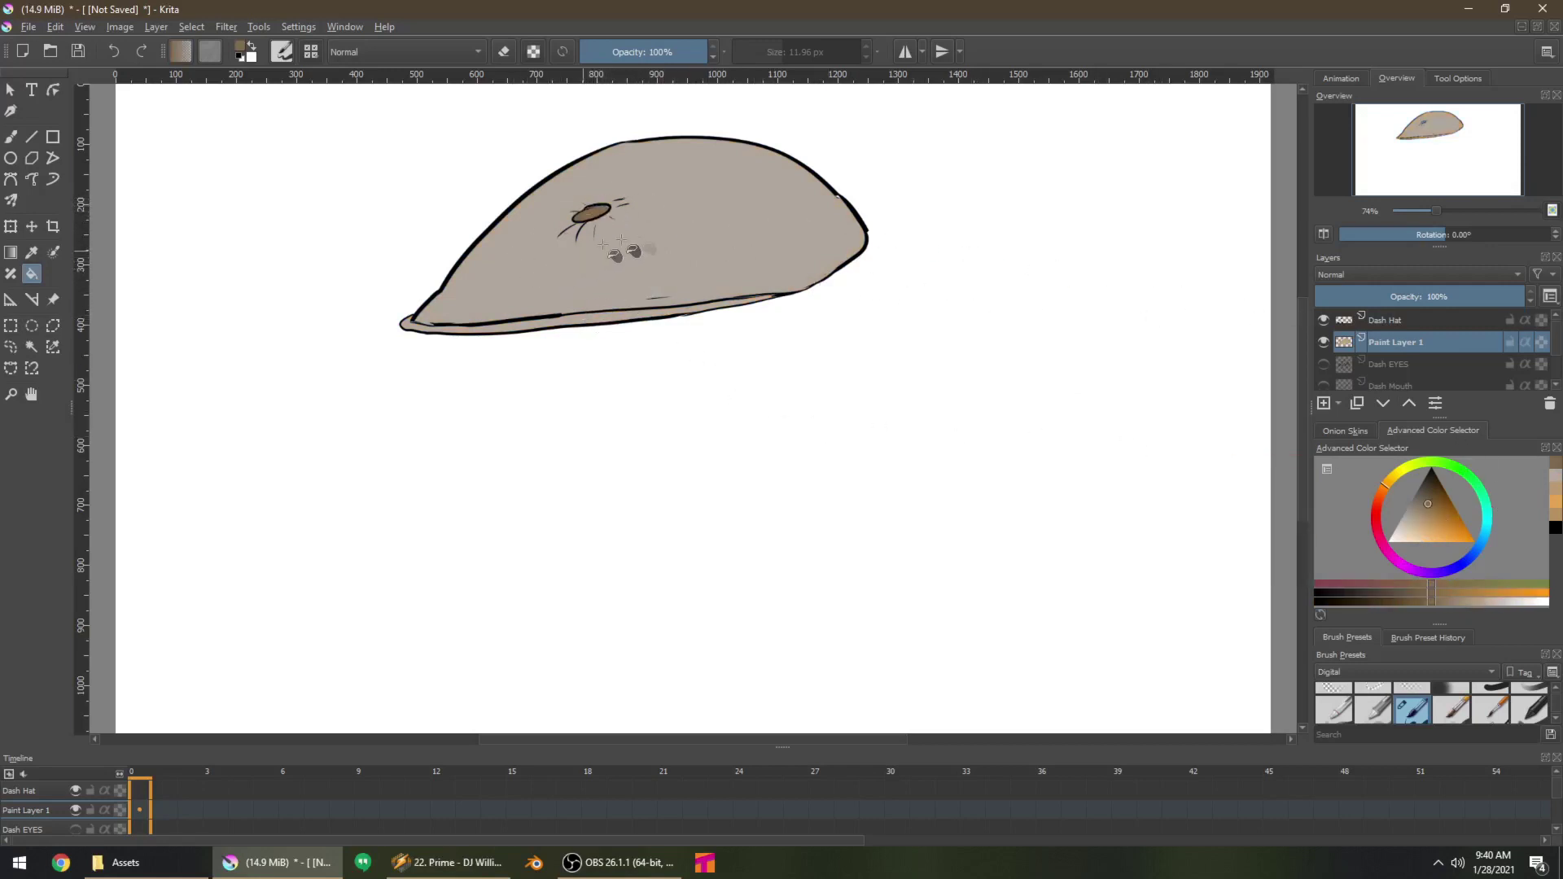
# Paint brown plaid stripes sloping across the hat's crown from its front edge towards the back
pyautogui.press('b')
pyautogui.moveTo(446, 288); pyautogui.dragTo(566, 313)
pyautogui.moveTo(473, 249); pyautogui.dragTo(676, 303)
pyautogui.moveTo(511, 212); pyautogui.dragTo(774, 293)
pyautogui.moveTo(550, 176); pyautogui.dragTo(824, 237)
pyautogui.moveTo(613, 147); pyautogui.dragTo(820, 215)
pyautogui.moveTo(700, 141); pyautogui.dragTo(846, 200)
pyautogui.hotkey('ctrl', 'z')
pyautogui.moveTo(730, 143); pyautogui.dragTo(855, 192)
pyautogui.hotkey('ctrl', 'z')
pyautogui.moveTo(737, 144); pyautogui.dragTo(818, 181)
# Paint the crossing set of brown diagonal stripes from the brim up to the crown's upper edge
pyautogui.moveTo(468, 300); pyautogui.dragTo(647, 142)
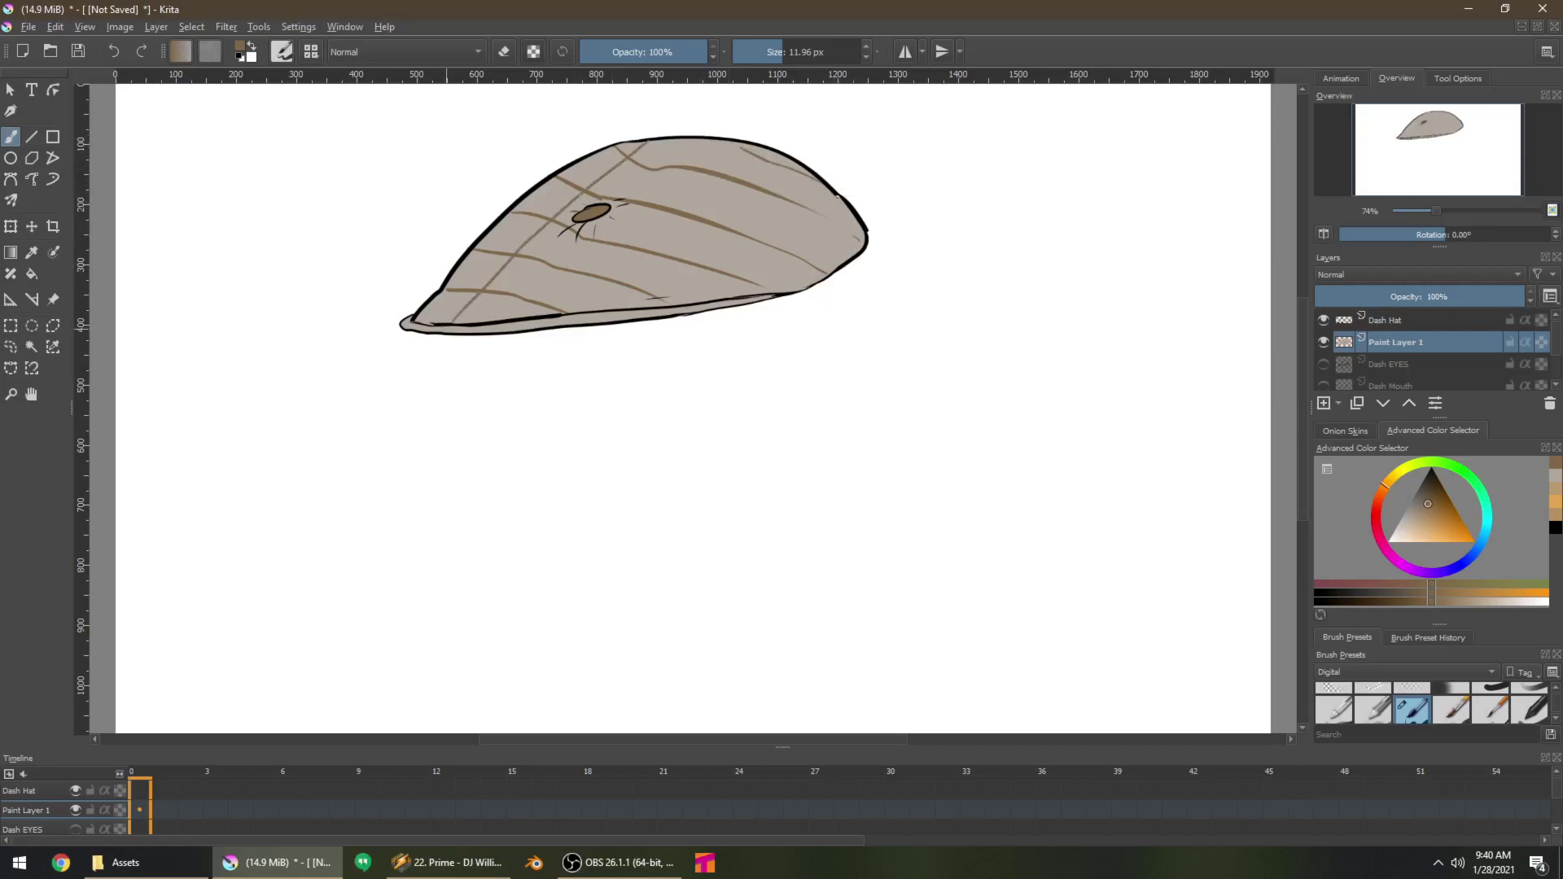
pyautogui.moveTo(548, 311); pyautogui.dragTo(741, 145)
pyautogui.moveTo(626, 301); pyautogui.dragTo(799, 167)
pyautogui.moveTo(706, 297); pyautogui.dragTo(838, 200)
pyautogui.moveTo(784, 285); pyautogui.dragTo(853, 235)
# Fill the hat's brim with the same brown and touch up its thin rear end
pyautogui.press('f')
pyautogui.click(581, 323)
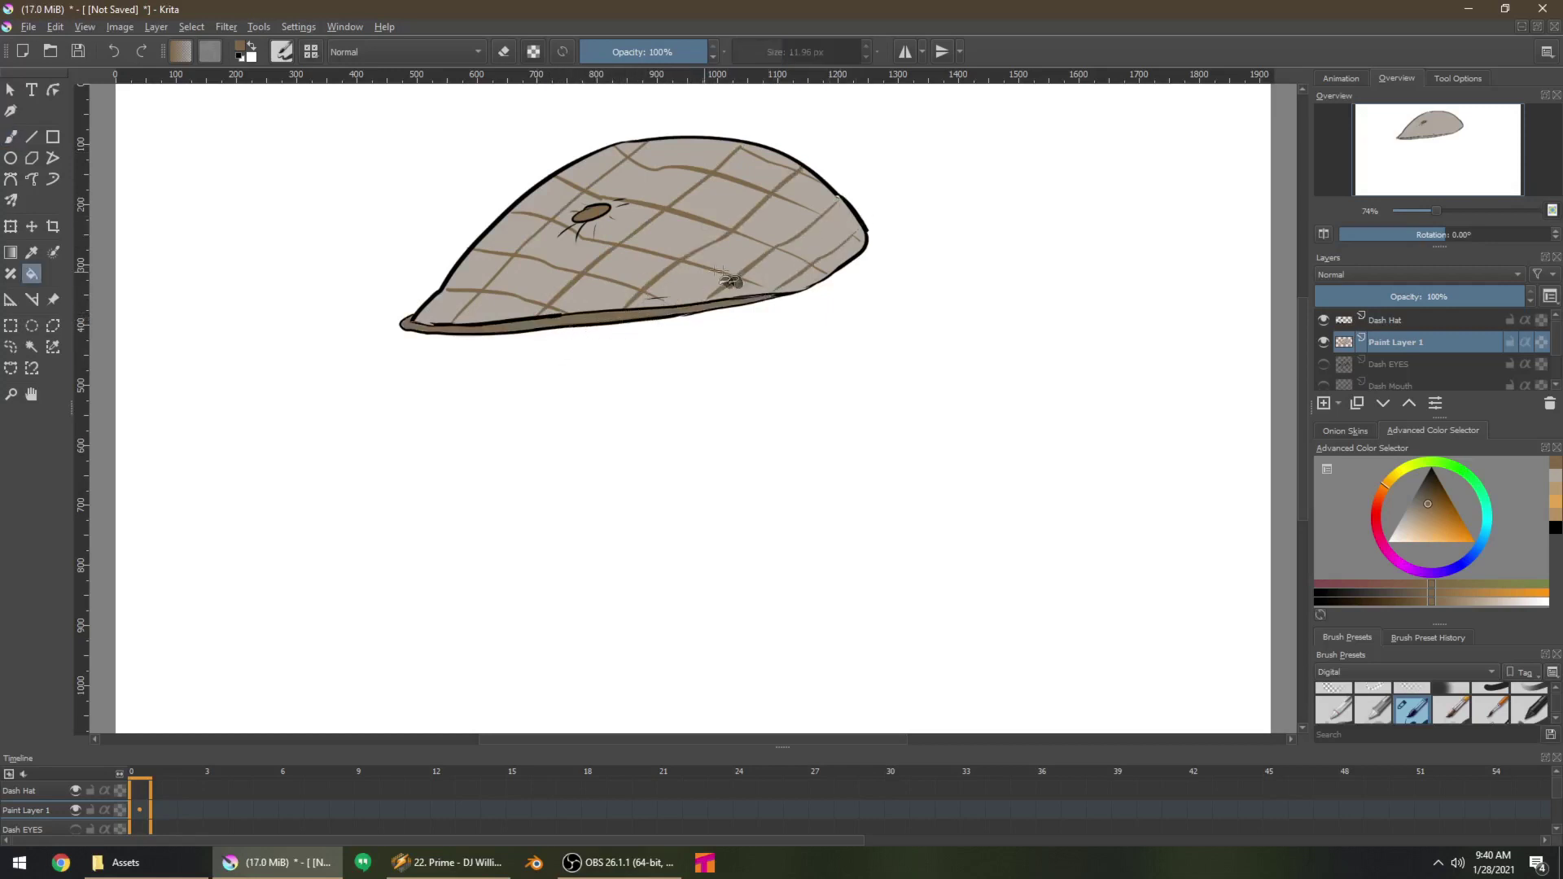
pyautogui.press('b')
pyautogui.keyDown('ctrl'); pyautogui.click(762, 285); pyautogui.keyUp('ctrl')
pyautogui.moveTo(780, 293); pyautogui.dragTo(736, 299)
# Pick a pale cream colour and paint stripes between the brown ones, sloping towards the back of the crown
pyautogui.moveTo(1418, 519)
pyautogui.mouseDown()
pyautogui.moveTo(1421, 544)
pyautogui.moveTo(1401, 527)
pyautogui.mouseUp()
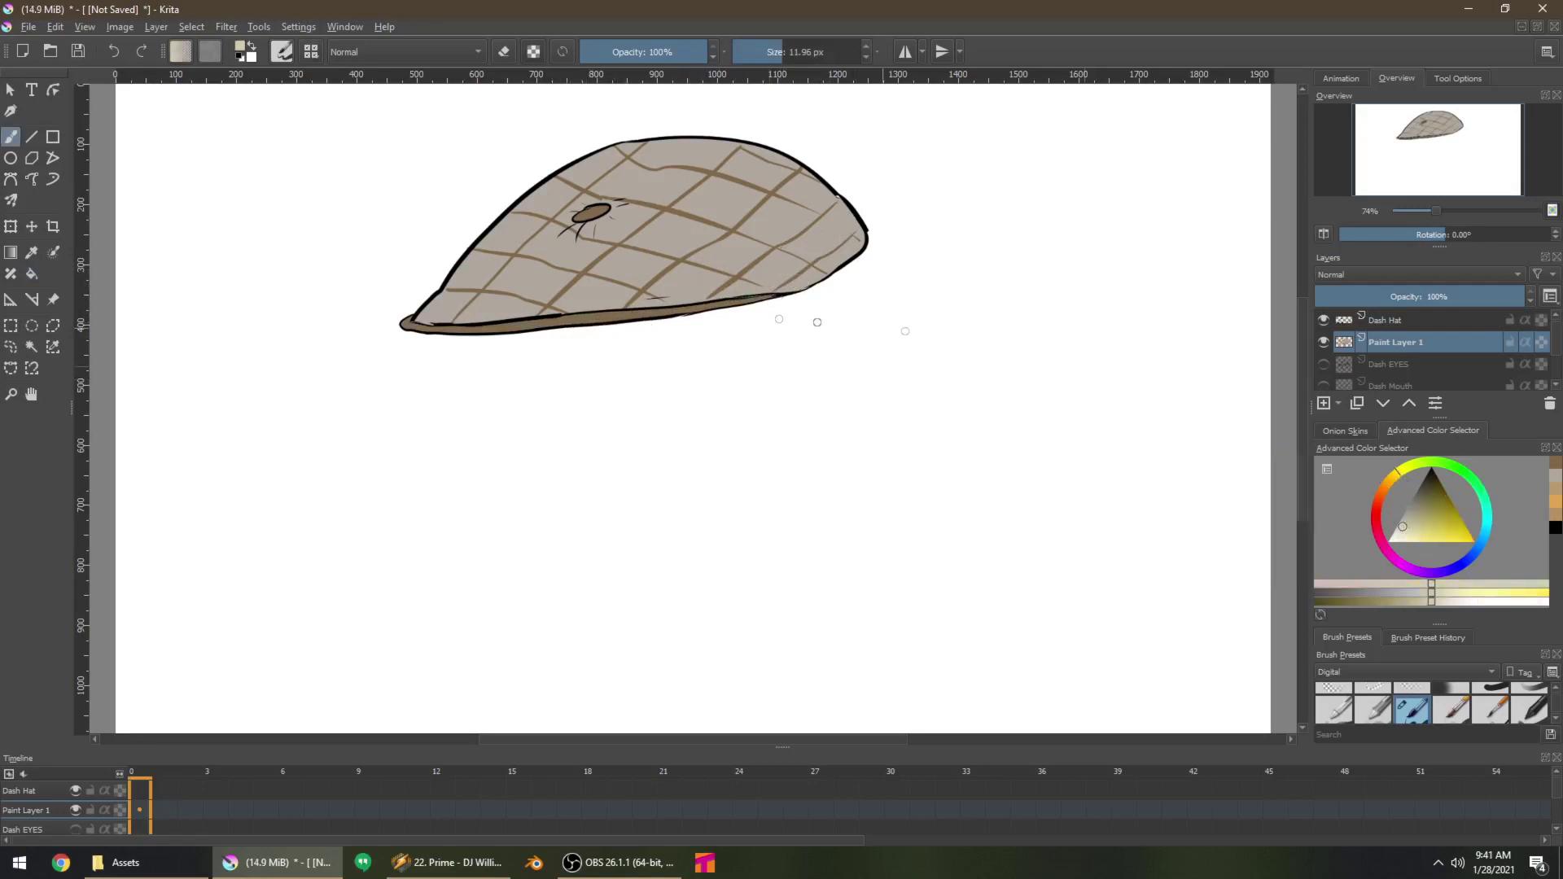
pyautogui.moveTo(461, 263); pyautogui.dragTo(553, 281)
pyautogui.moveTo(444, 300); pyautogui.dragTo(491, 305)
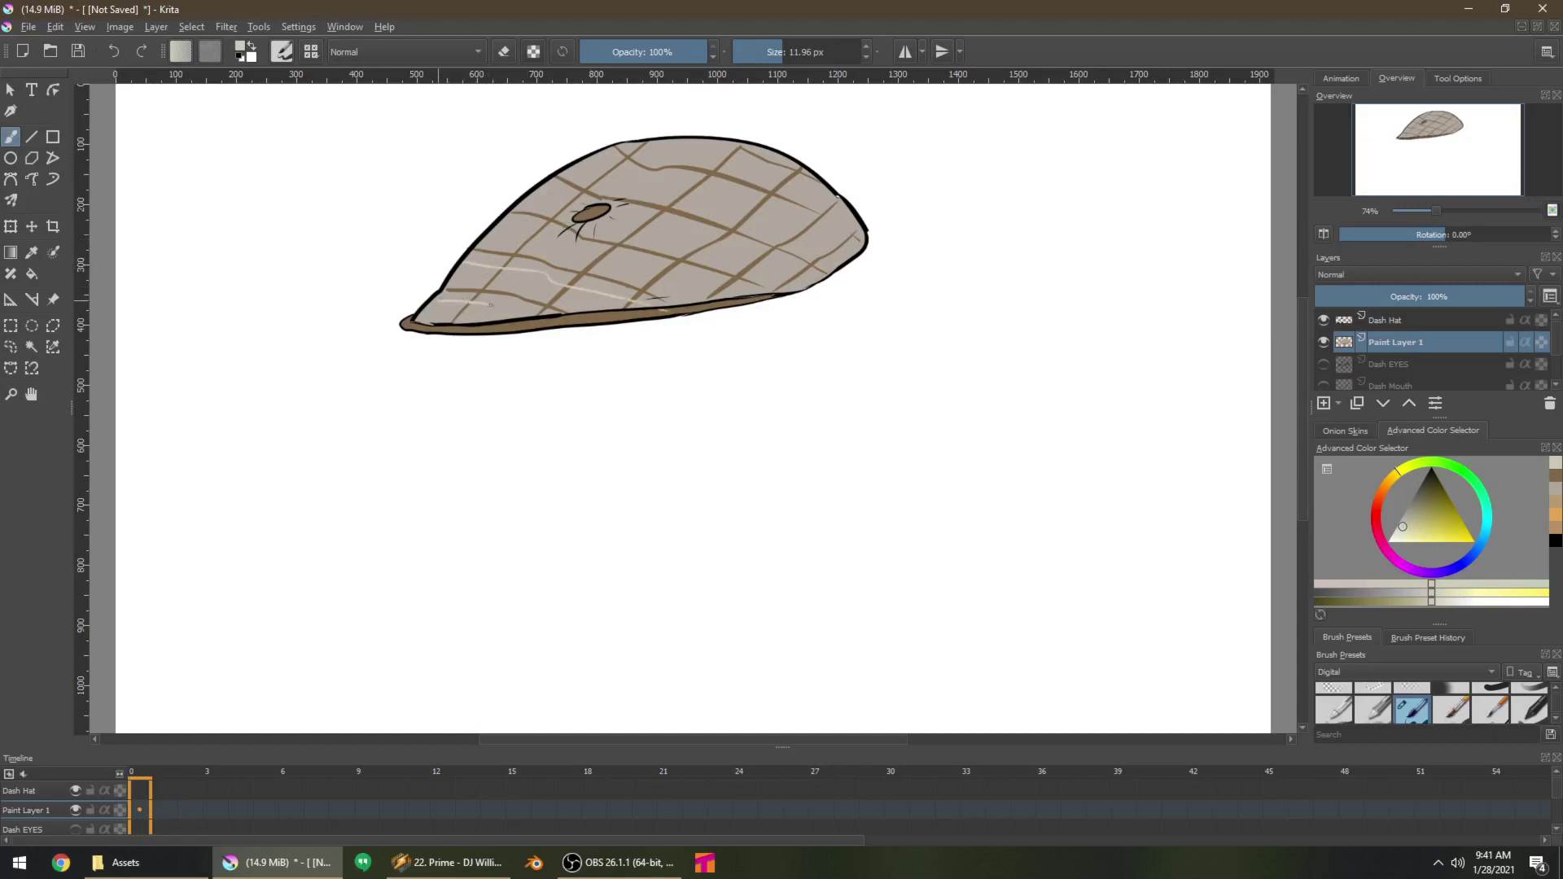
pyautogui.moveTo(495, 227); pyautogui.dragTo(746, 293)
pyautogui.moveTo(546, 189)
pyautogui.mouseDown()
pyautogui.moveTo(656, 210)
pyautogui.moveTo(627, 215)
pyautogui.moveTo(790, 269)
pyautogui.mouseUp()
pyautogui.moveTo(631, 171); pyautogui.dragTo(863, 230)
pyautogui.hotkey('ctrl', 'z')
pyautogui.moveTo(607, 148)
pyautogui.mouseDown()
pyautogui.moveTo(628, 172)
pyautogui.moveTo(797, 216)
pyautogui.mouseUp()
pyautogui.moveTo(711, 147); pyautogui.dragTo(838, 197)
# Paint the crossing cream stripes over the crown and clean up the brim with its sampled brown
pyautogui.moveTo(723, 145); pyautogui.dragTo(492, 335)
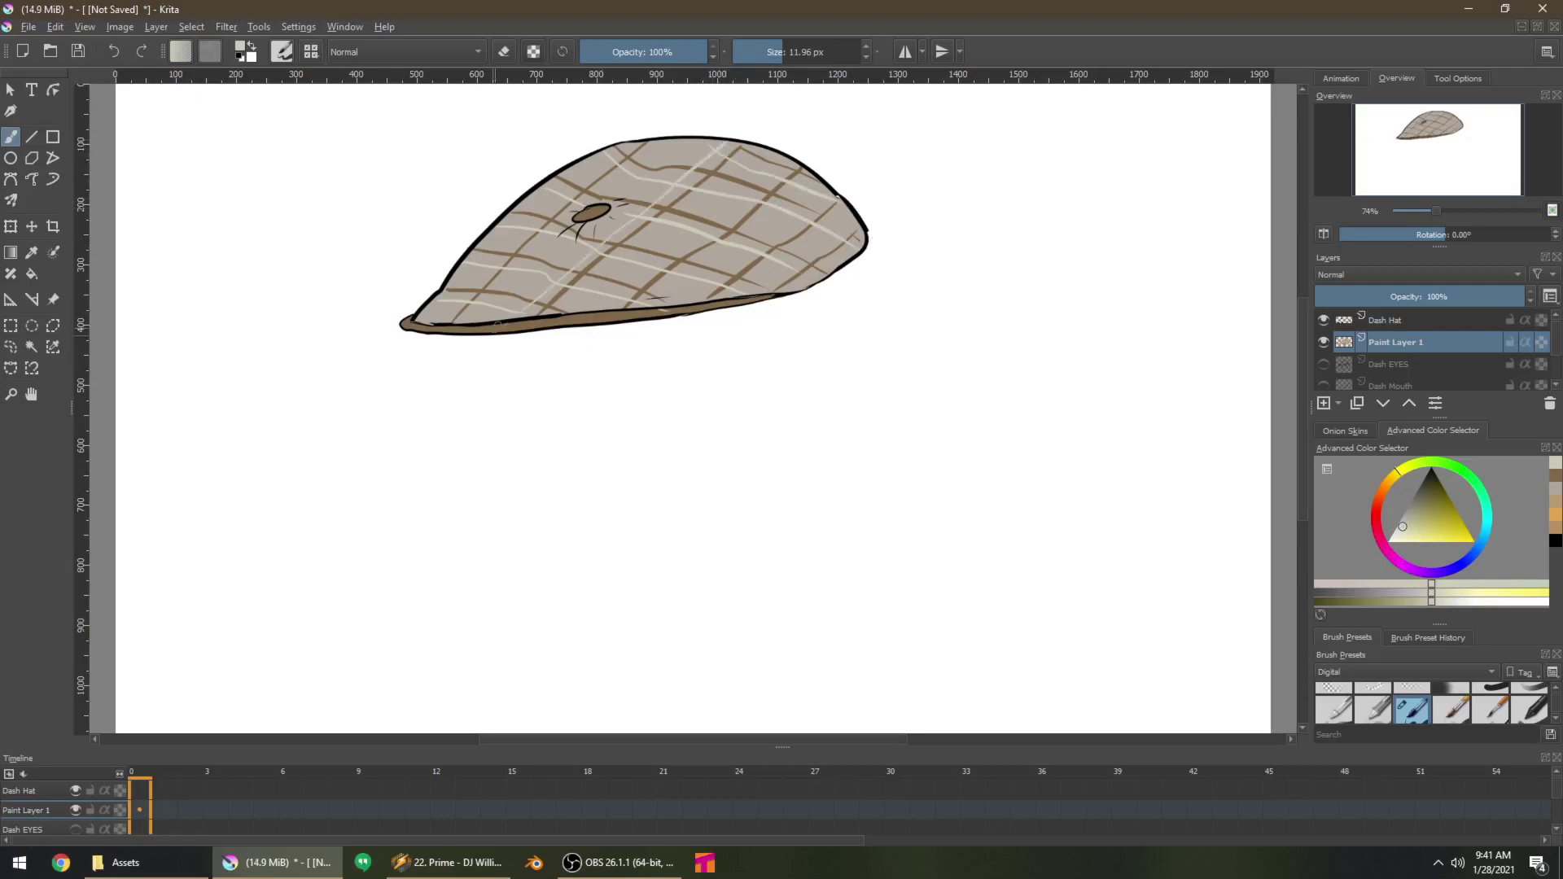
pyautogui.moveTo(584, 177); pyautogui.dragTo(466, 296)
pyautogui.moveTo(828, 190); pyautogui.dragTo(671, 314)
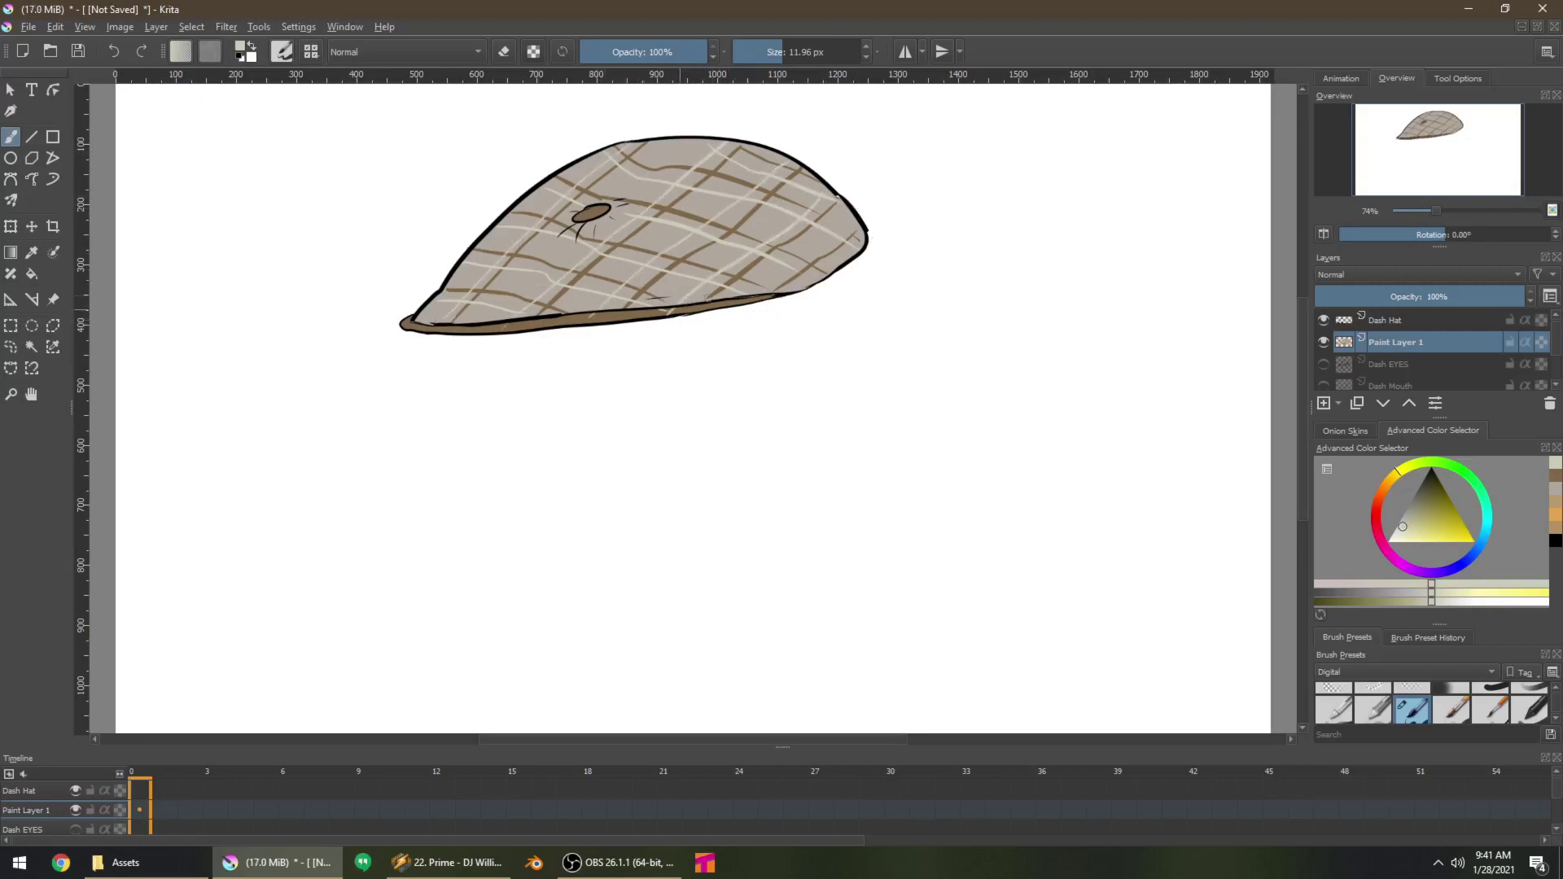
pyautogui.keyDown('ctrl'); pyautogui.click(627, 308); pyautogui.keyUp('ctrl')
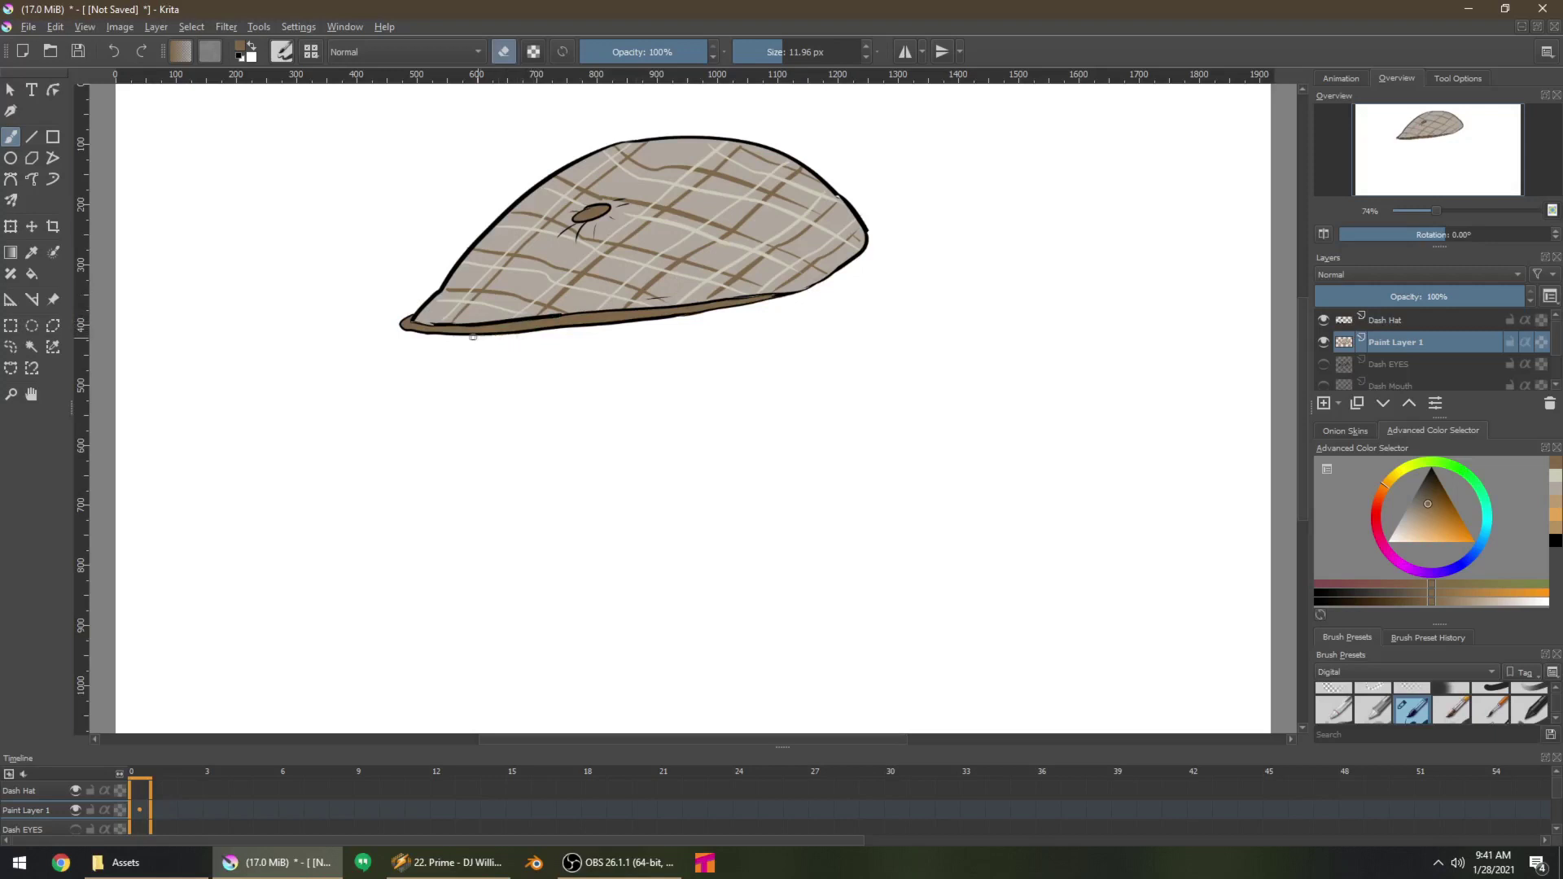
# Hide Dash Hat, Paint Layer 1 and Background, show Dash EYES and Dash Mouth, and make Dash EYES active
pyautogui.click(1324, 321)
pyautogui.click(1324, 342)
pyautogui.click(1324, 364)
pyautogui.click(1323, 385)
pyautogui.click(1389, 367)
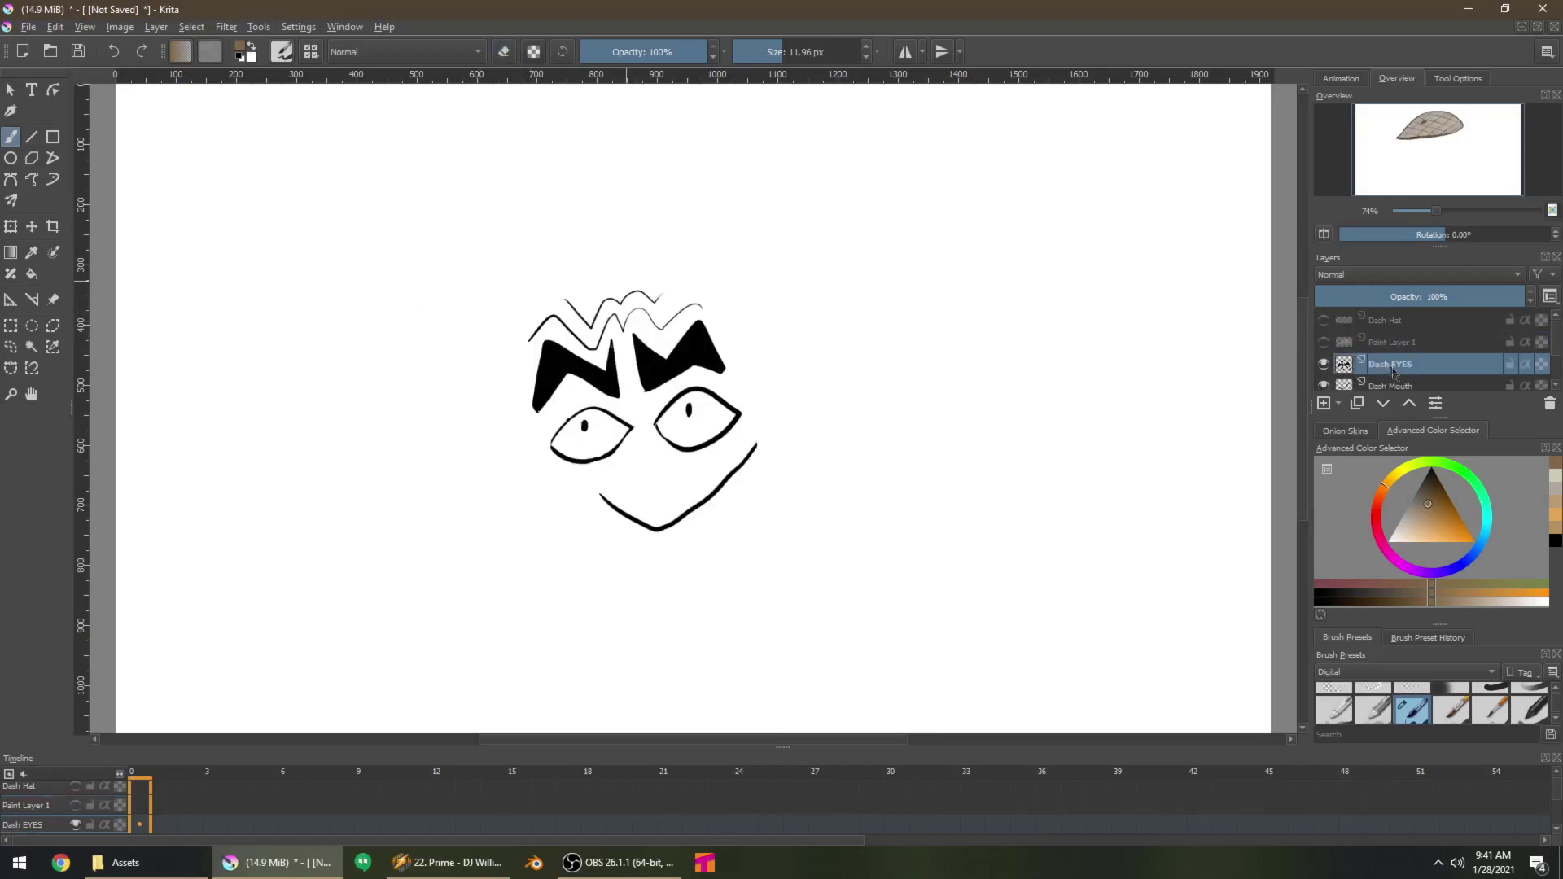
pyautogui.scroll(-2, 1372, 388)
pyautogui.click(1324, 384)
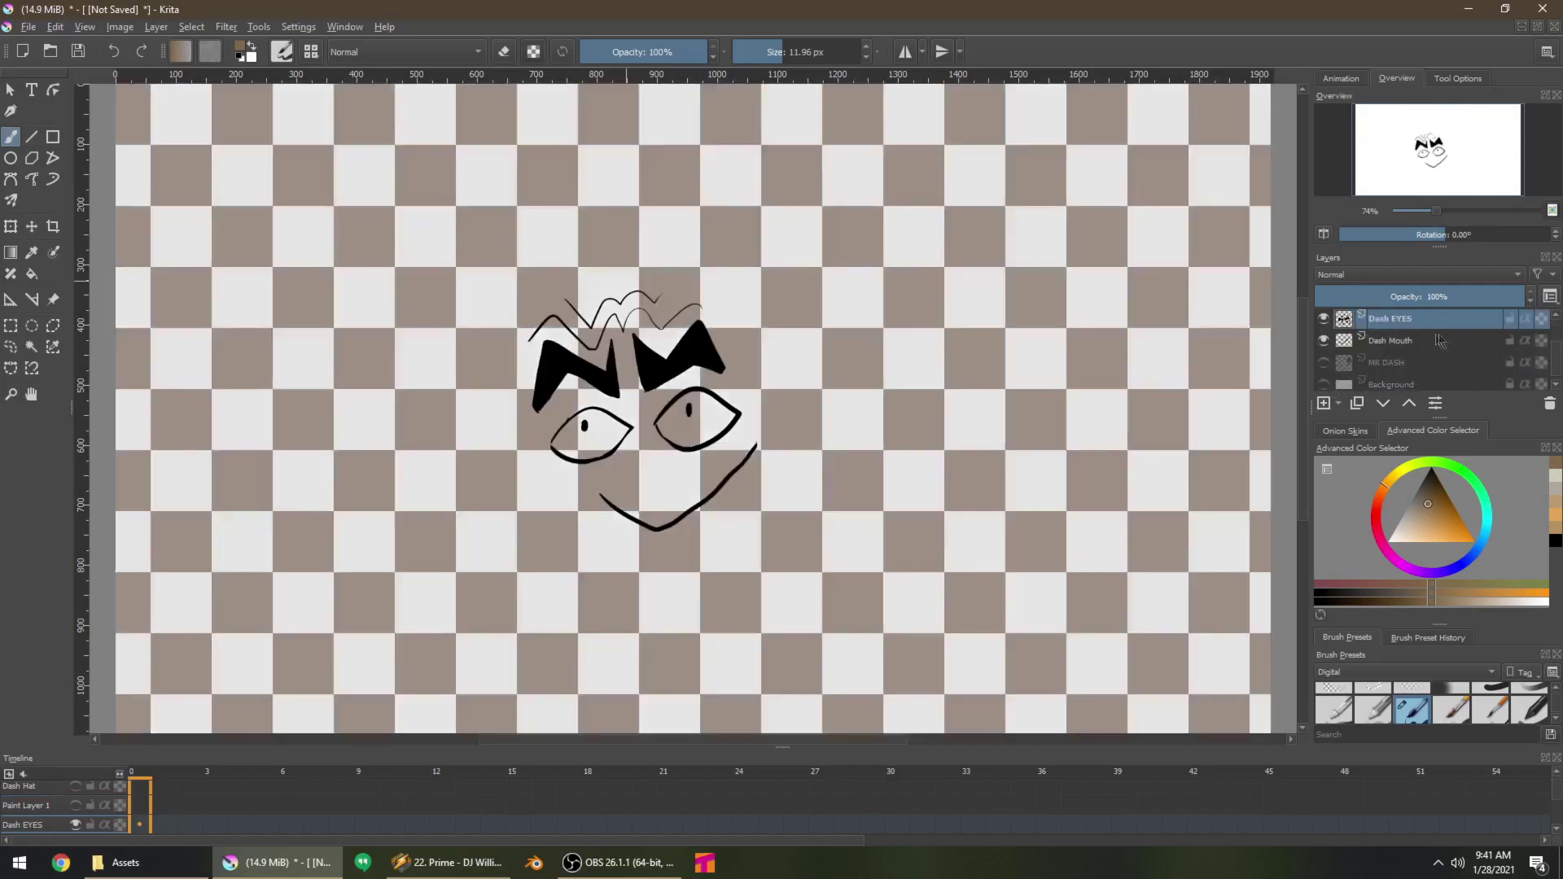
# Try filling both eyes with white directly on the Dash EYES layer, and undo the fills
pyautogui.press('x')
pyautogui.press('f')
pyautogui.click(697, 420)
pyautogui.click(615, 433)
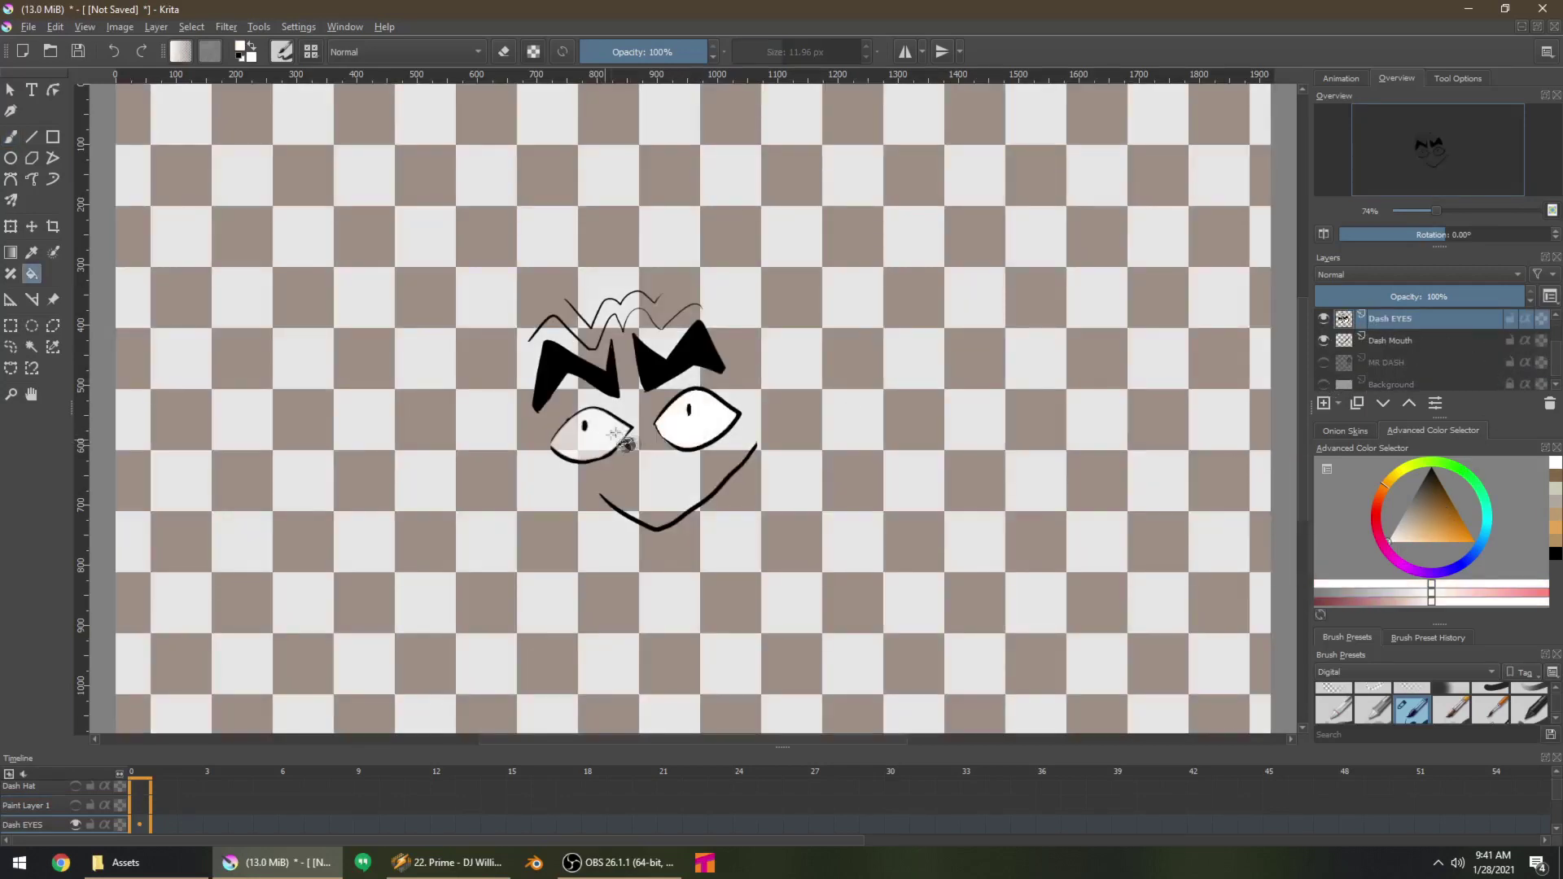
pyautogui.hotkey('ctrl', 'z')
pyautogui.hotkey('ctrl', 'z')
# Add a paint layer between Dash Mouth and Dash EYES and fill both eyes with white on it
pyautogui.click(1426, 342)
pyautogui.click(1324, 403)
pyautogui.click(700, 423)
pyautogui.click(620, 440)
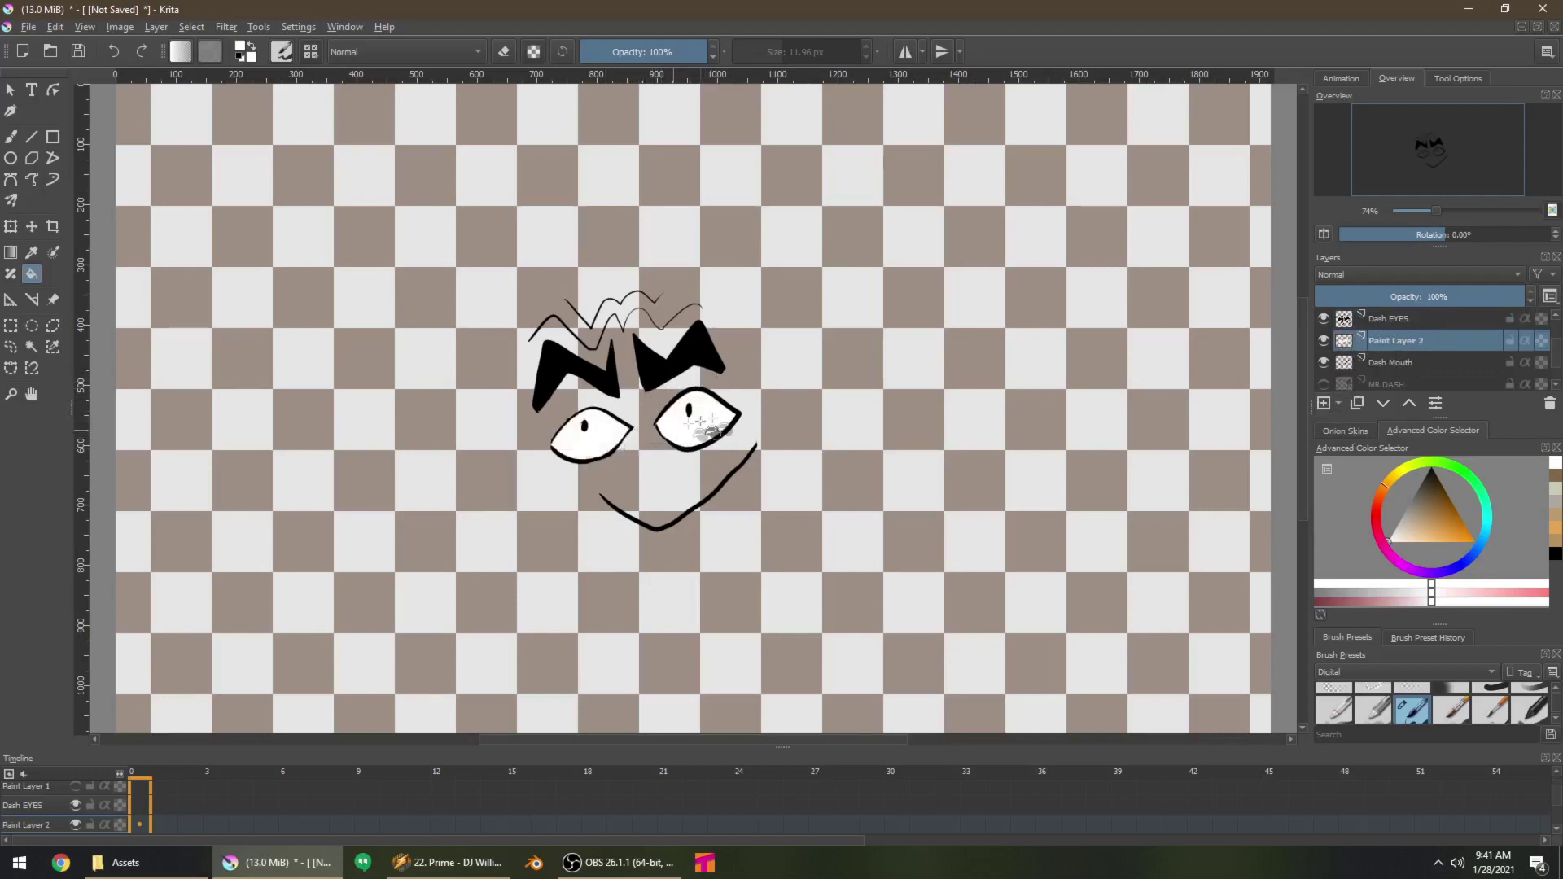
# Return to Dash EYES with black as the colour, insert a keyframe after frame 0 and turn on its onion skin
pyautogui.click(1420, 322)
pyautogui.press('x')
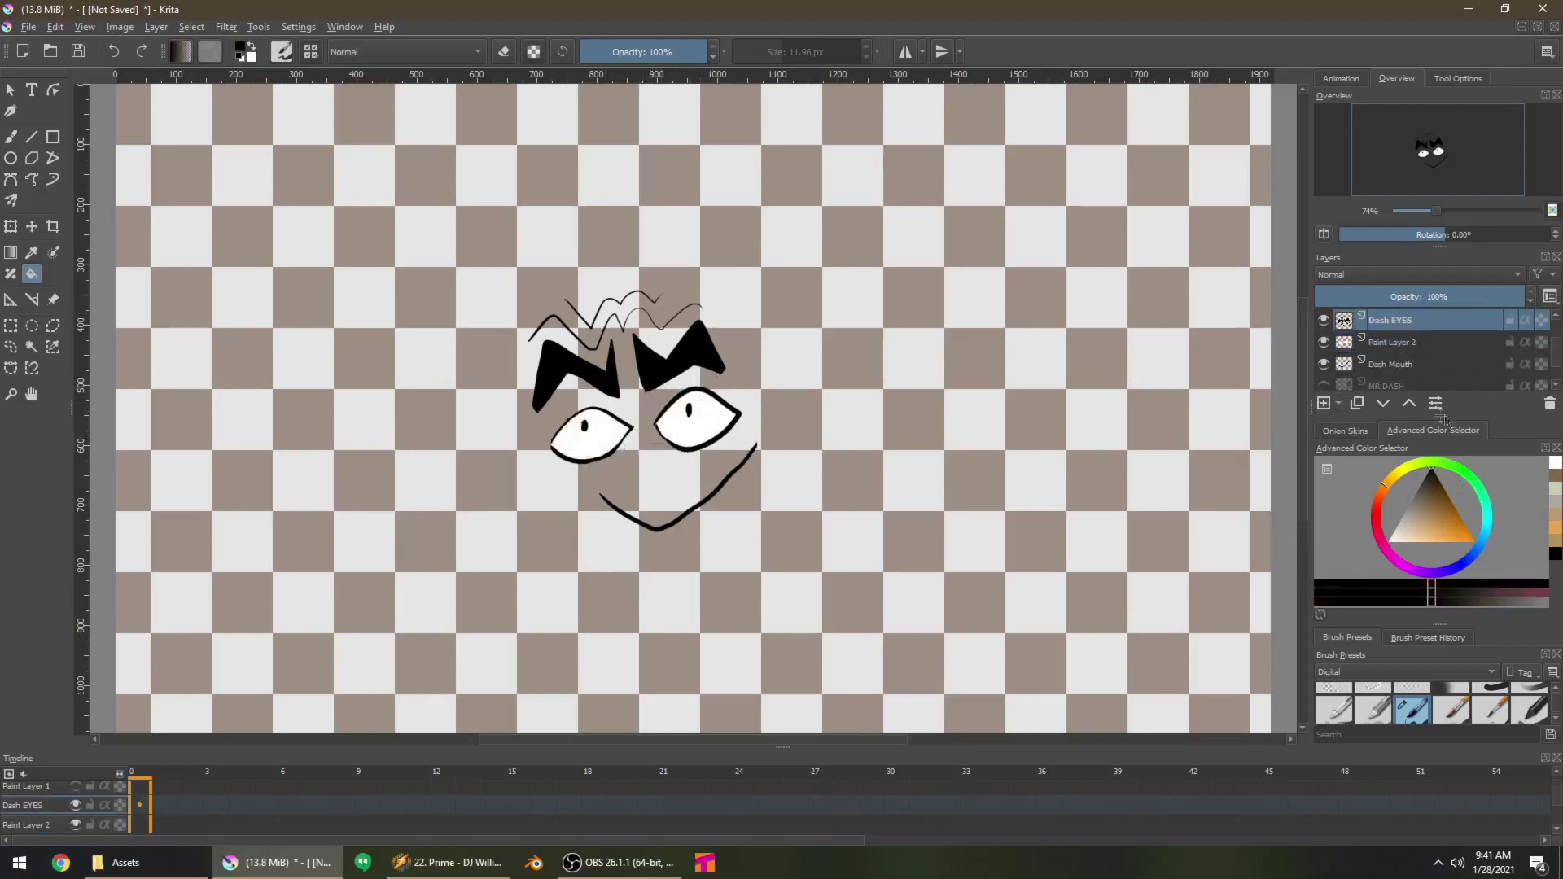
pyautogui.moveTo(785, 746); pyautogui.dragTo(785, 713)
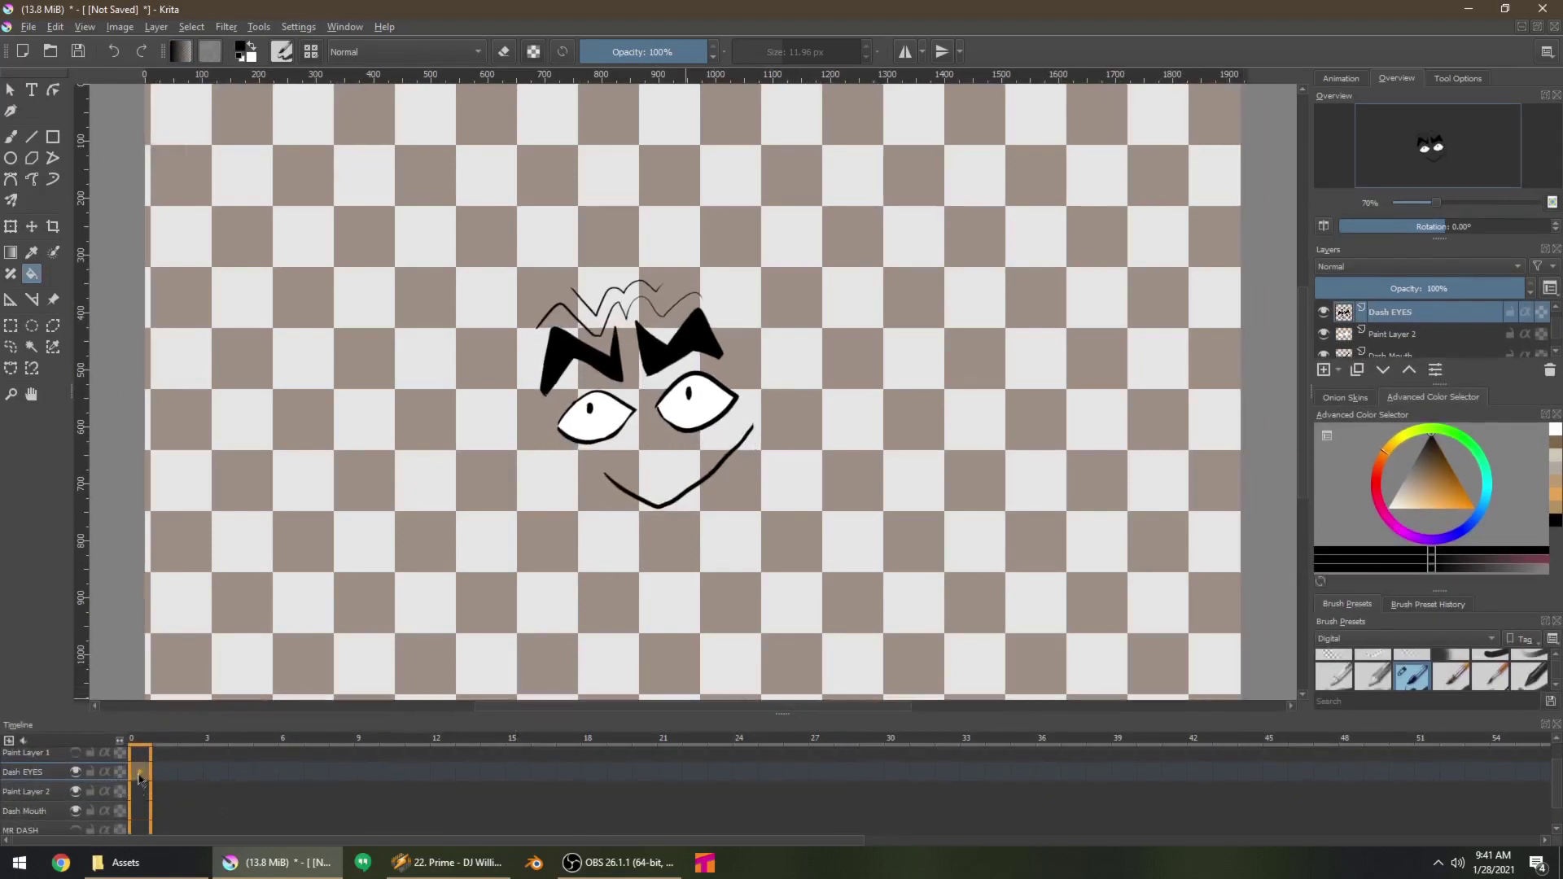
pyautogui.rightClick(139, 774)
pyautogui.moveTo(187, 756)
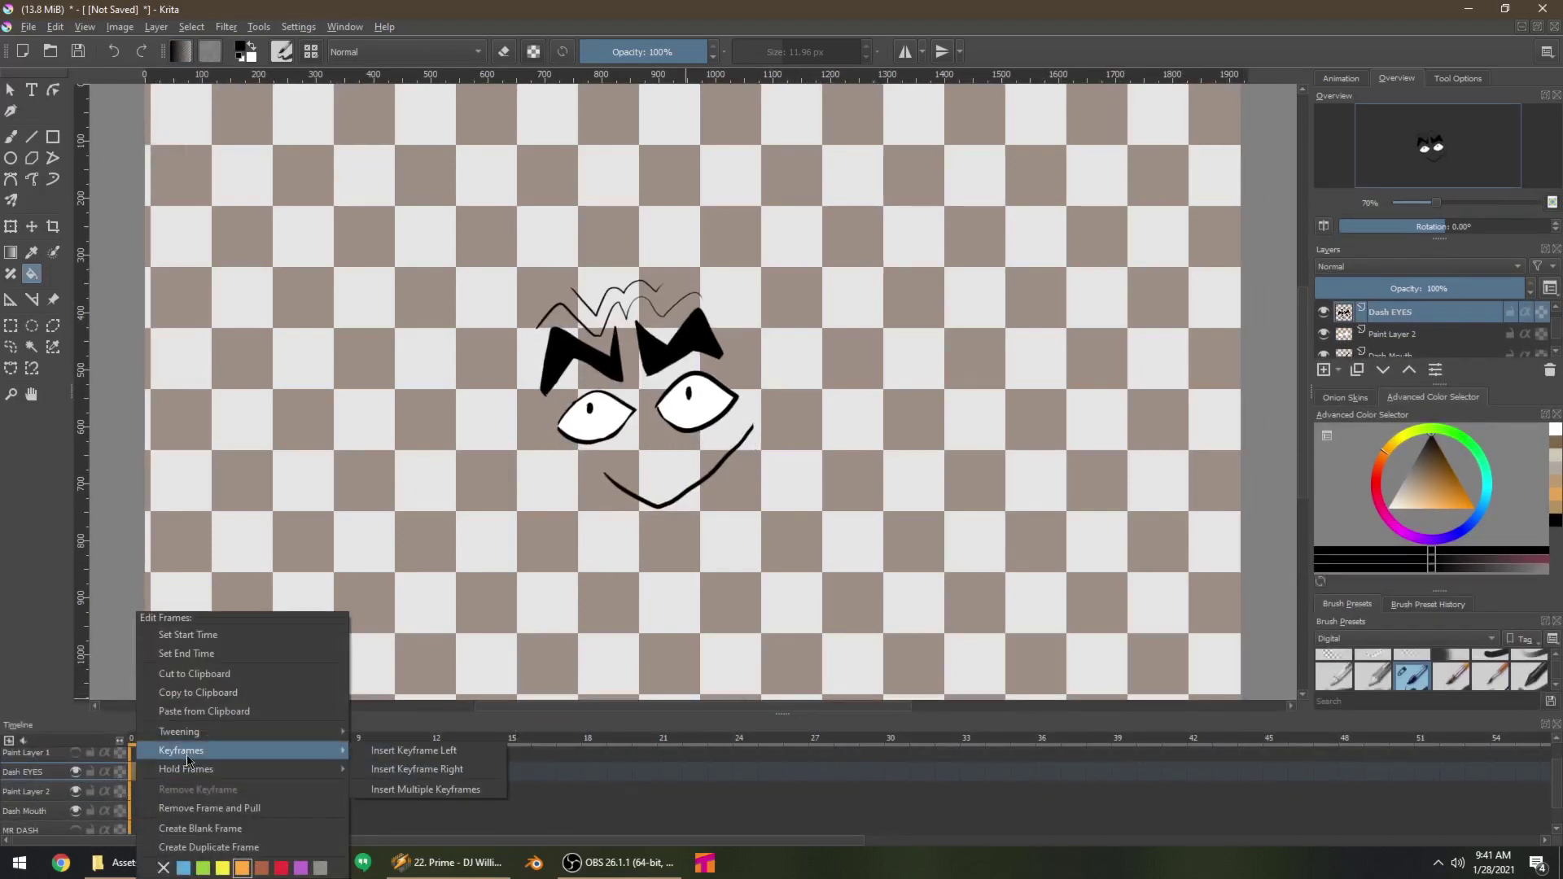
pyautogui.click(485, 769)
pyautogui.click(120, 772)
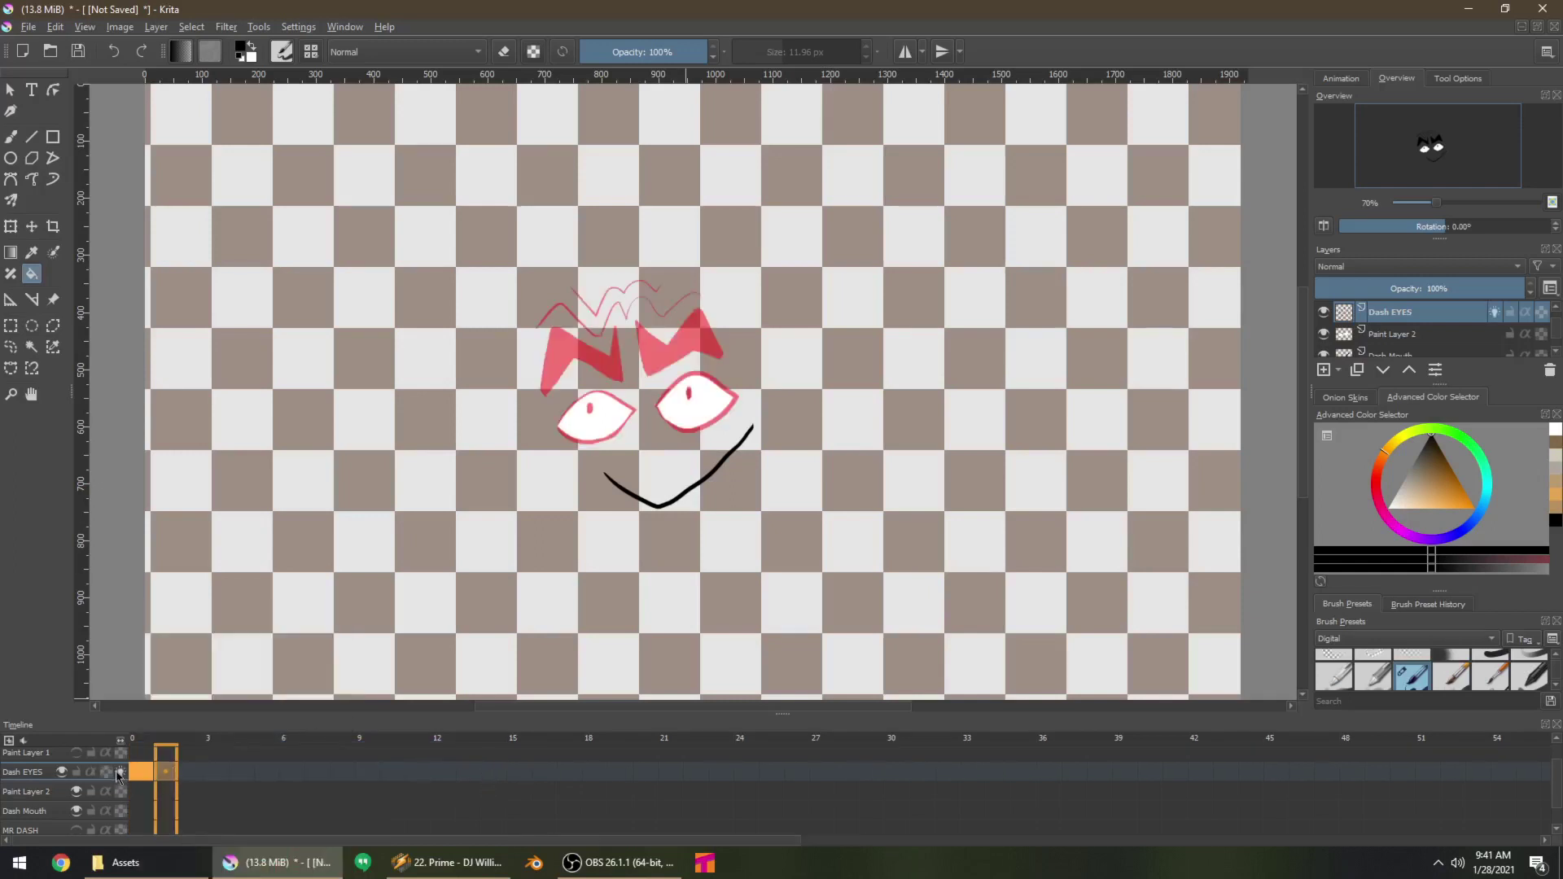
# Outline both eyebrows raised and arched on frame 1, above the onion-skinned originals
pyautogui.press('b')
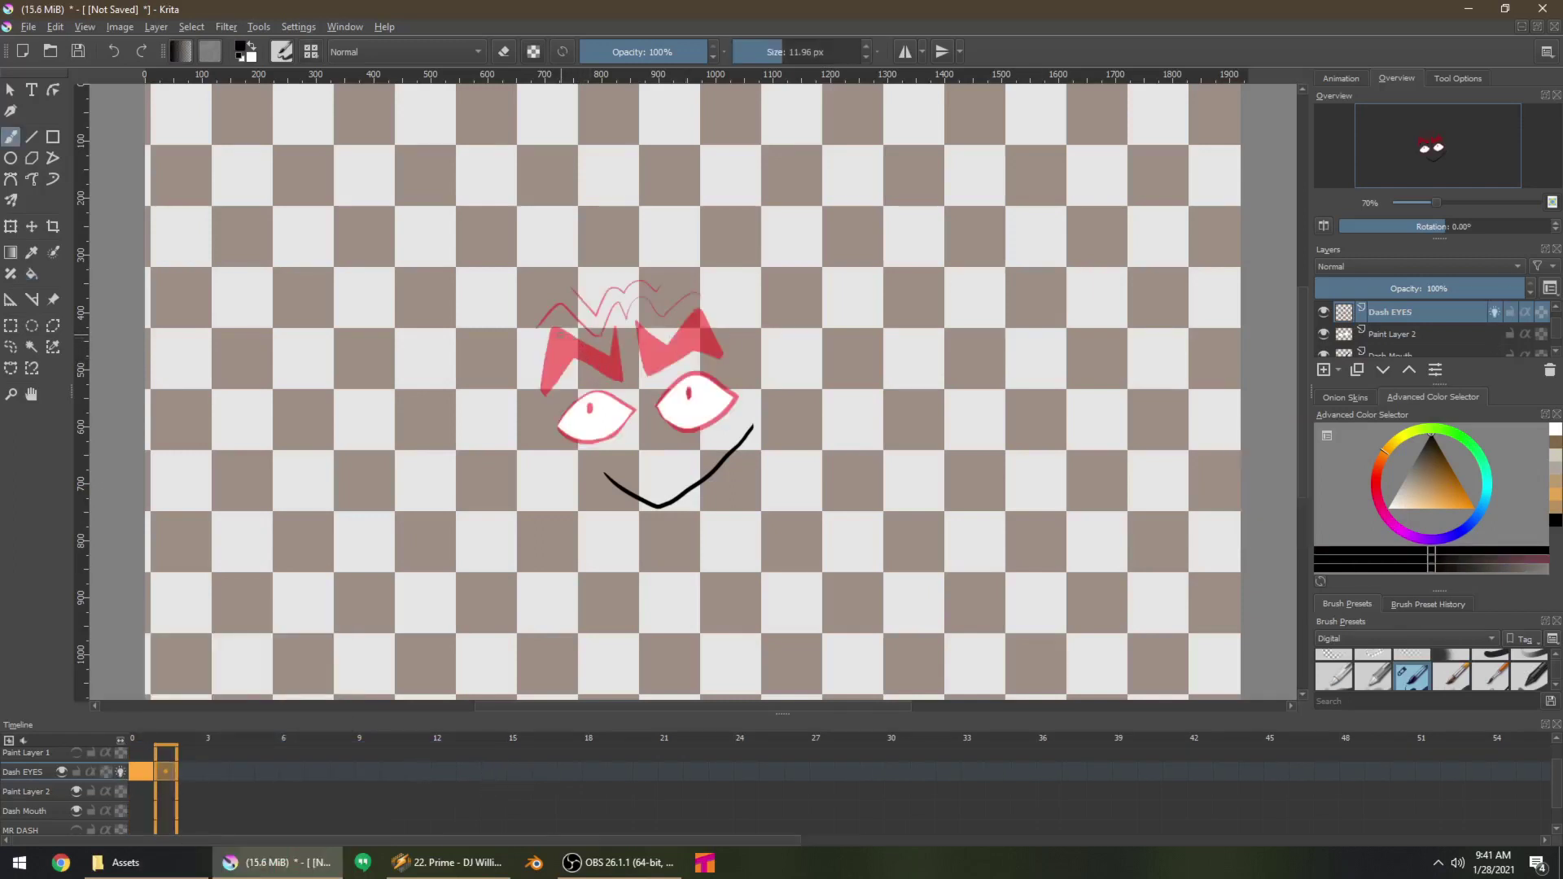
pyautogui.moveTo(534, 356)
pyautogui.mouseDown()
pyautogui.moveTo(593, 322)
pyautogui.moveTo(619, 359)
pyautogui.moveTo(541, 346)
pyautogui.moveTo(634, 297)
pyautogui.moveTo(696, 296)
pyautogui.moveTo(731, 337)
pyautogui.moveTo(648, 350)
pyautogui.moveTo(637, 302)
pyautogui.moveTo(700, 295)
pyautogui.moveTo(668, 335)
pyautogui.mouseUp()
pyautogui.hotkey('ctrl', 'z')
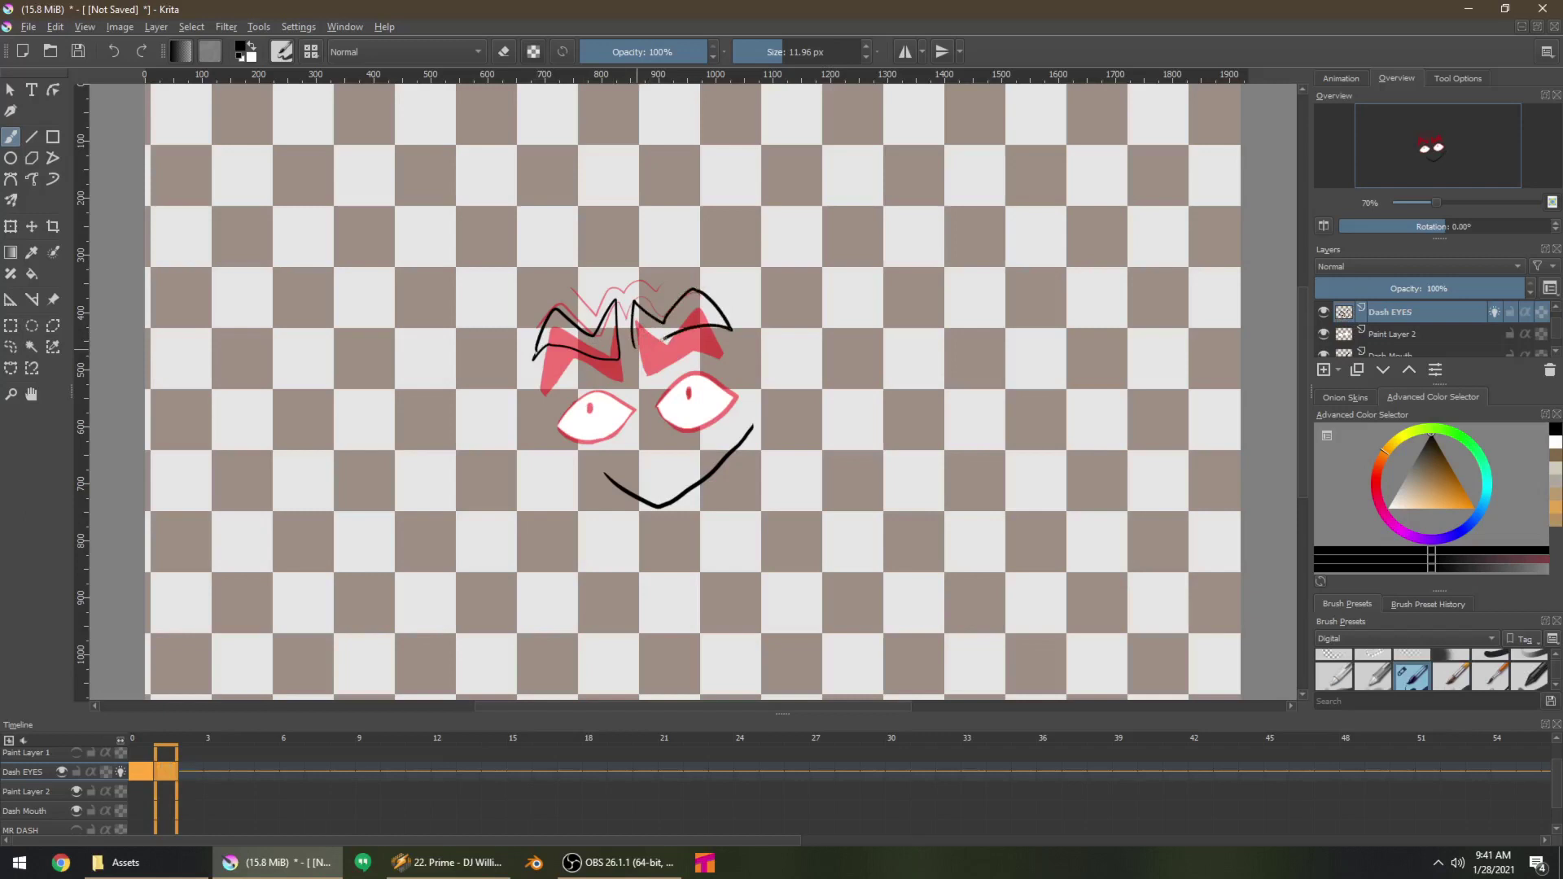
pyautogui.press('e')
pyautogui.press('e')
# Draw the zigzag forehead wrinkles higher up, above the raised eyebrows
pyautogui.moveTo(547, 303); pyautogui.dragTo(613, 280)
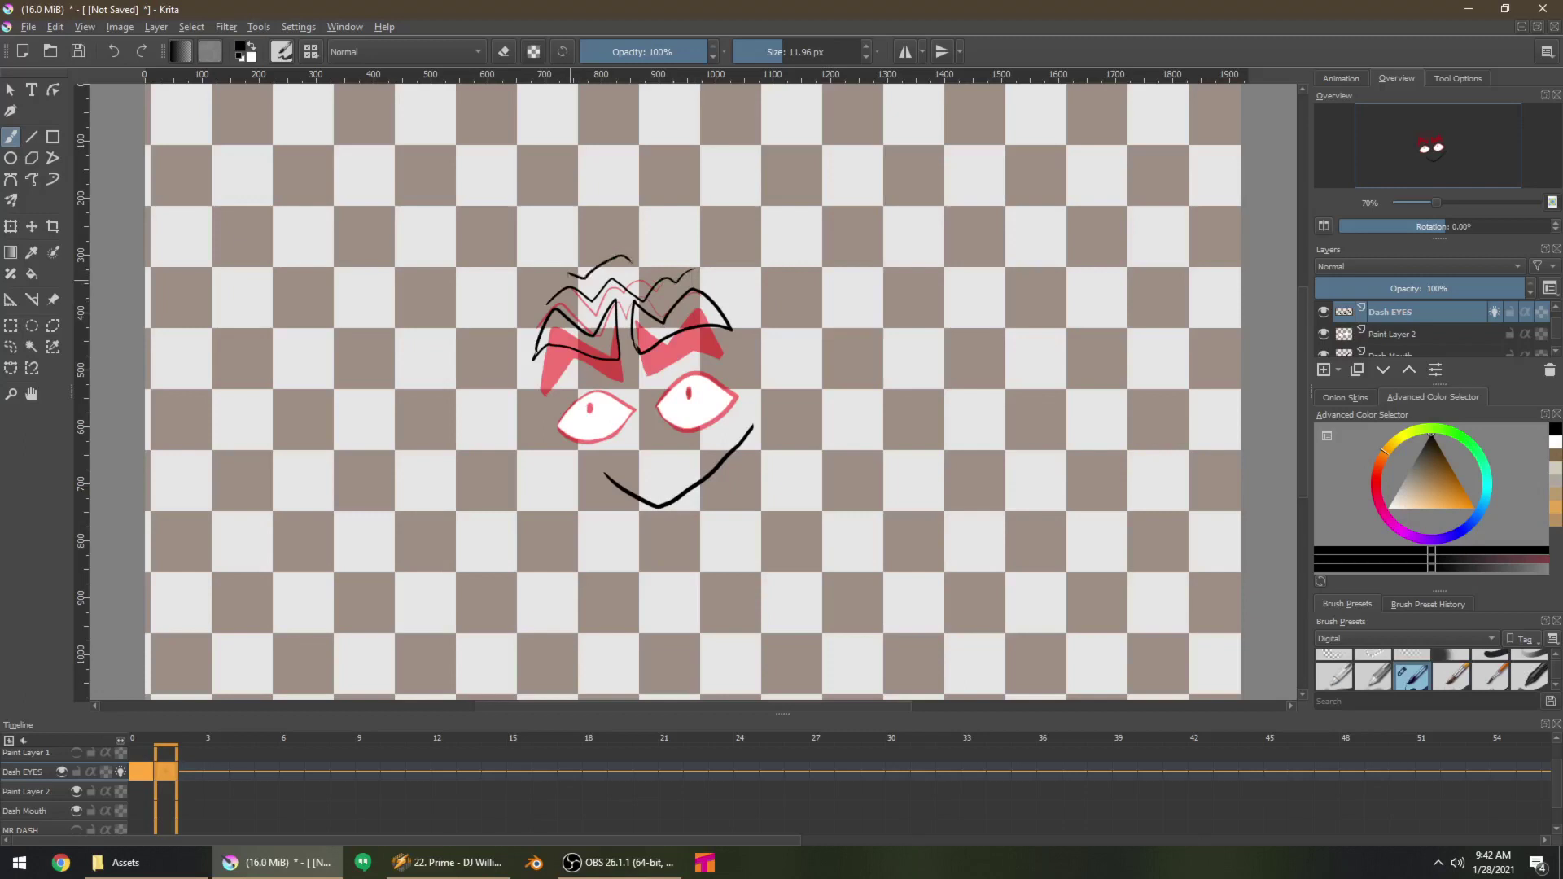
pyautogui.hotkey('ctrl', 'z')
pyautogui.hotkey('ctrl', 'z')
pyautogui.moveTo(558, 267); pyautogui.dragTo(591, 287)
# Draw wide-open rounded outlines and larger upright pupils for both eyes
pyautogui.moveTo(553, 423)
pyautogui.mouseDown()
pyautogui.moveTo(607, 372)
pyautogui.moveTo(632, 407)
pyautogui.moveTo(598, 370)
pyautogui.moveTo(636, 411)
pyautogui.moveTo(623, 439)
pyautogui.moveTo(640, 402)
pyautogui.moveTo(593, 415)
pyautogui.moveTo(738, 404)
pyautogui.moveTo(721, 428)
pyautogui.moveTo(736, 396)
pyautogui.moveTo(690, 398)
pyautogui.mouseUp()
pyautogui.hotkey('ctrl', 'z')
pyautogui.press('e')
pyautogui.press('e')
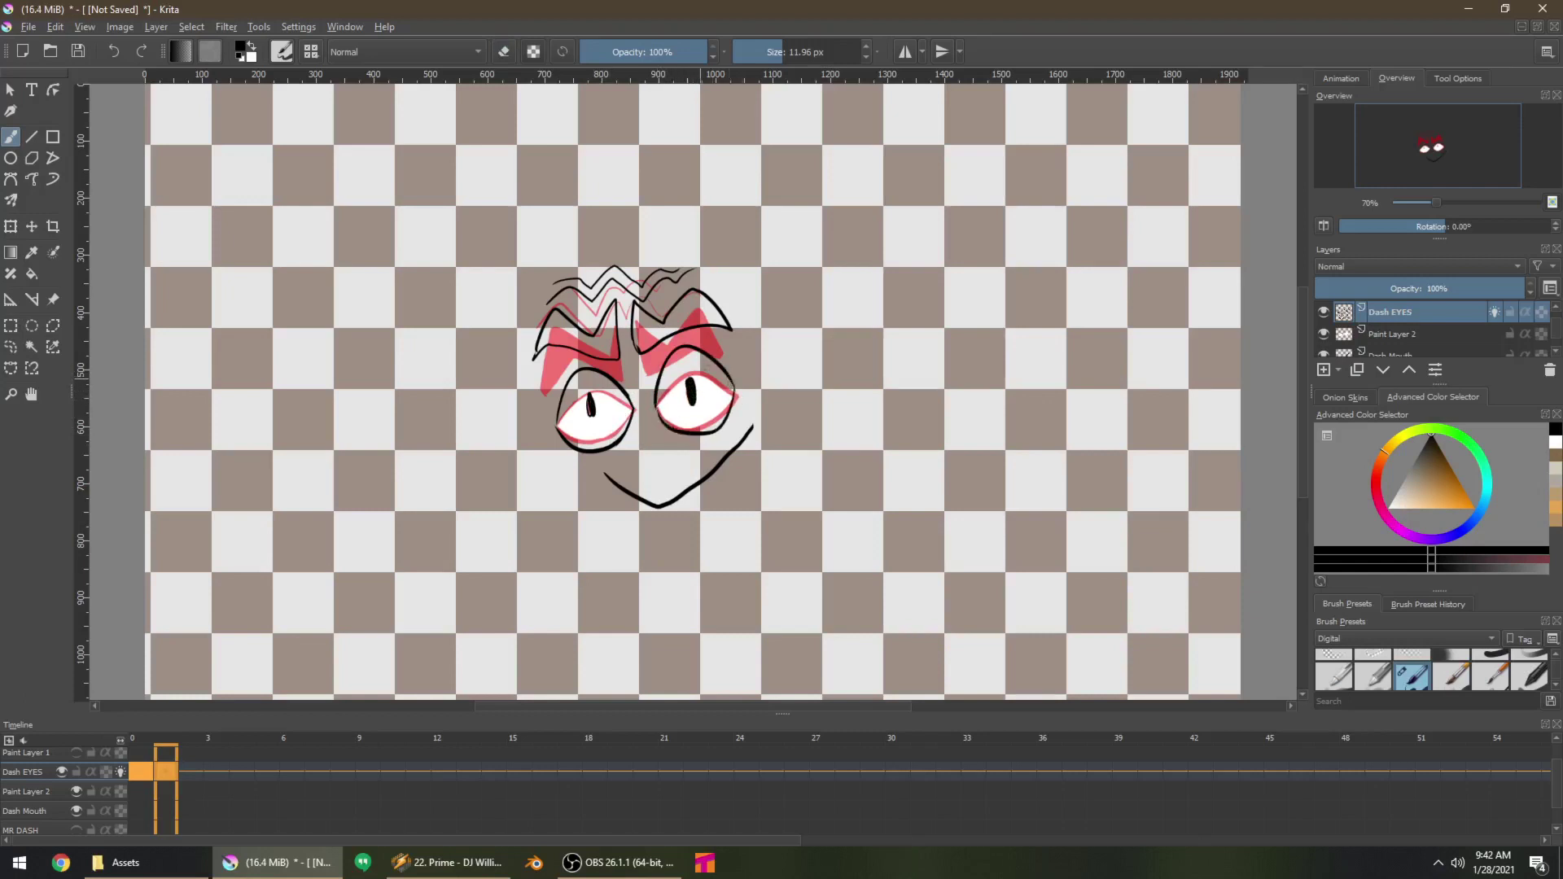
# Insert an in-between keyframe on Dash EYES directly after frame 0
pyautogui.click(149, 773)
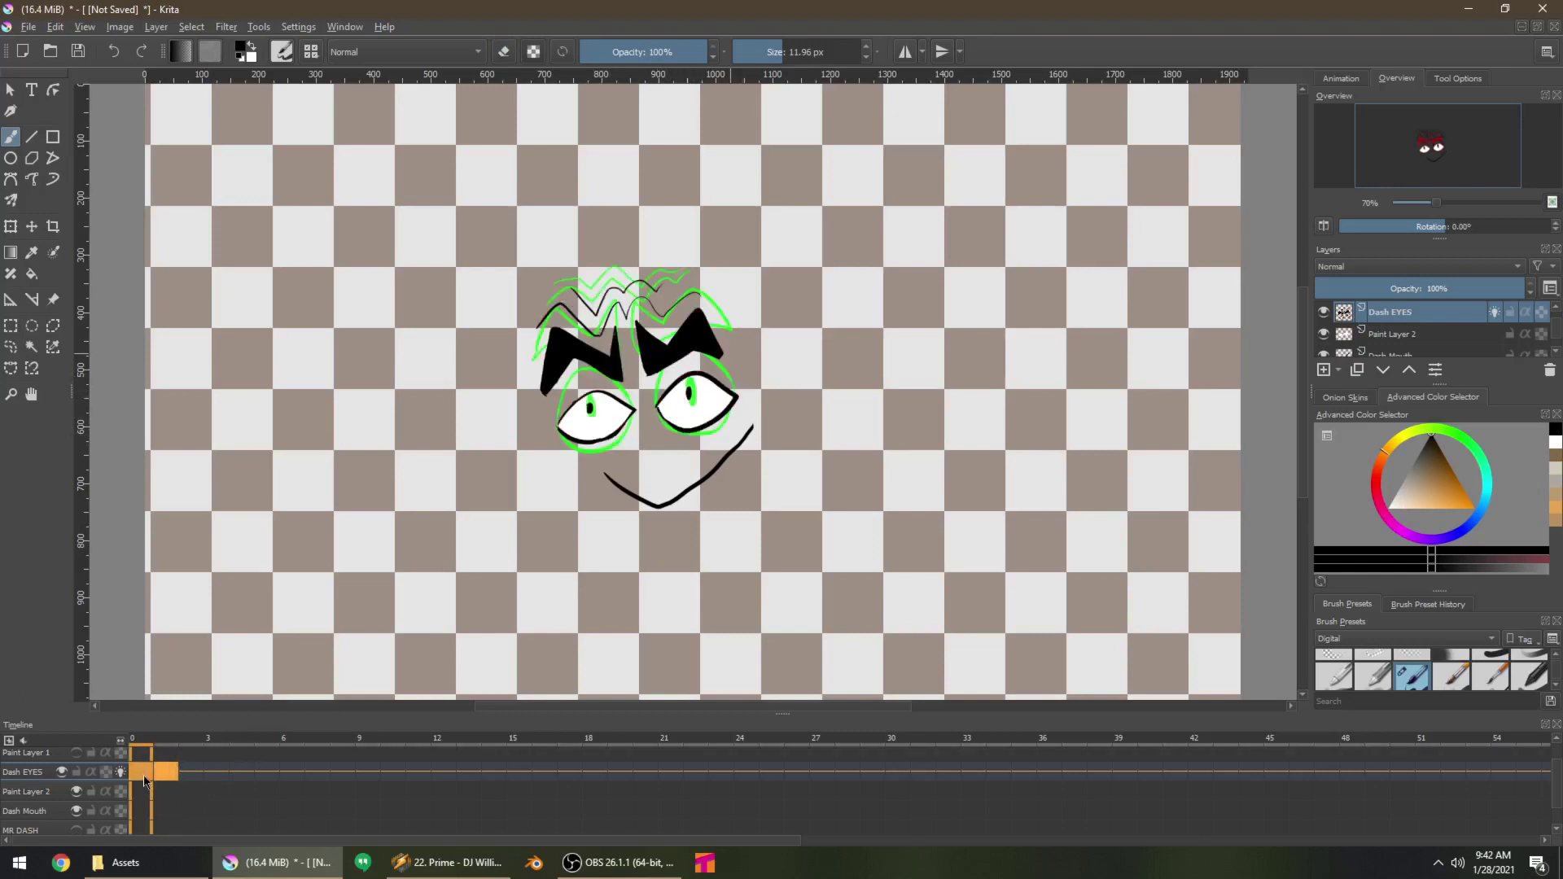
pyautogui.rightClick(150, 775)
pyautogui.moveTo(342, 686)
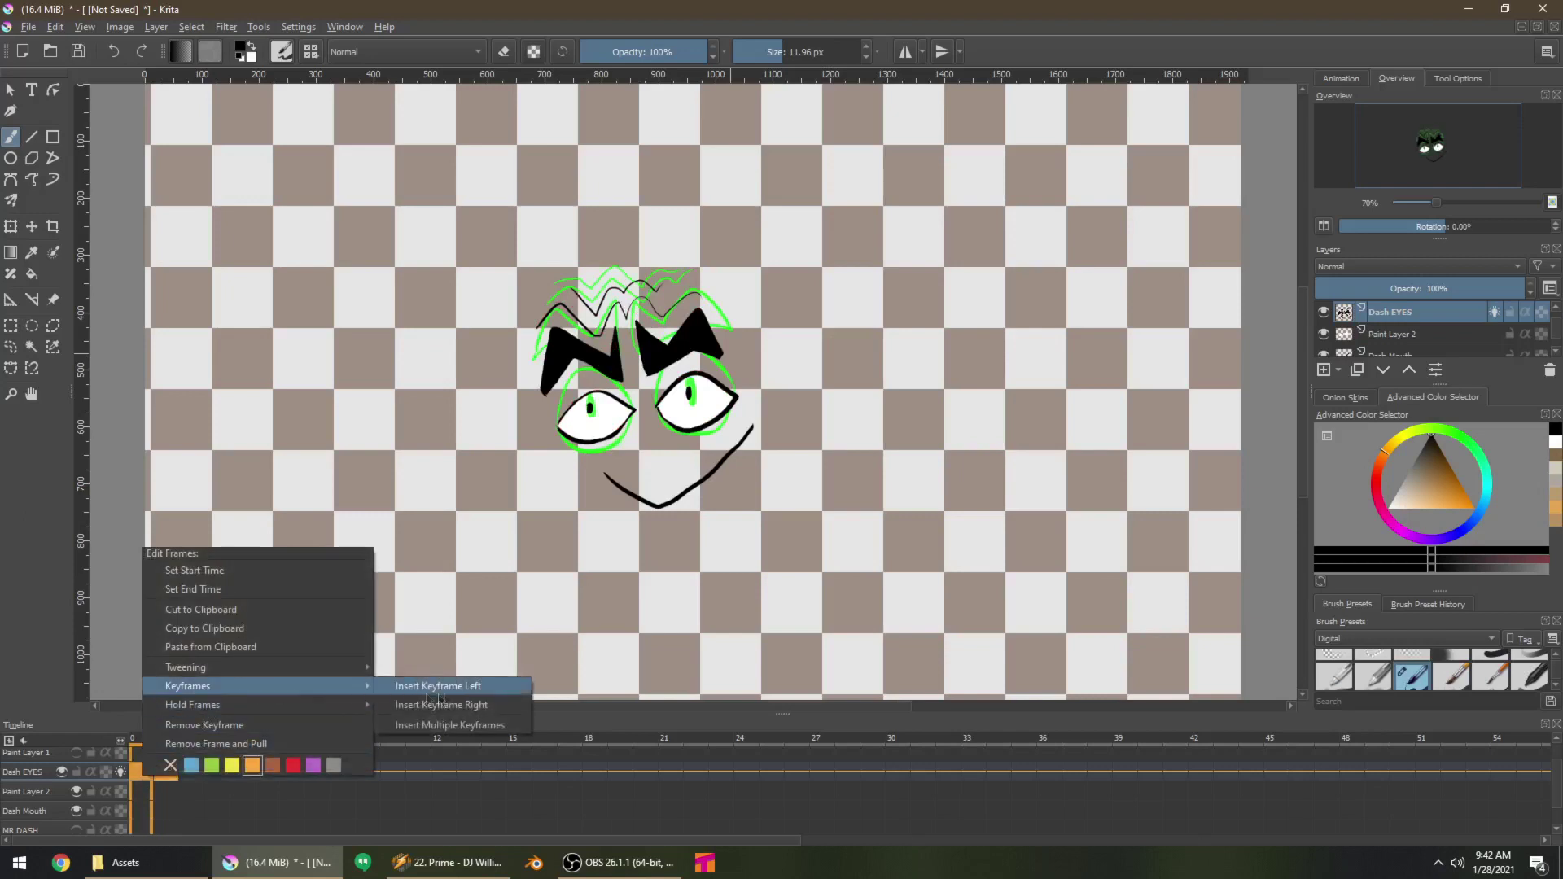
pyautogui.click(471, 704)
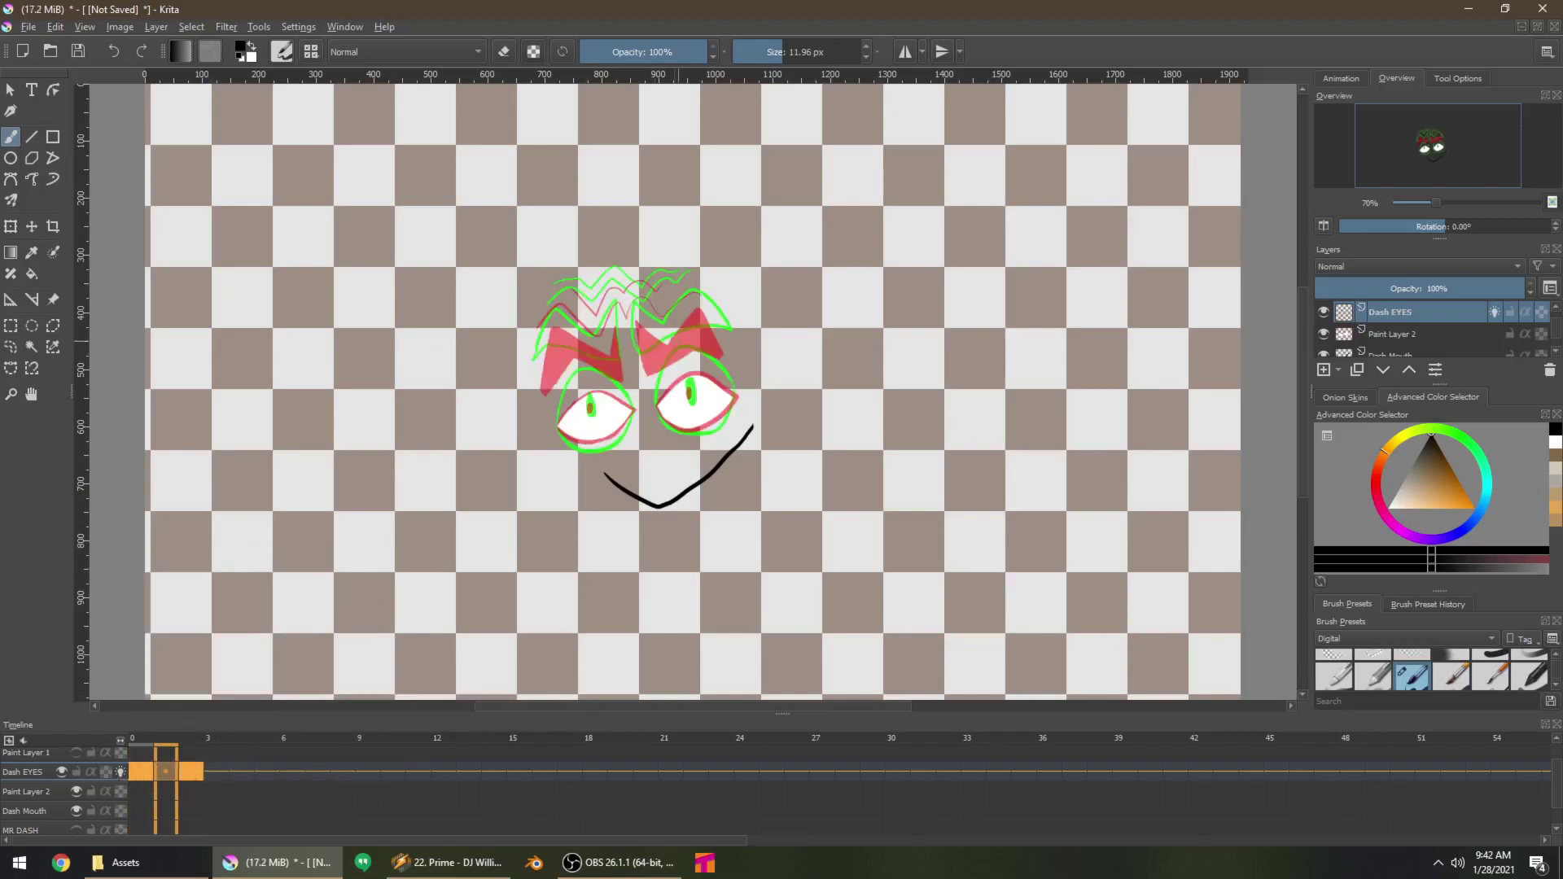
# Outline both eyebrows on the in-between frame, halfway between the lowered and raised onion-skinned poses
pyautogui.moveTo(542, 358)
pyautogui.mouseDown()
pyautogui.moveTo(554, 321)
pyautogui.moveTo(604, 348)
pyautogui.moveTo(613, 315)
pyautogui.moveTo(548, 327)
pyautogui.moveTo(601, 342)
pyautogui.moveTo(612, 321)
pyautogui.moveTo(621, 370)
pyautogui.moveTo(566, 358)
pyautogui.mouseUp()
pyautogui.hotkey('ctrl', 'z')
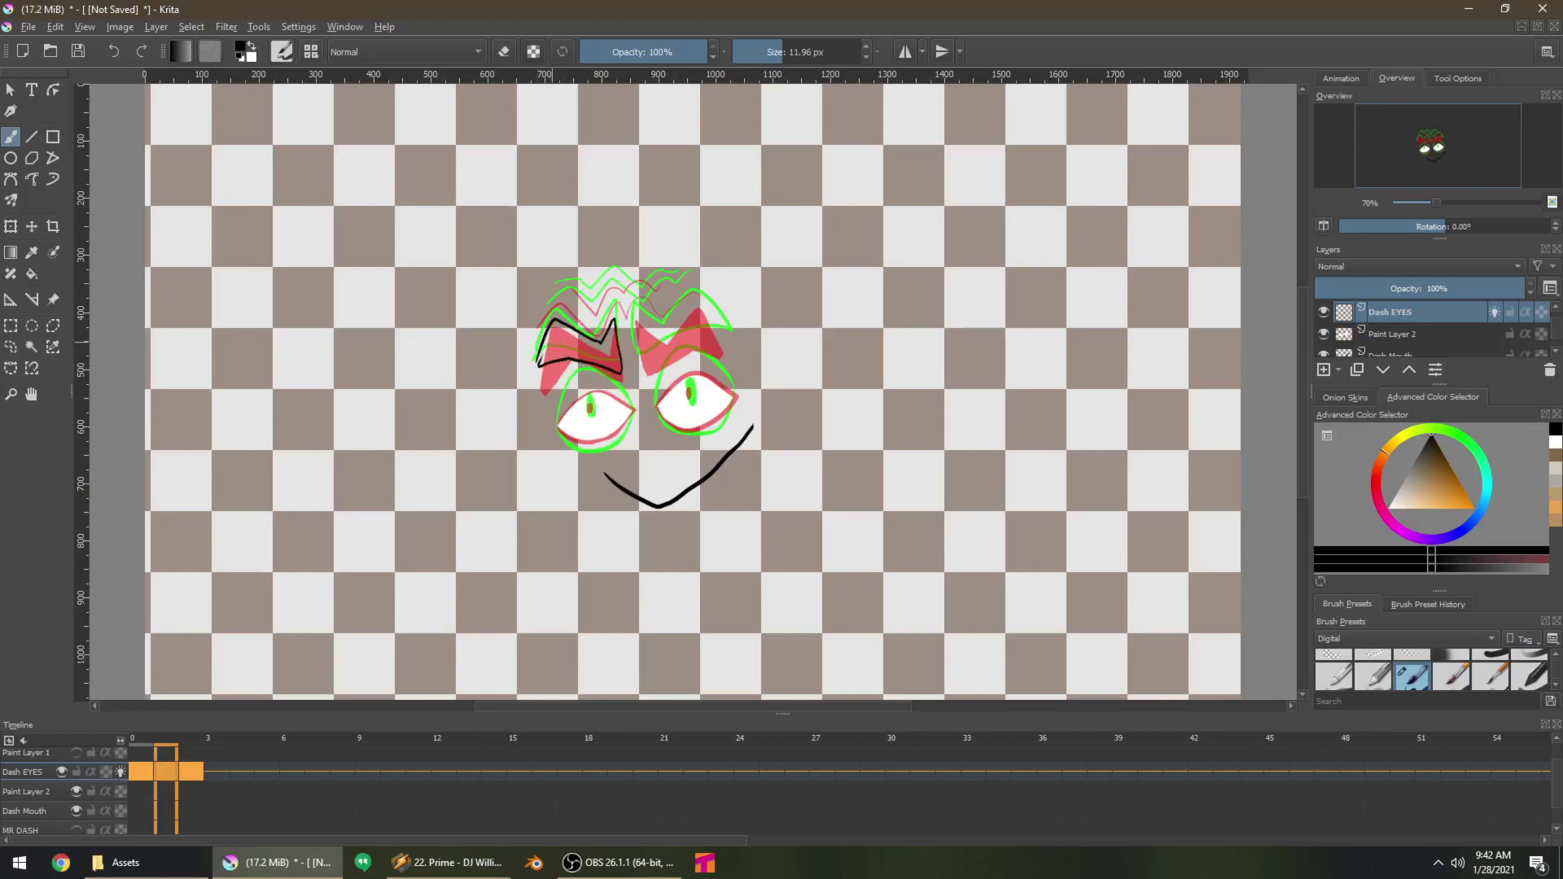
pyautogui.hotkey('ctrl', 'z')
pyautogui.hotkey('ctrl', 'z')
pyautogui.moveTo(536, 368)
pyautogui.mouseDown()
pyautogui.moveTo(555, 323)
pyautogui.moveTo(600, 346)
pyautogui.moveTo(596, 368)
pyautogui.moveTo(536, 375)
pyautogui.mouseUp()
pyautogui.moveTo(637, 361)
pyautogui.mouseDown()
pyautogui.moveTo(637, 318)
pyautogui.moveTo(668, 338)
pyautogui.moveTo(698, 309)
pyautogui.moveTo(726, 332)
pyautogui.moveTo(633, 368)
pyautogui.mouseUp()
pyautogui.press('e')
pyautogui.press('e')
# Draw half-widened eyes with pupils and the zigzag forehead wrinkles midway between the two onion-skinned poses
pyautogui.moveTo(561, 428)
pyautogui.mouseDown()
pyautogui.moveTo(625, 421)
pyautogui.moveTo(576, 408)
pyautogui.moveTo(561, 426)
pyautogui.moveTo(637, 419)
pyautogui.moveTo(561, 427)
pyautogui.moveTo(634, 409)
pyautogui.moveTo(619, 422)
pyautogui.moveTo(600, 382)
pyautogui.moveTo(632, 413)
pyautogui.mouseUp()
pyautogui.hotkey('ctrl', 'z')
pyautogui.hotkey('ctrl', 'z')
pyautogui.hotkey('ctrl', 'z')
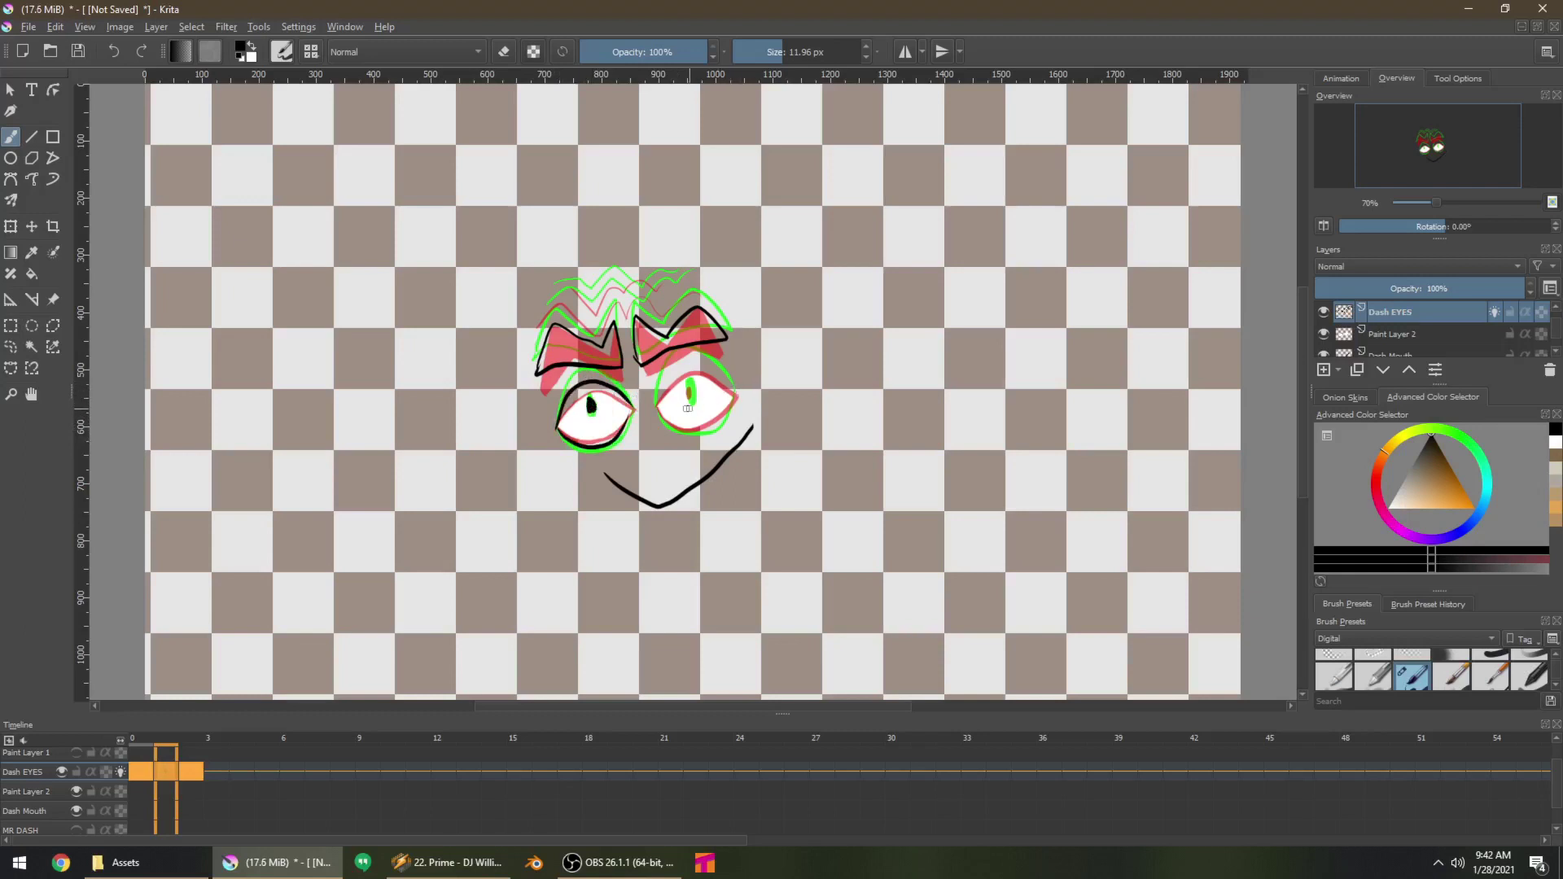
pyautogui.moveTo(656, 403)
pyautogui.mouseDown()
pyautogui.moveTo(735, 396)
pyautogui.moveTo(690, 399)
pyautogui.mouseUp()
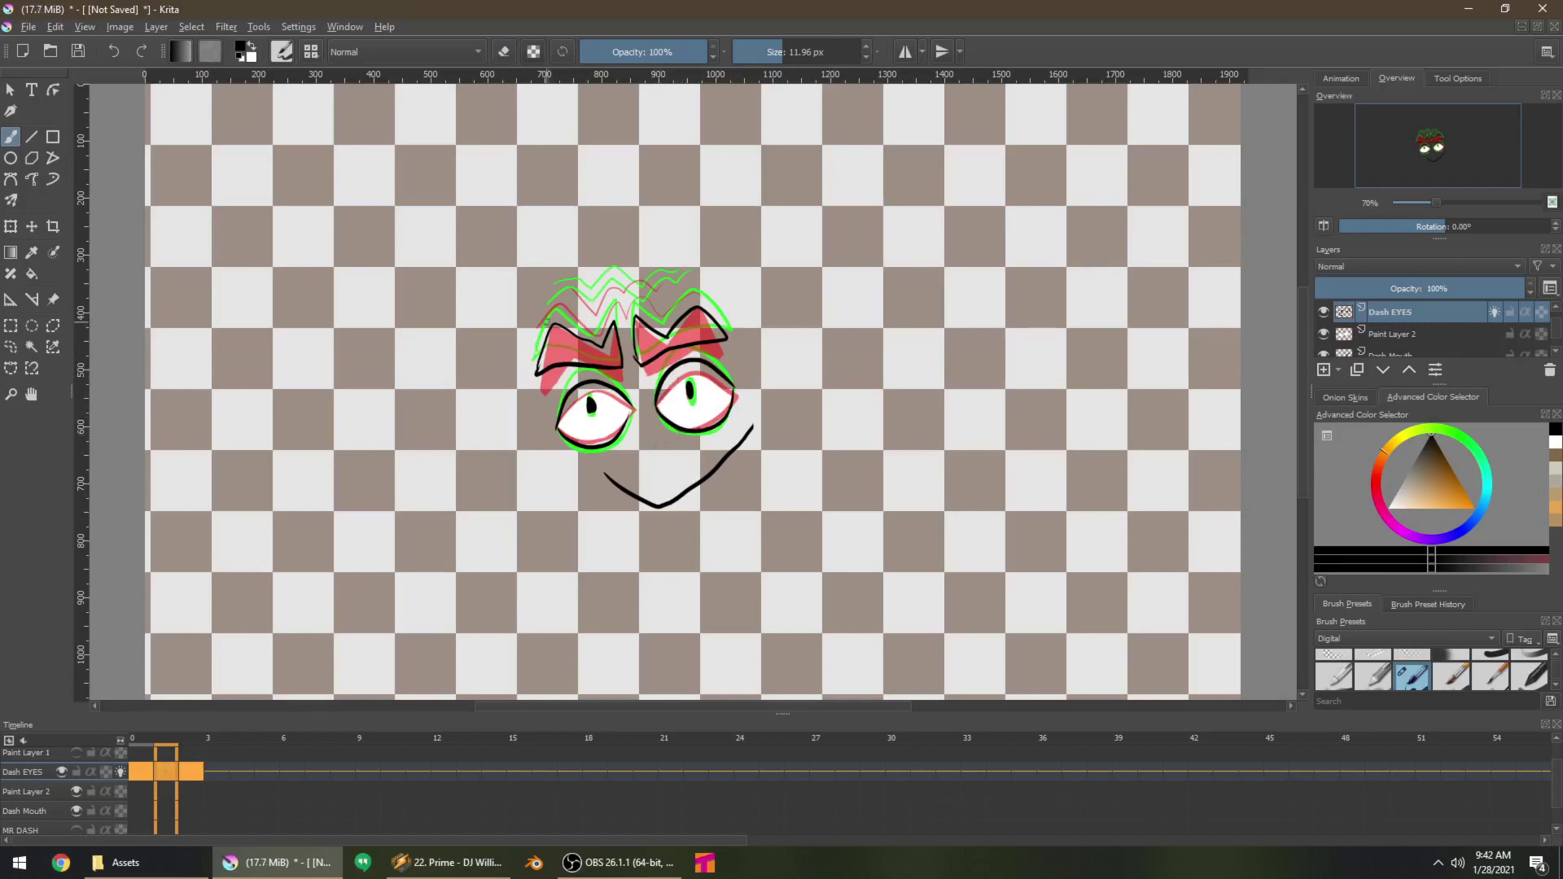
pyautogui.moveTo(570, 298); pyautogui.dragTo(538, 316)
pyautogui.moveTo(649, 309); pyautogui.dragTo(700, 283)
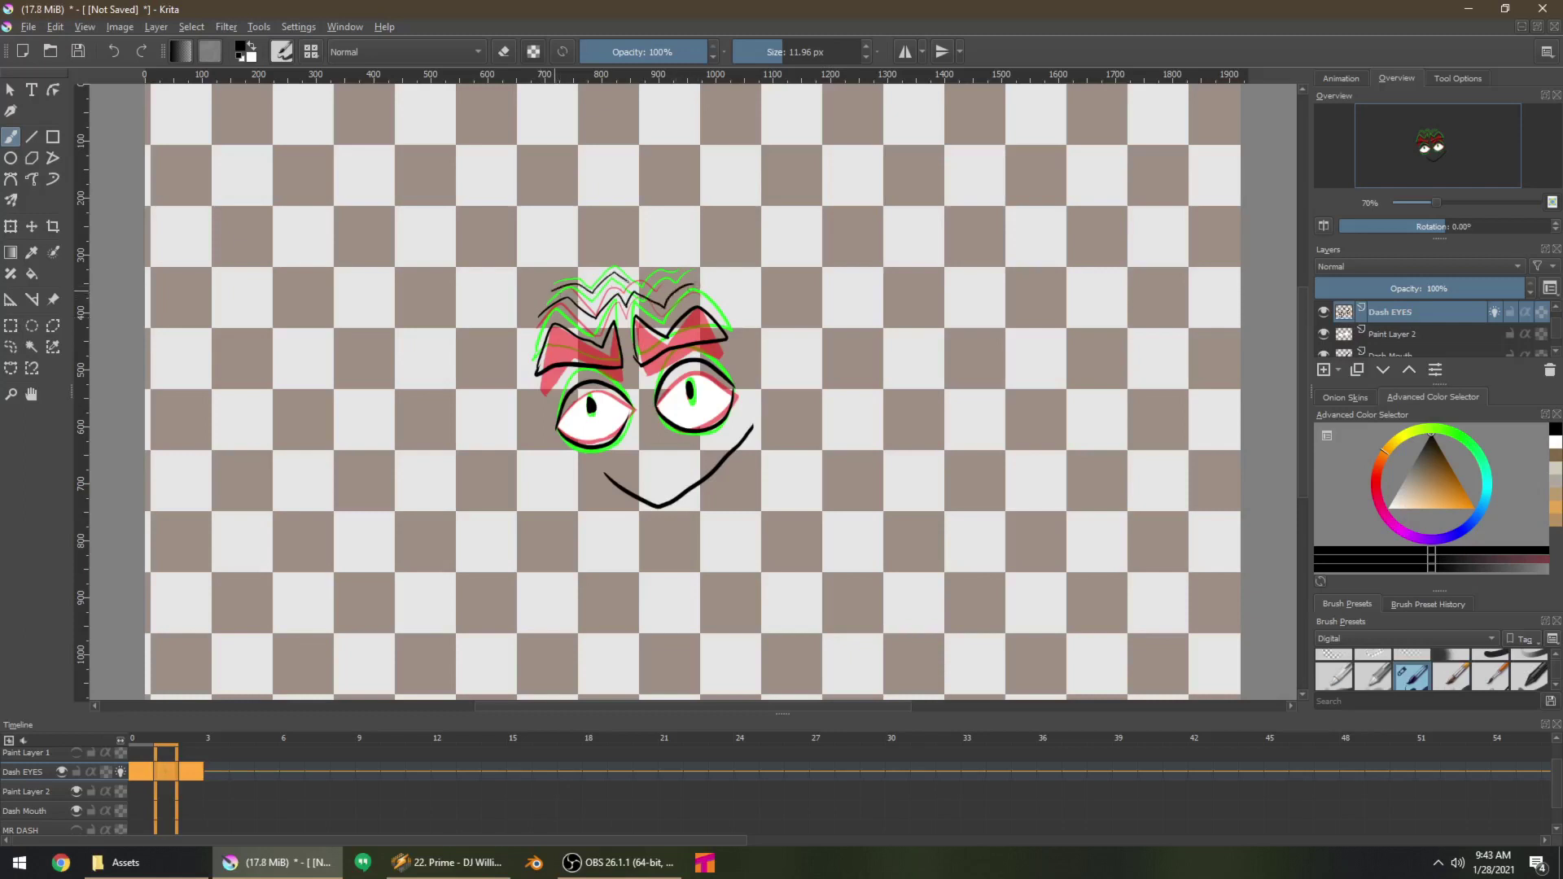
# Turn off the Dash EYES onion skin and flip through the frames to check the eye movement, ending on frame 0
pyautogui.click(120, 772)
pyautogui.press('Right')
pyautogui.press('Left')
pyautogui.press('Right')
pyautogui.press('Left')
pyautogui.press('Left')
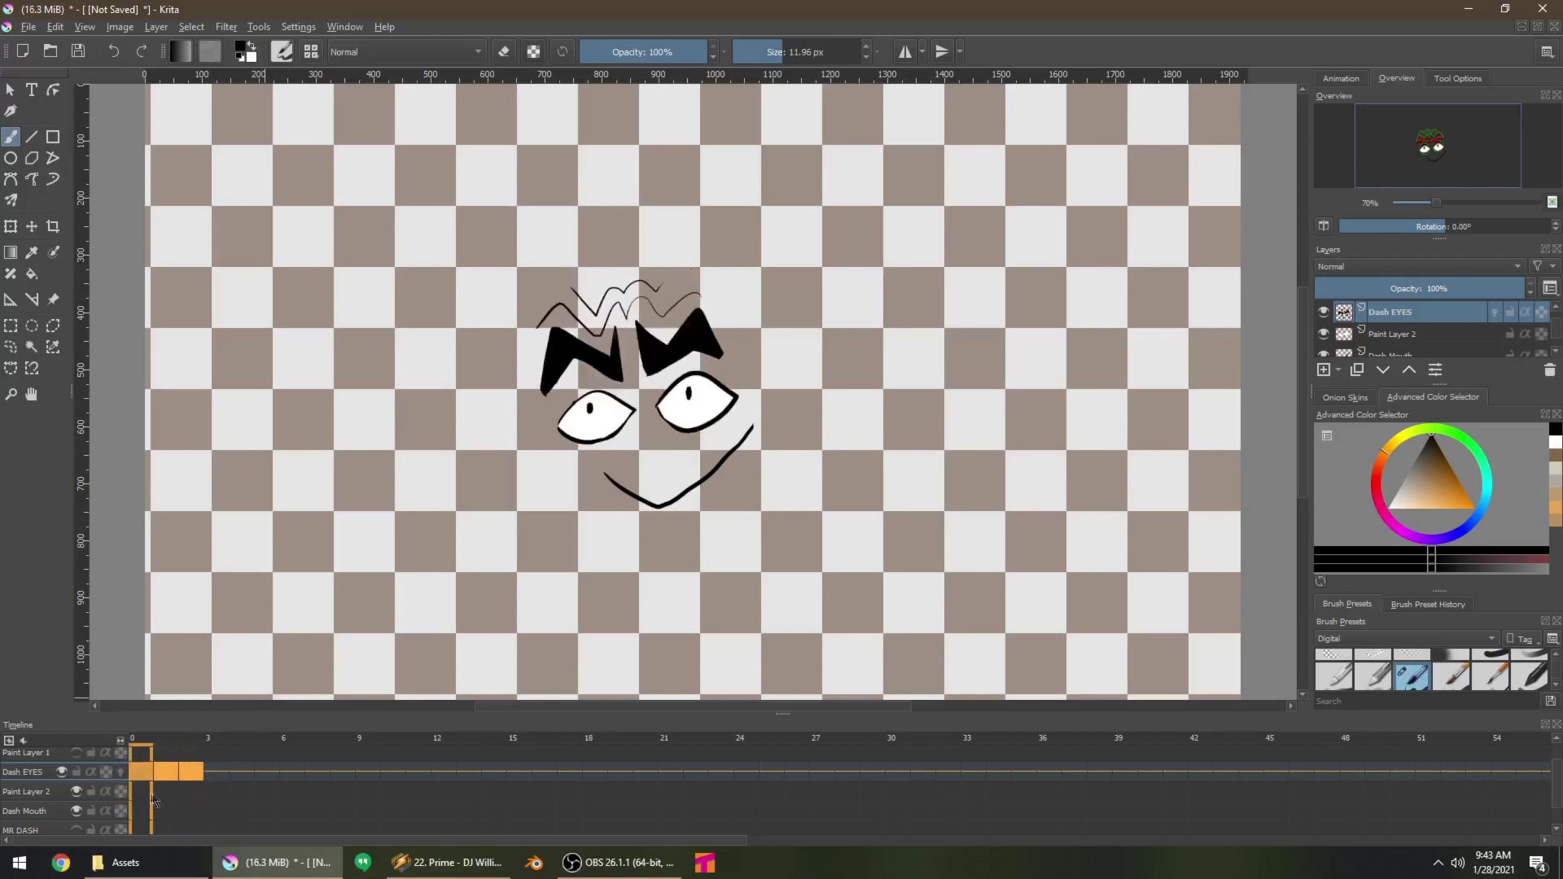
# Fill both eyebrows with black on frames 1 and 2 of the Dash EYES layer
pyautogui.press('Right')
pyautogui.press('f')
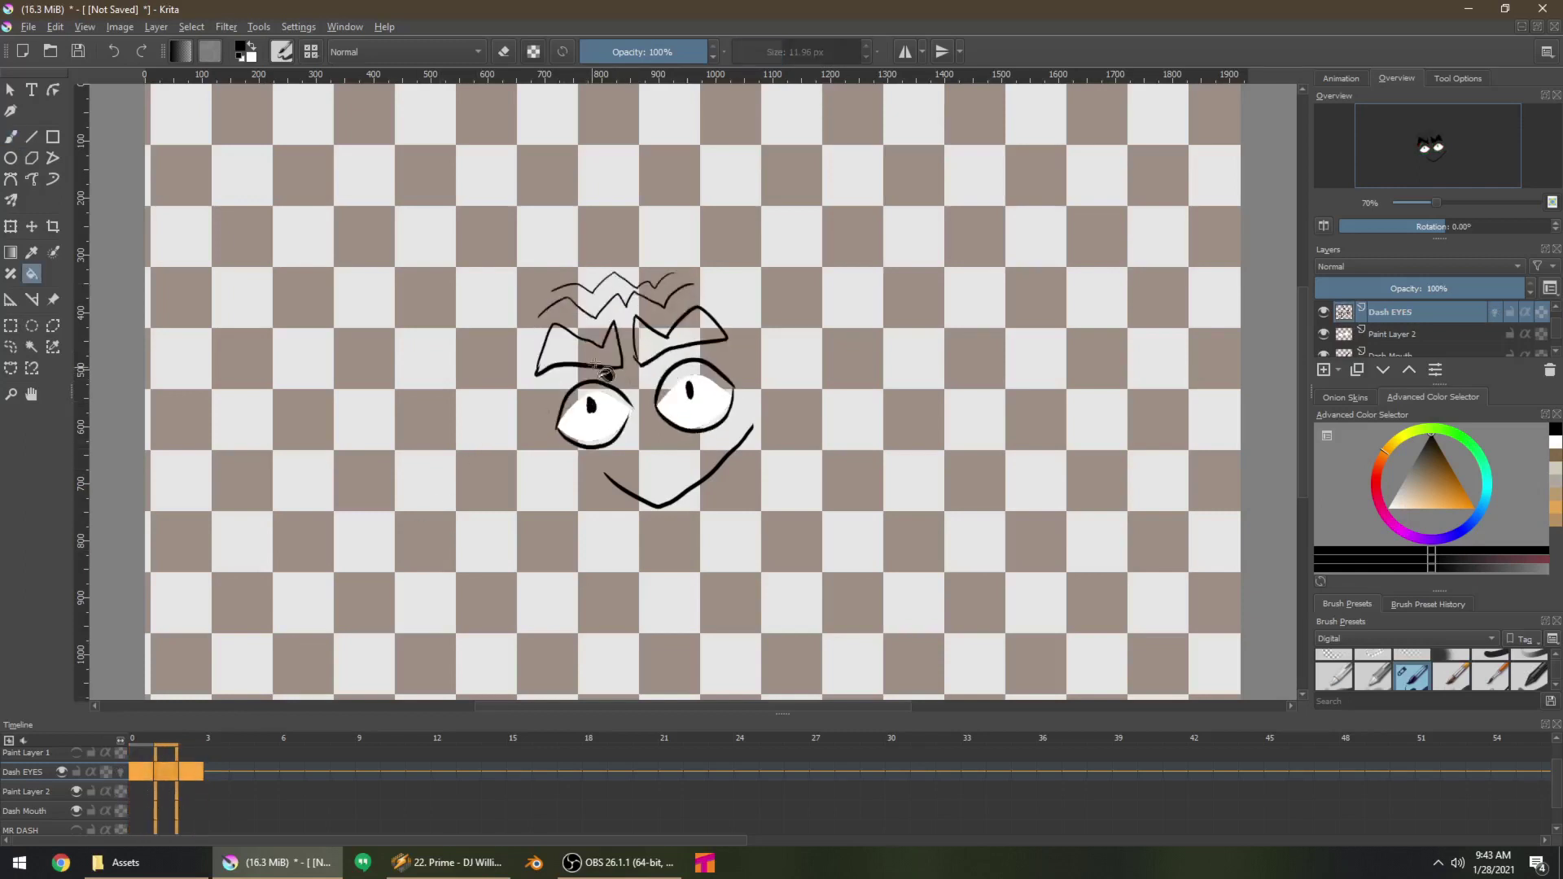
pyautogui.click(598, 351)
pyautogui.click(684, 331)
pyautogui.press('Right')
pyautogui.click(588, 337)
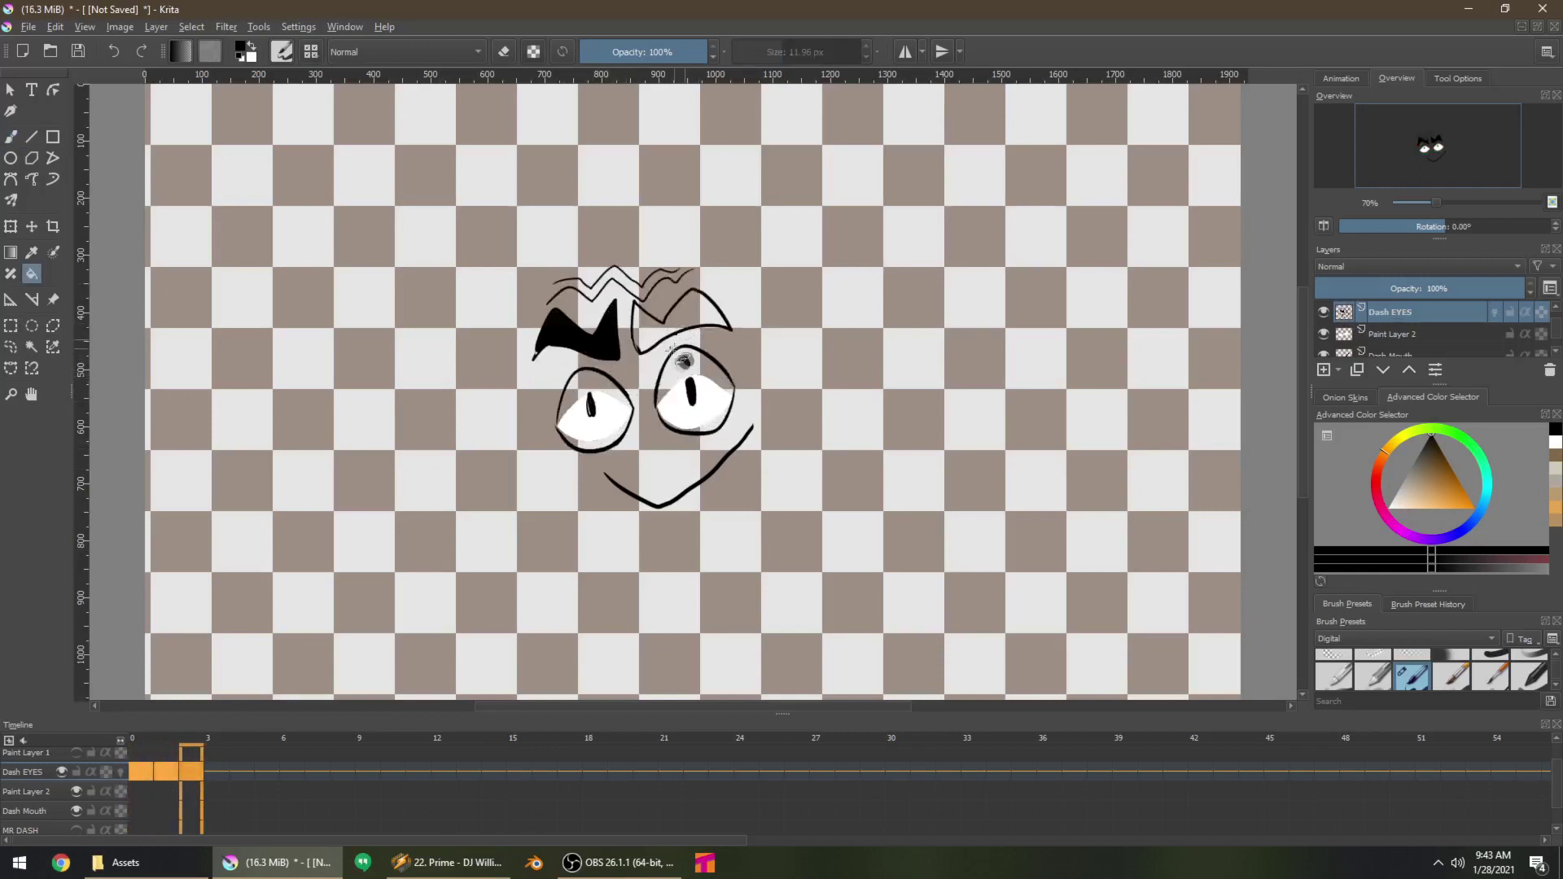
pyautogui.click(680, 321)
pyautogui.press('b')
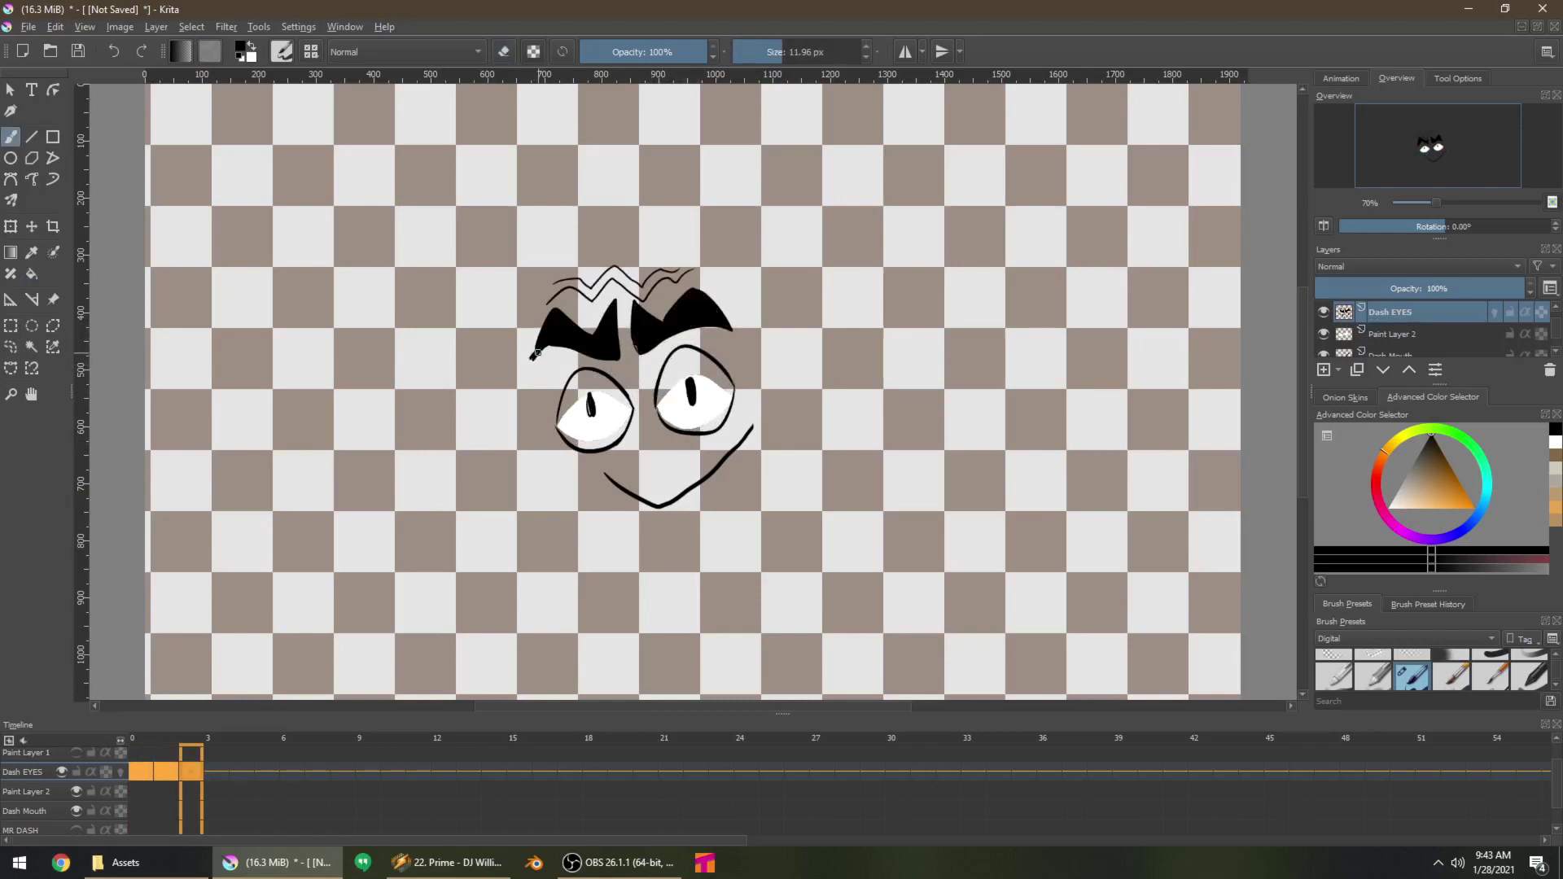
pyautogui.press('e')
# Identify the eye-white layer by toggling visibility and insert a keyframe after frame 0 on Paint Layer 2
pyautogui.click(62, 771)
pyautogui.click(77, 792)
pyautogui.click(76, 791)
pyautogui.click(136, 794)
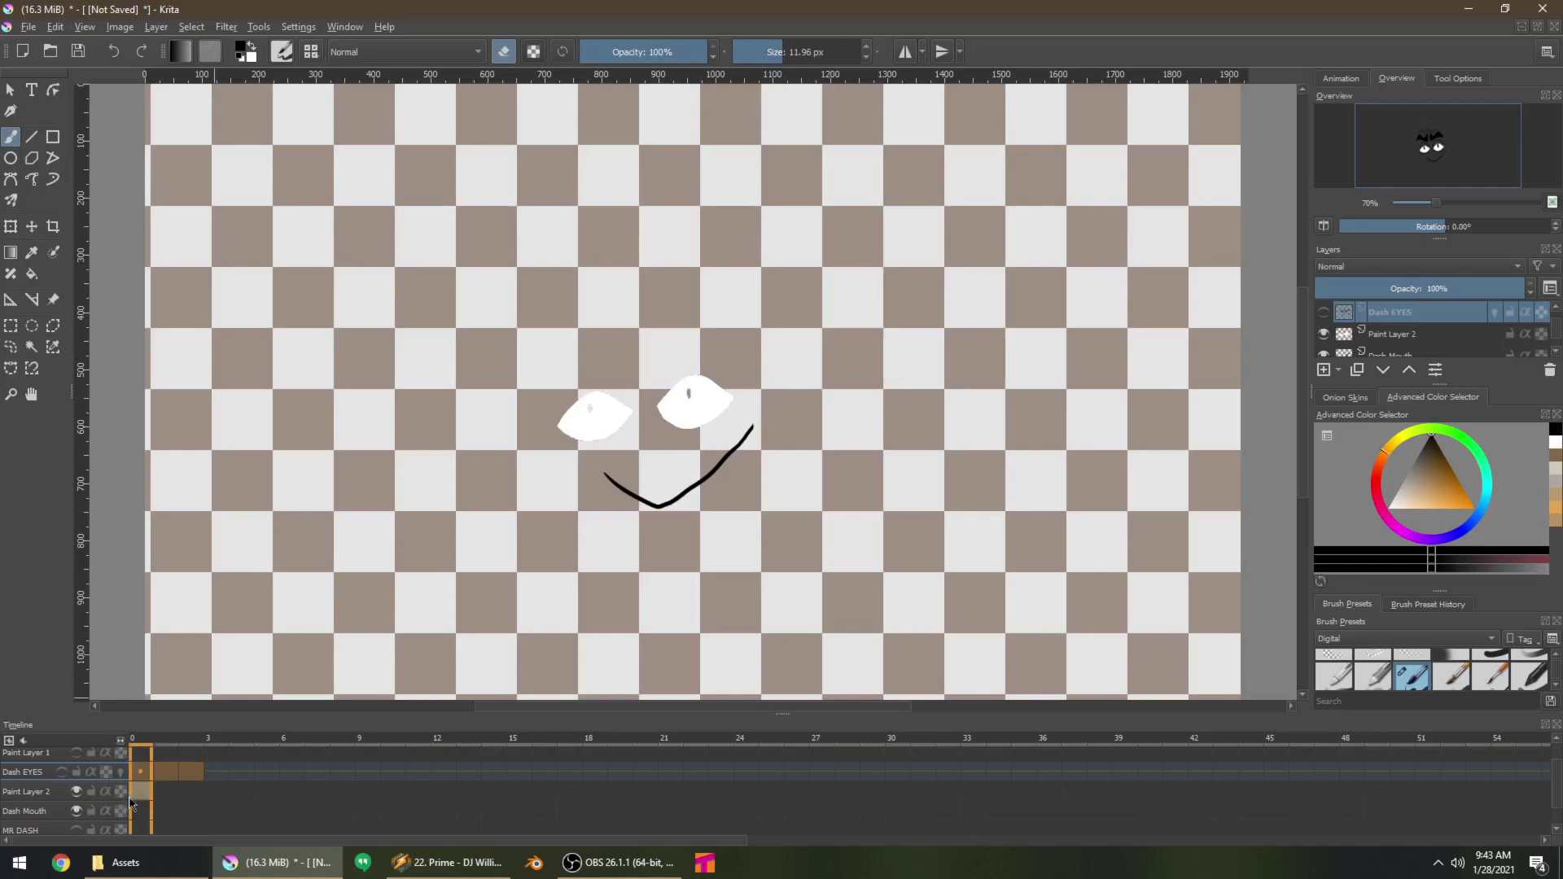
pyautogui.click(62, 774)
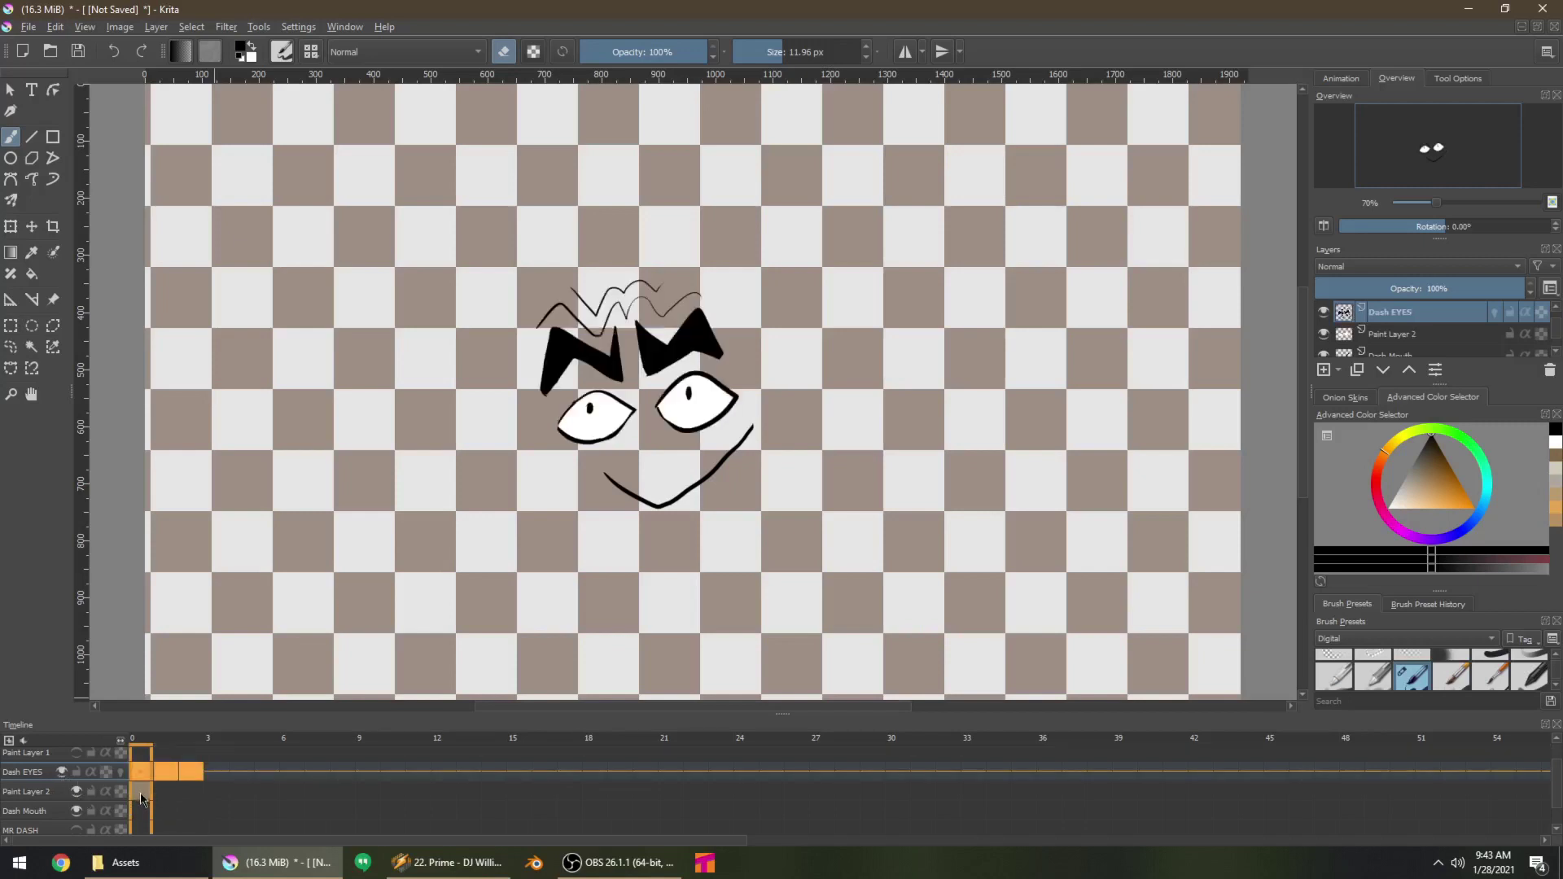
pyautogui.rightClick(139, 794)
pyautogui.moveTo(254, 737)
pyautogui.click(490, 772)
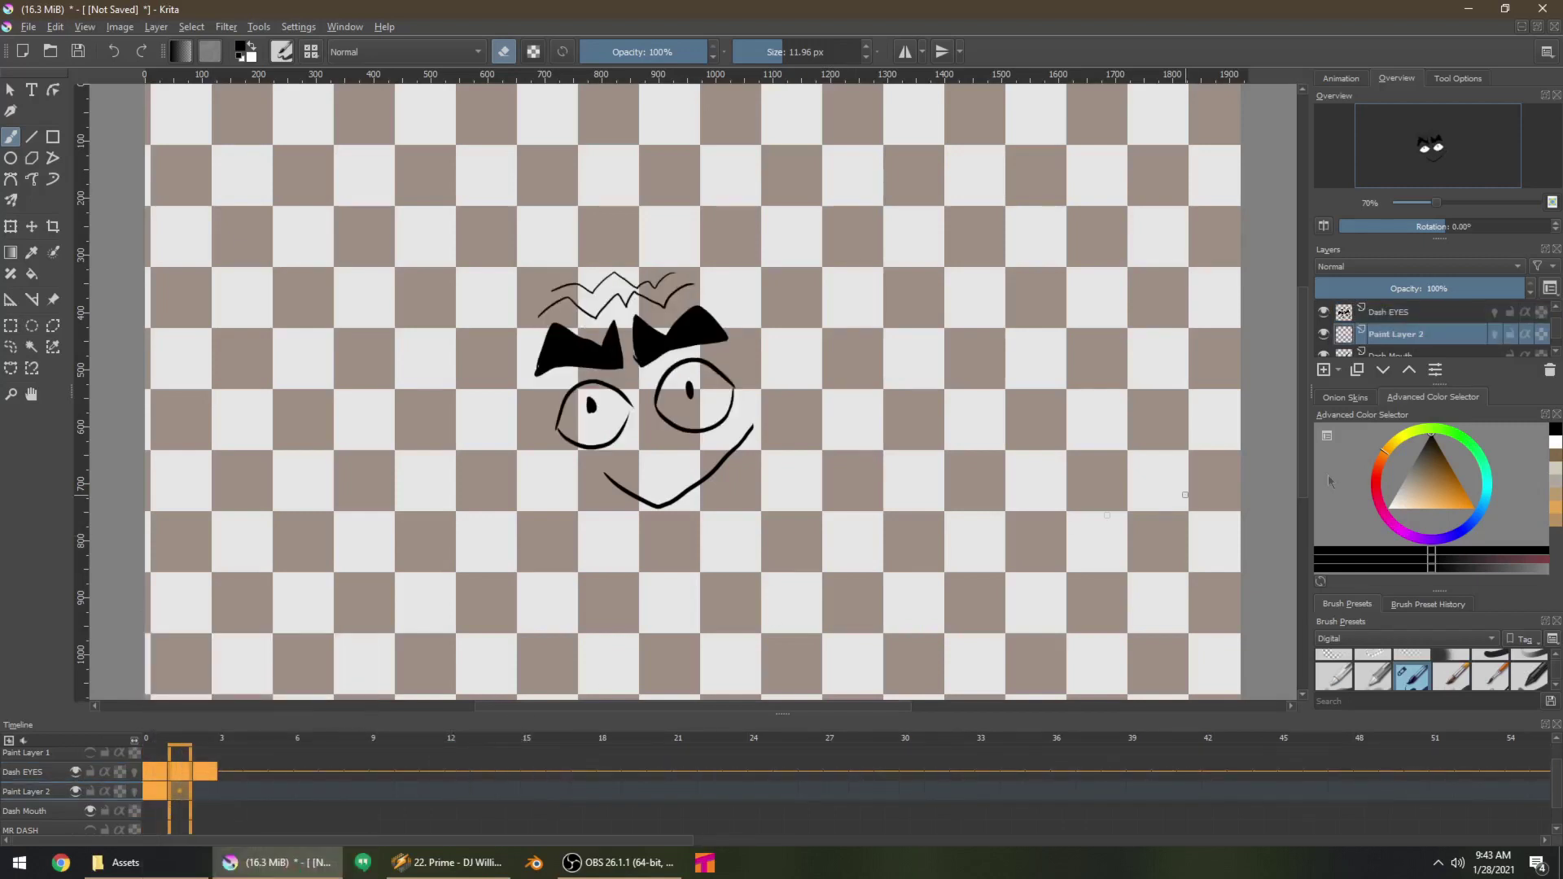
# Fill both eyes with white on frames 1 and 2 of Paint Layer 2, matching the widened outlines
pyautogui.click(1389, 509)
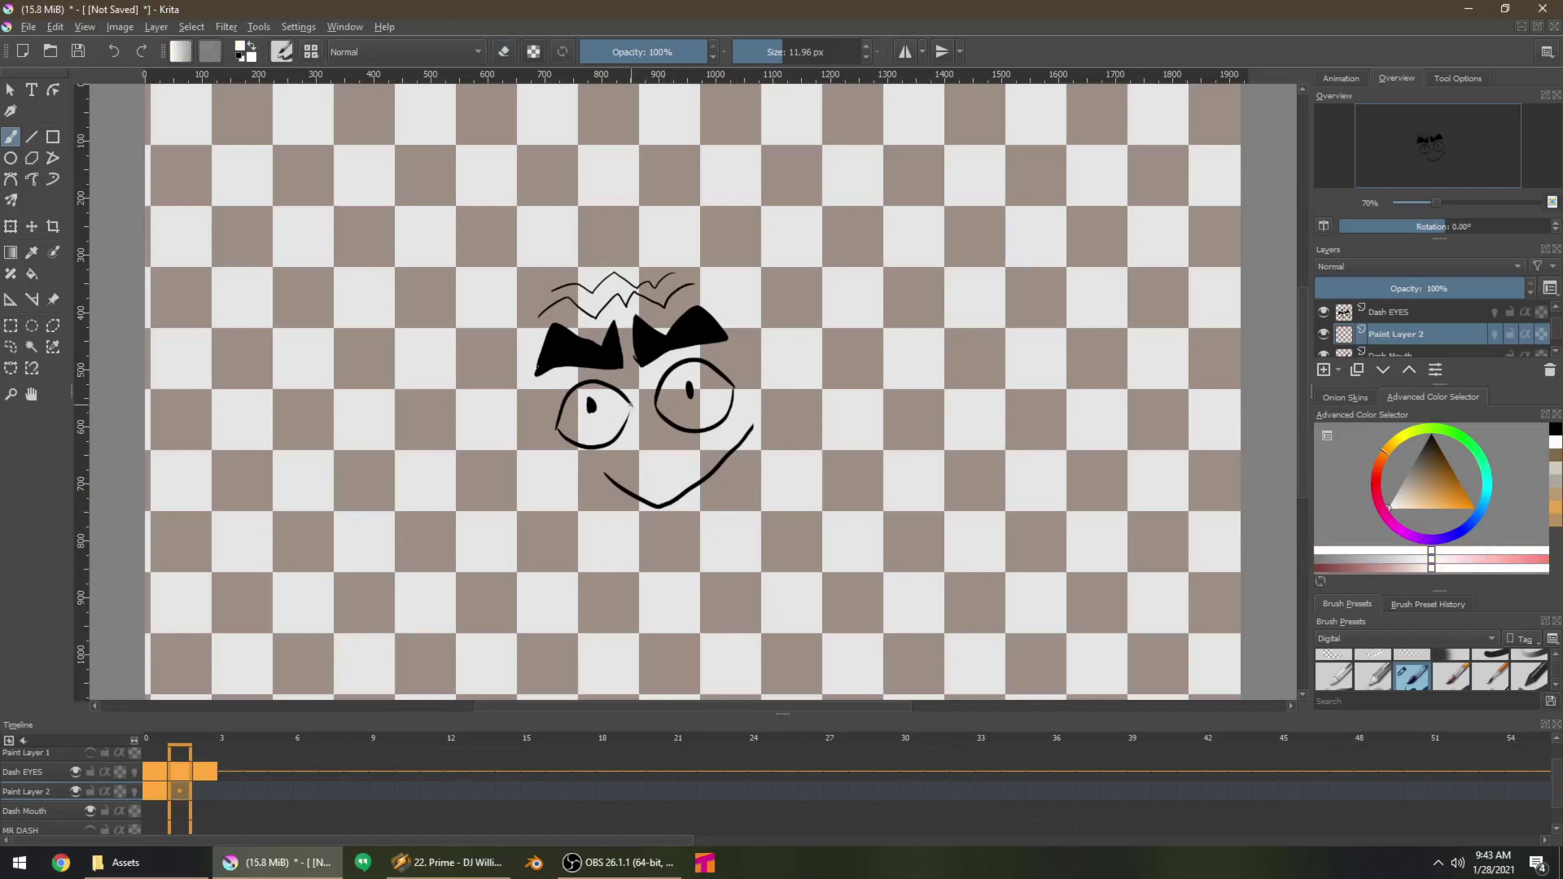
pyautogui.press('f')
pyautogui.click(595, 419)
pyautogui.click(679, 411)
pyautogui.press('.')
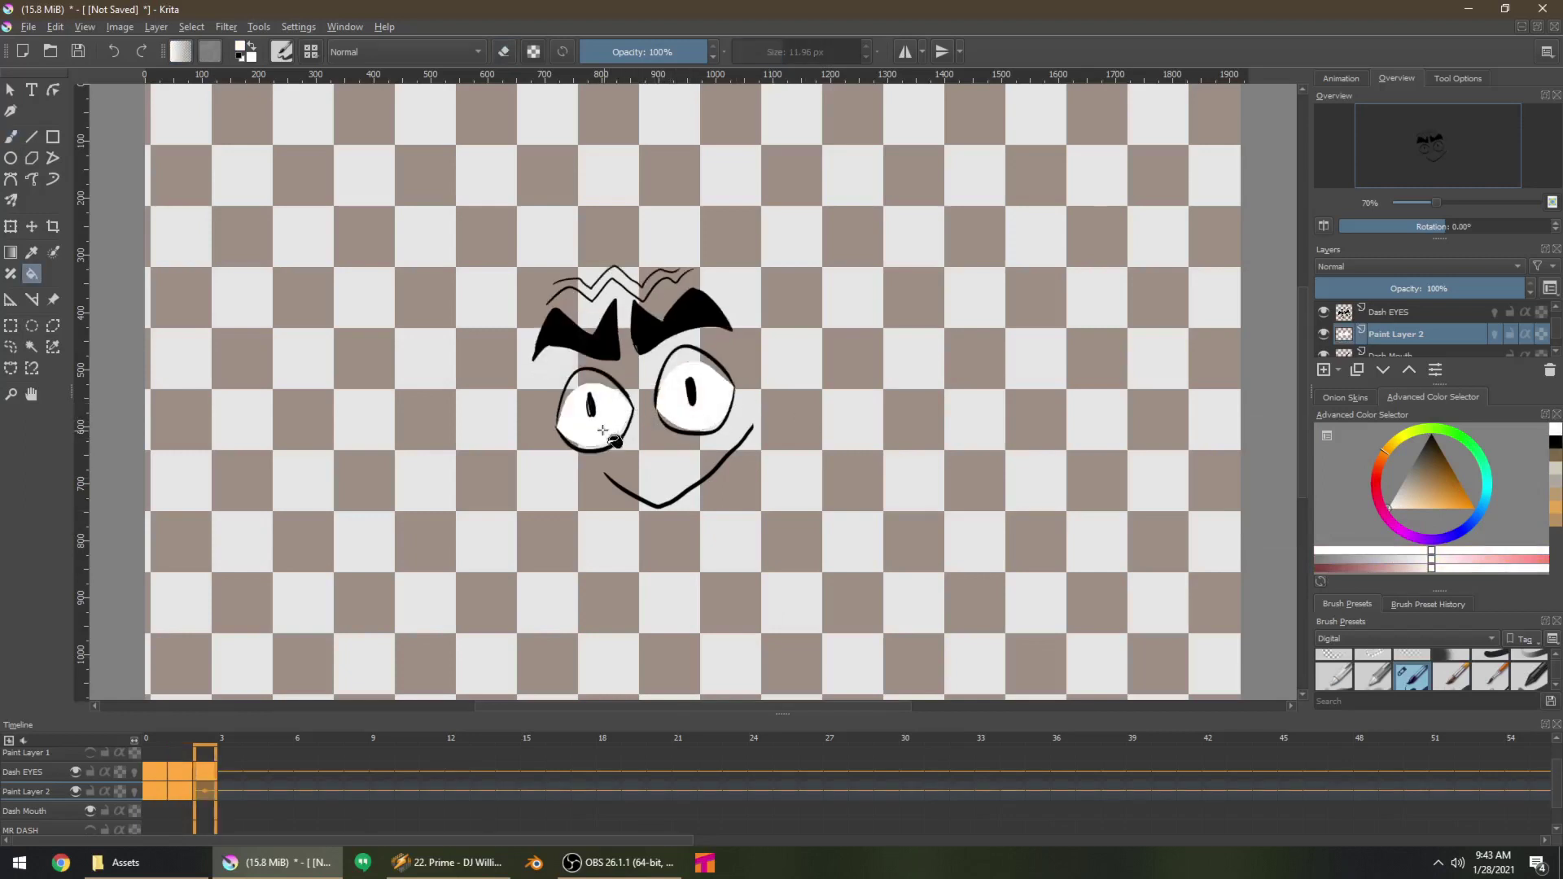
pyautogui.click(682, 413)
pyautogui.press('Delete')
pyautogui.click(684, 414)
pyautogui.click(617, 423)
pyautogui.press('b')
pyautogui.press('x')
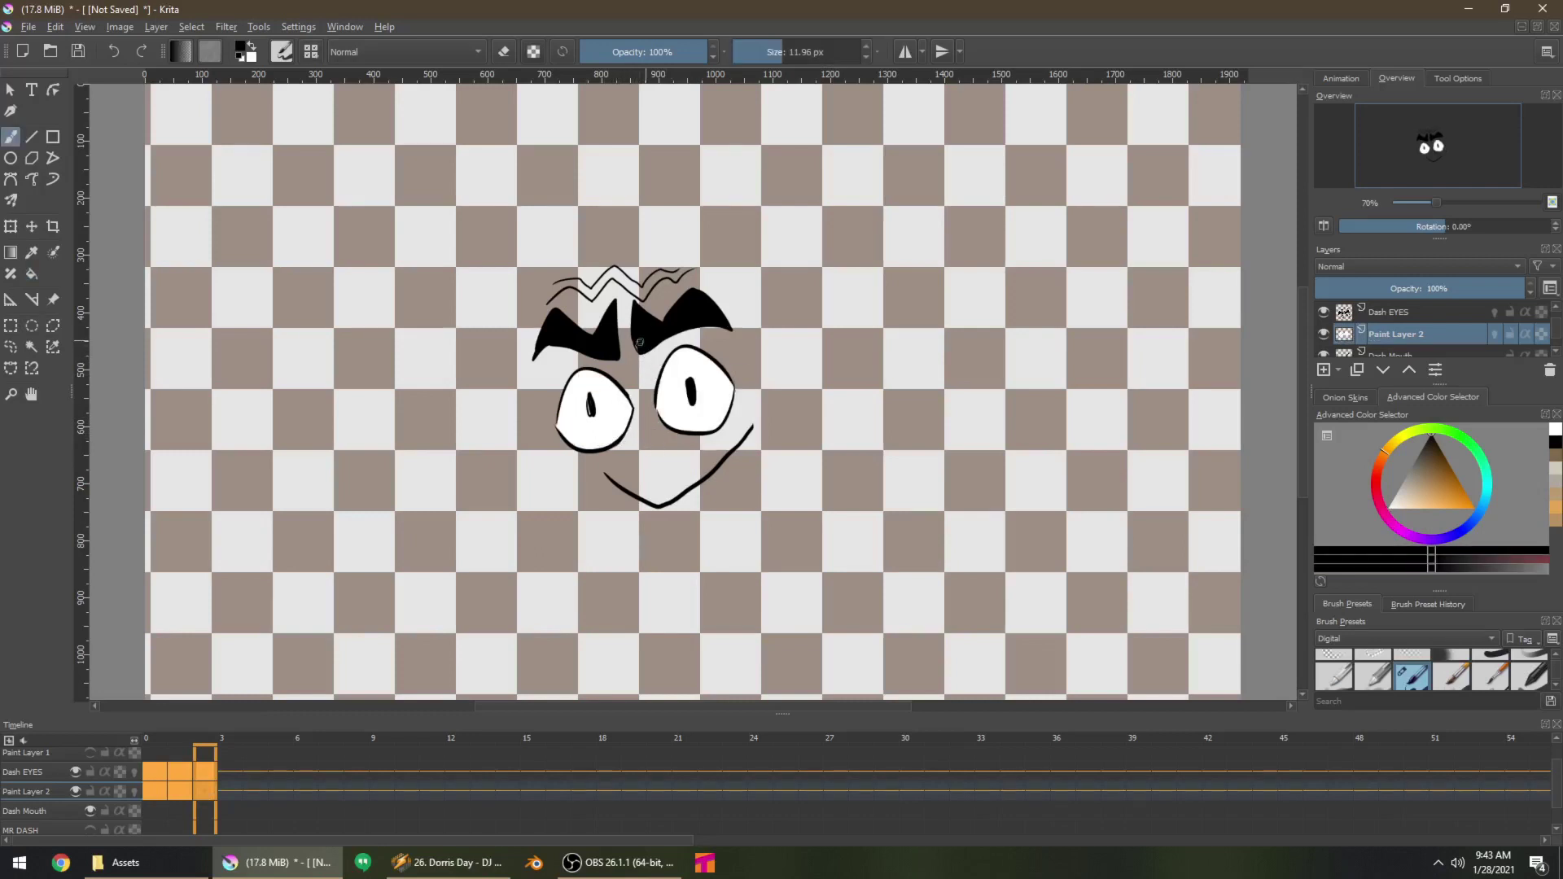
# Hide the eye, eye-white and mouth layers, show MR DASH, and add a new paint layer directly above Background
pyautogui.moveTo(1343, 313)
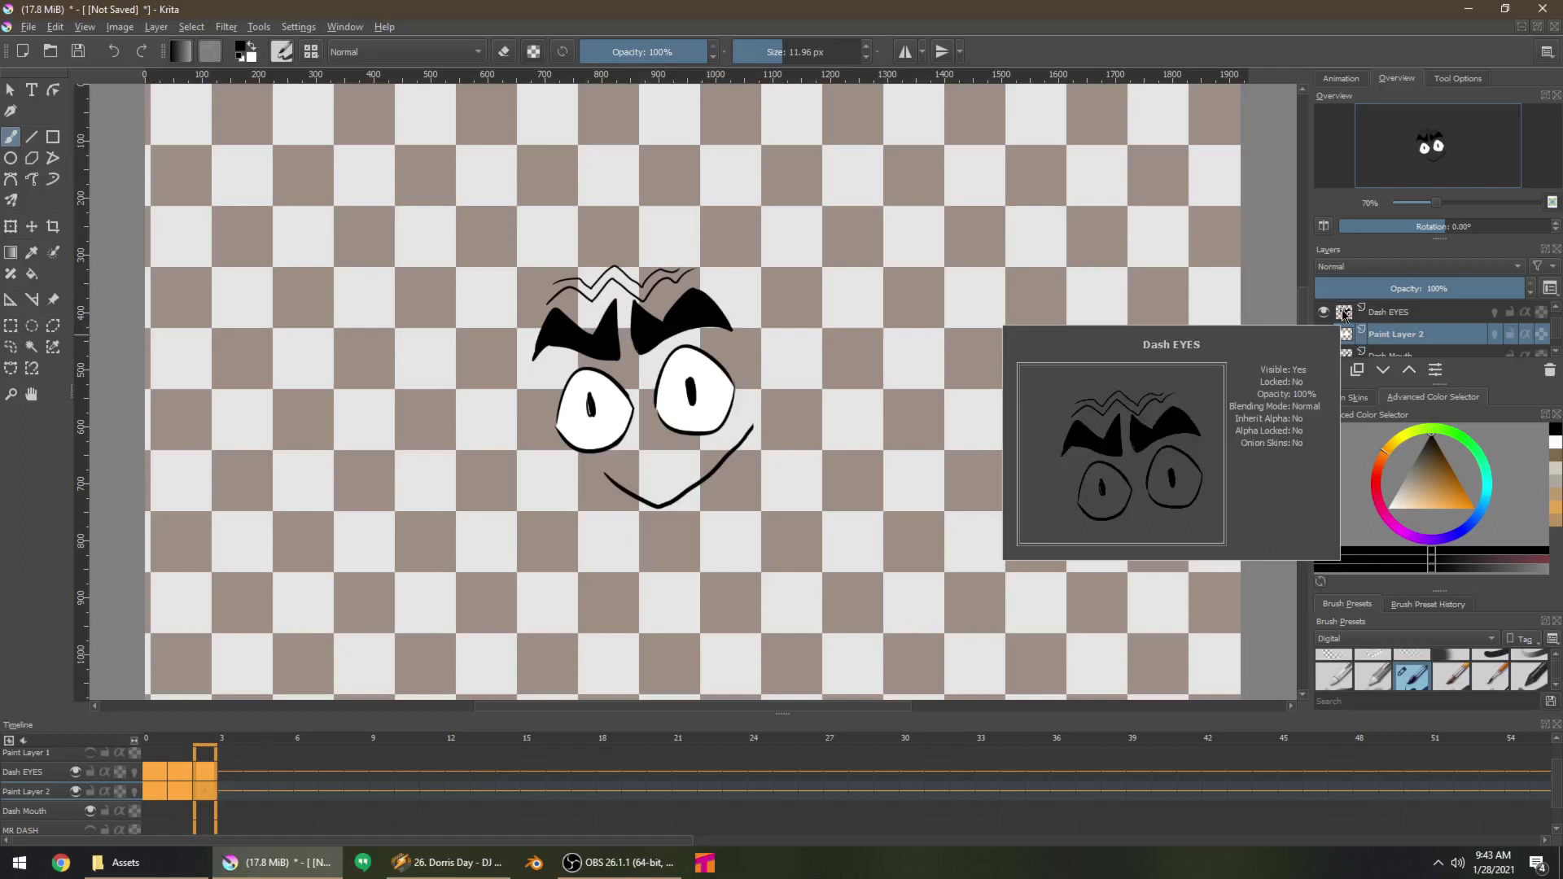
pyautogui.moveTo(1323, 311); pyautogui.dragTo(1323, 350)
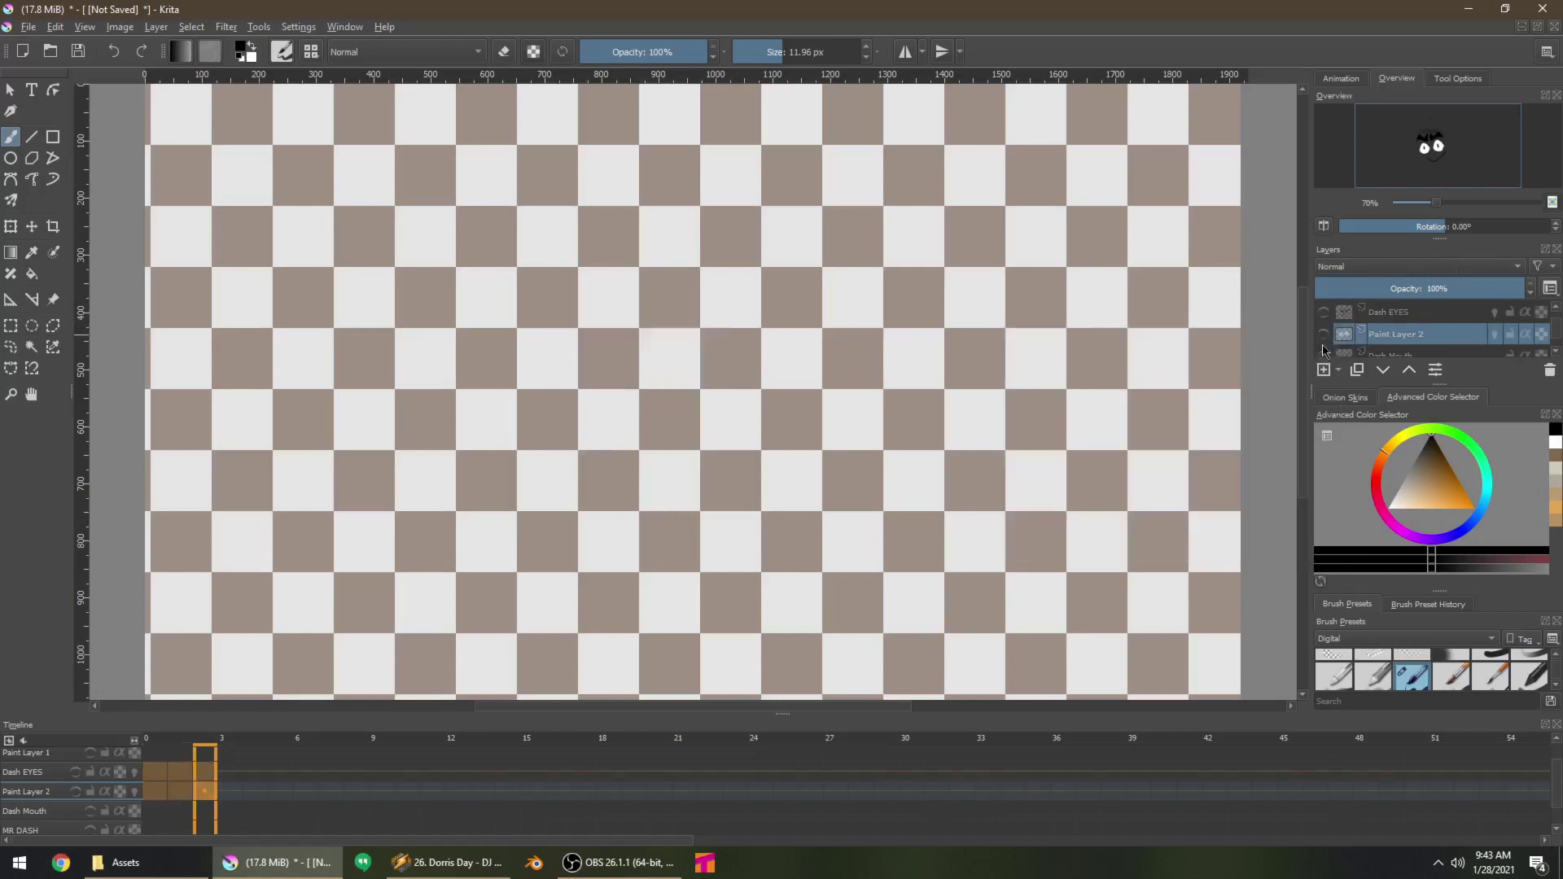
pyautogui.click(1555, 352)
pyautogui.click(1418, 339)
pyautogui.click(1323, 338)
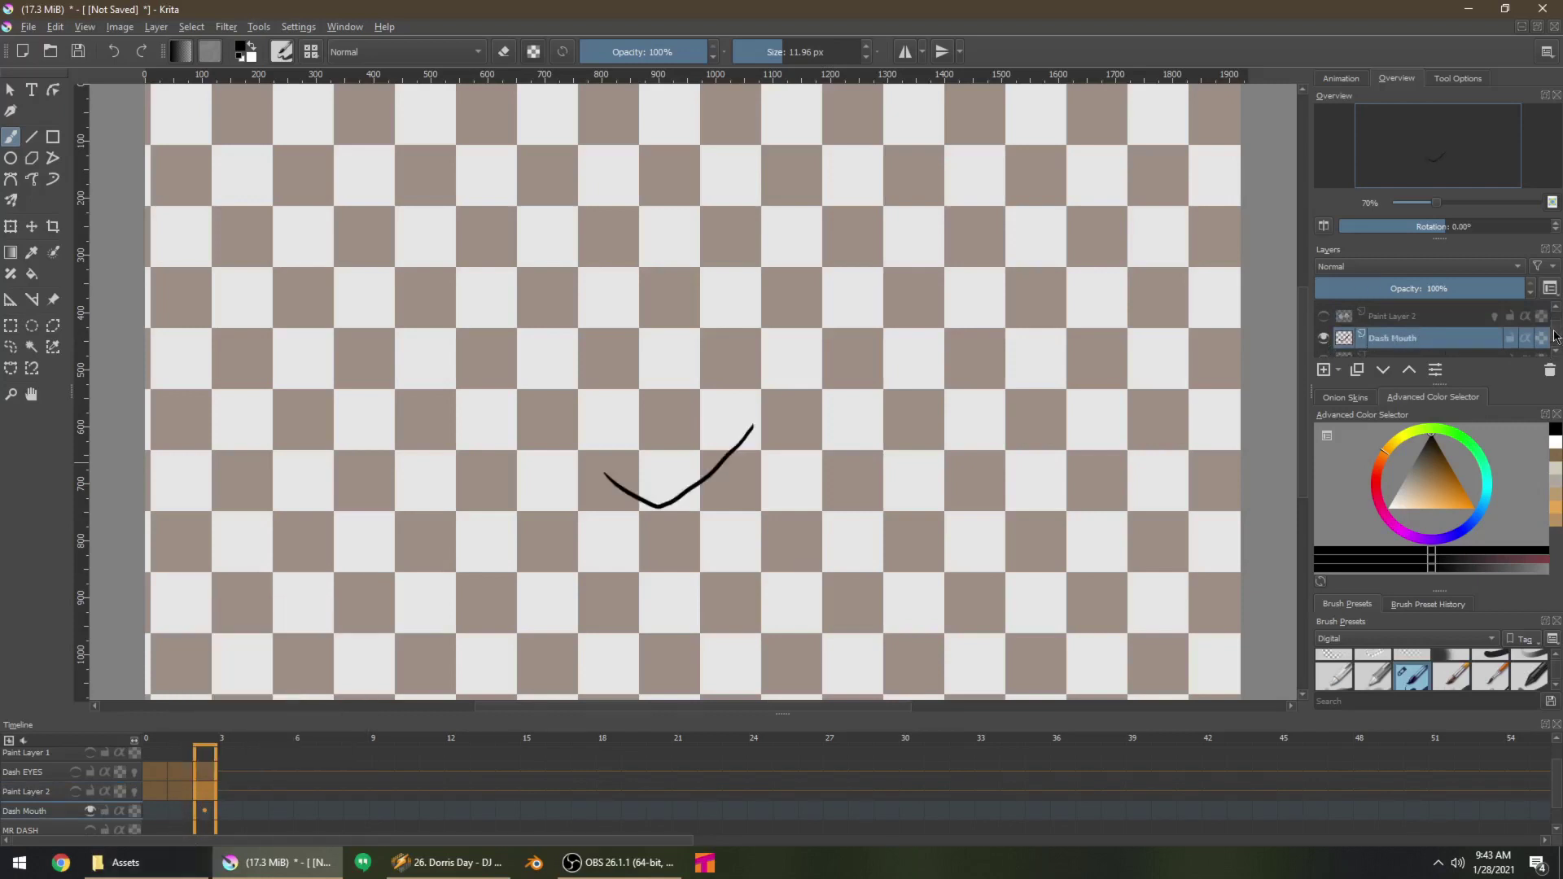
pyautogui.click(1324, 338)
pyautogui.click(1324, 356)
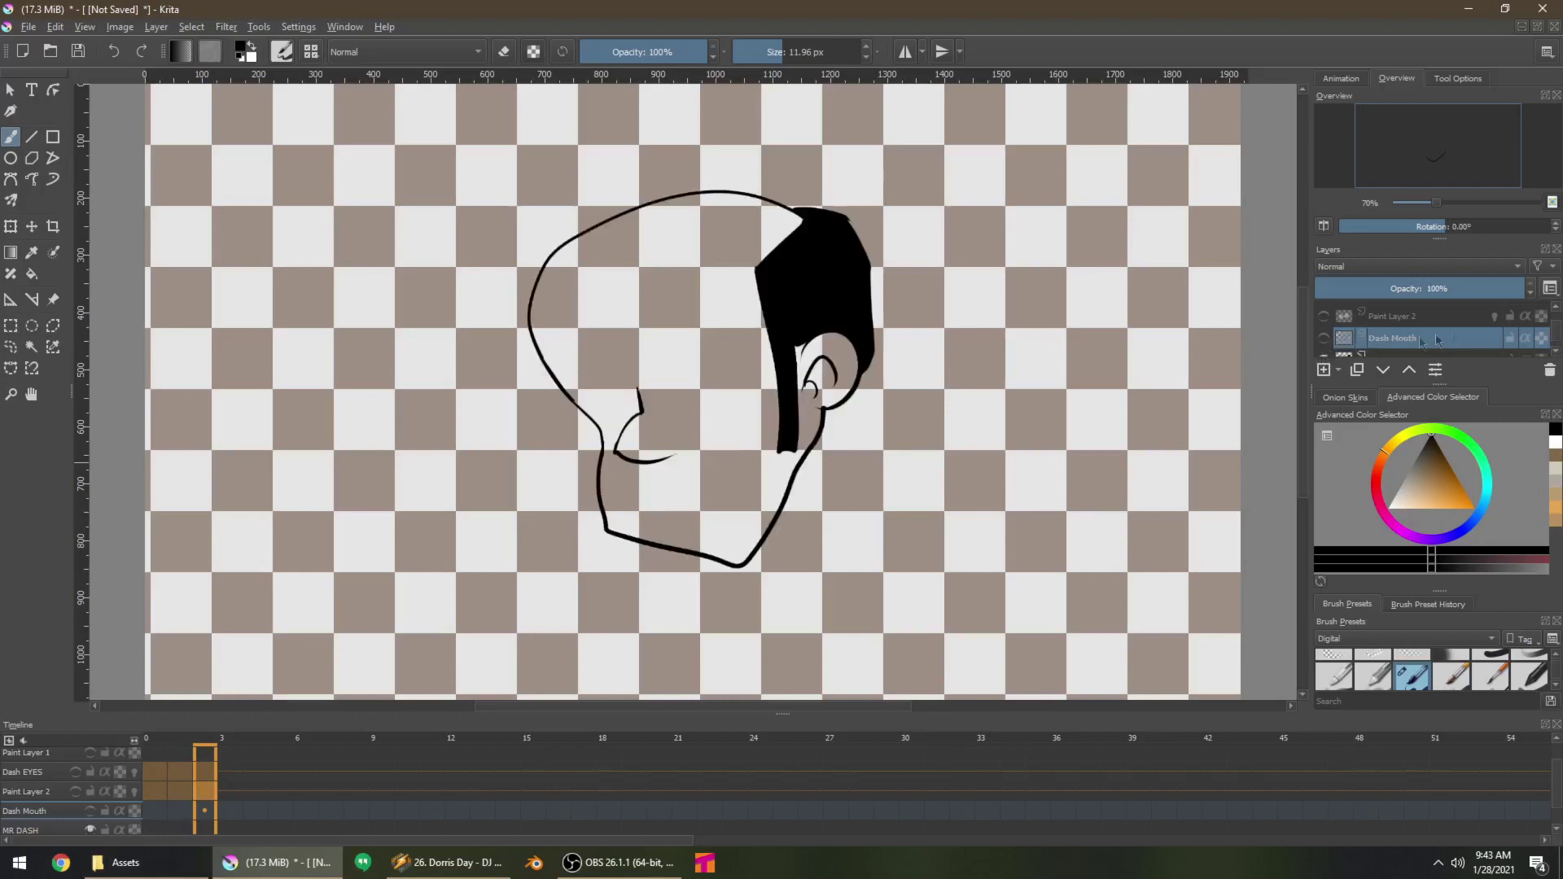
pyautogui.scroll(-2, 1468, 346)
pyautogui.click(1324, 370)
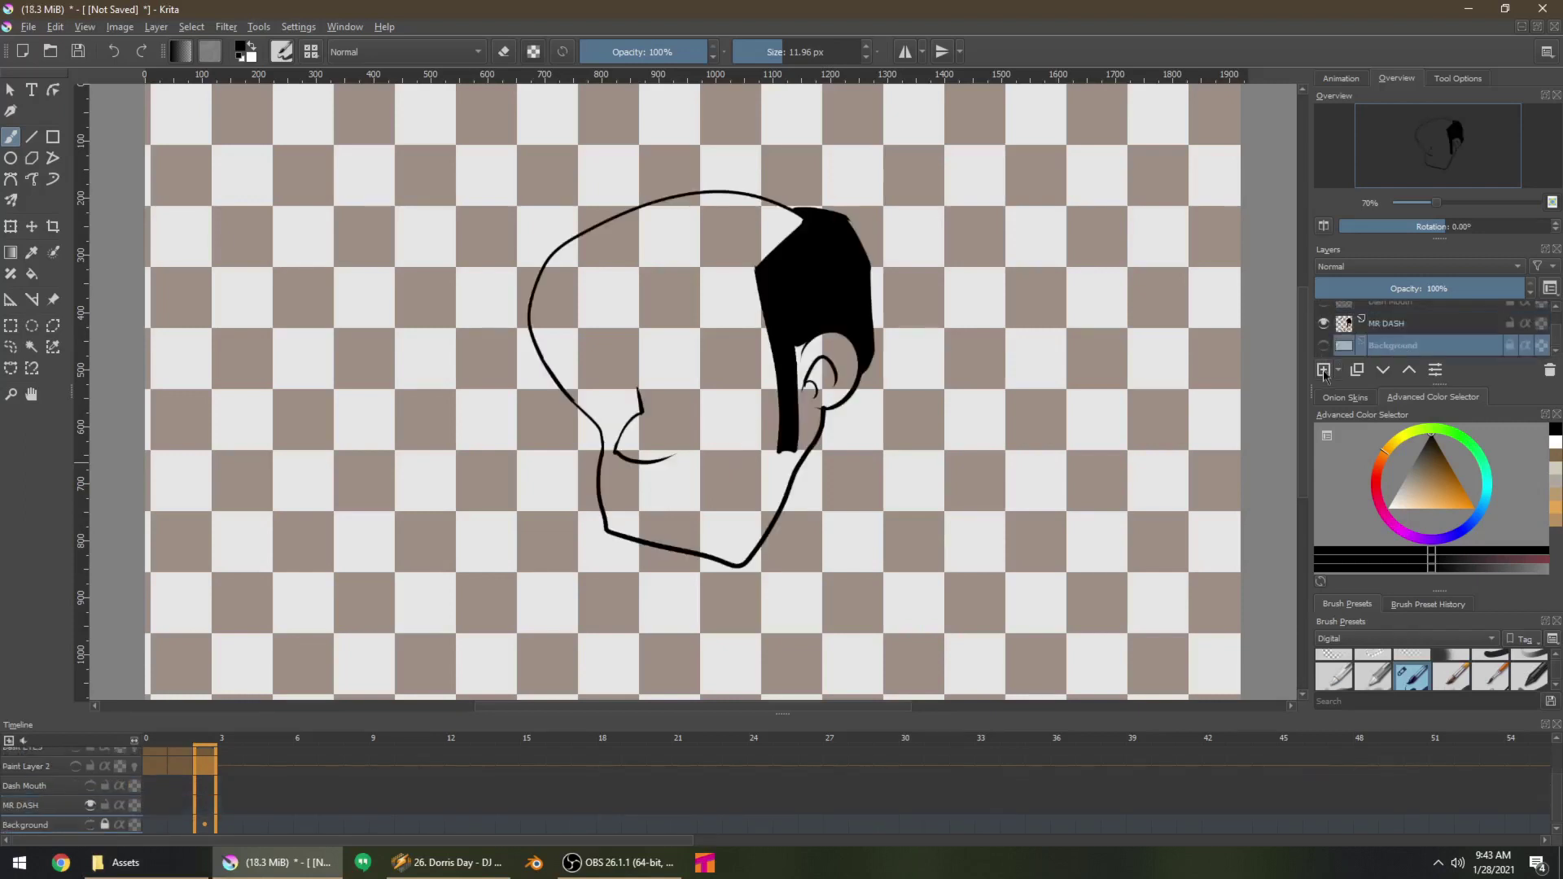
# Choose a medium brown skin tone and fill the face and ear with it on Paint Layer 3
pyautogui.click(1381, 454)
pyautogui.click(1435, 497)
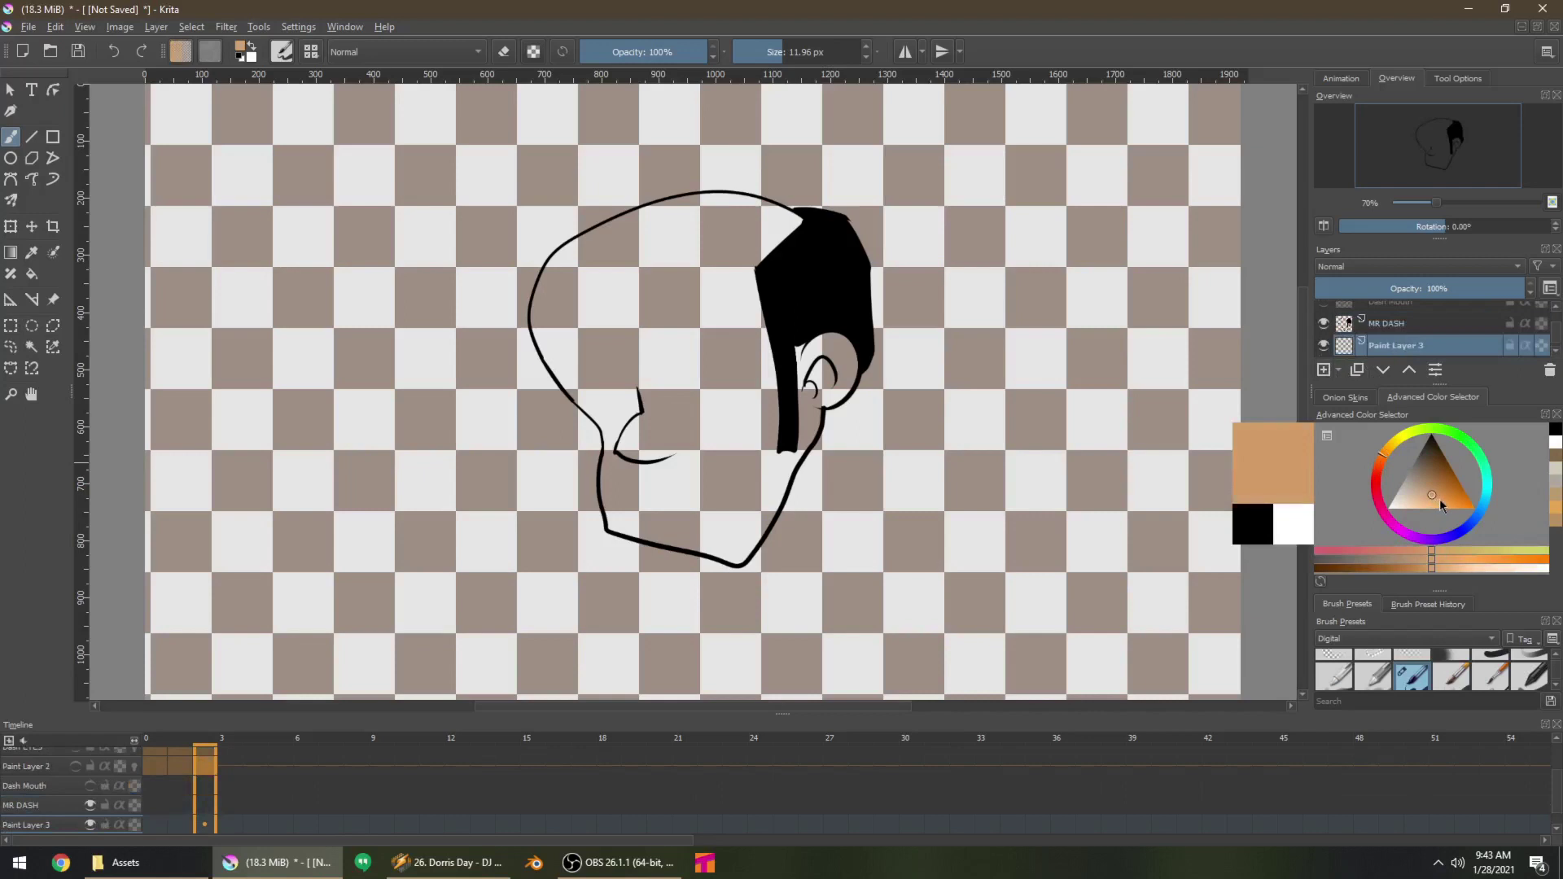
pyautogui.click(1439, 498)
pyautogui.click(1442, 477)
pyautogui.click(1439, 487)
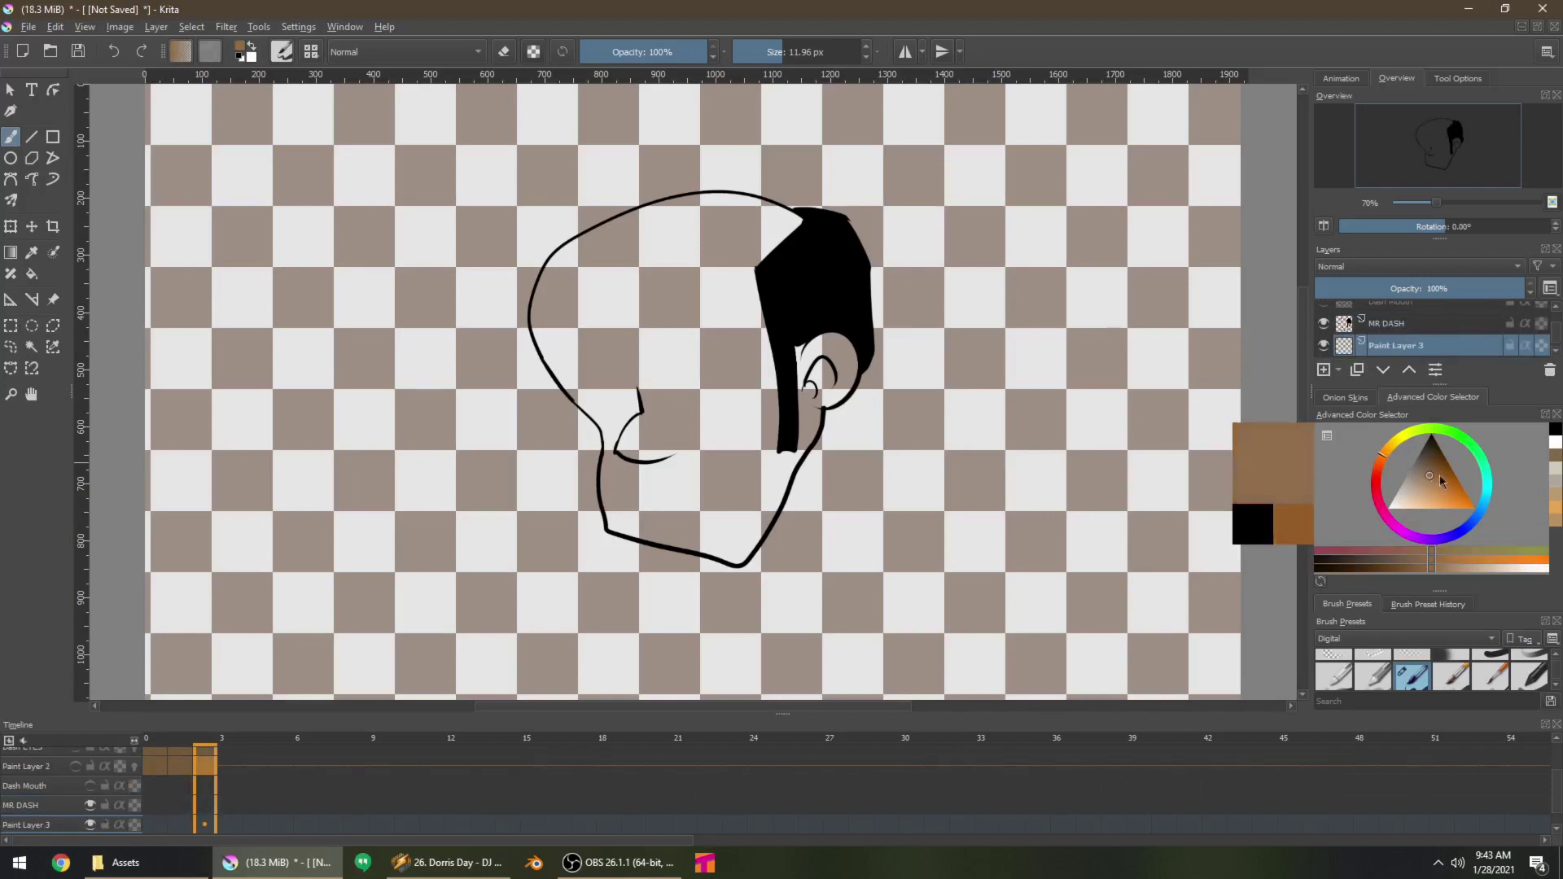
pyautogui.click(1443, 483)
pyautogui.click(1445, 480)
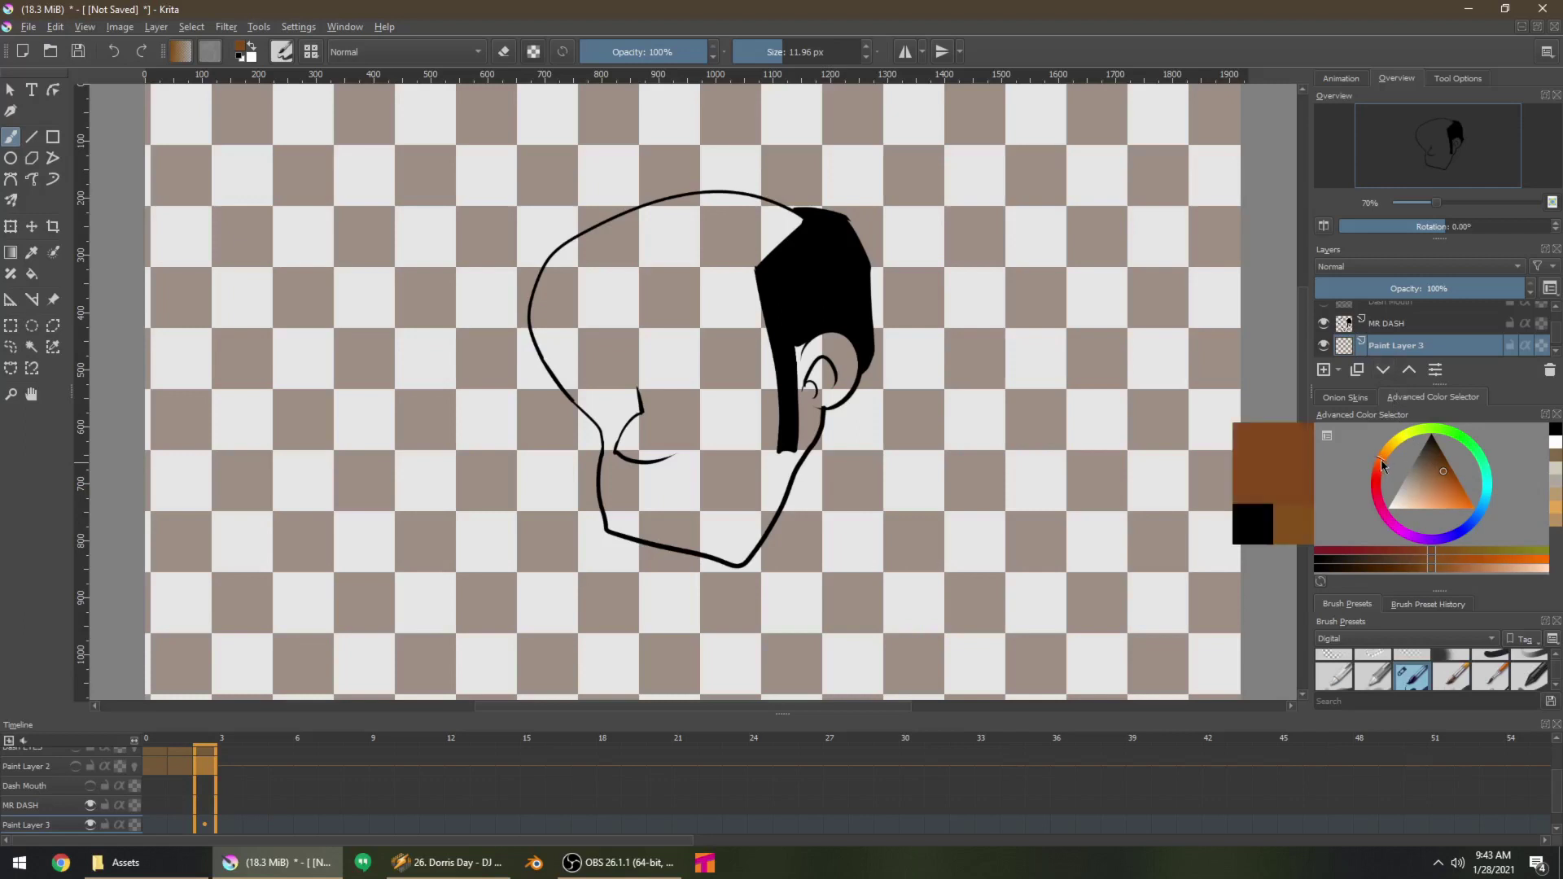
pyautogui.click(1439, 473)
pyautogui.moveTo(1438, 473)
pyautogui.mouseDown()
pyautogui.moveTo(1423, 511)
pyautogui.moveTo(1441, 473)
pyautogui.mouseUp()
pyautogui.press('g')
pyautogui.press('f')
pyautogui.click(734, 386)
# Make the mouth, eyes, eye-white and hat layers visible again over the coloured face
pyautogui.click(1323, 306)
pyautogui.scroll(3, 1462, 334)
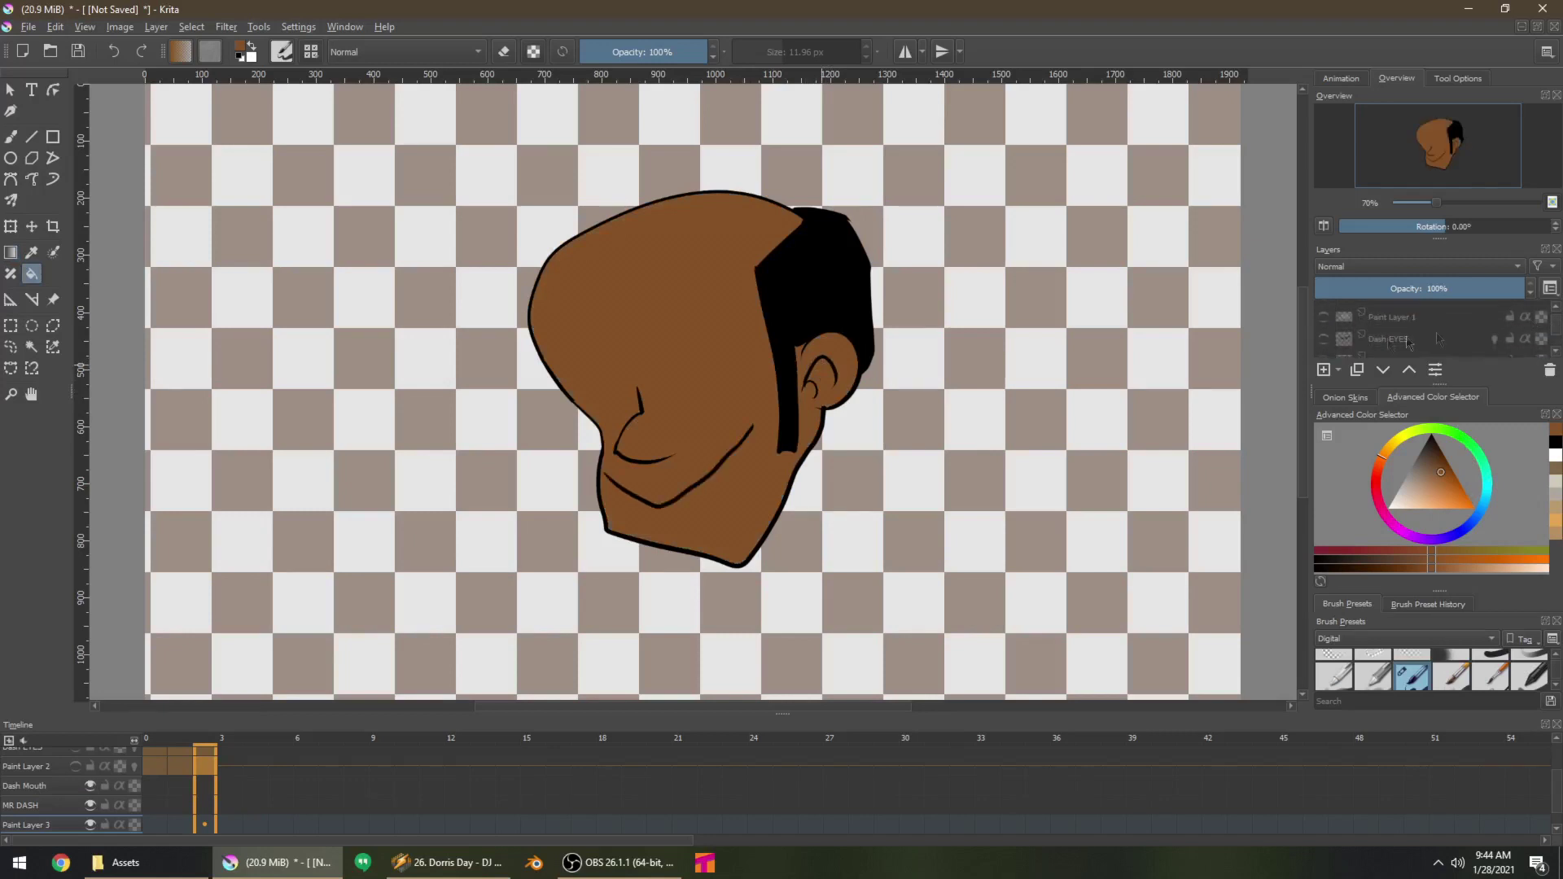
pyautogui.click(1322, 339)
pyautogui.click(1323, 317)
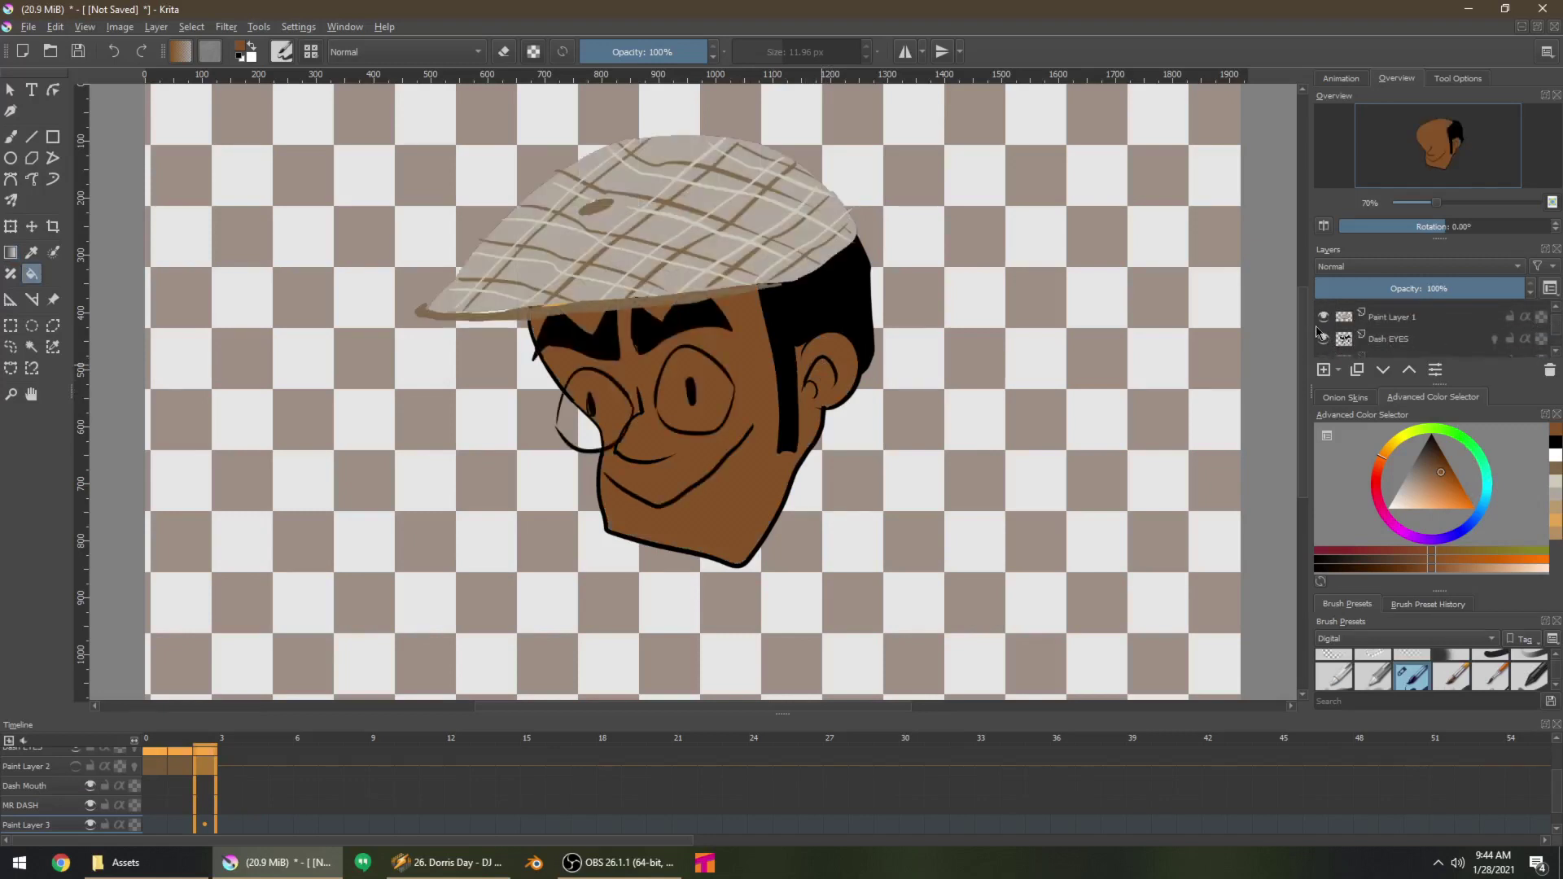
pyautogui.scroll(-3, 1547, 329)
pyautogui.scroll(3, 1544, 317)
pyautogui.click(1325, 336)
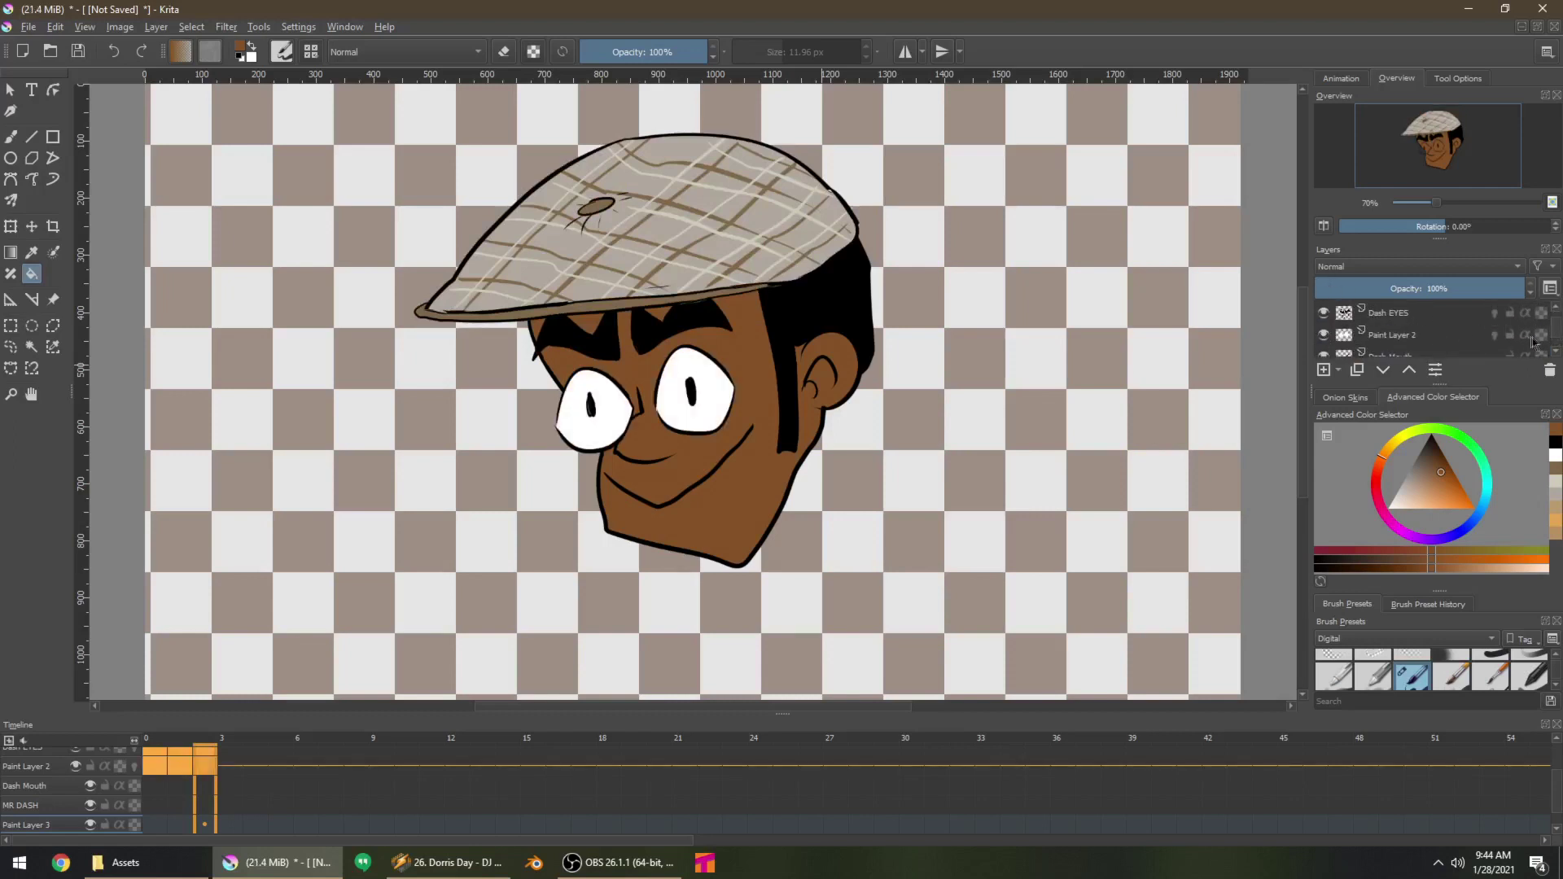
# Return to frame 0 and play the animation to check the eye movement on the coloured head
pyautogui.scroll(-4, 1551, 338)
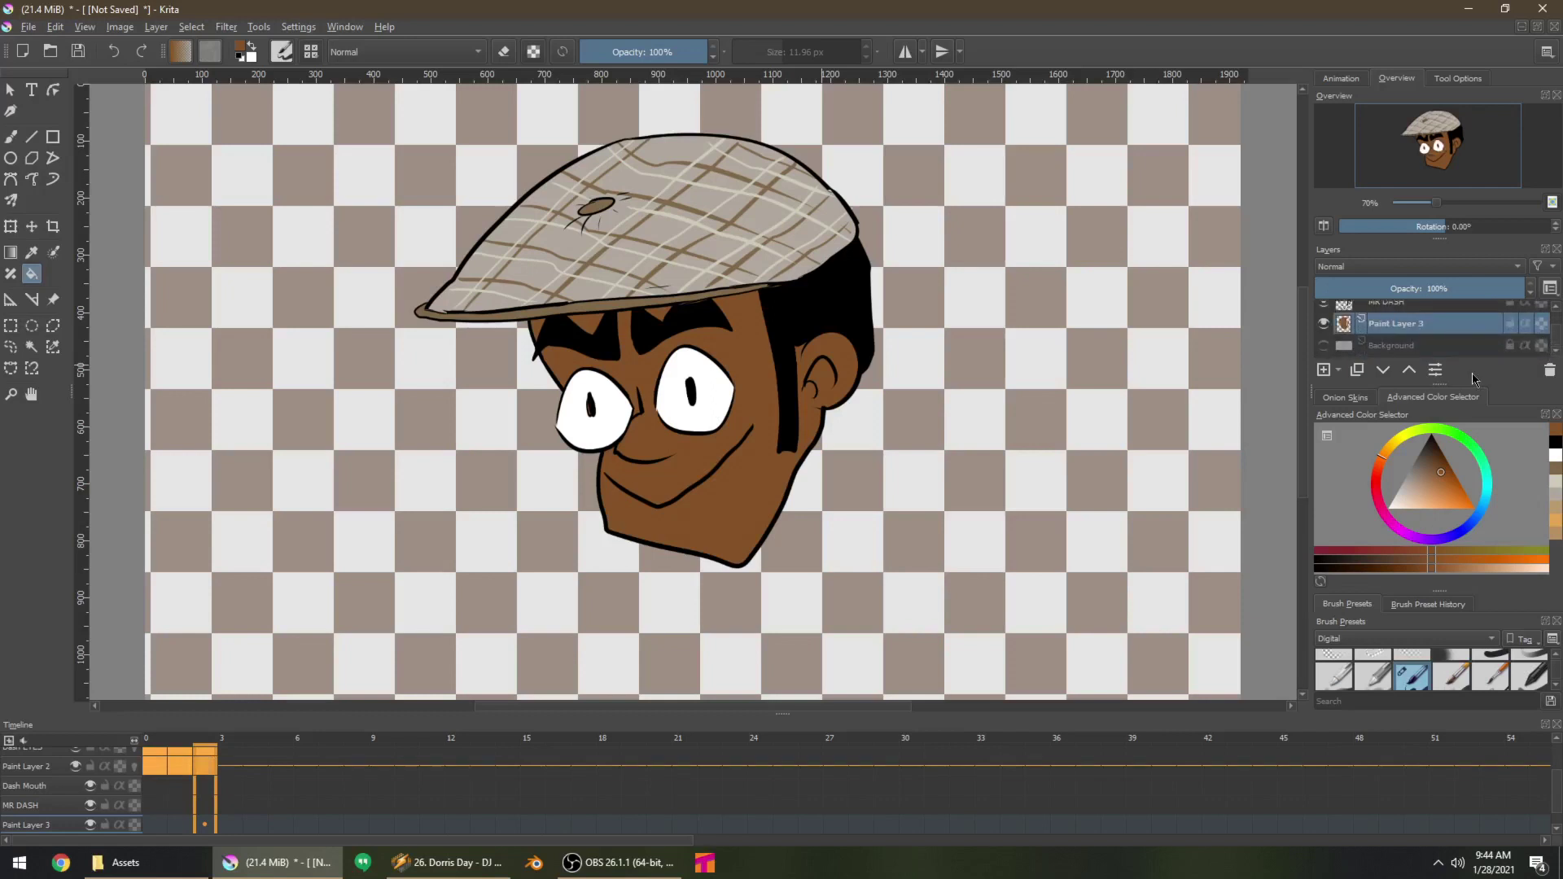
pyautogui.moveTo(197, 804); pyautogui.dragTo(189, 804)
pyautogui.press('space')
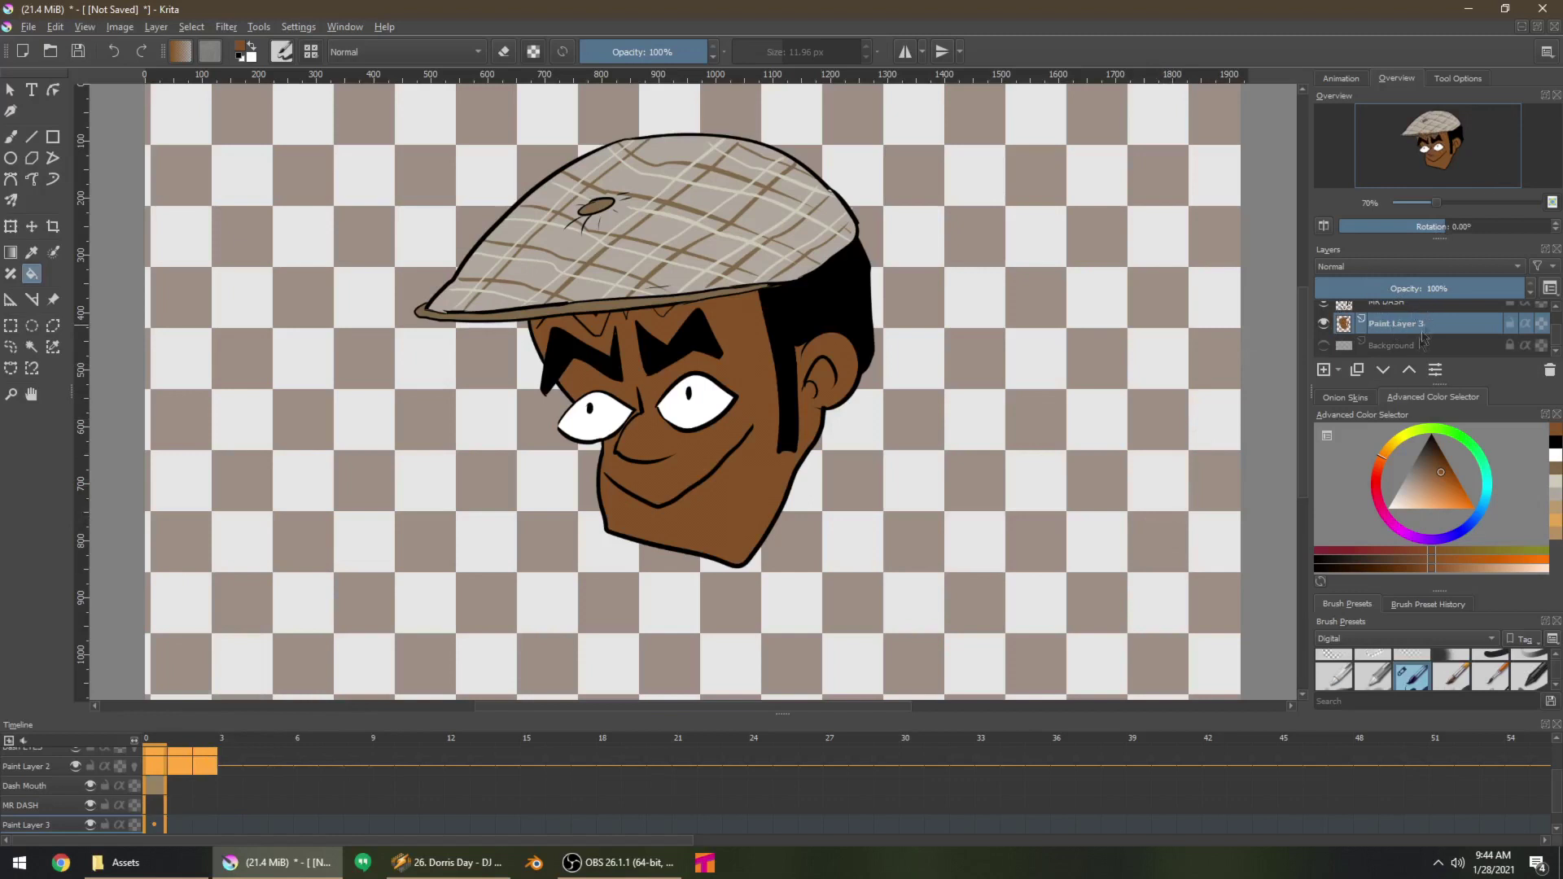
pyautogui.scroll(1, 1555, 339)
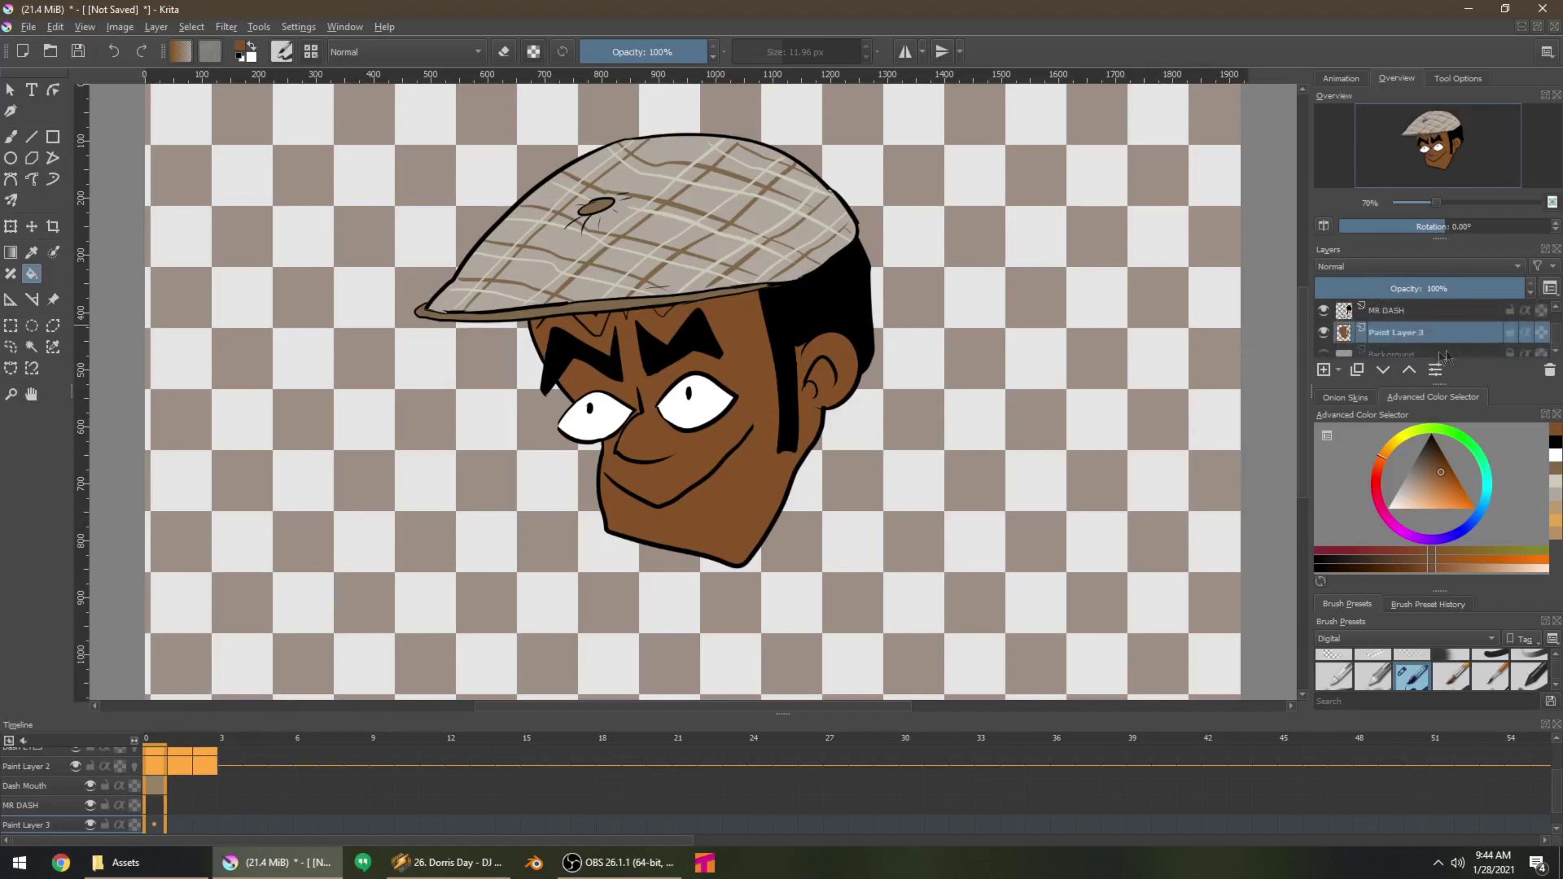
pyautogui.scroll(2, 1429, 342)
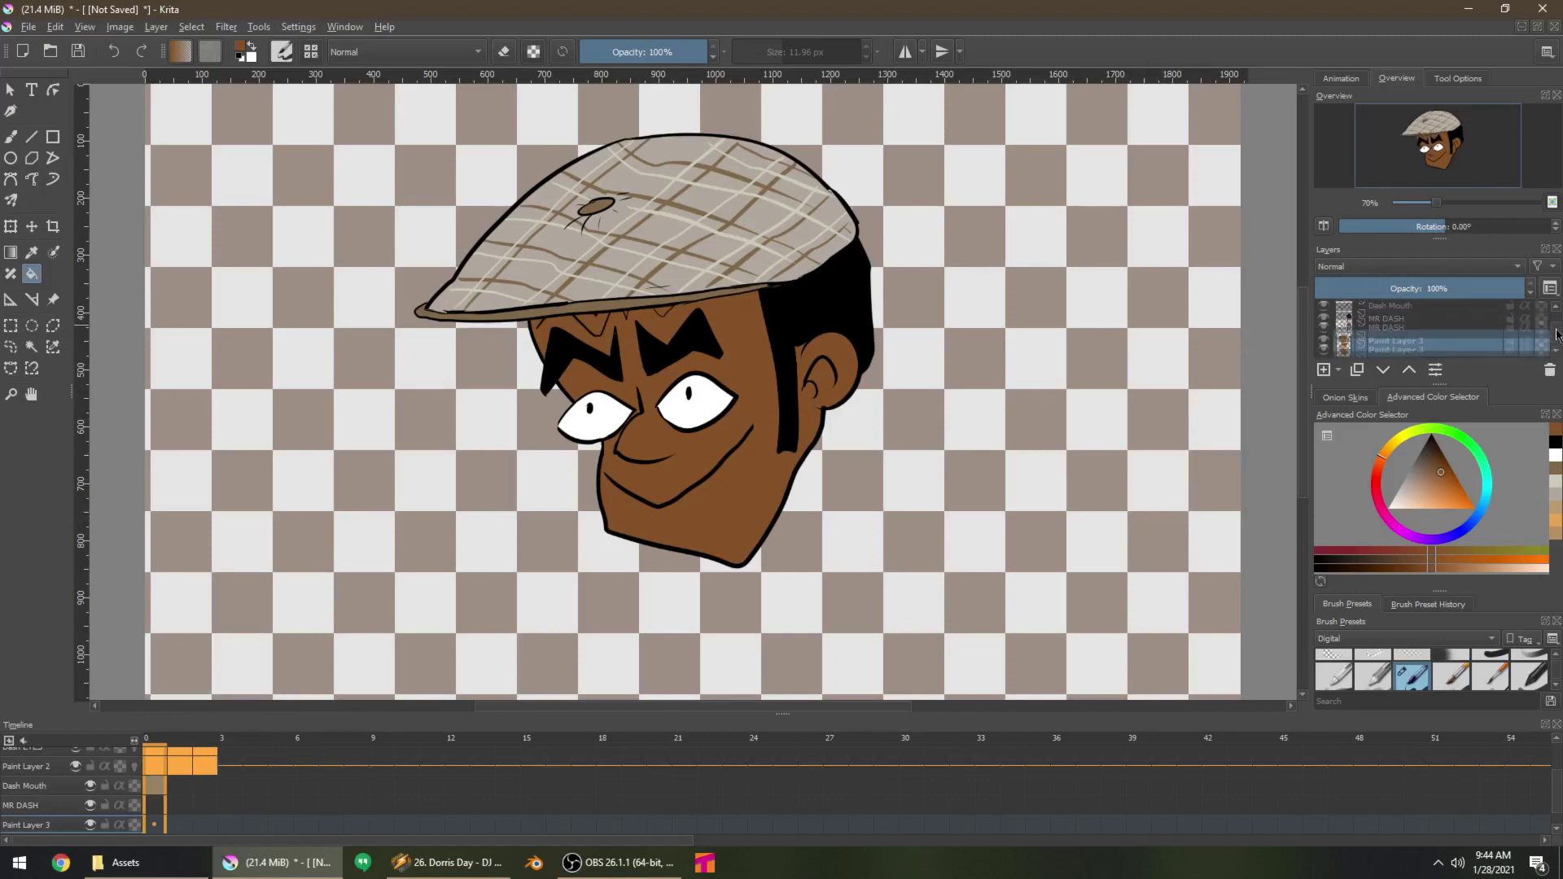
# Insert multiple keyframes with a frame timing of 1 after frame 0 on the Dash Mouth layer
pyautogui.click(1390, 331)
pyautogui.press('d')
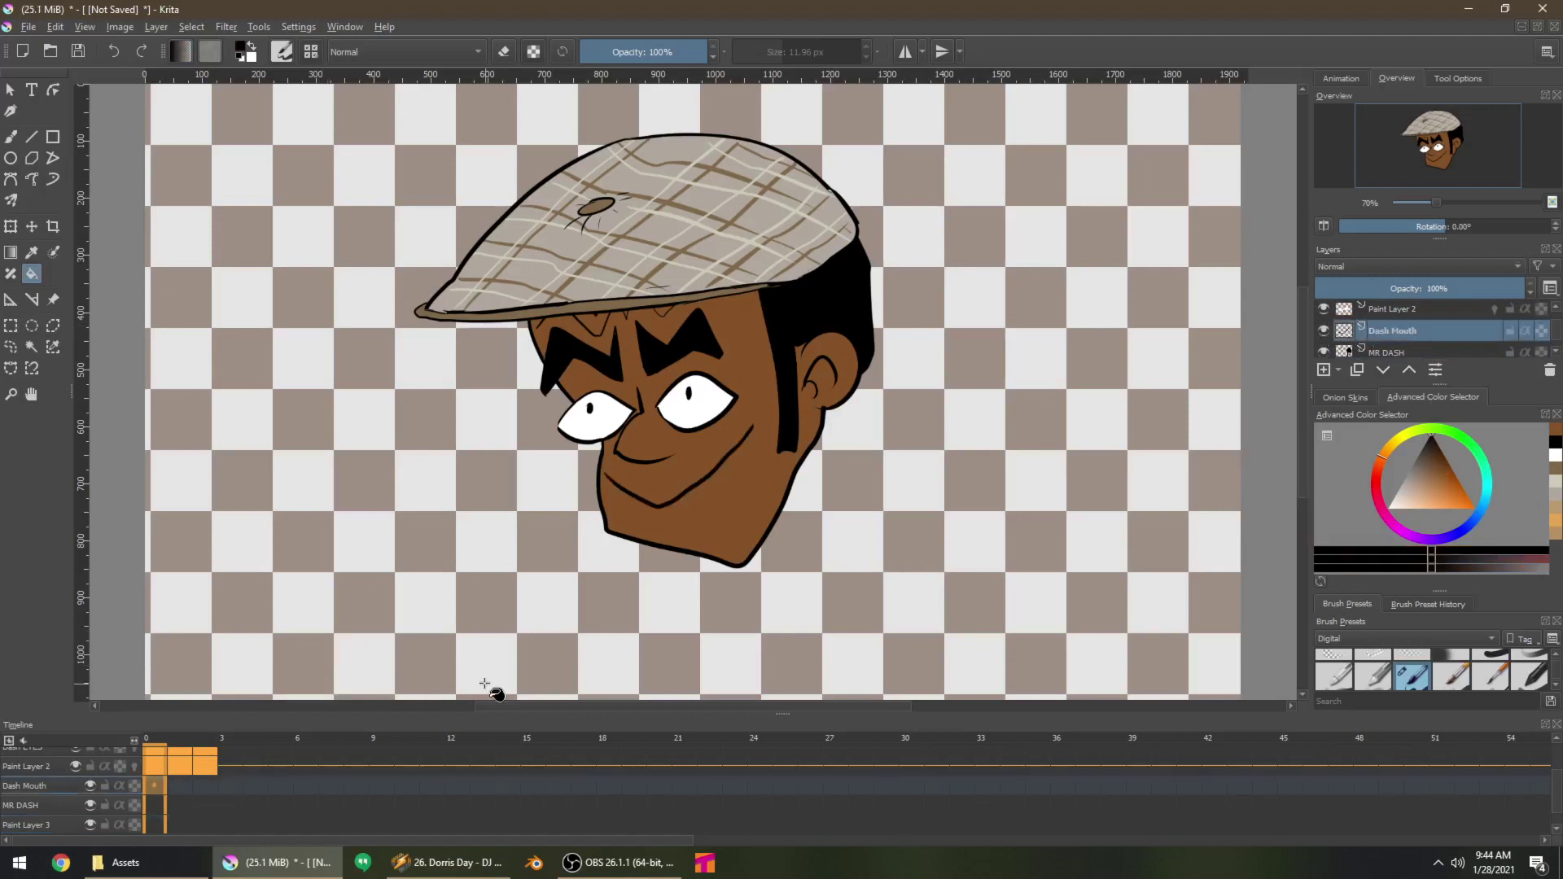
pyautogui.rightClick(155, 787)
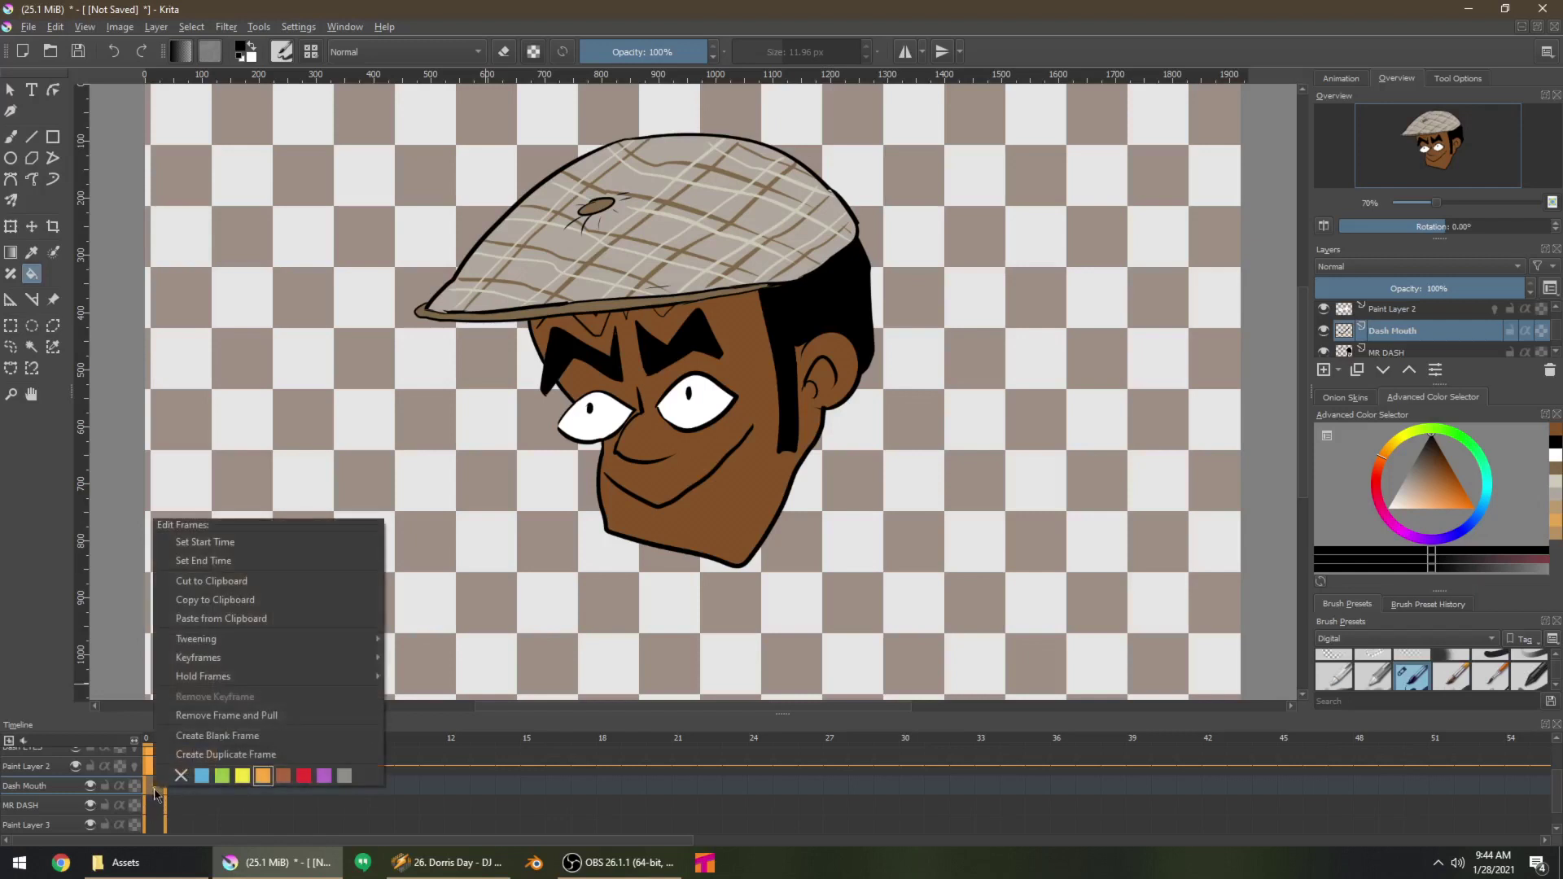
pyautogui.moveTo(289, 661)
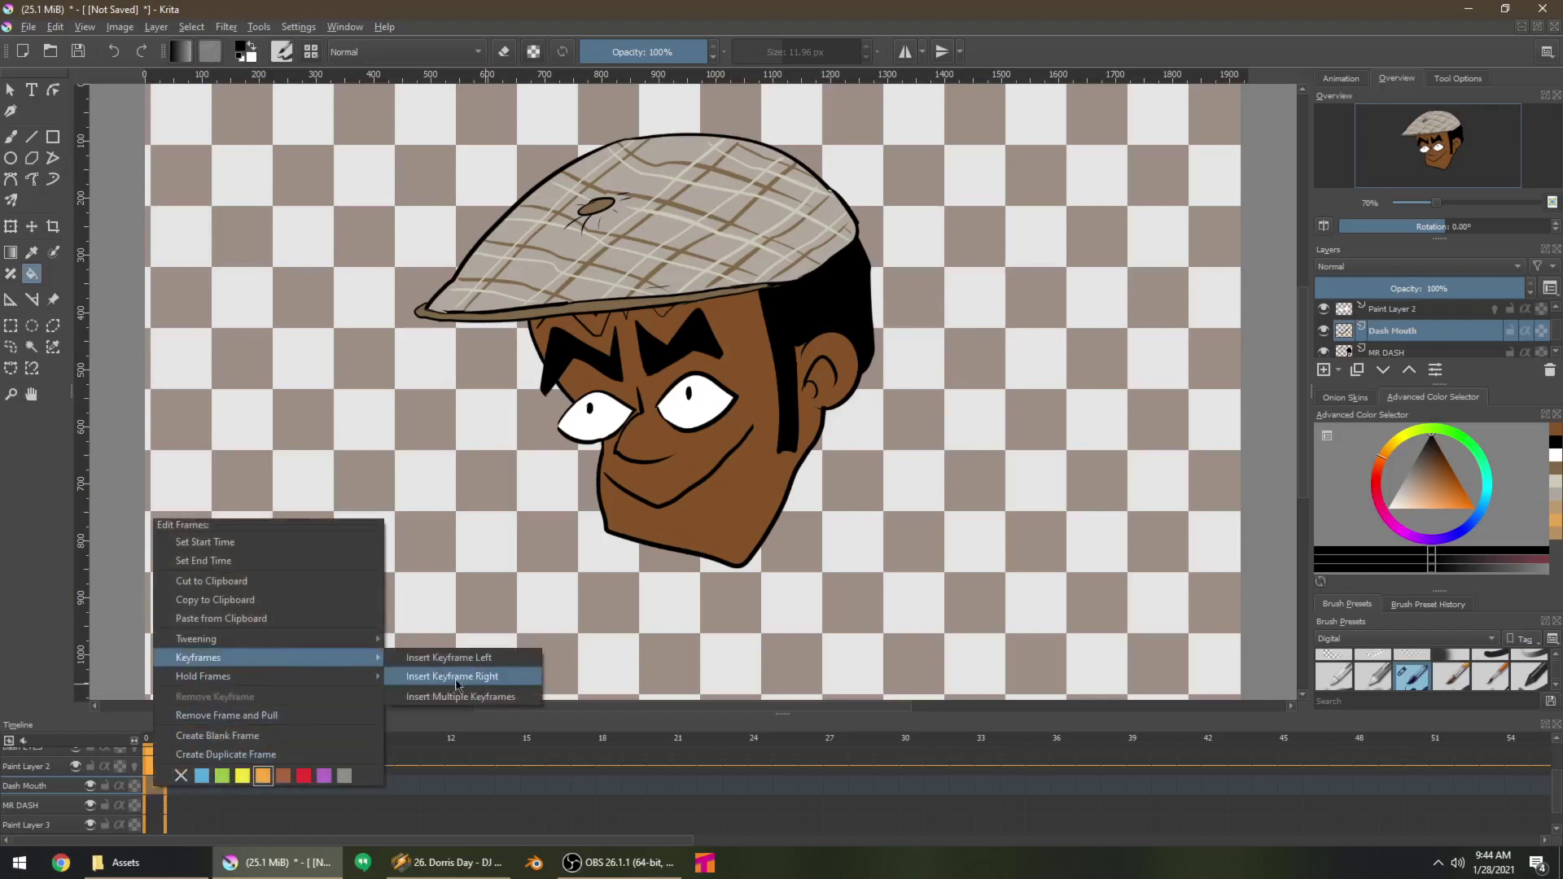
pyautogui.click(457, 694)
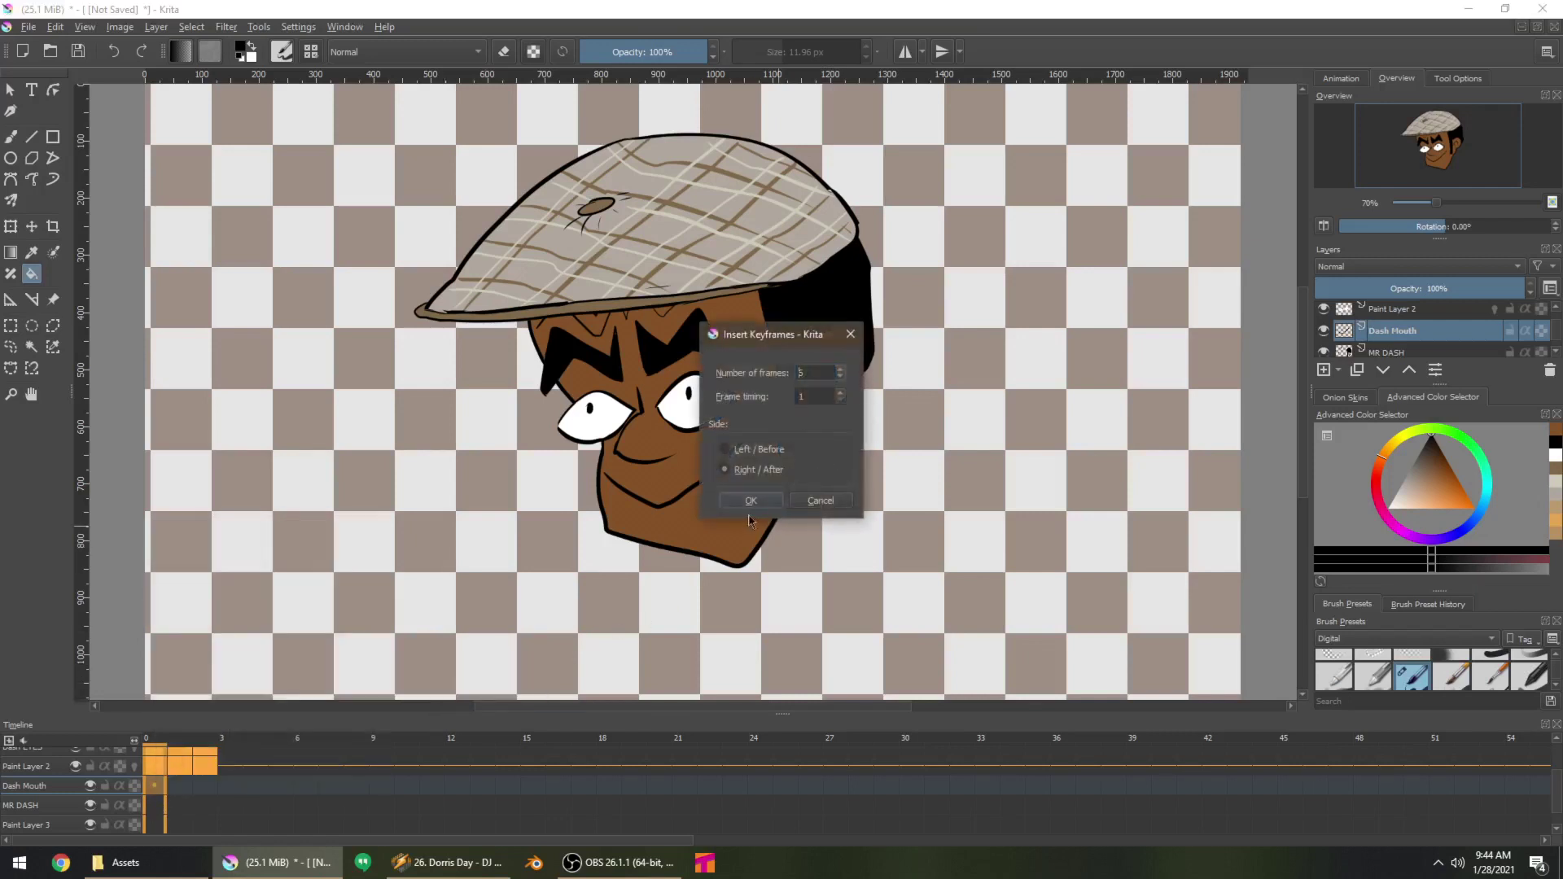
pyautogui.click(754, 519)
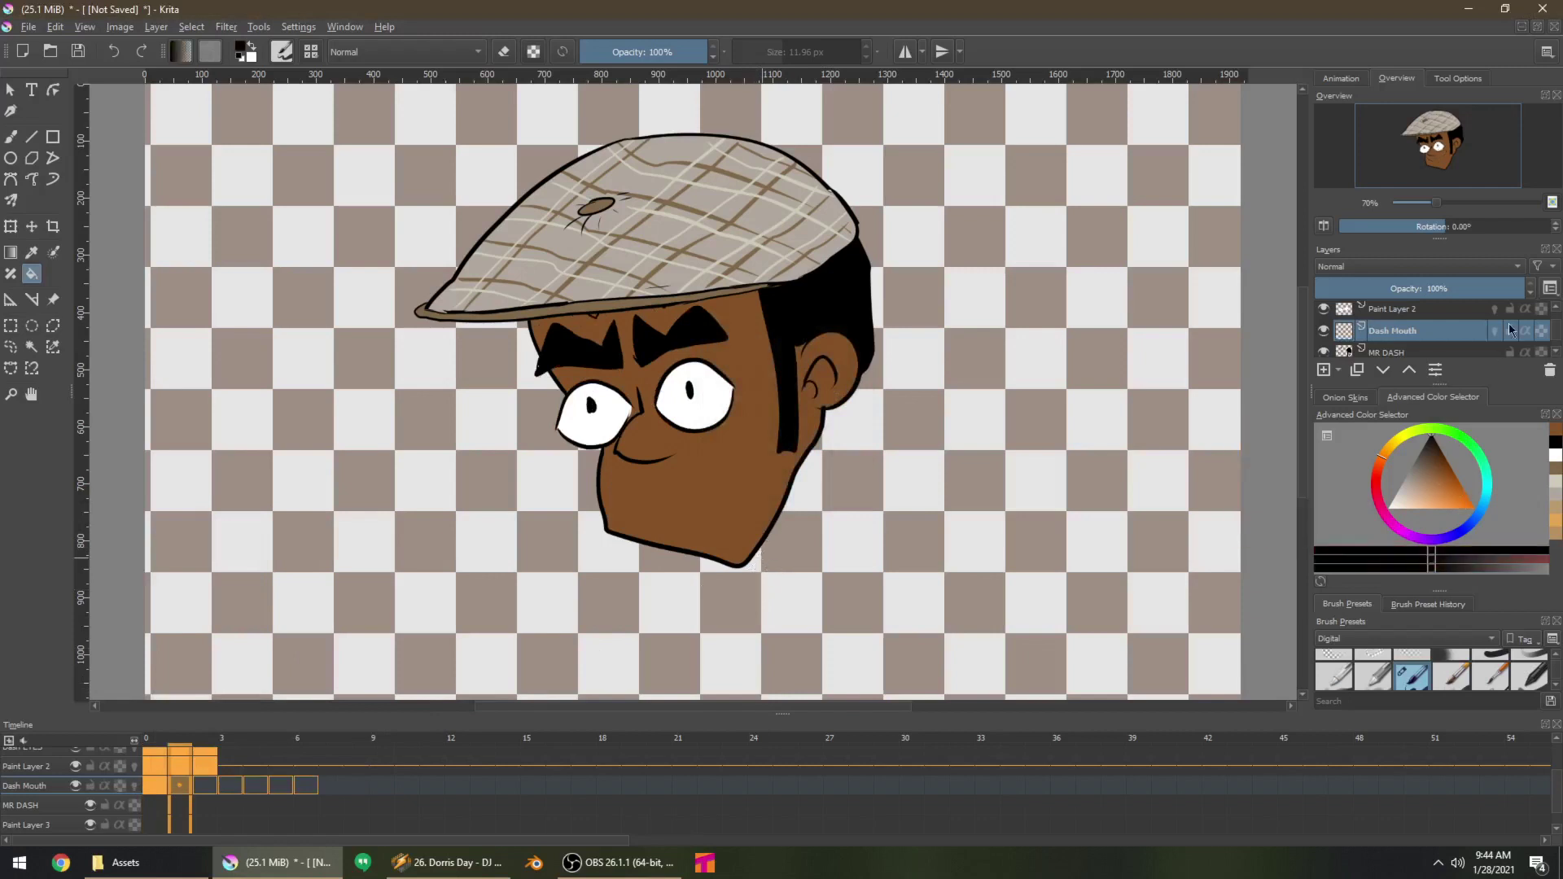
# Turn on the Dash Mouth onion skin and draw a narrow toothy grin over the smile line on frame 1
pyautogui.click(134, 786)
pyautogui.press('b')
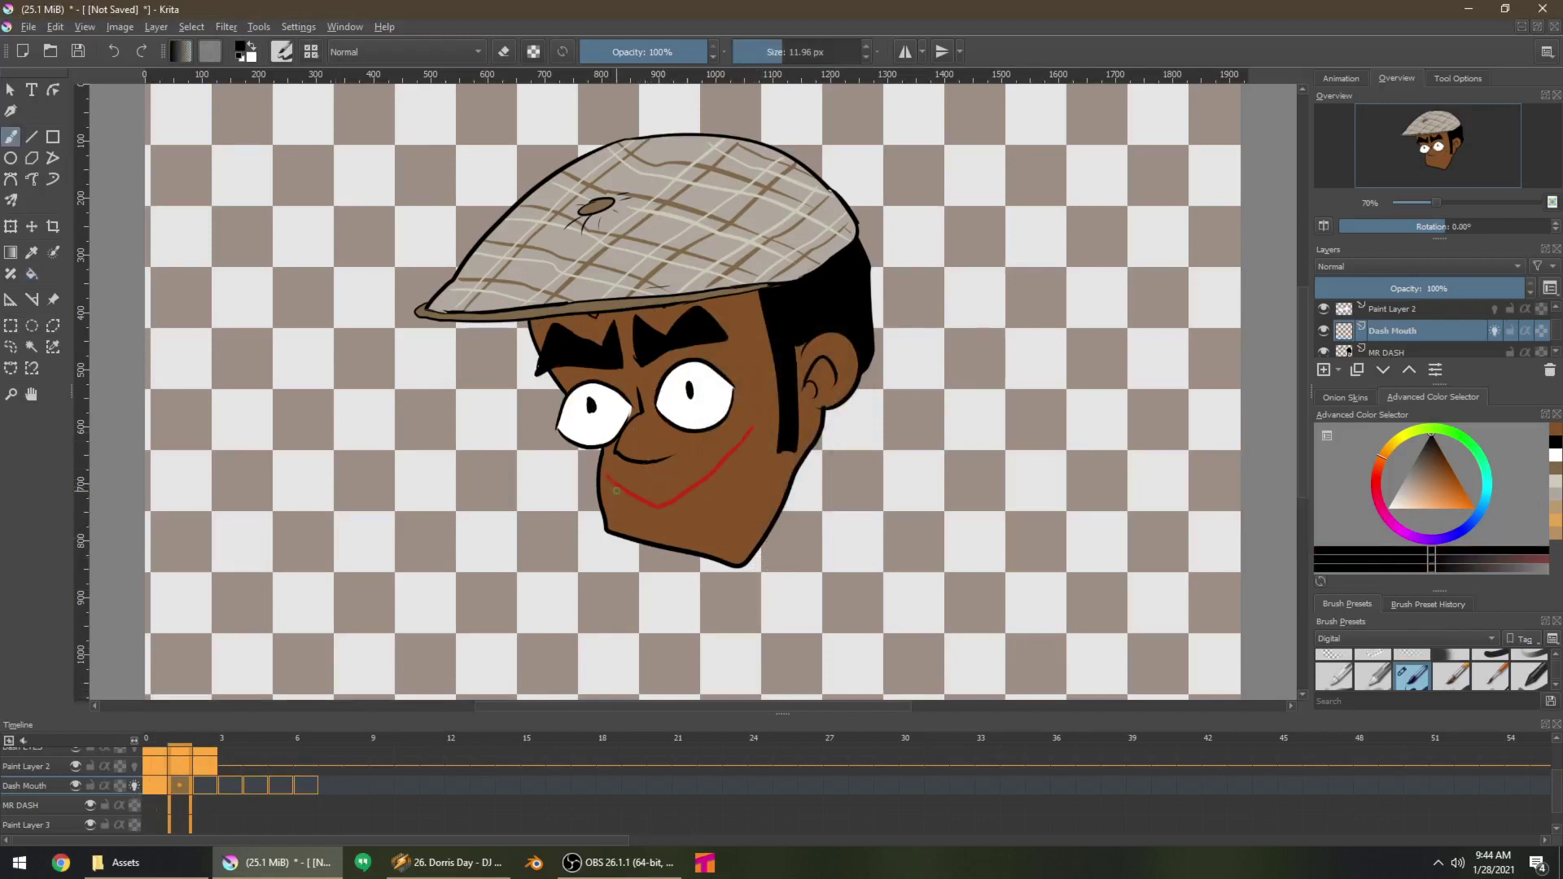
pyautogui.moveTo(607, 474)
pyautogui.mouseDown()
pyautogui.moveTo(684, 486)
pyautogui.moveTo(753, 442)
pyautogui.mouseUp()
pyautogui.hotkey('ctrl', 'z')
pyautogui.moveTo(644, 504)
pyautogui.mouseDown()
pyautogui.moveTo(611, 474)
pyautogui.moveTo(657, 487)
pyautogui.moveTo(638, 502)
pyautogui.moveTo(608, 476)
pyautogui.moveTo(658, 488)
pyautogui.moveTo(739, 442)
pyautogui.moveTo(740, 458)
pyautogui.moveTo(643, 499)
pyautogui.mouseUp()
pyautogui.hotkey('ctrl', 'z')
pyautogui.moveTo(655, 487); pyautogui.dragTo(661, 502)
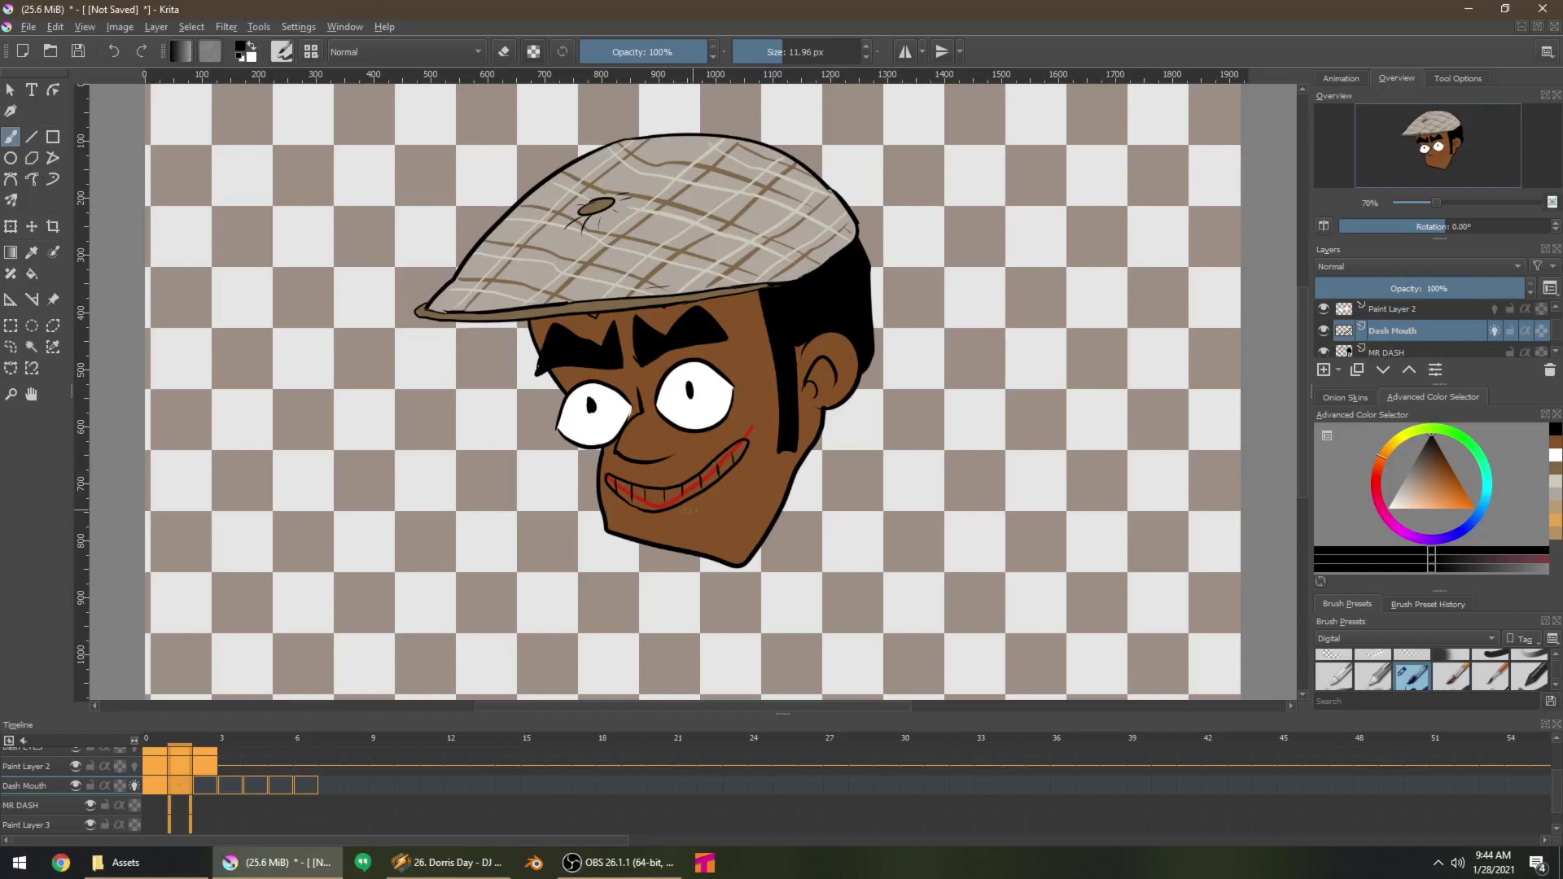
# Draw a wider grin with separate upper and lower rows of teeth on frame 2 of Dash Mouth, erasing stray lines
pyautogui.press('.')
pyautogui.moveTo(604, 474)
pyautogui.mouseDown()
pyautogui.moveTo(626, 474)
pyautogui.moveTo(674, 480)
pyautogui.moveTo(699, 463)
pyautogui.moveTo(688, 515)
pyautogui.moveTo(655, 523)
pyautogui.moveTo(613, 481)
pyautogui.moveTo(666, 490)
pyautogui.moveTo(722, 469)
pyautogui.mouseUp()
pyautogui.press('e')
pyautogui.press('e')
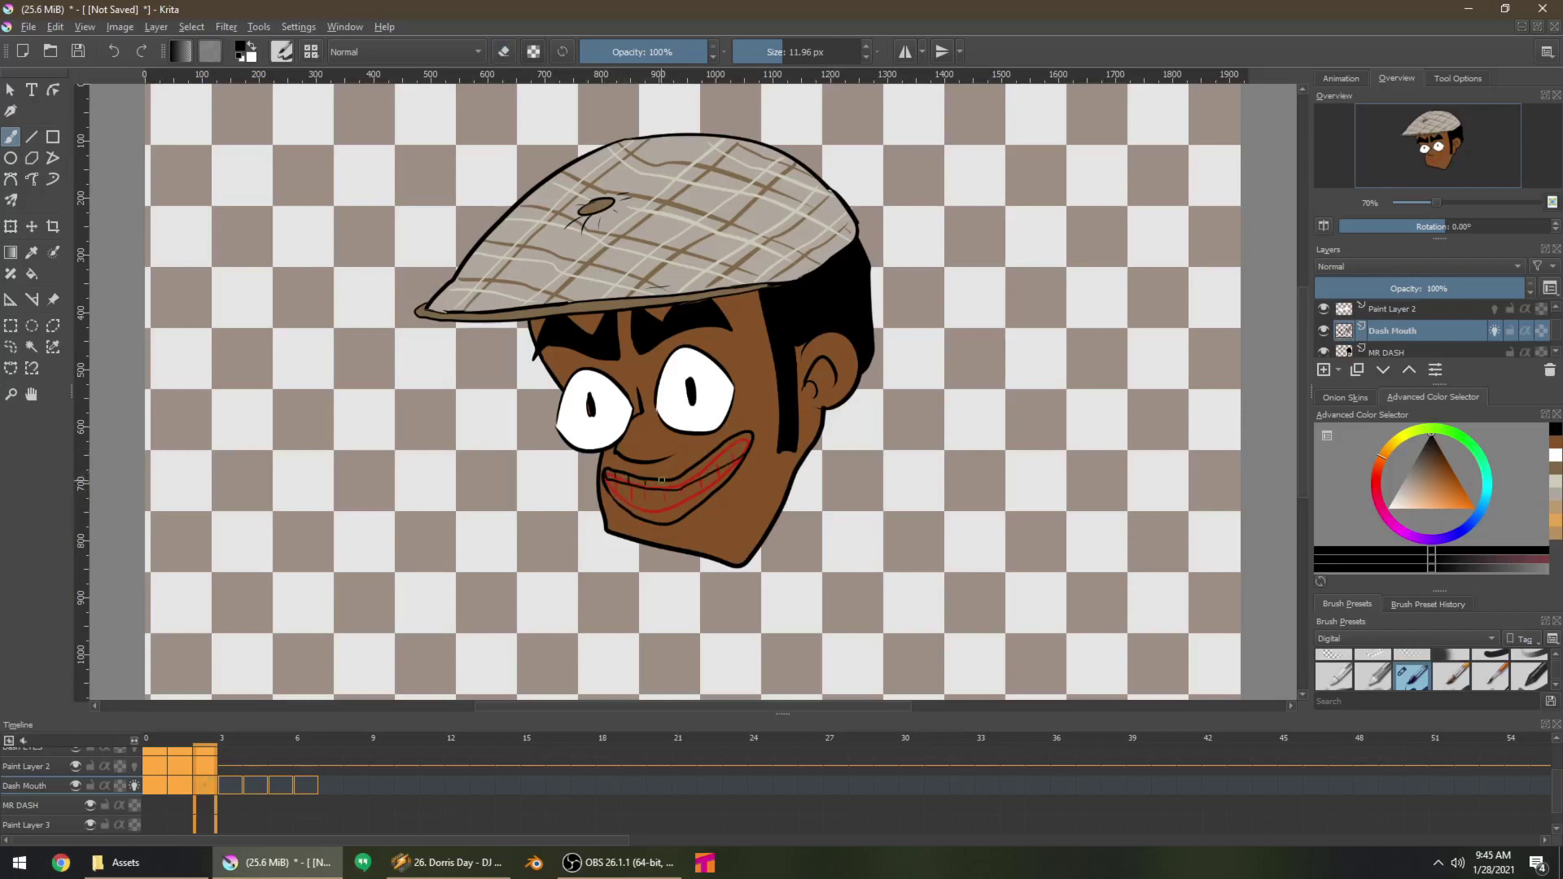
pyautogui.press('e')
pyautogui.press('e')
pyautogui.press('e')
pyautogui.press('e')
pyautogui.press('e')
pyautogui.press('e')
pyautogui.moveTo(612, 492); pyautogui.dragTo(686, 498)
pyautogui.press('e')
pyautogui.press('e')
pyautogui.press('e')
pyautogui.press('e')
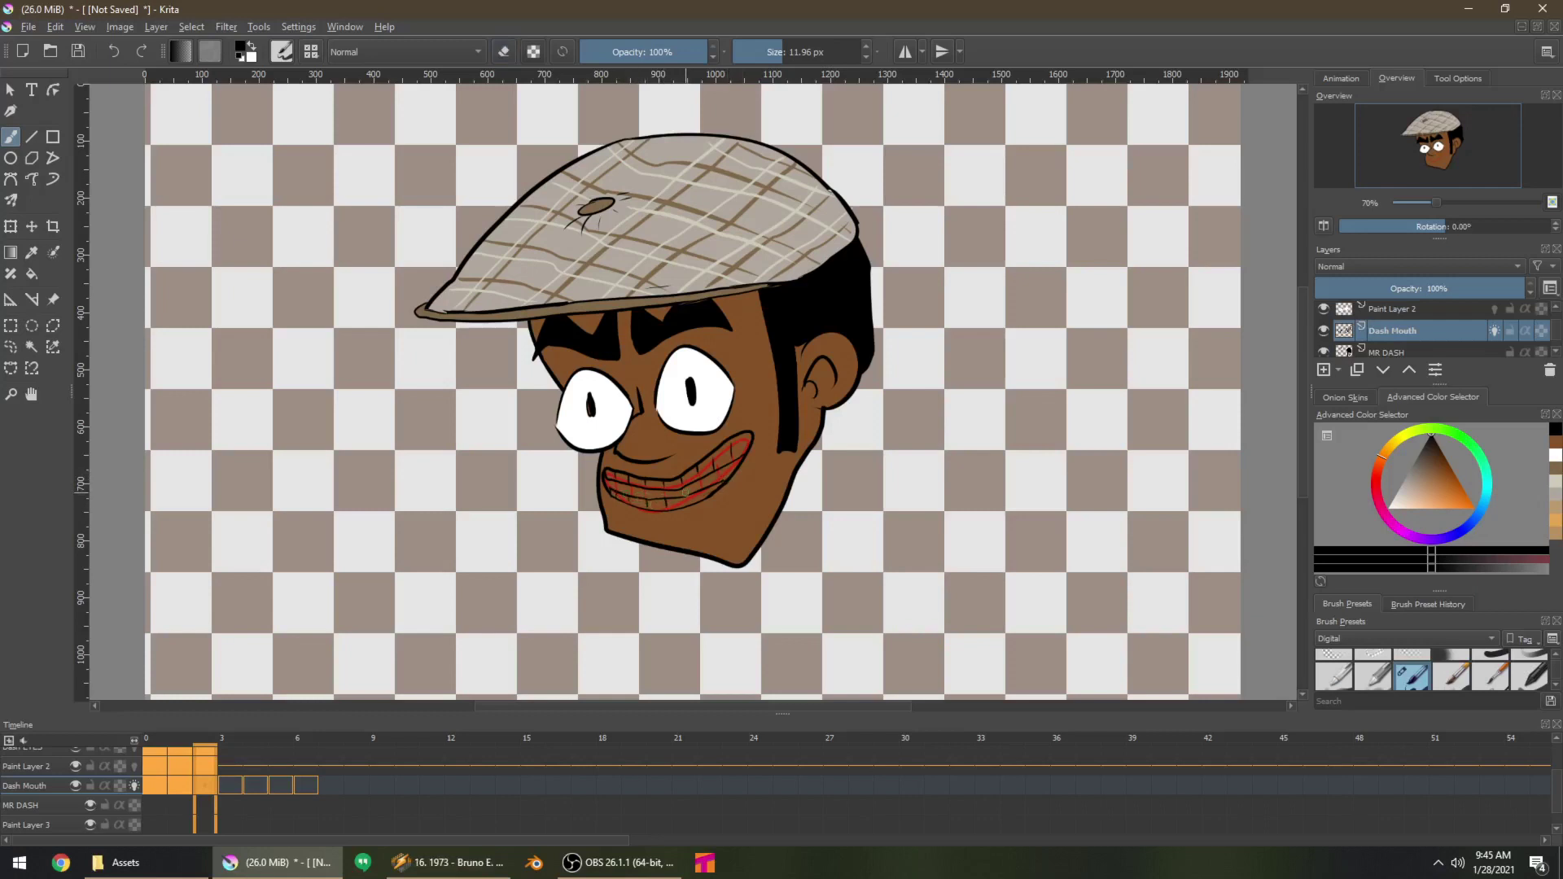
pyautogui.press('e')
pyautogui.press('e')
# Outline a wide open mouth with an upper tooth edge on frame 3 of Dash Mouth, following the onion-skinned grin
pyautogui.press('Right')
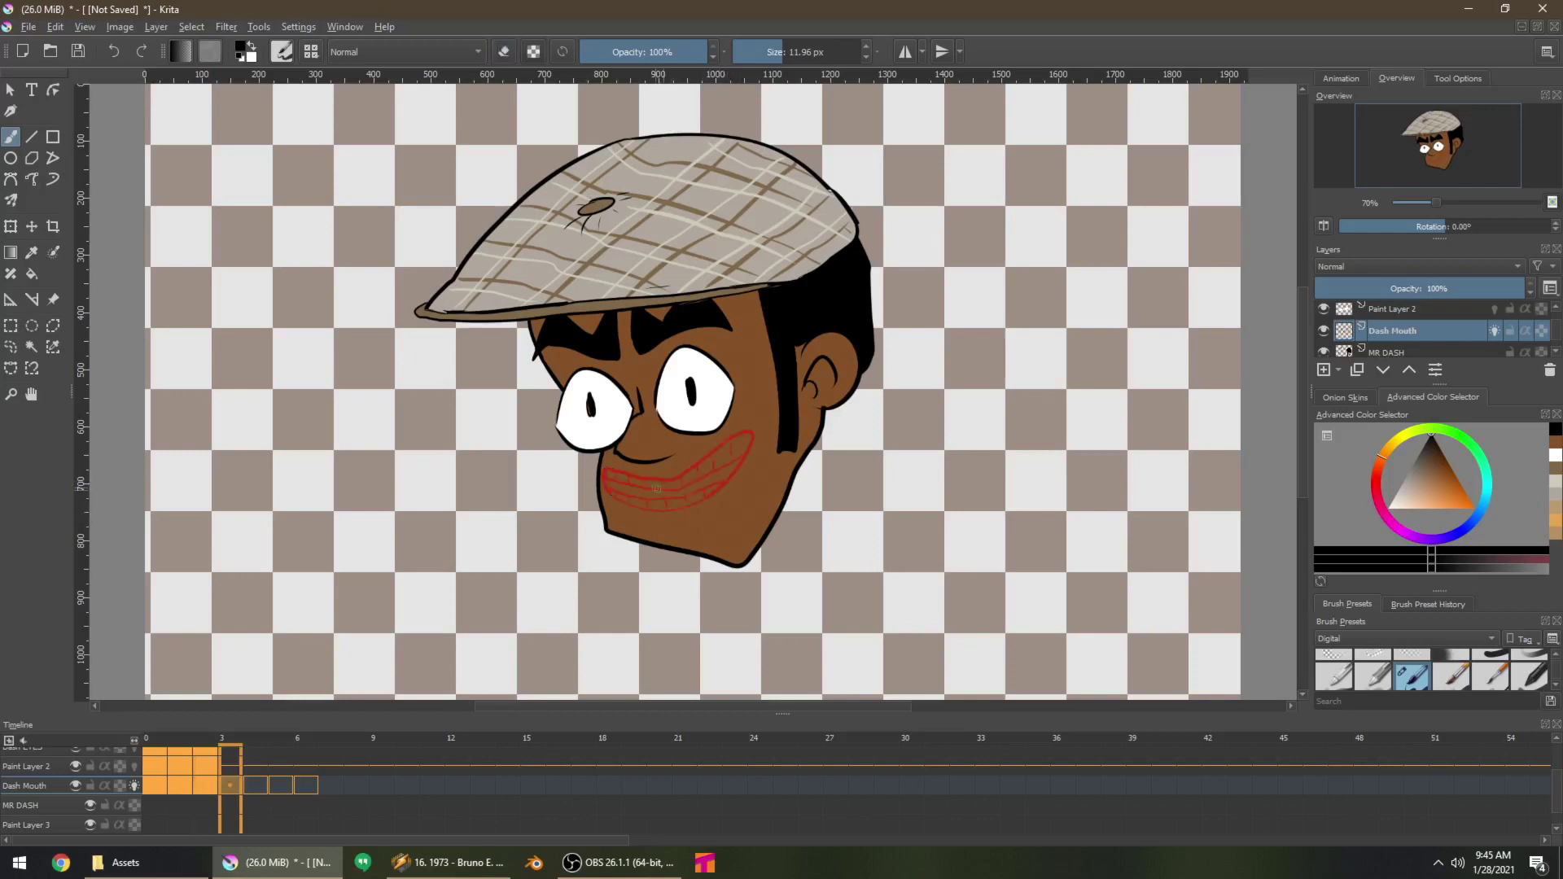
pyautogui.moveTo(611, 498)
pyautogui.mouseDown()
pyautogui.moveTo(628, 475)
pyautogui.moveTo(716, 437)
pyautogui.moveTo(646, 470)
pyautogui.moveTo(684, 466)
pyautogui.moveTo(667, 475)
pyautogui.moveTo(749, 431)
pyautogui.moveTo(706, 514)
pyautogui.mouseUp()
pyautogui.hotkey('ctrl', 'z')
pyautogui.hotkey('ctrl', 'z')
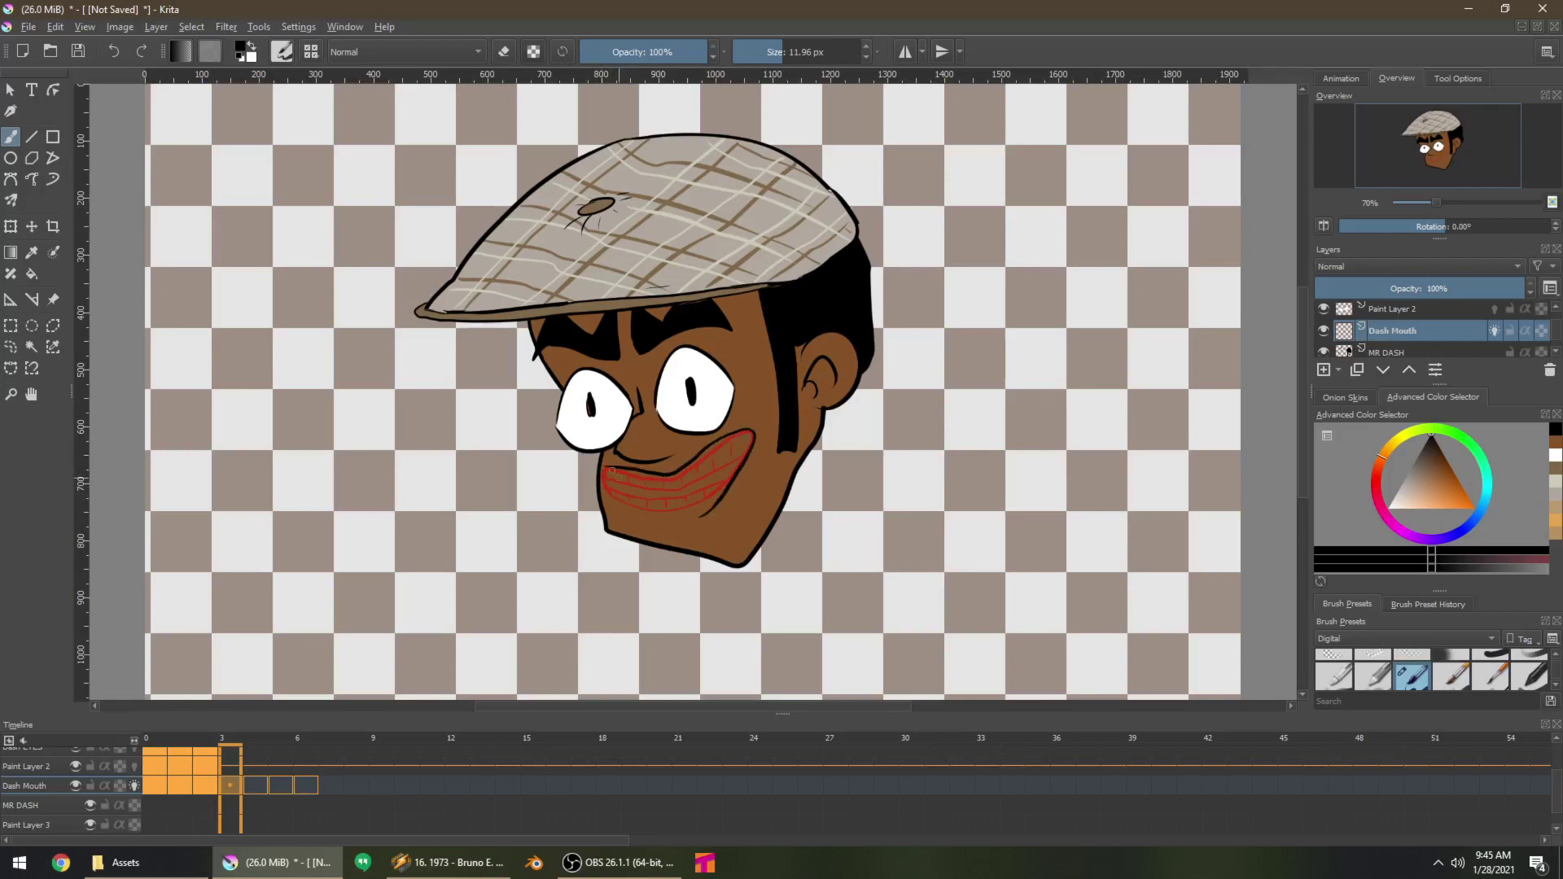
pyautogui.moveTo(603, 485)
pyautogui.mouseDown()
pyautogui.moveTo(623, 510)
pyautogui.moveTo(708, 515)
pyautogui.mouseUp()
pyautogui.moveTo(606, 472)
pyautogui.mouseDown()
pyautogui.moveTo(667, 484)
pyautogui.moveTo(725, 461)
pyautogui.mouseUp()
# Erase stray lines from the open mouth on frame 3 and divide its upper and lower rows into teeth
pyautogui.press('e')
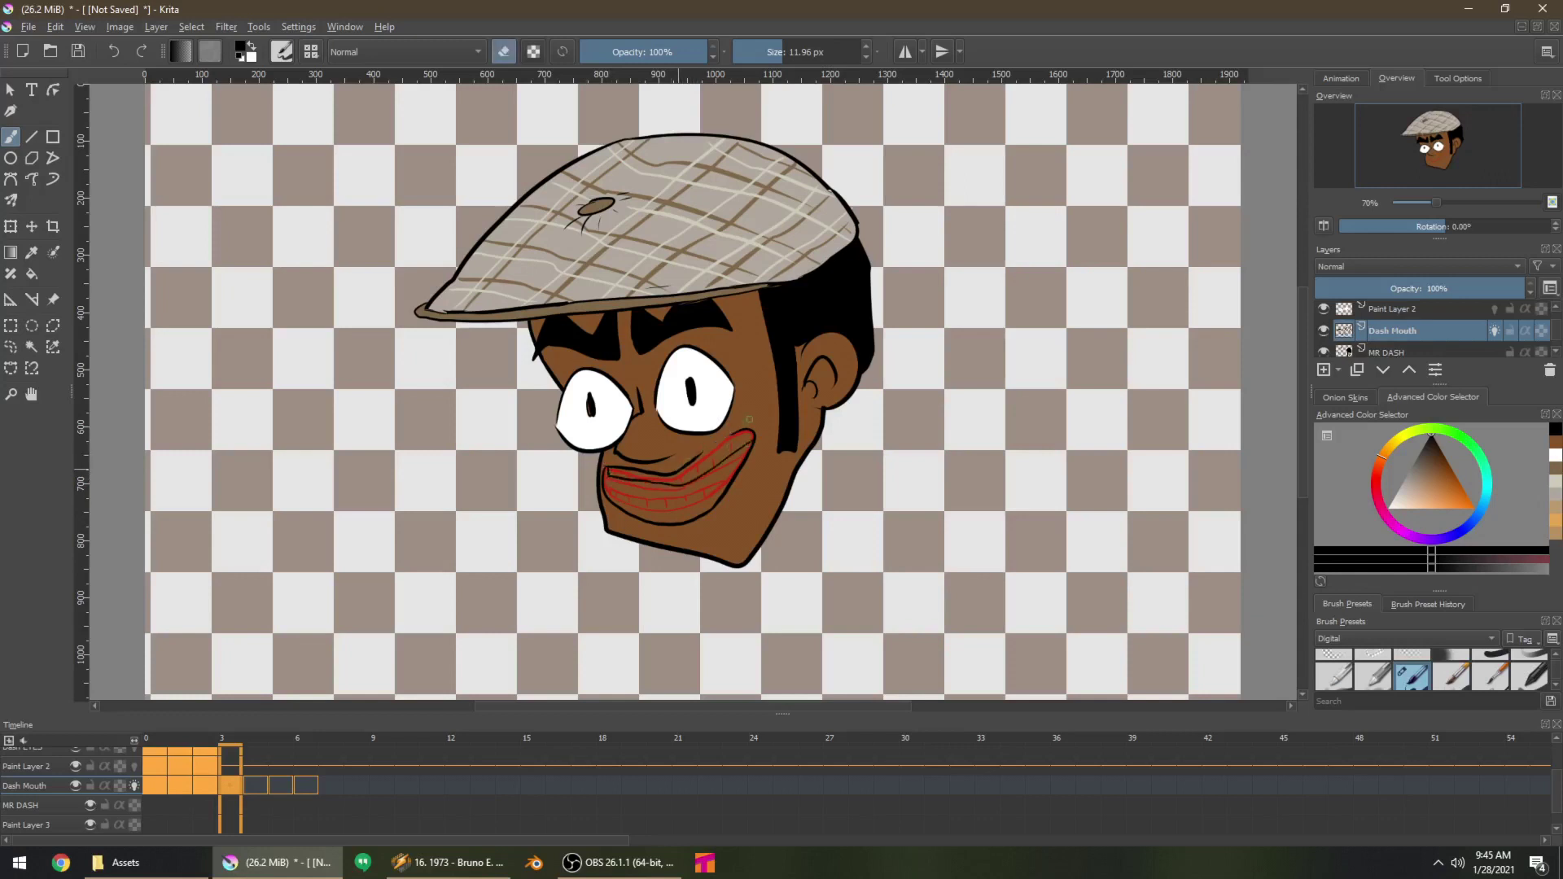
pyautogui.press('e')
pyautogui.moveTo(720, 441)
pyautogui.mouseDown()
pyautogui.moveTo(690, 465)
pyautogui.moveTo(754, 433)
pyautogui.moveTo(746, 443)
pyautogui.moveTo(709, 453)
pyautogui.moveTo(753, 419)
pyautogui.mouseUp()
pyautogui.press('e')
pyautogui.press('e')
pyautogui.moveTo(678, 468); pyautogui.dragTo(737, 430)
pyautogui.moveTo(695, 506); pyautogui.dragTo(726, 487)
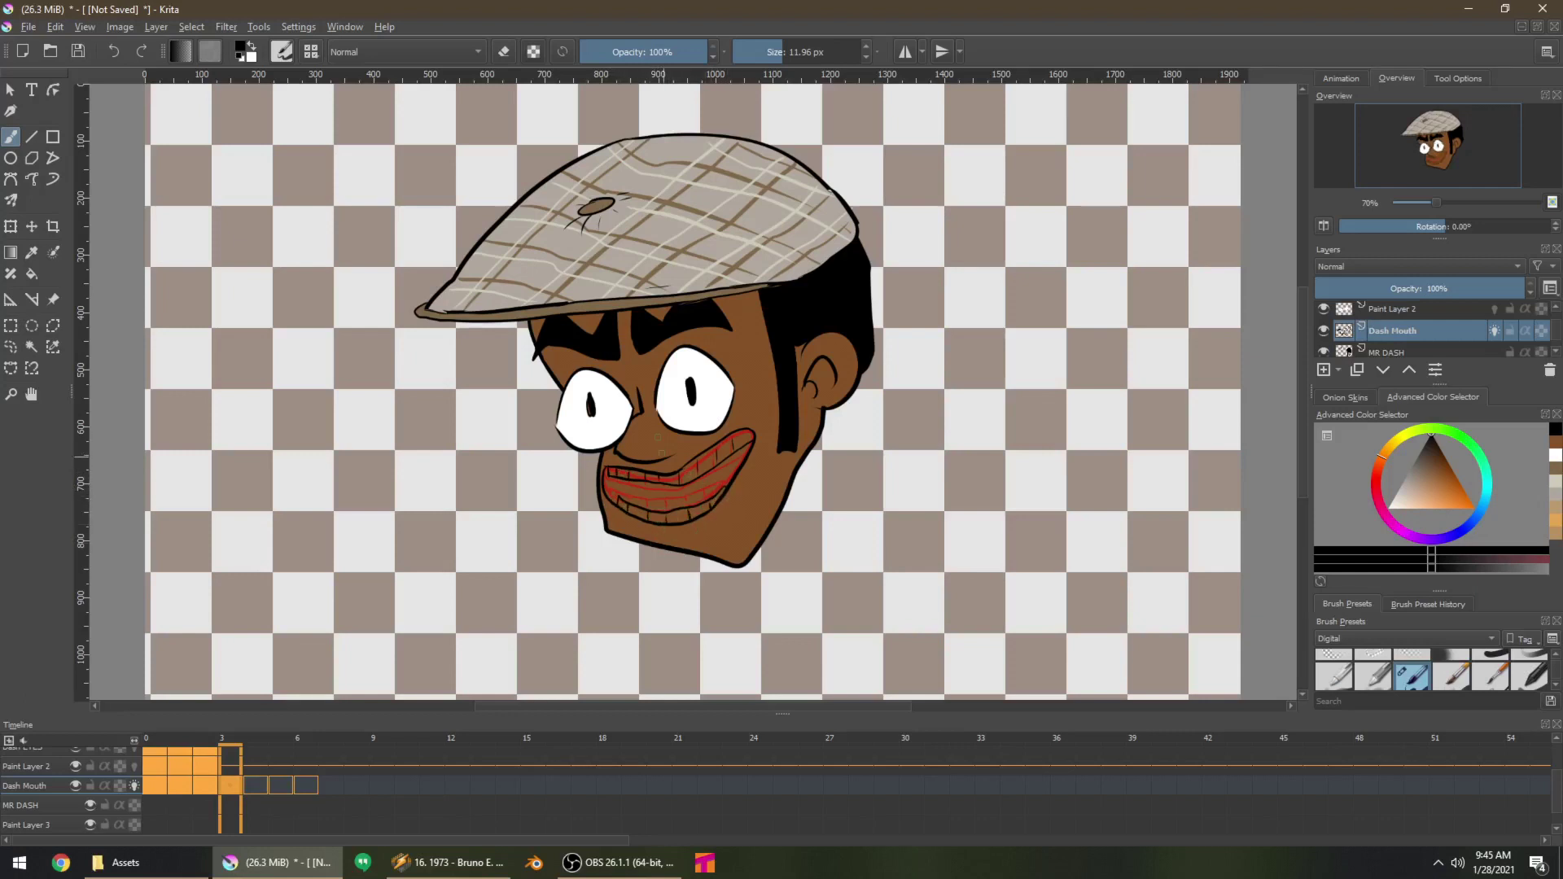
# Draw a slightly narrower open mouth with upper teeth, lower teeth and a tongue on frame 4 of Dash Mouth, erasing stray lines
pyautogui.press('.')
pyautogui.moveTo(614, 496)
pyautogui.mouseDown()
pyautogui.moveTo(638, 475)
pyautogui.moveTo(675, 478)
pyautogui.moveTo(745, 444)
pyautogui.moveTo(718, 491)
pyautogui.moveTo(618, 493)
pyautogui.mouseUp()
pyautogui.press('e')
pyautogui.press('e')
pyautogui.moveTo(608, 479); pyautogui.dragTo(668, 487)
pyautogui.hotkey('ctrl', 'z')
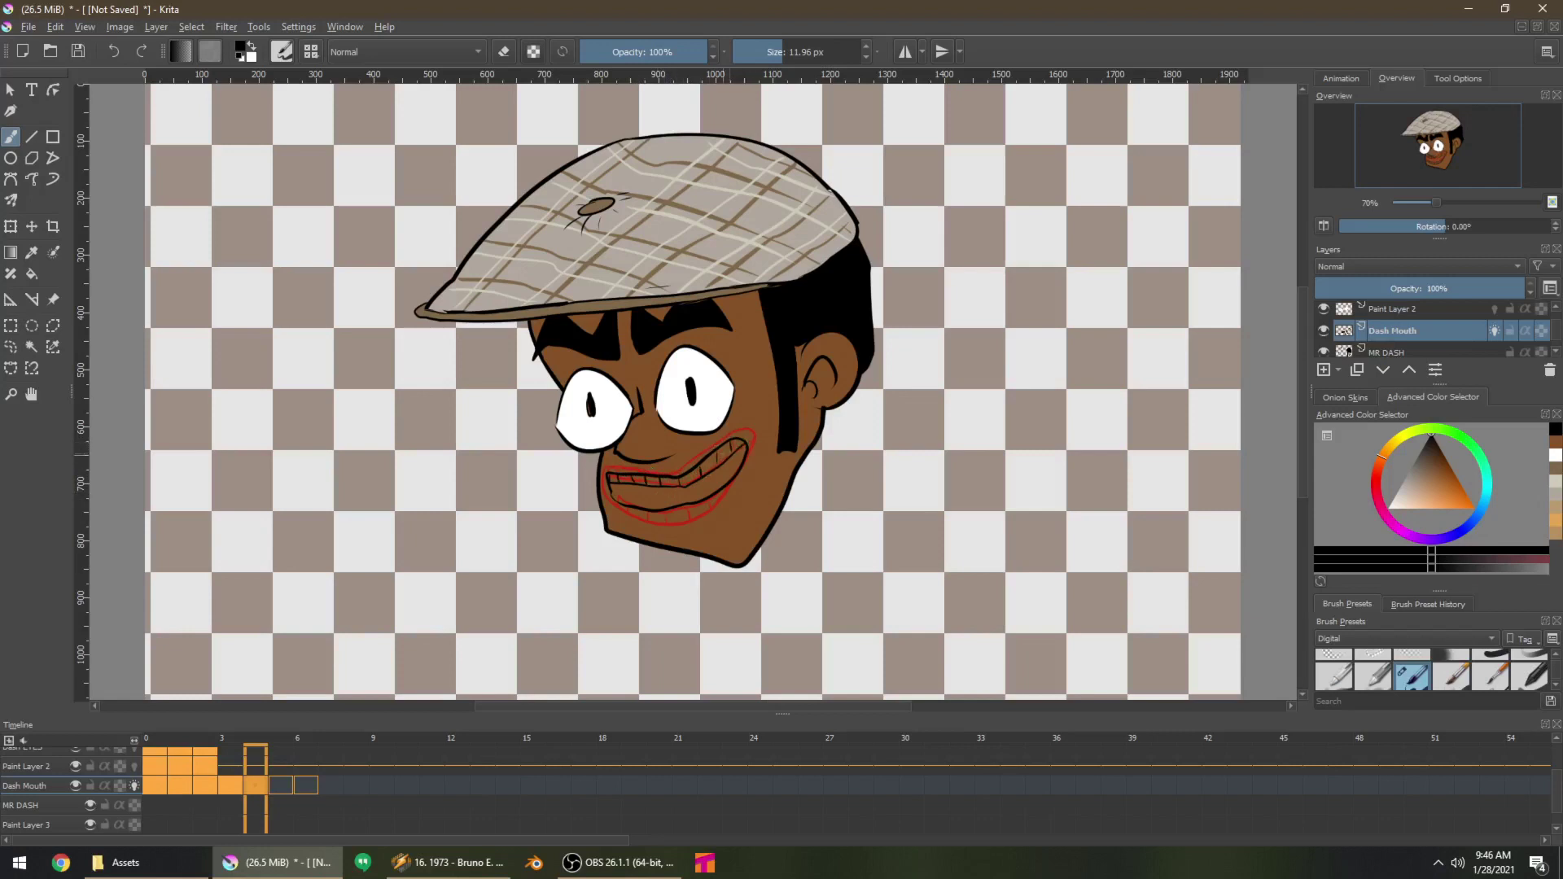
pyautogui.moveTo(639, 488); pyautogui.dragTo(737, 471)
pyautogui.hotkey('ctrl', 'z')
pyautogui.press('e')
pyautogui.press('e')
pyautogui.press('e')
pyautogui.press('e')
# Draw a smaller open mouth with only an upper row of teeth on frame 5 of Dash Mouth, erasing stray lines
pyautogui.press('.')
pyautogui.moveTo(658, 512)
pyautogui.mouseDown()
pyautogui.moveTo(626, 501)
pyautogui.moveTo(728, 465)
pyautogui.moveTo(659, 513)
pyautogui.moveTo(718, 466)
pyautogui.moveTo(659, 511)
pyautogui.moveTo(704, 476)
pyautogui.moveTo(688, 487)
pyautogui.mouseUp()
pyautogui.hotkey('ctrl', 'z')
pyautogui.hotkey('ctrl', 'z')
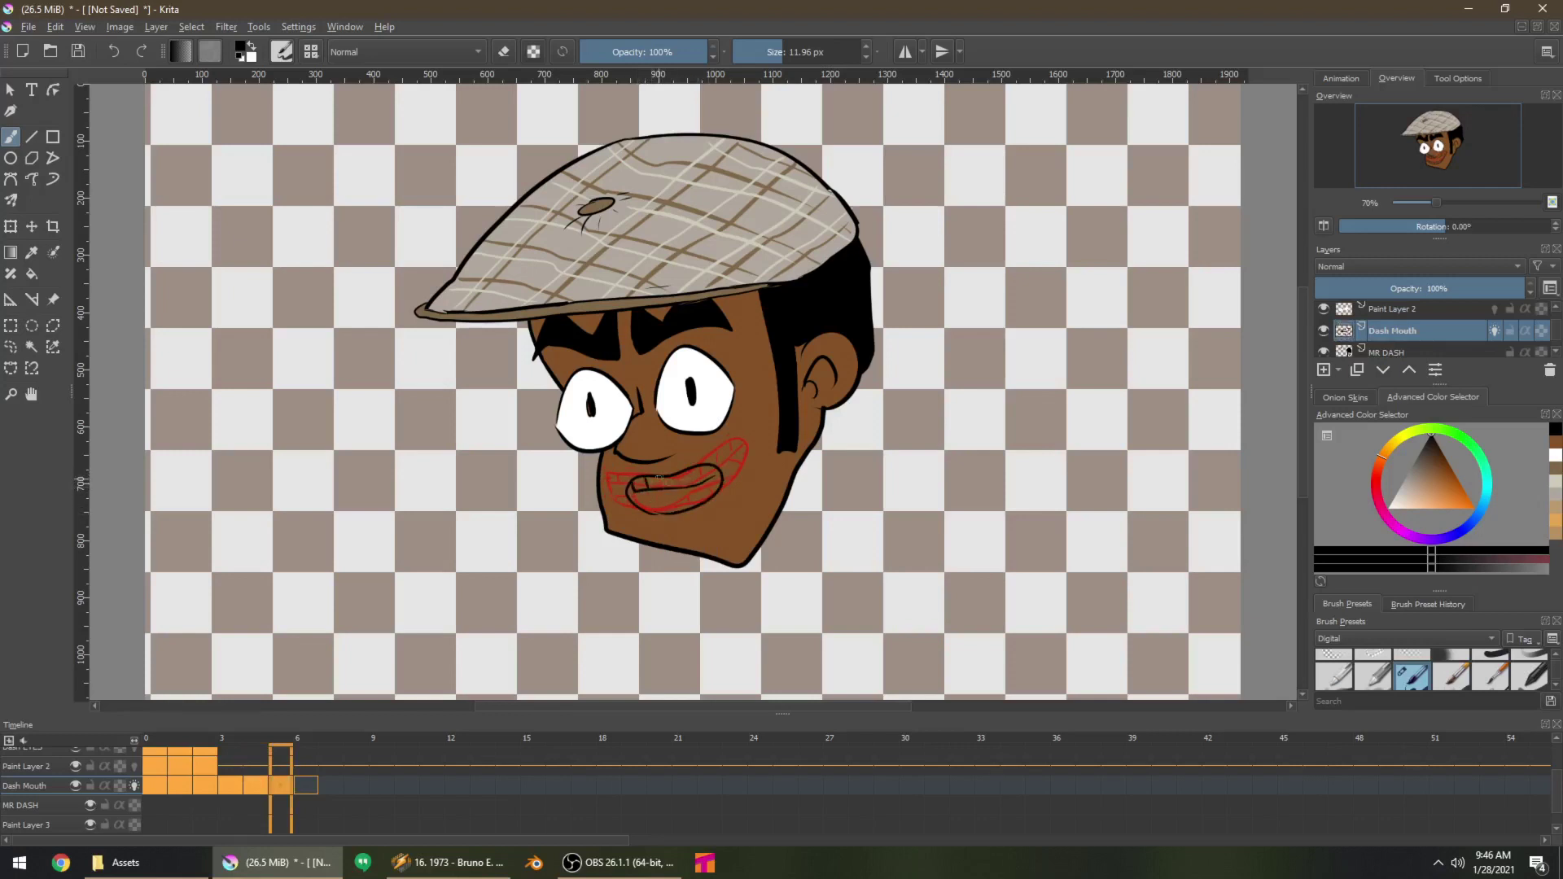
pyautogui.press('e')
pyautogui.press('e')
pyautogui.press('e')
pyautogui.press('e')
# Draw a tiny oval mouth filled with black on frame 6 of Dash Mouth and turn off the layer's onion skin
pyautogui.press('.')
pyautogui.moveTo(656, 482)
pyautogui.mouseDown()
pyautogui.moveTo(649, 503)
pyautogui.moveTo(656, 481)
pyautogui.mouseUp()
pyautogui.hotkey('ctrl', 'z')
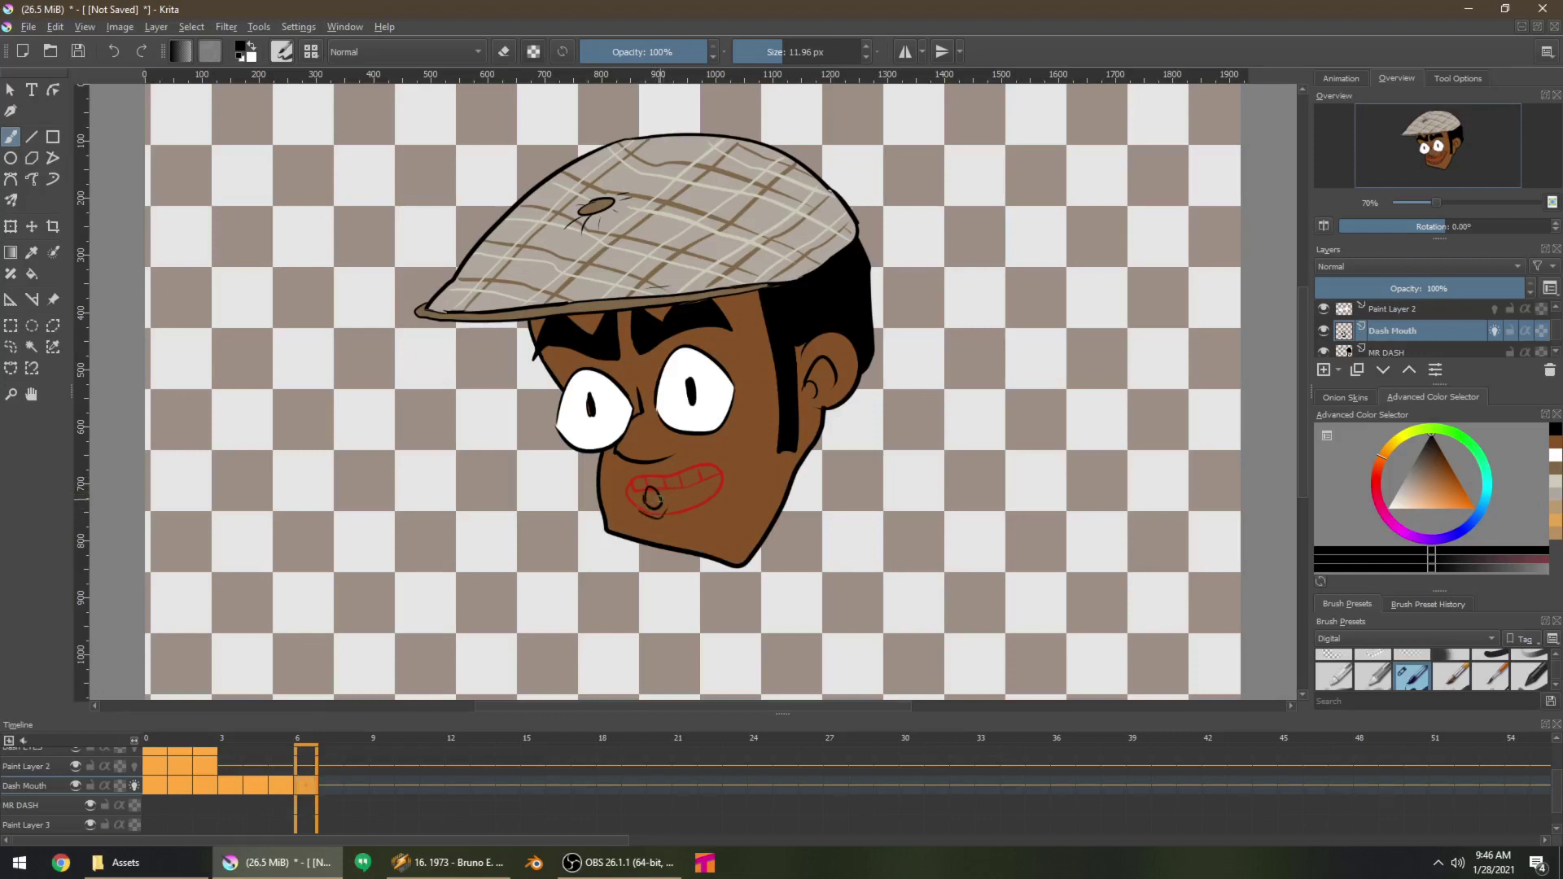
pyautogui.press('f')
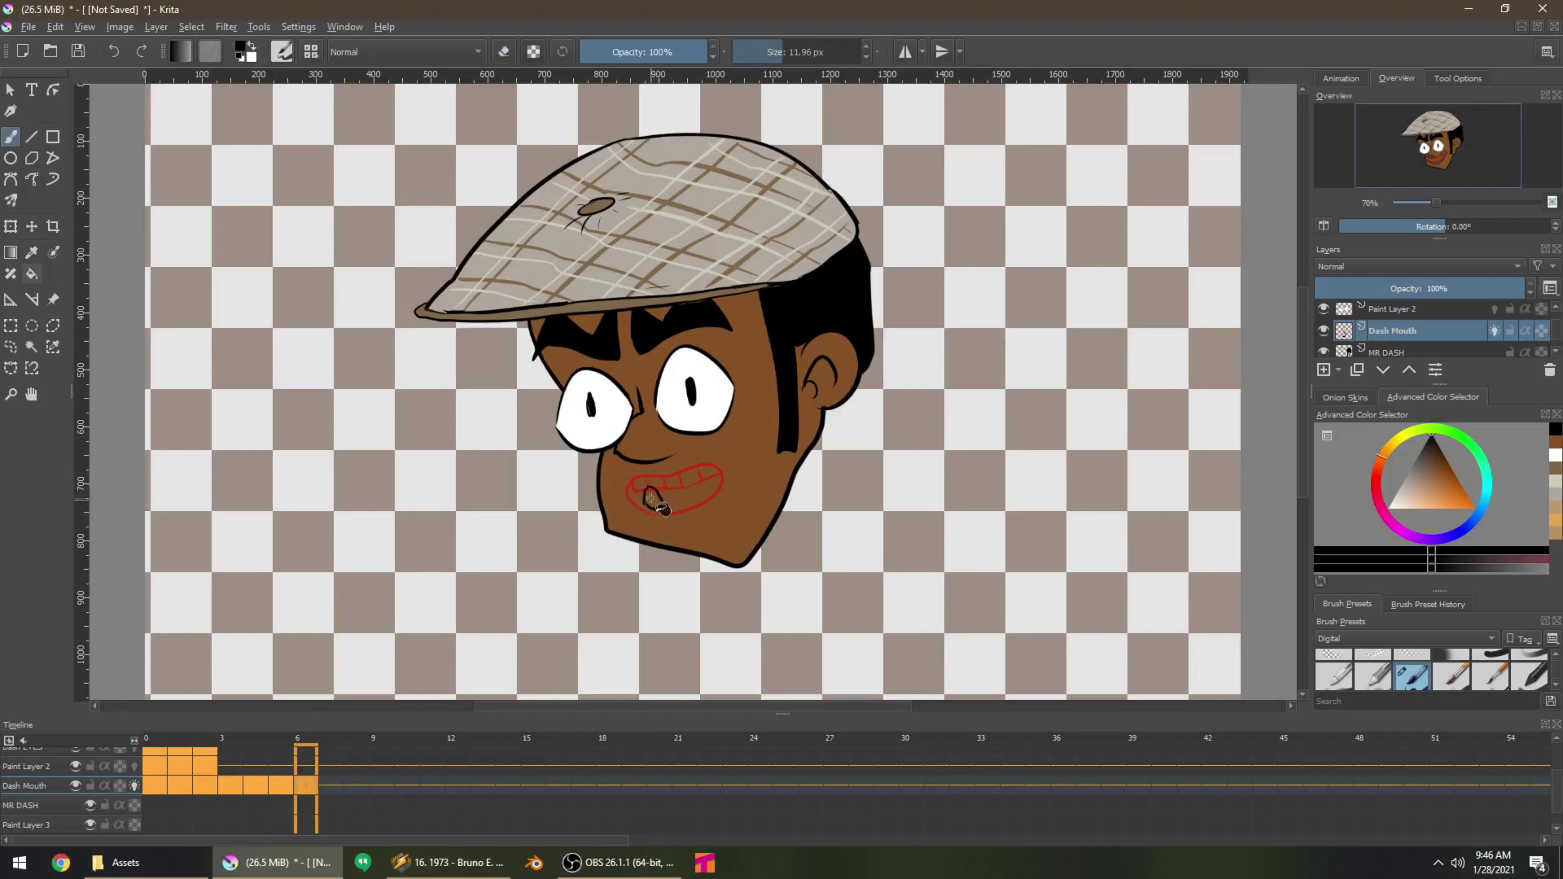
pyautogui.click(655, 500)
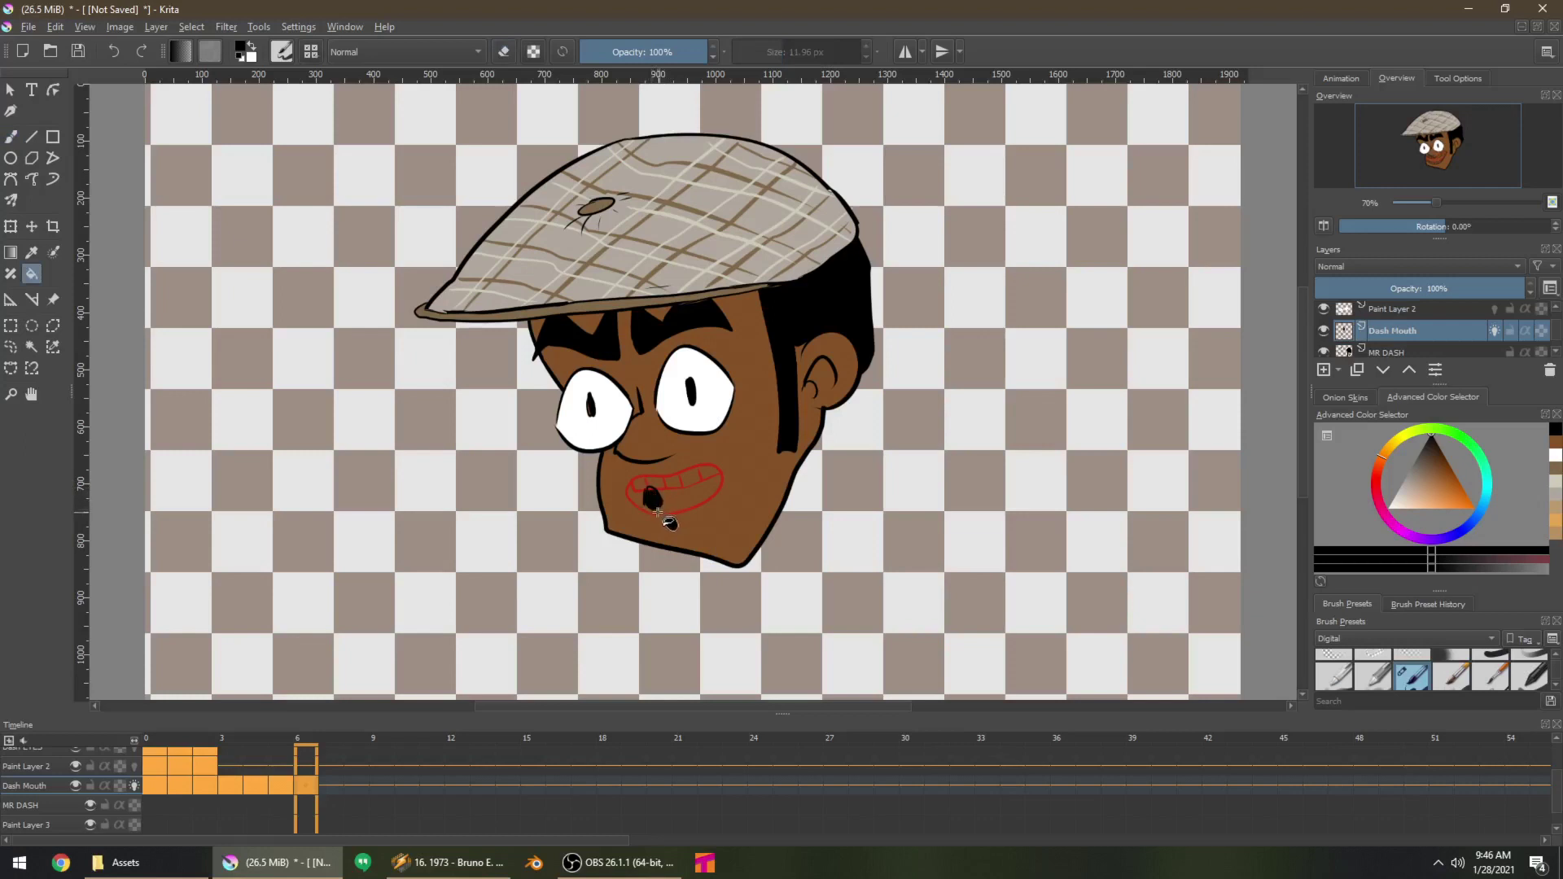
pyautogui.click(134, 786)
pyautogui.press('b')
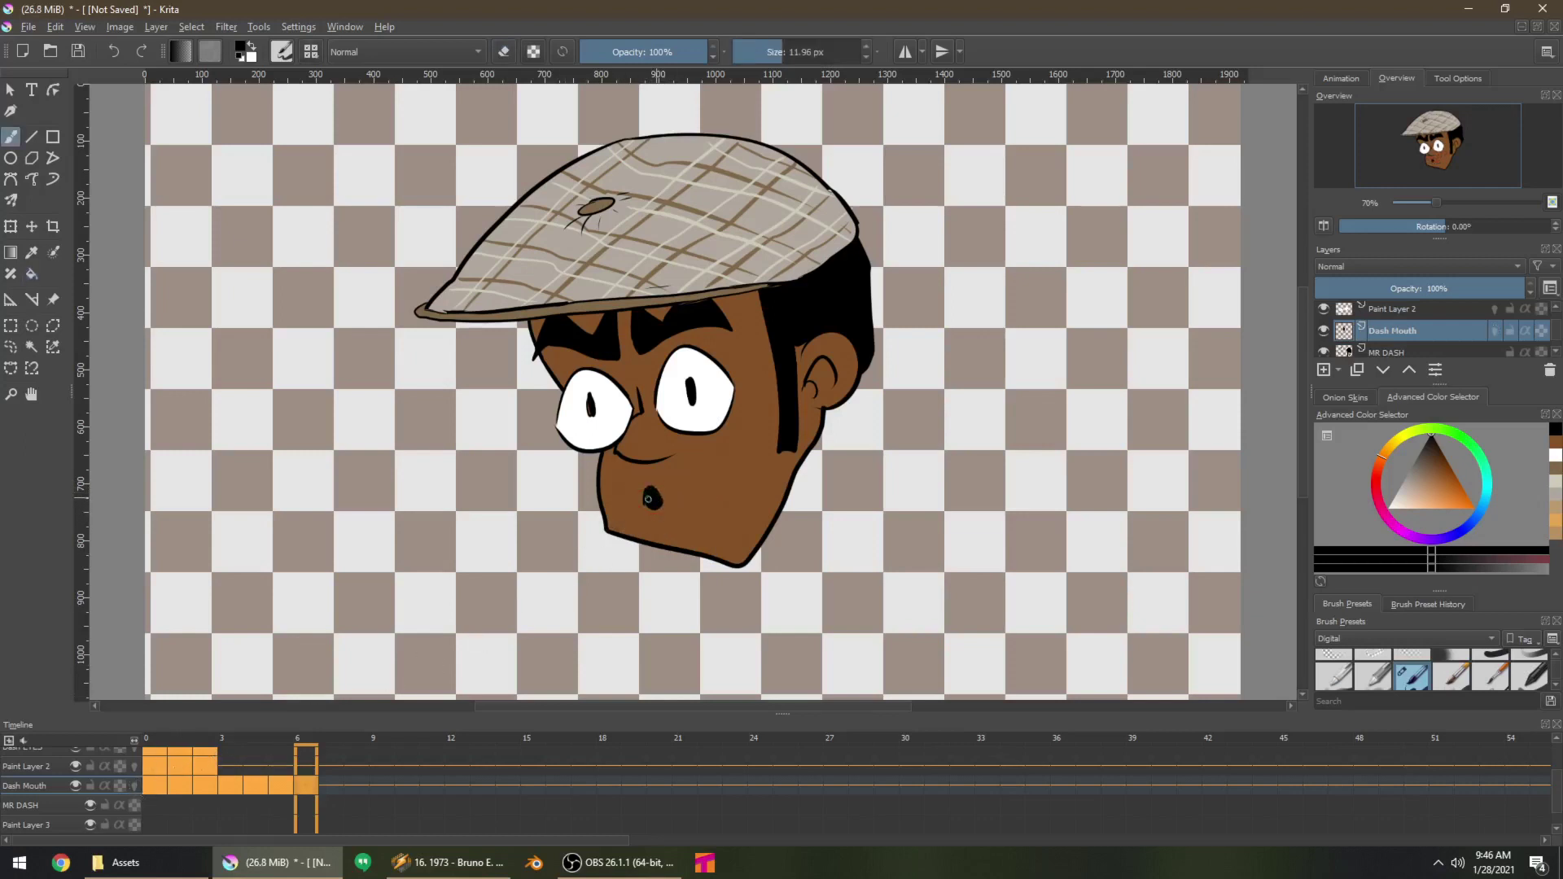
# Fill the inside of the mouth below the teeth with black on frame 5 and touch up its edges
pyautogui.press('Left')
pyautogui.press('f')
pyautogui.click(669, 508)
pyautogui.press('b')
pyautogui.press('e')
pyautogui.press('e')
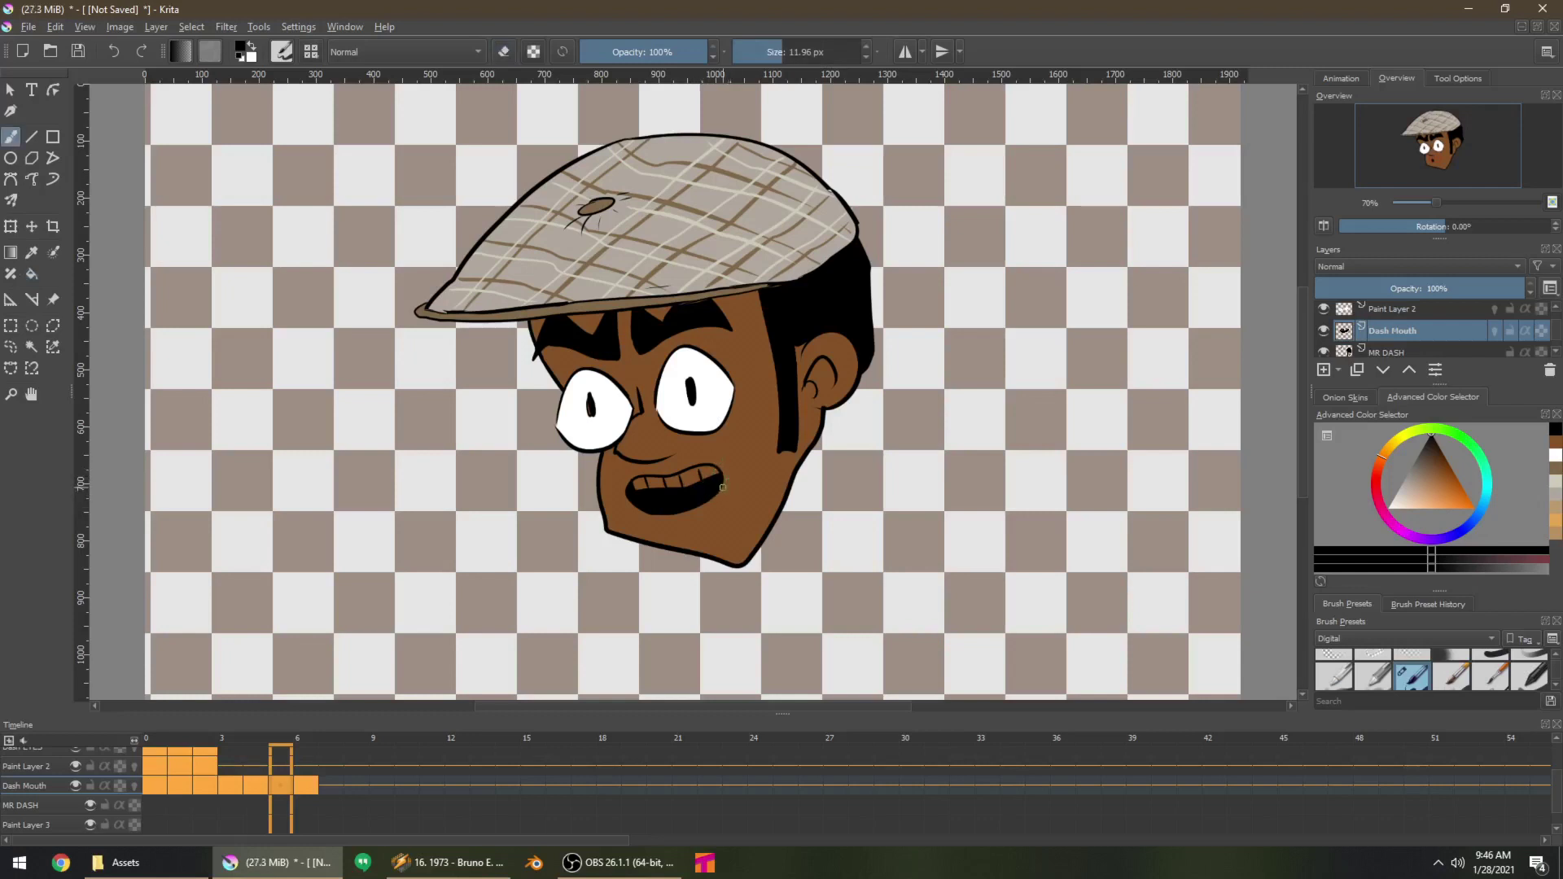
# Fill the dark mouth interiors with black on frames 4, 3 and 2 of Dash Mouth, and go to frame 1
pyautogui.press('Left')
pyautogui.press('f')
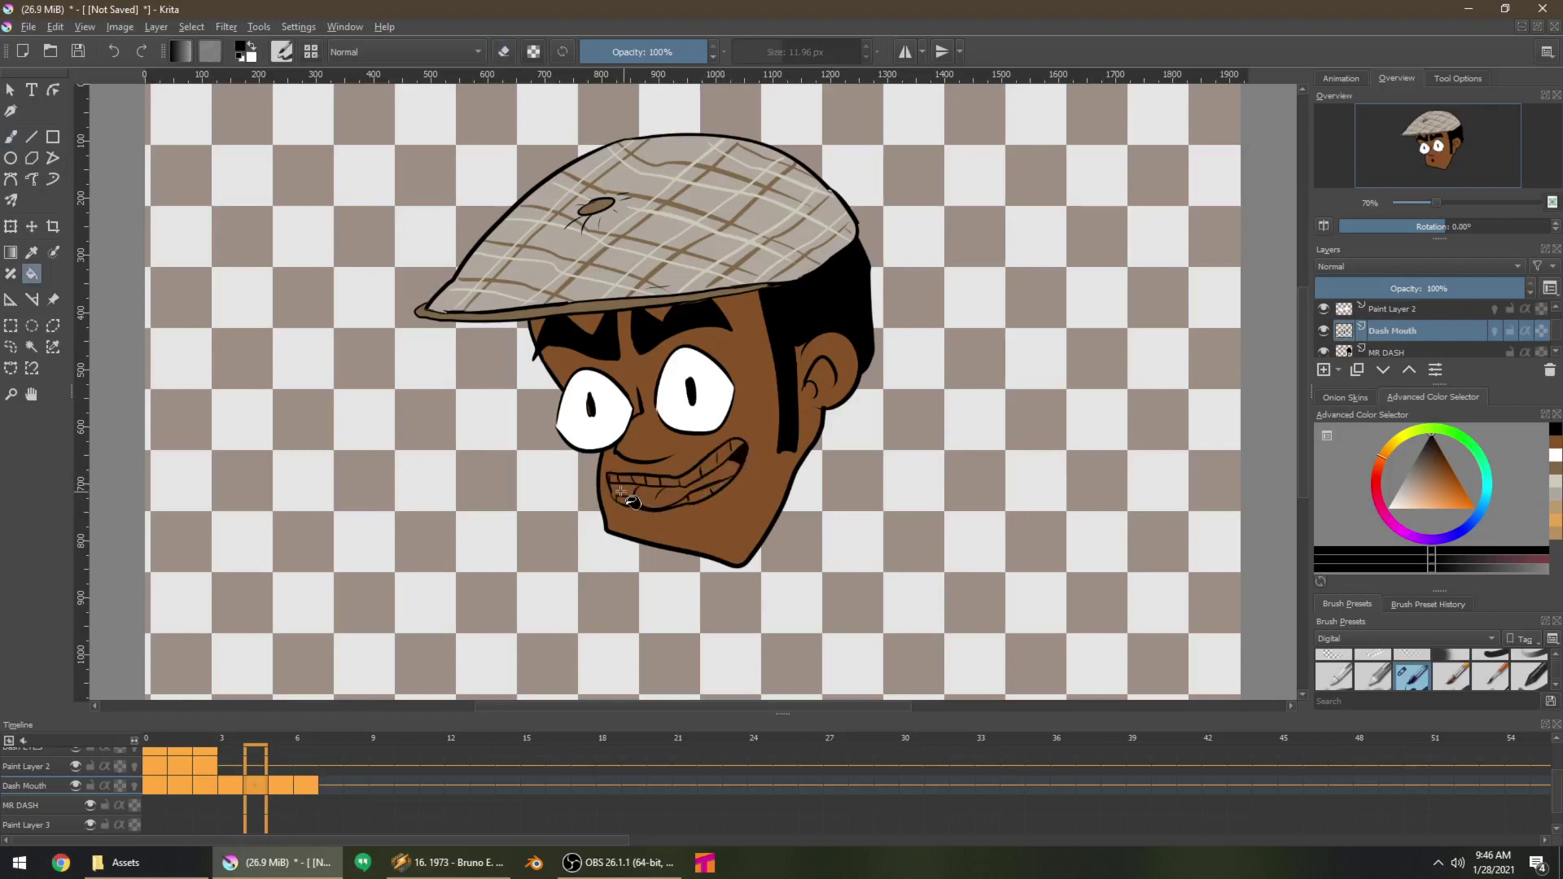
pyautogui.press('Left')
pyautogui.click(658, 492)
pyautogui.press('Left')
pyautogui.click(638, 494)
pyautogui.press('Left')
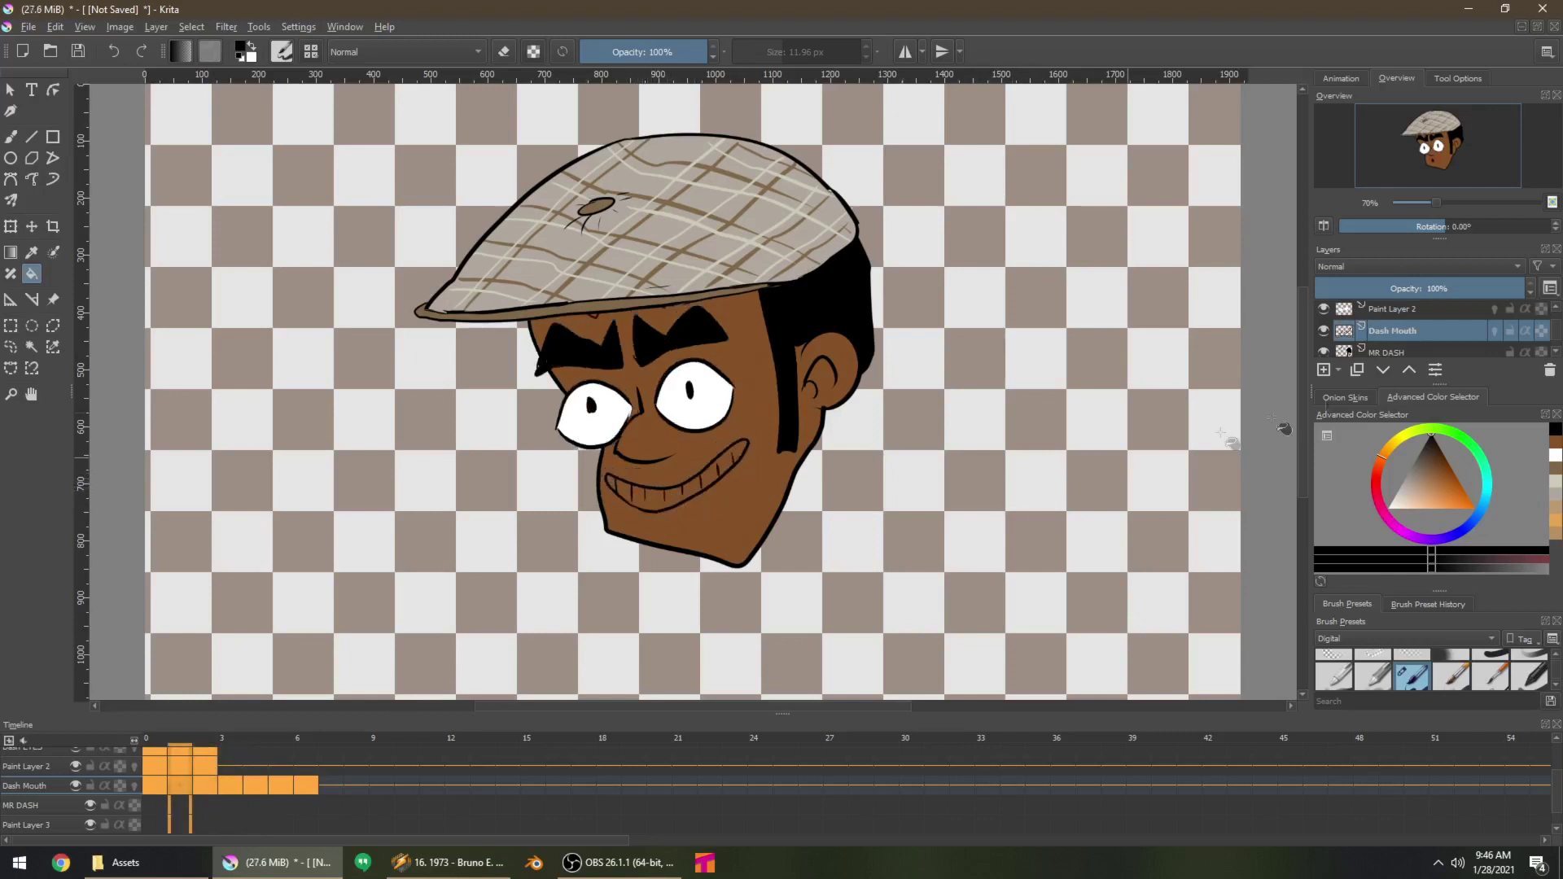
# Add a paint layer below Dash Mouth, choose white, and insert 6 keyframes with a frame timing of 1 after frame 0
pyautogui.click(1324, 370)
pyautogui.click(1389, 508)
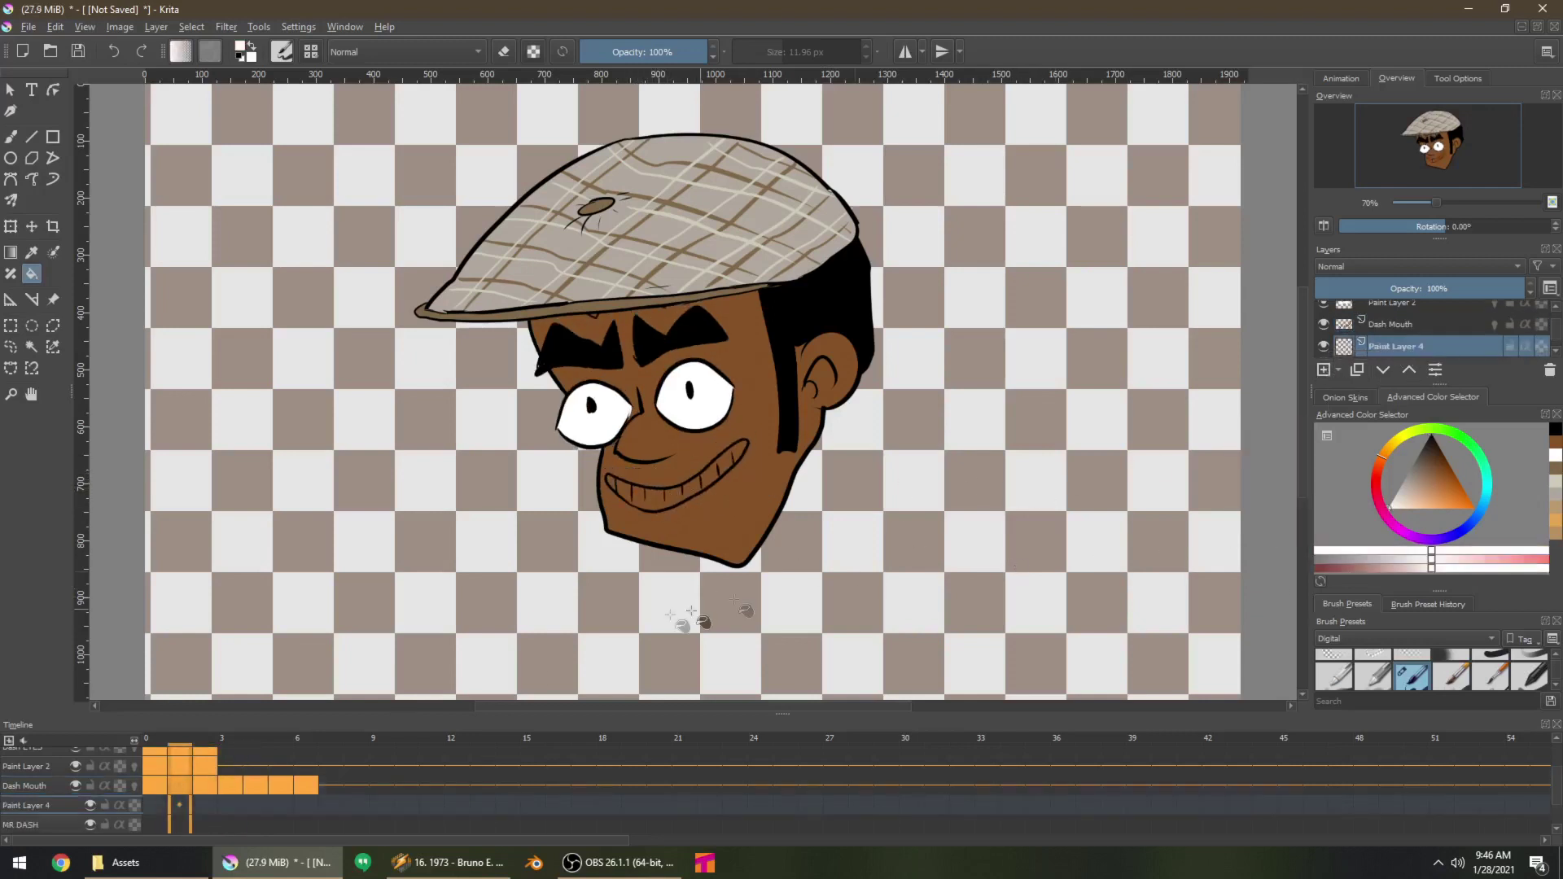
pyautogui.click(155, 806)
pyautogui.rightClick(154, 808)
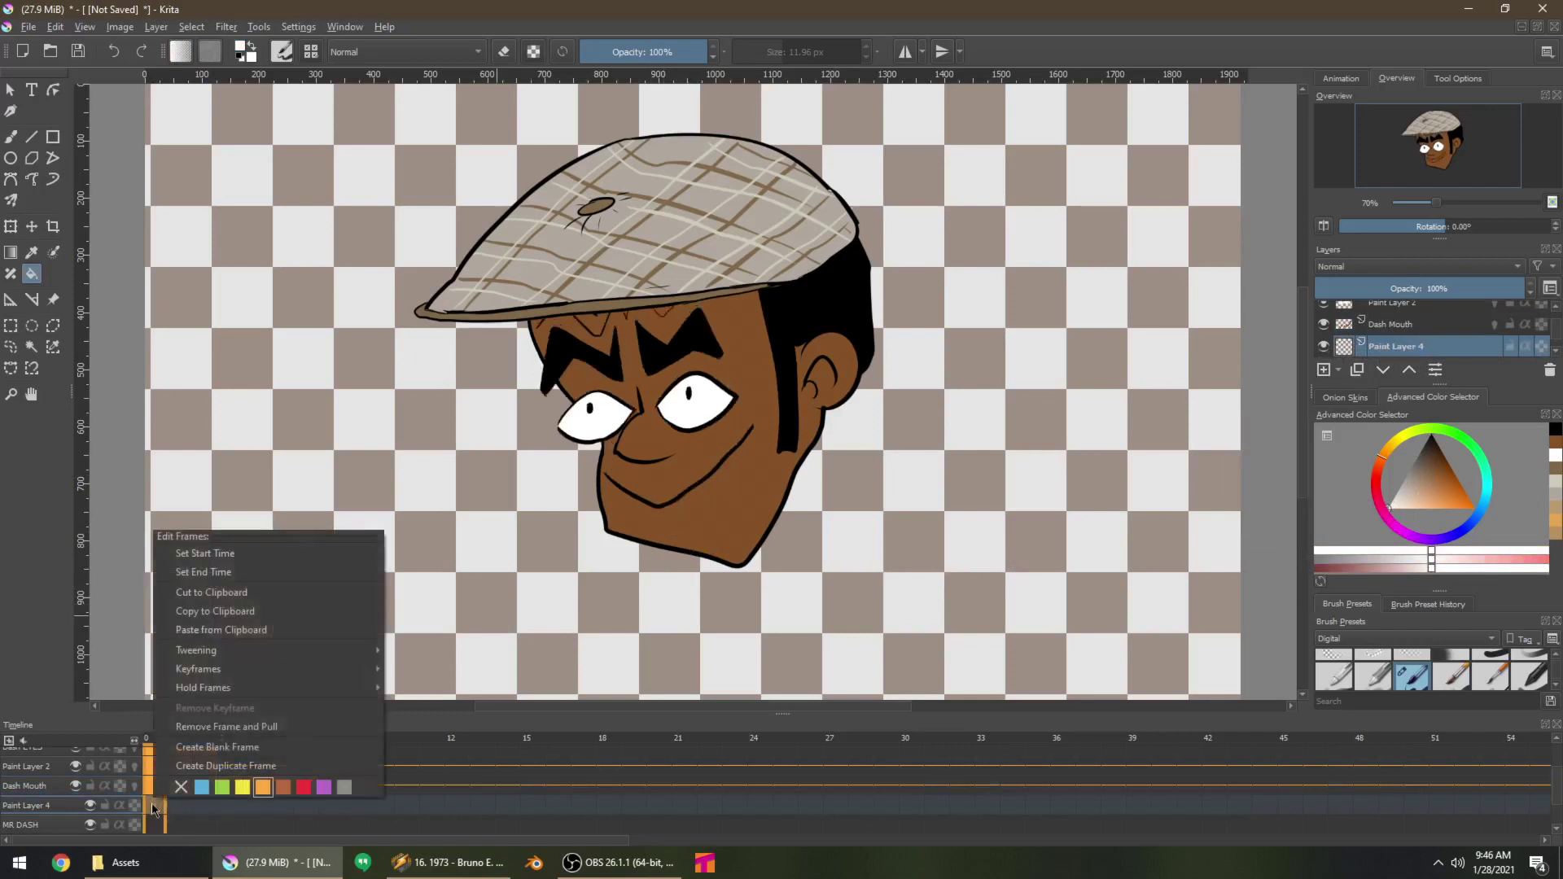
pyautogui.moveTo(281, 671)
pyautogui.click(488, 705)
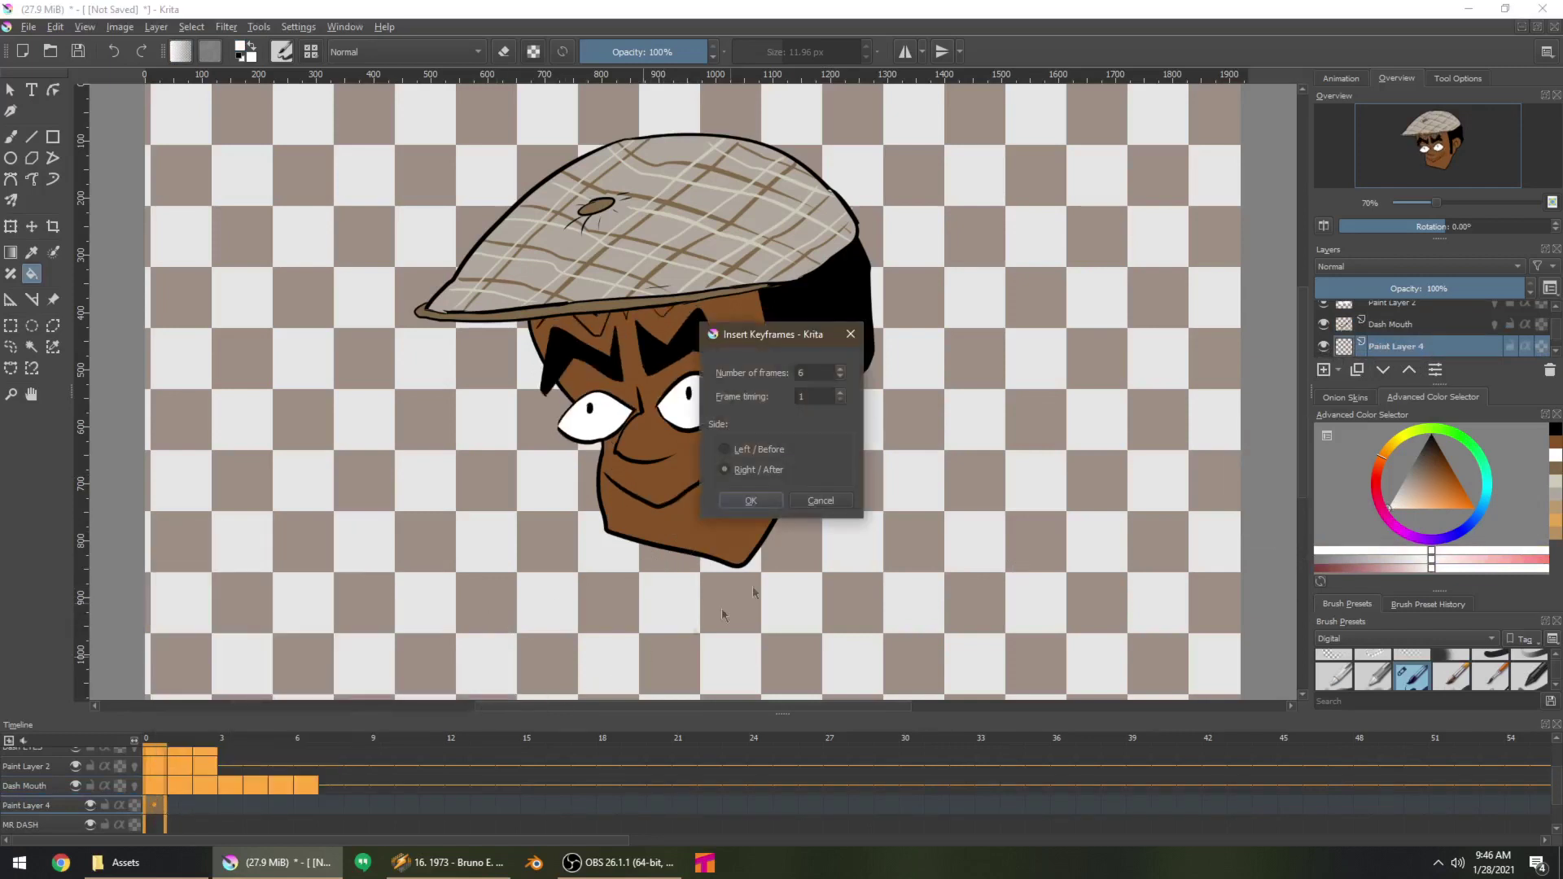
pyautogui.click(754, 504)
# Fill the teeth of the grin with white on frame 1 of Paint Layer 4
pyautogui.click(612, 485)
pyautogui.click(624, 493)
pyautogui.click(641, 498)
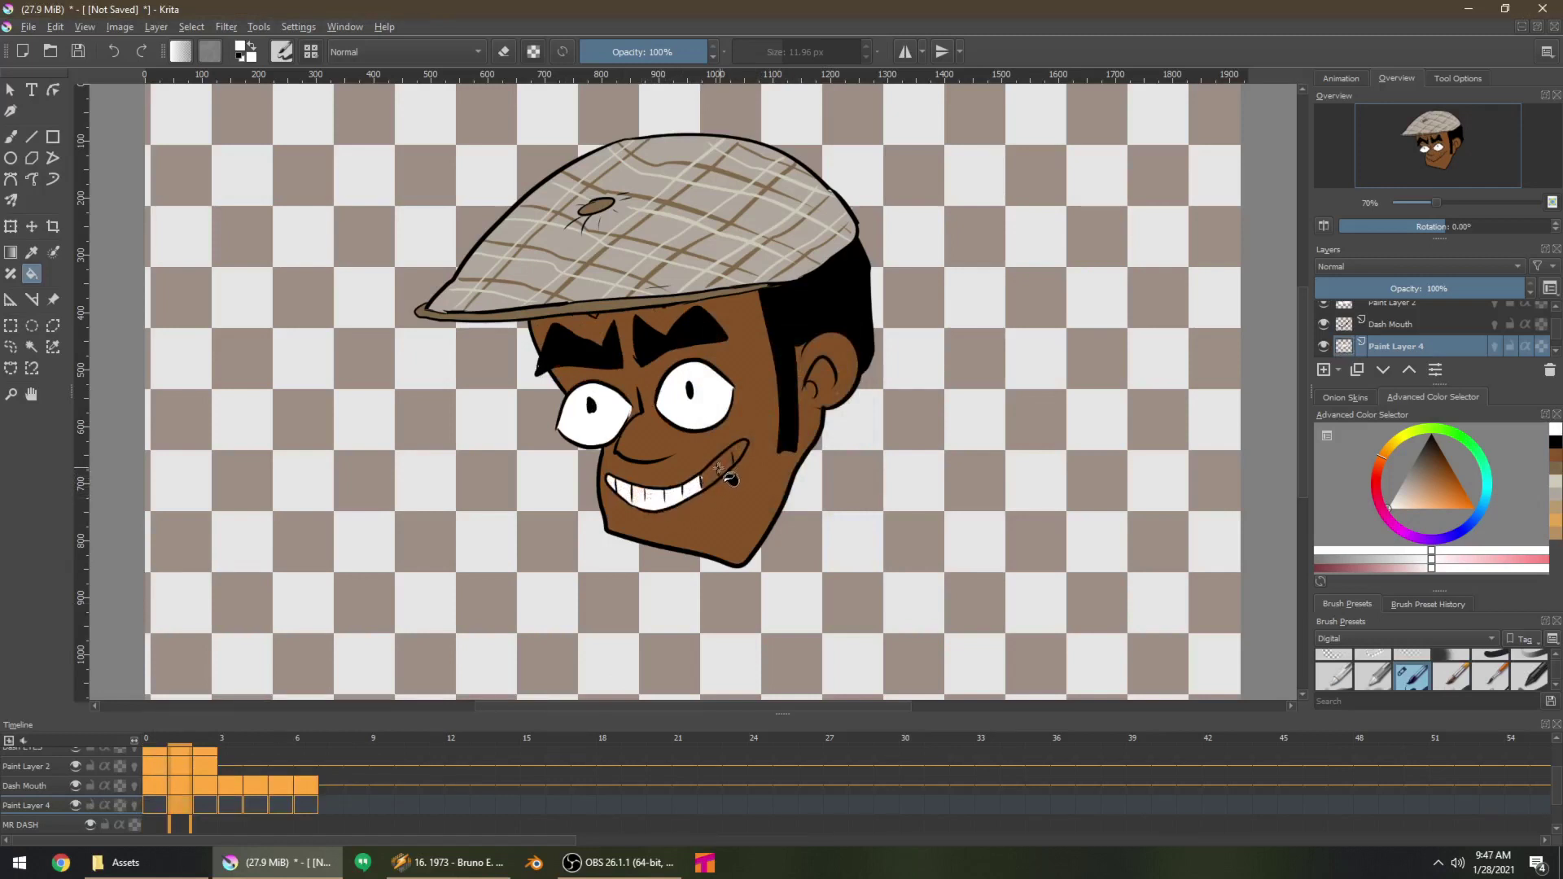
# Fill the upper and lower rows of teeth with white on frame 2 of Paint Layer 4
pyautogui.press('Right')
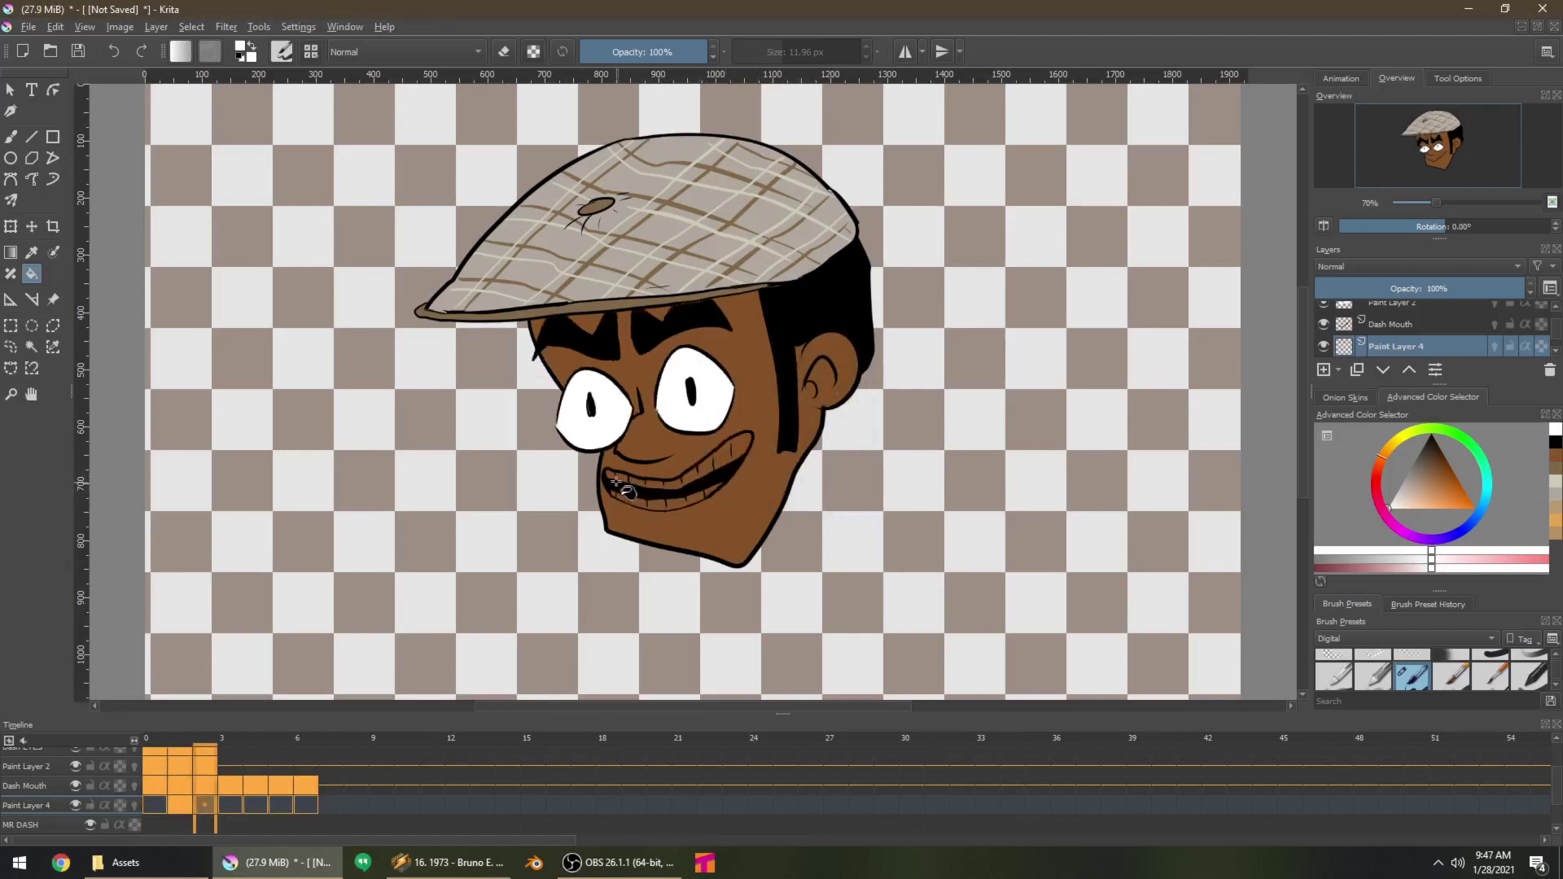
pyautogui.click(612, 477)
pyautogui.click(623, 479)
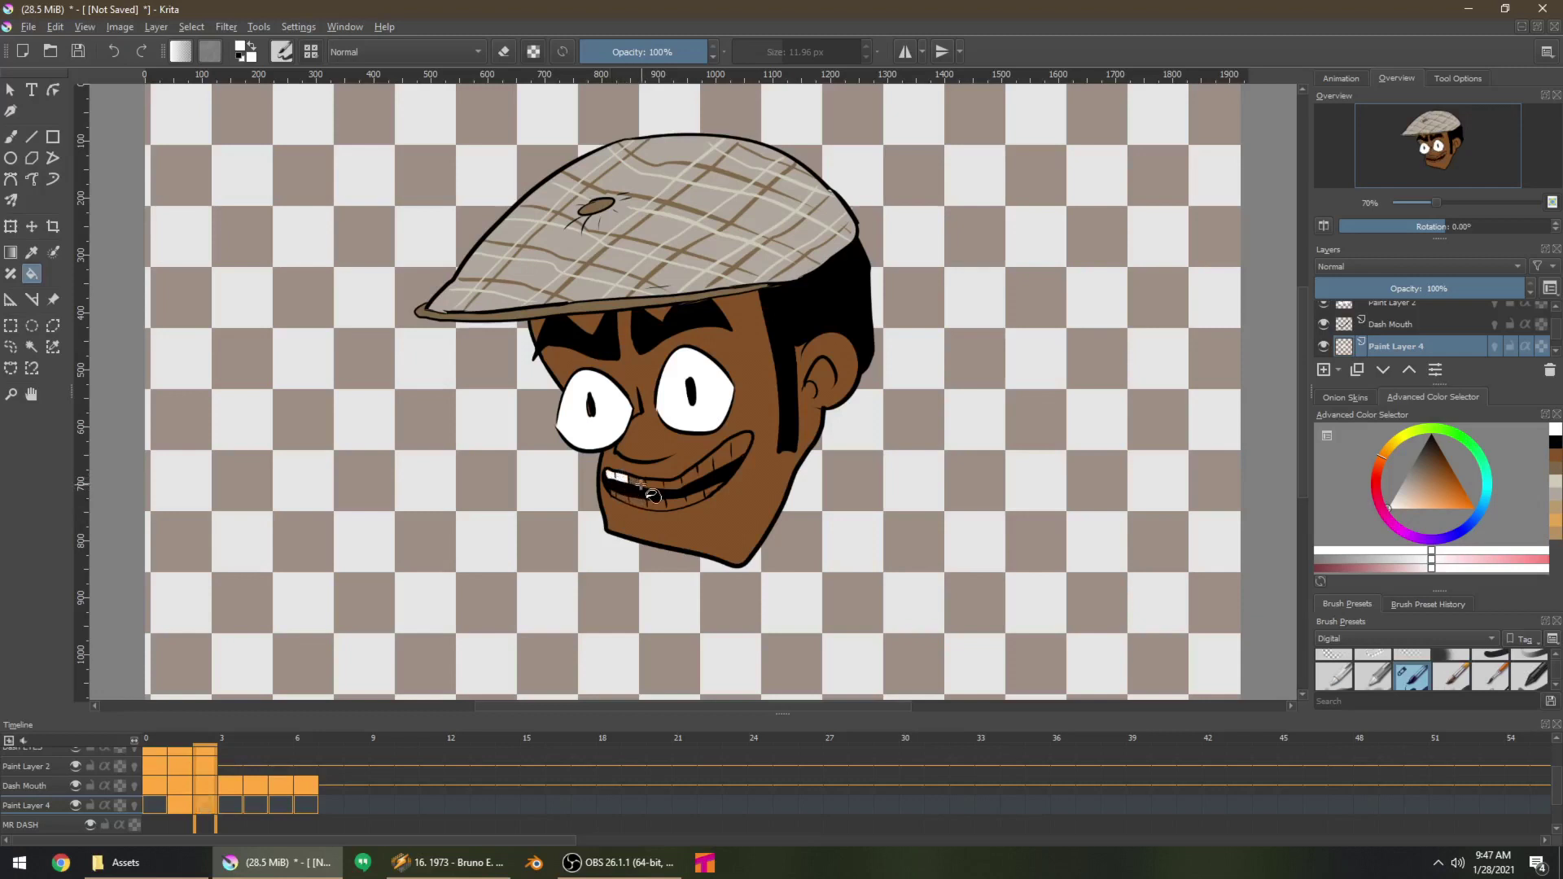
pyautogui.click(651, 481)
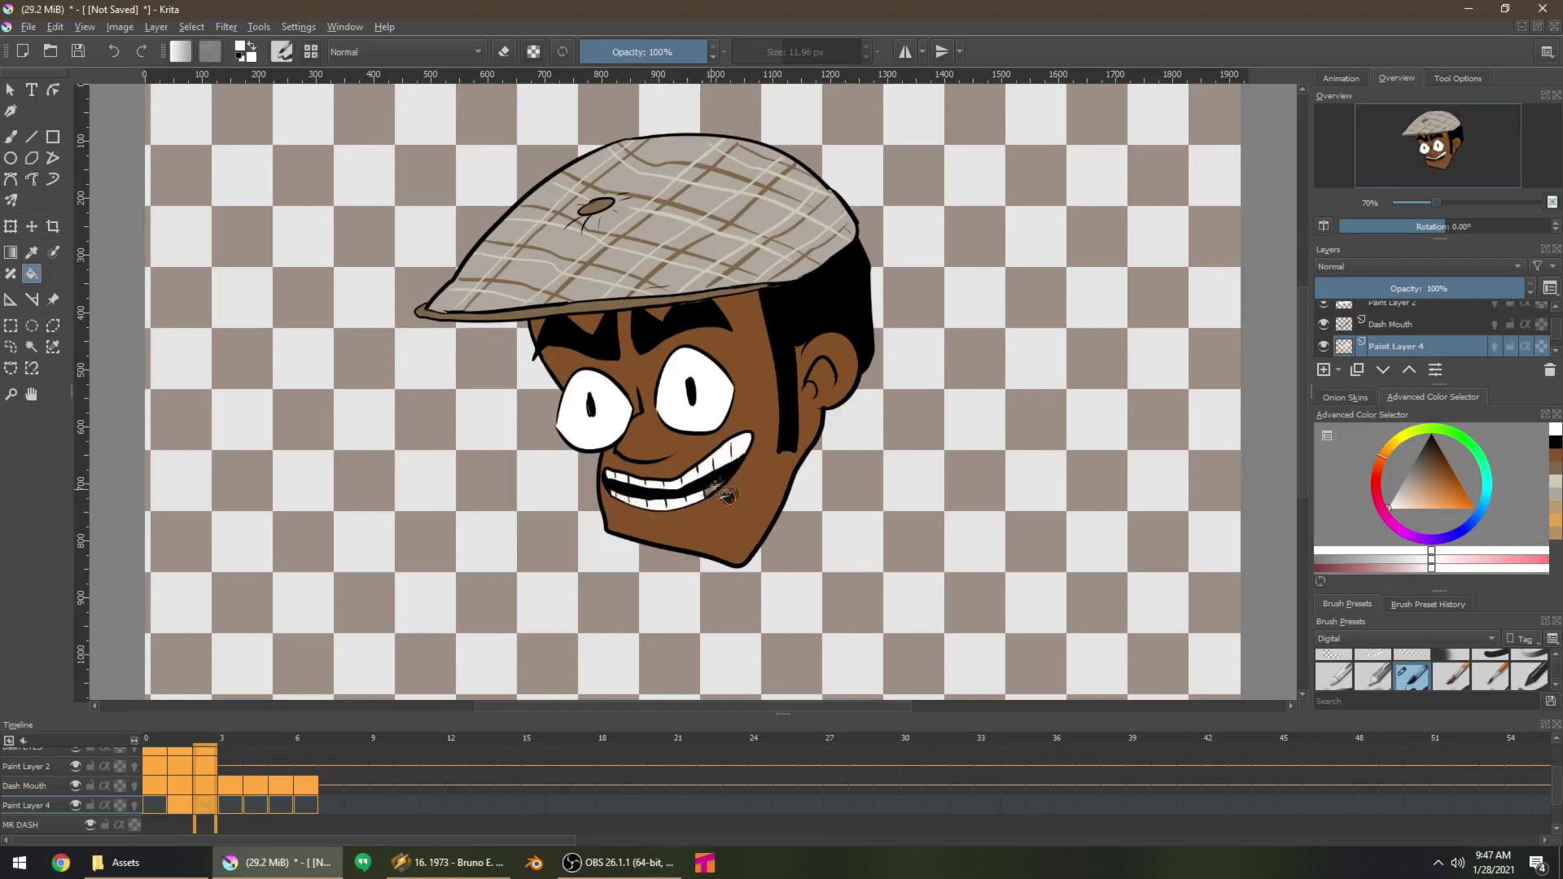
# Fill the upper and lower teeth of the open mouth with white on frame 3 of Paint Layer 4
pyautogui.press('Right')
pyautogui.click(613, 476)
pyautogui.click(622, 478)
pyautogui.click(660, 480)
pyautogui.click(692, 477)
pyautogui.click(627, 506)
pyautogui.click(638, 513)
pyautogui.click(657, 517)
pyautogui.click(675, 517)
pyautogui.click(698, 512)
pyautogui.click(712, 501)
# Fill the upper and lower teeth around the tongue with white on frame 4 of Paint Layer 4, touching up with black
pyautogui.press('Right')
pyautogui.click(615, 481)
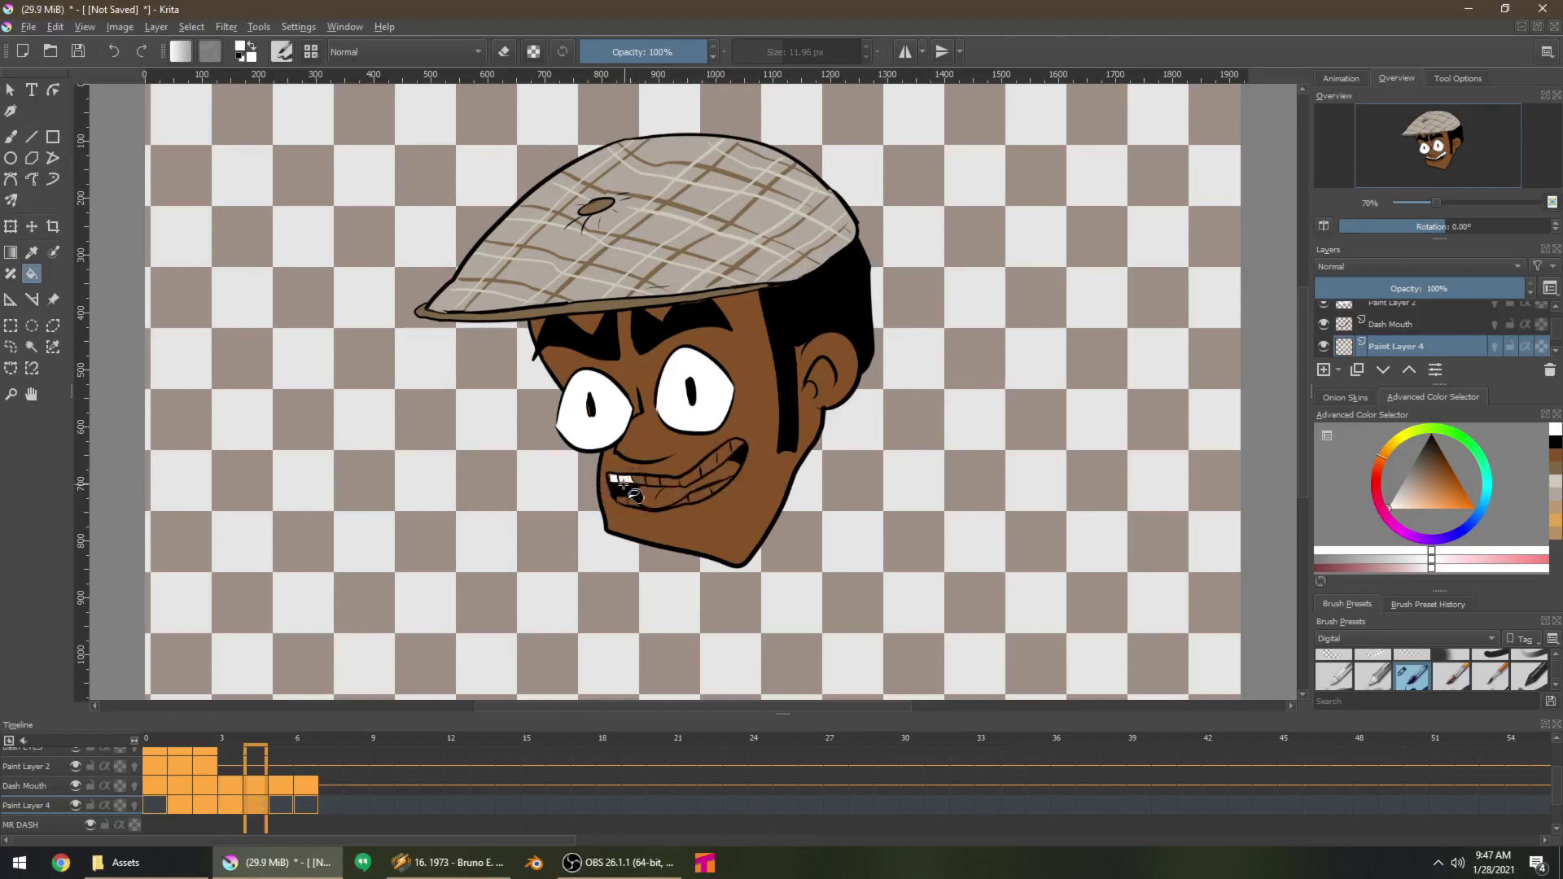
pyautogui.press('b')
pyautogui.press('d')
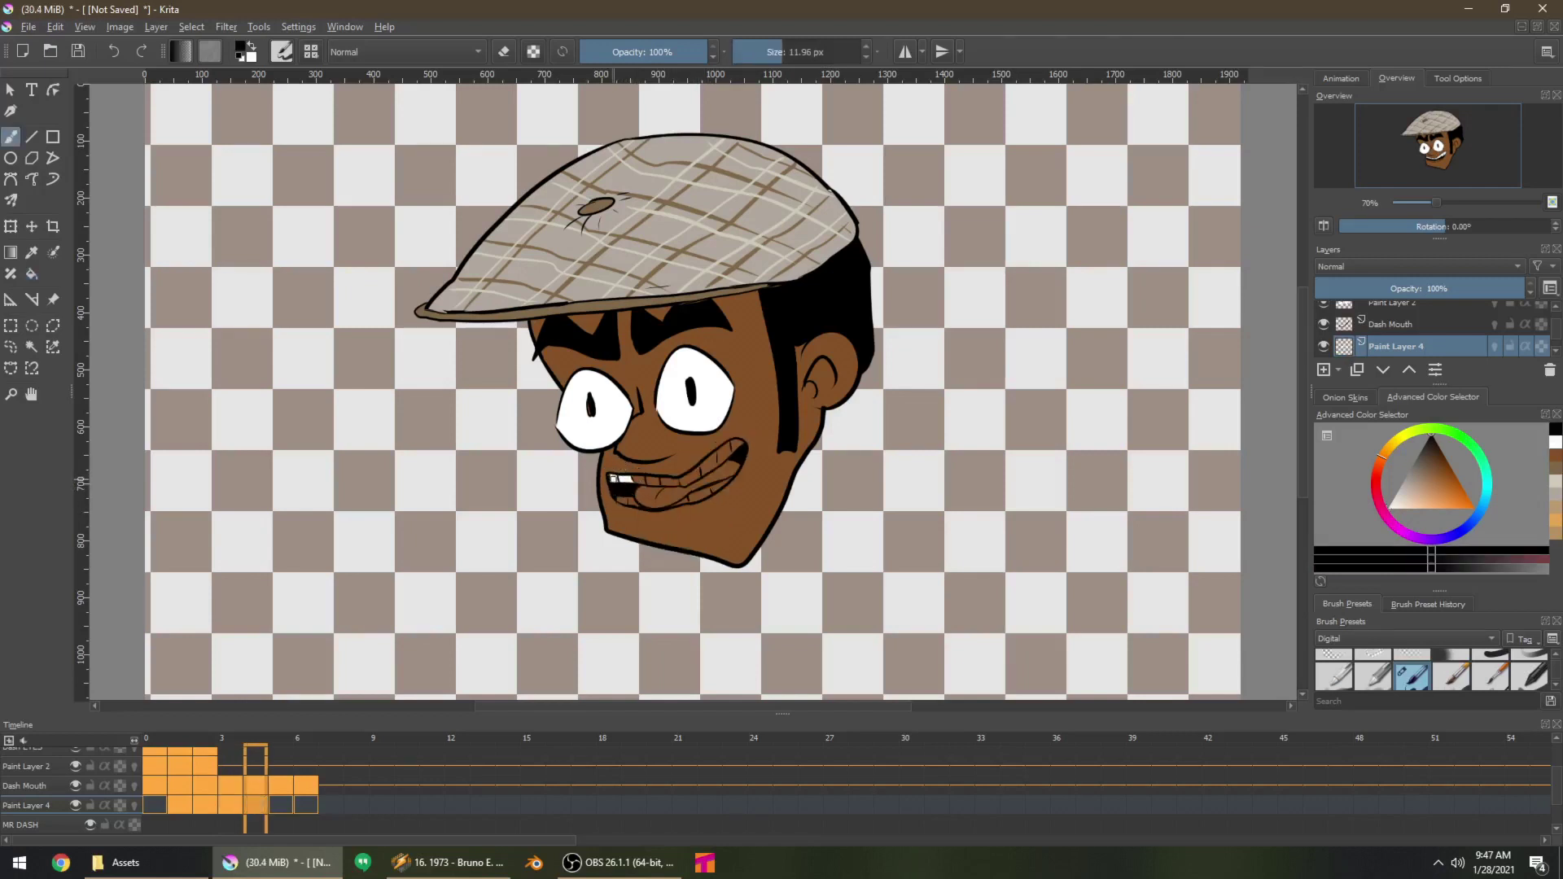
pyautogui.press('x')
pyautogui.press('f')
pyautogui.click(629, 481)
pyautogui.click(642, 480)
pyautogui.click(654, 480)
pyautogui.click(668, 481)
pyautogui.click(691, 478)
pyautogui.click(709, 466)
pyautogui.click(722, 455)
pyautogui.click(717, 487)
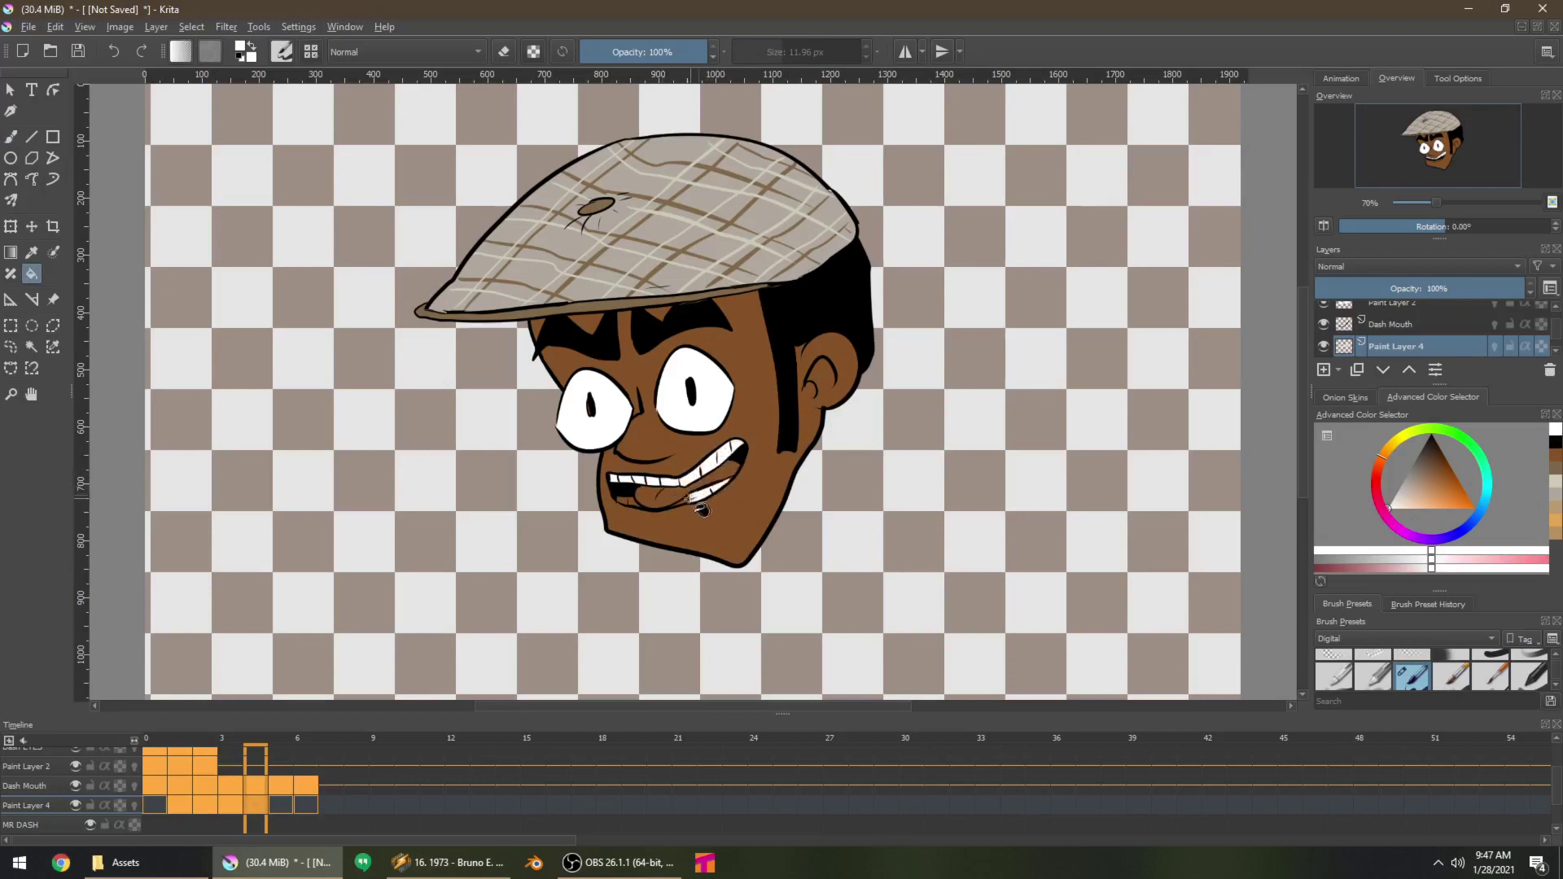
pyautogui.click(700, 497)
pyautogui.press('b')
pyautogui.press('f')
# Fill the upper row of teeth with white on frame 5 of Paint Layer 4
pyautogui.press('.')
pyautogui.click(641, 484)
pyautogui.click(657, 482)
pyautogui.click(674, 481)
pyautogui.click(691, 479)
pyautogui.click(710, 474)
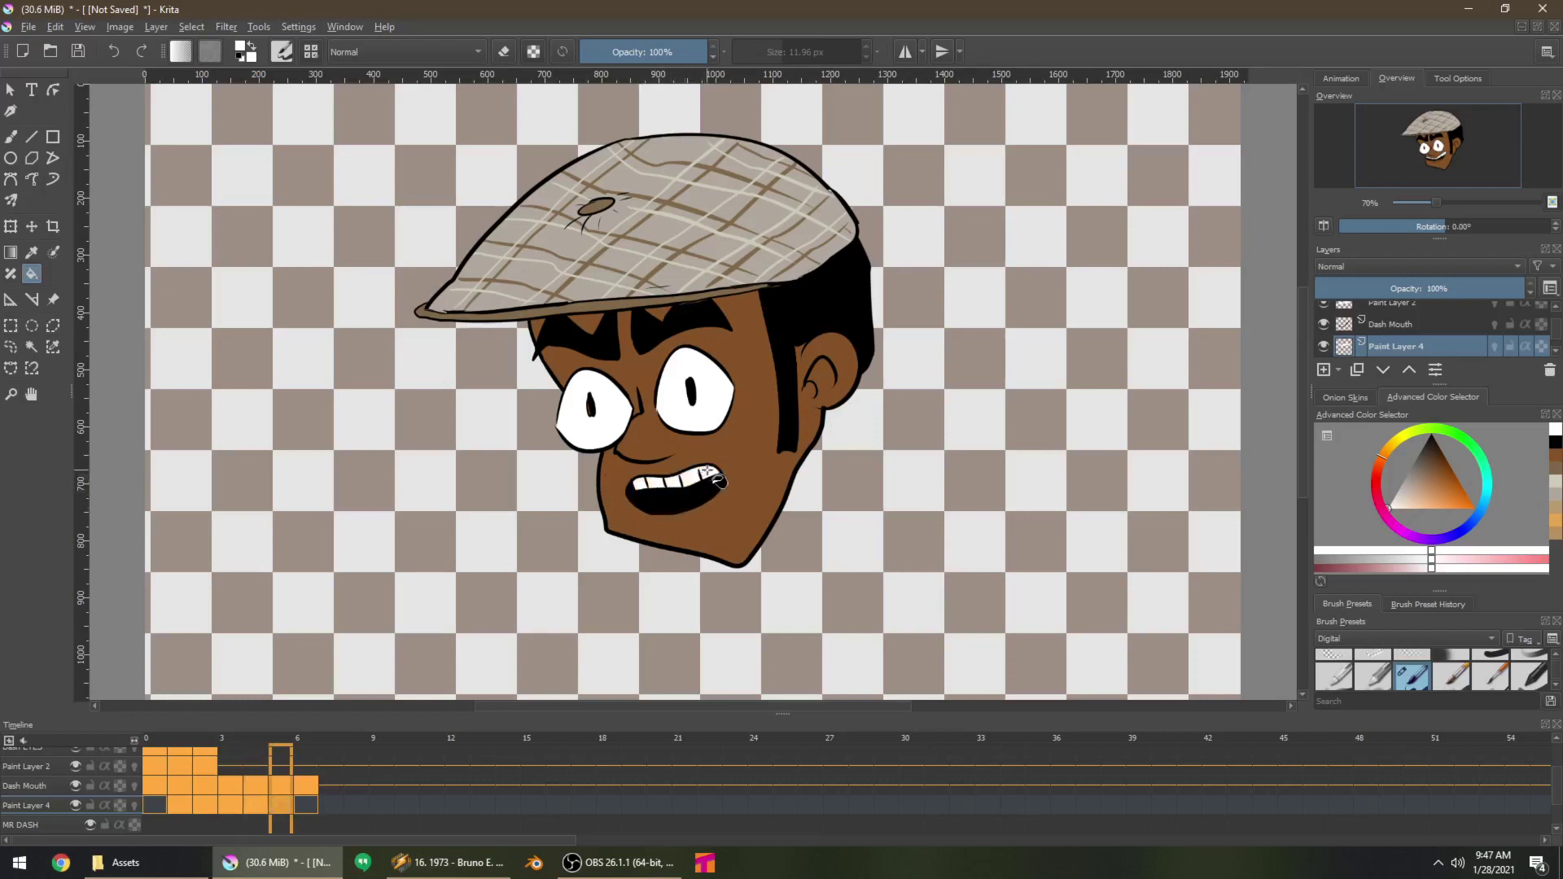
# Choose a salmon pink and fill the tongue with it on frame 4 of Paint Layer 4
pyautogui.press('Right')
pyautogui.press('Left')
pyautogui.press('Left')
pyautogui.moveTo(1382, 467); pyautogui.dragTo(1436, 509)
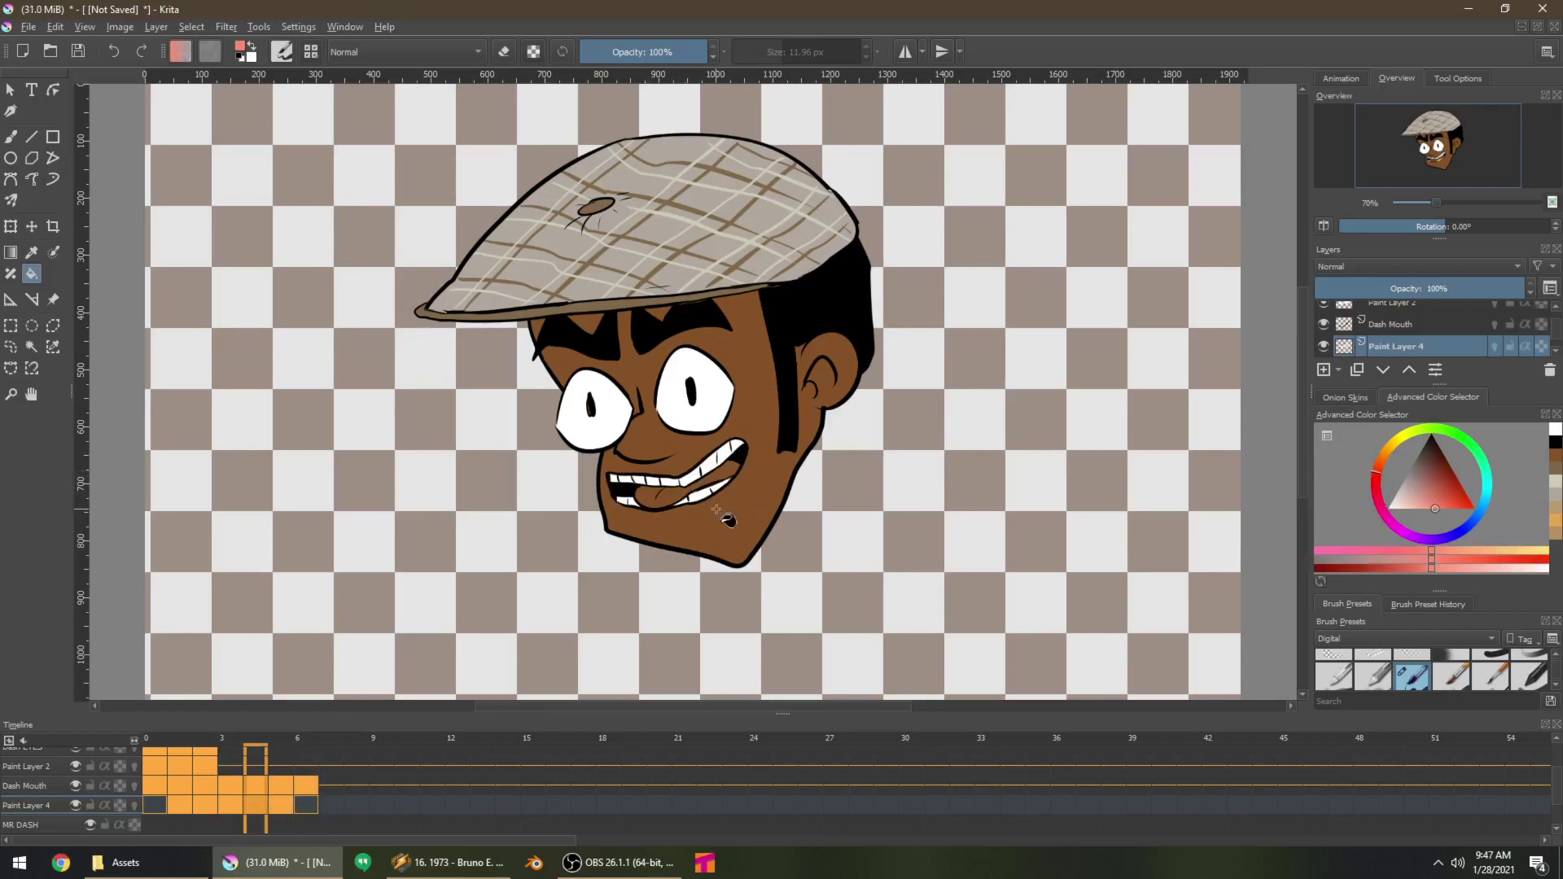
pyautogui.click(661, 499)
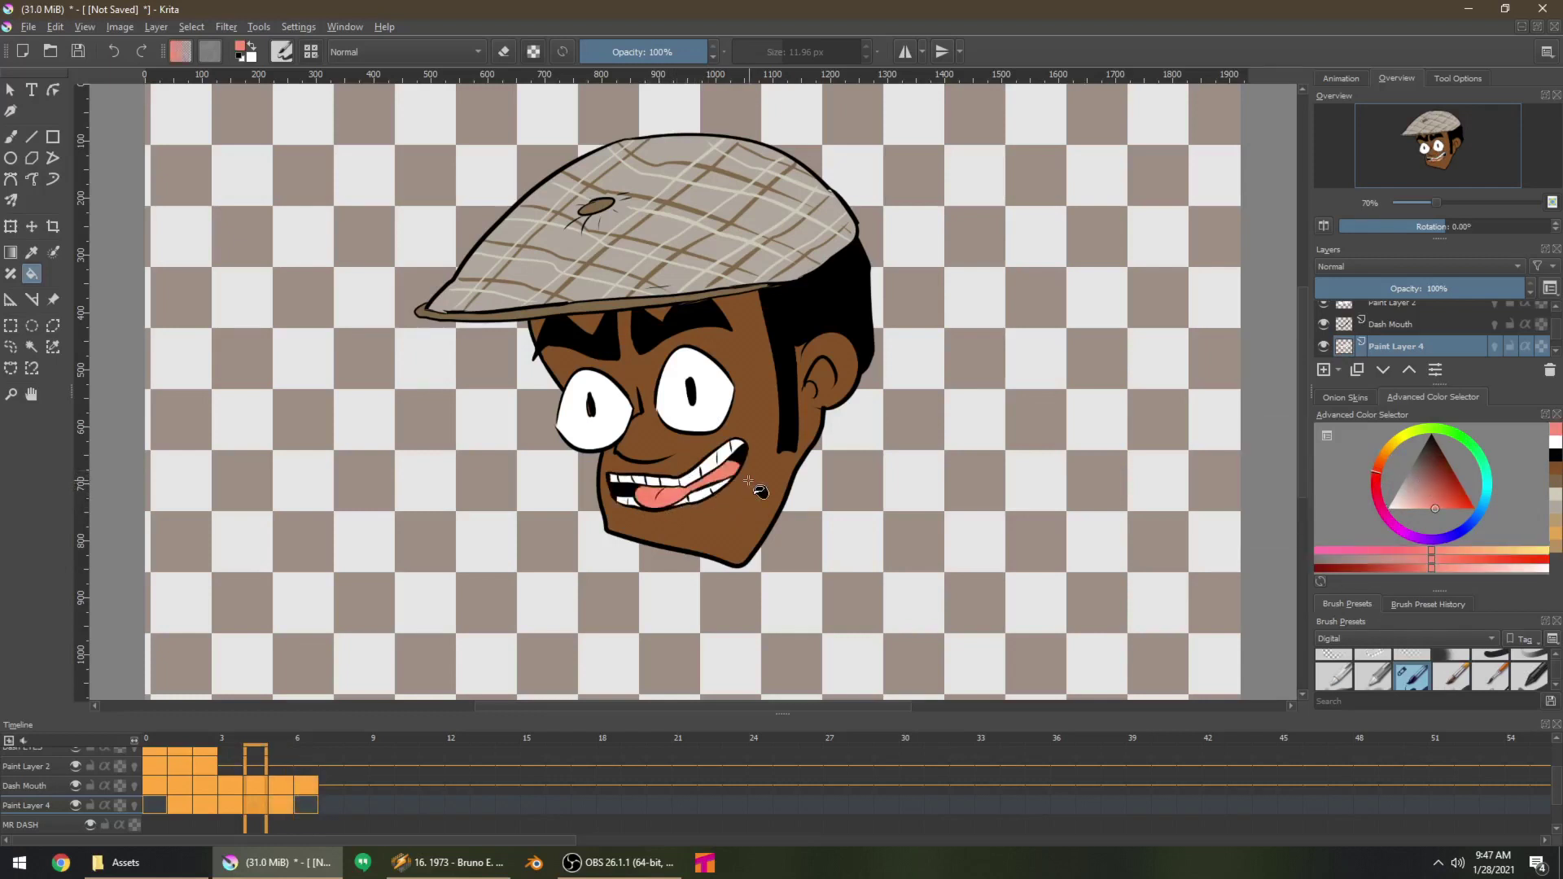
# Step back through the frames to frame 0 to examine the coloured mouth shapes
pyautogui.press('space')
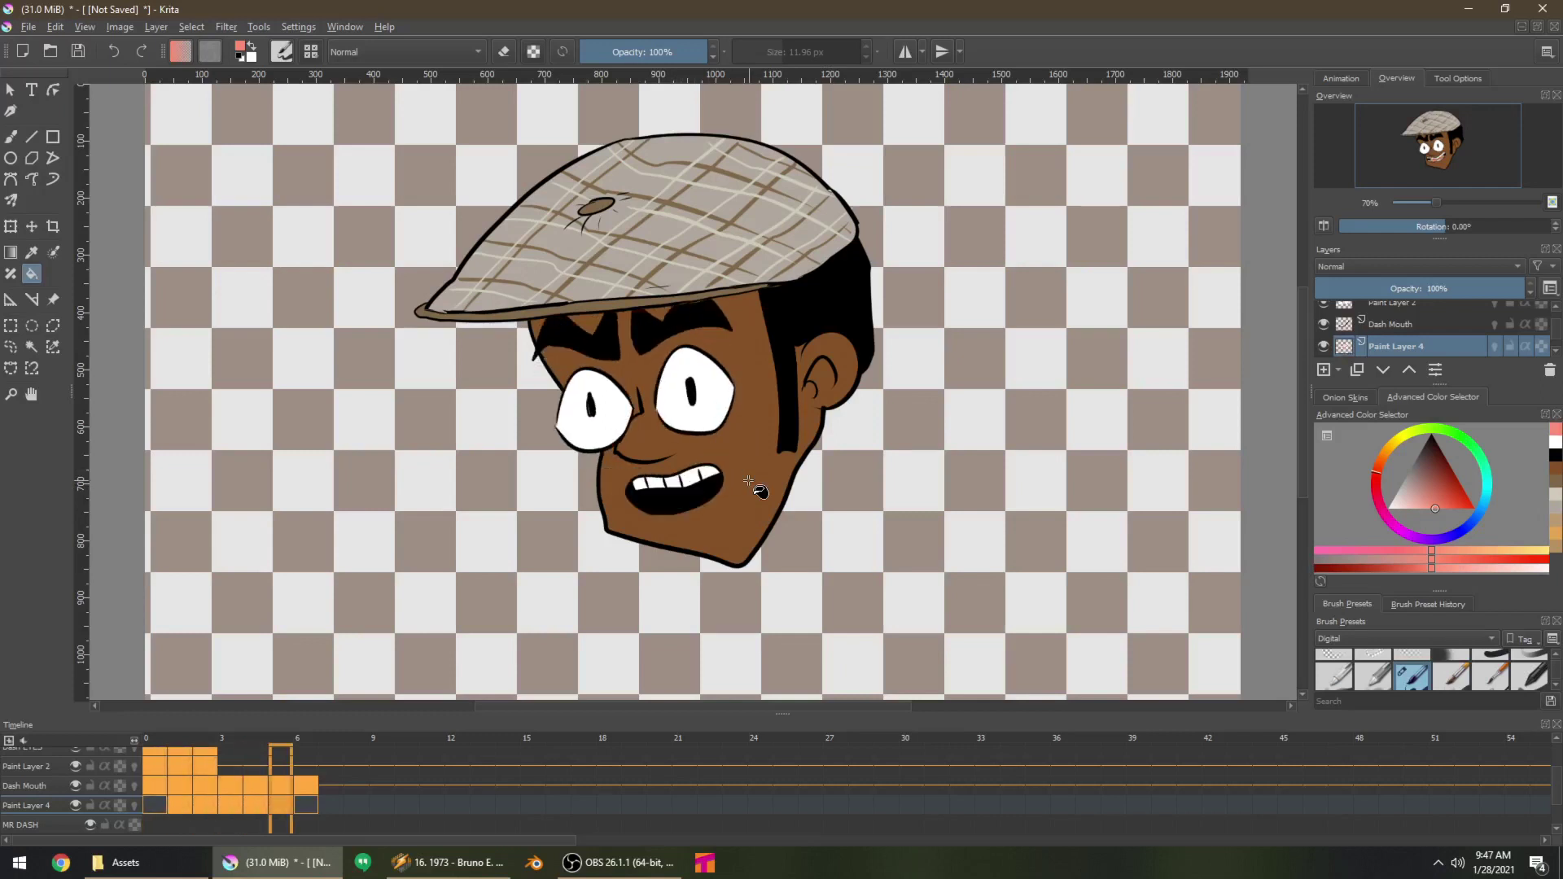
pyautogui.press('Left')
pyautogui.press('Left')
pyautogui.press('Left')
pyautogui.press('Left')
pyautogui.press('Left')
pyautogui.press('Left')
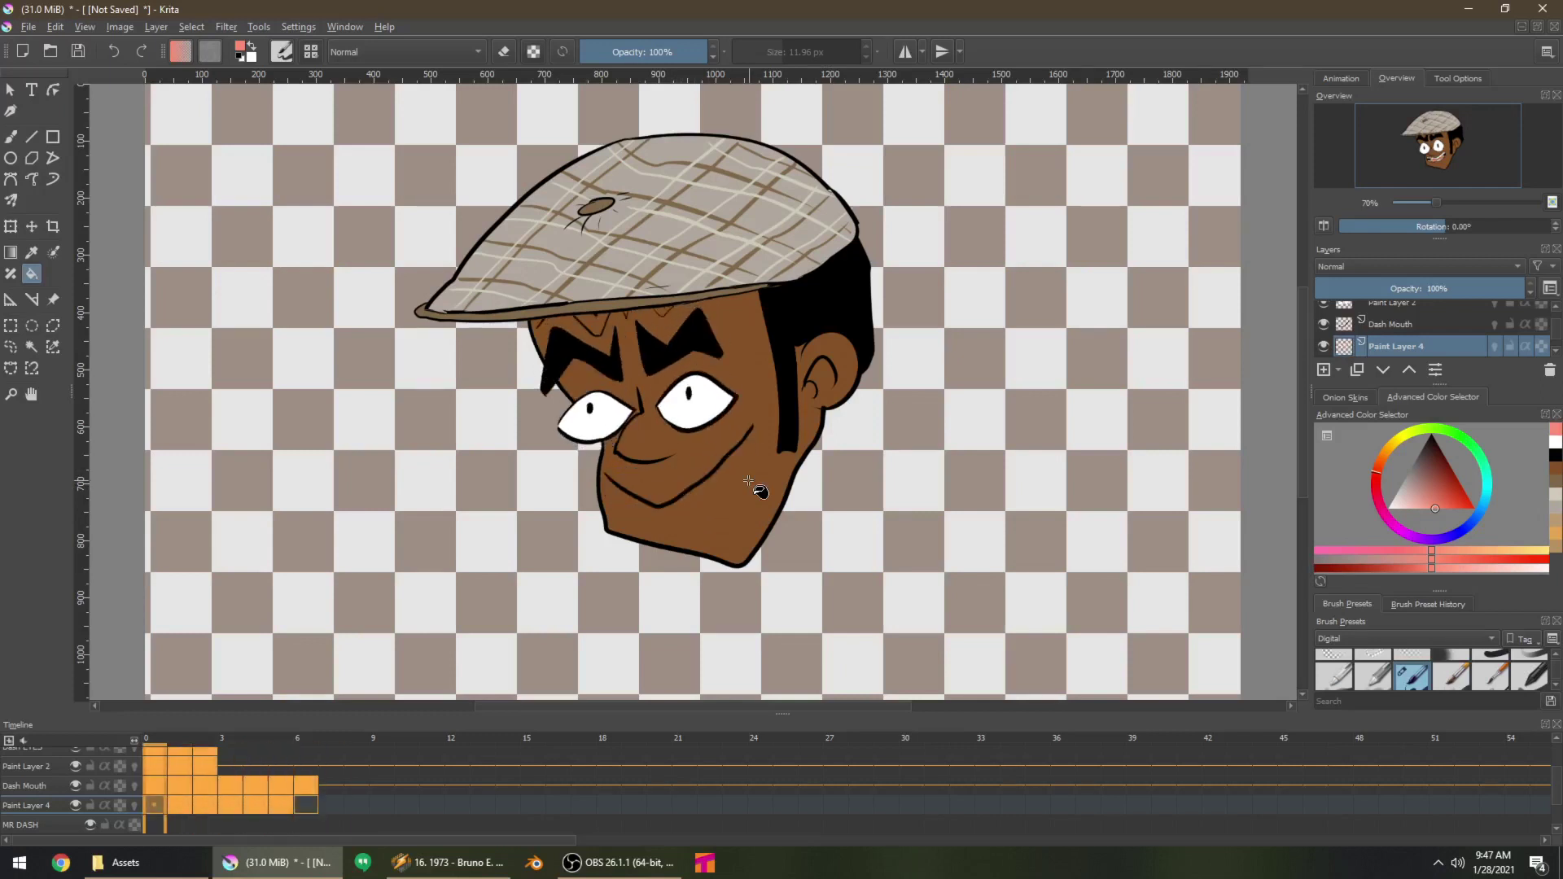
# Select frame 0 of the Dash EYES layer and draw a black crease line beneath the eye with the brush
pyautogui.moveTo(1557, 329); pyautogui.dragTo(1559, 326)
pyautogui.click(1393, 345)
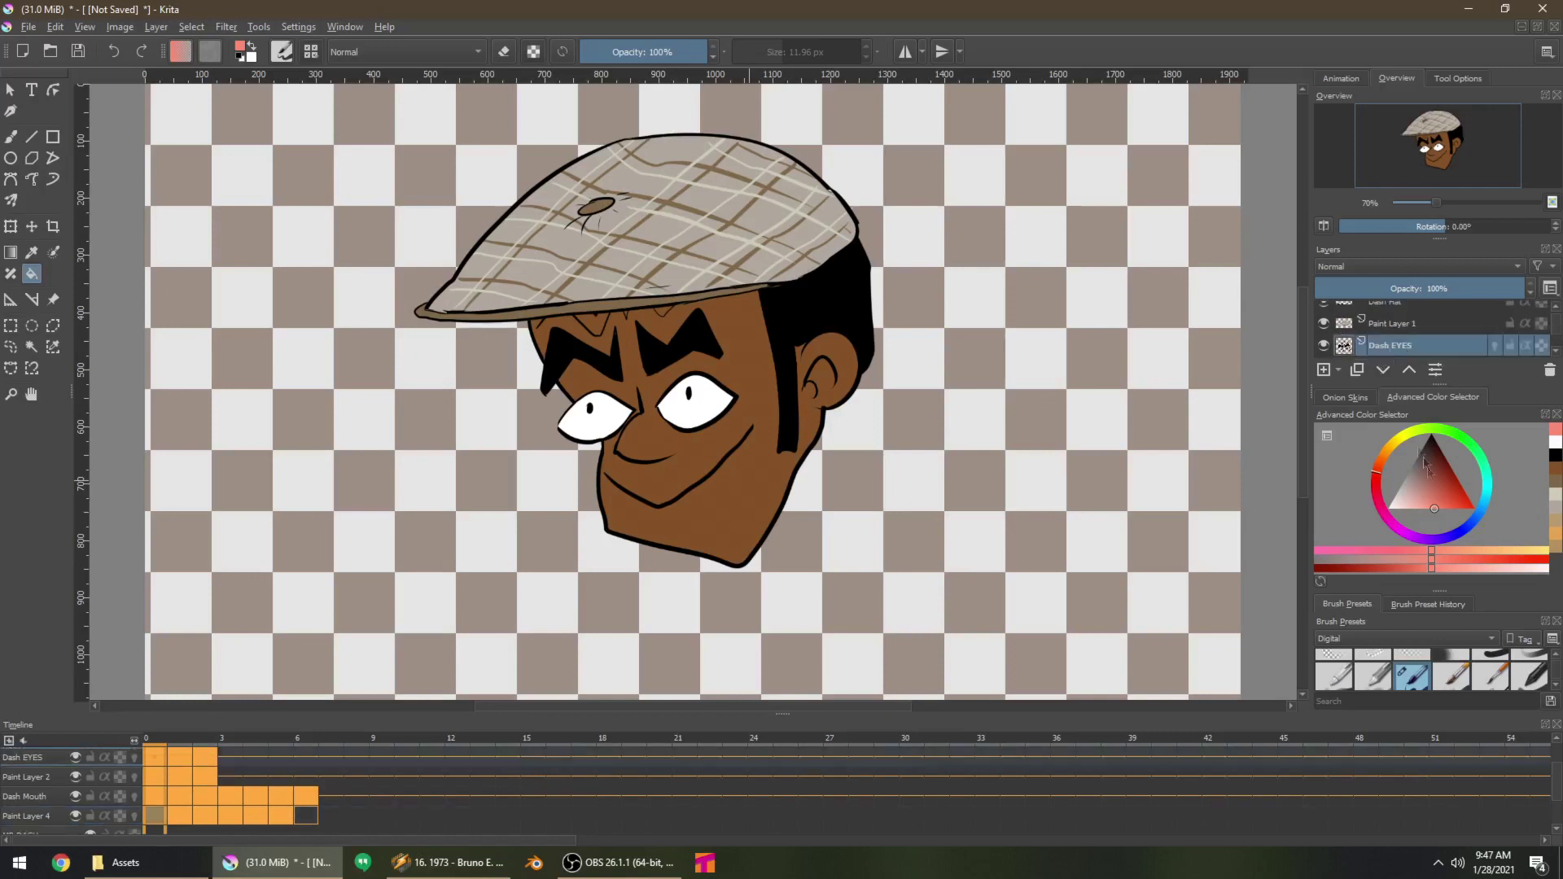
pyautogui.press('d')
pyautogui.press('b')
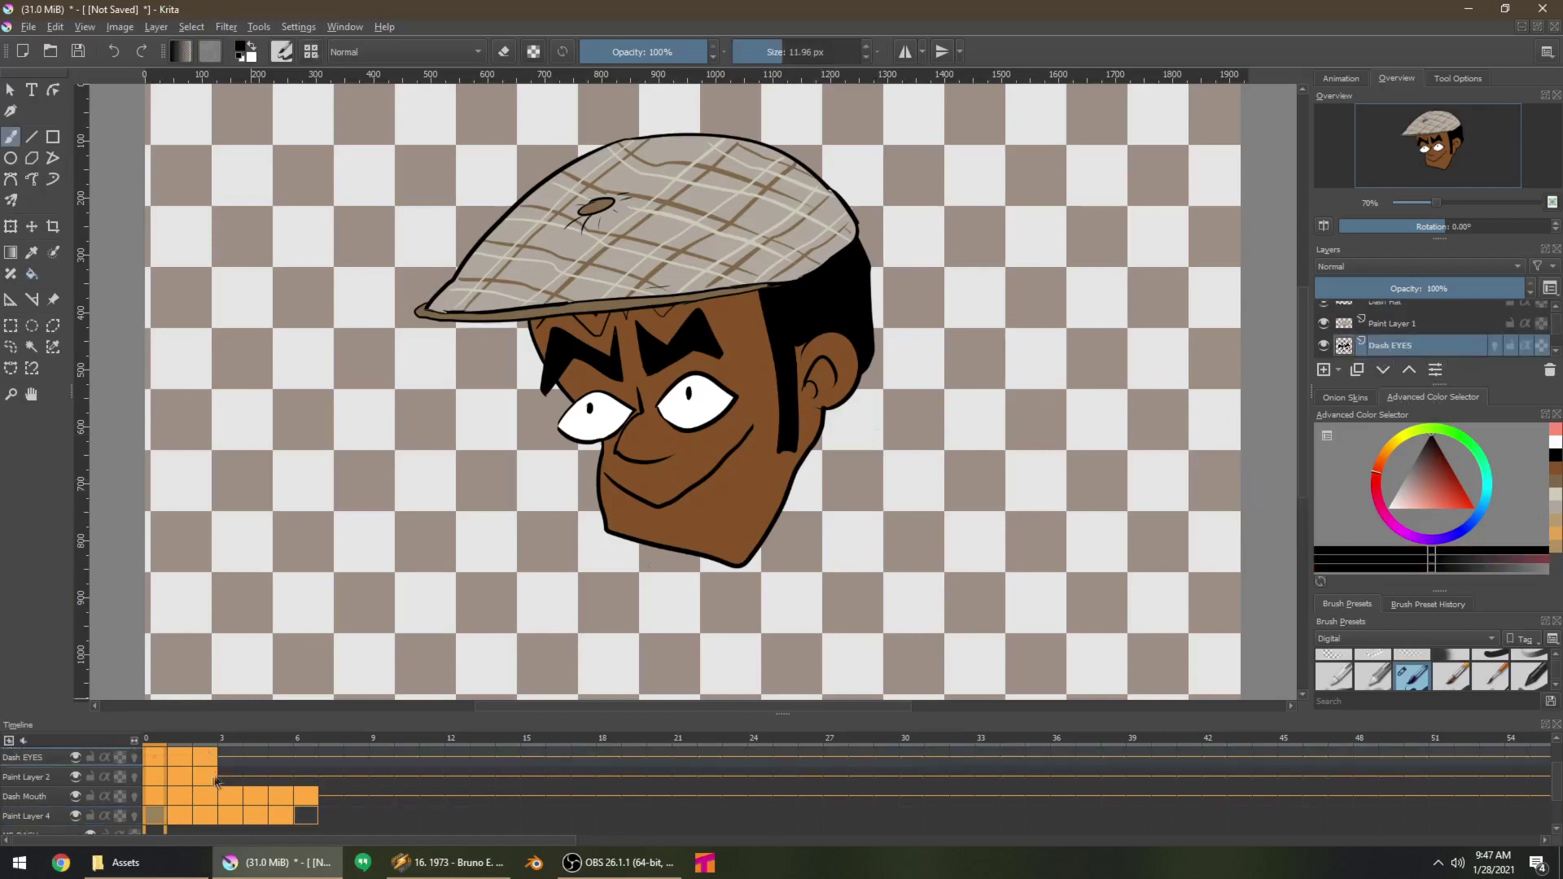
pyautogui.click(69, 770)
pyautogui.click(151, 757)
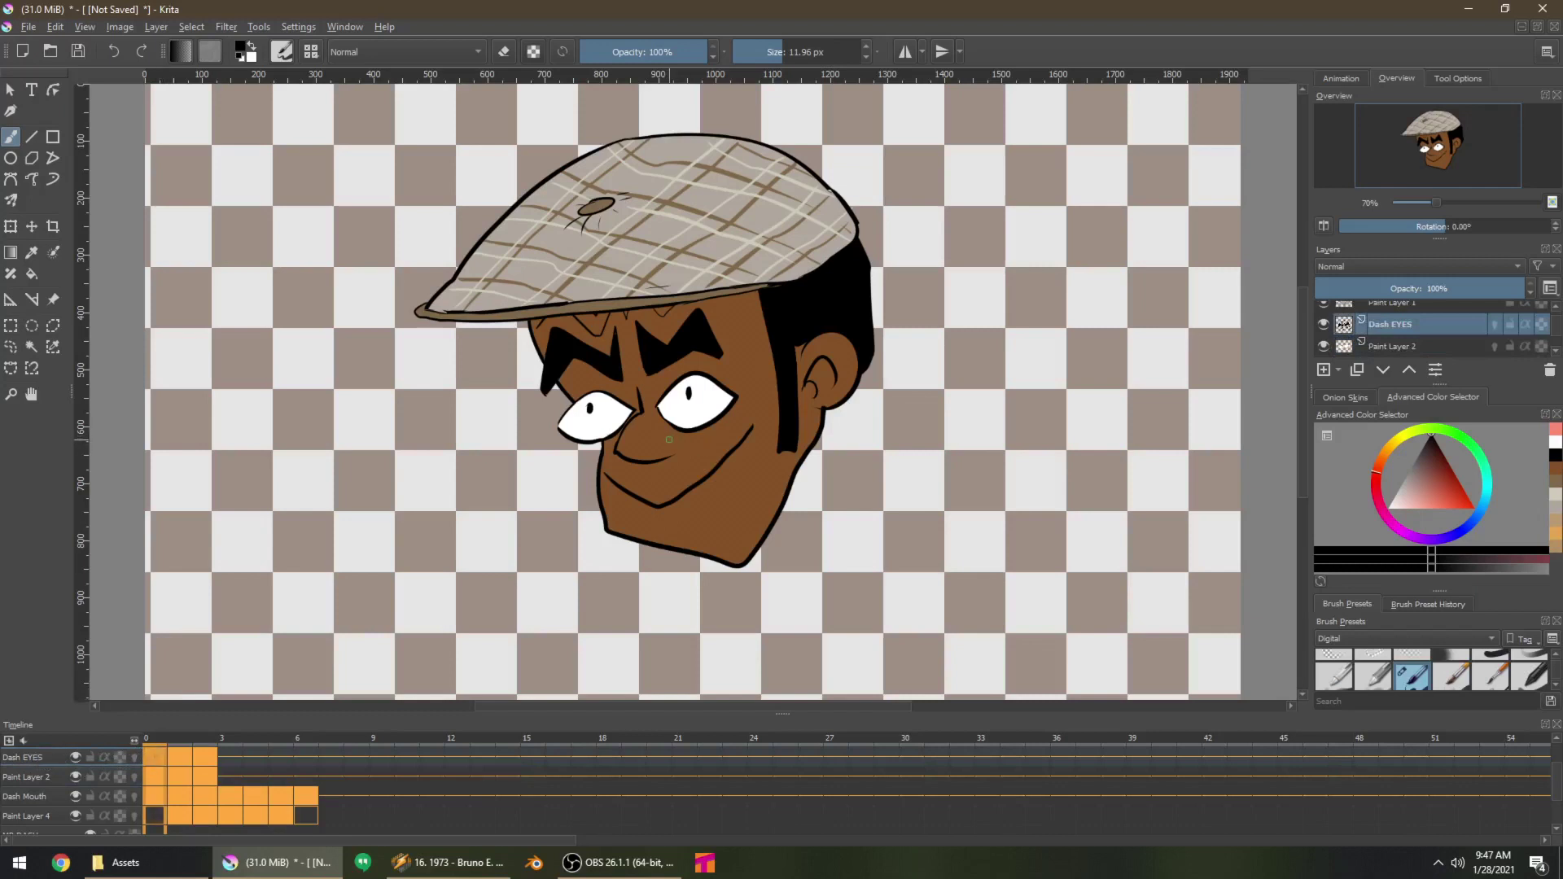
pyautogui.moveTo(706, 440); pyautogui.dragTo(738, 415)
# Turn on onion skins for the Dash EYES layer and draw crease lines beneath the eyes on frame 1
pyautogui.press('Right')
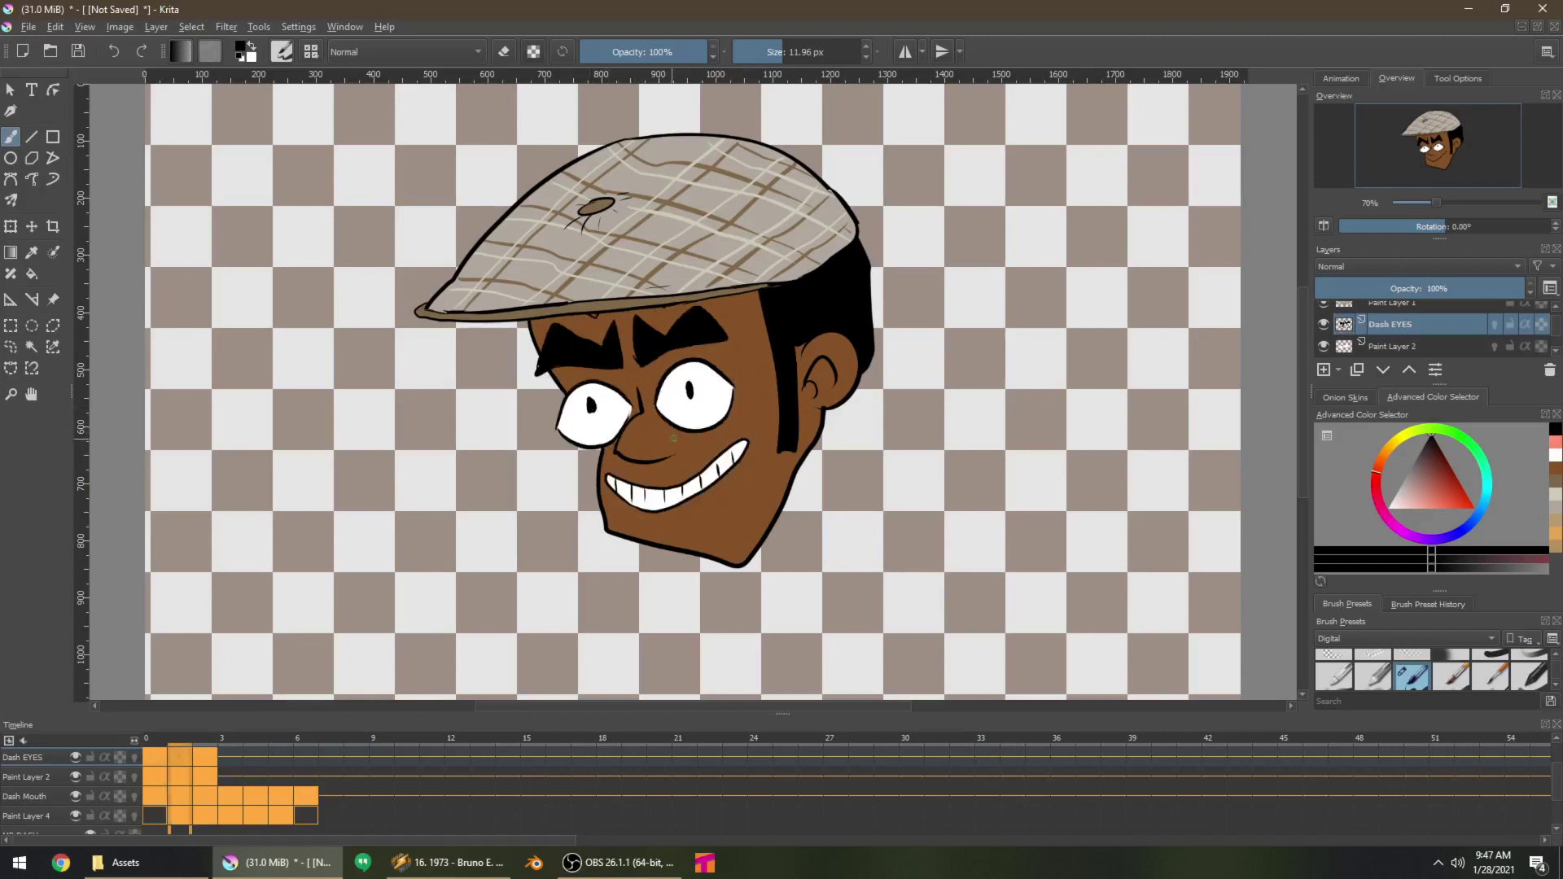
pyautogui.click(132, 757)
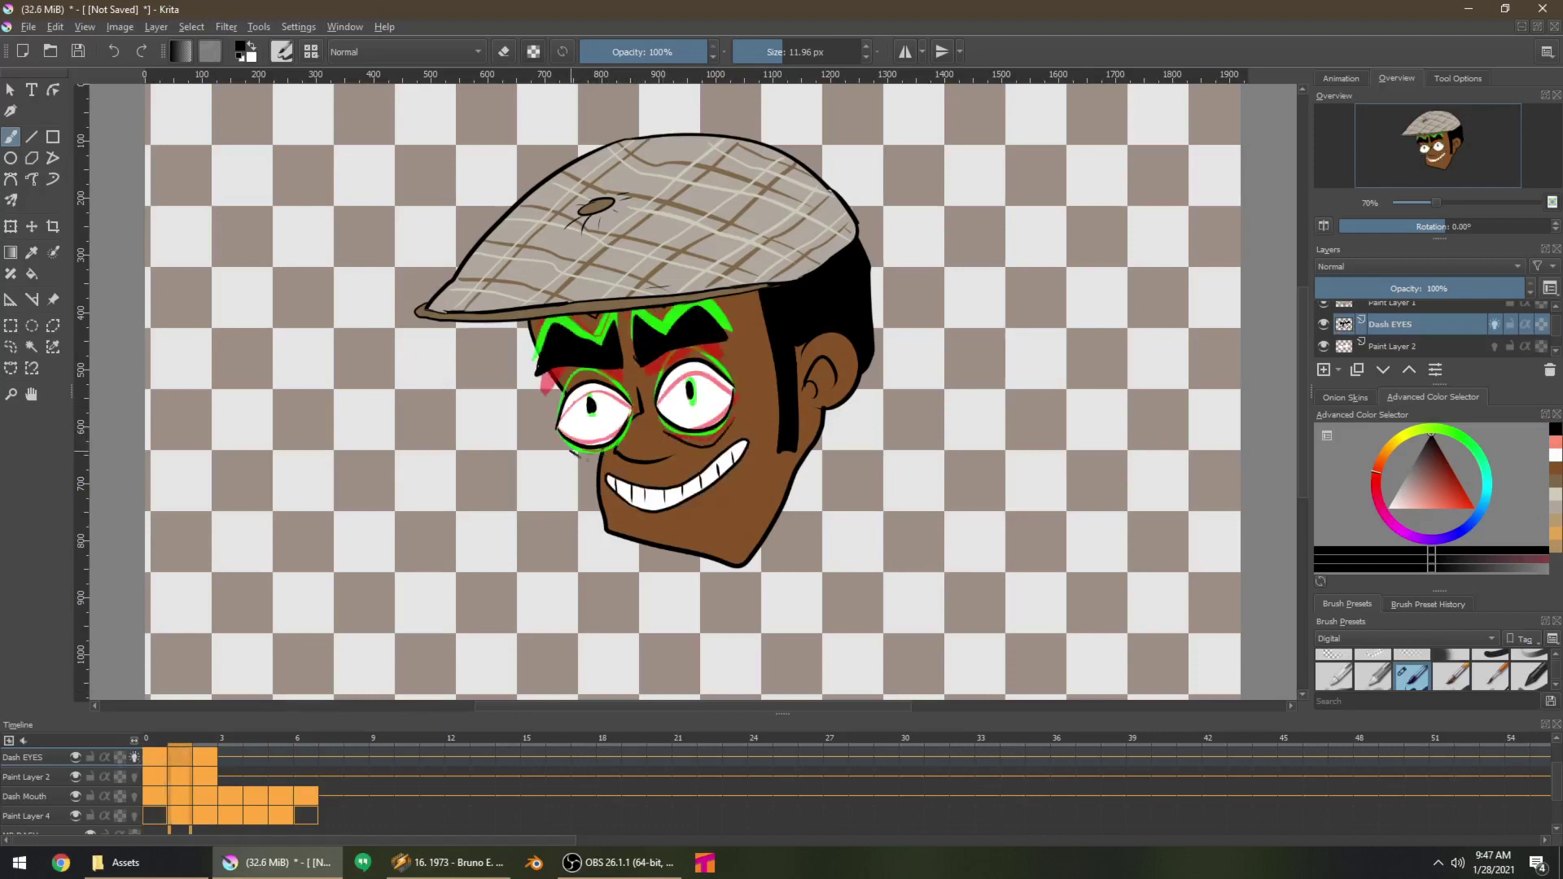
pyautogui.press('Right')
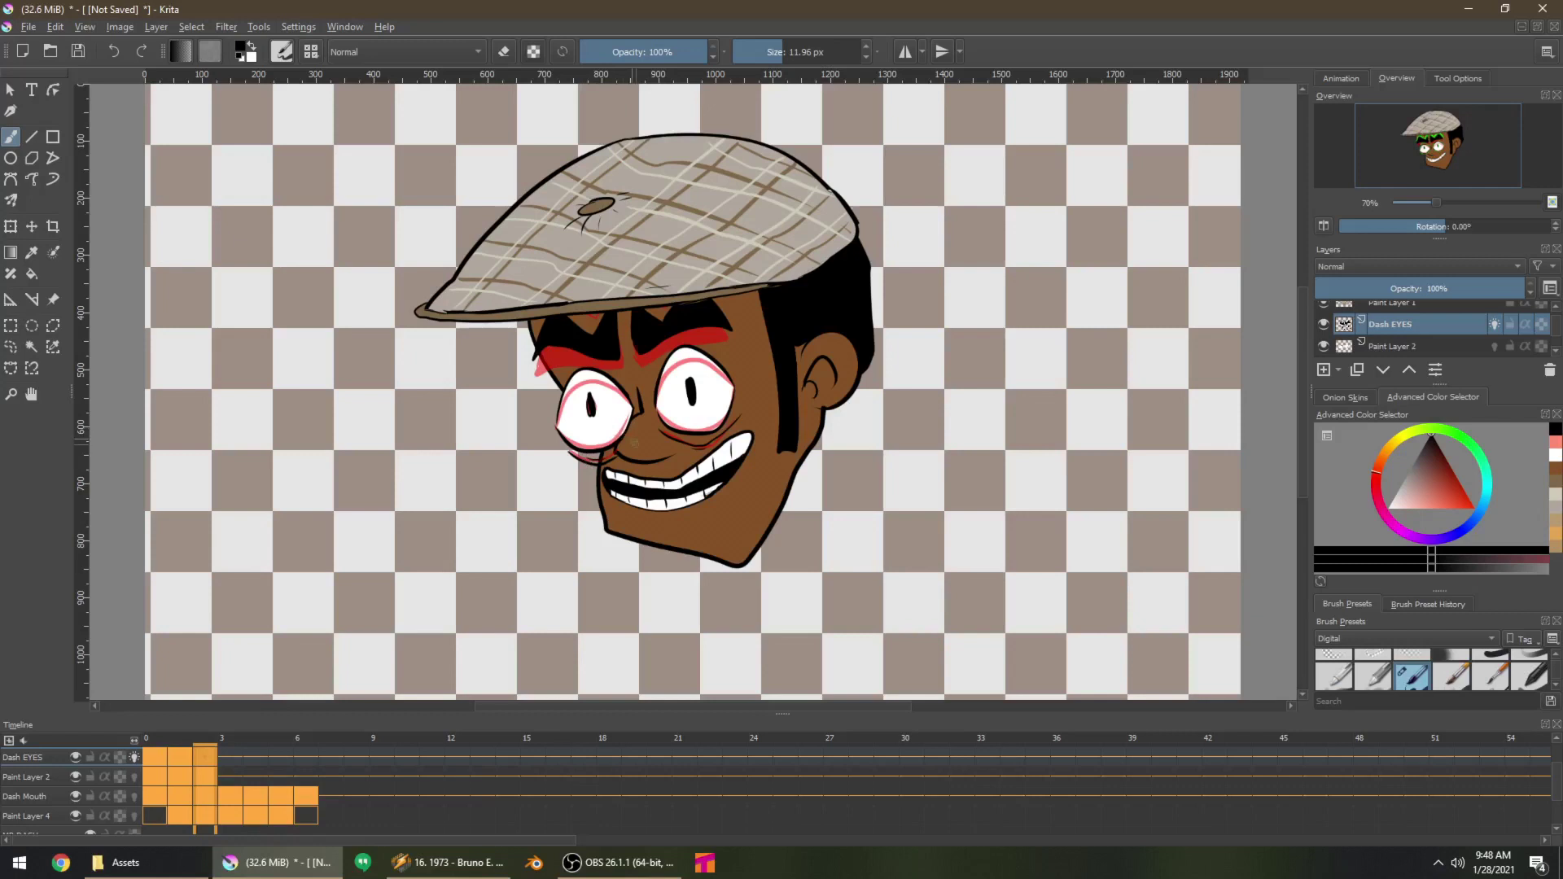
# Draw crease lines beneath the eyes on frame 2, touch up those on frame 1, and turn off the Dash EYES onion skins
pyautogui.moveTo(601, 461)
pyautogui.mouseDown()
pyautogui.moveTo(613, 456)
pyautogui.moveTo(568, 452)
pyautogui.mouseUp()
pyautogui.press('e')
pyautogui.press('e')
pyautogui.press('Left')
pyautogui.press('e')
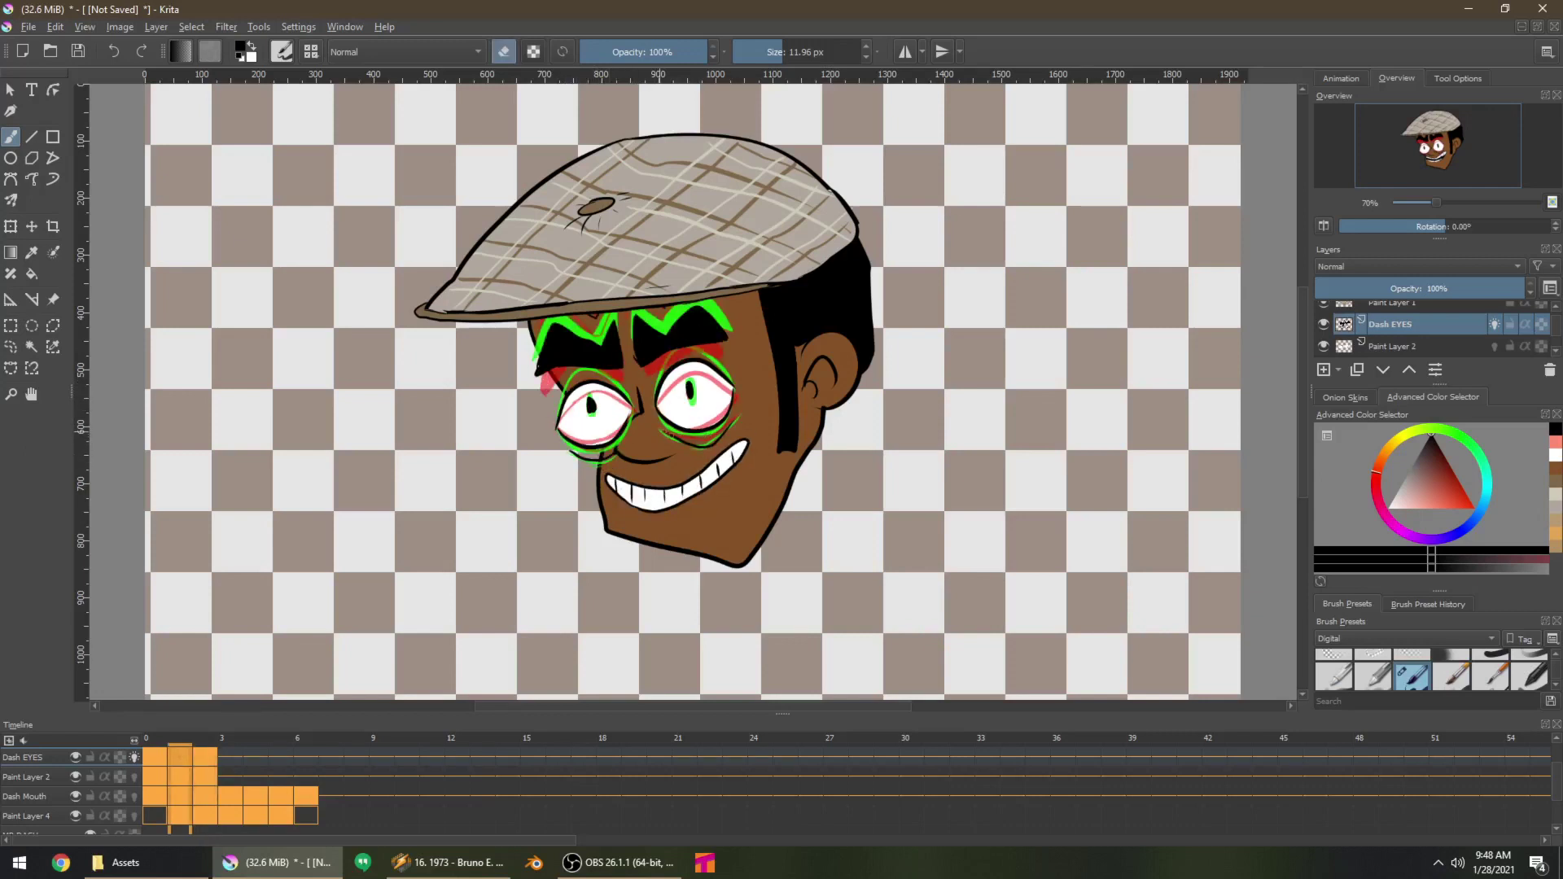
pyautogui.press('e')
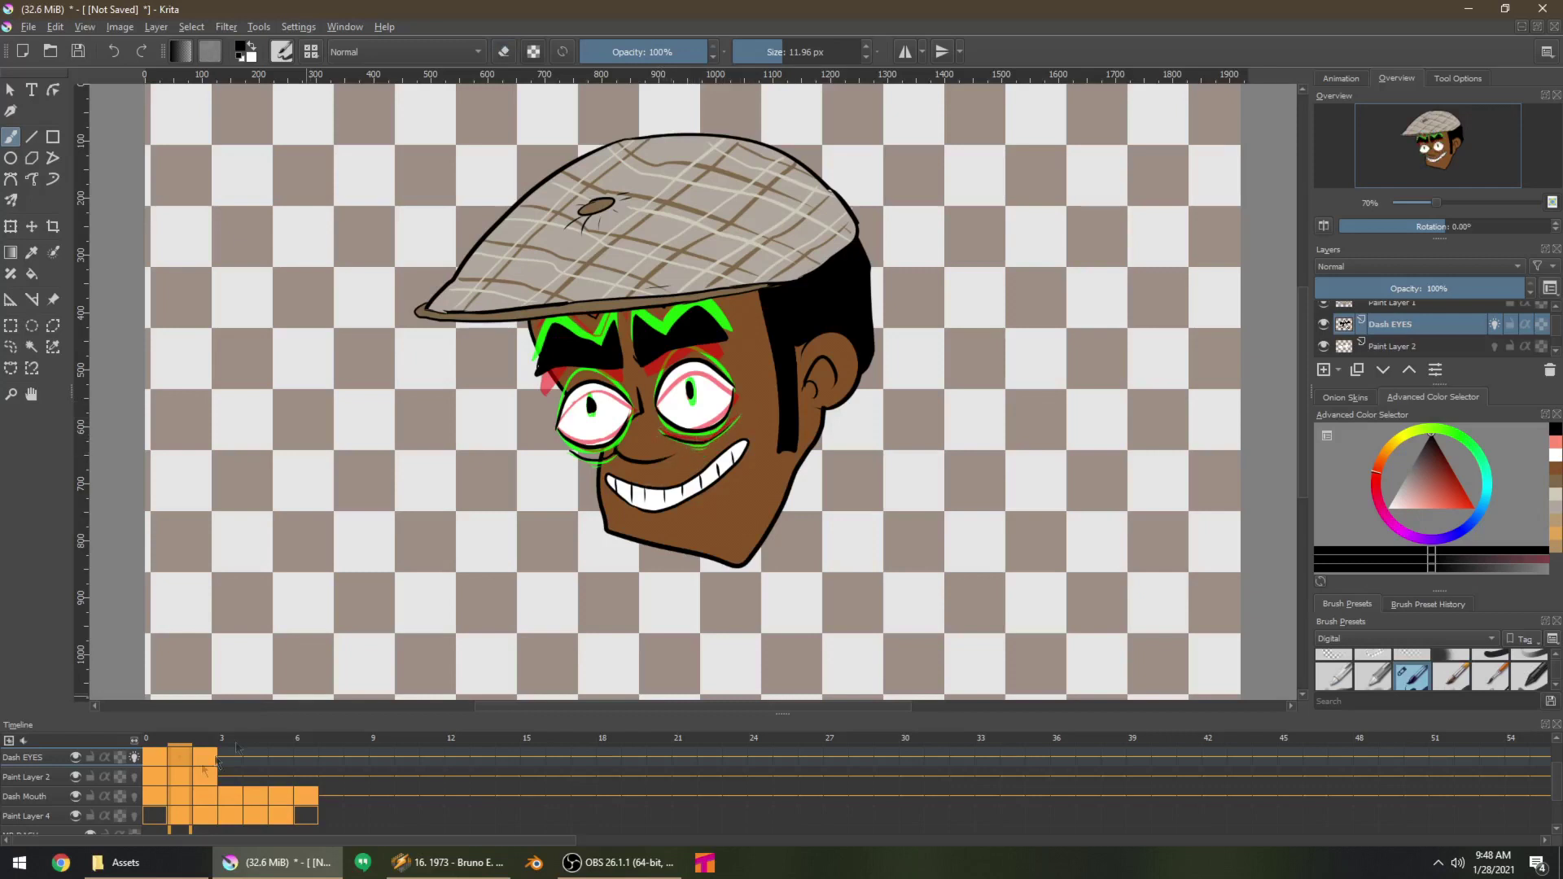
pyautogui.click(134, 758)
# Step back and forth through the frames to examine the eye and mouth shapes on the coloured head
pyautogui.press('Right')
pyautogui.press('Right')
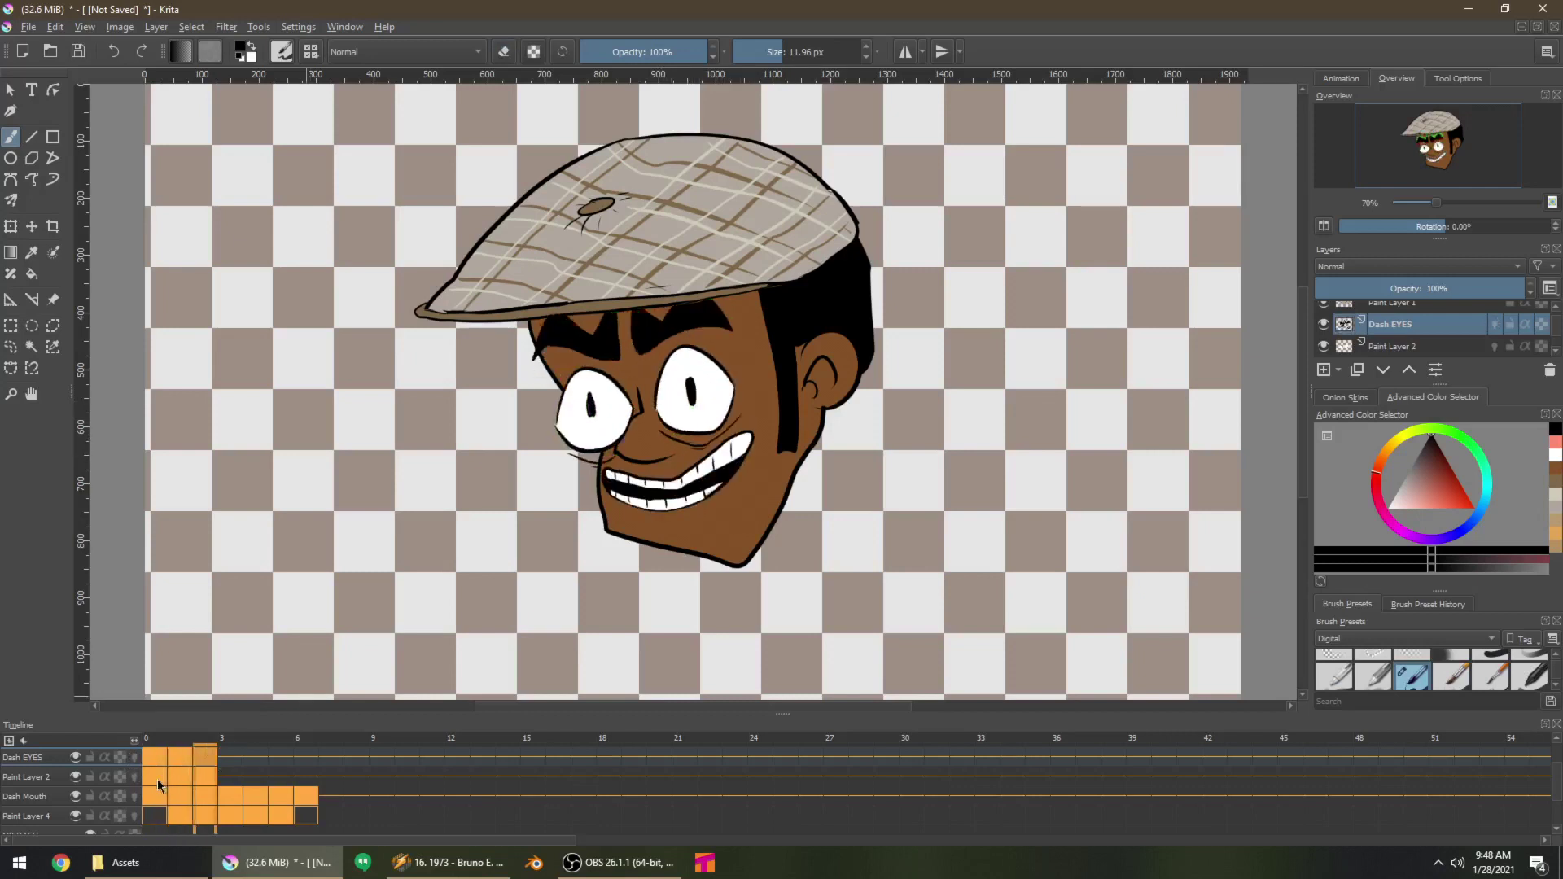
pyautogui.press('Left')
pyautogui.press('Left')
pyautogui.press('Left')
pyautogui.press('Right')
pyautogui.press('Right')
pyautogui.press('Right')
pyautogui.press('Left')
pyautogui.press('Left')
pyautogui.press('Right')
pyautogui.press('Right')
pyautogui.press('Right')
pyautogui.press('Right')
pyautogui.press('Right')
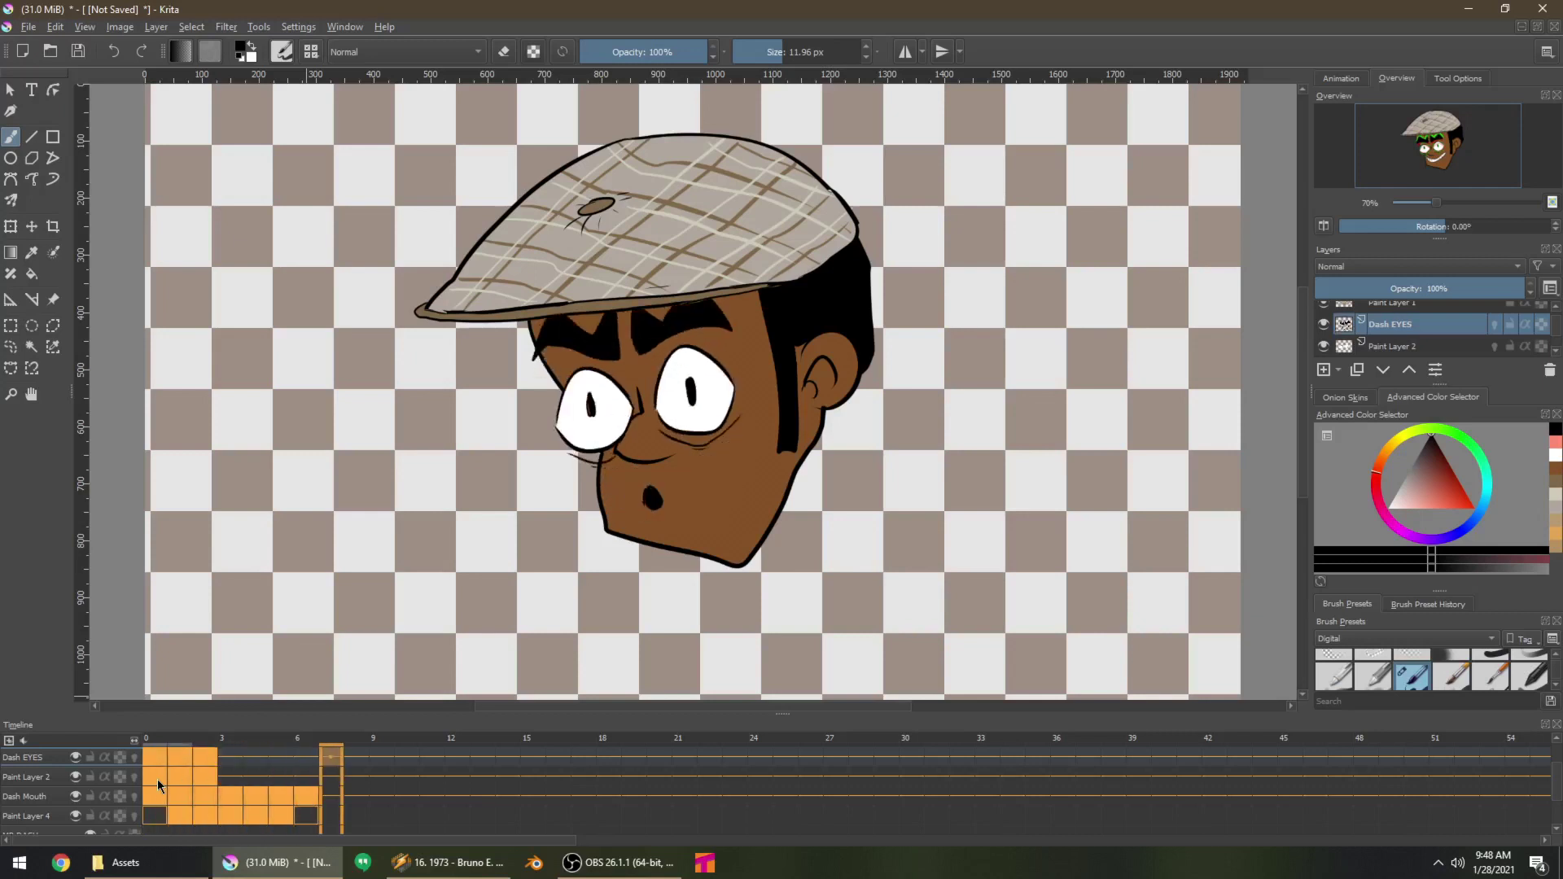
pyautogui.scroll(-6, 158, 779)
pyautogui.scroll(6, 158, 779)
pyautogui.scroll(-1, 158, 779)
pyautogui.scroll(-6, 158, 779)
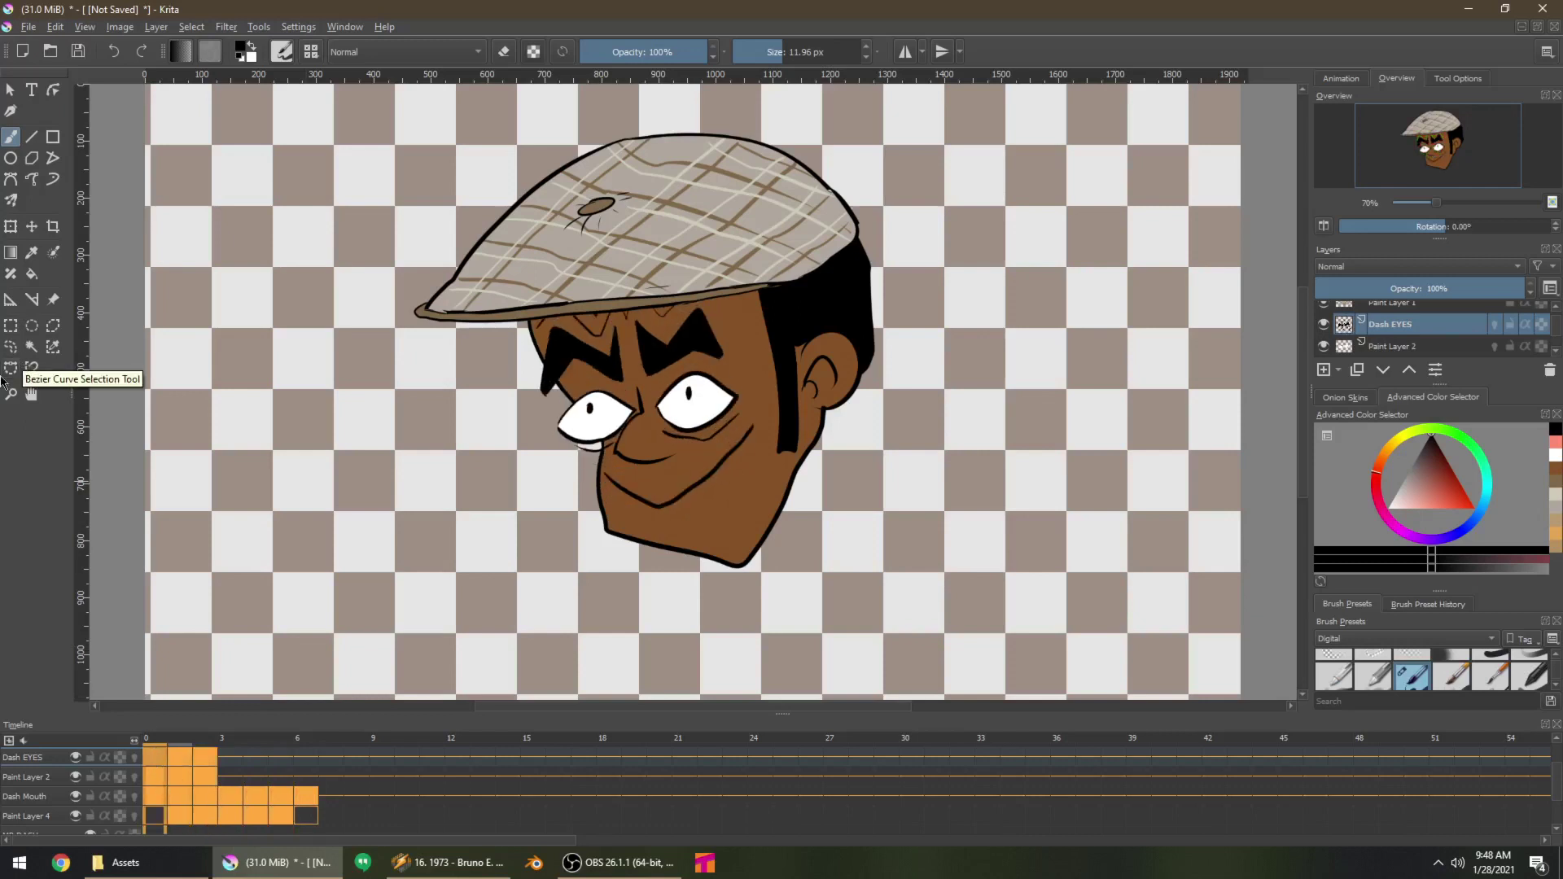
pyautogui.press('Right')
pyautogui.press('Right')
pyautogui.press('Right')
pyautogui.press('Right')
pyautogui.press('Left')
pyautogui.press('Left')
pyautogui.press('Left')
pyautogui.press('Left')
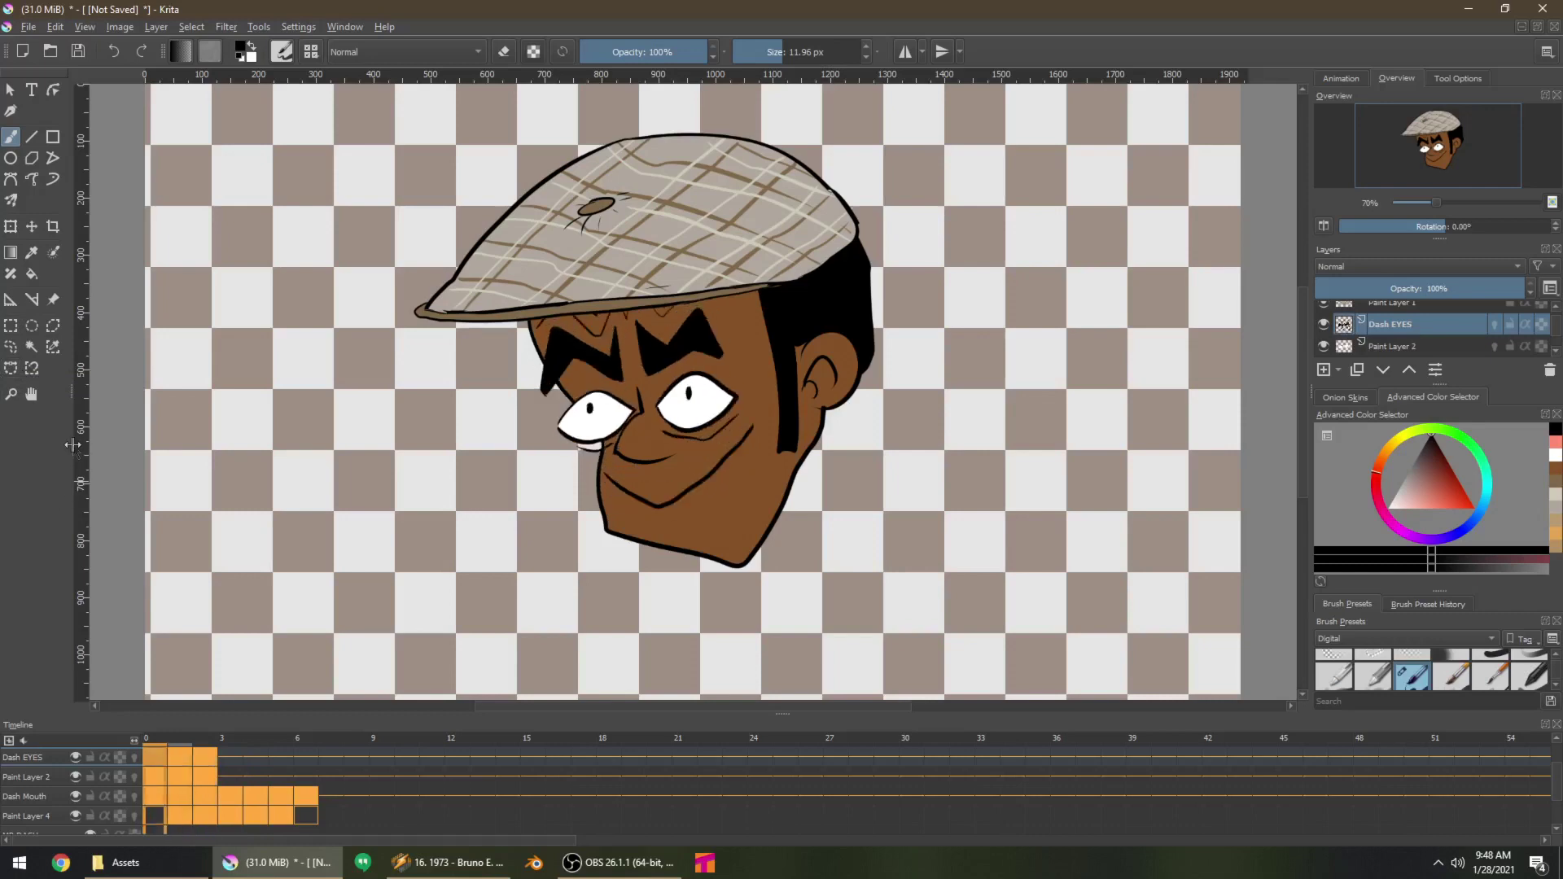
# Save the document as "dash head" in Krita format in the Boring Tutorial > Assets > Scene 1 folder on drive D
pyautogui.click(37, 27)
pyautogui.click(131, 124)
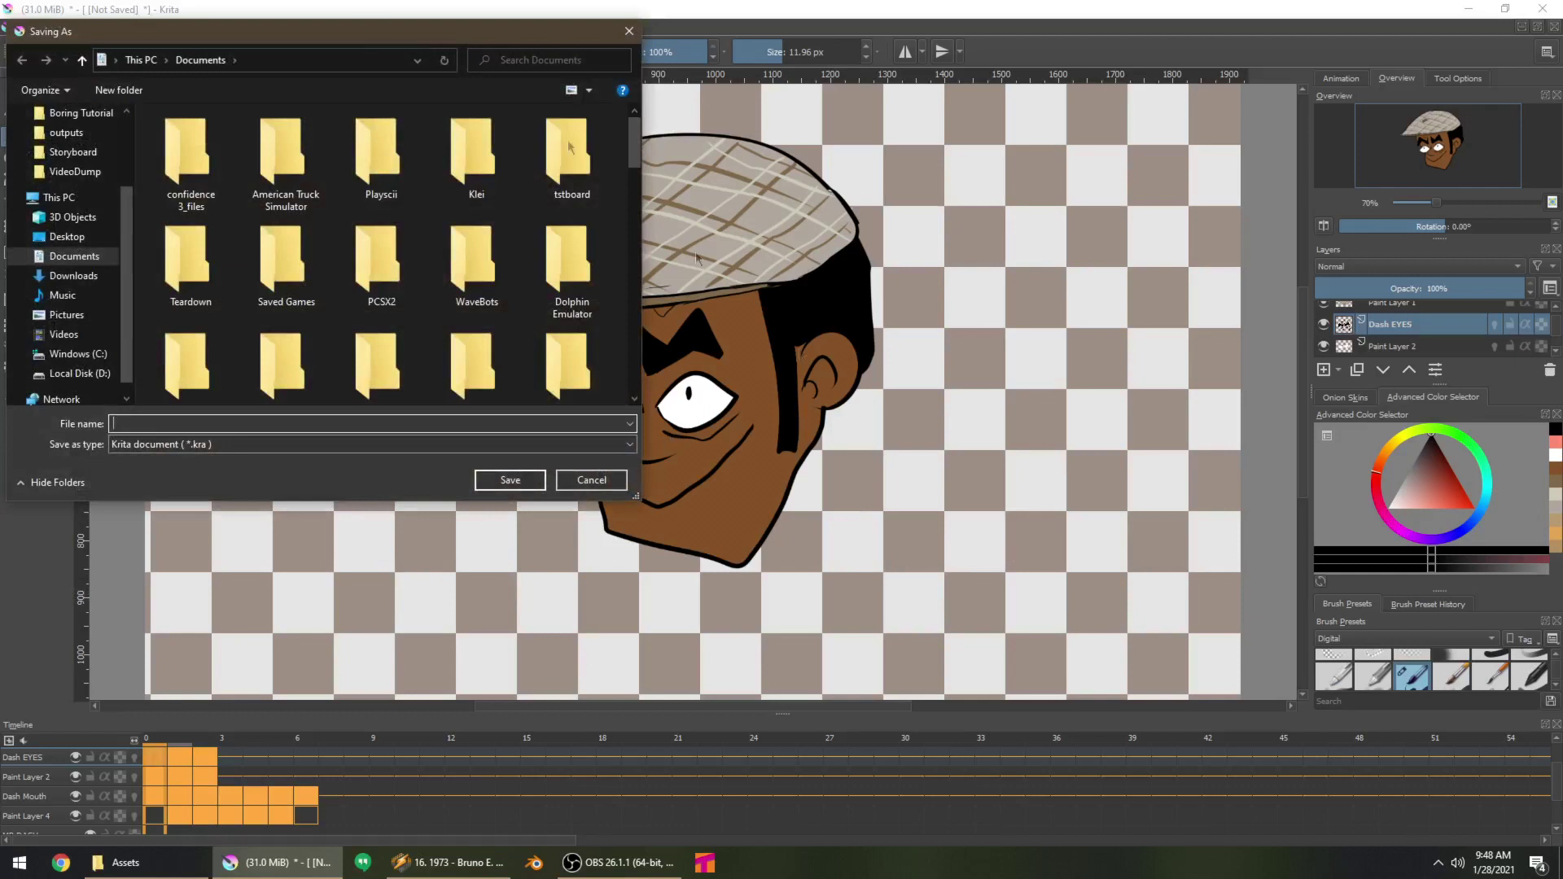
pyautogui.click(89, 373)
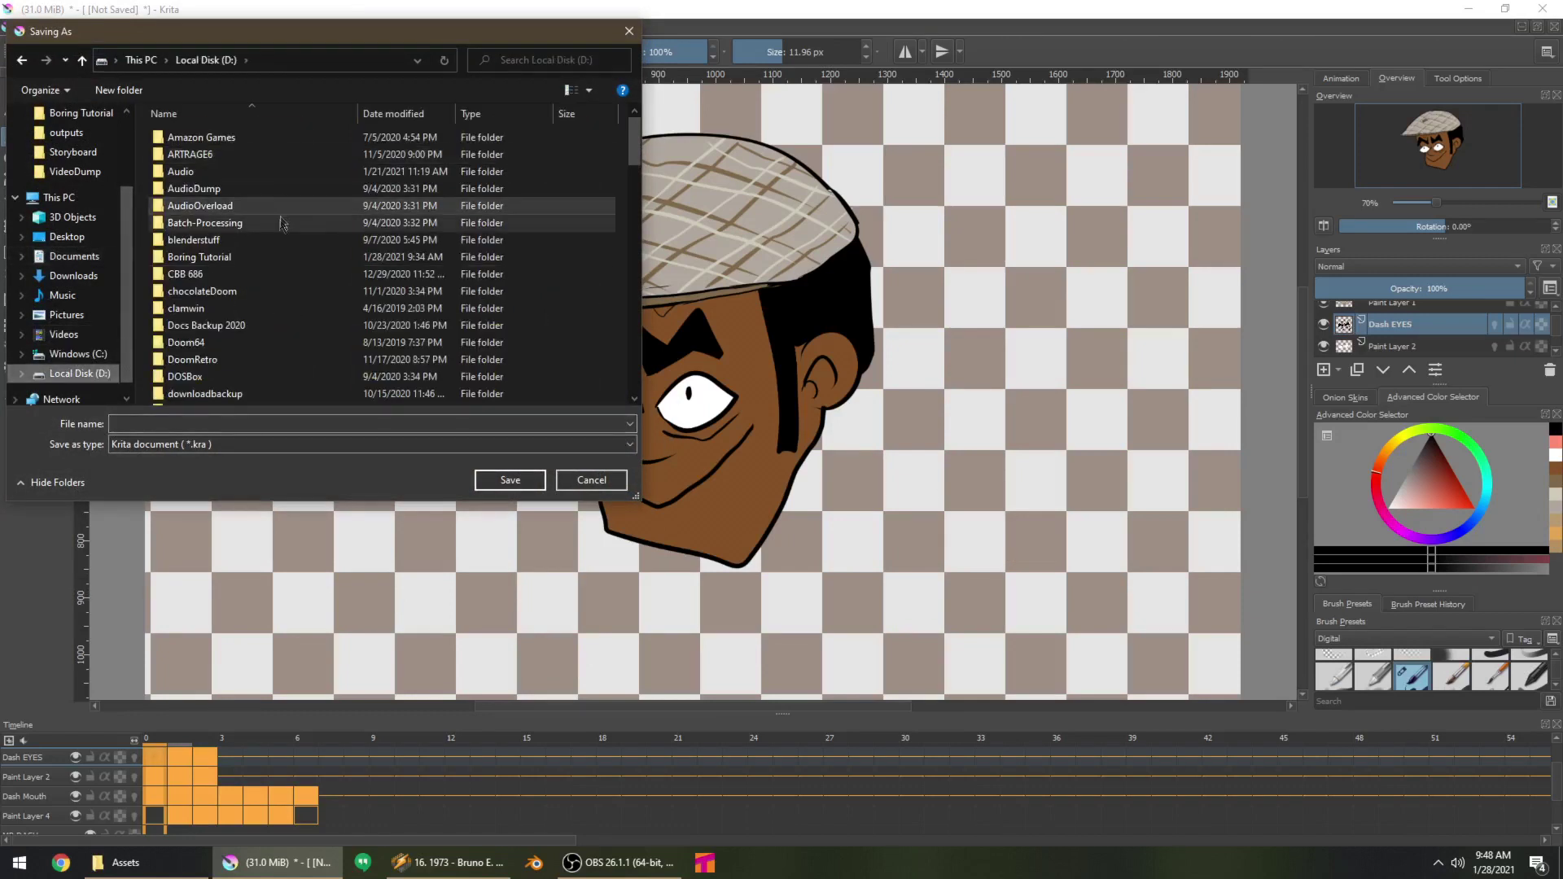
pyautogui.doubleClick(252, 256)
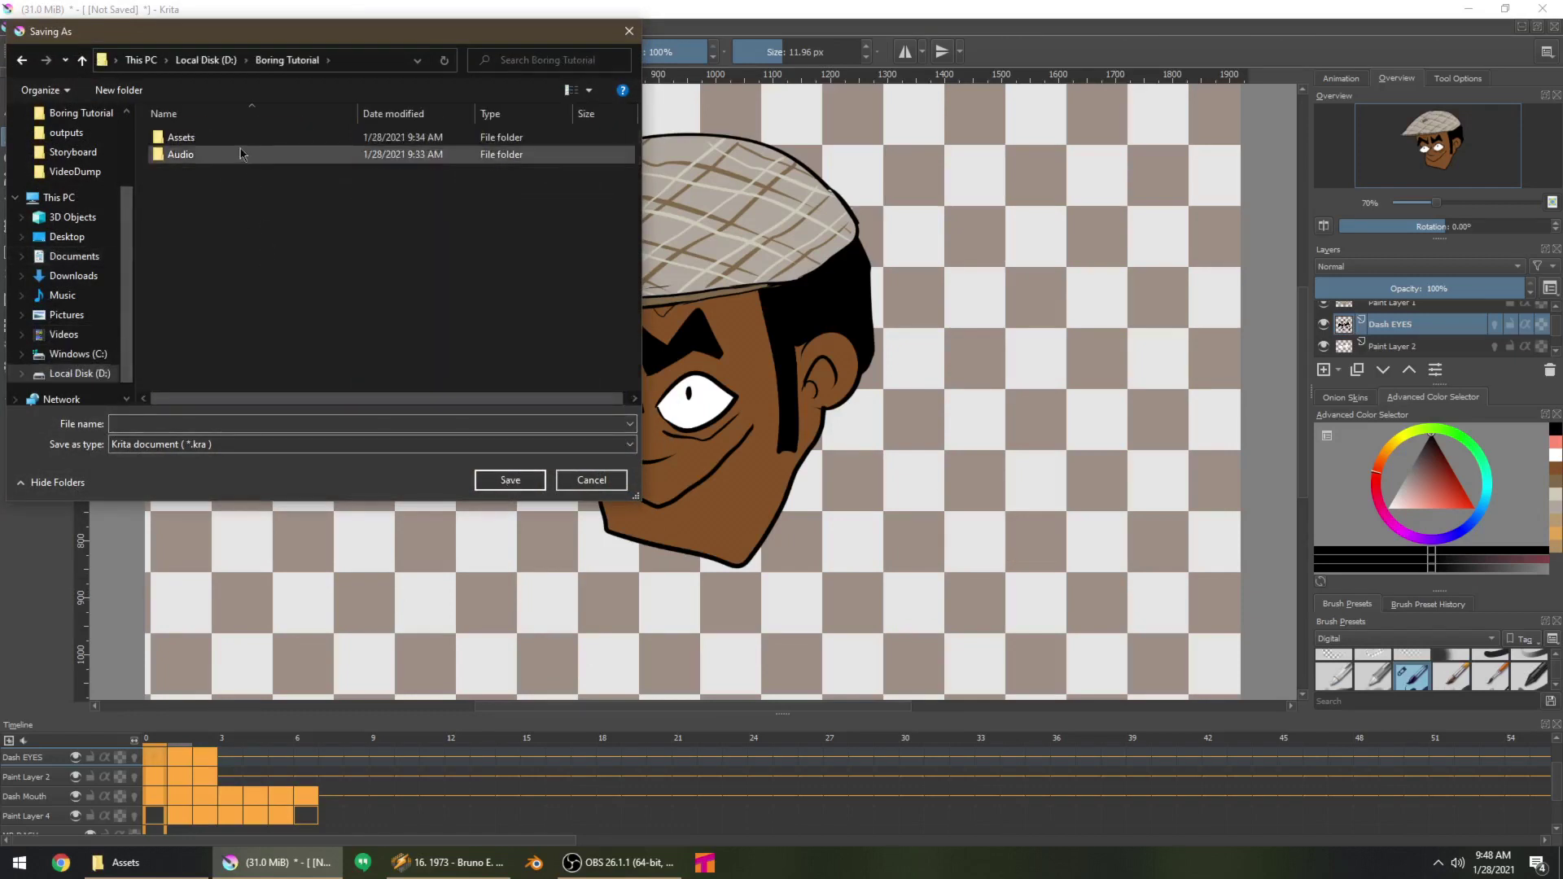
pyautogui.doubleClick(236, 138)
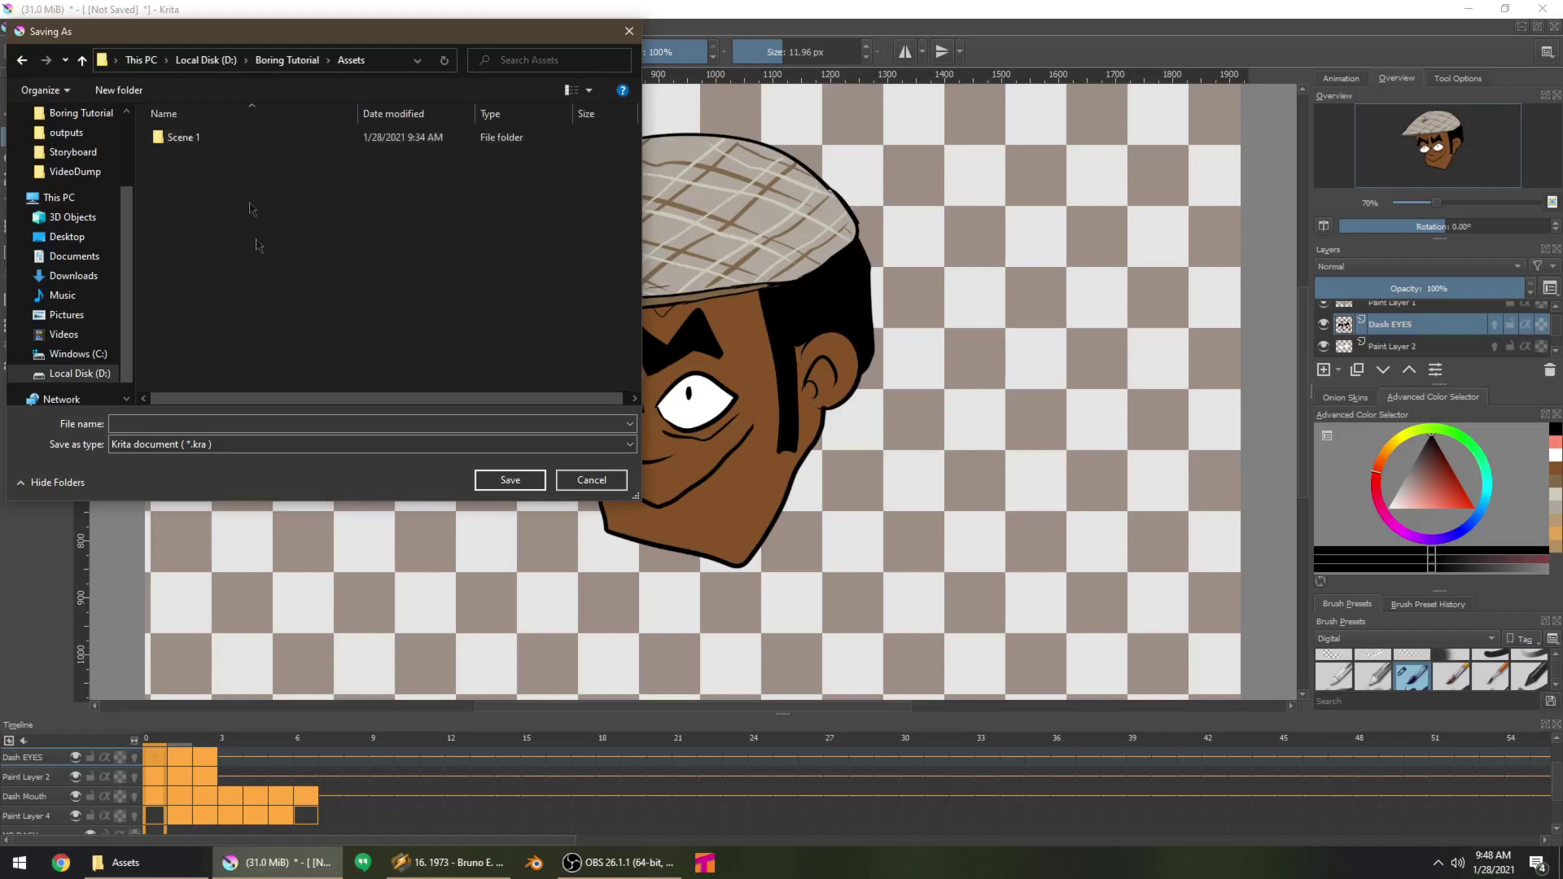
pyautogui.doubleClick(222, 136)
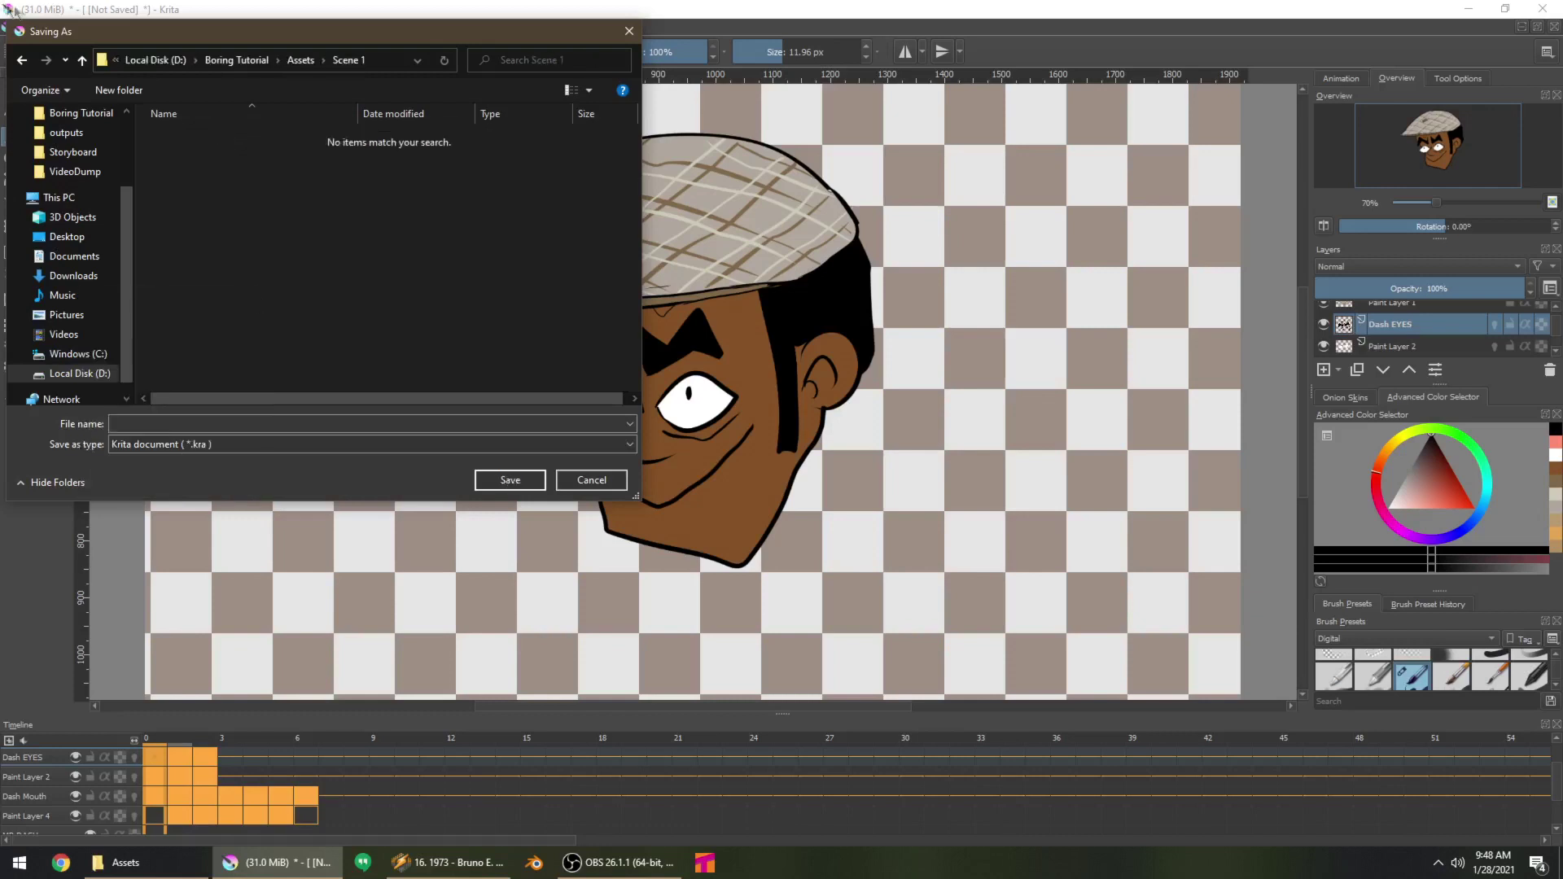
pyautogui.click(349, 421)
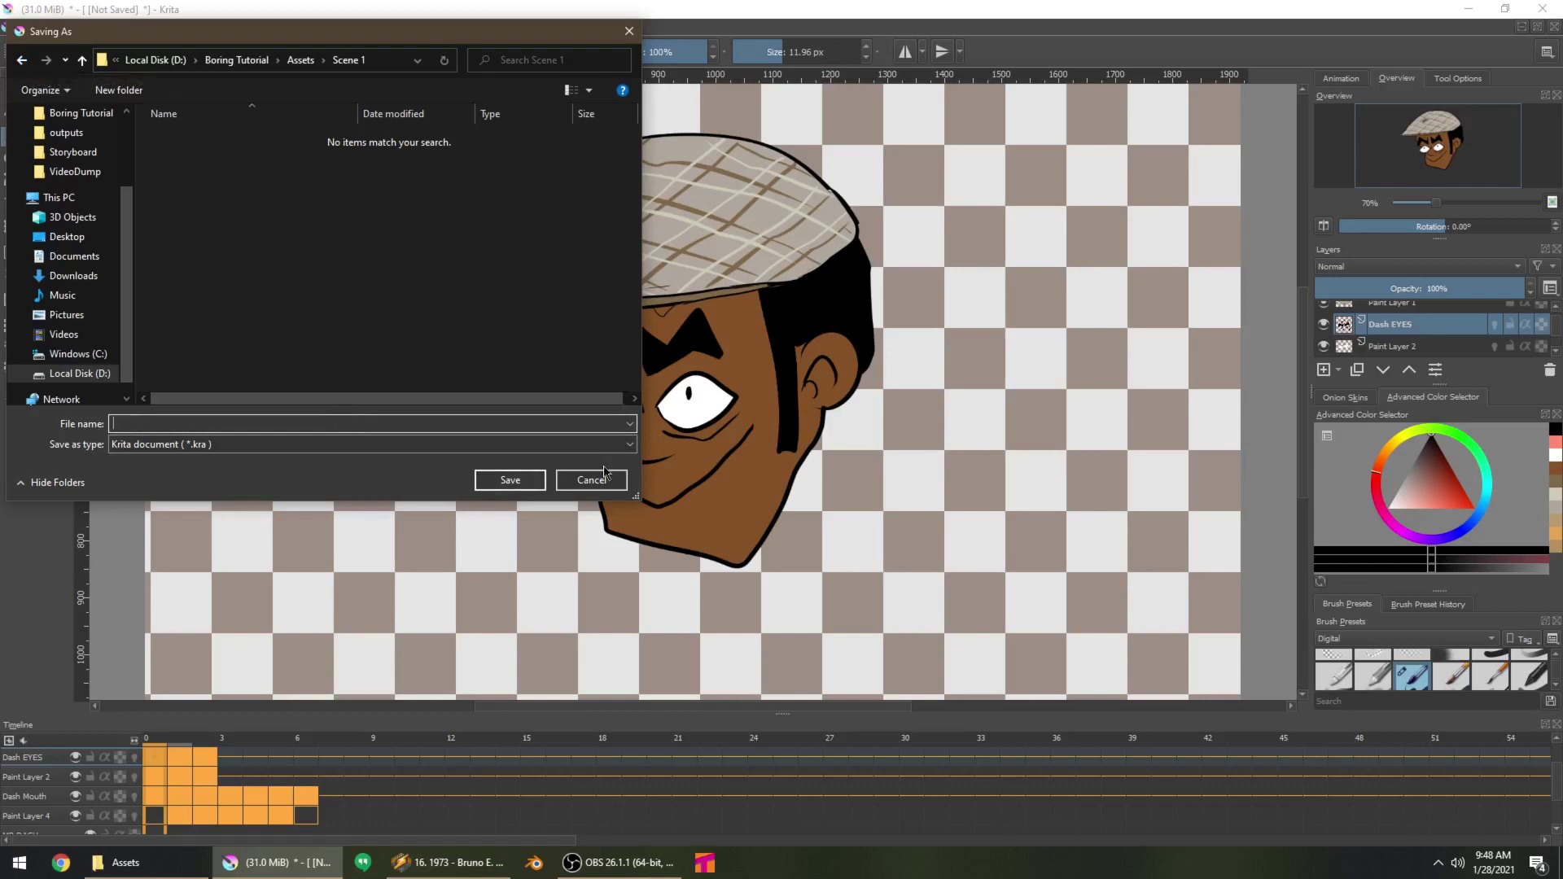
pyautogui.write('dash head')
pyautogui.press('Return')
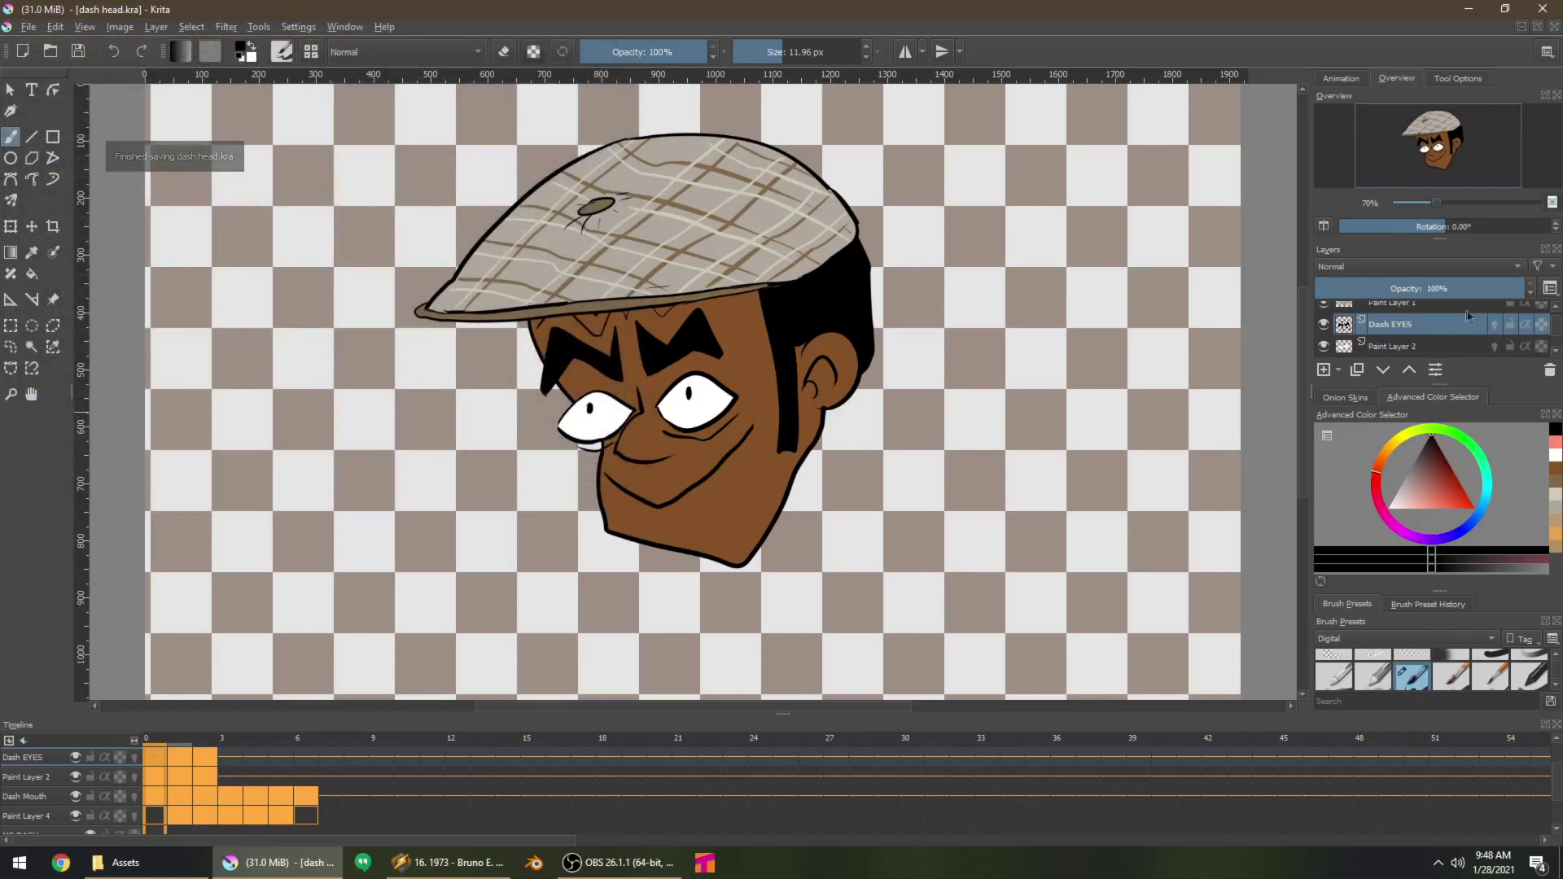
# Close the Onion Skins docker and enlarge the layer list so more layers fit in it
pyautogui.click(1350, 402)
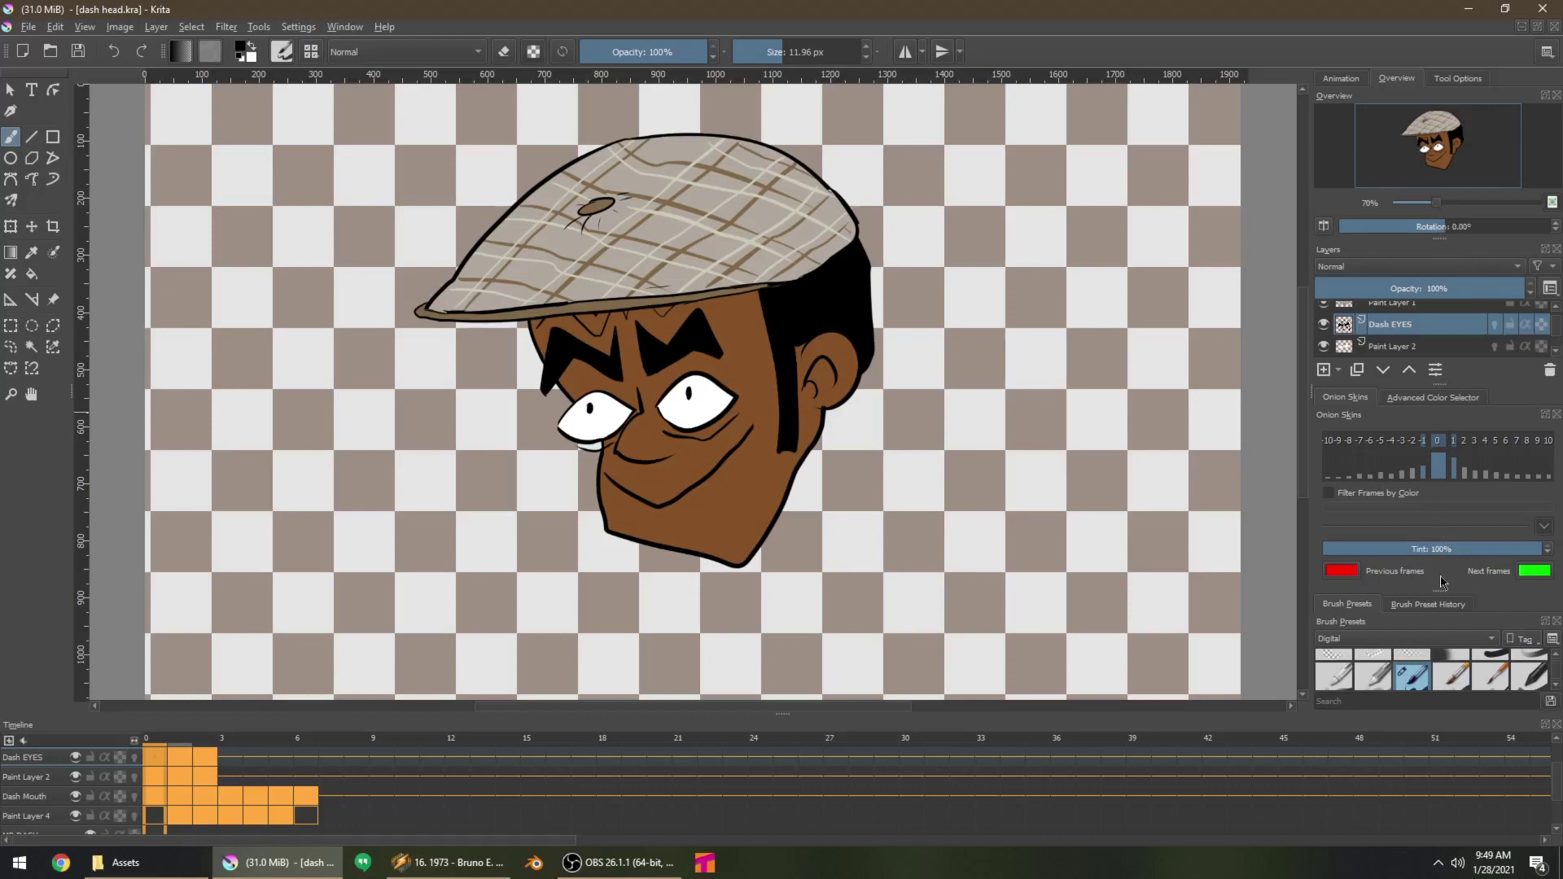
pyautogui.click(1556, 415)
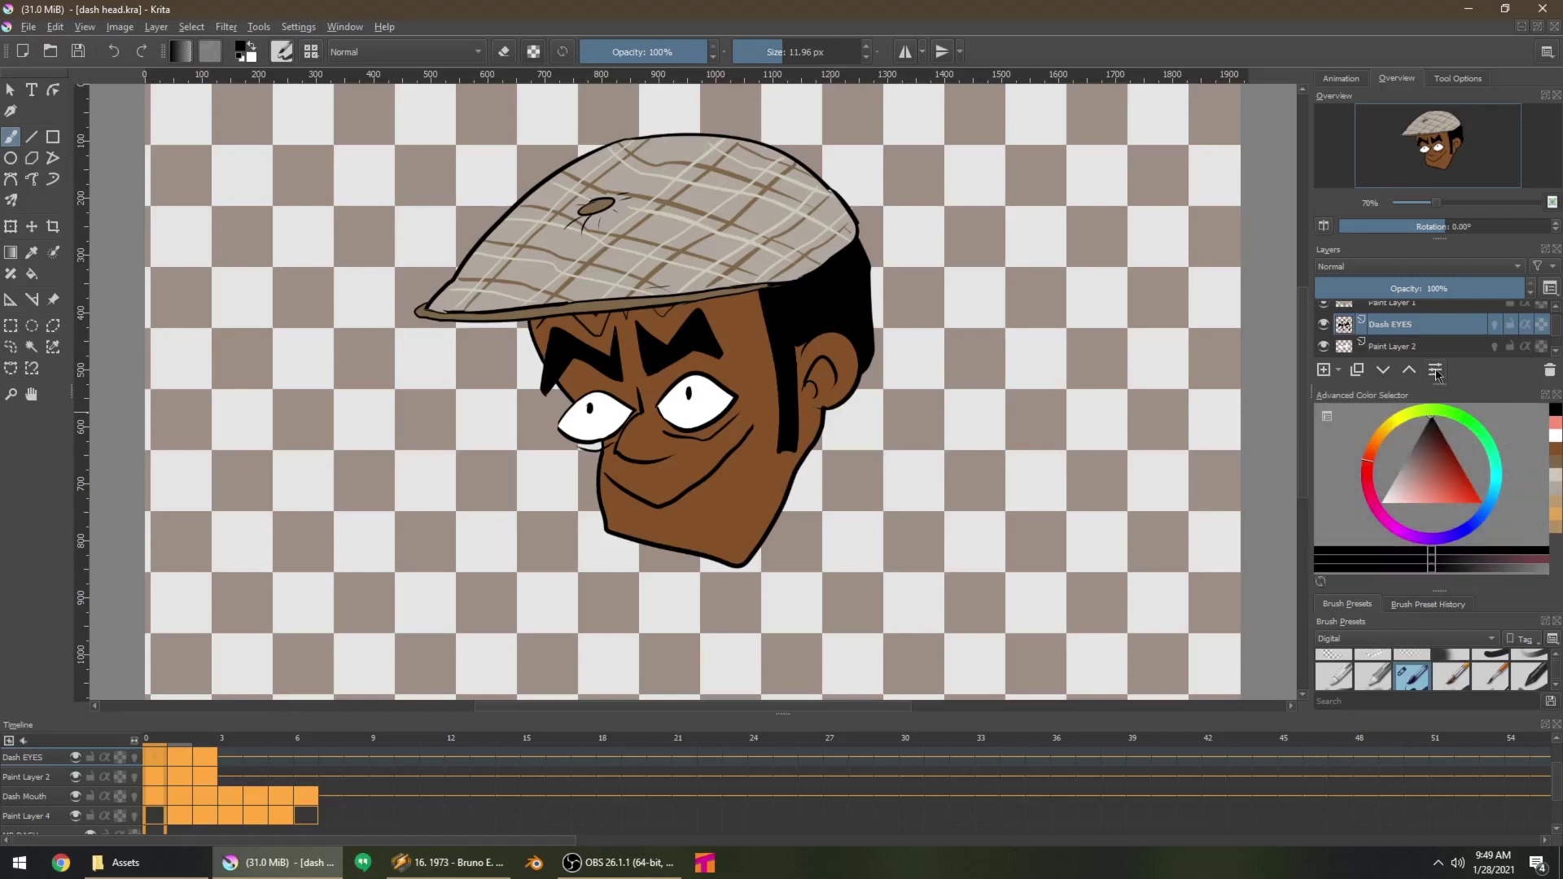
pyautogui.moveTo(1441, 385); pyautogui.dragTo(1450, 488)
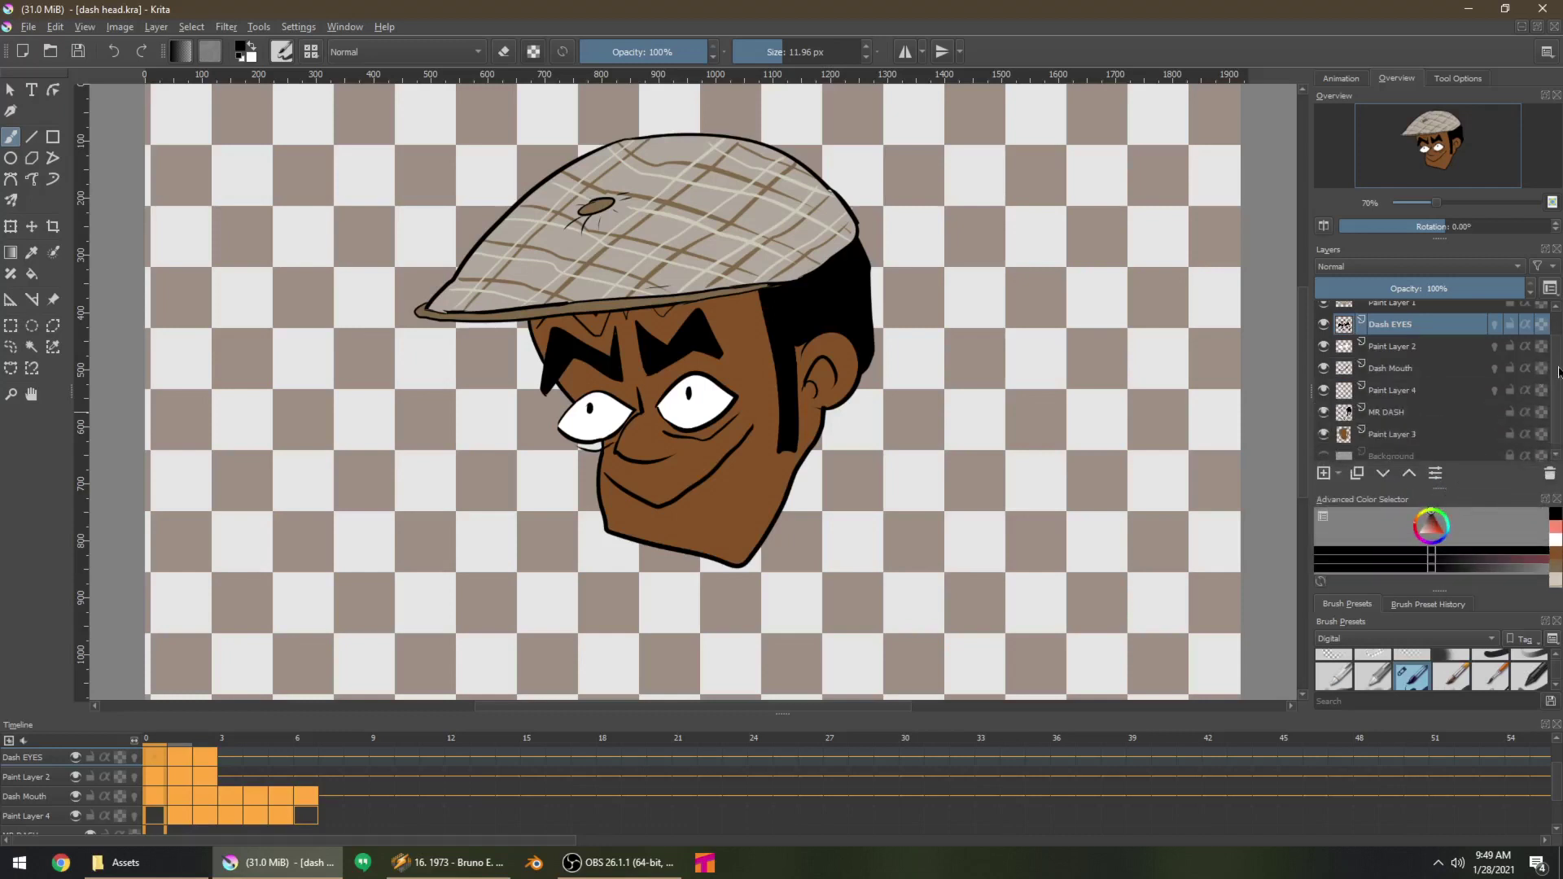
# Hide the eye, mouth and head layers so that only Dash Hat and Paint Layer 1 are shown
pyautogui.scroll(1, 1433, 366)
pyautogui.moveTo(1325, 348)
pyautogui.mouseDown()
pyautogui.moveTo(1323, 440)
pyautogui.moveTo(1317, 429)
pyautogui.mouseUp()
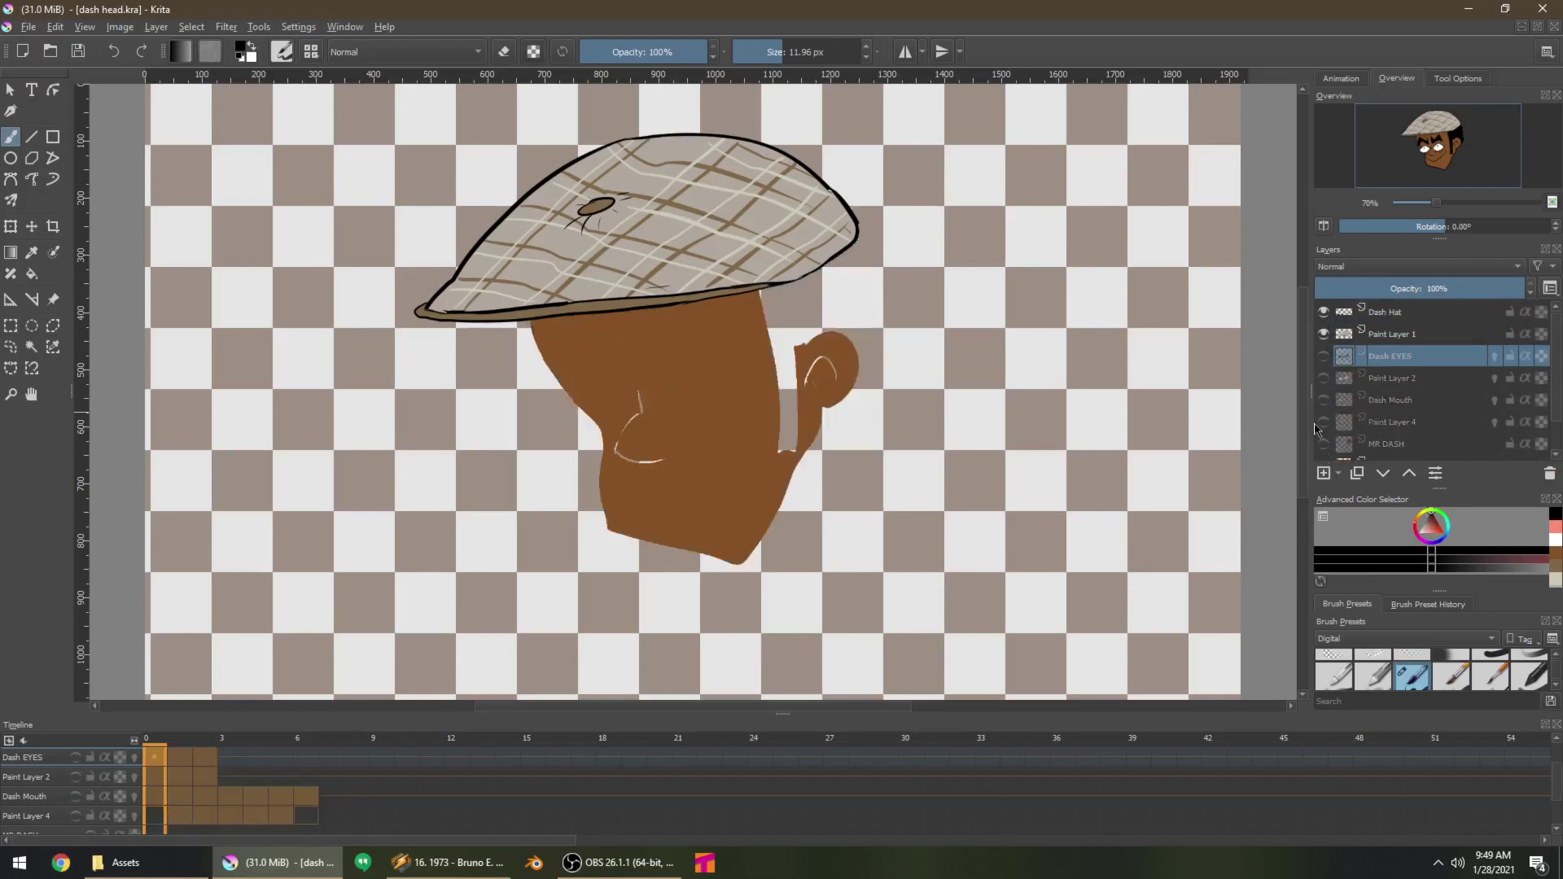
pyautogui.scroll(-1, 1322, 428)
pyautogui.click(1324, 426)
pyautogui.scroll(1, 1336, 432)
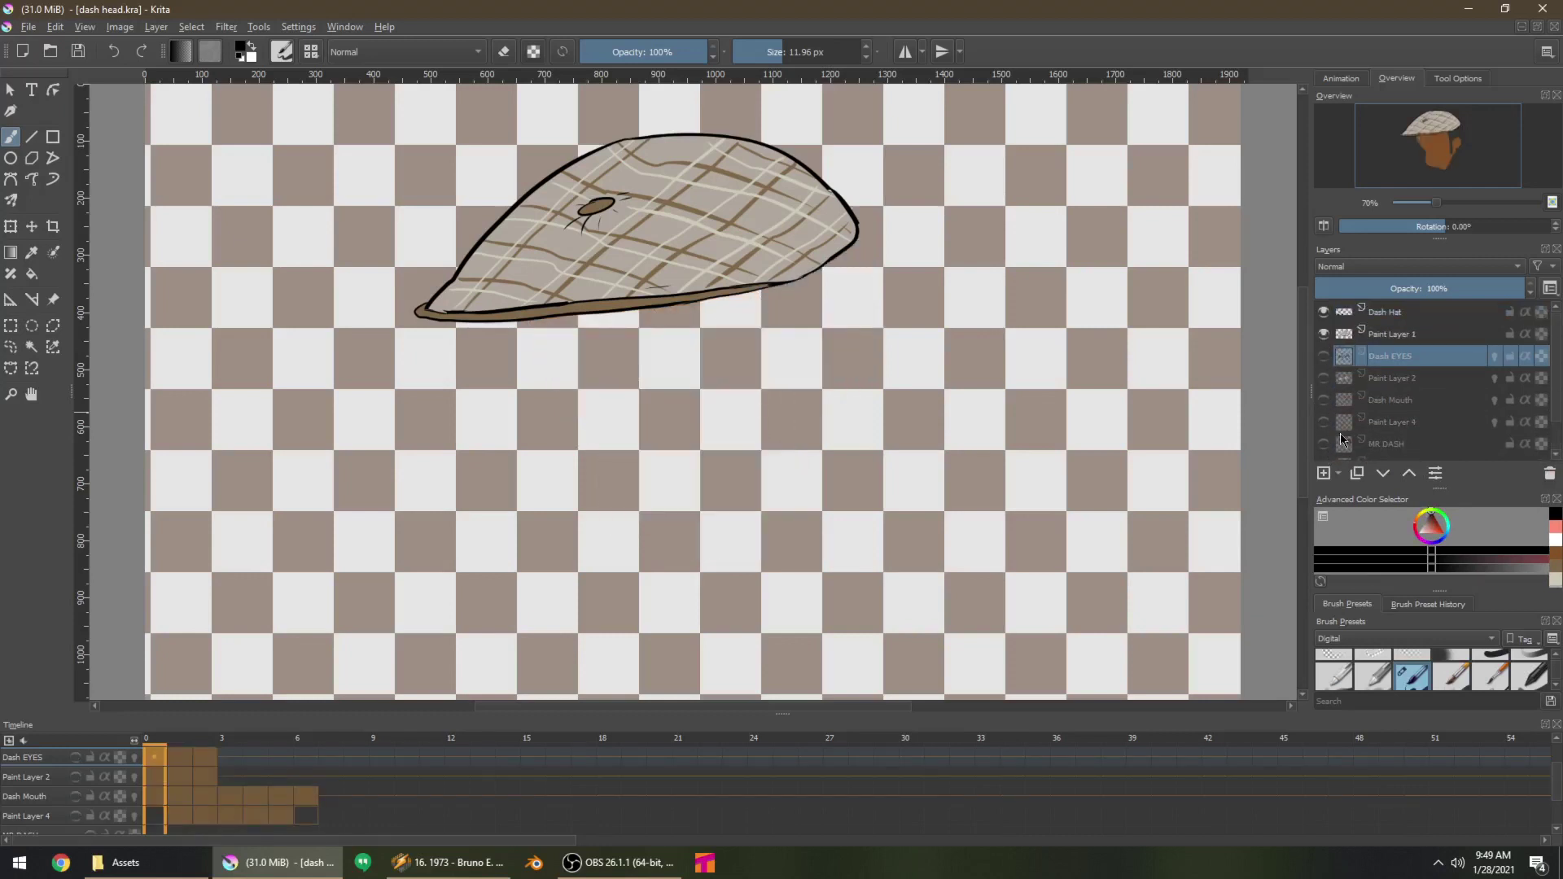
# Export the isolated hat as dash_hat.png into the Scene 1 folder with the default PNG options
pyautogui.click(28, 26)
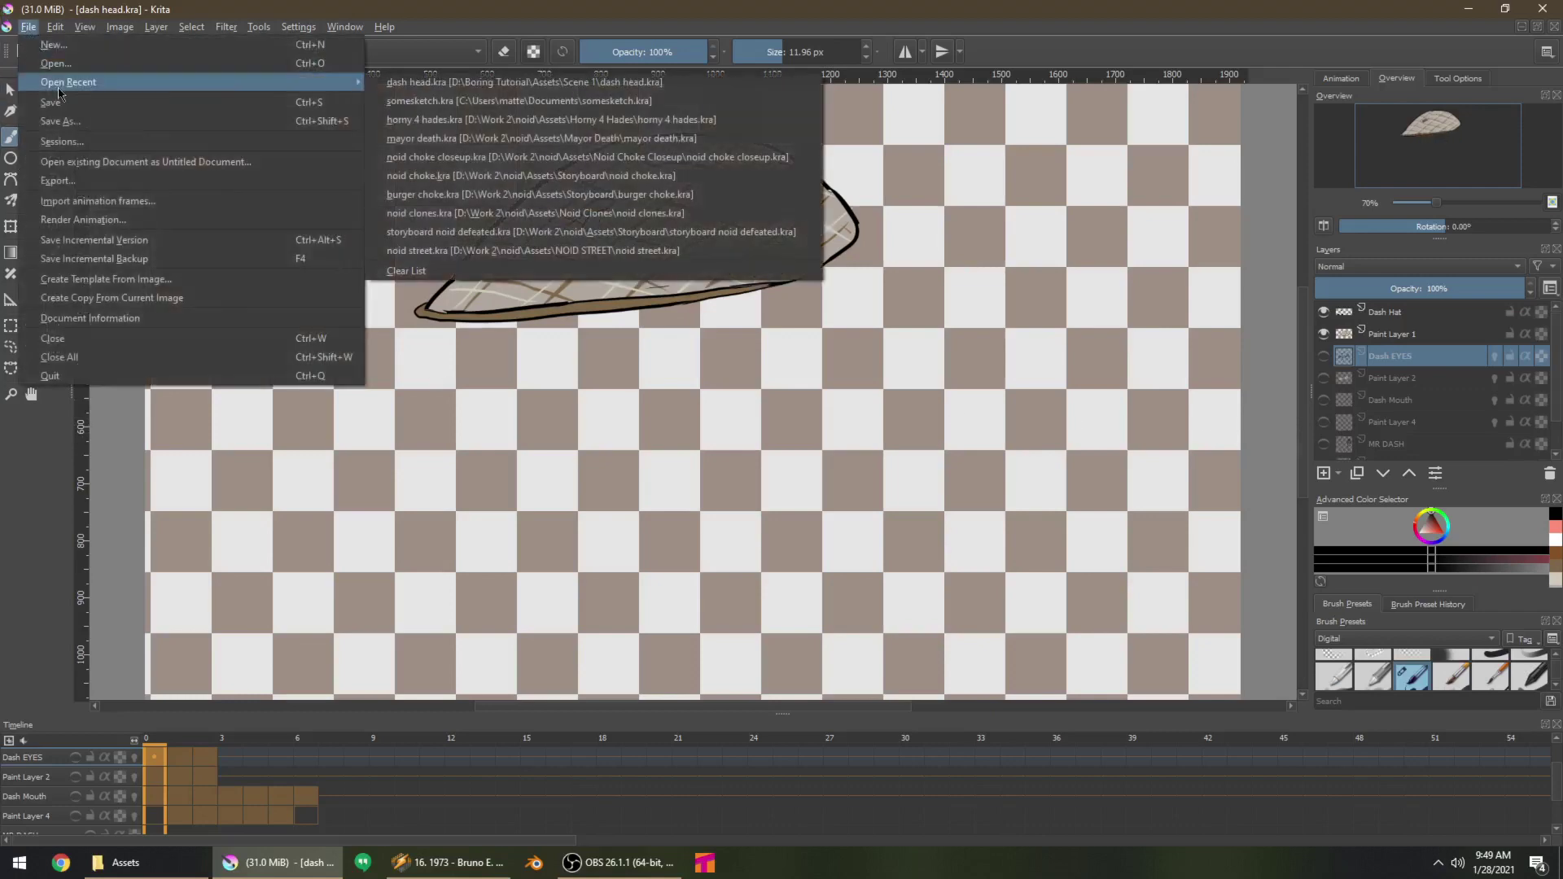
pyautogui.click(73, 180)
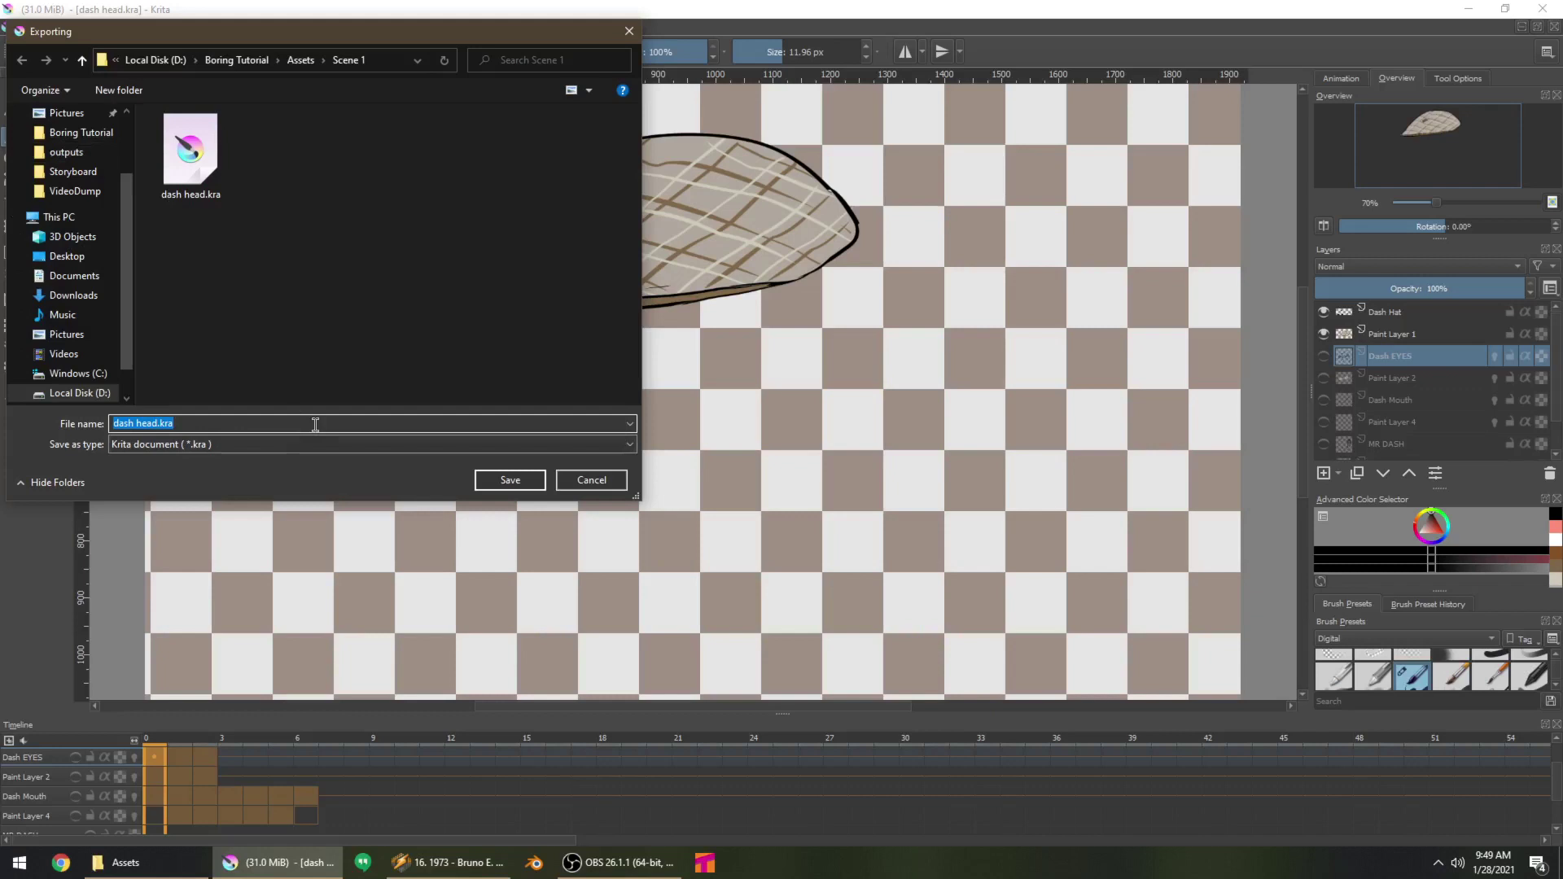
pyautogui.write('dash_hat.png')
pyautogui.press('Return')
pyautogui.press('Return')
# Hide Dash Hat and Paint Layer 1, and show Dash EYES and Paint Layer 2
pyautogui.click(1324, 312)
pyautogui.click(1324, 334)
pyautogui.click(1323, 356)
pyautogui.click(1324, 378)
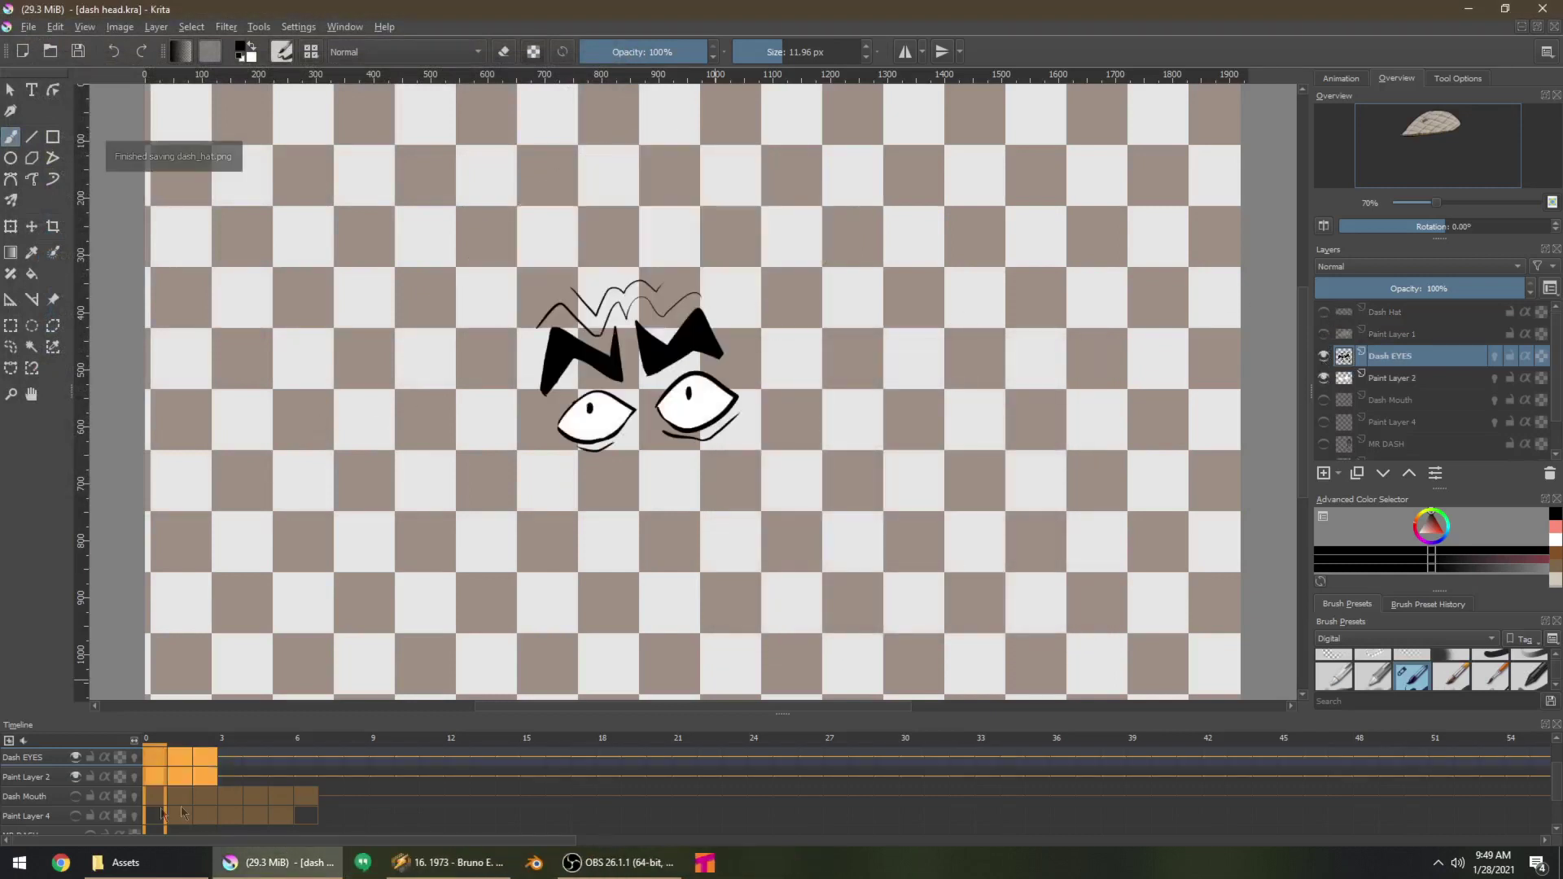
# On frame 2 of Paint Layer 2, brush sampled white over the pupil area of the smaller eye and save the document
pyautogui.click(205, 759)
pyautogui.click(180, 759)
pyautogui.click(204, 759)
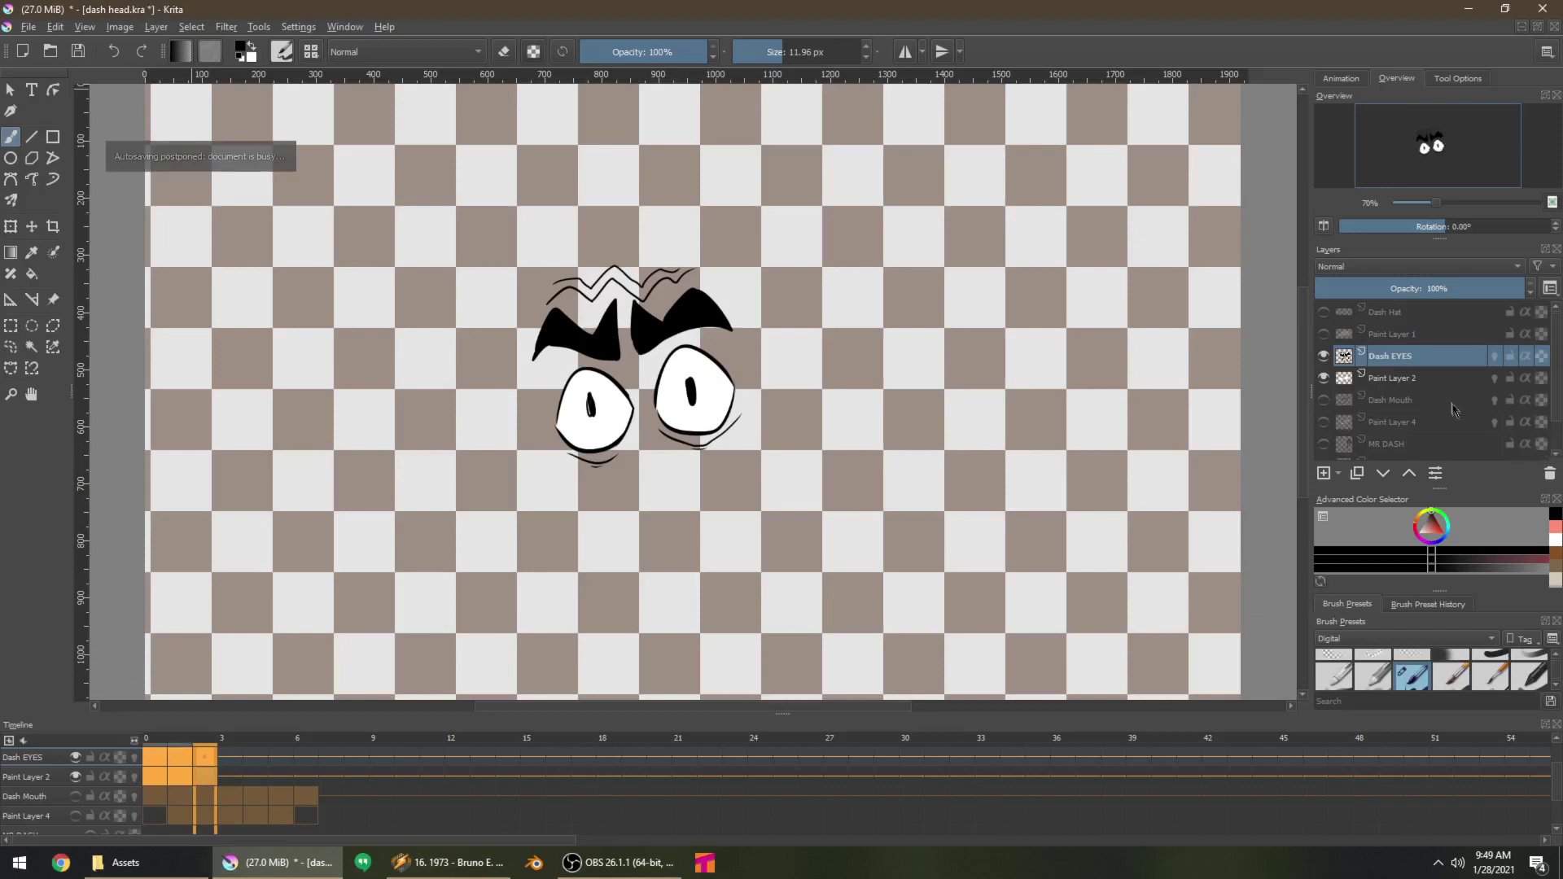
pyautogui.click(1447, 379)
pyautogui.keyDown('ctrl'); pyautogui.click(602, 417); pyautogui.keyUp('ctrl')
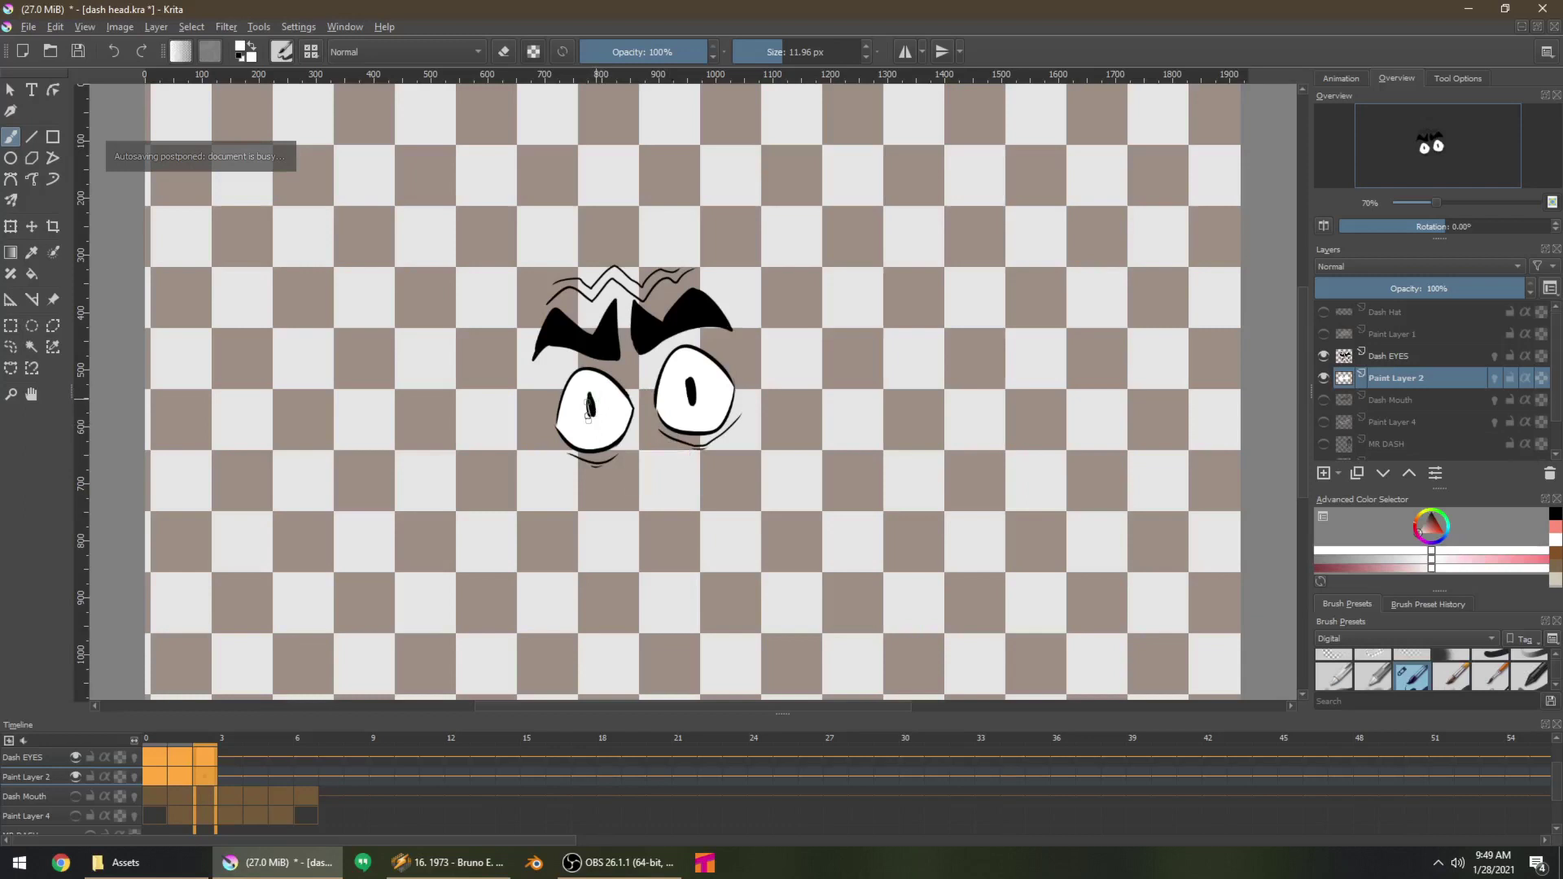
pyautogui.moveTo(587, 391); pyautogui.dragTo(586, 403)
pyautogui.hotkey('ctrl', 's')
# Start an image sequence animation render and set its image location to D:/Boring Tutorial/Assets/Scene 1
pyautogui.click(28, 26)
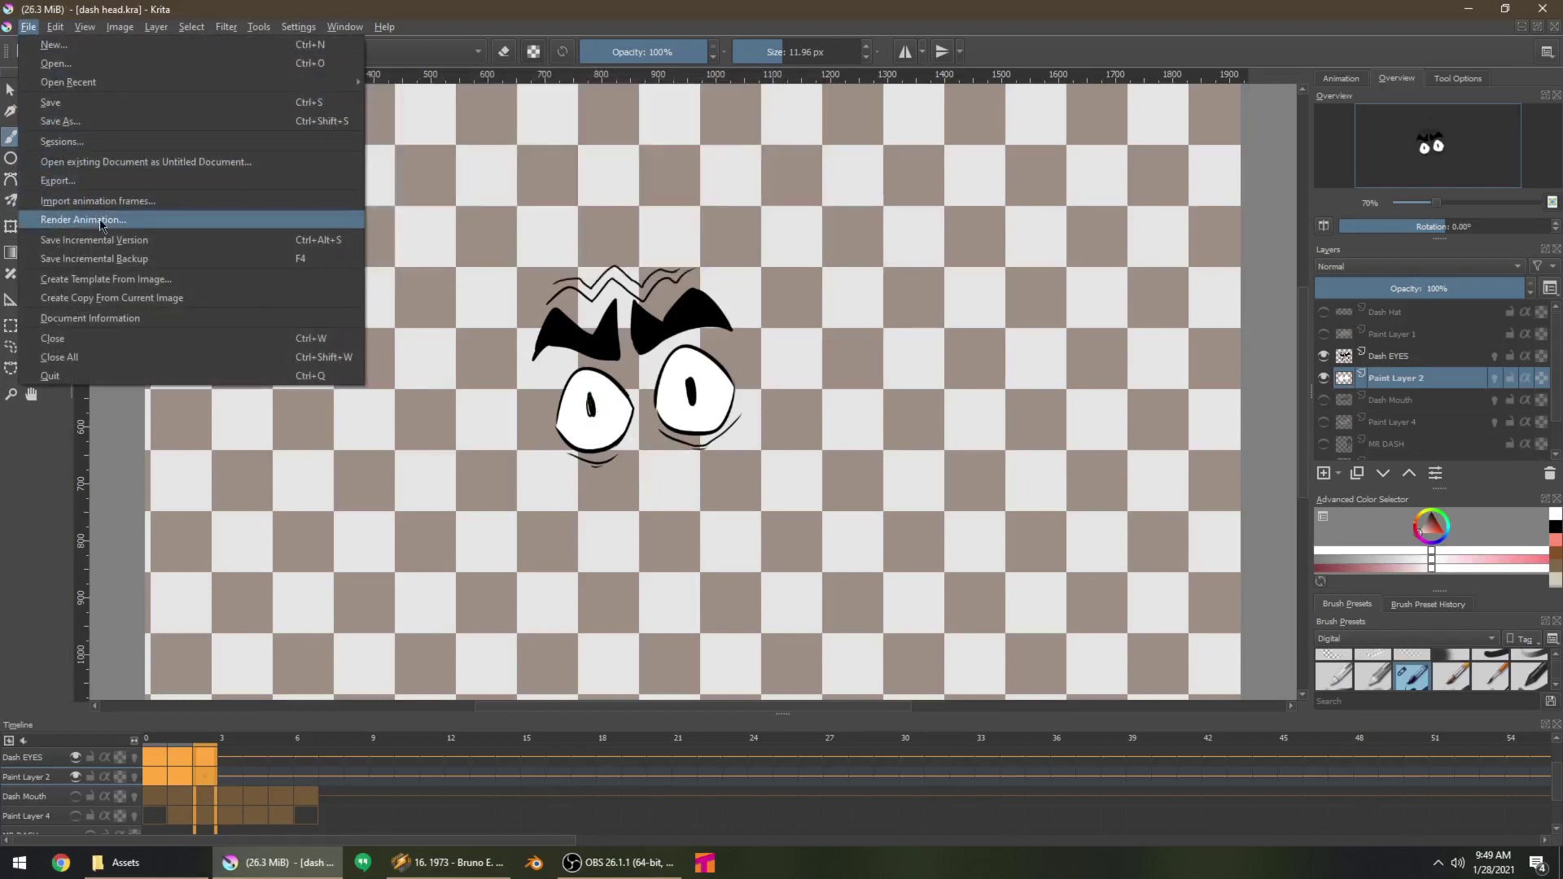
pyautogui.click(101, 221)
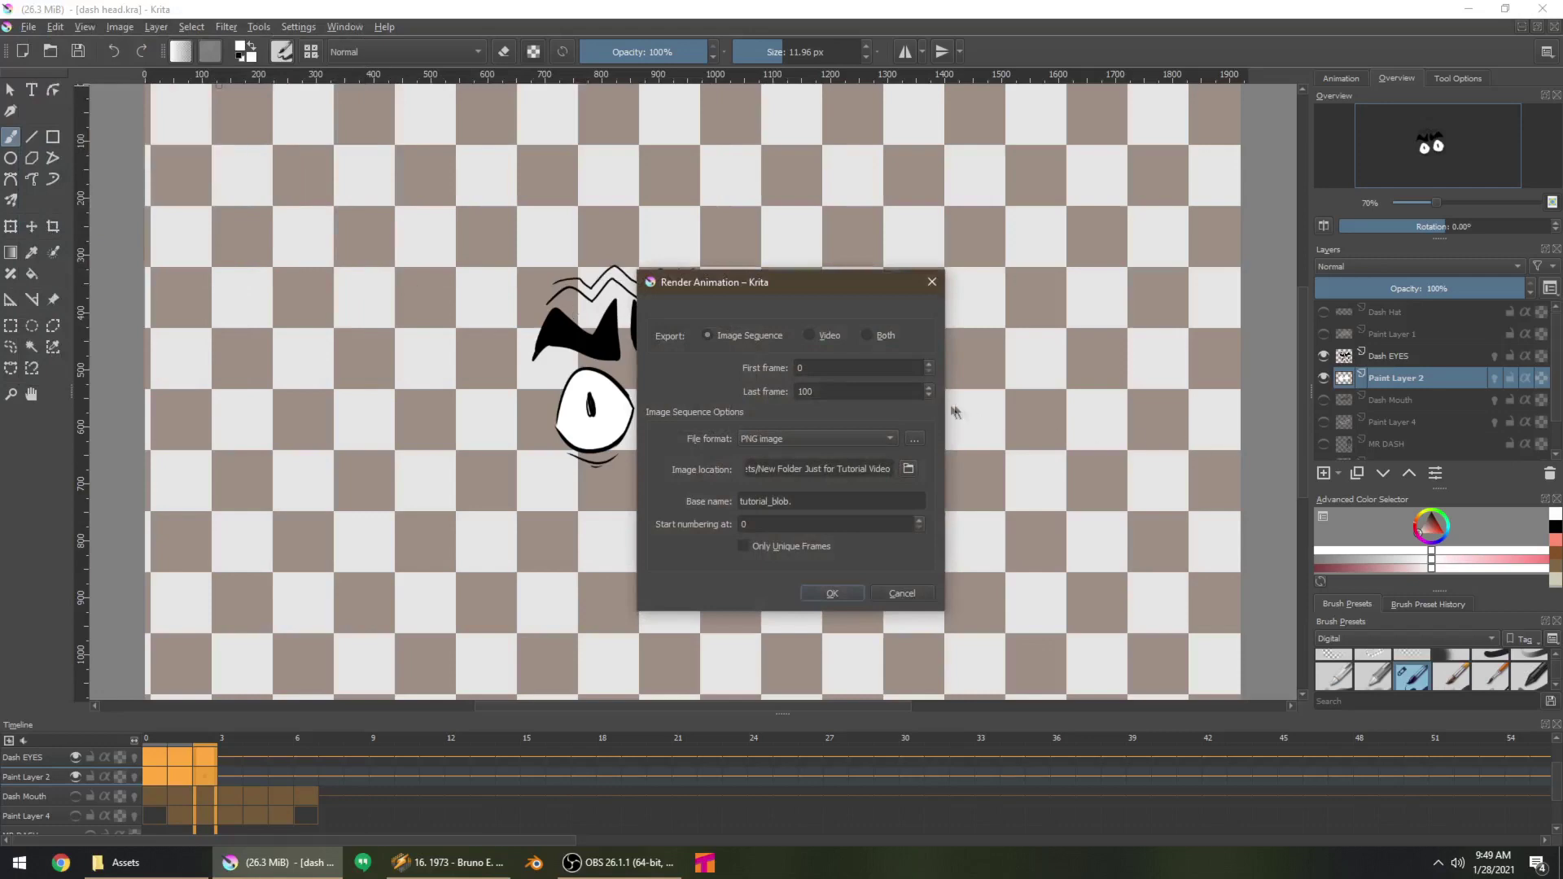
pyautogui.click(909, 468)
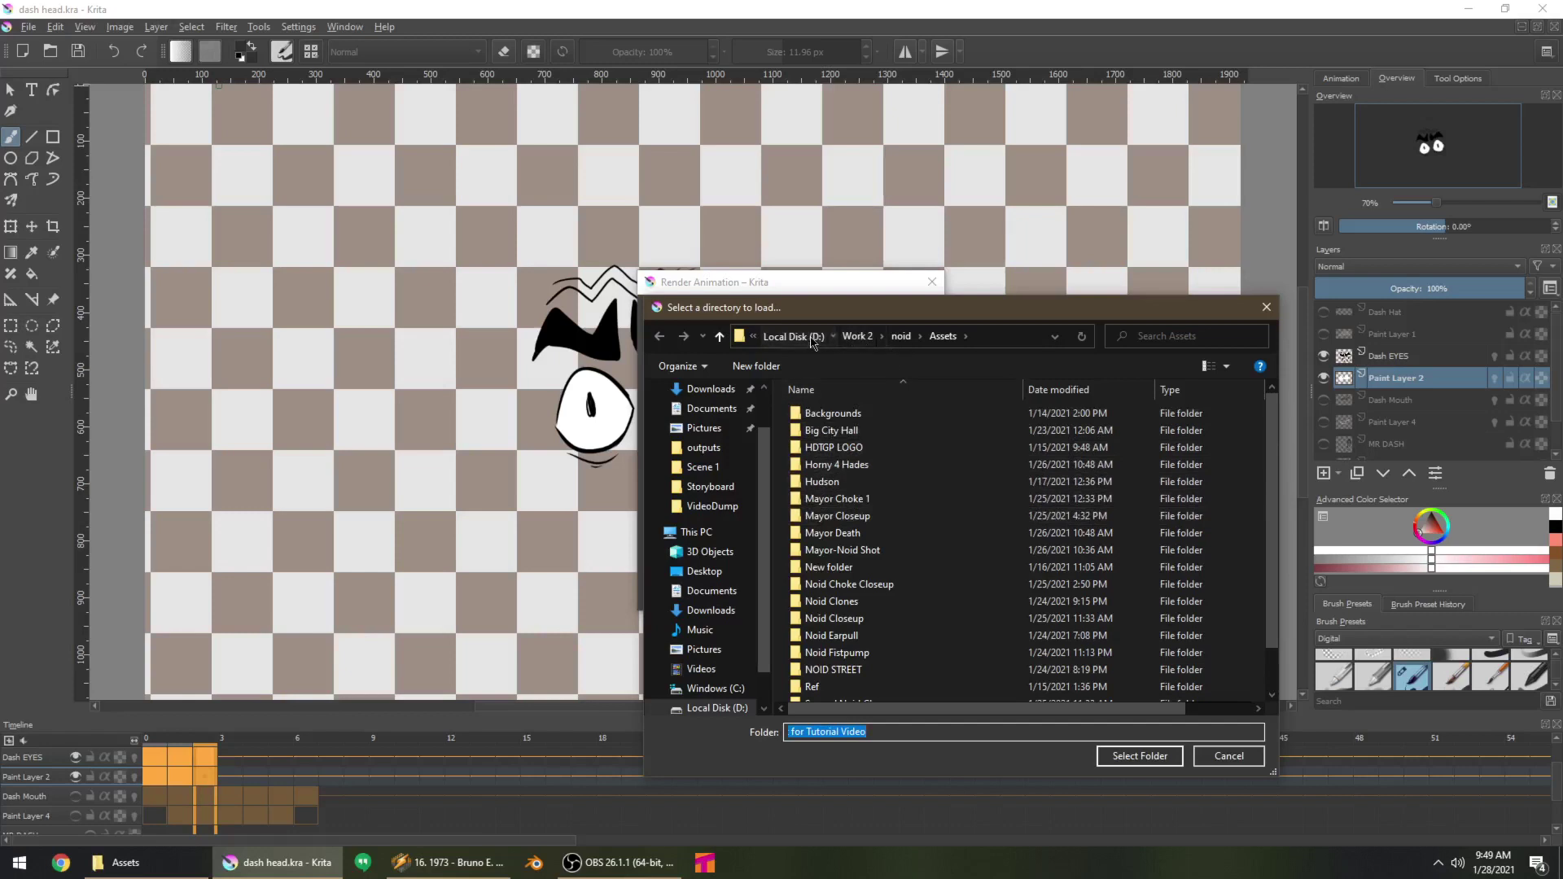
pyautogui.click(792, 335)
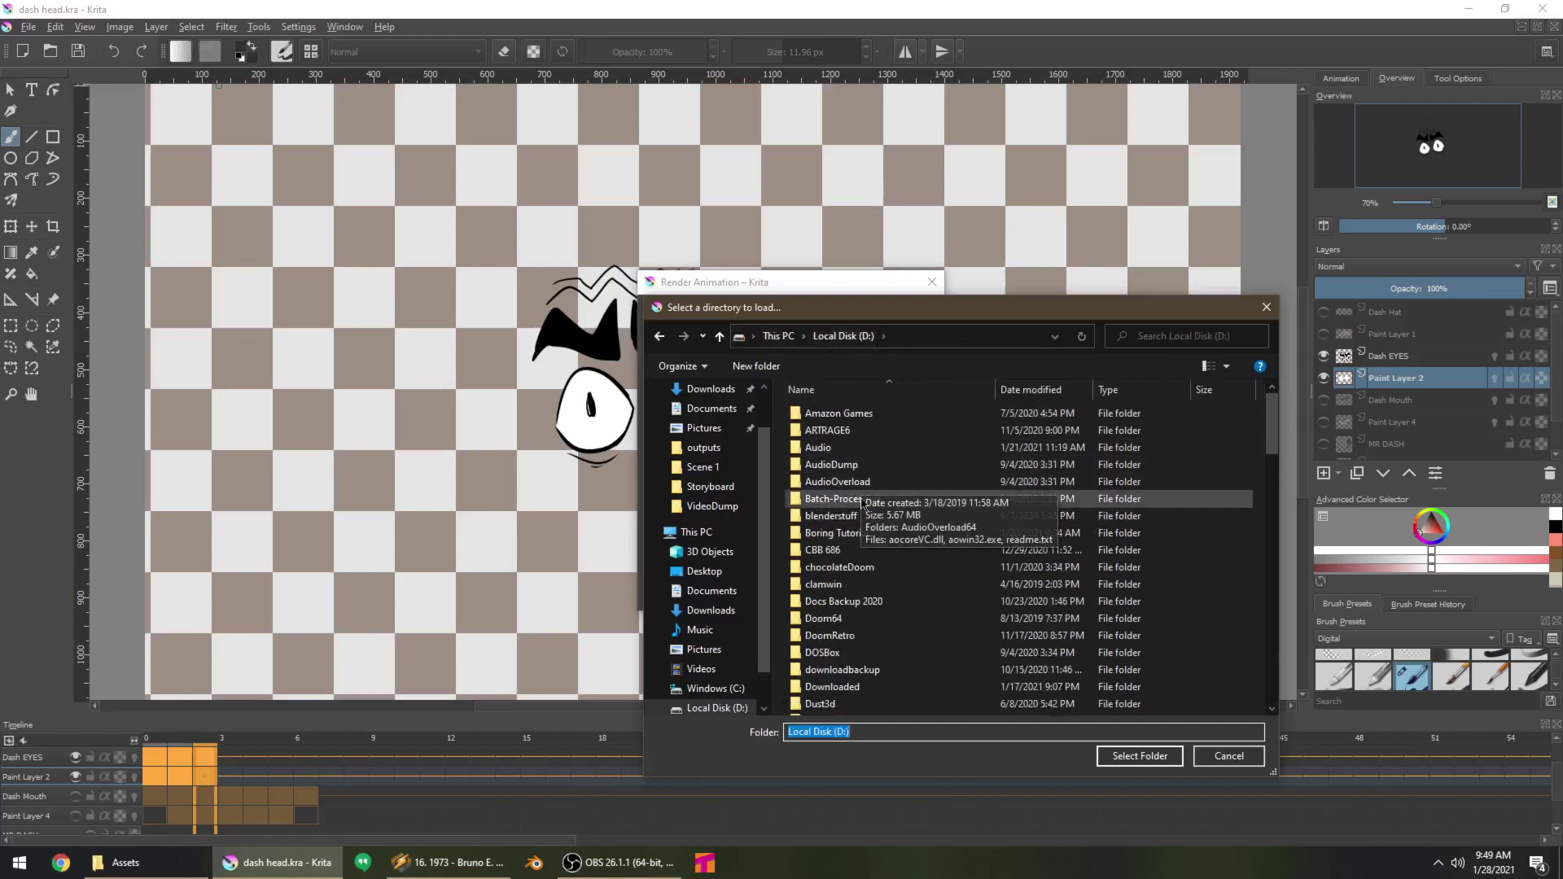
pyautogui.doubleClick(849, 536)
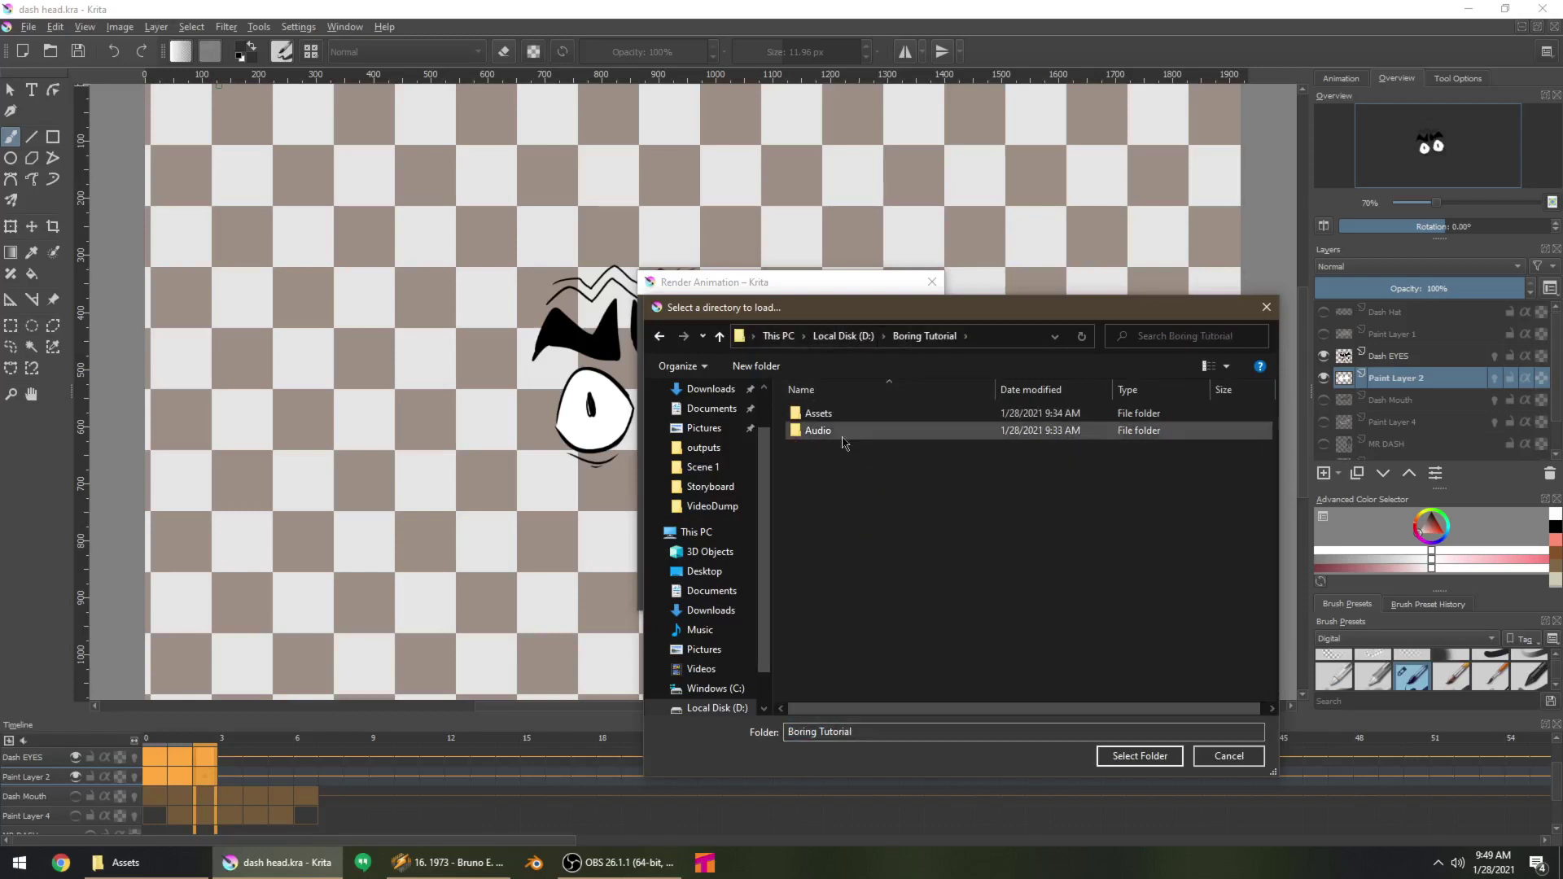
pyautogui.click(844, 417)
pyautogui.doubleClick(844, 417)
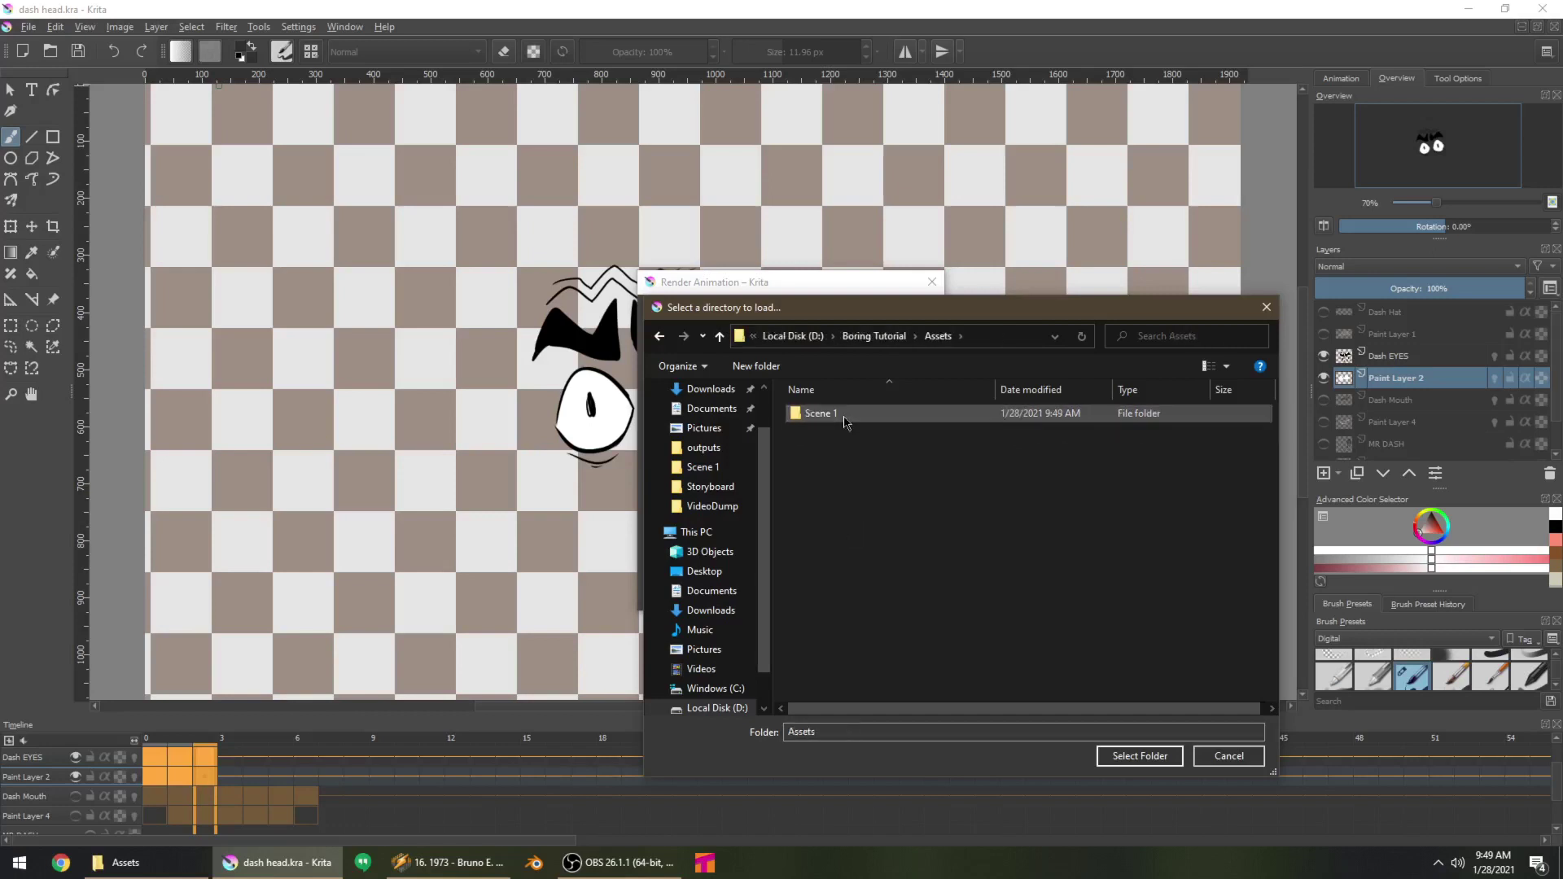
pyautogui.doubleClick(844, 417)
pyautogui.click(1133, 756)
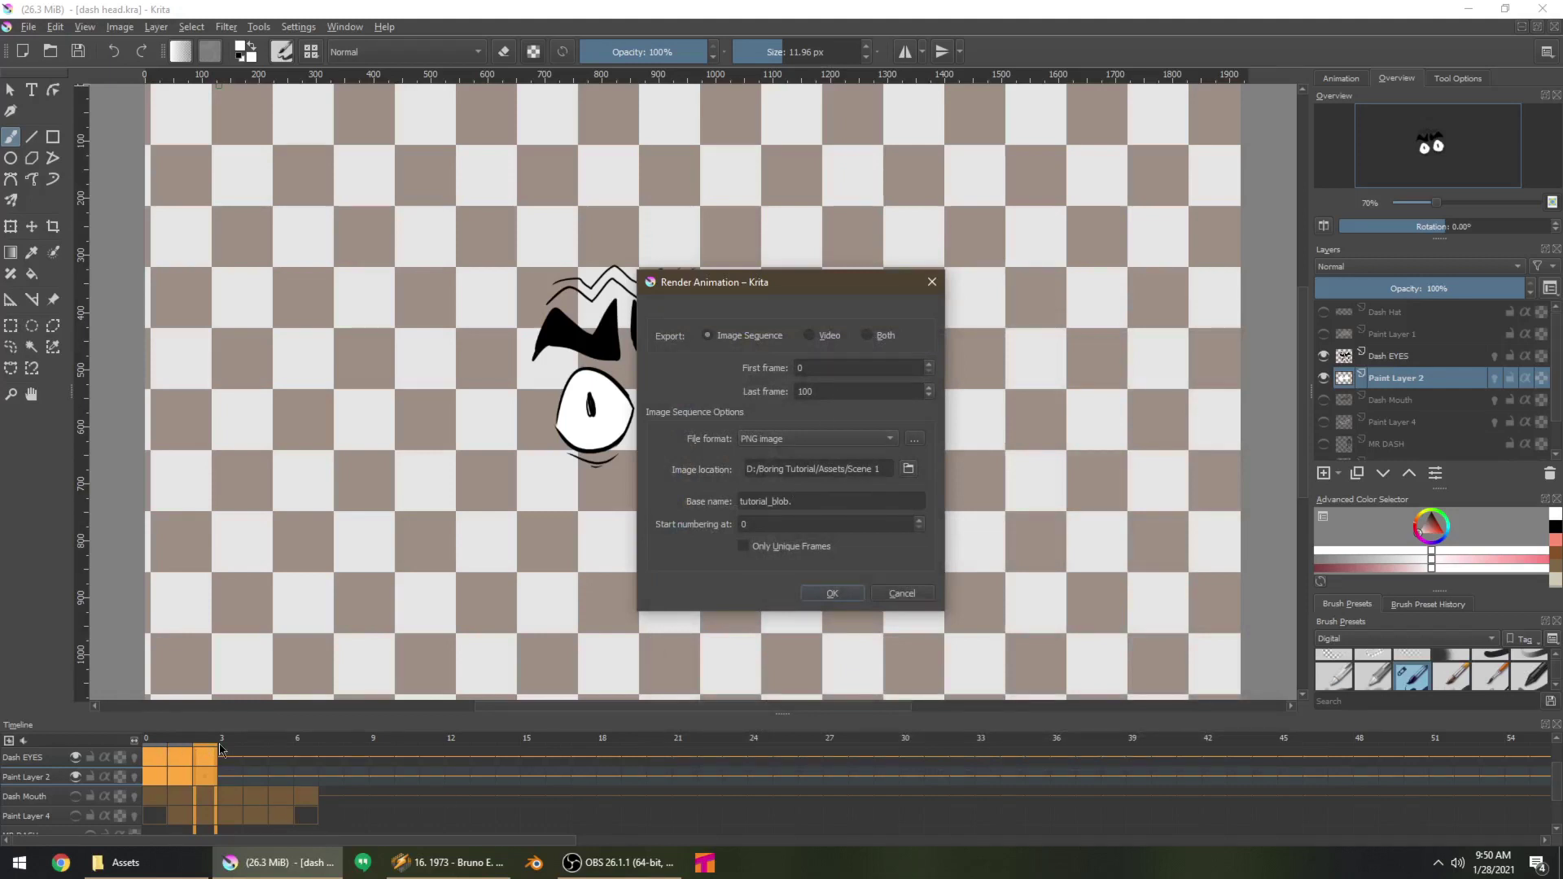
# Set the last frame to 2 and the base name to "dash_eyes.", and render the PNG image sequence
pyautogui.doubleClick(834, 392)
pyautogui.write('2')
pyautogui.click(850, 501)
pyautogui.moveTo(850, 502); pyautogui.dragTo(646, 510)
pyautogui.press('BackSpace')
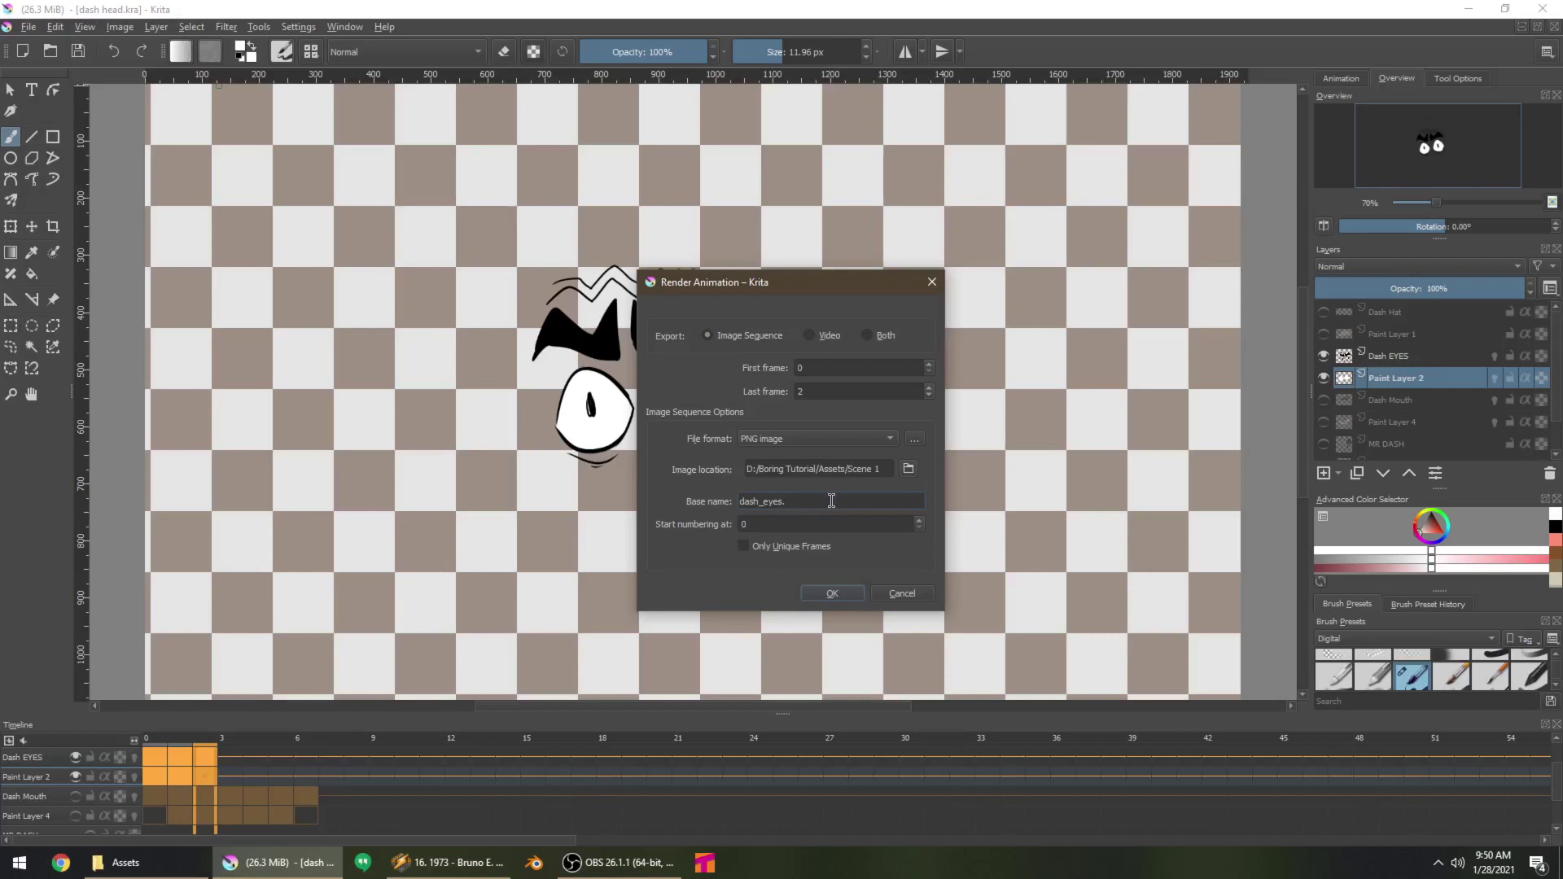
pyautogui.click(844, 596)
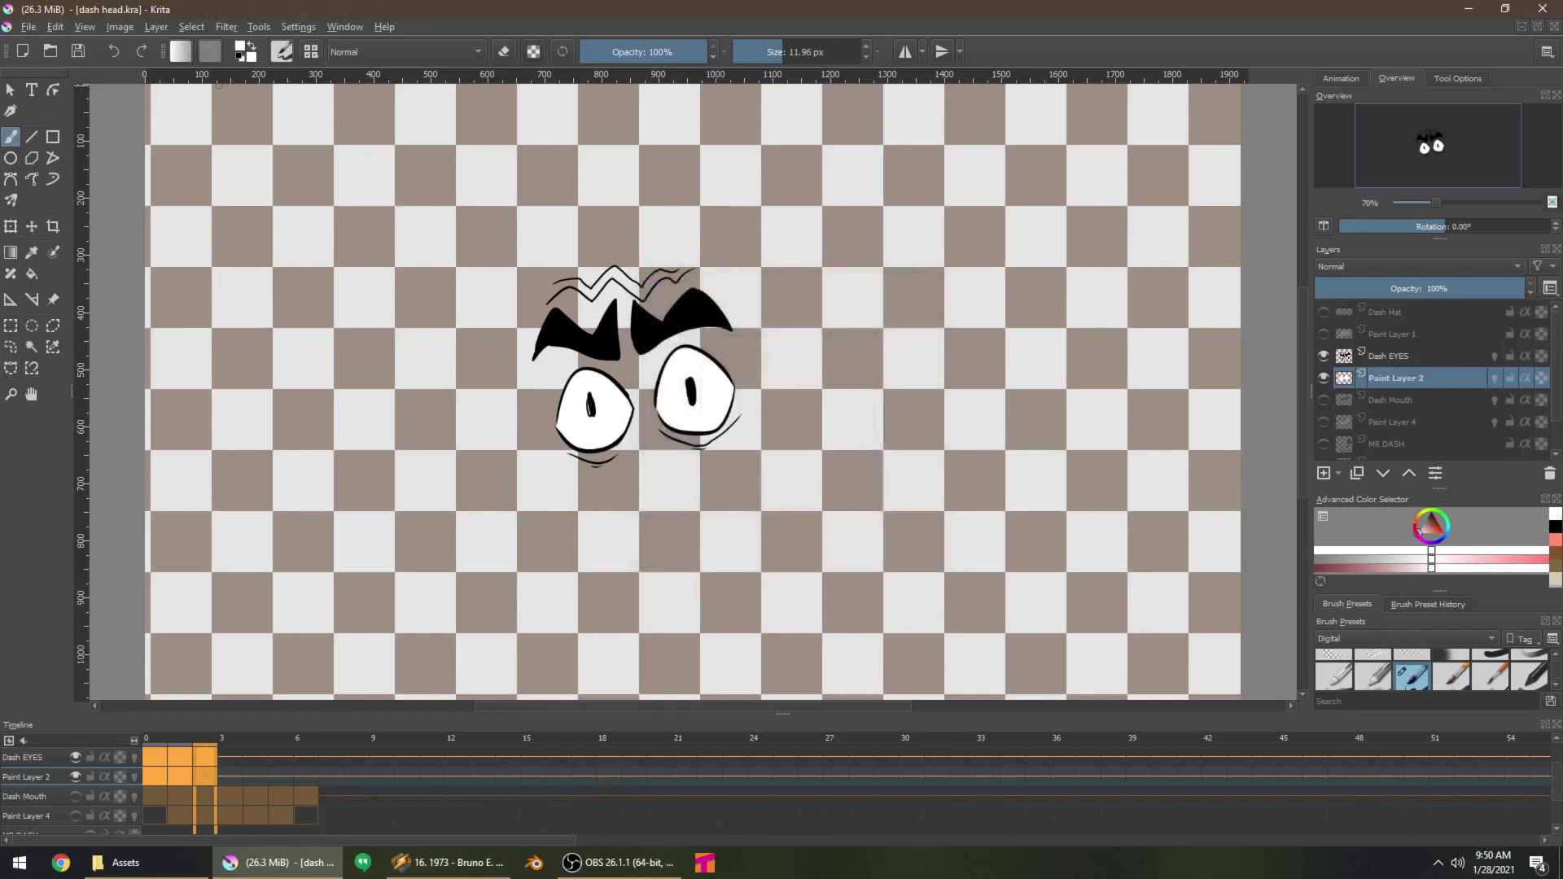
# Hide Dash EYES and Paint Layer 2, show Dash Mouth and Paint Layer 4, and check the mouth drawings on frames 0 and 6
pyautogui.click(1323, 357)
pyautogui.click(1323, 378)
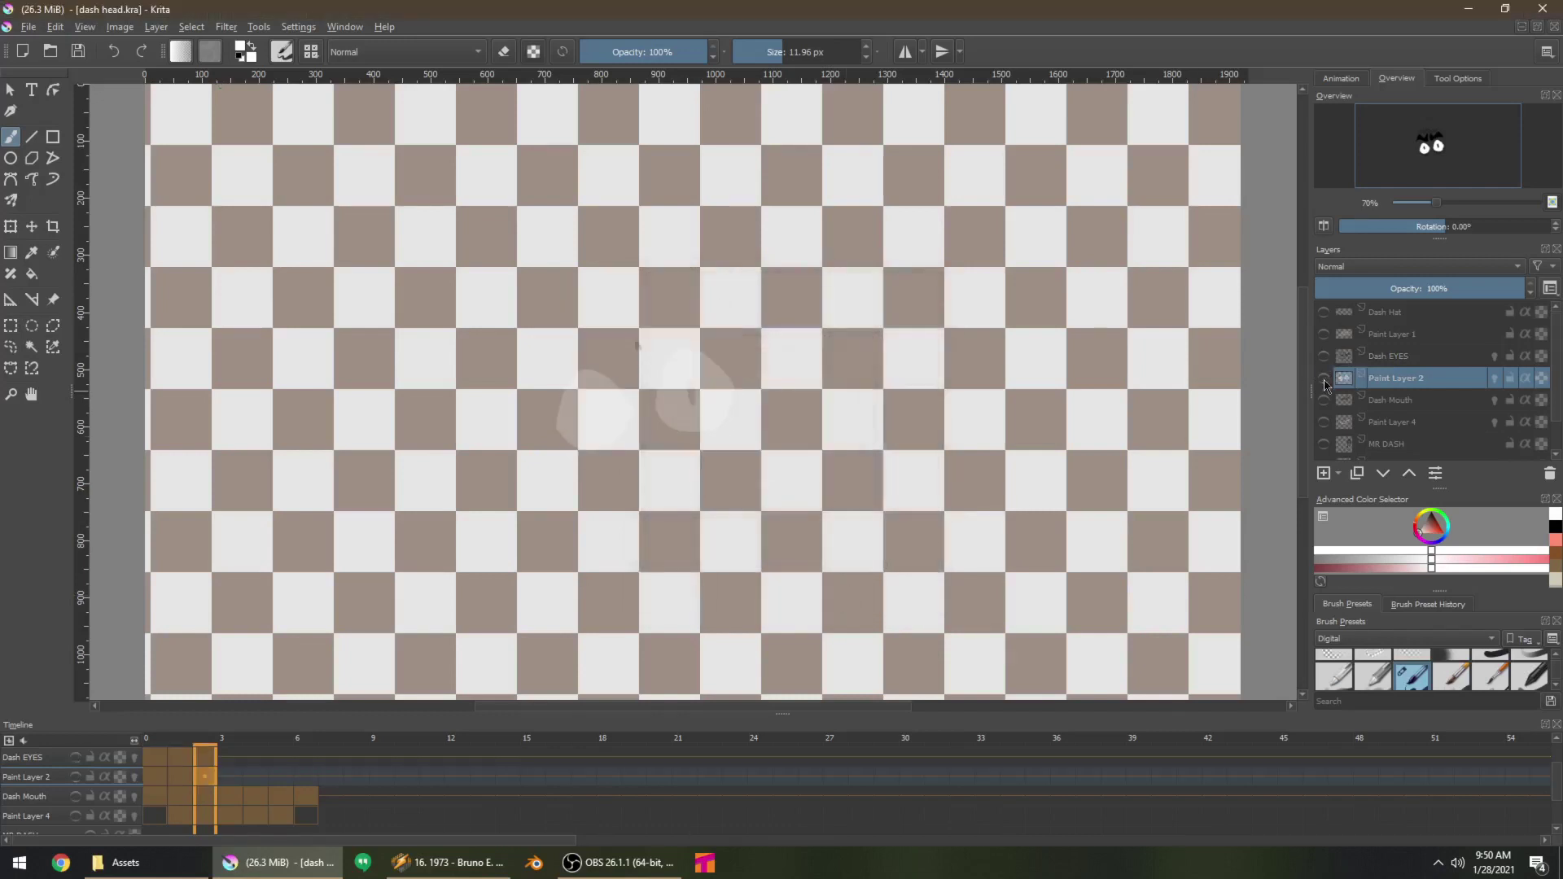
pyautogui.click(1323, 400)
pyautogui.click(1324, 422)
pyautogui.click(173, 798)
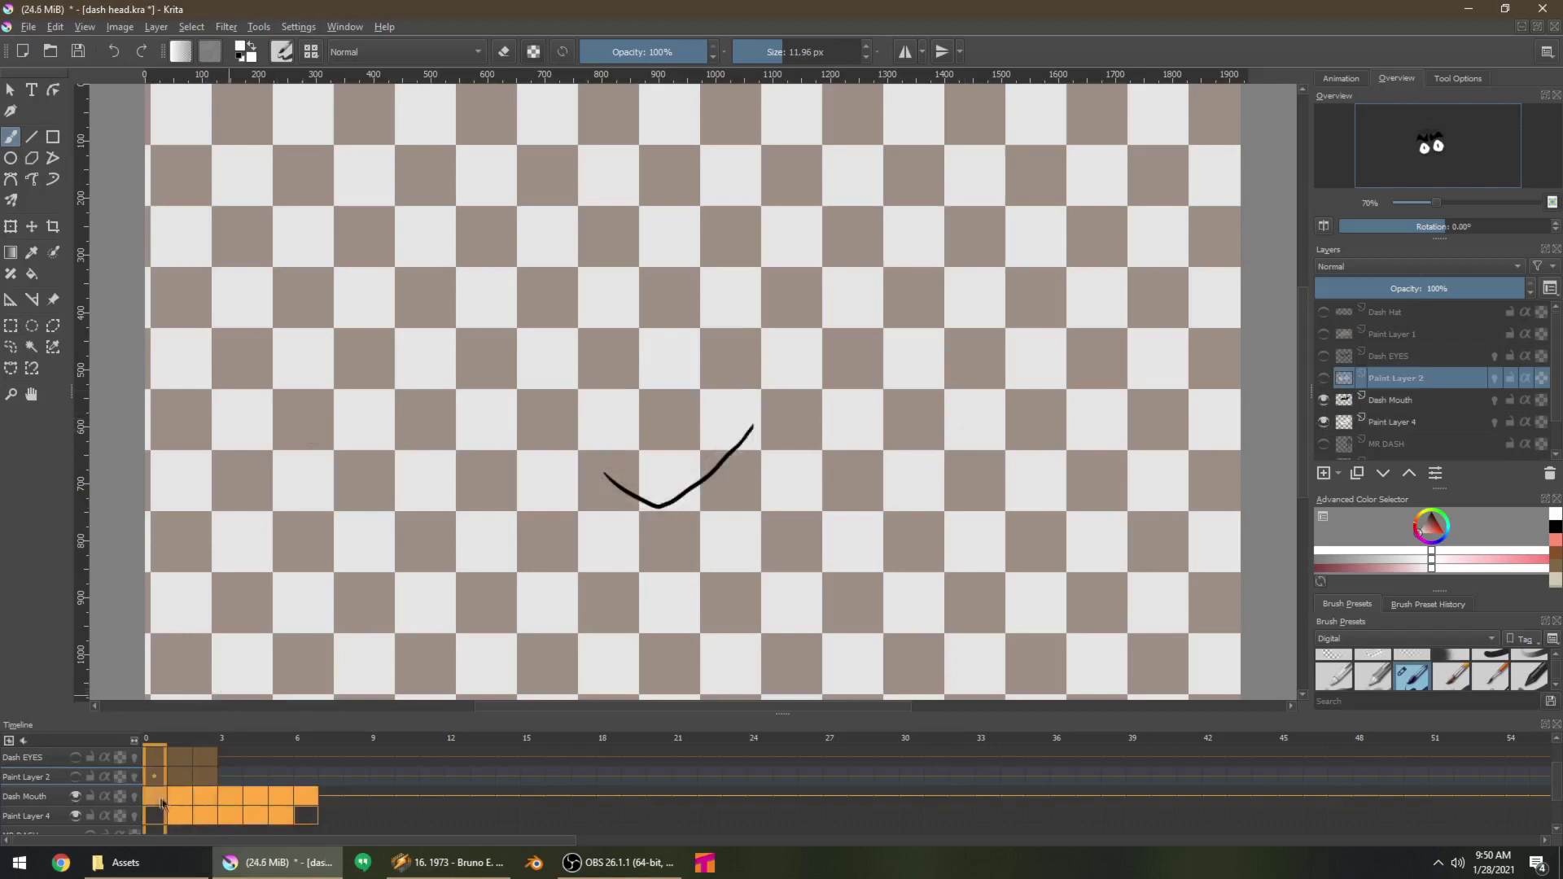
pyautogui.click(313, 812)
# Render the mouths as a PNG image sequence with last frame 6 and base name "dash_mouths." in D:/Boring Tutorial/Assets/Scene 1
pyautogui.click(29, 27)
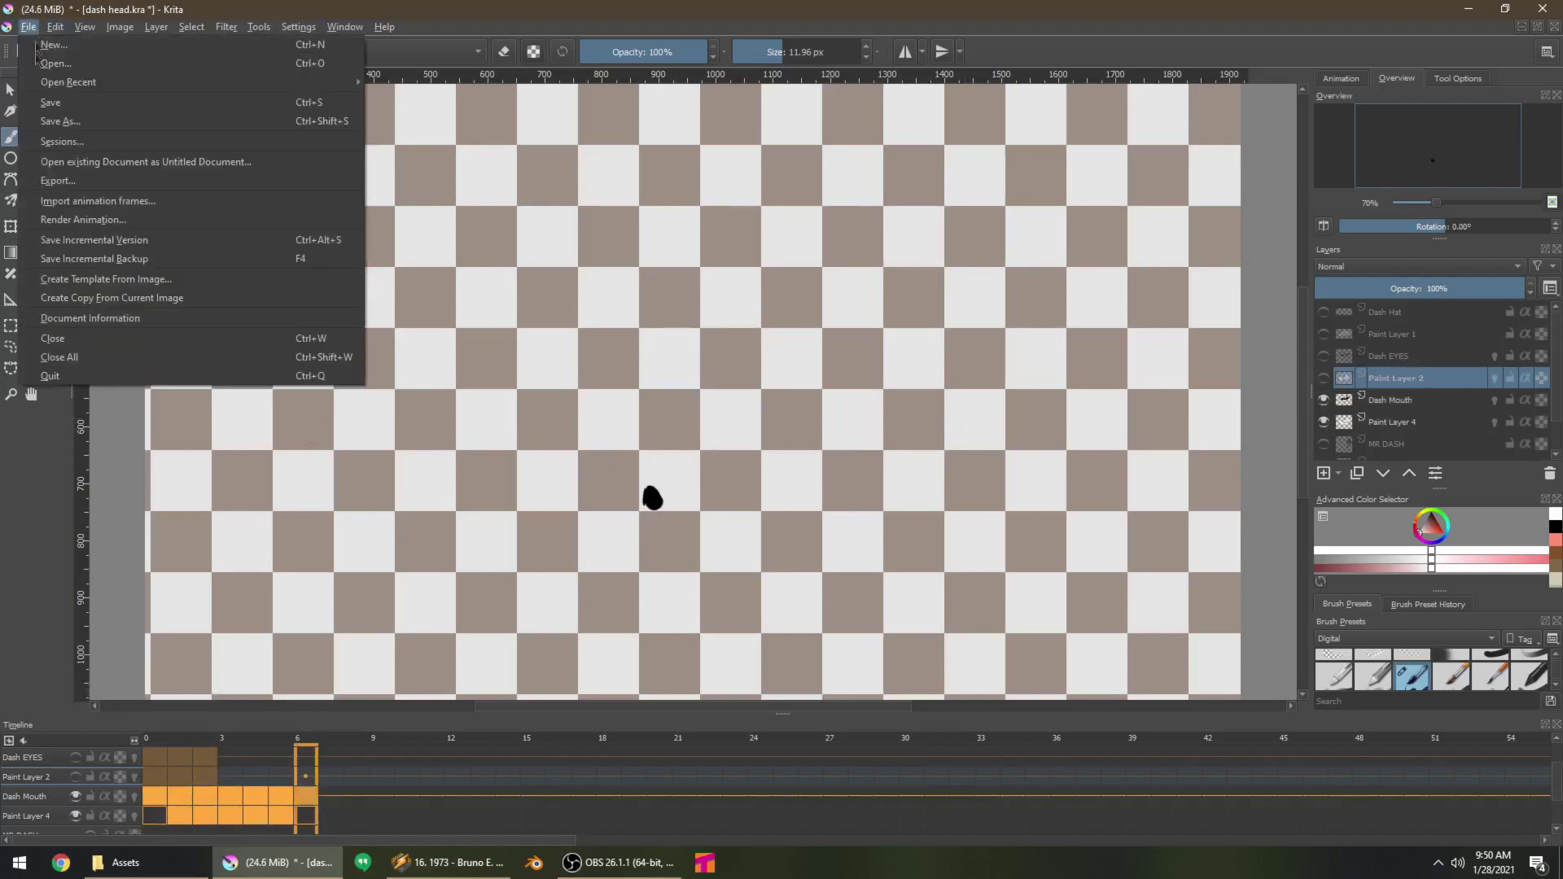
pyautogui.click(82, 221)
pyautogui.doubleClick(849, 390)
pyautogui.write('6')
pyautogui.click(759, 506)
pyautogui.moveTo(763, 507); pyautogui.dragTo(911, 494)
pyautogui.write('da')
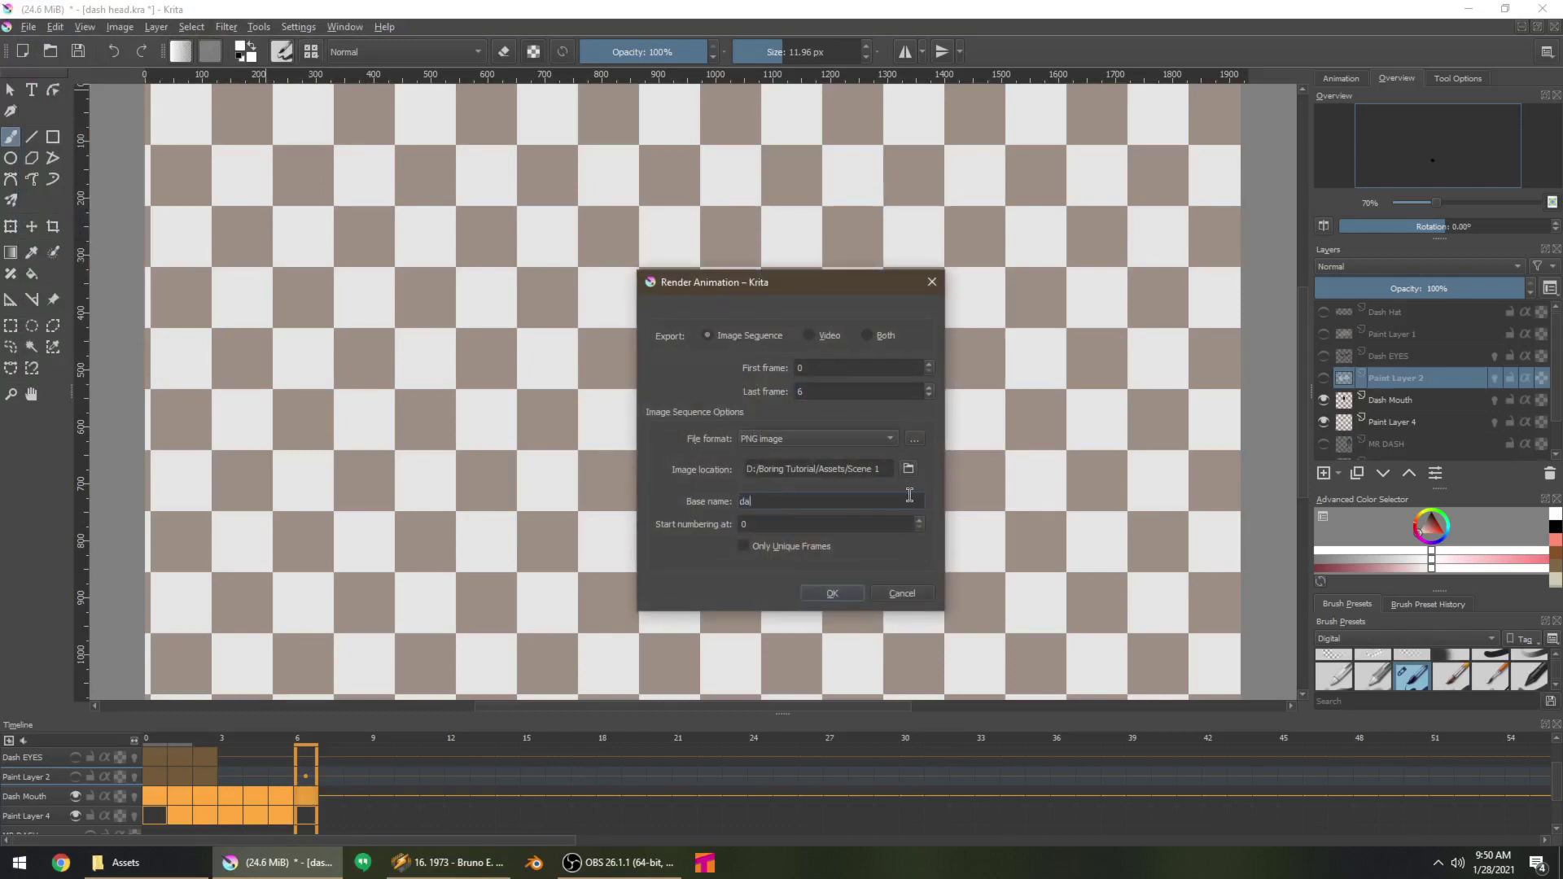
pyautogui.write('sh_mouths.')
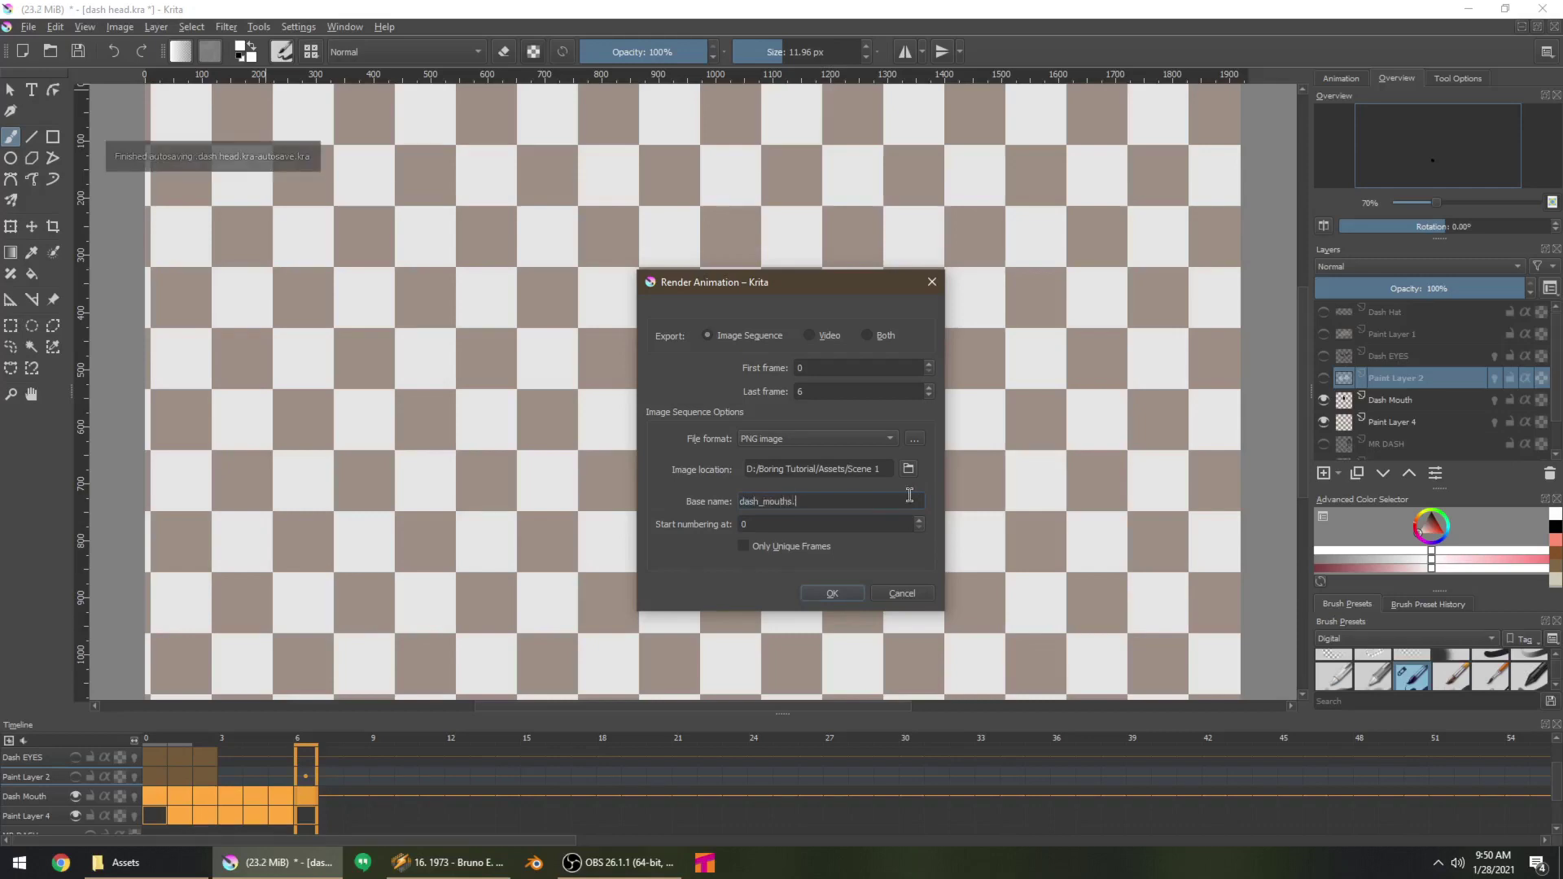
pyautogui.click(845, 597)
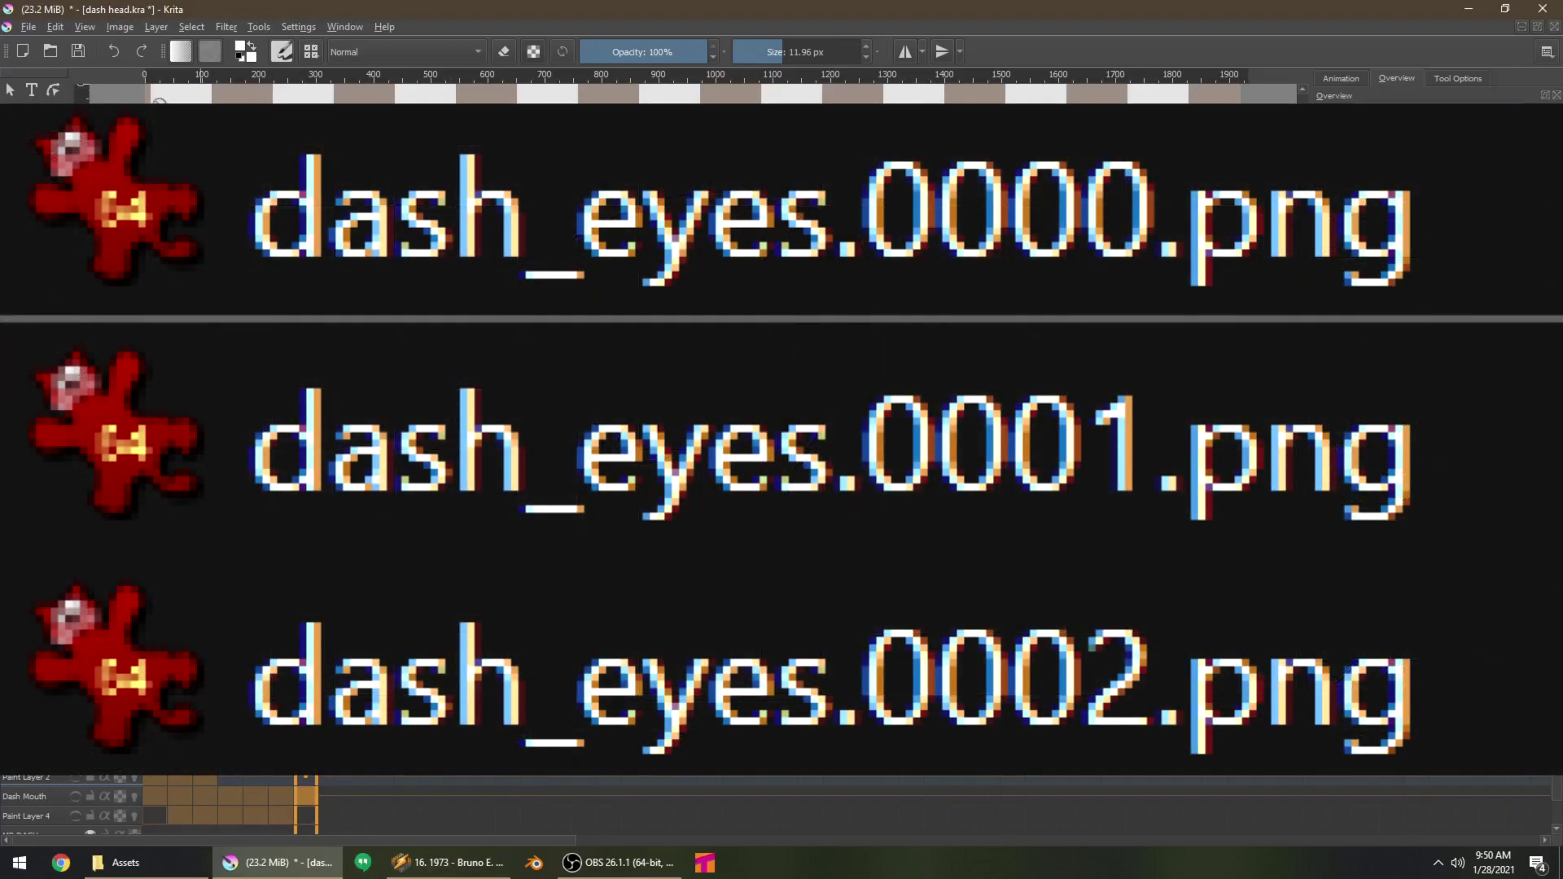
# Export the current image into the Boring Tutorial/Assets/Scene 1 folder, accepting the offered export options
pyautogui.click(29, 26)
pyautogui.click(61, 179)
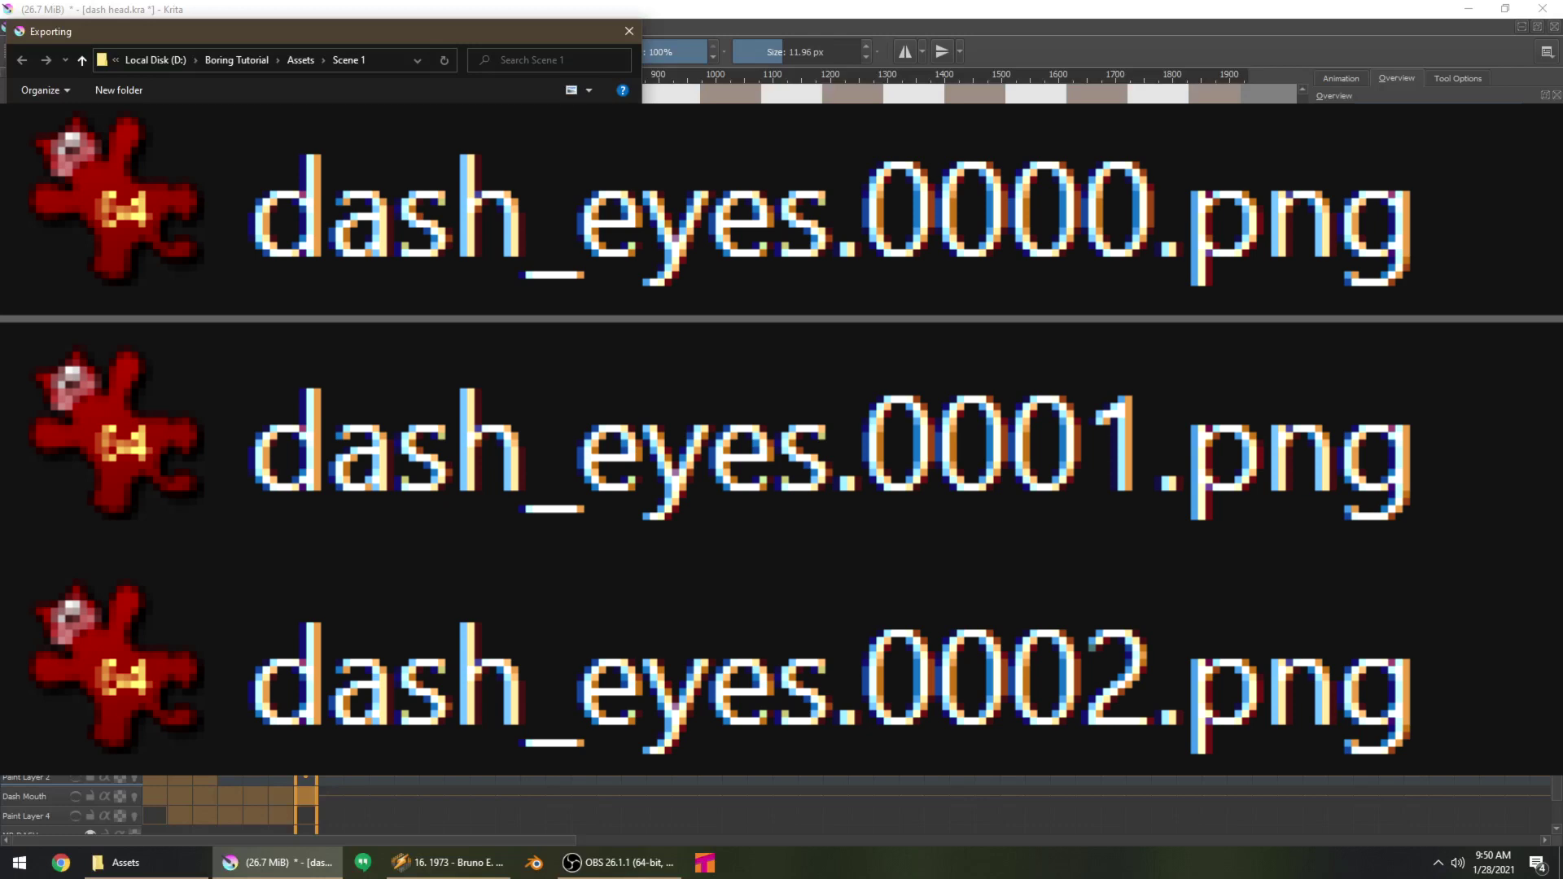
pyautogui.press('Return')
pyautogui.press('Return')
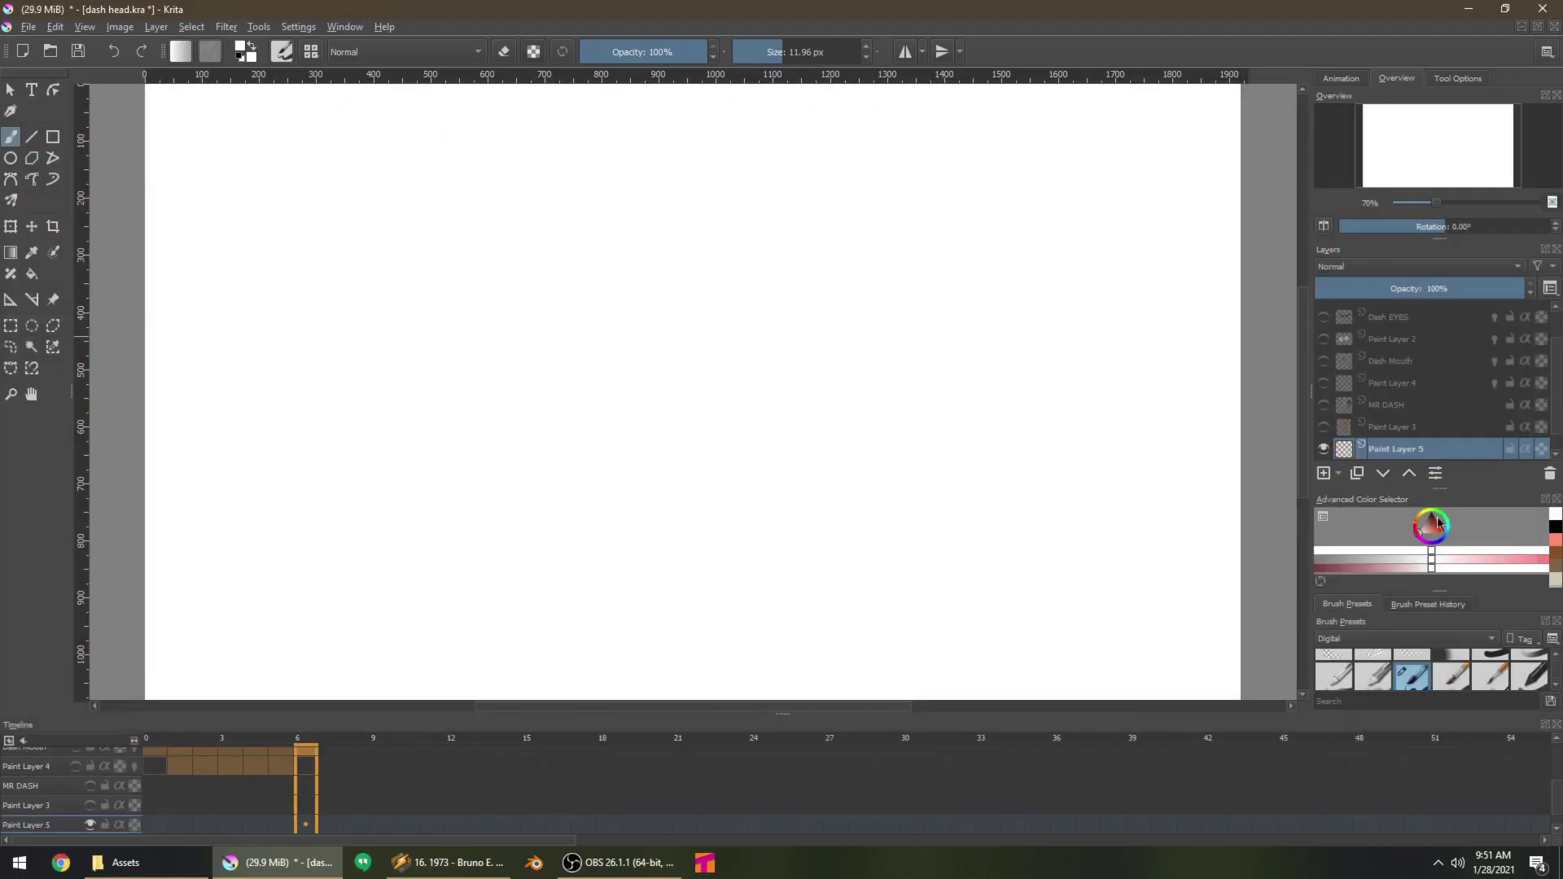
# Enlarge the colour selector and fill the whole canvas of Paint Layer 5 with pale yellow
pyautogui.moveTo(1421, 521); pyautogui.dragTo(1437, 407)
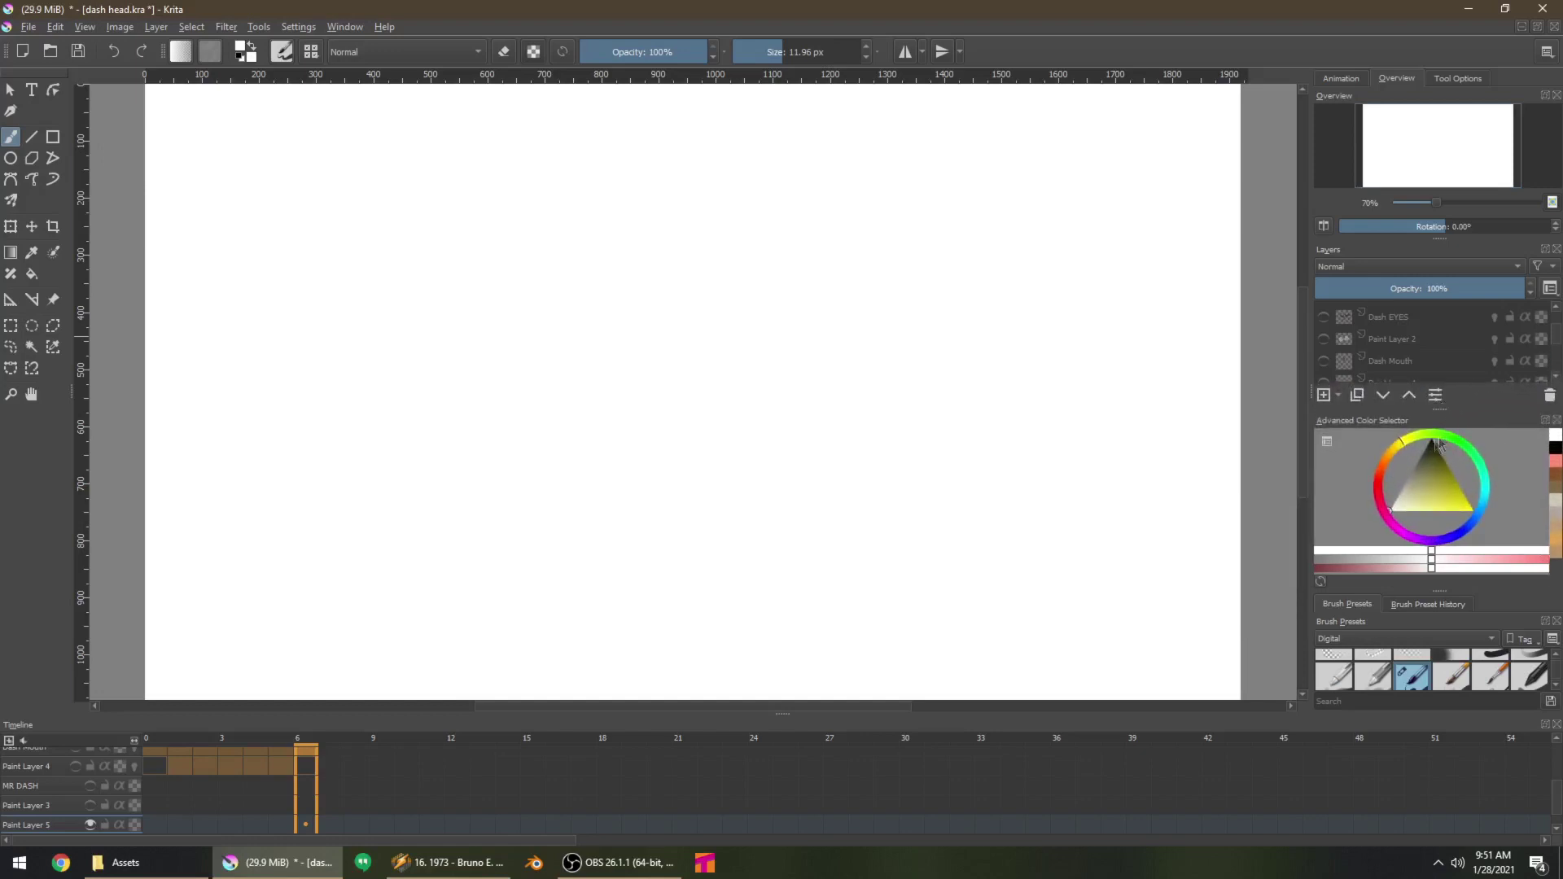
pyautogui.click(1457, 475)
pyautogui.moveTo(1457, 475); pyautogui.dragTo(1429, 511)
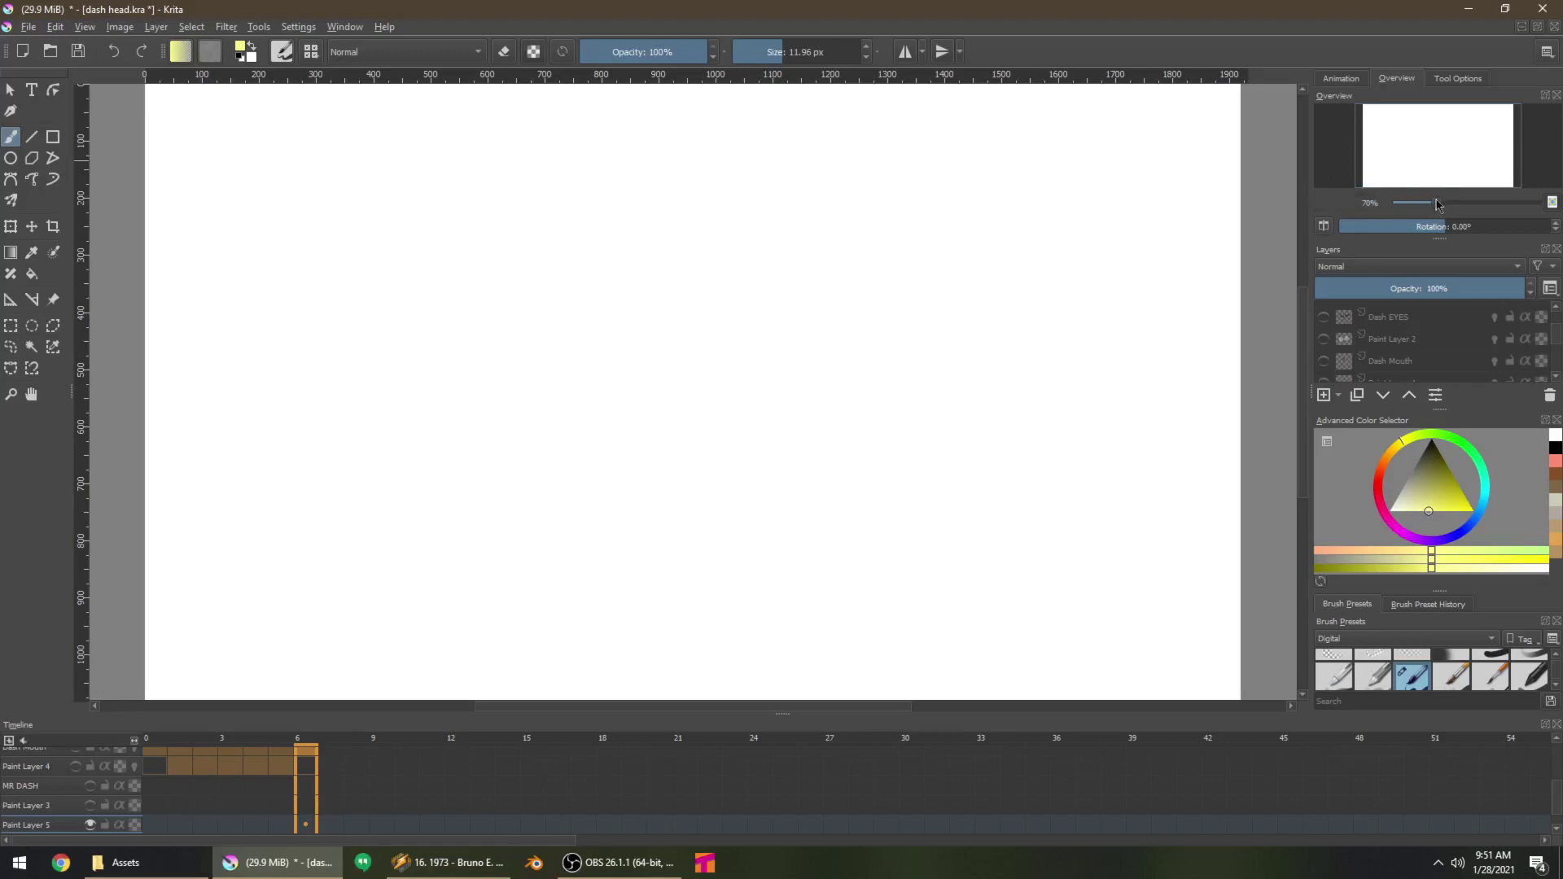
pyautogui.moveTo(1436, 203); pyautogui.dragTo(1432, 202)
pyautogui.moveTo(305, 391)
pyautogui.mouseDown()
pyautogui.moveTo(342, 322)
pyautogui.moveTo(649, 496)
pyautogui.moveTo(915, 565)
pyautogui.moveTo(1057, 551)
pyautogui.mouseUp()
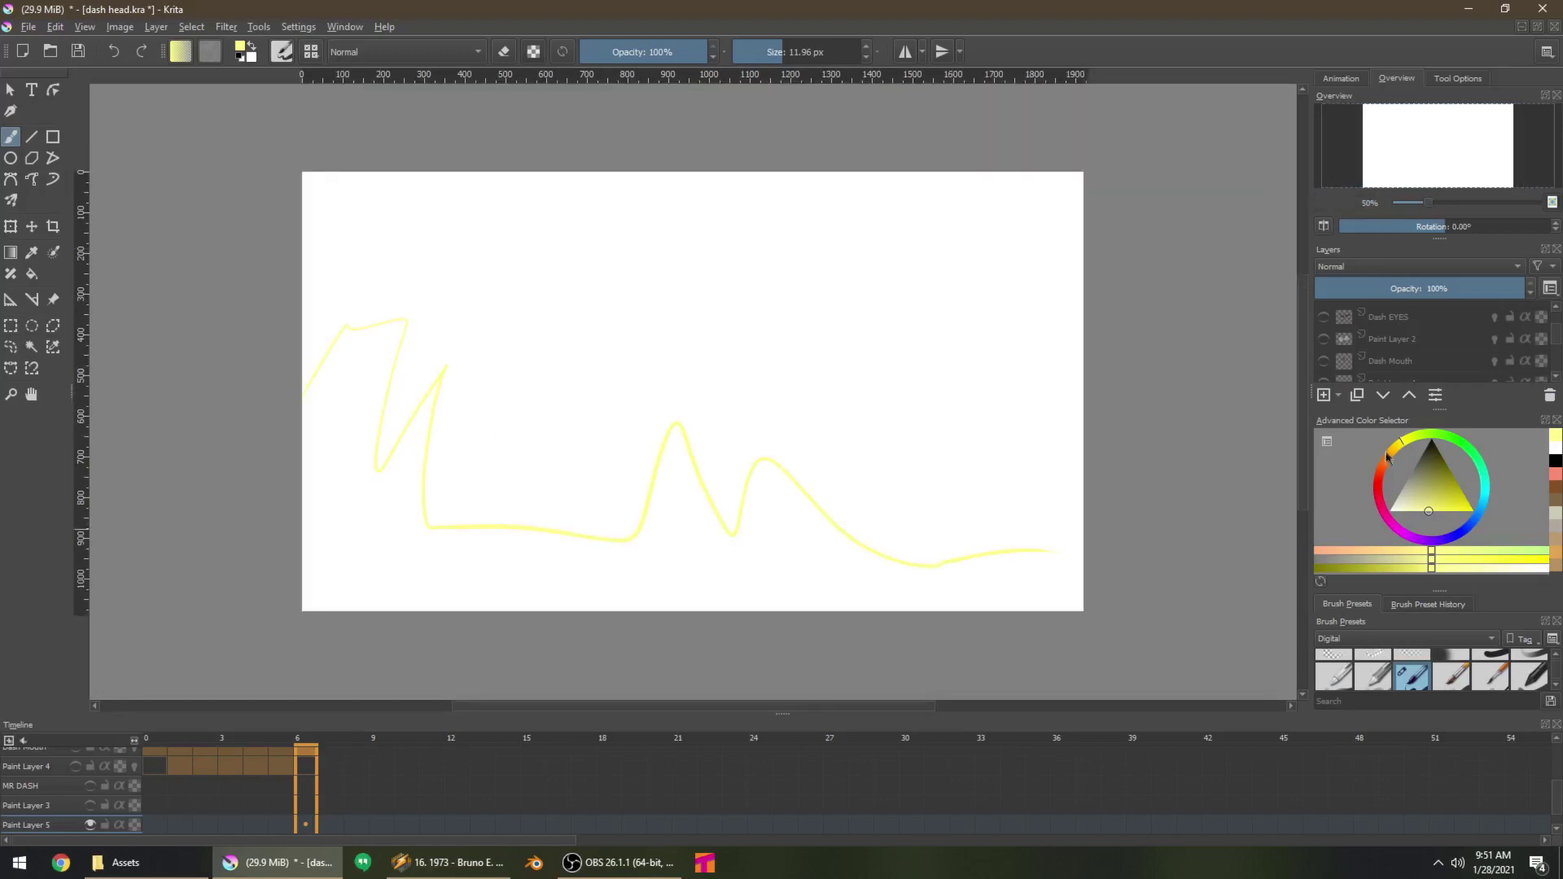
pyautogui.press('f')
pyautogui.click(767, 593)
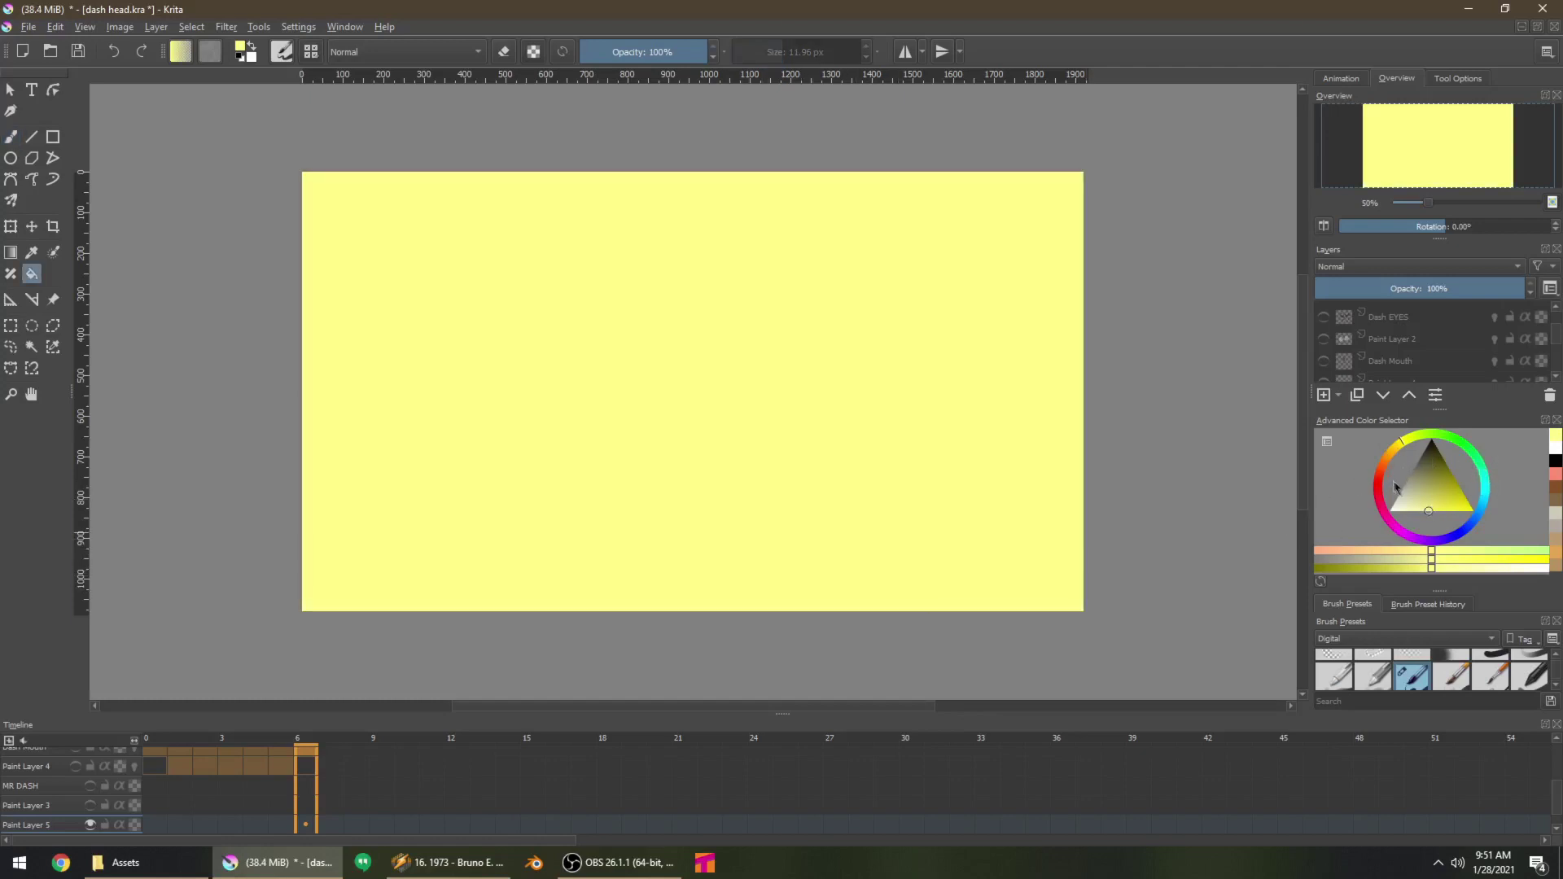
# Fill the canvas with dusty beige-pink, then paint the area below a jagged rising diagonal in mustard yellow
pyautogui.moveTo(1417, 500); pyautogui.dragTo(1413, 519)
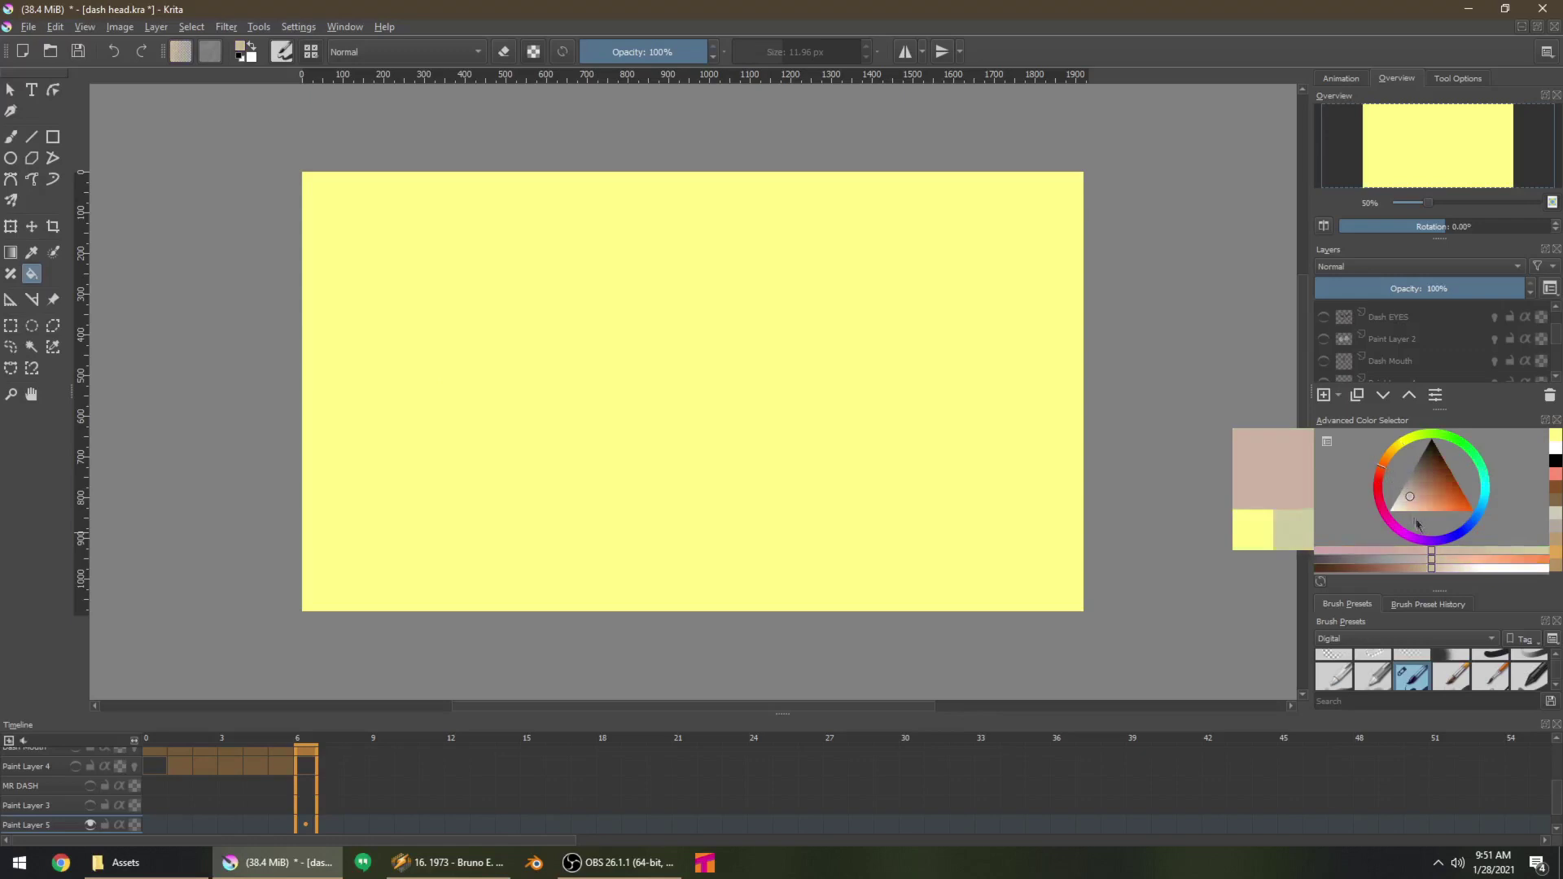
pyautogui.click(880, 445)
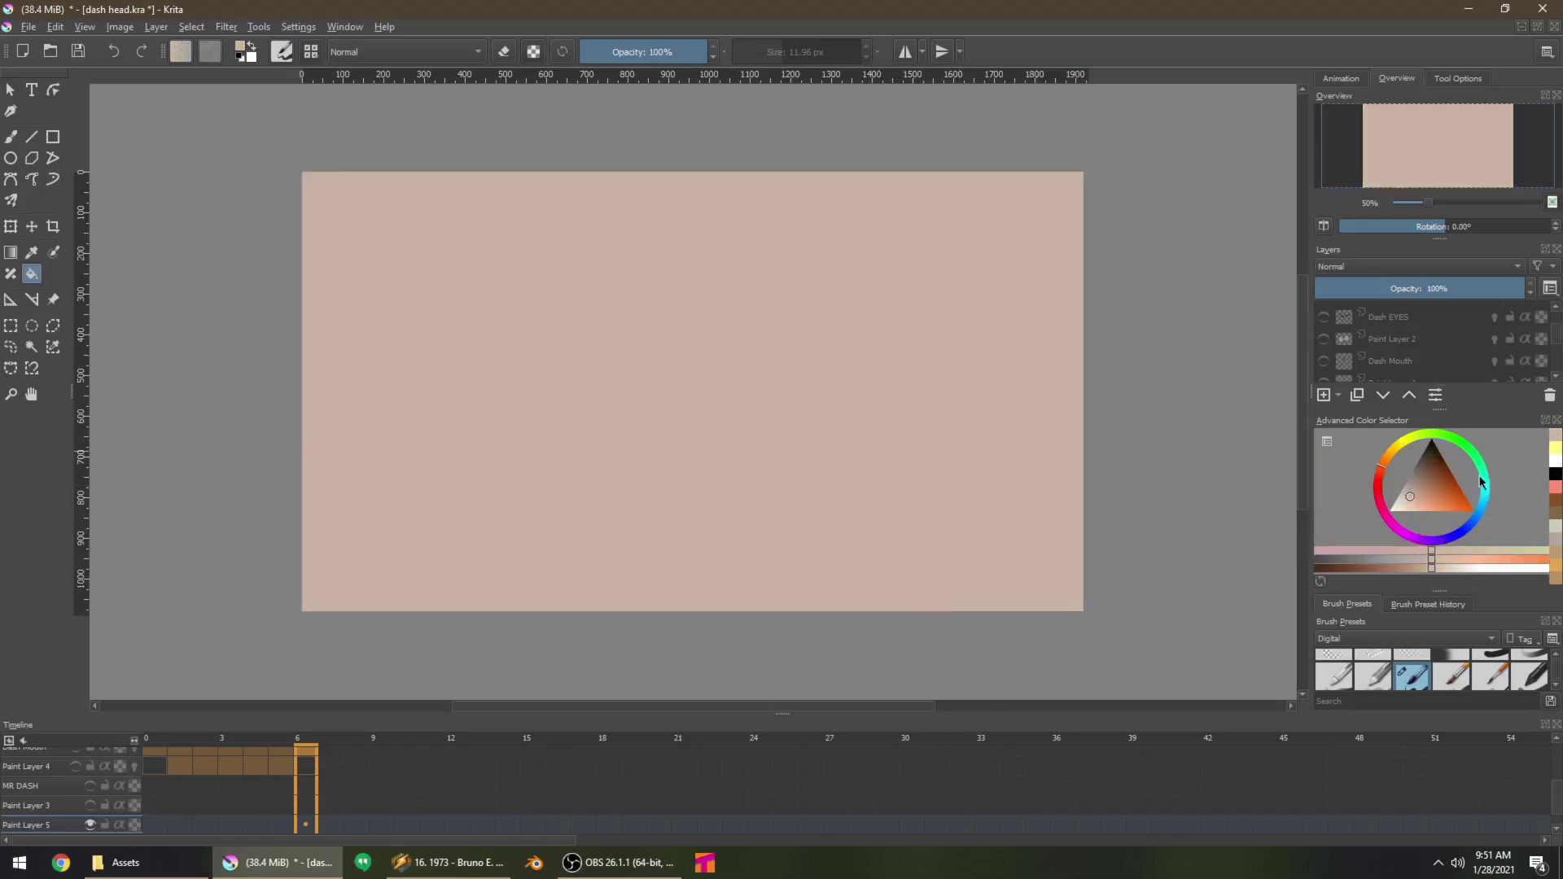
pyautogui.click(1389, 453)
pyautogui.click(1434, 470)
pyautogui.click(1434, 483)
pyautogui.click(1439, 501)
pyautogui.press('b')
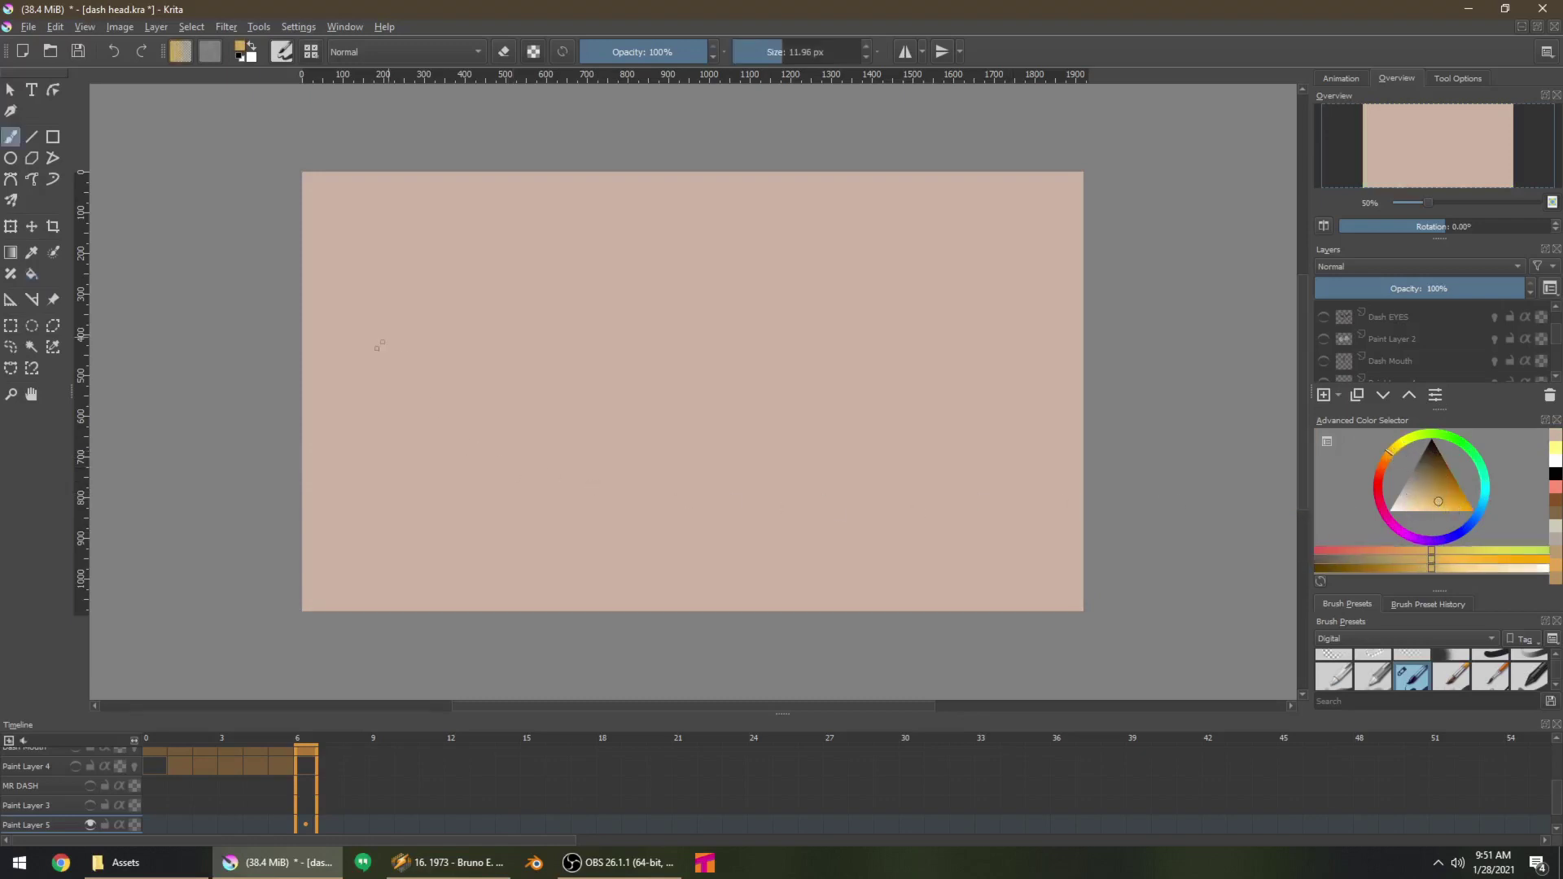
pyautogui.moveTo(1005, 395); pyautogui.dragTo(1091, 365)
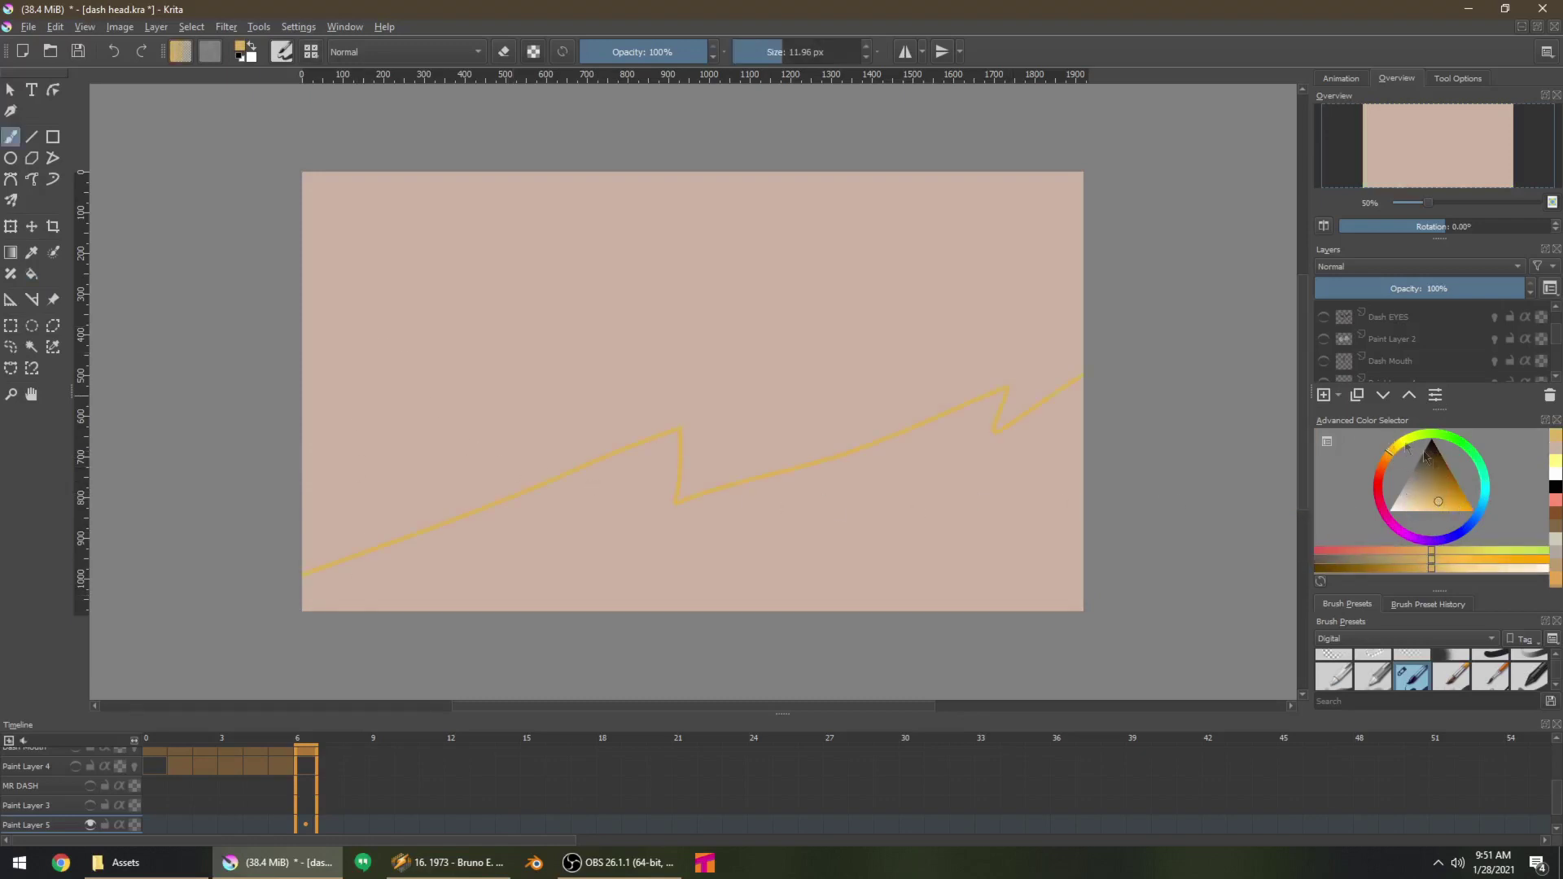
pyautogui.press('f')
pyautogui.click(973, 491)
# Outline a smaller jagged shape in the canvas's lower-right corner and fill it with a brighter orange-yellow
pyautogui.click(1451, 511)
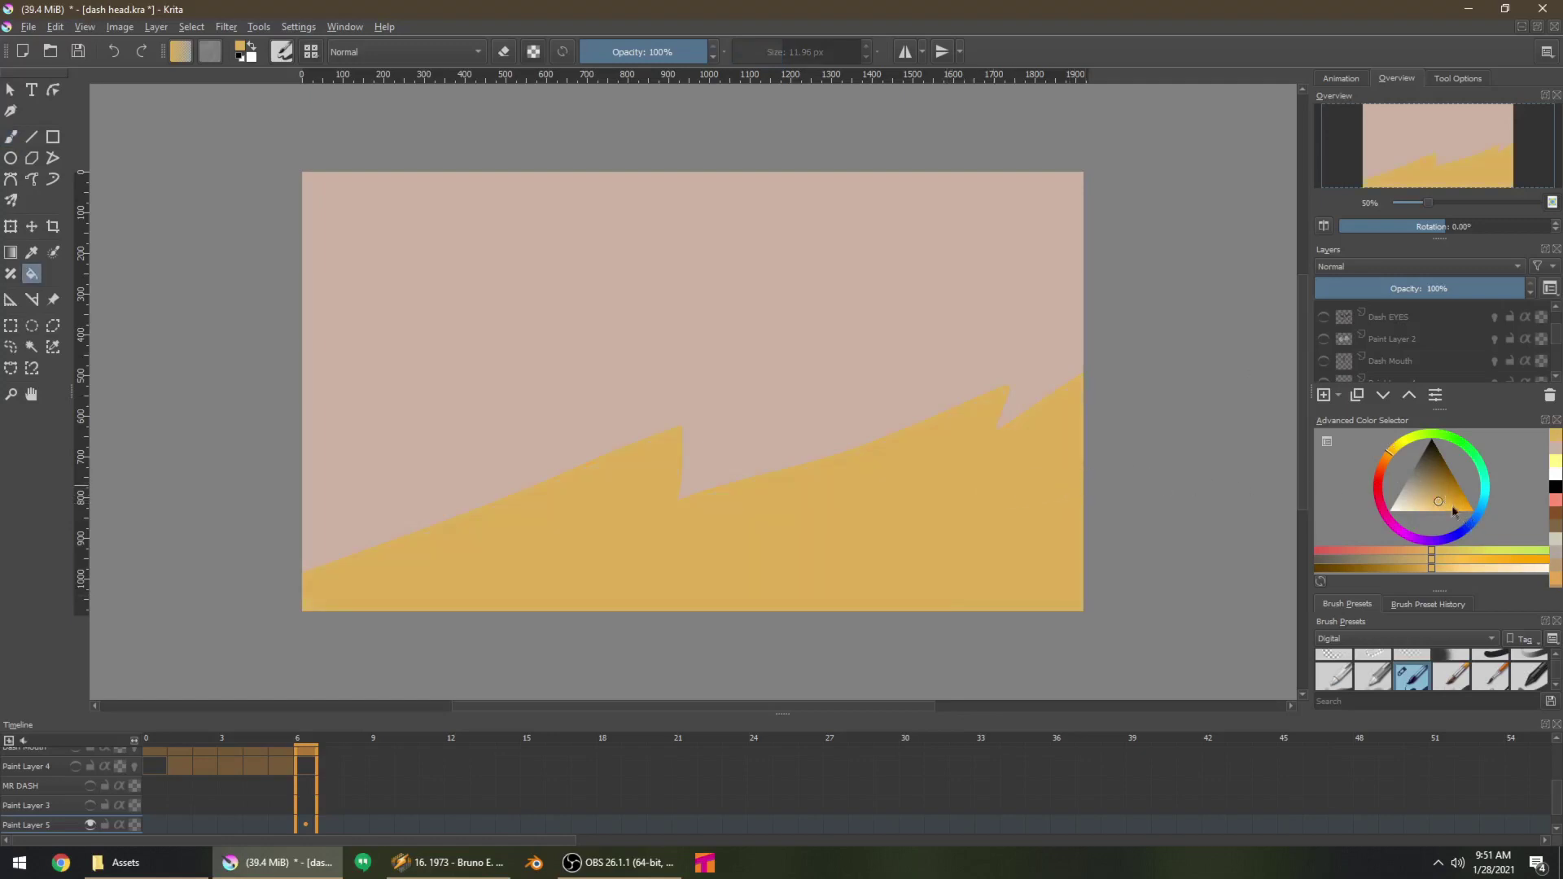
pyautogui.press('b')
pyautogui.moveTo(745, 611); pyautogui.dragTo(951, 571)
pyautogui.press('f')
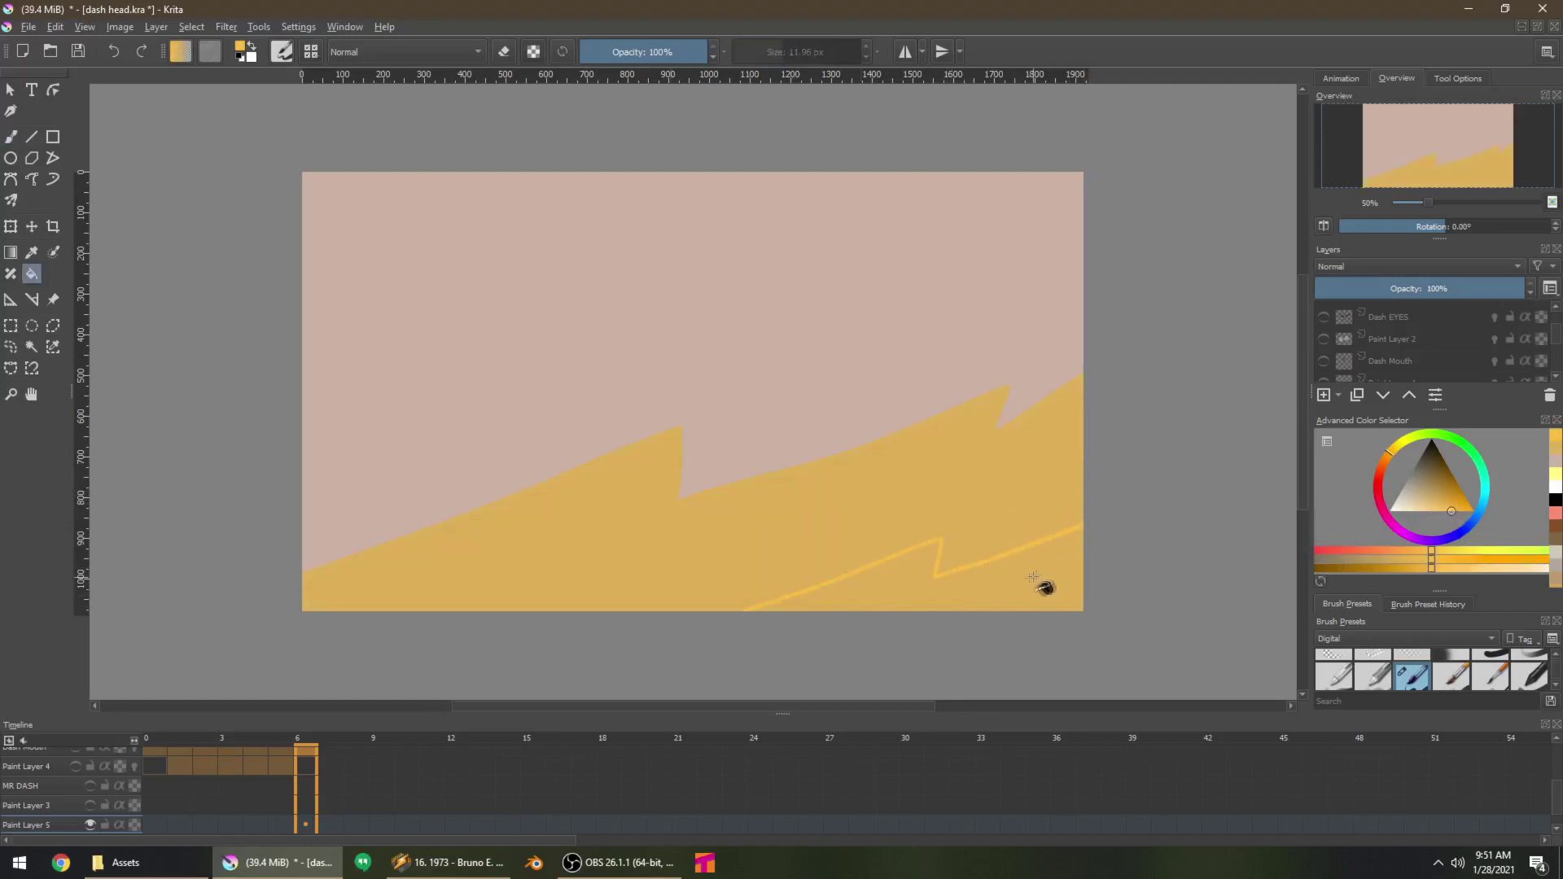
pyautogui.click(1047, 594)
# Refill the beige-pink area above the yellow shapes with a darker greyish brown based on its colour
pyautogui.keyDown('ctrl'); pyautogui.click(1040, 447); pyautogui.keyUp('ctrl')
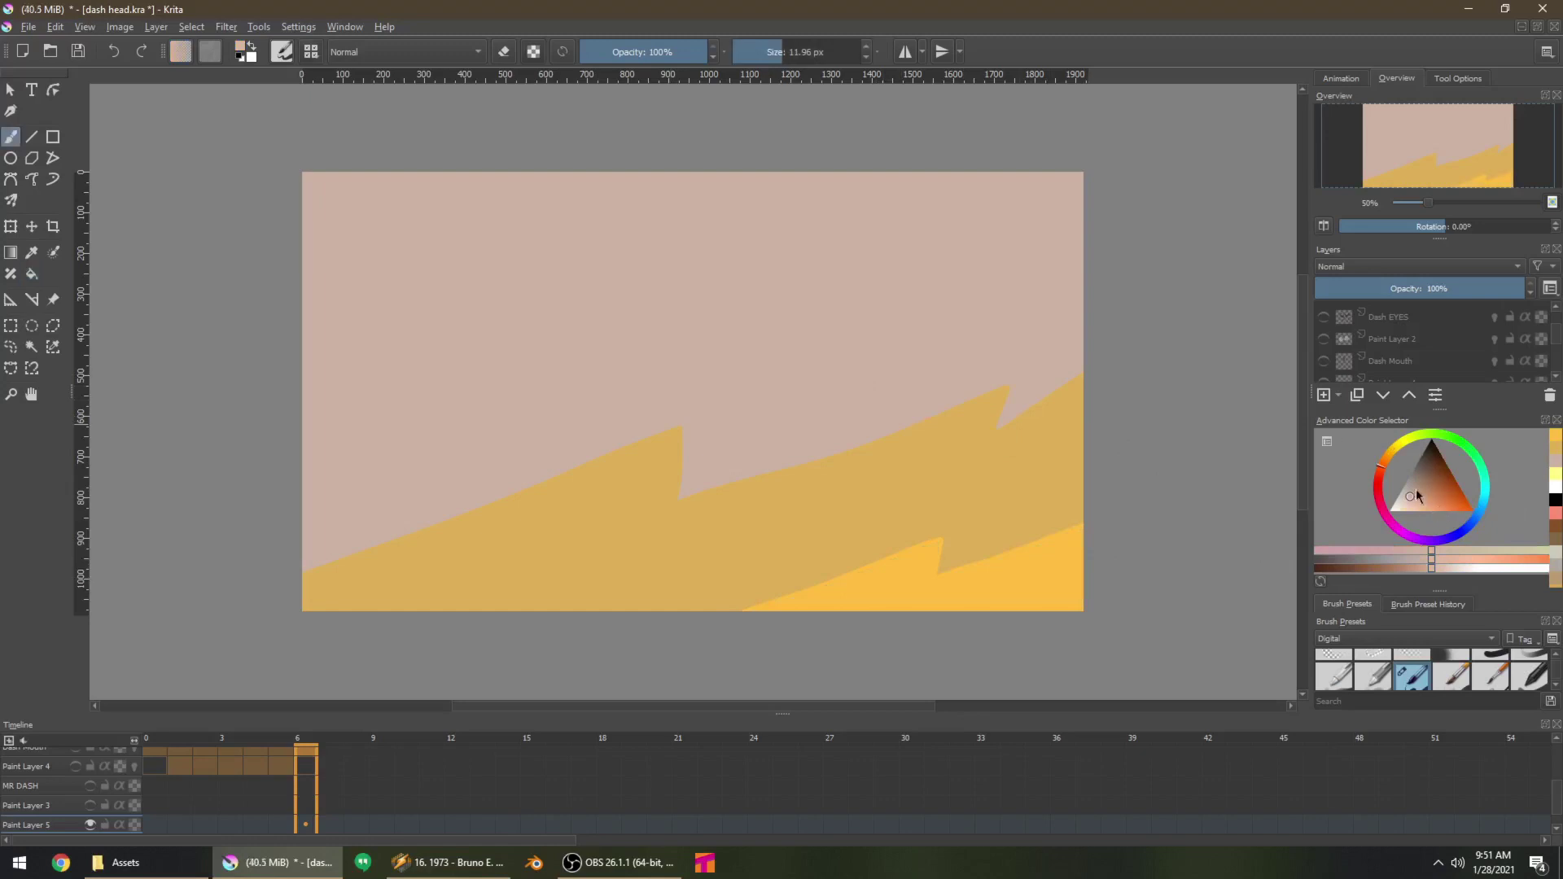
pyautogui.click(1411, 480)
pyautogui.click(960, 358)
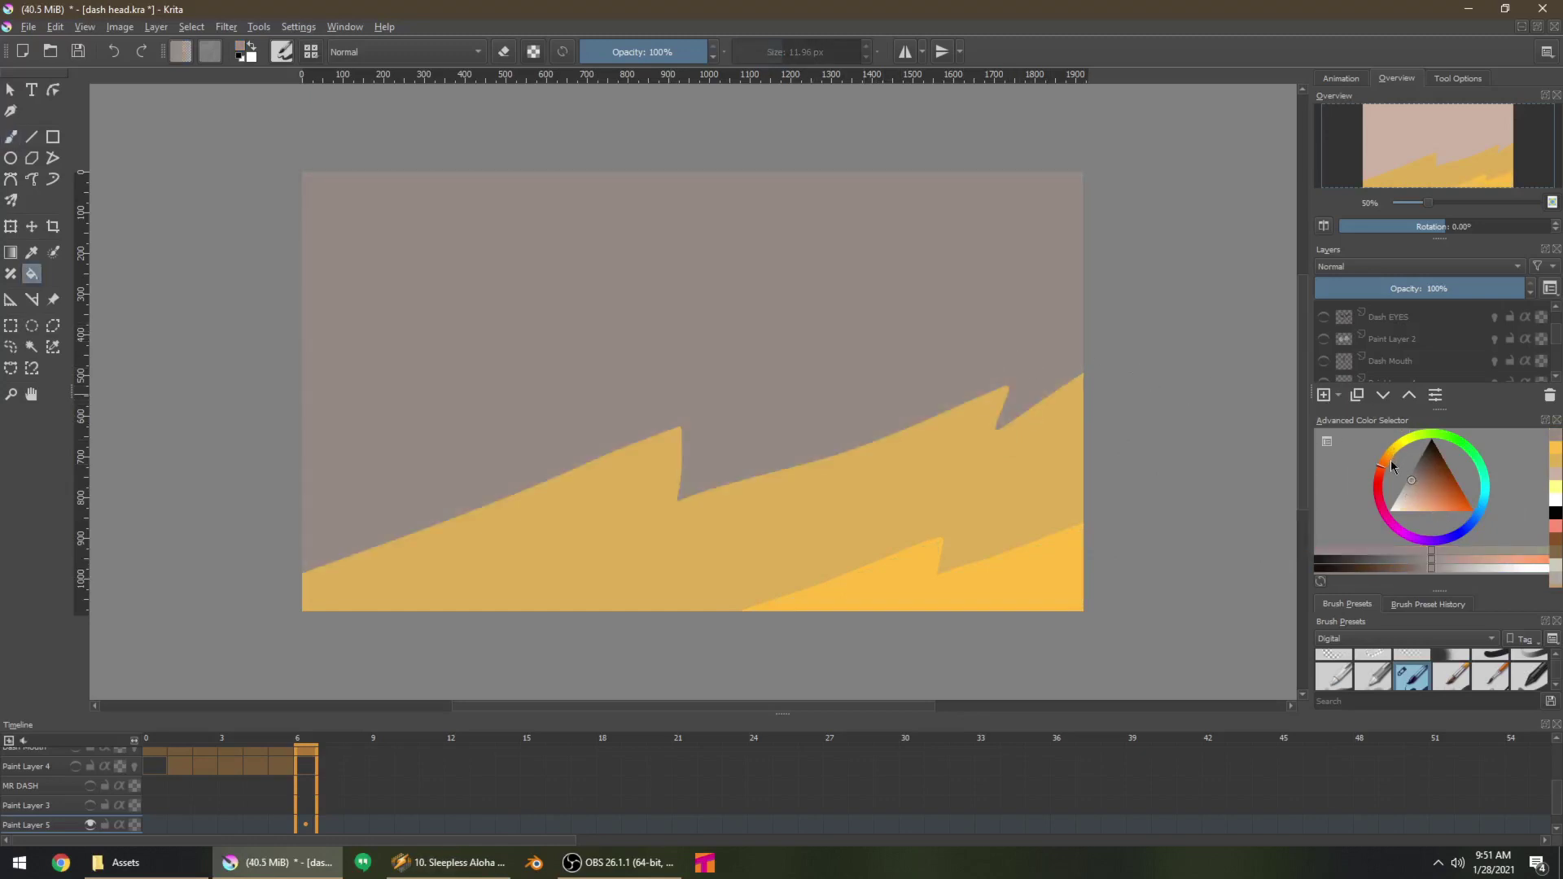
# Draw a jagged light pink diagonal across the grey-brown area and fill the canvas's upper-left part with that pink
pyautogui.press('b')
pyautogui.click(1414, 502)
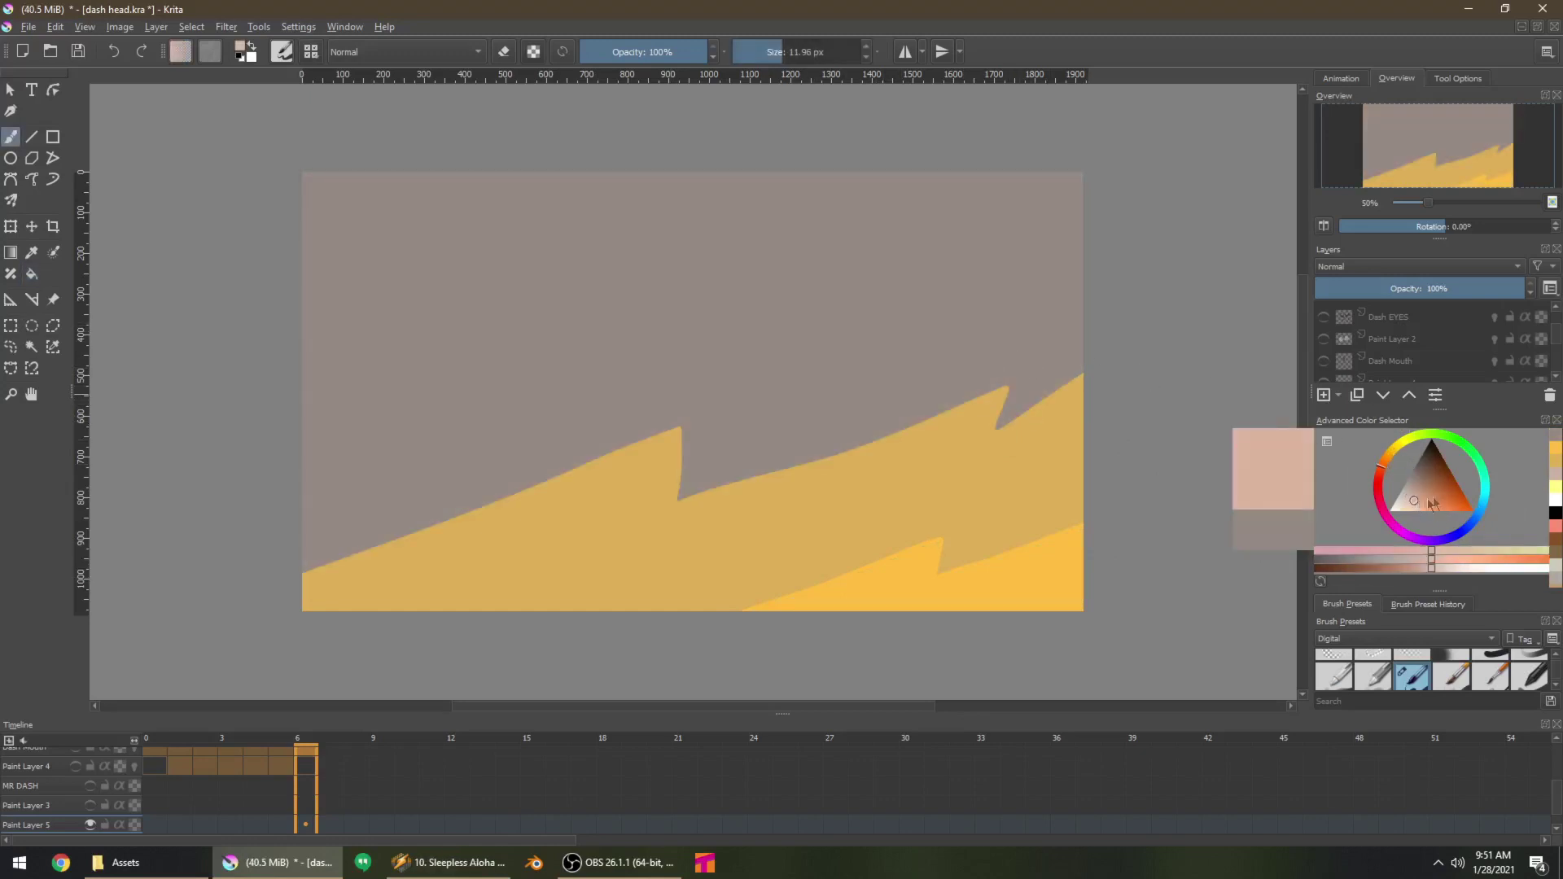
pyautogui.moveTo(304, 458)
pyautogui.mouseDown()
pyautogui.moveTo(626, 269)
pyautogui.moveTo(635, 318)
pyautogui.moveTo(843, 235)
pyautogui.moveTo(832, 281)
pyautogui.moveTo(1004, 171)
pyautogui.mouseUp()
pyautogui.press('f')
pyautogui.click(795, 199)
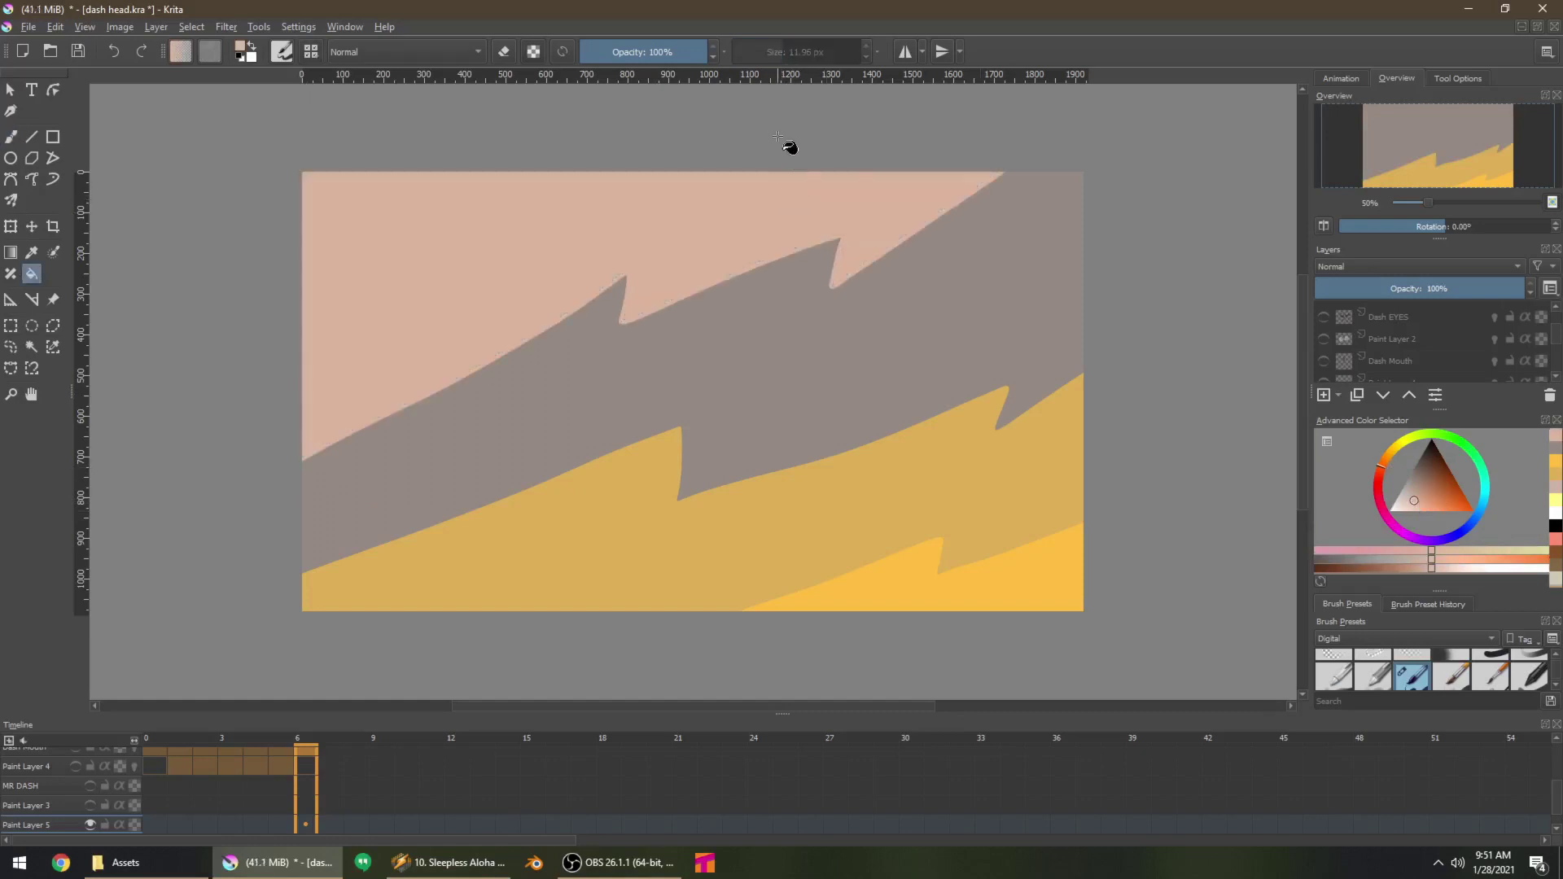
# Make the eyes, mouth, head and hat layers visible over the painted background
pyautogui.click(1323, 317)
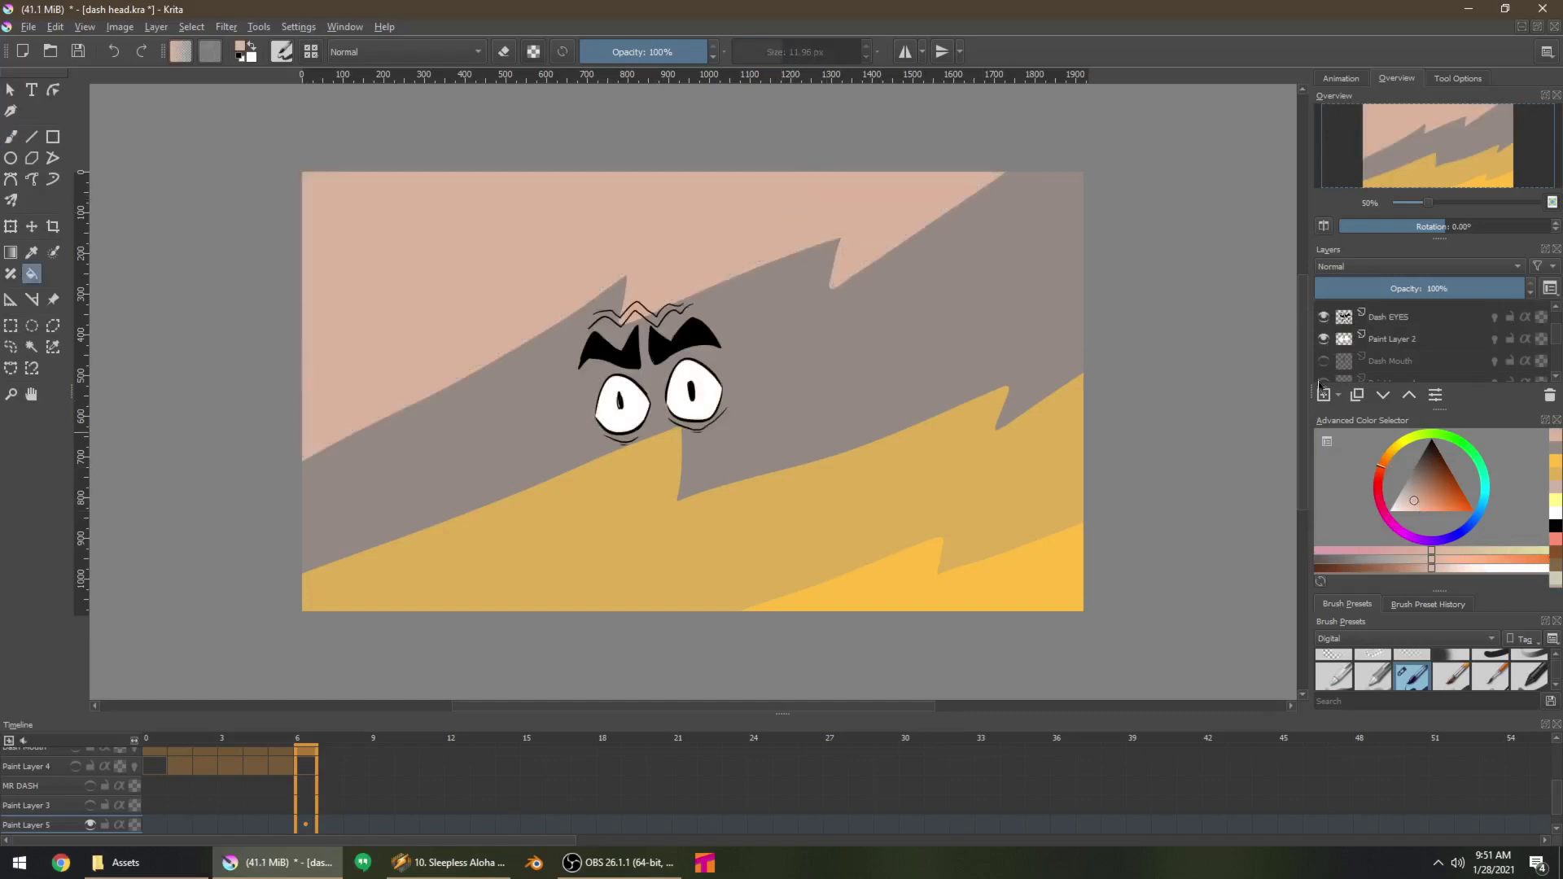
pyautogui.click(1323, 381)
pyautogui.scroll(-1, 1335, 358)
pyautogui.click(1324, 346)
pyautogui.click(1323, 368)
pyautogui.scroll(2, 1328, 350)
pyautogui.click(1324, 313)
pyautogui.click(1323, 334)
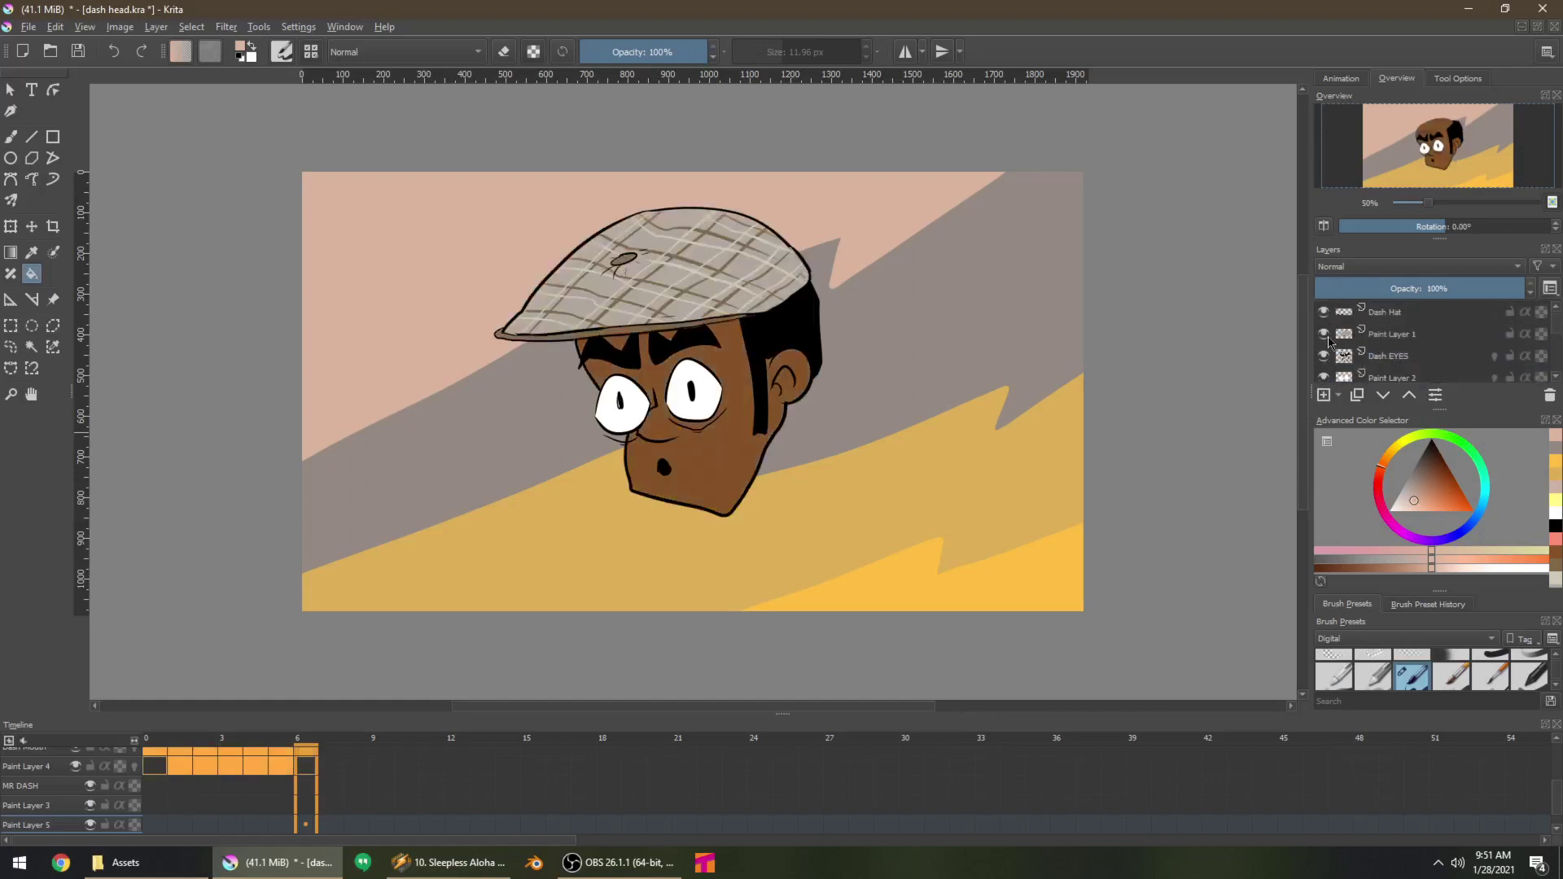
# Hide all the hat, eyes, mouth and head layers again, leaving only the background artwork showing
pyautogui.click(1324, 334)
pyautogui.click(1324, 312)
pyautogui.click(1324, 356)
pyautogui.click(1323, 378)
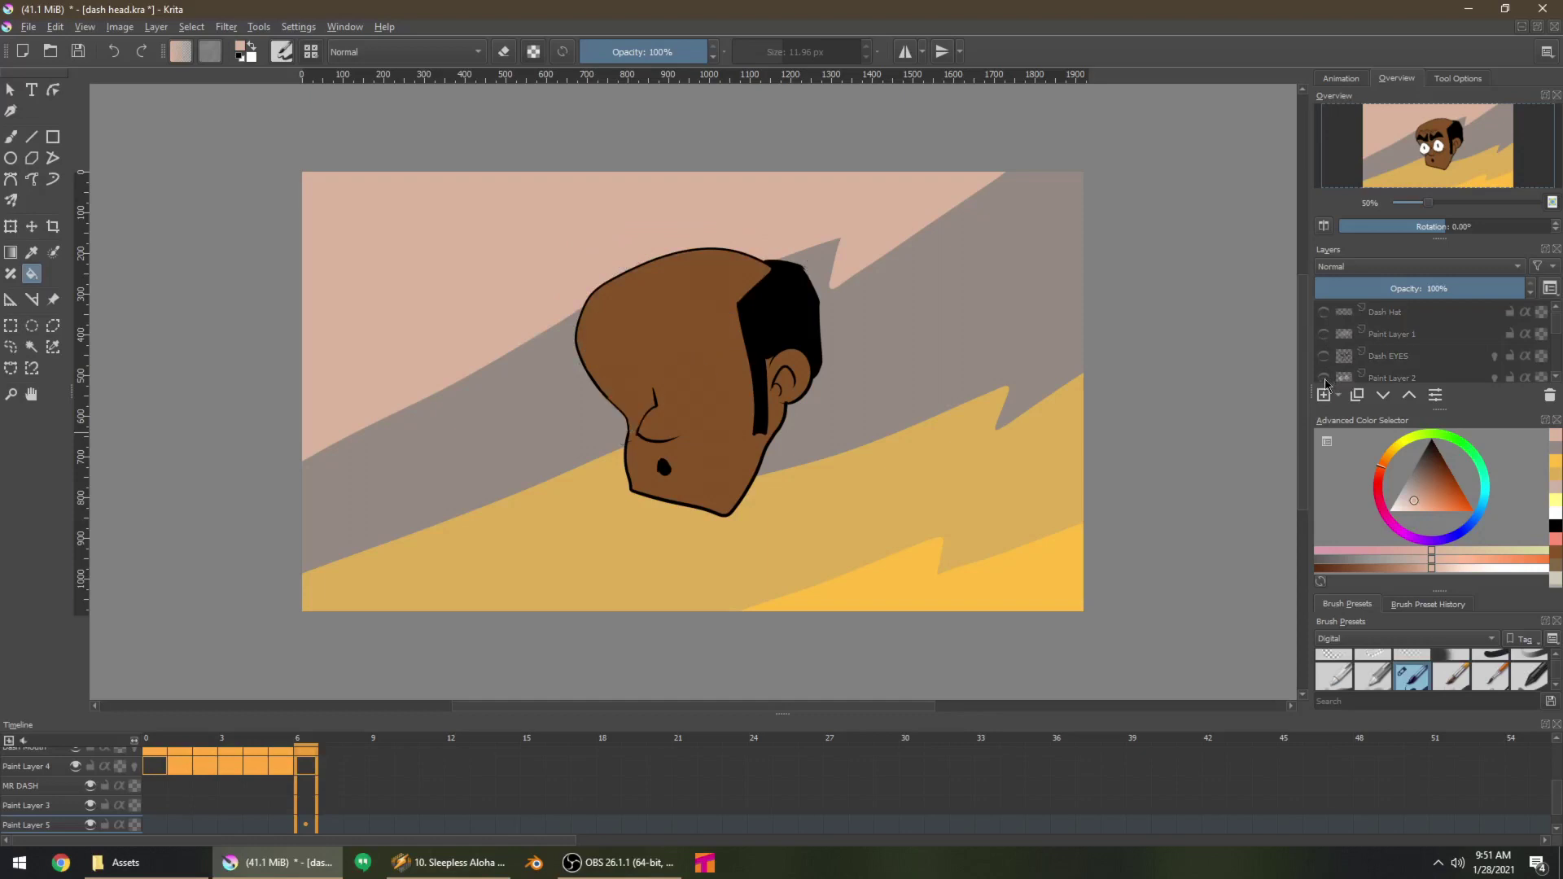
pyautogui.scroll(-2, 1323, 369)
pyautogui.click(1324, 305)
pyautogui.click(1324, 326)
pyautogui.click(1324, 348)
pyautogui.scroll(3, 1326, 350)
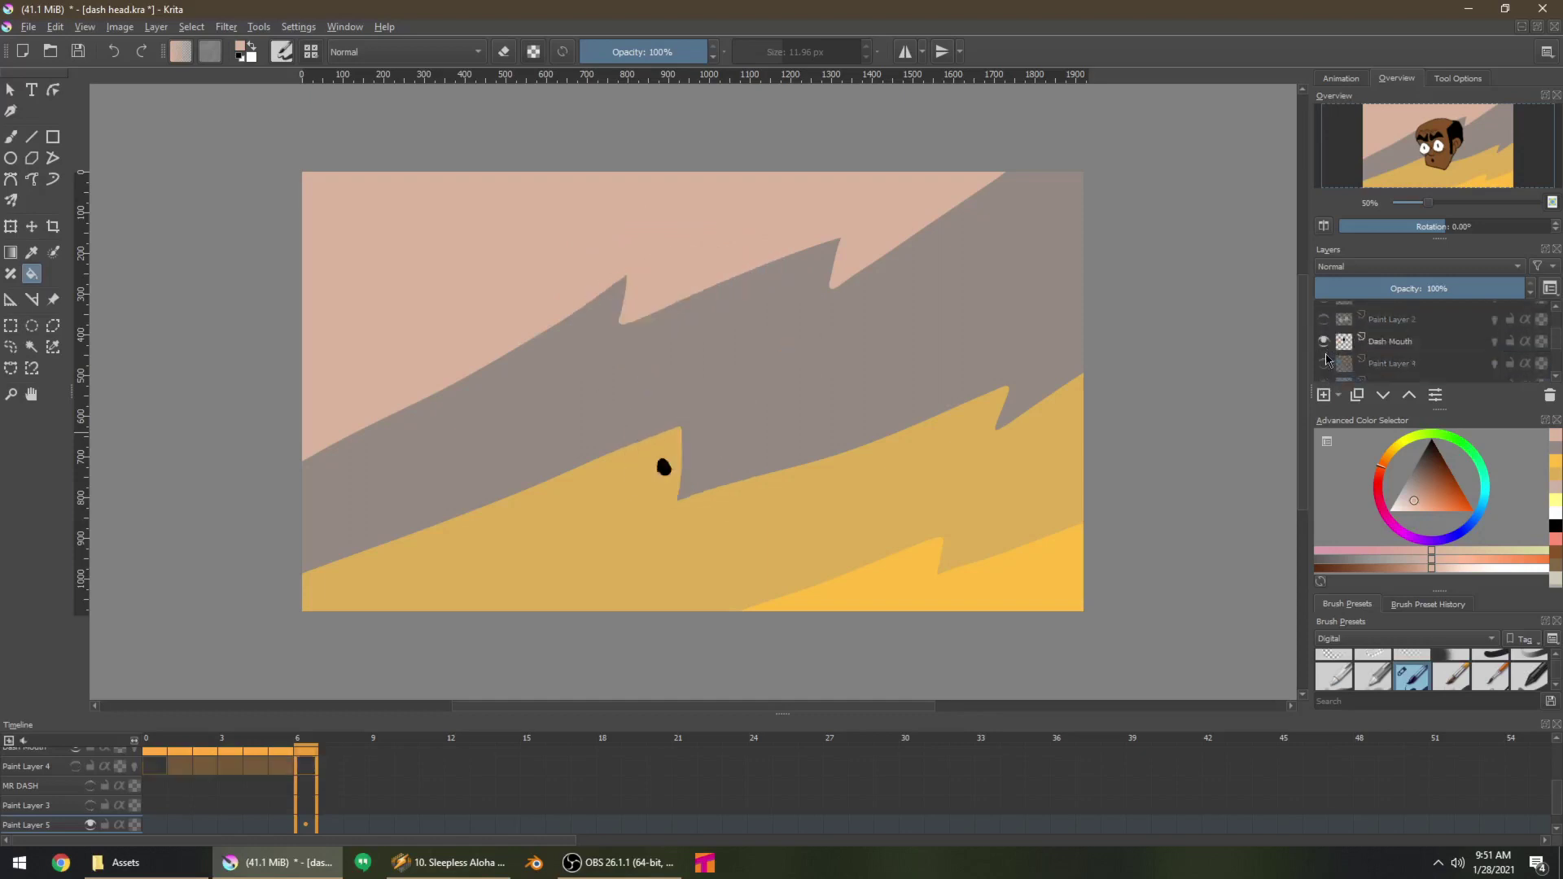
pyautogui.scroll(-1, 1325, 363)
pyautogui.click(1324, 341)
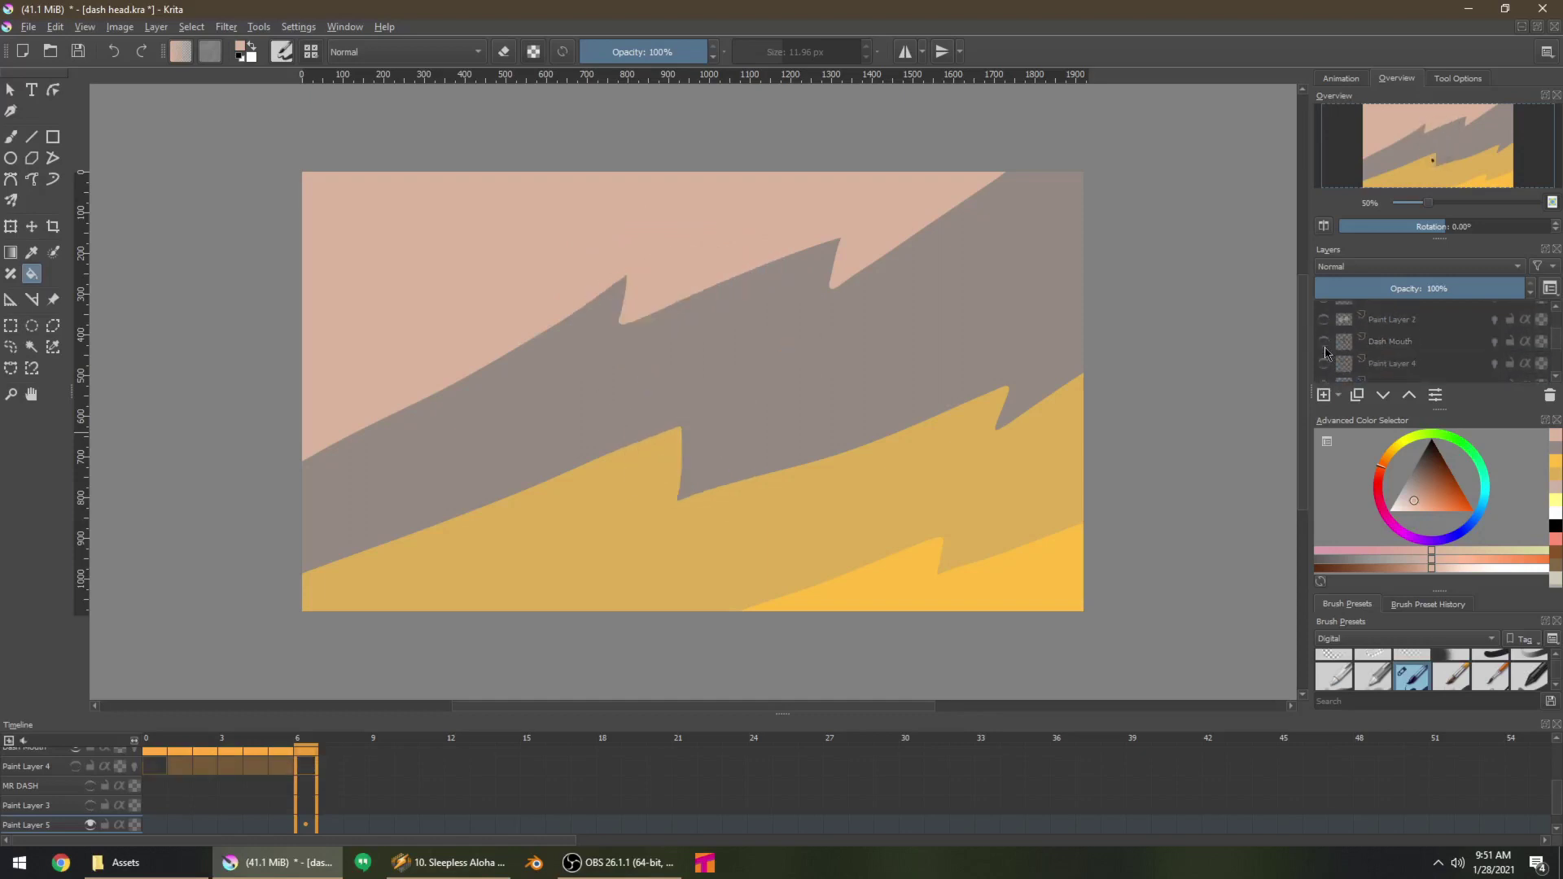
# Export the visible background as the PNG image dash_bg.png in the Scene 1 folder
pyautogui.click(28, 26)
pyautogui.click(57, 186)
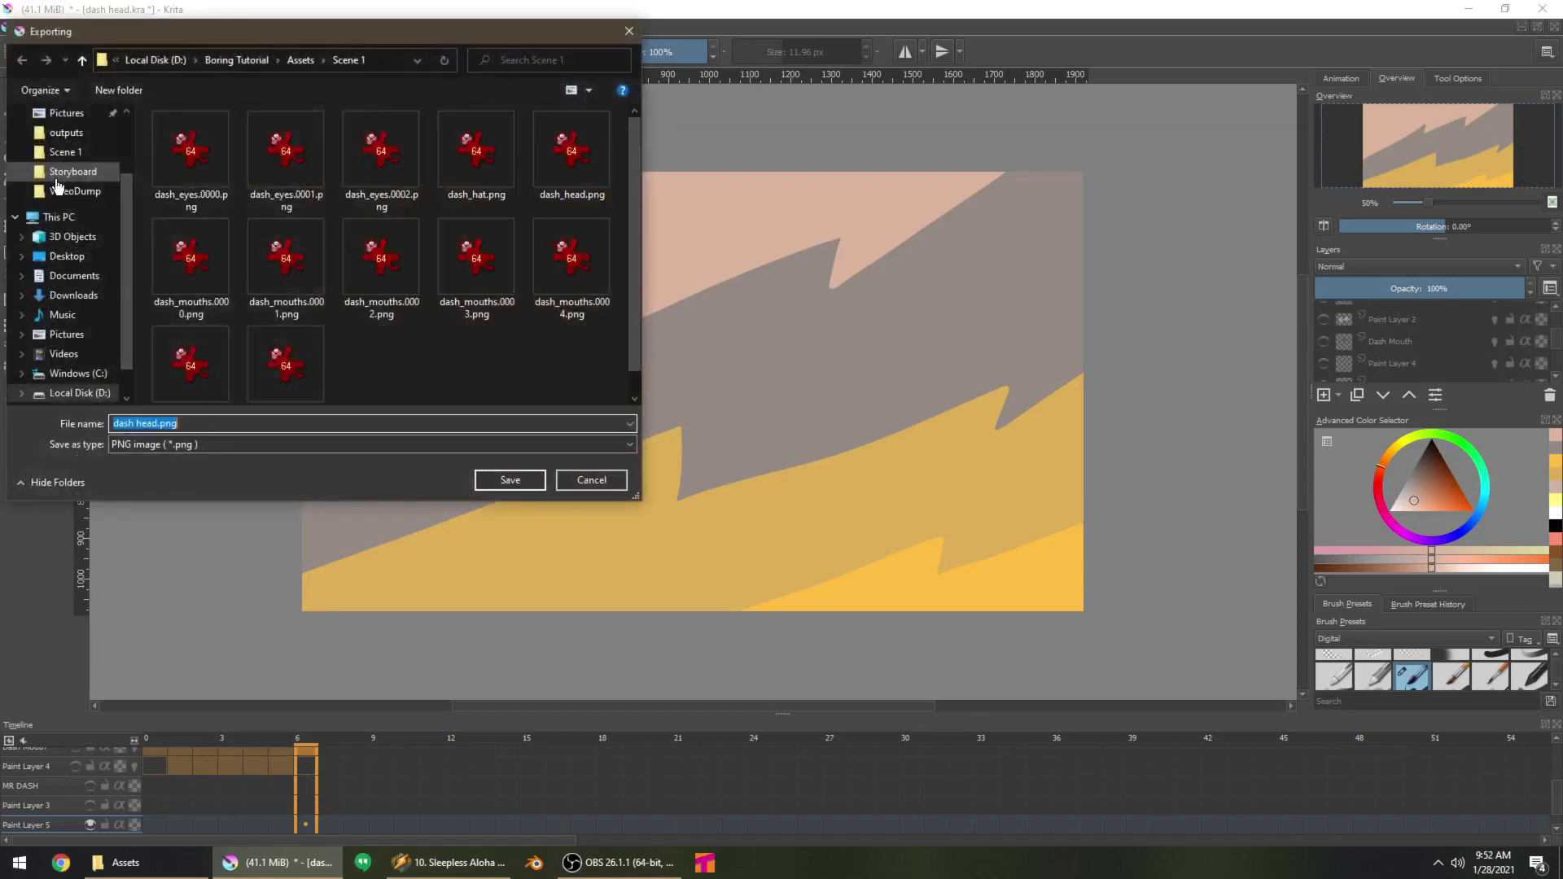
pyautogui.write('dash')
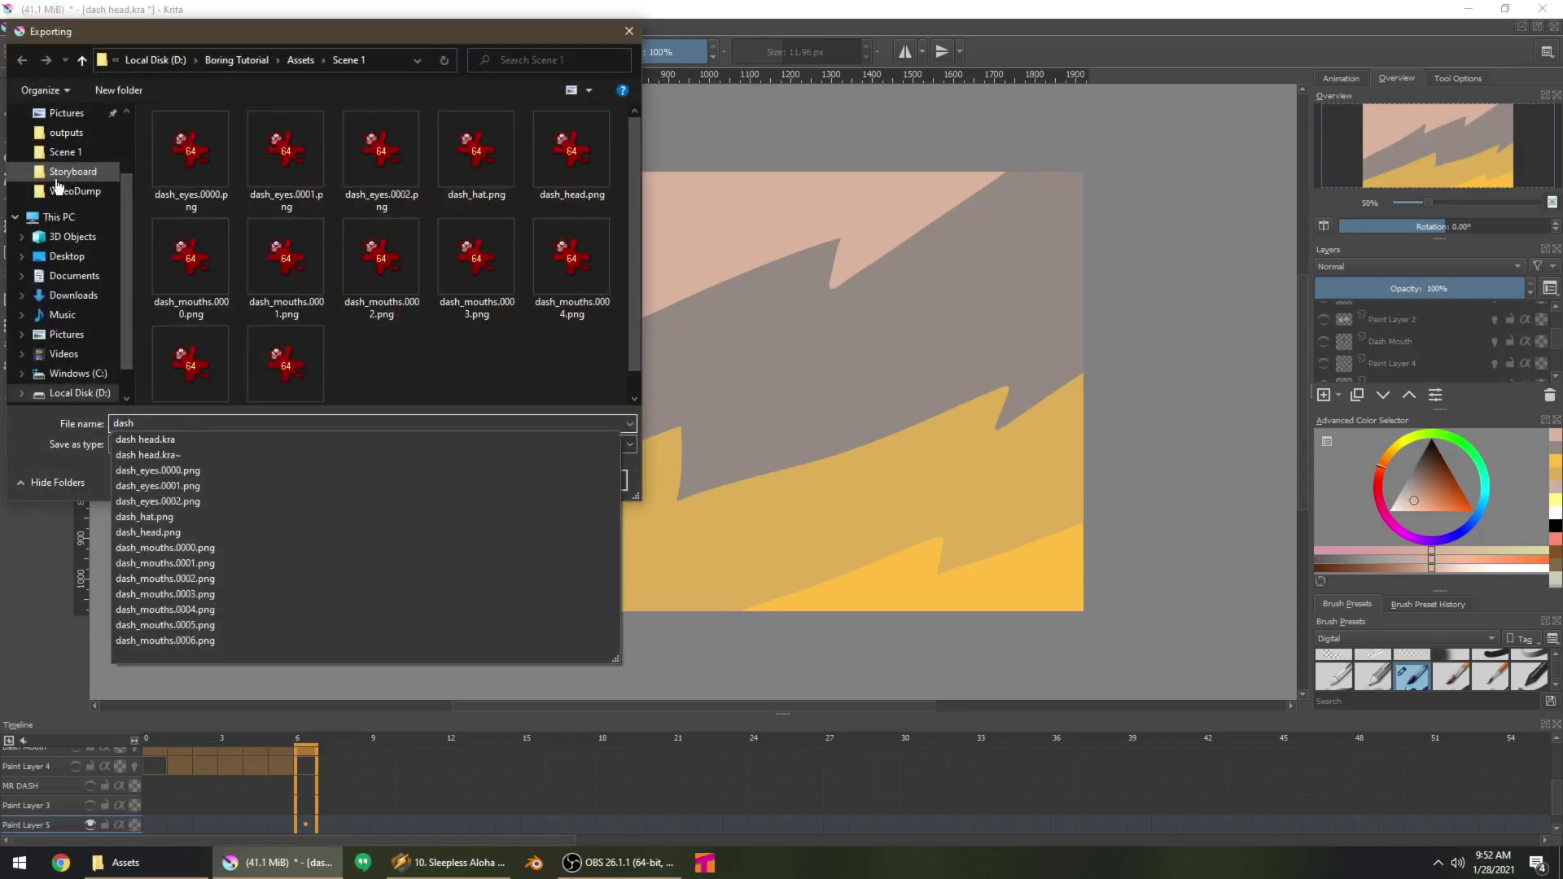
pyautogui.write('_bg.png')
pyautogui.press('Return')
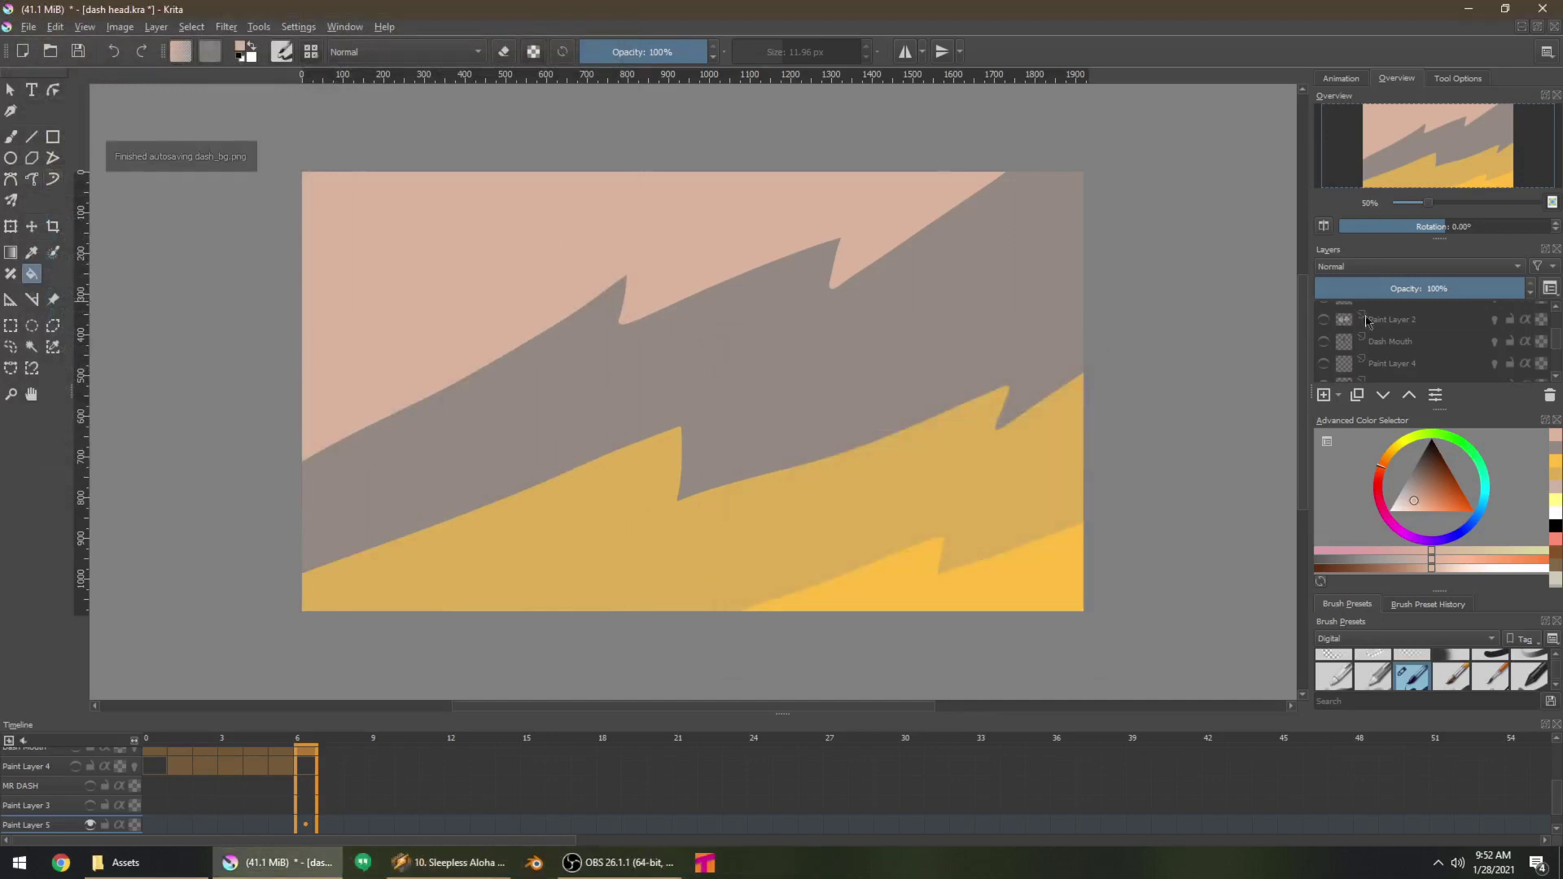
# Make the head, mouth, eyes and hat colour layers visible again over the background
pyautogui.scroll(-3, 1367, 321)
pyautogui.click(1324, 348)
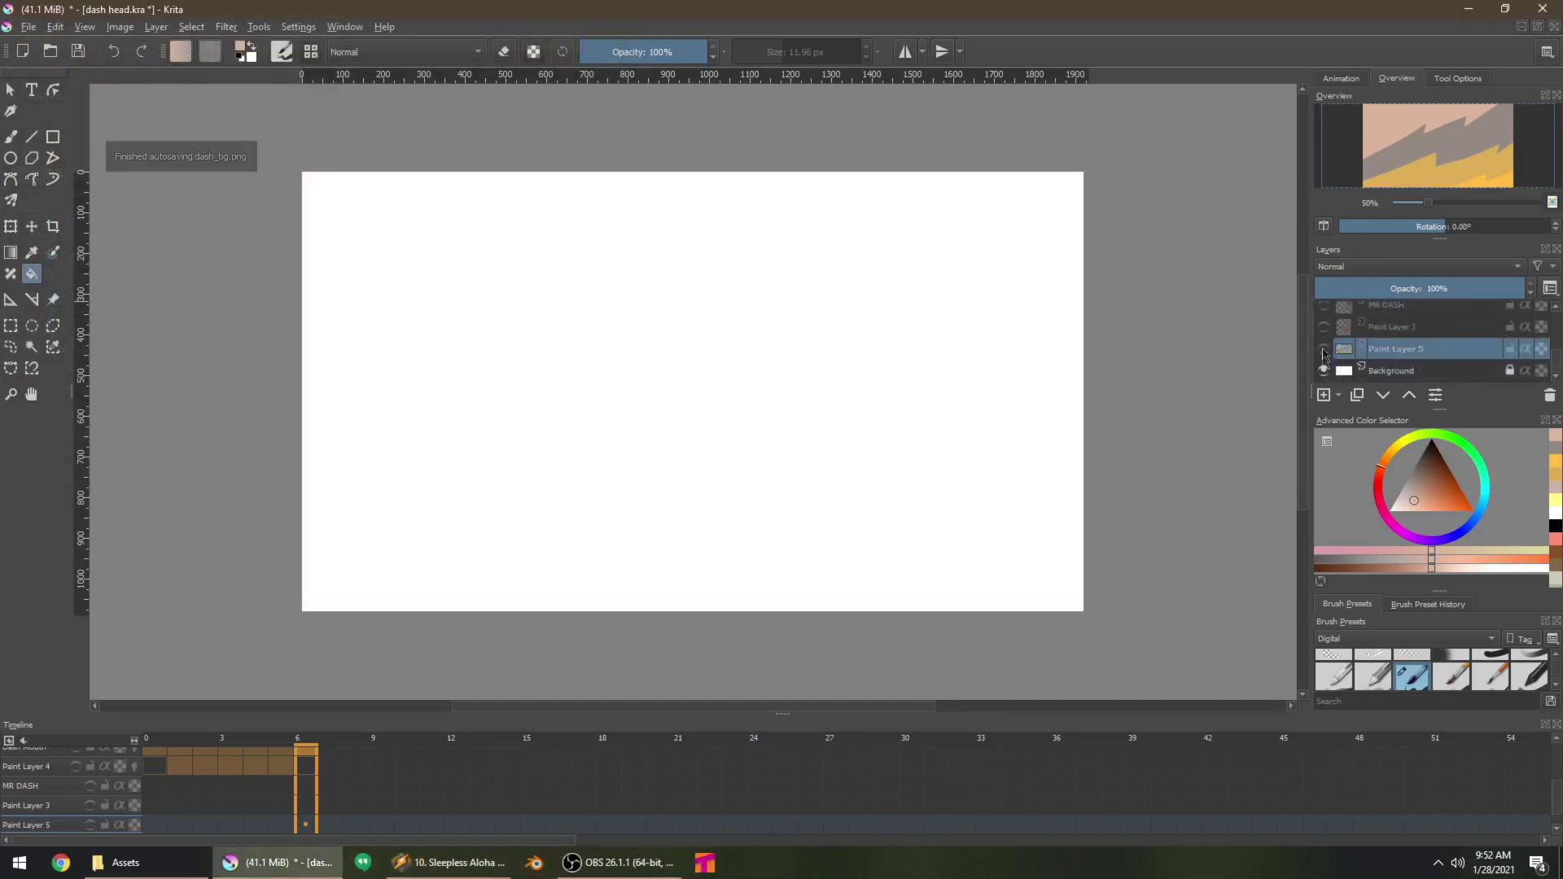
pyautogui.click(1323, 349)
pyautogui.click(1323, 326)
pyautogui.click(1324, 305)
pyautogui.scroll(1, 1367, 334)
pyautogui.click(1324, 341)
pyautogui.scroll(2, 1368, 334)
pyautogui.click(1324, 356)
pyautogui.click(1323, 334)
pyautogui.click(1323, 312)
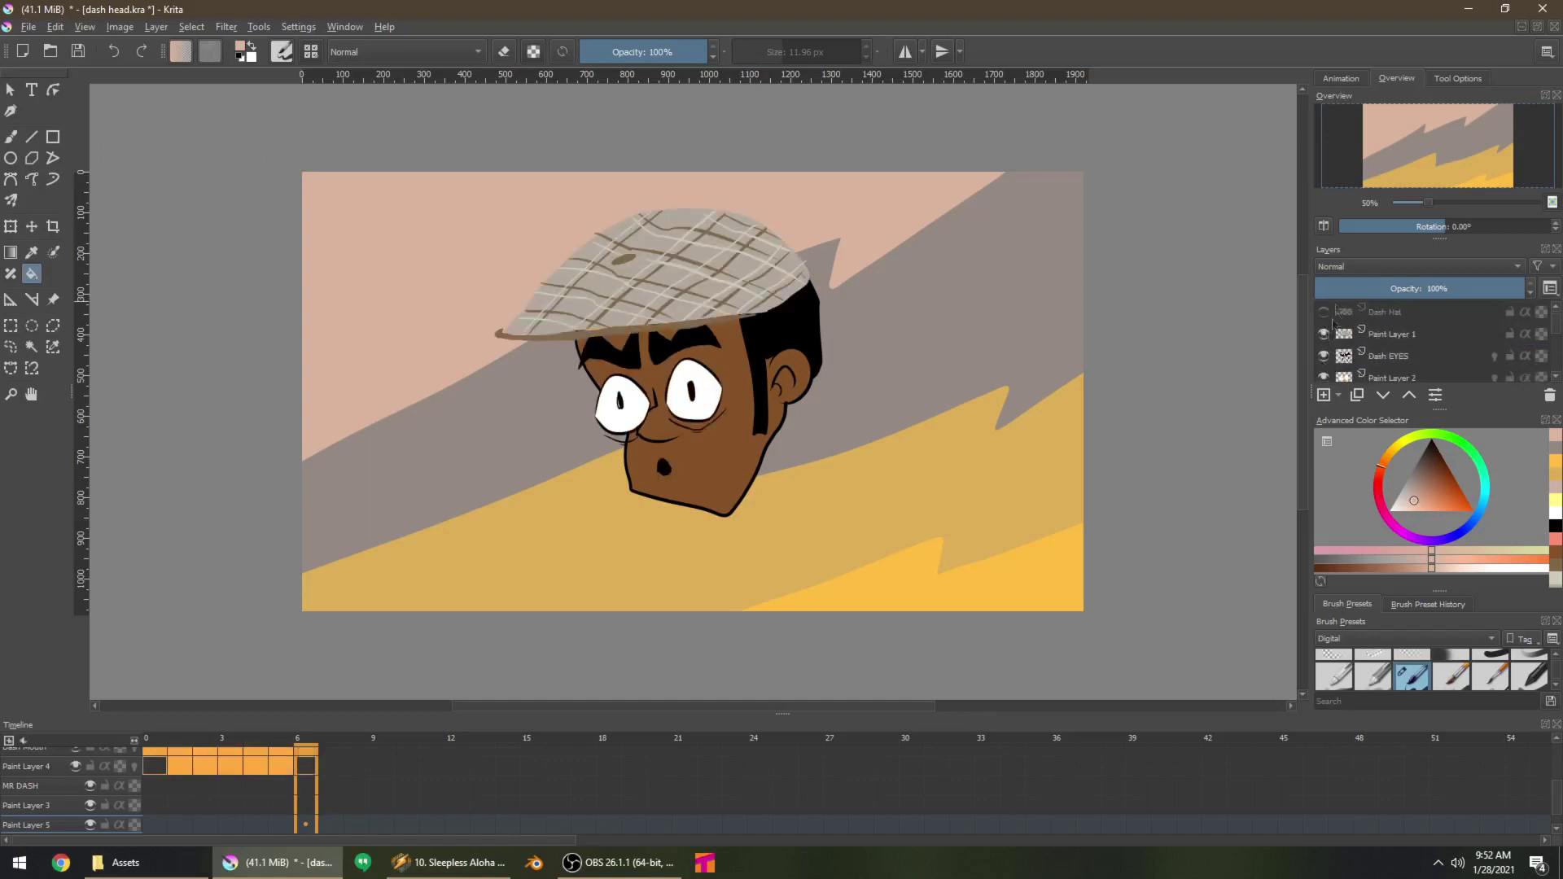
# Set the animation's end frame to 2
pyautogui.click(1341, 78)
pyautogui.moveTo(1524, 134); pyautogui.dragTo(1559, 137)
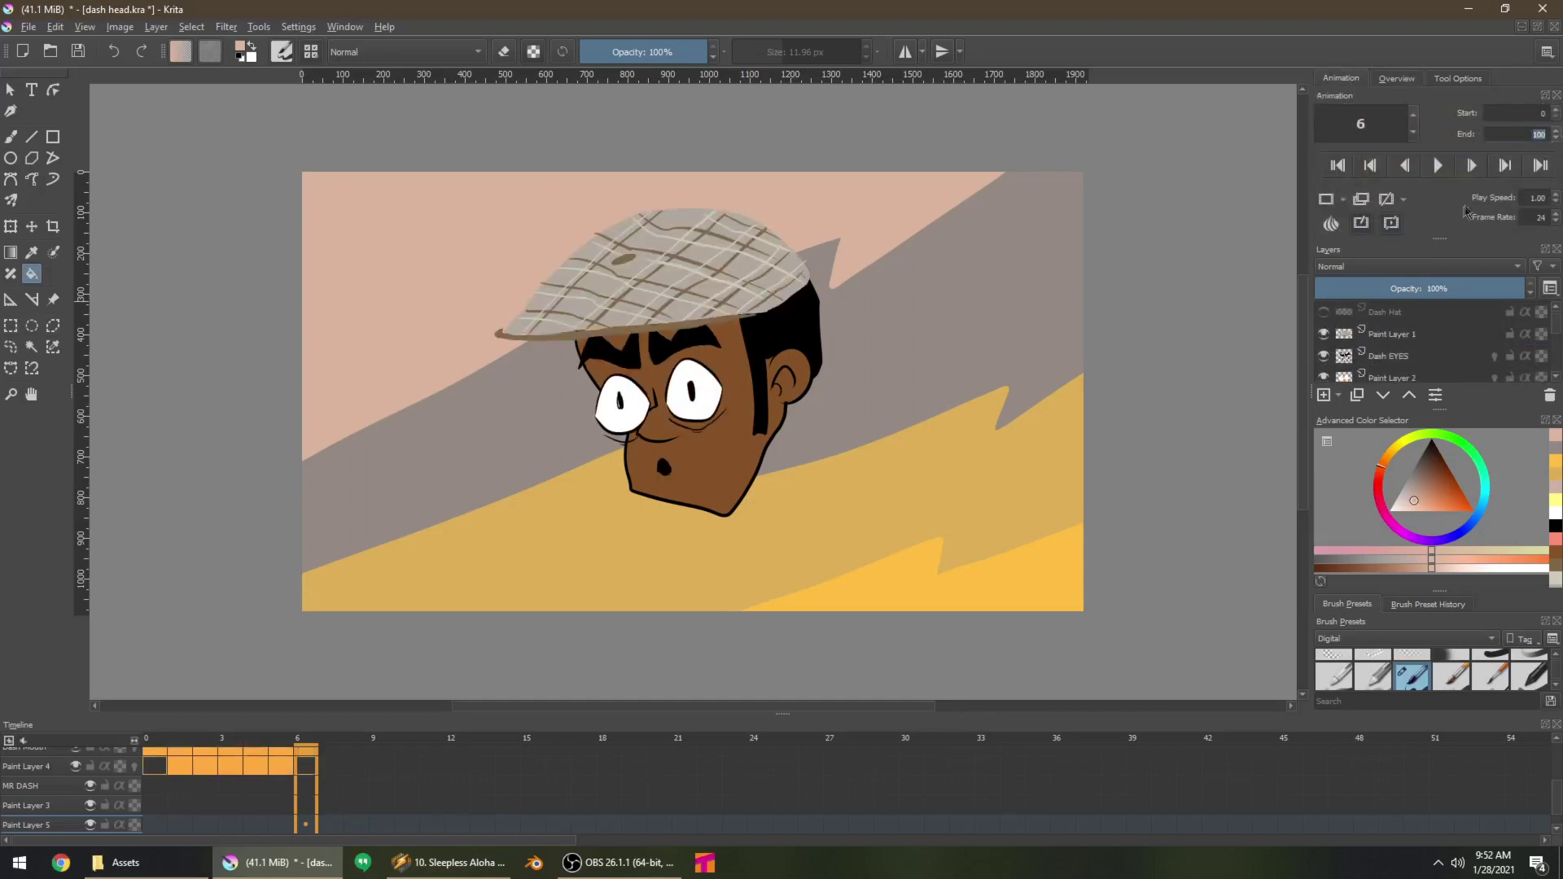
pyautogui.write('2')
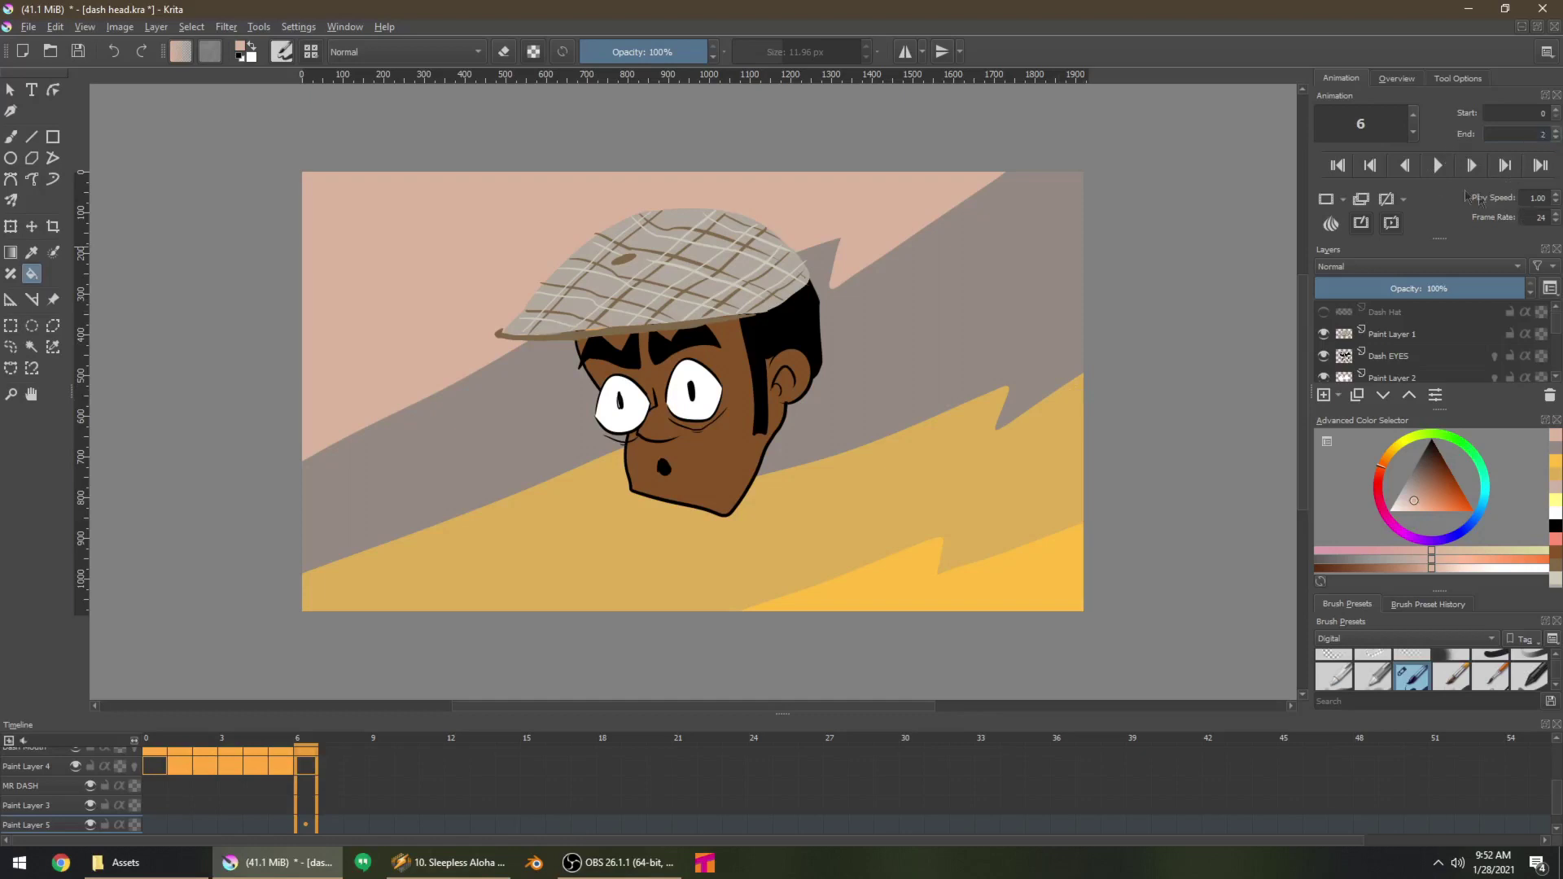
# Play the animation, reduce its play speed to 0.35, and stop the playback
pyautogui.click(1438, 167)
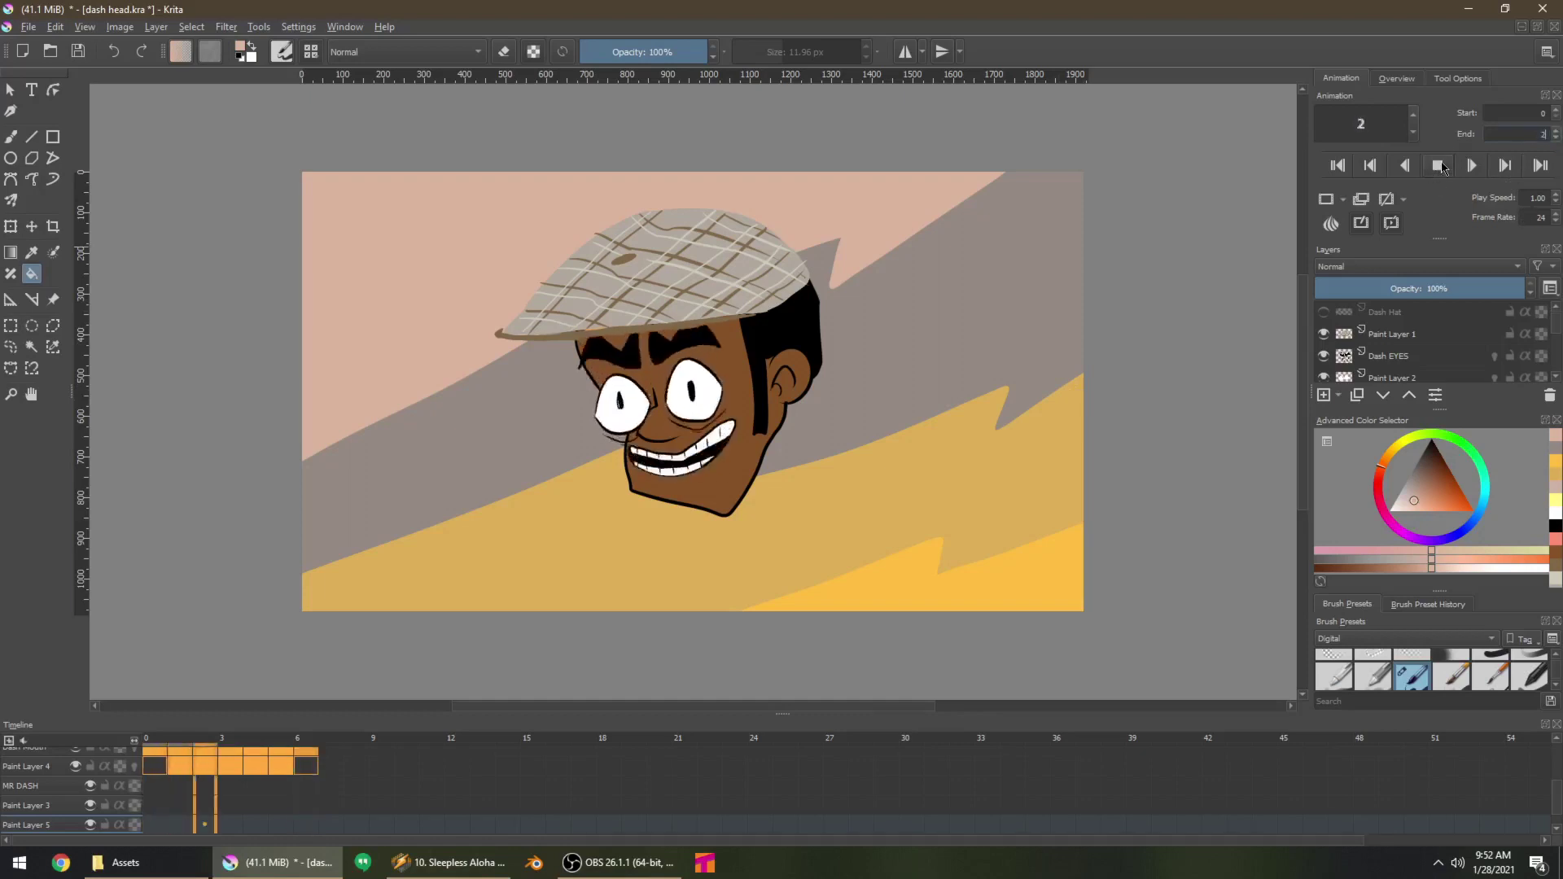
pyautogui.scroll(-7, 1554, 204)
pyautogui.scroll(-4, 1554, 206)
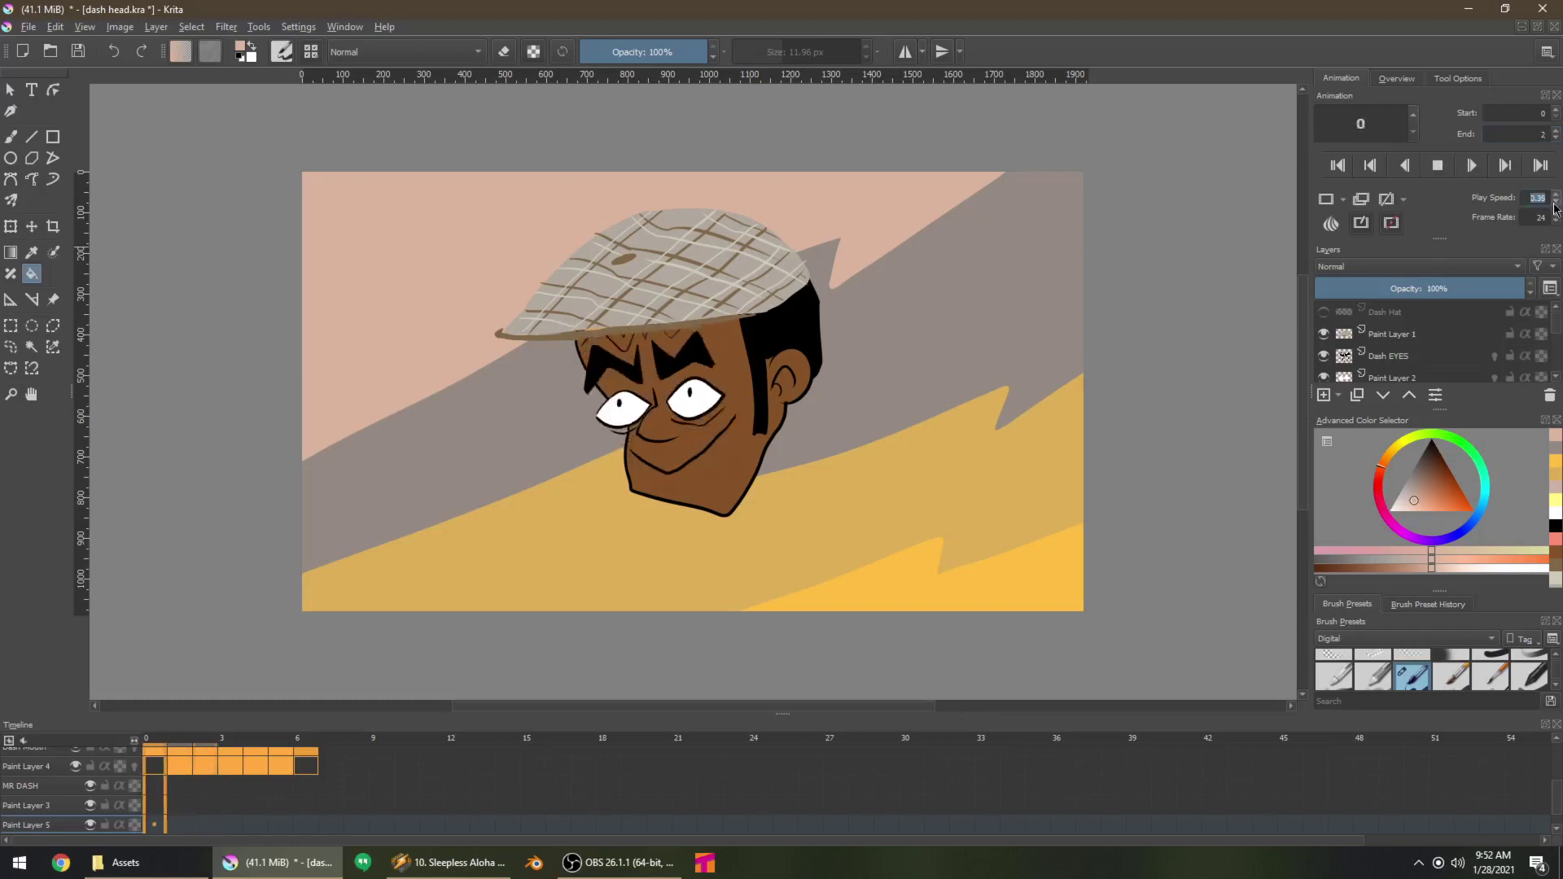
pyautogui.click(1442, 166)
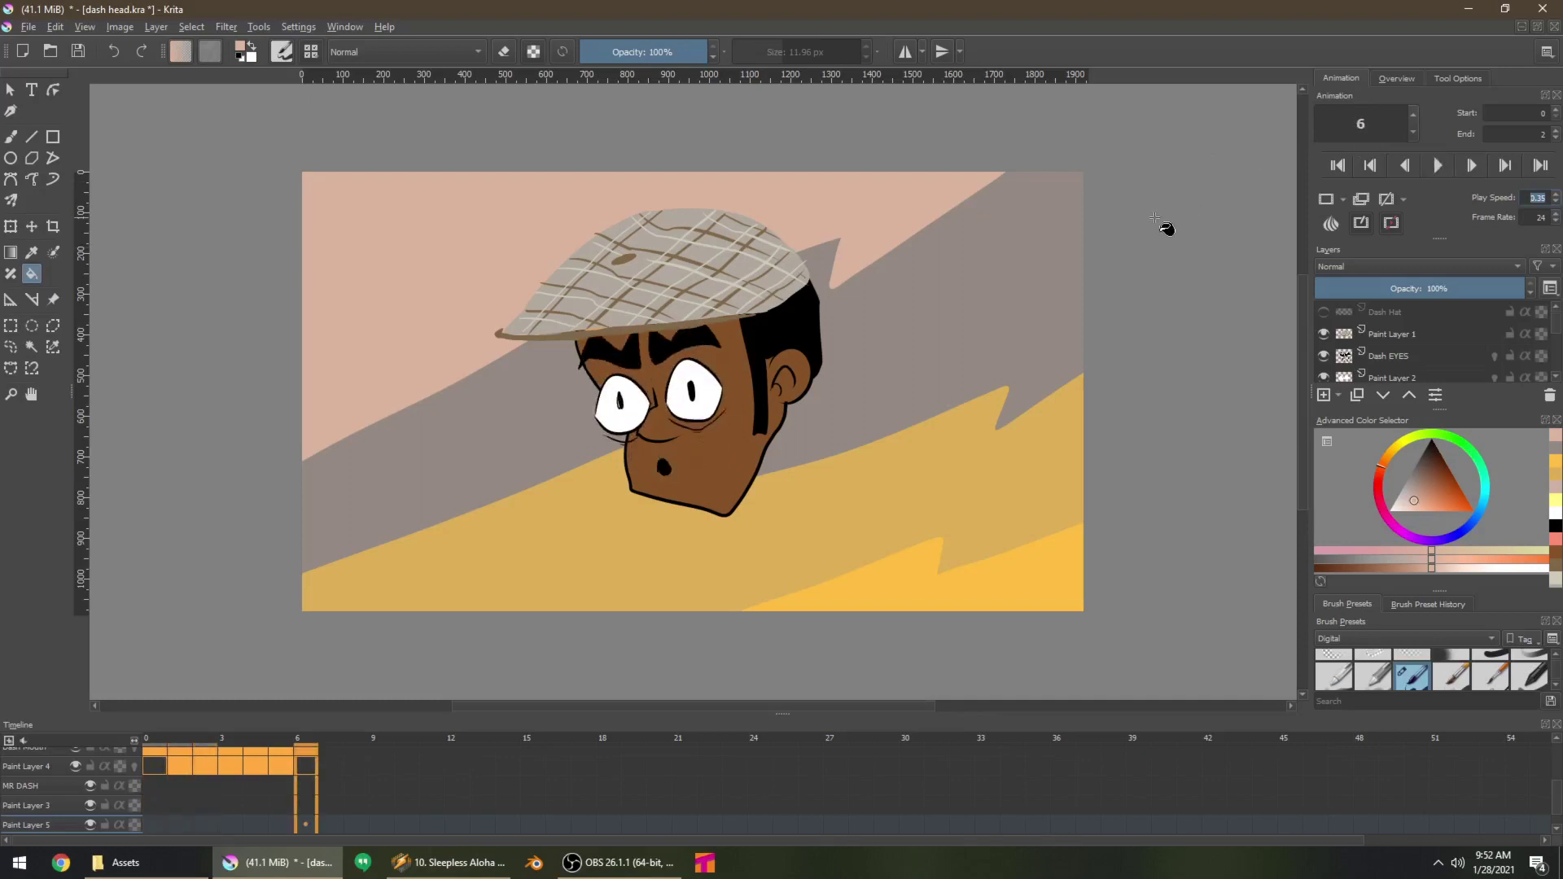
# Make the Dash Hat layer visible and select it
pyautogui.click(1323, 312)
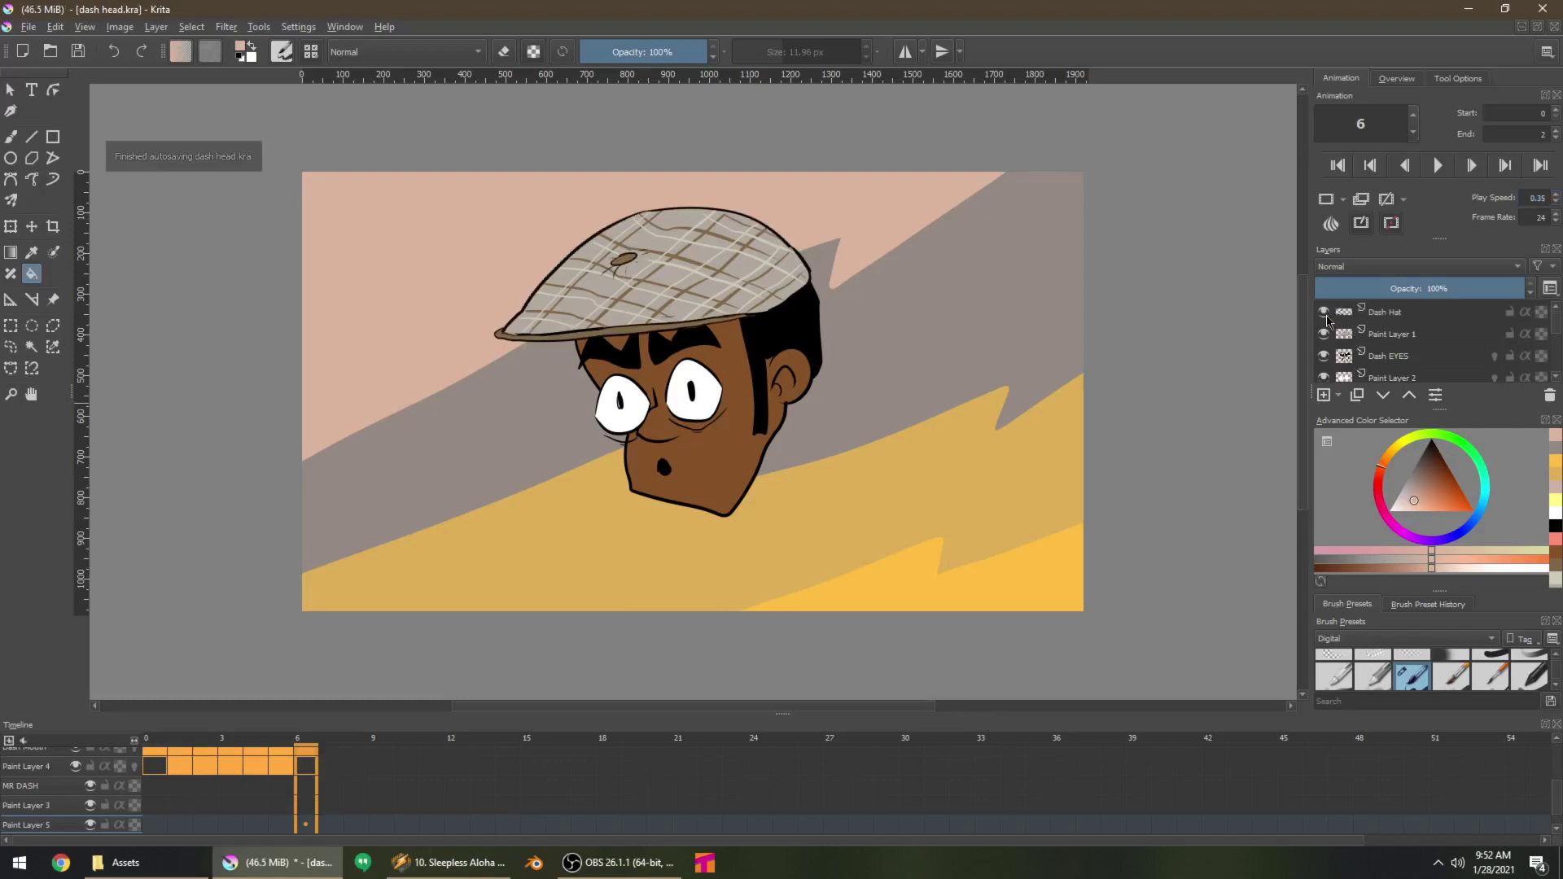
pyautogui.rightClick(1398, 313)
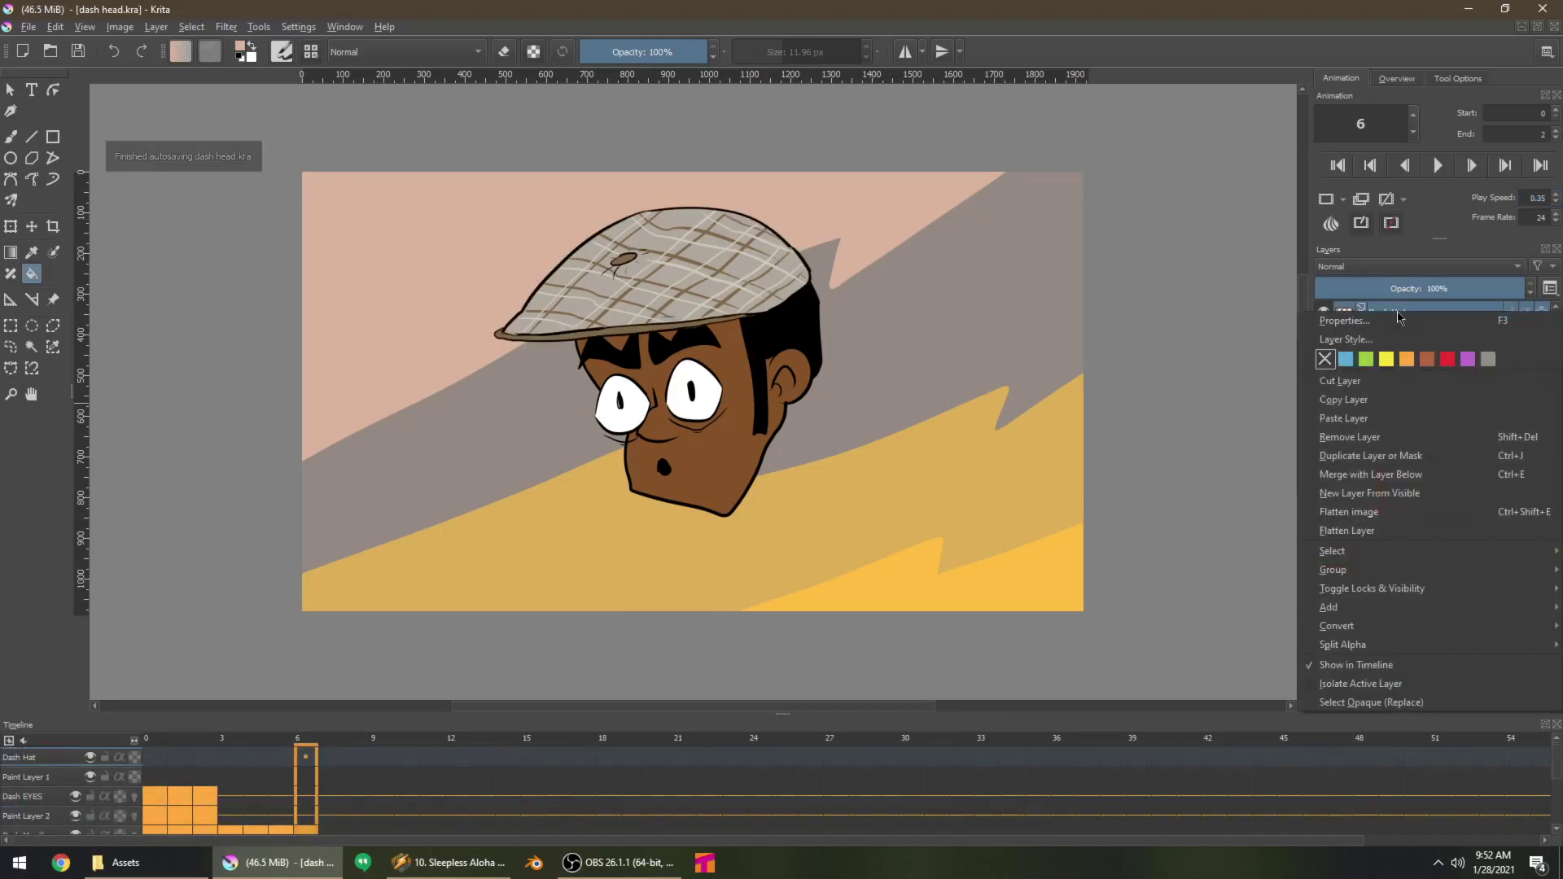
pyautogui.click(1402, 282)
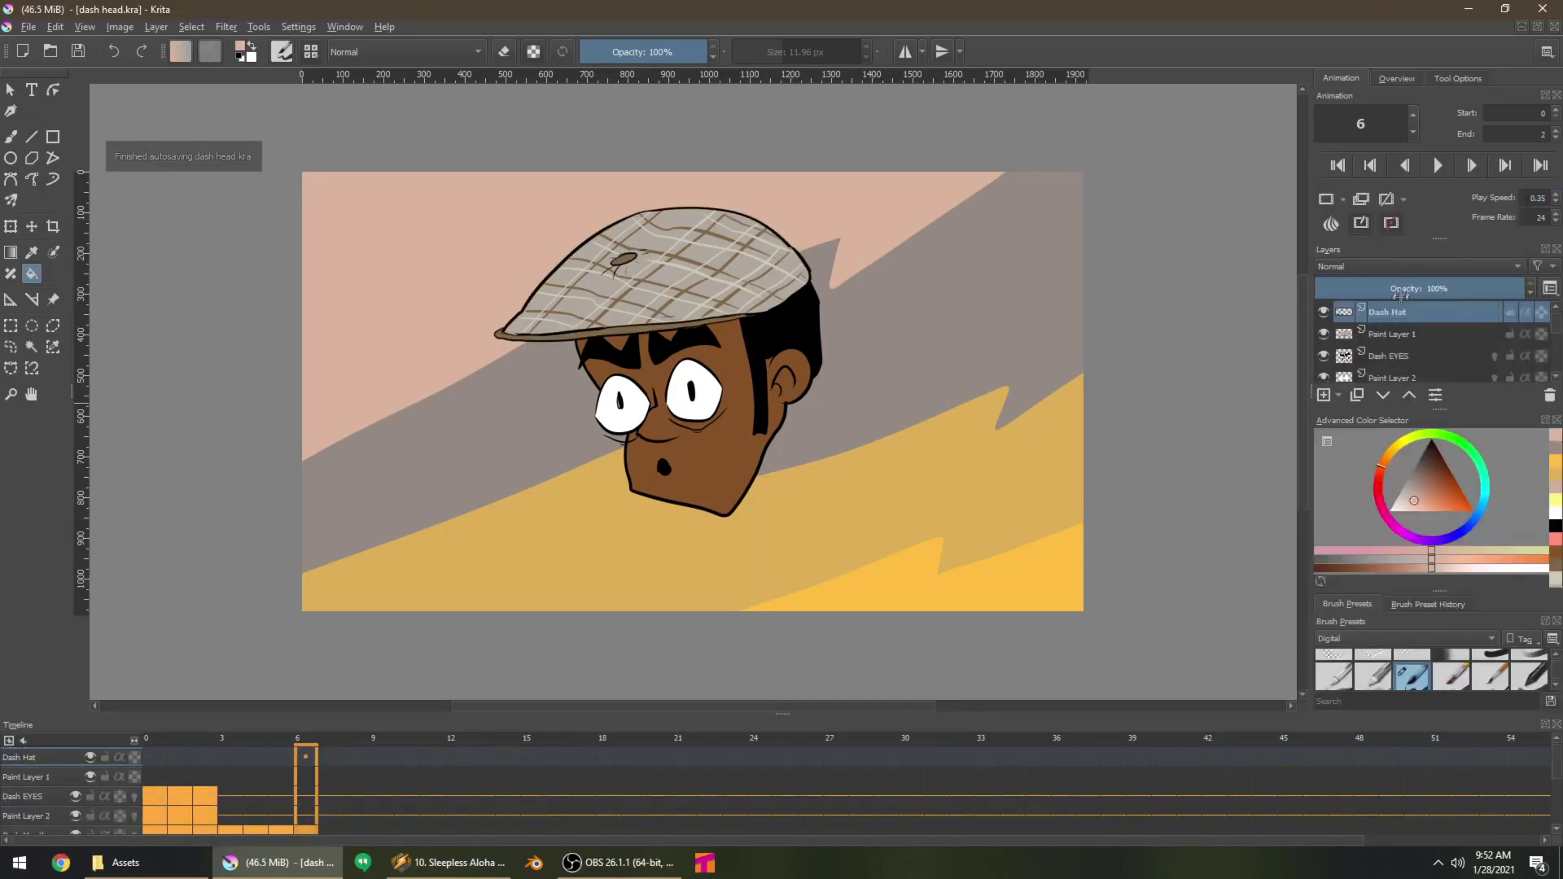
# Add a group layer above Dash Hat and name it "Dash Head"
pyautogui.click(1339, 396)
pyautogui.click(1362, 435)
pyautogui.doubleClick(1412, 316)
pyautogui.write('Dash Head')
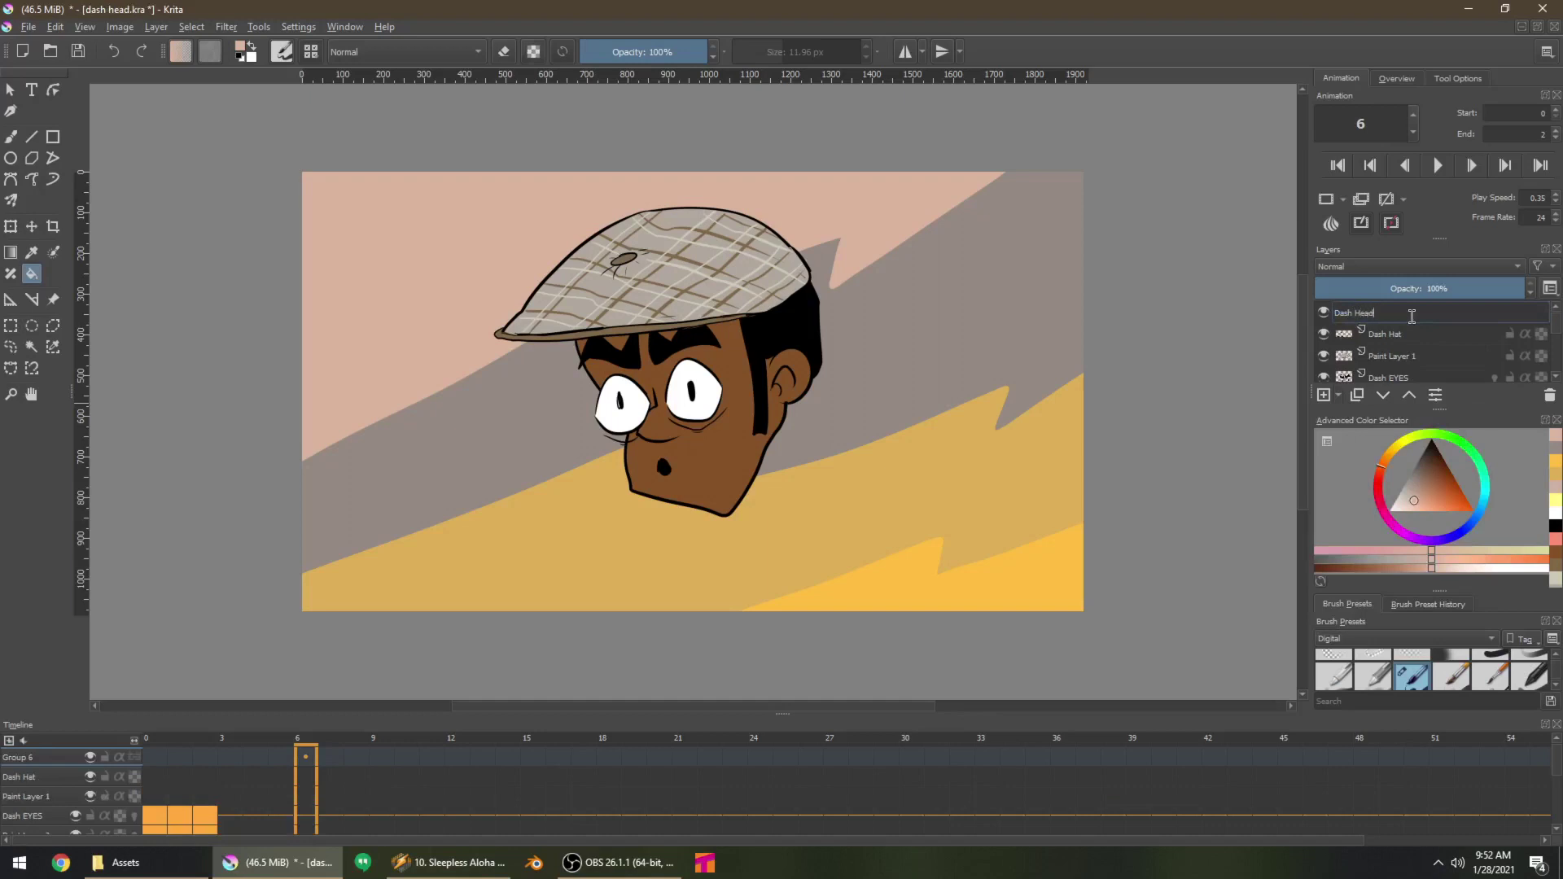
pyautogui.press('Return')
# Move all layers from Dash Hat down to Paint Layer 3 into the Dash Head group
pyautogui.scroll(-5, 1417, 334)
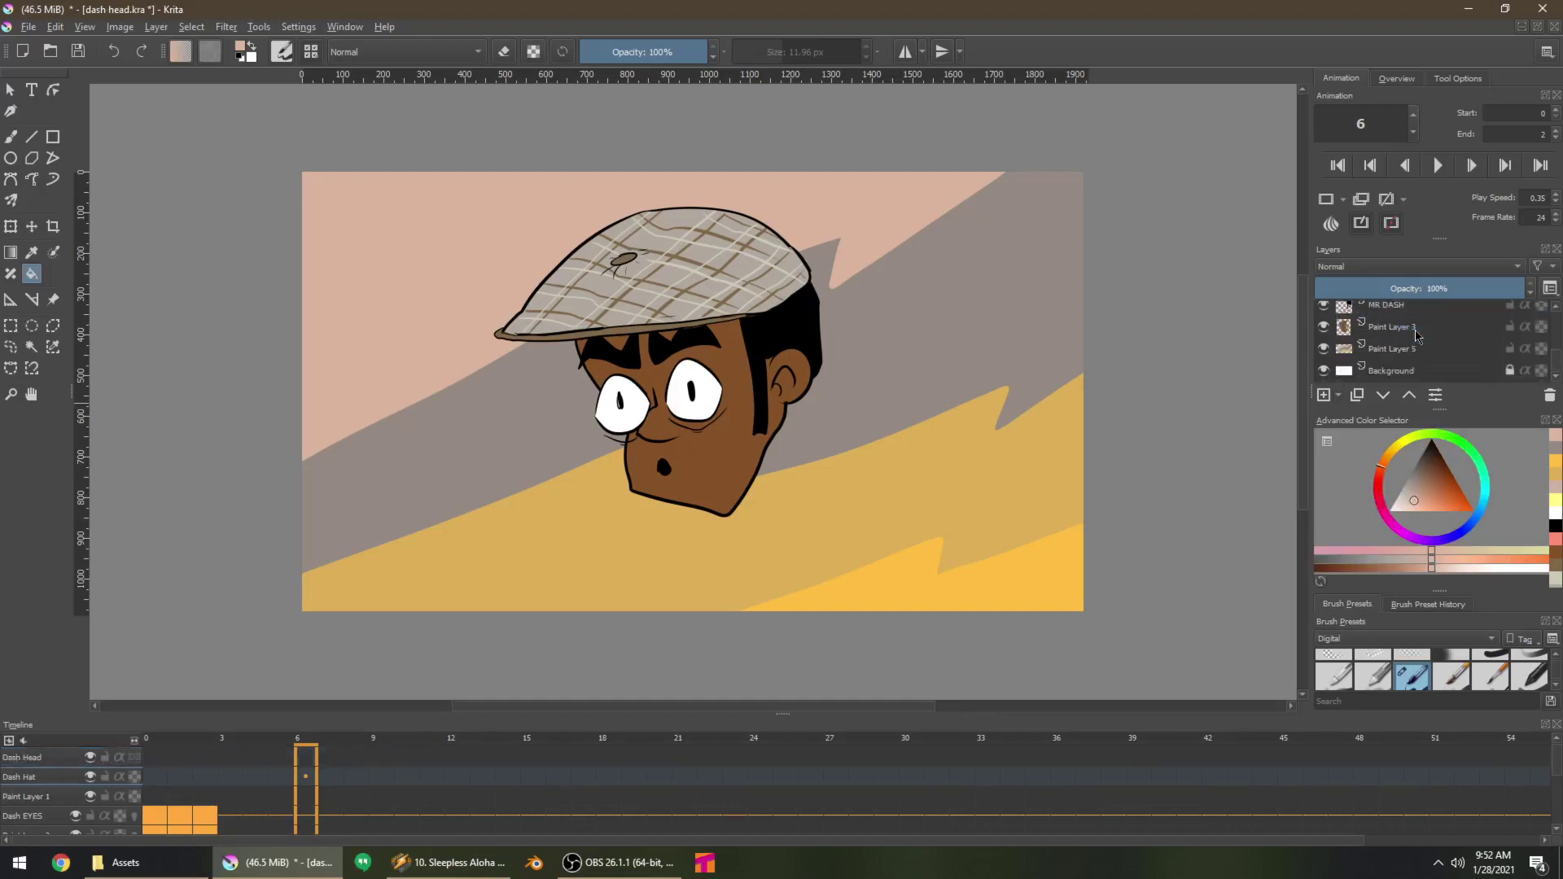
pyautogui.keyDown('shift'); pyautogui.click(1415, 331); pyautogui.keyUp('shift')
pyautogui.scroll(5, 1414, 339)
pyautogui.moveTo(1415, 338); pyautogui.dragTo(1424, 314)
# Collapse the Dash Head group and toggle its visibility off and on to check the grouped layers
pyautogui.click(1358, 313)
pyautogui.click(1361, 313)
pyautogui.click(1325, 312)
pyautogui.click(1324, 311)
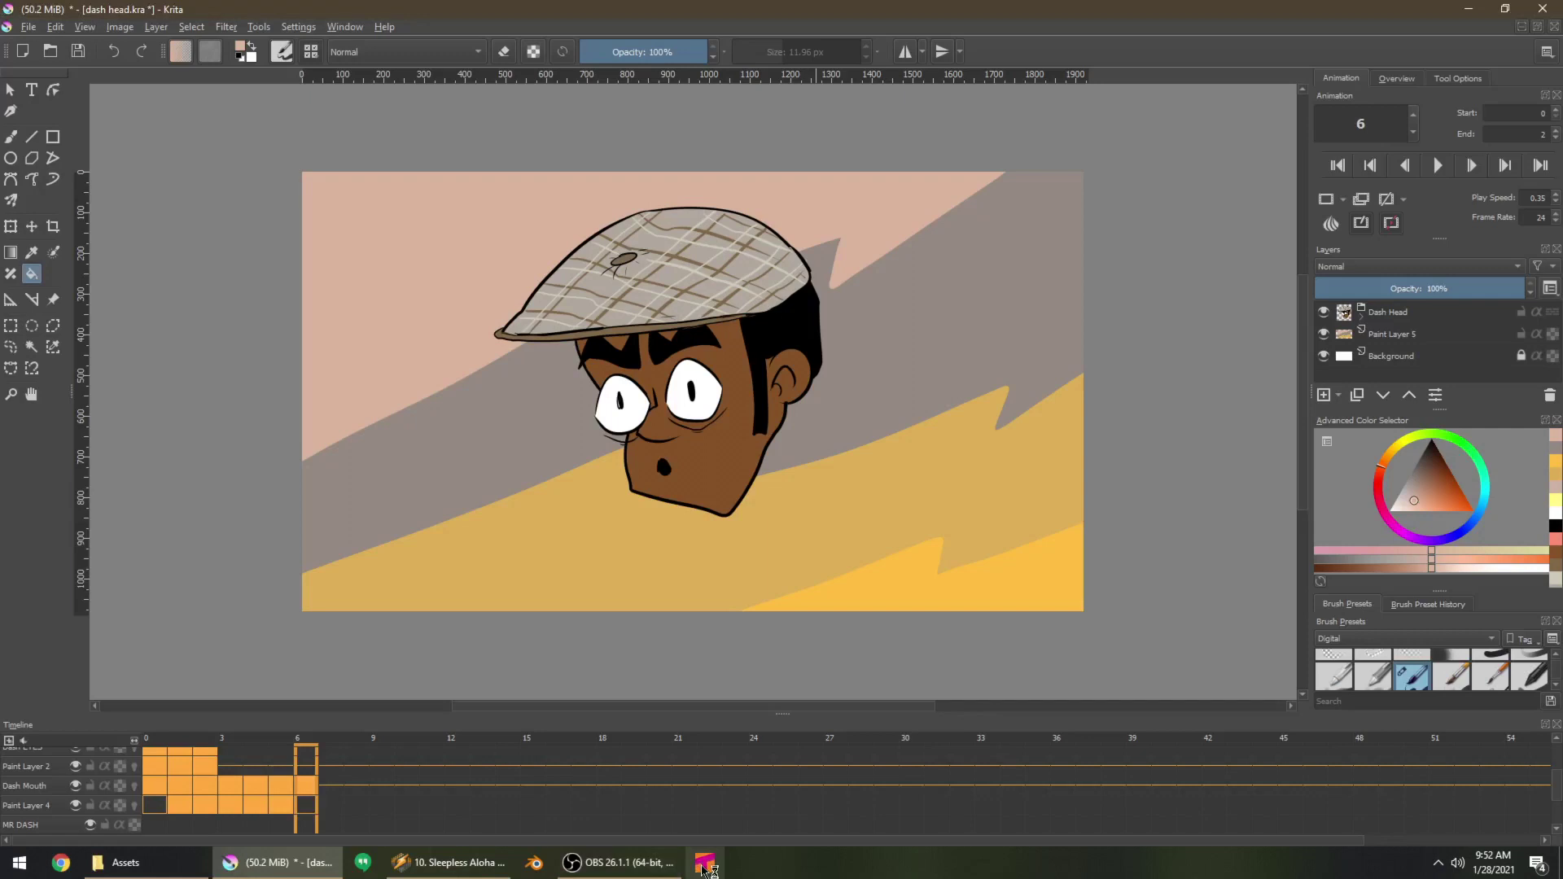
pyautogui.click(646, 873)
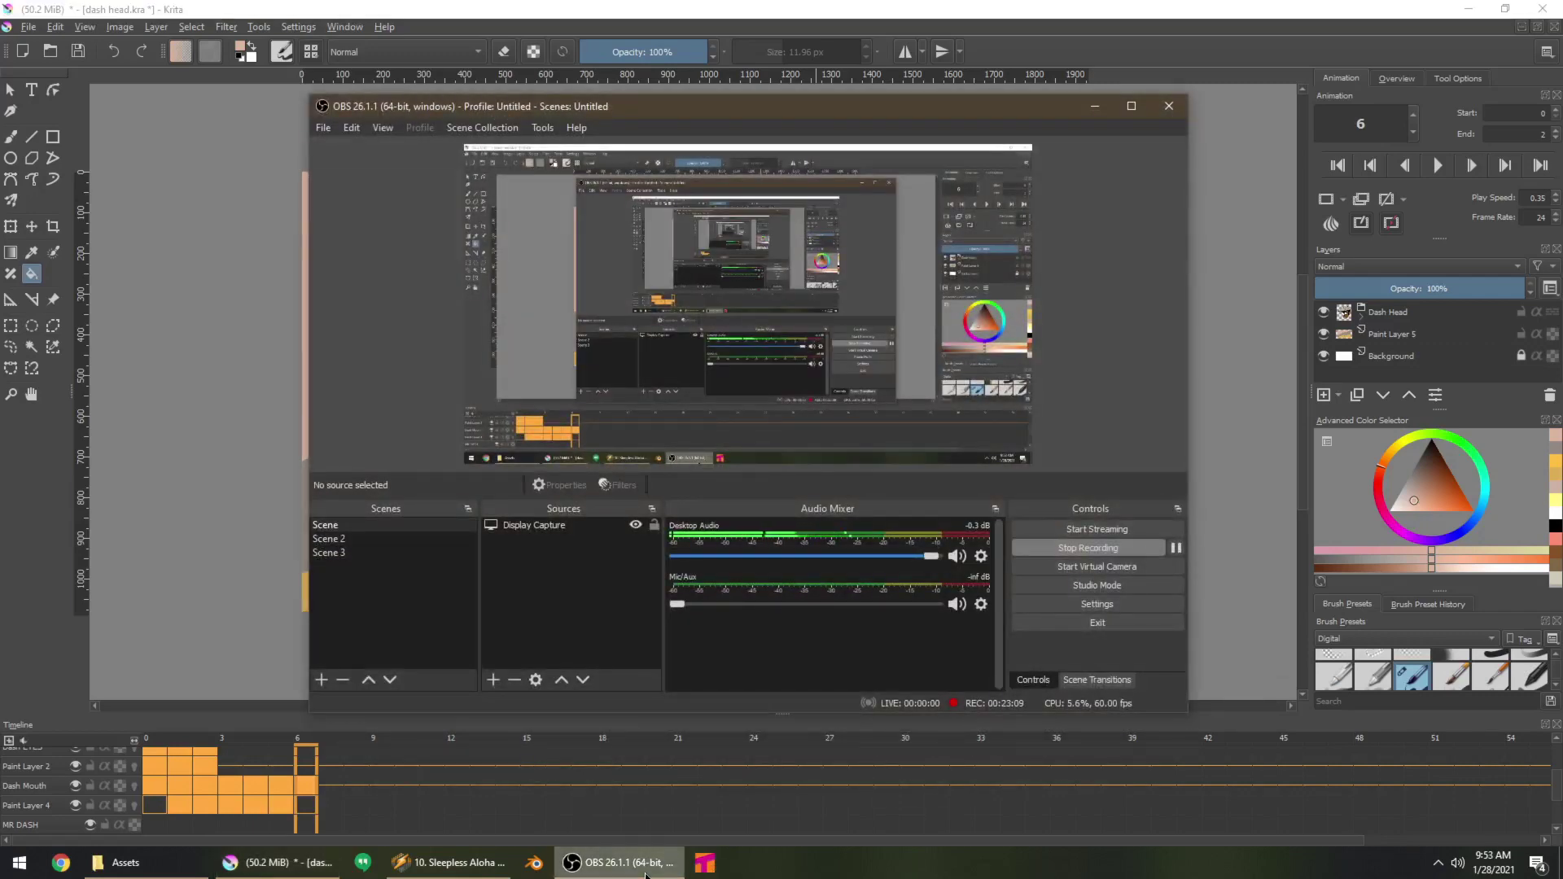
pyautogui.click(646, 873)
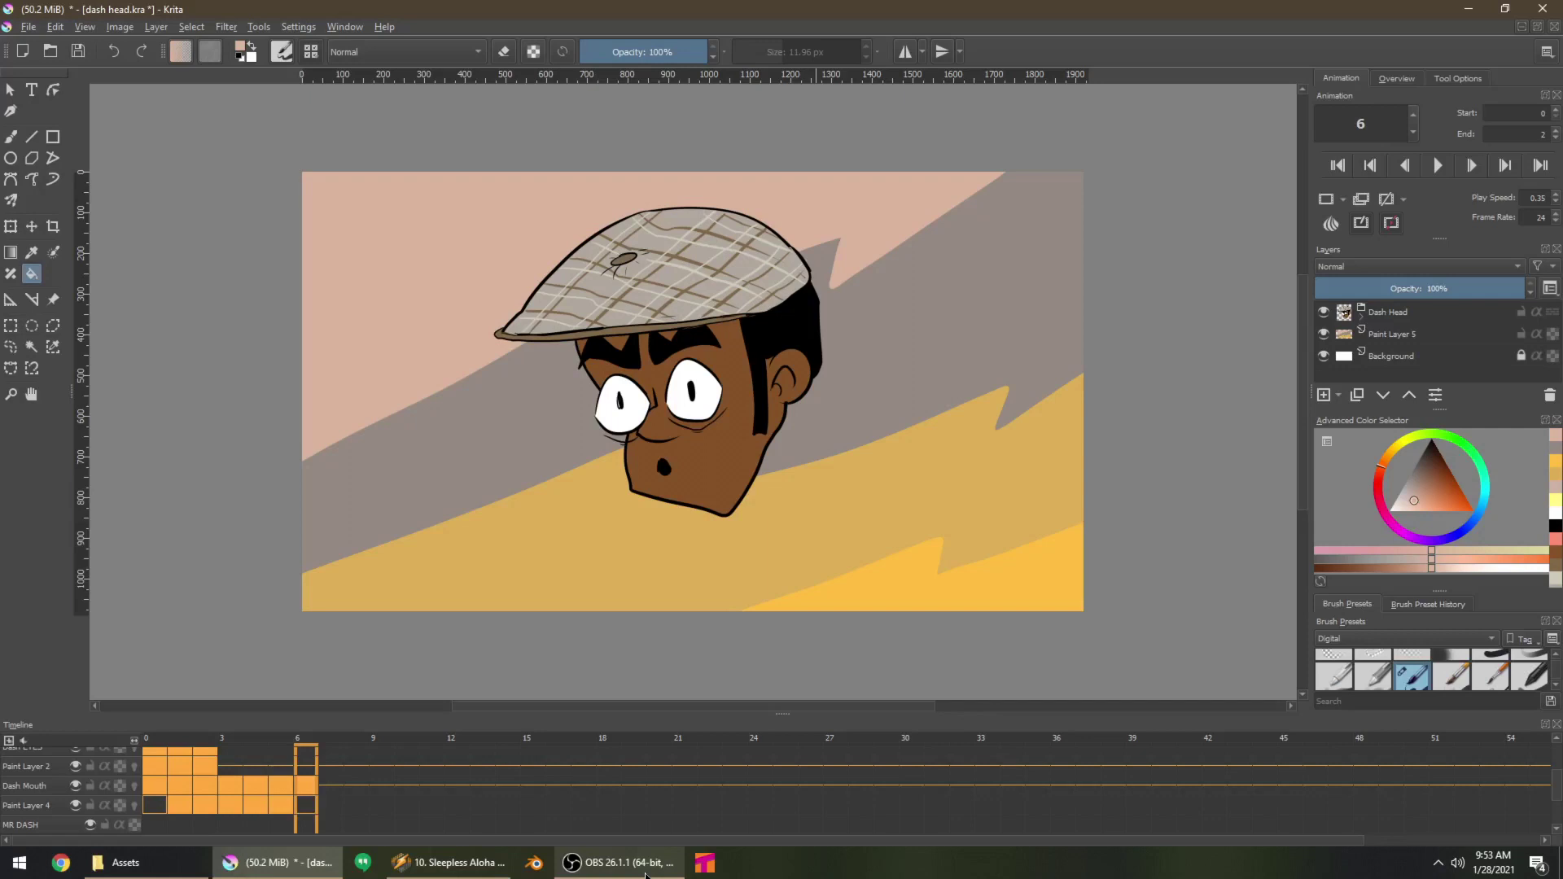
# Switch to Tahoma2D and enter "Dash" as the name of the new scene
pyautogui.click(788, 866)
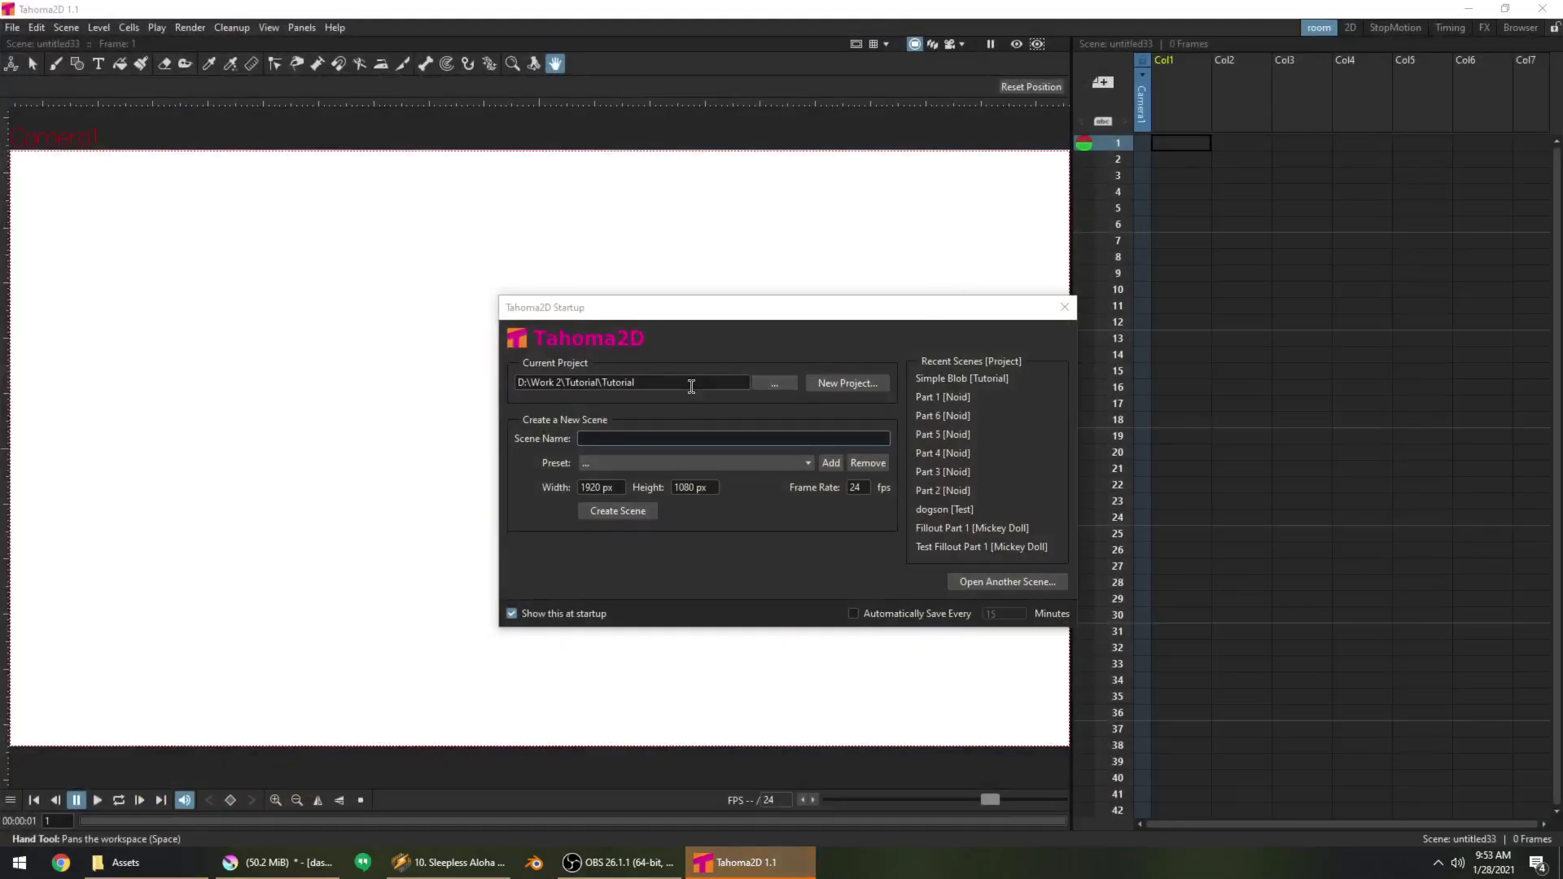
pyautogui.click(695, 433)
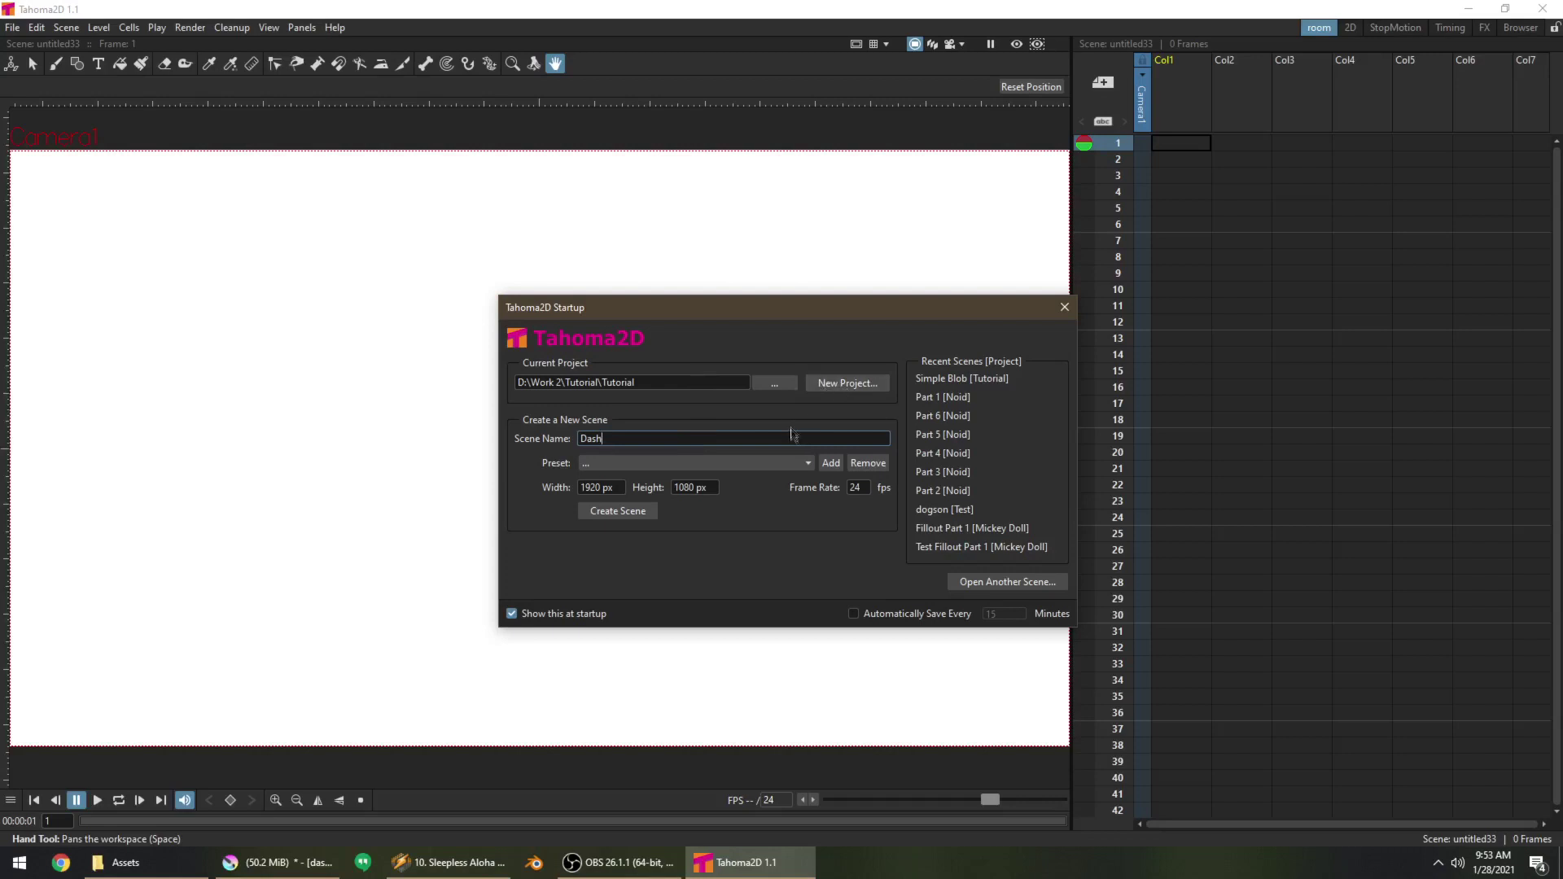
# Start a new project and browse to the D:\ drive for its location
pyautogui.click(868, 383)
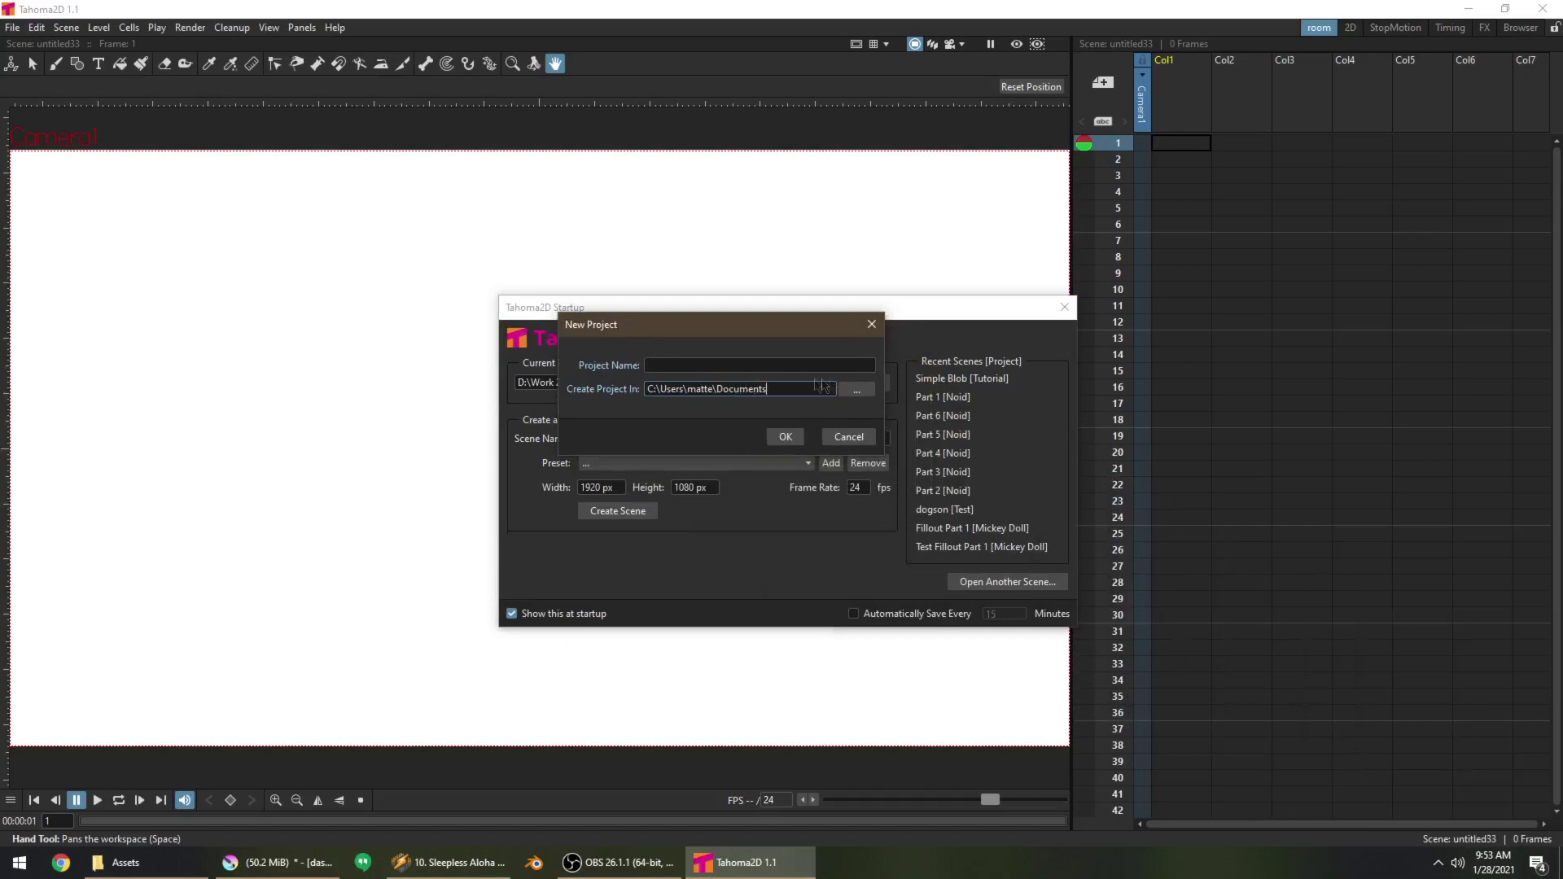
pyautogui.click(868, 390)
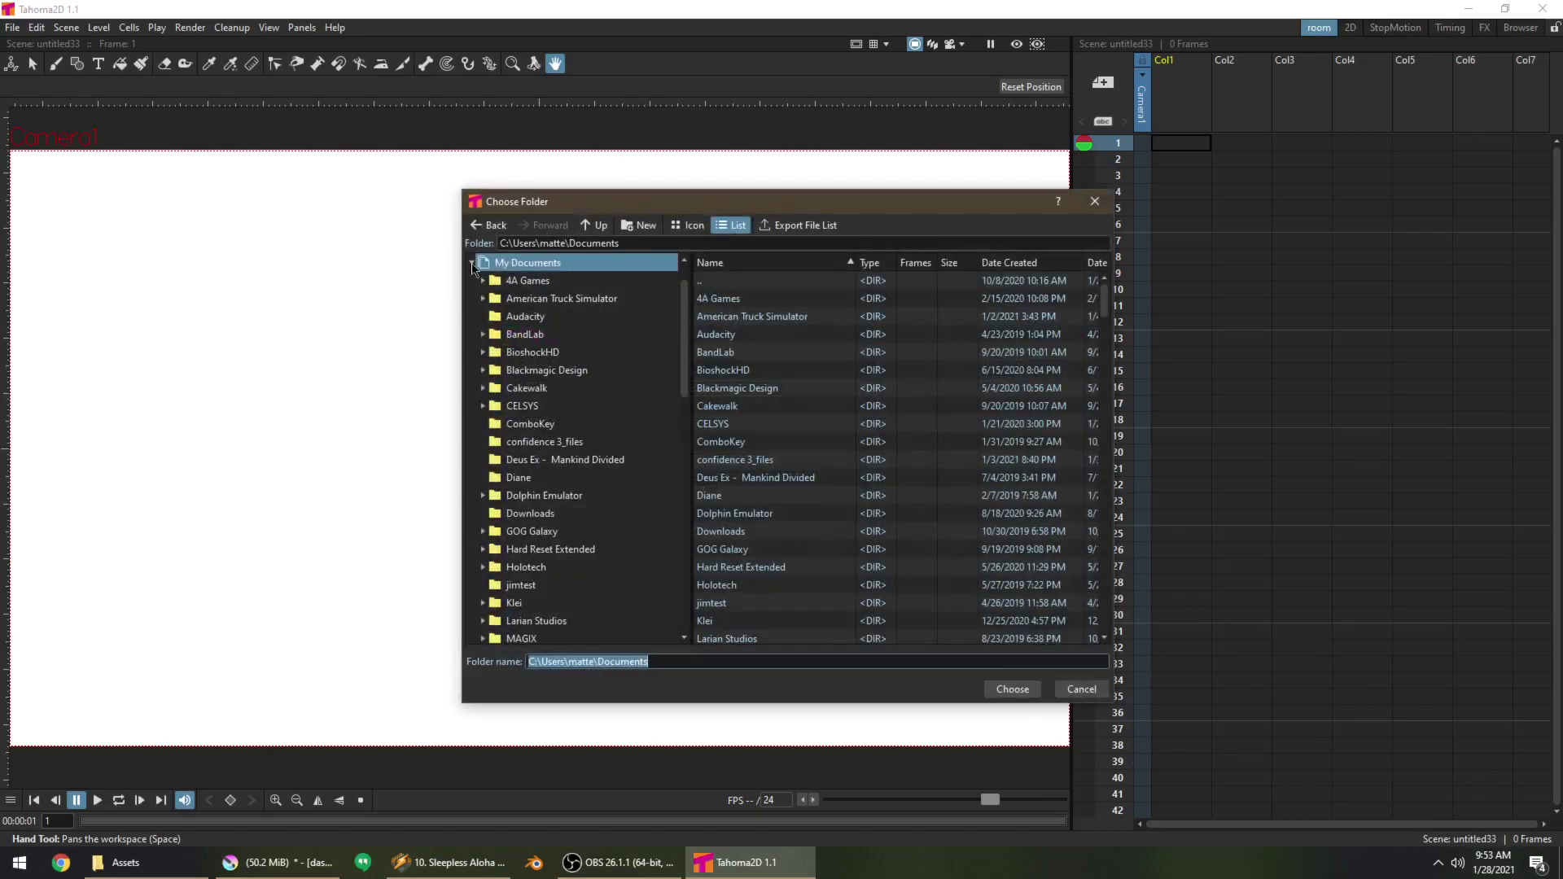
pyautogui.click(472, 264)
pyautogui.click(472, 299)
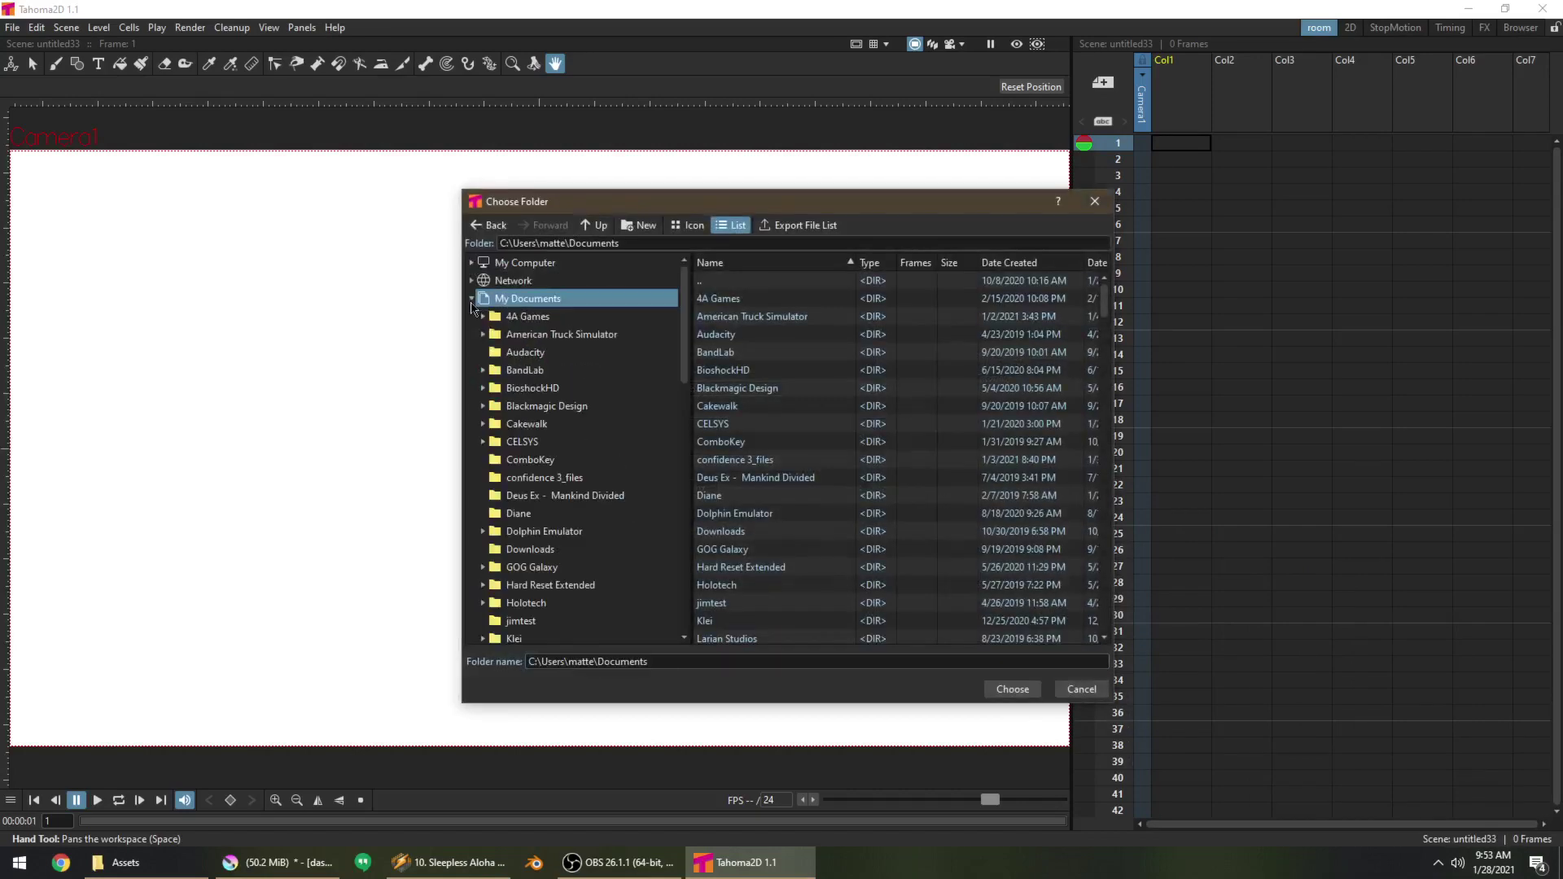
pyautogui.scroll(-15, 551, 317)
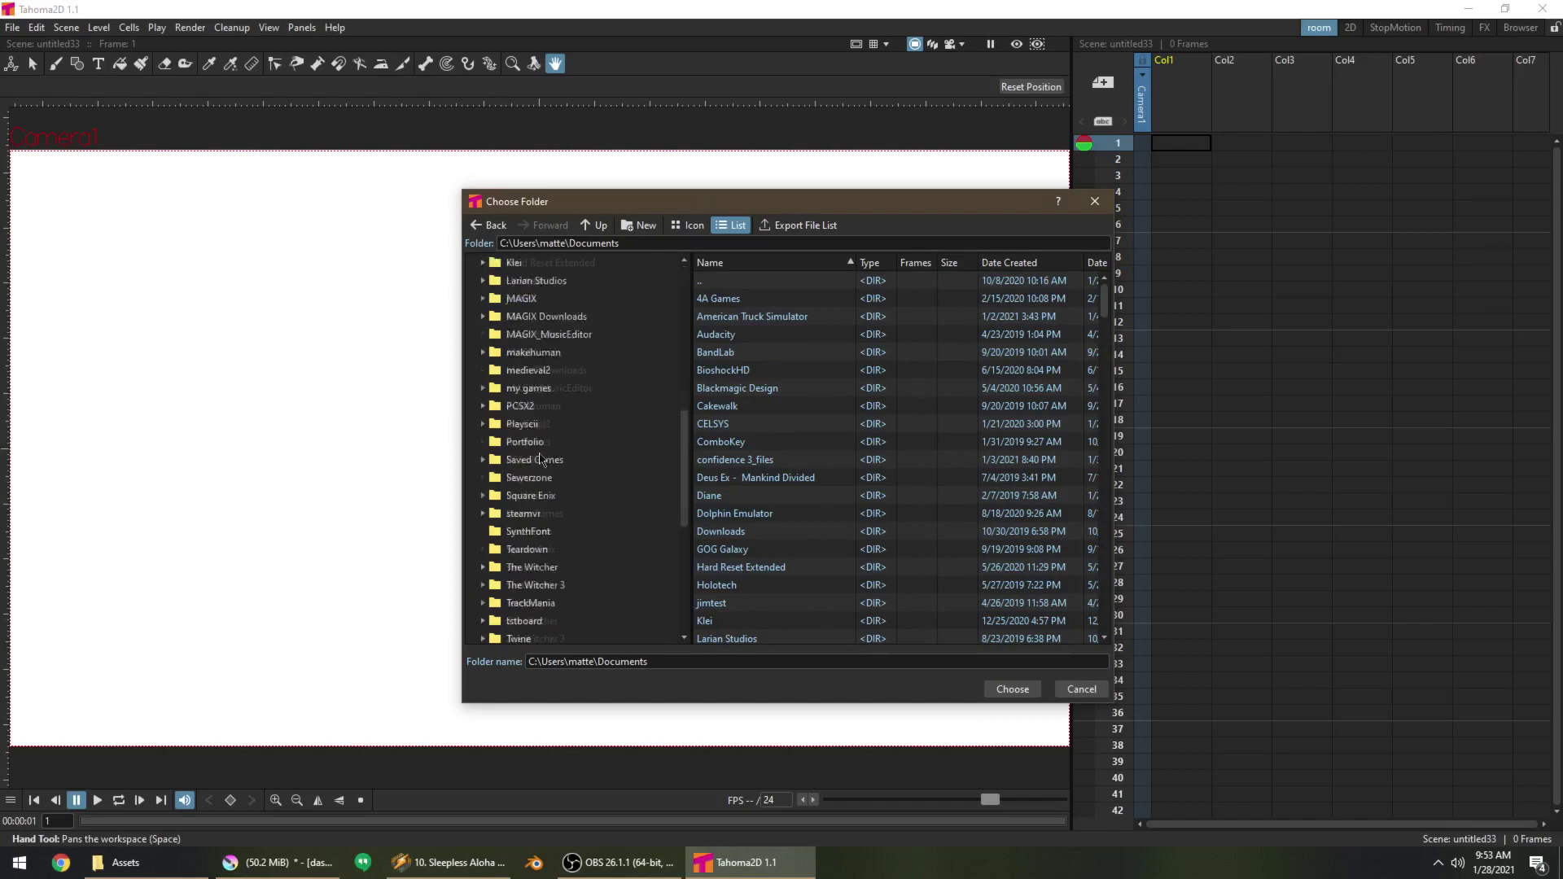
pyautogui.scroll(18, 538, 464)
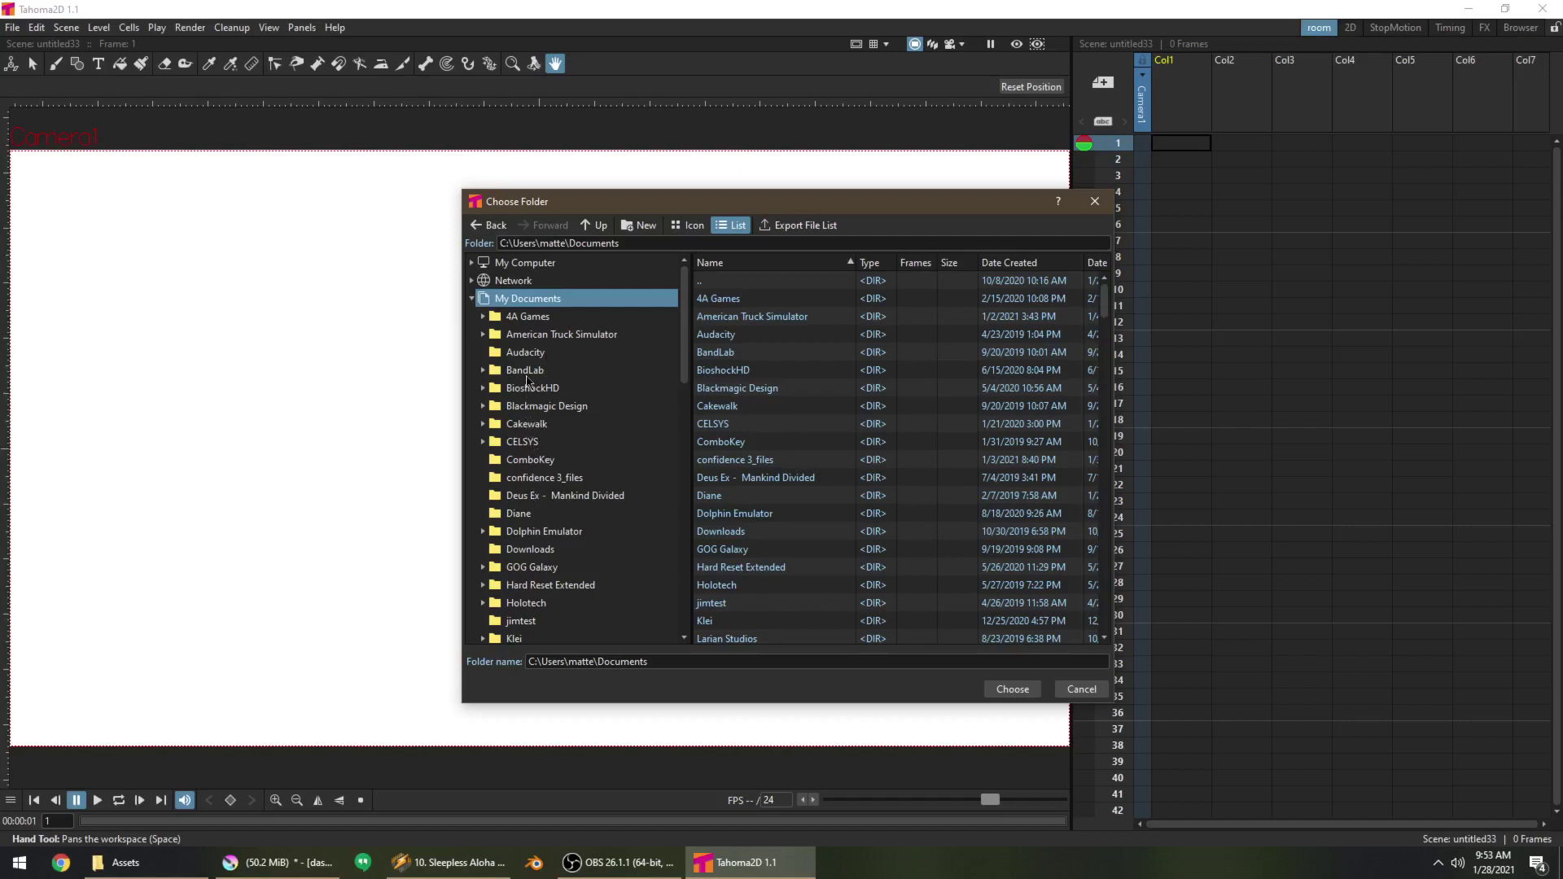
pyautogui.click(472, 299)
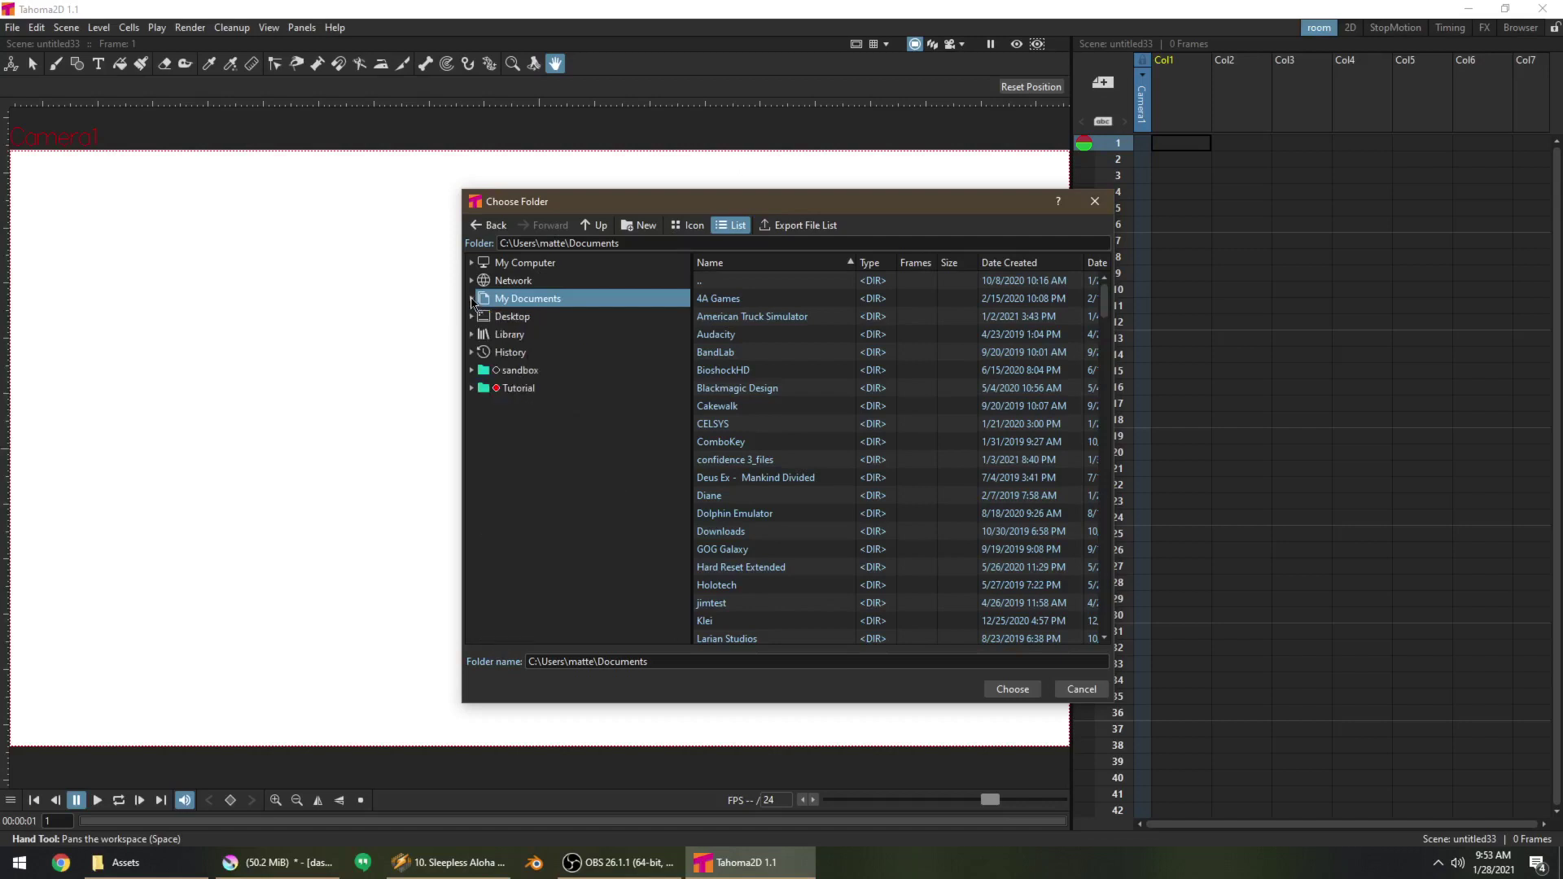
pyautogui.doubleClick(525, 266)
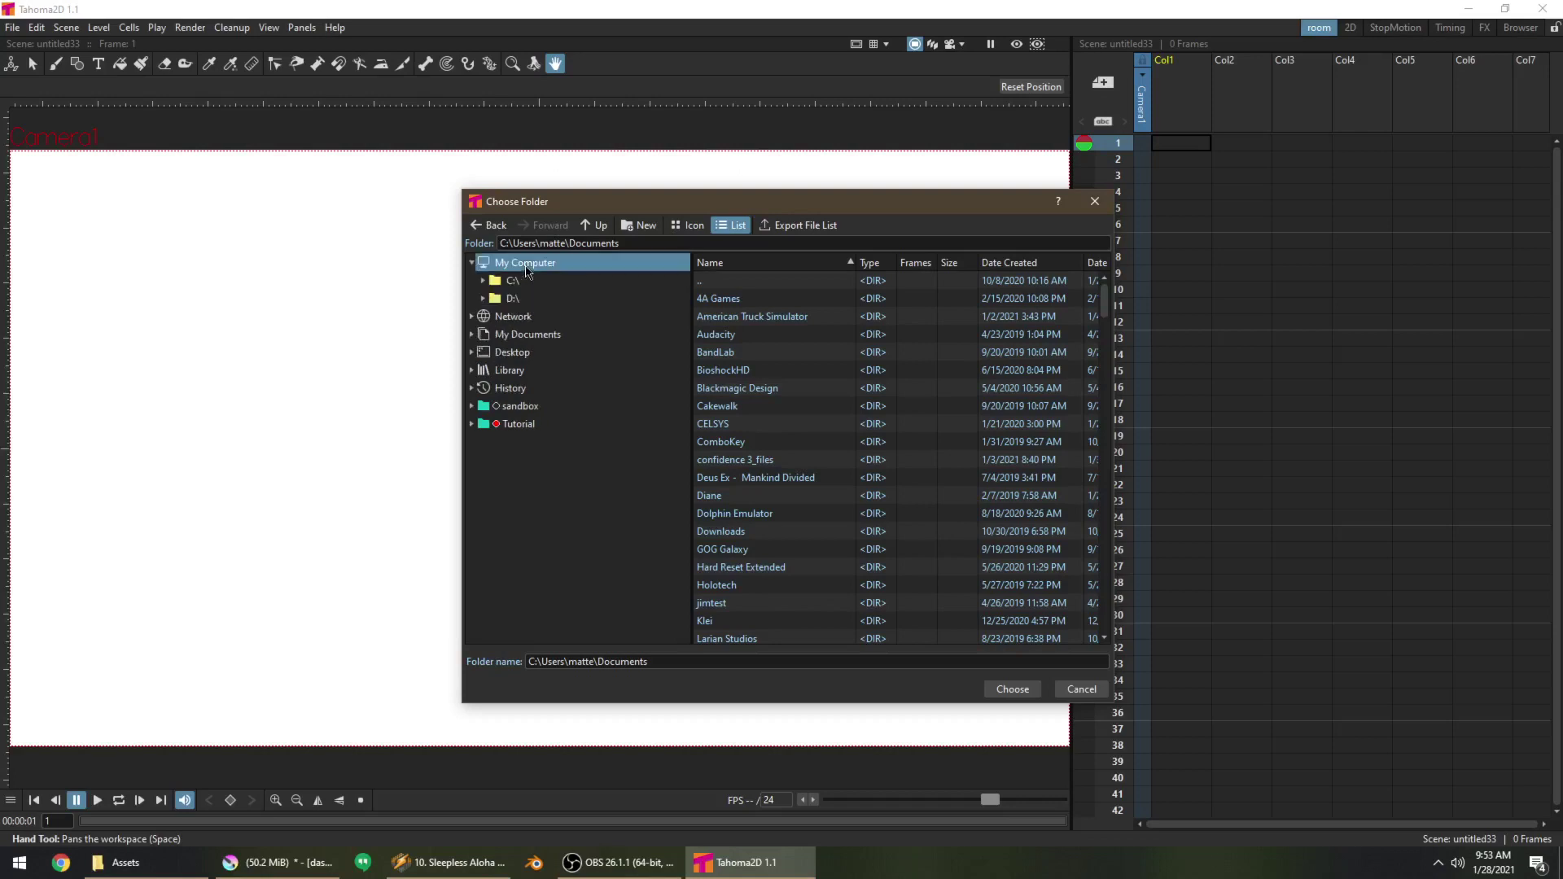
pyautogui.doubleClick(511, 300)
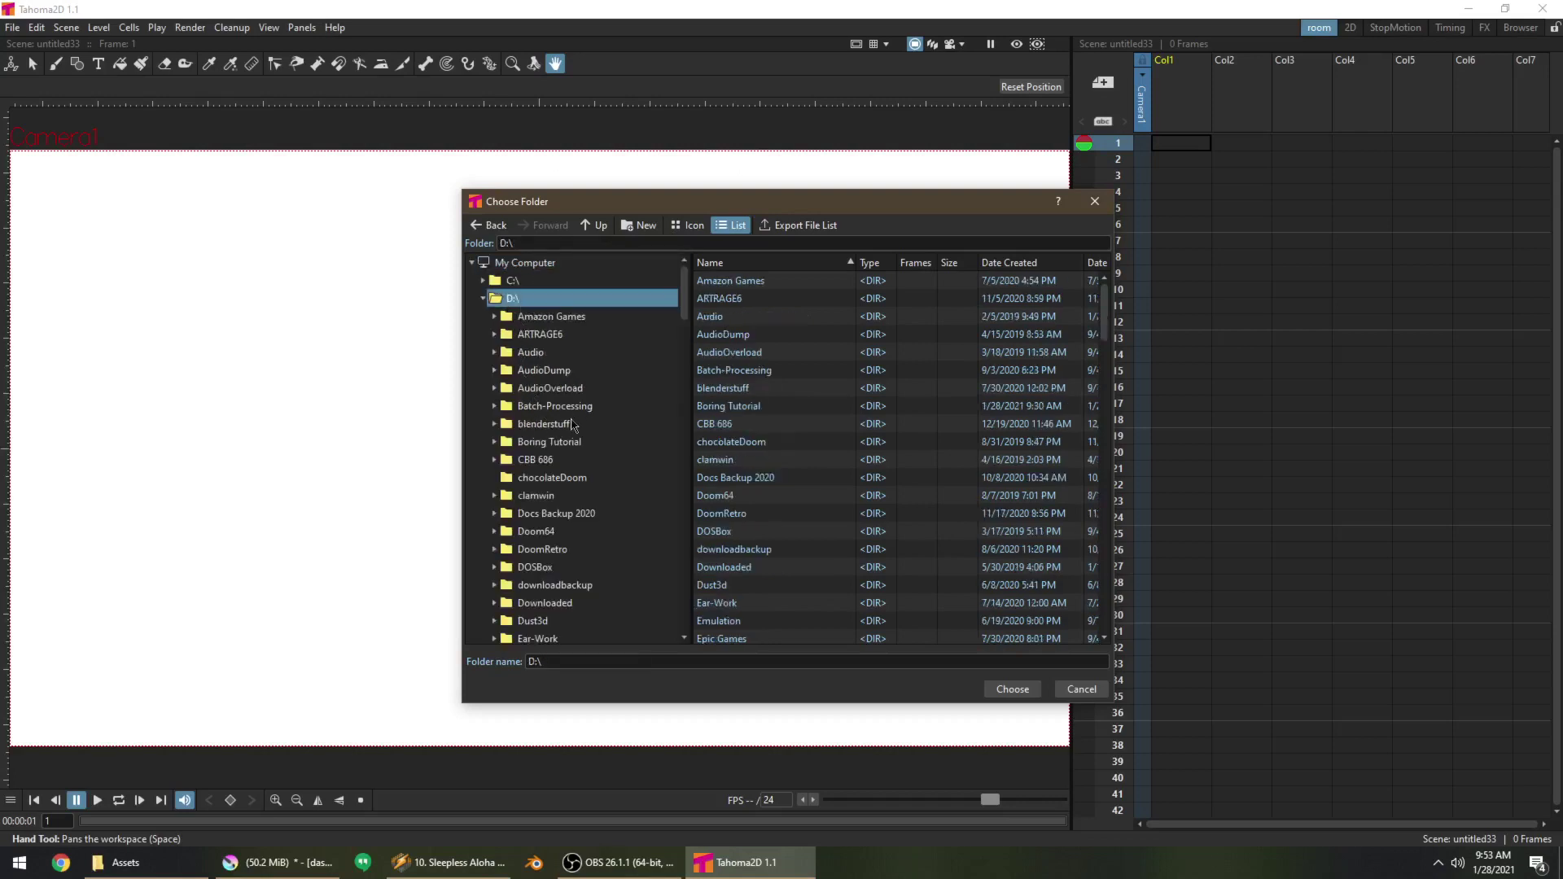
# Choose the Boring Tutorial folder on the D: drive as the location for the new project
pyautogui.doubleClick(742, 411)
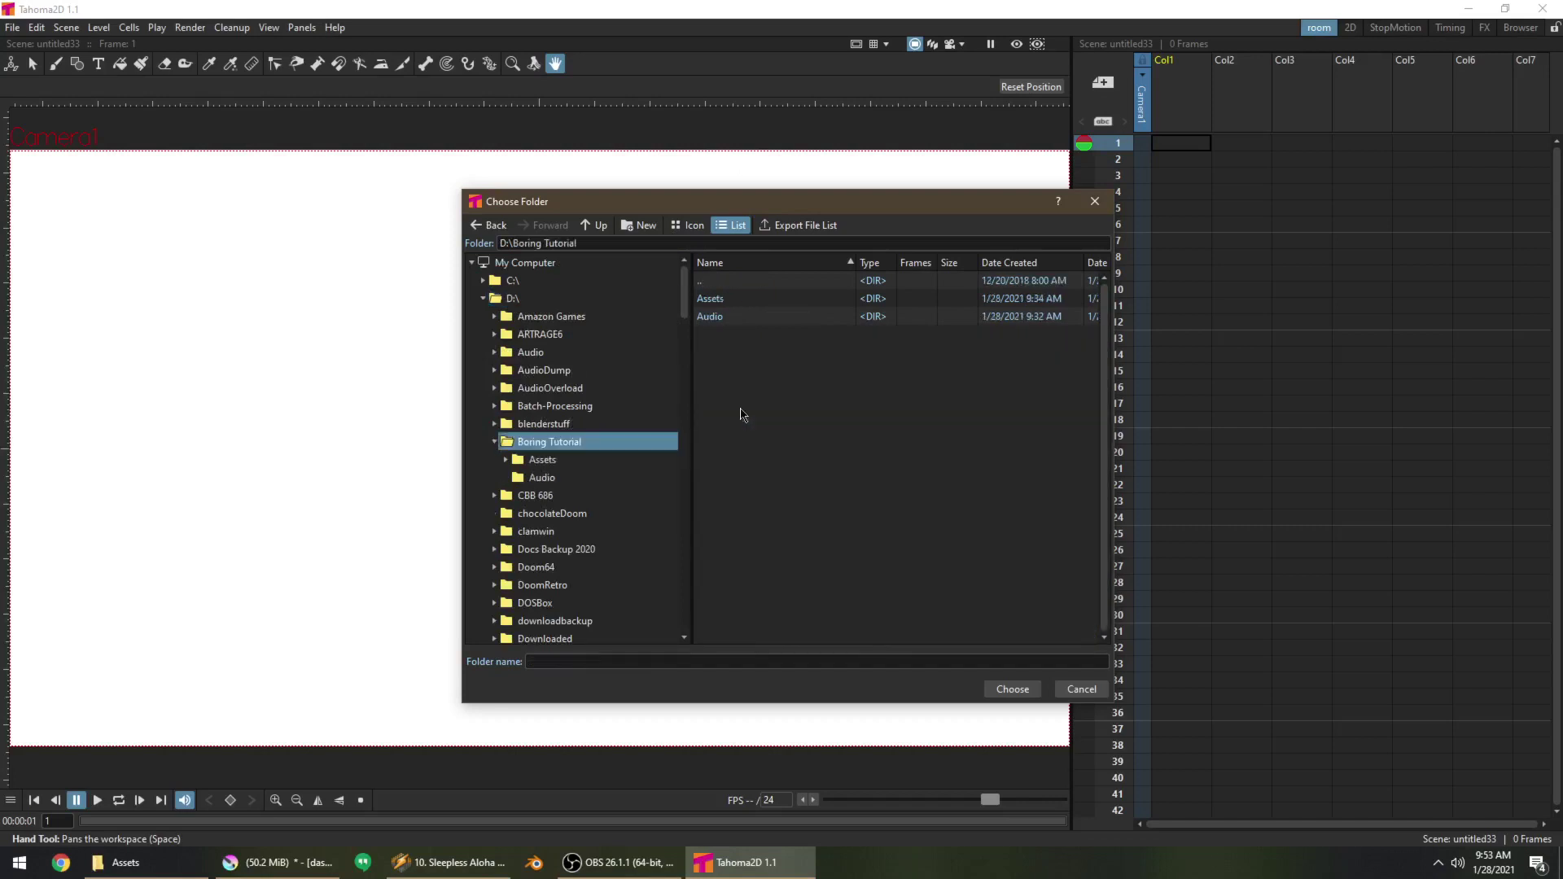
pyautogui.click(740, 309)
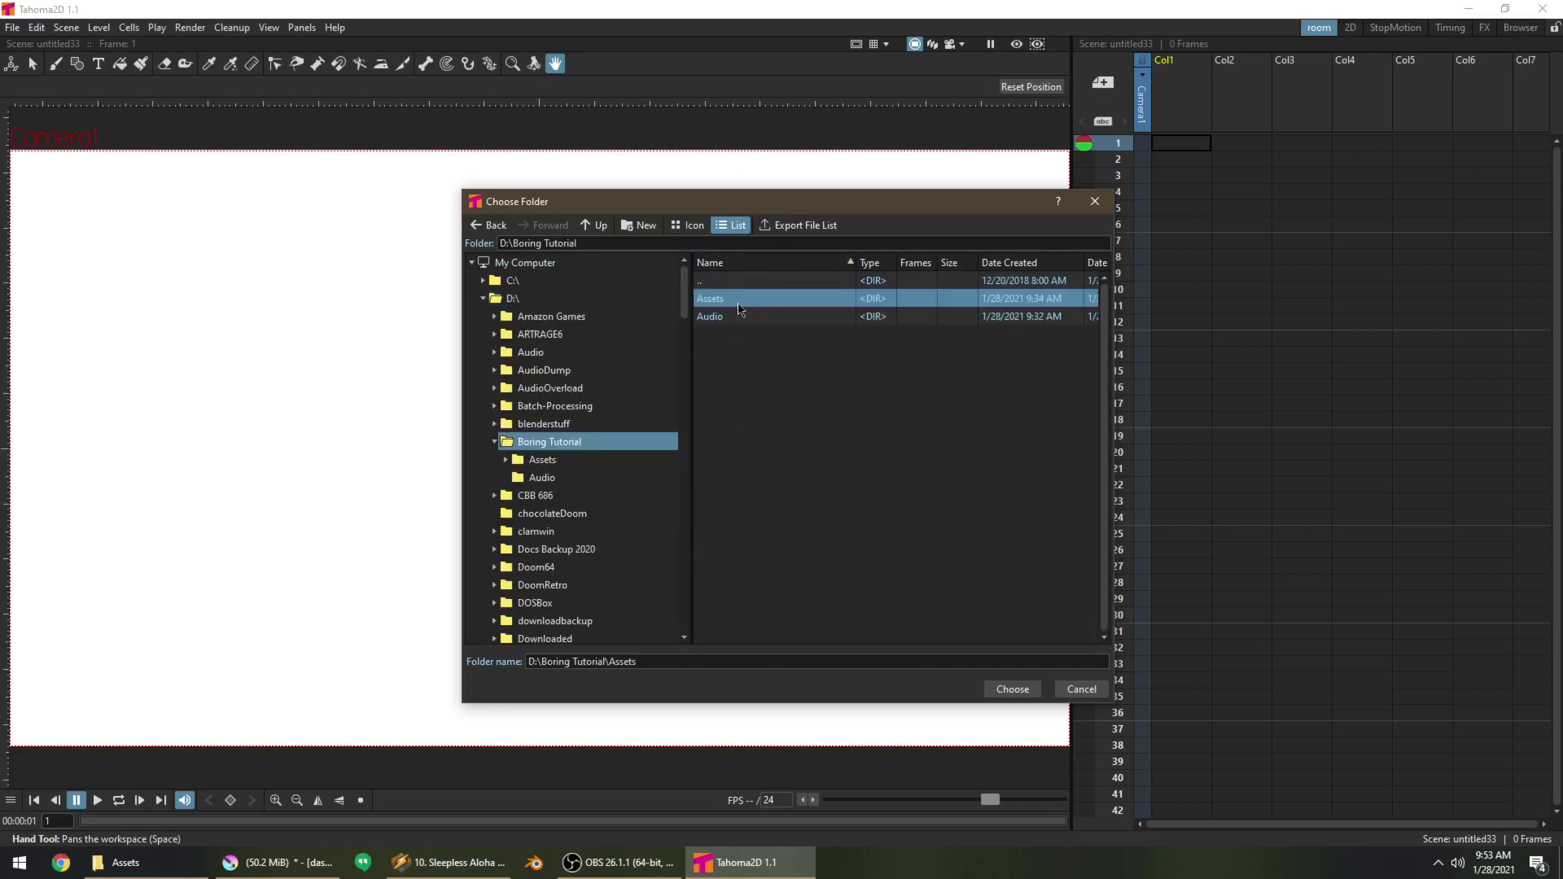
pyautogui.click(786, 456)
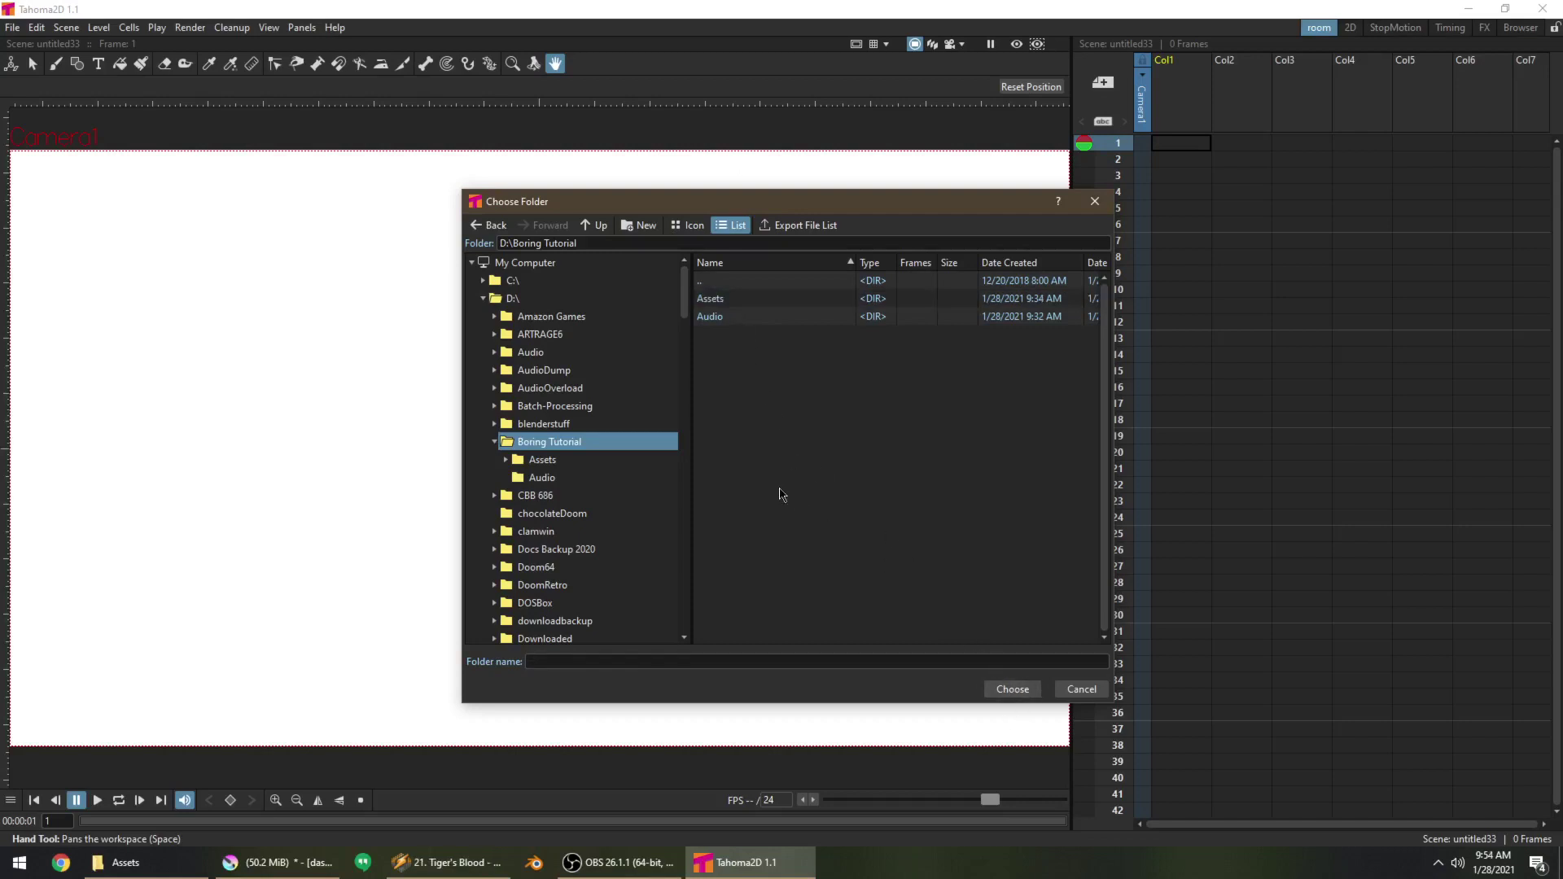
pyautogui.moveTo(814, 208); pyautogui.dragTo(736, 210)
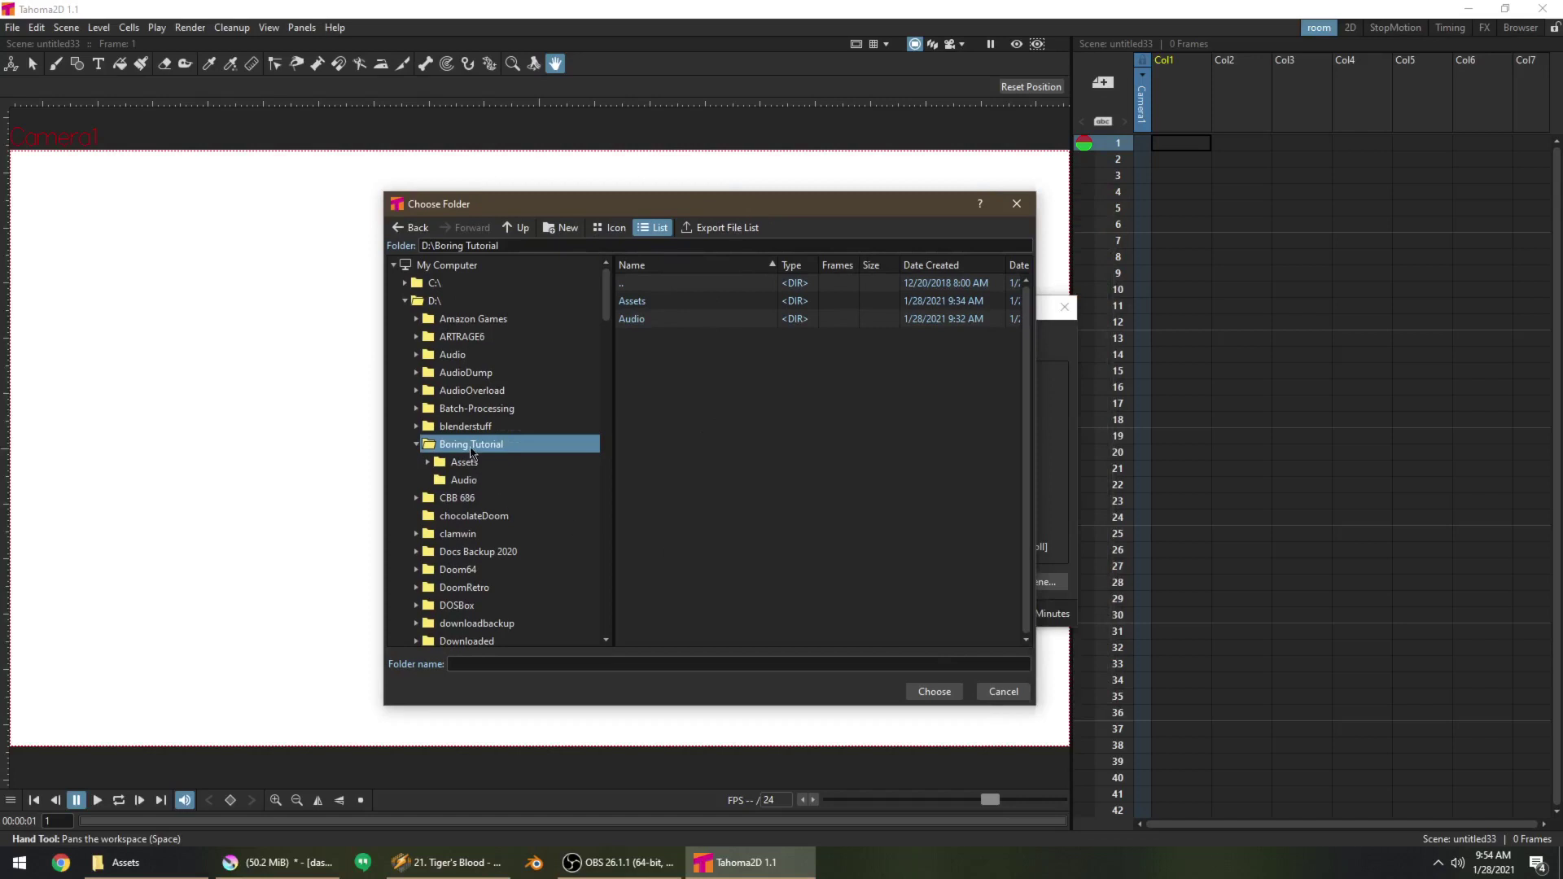
pyautogui.doubleClick(471, 445)
pyautogui.click(943, 692)
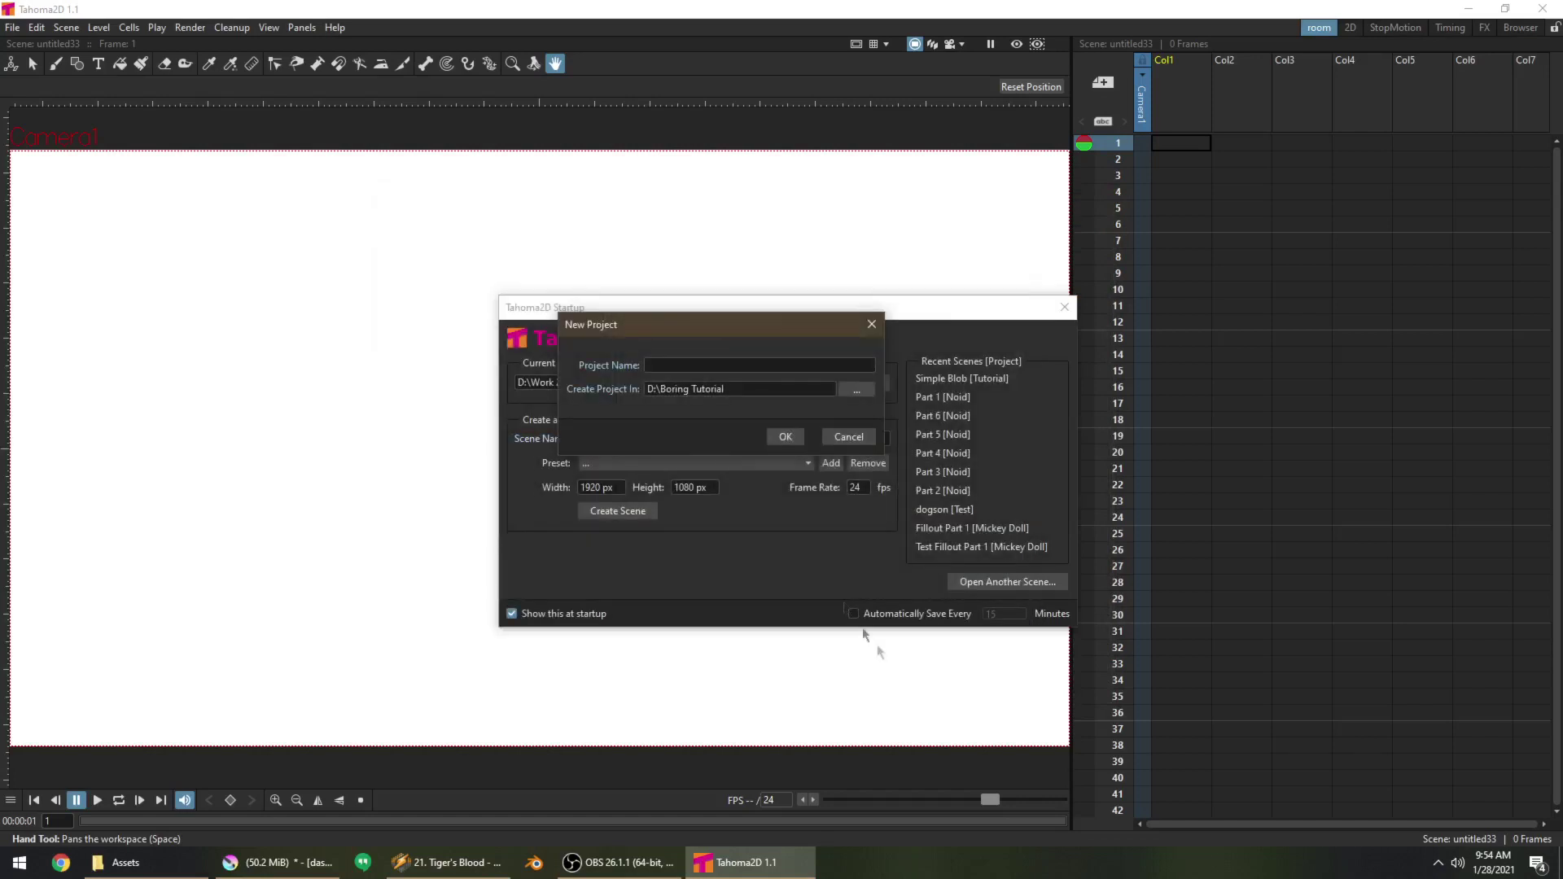
# Create the project with the name "Boring Tutorial" and create the Dash scene in it
pyautogui.click(720, 361)
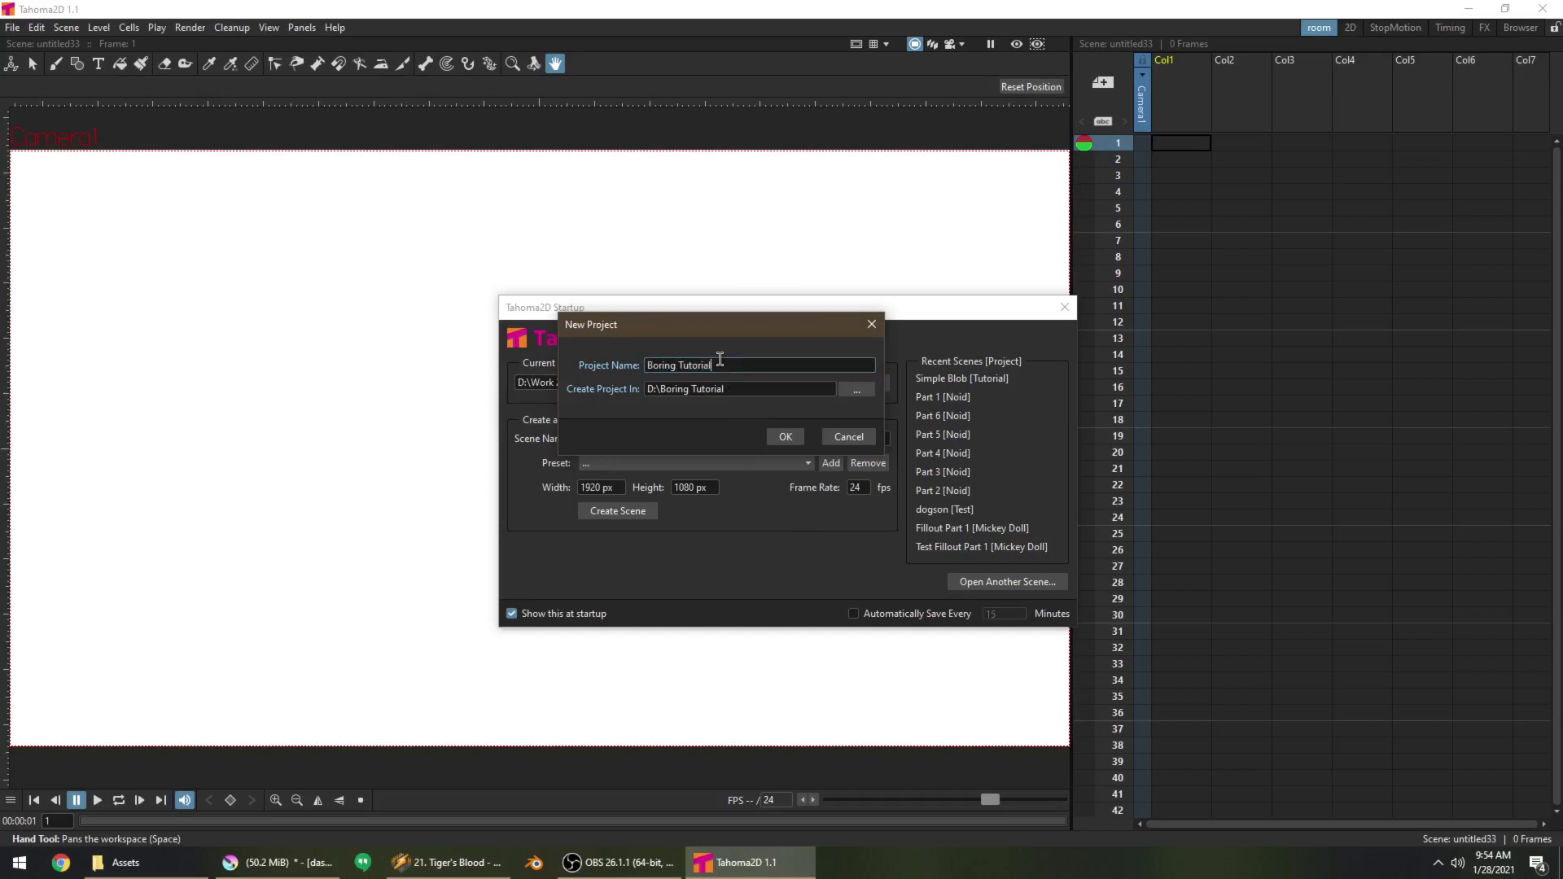
pyautogui.click(786, 436)
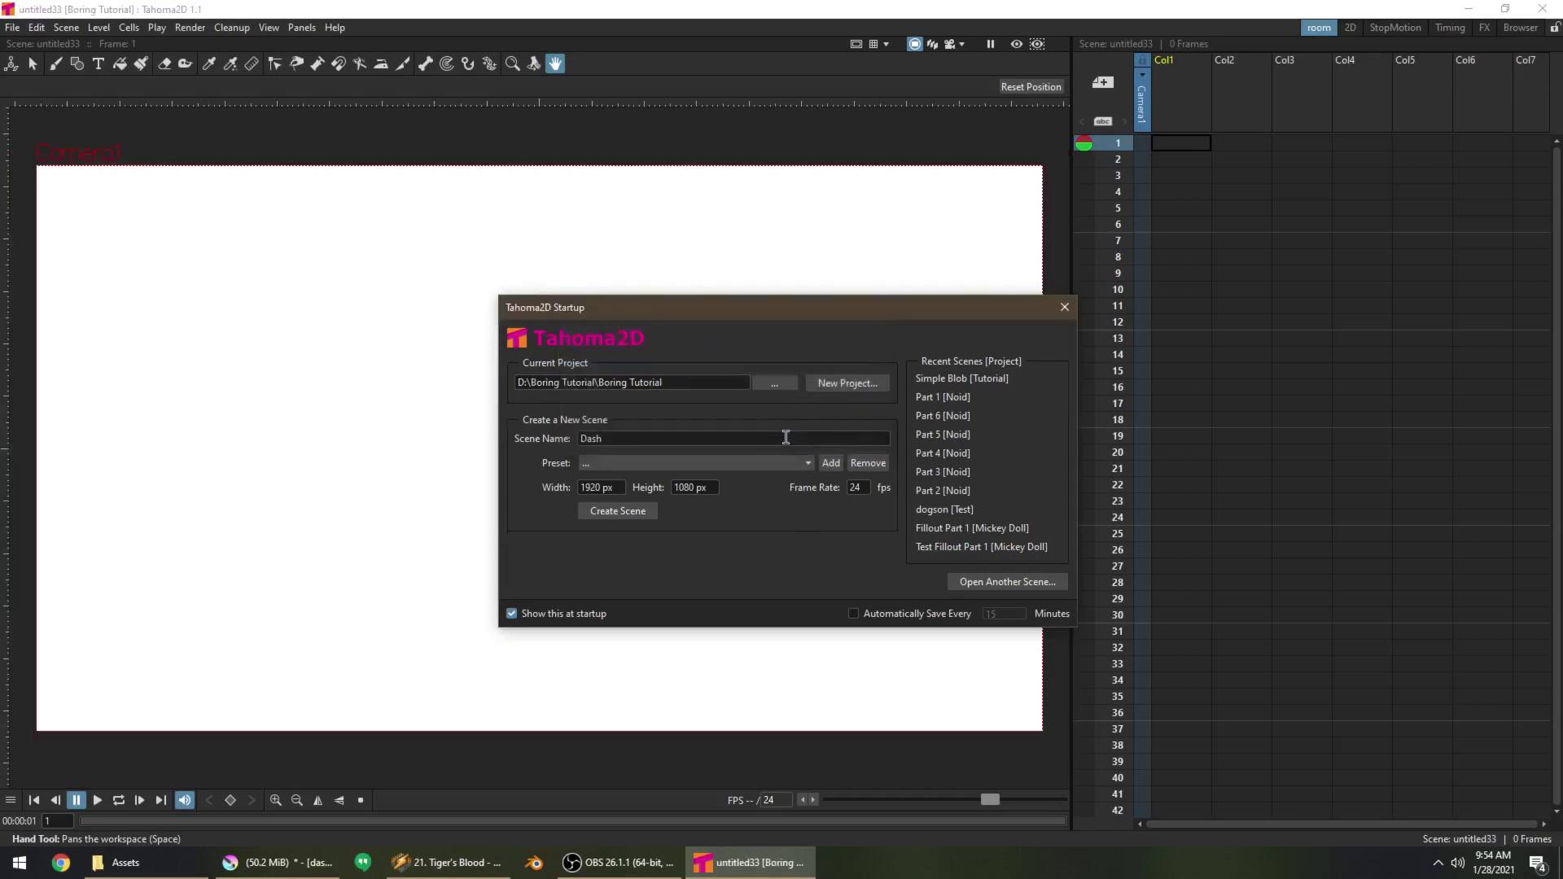
pyautogui.click(786, 437)
pyautogui.click(617, 510)
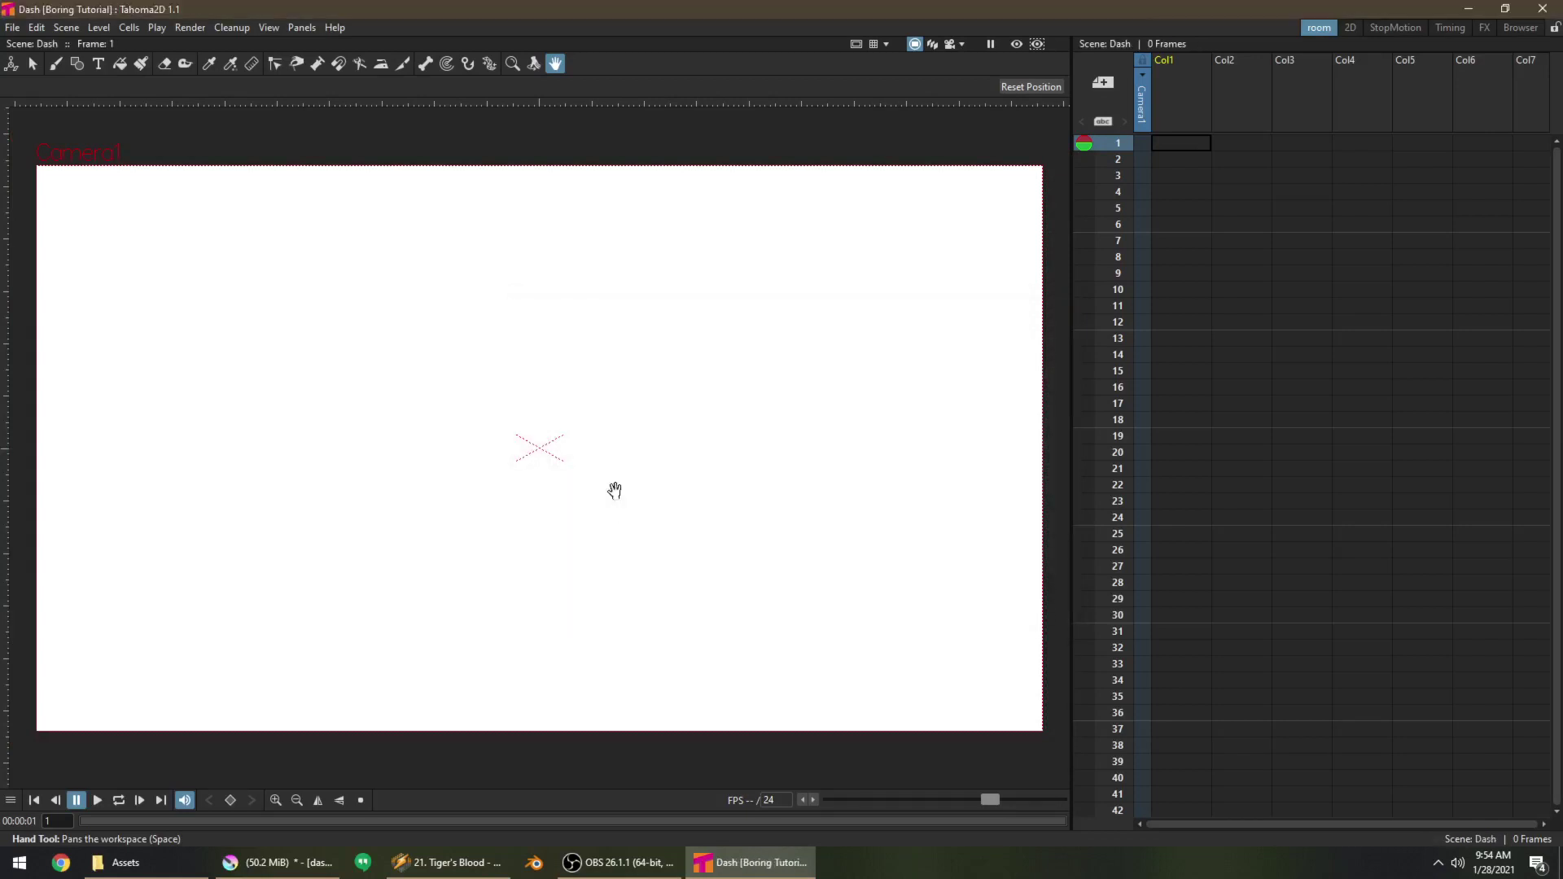
# Switch to File Explorer and open the Audio folder inside D:\Boring Tutorial
pyautogui.moveTo(163, 853)
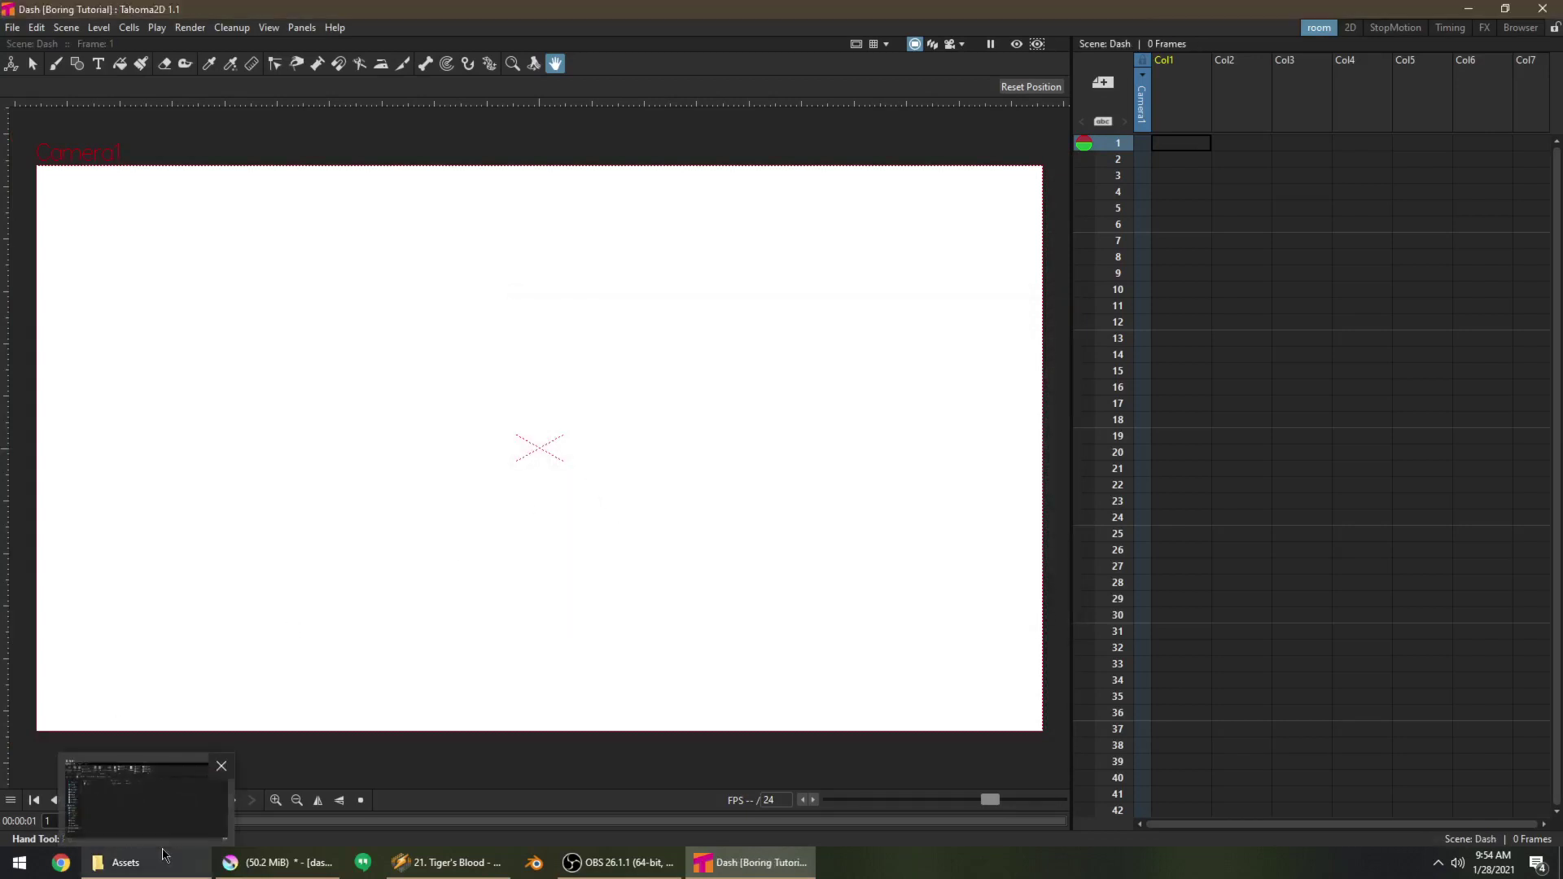
pyautogui.click(163, 854)
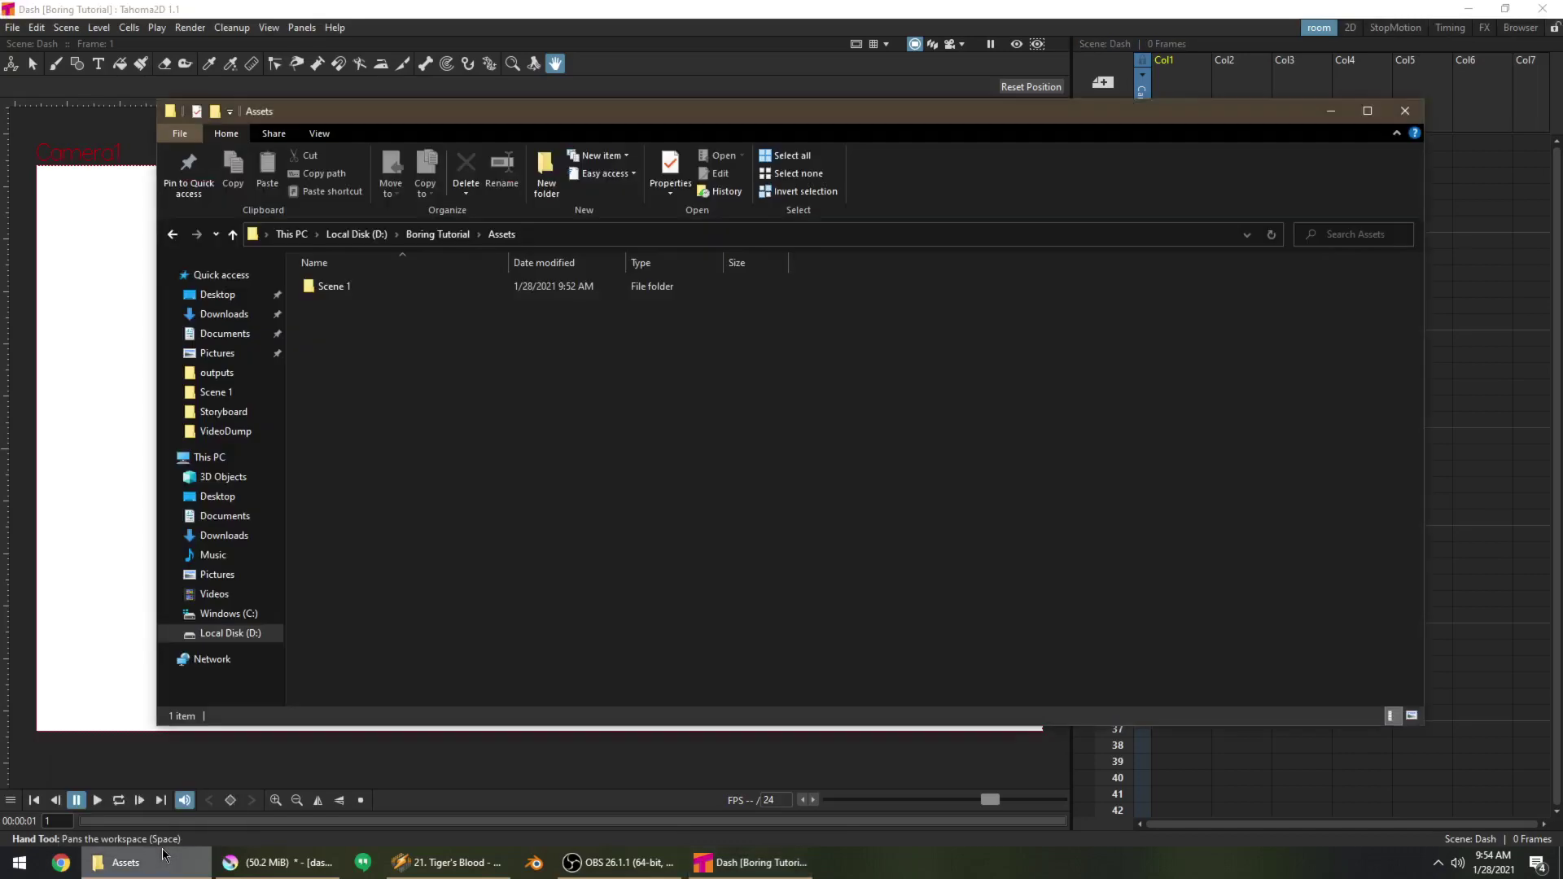
pyautogui.hotkey('alt', 'Up')
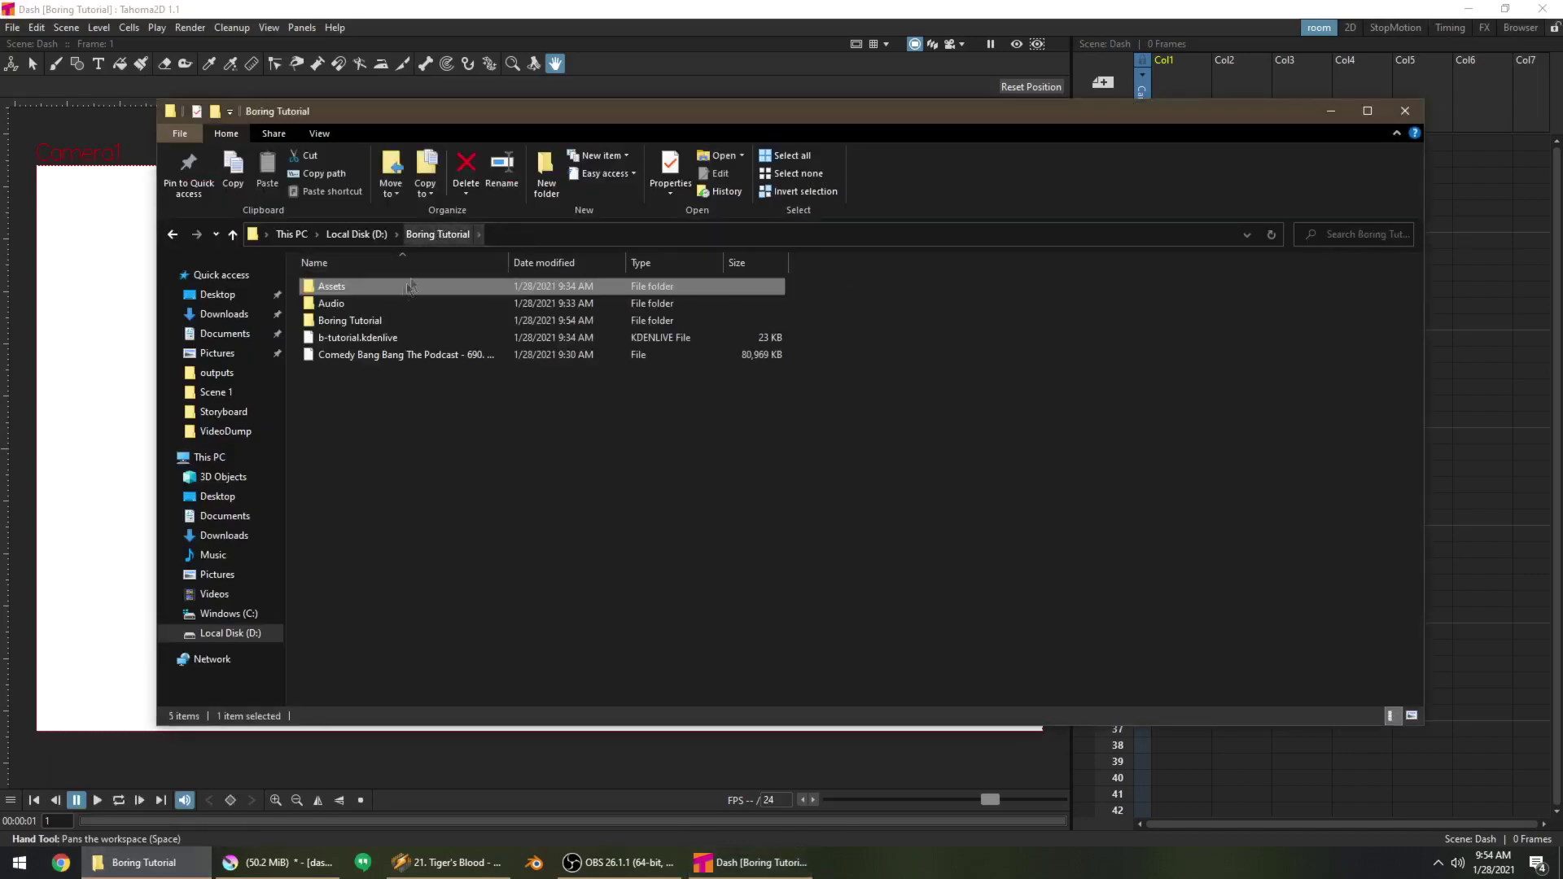
pyautogui.click(397, 304)
pyautogui.doubleClick(397, 304)
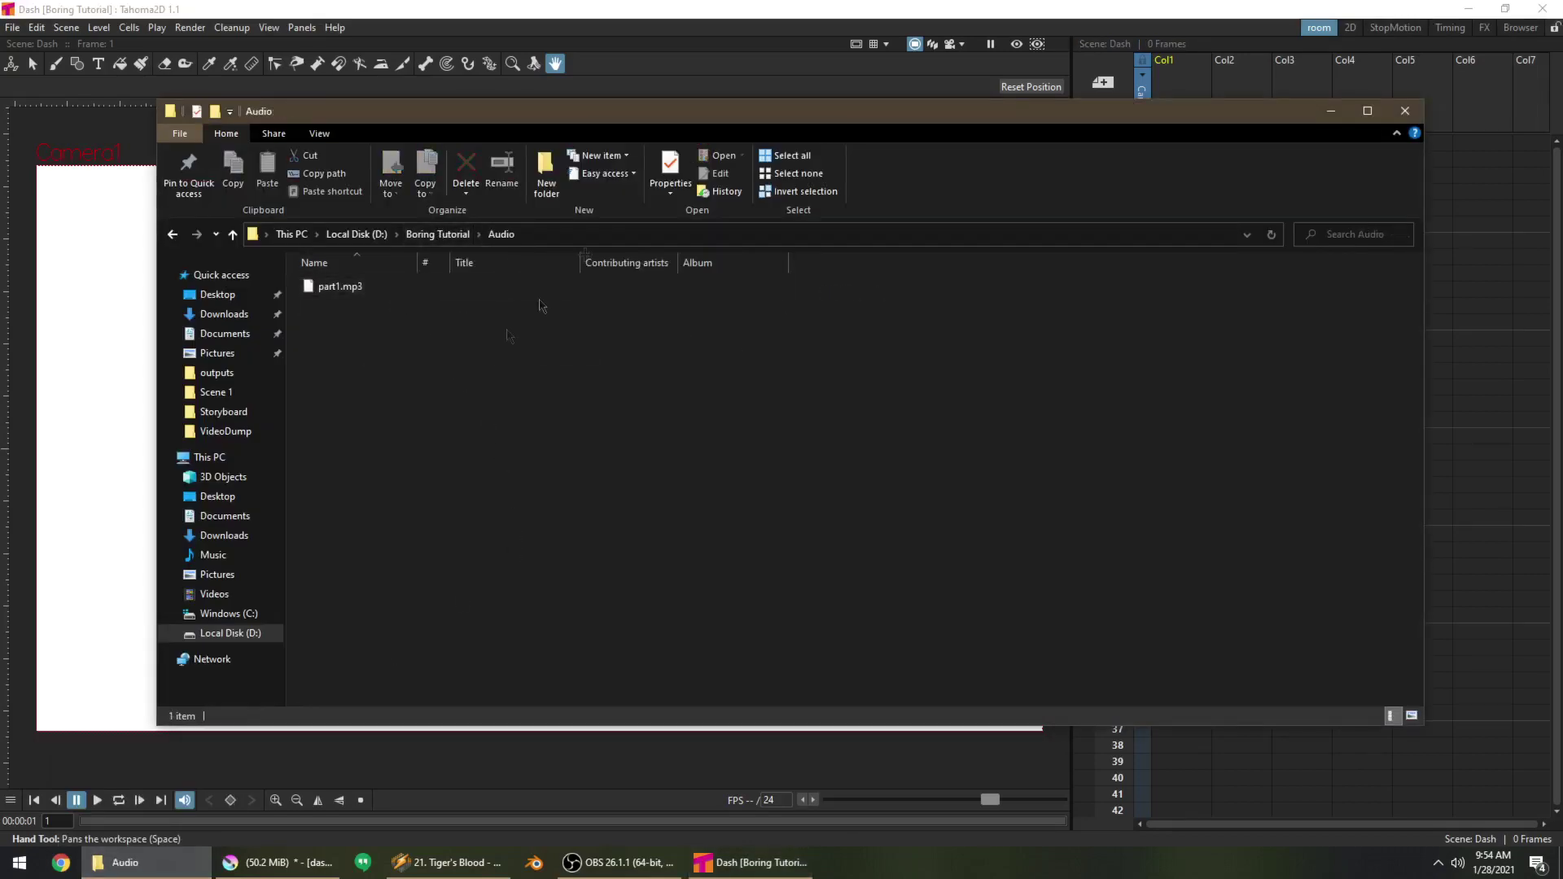
# Import part1.mp3 into the first column of the Dash scene, starting at frame 1
pyautogui.moveTo(722, 113); pyautogui.dragTo(717, 328)
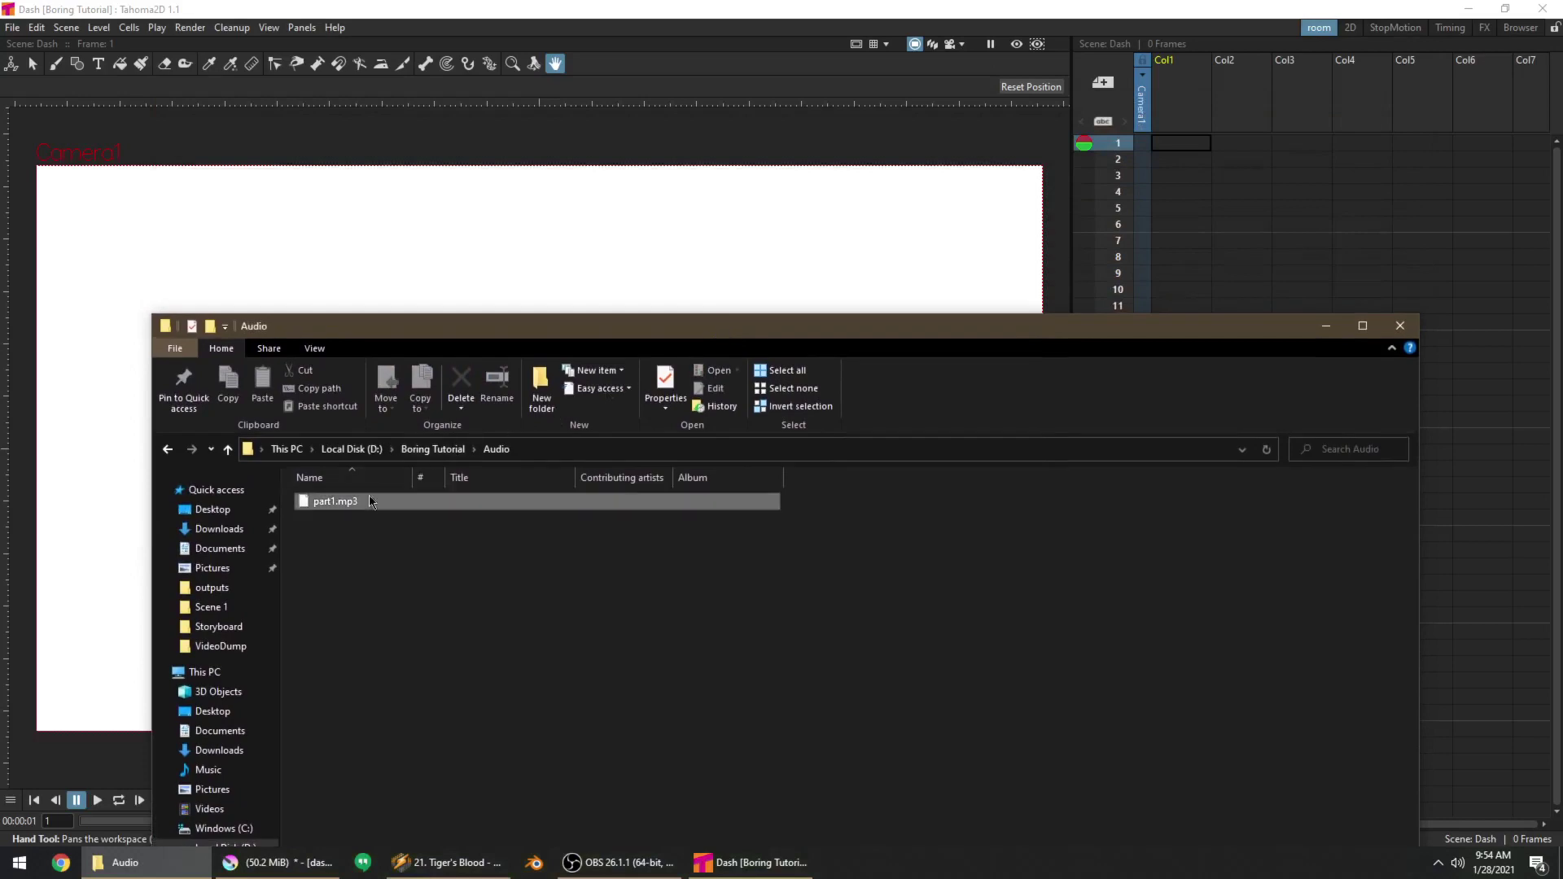
pyautogui.click(324, 505)
pyautogui.moveTo(324, 512); pyautogui.dragTo(1186, 150)
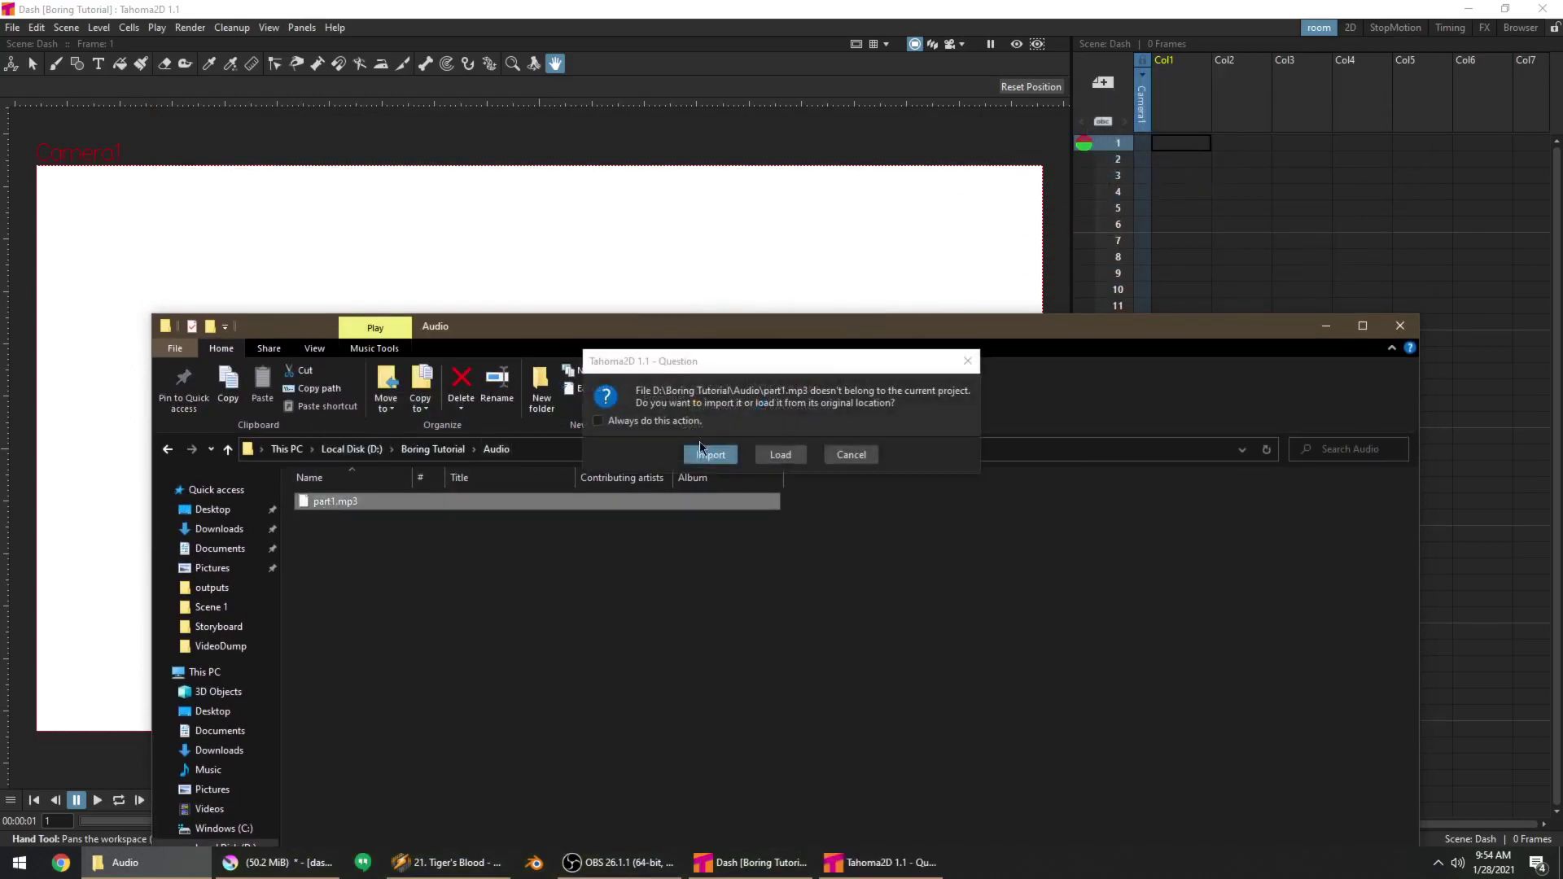
pyautogui.click(705, 456)
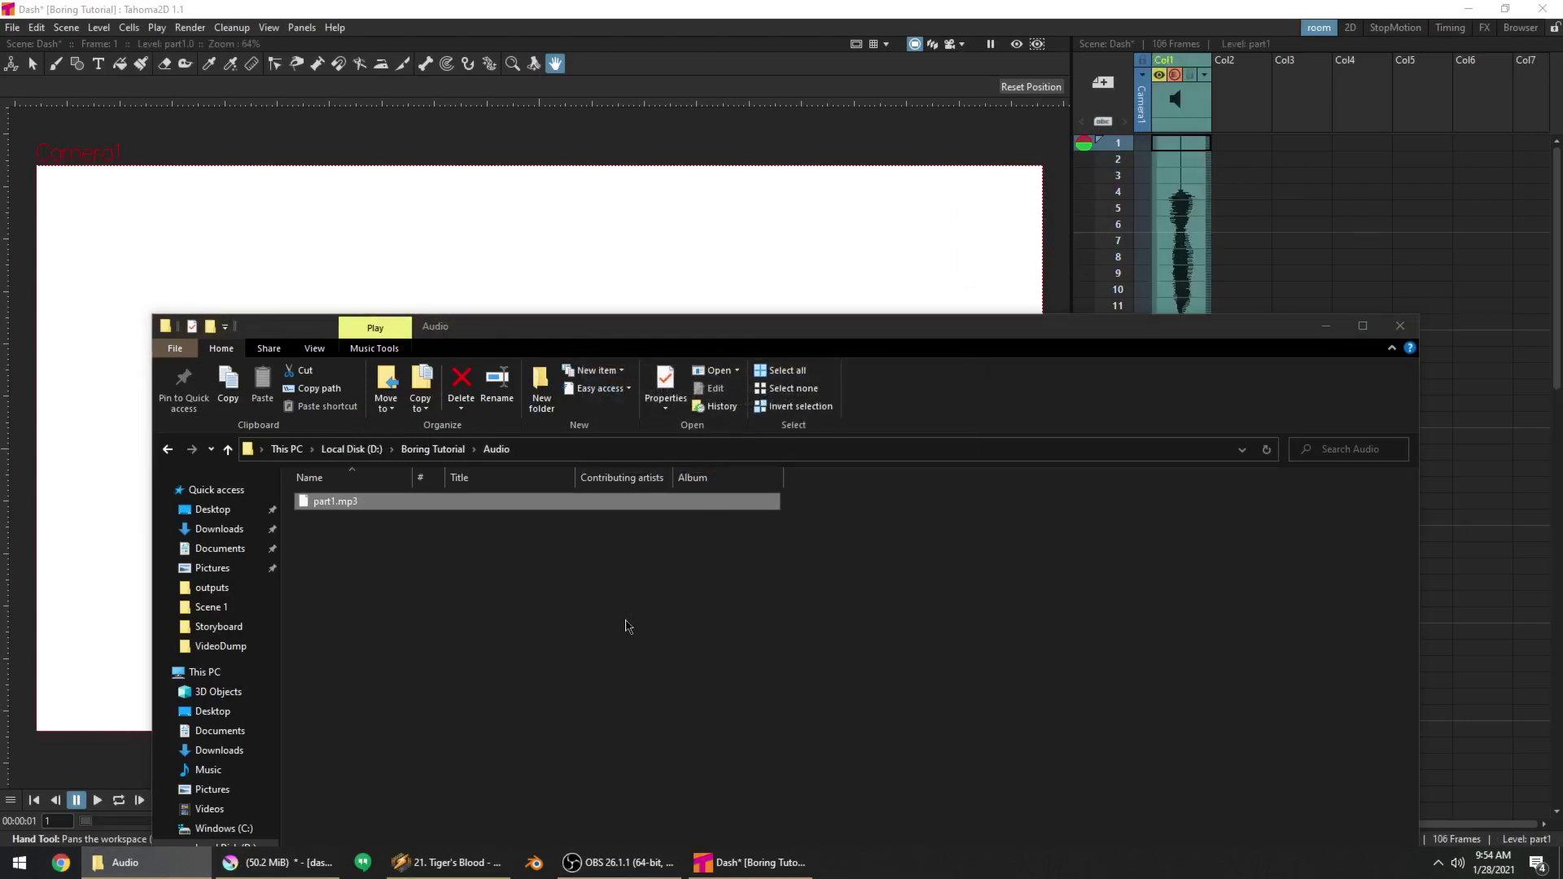
# Import dash_bg.png from the Assets\Scene 1 folder into the second column at frame 1
pyautogui.click(432, 449)
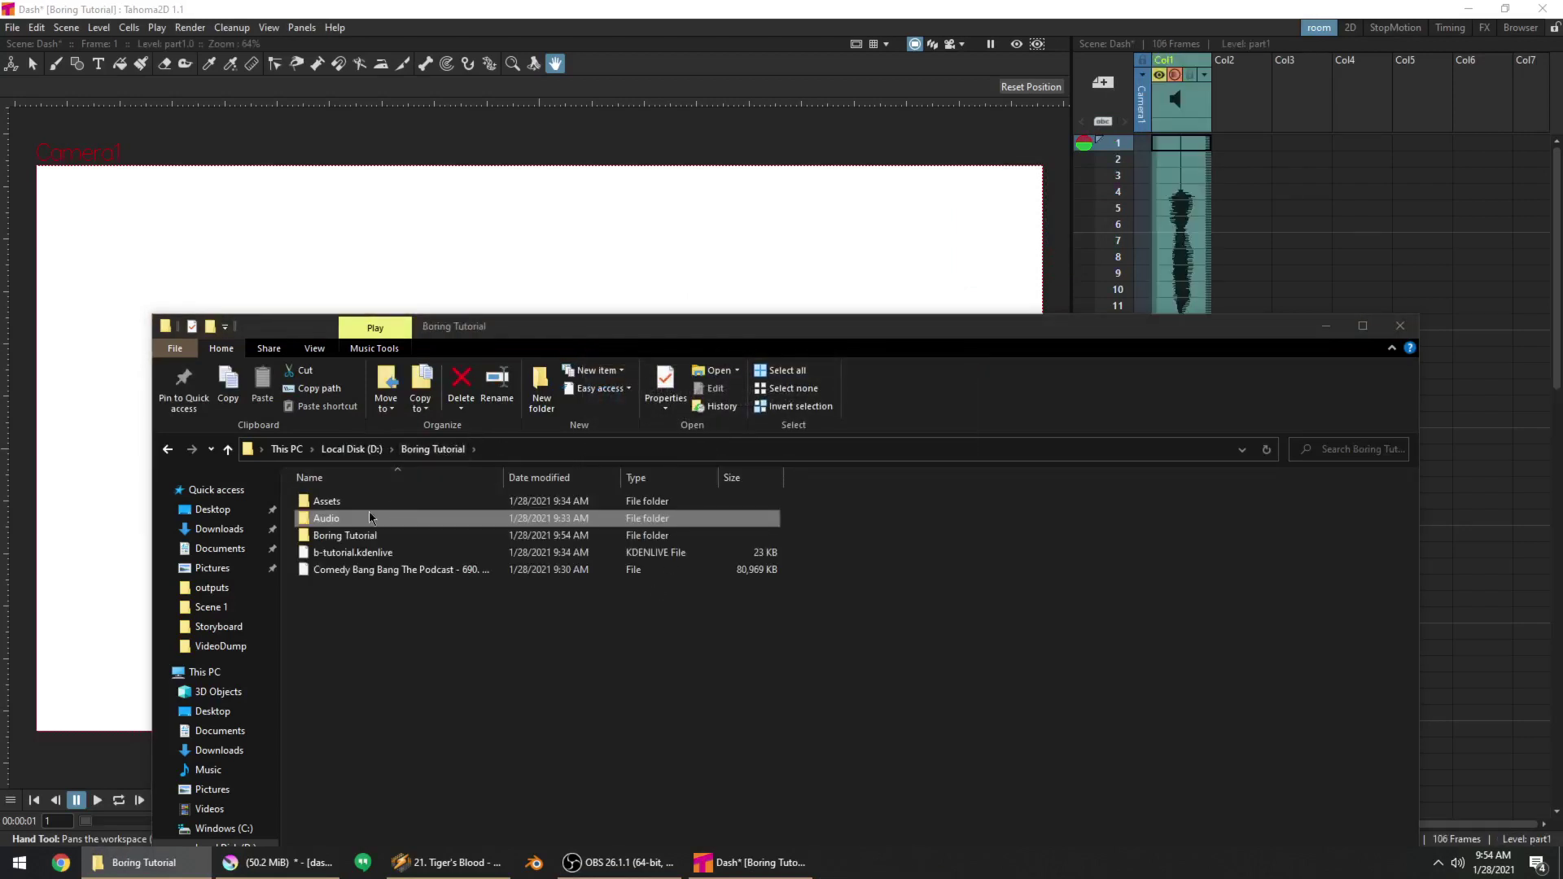
pyautogui.doubleClick(370, 502)
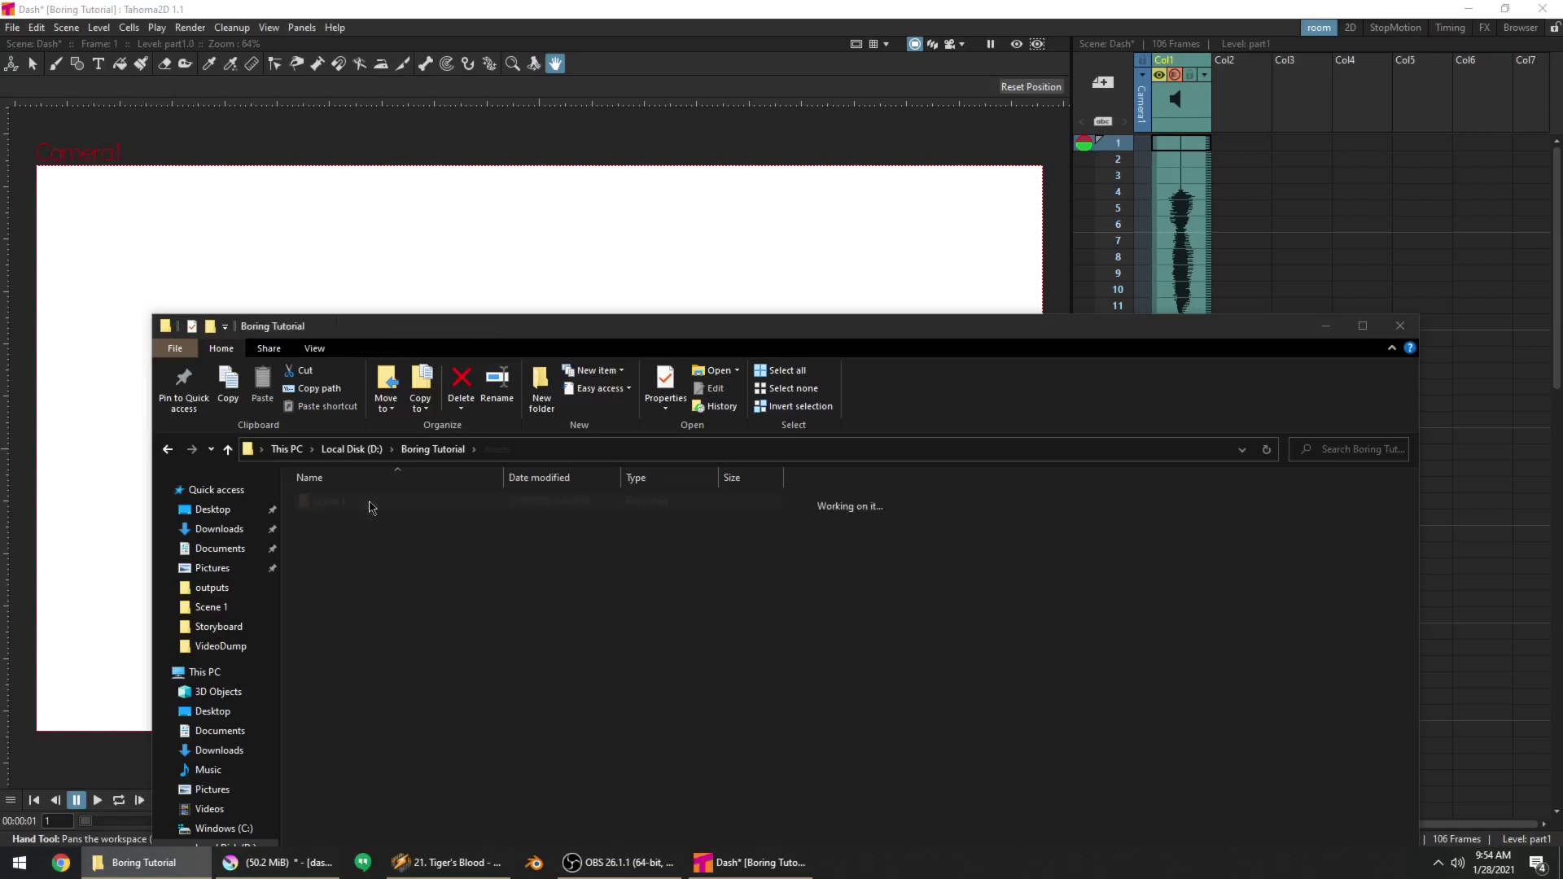
pyautogui.doubleClick(359, 499)
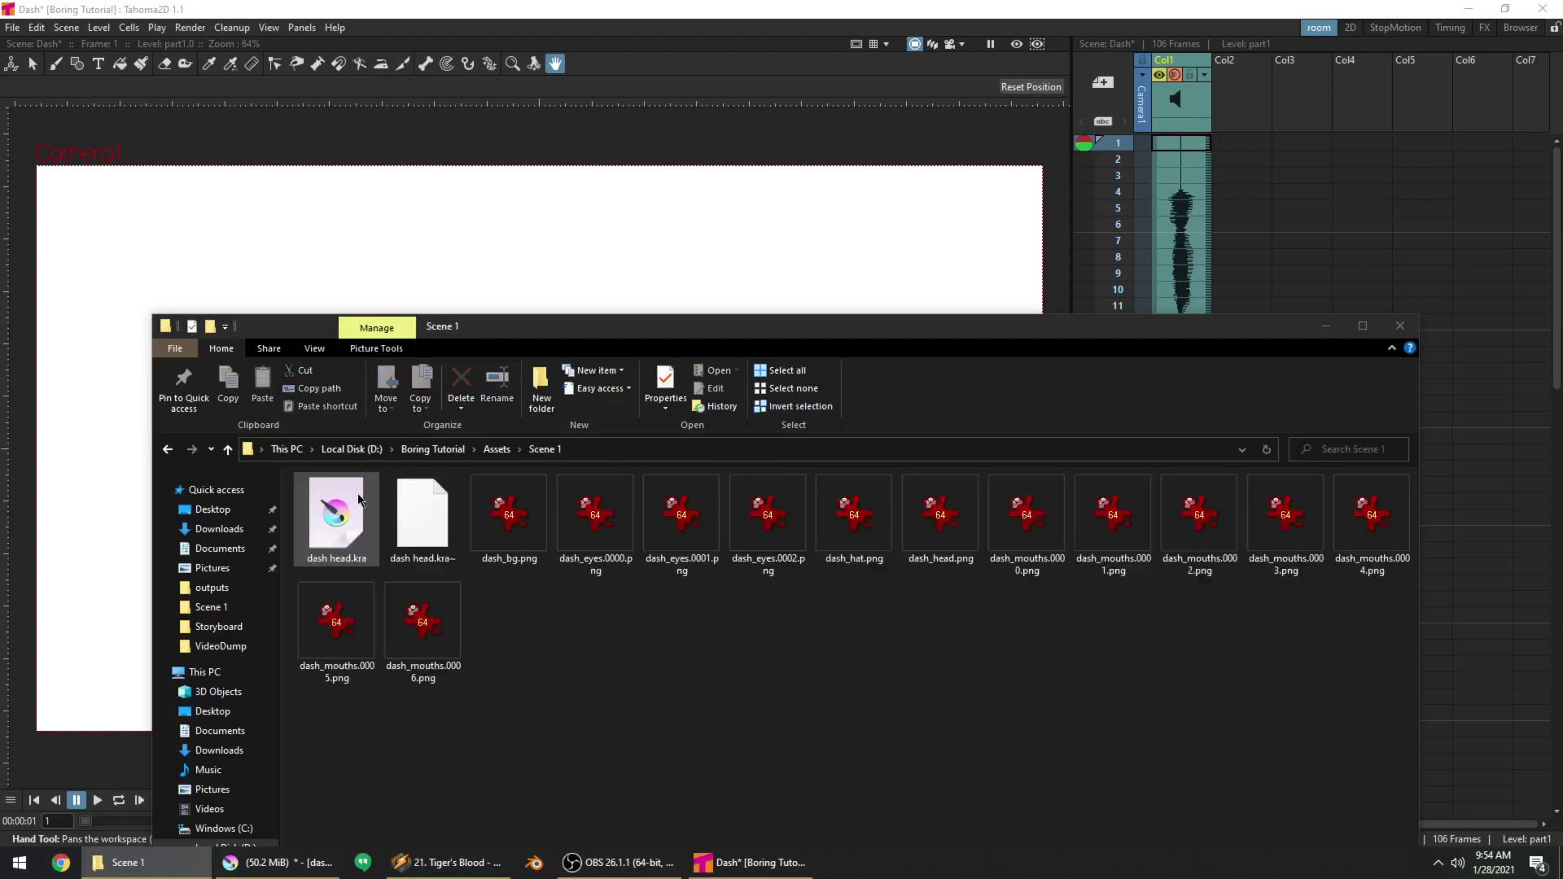
pyautogui.click(523, 544)
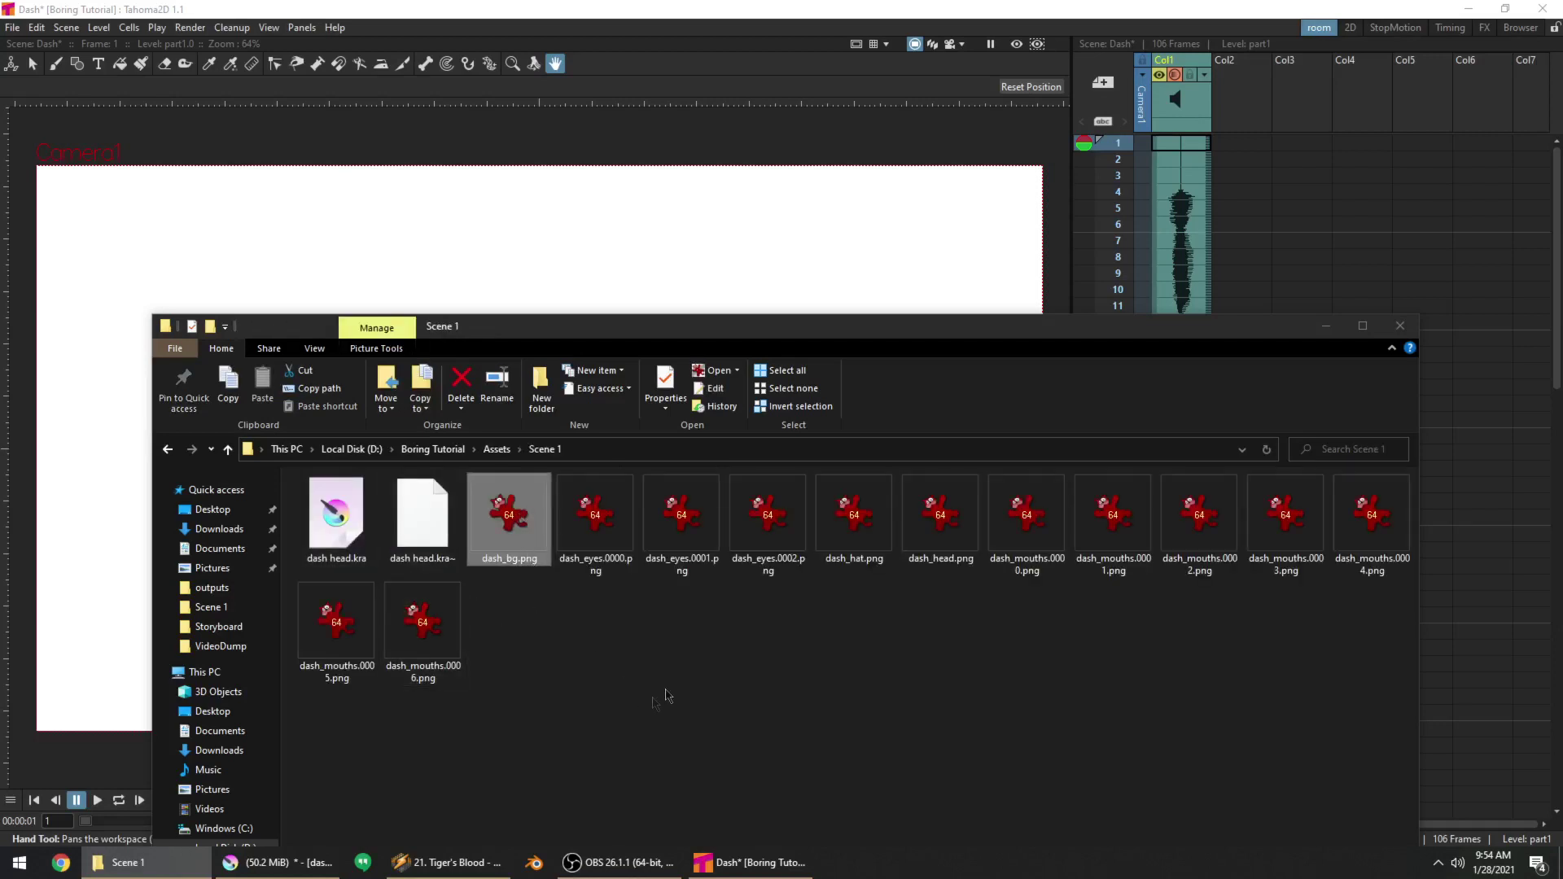
pyautogui.moveTo(535, 537); pyautogui.dragTo(1233, 151)
pyautogui.click(722, 453)
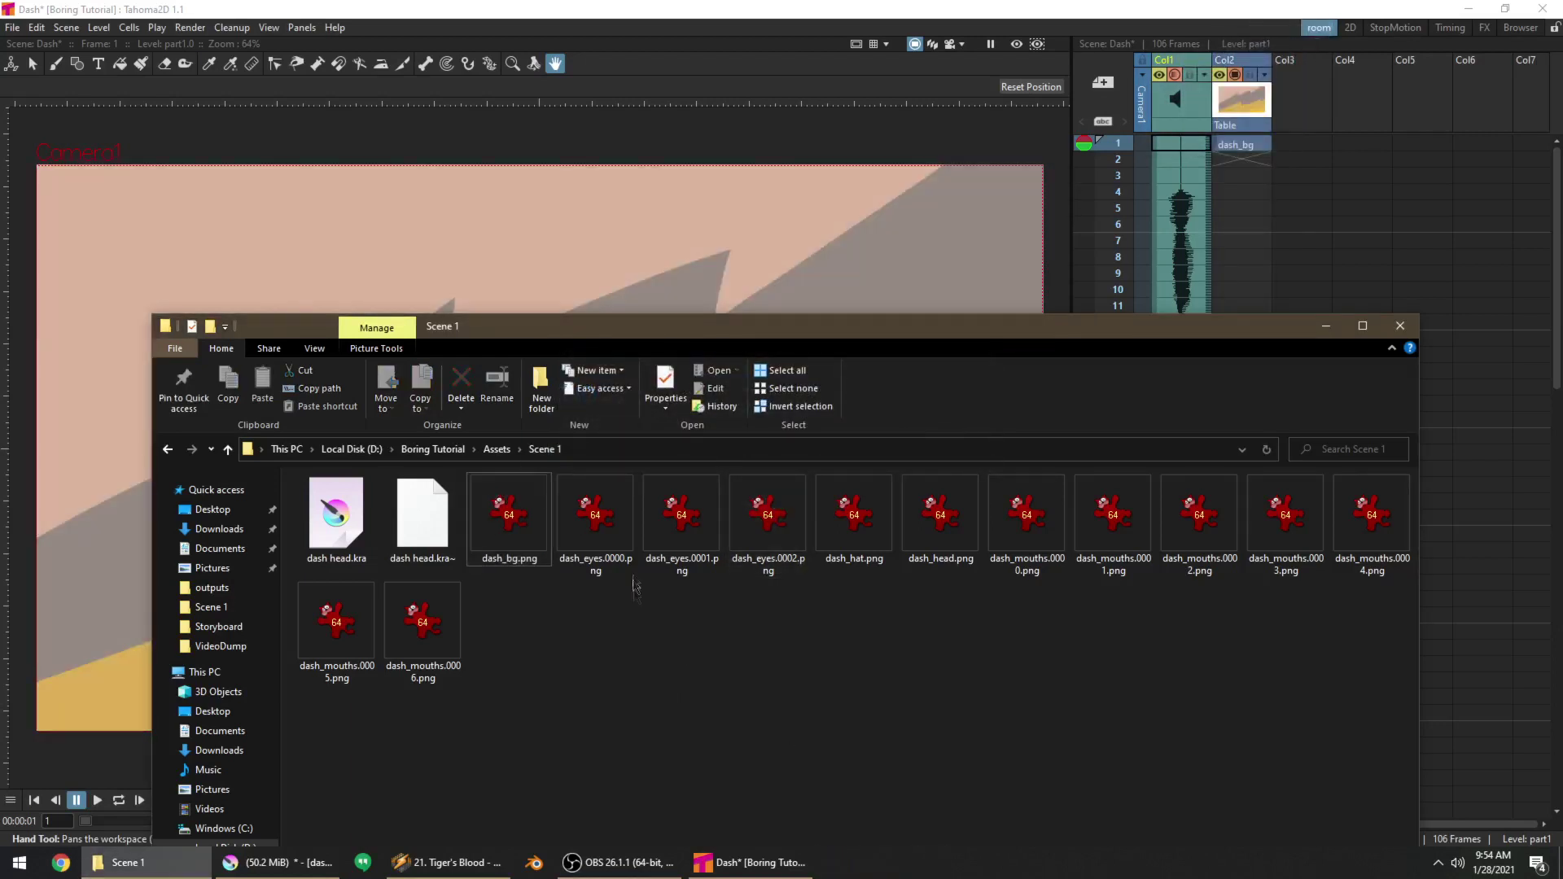
# Import the dash_eyes image sequence from the Scene 1 folder into the third column, starting at frame 1
pyautogui.press('Right')
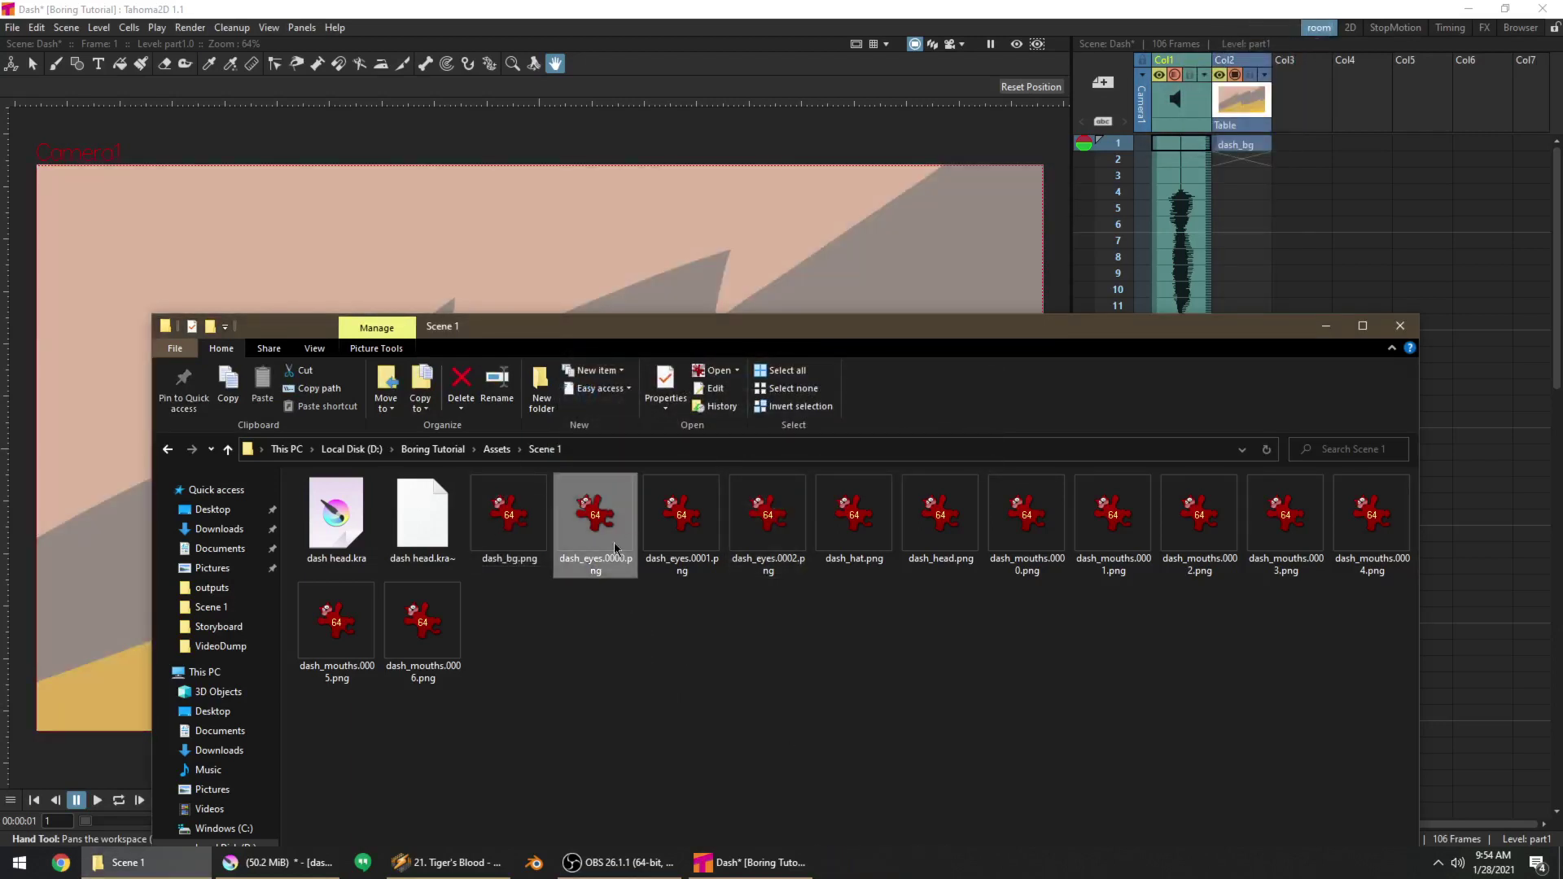
pyautogui.keyDown('shift'); pyautogui.click(767, 533); pyautogui.keyUp('shift')
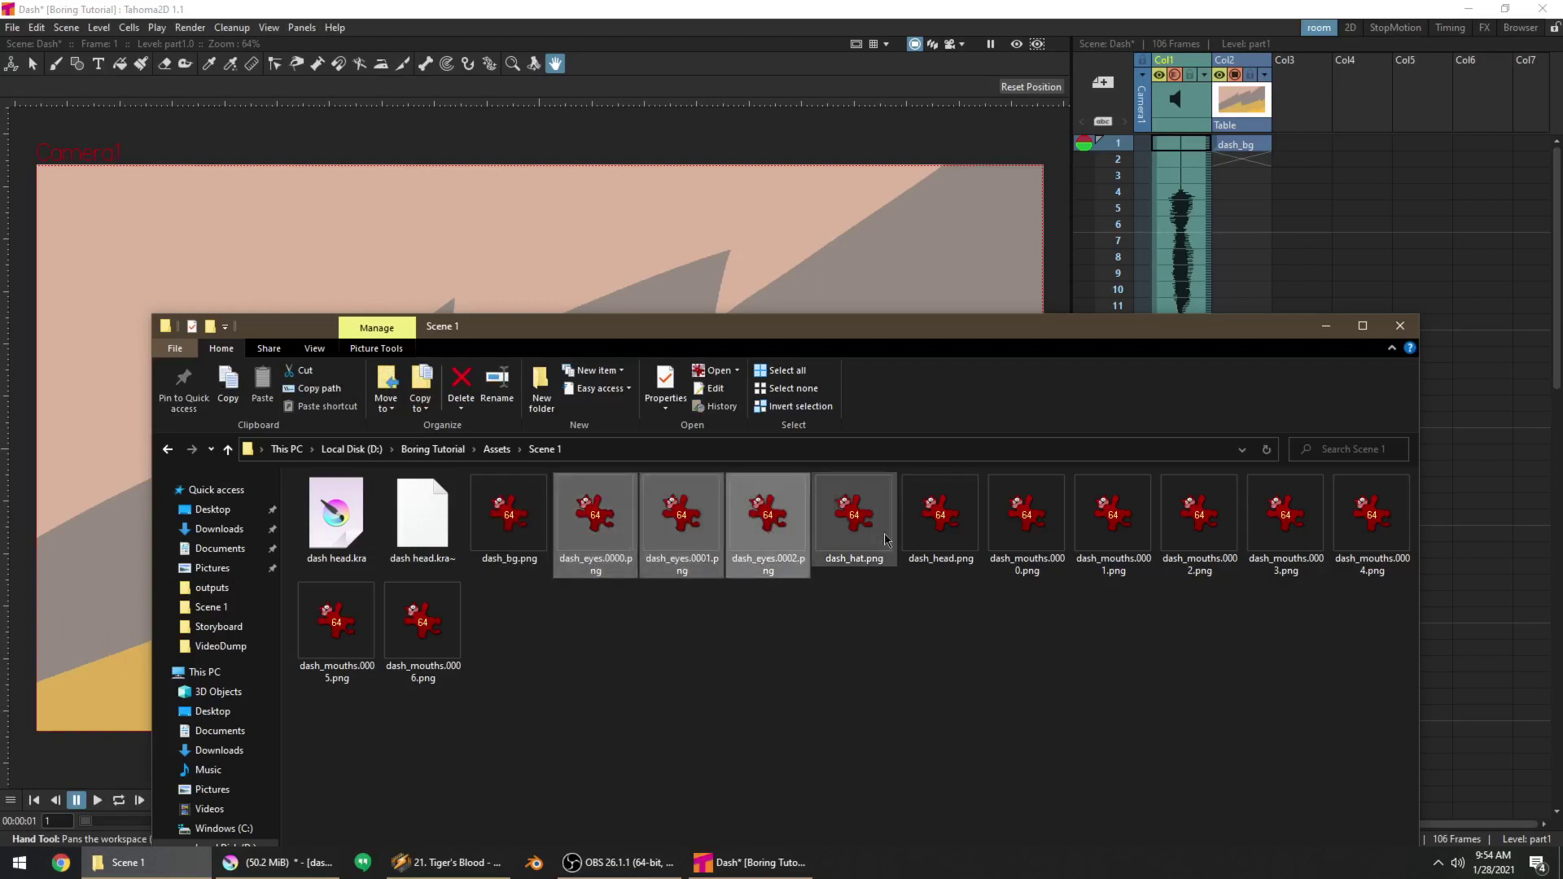
pyautogui.click(589, 651)
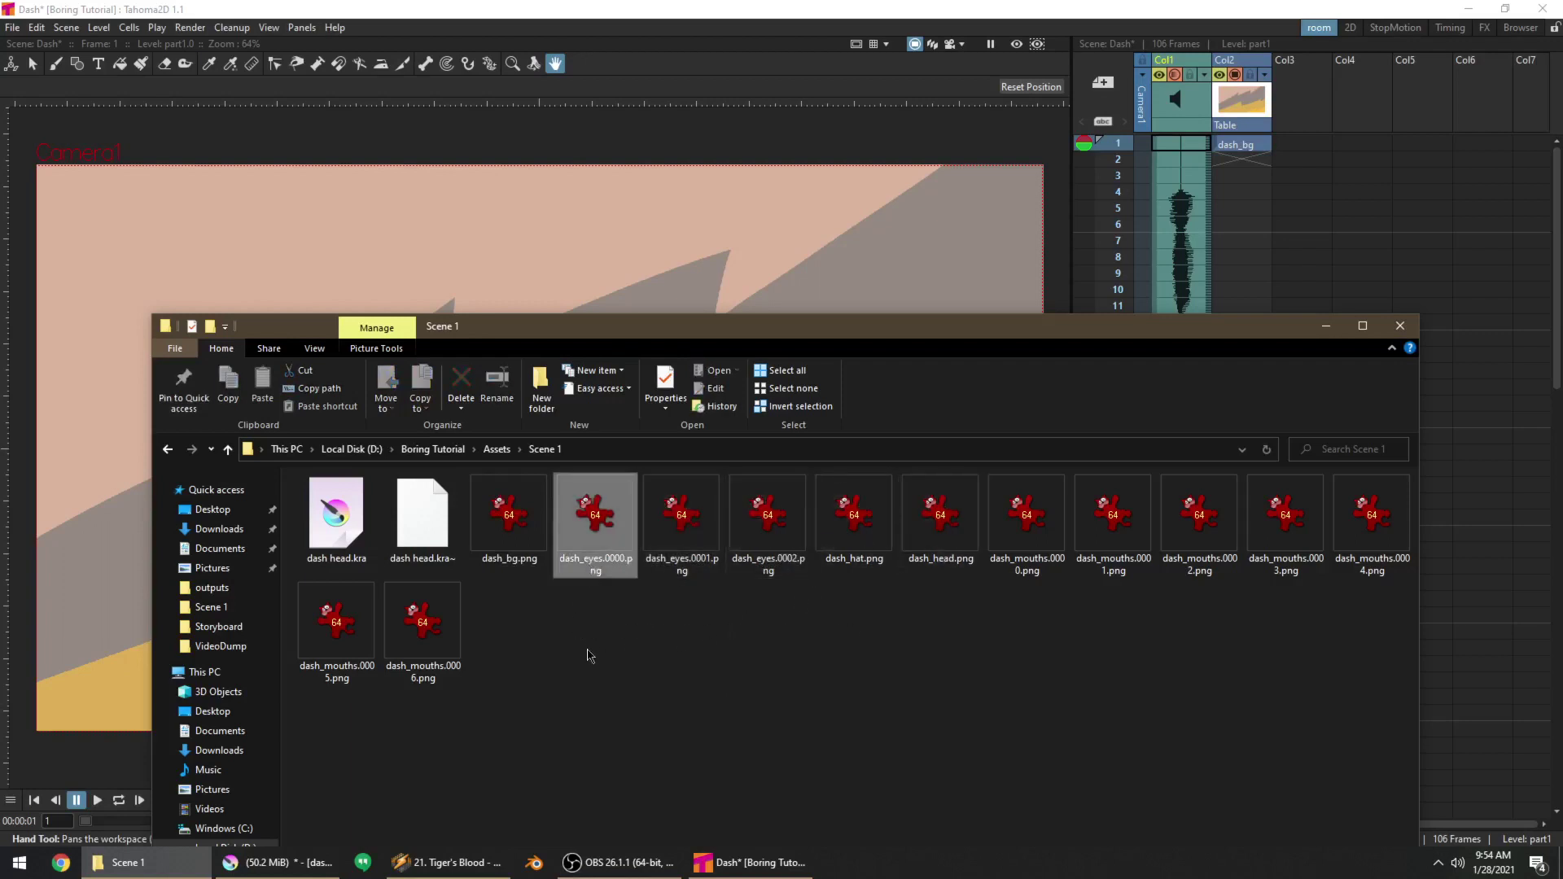
pyautogui.moveTo(601, 554); pyautogui.dragTo(1297, 151)
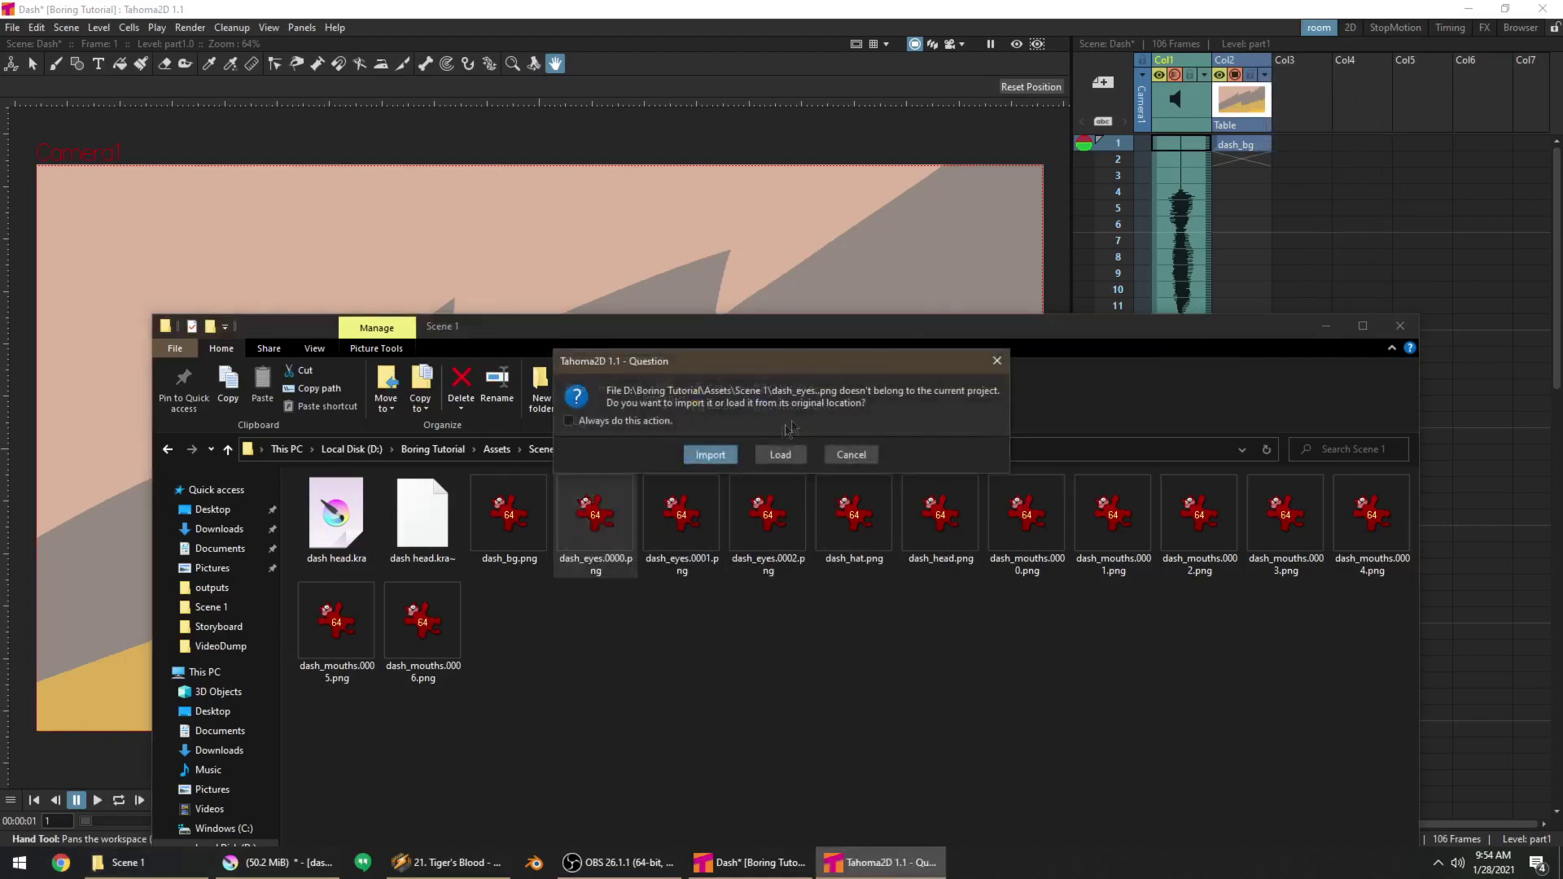
pyautogui.click(725, 459)
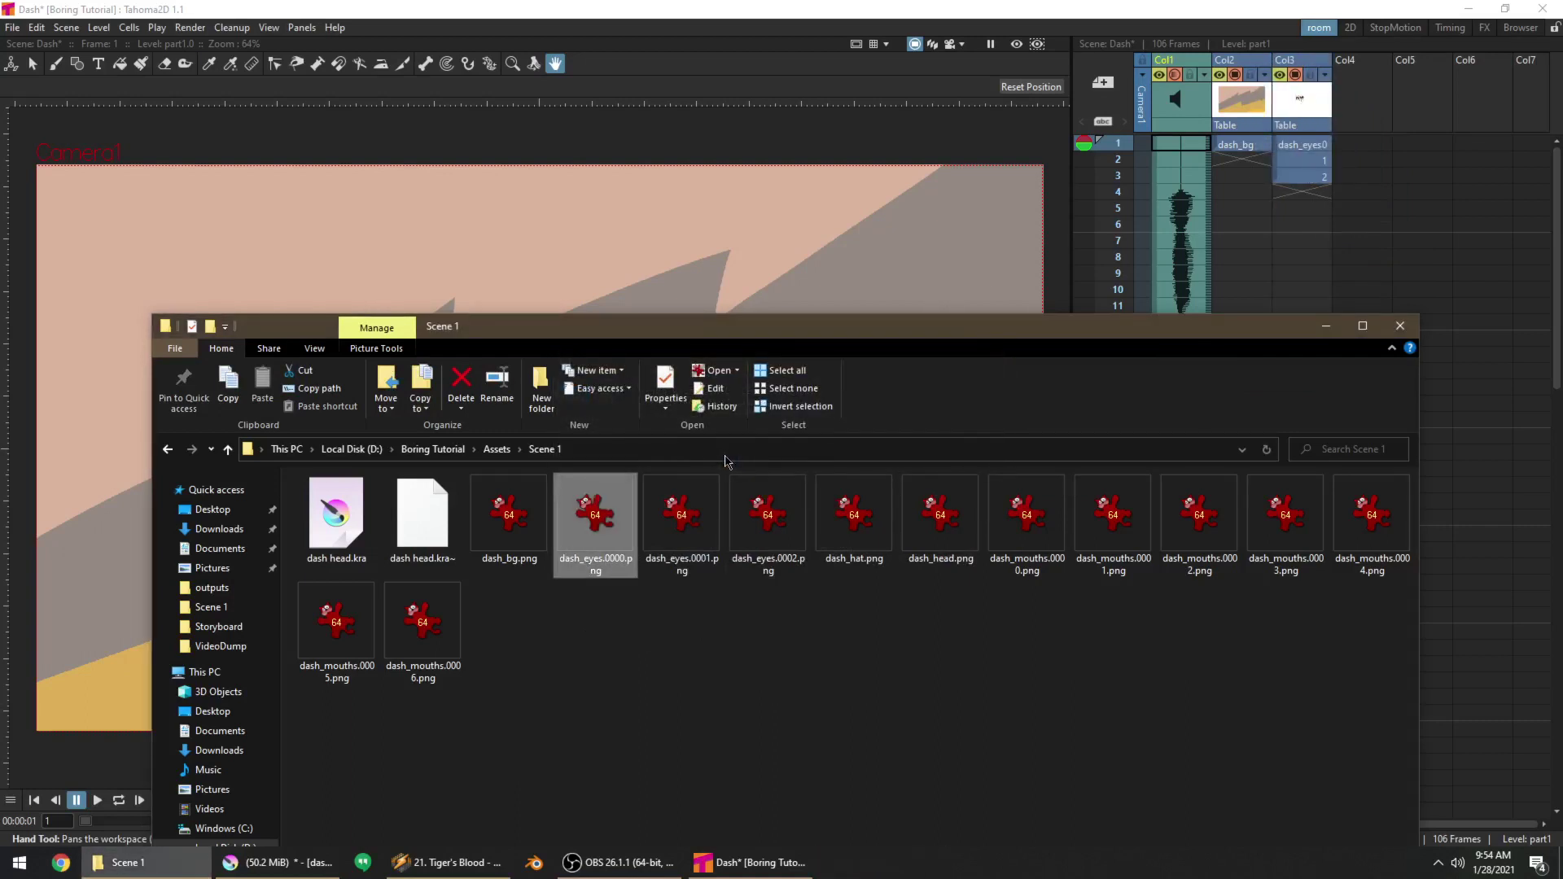
# Load dash_hat.png into the fifth column and dash_head.png into the fourth column at frame 1, from their original location
pyautogui.moveTo(873, 509)
pyautogui.mouseDown()
pyautogui.moveTo(1238, 326)
pyautogui.moveTo(1356, 162)
pyautogui.moveTo(1420, 147)
pyautogui.mouseUp()
pyautogui.click(782, 454)
pyautogui.moveTo(940, 521); pyautogui.dragTo(1335, 161)
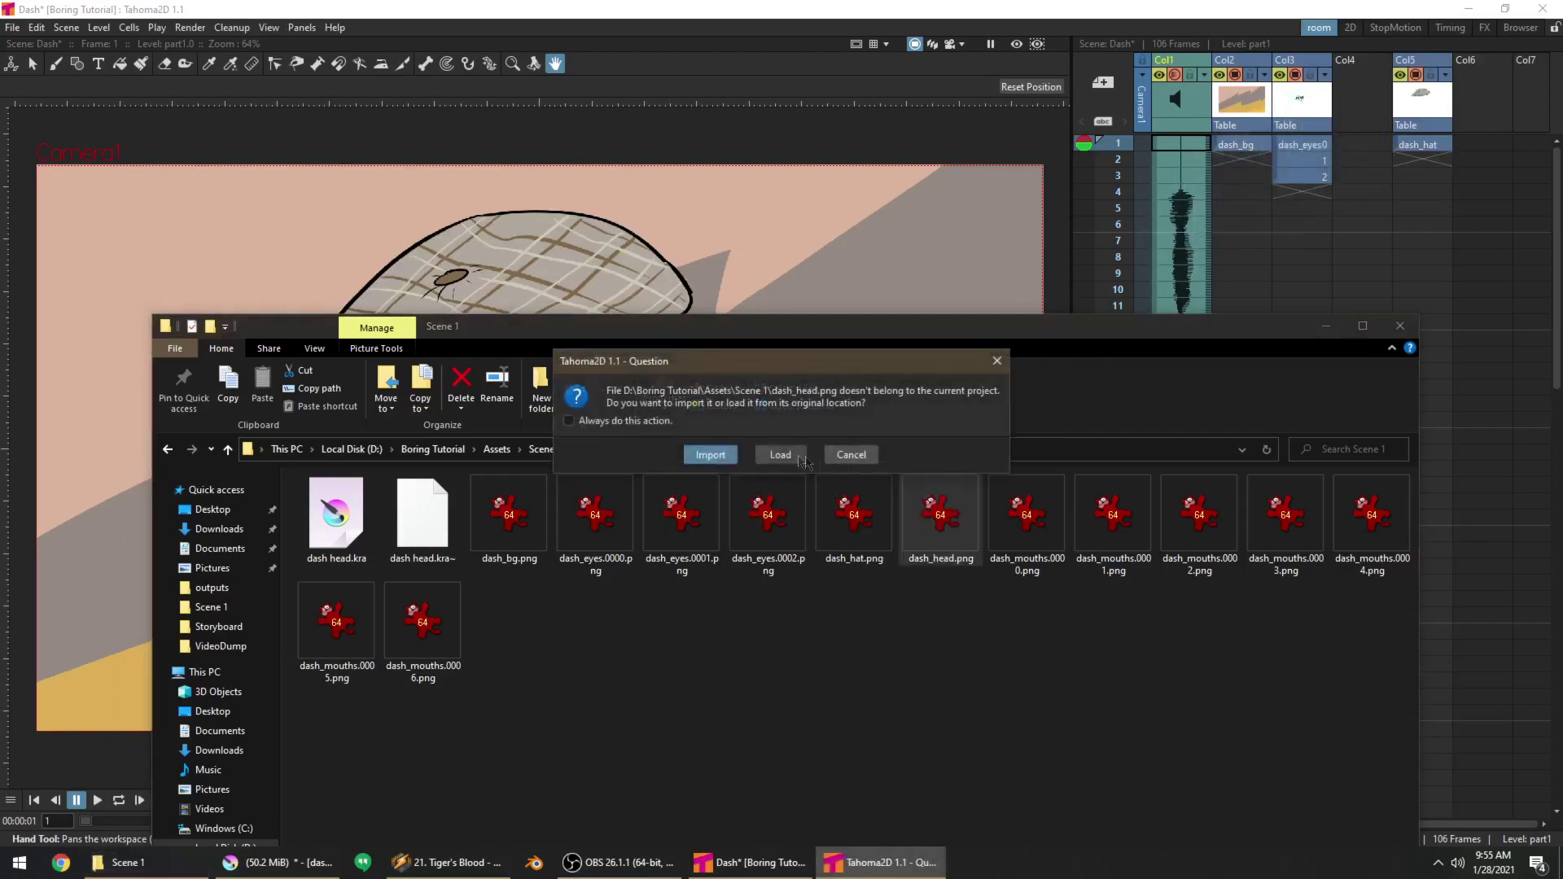
pyautogui.click(790, 456)
# Import the dash_mouths sequence into the sixth column and reorder the image columns as background, head, eyes, mouths, hat
pyautogui.moveTo(1083, 547); pyautogui.dragTo(1466, 145)
pyautogui.click(710, 455)
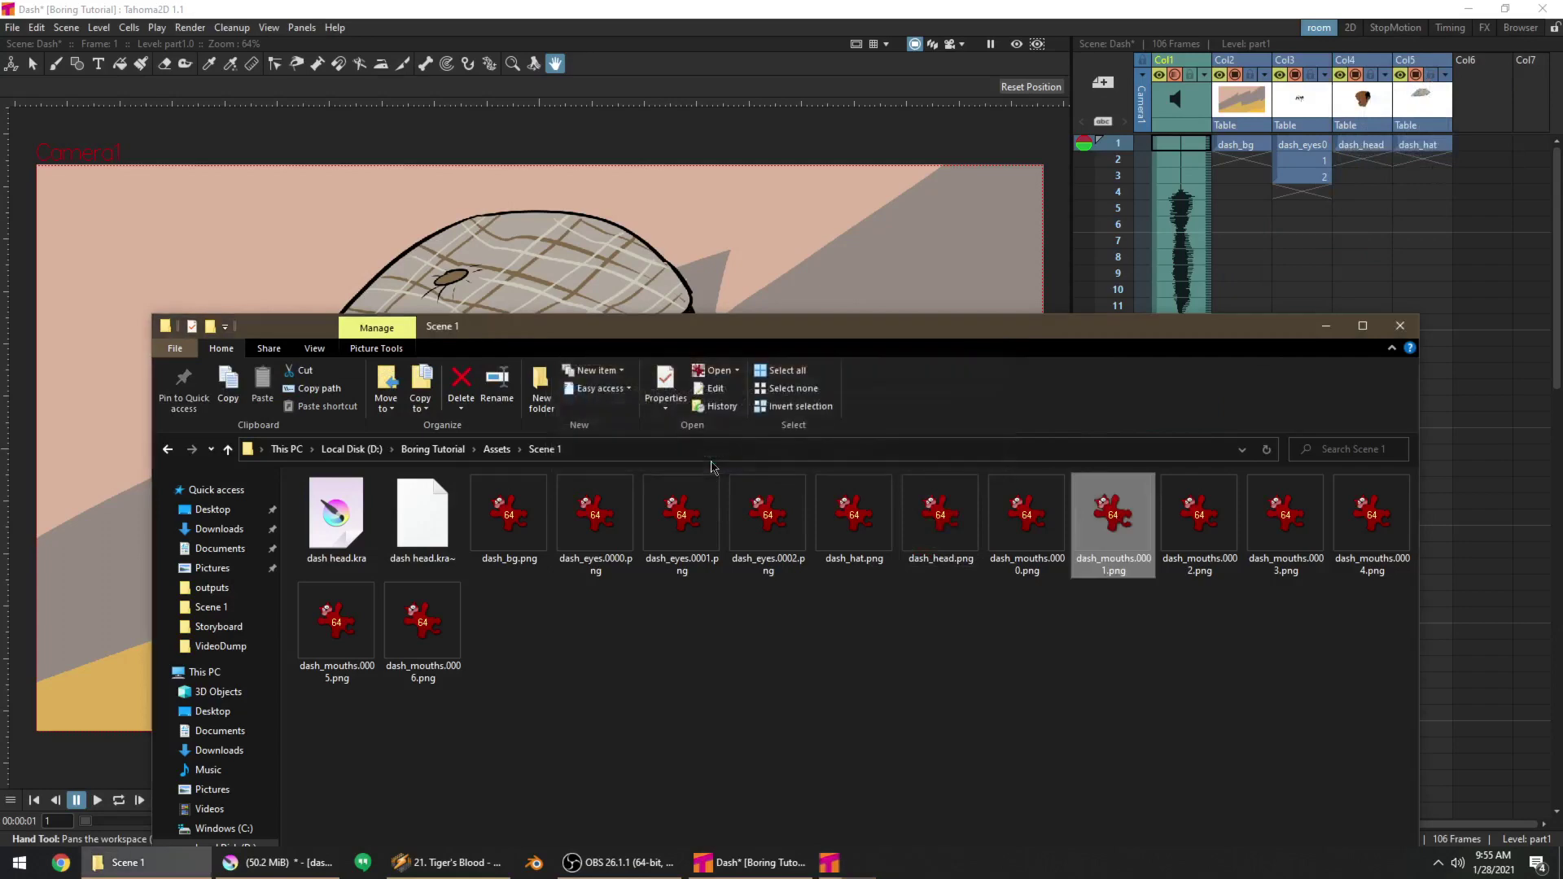
pyautogui.click(1209, 52)
pyautogui.moveTo(1294, 72); pyautogui.dragTo(1468, 70)
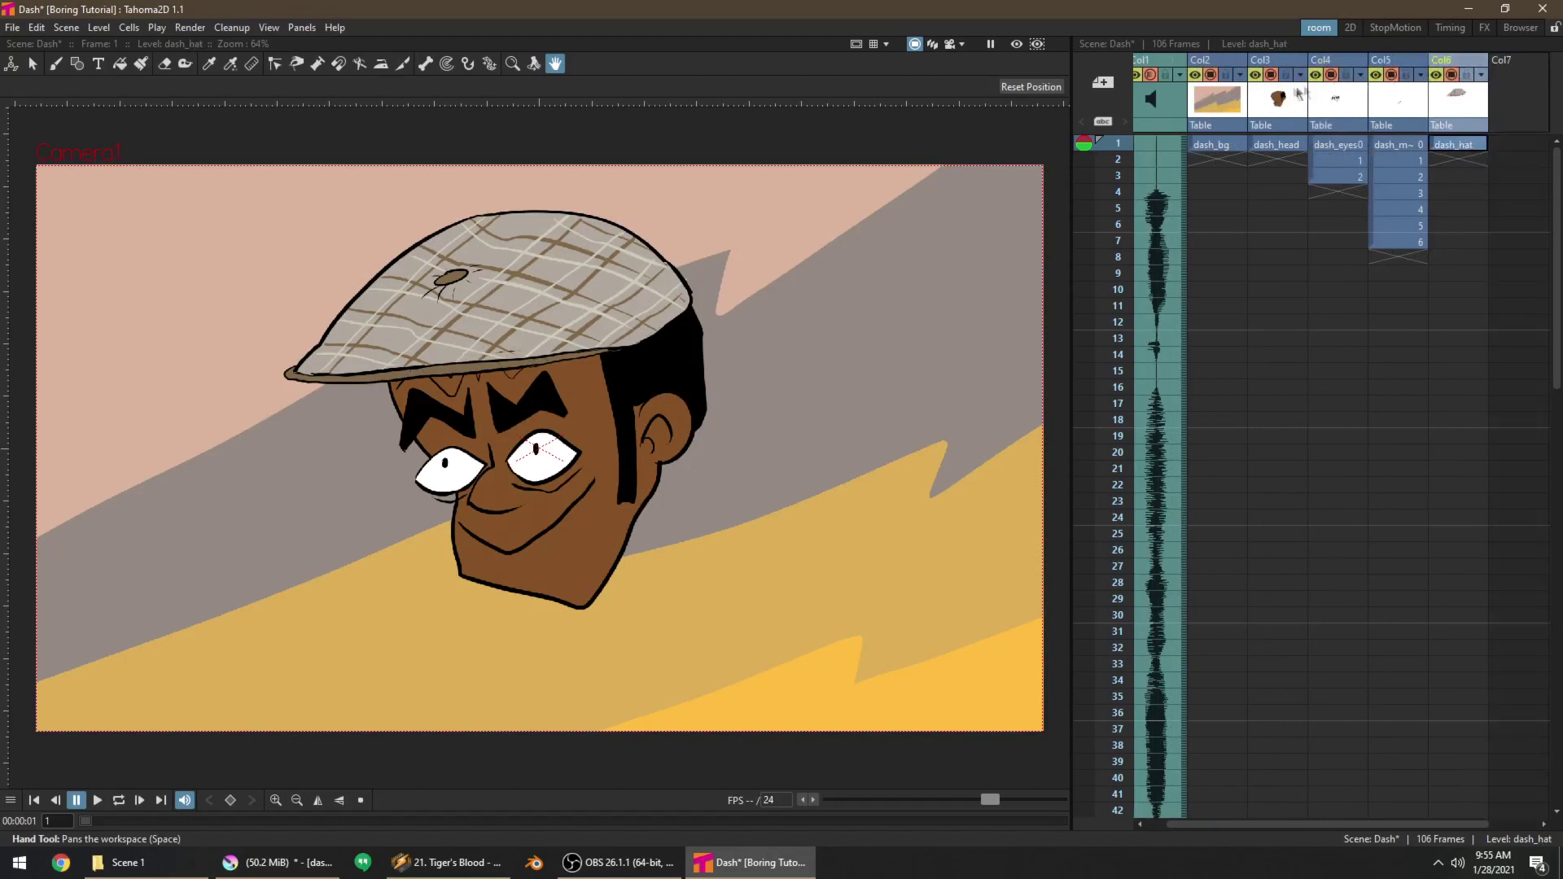
# Play the scene with its audio from frame 1 to the end of the dialogue
pyautogui.click(1219, 291)
pyautogui.click(1196, 143)
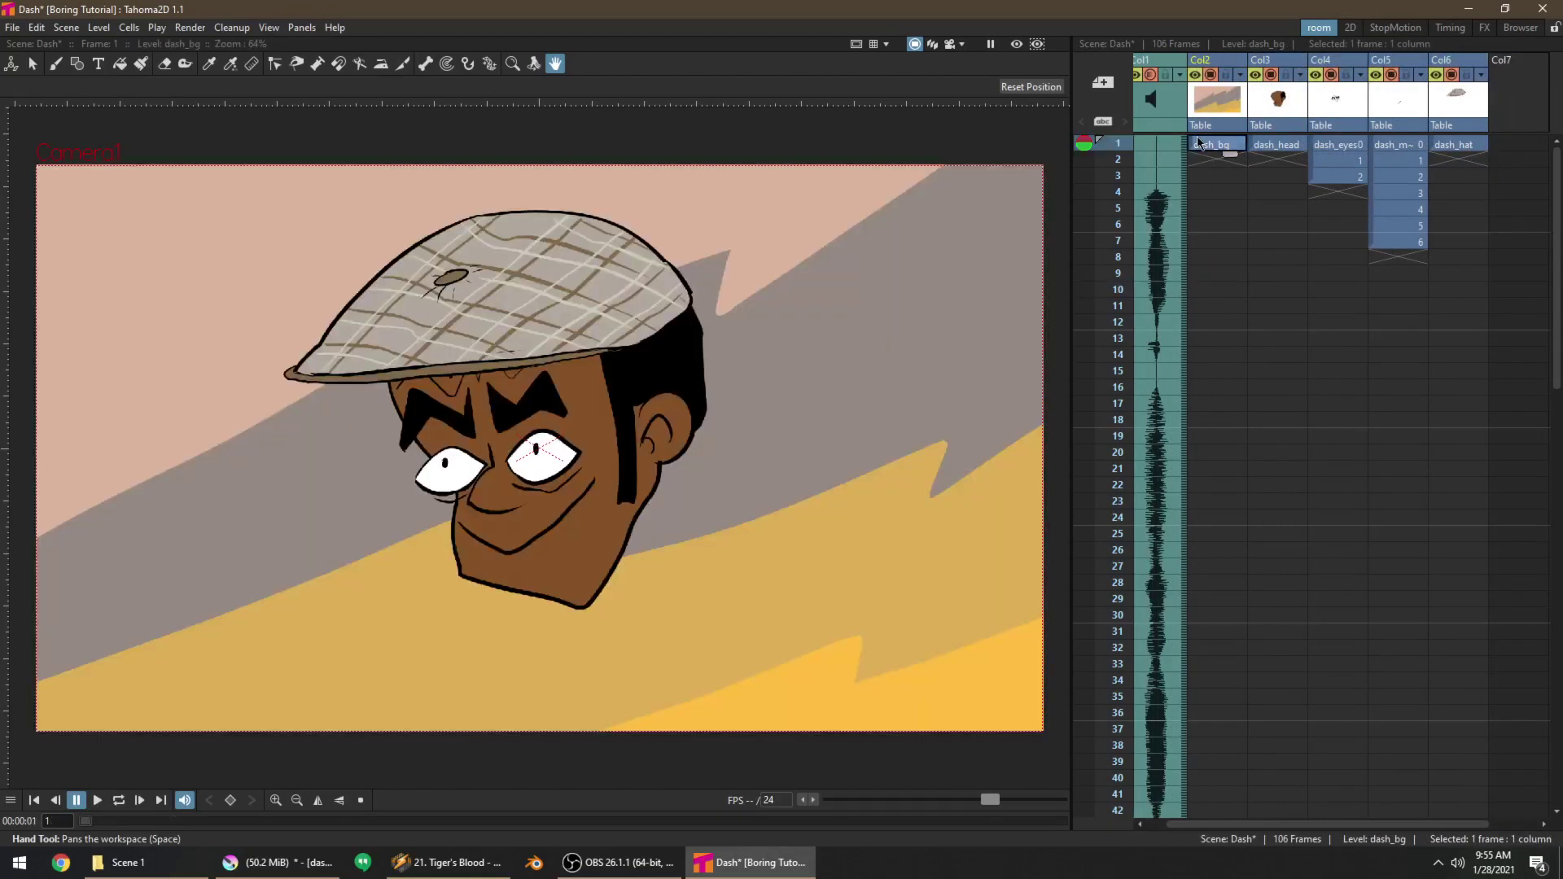
pyautogui.press('p')
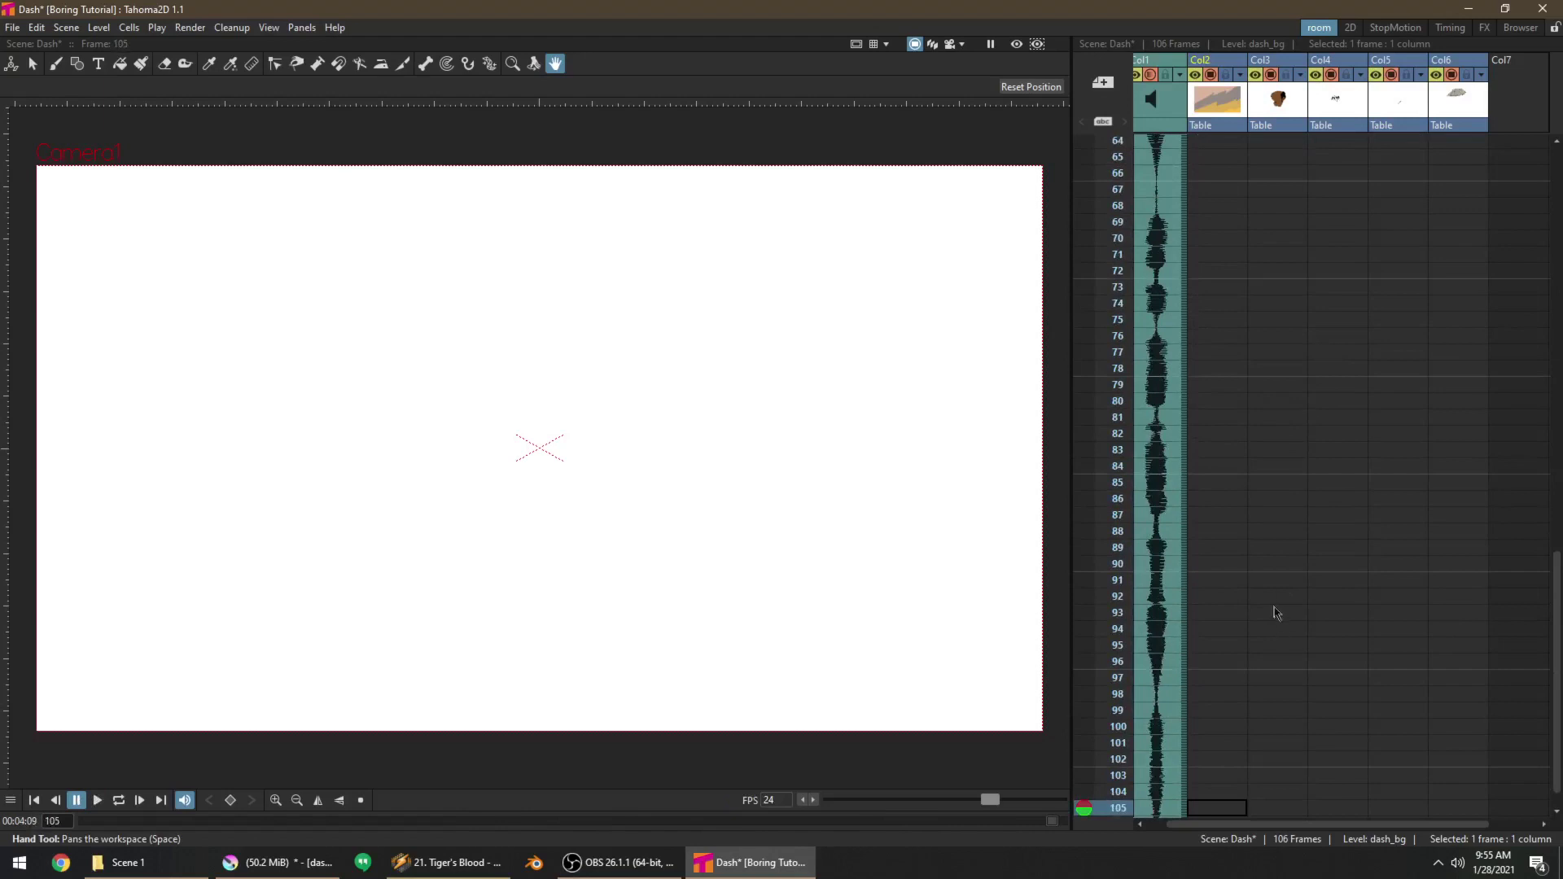
pyautogui.click(1206, 550)
pyautogui.moveTo(1217, 531); pyautogui.dragTo(1457, 530)
pyautogui.rightClick(1457, 530)
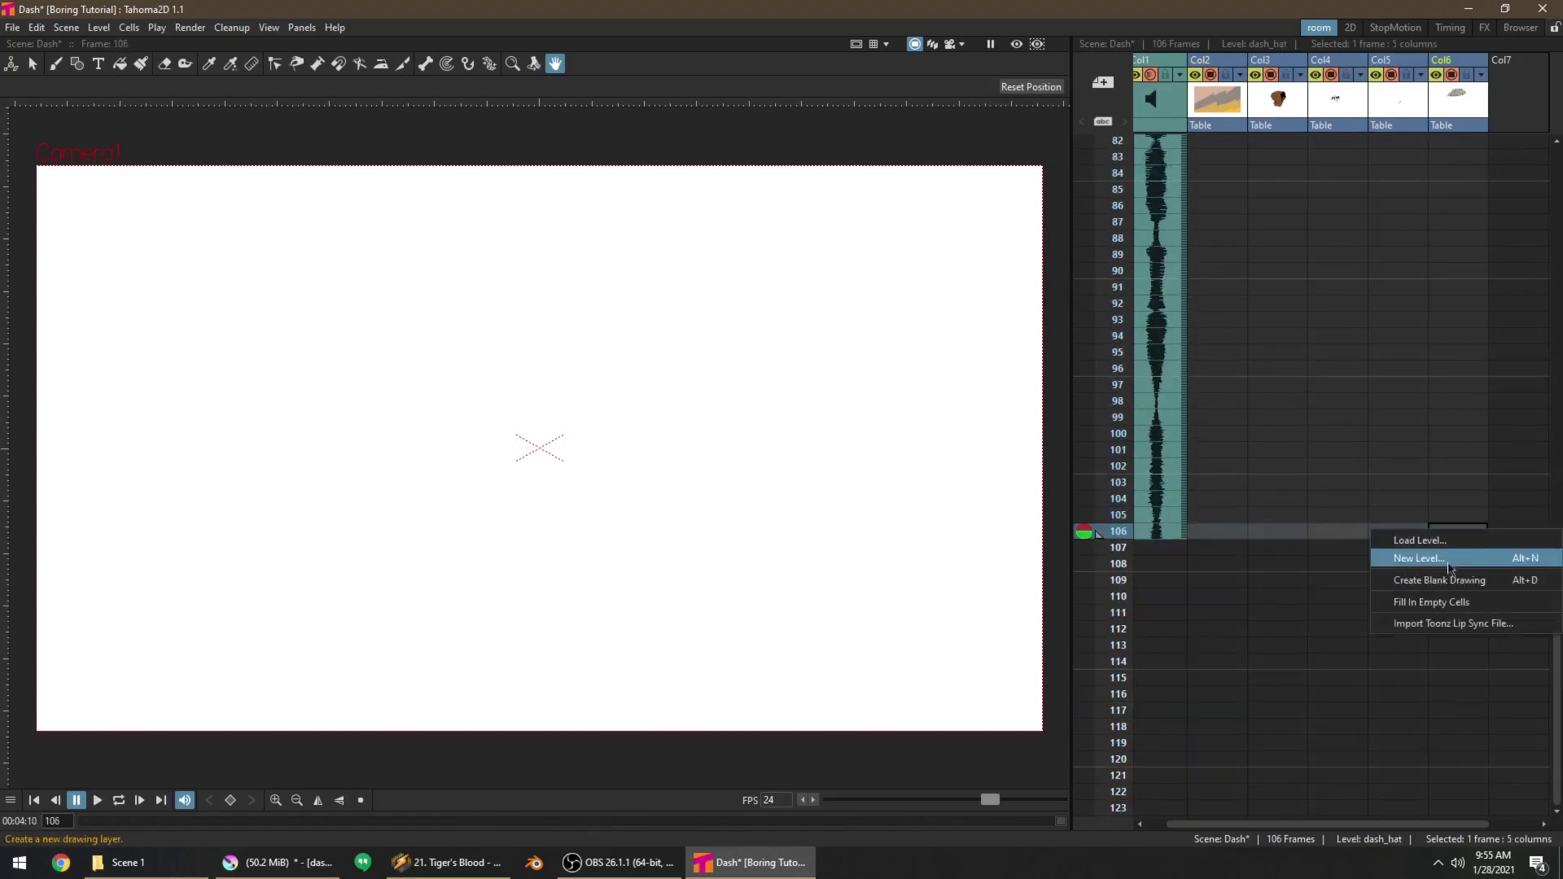
pyautogui.click(1385, 374)
# Delete the cells of all five image columns from frame 2 through 17, keeping only the drawings at frame 1
pyautogui.scroll(15, 1392, 391)
pyautogui.moveTo(1205, 166); pyautogui.dragTo(1471, 403)
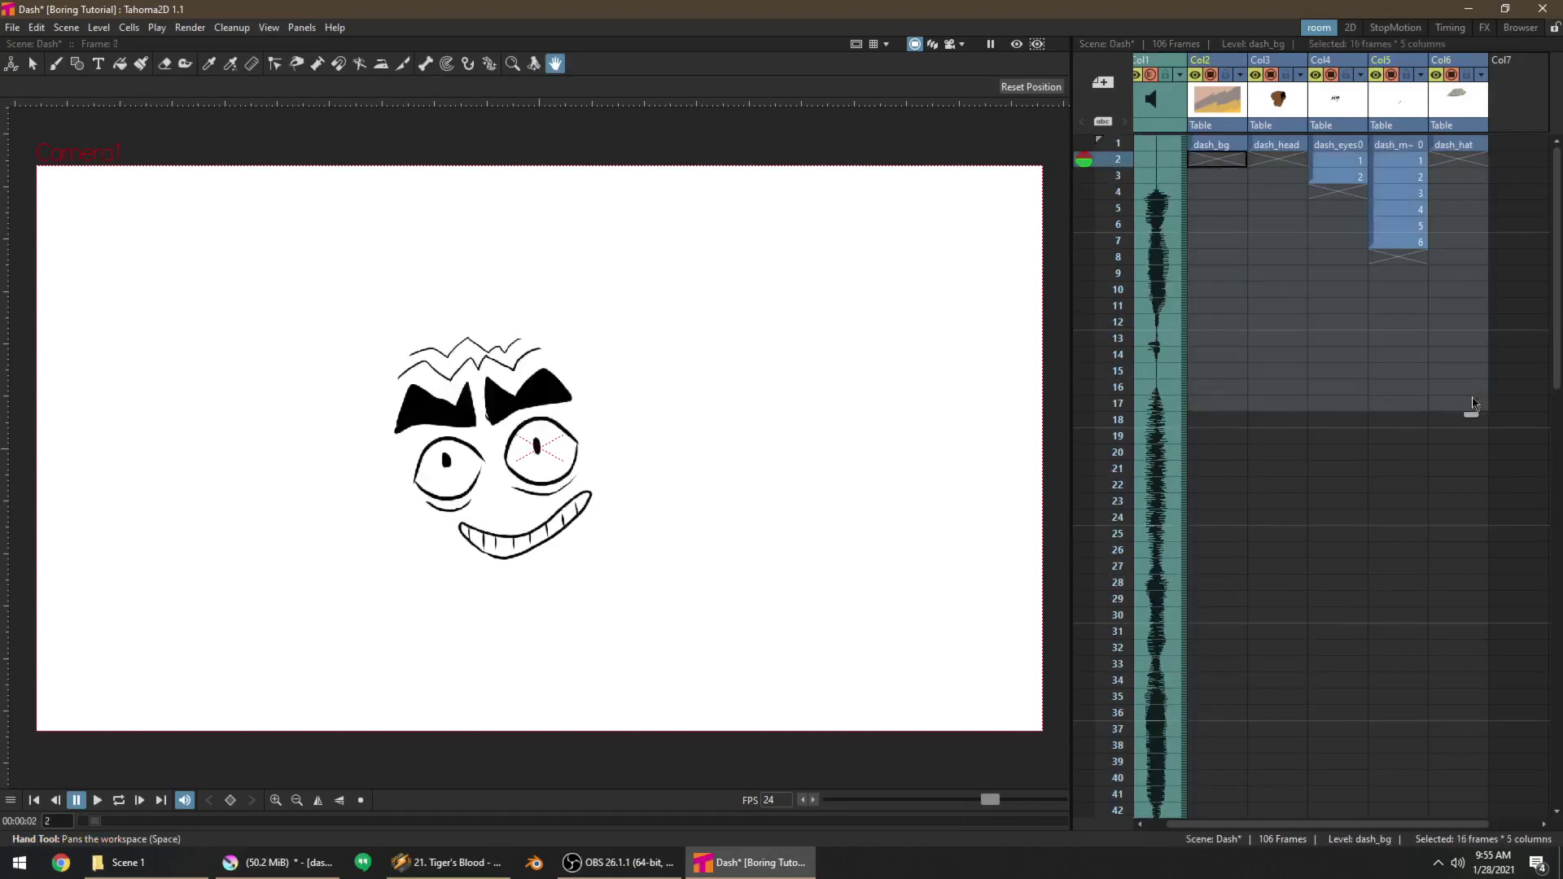
pyautogui.press('Delete')
pyautogui.click(1470, 405)
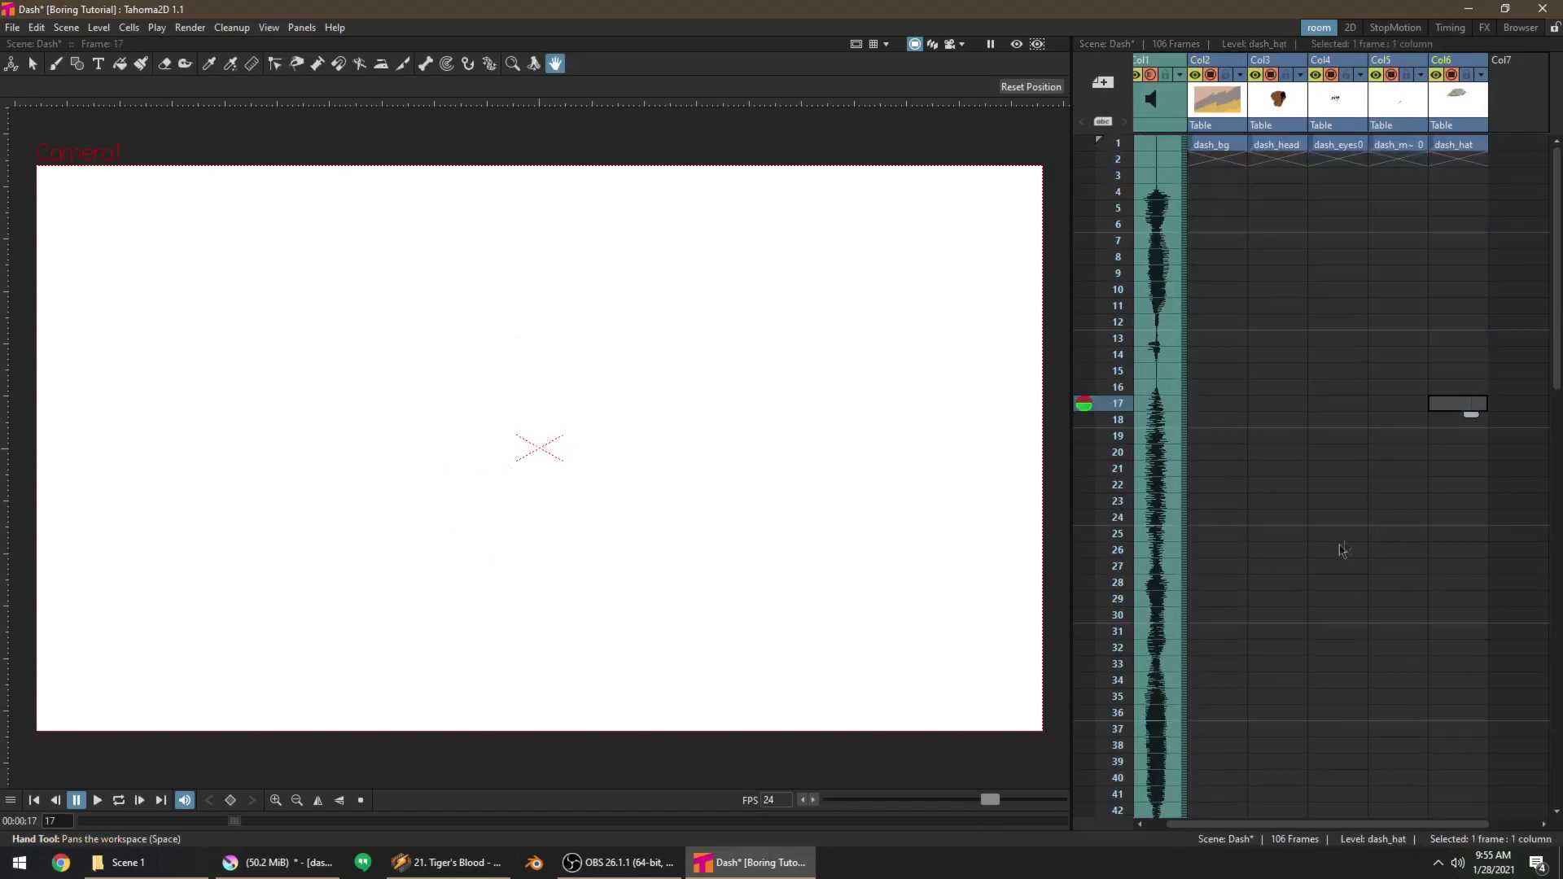
# Fill in the empty cells of all five image columns up to frame 106, the end of the audio
pyautogui.scroll(-8, 1337, 547)
pyautogui.scroll(-3, 1231, 624)
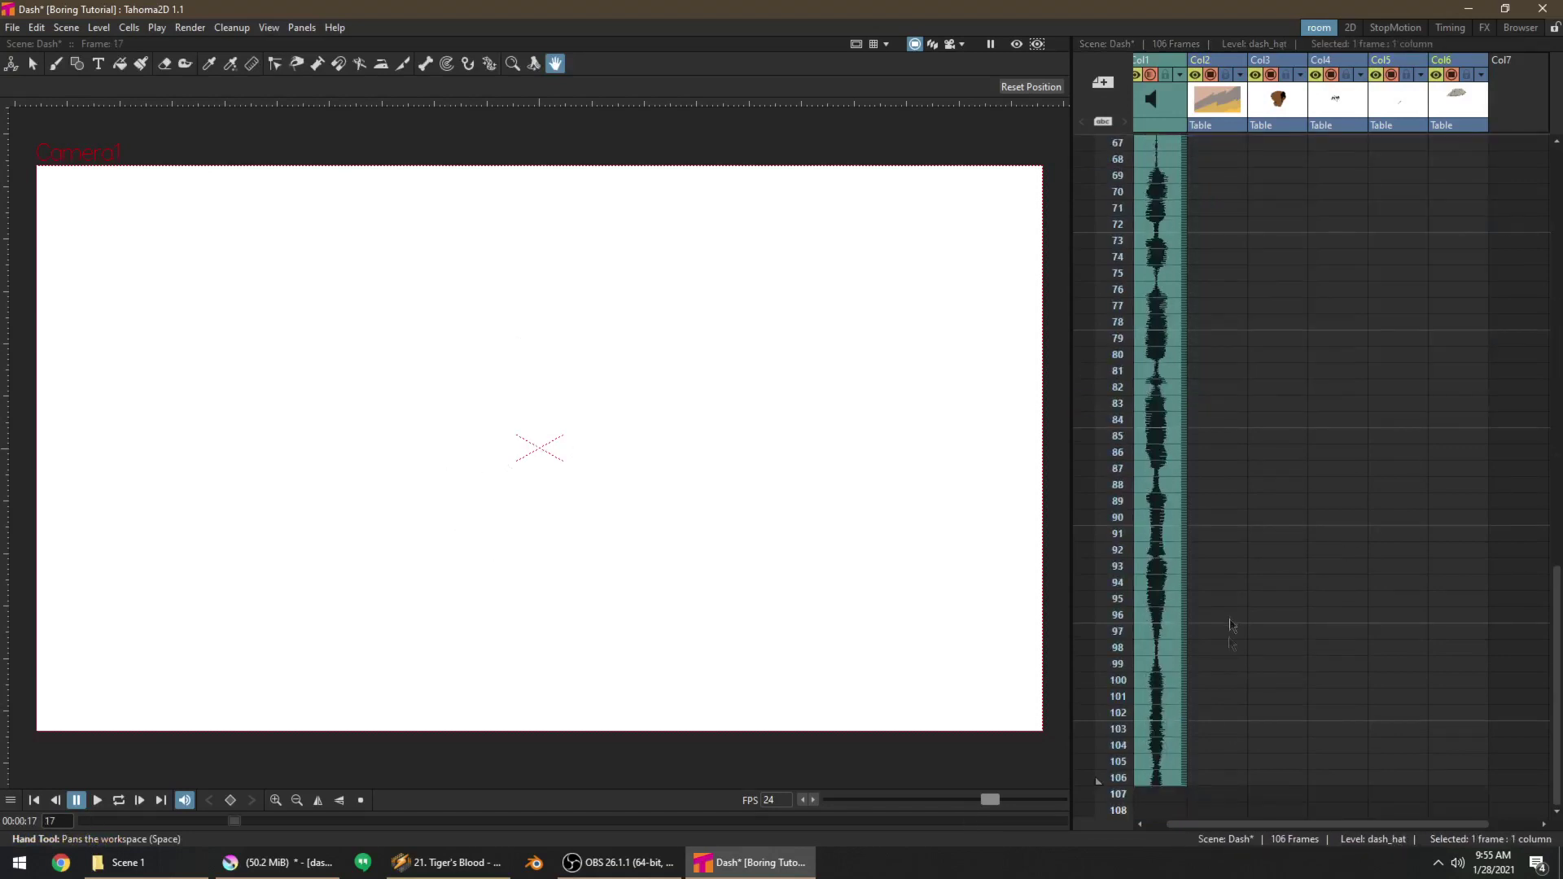
pyautogui.click(1217, 777)
pyautogui.keyDown('shift'); pyautogui.click(1471, 780); pyautogui.keyUp('shift')
pyautogui.rightClick(1470, 780)
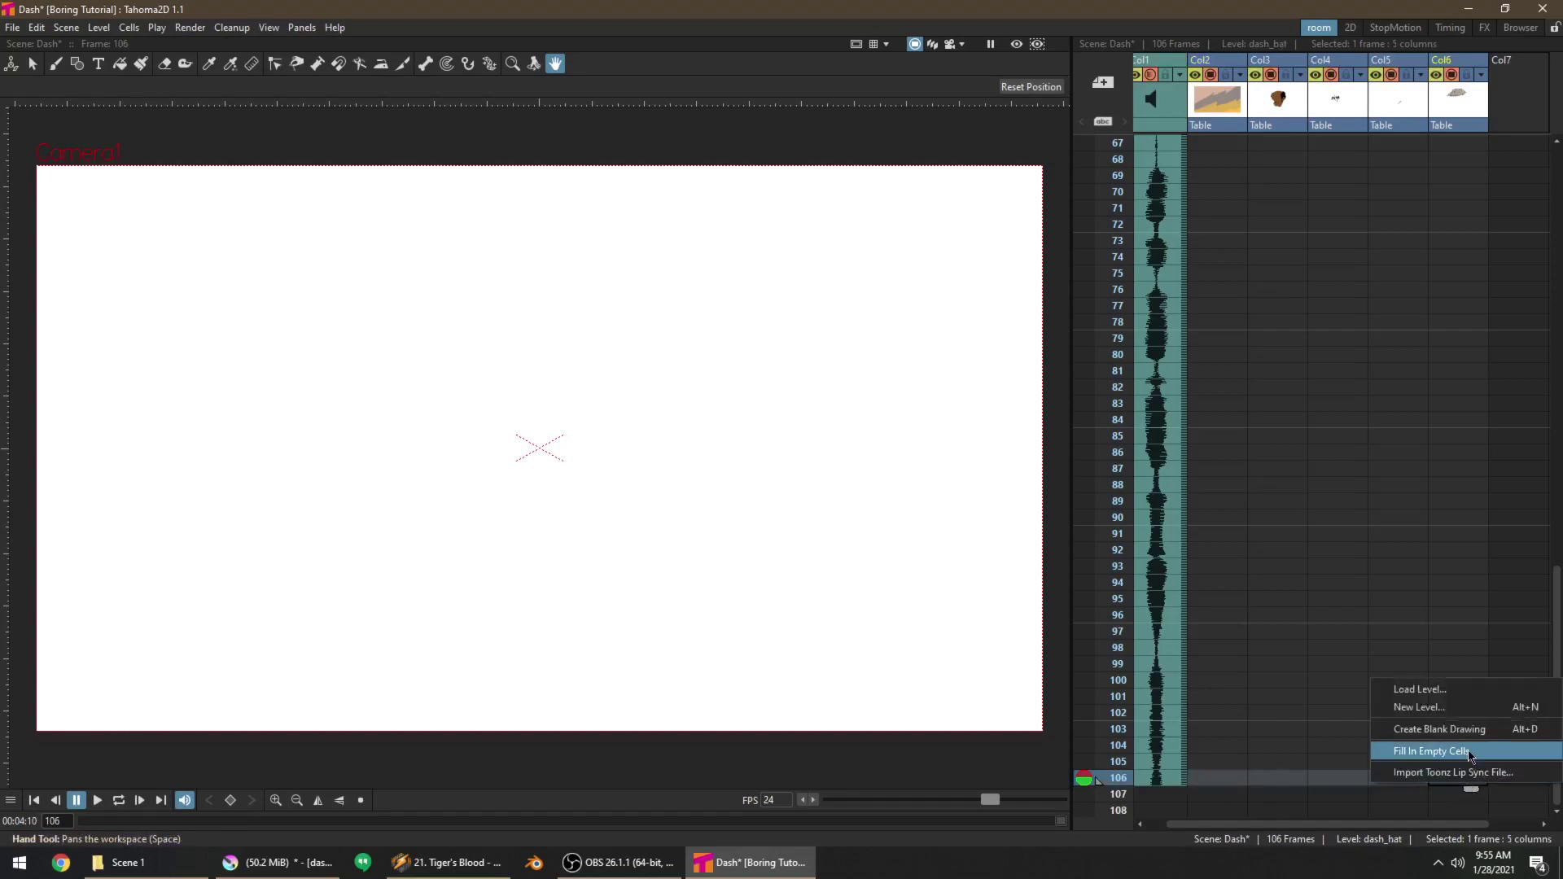
pyautogui.click(1470, 752)
pyautogui.scroll(11, 1468, 753)
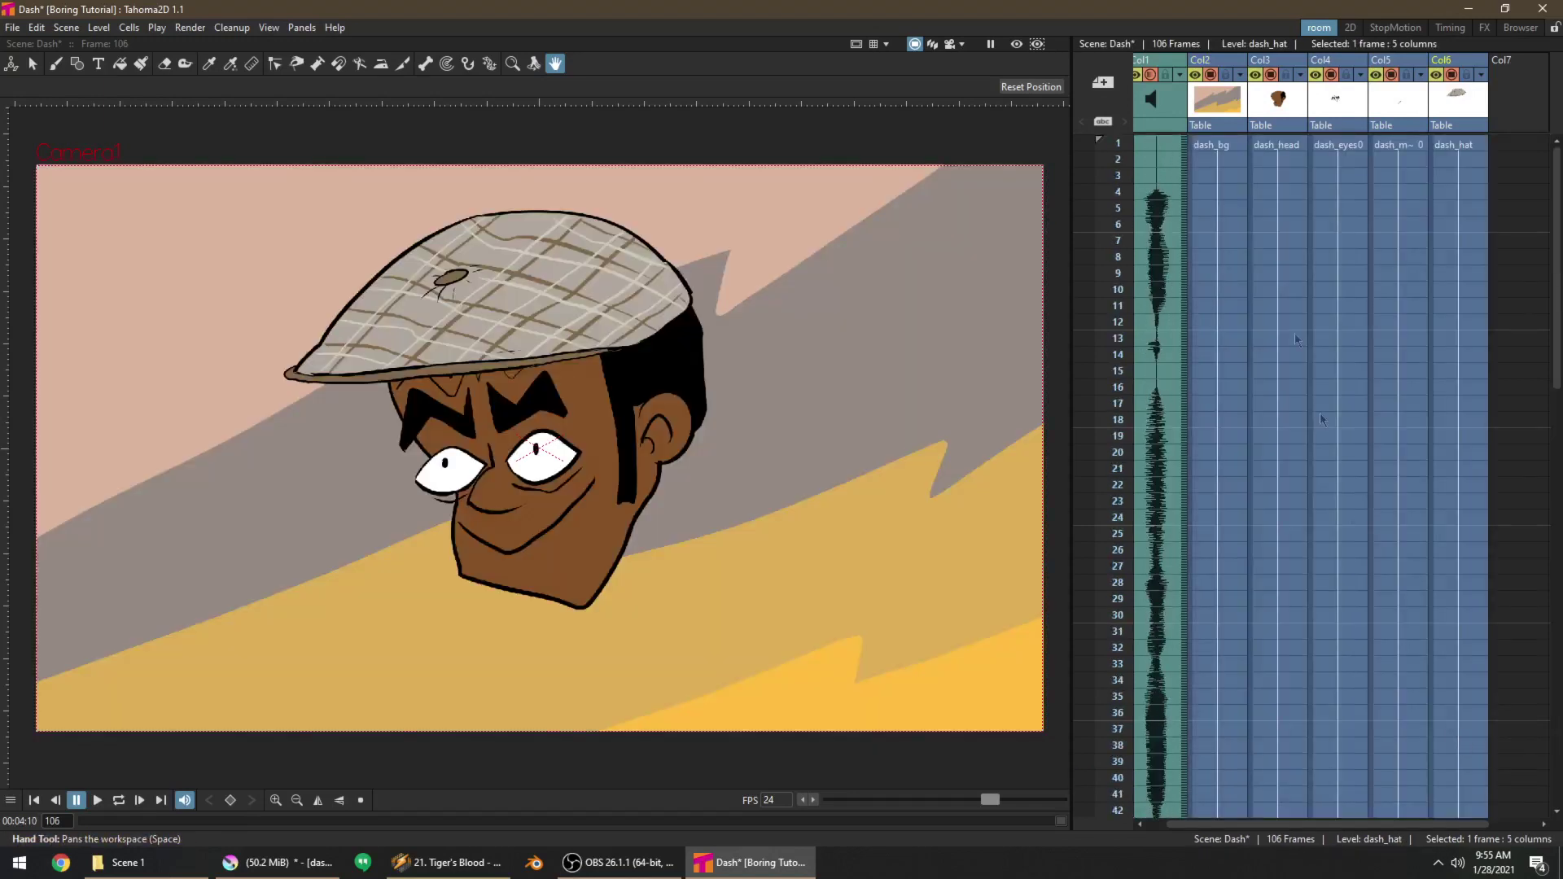
# Play the opening of the dialogue from frames 1 and 3 of the eyes column to find the expression timing
pyautogui.click(1278, 145)
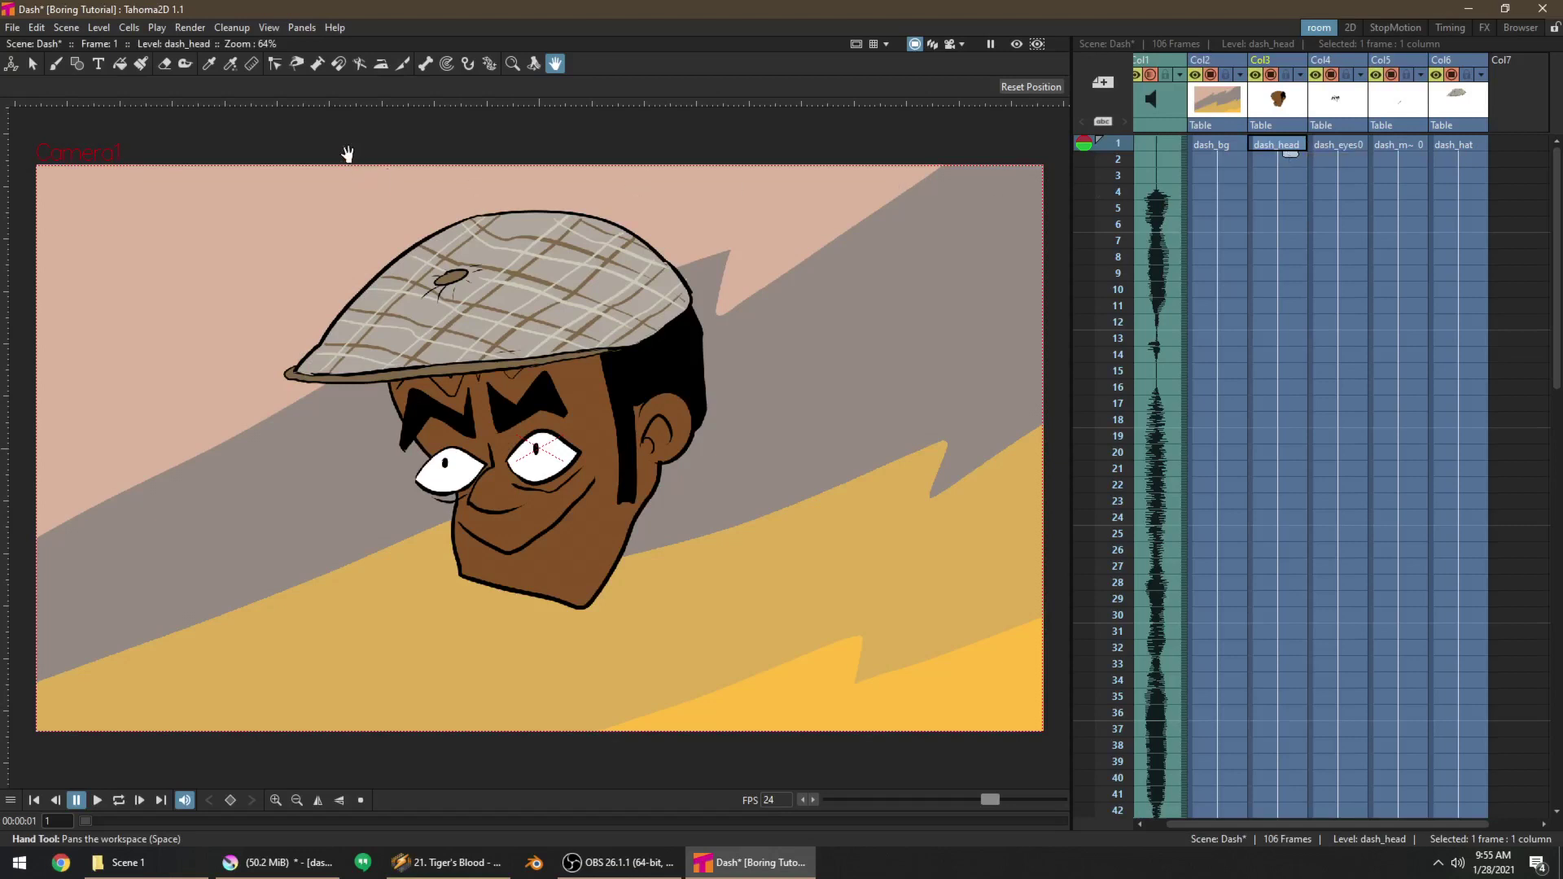
pyautogui.click(1348, 146)
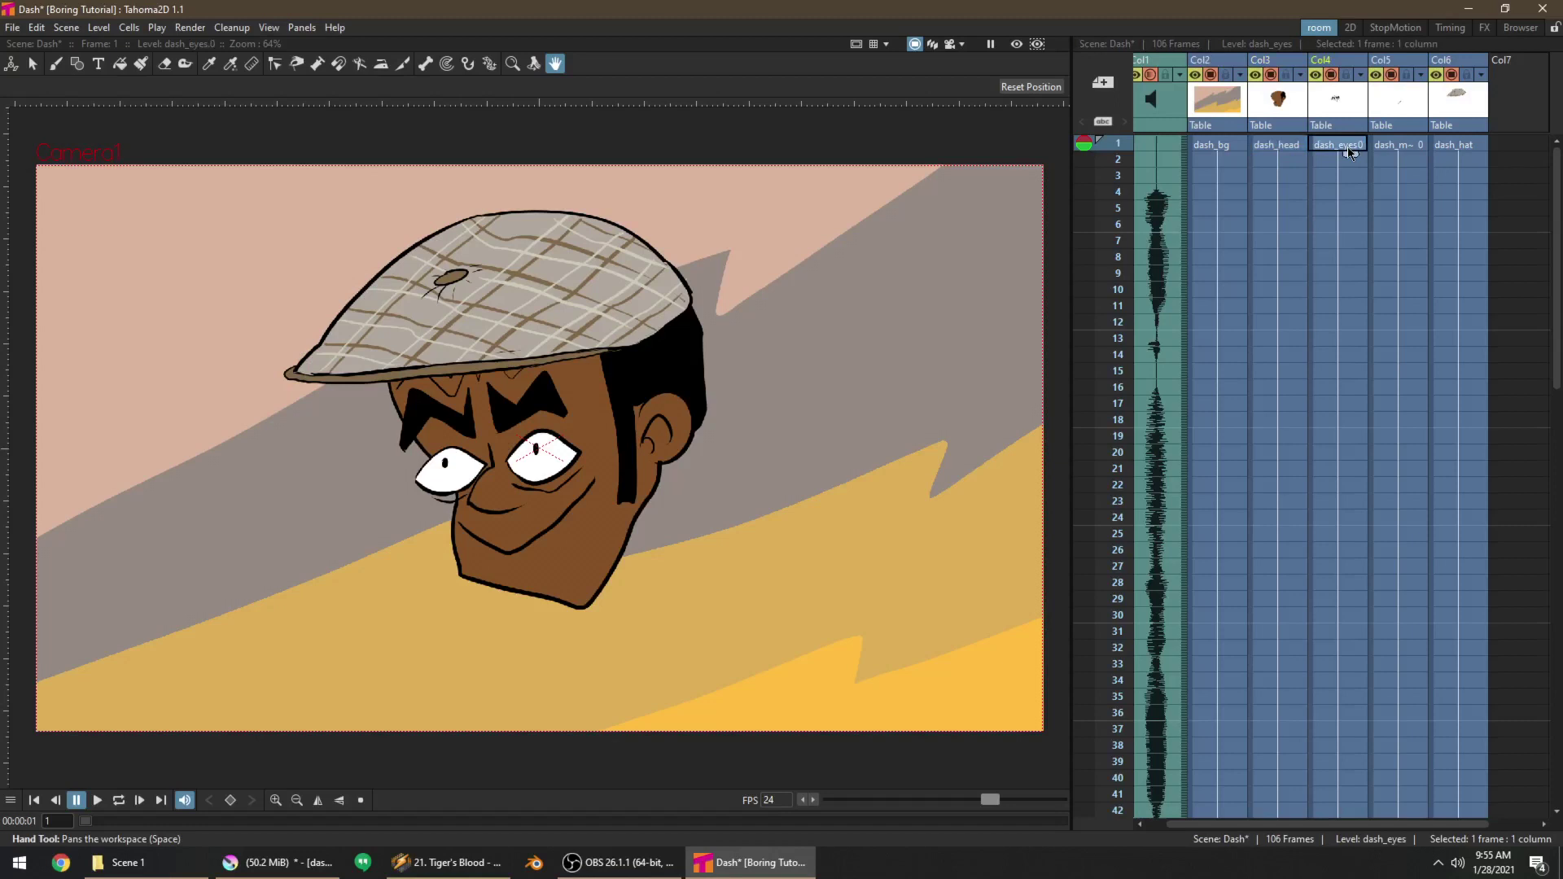
pyautogui.press('p')
pyautogui.press('p')
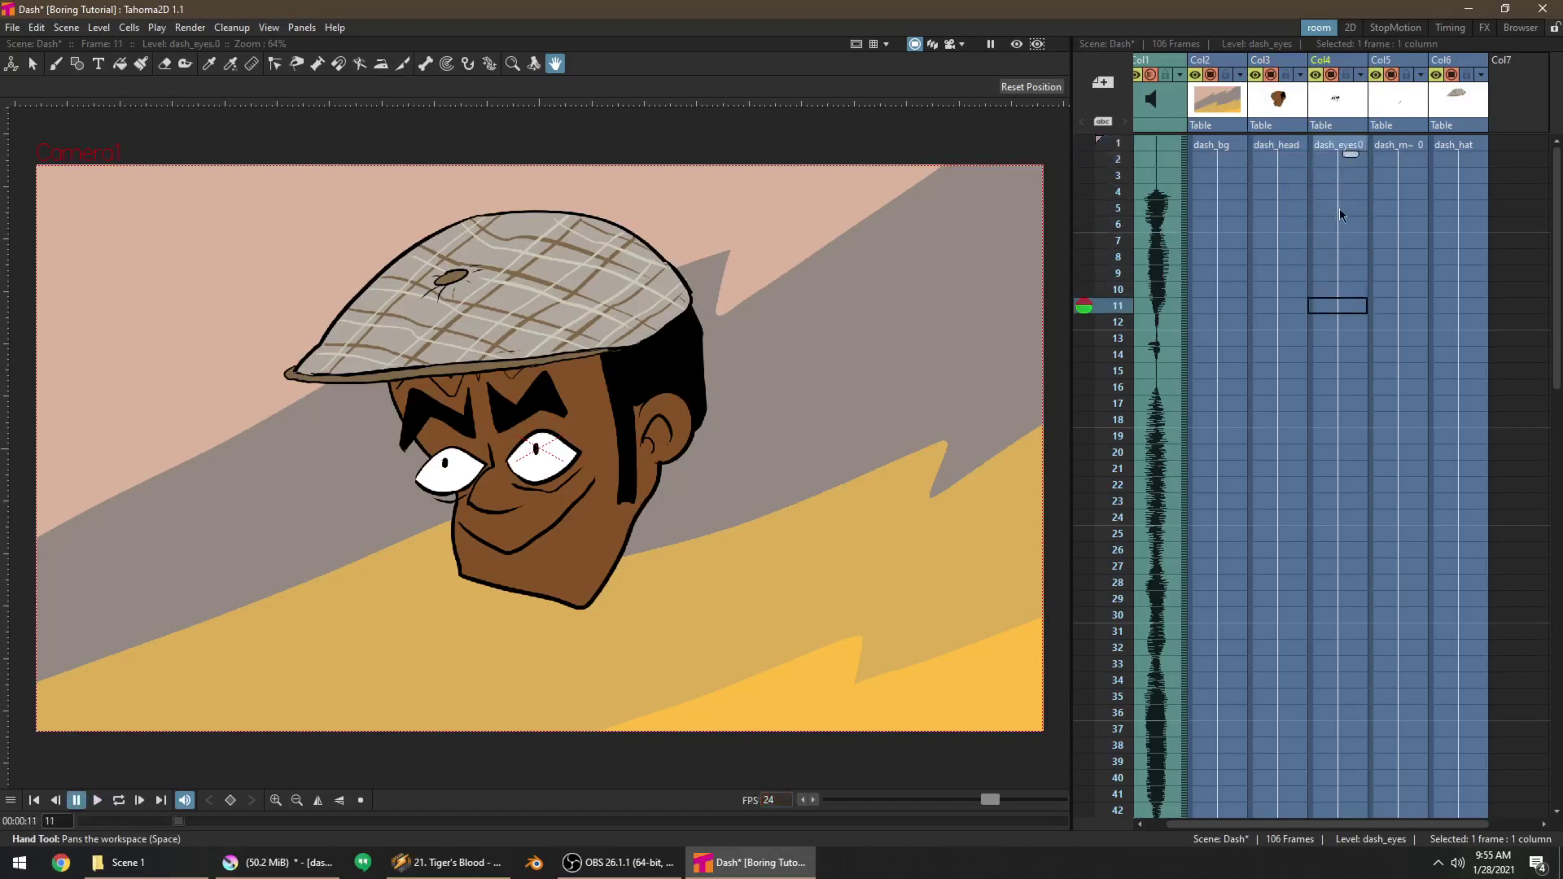
pyautogui.click(1346, 174)
pyautogui.press('p')
pyautogui.press('p')
# Set the eyes to drawing 1 on frames 5–6, drawing 2 on frames 7–13 and drawing 1 on frames 14–15
pyautogui.click(1335, 206)
pyautogui.press('w')
pyautogui.click(1334, 225)
pyautogui.press('w')
pyautogui.moveTo(1335, 240); pyautogui.dragTo(1332, 353)
pyautogui.press('w')
pyautogui.press('w')
pyautogui.click(1326, 366)
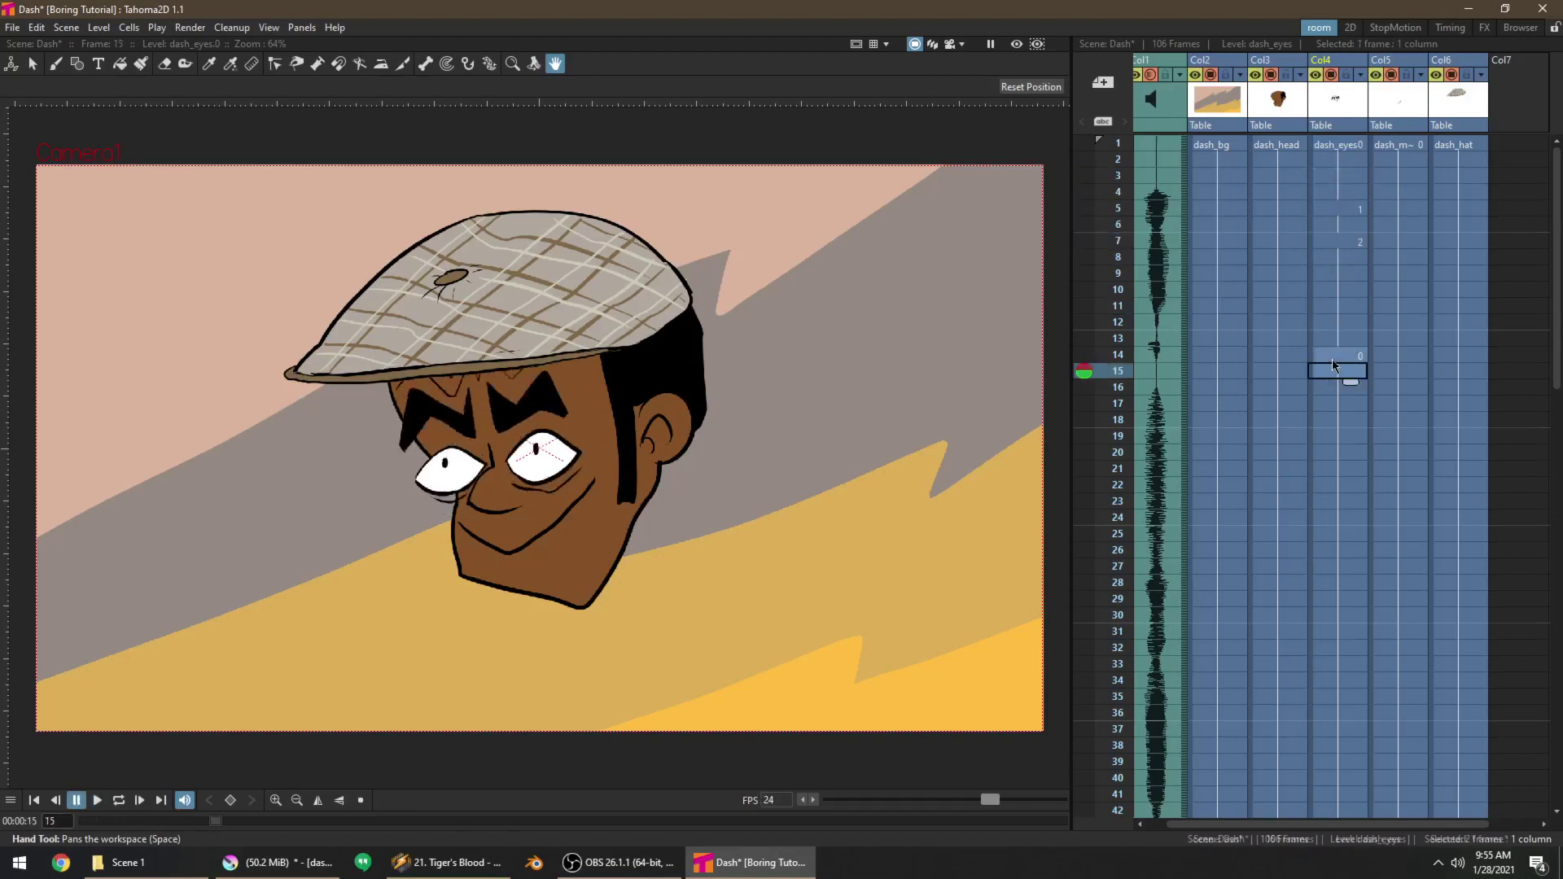
pyautogui.press('w')
# Play the dialogue from frame 2 and set the eyes to drawing 2 from frame 69 through 106
pyautogui.click(1337, 157)
pyautogui.press('p')
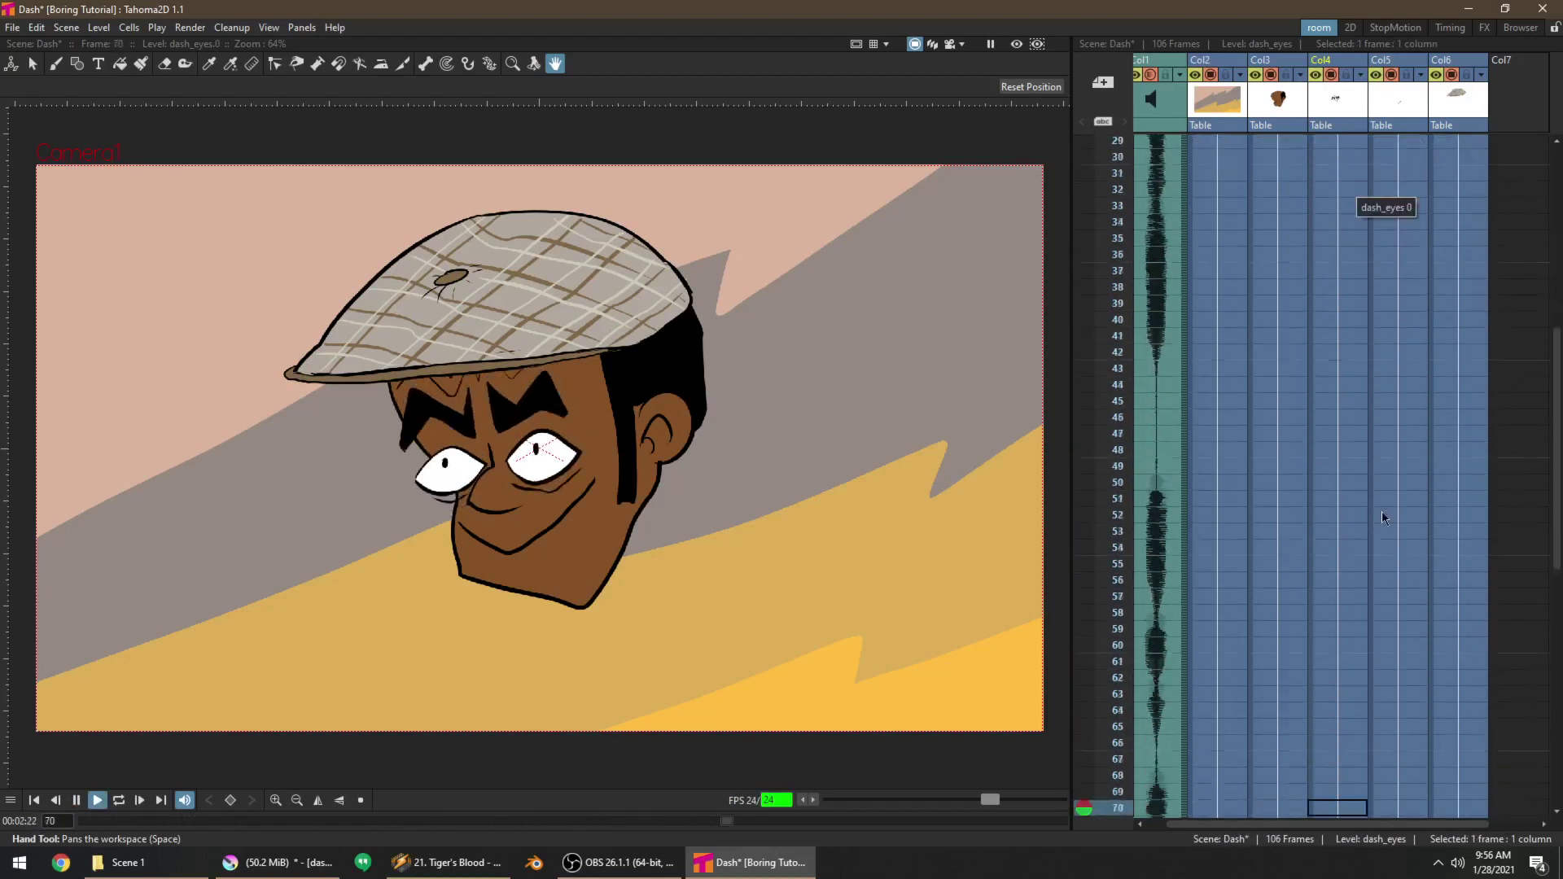
pyautogui.click(1347, 371)
pyautogui.scroll(-4, 1349, 376)
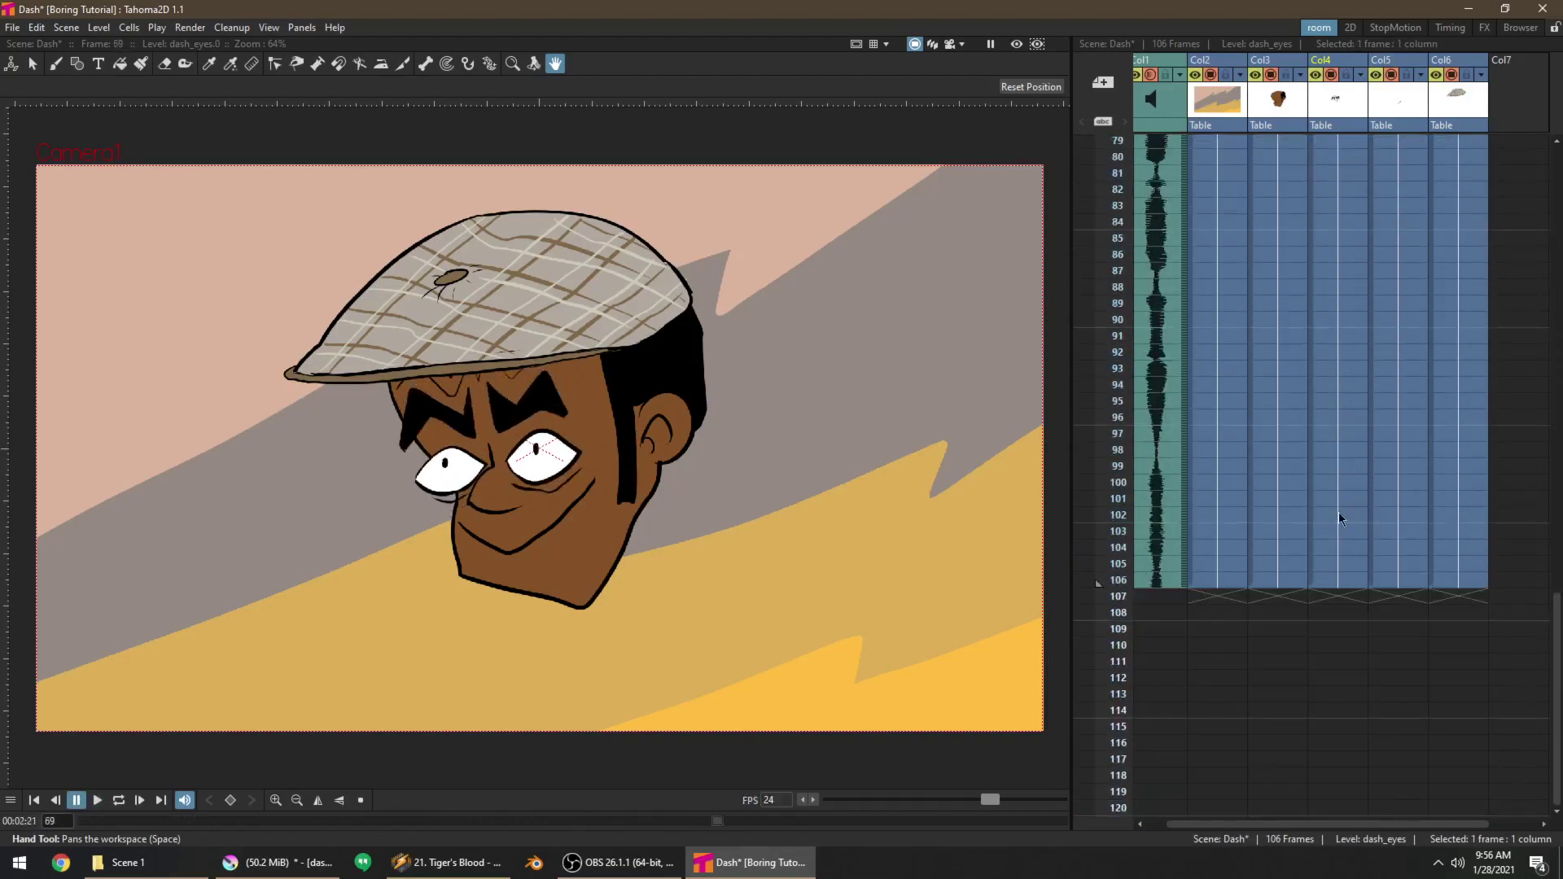
pyautogui.keyDown('shift'); pyautogui.click(1345, 579); pyautogui.keyUp('shift')
pyautogui.press('w')
pyautogui.scroll(5, 1344, 577)
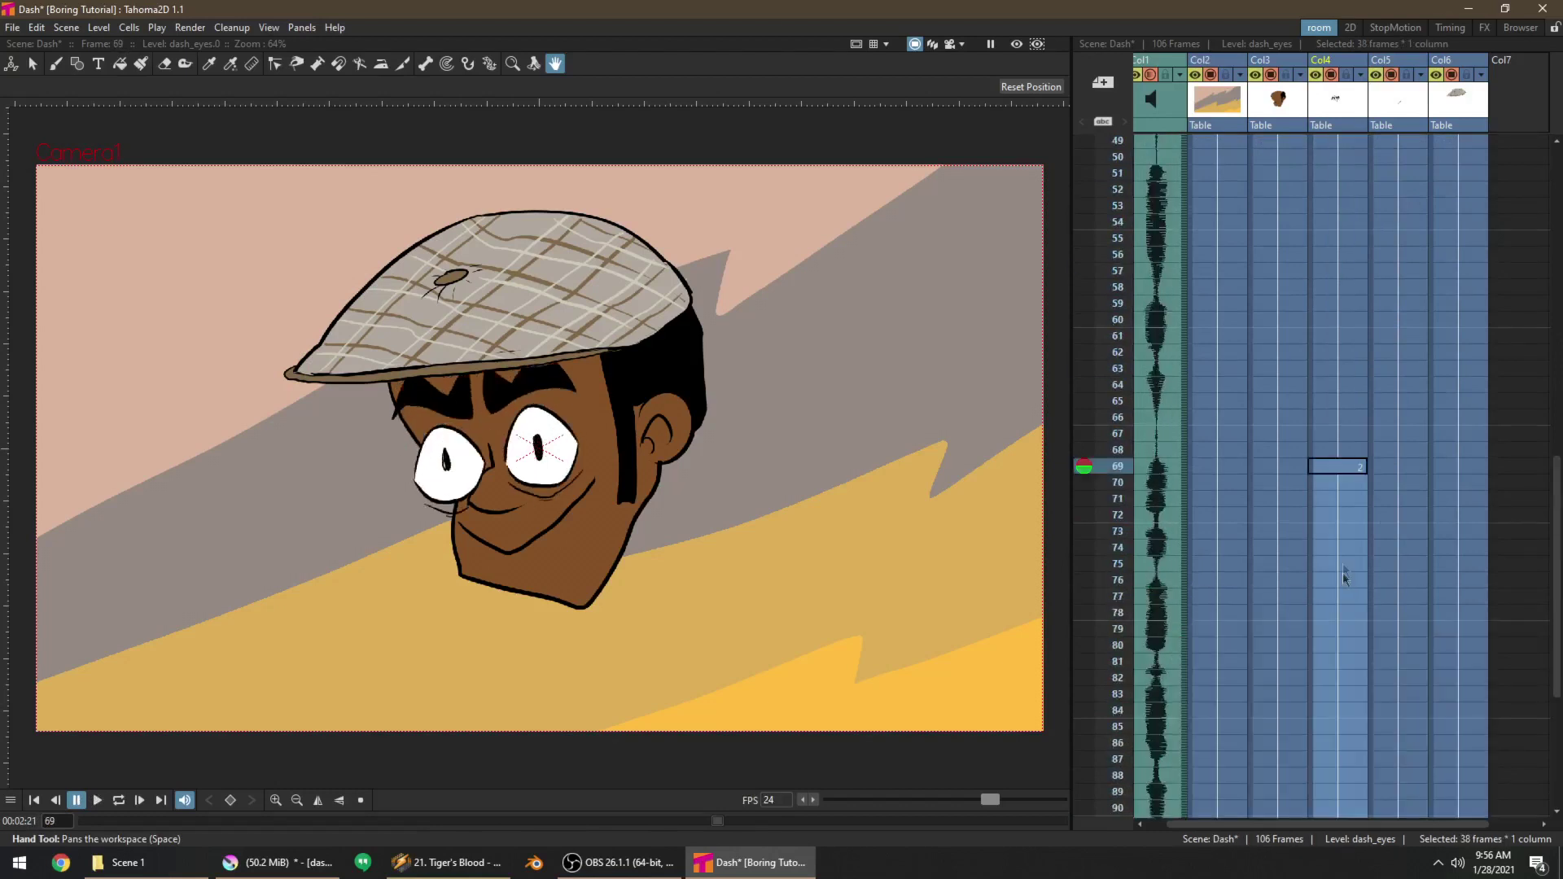
pyautogui.click(1342, 482)
# Replay the start of the scene and move the audio column directly before the mouths column
pyautogui.scroll(10, 1340, 513)
pyautogui.click(1331, 148)
pyautogui.press('p')
pyautogui.press('p')
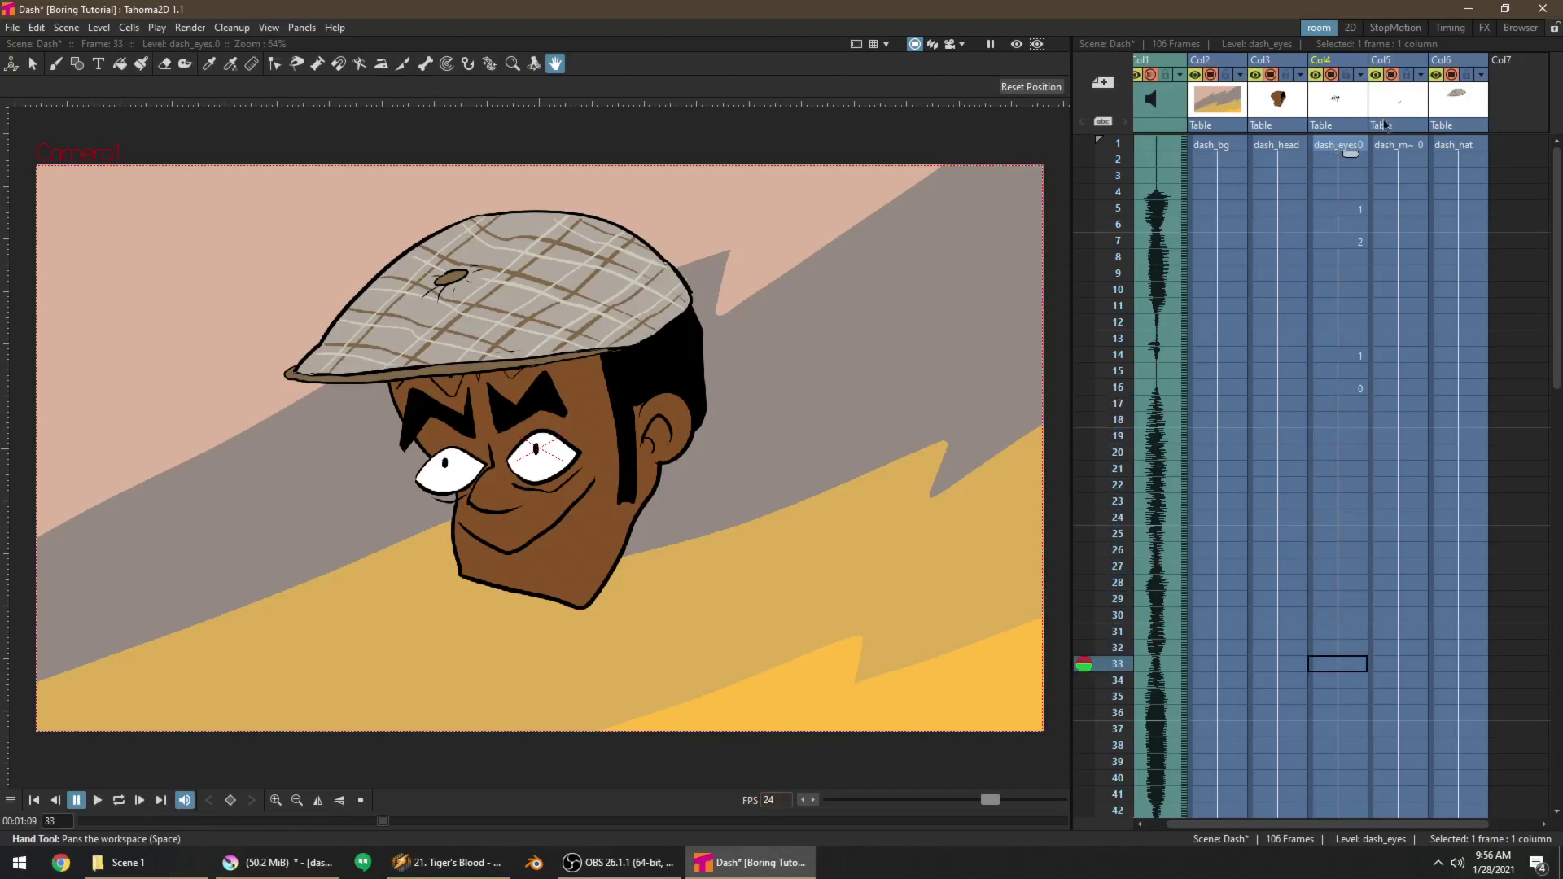
pyautogui.moveTo(1158, 134); pyautogui.dragTo(1344, 79)
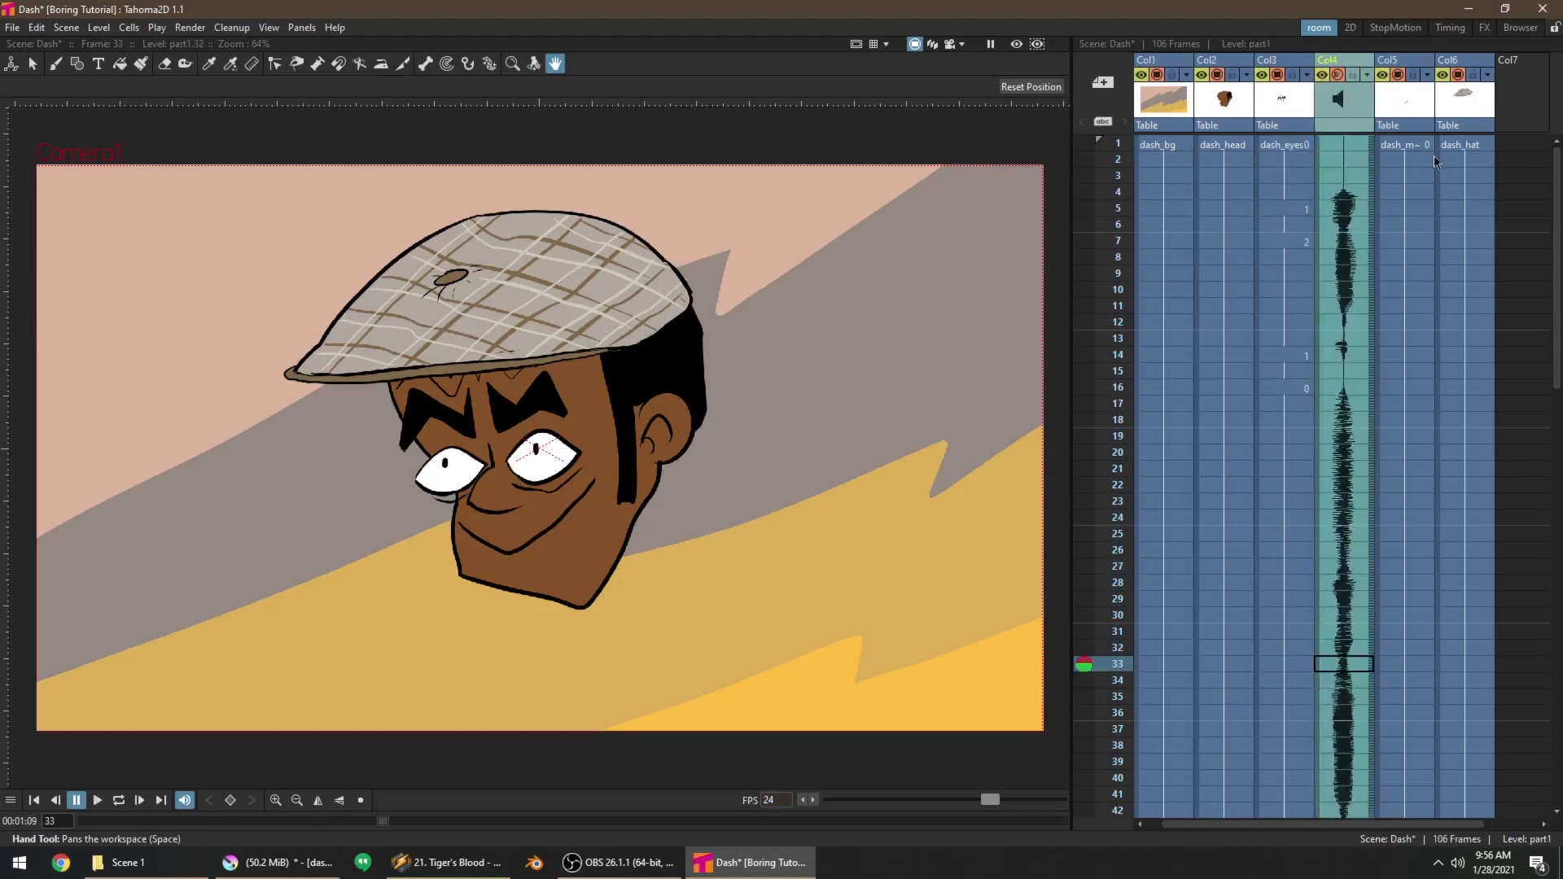
# Set the mouths column to drawing 2 at frame 4 and drawing 3 on frames 5–6
pyautogui.click(1406, 157)
pyautogui.press('Down')
pyautogui.press('Down')
pyautogui.press('Down')
pyautogui.press('Down')
pyautogui.press('Down')
pyautogui.press('Down')
pyautogui.moveTo(1404, 193); pyautogui.dragTo(1403, 221)
pyautogui.write('w')
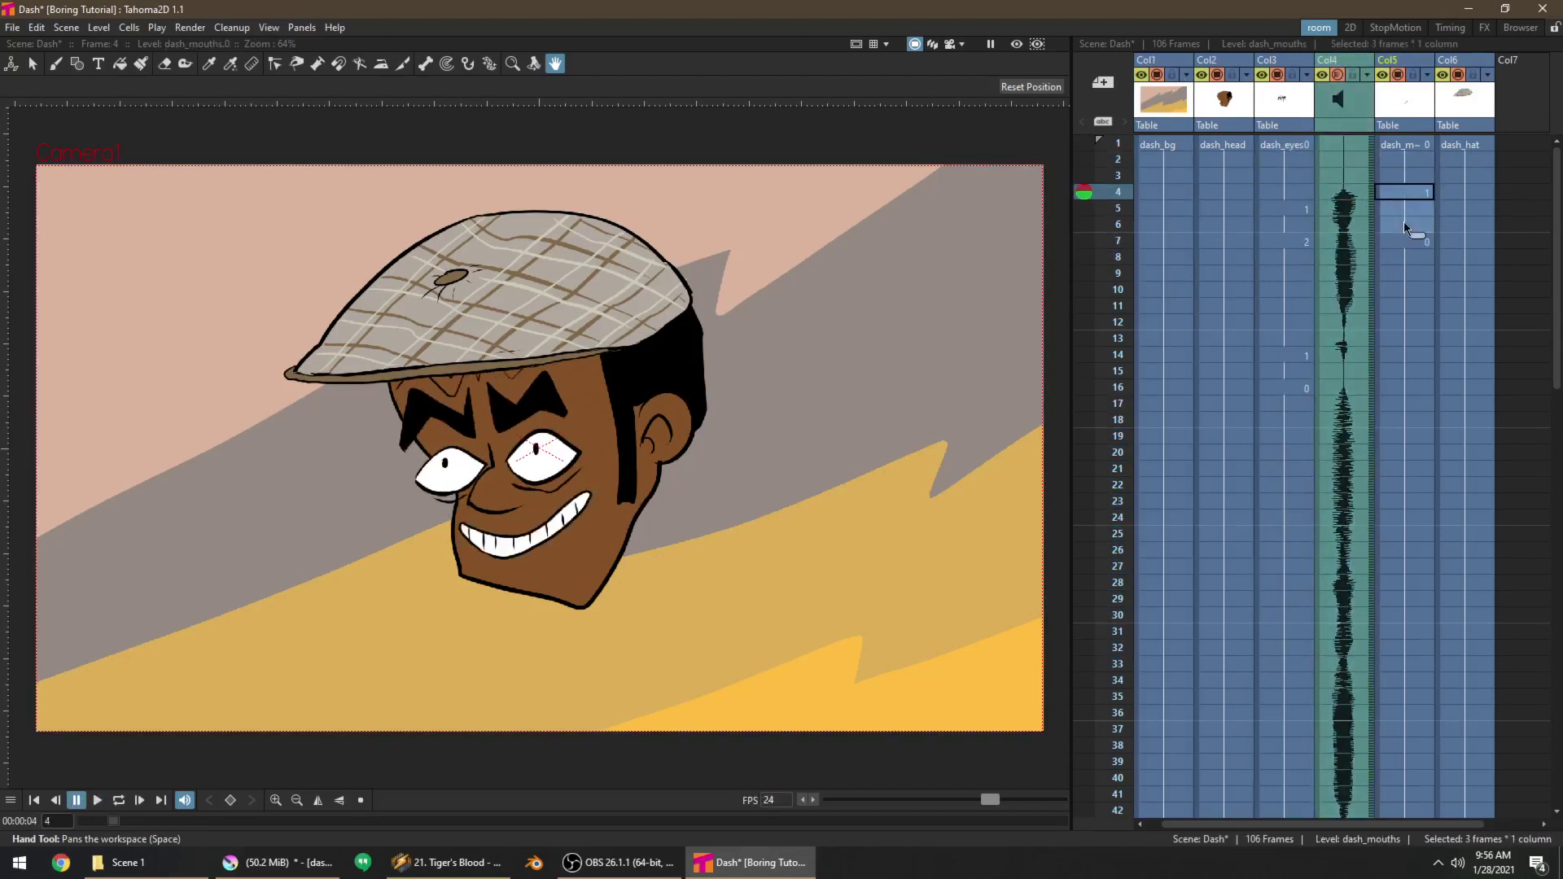
pyautogui.write('3')
pyautogui.press('Return')
pyautogui.press('q')
pyautogui.press('Down')
pyautogui.press('Down')
pyautogui.press('Down')
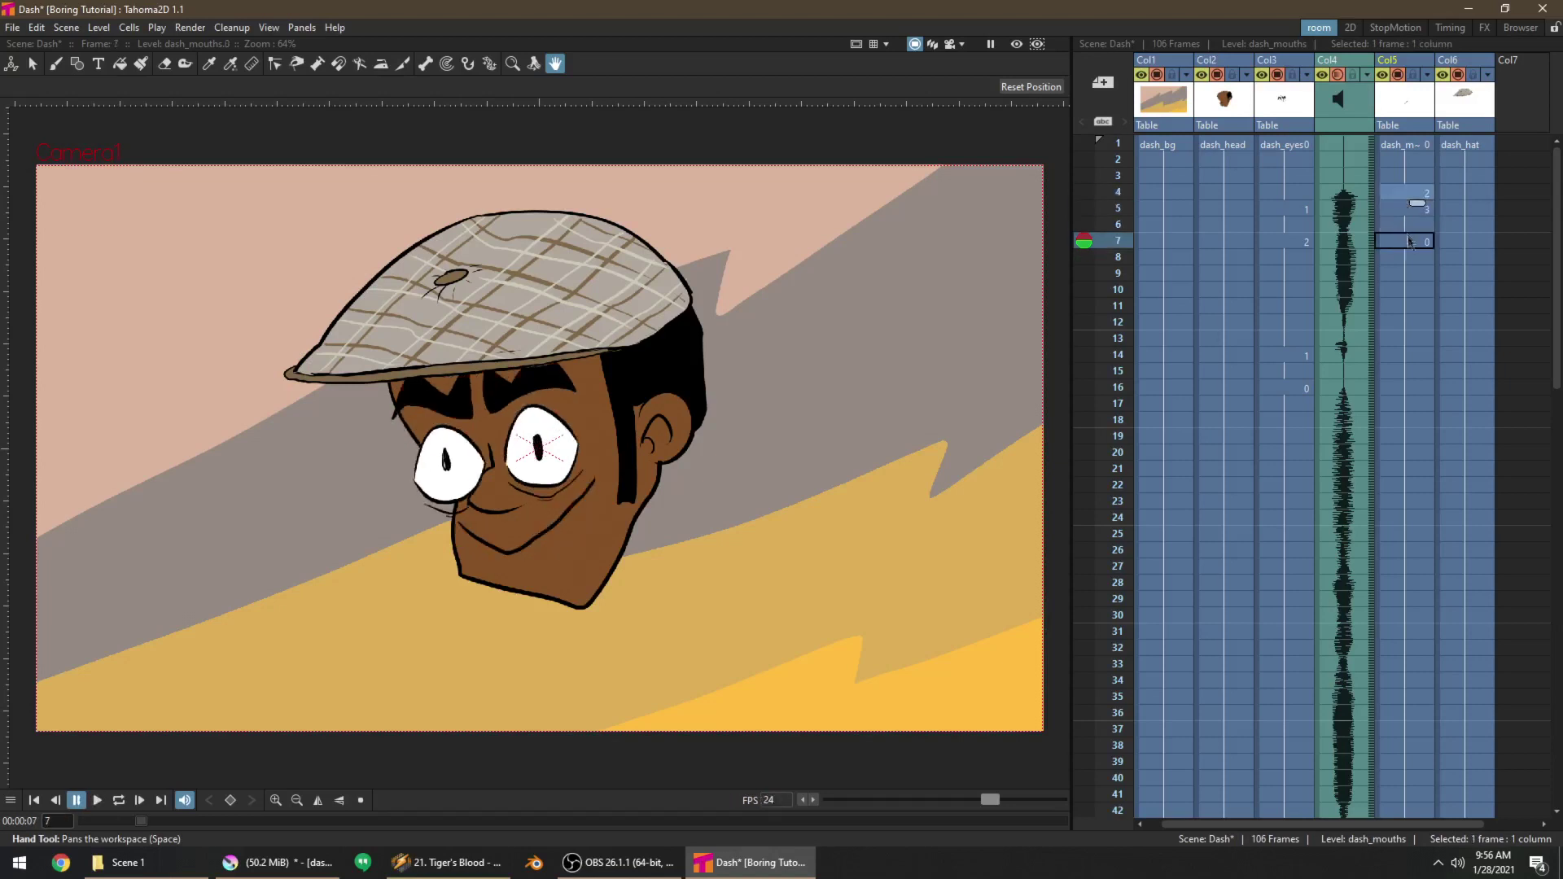
# Set the mouths column to drawing 5 on frames 7–8 and drawing 6 at frame 9
pyautogui.moveTo(1407, 238)
pyautogui.mouseDown()
pyautogui.moveTo(1405, 292)
pyautogui.moveTo(1402, 278)
pyautogui.mouseUp()
pyautogui.write('5')
pyautogui.press('Return')
pyautogui.click(1400, 197)
pyautogui.press('Down')
pyautogui.press('Down')
pyautogui.press('Down')
pyautogui.press('Down')
pyautogui.press('Down')
pyautogui.press('w')
# Listen from frame 9 and extend mouth drawing 6 over frames 10–13
pyautogui.click(1402, 277)
pyautogui.press('p')
pyautogui.press('p')
pyautogui.click(1398, 310)
pyautogui.press('w')
pyautogui.click(1397, 340)
pyautogui.press('w')
pyautogui.click(1397, 325)
pyautogui.press('w')
pyautogui.click(1399, 311)
pyautogui.press('q')
pyautogui.click(1399, 321)
pyautogui.press('q')
pyautogui.click(1398, 307)
pyautogui.press('q')
pyautogui.click(1398, 322)
pyautogui.press('w')
pyautogui.click(1396, 306)
pyautogui.press('q')
pyautogui.press('q')
pyautogui.press('w')
pyautogui.press('w')
pyautogui.moveTo(1398, 322); pyautogui.dragTo(1397, 344)
pyautogui.press('q')
pyautogui.press('q')
# Replay the dialogue from frame 1 and repeatedly from frame 4 to check the mouth timing
pyautogui.click(1399, 140)
pyautogui.press('p')
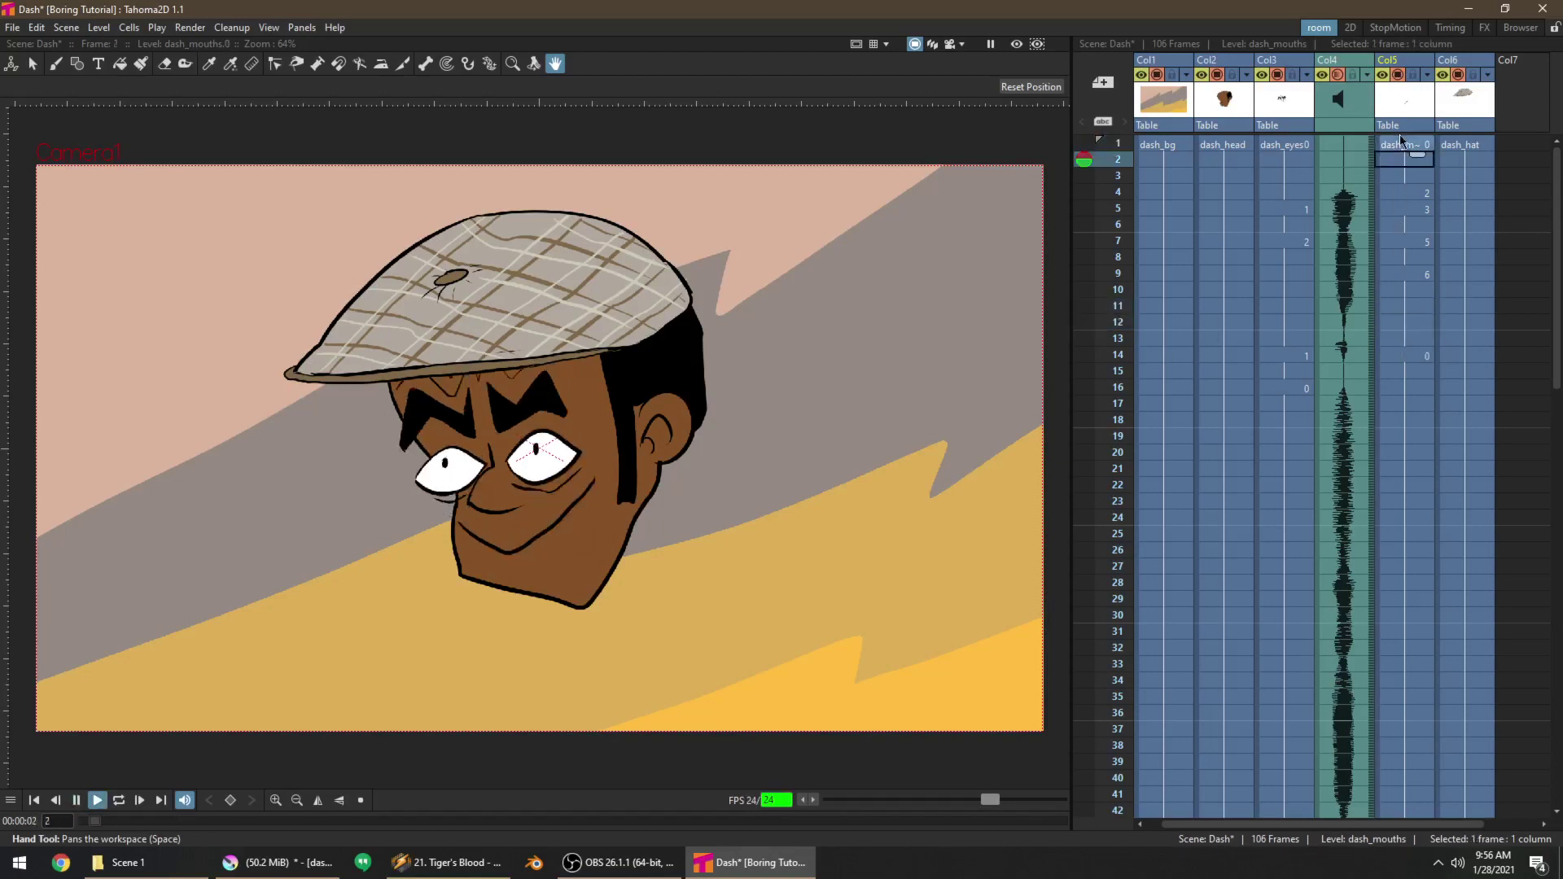
pyautogui.press('p')
pyautogui.click(1403, 197)
pyautogui.press('p')
pyautogui.press('p')
pyautogui.click(1403, 197)
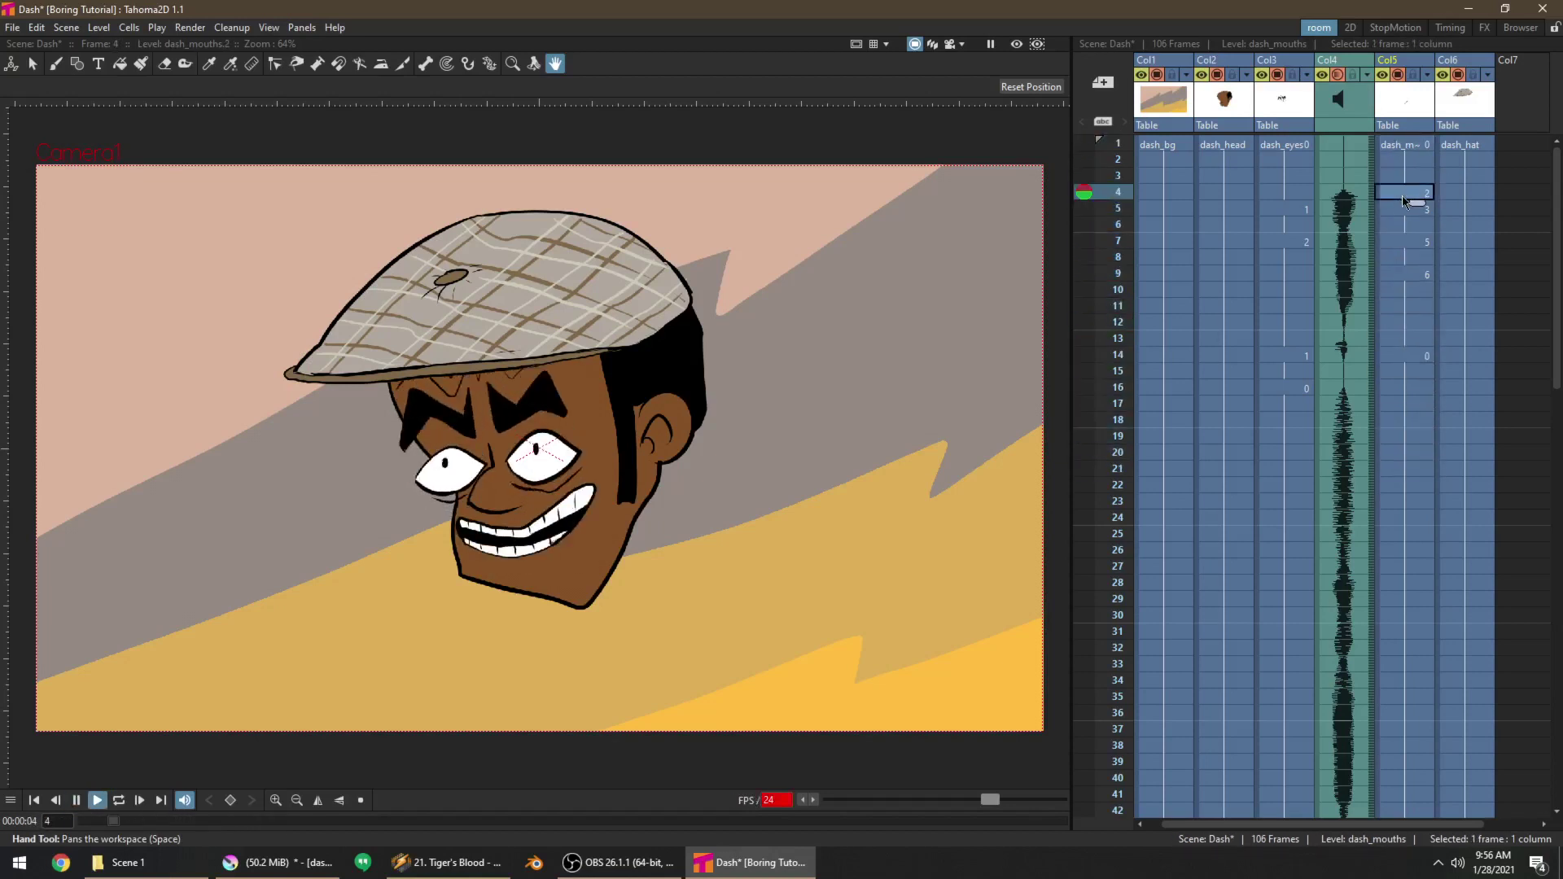
pyautogui.press('p')
pyautogui.press('p')
pyautogui.click(1402, 196)
pyautogui.press('p')
pyautogui.press('p')
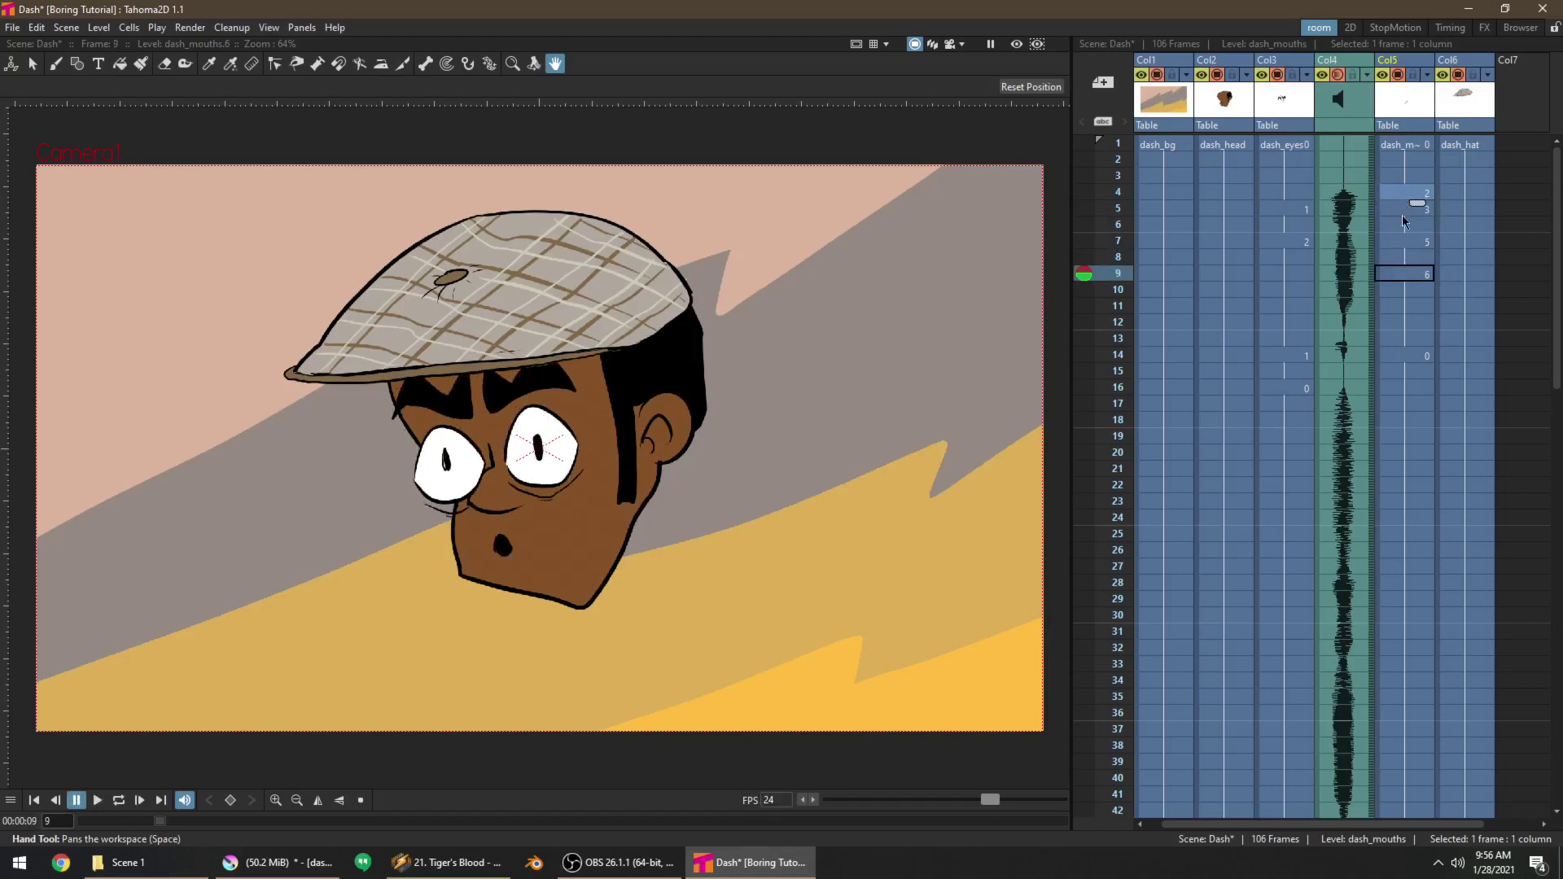
# Set the mouth at frame 6 to drawing 2 and replay the dialogue from frame 3
pyautogui.click(1402, 225)
pyautogui.press('q')
pyautogui.click(1400, 176)
pyautogui.press('p')
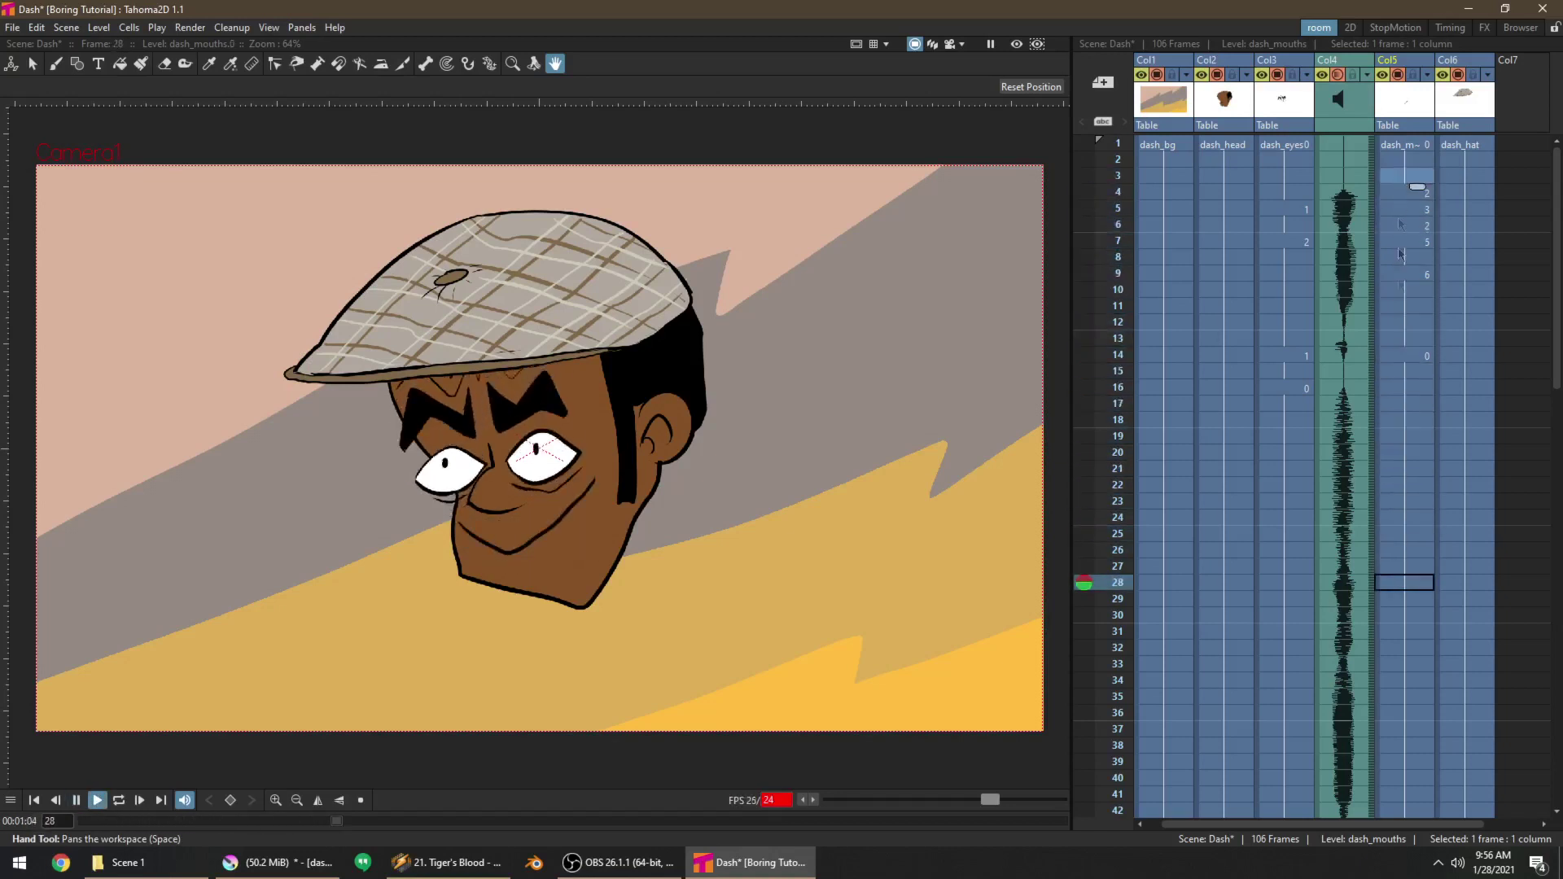
# Listen from frame 14, then set the mouths column to drawing 1 on frames 27–28 and drawing 6 at frame 29
pyautogui.click(1411, 361)
pyautogui.press('p')
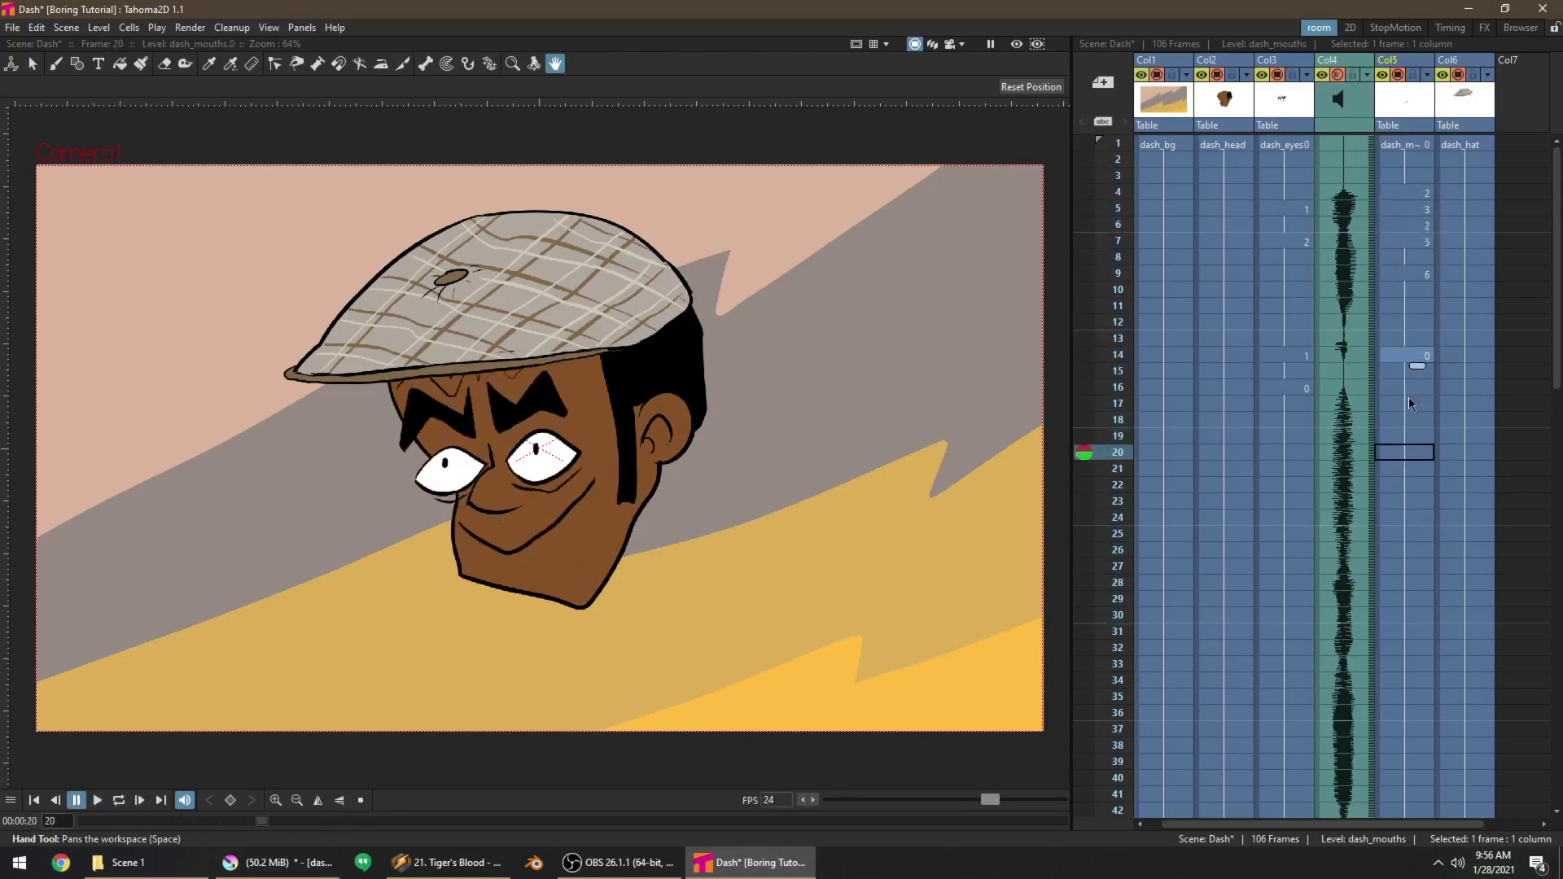
pyautogui.click(1414, 586)
pyautogui.click(1410, 570)
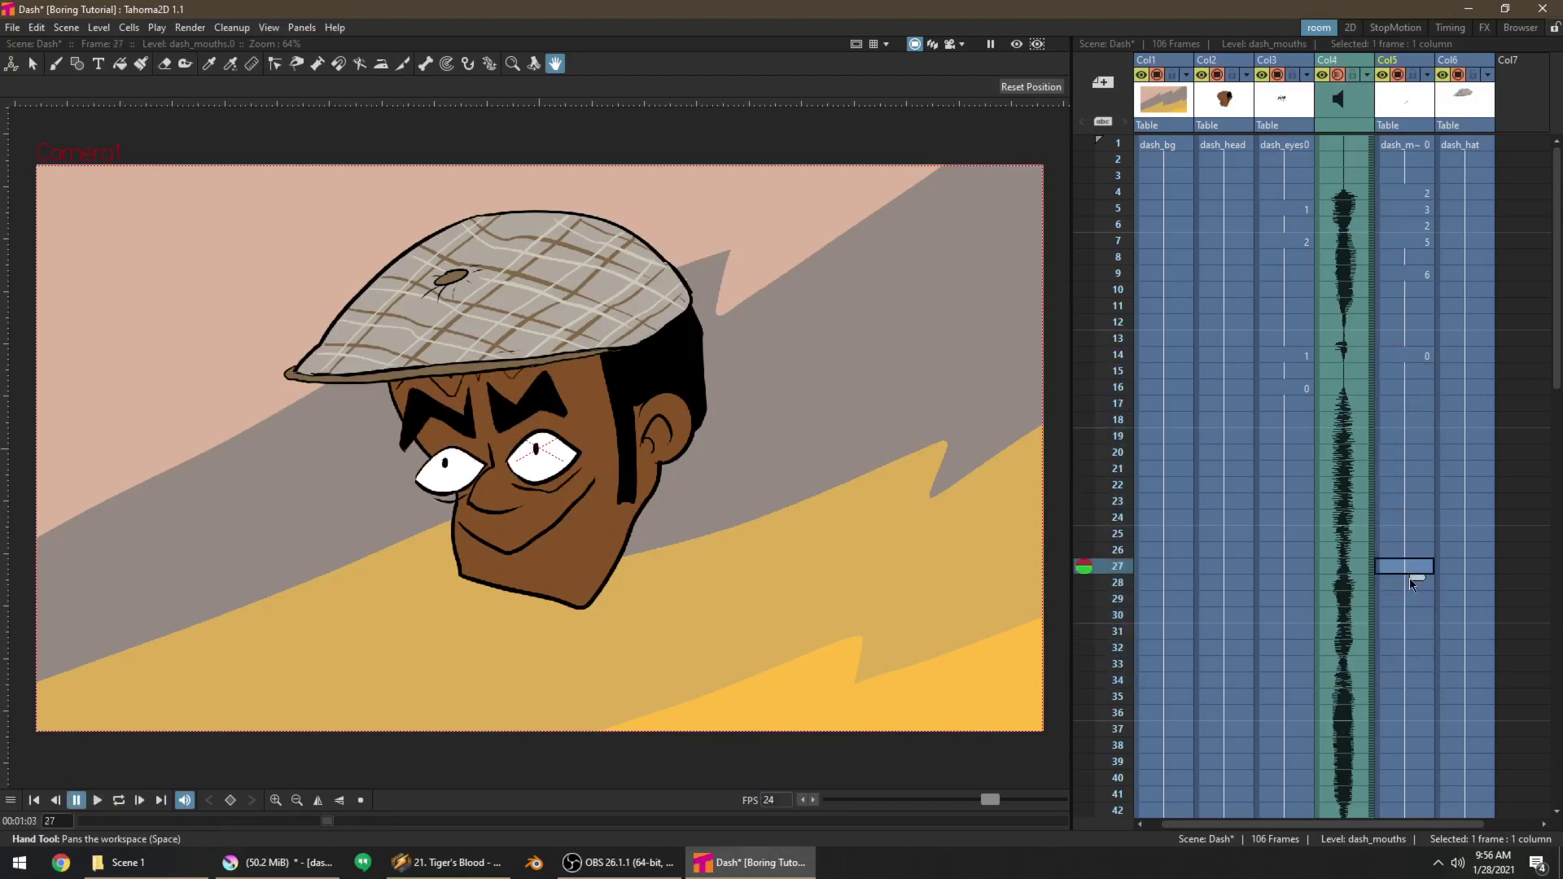
pyautogui.write('1')
pyautogui.press('Return')
pyautogui.click(1406, 587)
pyautogui.press('w')
pyautogui.click(1409, 600)
pyautogui.press('q')
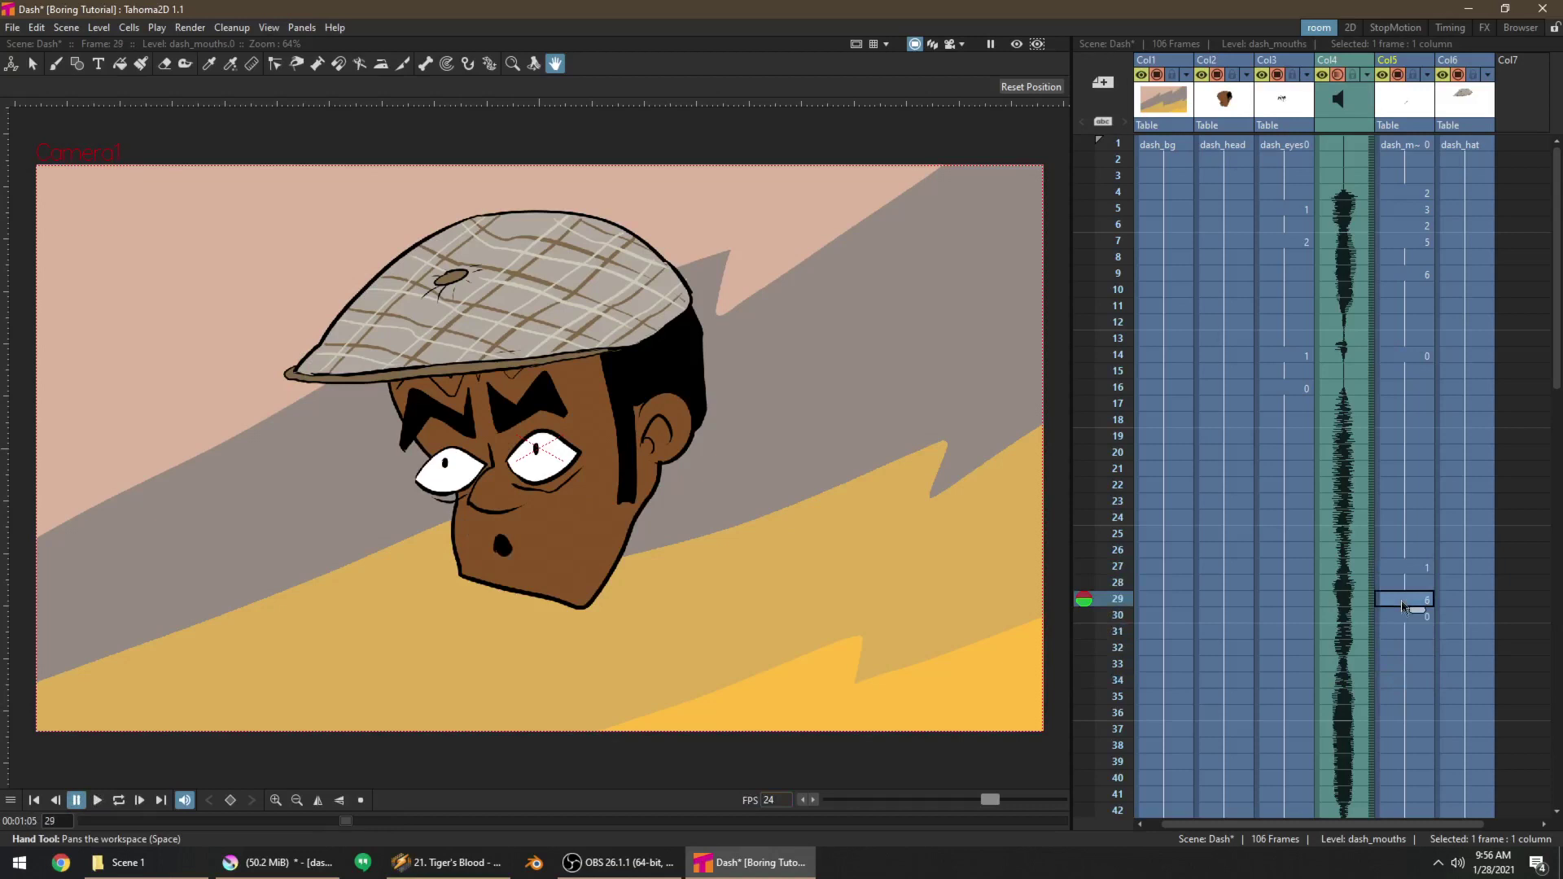
# Set the mouth on frames 30–37 to drawing 5 and replay the dialogue from frame 27
pyautogui.click(1404, 644)
pyautogui.click(1400, 628)
pyautogui.click(1404, 617)
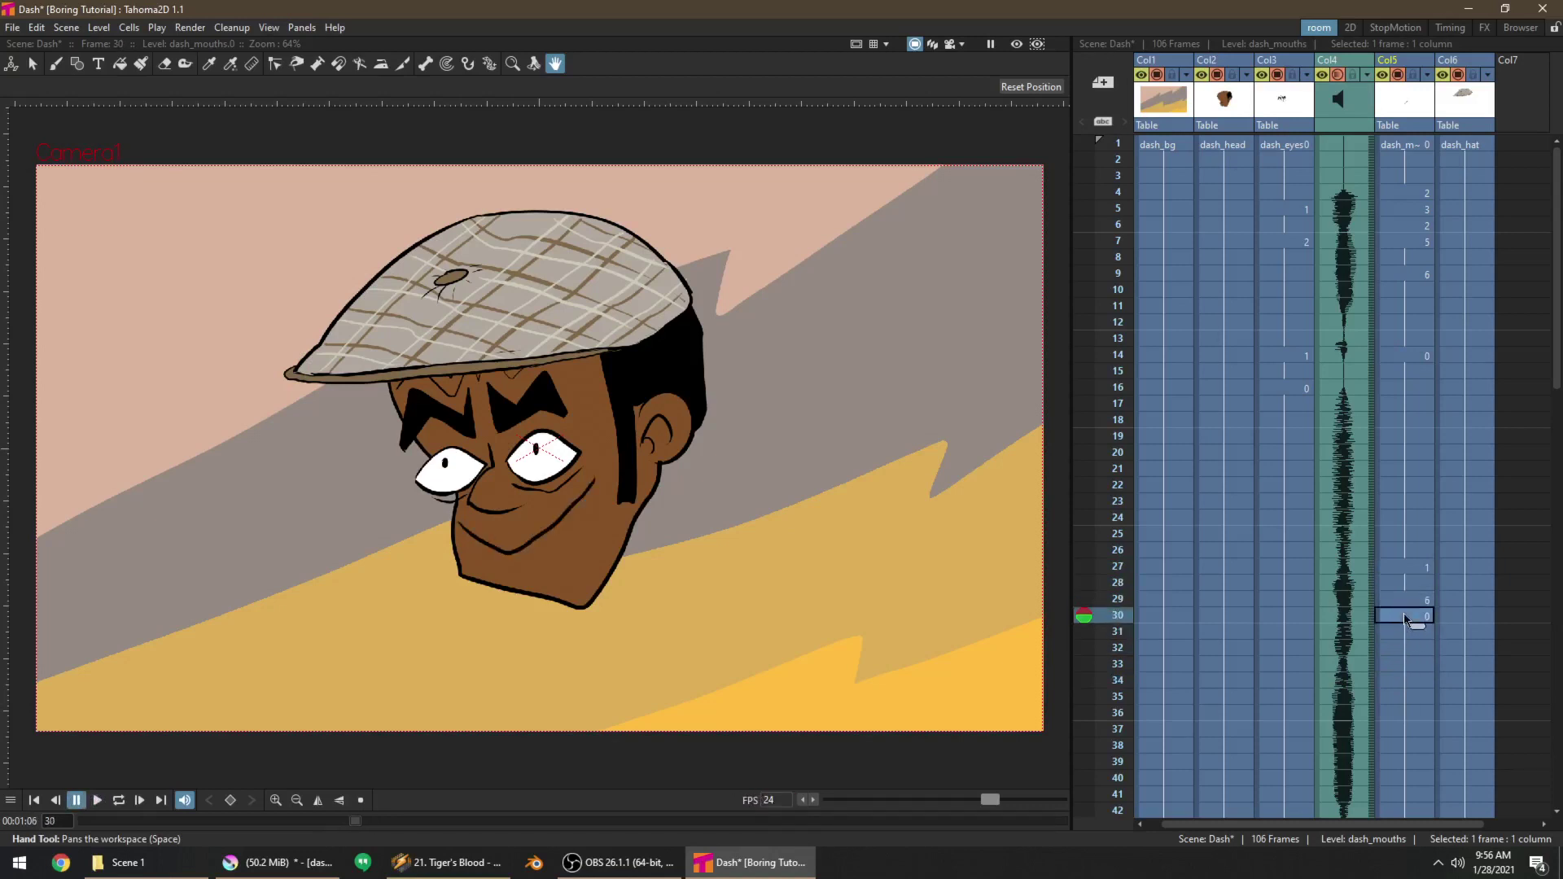
pyautogui.keyDown('shift'); pyautogui.click(1404, 731); pyautogui.keyUp('shift')
pyautogui.press('q')
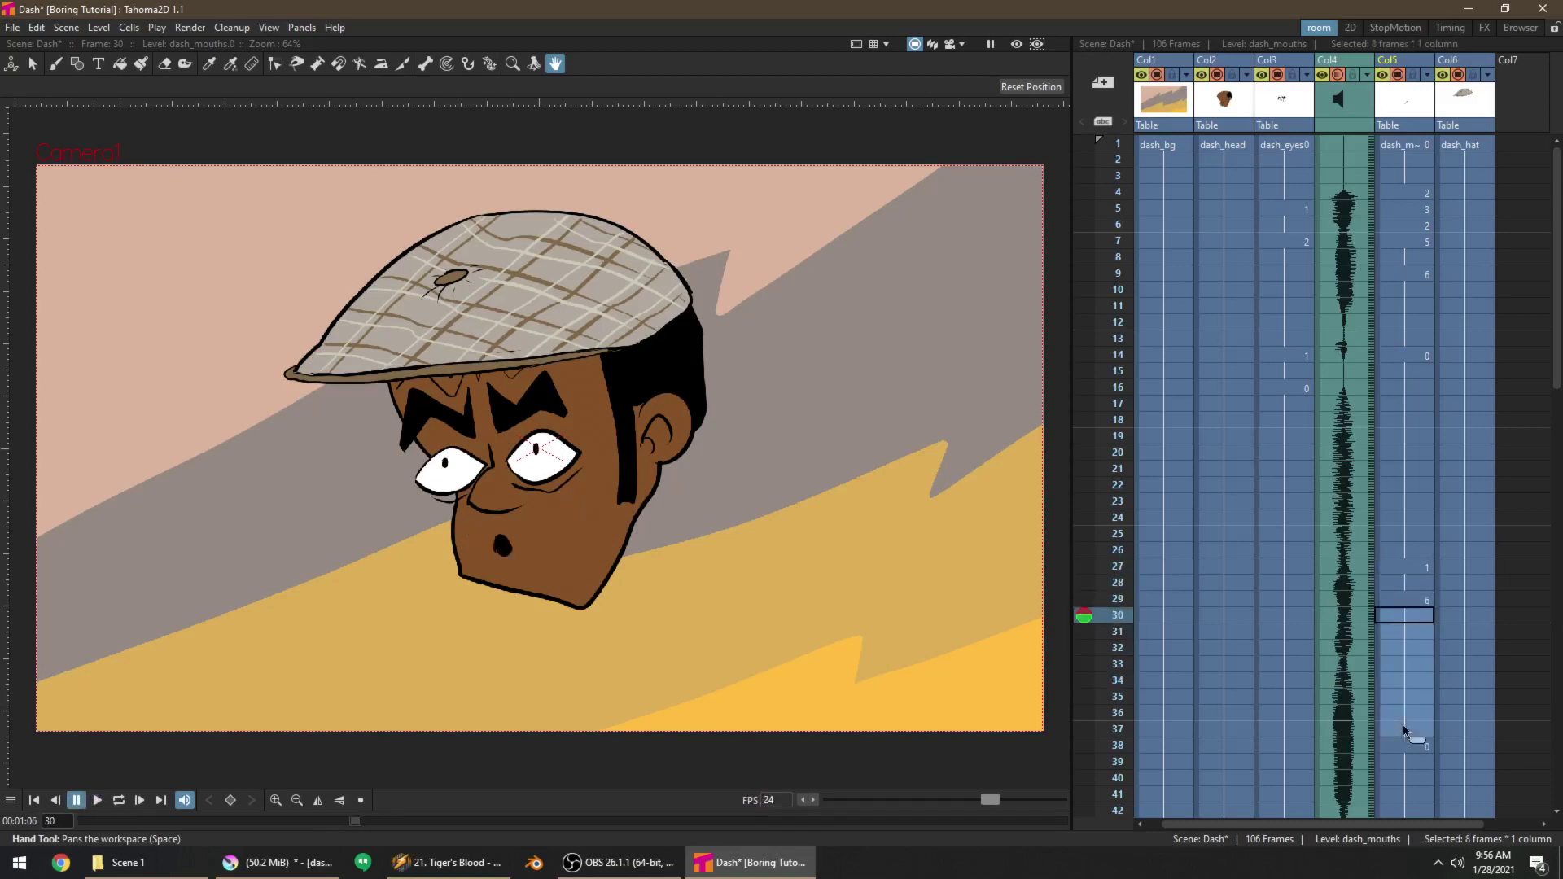
pyautogui.press('q')
pyautogui.click(1406, 565)
pyautogui.press('p')
pyautogui.press('p')
# Listen from frame 34, then set the mouth on frames 32–33 to drawing 6 and on frames 34–35 to drawing 0
pyautogui.click(1408, 678)
pyautogui.press('p')
pyautogui.press('p')
pyautogui.moveTo(1406, 664); pyautogui.dragTo(1407, 649)
pyautogui.press('w')
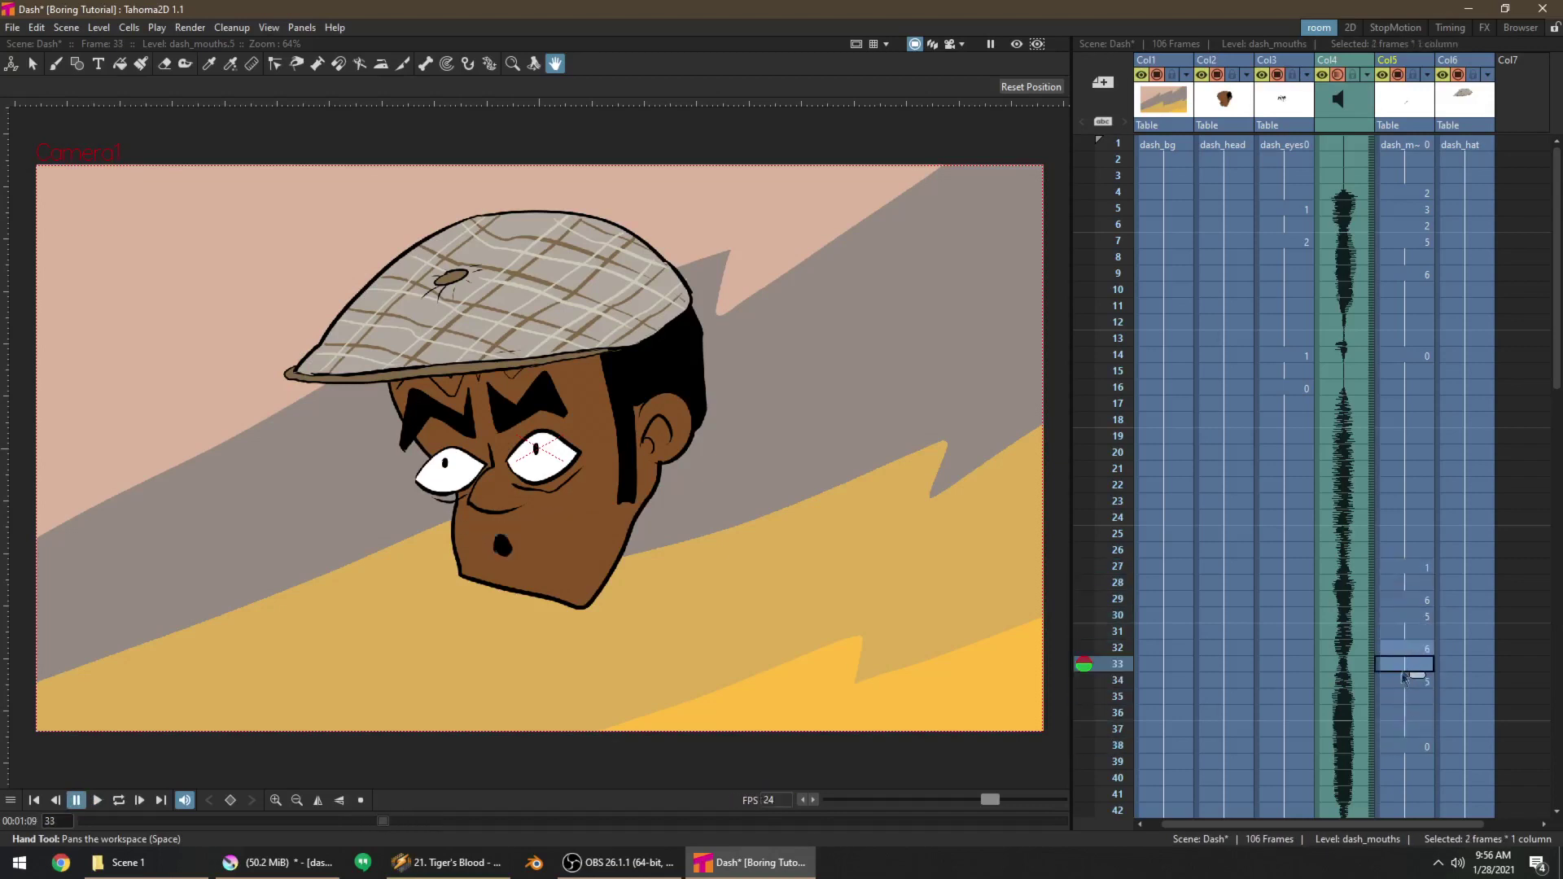
pyautogui.click(1400, 682)
pyautogui.keyDown('shift'); pyautogui.click(1400, 699); pyautogui.keyUp('shift')
pyautogui.press('w')
pyautogui.press('w')
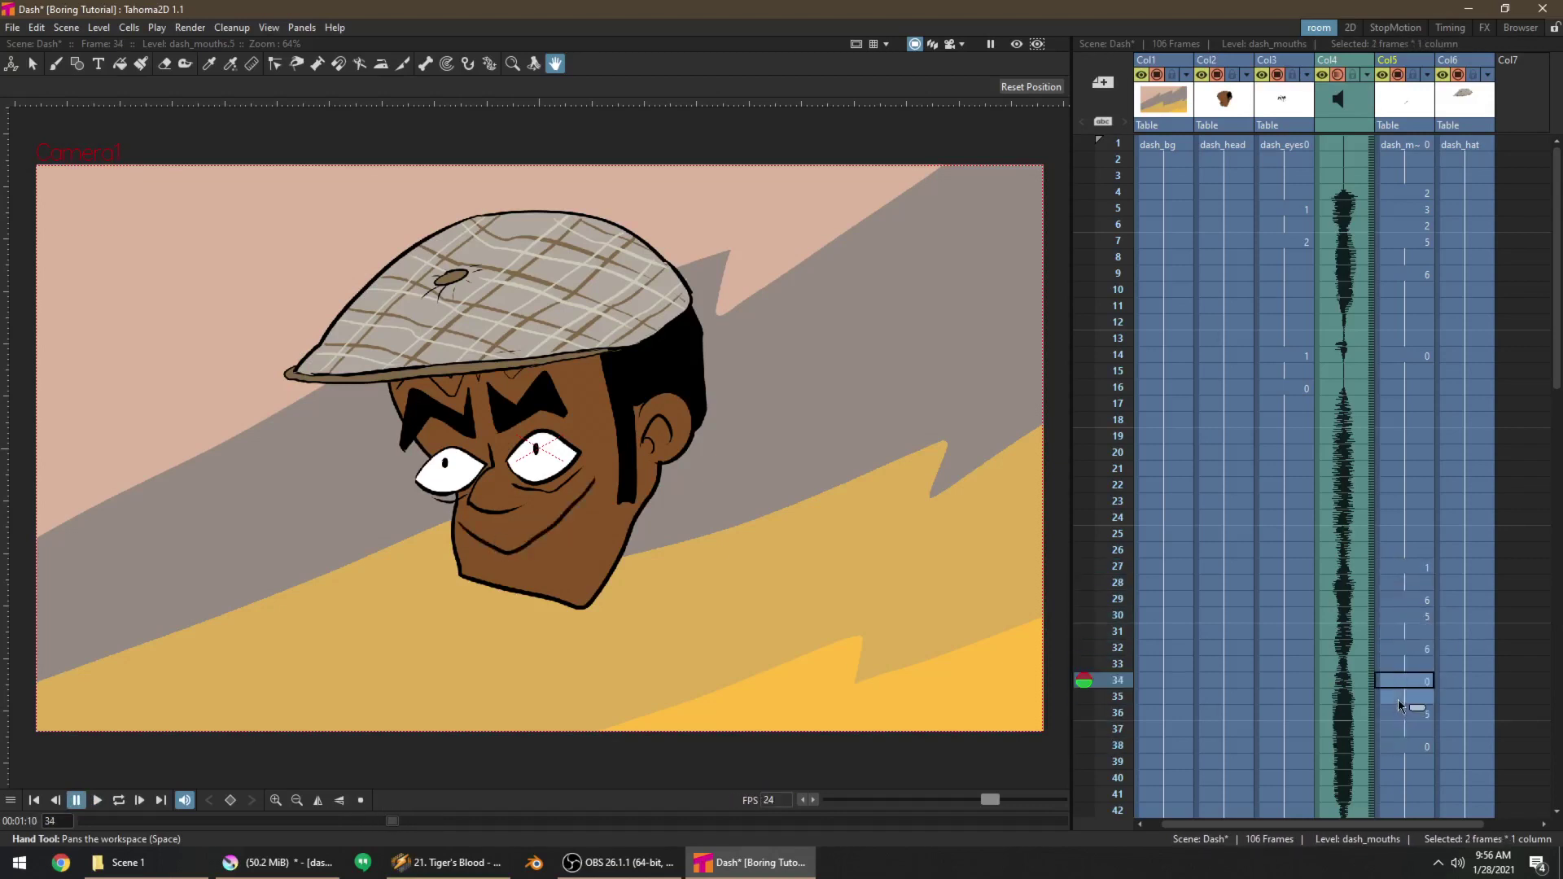
# Replay the dialogue, then set the mouth on frame 36 to drawing 2 and on frames 37–42 to drawing 3
pyautogui.press('p')
pyautogui.press('p')
pyautogui.click(1397, 712)
pyautogui.press('q')
pyautogui.press('q')
pyautogui.press('q')
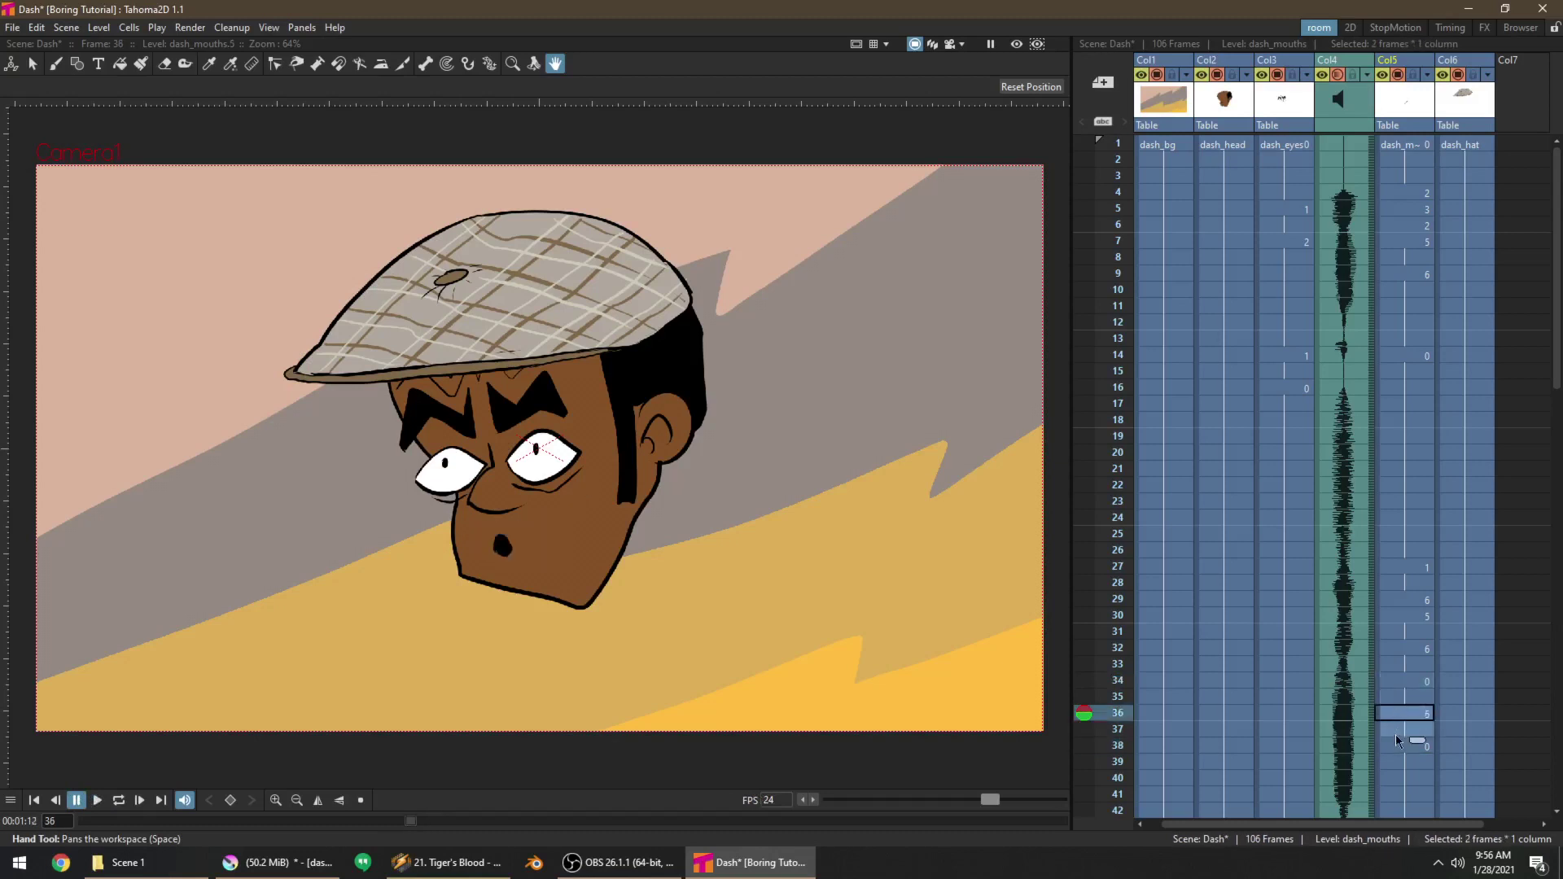
pyautogui.click(1403, 744)
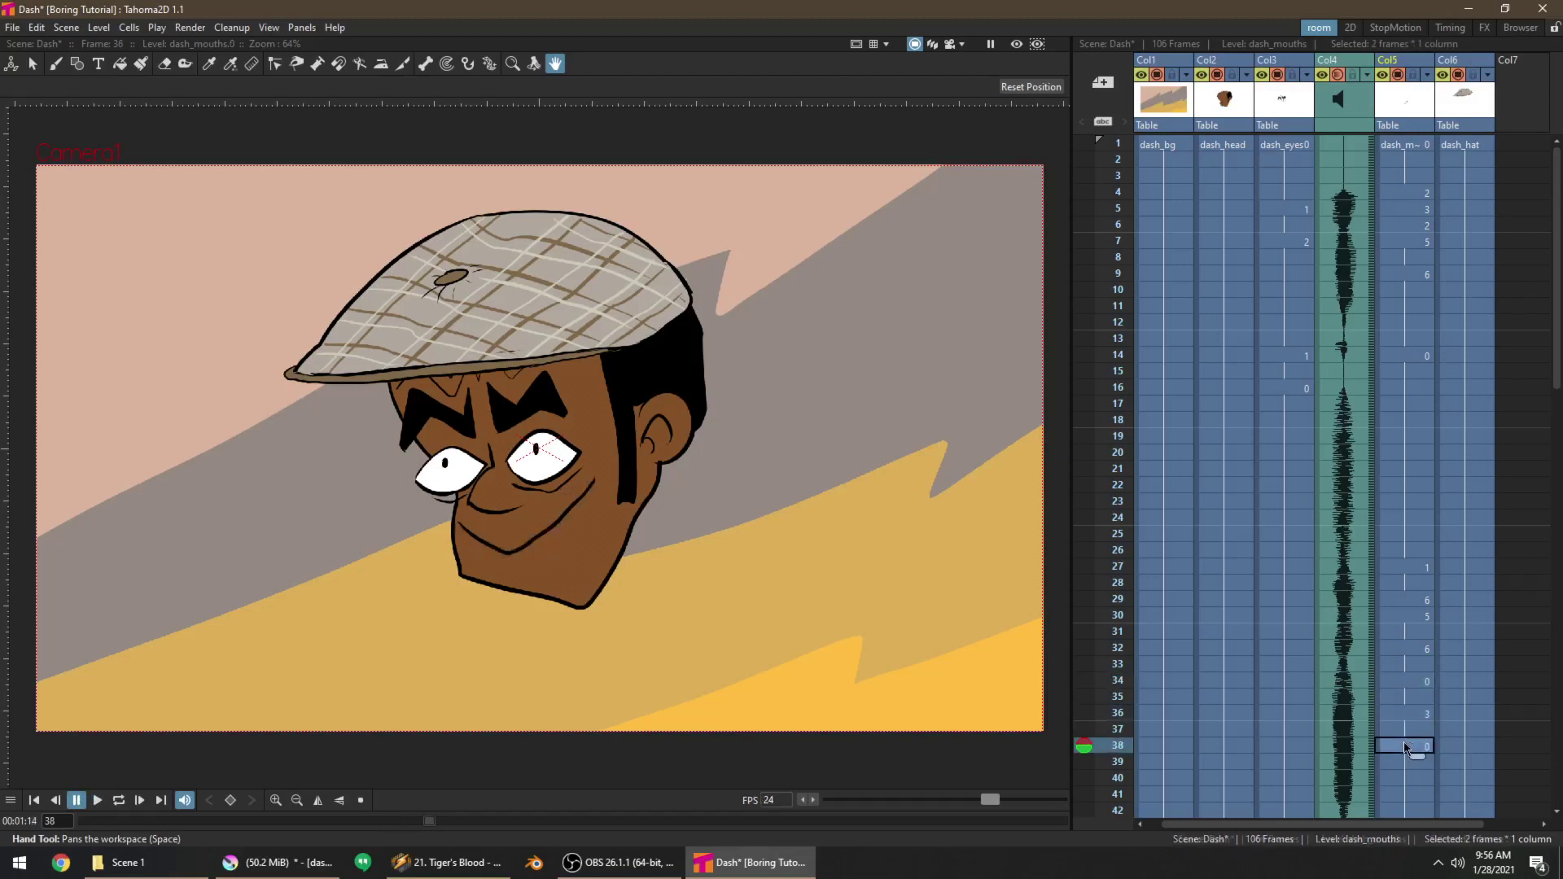
pyautogui.keyDown('shift'); pyautogui.click(1404, 806); pyautogui.keyUp('shift')
pyautogui.press('w')
pyautogui.press('w')
pyautogui.click(1404, 794)
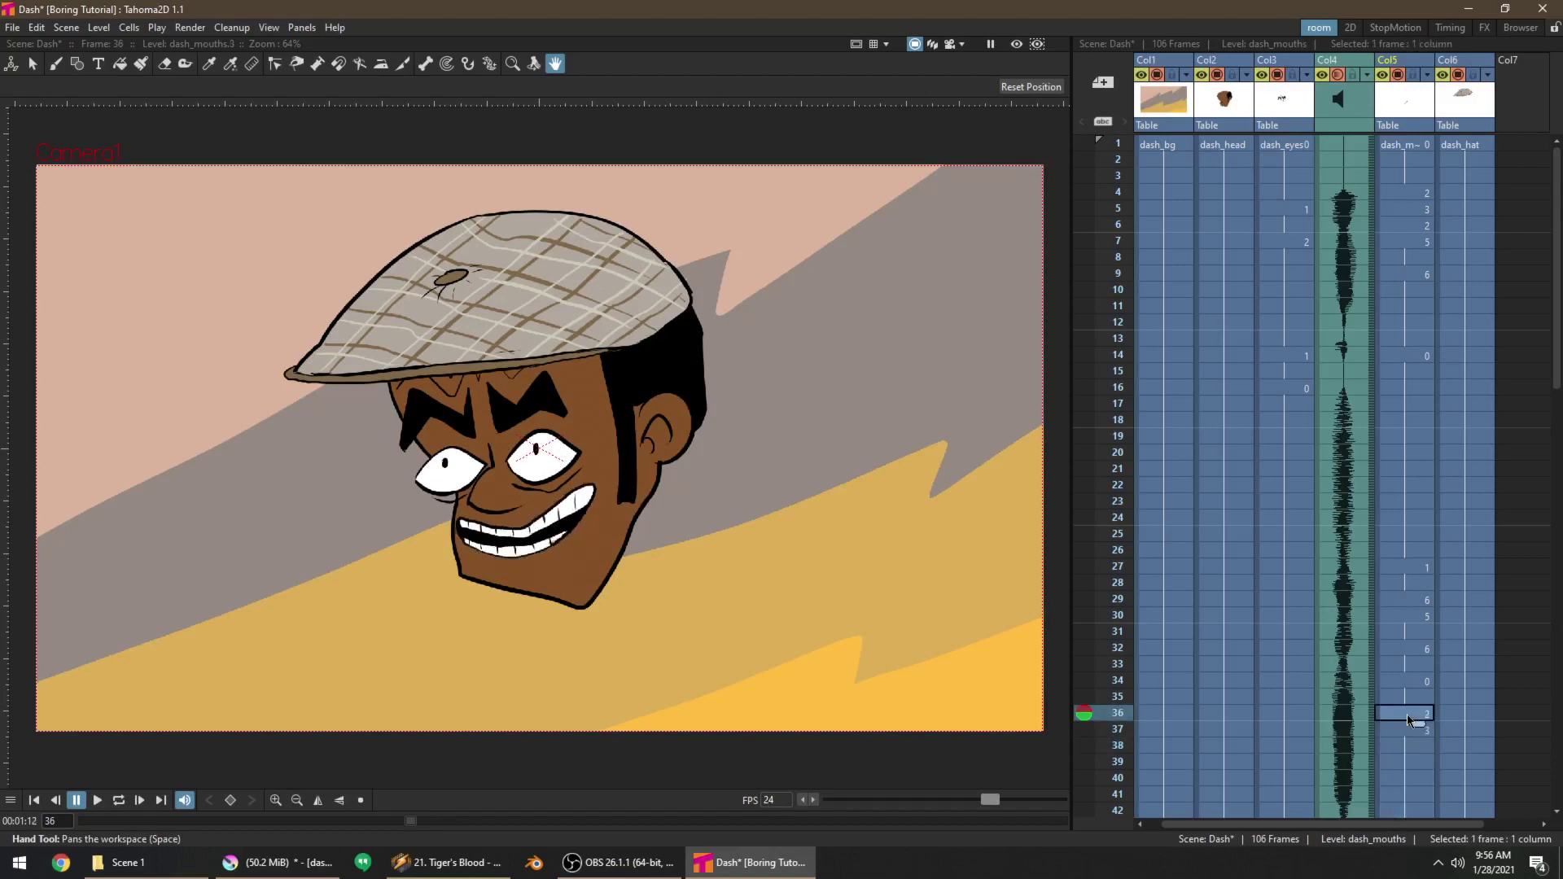
# Set the mouth on frames 40–41 to drawing 2 and on frames 42–44 to drawing 1
pyautogui.scroll(-5, 1397, 556)
pyautogui.click(1423, 403)
pyautogui.keyDown('shift'); pyautogui.click(1418, 386); pyautogui.keyUp('shift')
pyautogui.press('q')
pyautogui.click(1401, 417)
pyautogui.press('q')
pyautogui.press('q')
pyautogui.click(1401, 434)
pyautogui.press('w')
pyautogui.click(1405, 451)
pyautogui.press('w')
# Listen from frame 46, then set the mouth on frames 50–51 to drawing 1 and on frame 52 to drawing 6
pyautogui.click(1408, 482)
pyautogui.press('p')
pyautogui.press('p')
pyautogui.click(1390, 562)
pyautogui.press('w')
pyautogui.click(1391, 547)
pyautogui.press('w')
pyautogui.click(1395, 583)
pyautogui.press('q')
pyautogui.press('p')
pyautogui.press('p')
# Set the mouth on frames 53–56 to drawing 5 and on frames 57–58 to drawing 6, replaying the dialogue
pyautogui.click(1397, 603)
pyautogui.keyDown('shift'); pyautogui.click(1399, 679); pyautogui.keyUp('shift')
pyautogui.press('q')
pyautogui.press('q')
pyautogui.press('p')
pyautogui.press('p')
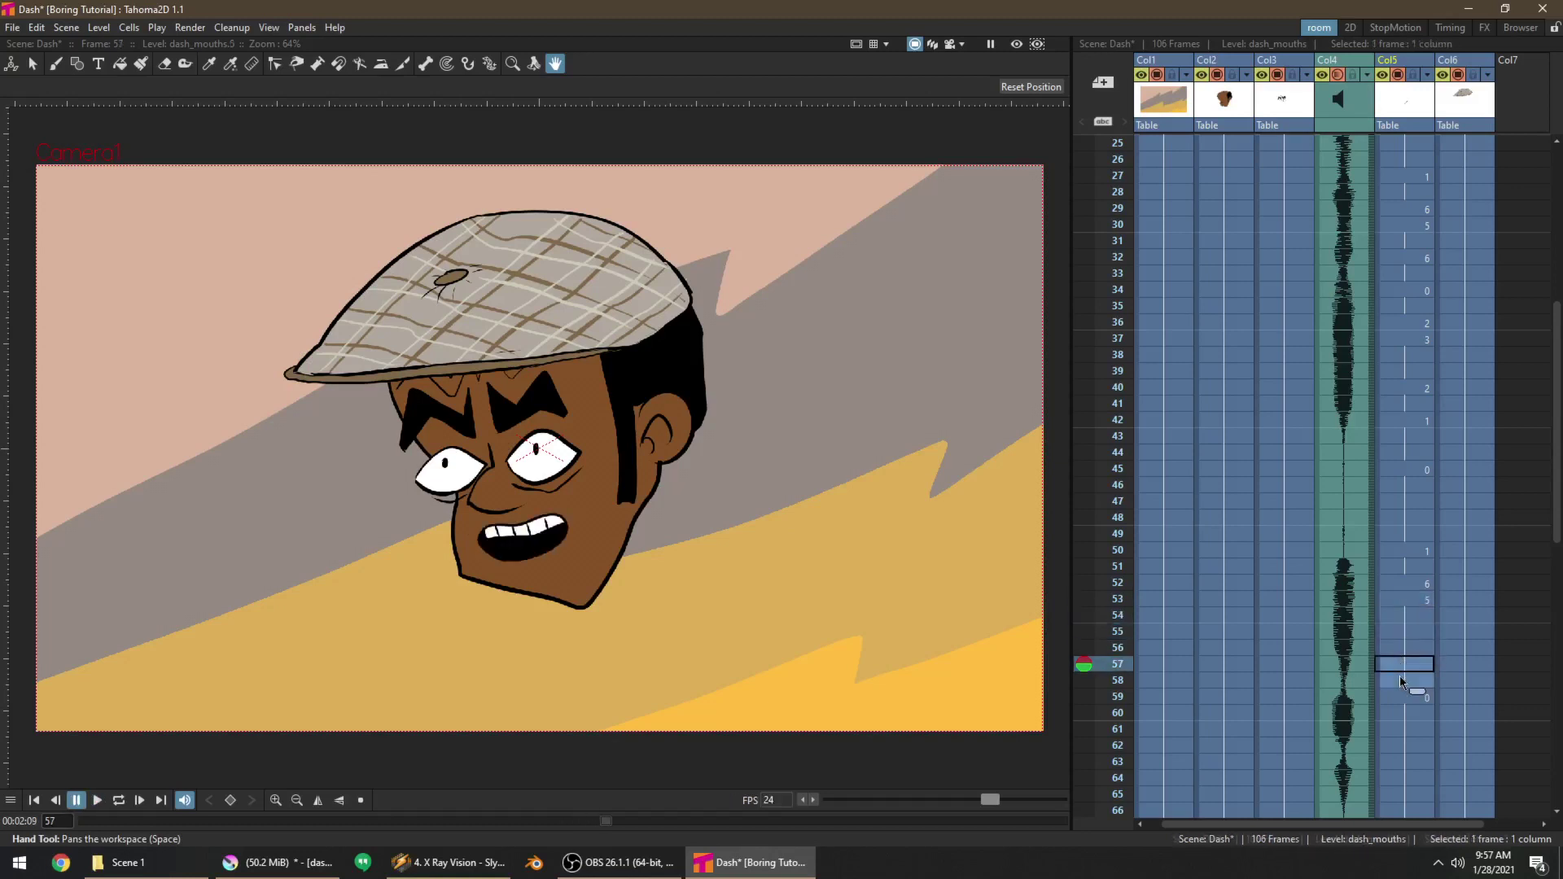
pyautogui.press('w')
pyautogui.click(1400, 699)
pyautogui.press('p')
pyautogui.press('p')
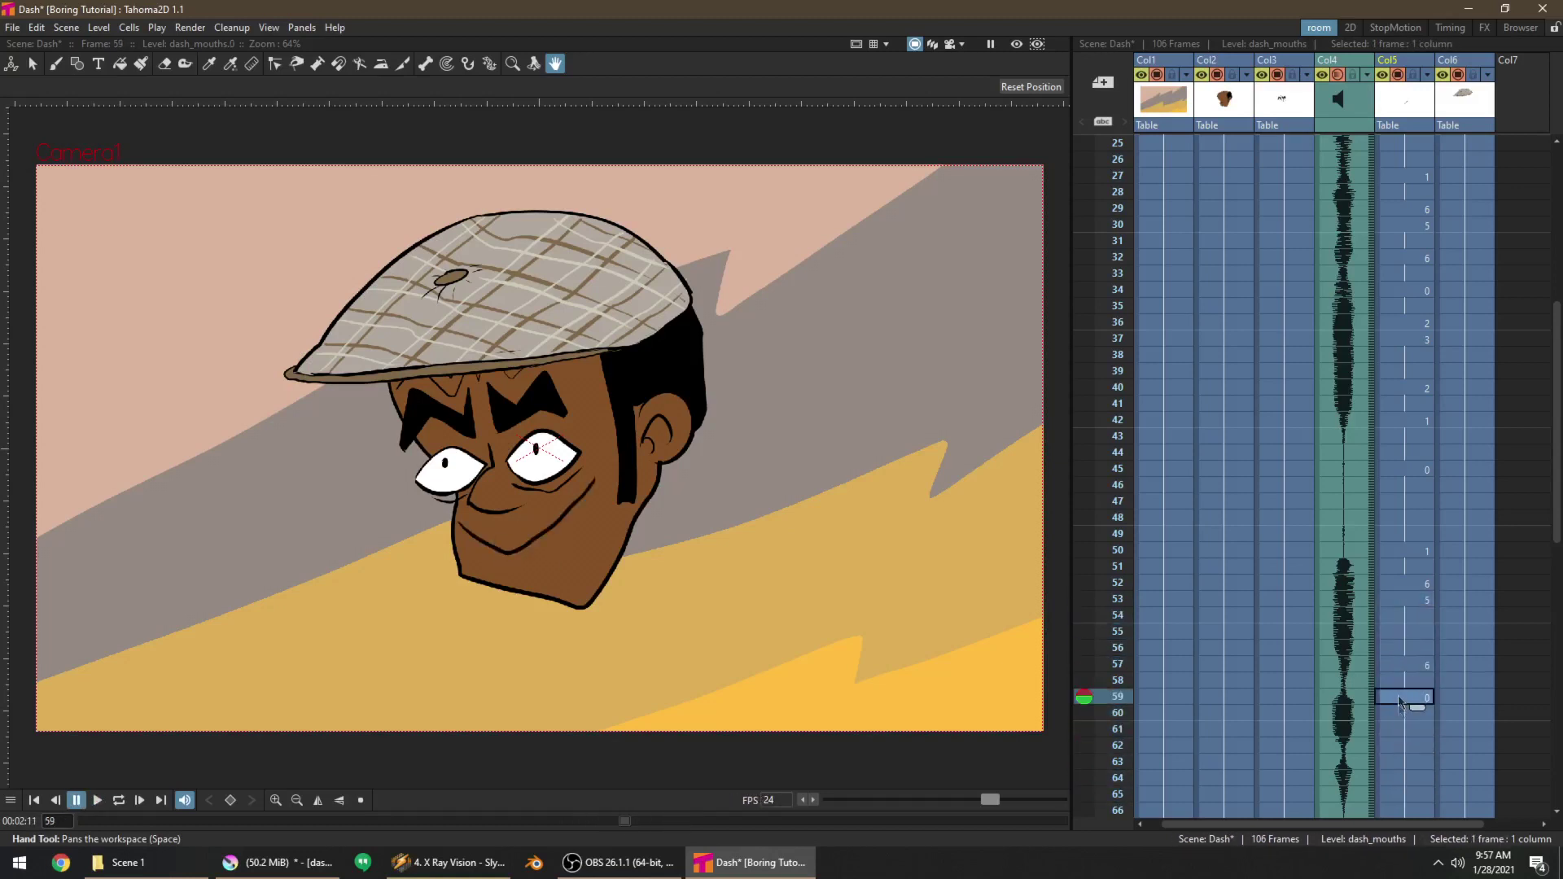
# Set the mouth on frames 59 and 62 to drawing 2 and on frames 60–61 to drawing 3, and listen from frame 63
pyautogui.moveTo(1401, 702); pyautogui.dragTo(1403, 745)
pyautogui.press('w')
pyautogui.press('w')
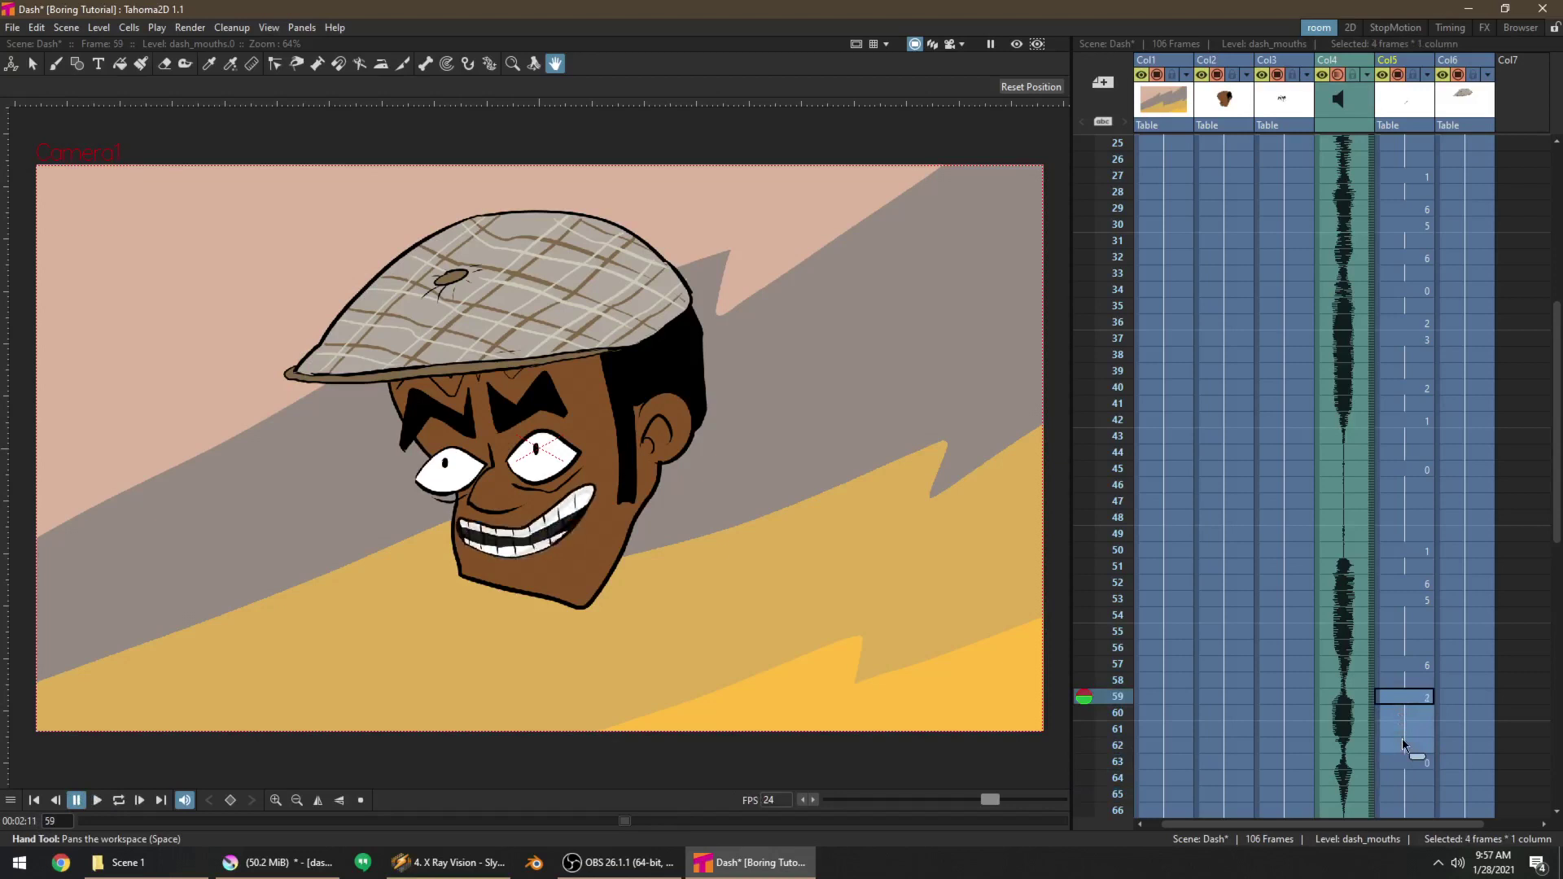
pyautogui.click(1401, 727)
pyautogui.press('w')
pyautogui.click(1400, 713)
pyautogui.press('w')
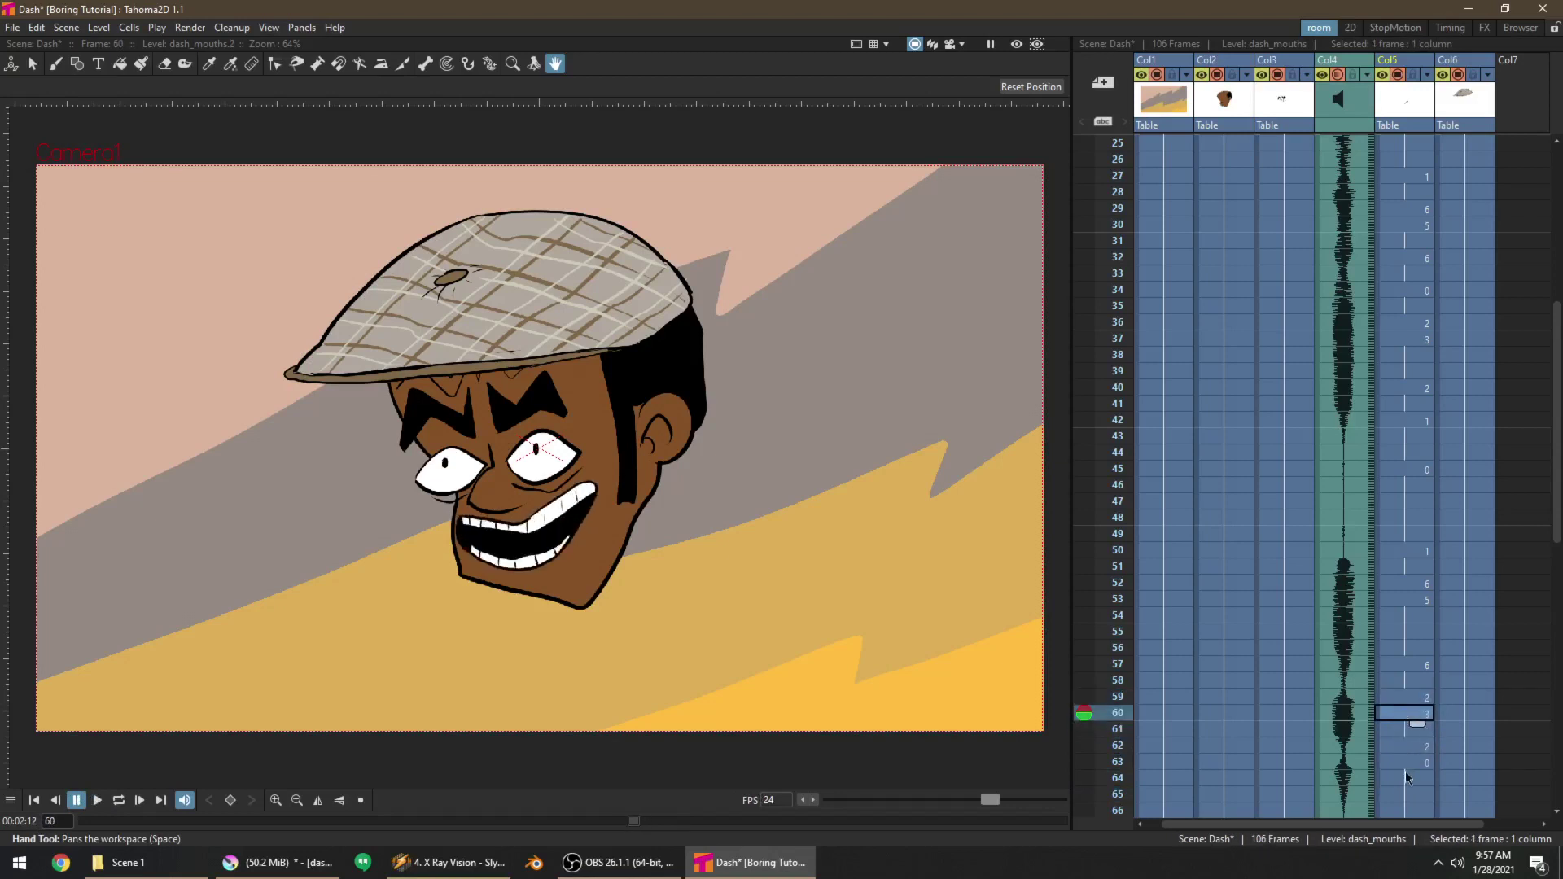
pyautogui.click(1404, 759)
pyautogui.press('p')
pyautogui.press('p')
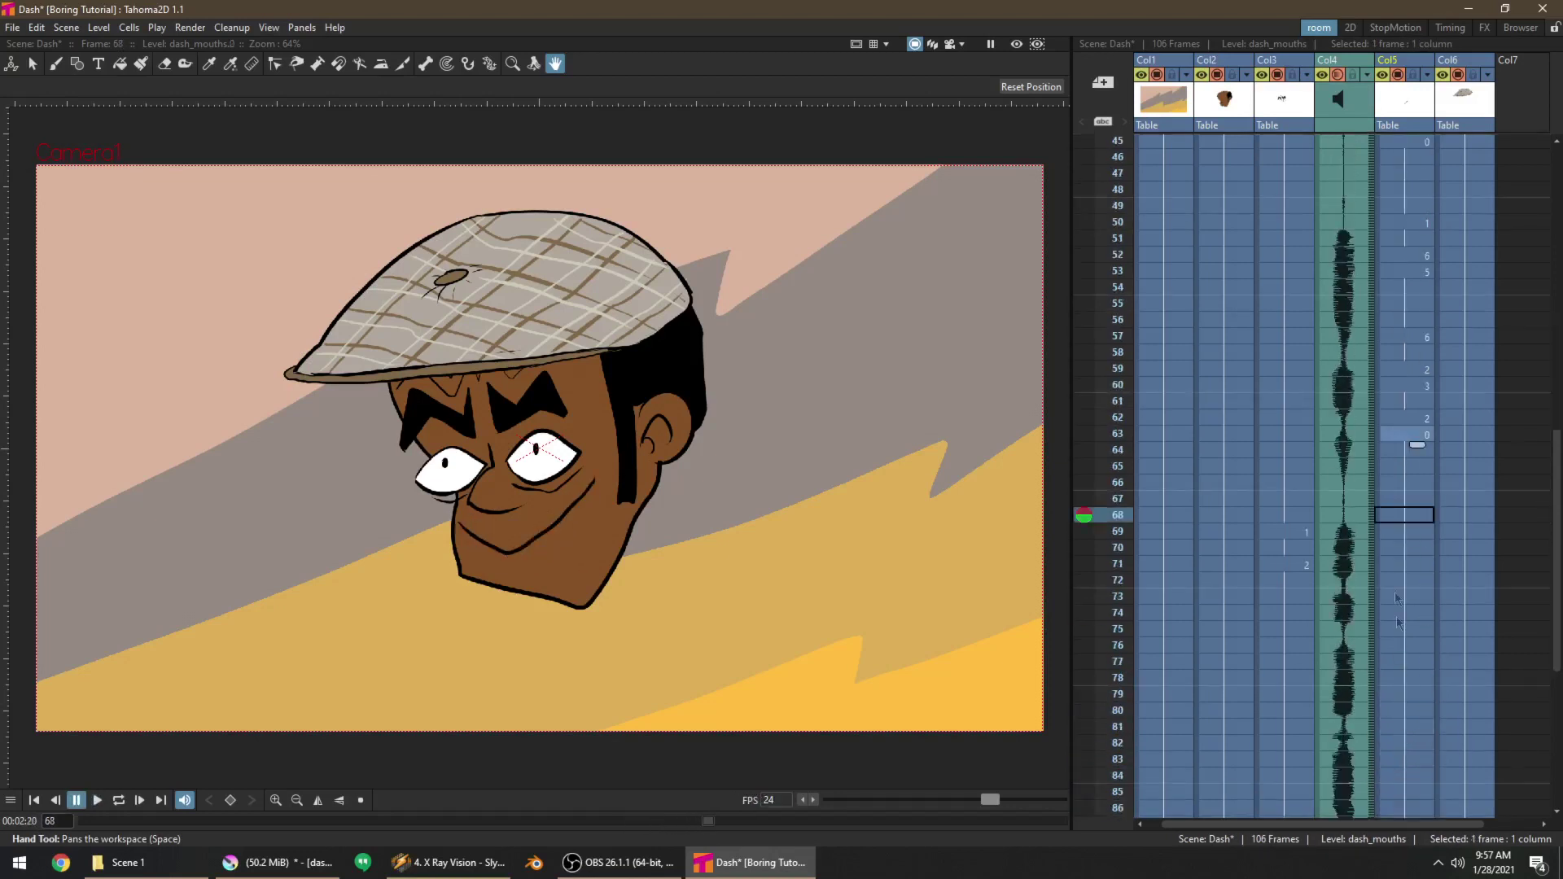
# Replay the dialogue from frame 58, then set the mouth on frame 62 to drawing 0 and on frame 61 to drawing 2
pyautogui.click(1402, 355)
pyautogui.press('p')
pyautogui.press('p')
pyautogui.click(1403, 419)
pyautogui.press('q')
pyautogui.press('q')
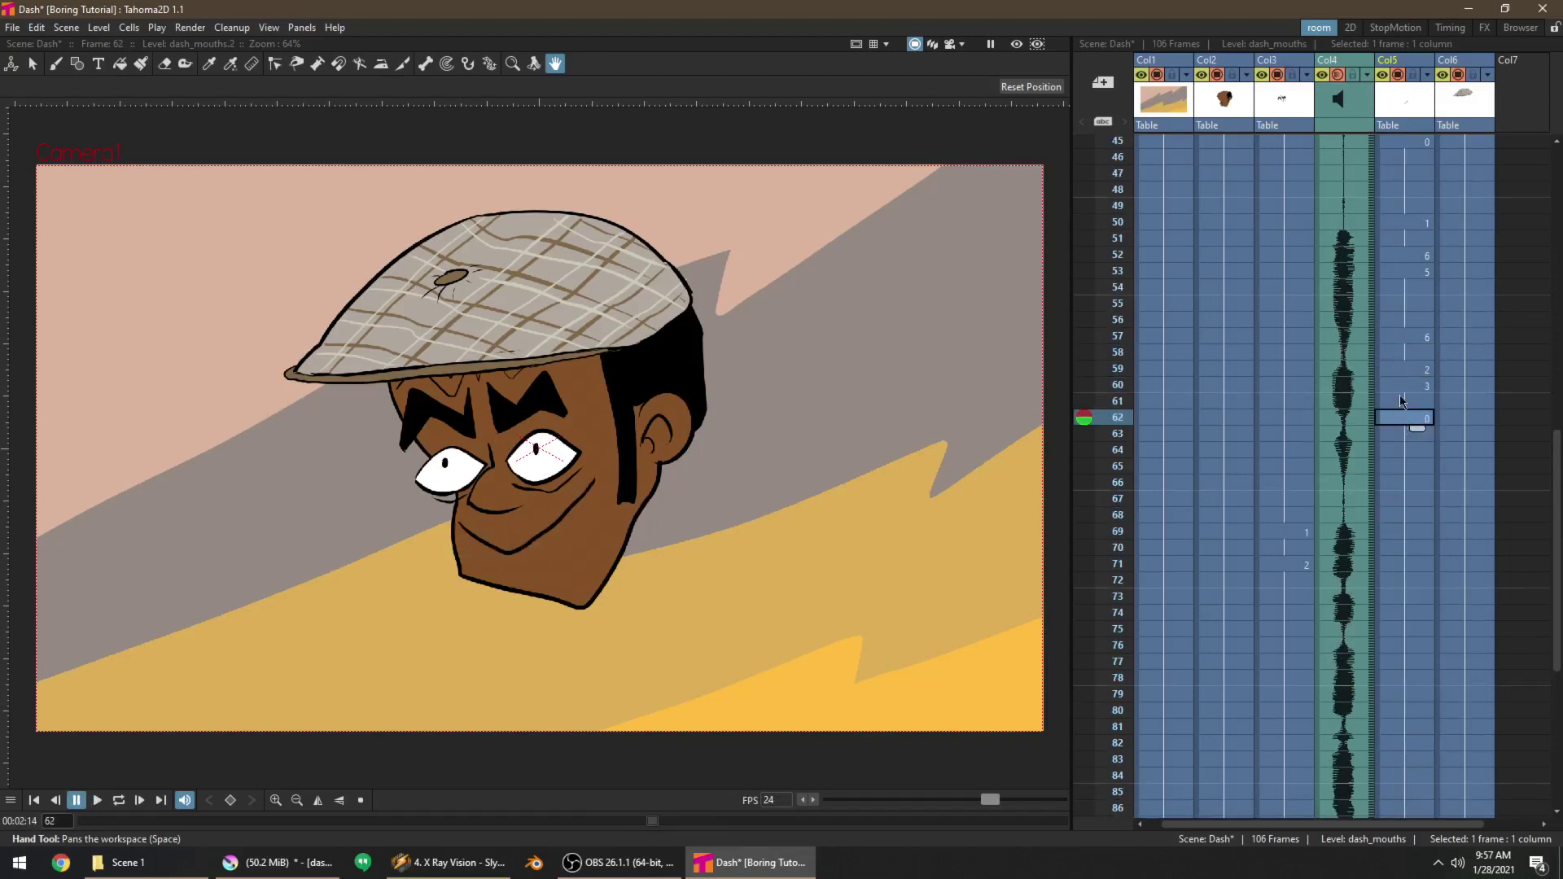
pyautogui.click(1401, 400)
pyautogui.press('q')
# Set the mouth on frames 63–64 to drawing 2 and on frames 65–67 to drawing 1, and replay the dialogue
pyautogui.click(1401, 438)
pyautogui.click(1401, 448)
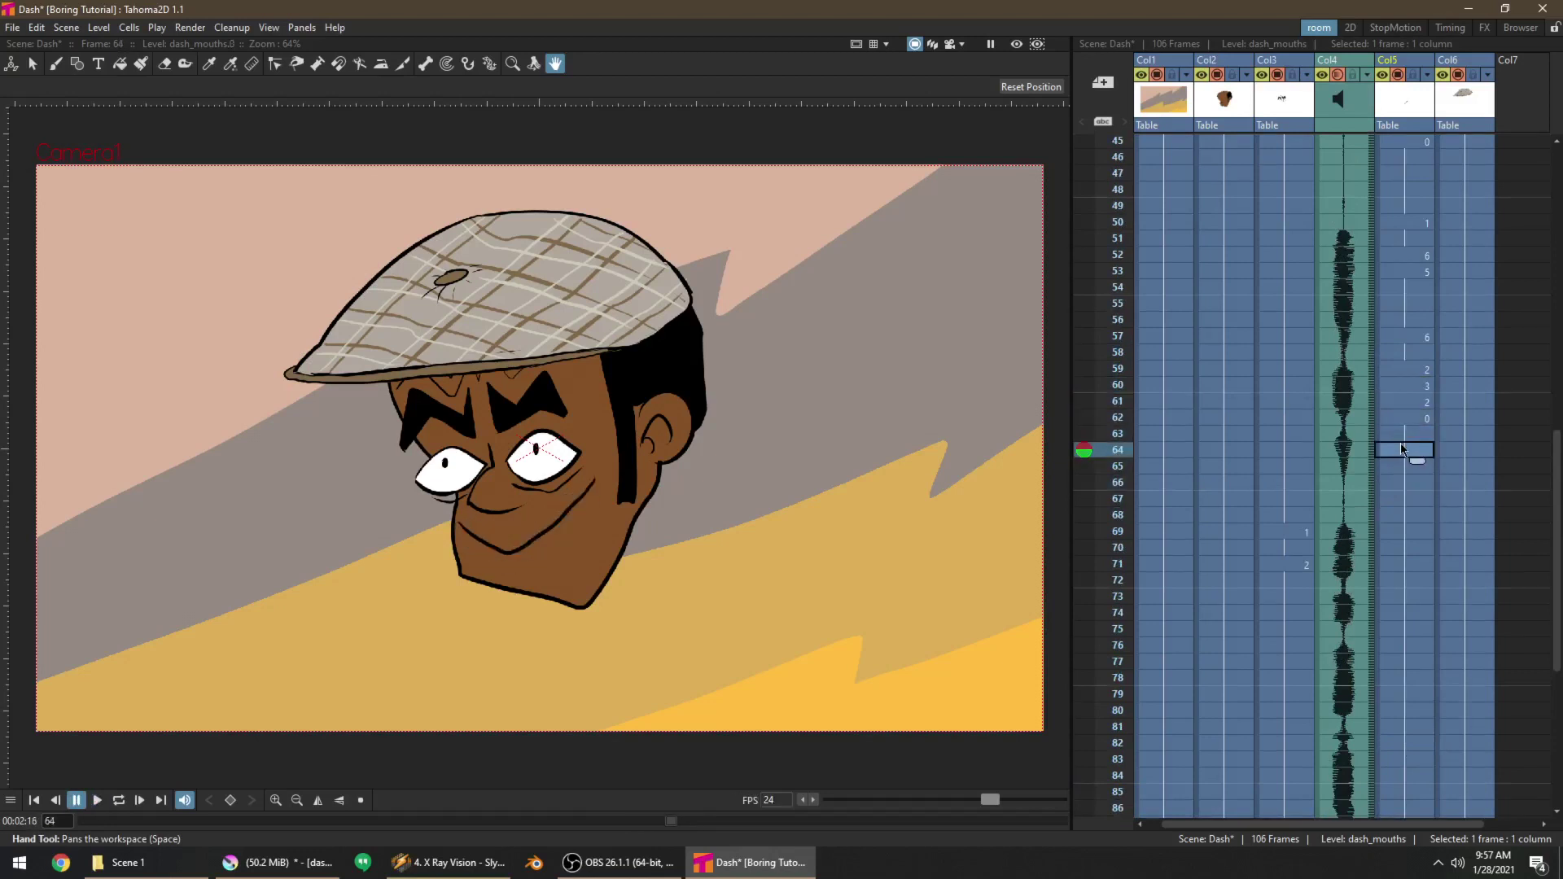
pyautogui.moveTo(1401, 435); pyautogui.dragTo(1398, 471)
pyautogui.press('w')
pyautogui.press('w')
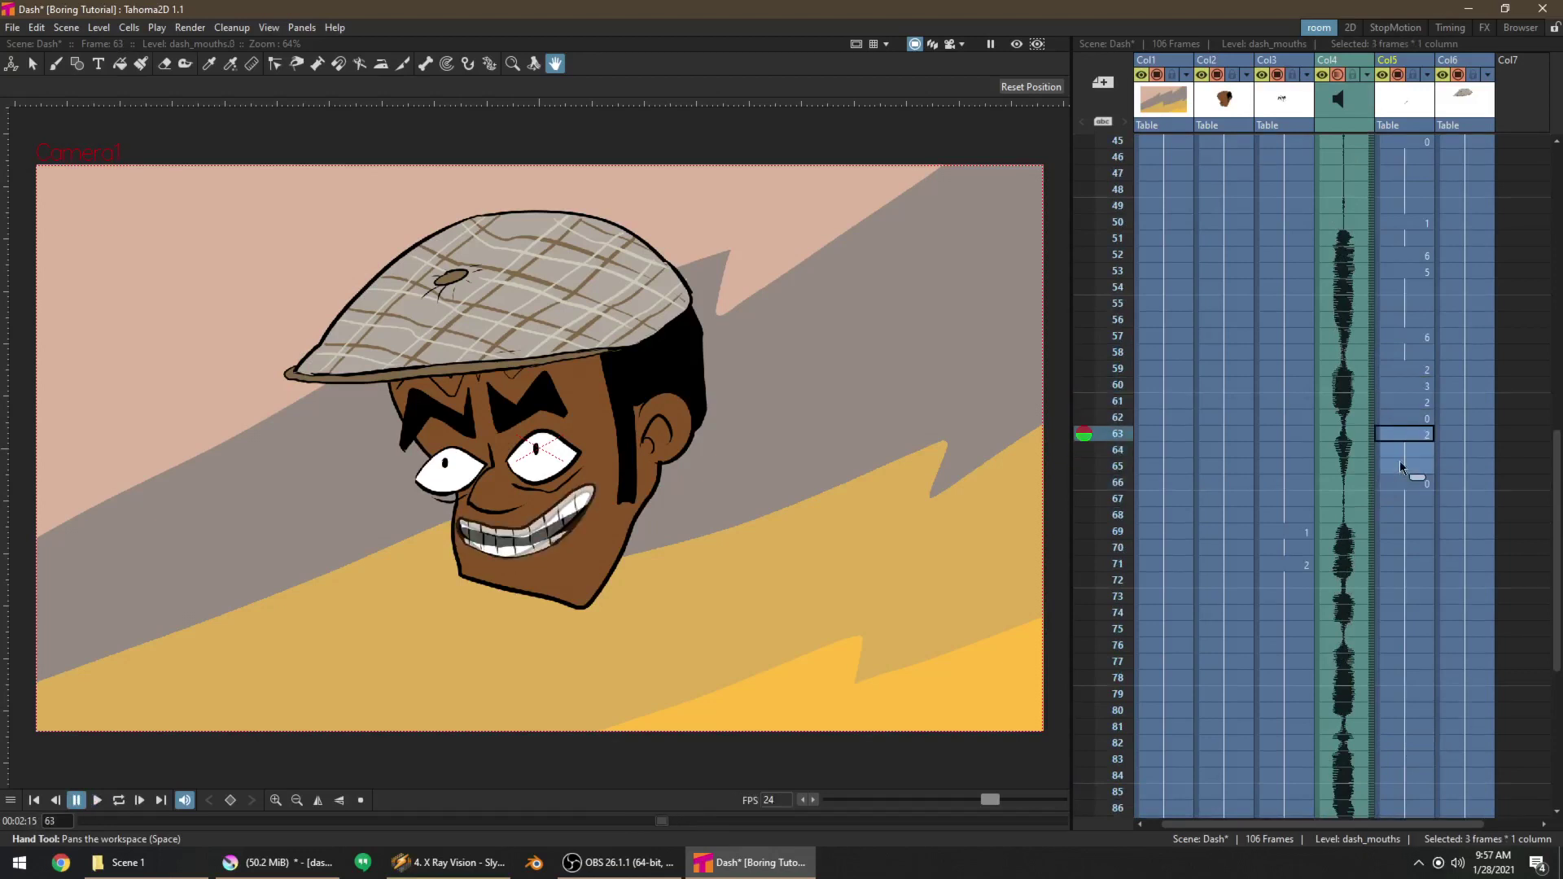
pyautogui.click(1397, 469)
pyautogui.press('q')
pyautogui.click(1396, 482)
pyautogui.press('w')
pyautogui.click(1398, 499)
pyautogui.press('w')
pyautogui.press('p')
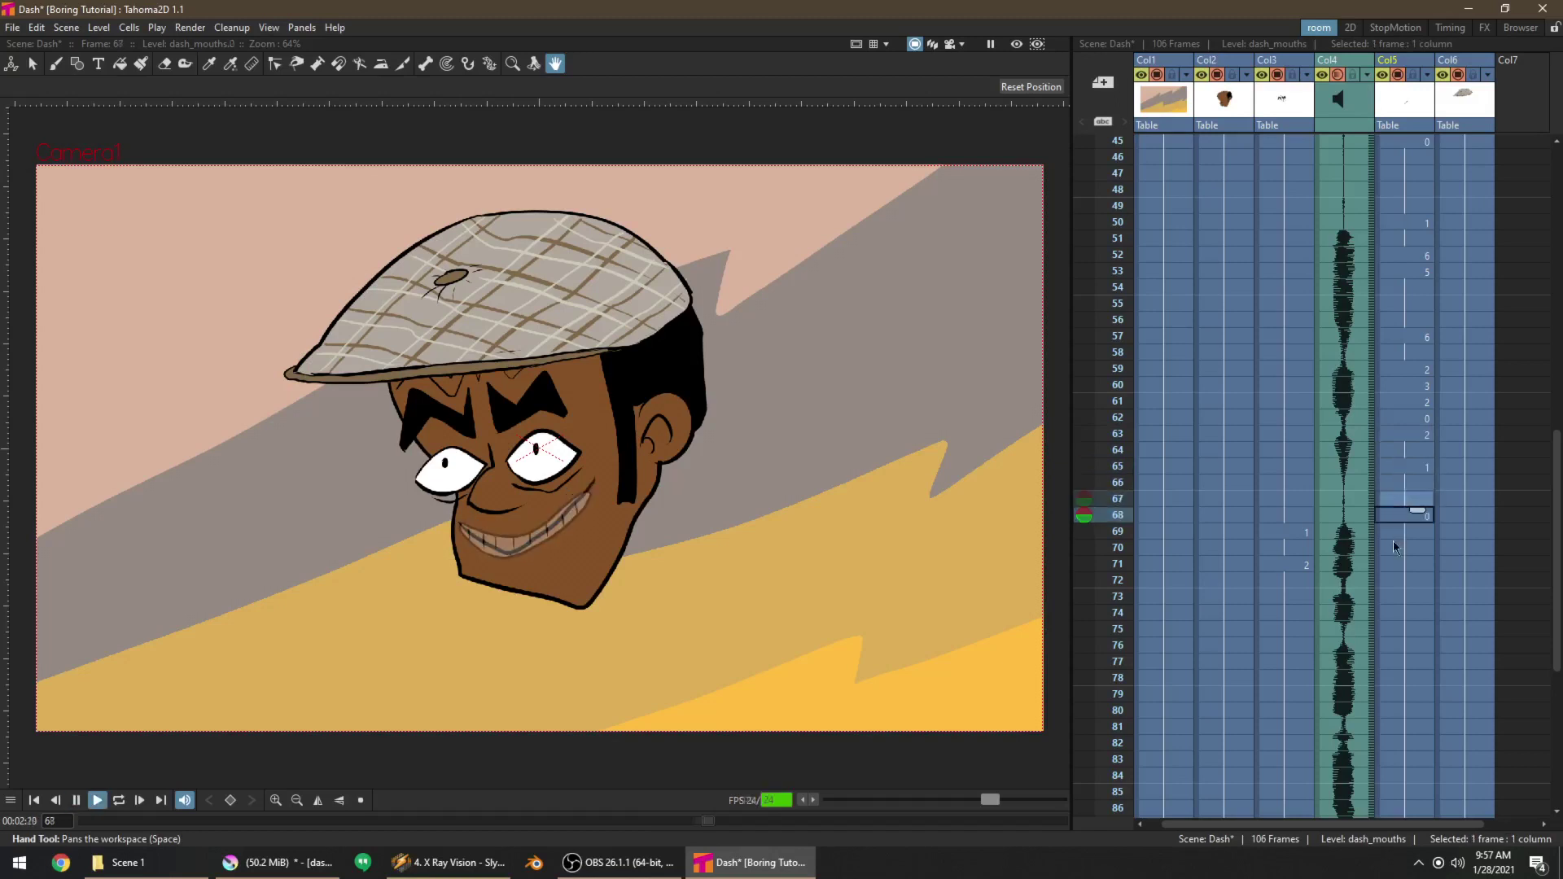
# Set the mouth on frames 69–70 to drawing 2 and on frame 71 to drawing 6
pyautogui.click(1393, 535)
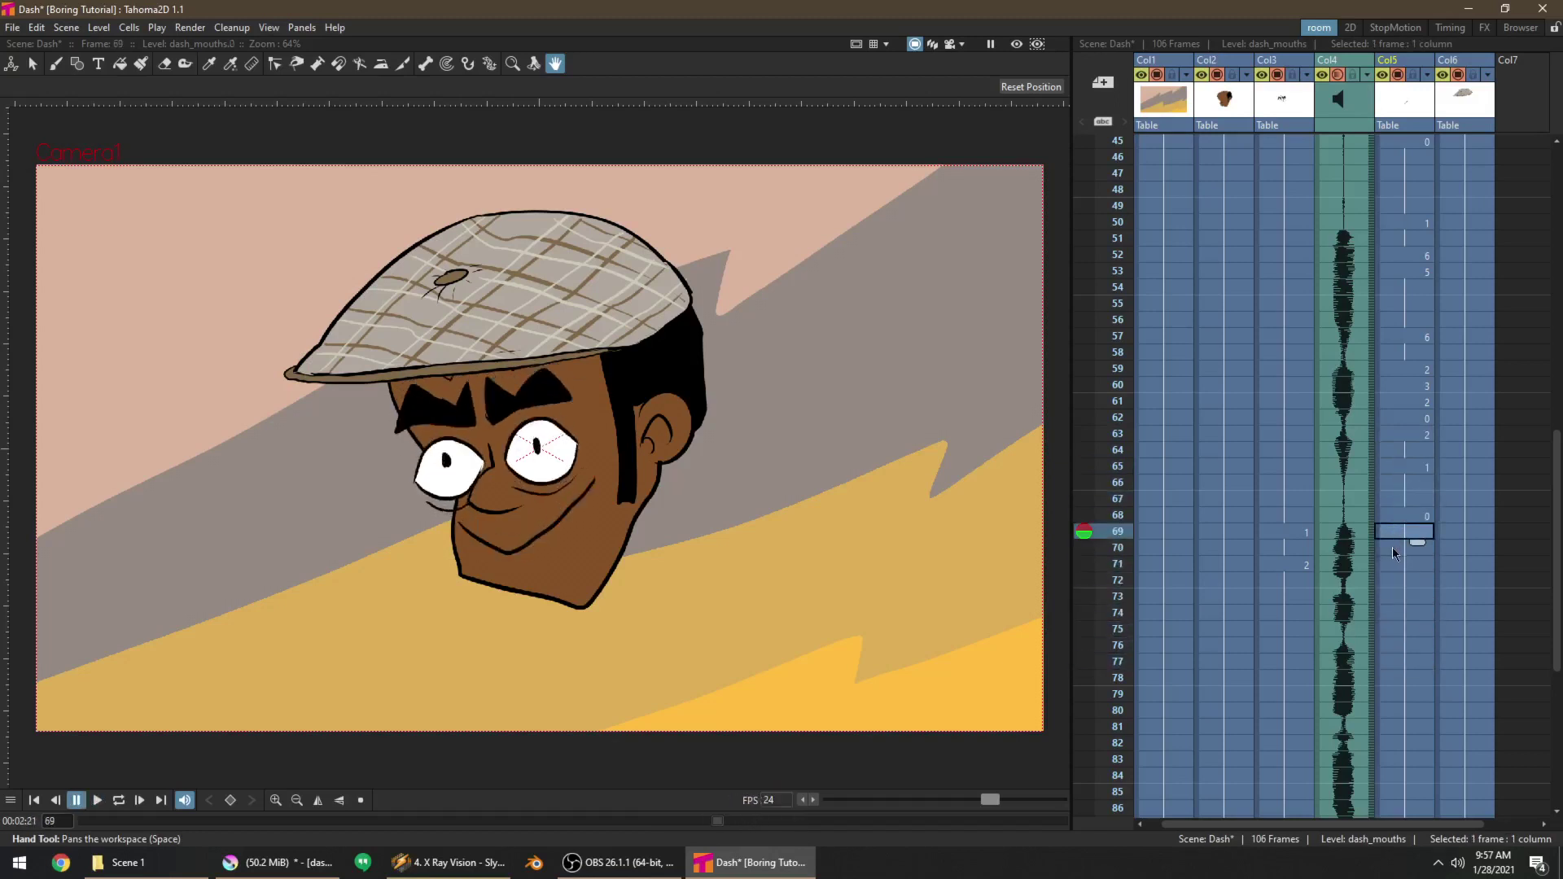
pyautogui.hotkey('shift', 'Down')
pyautogui.press('w')
pyautogui.press('w')
pyautogui.click(1399, 525)
pyautogui.press('q')
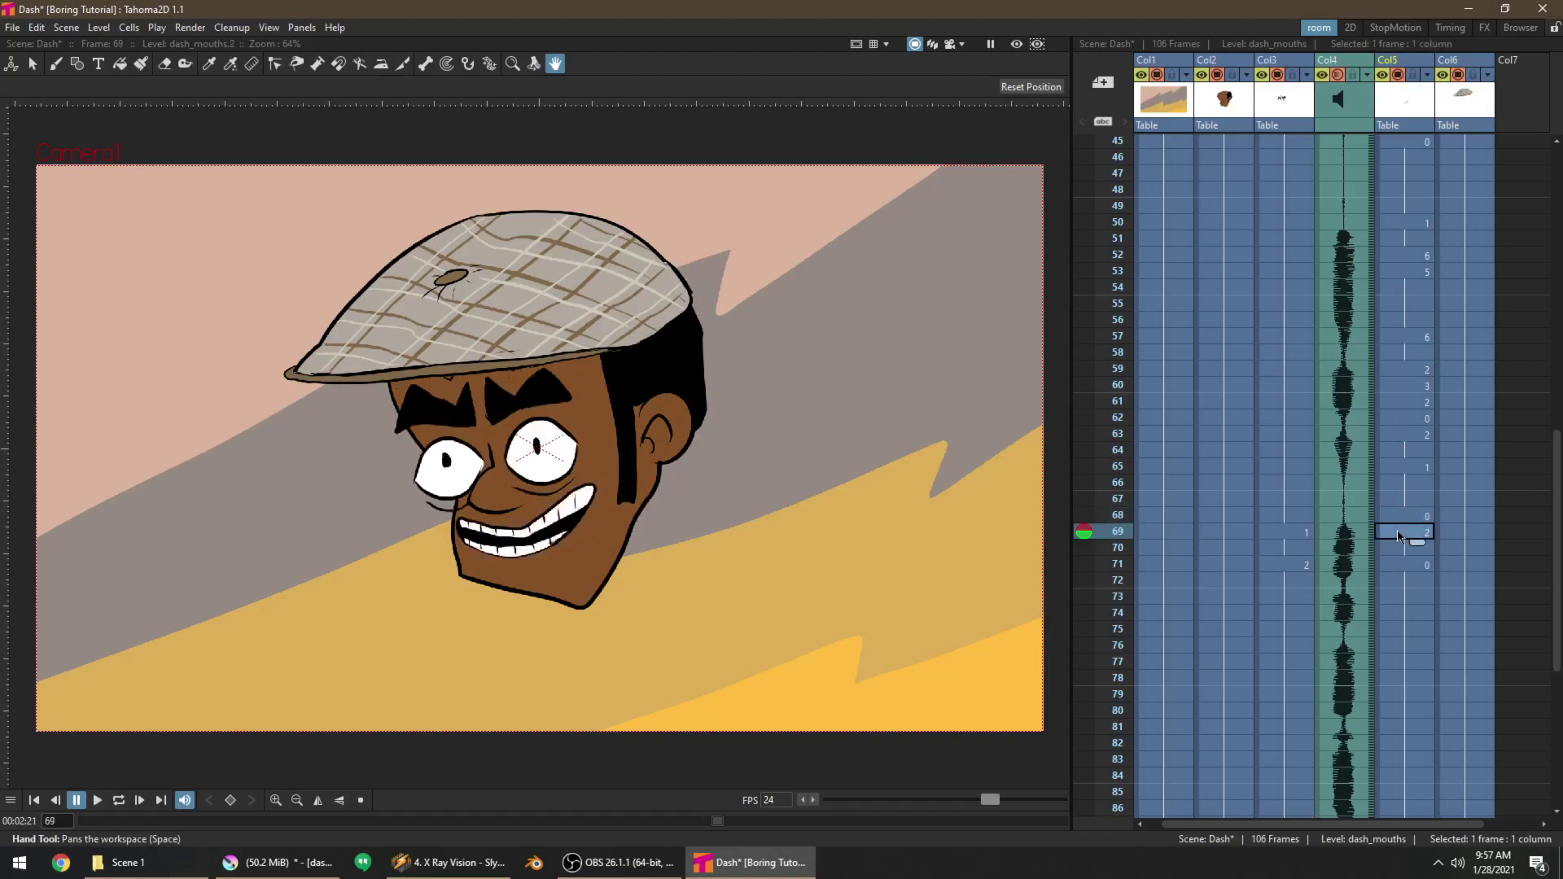
pyautogui.press('w')
pyautogui.click(1397, 565)
pyautogui.press('q')
pyautogui.click(1397, 586)
# Replay the dialogue, then set the mouth on frame 68 to drawing 2, frame 69 to drawing 3 and frame 70 to drawing 6
pyautogui.click(1377, 480)
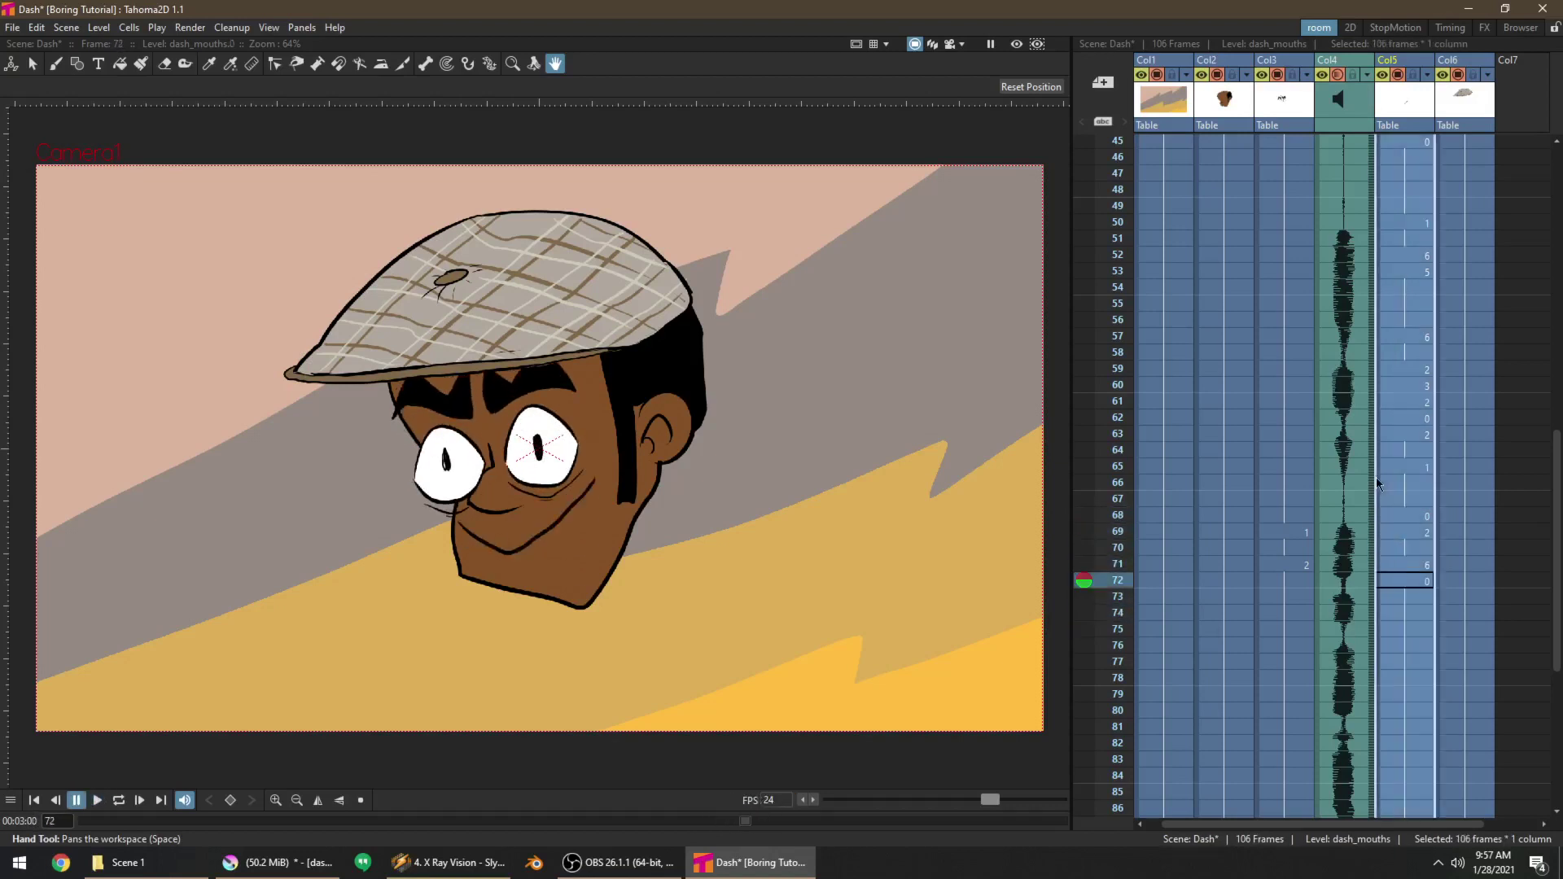
pyautogui.press('p')
pyautogui.click(1401, 504)
pyautogui.click(1401, 515)
pyautogui.click(1400, 548)
pyautogui.click(1398, 534)
pyautogui.press('w')
pyautogui.click(1397, 551)
pyautogui.press('q')
pyautogui.press('w')
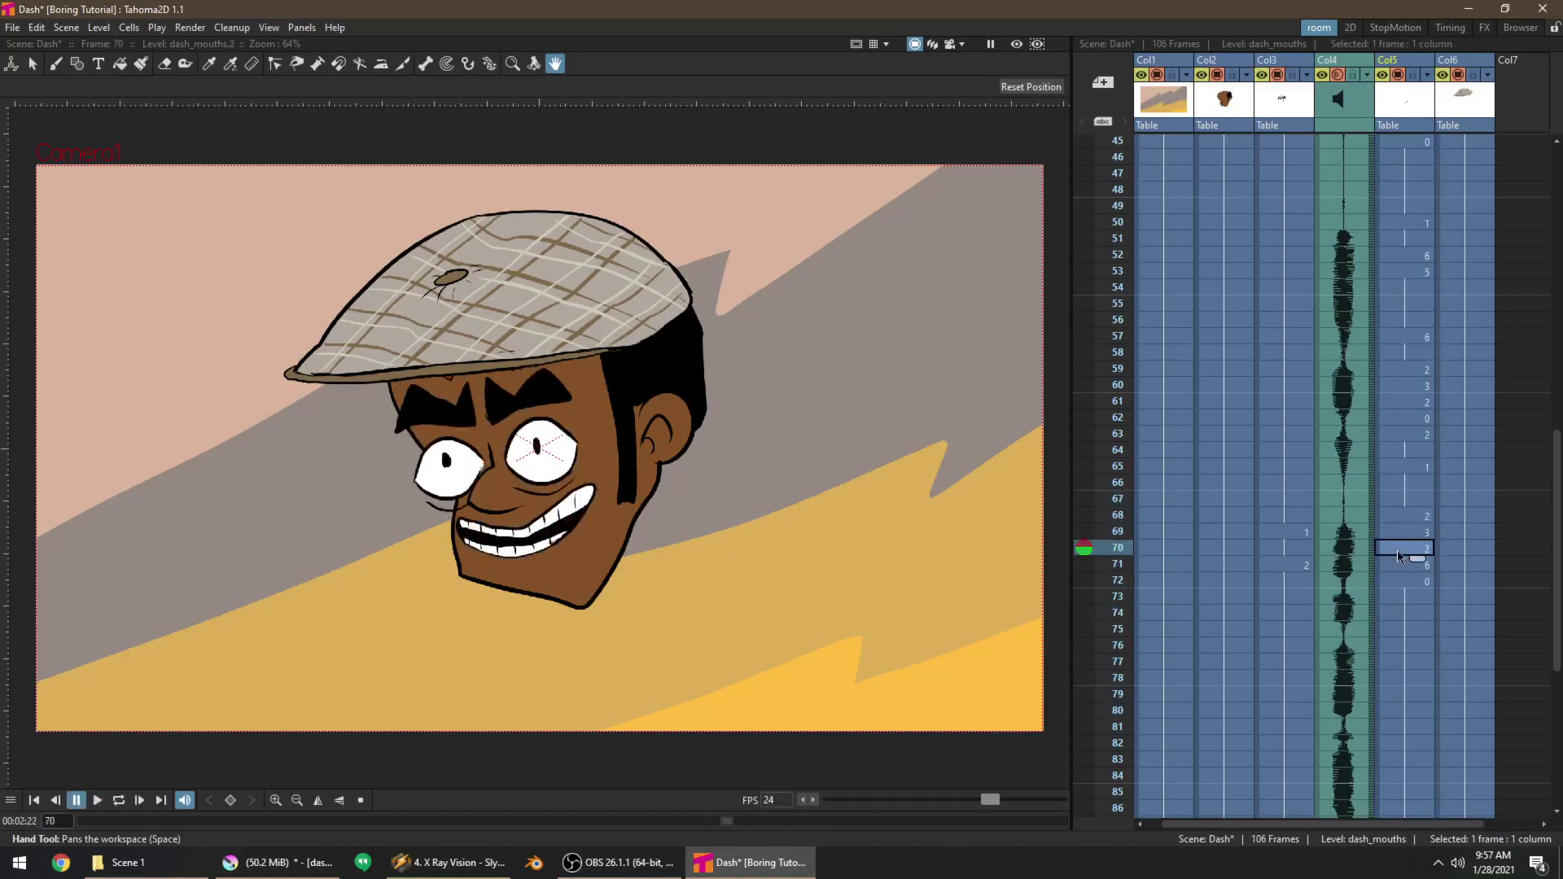
pyautogui.press('q')
pyautogui.press('q')
pyautogui.press('q')
# Set the mouth on frame 71 to drawing 3
pyautogui.click(1398, 561)
pyautogui.press('w')
pyautogui.press('w')
pyautogui.press('w')
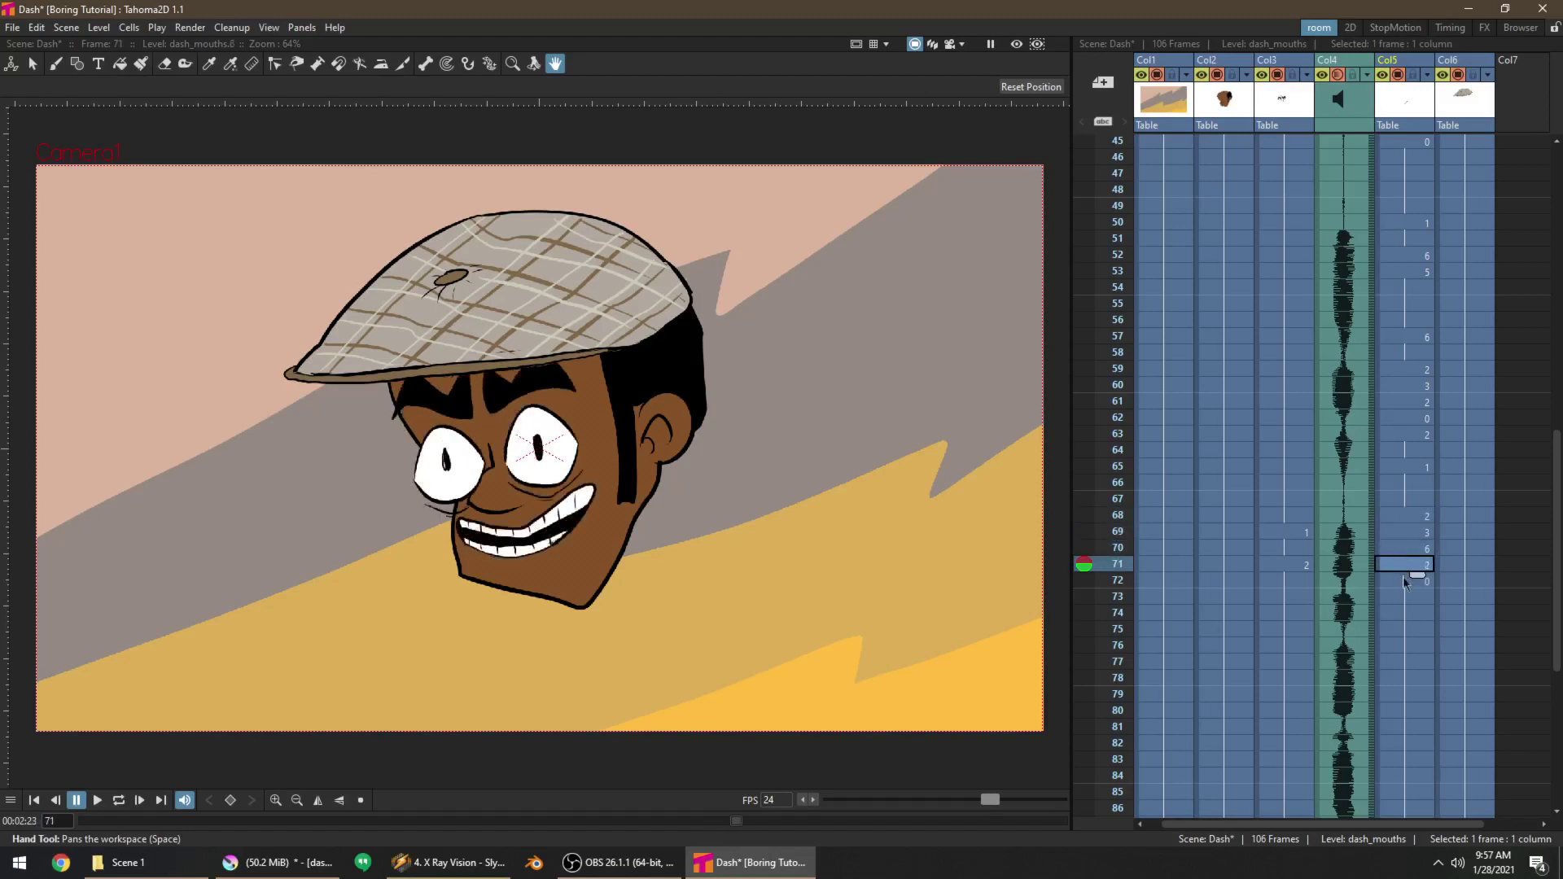
pyautogui.press('w')
# Try a different mouth drawing on frame 72, replay the dialogue, and return the frame to drawing 0
pyautogui.click(1404, 578)
pyautogui.press('w')
pyautogui.press('w')
pyautogui.press('w')
pyautogui.press('p')
pyautogui.click(1401, 593)
pyautogui.click(1401, 580)
pyautogui.press('q')
pyautogui.press('q')
pyautogui.press('q')
# Set the mouth on frame 73 to drawing 5, frame 74 to drawing 6 and frame 75 to drawing 1, and replay the dialogue
pyautogui.click(1401, 597)
pyautogui.moveTo(1400, 624); pyautogui.dragTo(1400, 615)
pyautogui.press('q')
pyautogui.press('q')
pyautogui.click(1399, 616)
pyautogui.press('w')
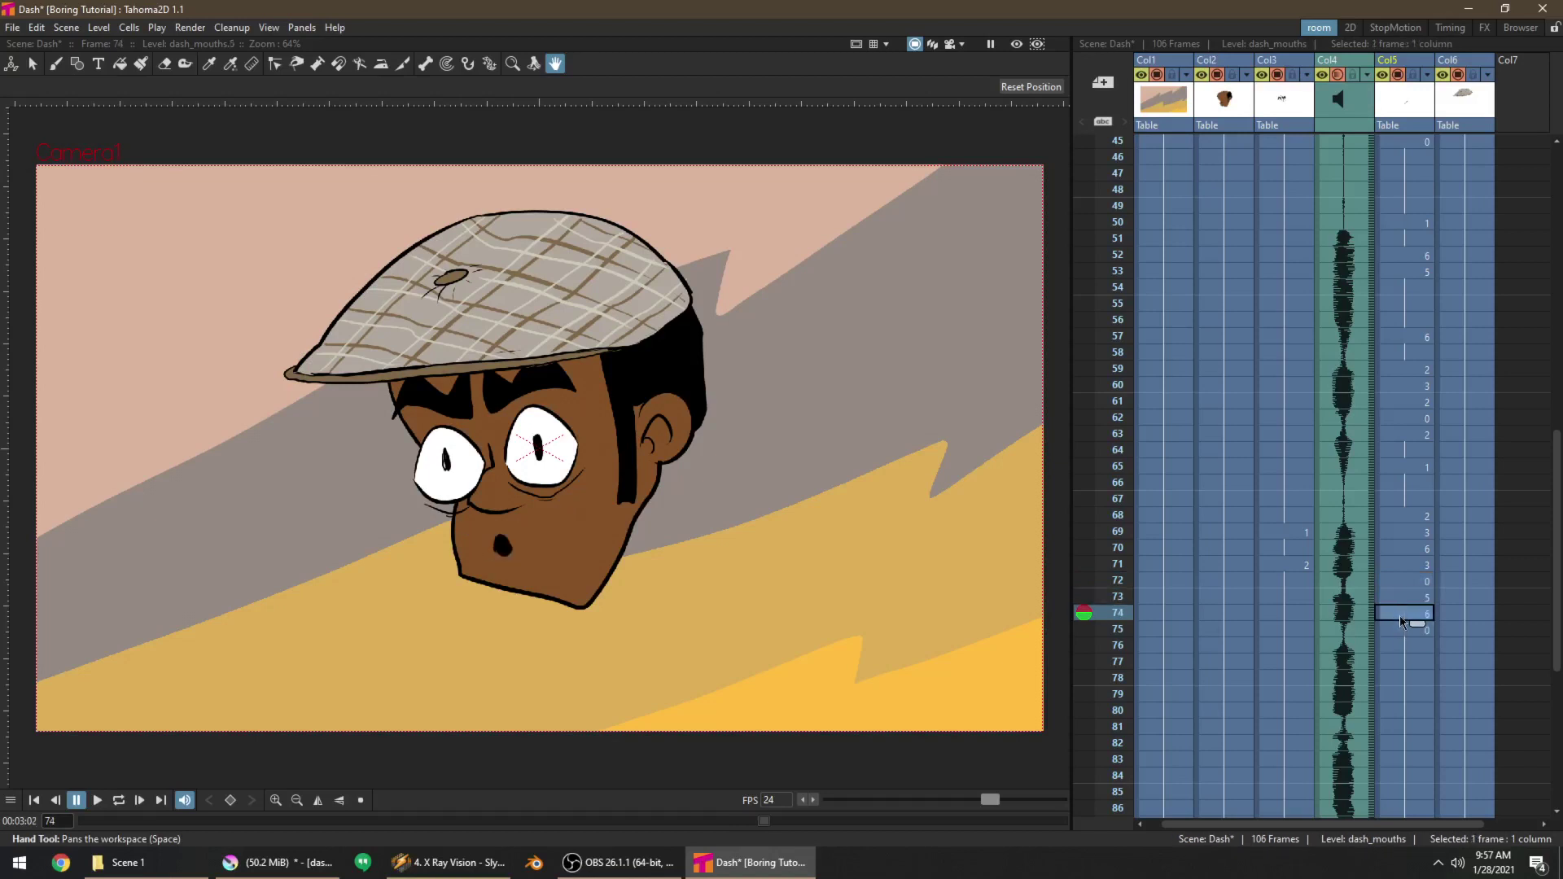
pyautogui.click(1398, 628)
pyautogui.press('p')
pyautogui.click(1392, 643)
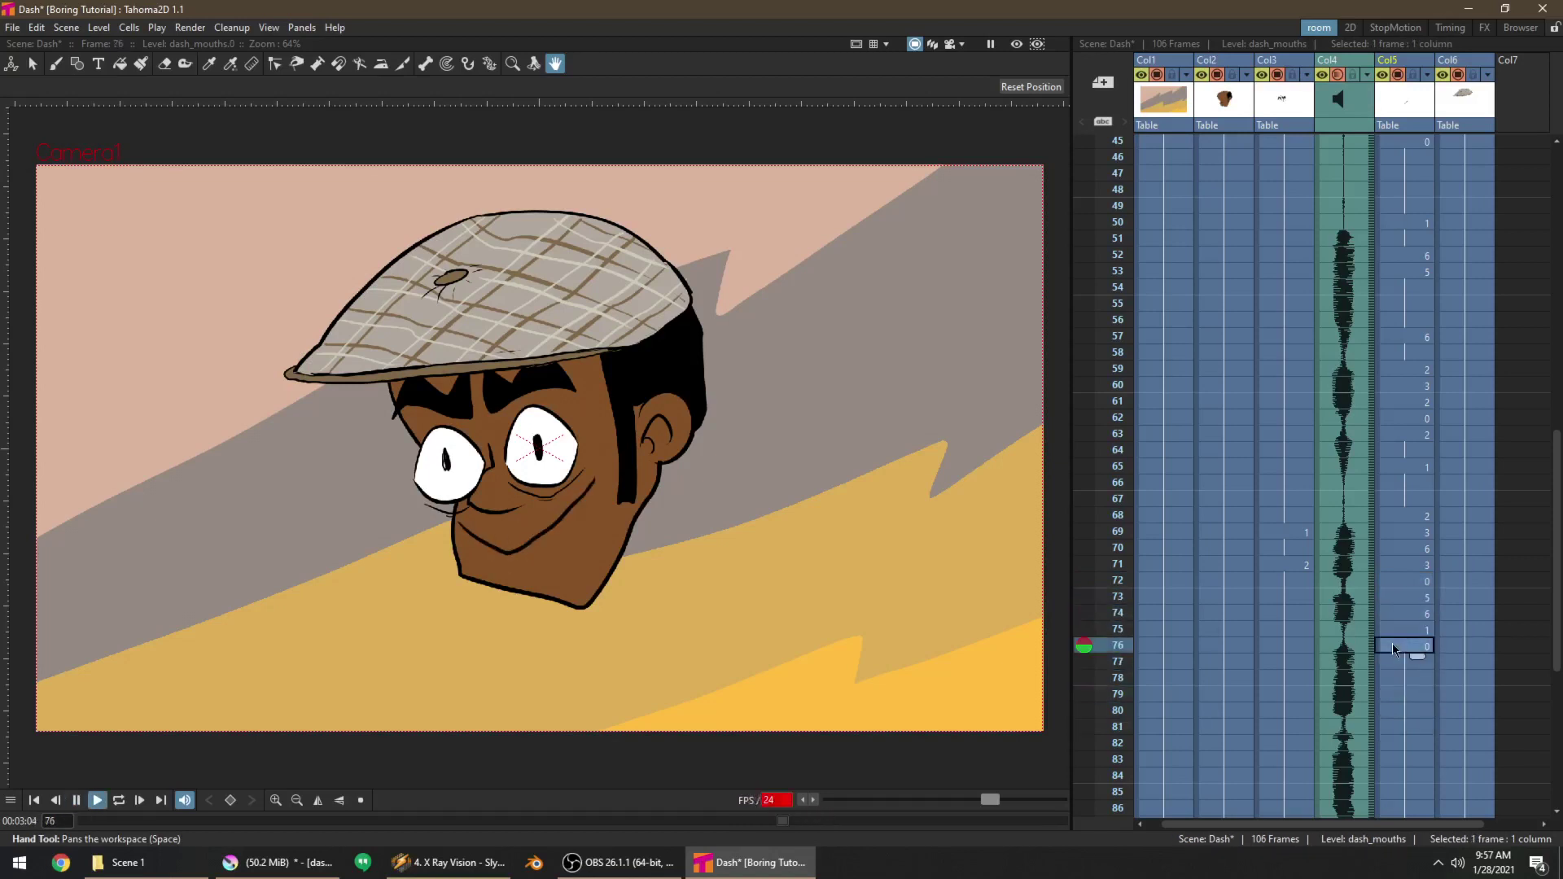
# Try mouth drawing 5 on frames 76–77 and replay the dialogue to check it
pyautogui.moveTo(1392, 643); pyautogui.dragTo(1398, 656)
pyautogui.press('q')
pyautogui.press('q')
pyautogui.click(1397, 665)
pyautogui.press('w')
pyautogui.hotkey('shift', ',')
pyautogui.press('p')
pyautogui.press('p')
pyautogui.click(1397, 680)
pyautogui.click(1400, 662)
pyautogui.press('q')
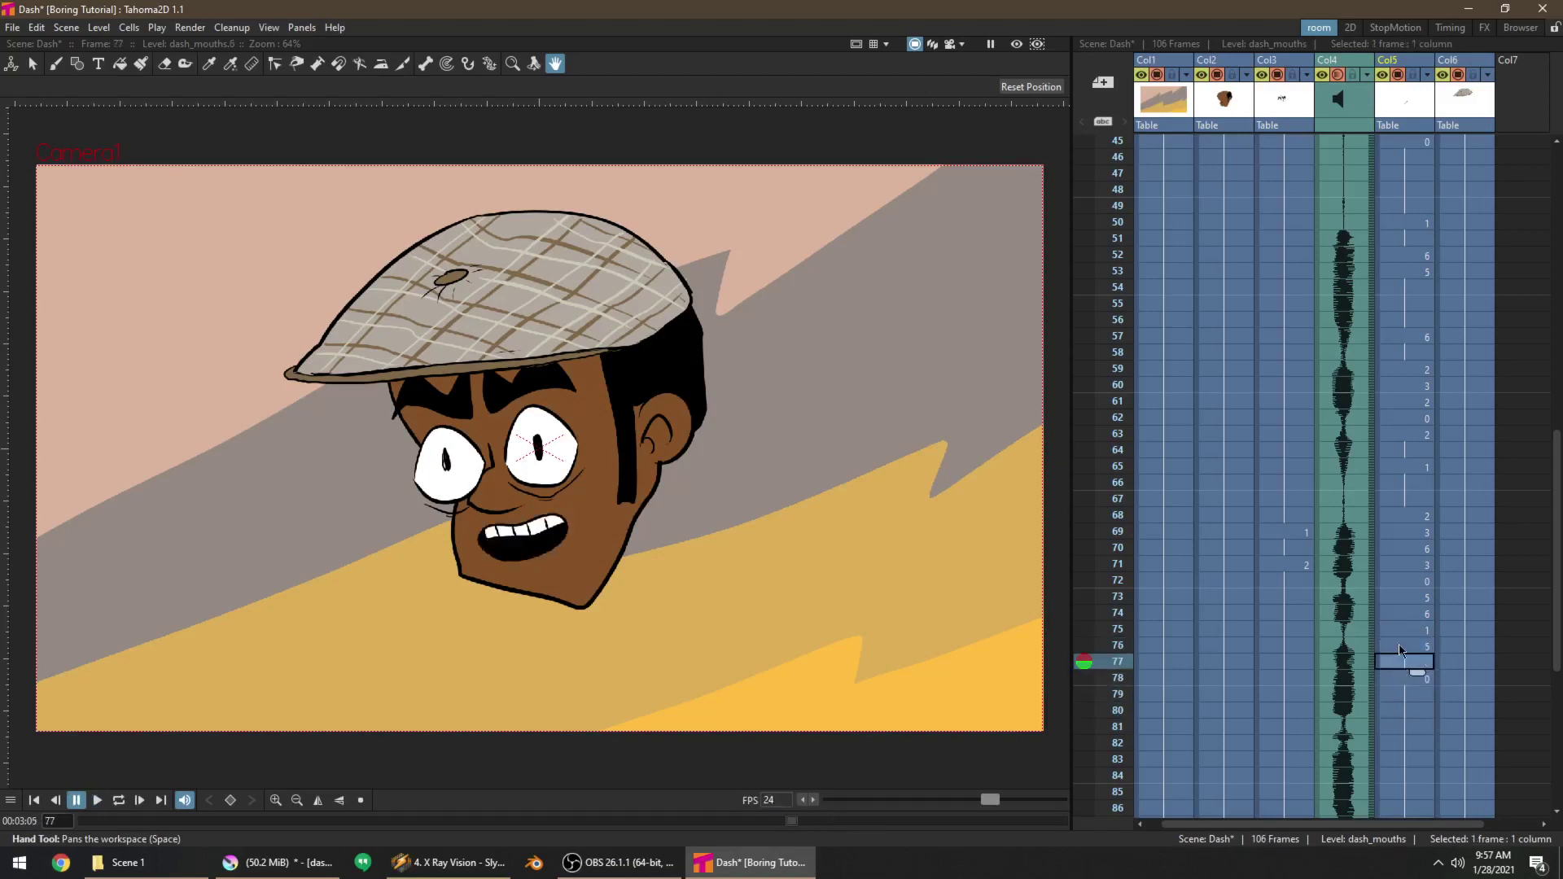
# Set the mouth on frame 76 to drawing 2 and on frame 77 to drawing 3
pyautogui.click(1400, 647)
pyautogui.press('q')
pyautogui.press('q')
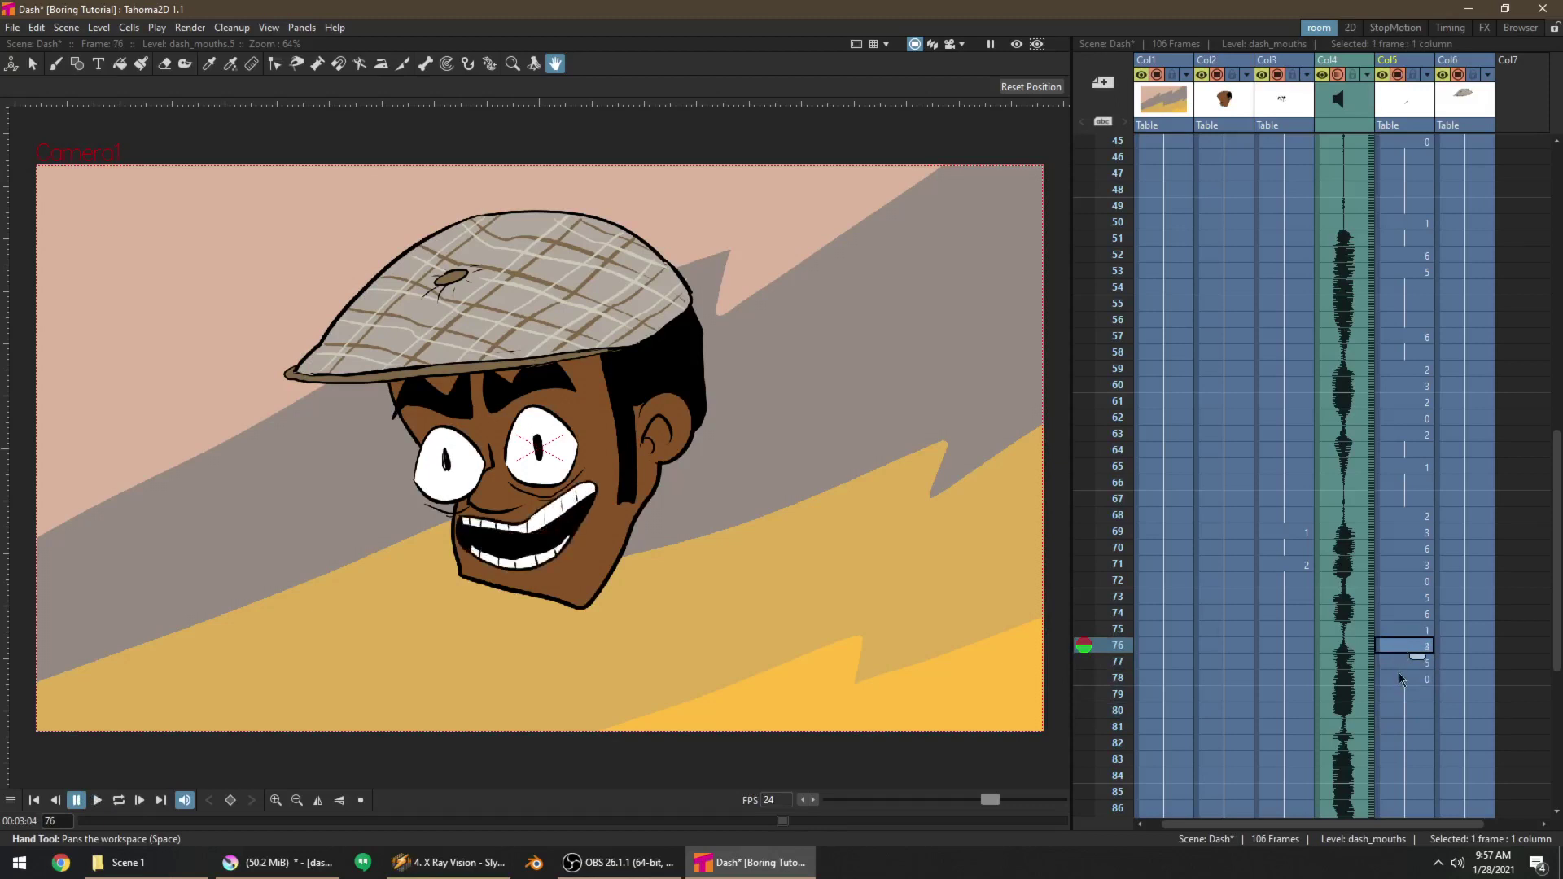
pyautogui.press('q')
pyautogui.click(1398, 661)
pyautogui.press('q')
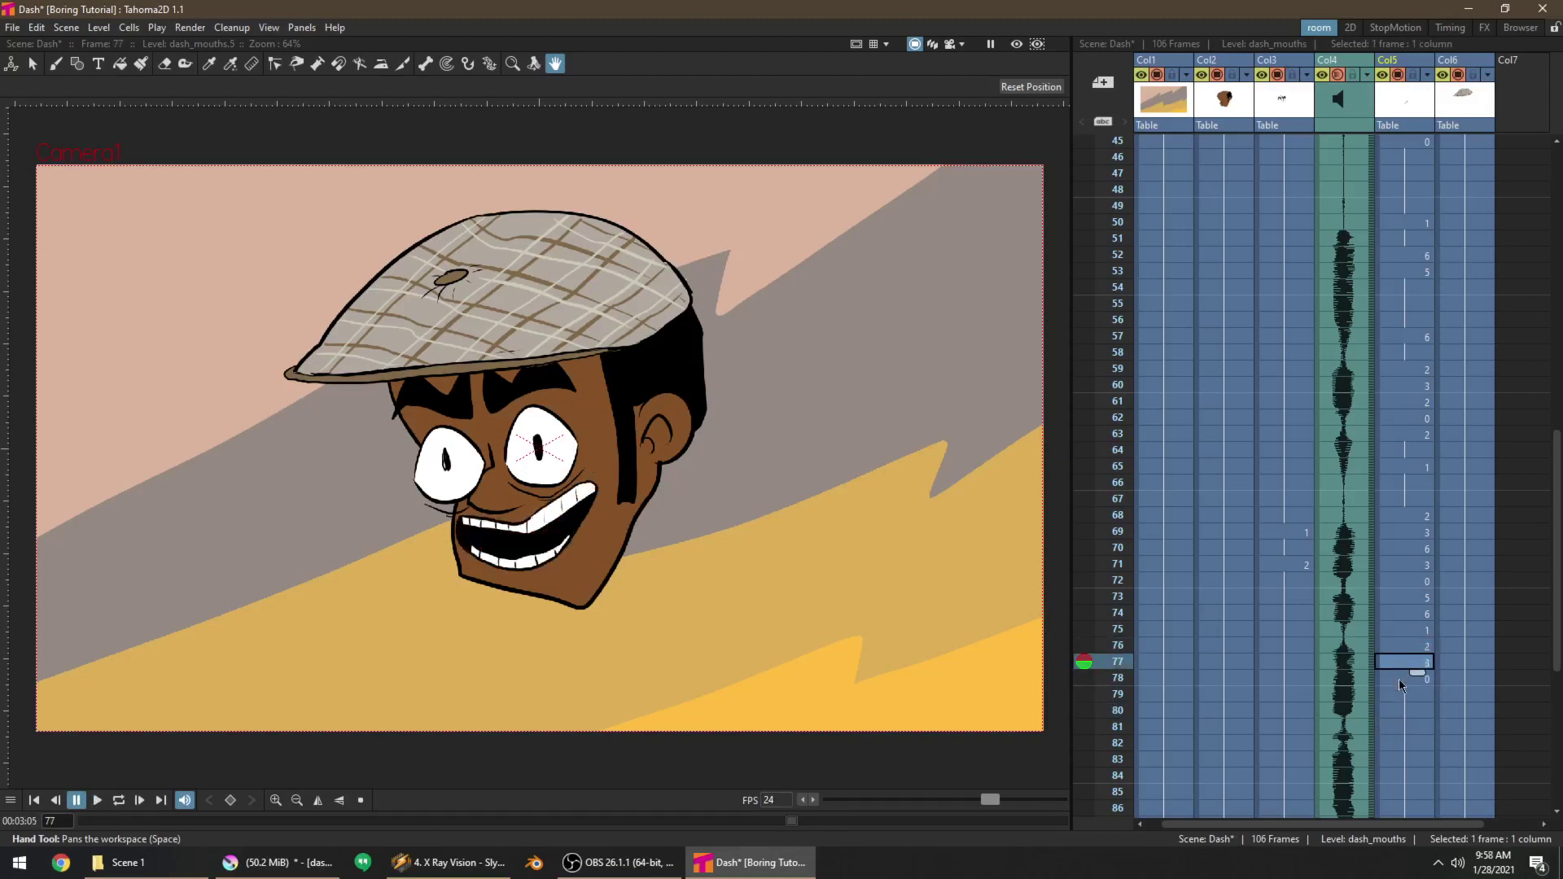
# Set the mouth on frames 78–79 to drawing 5
pyautogui.moveTo(1399, 679); pyautogui.dragTo(1400, 695)
pyautogui.press('q')
pyautogui.press('q')
pyautogui.press('q')
pyautogui.press('q')
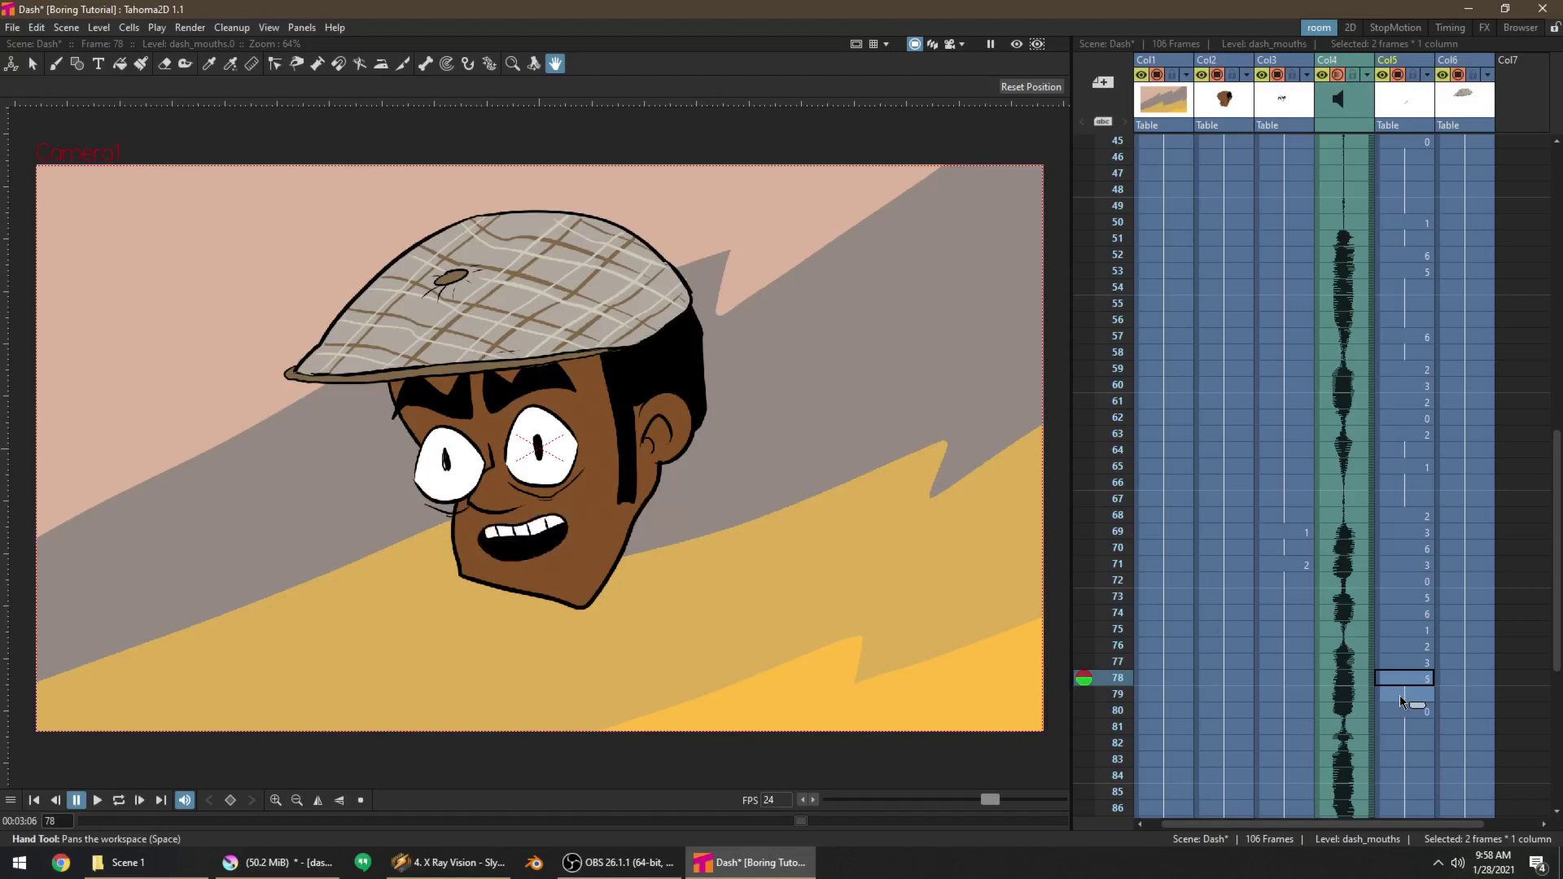
# Set the mouth on frame 78 to drawing 3 and on frame 79 to drawing 2, replaying the dialogue to check the timing
pyautogui.press('q')
pyautogui.press('p')
pyautogui.press('p')
pyautogui.click(1398, 695)
pyautogui.press('q')
pyautogui.press('Down')
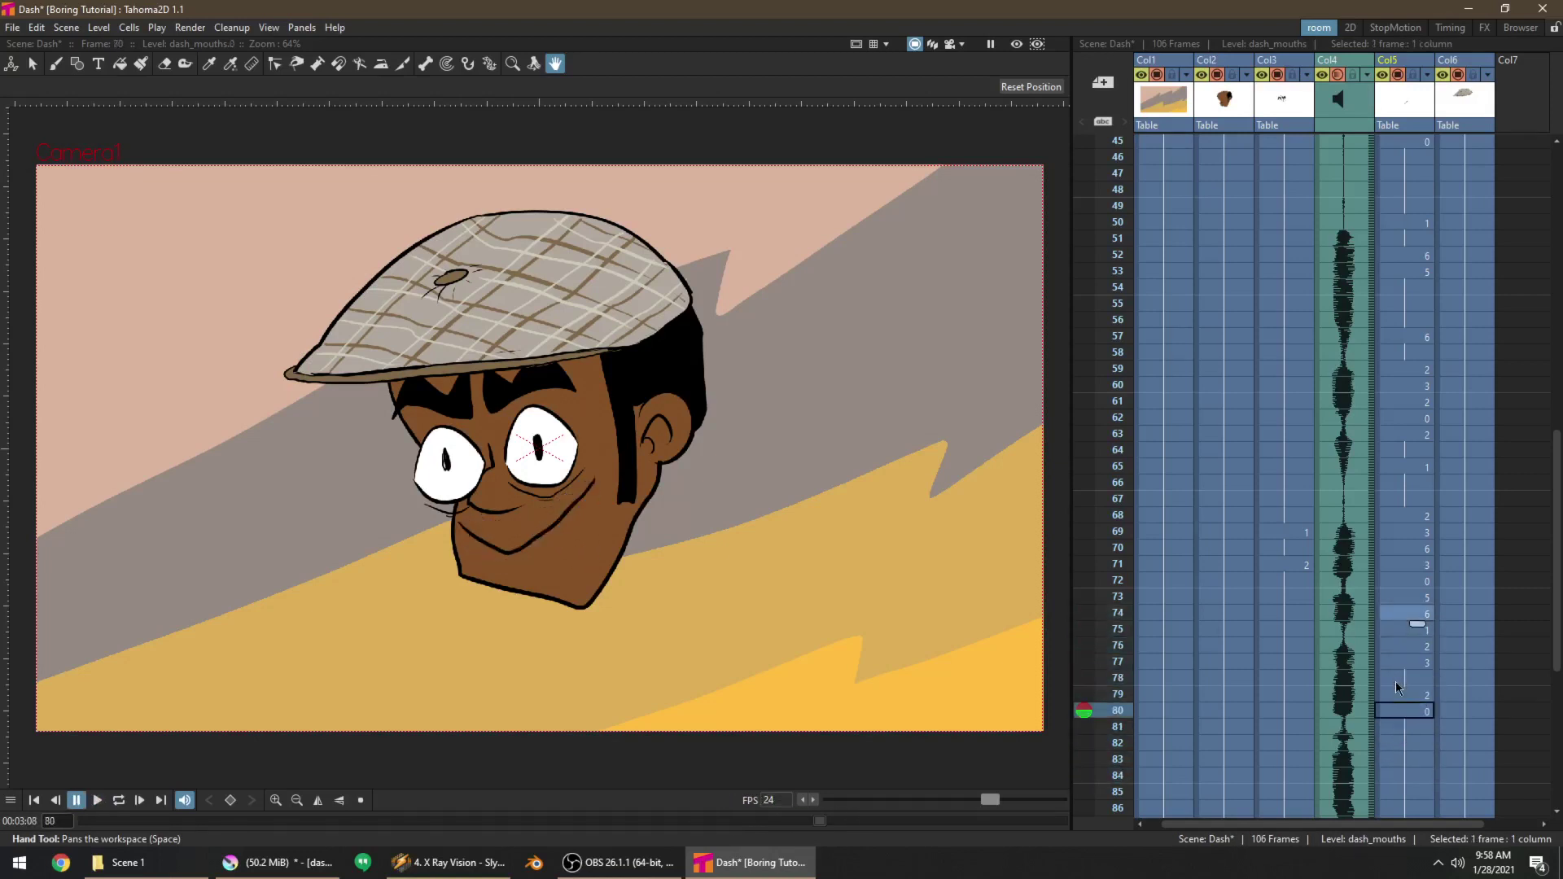
# Set the mouth on frames 80–81 to drawing 1 and replay the dialogue
pyautogui.click(1398, 714)
pyautogui.press('w')
pyautogui.click(1407, 725)
pyautogui.press('w')
pyautogui.press('p')
pyautogui.press('p')
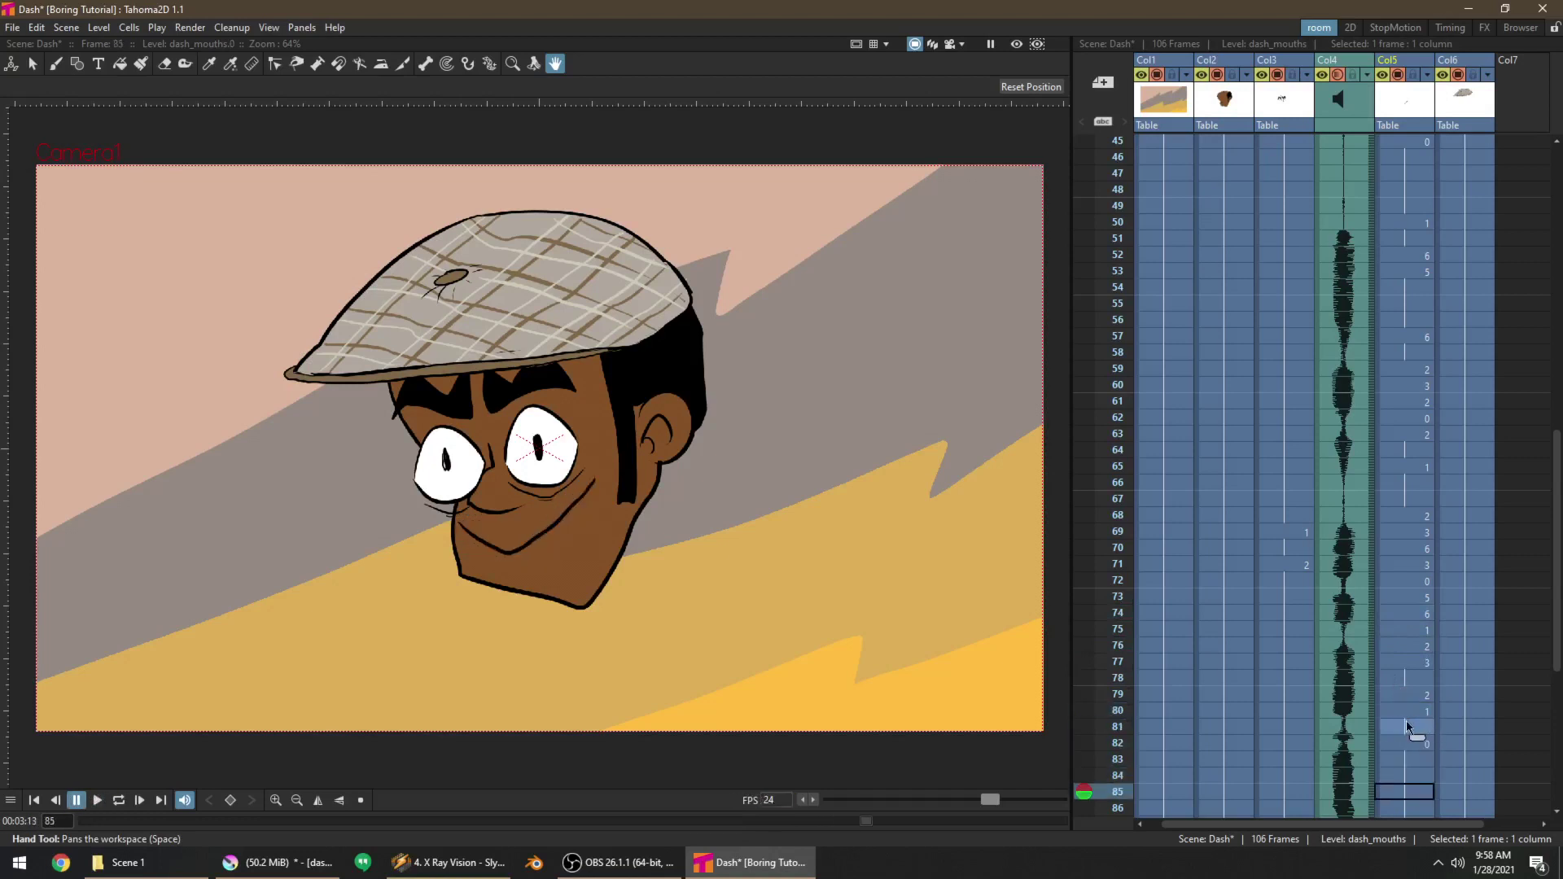
# Set the mouth on frames 81–82 to drawing 2 and on frame 83 to drawing 1
pyautogui.click(1405, 742)
pyautogui.press('w')
pyautogui.press('w')
pyautogui.click(1402, 759)
pyautogui.press('w')
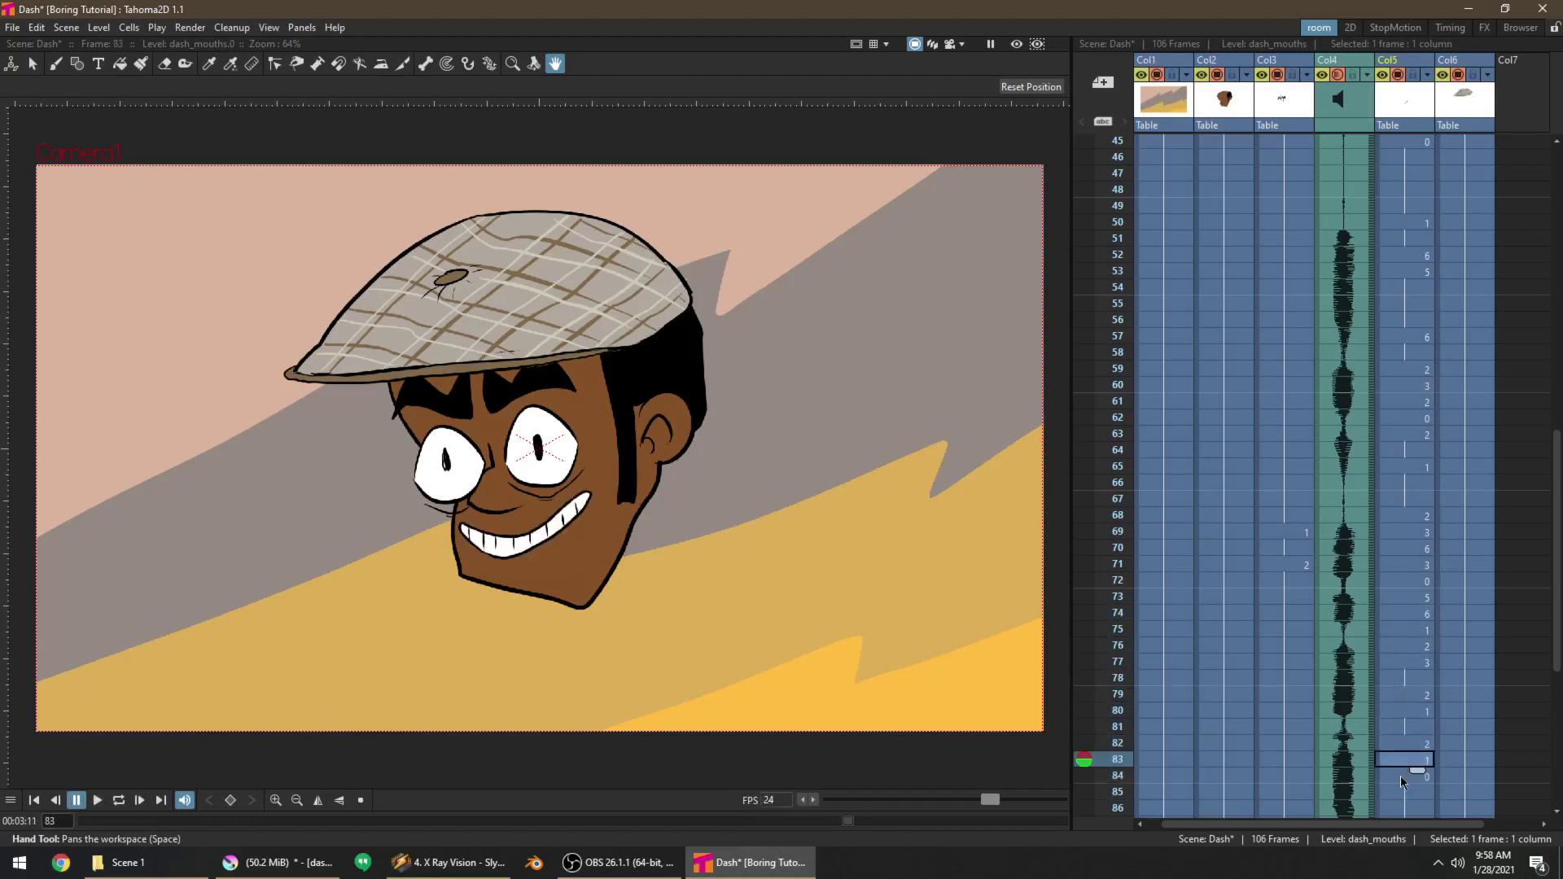
pyautogui.click(1398, 728)
pyautogui.press('w')
# Set the mouth on frames 84–87 to drawing 5 and replay the dialogue from frame 86
pyautogui.scroll(-5, 1405, 570)
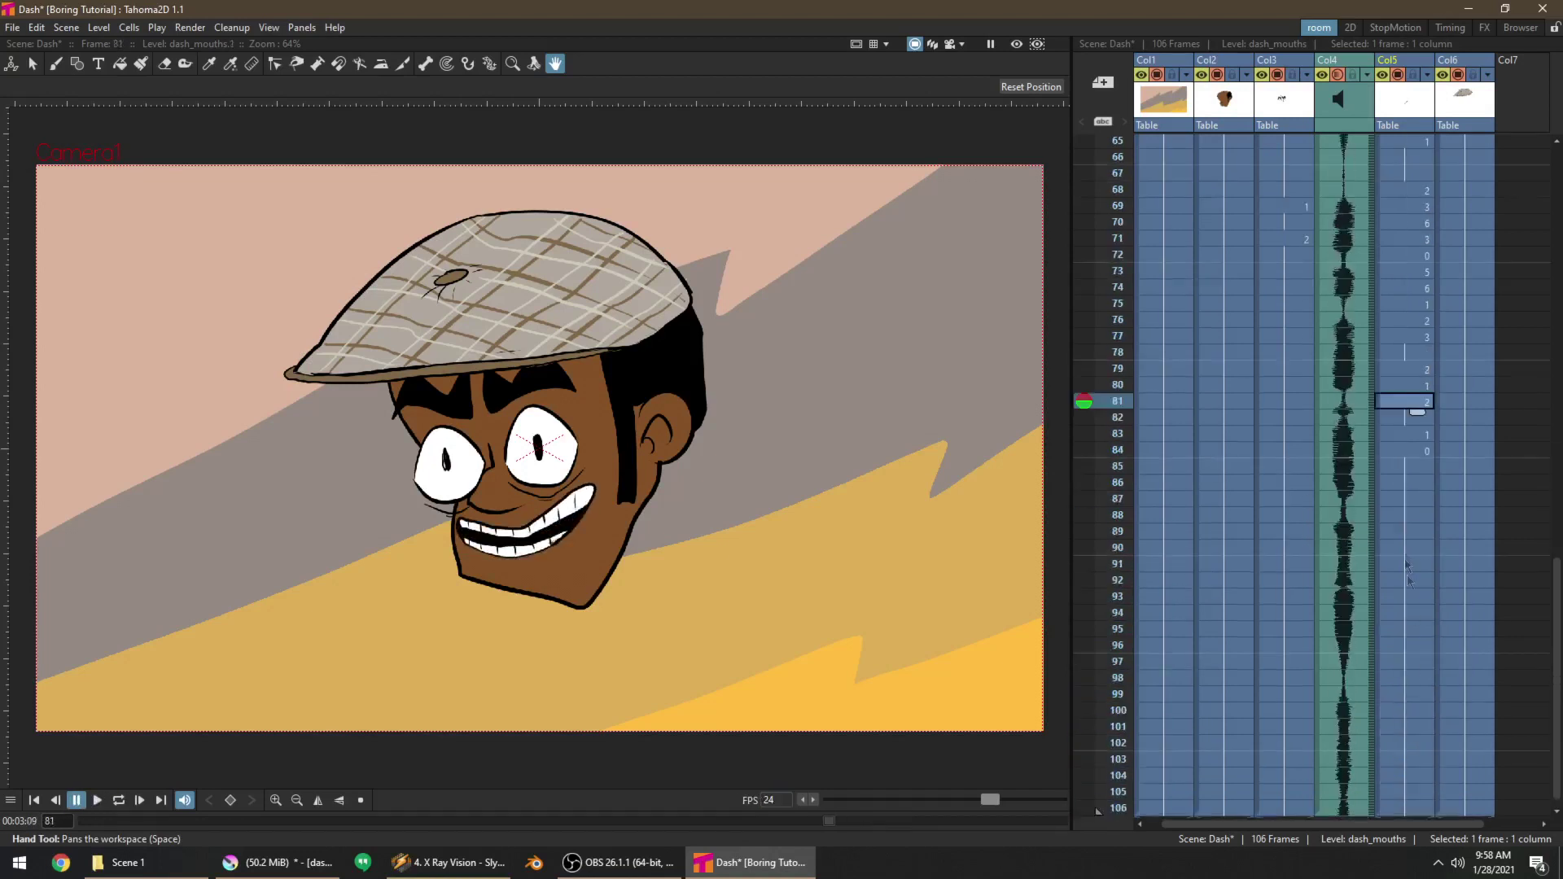
pyautogui.click(1404, 499)
pyautogui.moveTo(1404, 450); pyautogui.dragTo(1405, 499)
pyautogui.write('6')
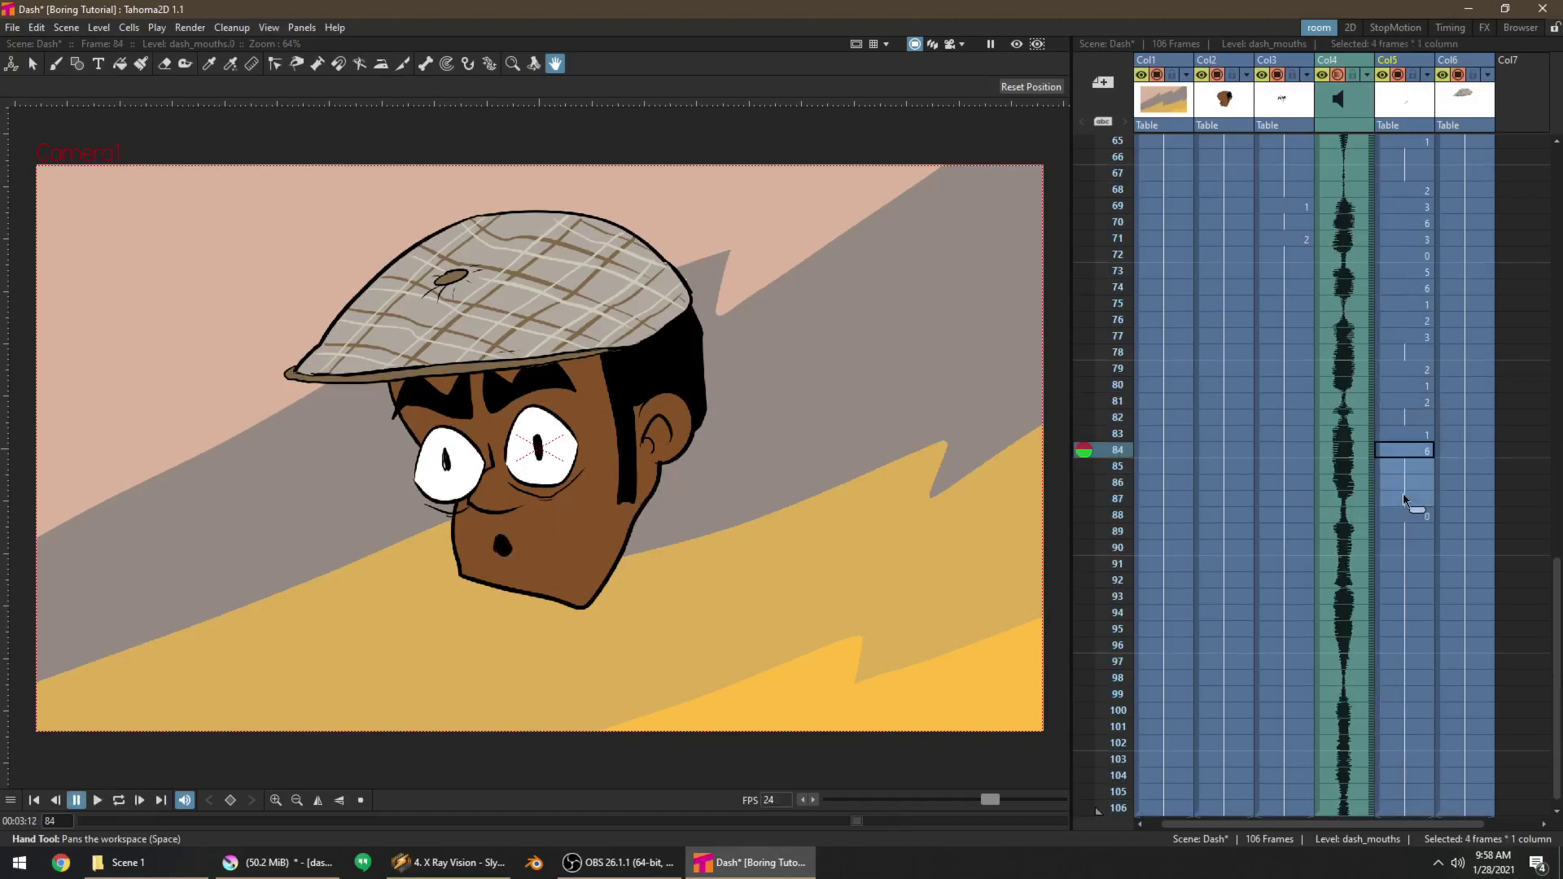
pyautogui.write('q')
pyautogui.click(1405, 482)
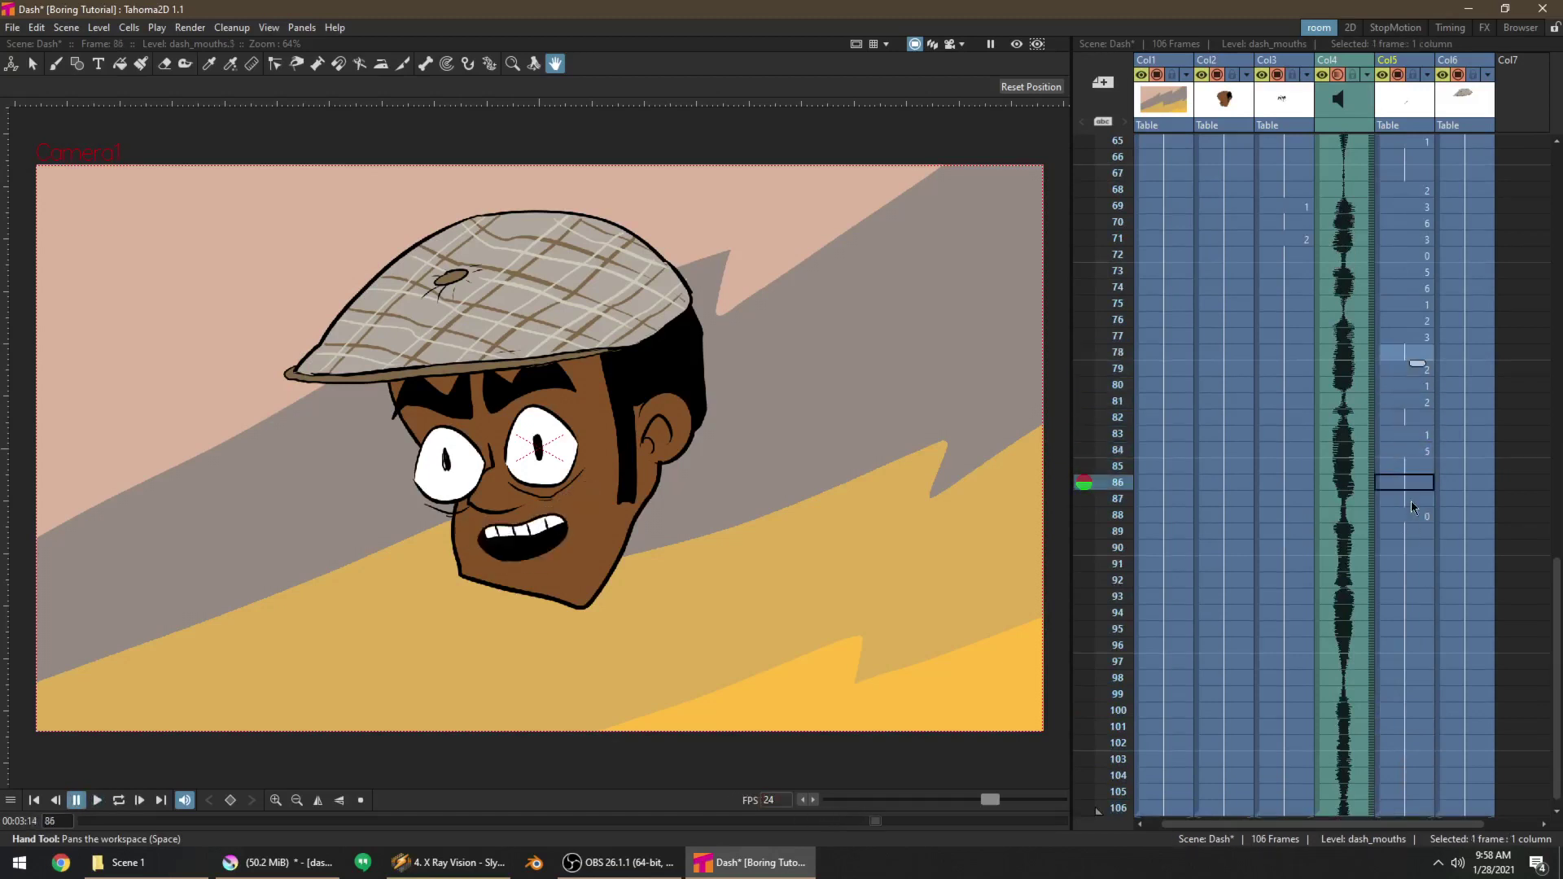
pyautogui.press('p')
pyautogui.press('p')
# Set the mouth on frame 87 to drawing 6 and on frame 88 to drawing 1
pyautogui.click(1412, 516)
pyautogui.press('w')
pyautogui.click(1408, 501)
pyautogui.press('w')
pyautogui.press('q')
pyautogui.press('q')
pyautogui.press('q')
pyautogui.press('w')
pyautogui.press('w')
pyautogui.press('w')
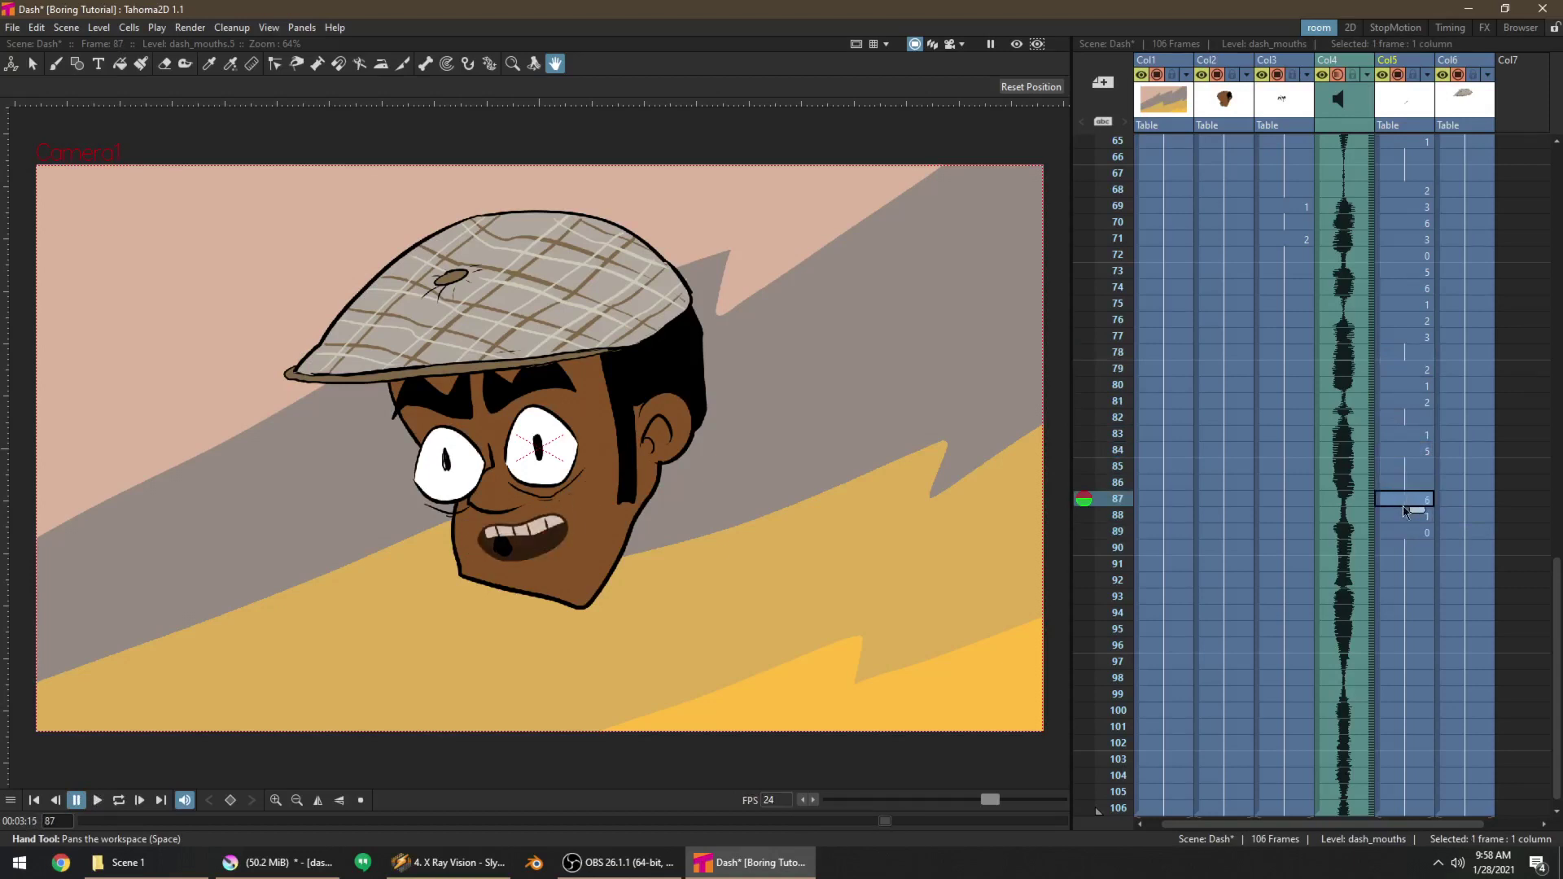
# Set the mouth on frame 89 to drawing 2 and on frames 90–91 to drawing 3, and replay the dialogue
pyautogui.click(1403, 531)
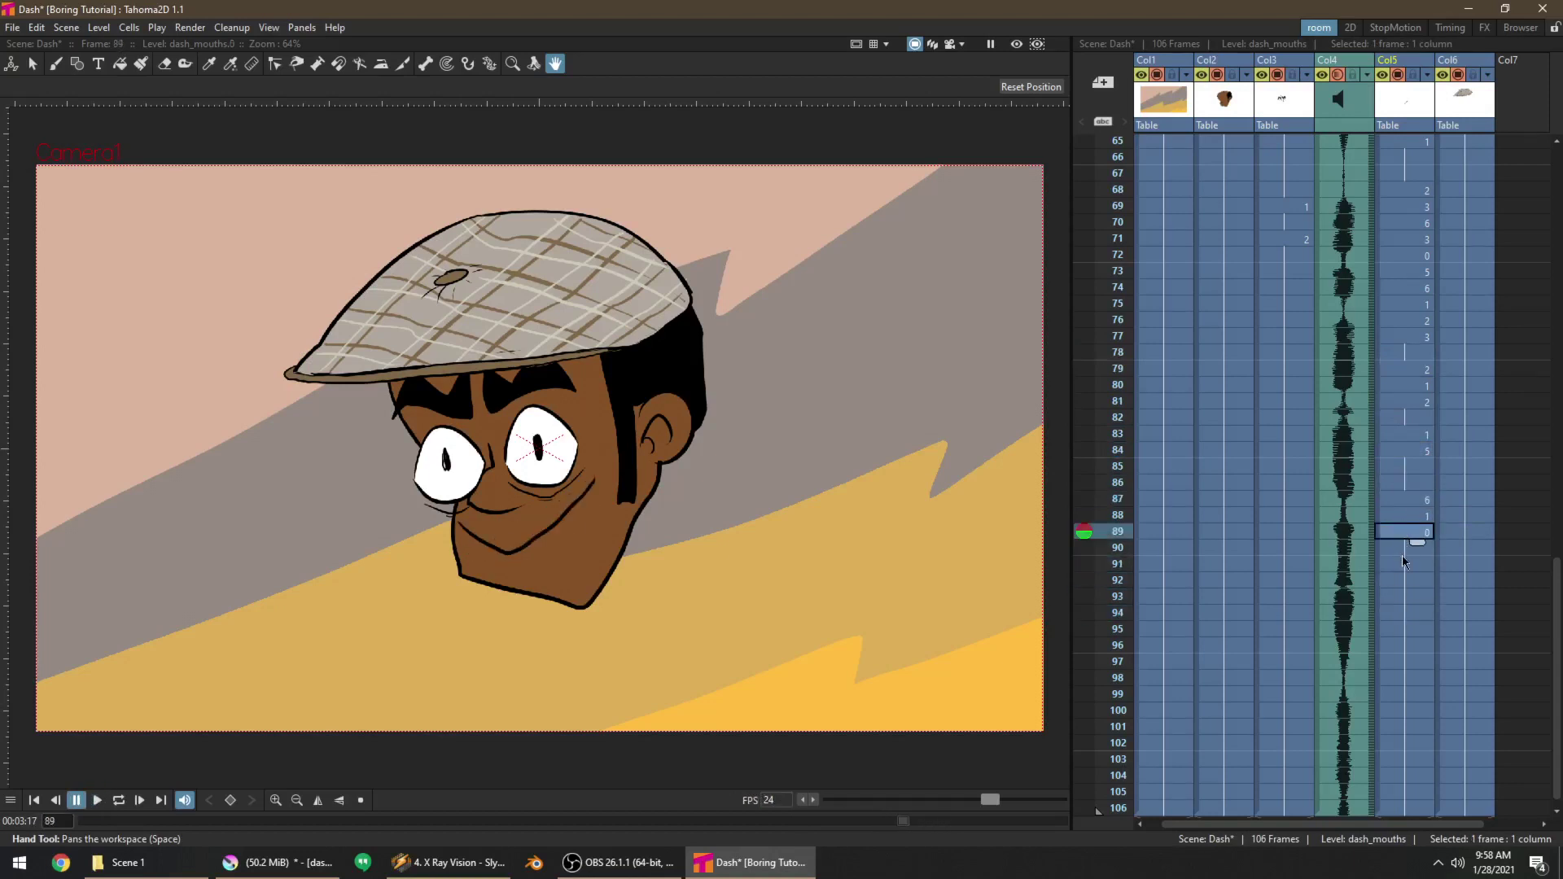
pyautogui.moveTo(1402, 557); pyautogui.dragTo(1404, 561)
pyautogui.press('w')
pyautogui.press('w')
pyautogui.press('w')
pyautogui.click(1398, 535)
pyautogui.press('q')
pyautogui.press('p')
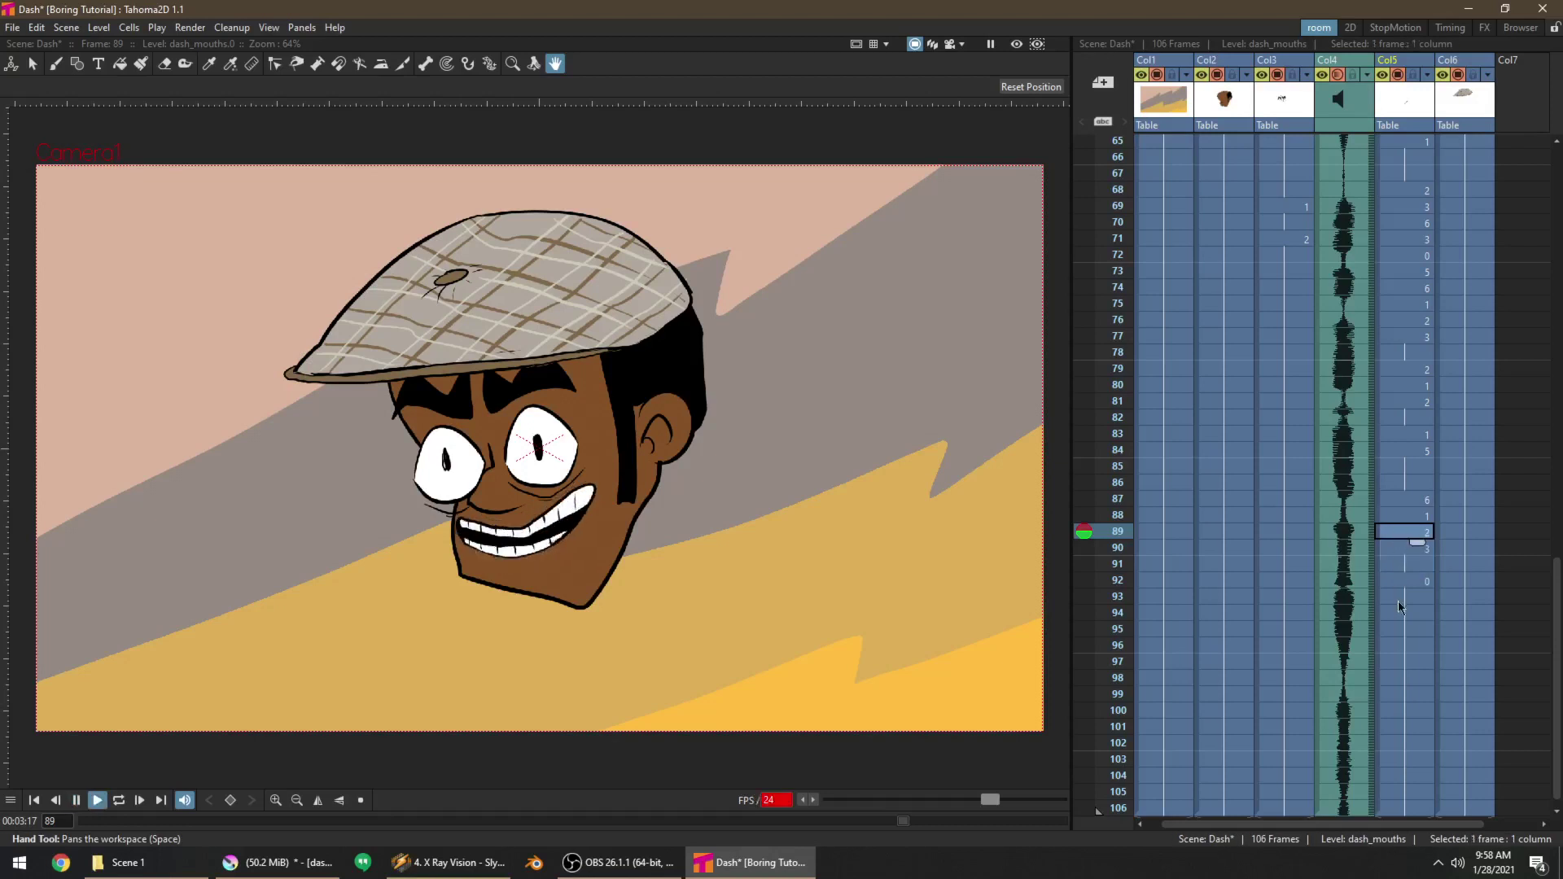
pyautogui.press('p')
# Set the mouth on frames 92–93 to drawing 1 and replay the dialogue
pyautogui.click(1399, 582)
pyautogui.press('w')
pyautogui.click(1401, 599)
pyautogui.press('w')
pyautogui.press('p')
pyautogui.press('p')
# Set the mouth on frame 94 to drawing 2 and on frames 95–97 to drawing 3
pyautogui.click(1400, 616)
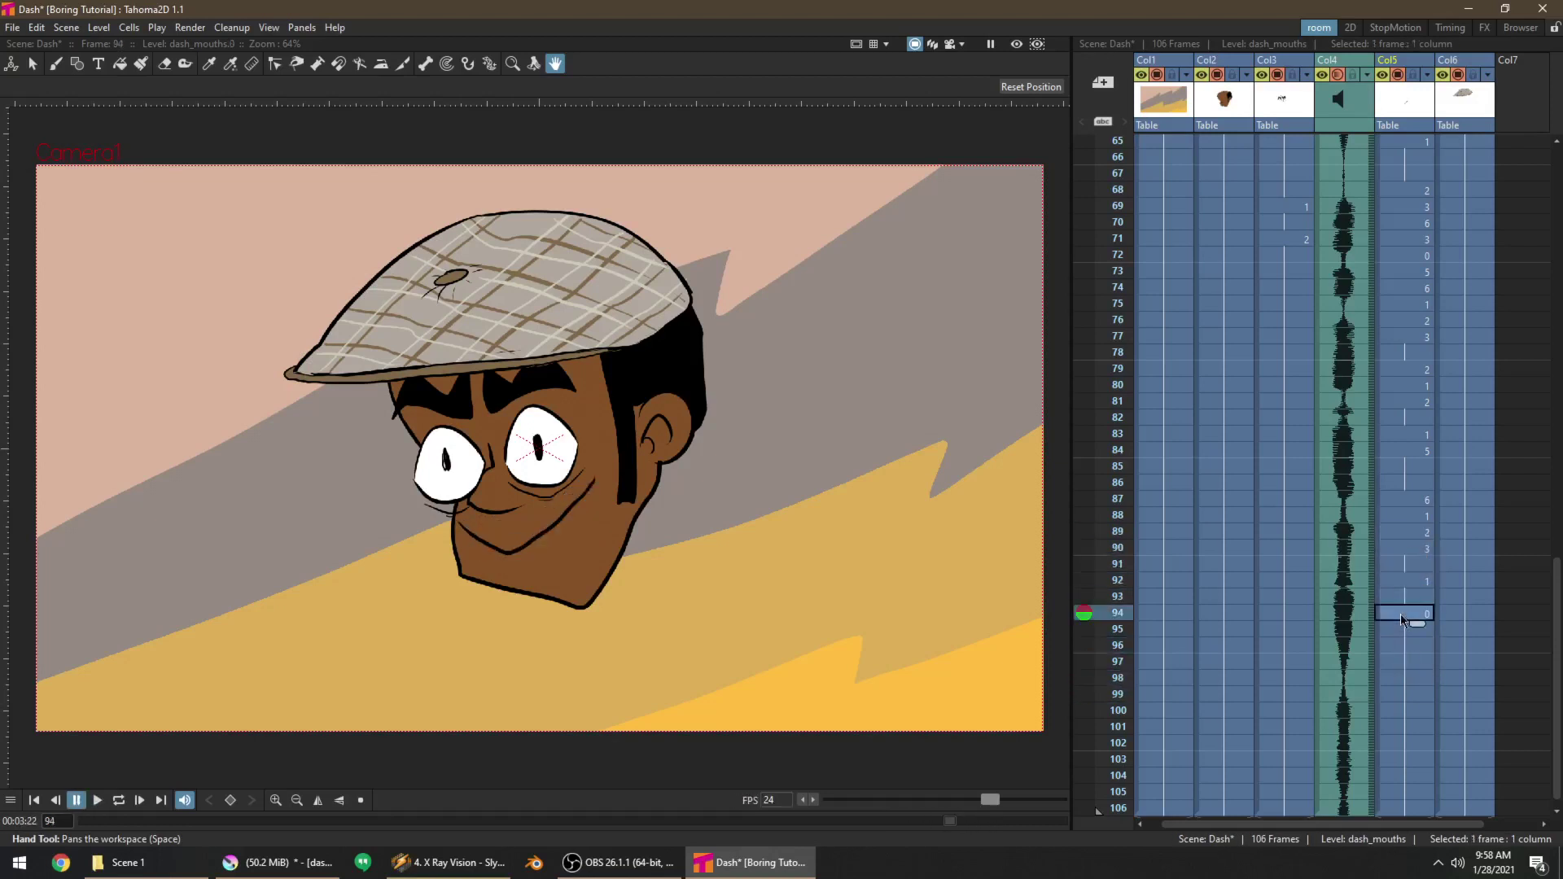
pyautogui.moveTo(1401, 615); pyautogui.dragTo(1402, 662)
pyautogui.press('w')
pyautogui.press('w')
pyautogui.press('w')
pyautogui.click(1400, 617)
pyautogui.press('q')
# Replace the closed mouth on frames 98–100 with opening mouth drawings and play the dialogue to review the lip sync
pyautogui.click(1400, 680)
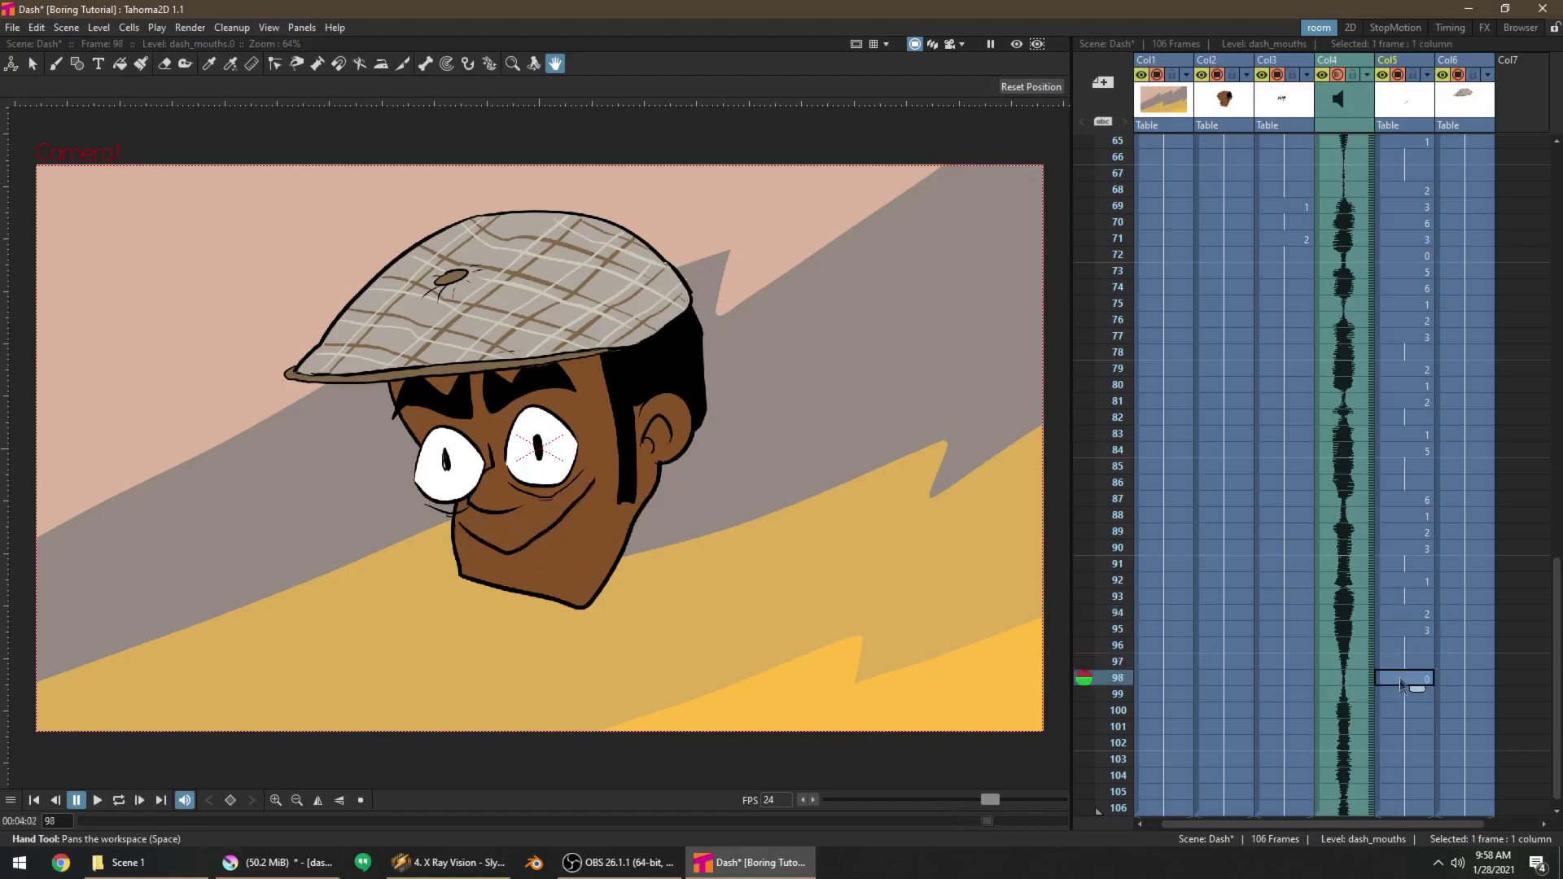
pyautogui.press('w')
pyautogui.click(1400, 696)
pyautogui.press('w')
pyautogui.press('w')
pyautogui.click(1400, 713)
pyautogui.press('w')
pyautogui.press('w')
pyautogui.scroll(5, 1401, 580)
pyautogui.scroll(6, 1401, 581)
pyautogui.press('p')
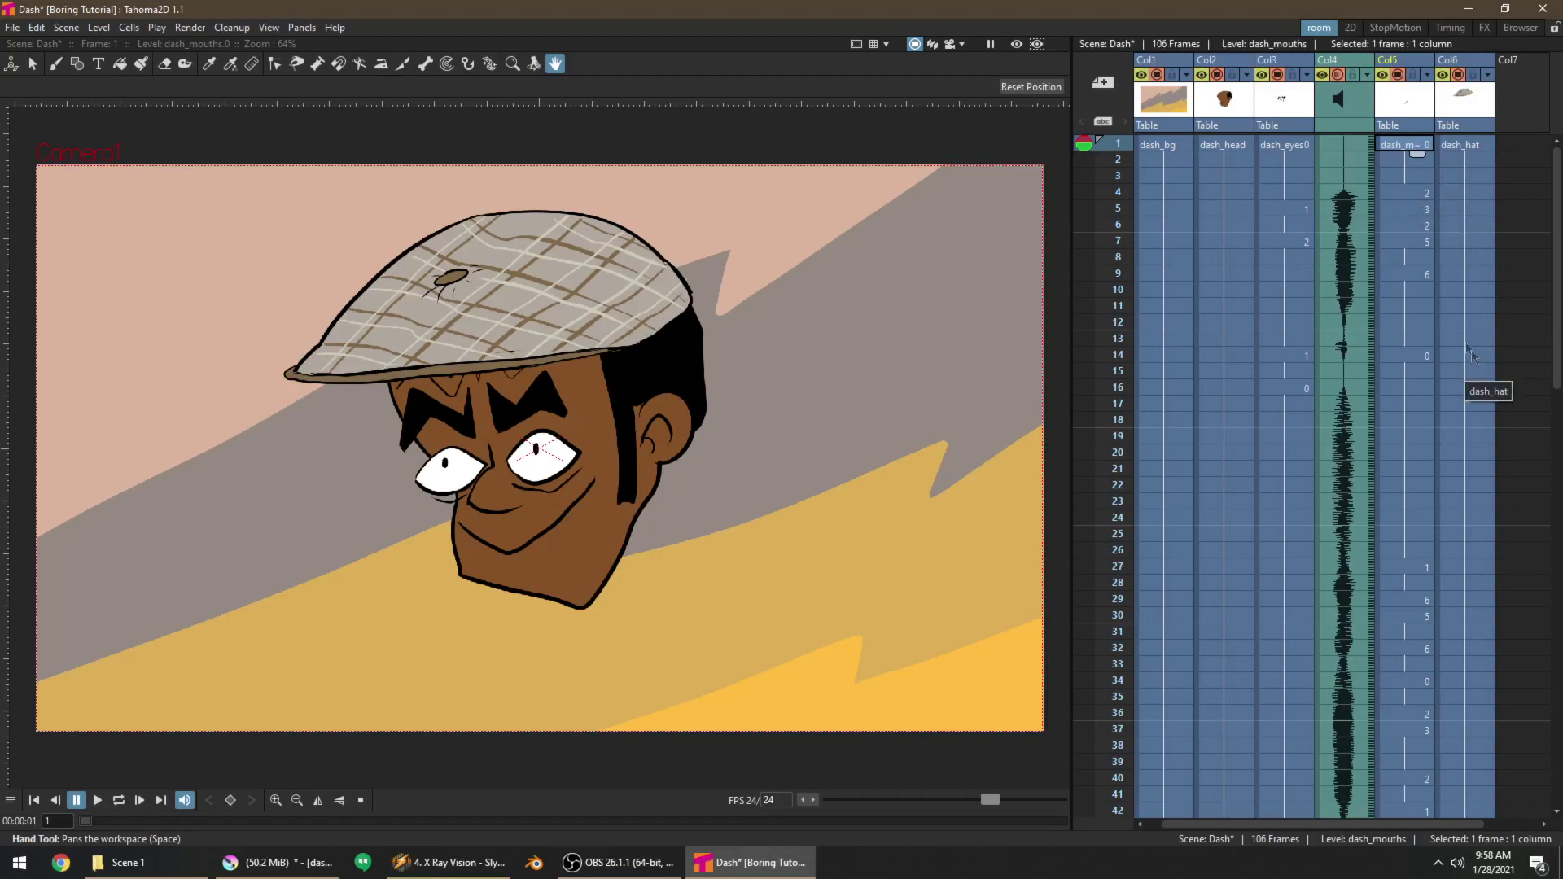
# Select the first frame of the dash_head level and save the scene
pyautogui.click(1223, 160)
pyautogui.click(1232, 149)
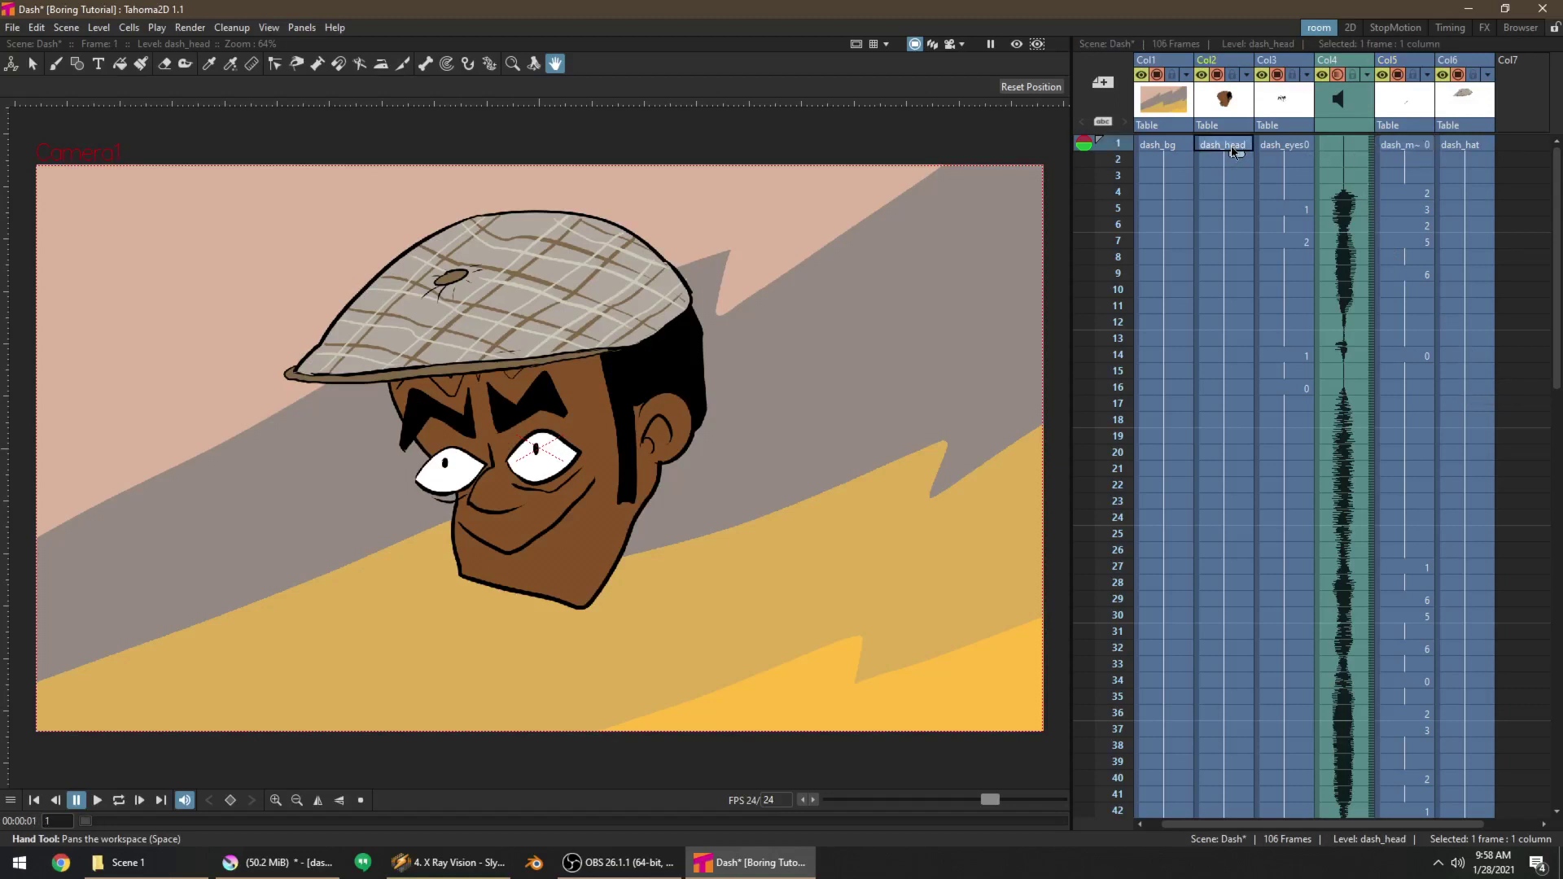
pyautogui.hotkey('ctrl', 's')
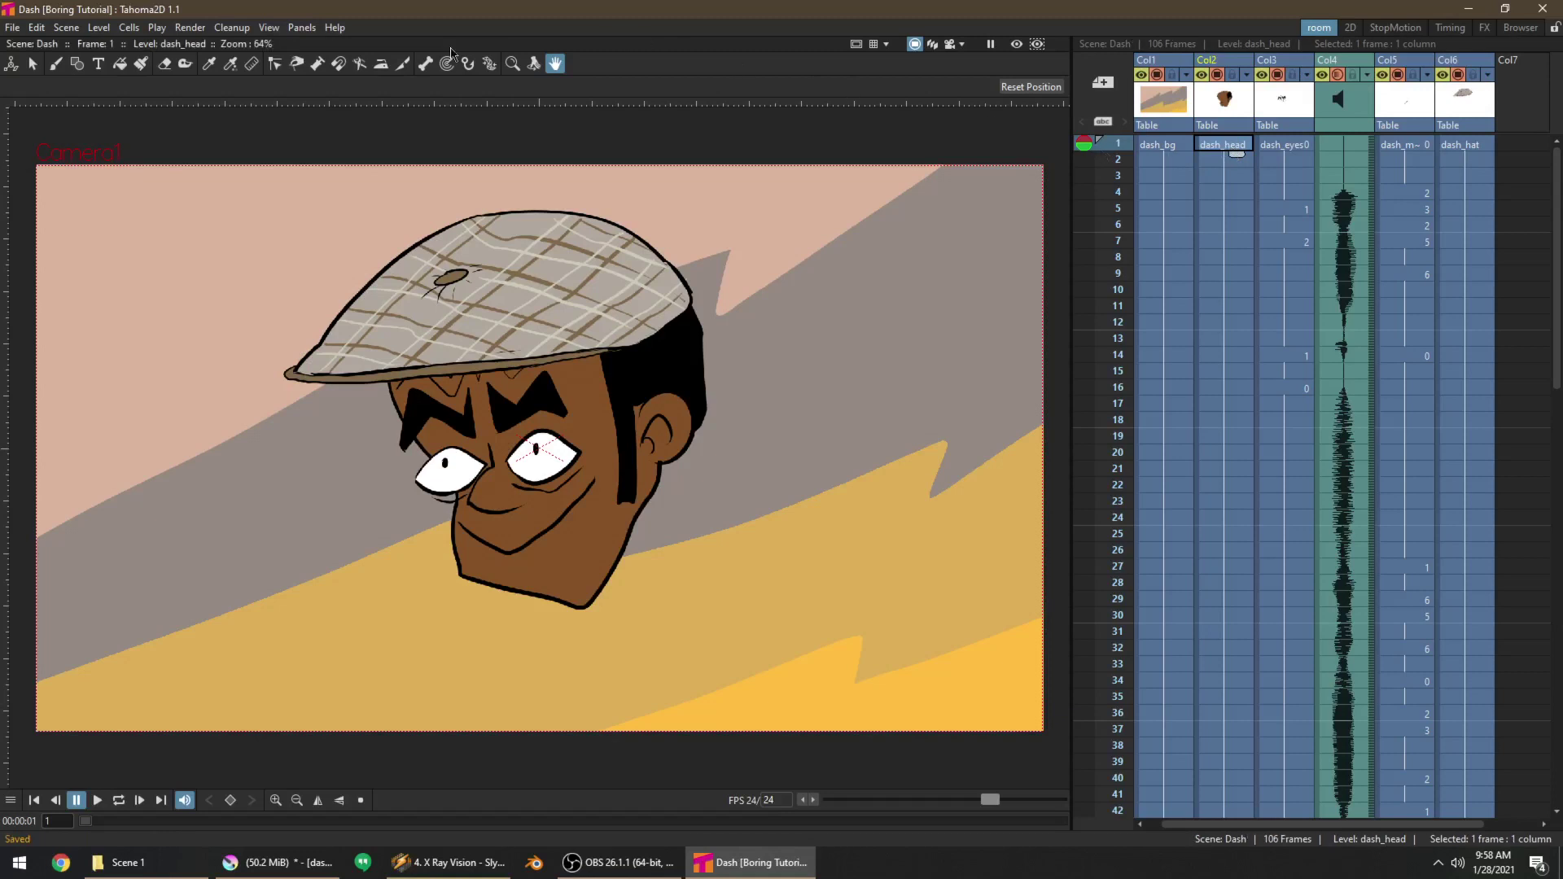
# Create a Plastic mesh for the dash_head level with a mesh margin of 50 pixels
pyautogui.click(492, 63)
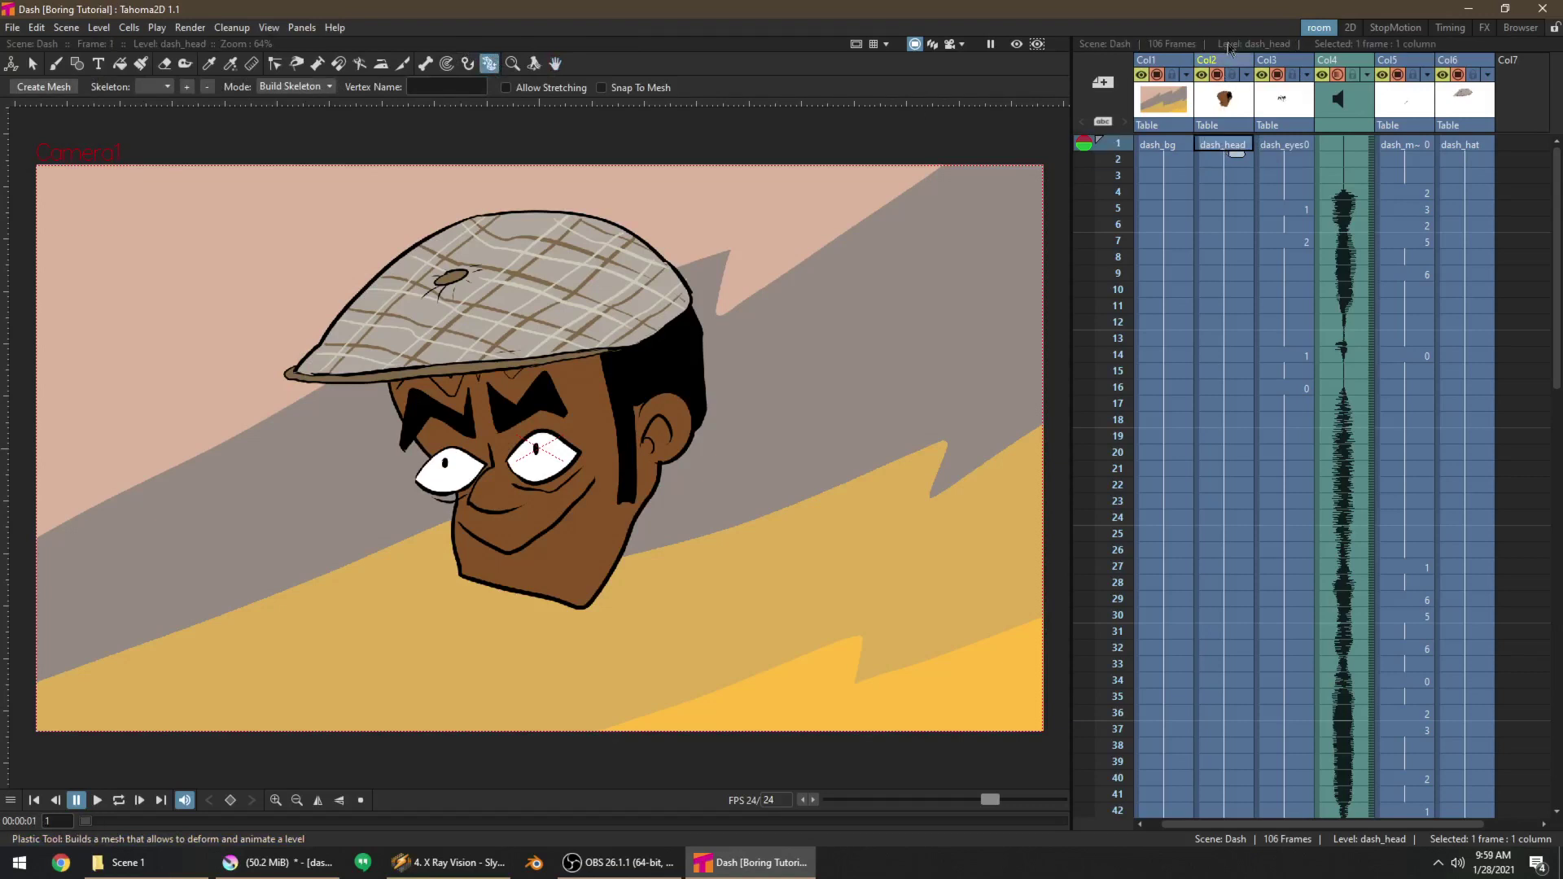
pyautogui.click(15, 88)
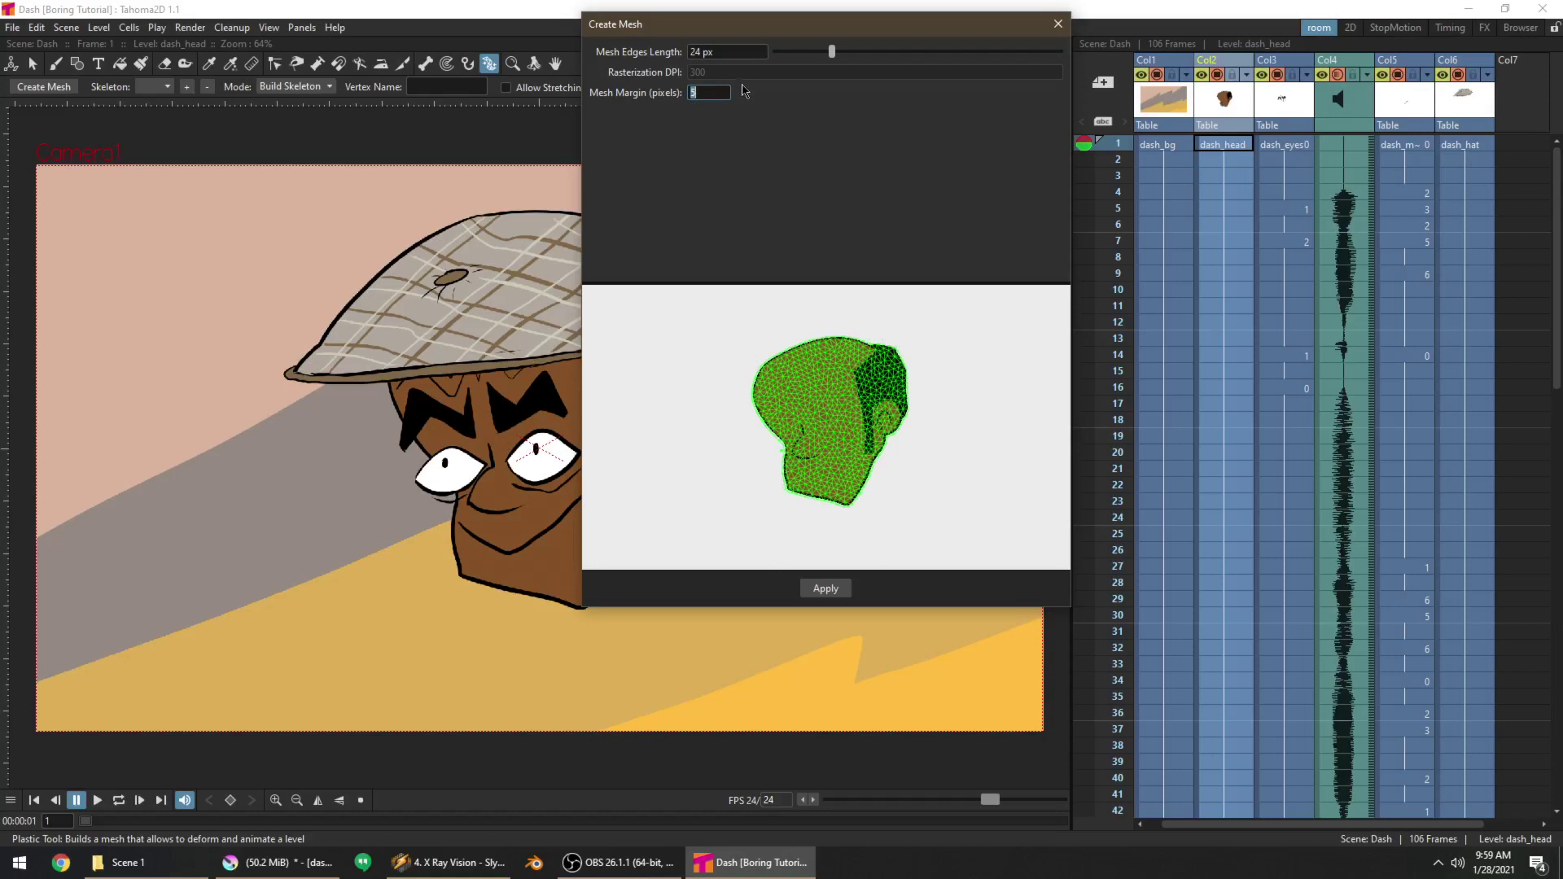
pyautogui.press('Return')
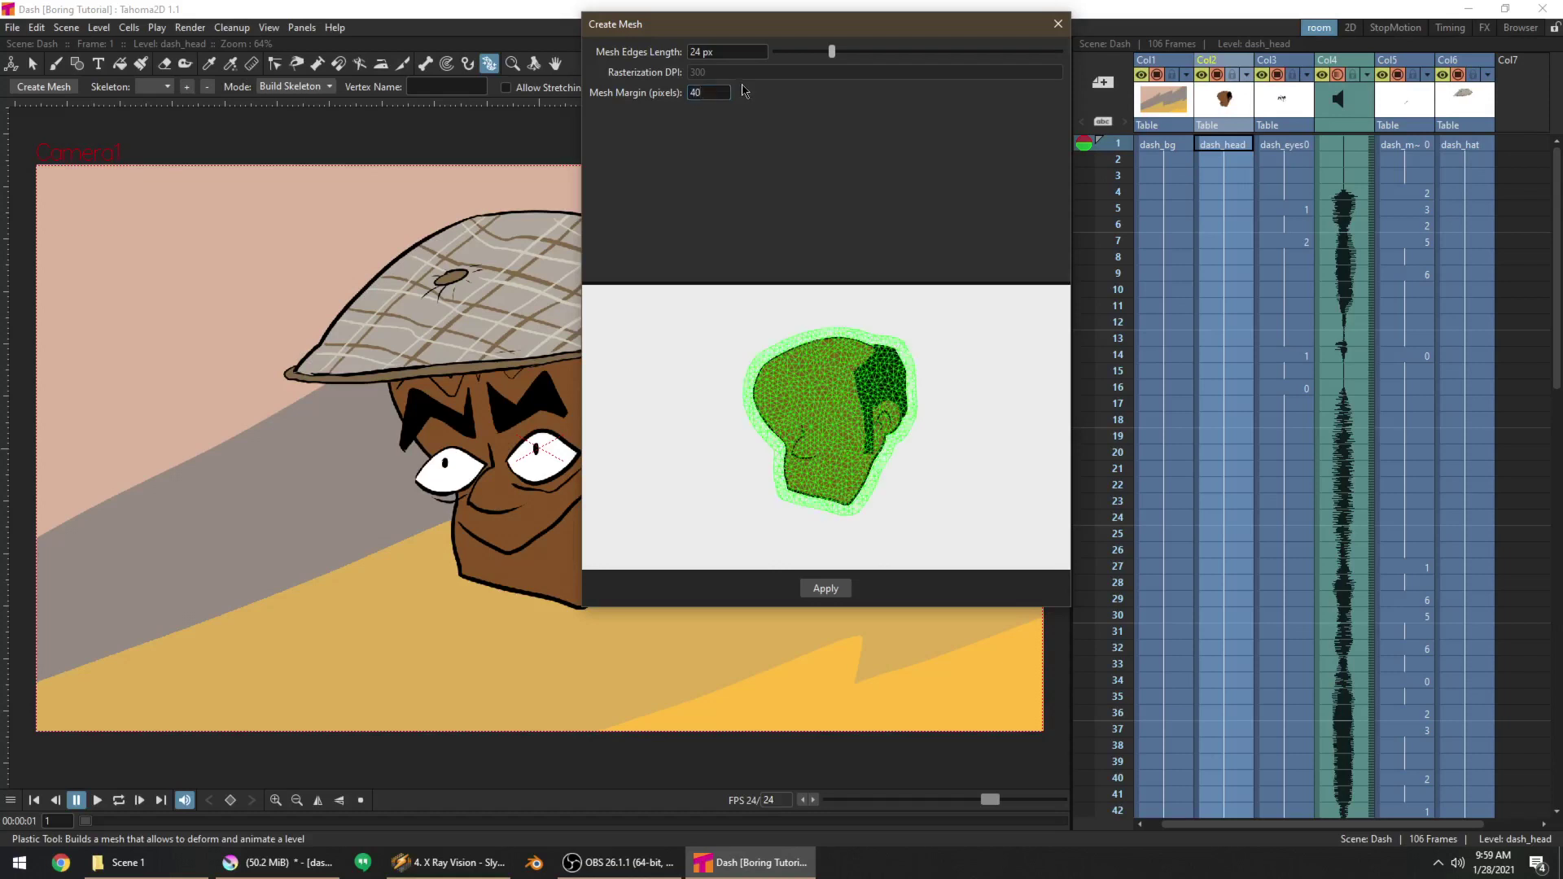
pyautogui.click(718, 91)
pyautogui.write('50')
pyautogui.press('Return')
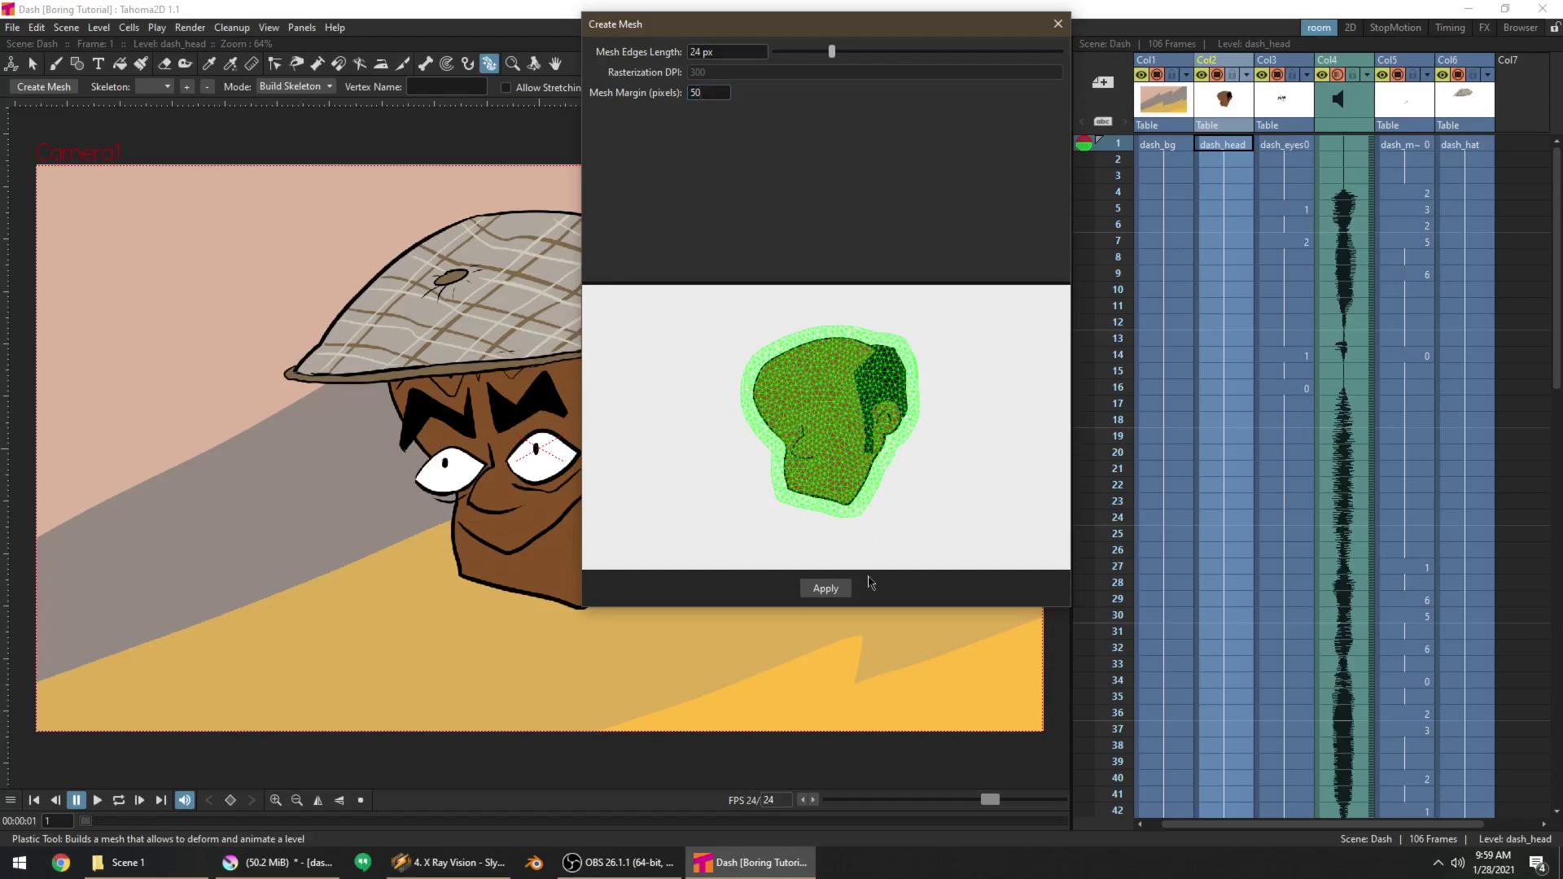
pyautogui.click(837, 588)
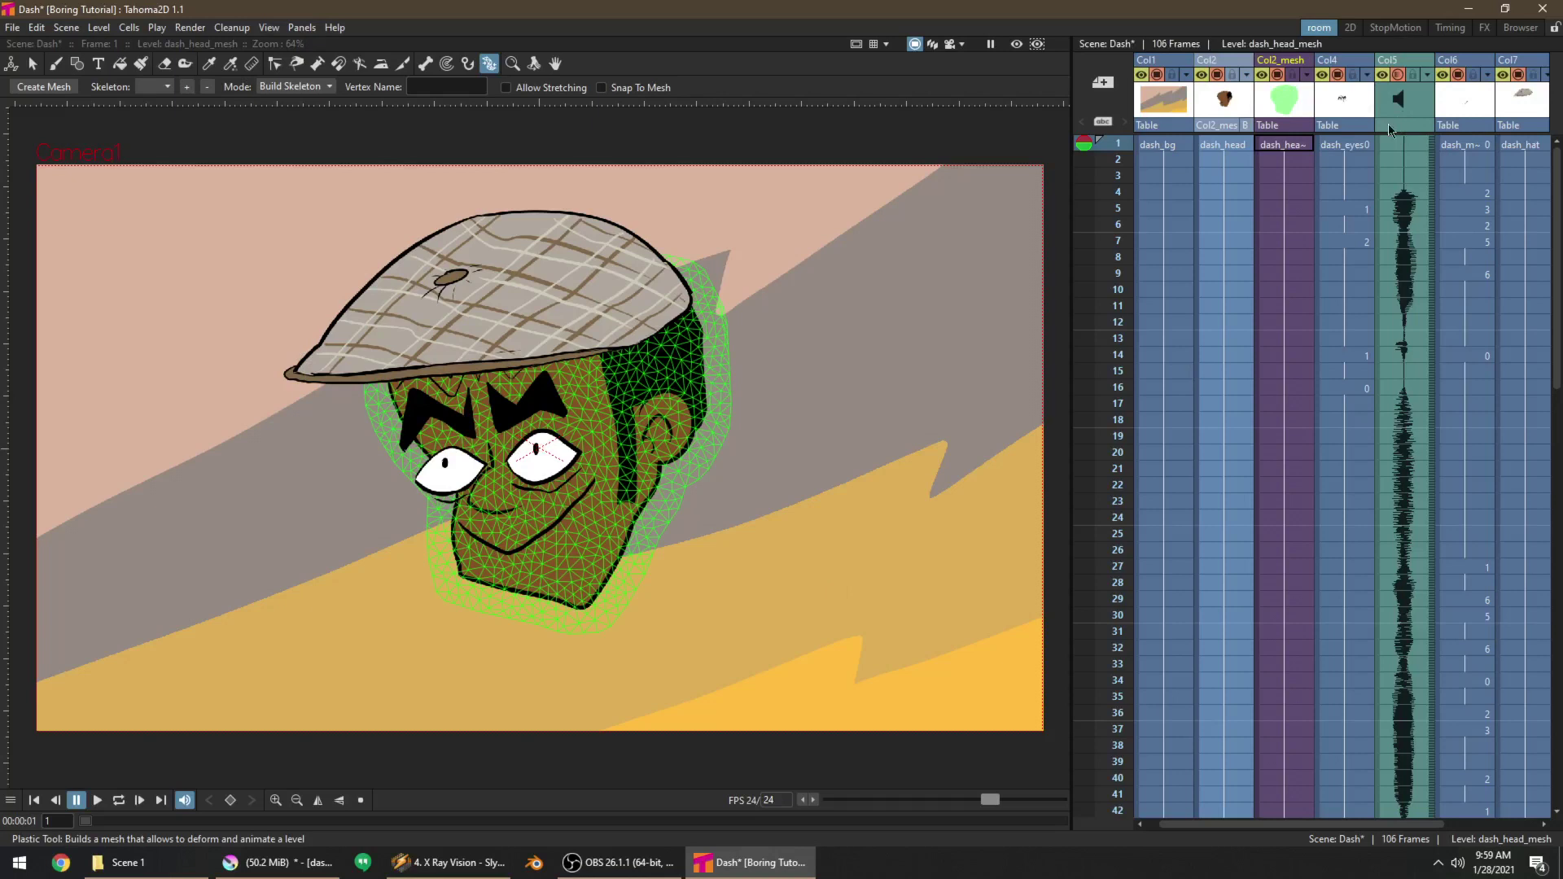
# Edit the head mesh by pulling a vertex outward below the character's left-hand eye on the canvas, and play the scene
pyautogui.click(1285, 210)
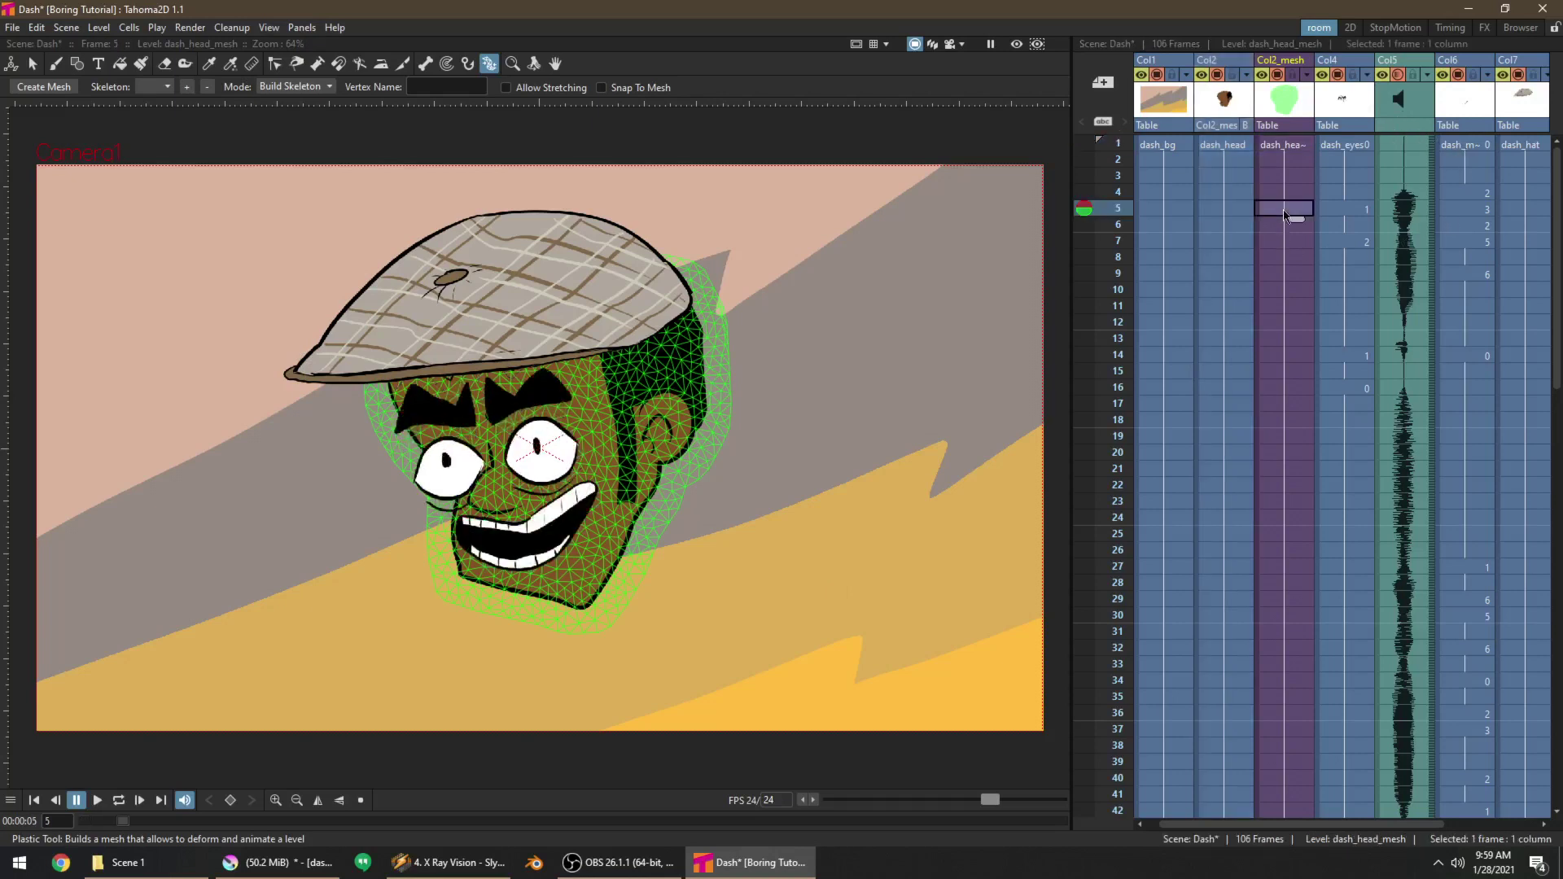
pyautogui.click(1284, 243)
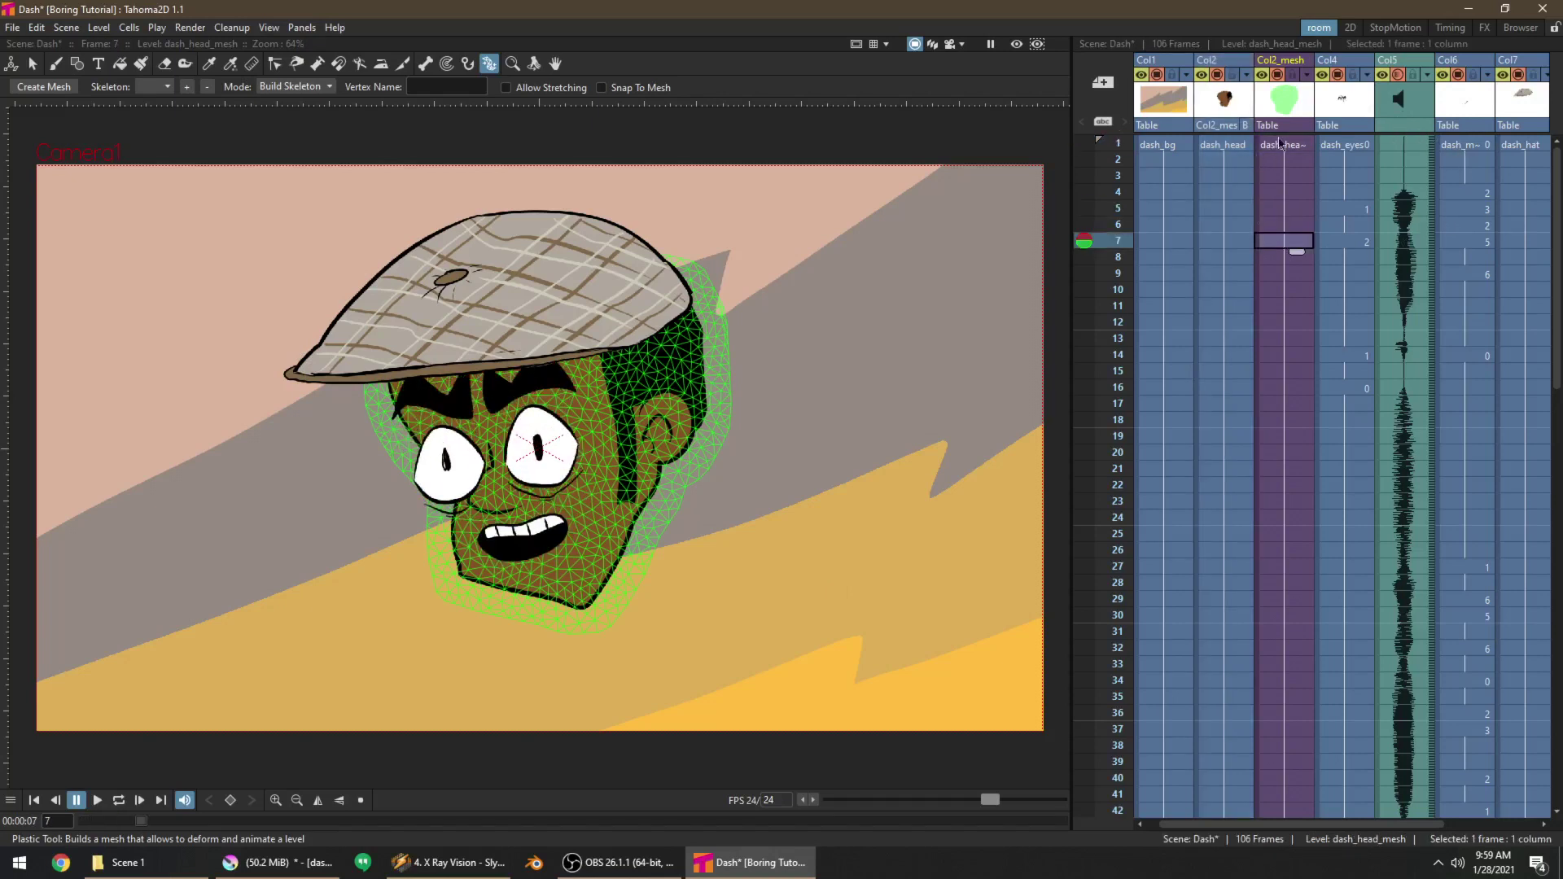
pyautogui.click(1280, 252)
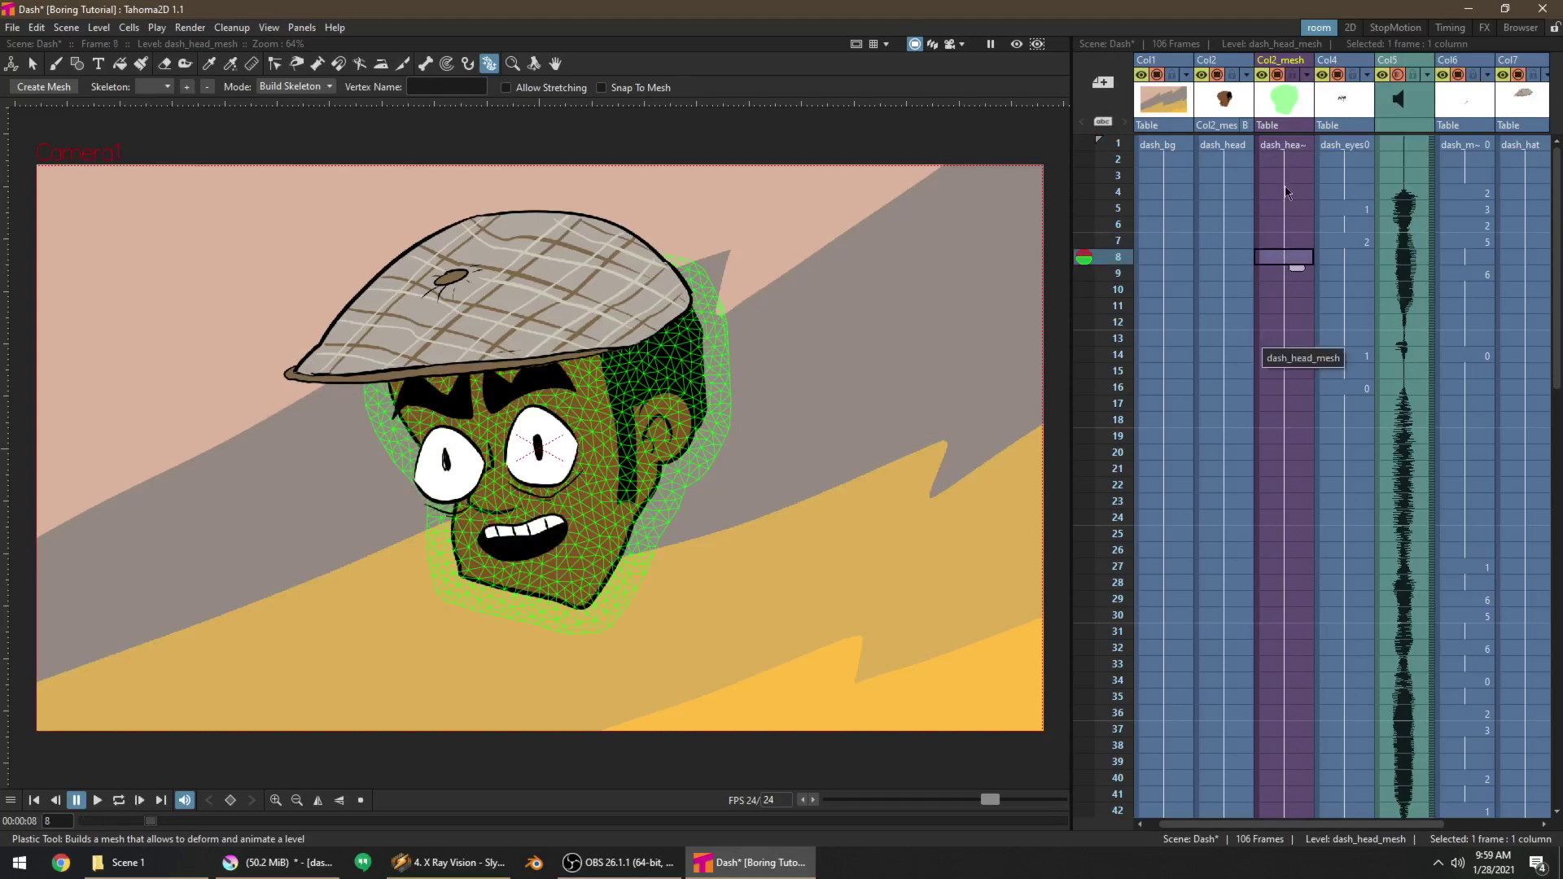
pyautogui.click(1285, 145)
pyautogui.click(324, 86)
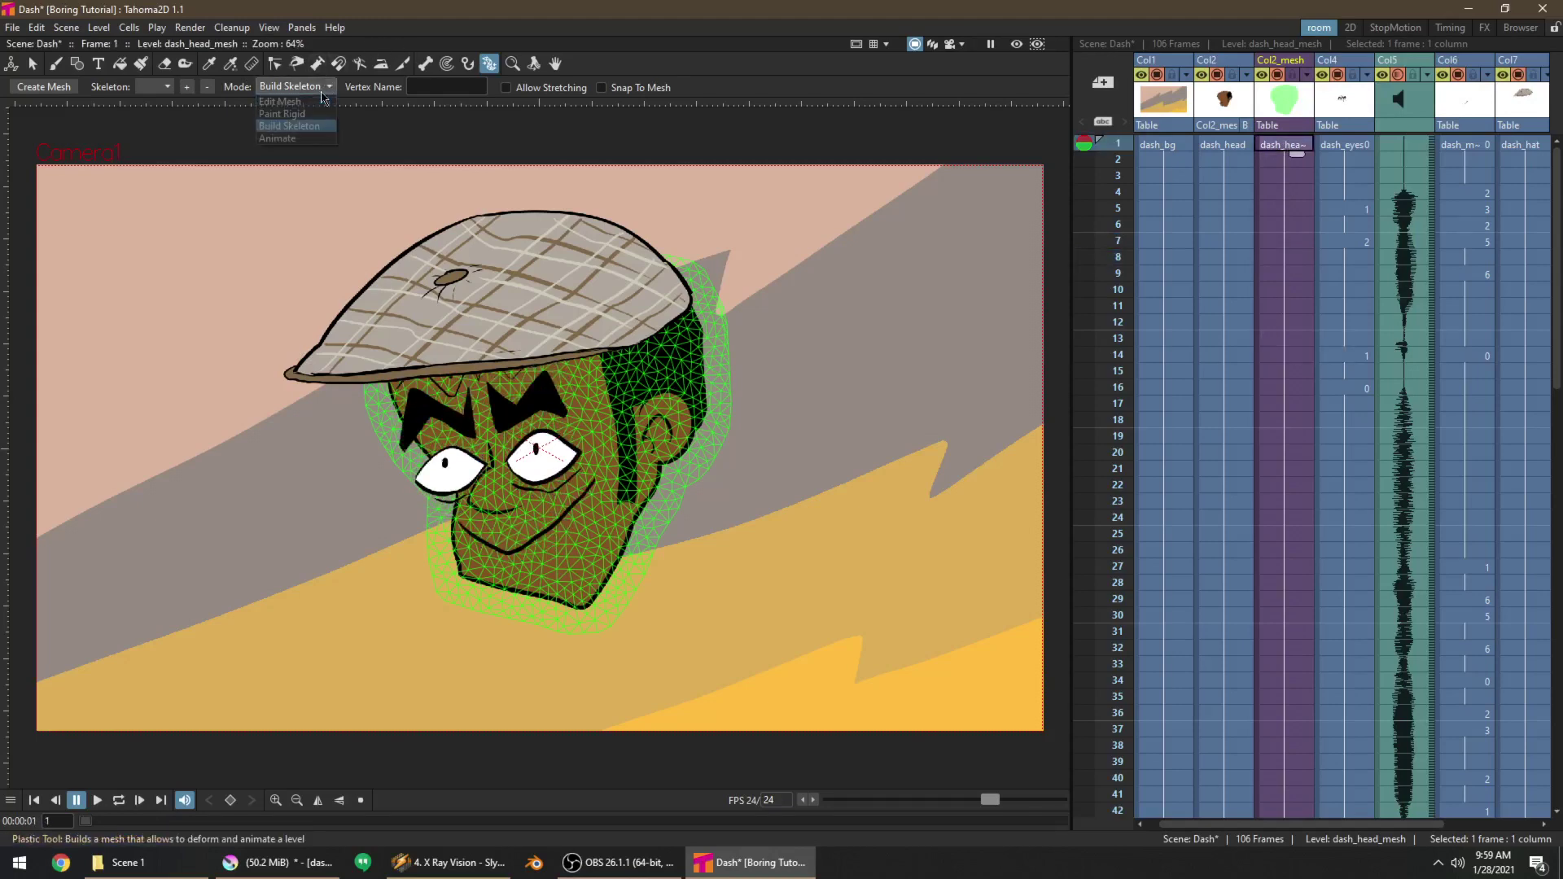
pyautogui.click(317, 108)
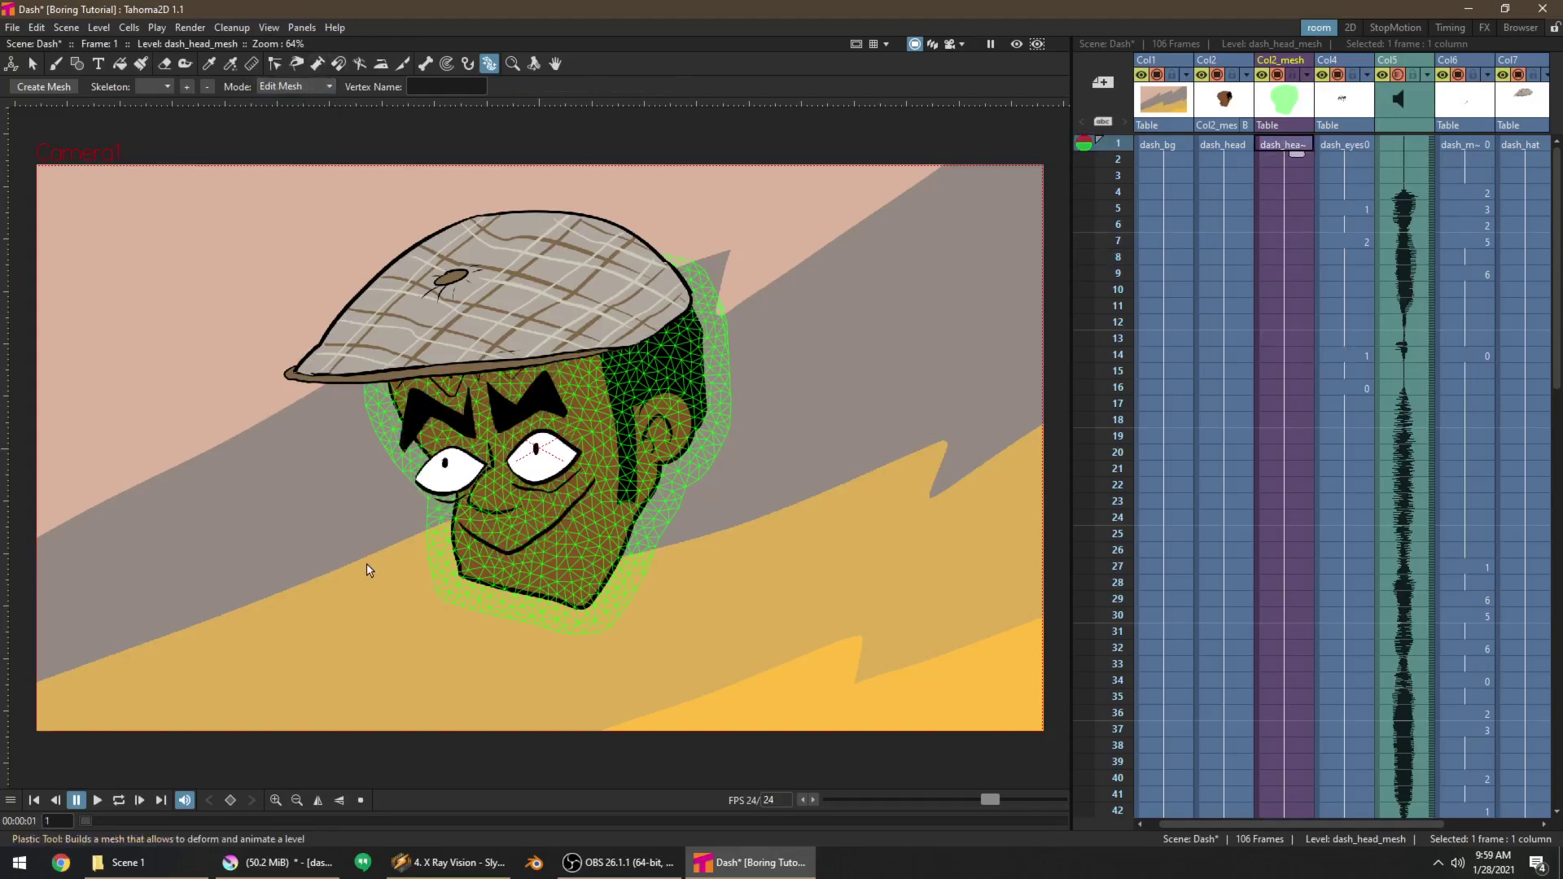
pyautogui.scroll(3, 367, 562)
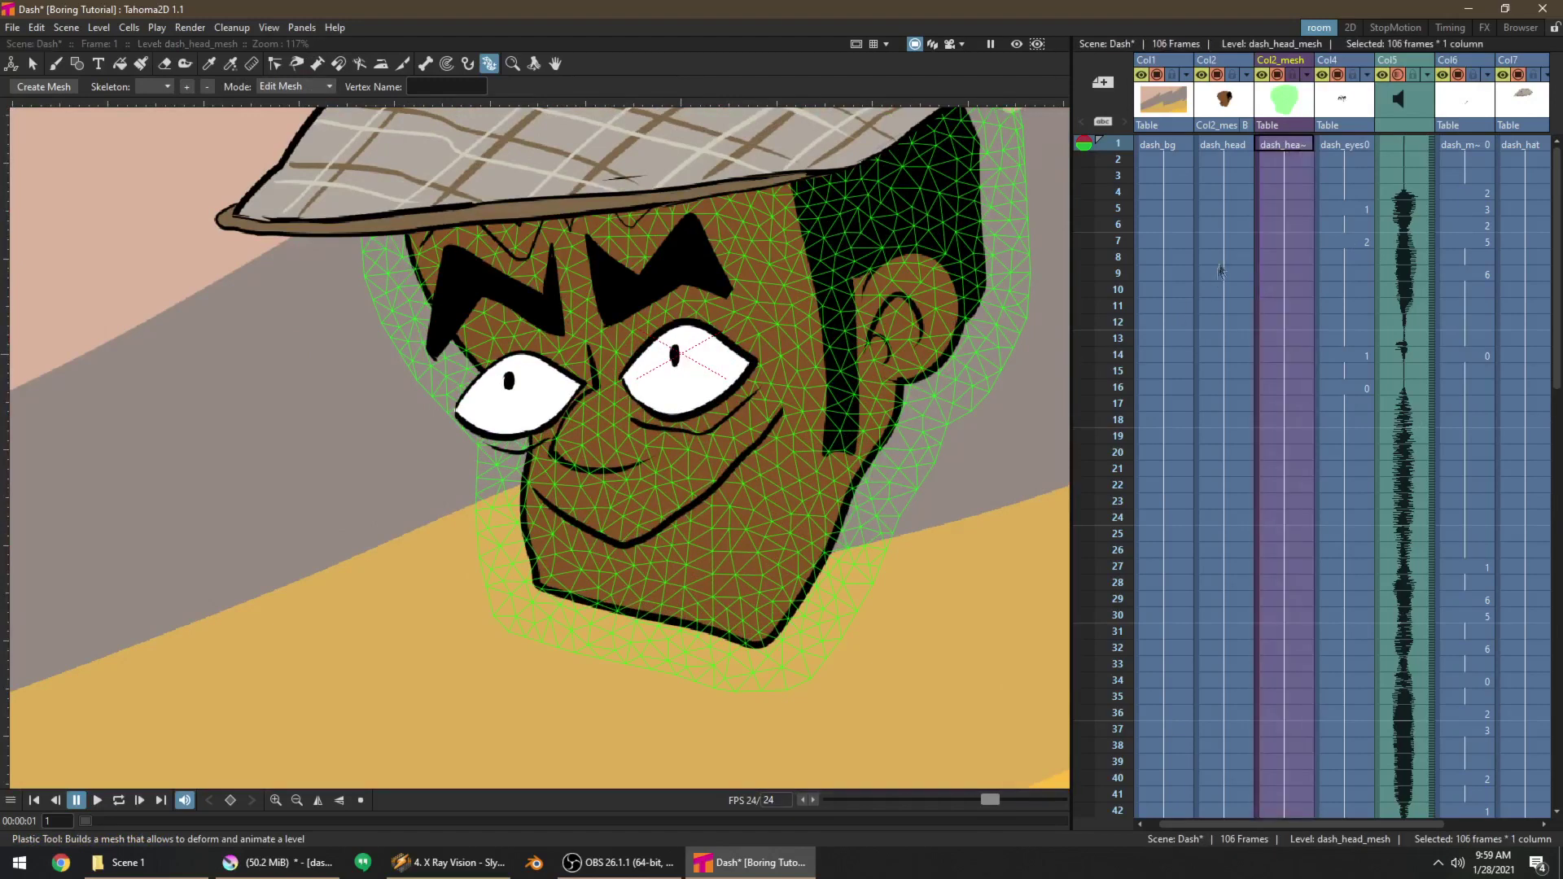
pyautogui.click(1303, 272)
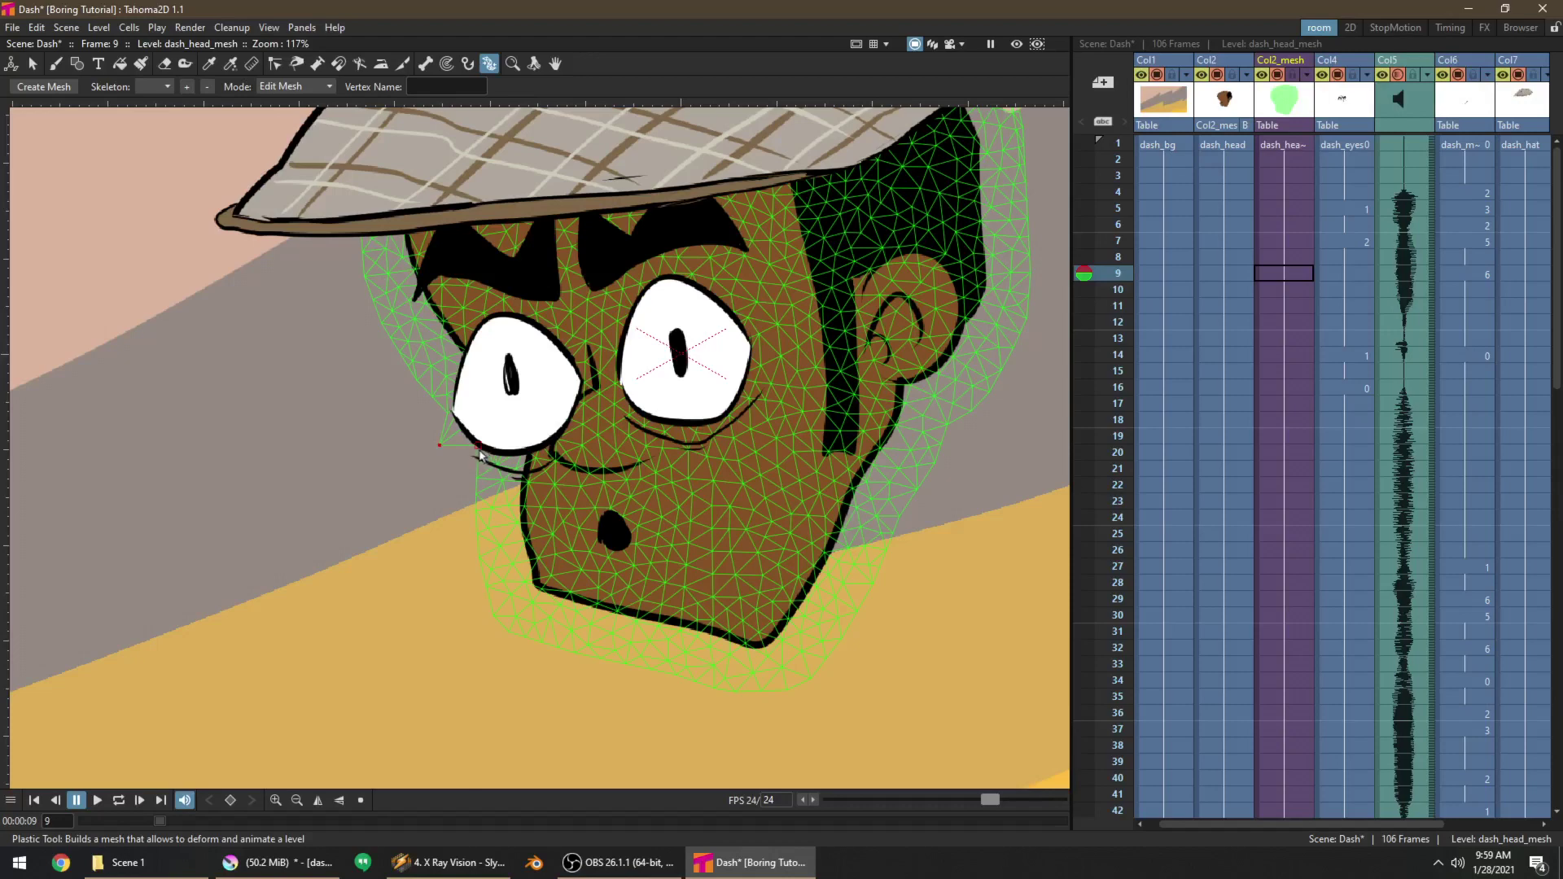
pyautogui.moveTo(478, 472); pyautogui.dragTo(464, 499)
pyautogui.click(1286, 148)
pyautogui.press('p')
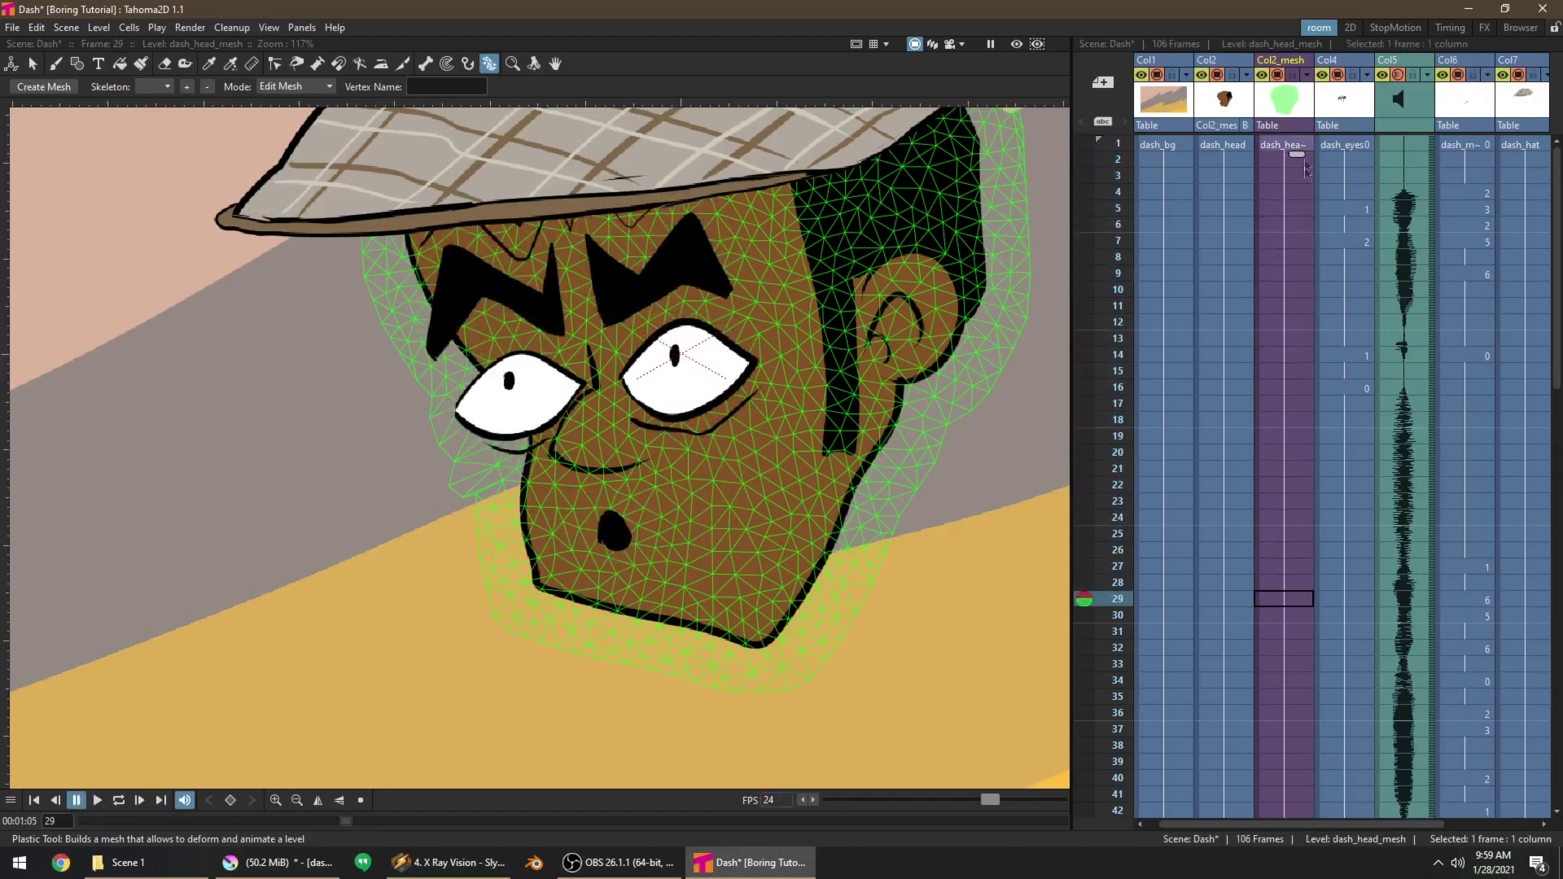
# Build a four-vertex skeleton on the head mesh at frame 1, running from the chin through the cheek and forehead into the hat
pyautogui.click(1297, 148)
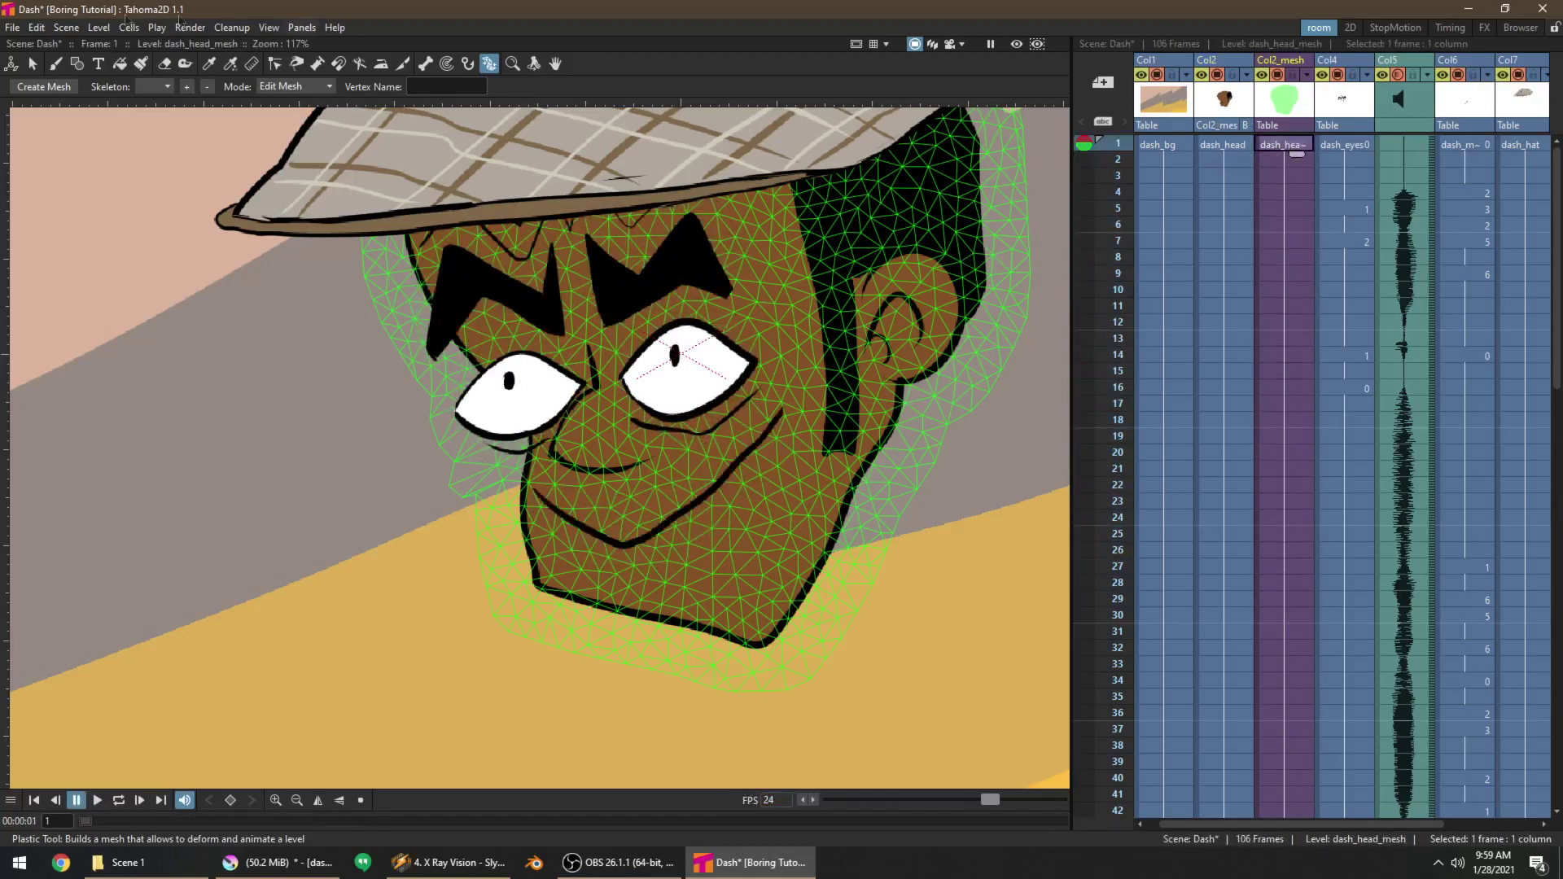
pyautogui.click(261, 86)
pyautogui.click(281, 129)
pyautogui.scroll(-3, 535, 299)
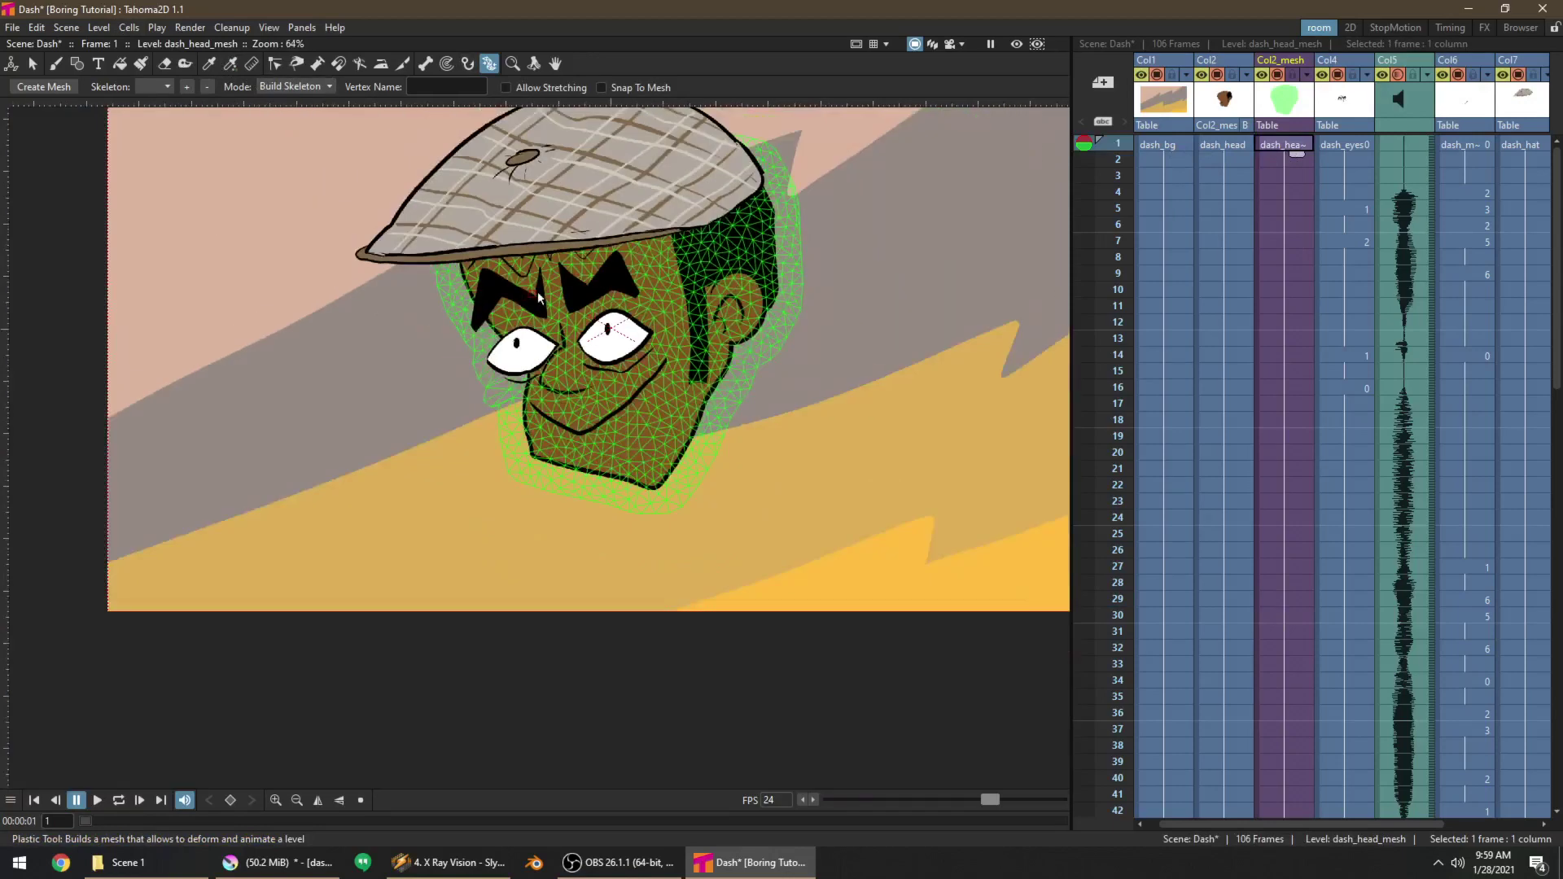
pyautogui.click(642, 473)
pyautogui.click(601, 361)
pyautogui.click(588, 236)
pyautogui.click(585, 168)
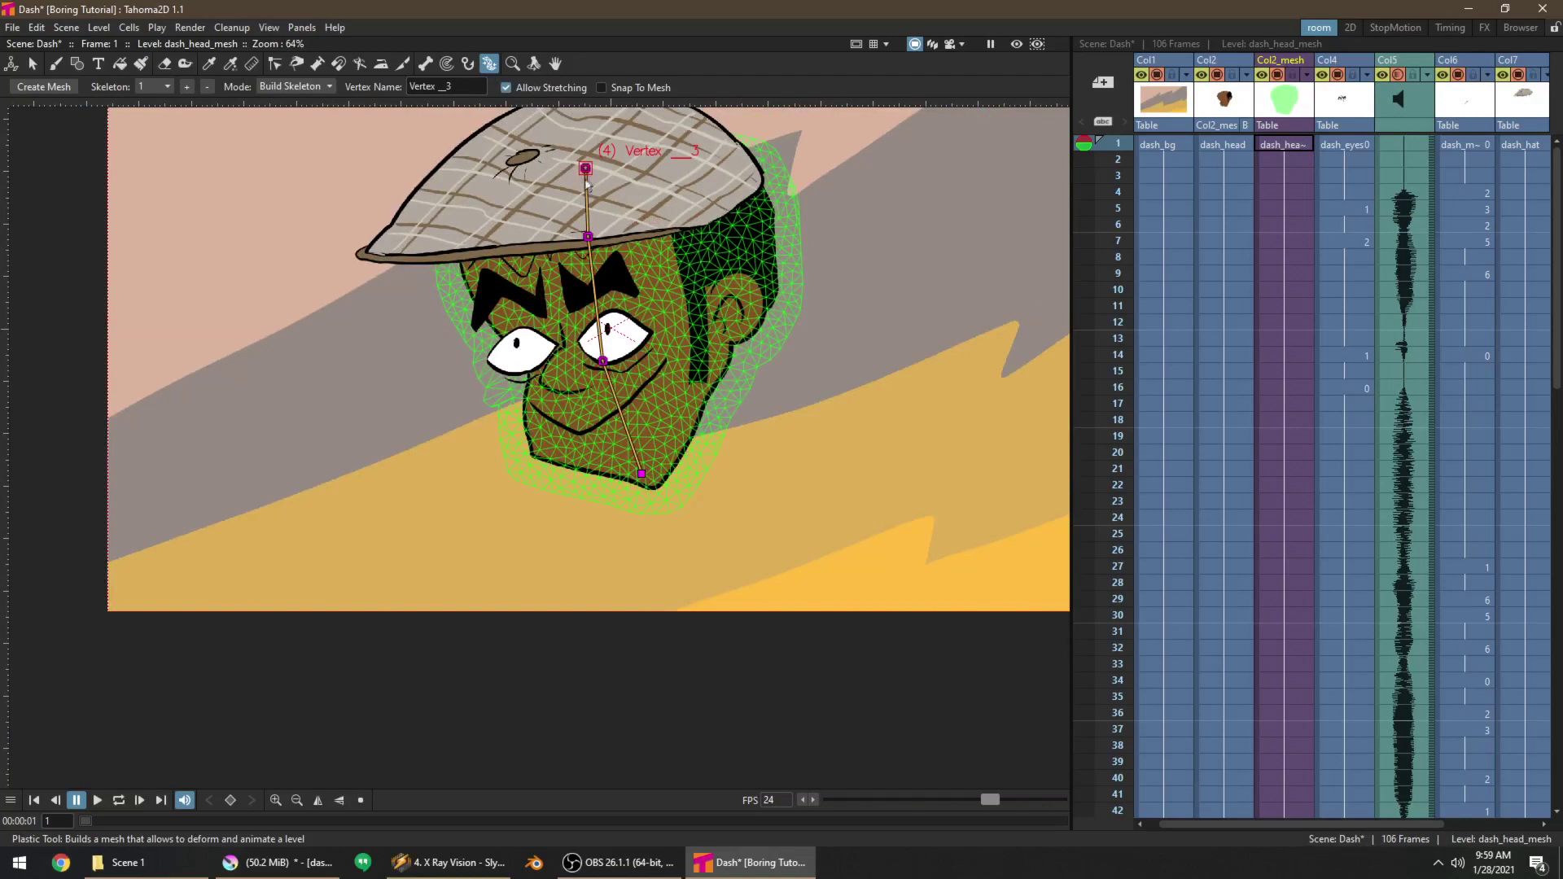
# Animate the skeleton on frame 1, bending the head backward with the forehead vertex at about -4.4° and the top vertex at about -6°
pyautogui.click(293, 86)
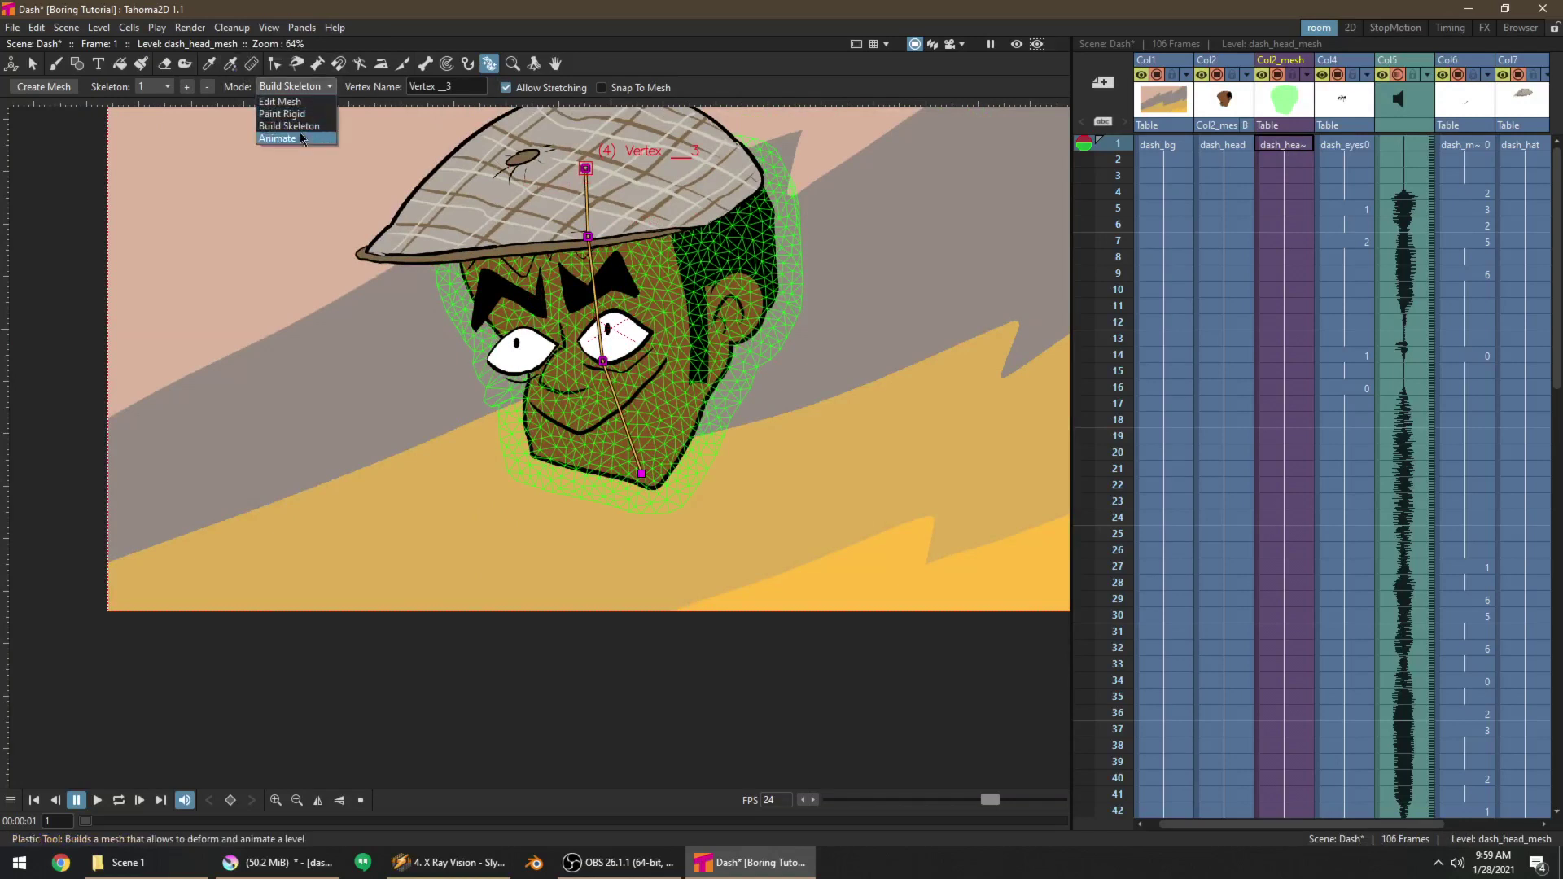
pyautogui.click(301, 139)
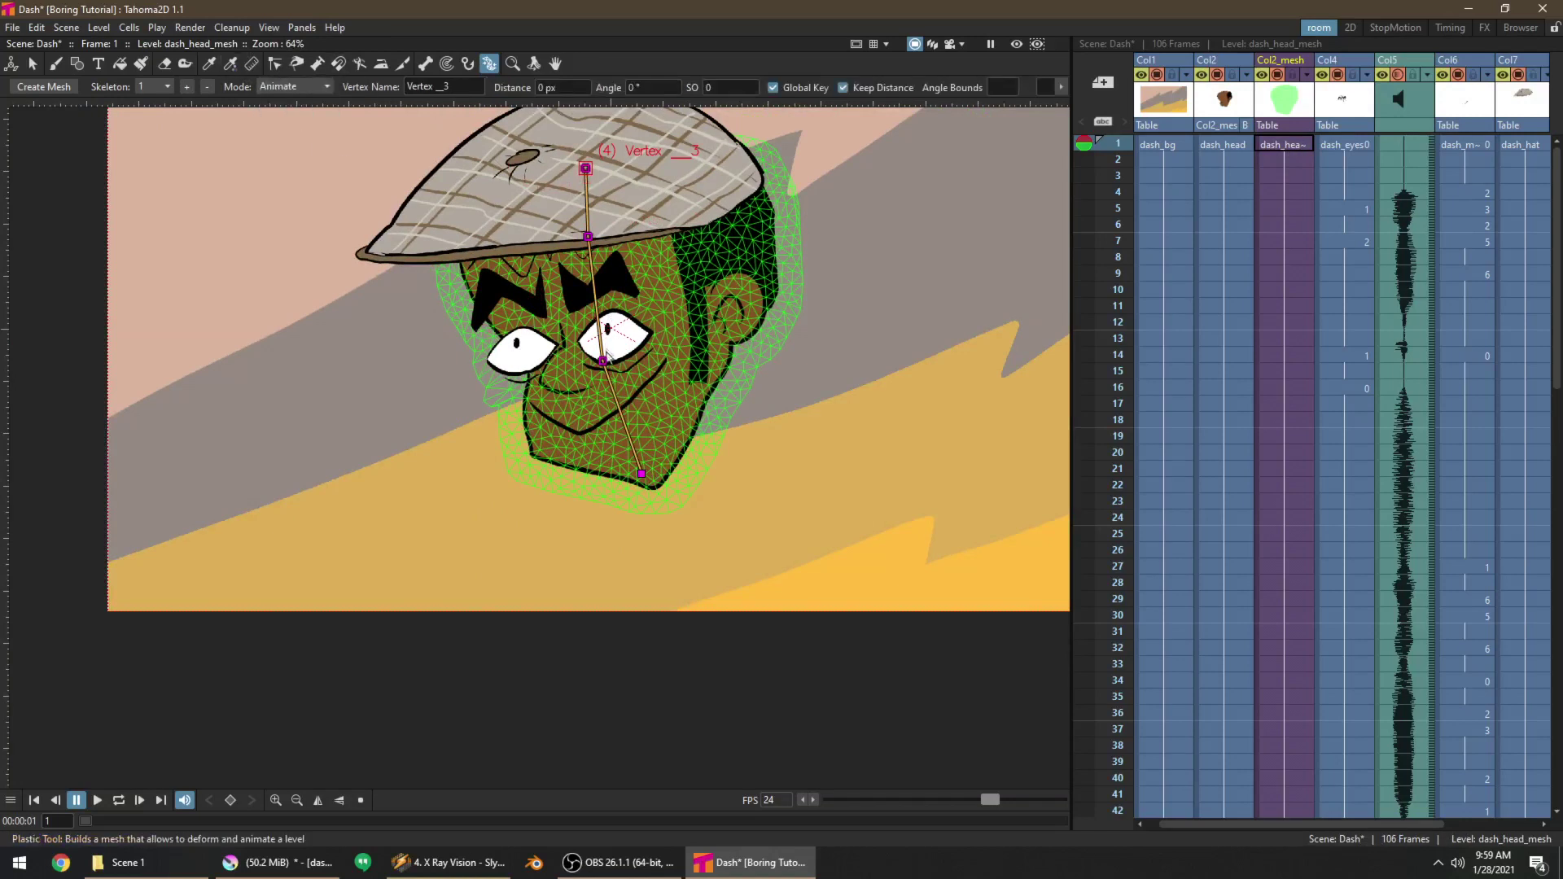
pyautogui.moveTo(609, 359)
pyautogui.mouseDown()
pyautogui.moveTo(579, 372)
pyautogui.moveTo(615, 361)
pyautogui.mouseUp()
pyautogui.click(614, 235)
pyautogui.moveTo(614, 235); pyautogui.dragTo(624, 235)
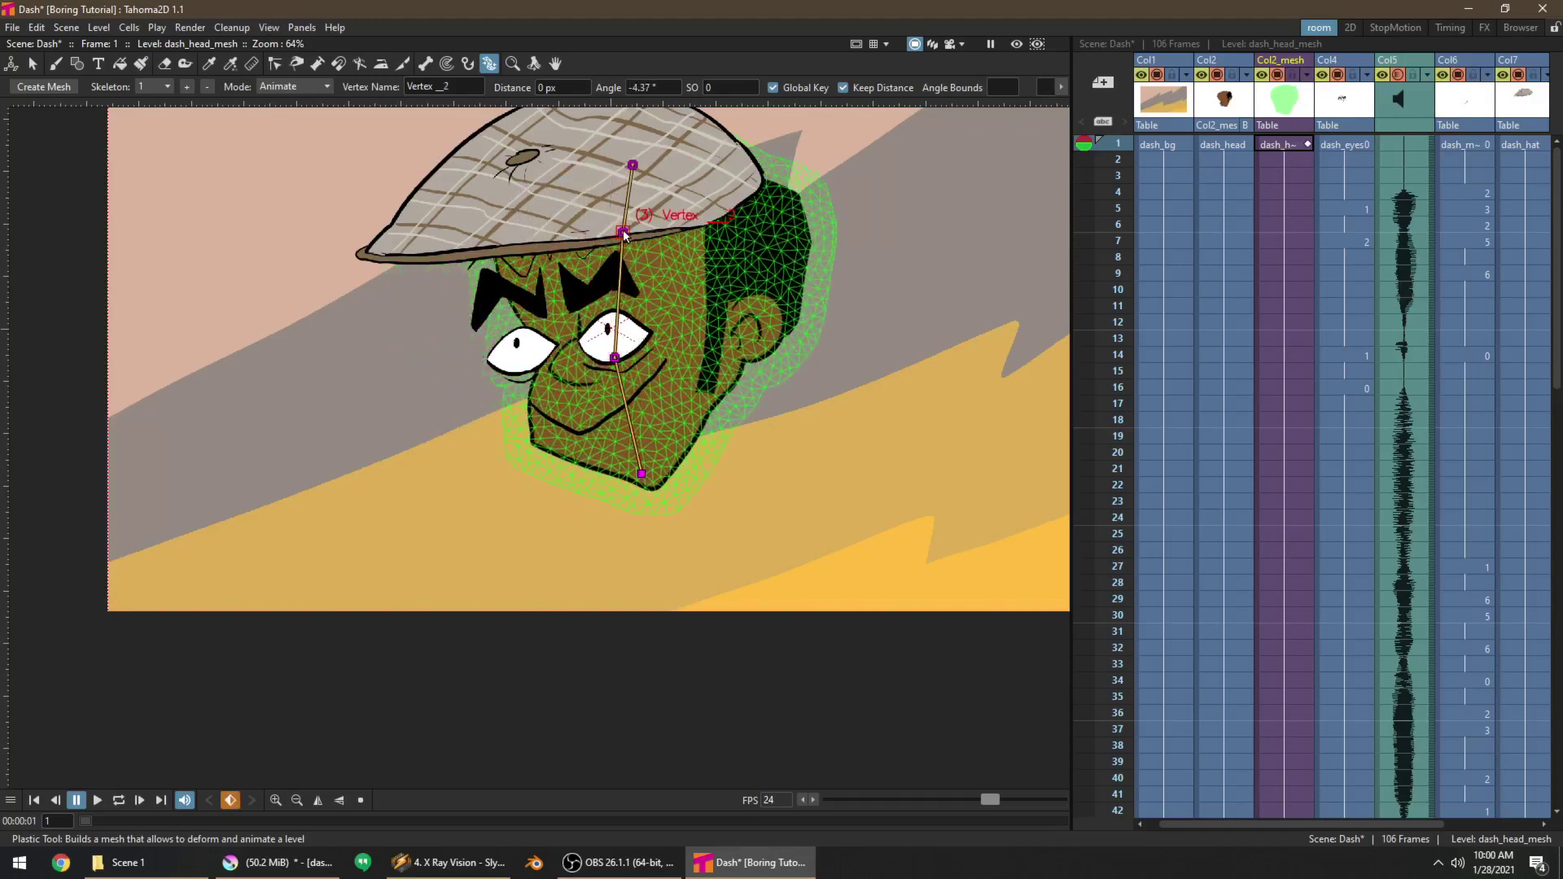
pyautogui.moveTo(635, 166); pyautogui.dragTo(642, 166)
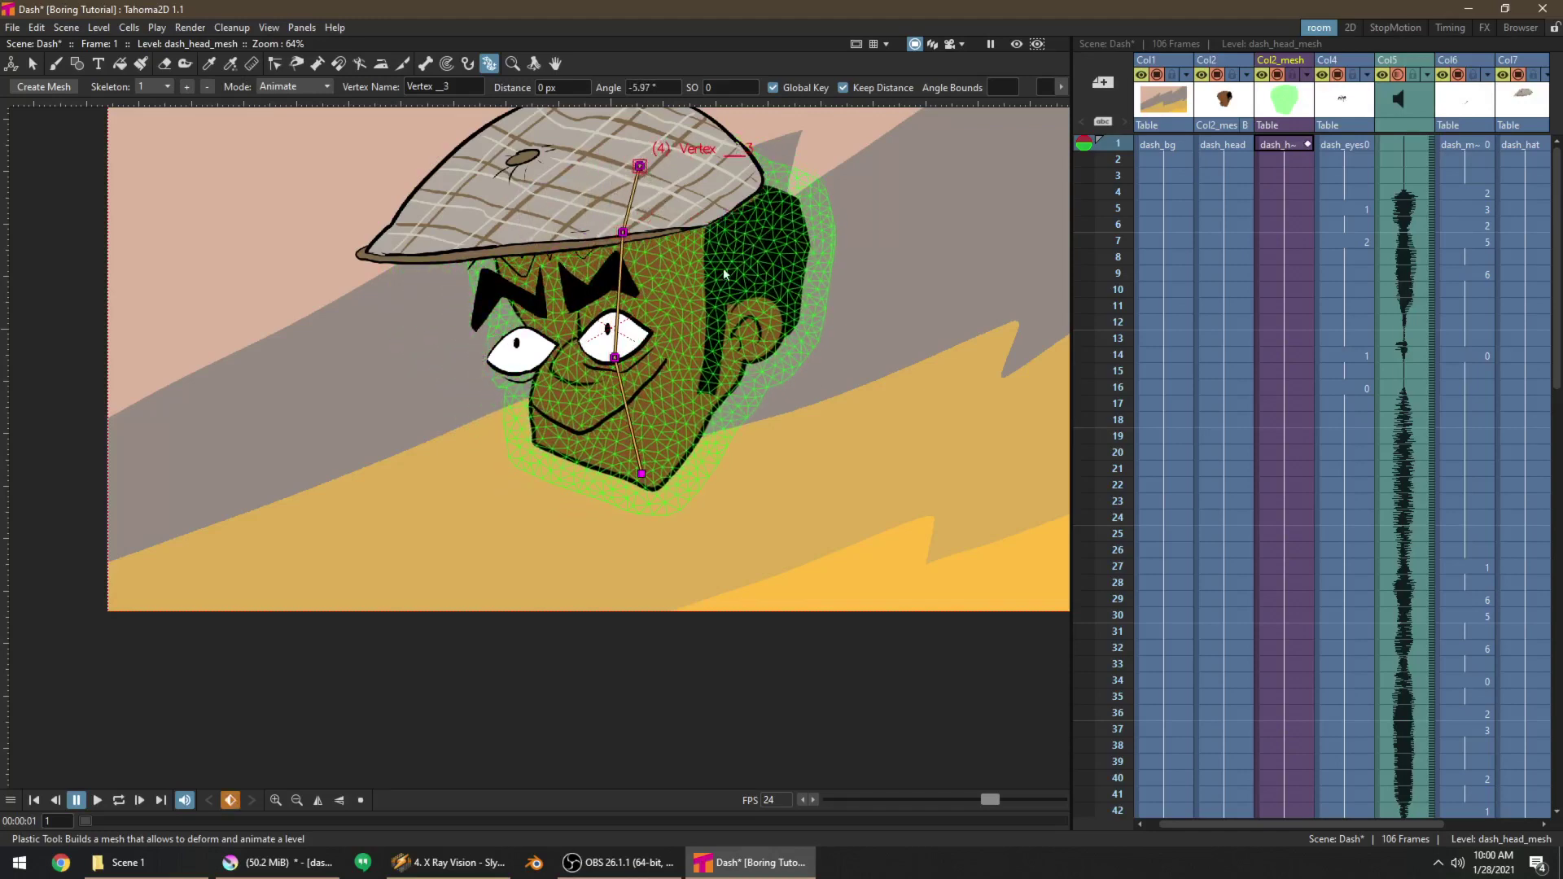
pyautogui.click(1287, 149)
pyautogui.click(1287, 153)
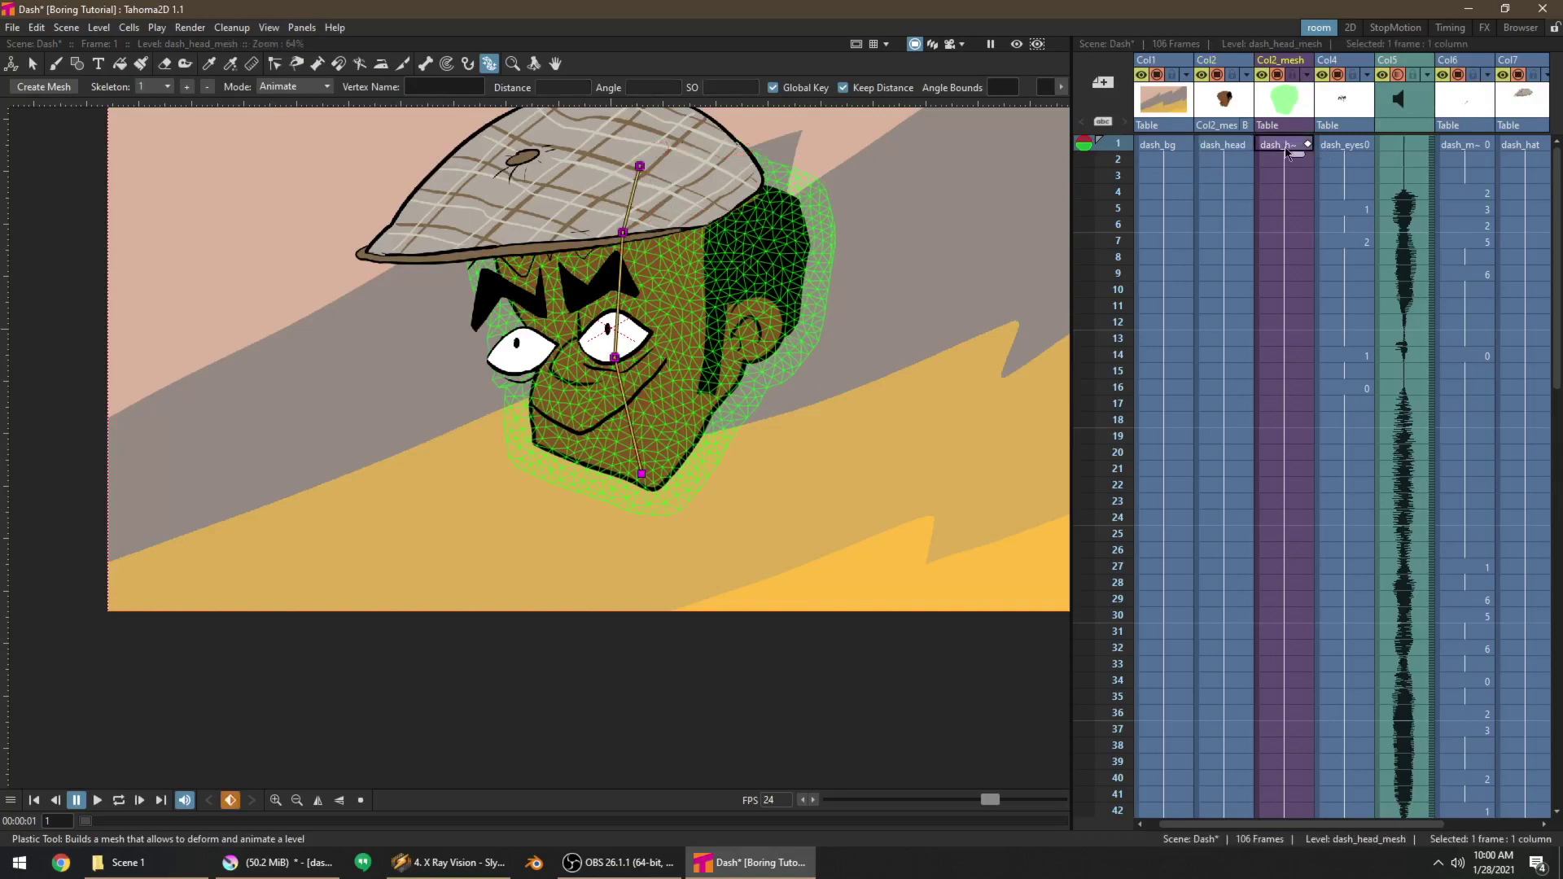
# Parent the eyes column and the mouth column to the head mesh column, Col2_mesh
pyautogui.click(1330, 125)
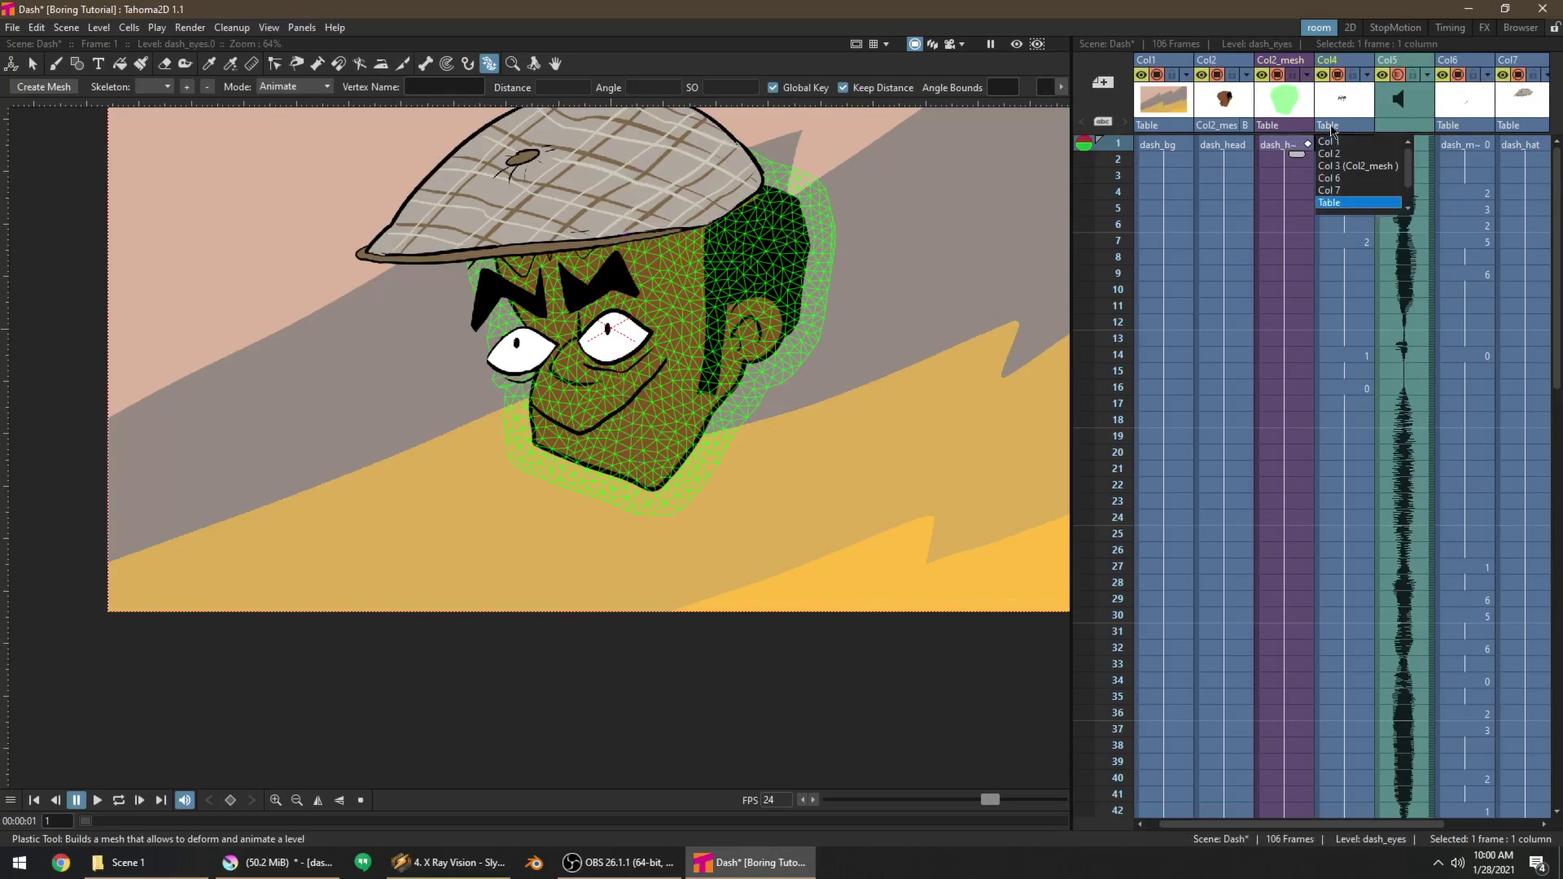
pyautogui.click(1370, 168)
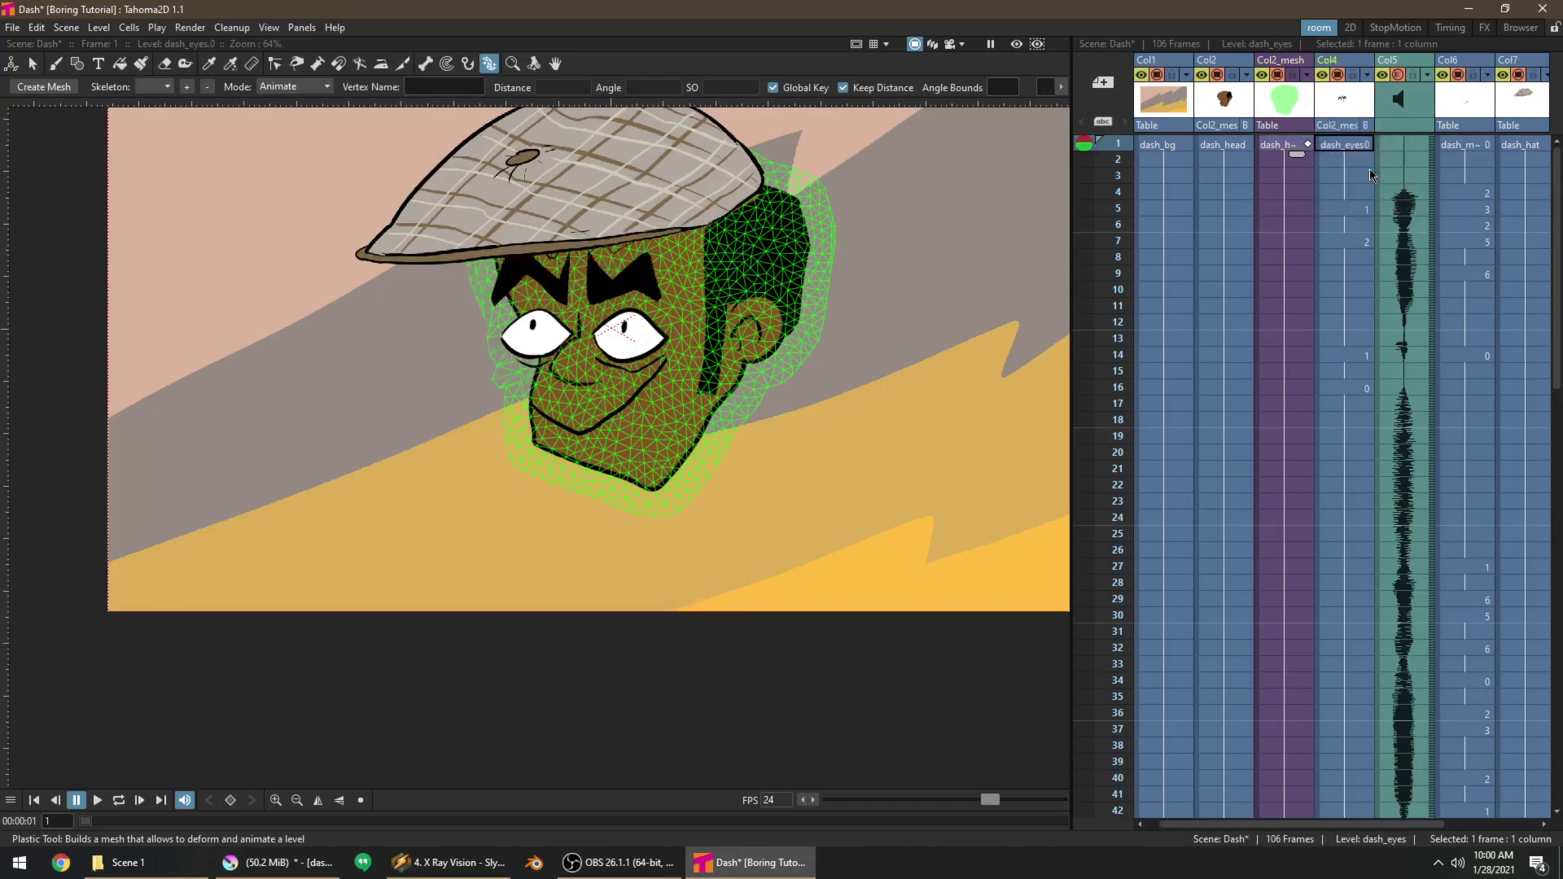
pyautogui.click(1457, 130)
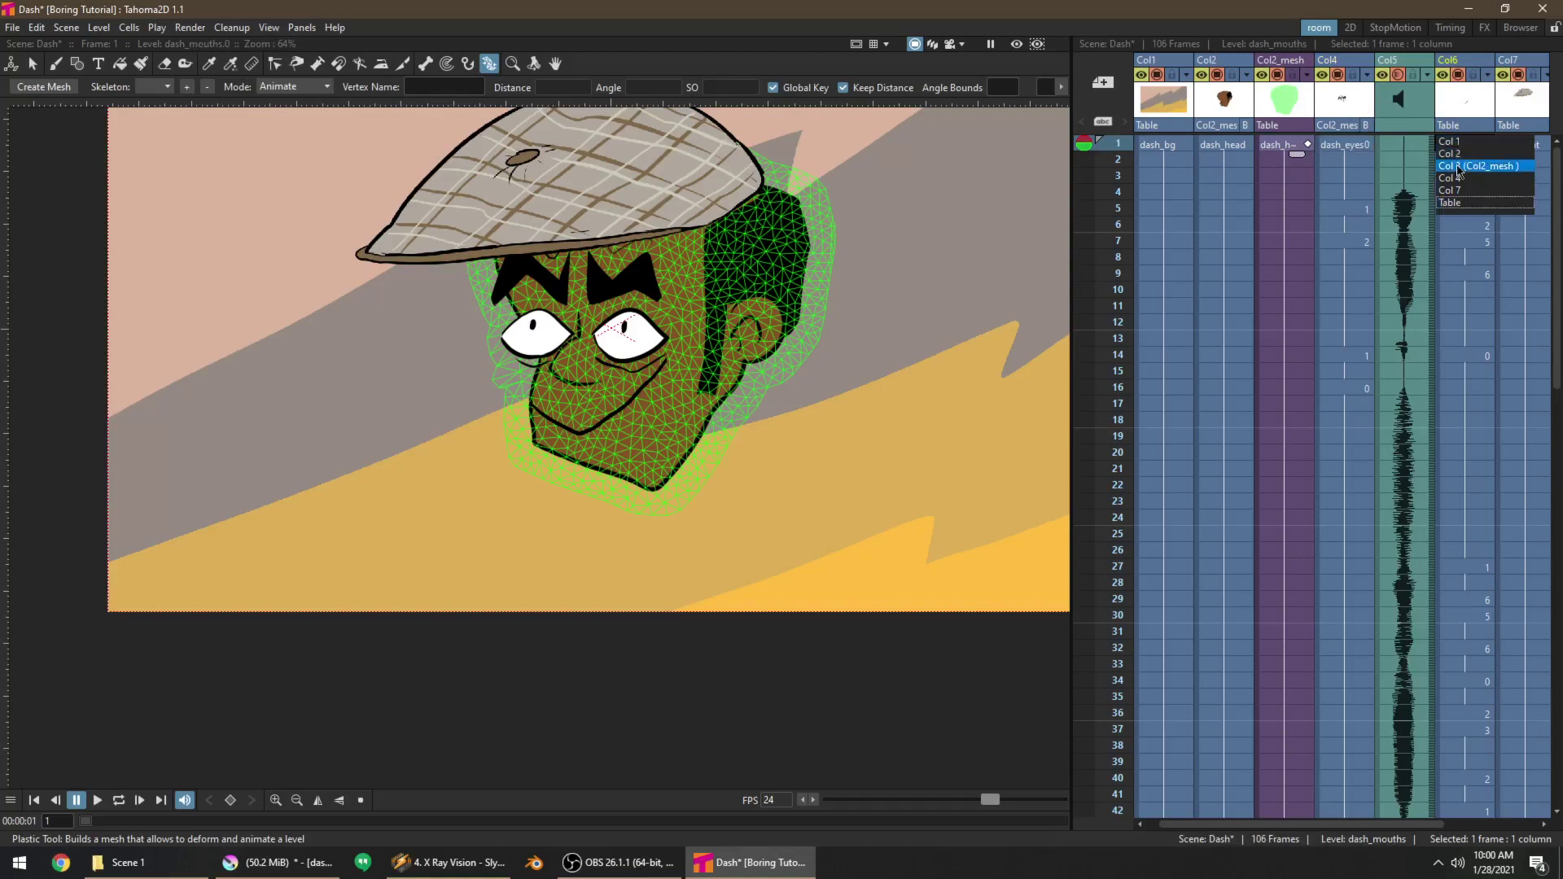
pyautogui.click(1458, 169)
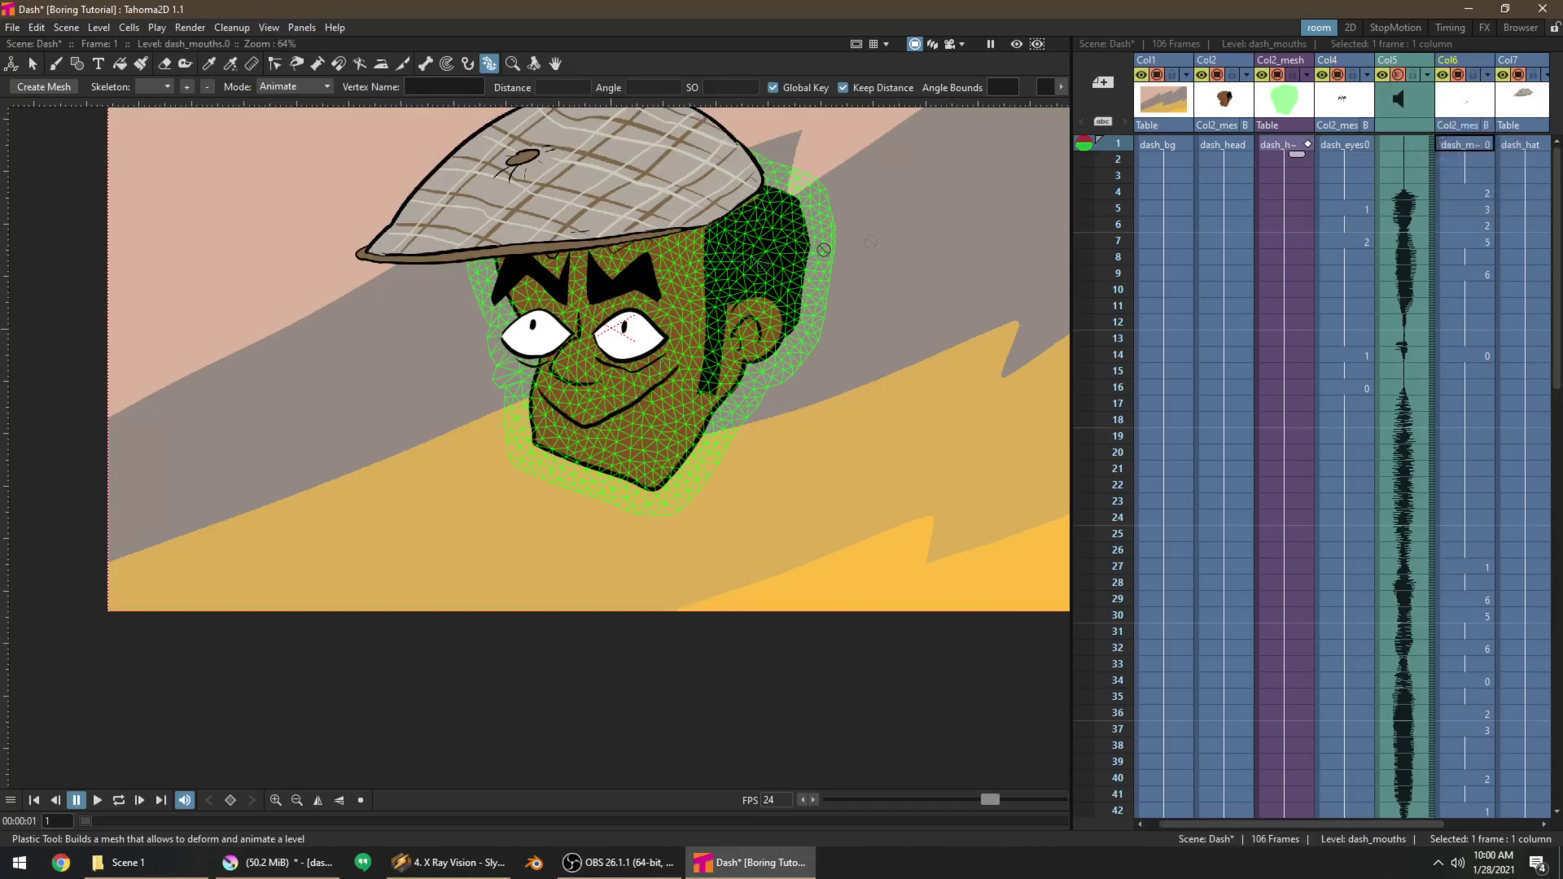
# Lean the head forward on frame 1 with the cheek vertex, angle the forehead vertex about -6.71°, and play the scene
pyautogui.click(1284, 145)
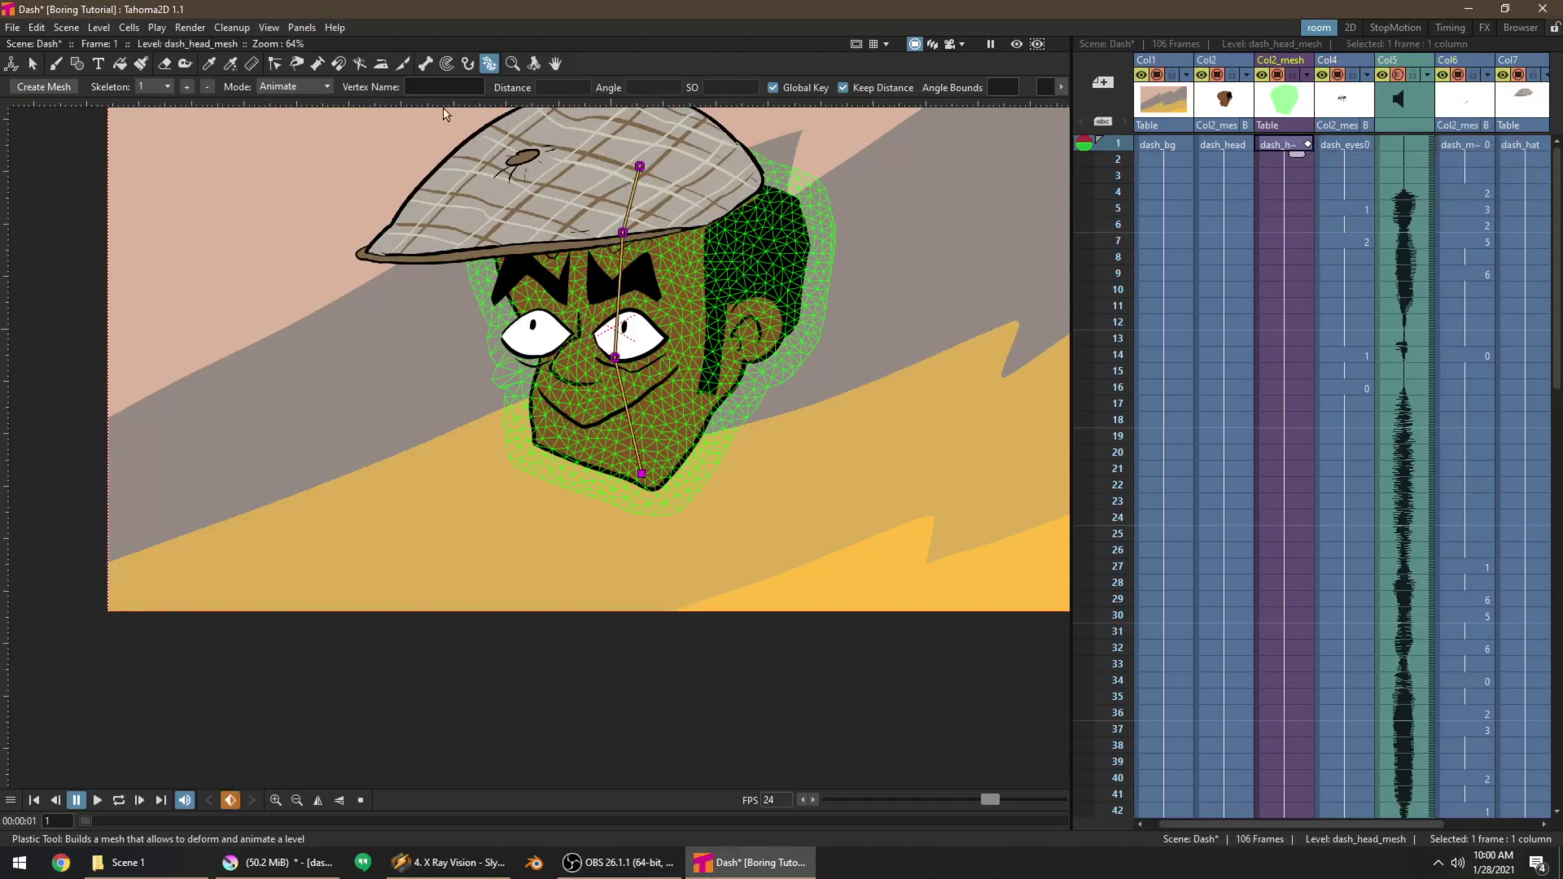
pyautogui.moveTo(624, 234)
pyautogui.mouseDown()
pyautogui.moveTo(579, 238)
pyautogui.moveTo(623, 235)
pyautogui.mouseUp()
pyautogui.moveTo(616, 358)
pyautogui.mouseDown()
pyautogui.moveTo(639, 337)
pyautogui.moveTo(597, 346)
pyautogui.mouseUp()
pyautogui.moveTo(576, 172); pyautogui.dragTo(600, 170)
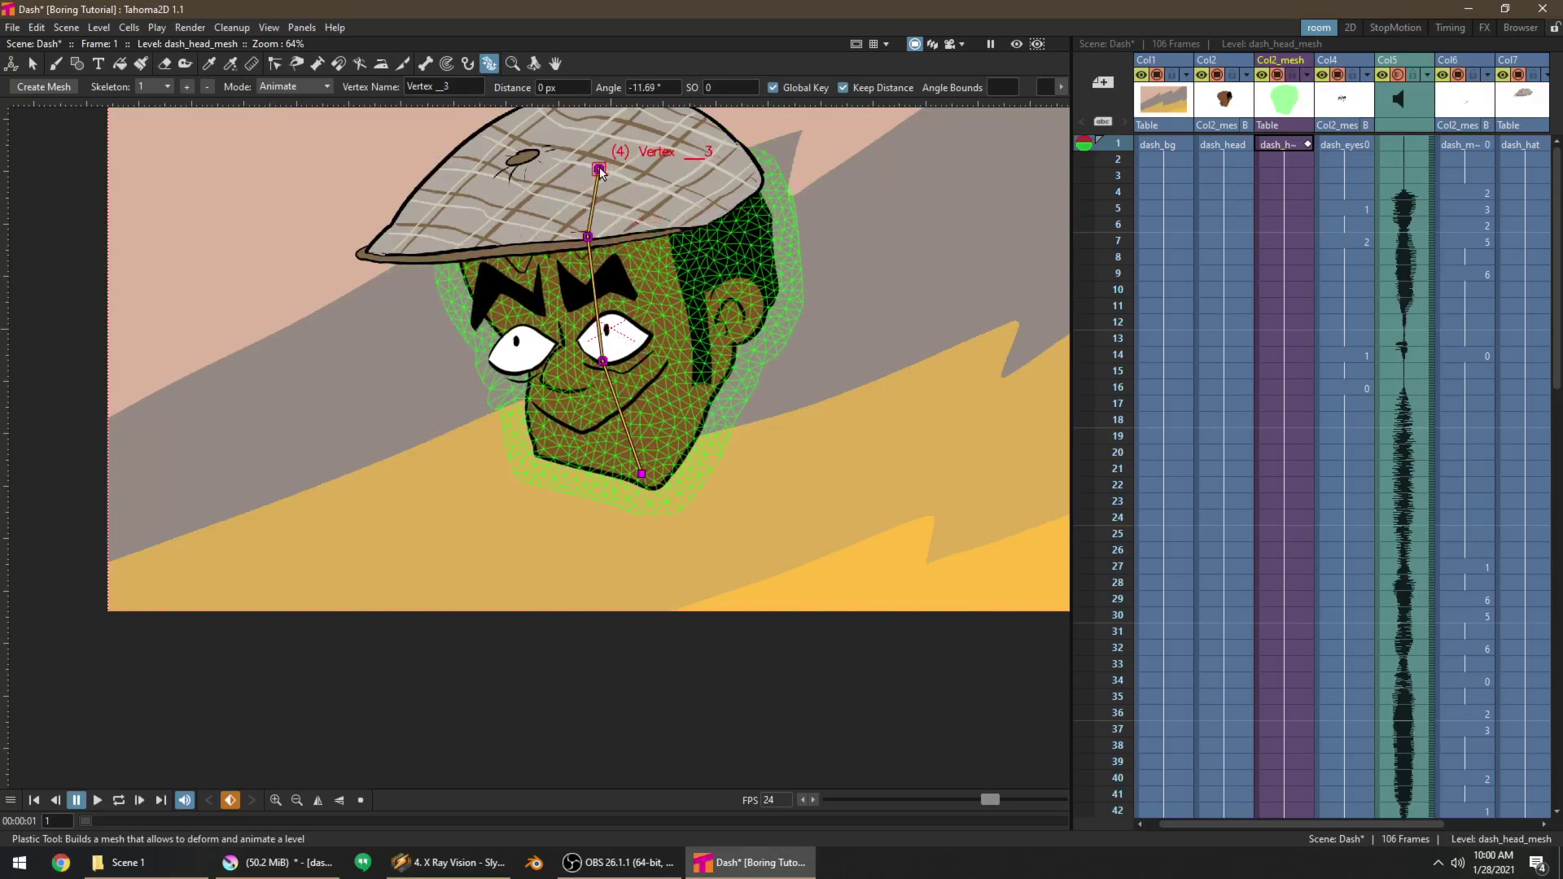
pyautogui.click(1295, 147)
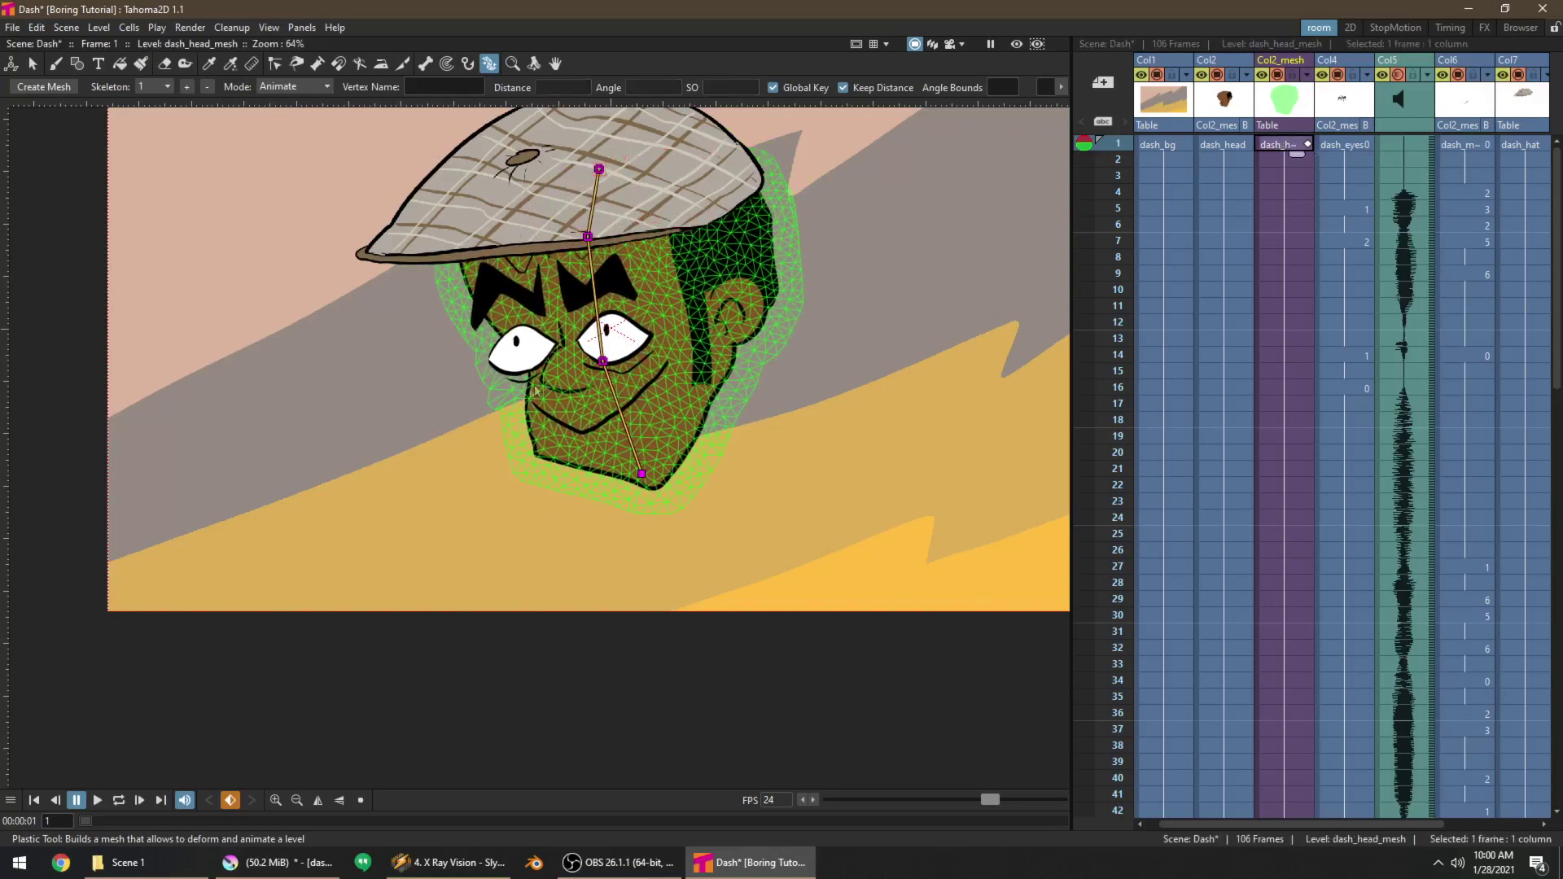
pyautogui.moveTo(587, 236); pyautogui.dragTo(603, 237)
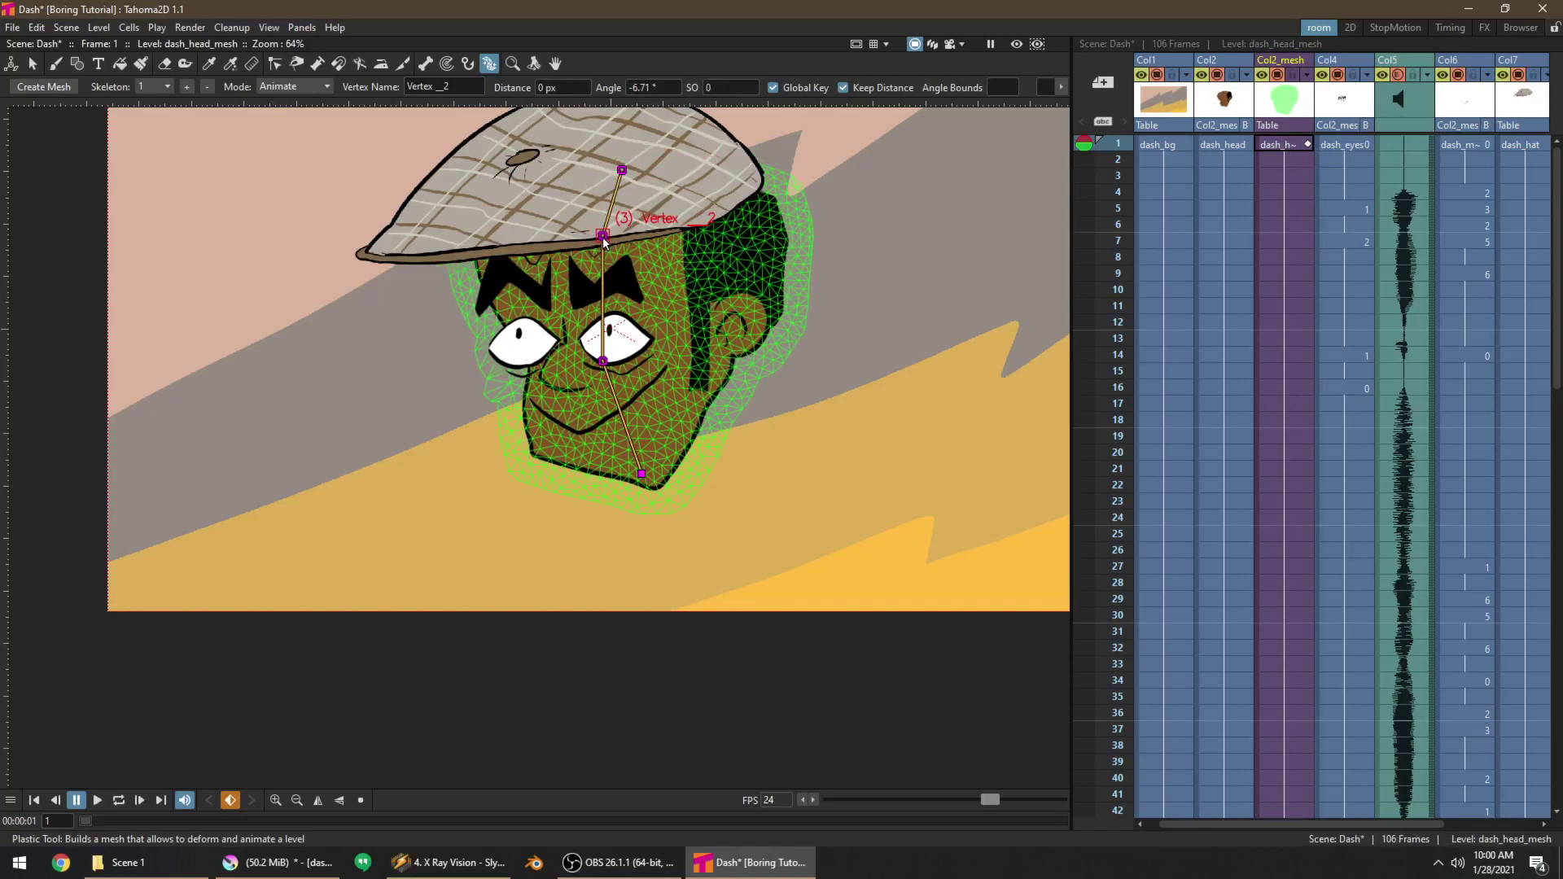
pyautogui.click(1287, 149)
pyautogui.press('p')
pyautogui.press('p')
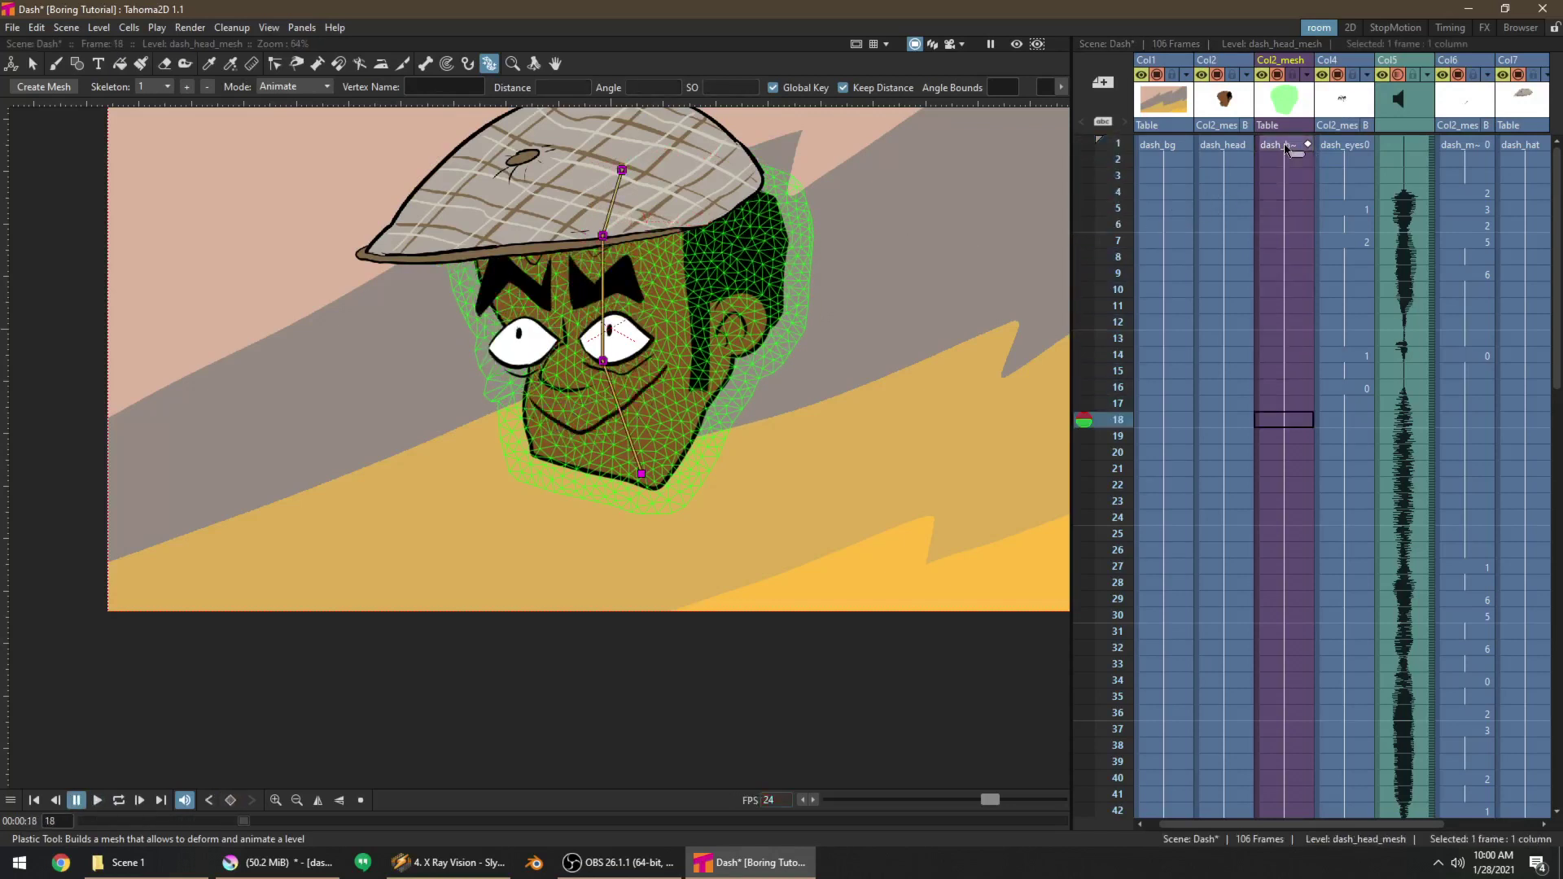
# Tilt the head further forward on frame 1 using the forehead vertex, with the top vertex at about 6.37°
pyautogui.click(1286, 150)
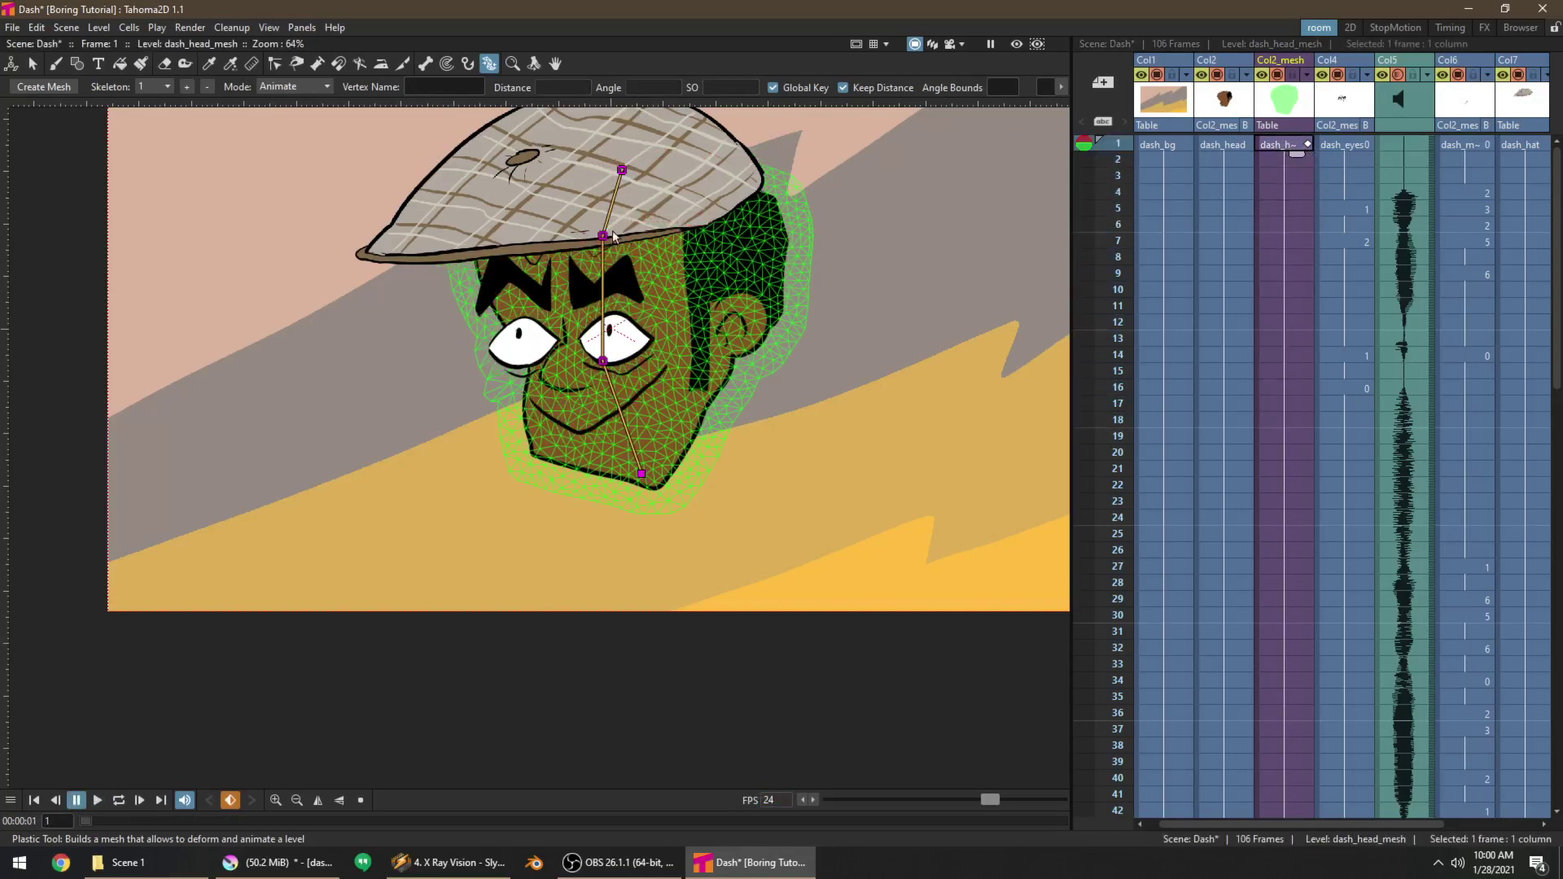
pyautogui.moveTo(603, 236); pyautogui.dragTo(579, 238)
pyautogui.moveTo(586, 171); pyautogui.dragTo(565, 174)
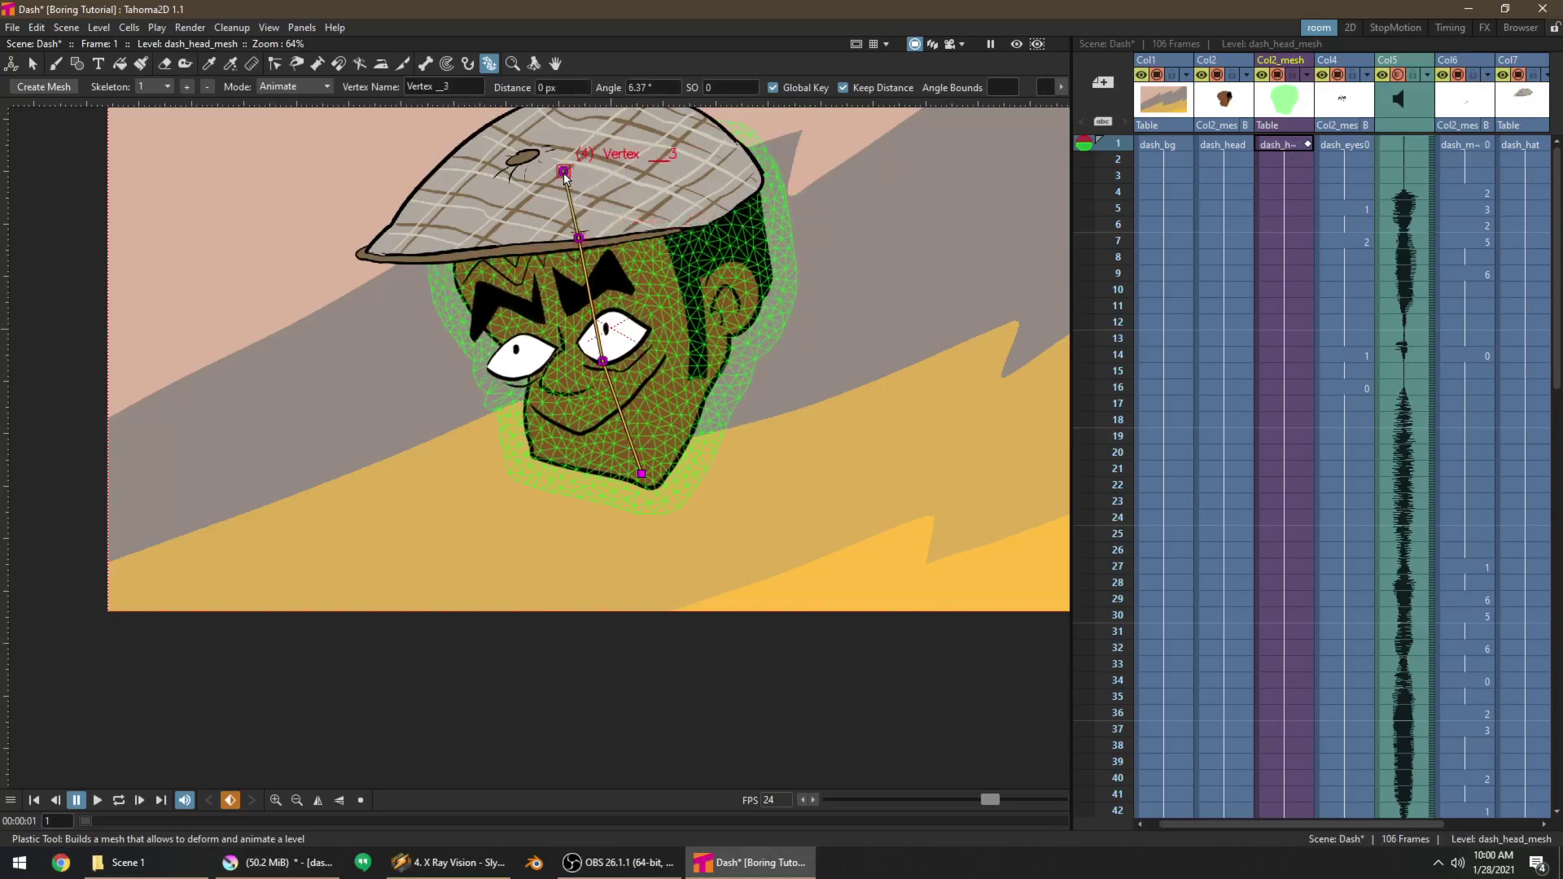
# Play the scene and set a head mesh keyframe on frame 4 that holds the frame 1 pose
pyautogui.click(1305, 151)
pyautogui.press('Down')
pyautogui.press('Down')
pyautogui.press('Down')
pyautogui.press('Down')
pyautogui.press('Down')
pyautogui.press('Down')
pyautogui.press('Down')
pyautogui.press('Down')
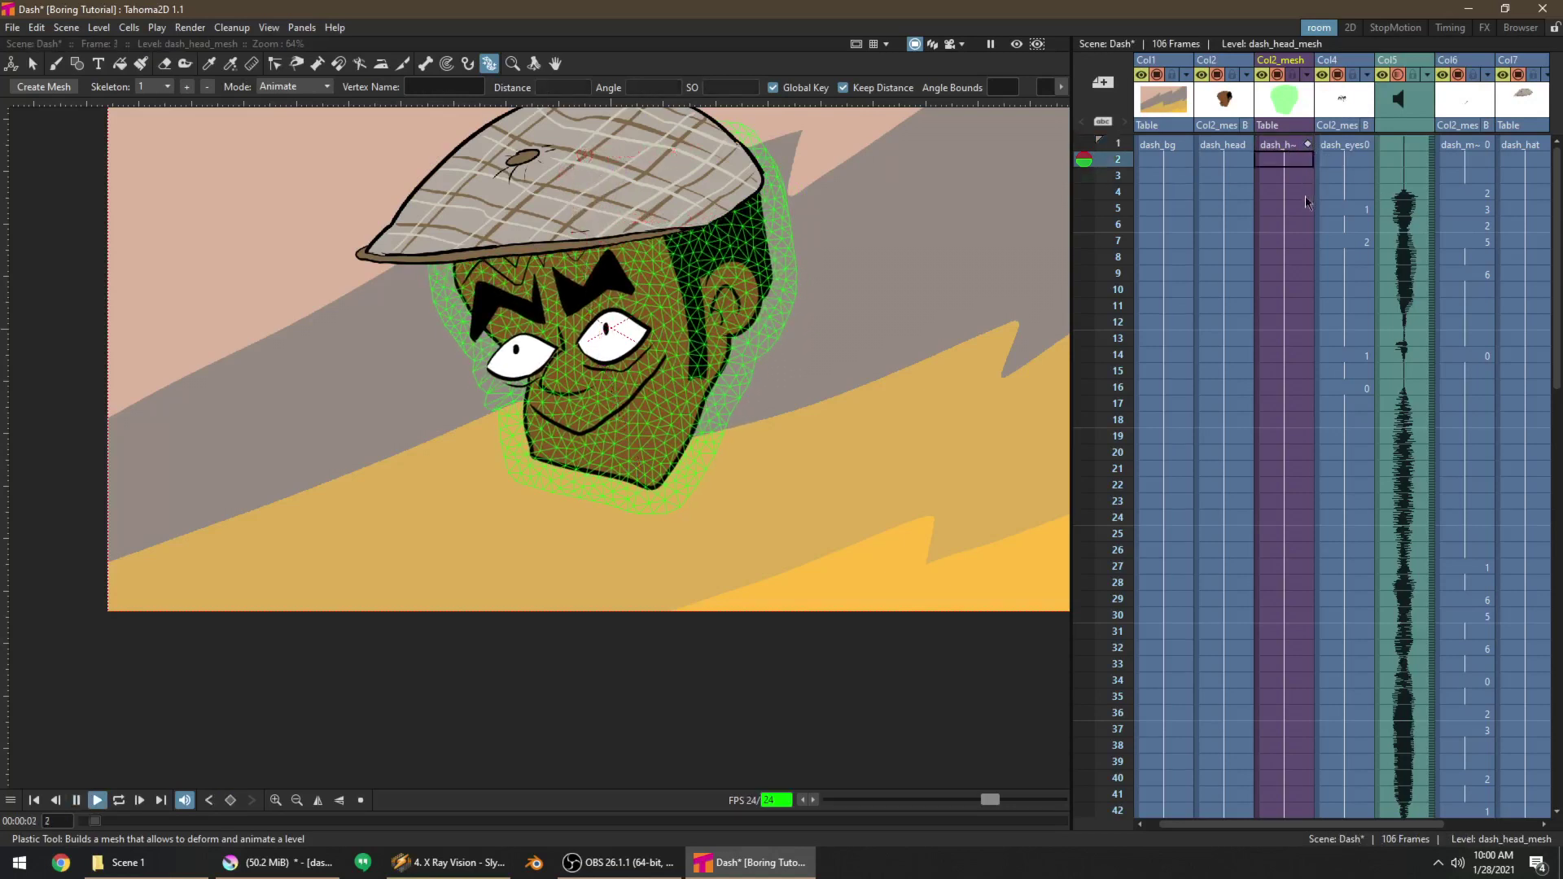
pyautogui.click(1305, 193)
# Tilt the head back with the forehead and top vertices on frame 11, move that keyframe to frame 7, and play the scene
pyautogui.click(1295, 306)
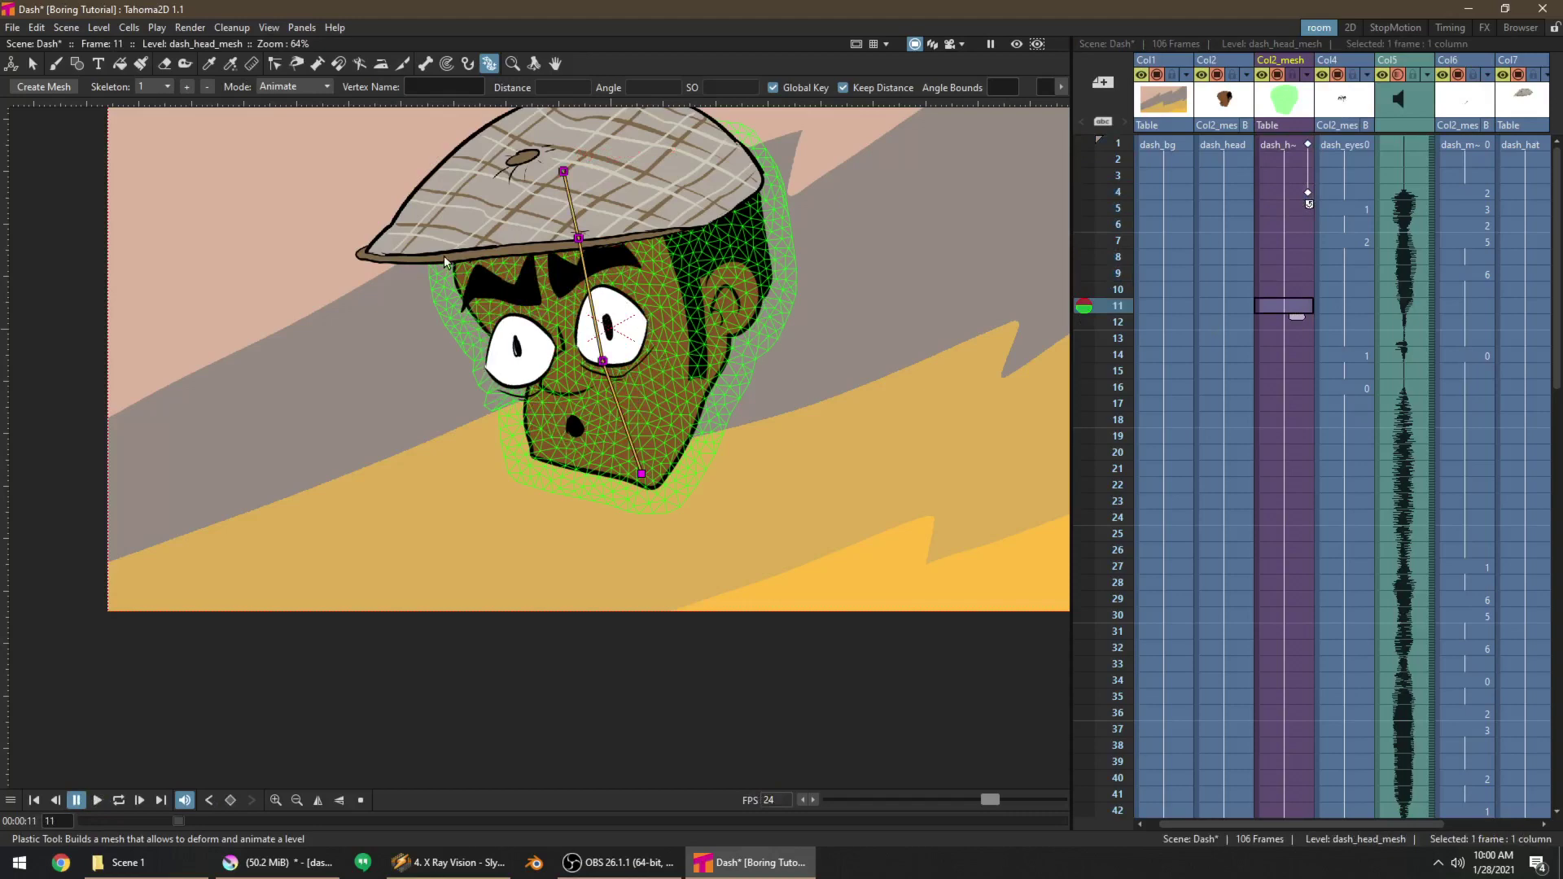
pyautogui.moveTo(579, 238); pyautogui.dragTo(622, 237)
pyautogui.moveTo(609, 173); pyautogui.dragTo(644, 177)
pyautogui.click(1279, 176)
pyautogui.moveTo(1307, 305); pyautogui.dragTo(1308, 241)
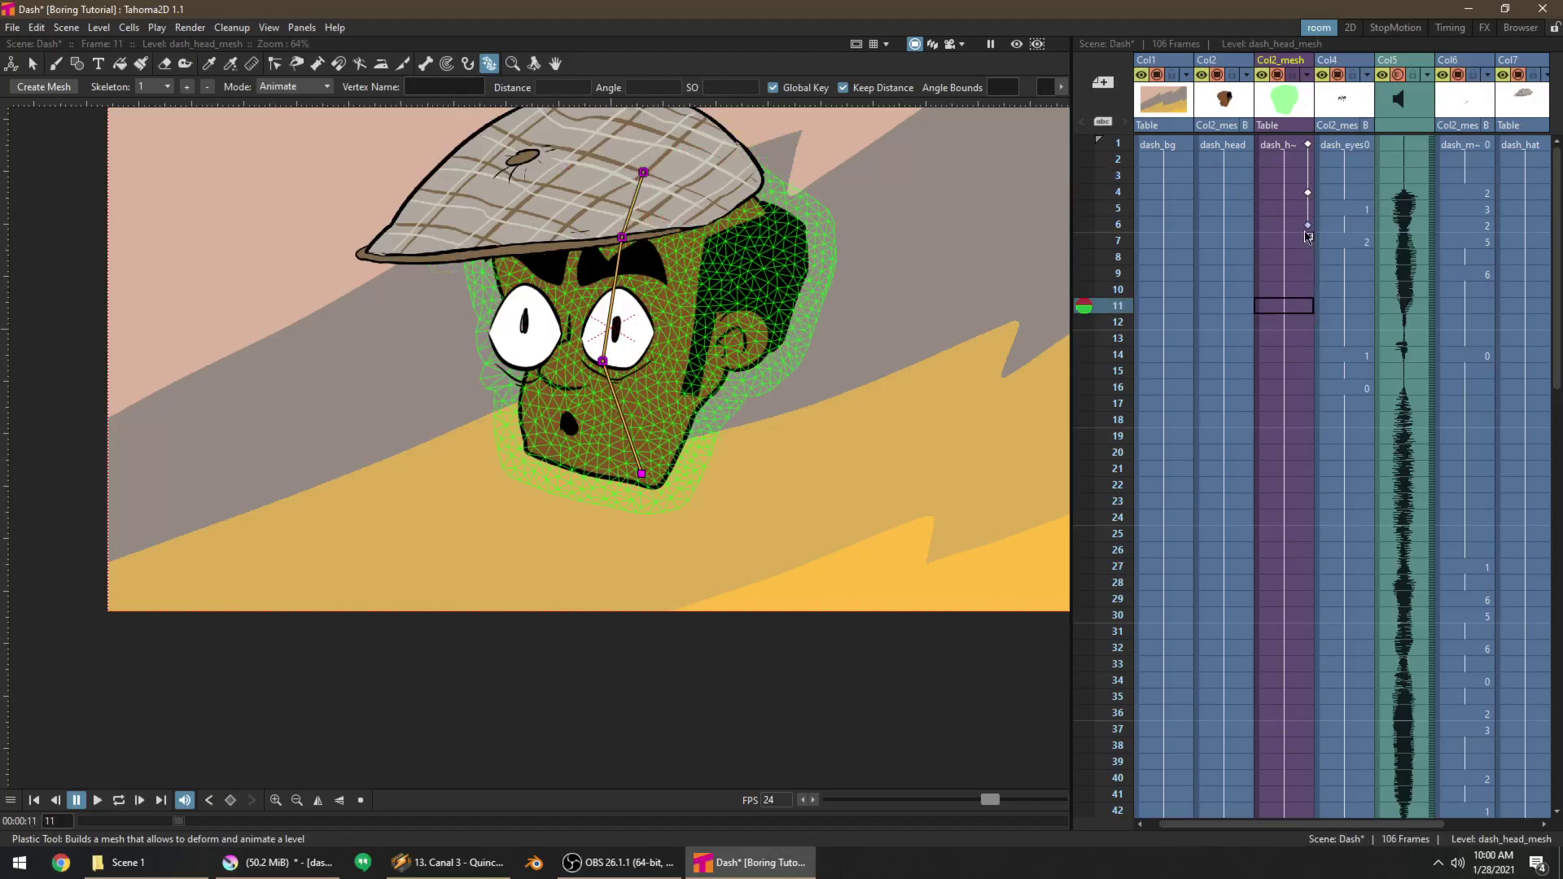
pyautogui.press('p')
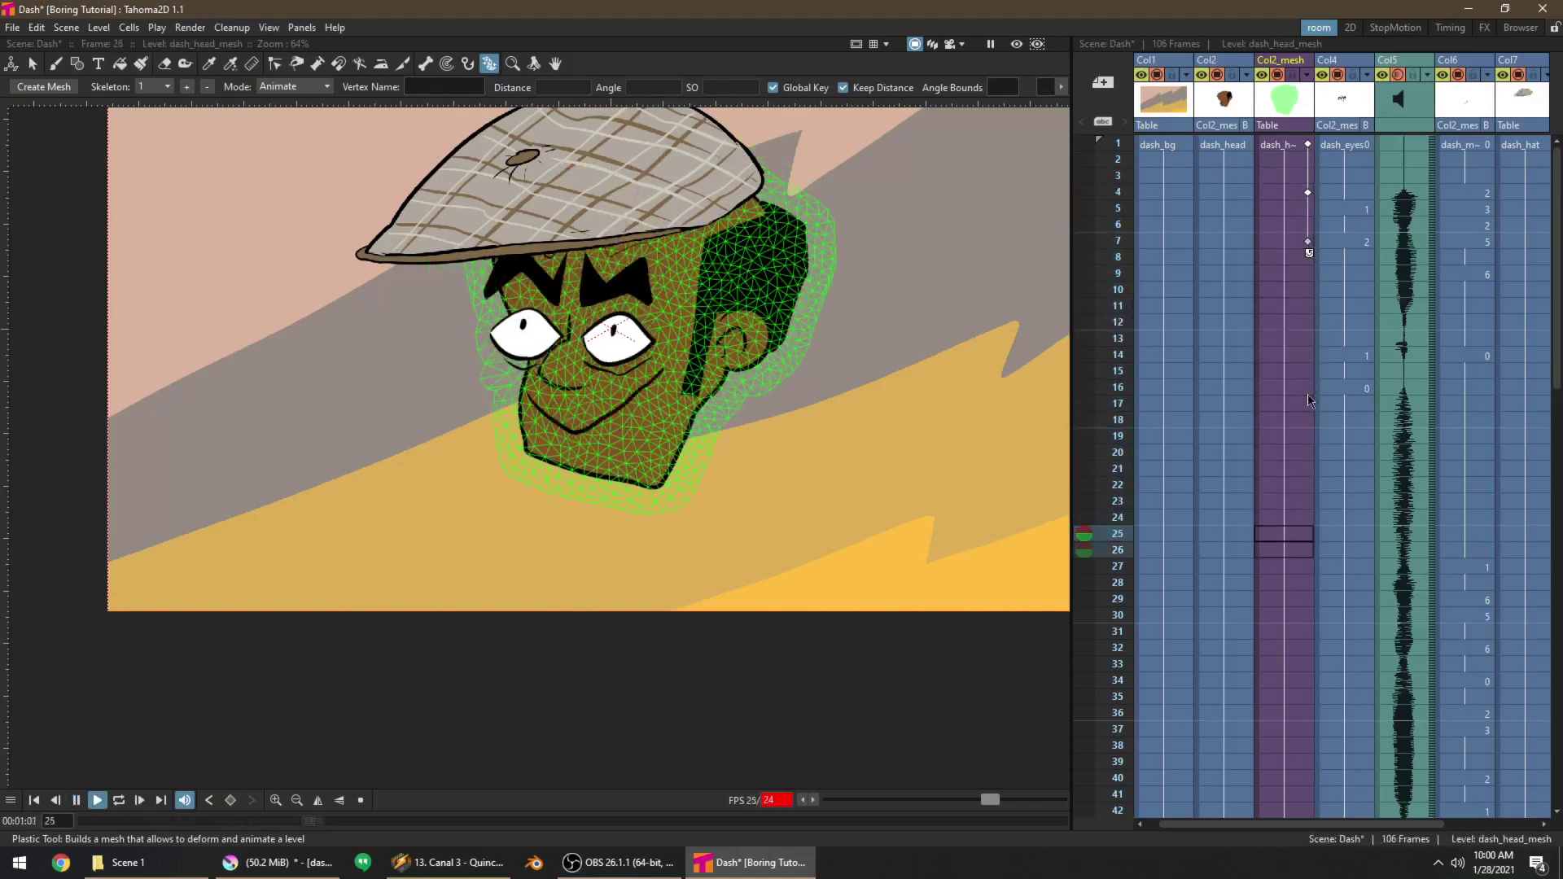
# Set a head mesh keyframe on frame 27 that holds the tilted-back pose
pyautogui.click(1307, 534)
pyautogui.click(1295, 572)
pyautogui.press('p')
pyautogui.click(1296, 572)
pyautogui.press('z')
# Tilt the head forward on frame 29 with the skeleton's upper vertices and play from frame 25
pyautogui.click(1295, 594)
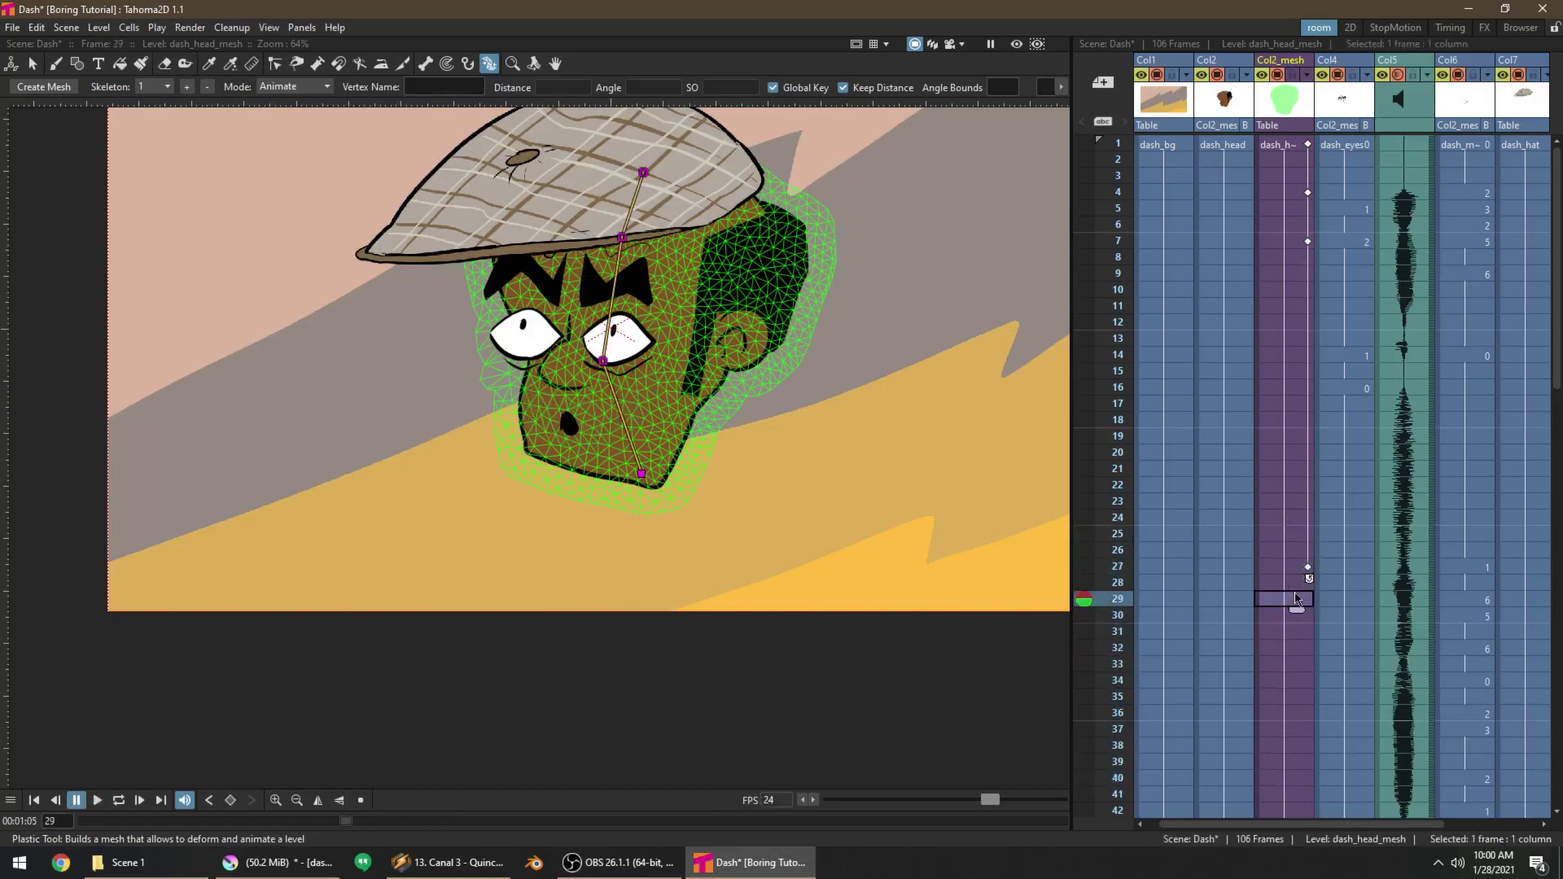
pyautogui.moveTo(644, 172); pyautogui.dragTo(609, 168)
pyautogui.click(1286, 535)
pyautogui.press('p')
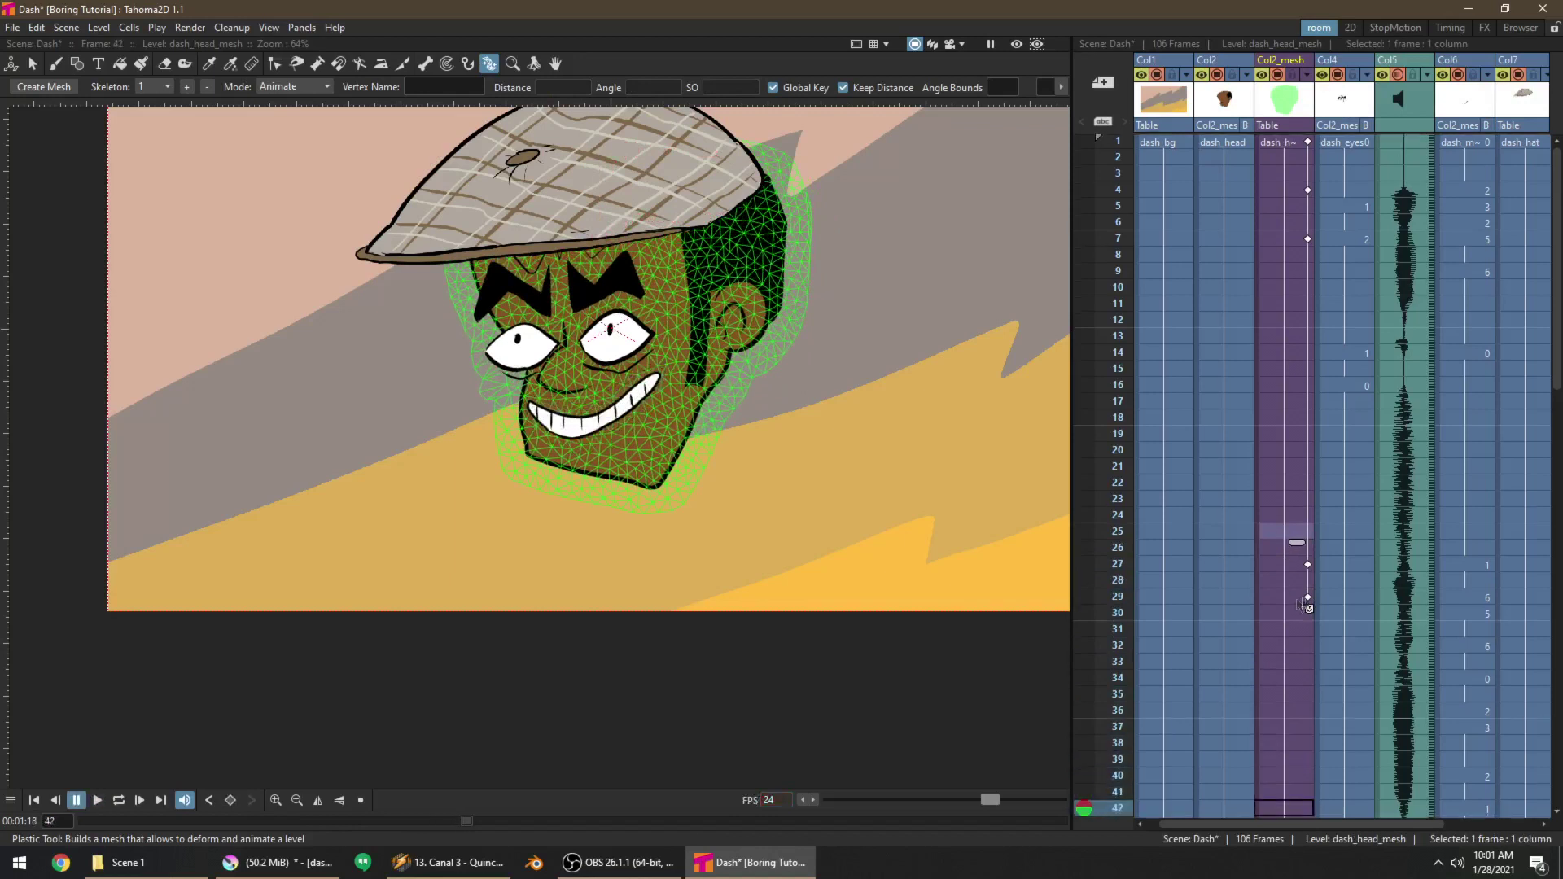
# Play on from the frame 29 pose and set a head mesh keyframe on frame 50 that holds it
pyautogui.click(1308, 603)
pyautogui.press('p')
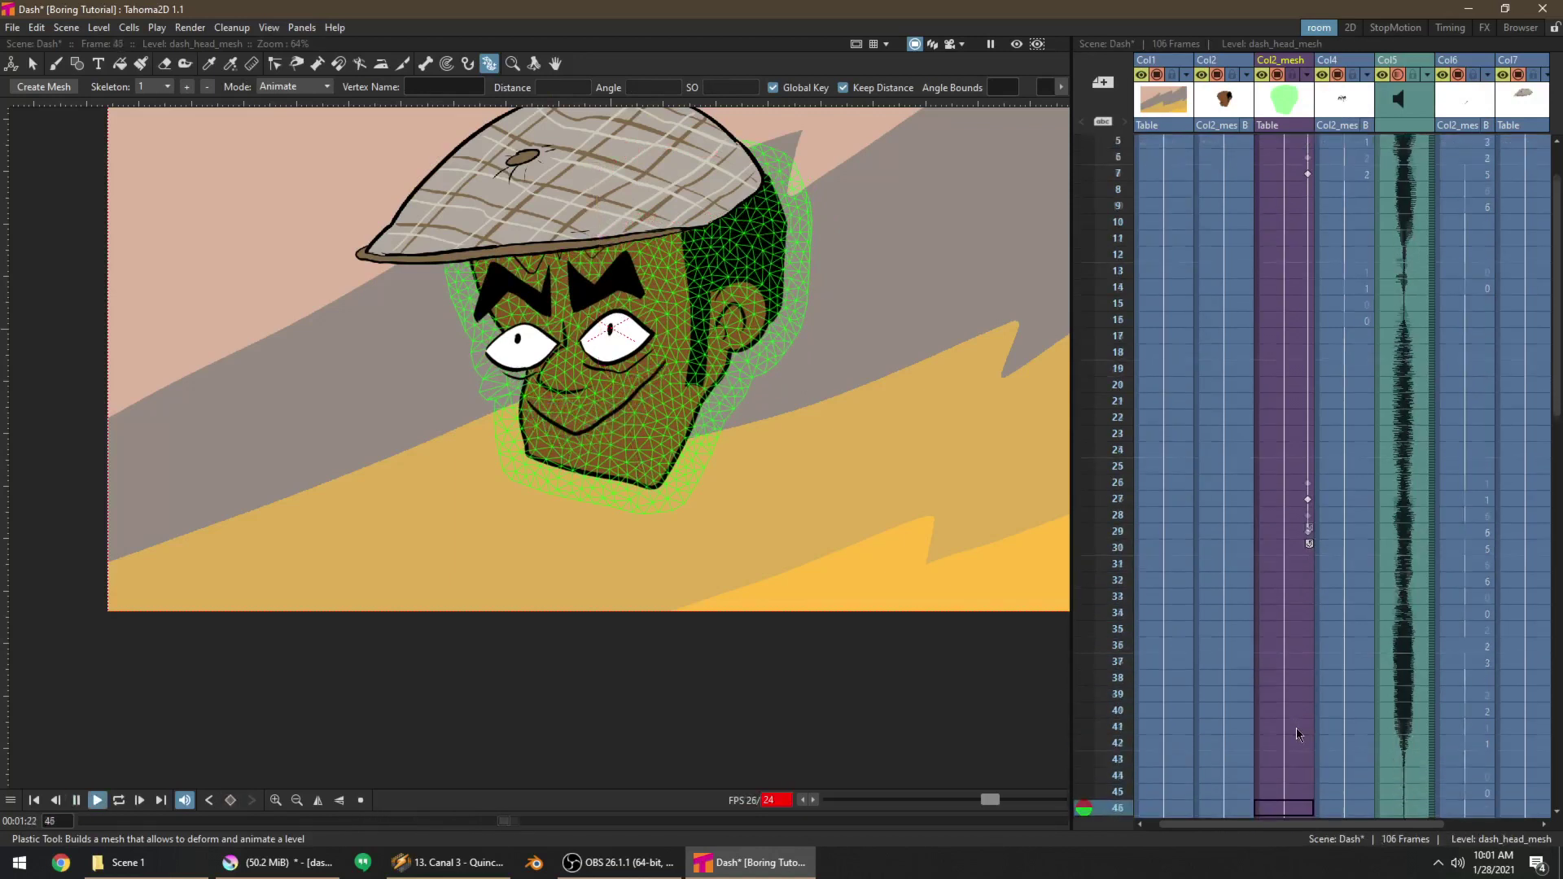
pyautogui.click(1308, 640)
pyautogui.click(1305, 630)
pyautogui.press('z')
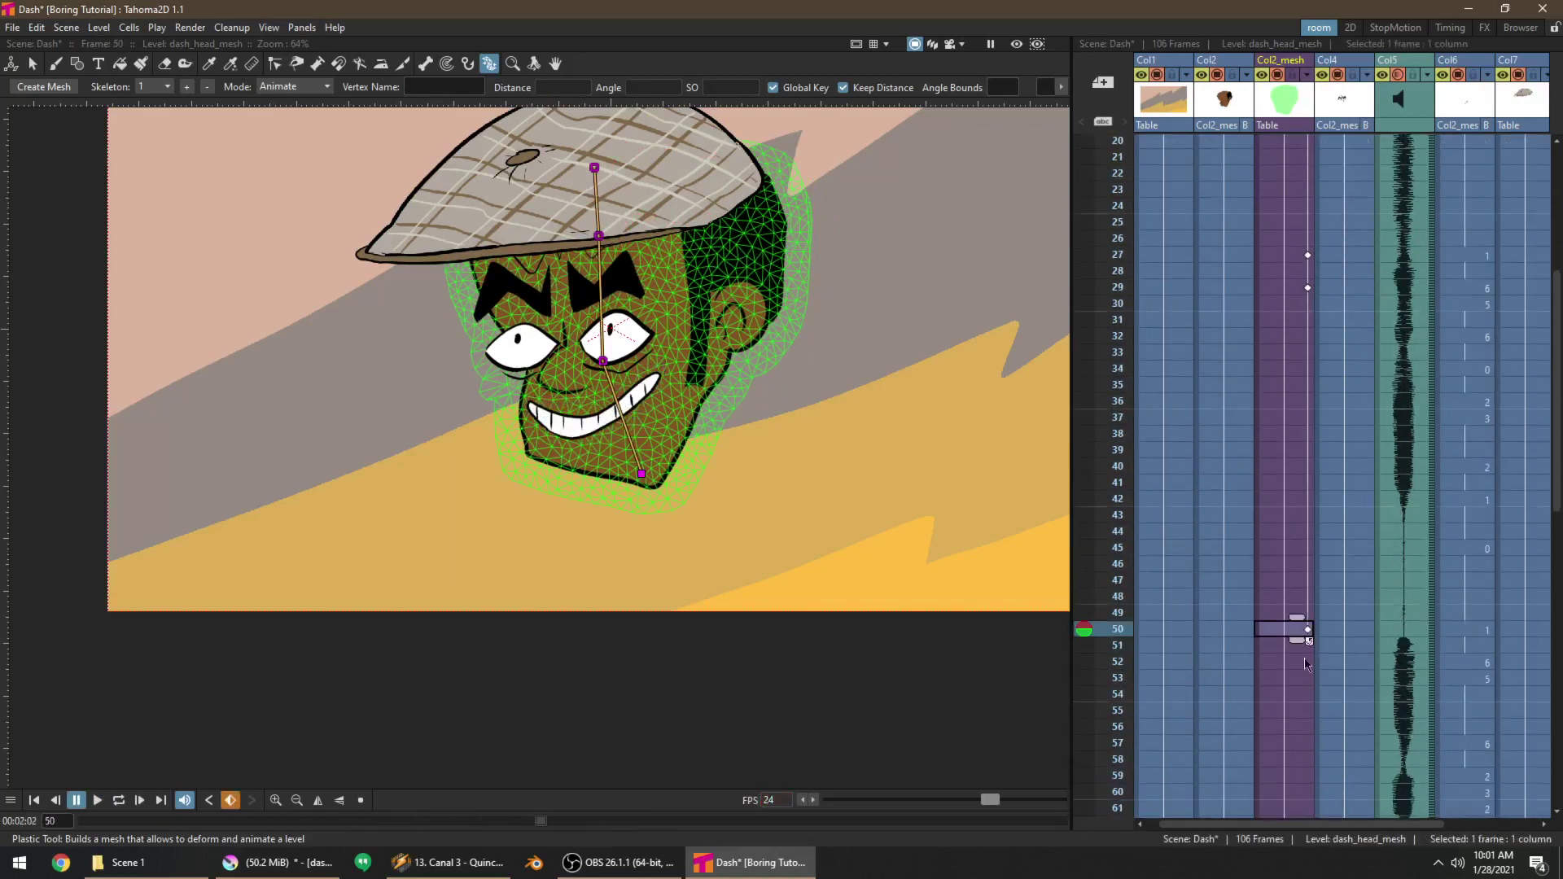
# Lean the head forward on frame 52 with the cheek vertex at about 3.56°, adjust the forehead and top vertices, and play
pyautogui.click(1298, 665)
pyautogui.moveTo(601, 362); pyautogui.dragTo(595, 364)
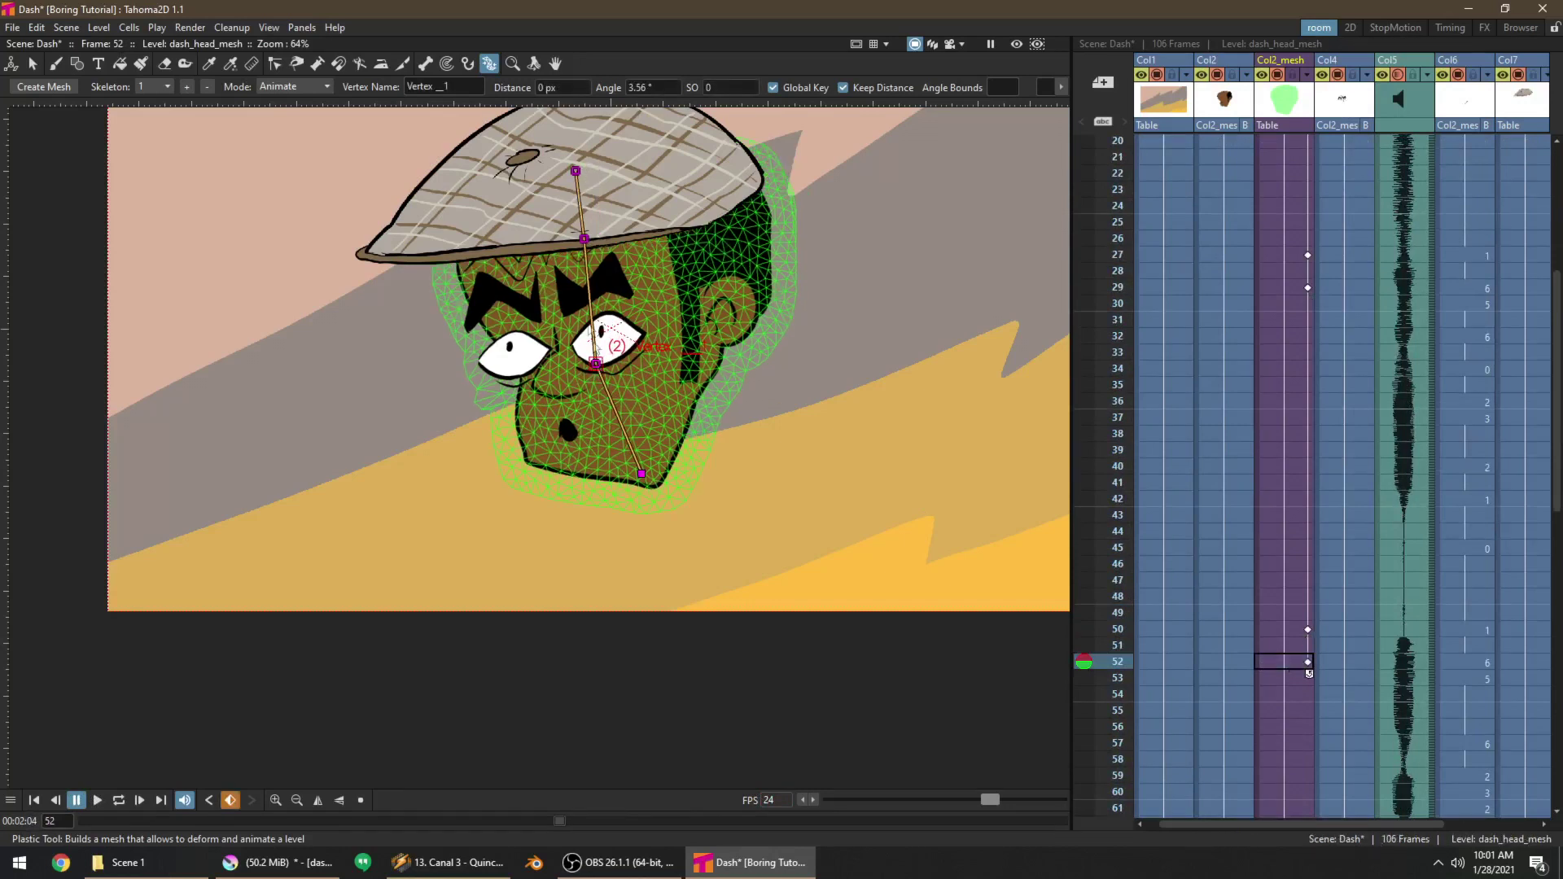
pyautogui.moveTo(579, 237); pyautogui.dragTo(578, 238)
pyautogui.moveTo(564, 172); pyautogui.dragTo(558, 174)
pyautogui.press('p')
# Set a head mesh keyframe on frame 69 that holds the forward-leaning pose
pyautogui.click(1286, 450)
pyautogui.click(1291, 544)
pyautogui.press('z')
pyautogui.press('p')
# Swing the head far back on frame 72 with the cheek, forehead and top vertices, and play the scene
pyautogui.click(1293, 595)
pyautogui.moveTo(616, 345); pyautogui.dragTo(649, 335)
pyautogui.moveTo(690, 237); pyautogui.dragTo(693, 233)
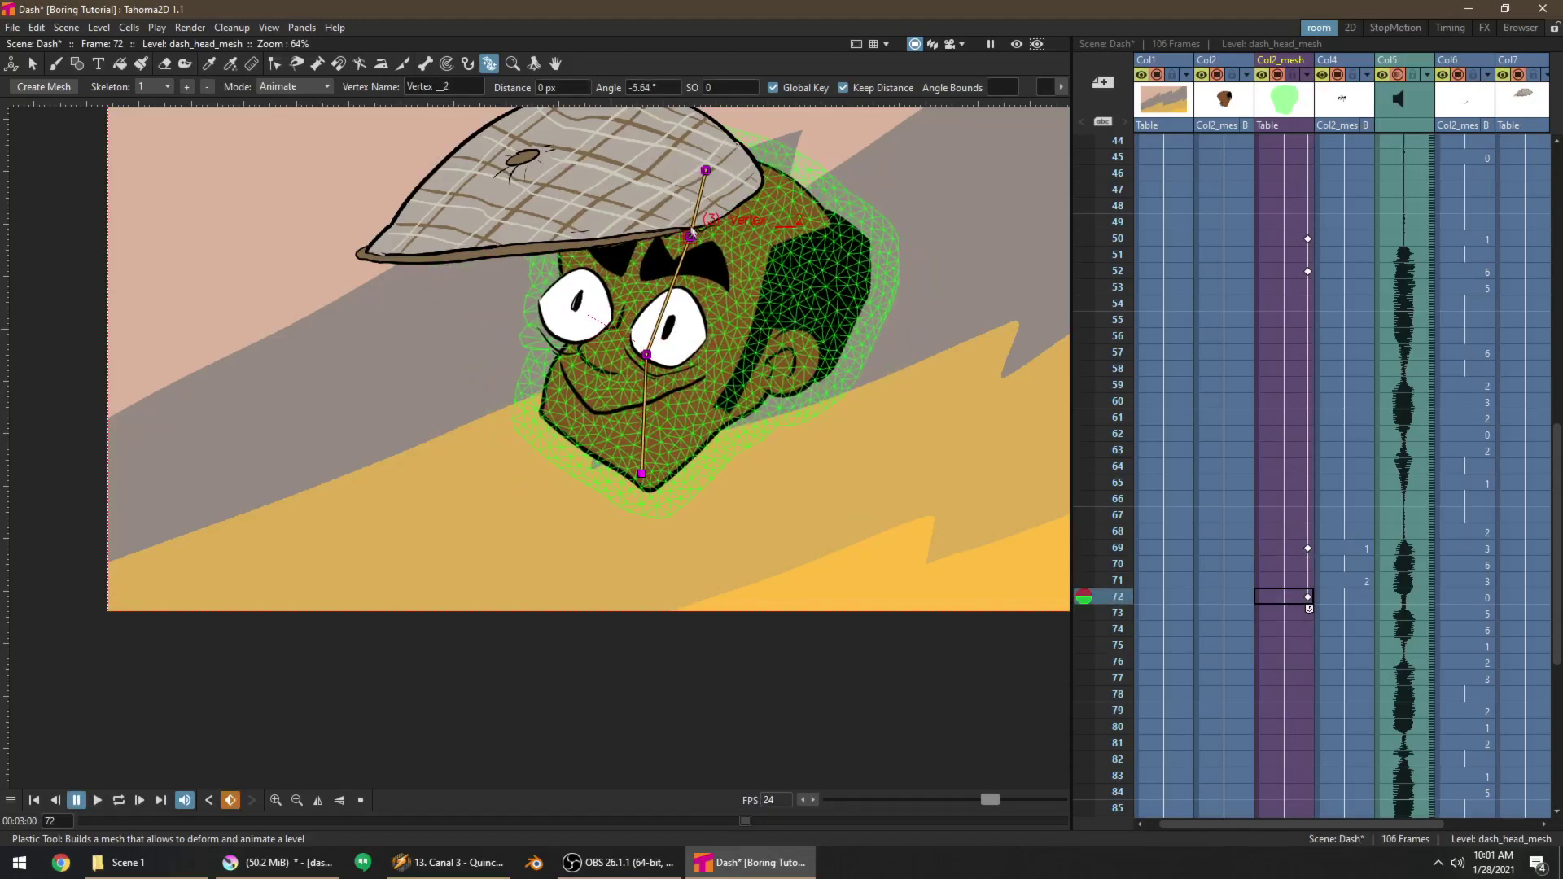
pyautogui.moveTo(707, 170); pyautogui.dragTo(720, 176)
pyautogui.click(1279, 452)
pyautogui.press('p')
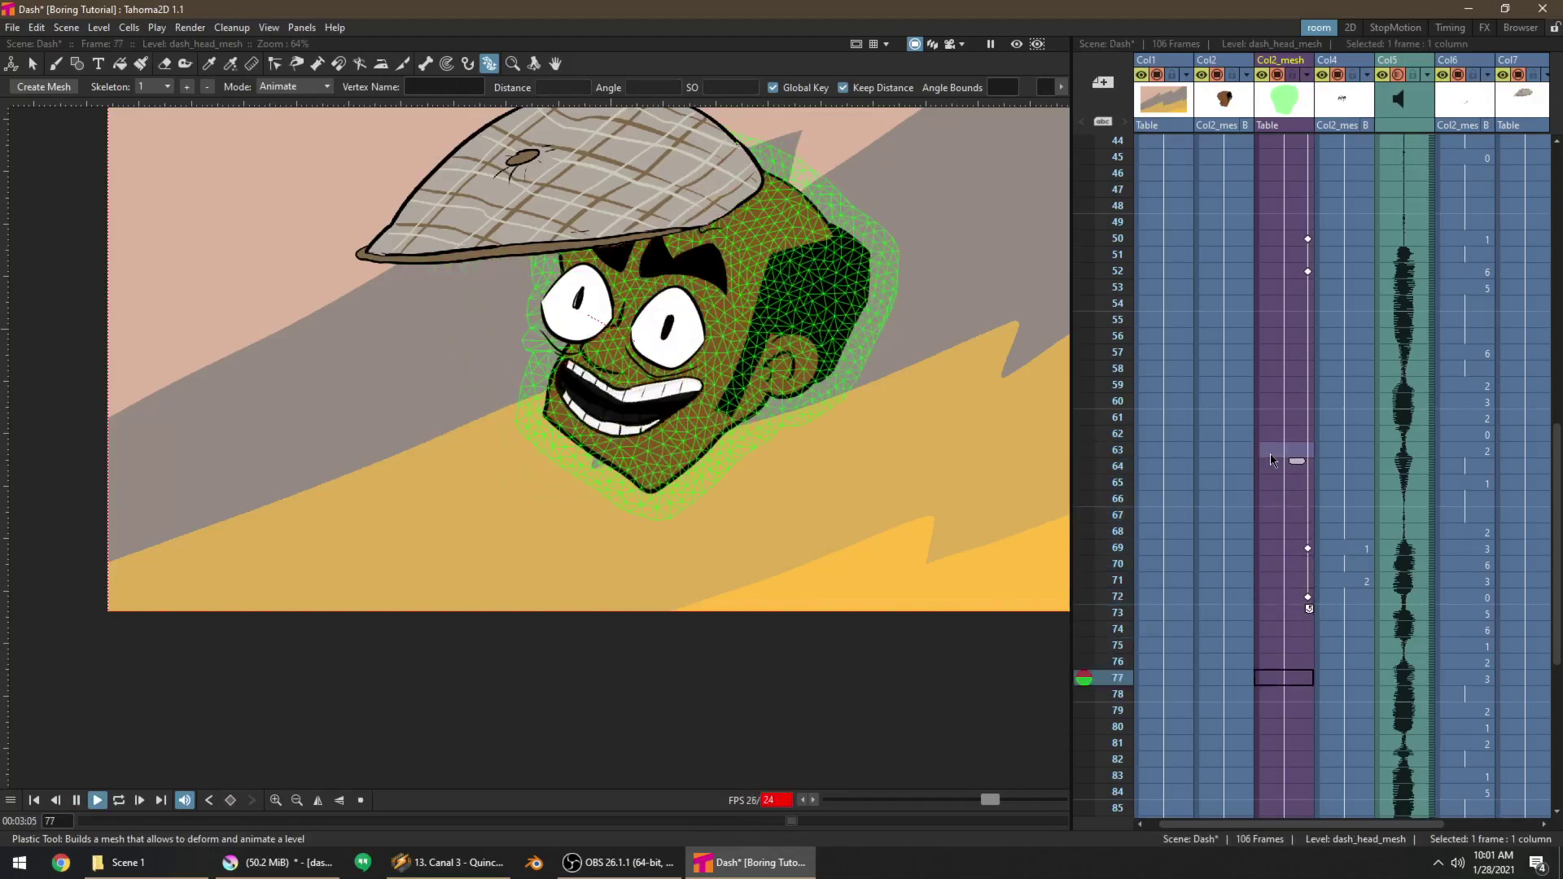
pyautogui.press('p')
pyautogui.press('p')
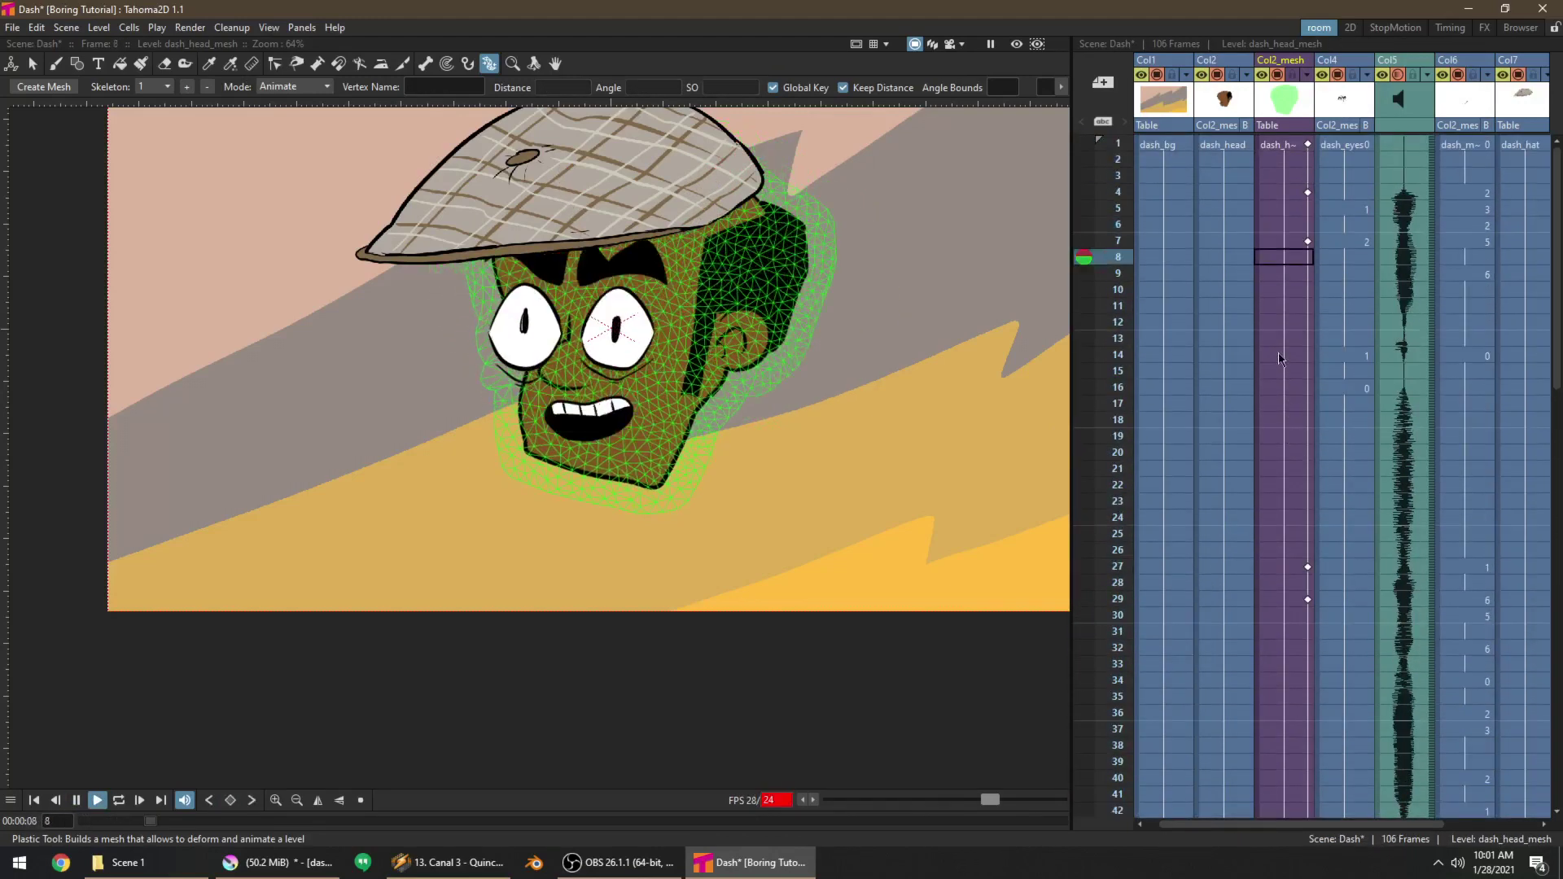
pyautogui.press('p')
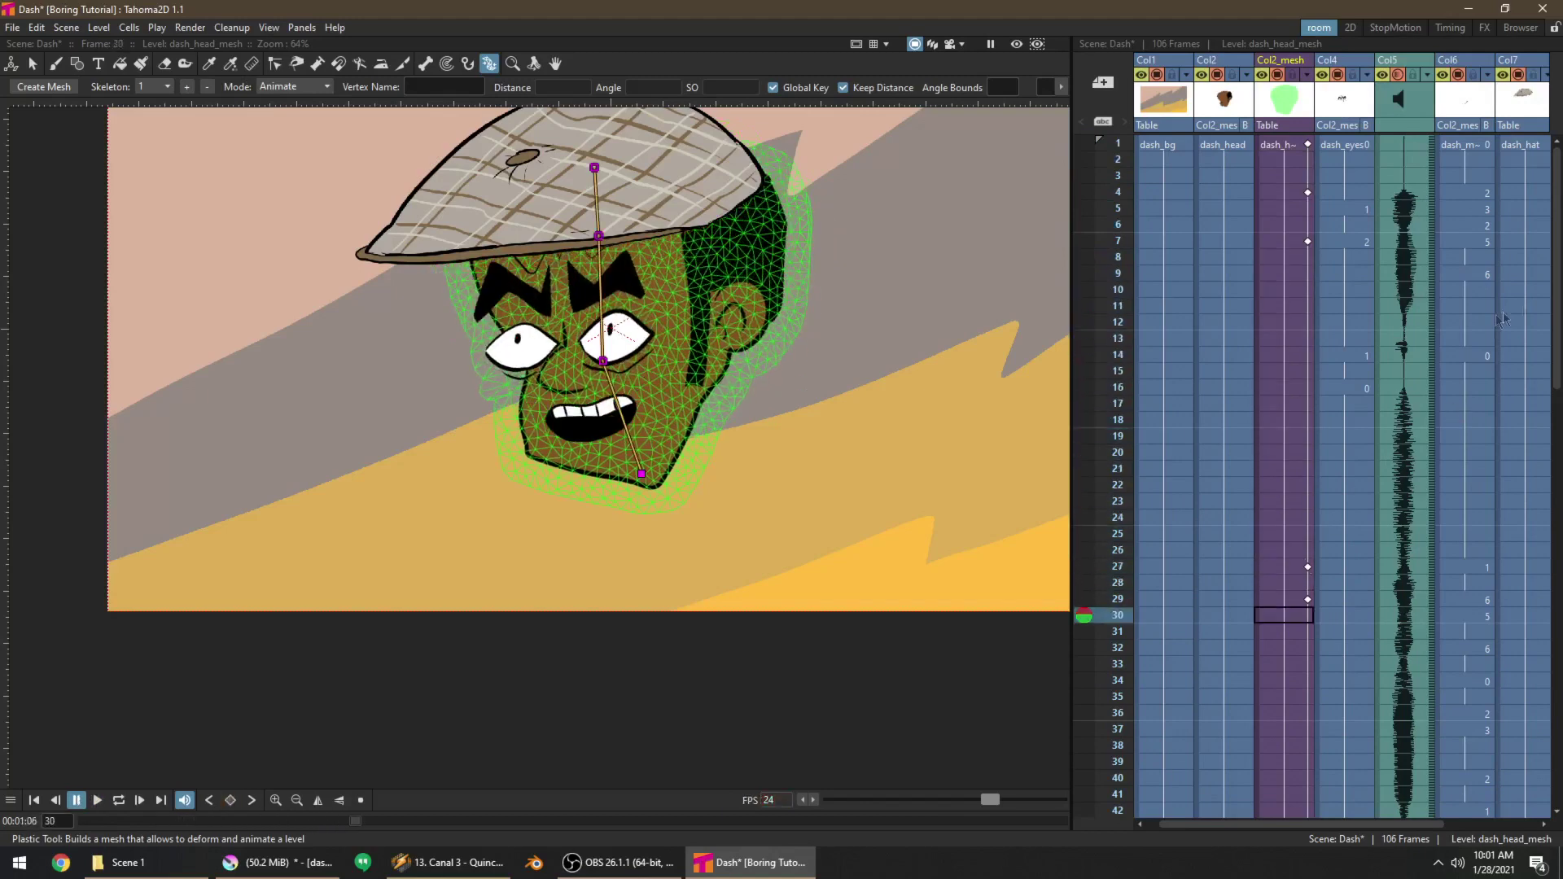
# Move the center point of the dash_hat column to the back edge of the hat using the Animate tool
pyautogui.click(1522, 145)
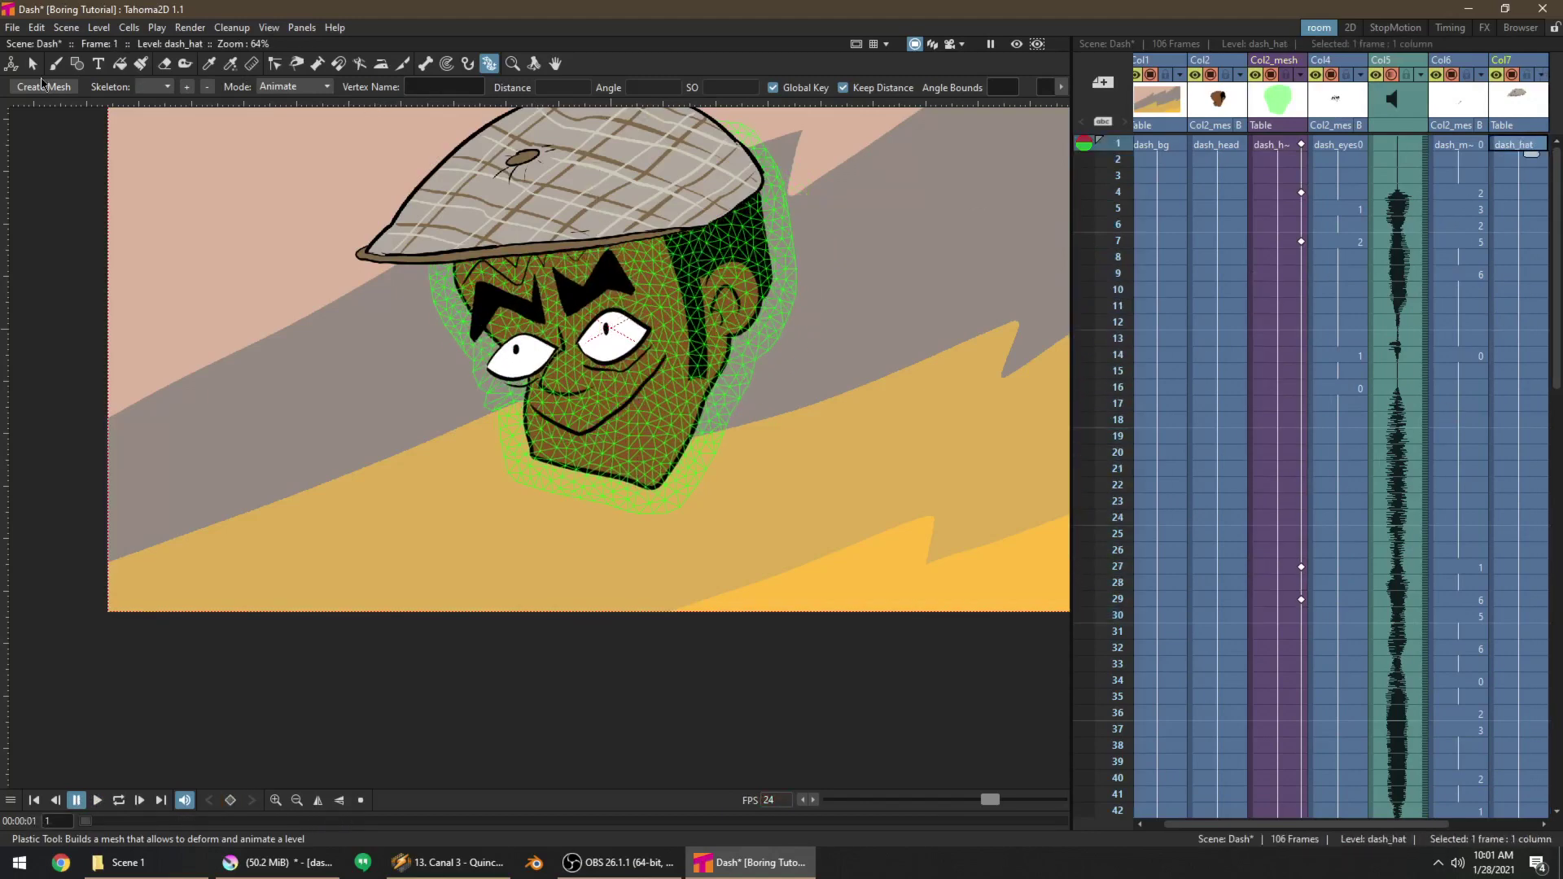
pyautogui.press('space')
pyautogui.moveTo(786, 307); pyautogui.dragTo(756, 368)
pyautogui.scroll(-1, 668, 389)
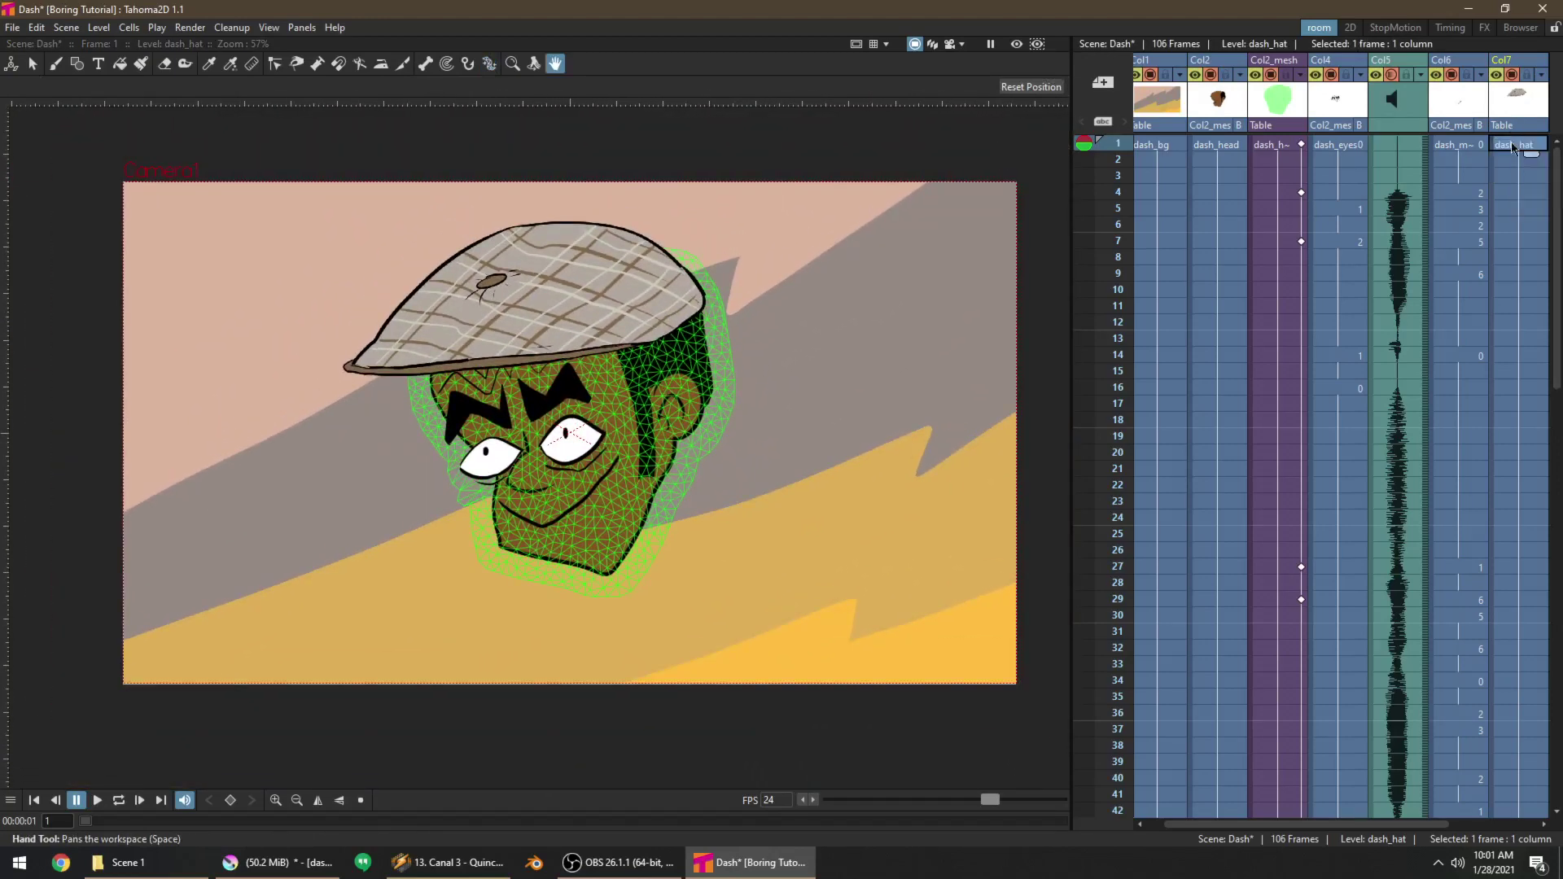
pyautogui.click(11, 63)
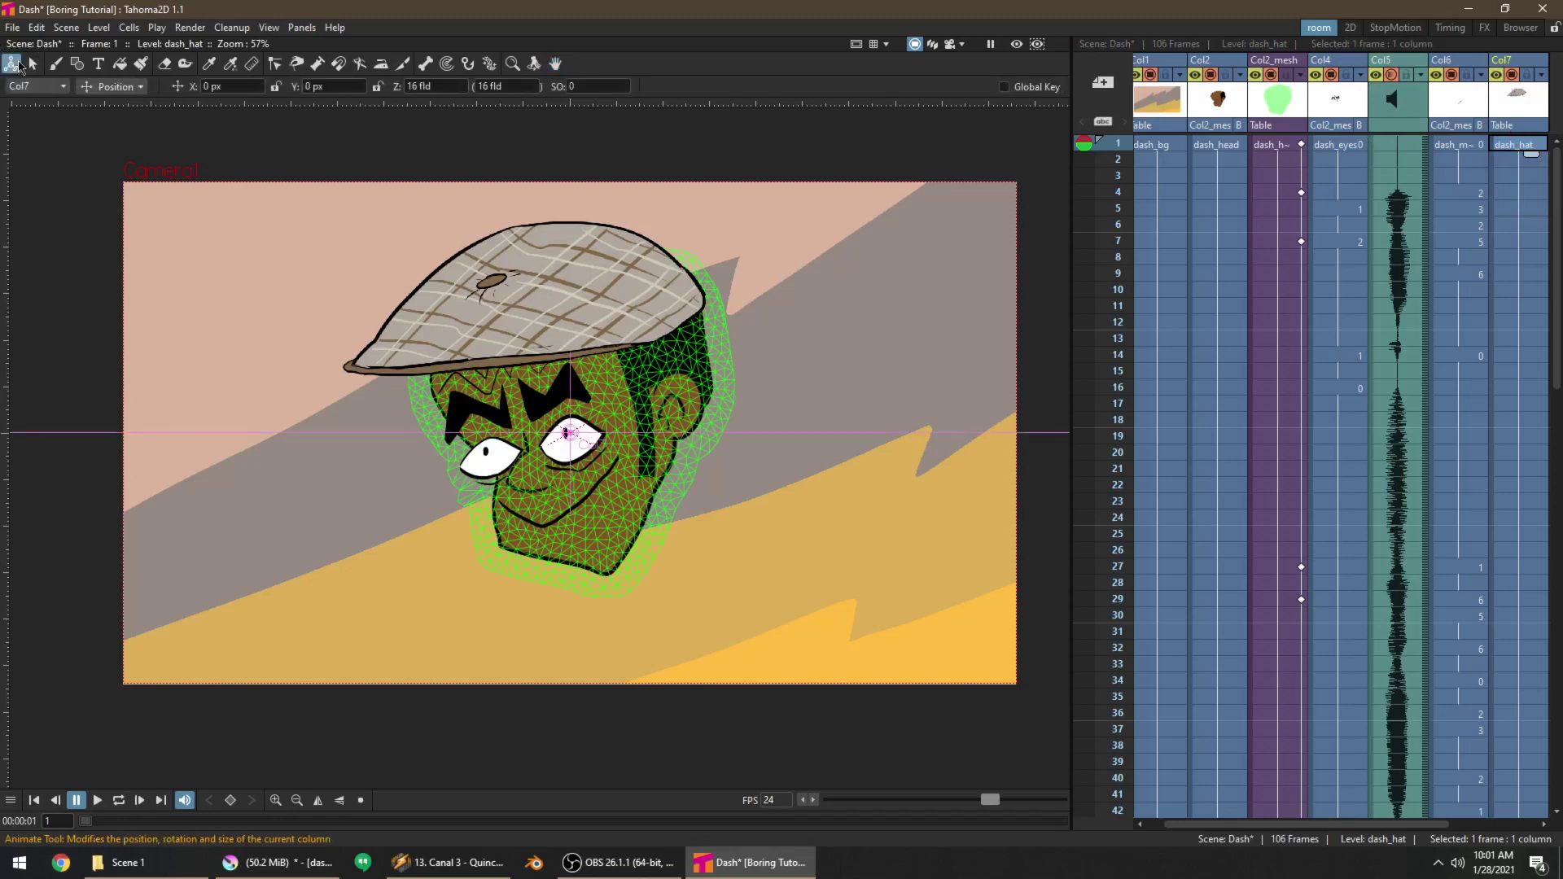
pyautogui.click(115, 87)
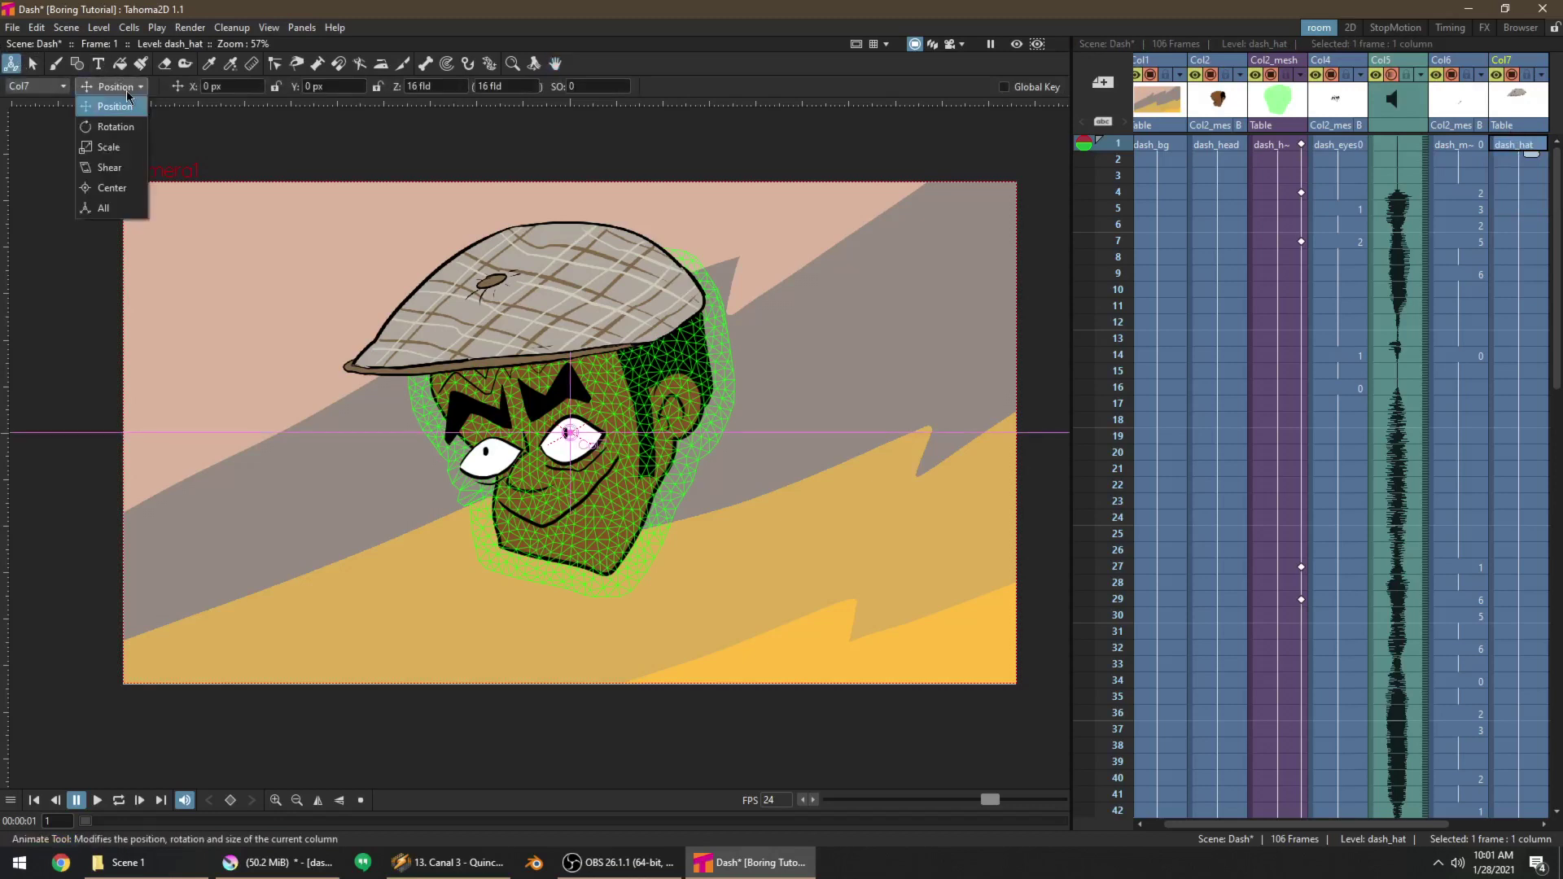
pyautogui.click(113, 188)
pyautogui.moveTo(574, 349); pyautogui.dragTo(673, 222)
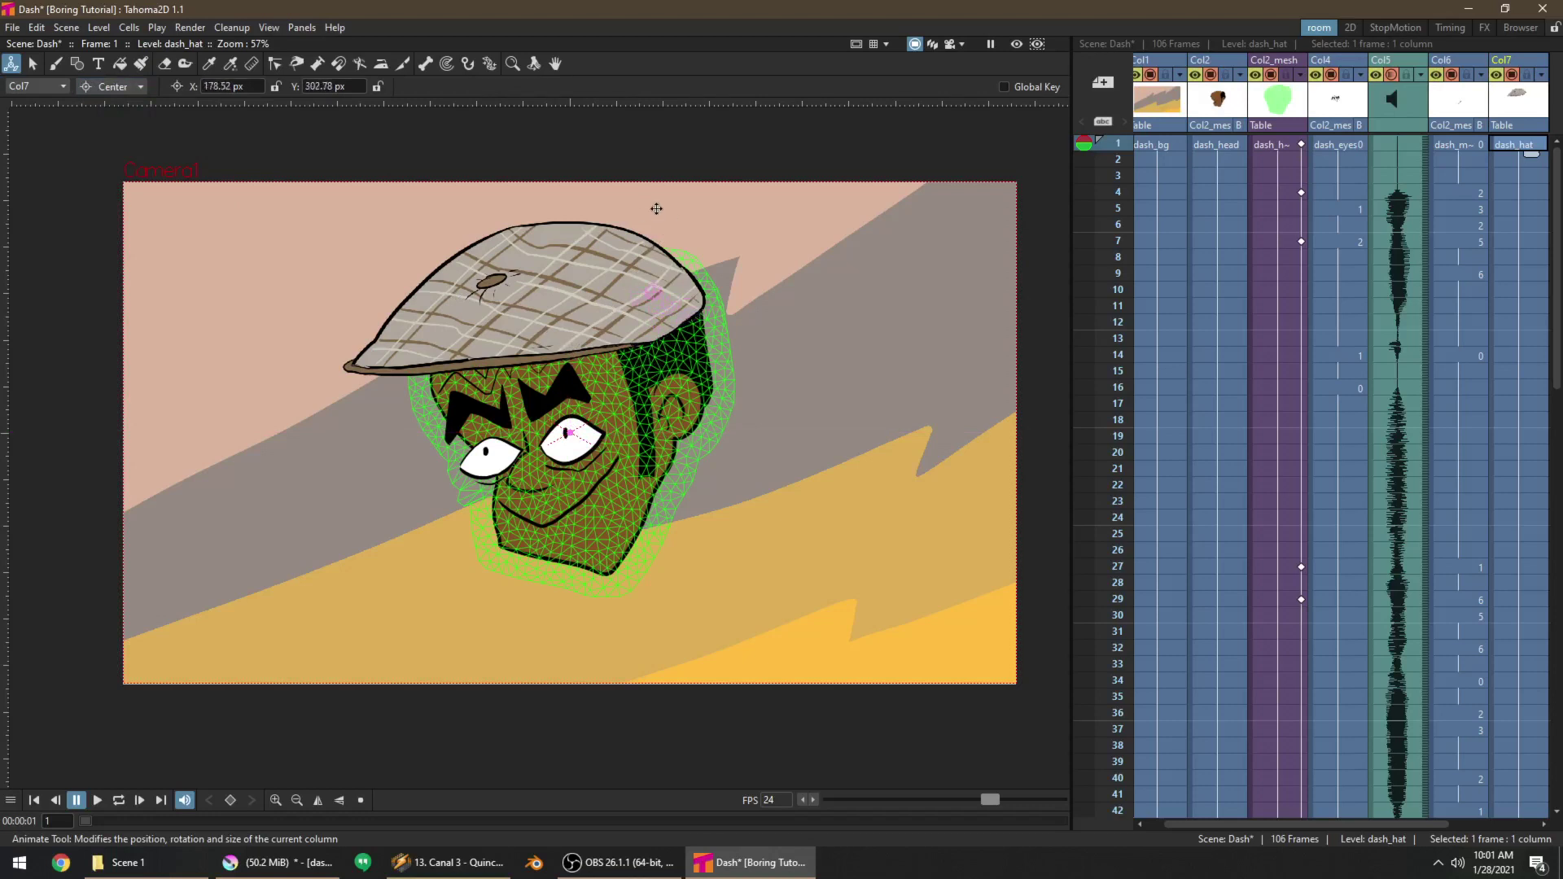
# Raise the hat on frame 1 to about X -12.25 px and Y 38.5 px
pyautogui.click(113, 86)
pyautogui.click(112, 105)
pyautogui.moveTo(685, 210)
pyautogui.mouseDown()
pyautogui.moveTo(680, 166)
pyautogui.moveTo(673, 195)
pyautogui.mouseUp()
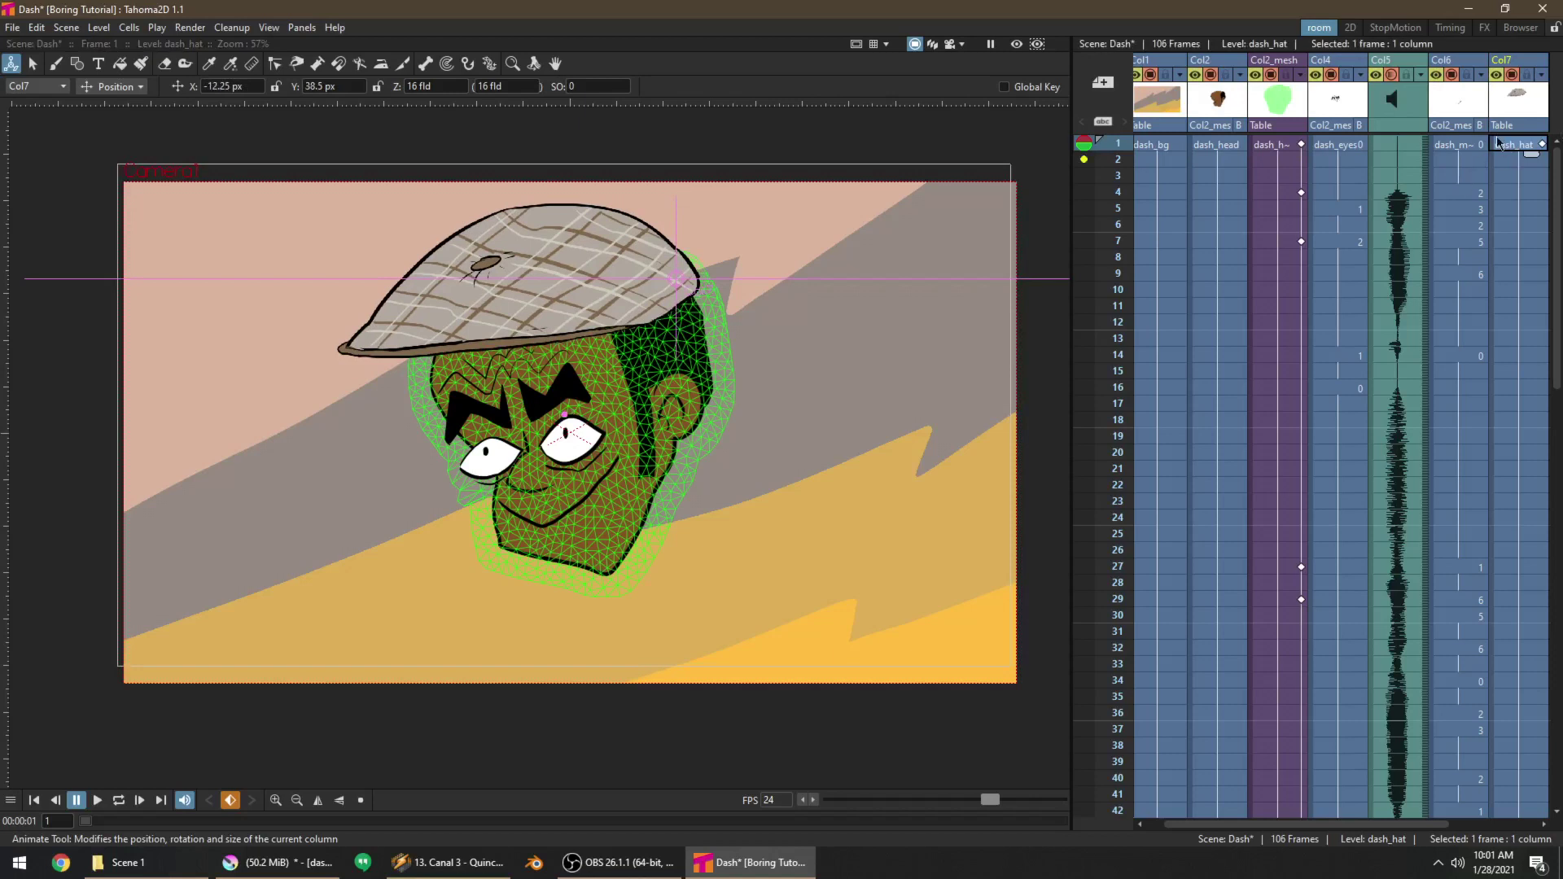
# Copy the hat's frame 1 keyframe to frame 4
pyautogui.click(1520, 196)
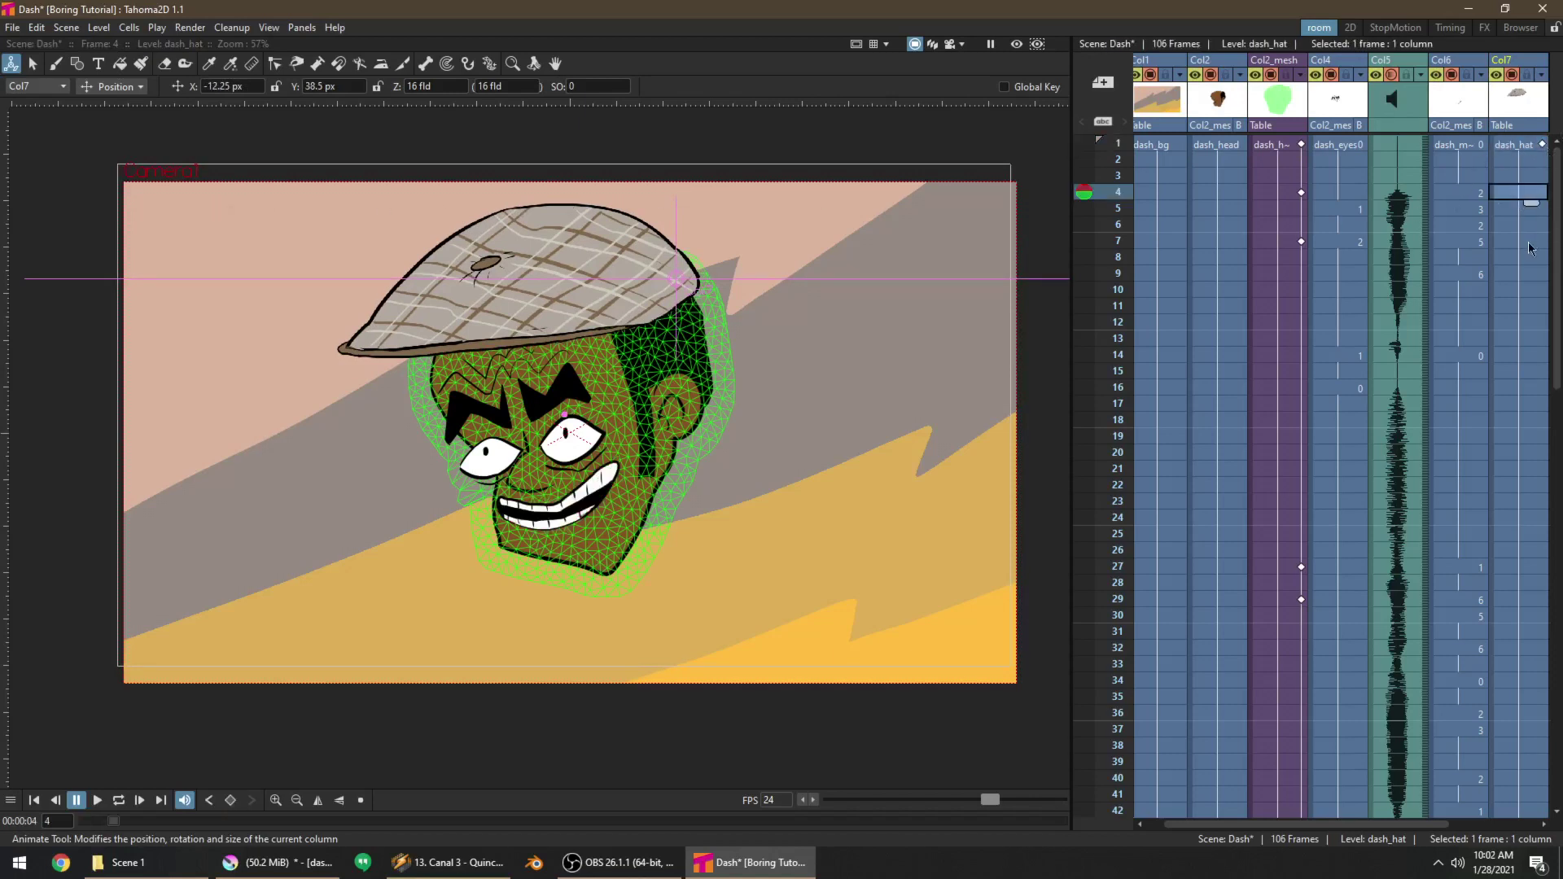
pyautogui.click(1543, 145)
pyautogui.hotkey('ctrl', 'c')
pyautogui.click(1537, 194)
pyautogui.hotkey('ctrl', 'v')
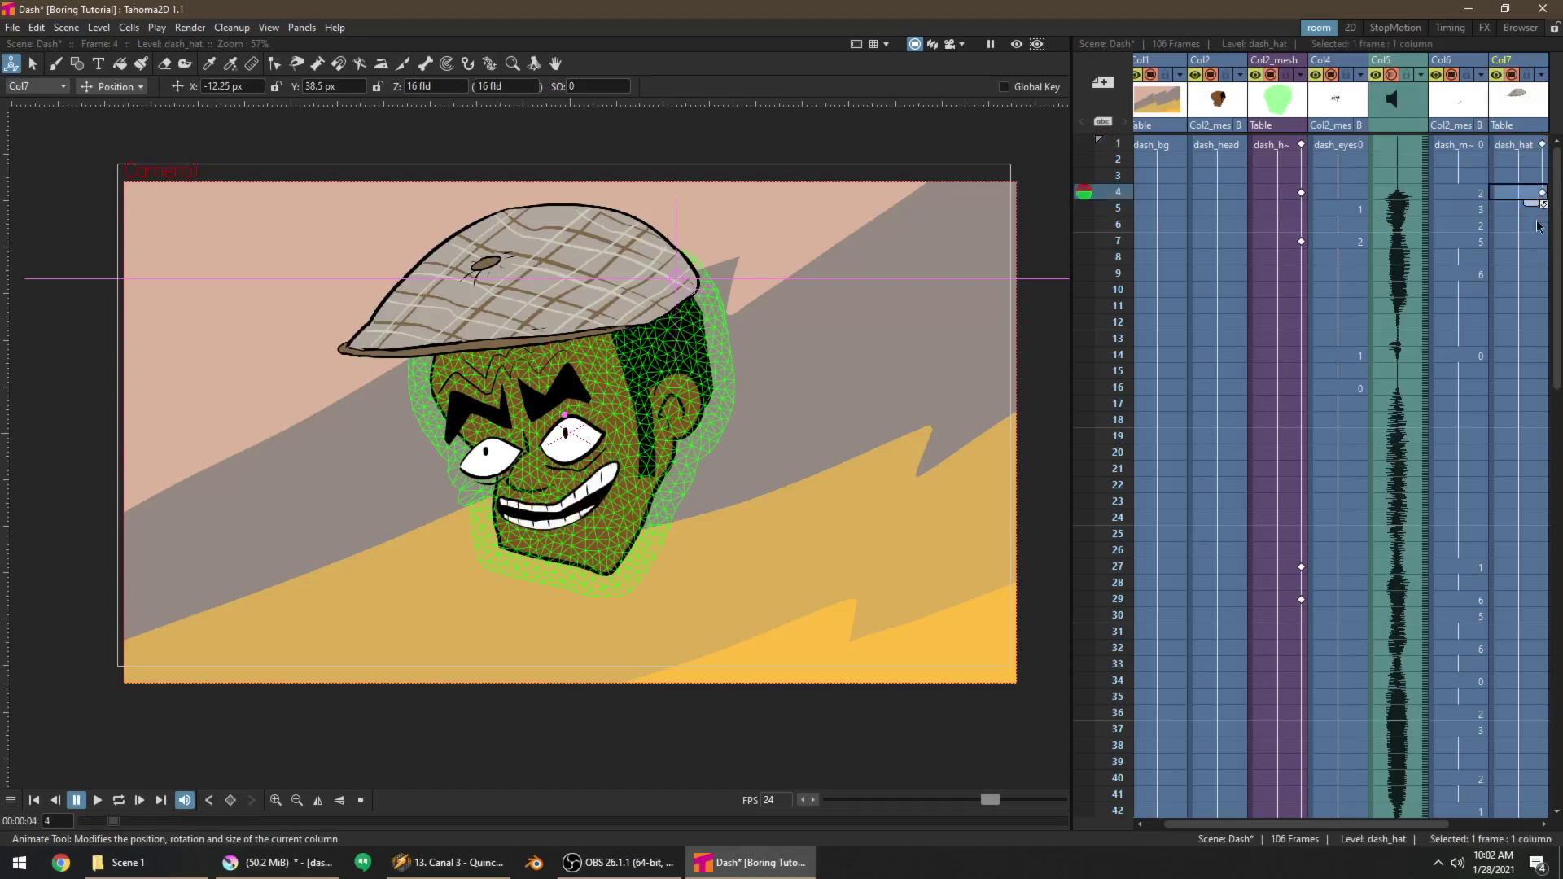
# On frame 7, rotate the hat so its brim lifts and position it at about X 154.02 px, Y -50.76 px
pyautogui.click(1536, 239)
pyautogui.moveTo(419, 230); pyautogui.dragTo(385, 152)
pyautogui.click(112, 87)
pyautogui.click(110, 130)
pyautogui.moveTo(297, 252); pyautogui.dragTo(383, 114)
pyautogui.click(112, 86)
pyautogui.click(110, 101)
pyautogui.moveTo(742, 193); pyautogui.dragTo(756, 244)
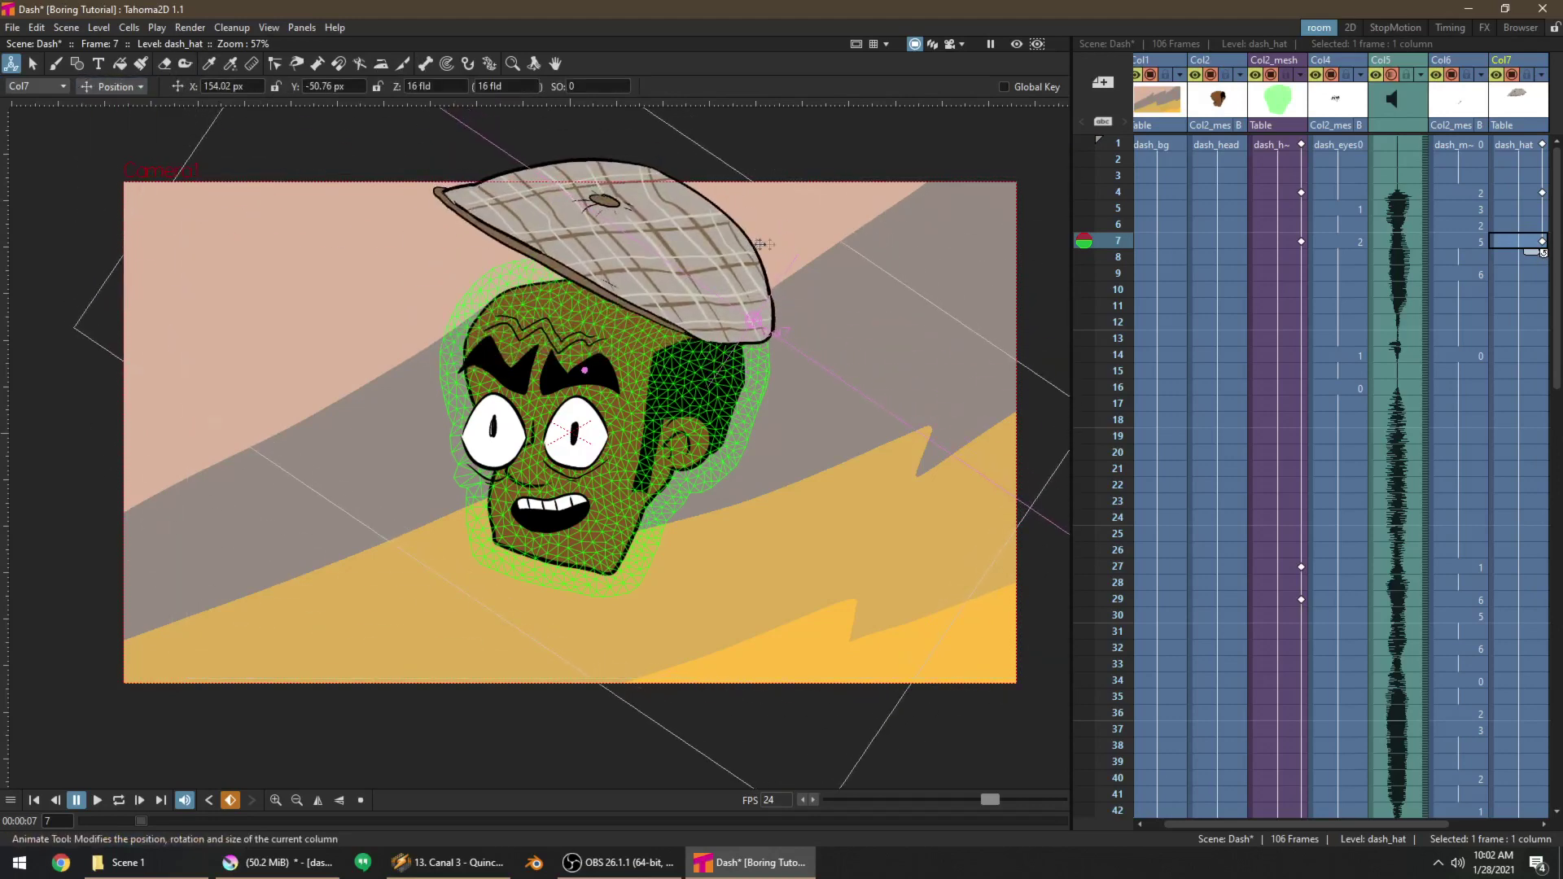
# On frame 9, rotate the hat to about -19.61° so its brim comes down, and play back the animation
pyautogui.click(1516, 276)
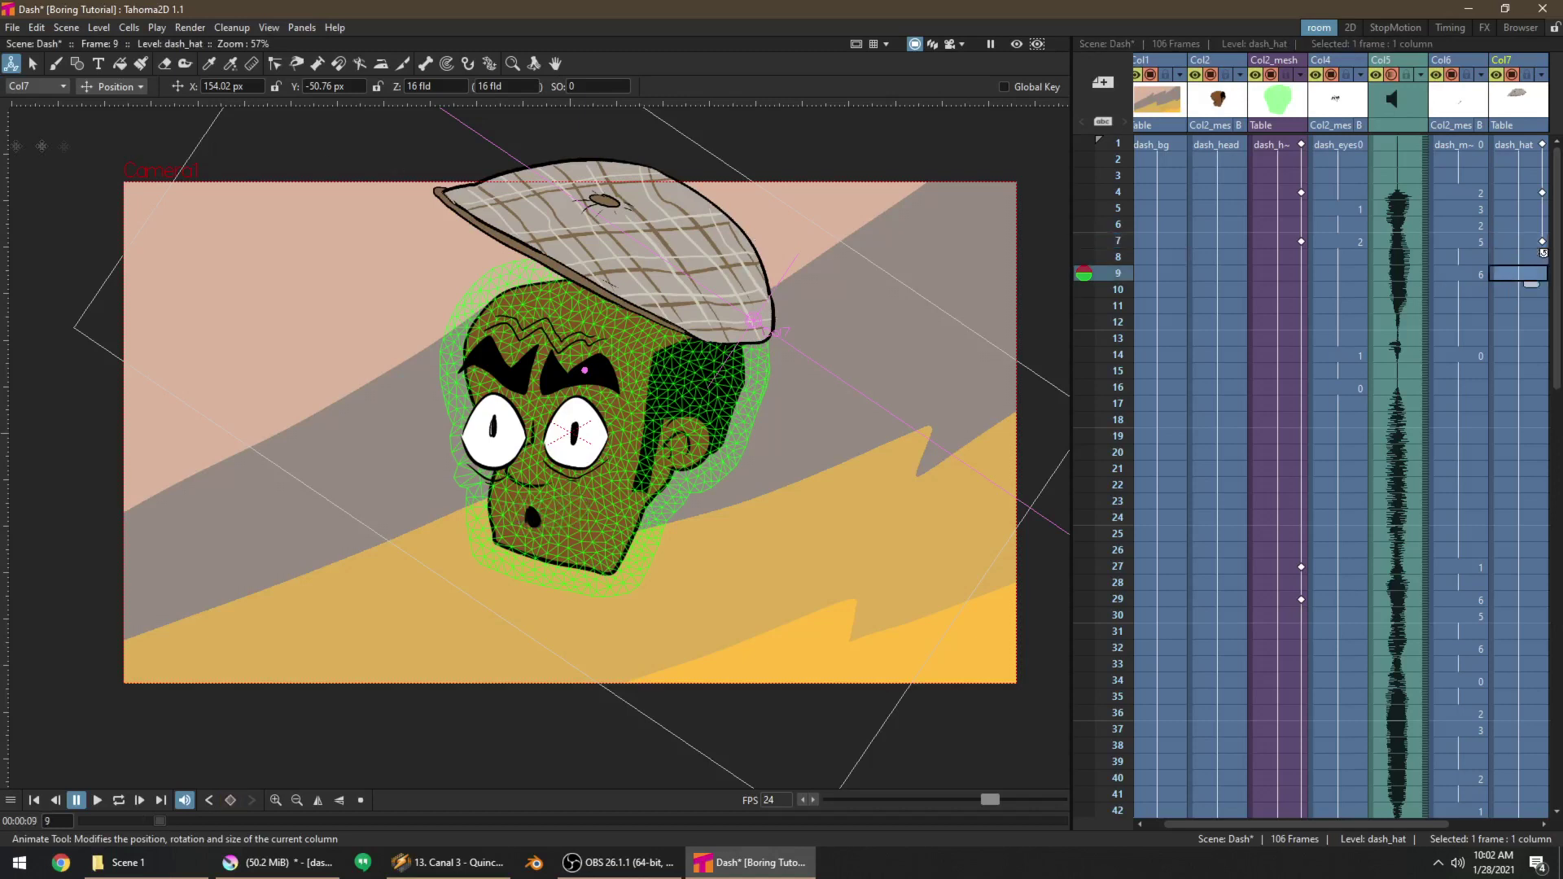
pyautogui.click(113, 86)
pyautogui.click(108, 146)
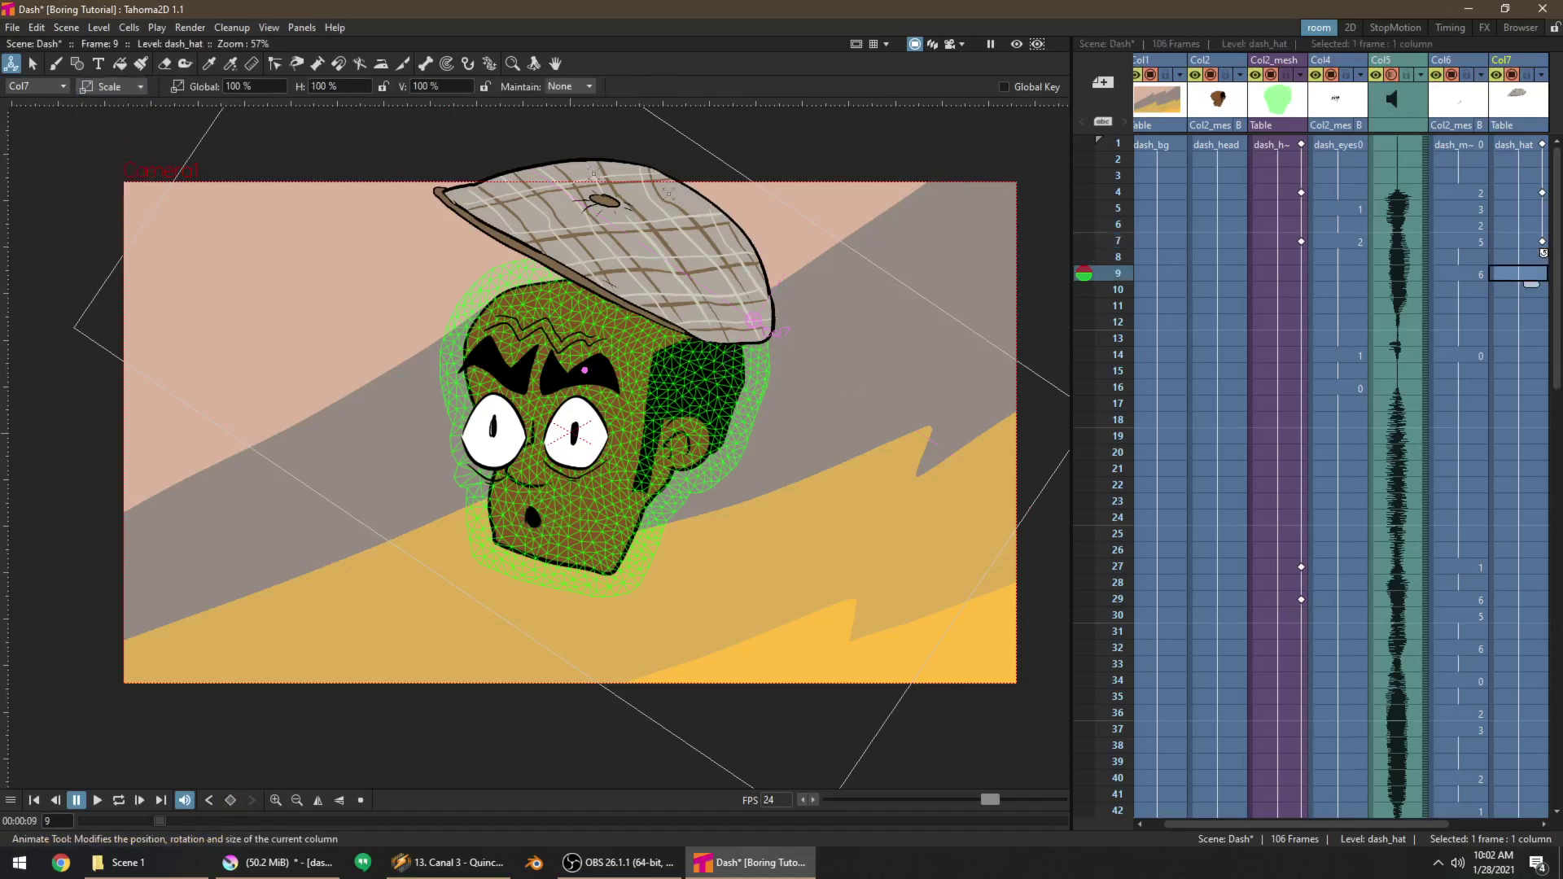
pyautogui.moveTo(442, 138); pyautogui.dragTo(381, 178)
pyautogui.hotkey('ctrl', 'z')
pyautogui.click(122, 87)
pyautogui.click(120, 127)
pyautogui.moveTo(297, 123); pyautogui.dragTo(192, 231)
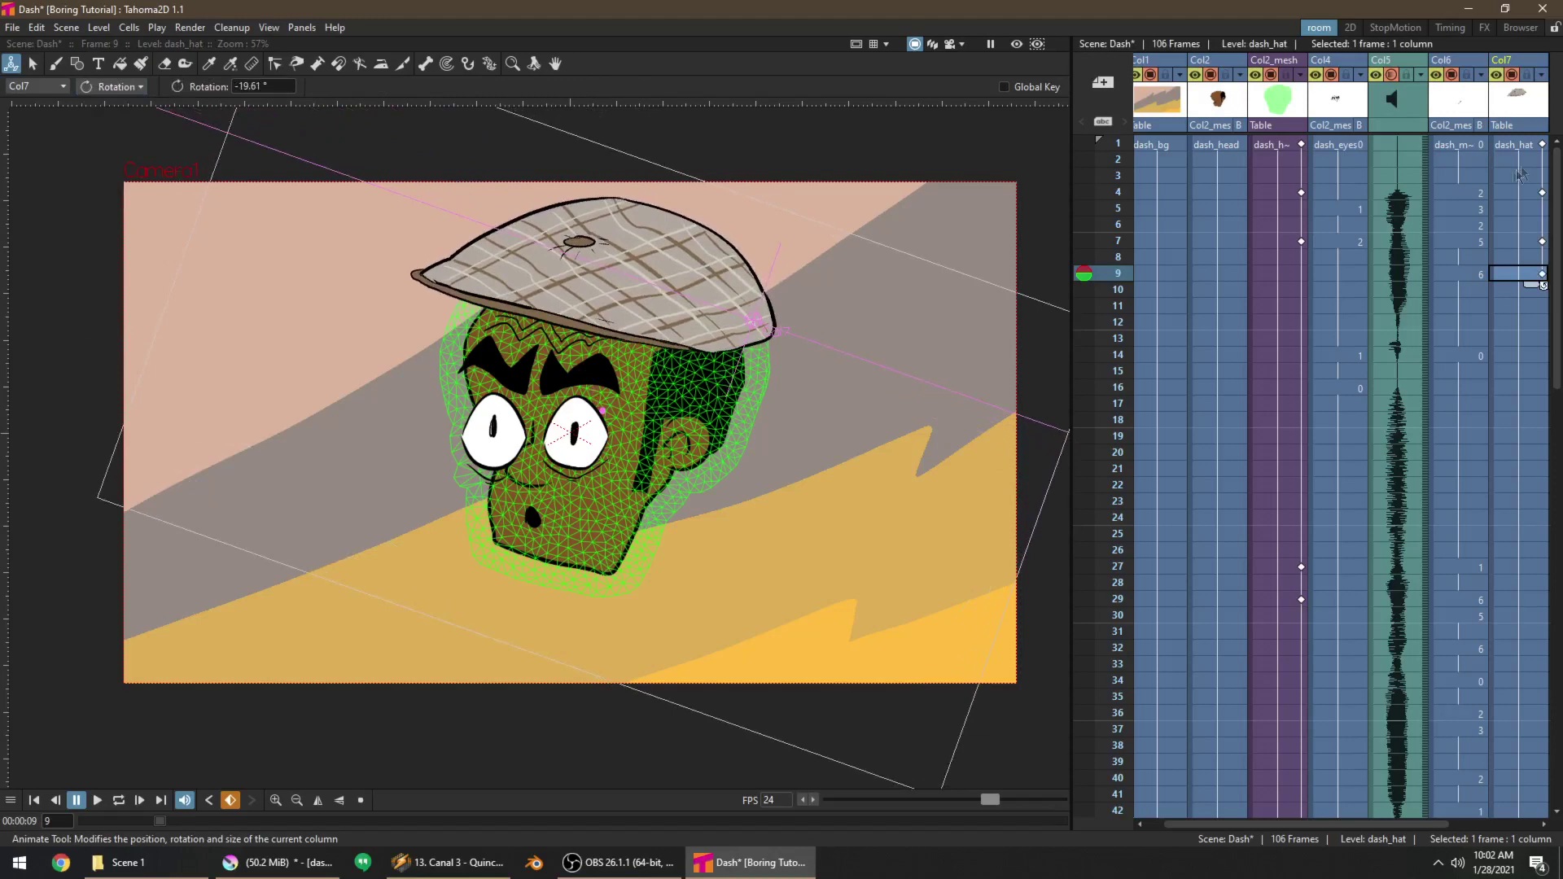
pyautogui.click(1511, 147)
pyautogui.press('p')
pyautogui.press('p')
# Rotate the hat on frames 1 and 4 to a nearly level angle, with its brim lowered onto the forehead
pyautogui.click(1511, 147)
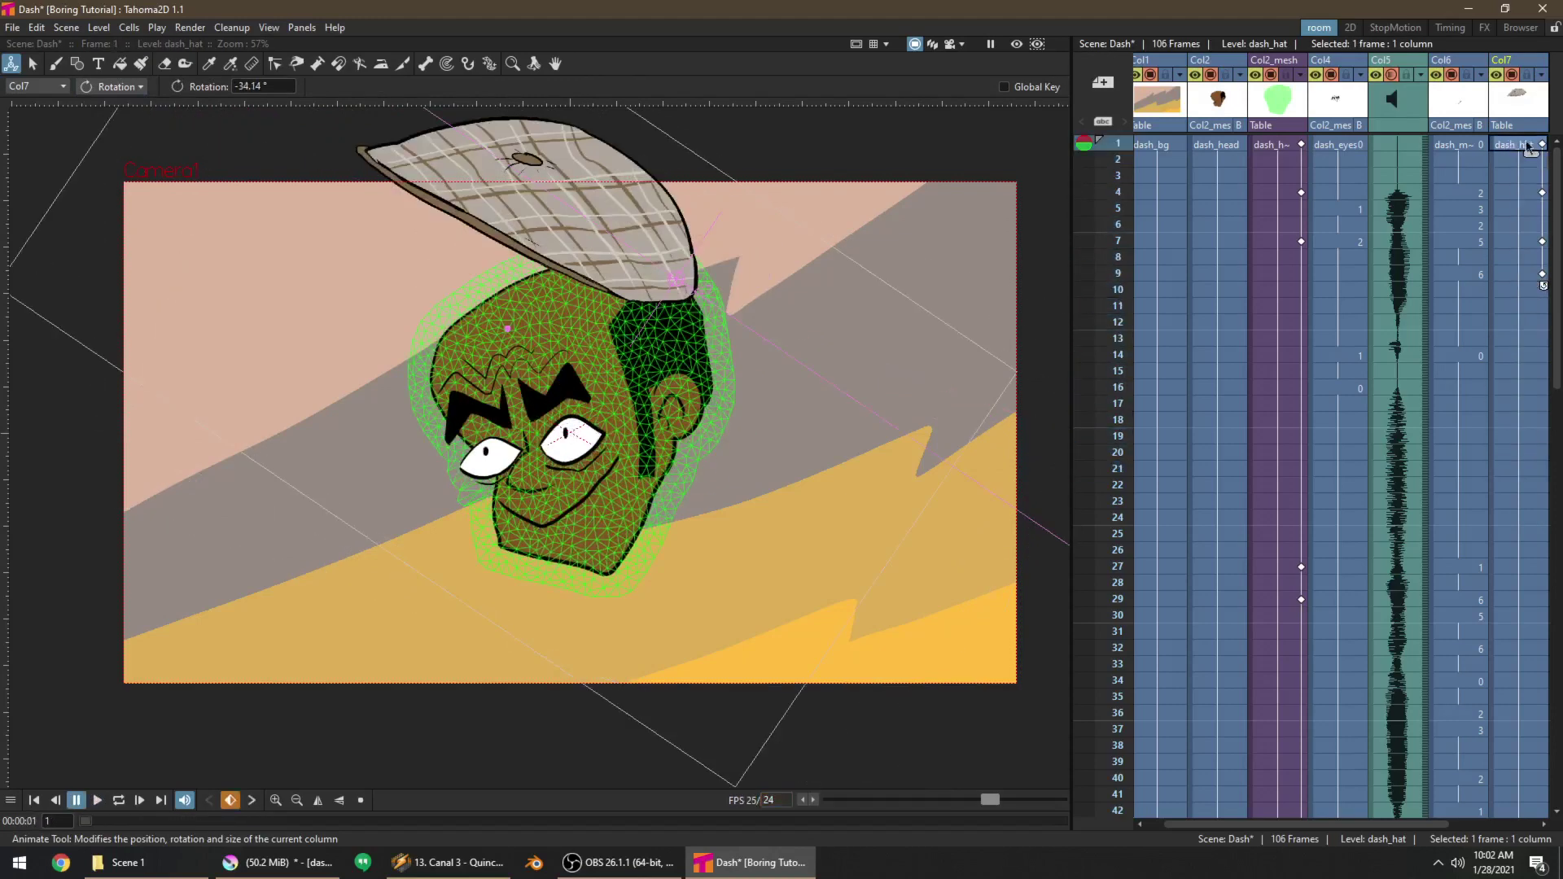
pyautogui.moveTo(147, 106); pyautogui.dragTo(326, 348)
pyautogui.click(1511, 194)
pyautogui.moveTo(403, 167); pyautogui.dragTo(384, 232)
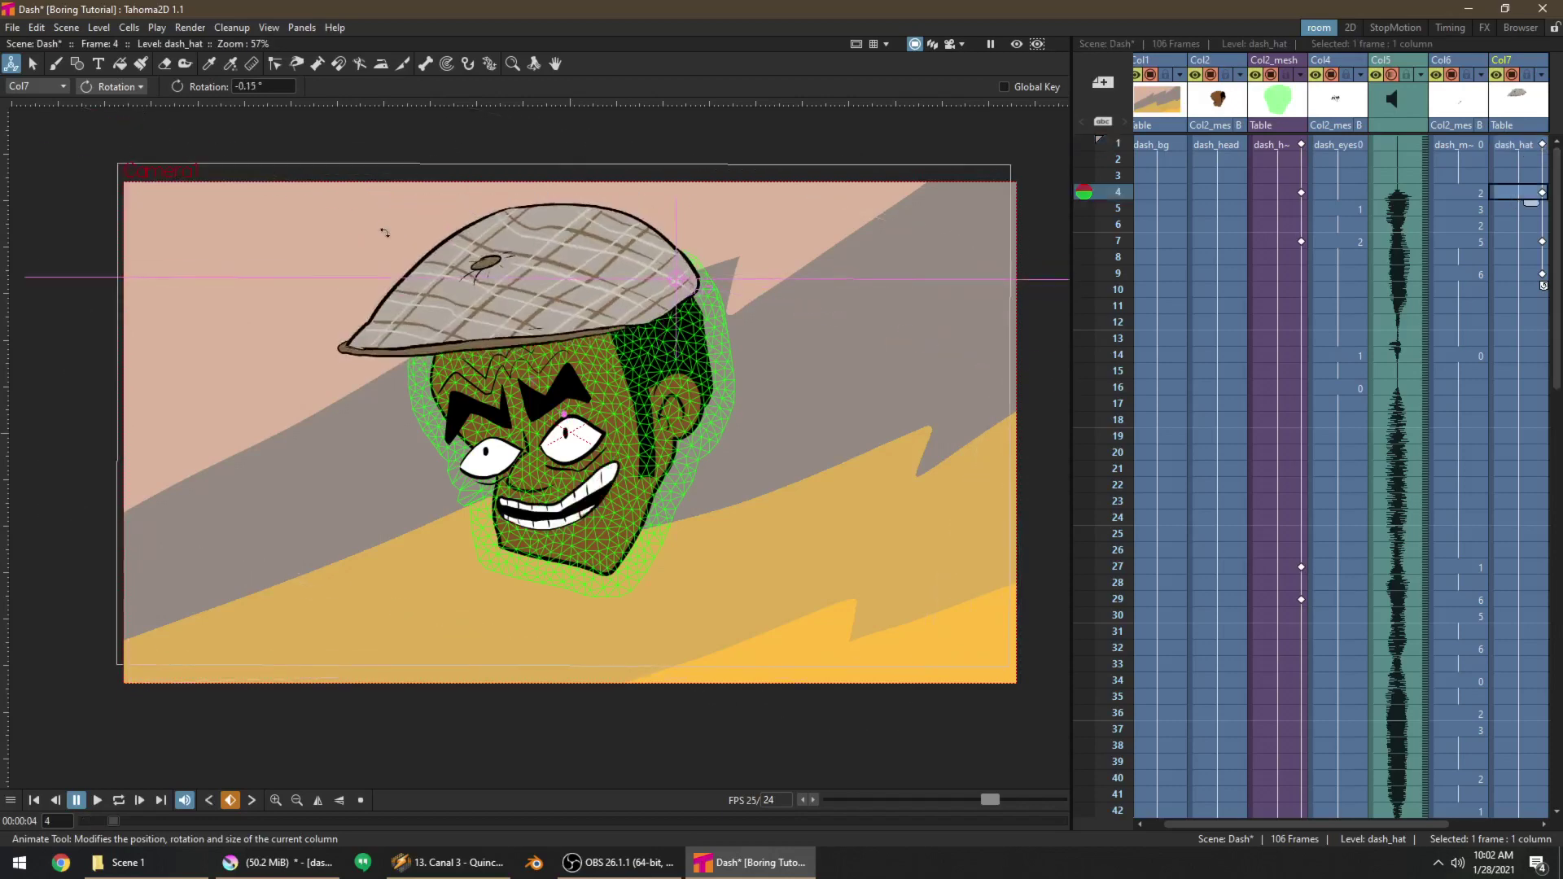
pyautogui.hscroll(1, 1550, 146)
pyautogui.click(1483, 147)
pyautogui.click(1481, 144)
pyautogui.click(1483, 196)
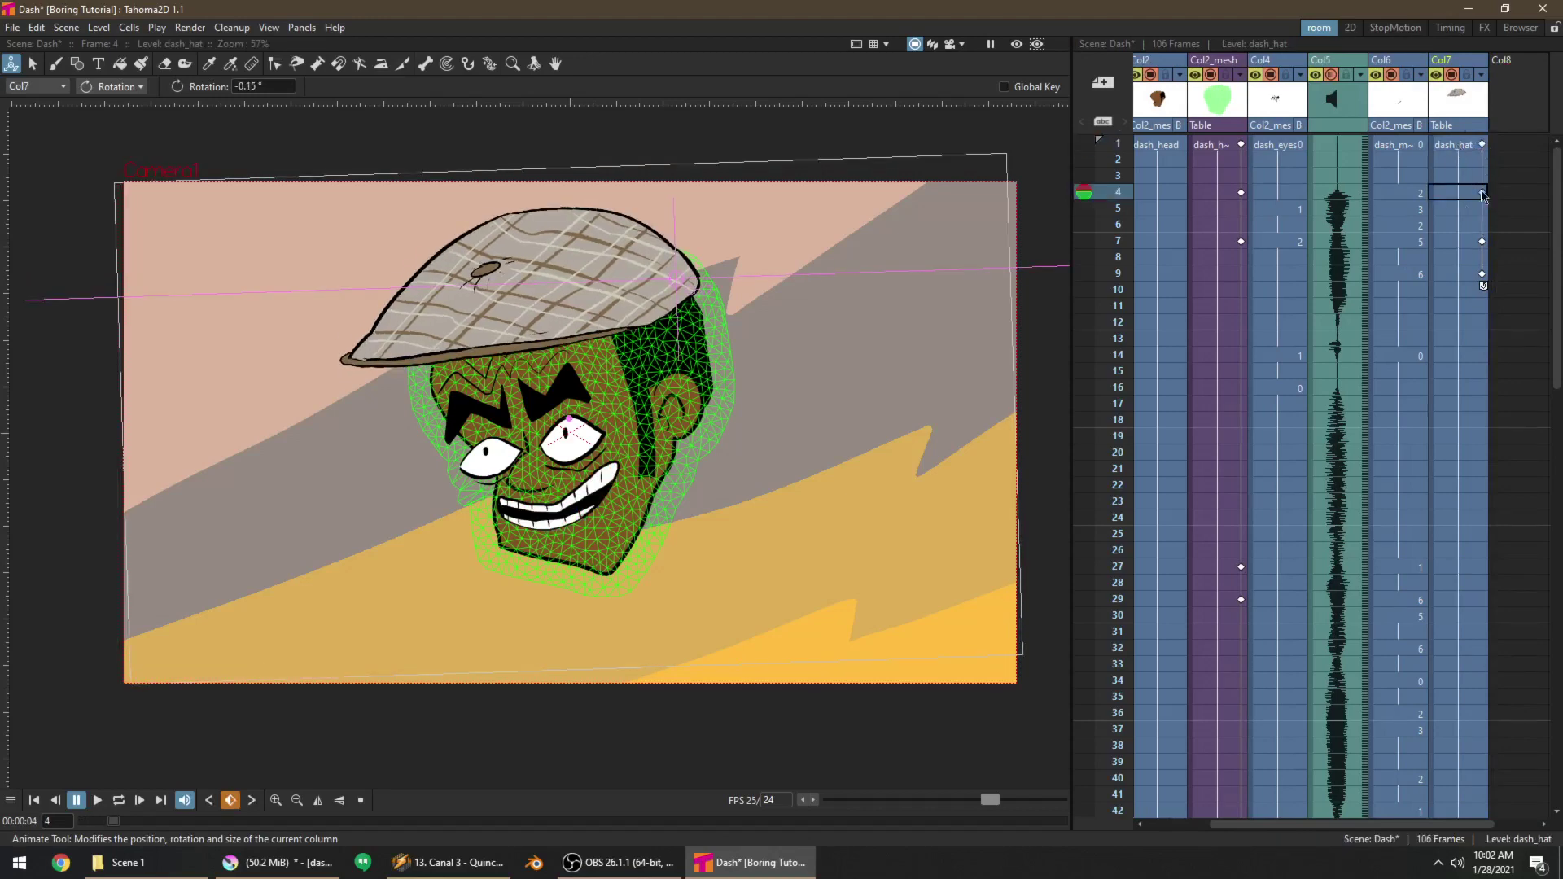
# Move the hat's frame 9 keyframe to frame 11 and play back the animation
pyautogui.click(1483, 242)
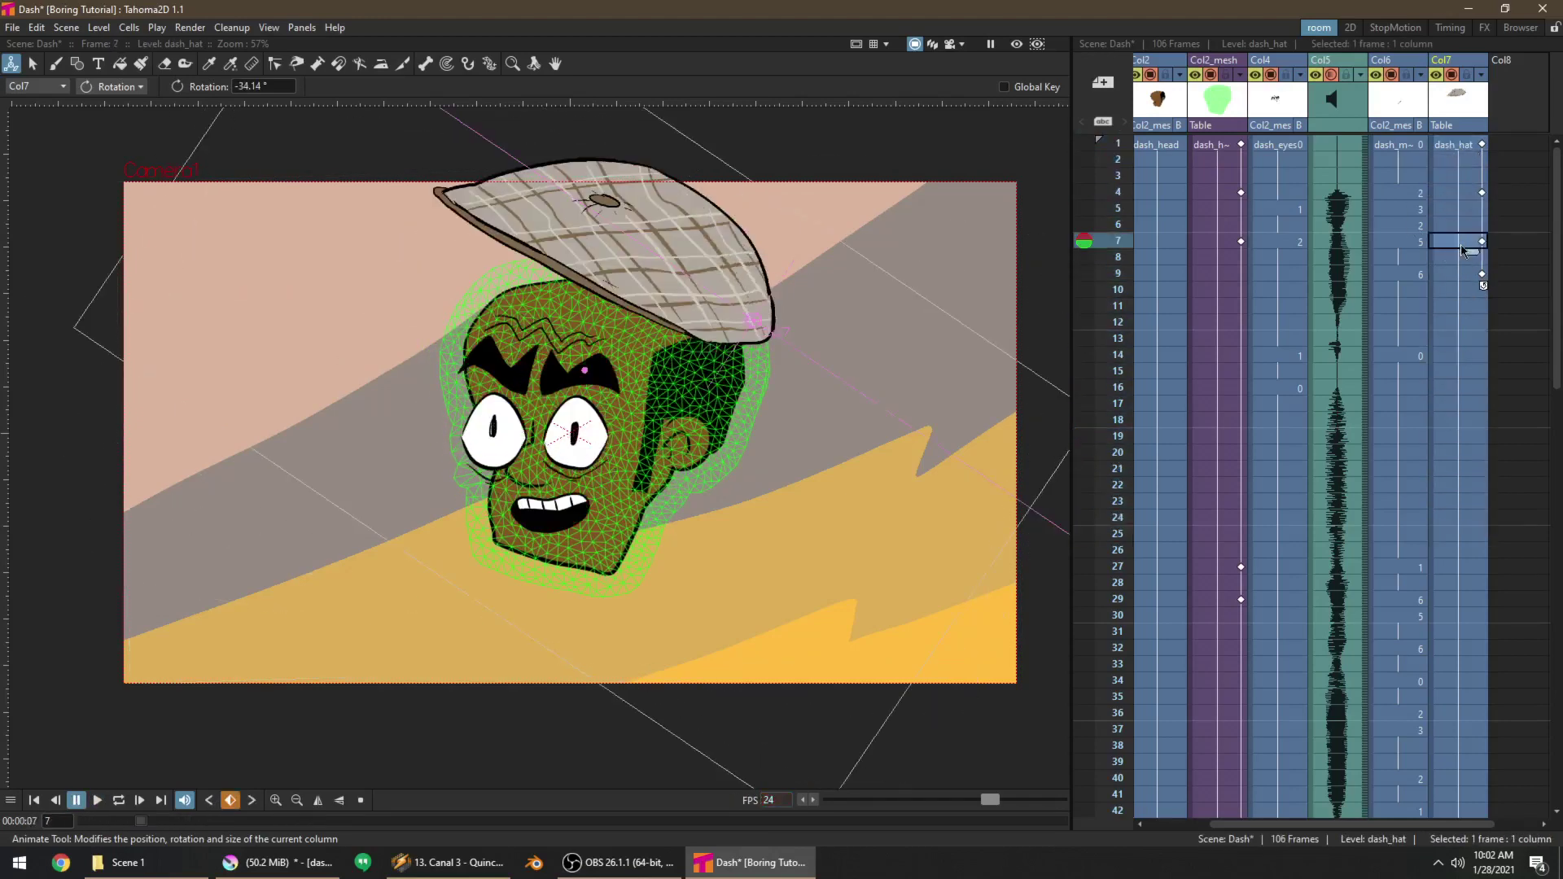
pyautogui.click(1483, 277)
pyautogui.moveTo(1483, 274); pyautogui.dragTo(1482, 307)
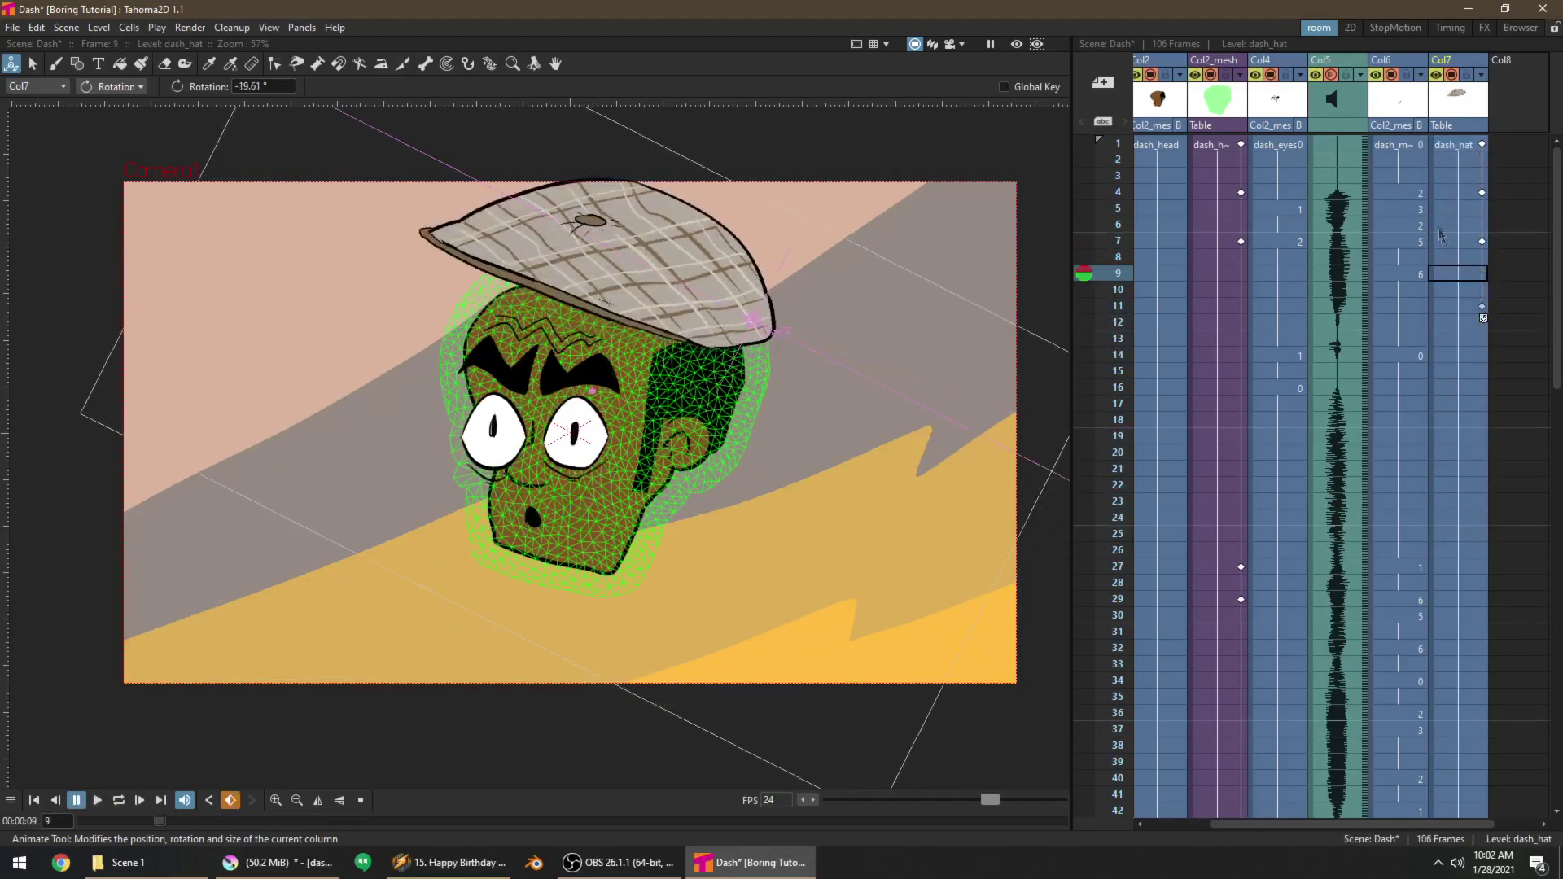
pyautogui.click(1471, 162)
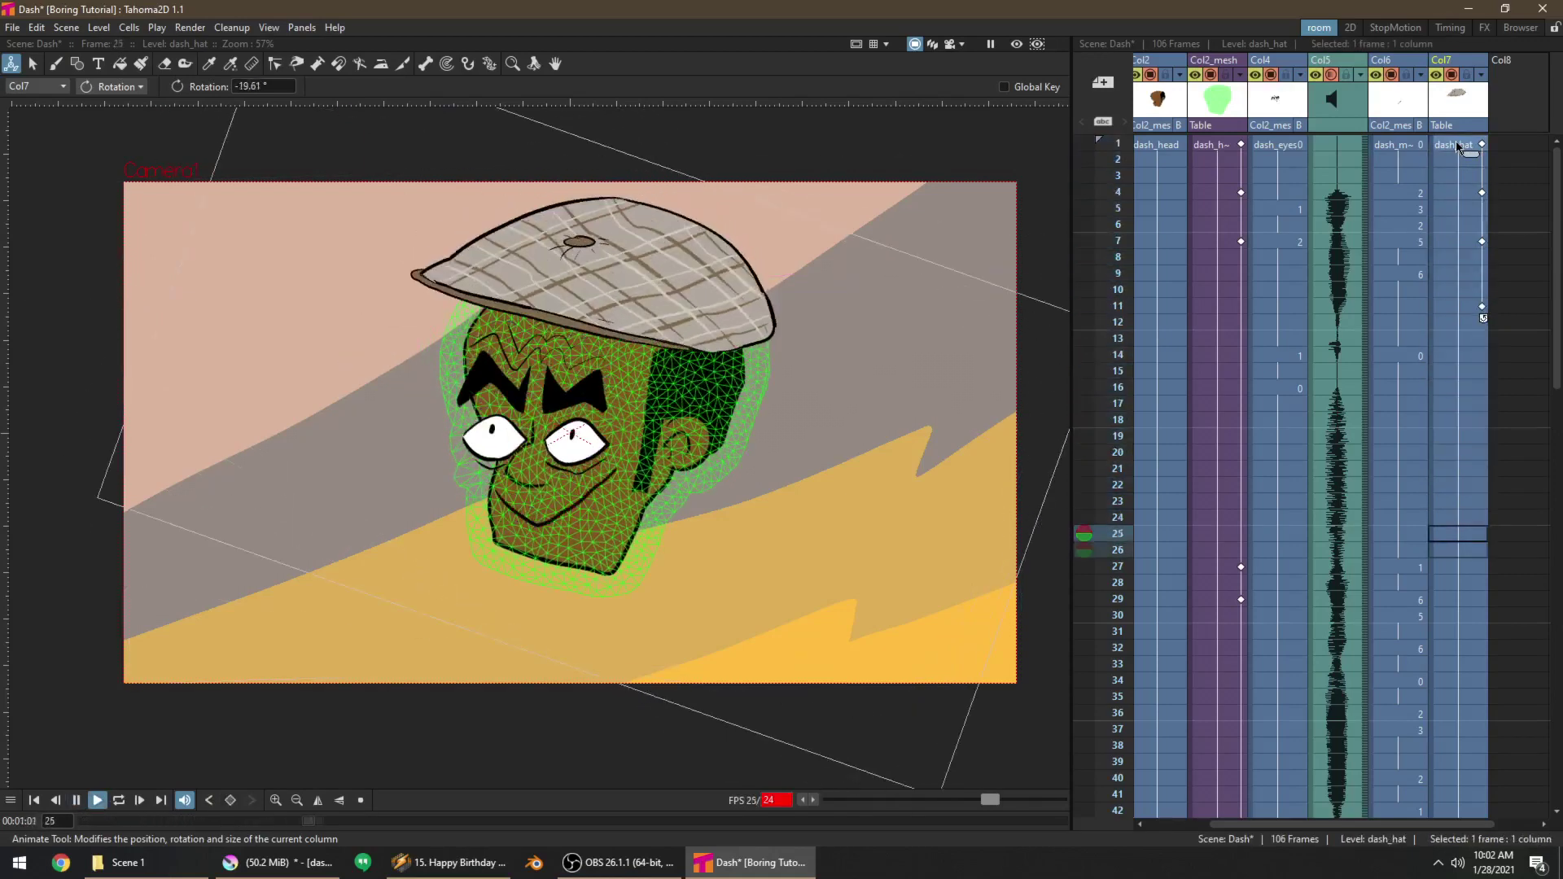
# Set a hat keyframe on frame 27 that holds the pose from frame 11
pyautogui.click(1482, 307)
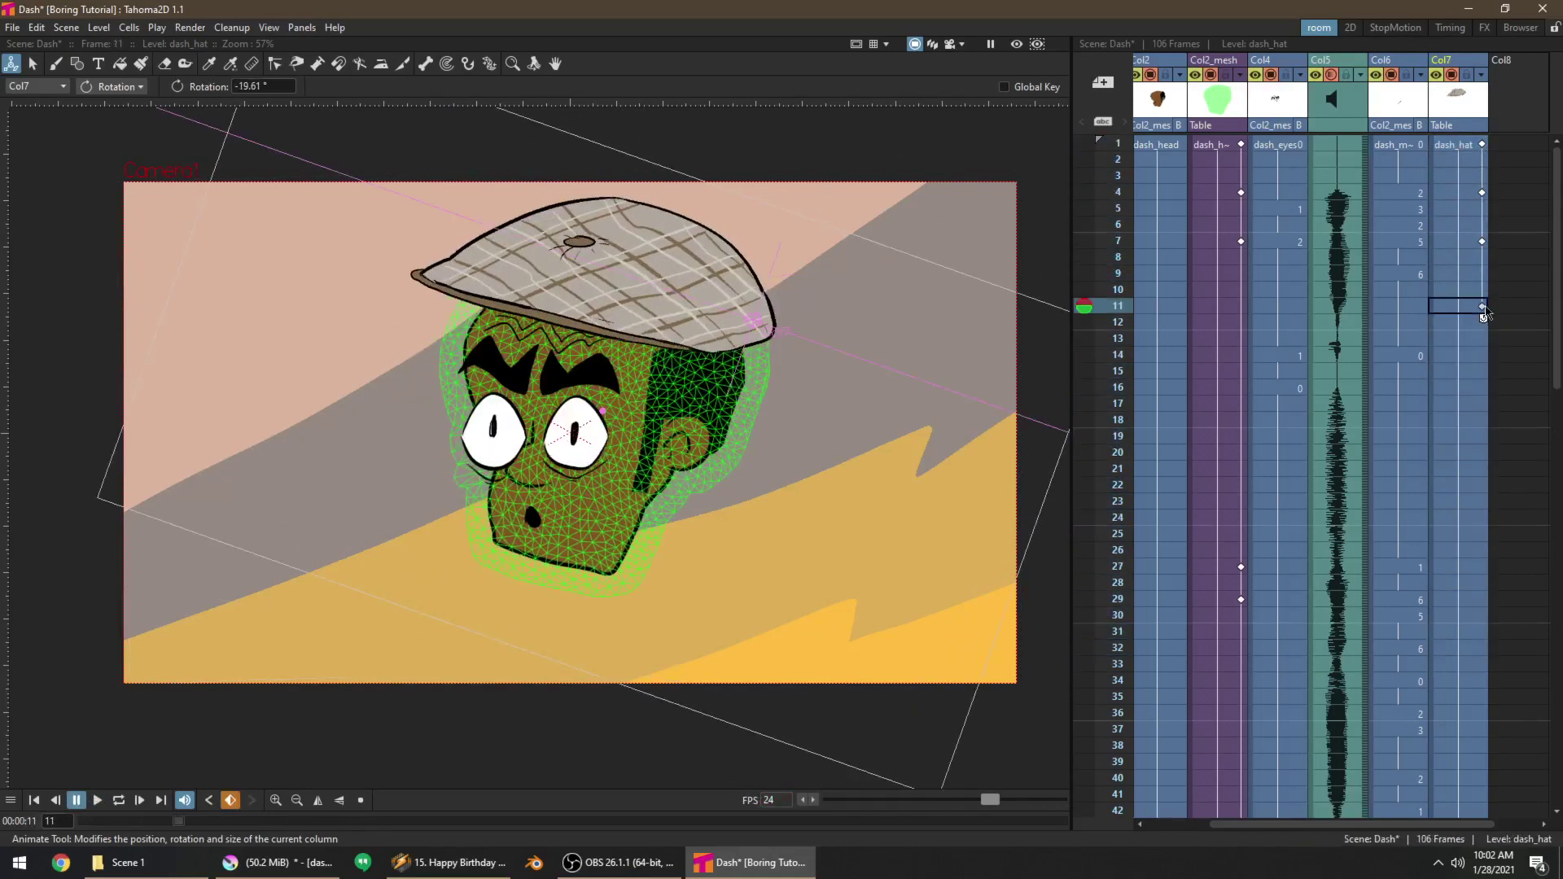
pyautogui.click(1469, 568)
pyautogui.press('z')
pyautogui.click(1481, 603)
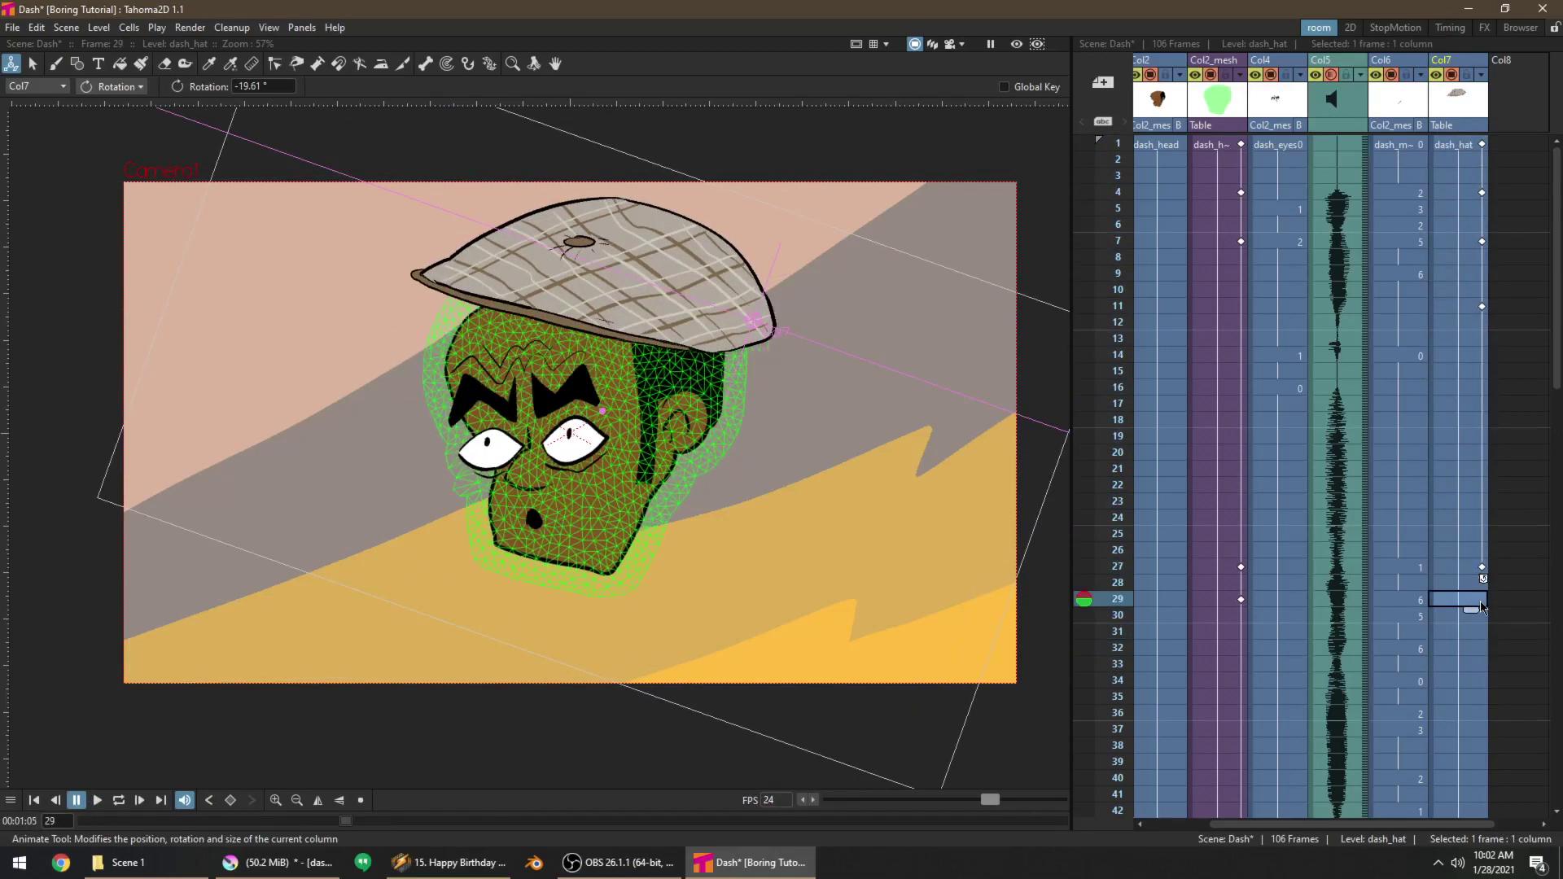
pyautogui.click(1471, 570)
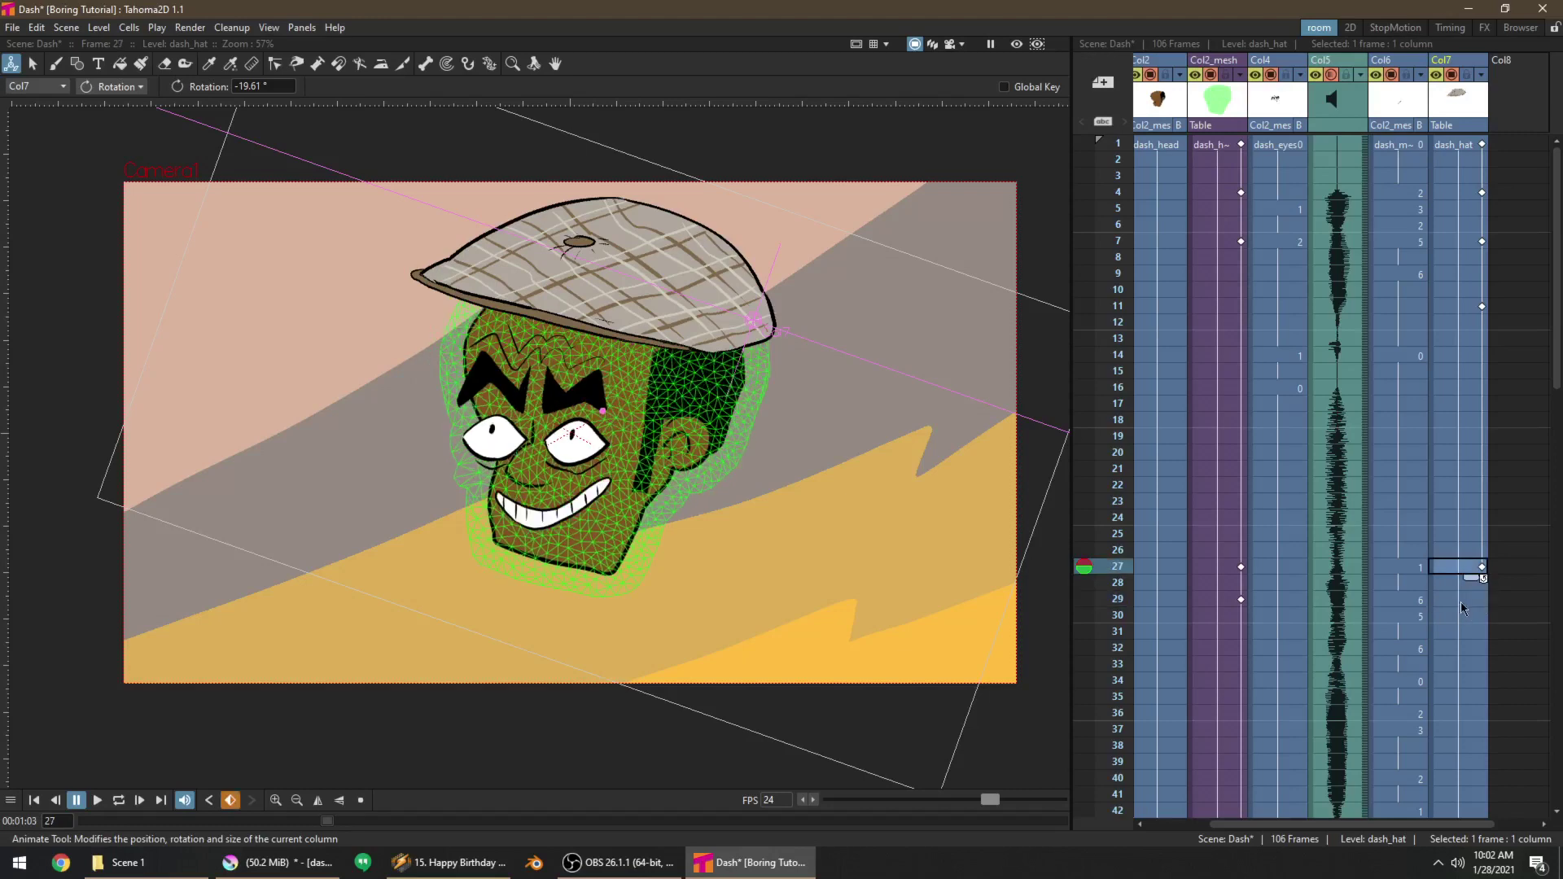
pyautogui.click(1461, 306)
# On frame 29, rotate the hat slightly to follow the head and position it at about X 99.76 px, Y -66.51 px
pyautogui.click(1461, 601)
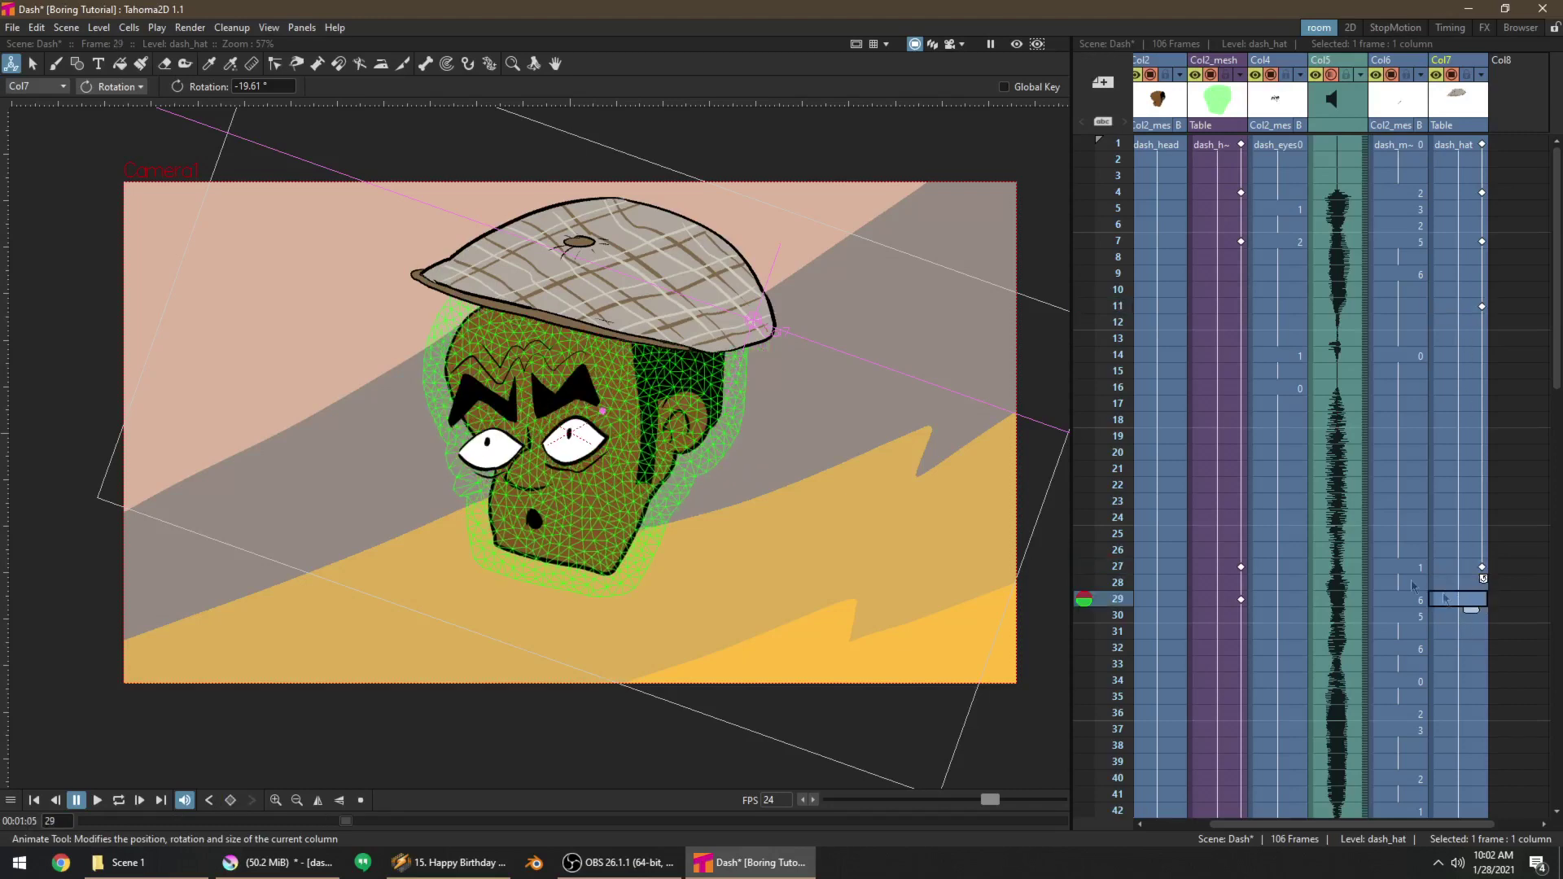
pyautogui.click(1450, 582)
pyautogui.click(1458, 601)
pyautogui.moveTo(462, 213); pyautogui.dragTo(452, 234)
pyautogui.click(114, 87)
pyautogui.click(110, 101)
pyautogui.moveTo(548, 240); pyautogui.dragTo(525, 247)
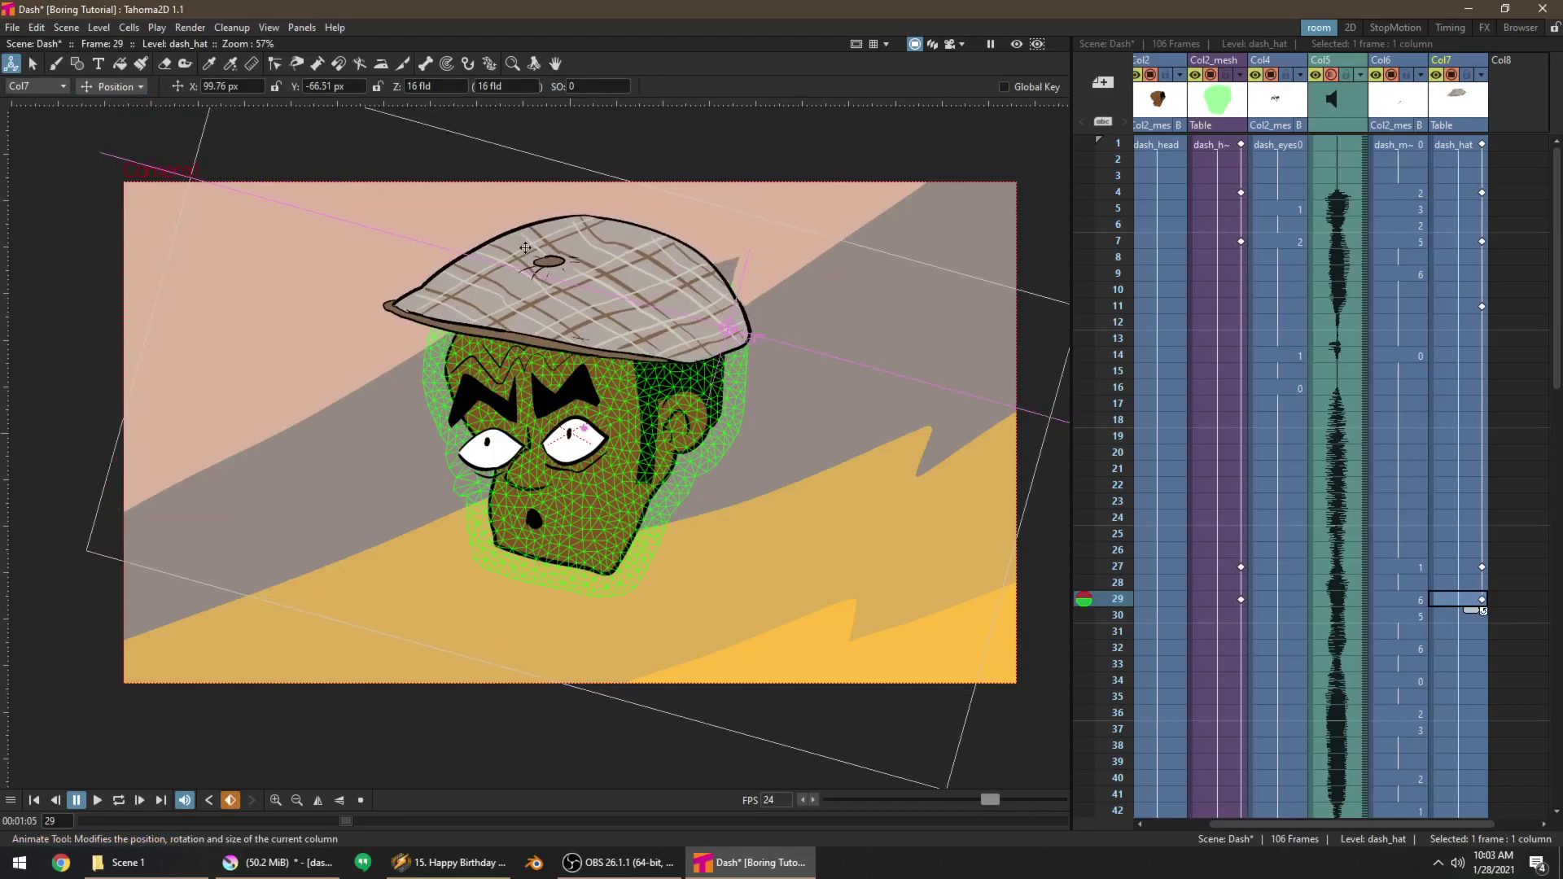
# Play back the animation and compare the hat's placement on its frame 7, 11 and 27 keyframes
pyautogui.press('p')
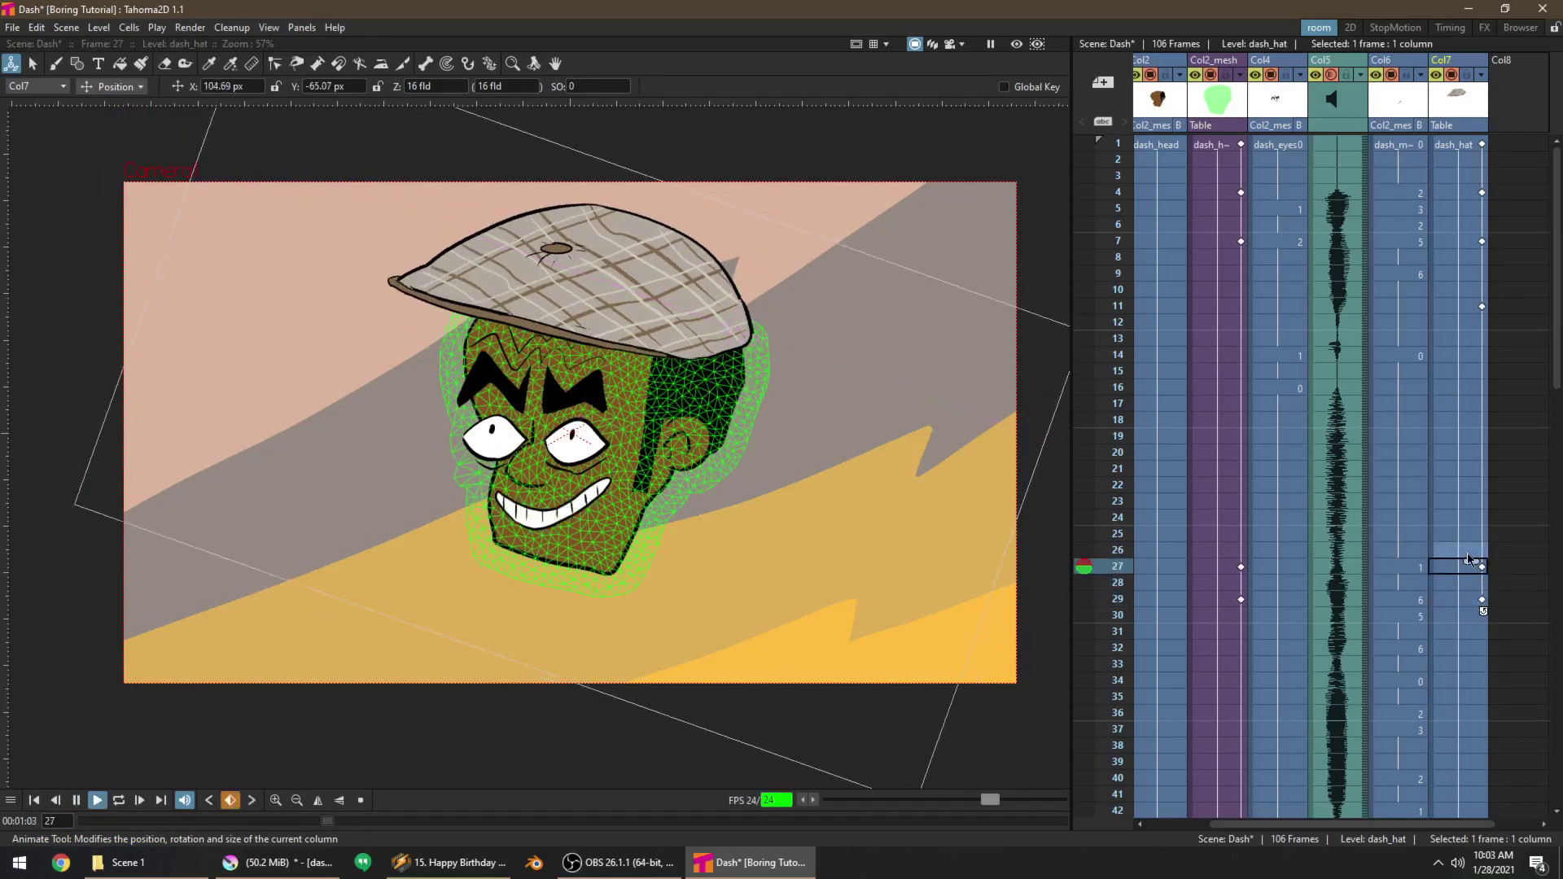
pyautogui.press('p')
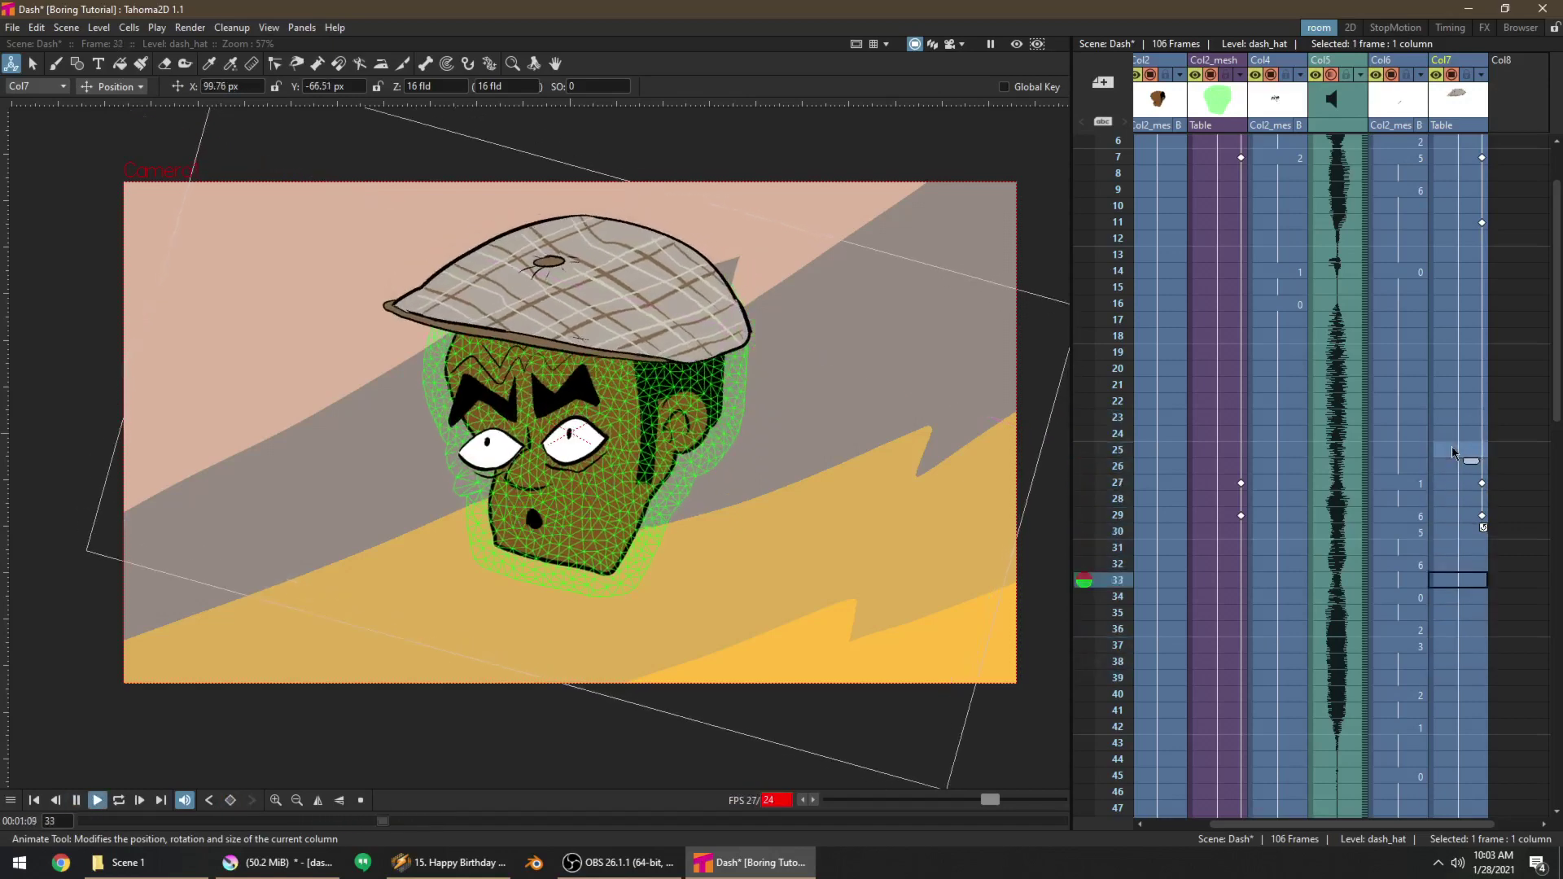
pyautogui.click(1488, 226)
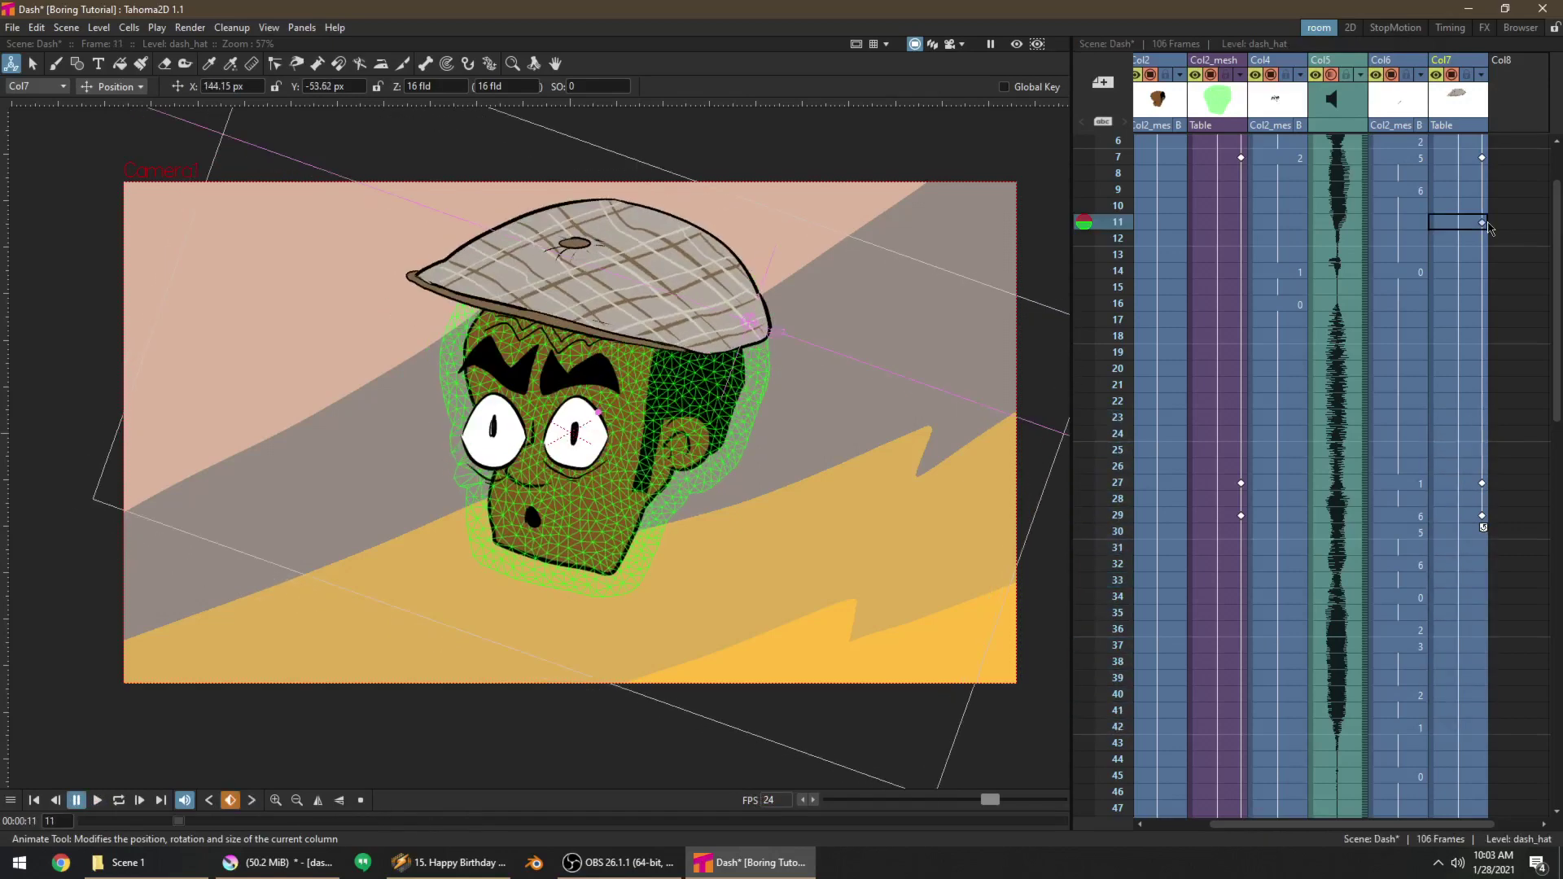
pyautogui.click(1466, 190)
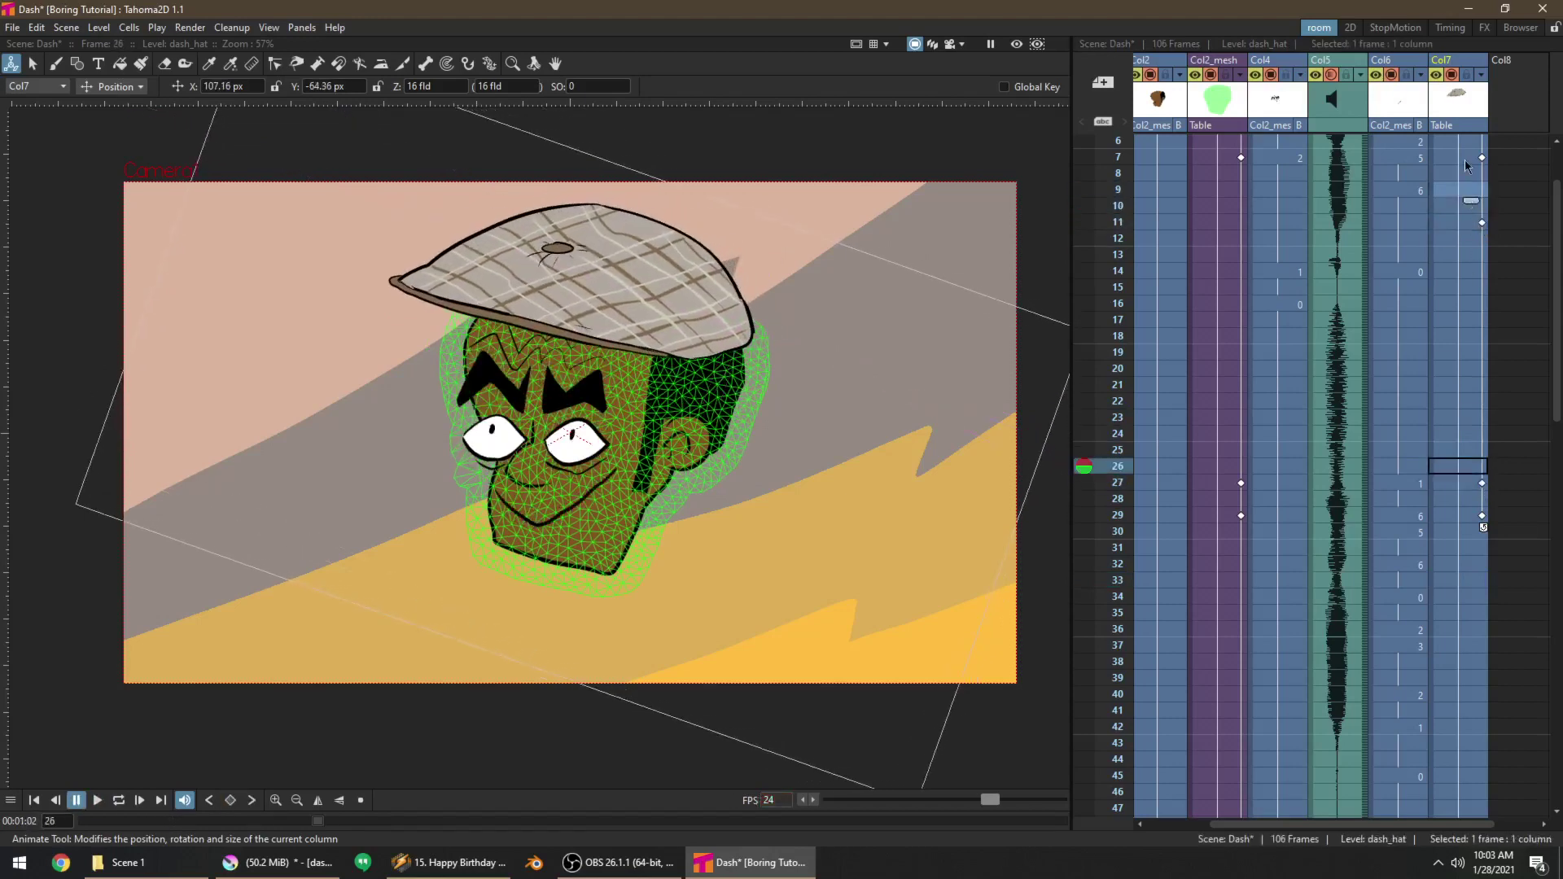
pyautogui.click(1445, 226)
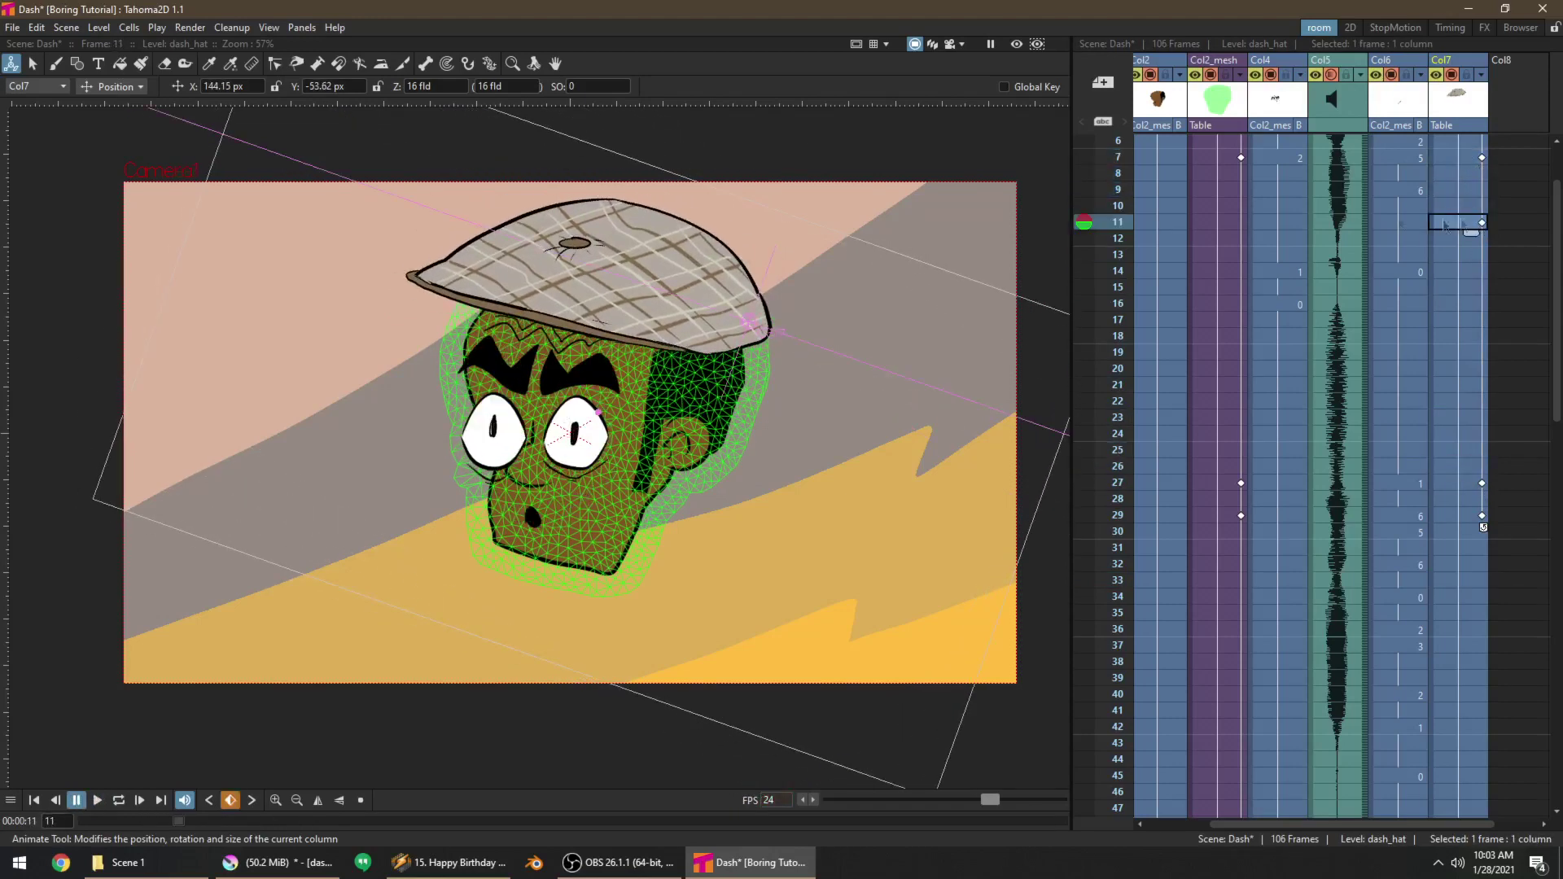
pyautogui.click(118, 87)
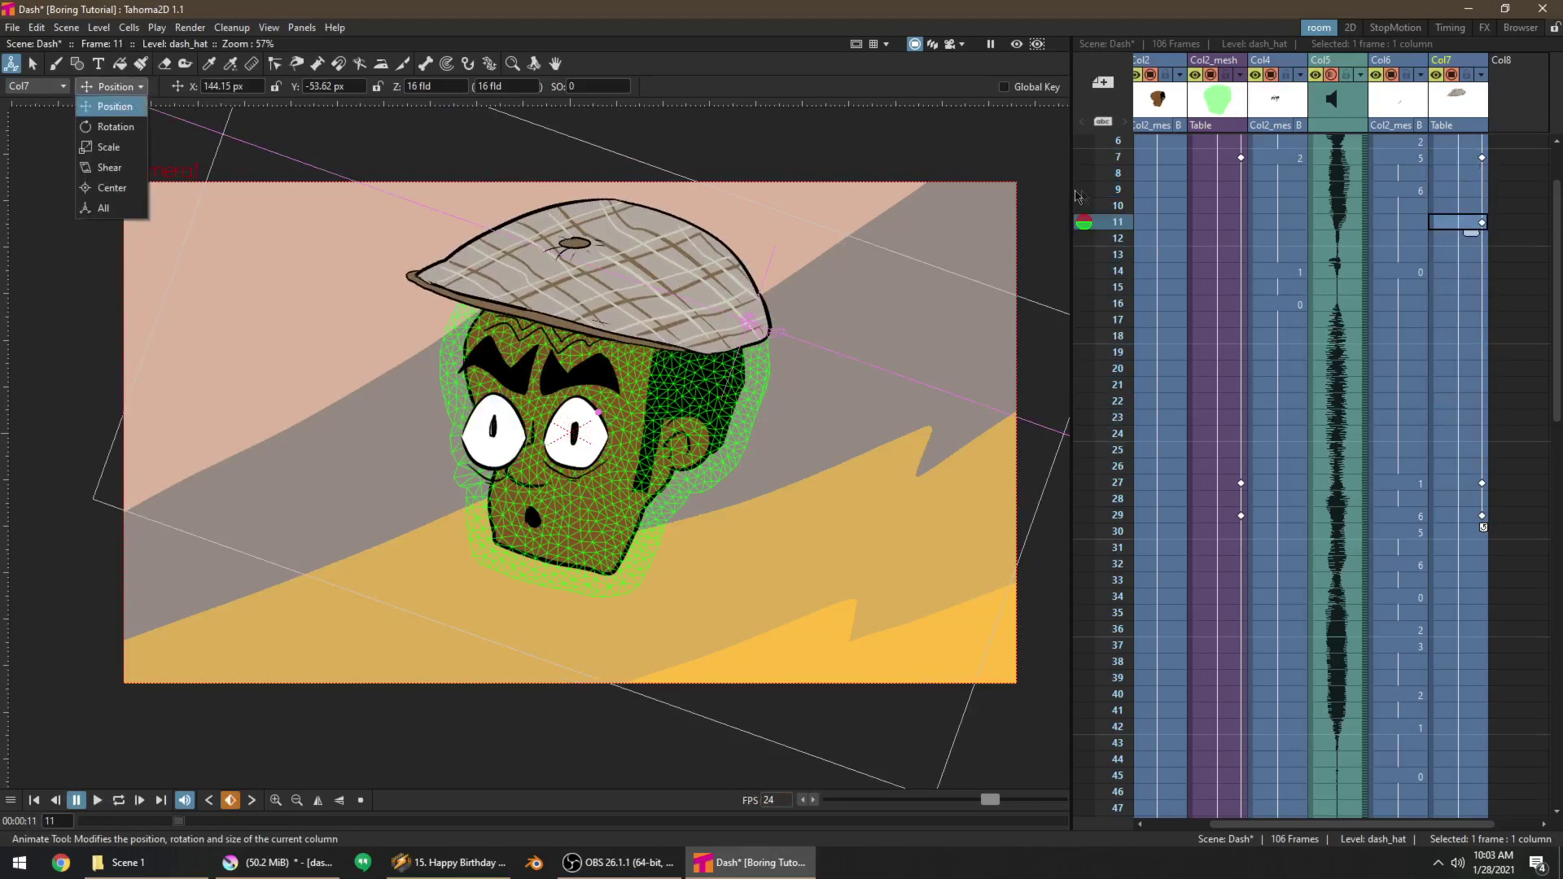
pyautogui.click(1460, 159)
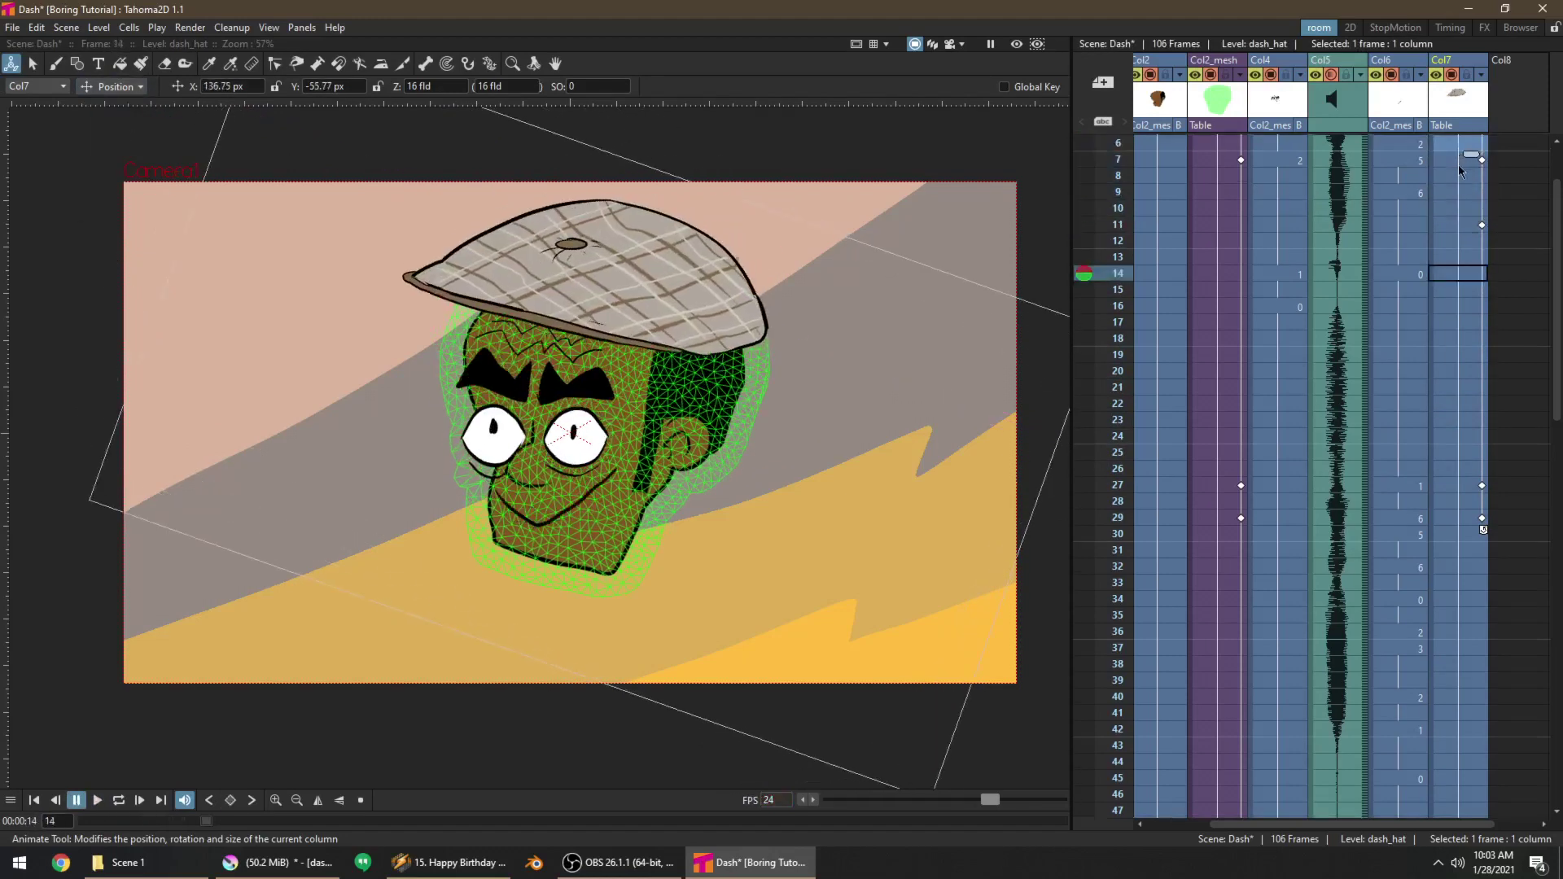
pyautogui.click(1460, 226)
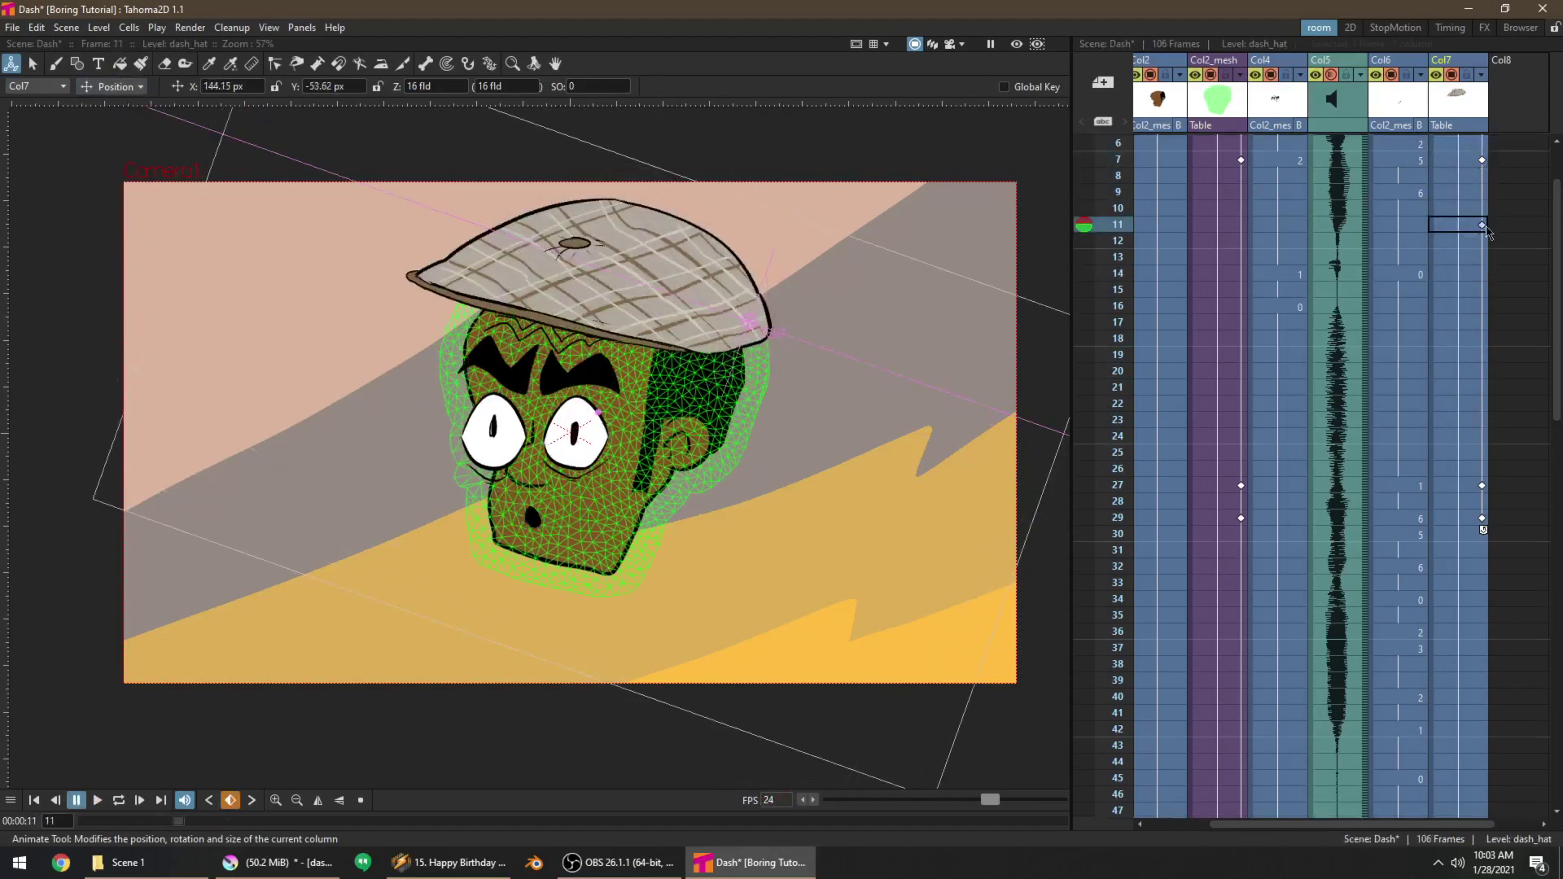
pyautogui.click(1488, 487)
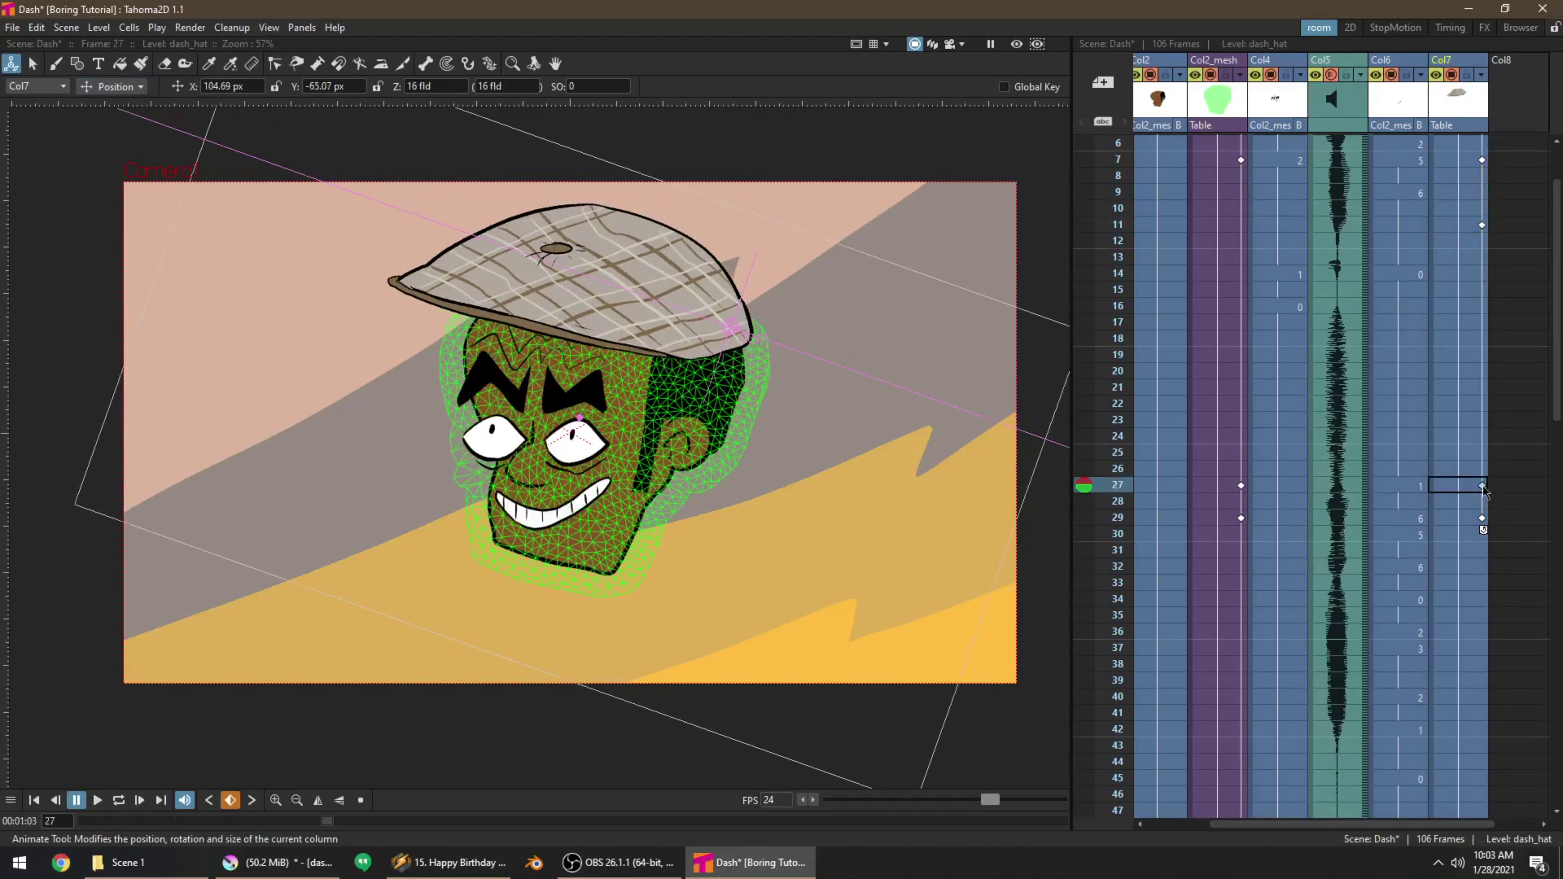
# Copy the hat's frame 11 keyframe onto frame 27 and check the pose on frame 29
pyautogui.click(1460, 226)
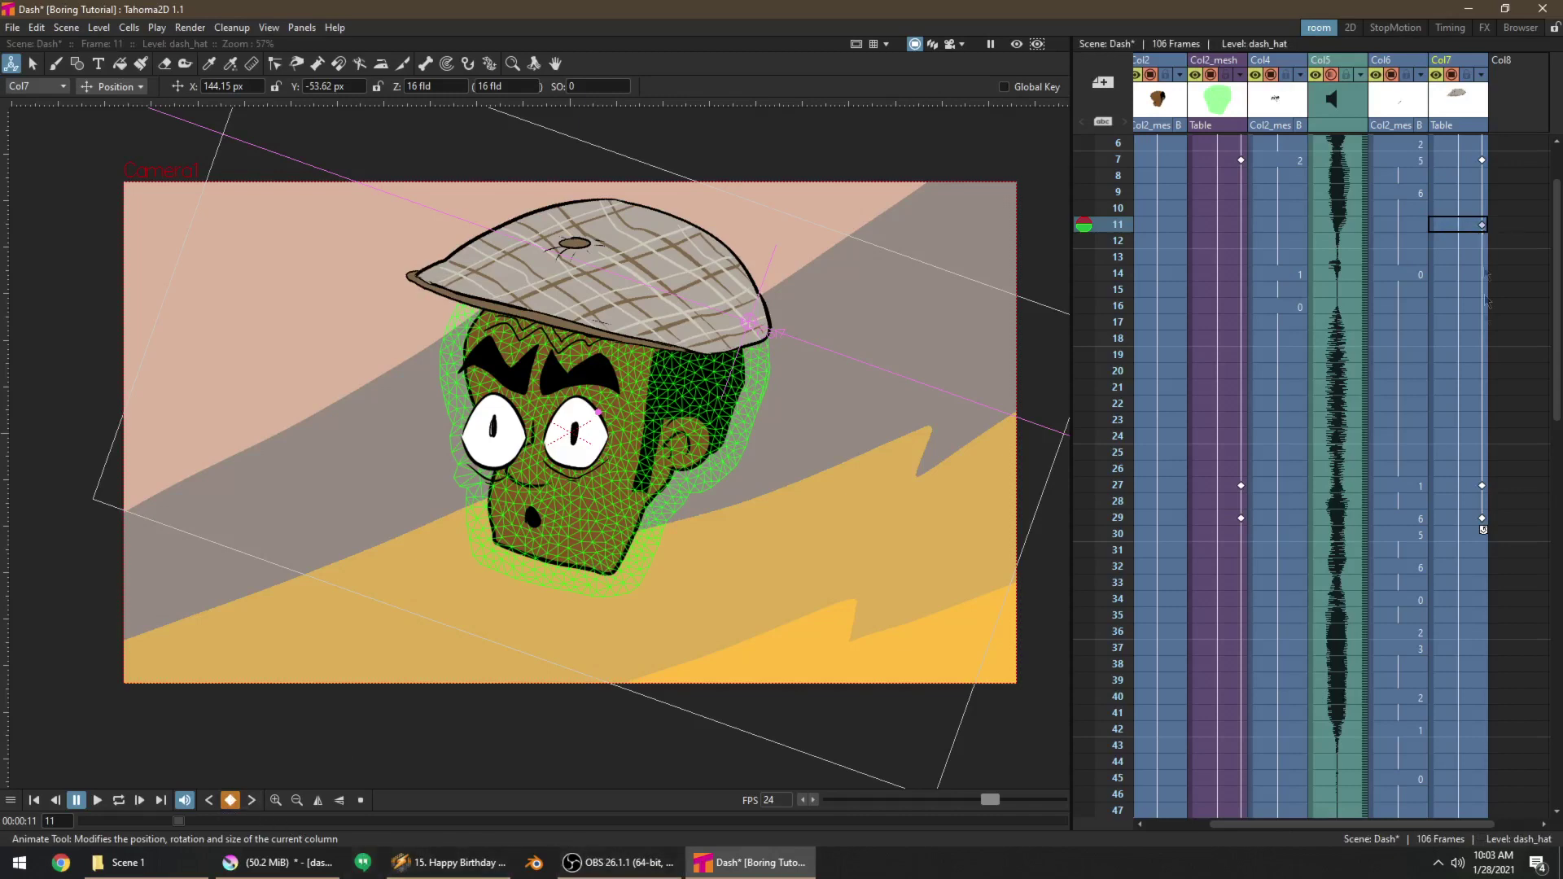
pyautogui.click(1482, 486)
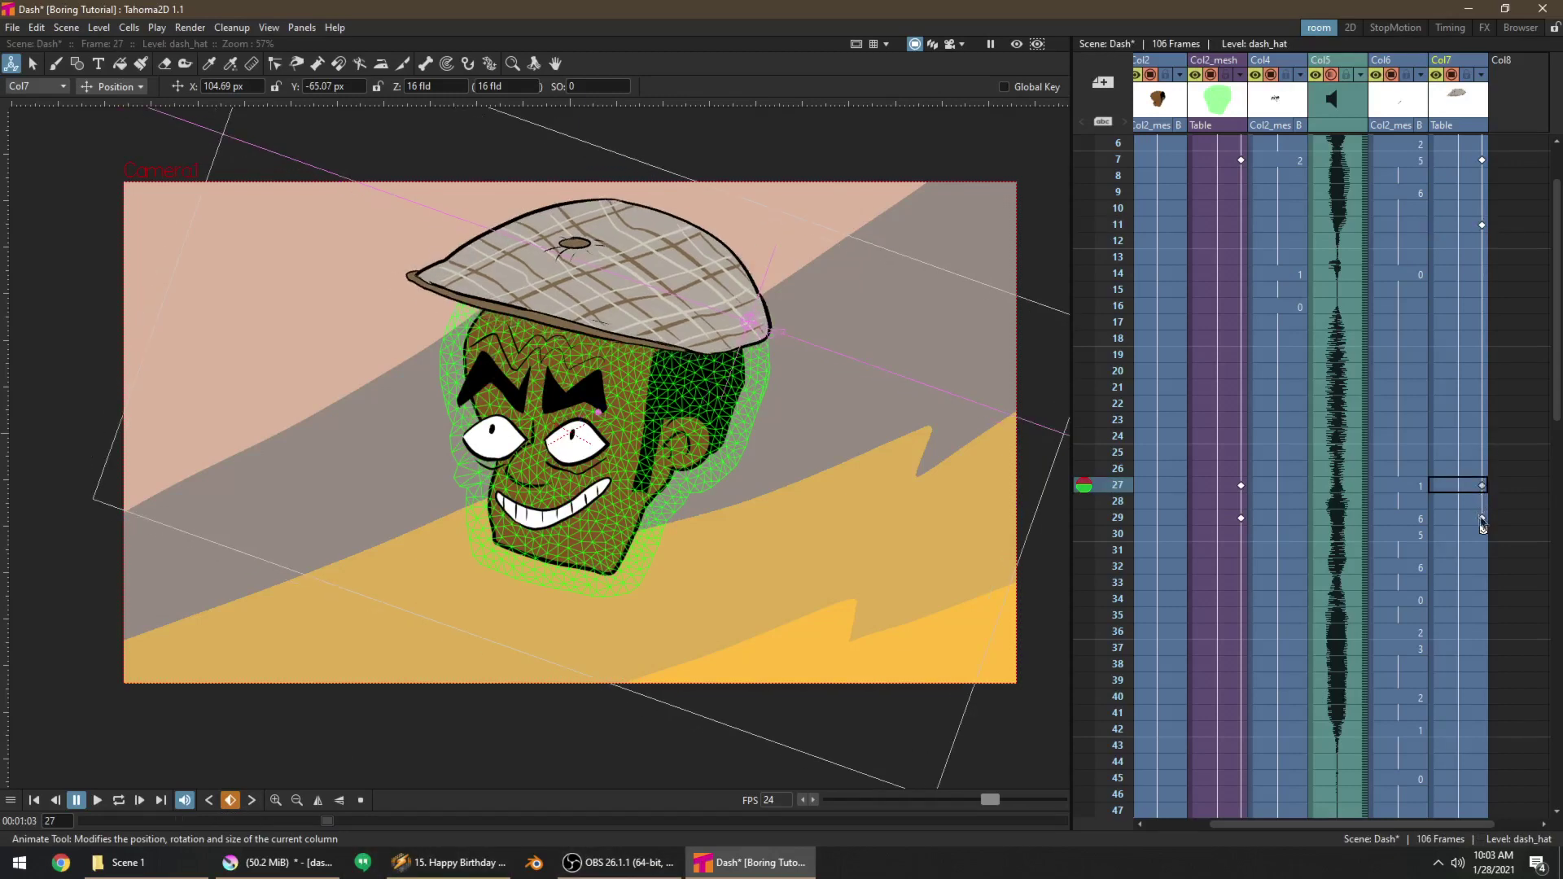
pyautogui.click(1482, 519)
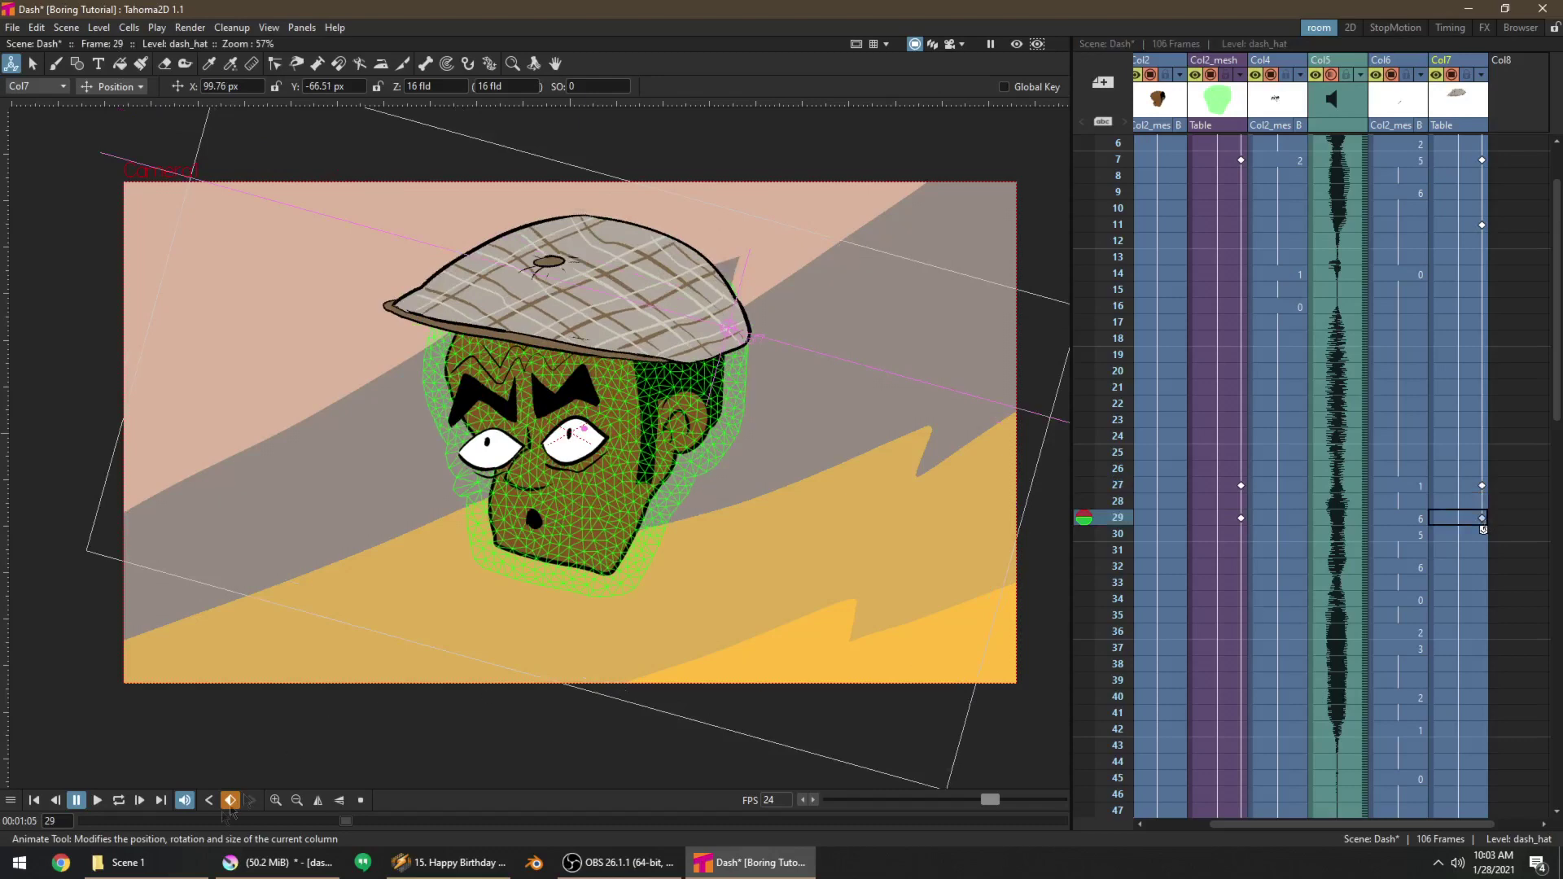
pyautogui.click(1462, 437)
pyautogui.scroll(2, 1453, 272)
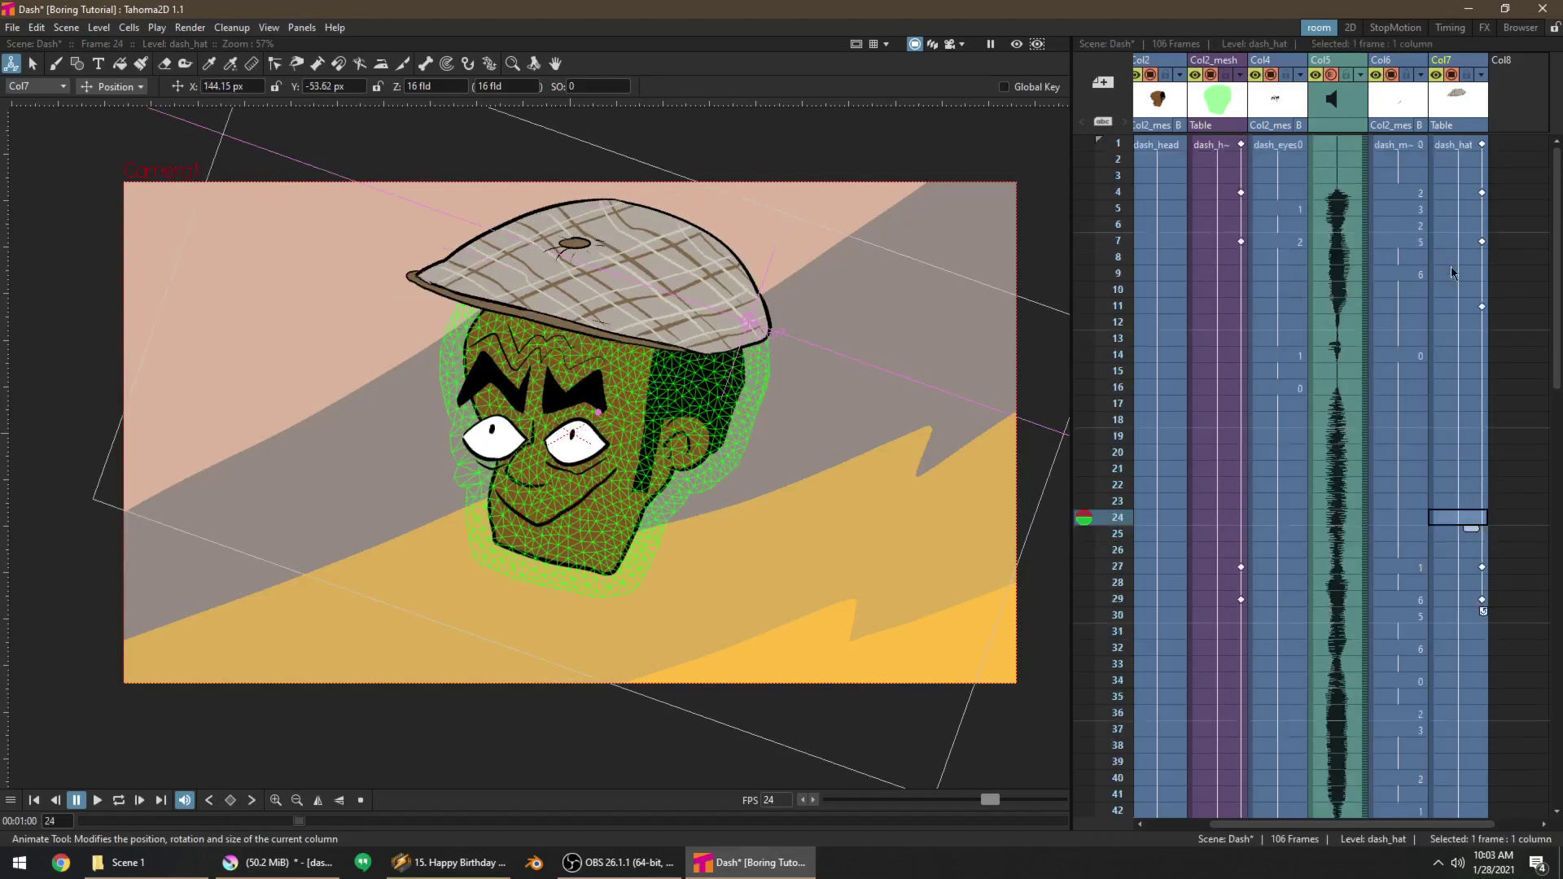
# Play back the animation and copy the hat's frame 29 keyframe to frame 50
pyautogui.press('p')
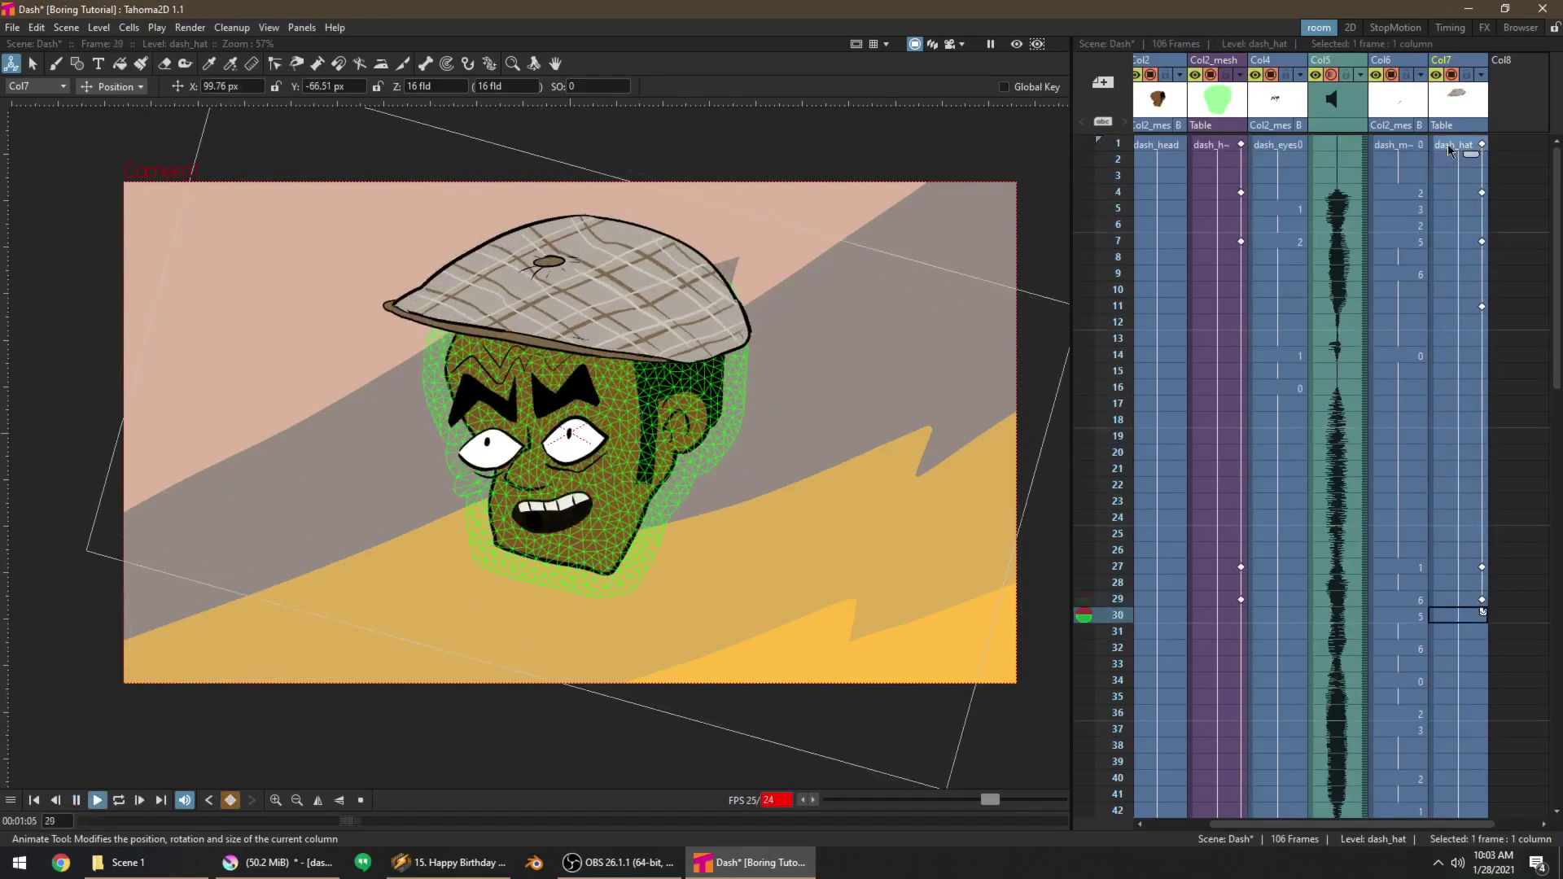
pyautogui.press('p')
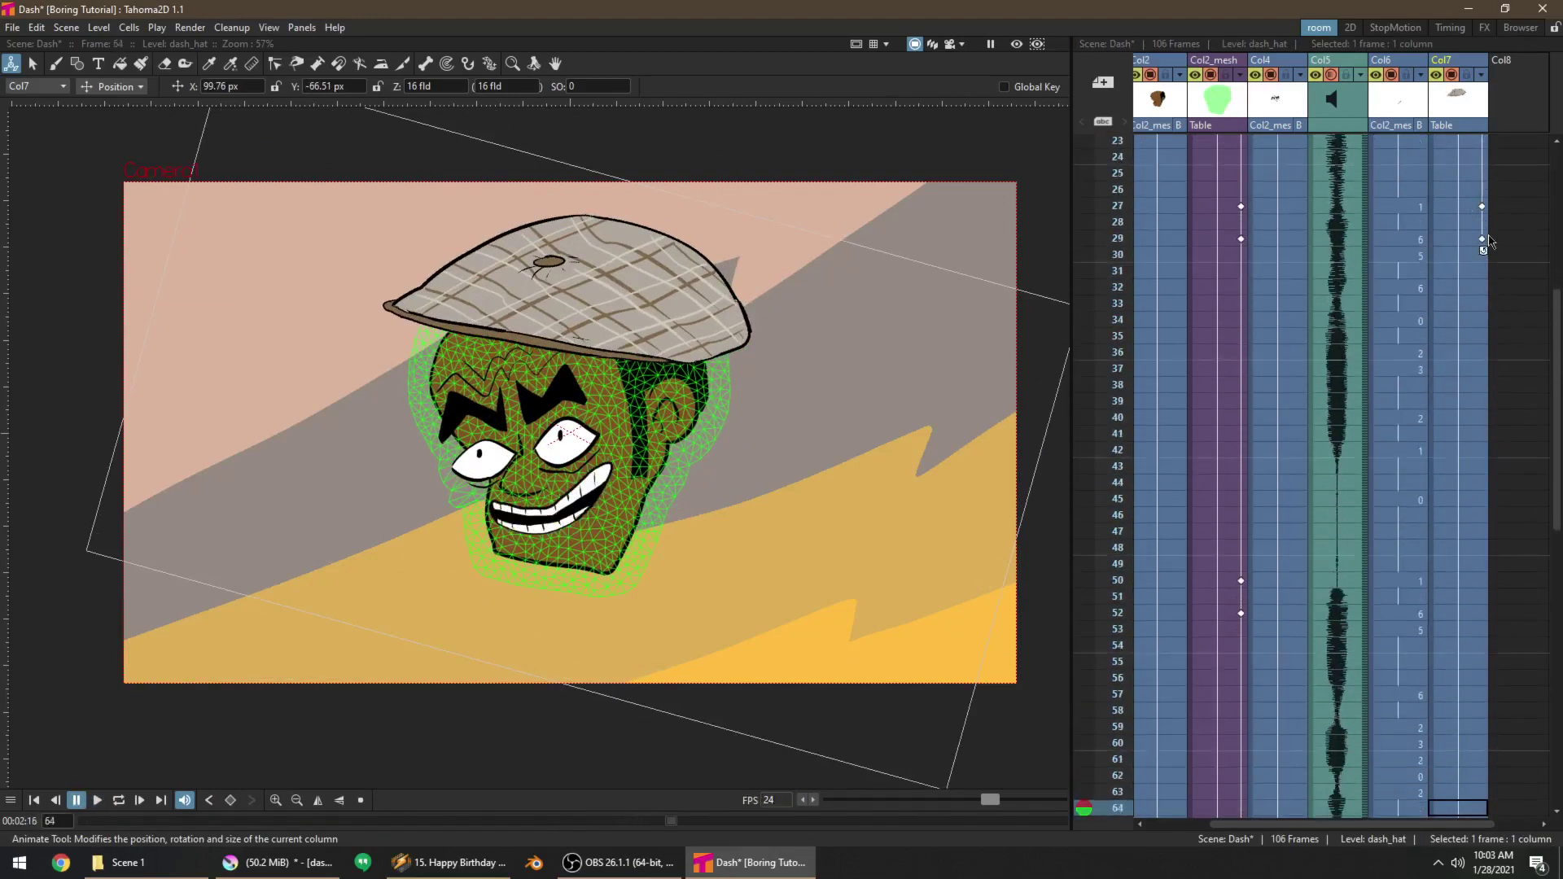
pyautogui.click(1482, 242)
pyautogui.click(1467, 577)
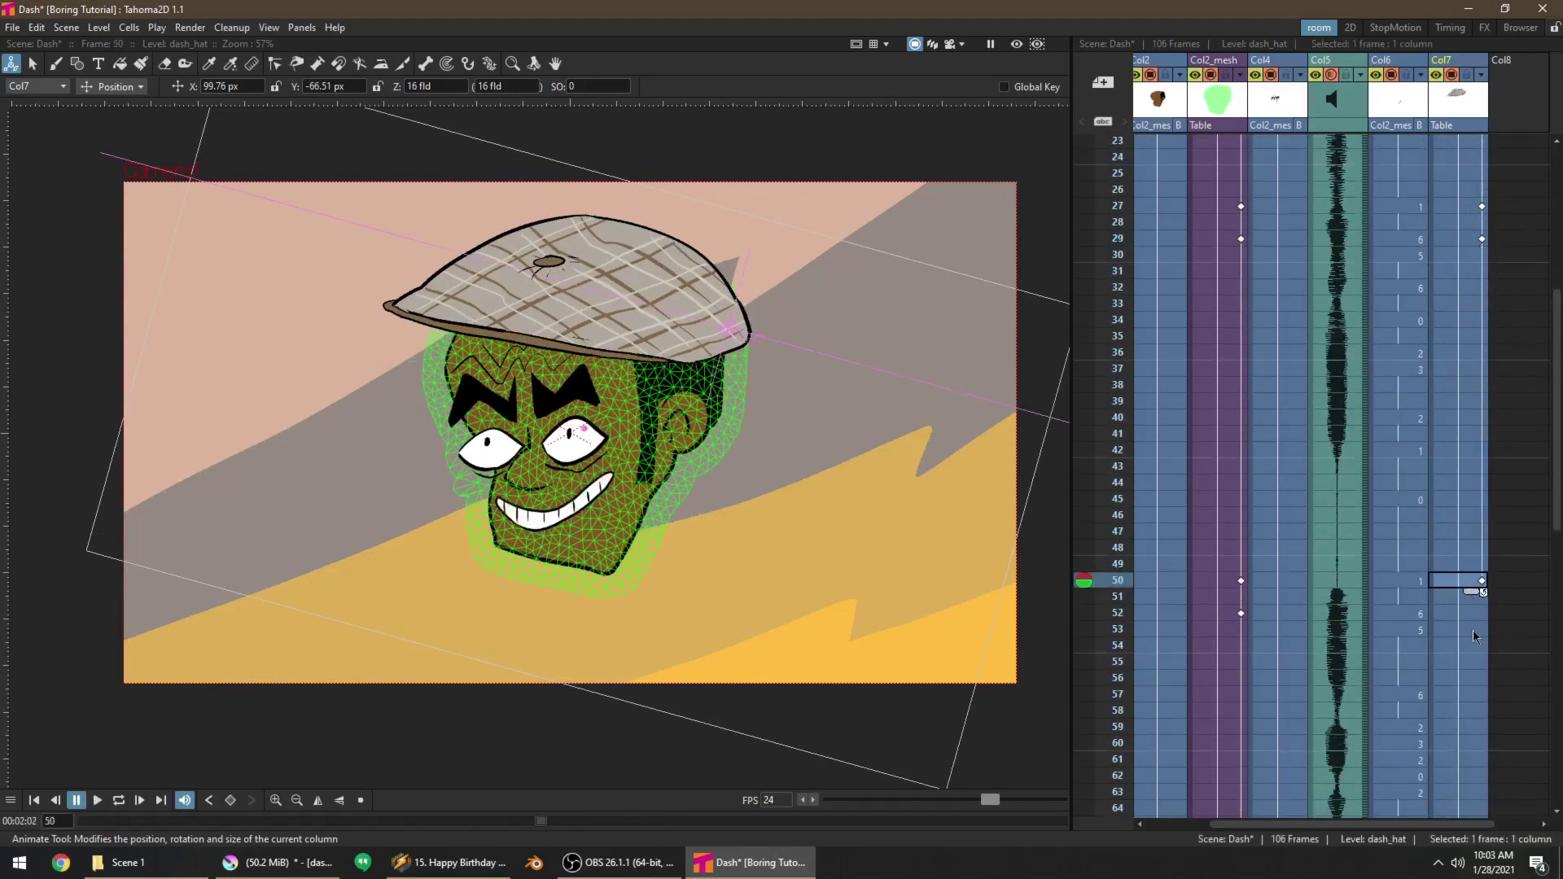
# On frame 52, tilt the hat's brim slightly down and position the hat at about X 36.75 px, Y -36.75 px
pyautogui.click(1476, 614)
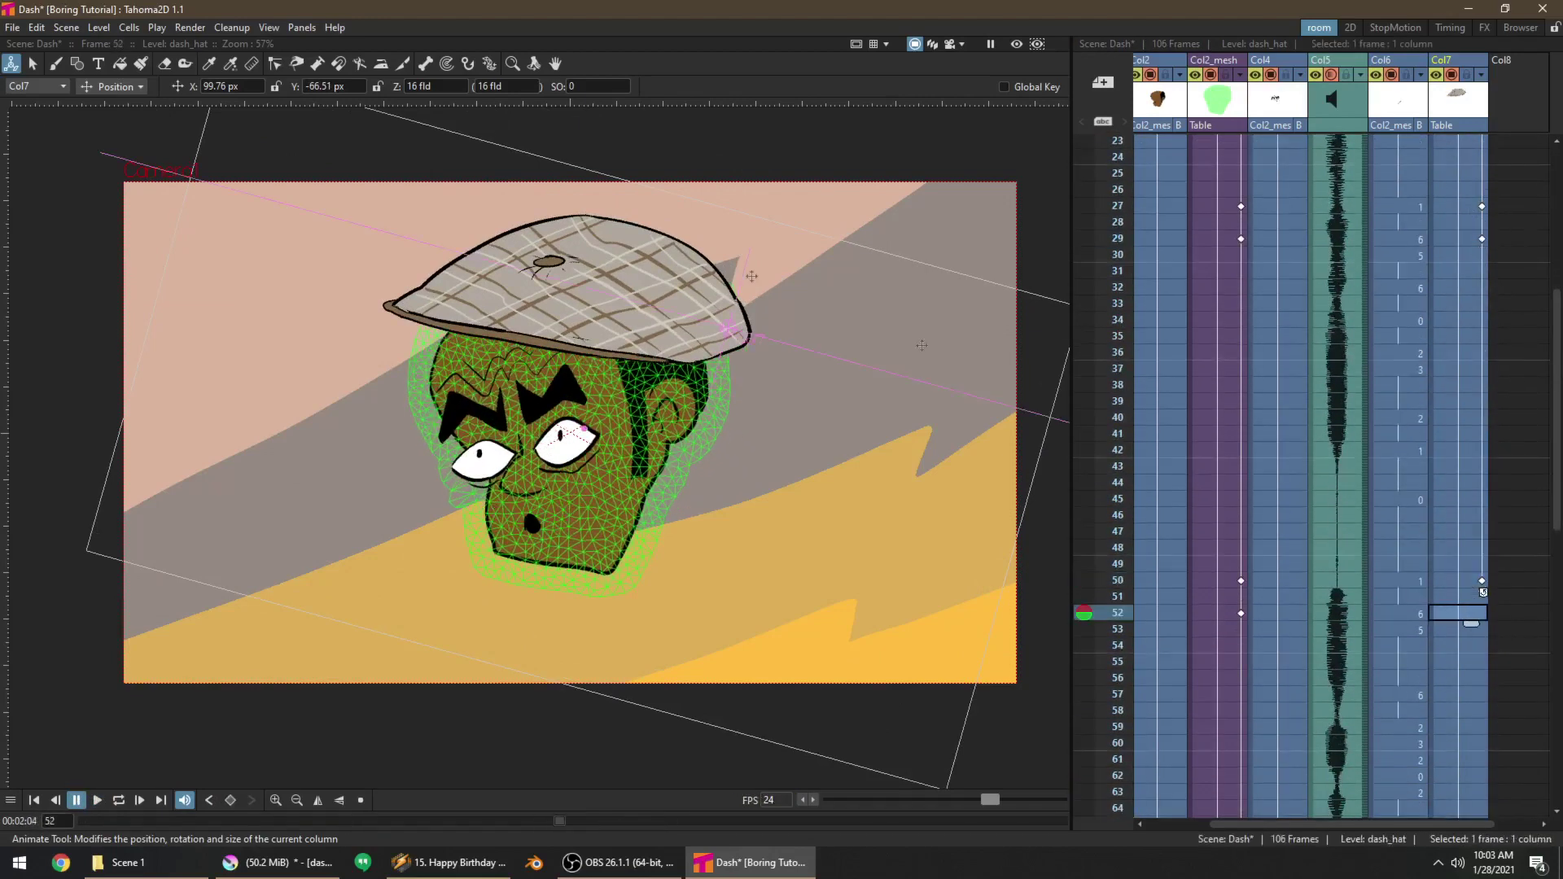
pyautogui.moveTo(510, 224); pyautogui.dragTo(486, 226)
pyautogui.click(121, 86)
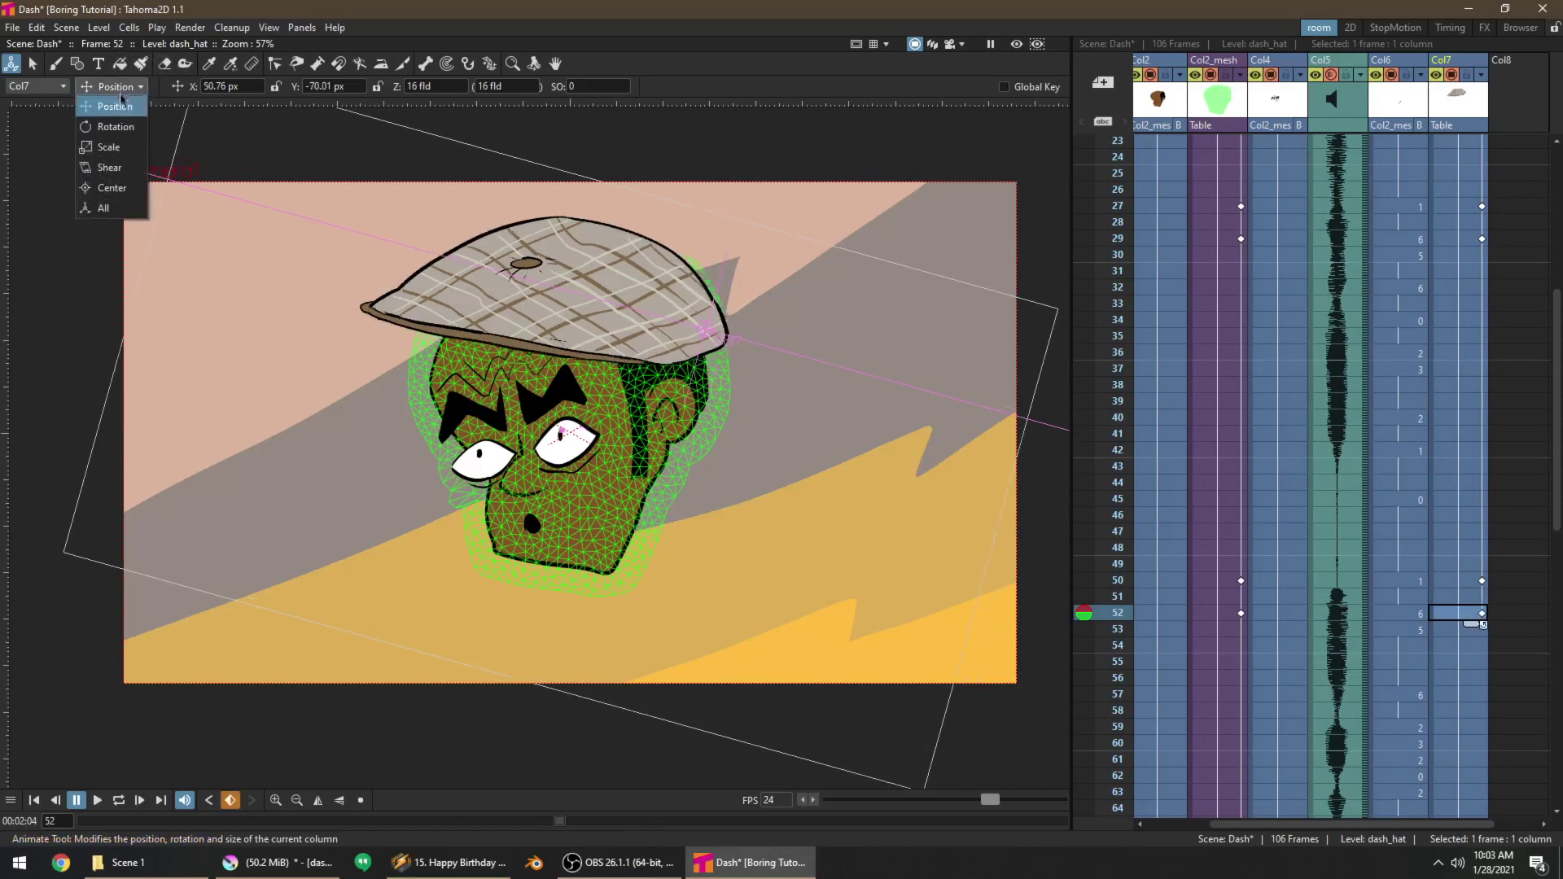
pyautogui.click(110, 112)
pyautogui.moveTo(123, 114); pyautogui.dragTo(226, 168)
pyautogui.click(121, 86)
pyautogui.click(123, 107)
pyautogui.moveTo(521, 309); pyautogui.dragTo(514, 294)
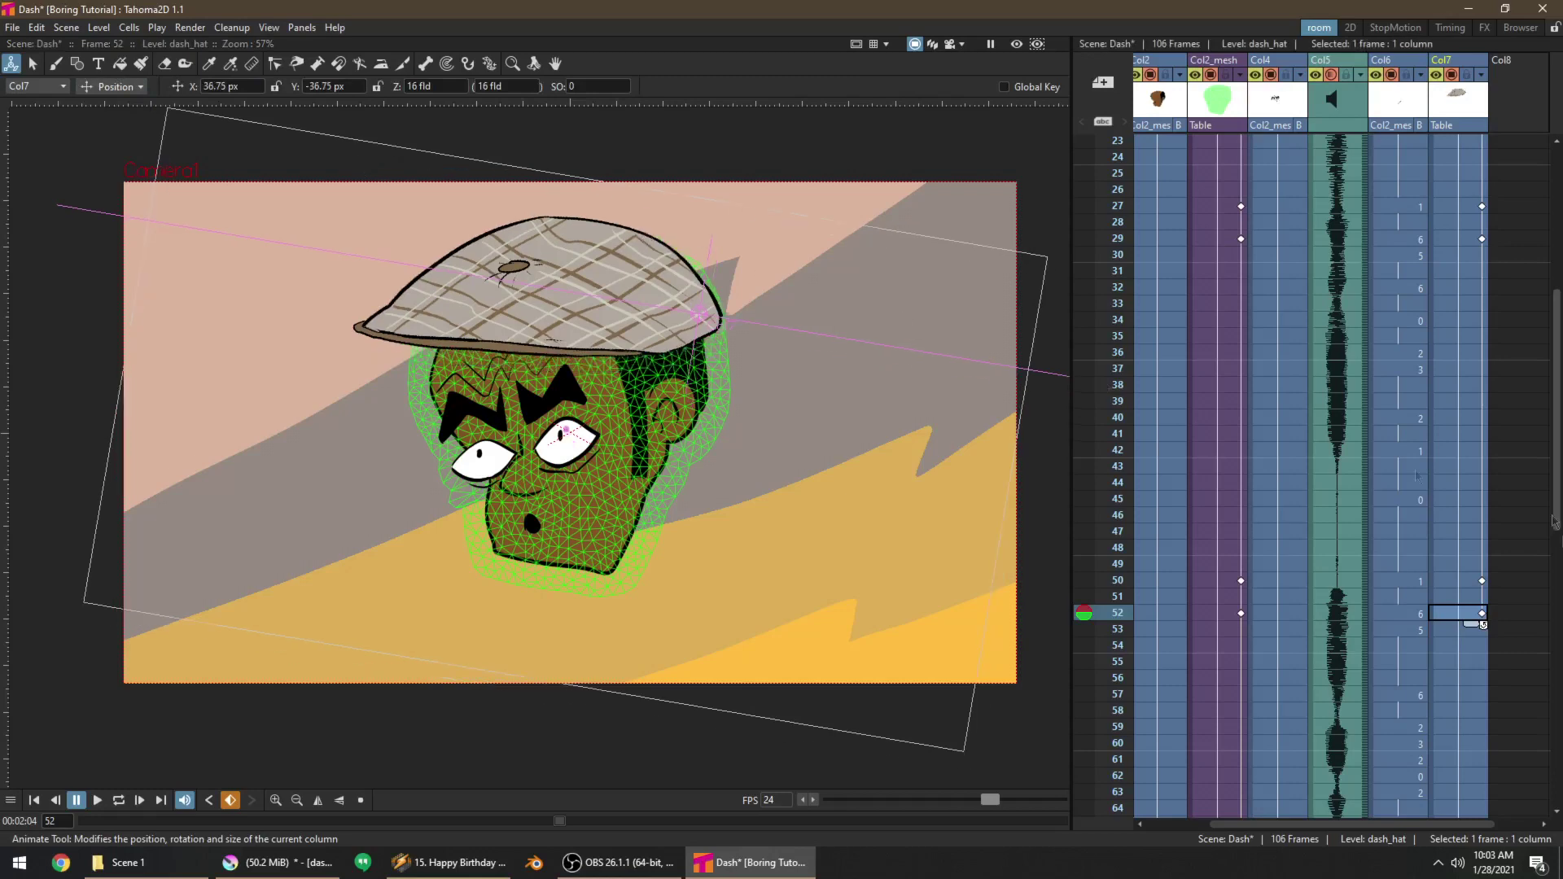
# Copy the hat's frame 52 keyframe to frame 69 and check the hat against the head on frame 72
pyautogui.press('Down')
pyautogui.press('Down')
pyautogui.press('Down')
pyautogui.press('Down')
pyautogui.press('Down')
pyautogui.press('Down')
pyautogui.press('Down')
pyautogui.press('Down')
pyautogui.press('Down')
pyautogui.press('Down')
pyautogui.press('Down')
pyautogui.press('Down')
pyautogui.press('Down')
pyautogui.press('Down')
pyautogui.press('Down')
pyautogui.press('Down')
pyautogui.press('Down')
pyautogui.press('Down')
pyautogui.press('Down')
pyautogui.press('Down')
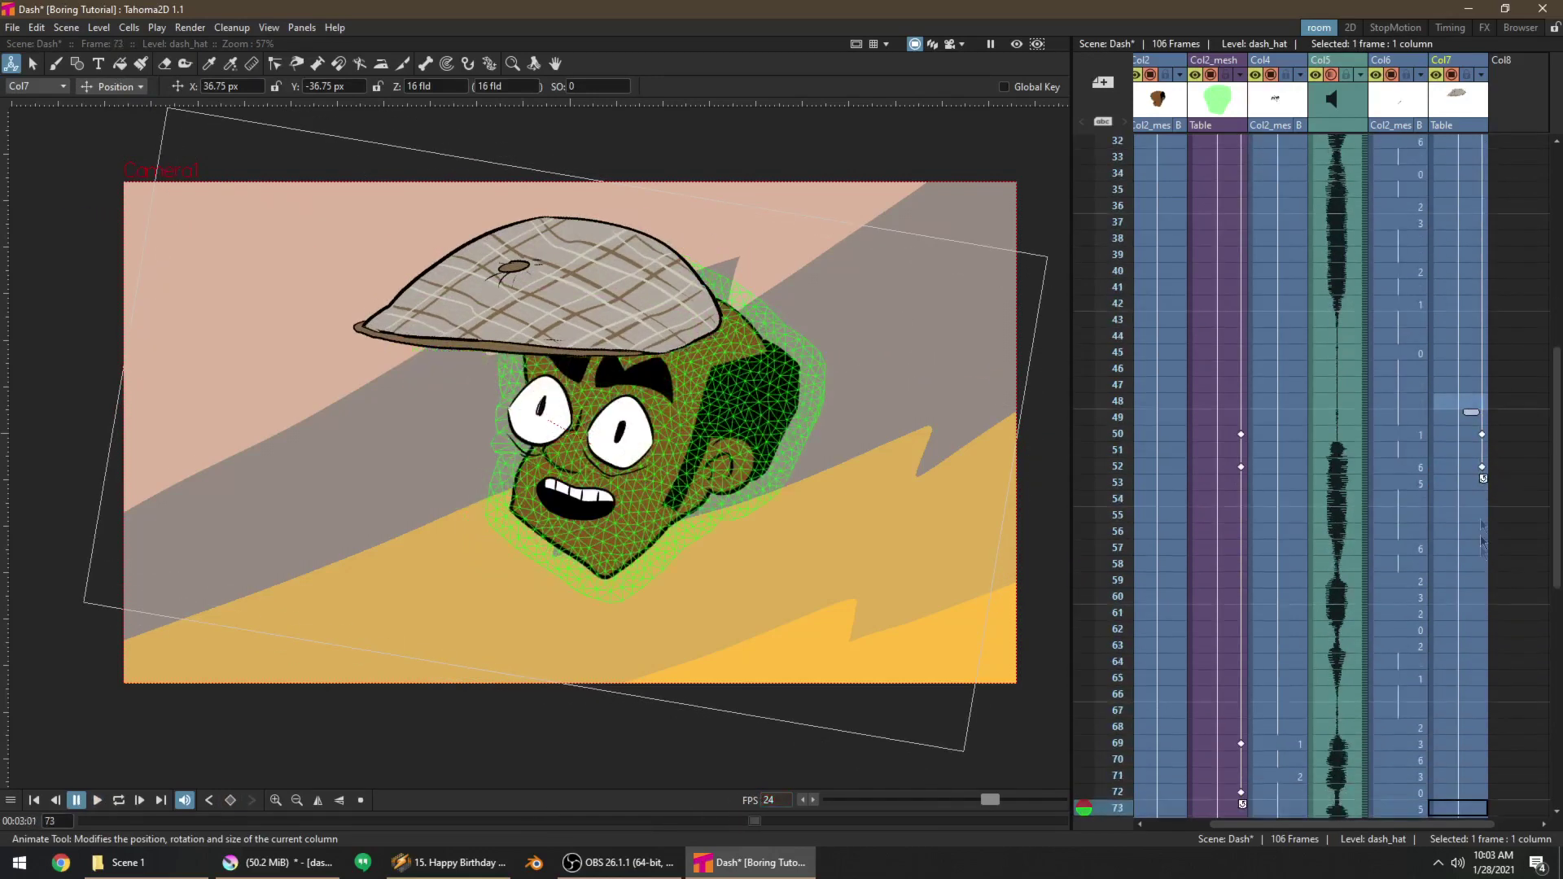
pyautogui.click(1482, 467)
pyautogui.click(1470, 745)
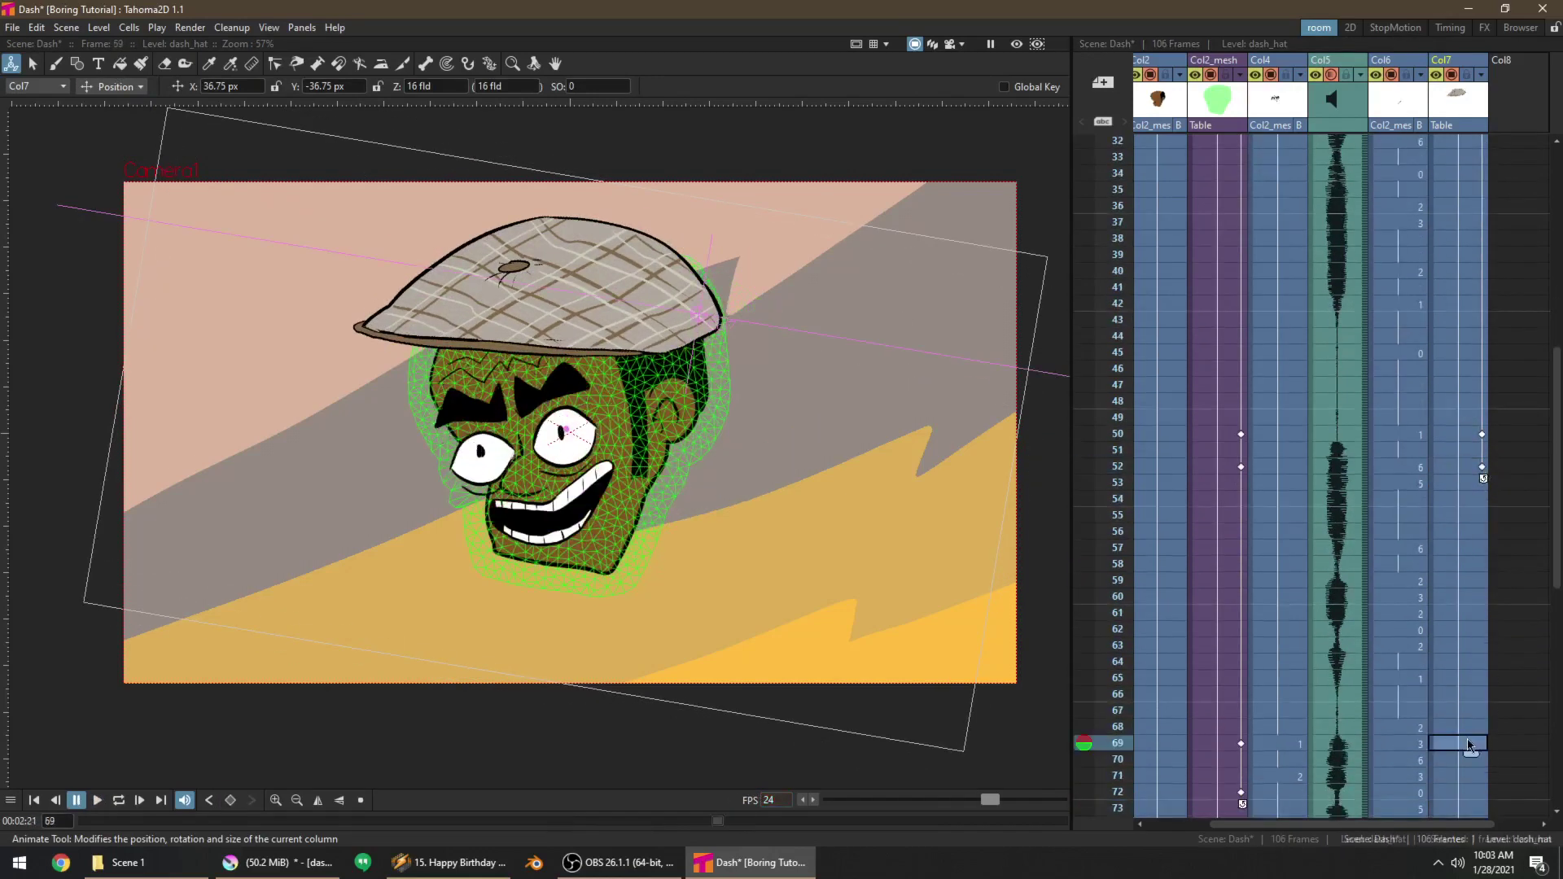
pyautogui.click(1472, 792)
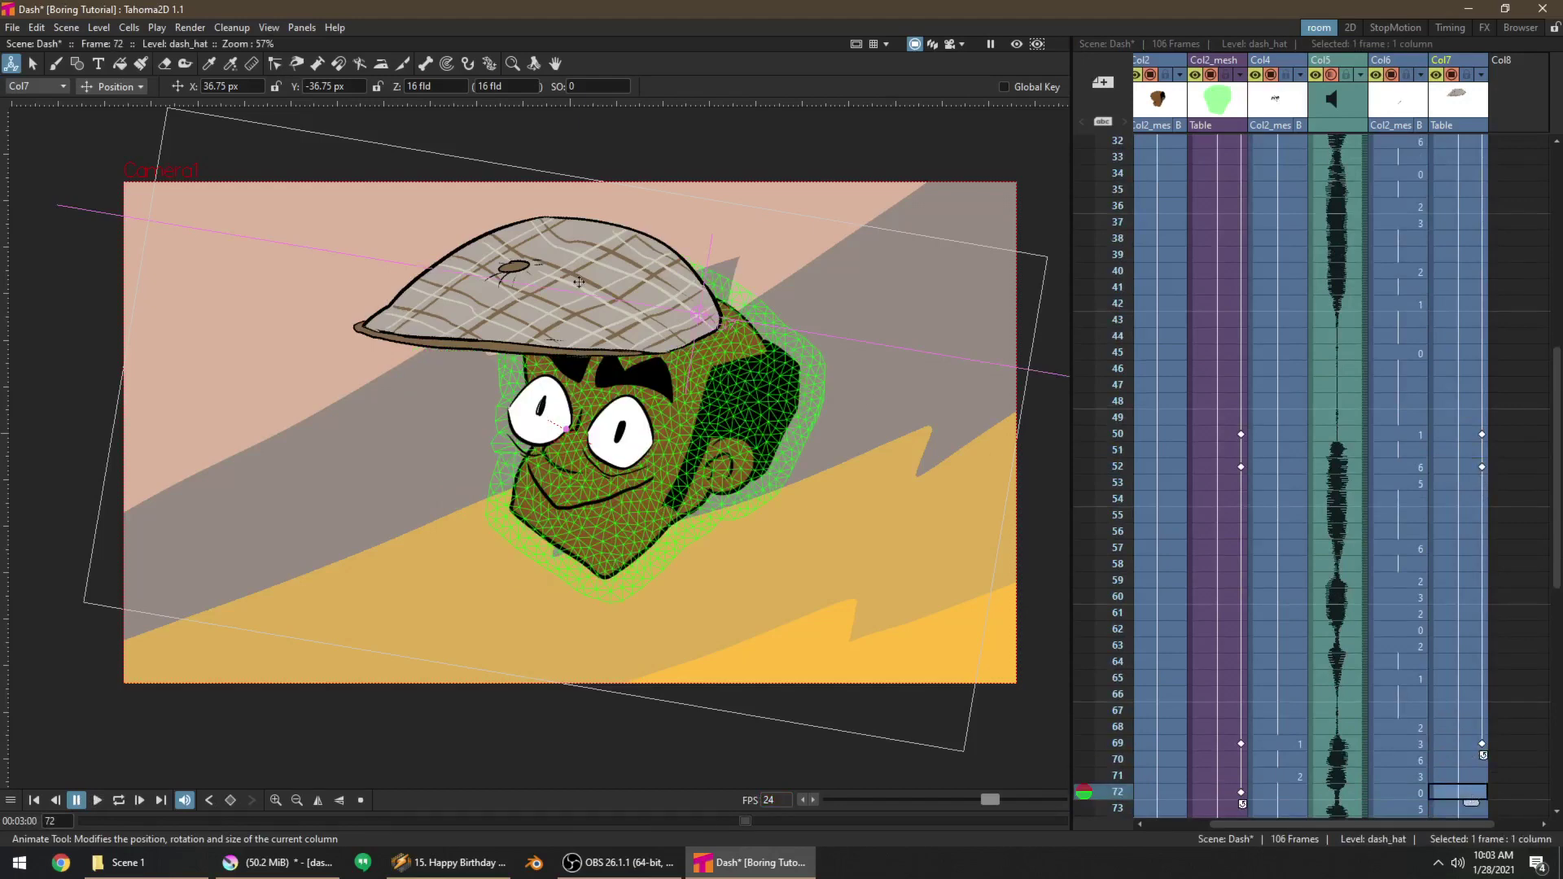
pyautogui.click(1443, 744)
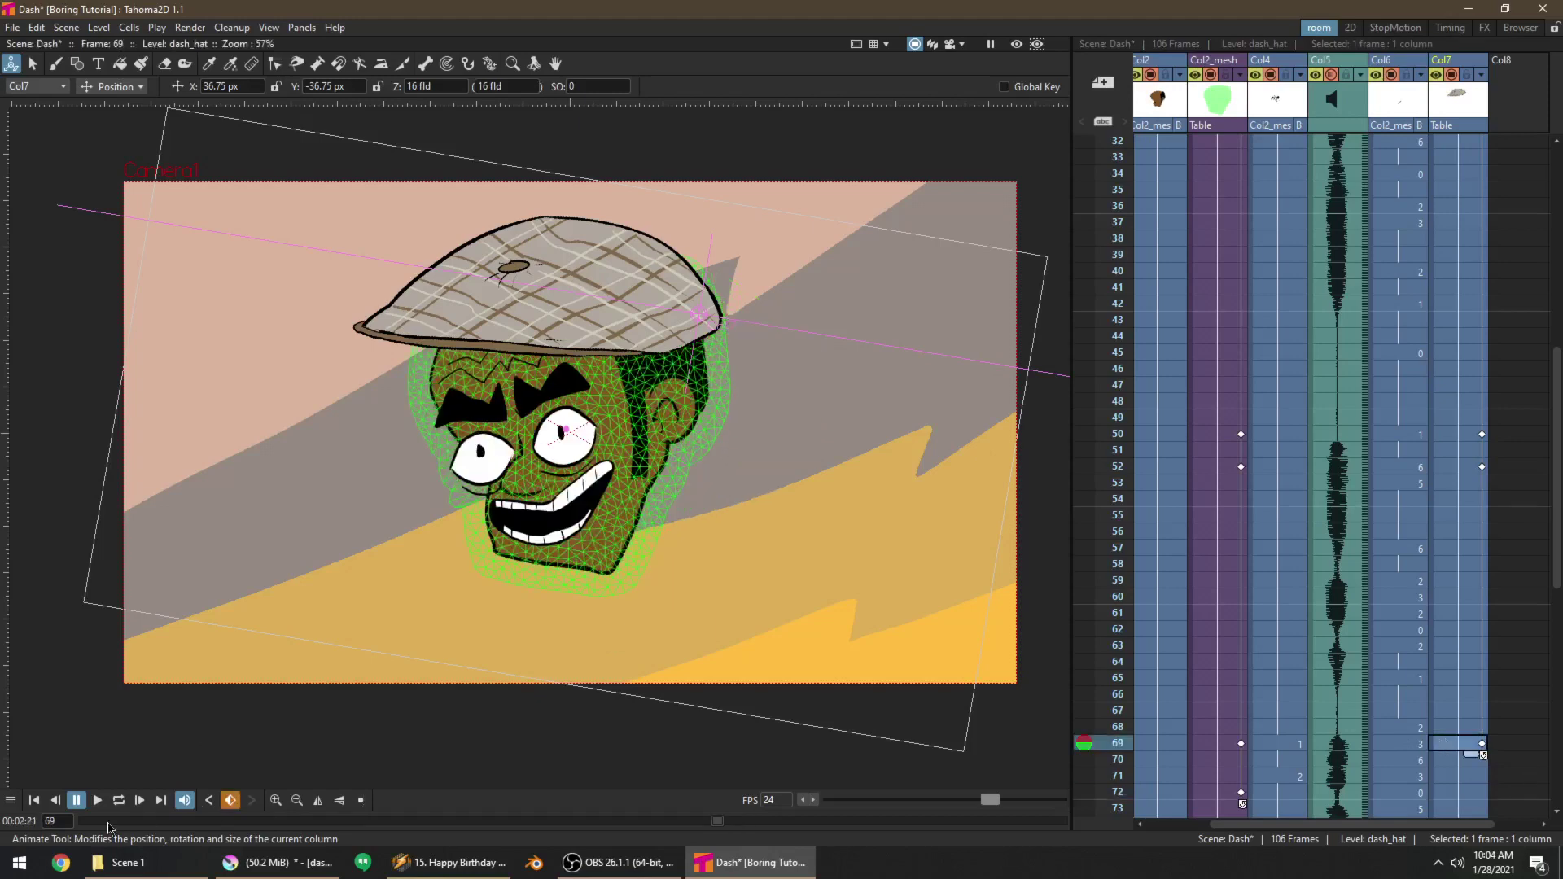
# On frame 71, tilt the hat's brim up and position the hat at about X 252.03 px, Y -98.01 px
pyautogui.click(1450, 776)
pyautogui.moveTo(570, 214); pyautogui.dragTo(703, 205)
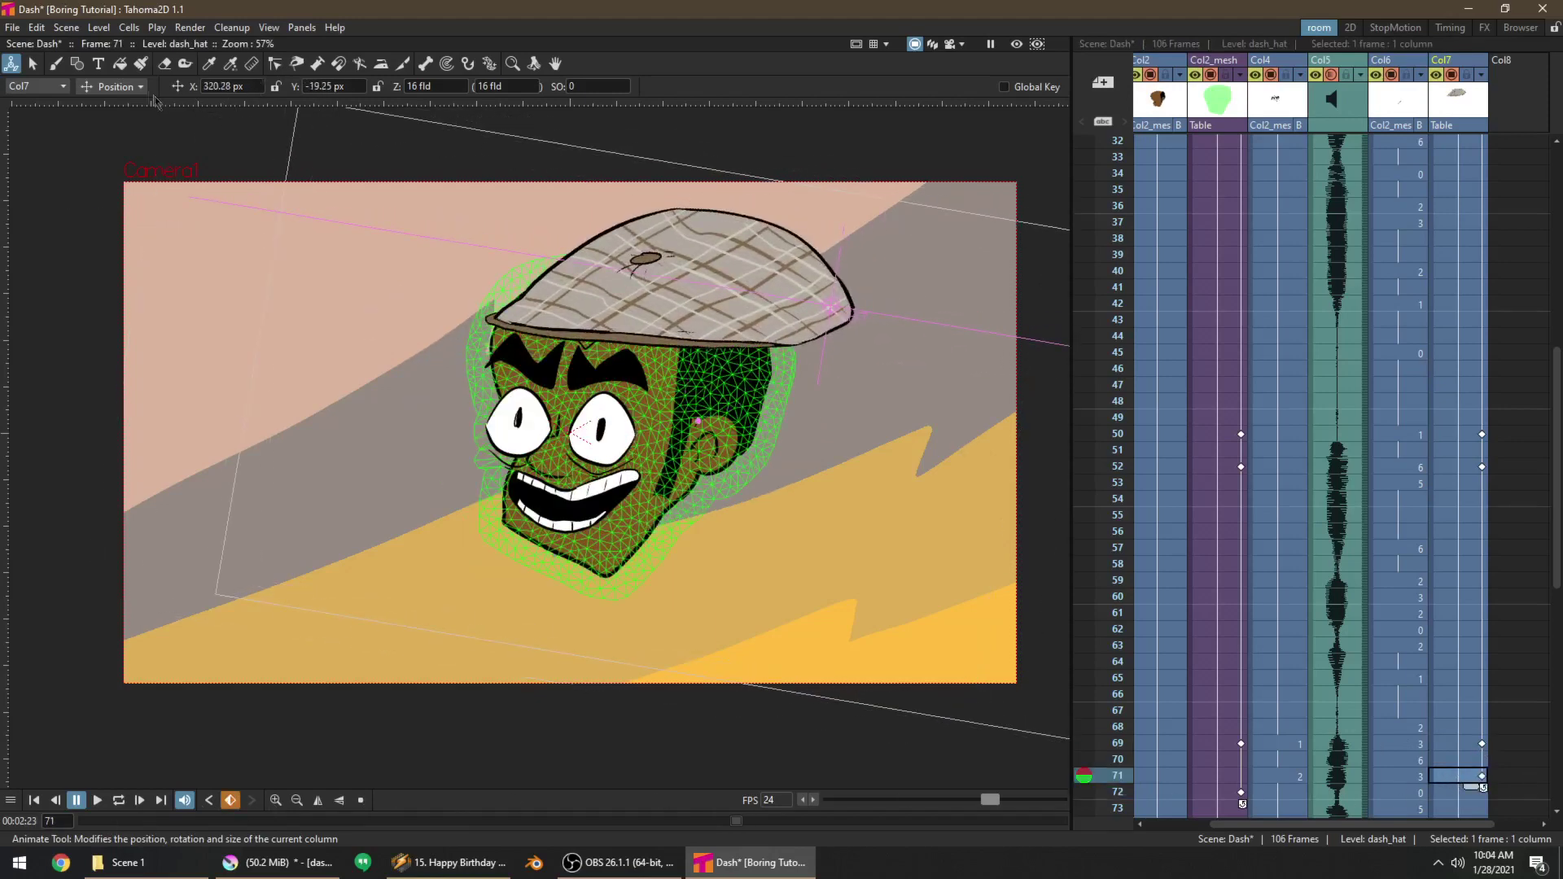
pyautogui.click(118, 87)
pyautogui.click(115, 126)
pyautogui.moveTo(211, 154); pyautogui.dragTo(493, 26)
pyautogui.click(123, 87)
pyautogui.click(115, 105)
pyautogui.moveTo(823, 300); pyautogui.dragTo(791, 338)
# Keyframe the hat on frame 75 at about X 329.03 px, Y -192.52 px
pyautogui.scroll(-4, 1468, 684)
pyautogui.click(1482, 581)
pyautogui.click(1477, 648)
pyautogui.moveTo(729, 188); pyautogui.dragTo(766, 234)
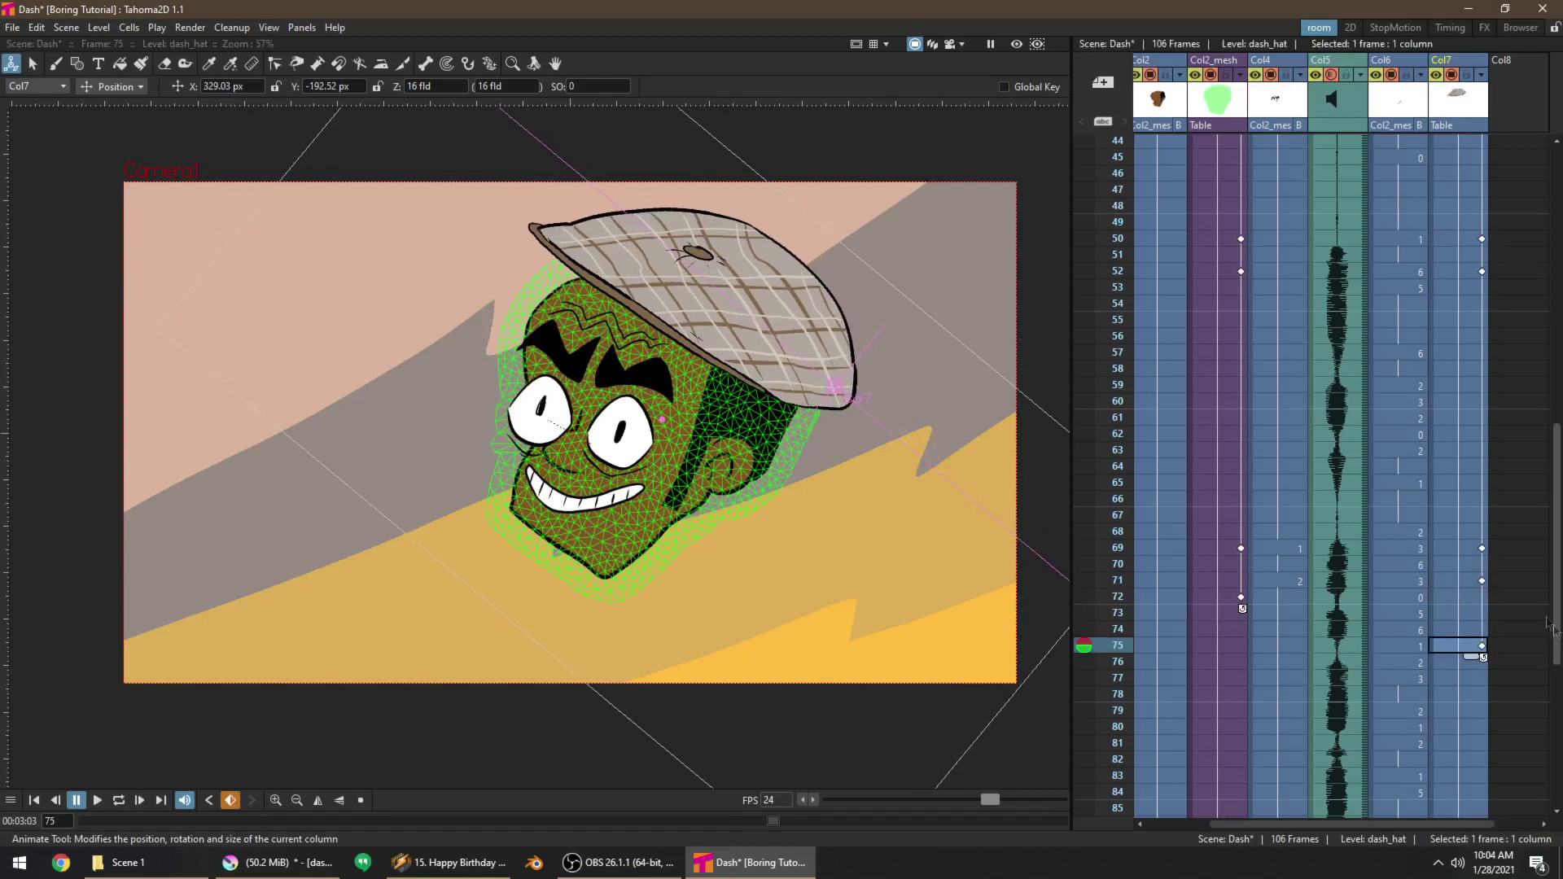
# Move the hat's frame 71 keyframe to frame 72 and shift the frame 75 hat to about X 285.28 px, Y -203.02 px
pyautogui.click(1482, 582)
pyautogui.moveTo(1482, 581); pyautogui.dragTo(1483, 601)
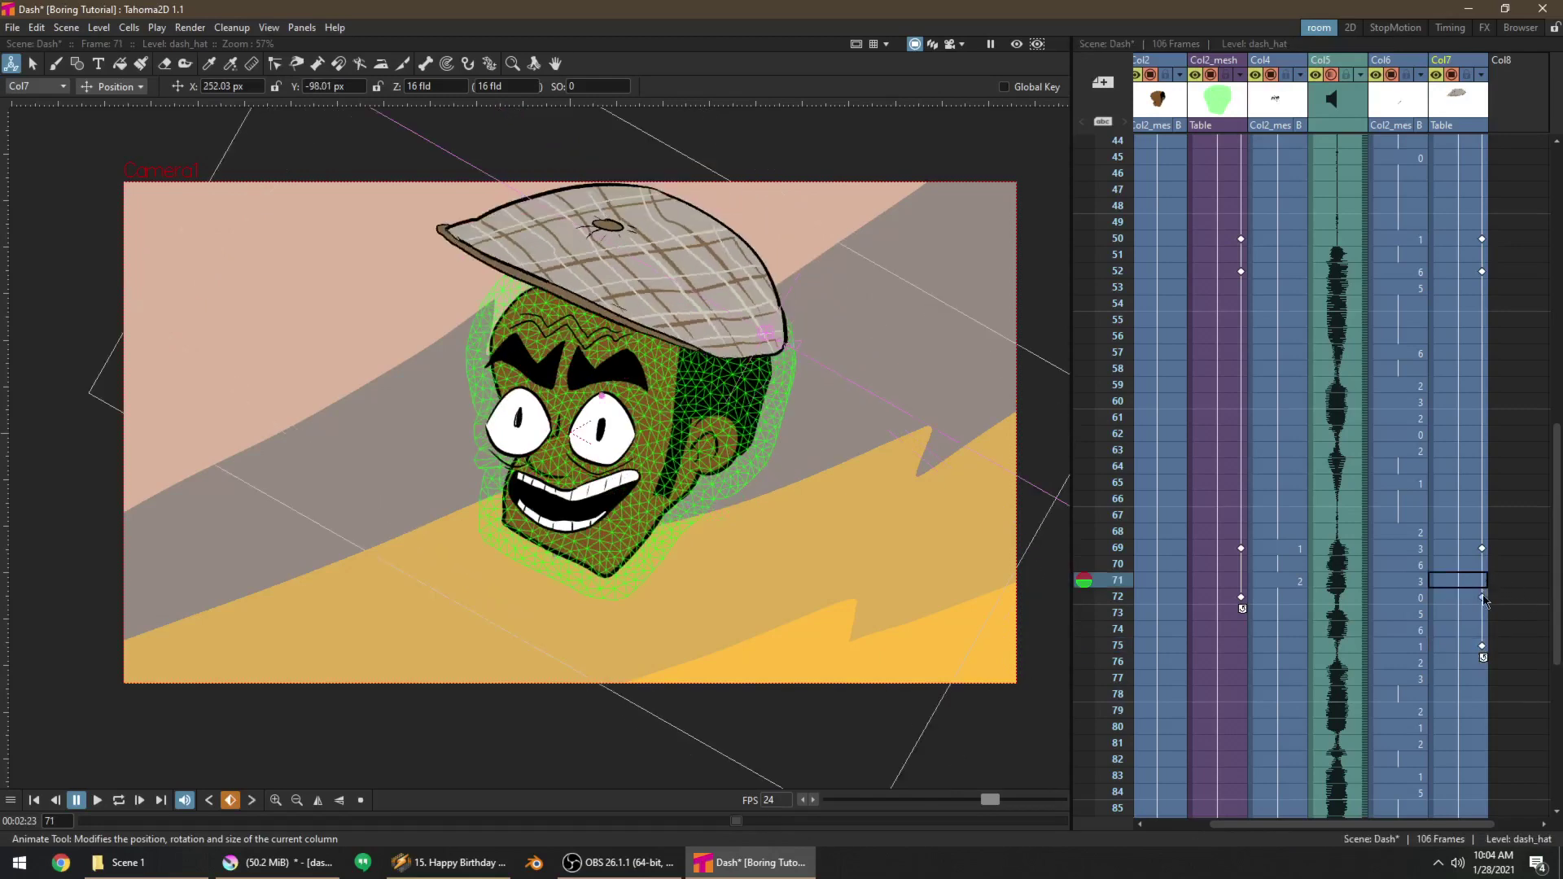
pyautogui.click(1482, 648)
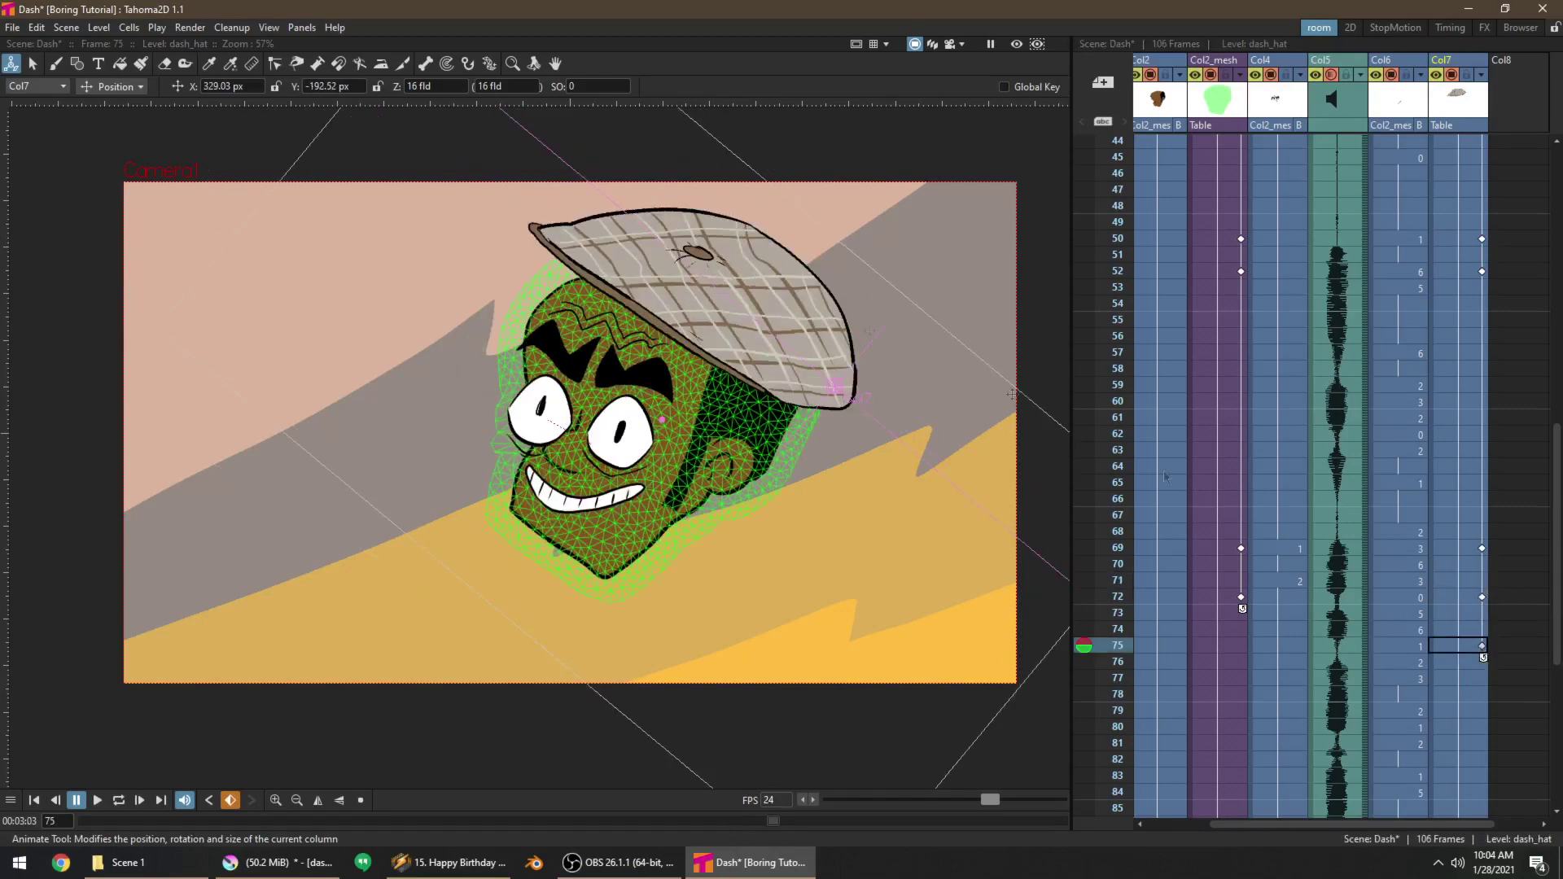
pyautogui.moveTo(626, 245); pyautogui.dragTo(606, 240)
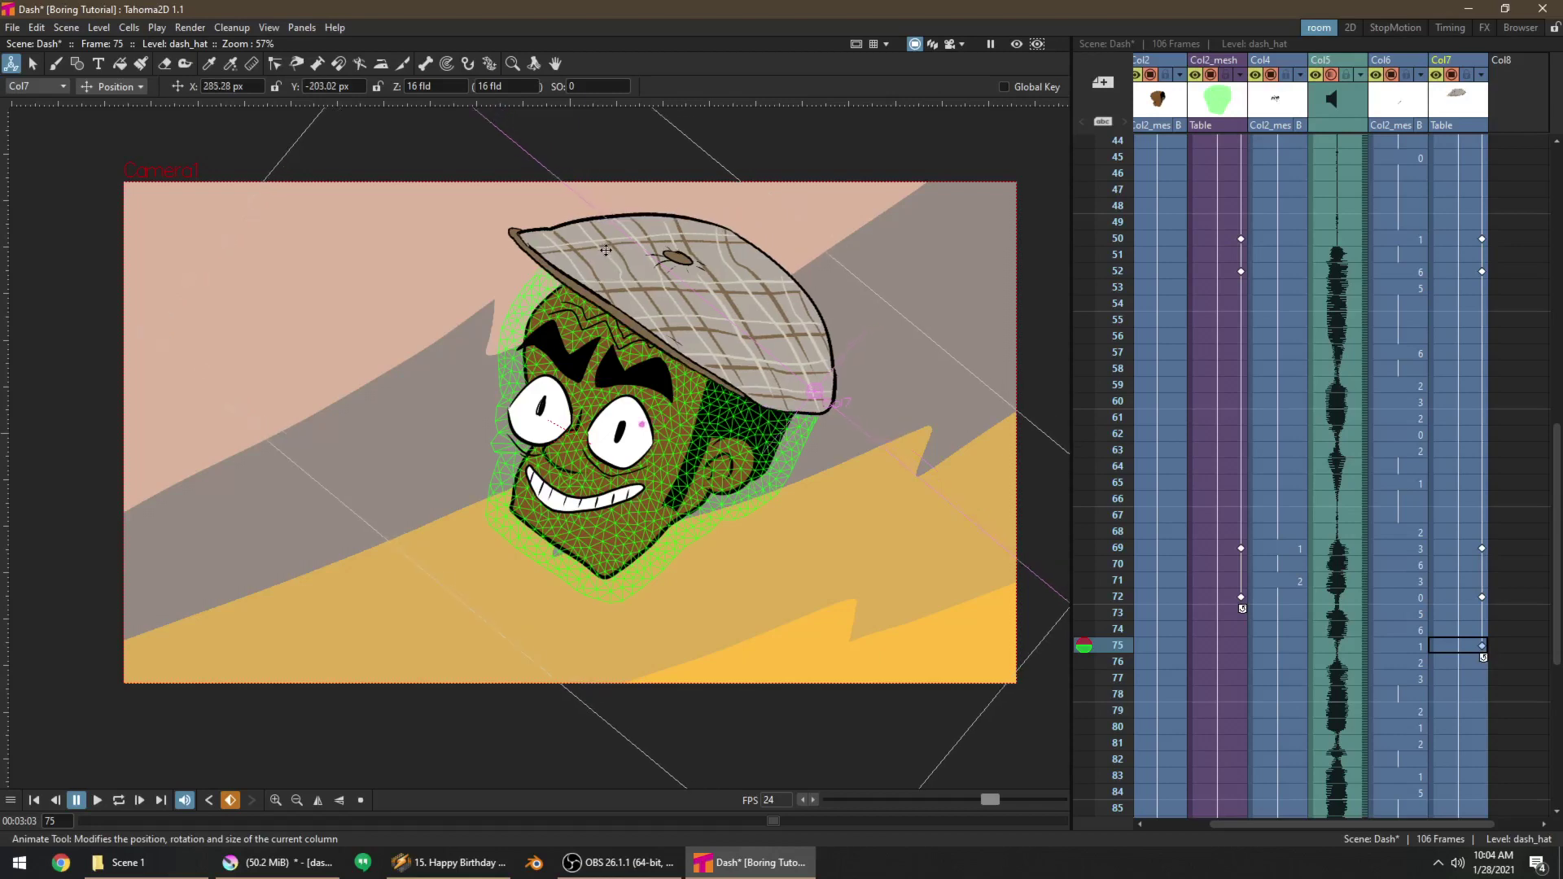
# On frame 75, rotate the hat to about -30.41° and position it at about X 273.03 px, Y -164.52 px
pyautogui.click(1443, 600)
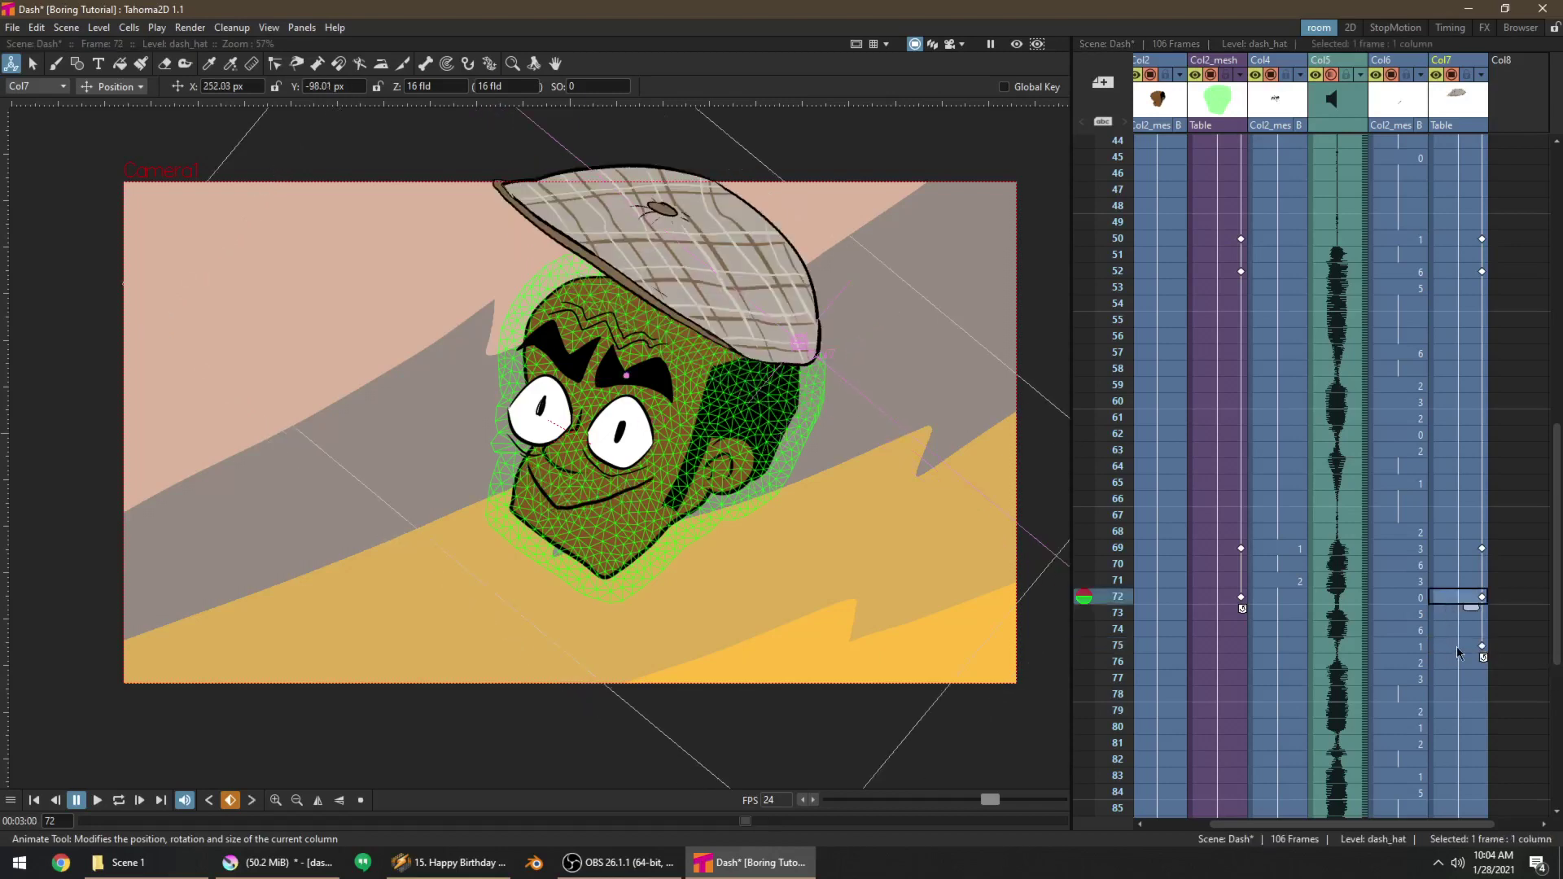
pyautogui.click(1457, 649)
pyautogui.click(112, 86)
pyautogui.click(106, 111)
pyautogui.moveTo(510, 149); pyautogui.dragTo(609, 190)
pyautogui.click(114, 86)
pyautogui.click(106, 102)
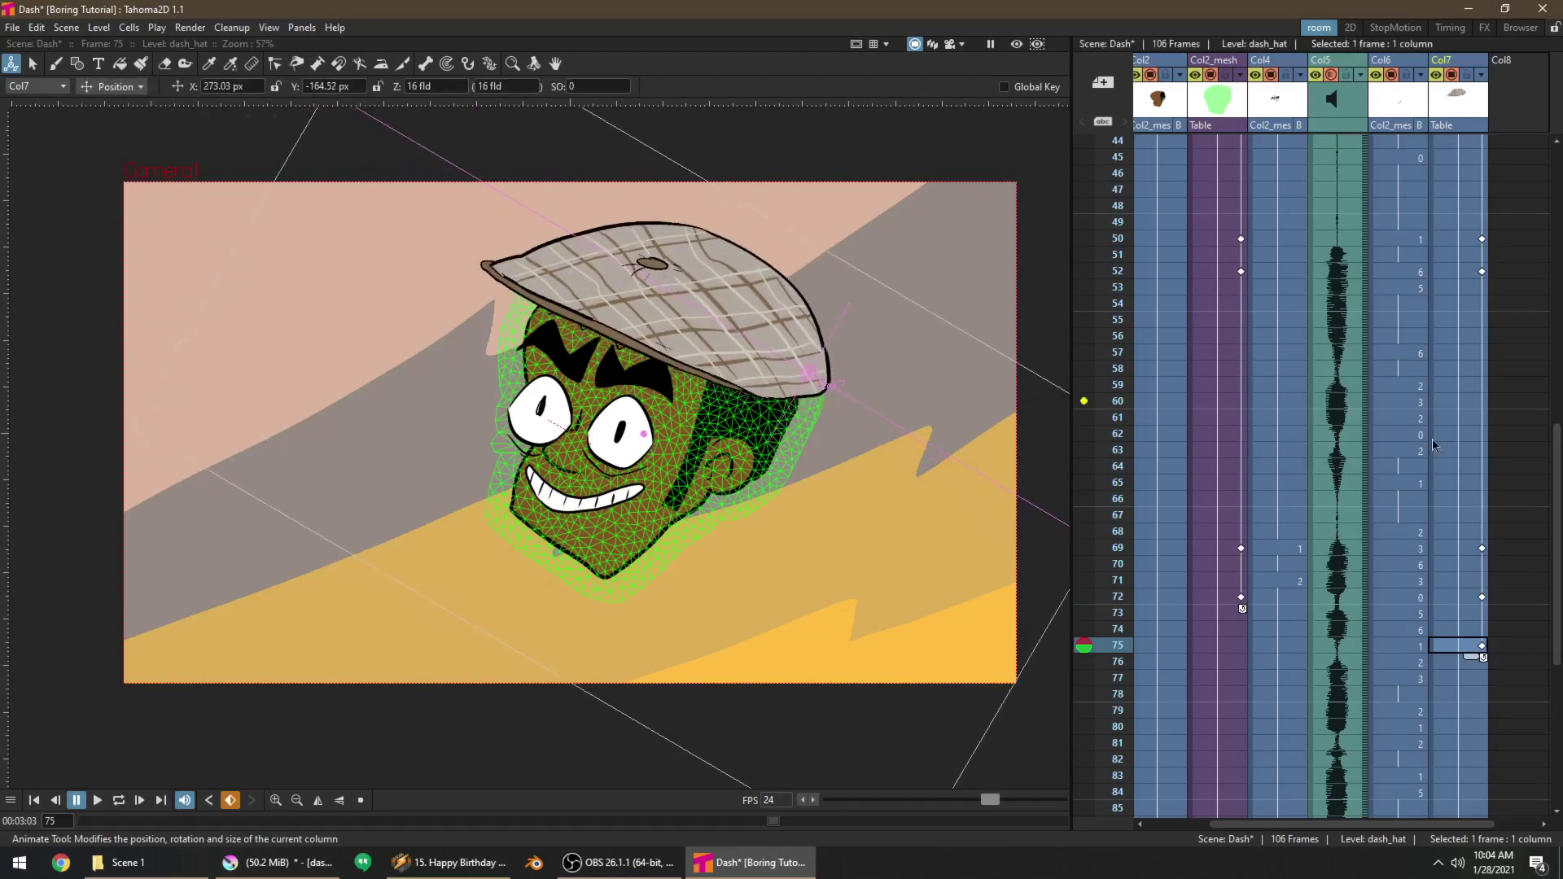
# Move the hat's frame 75 keyframe to frame 82 and play back the animation
pyautogui.press('p')
pyautogui.press('p')
pyautogui.moveTo(1481, 548); pyautogui.dragTo(1485, 663)
pyautogui.click(1474, 356)
pyautogui.press('p')
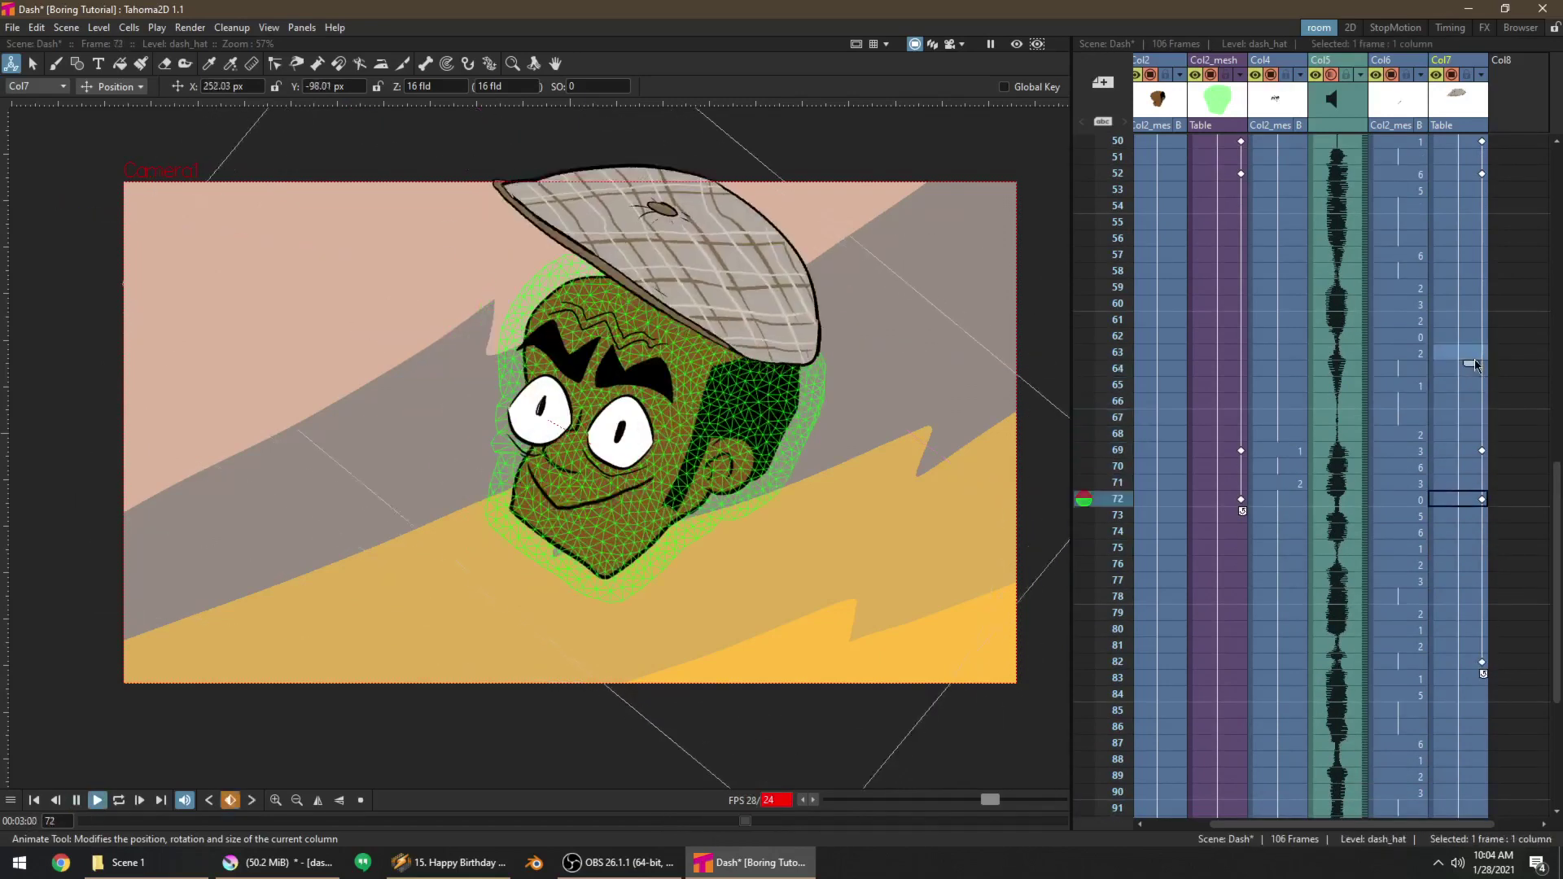
# Copy the hat's frame 82 keyframe onto frame 72 and rotate the hat there to about -57.9°
pyautogui.click(1480, 453)
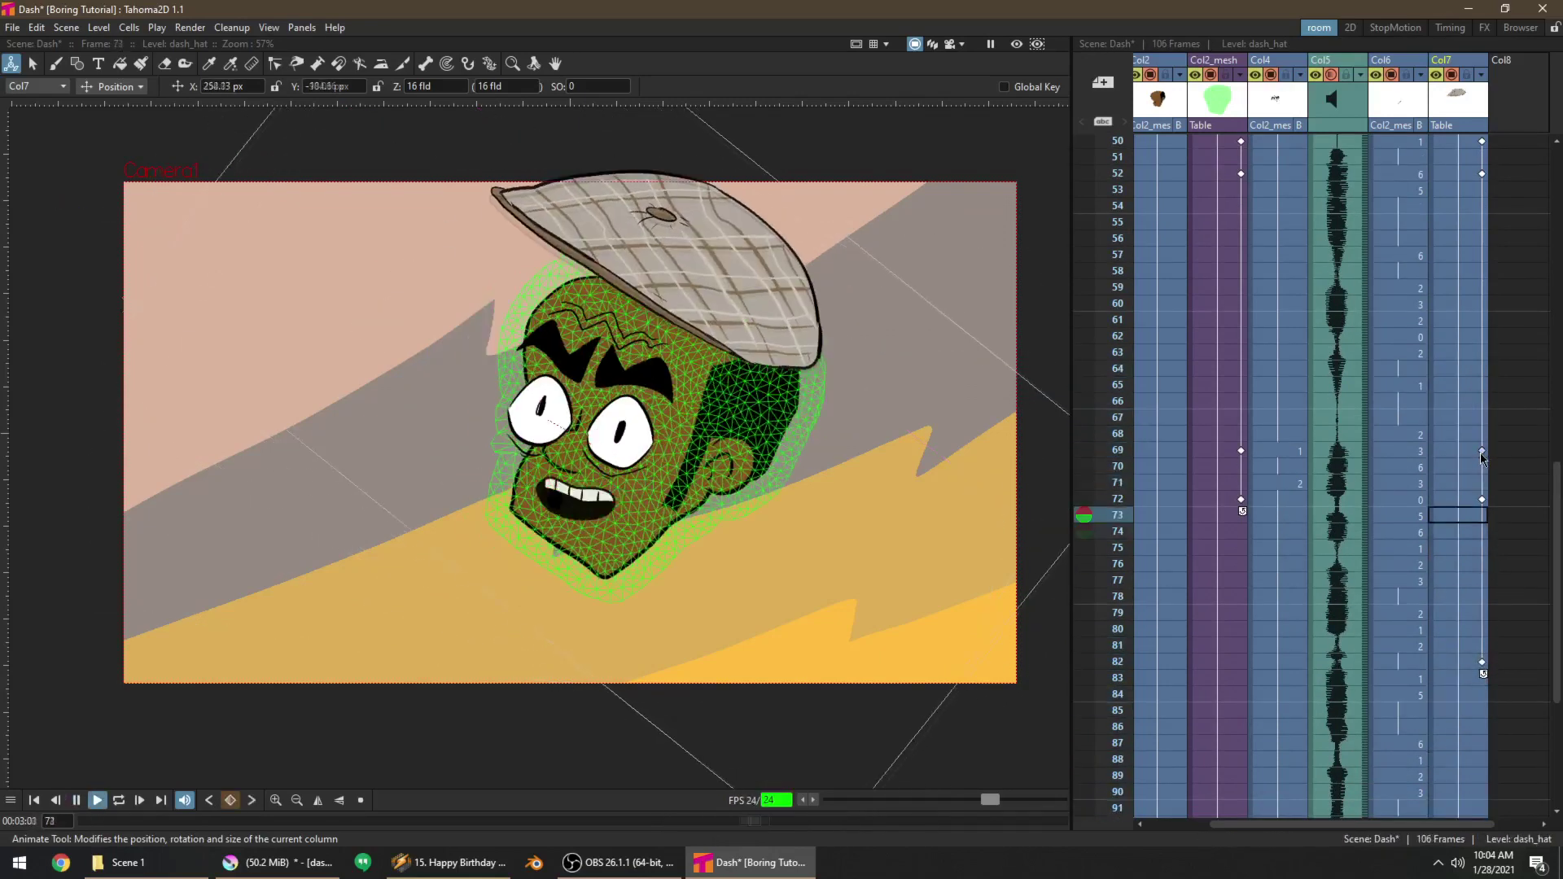
pyautogui.click(1475, 453)
pyautogui.click(1464, 488)
pyautogui.click(1470, 504)
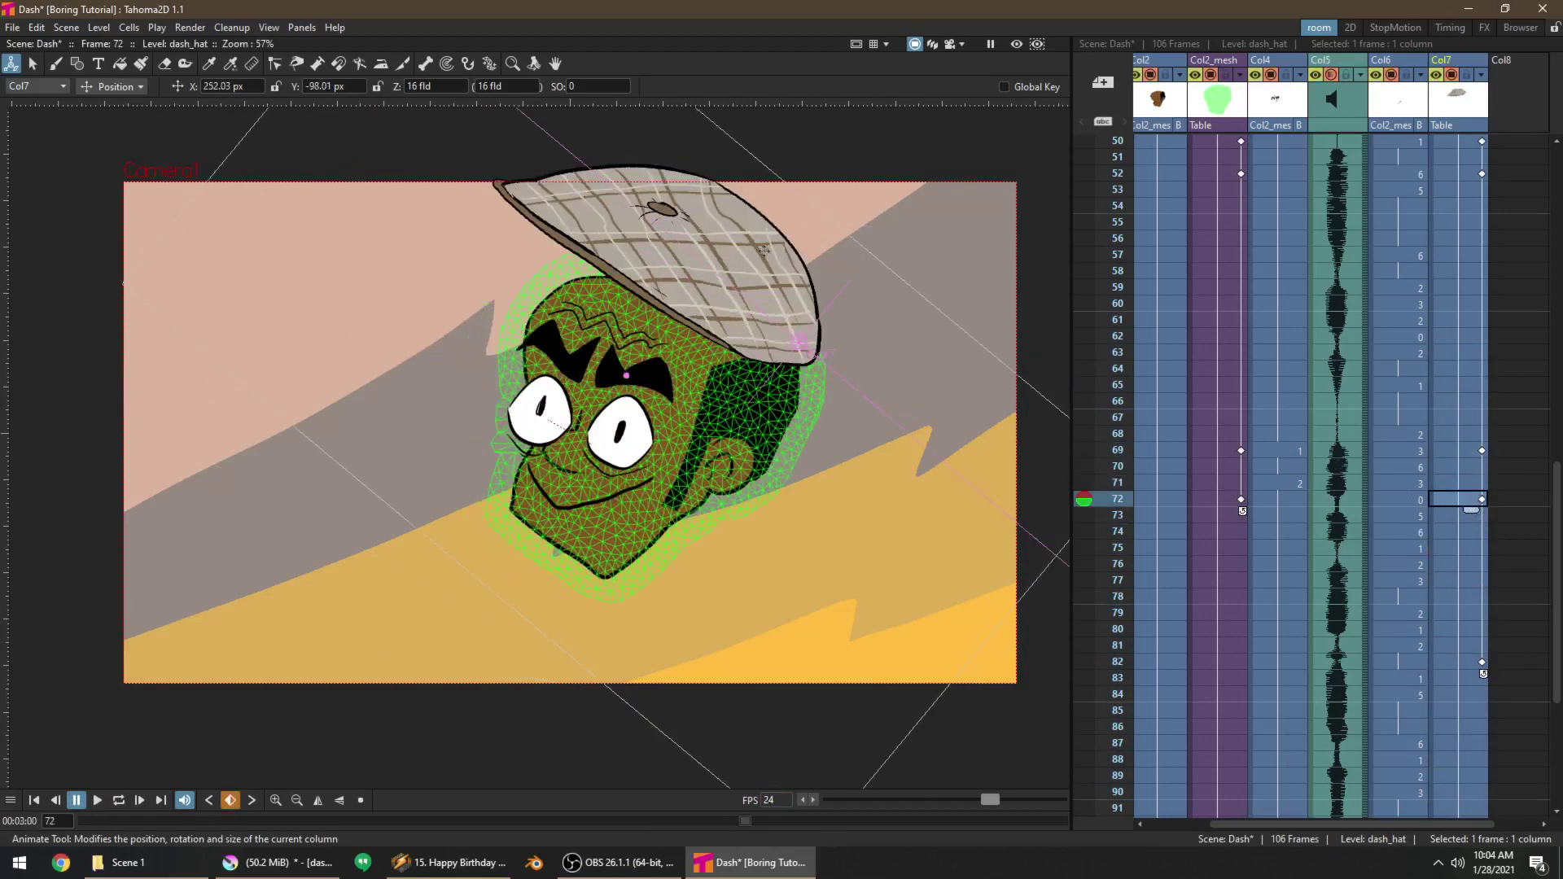
pyautogui.click(1484, 667)
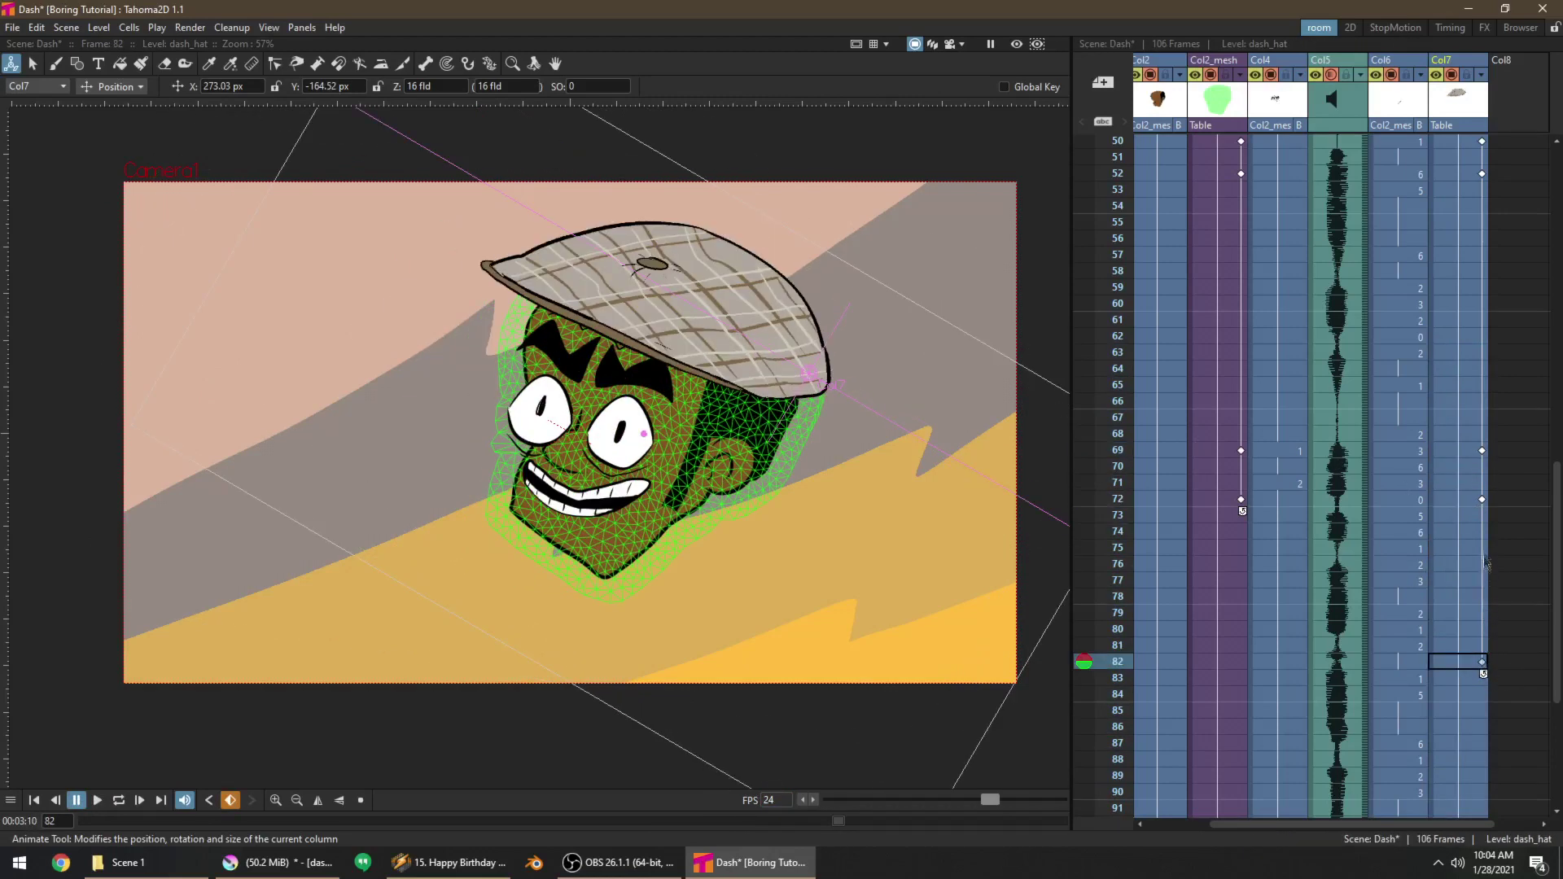
pyautogui.click(1483, 503)
pyautogui.click(134, 94)
pyautogui.click(120, 126)
pyautogui.moveTo(435, 340); pyautogui.dragTo(568, 222)
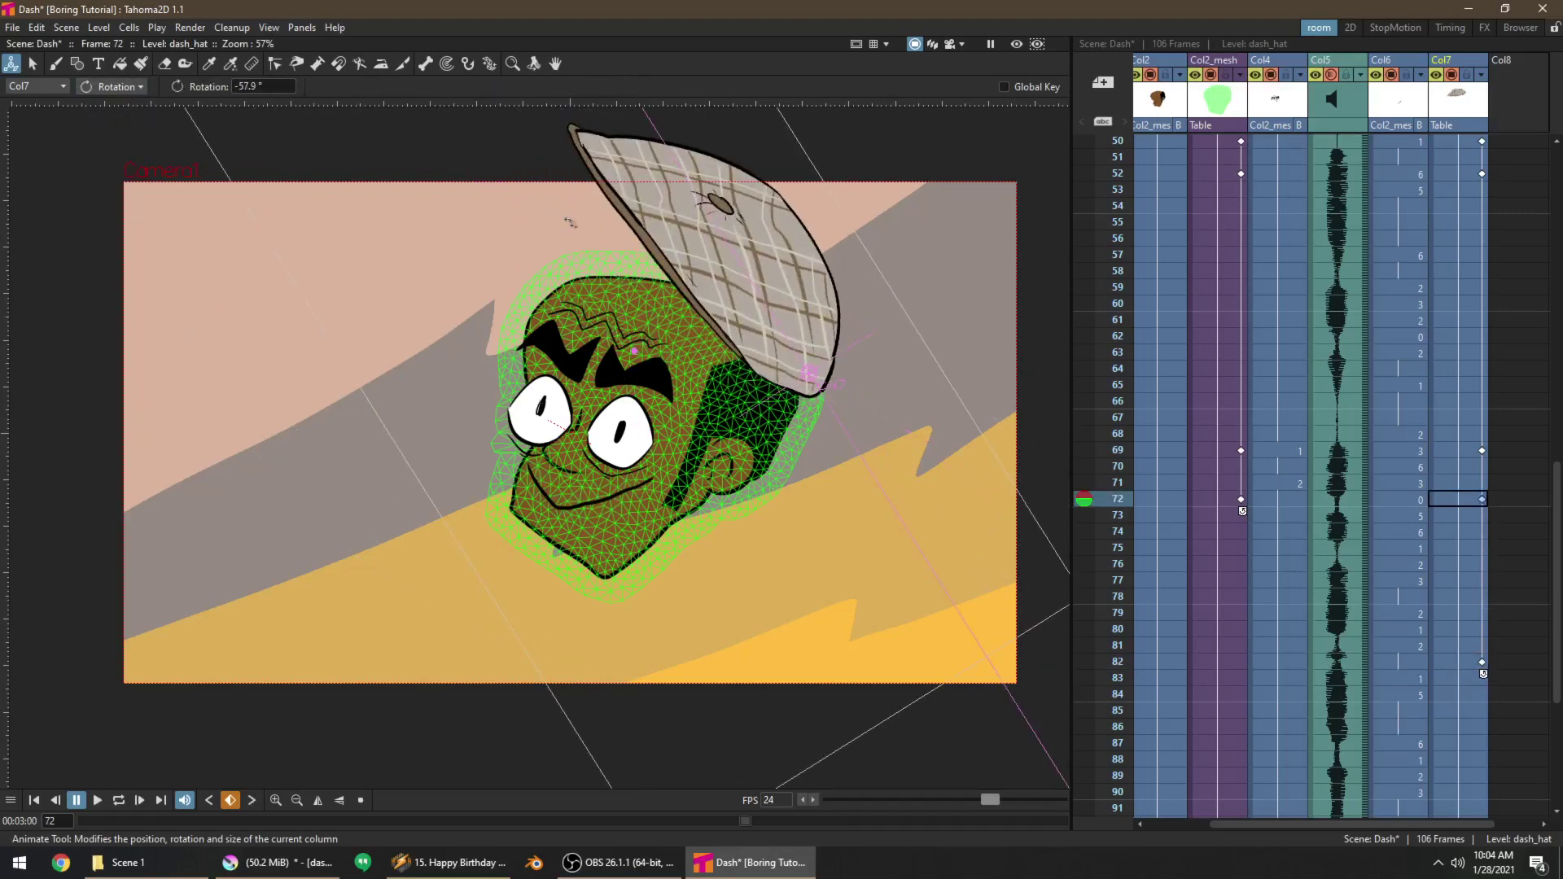
# Move the hat's frame 82 keyframe to frame 77 and play back the animation
pyautogui.press('p')
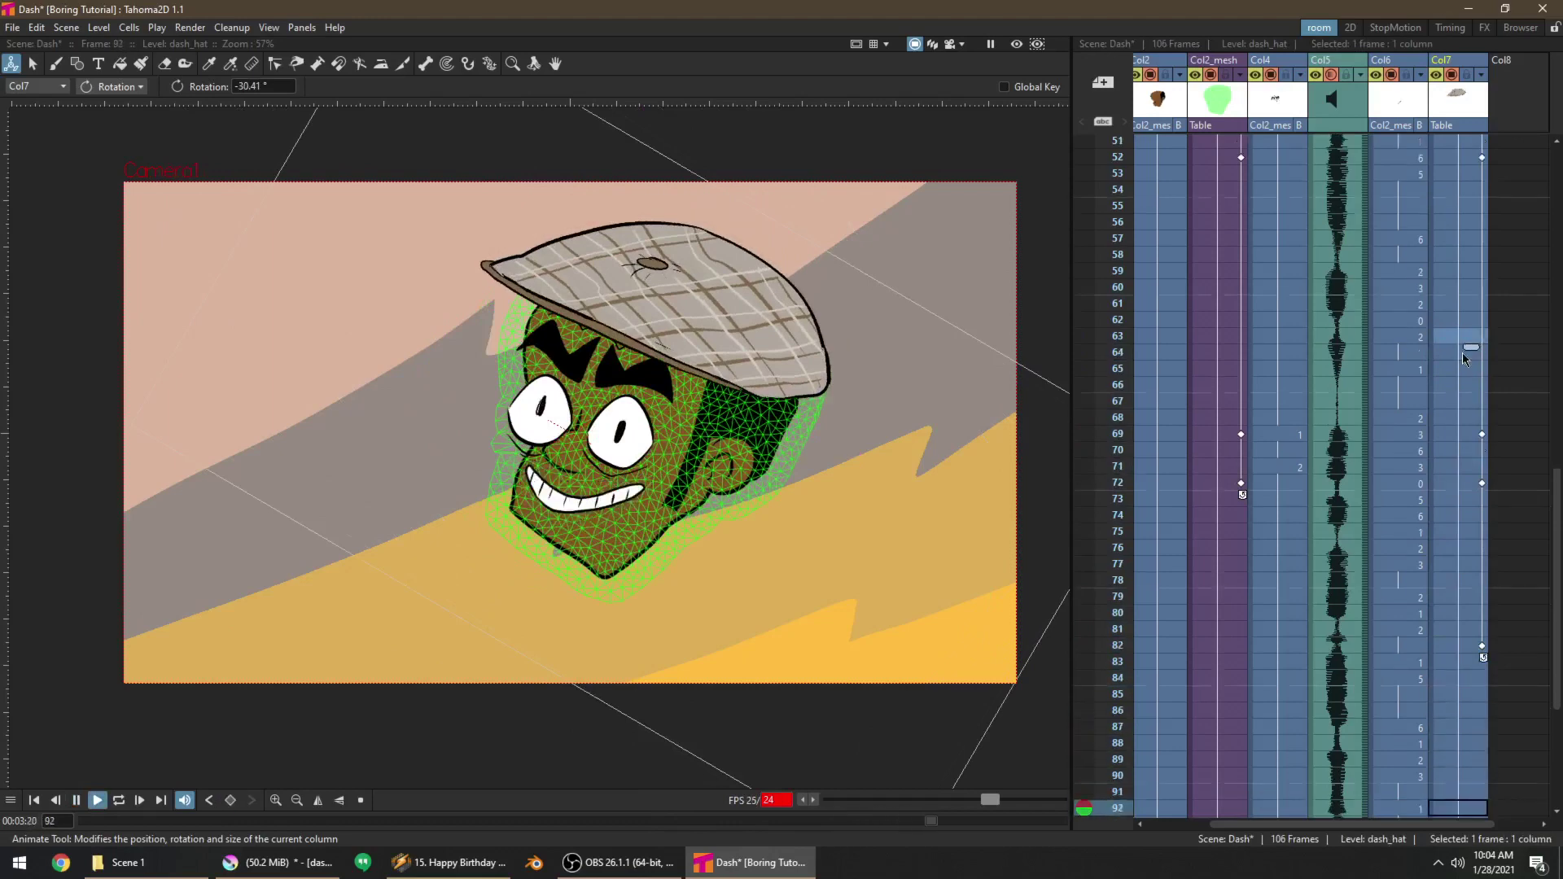
pyautogui.press('p')
pyautogui.moveTo(1483, 480); pyautogui.dragTo(1488, 387)
pyautogui.click(1471, 221)
pyautogui.press('p')
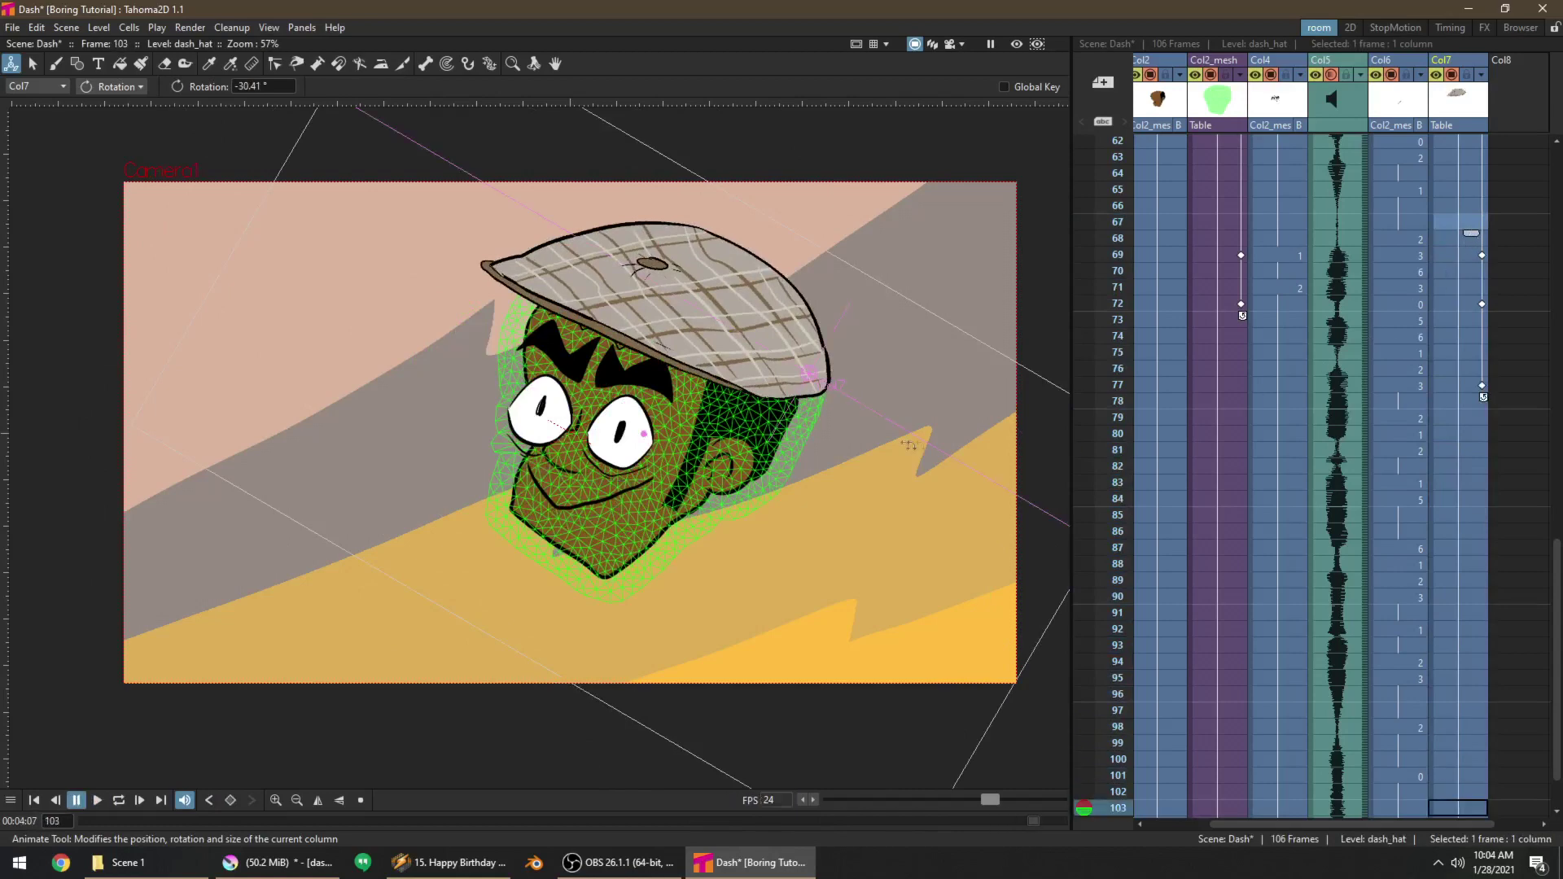
# Play back the whole animation from frame 1 to check the hat's motion
pyautogui.scroll(10, 1400, 468)
pyautogui.scroll(1, 1400, 468)
pyautogui.click(1442, 145)
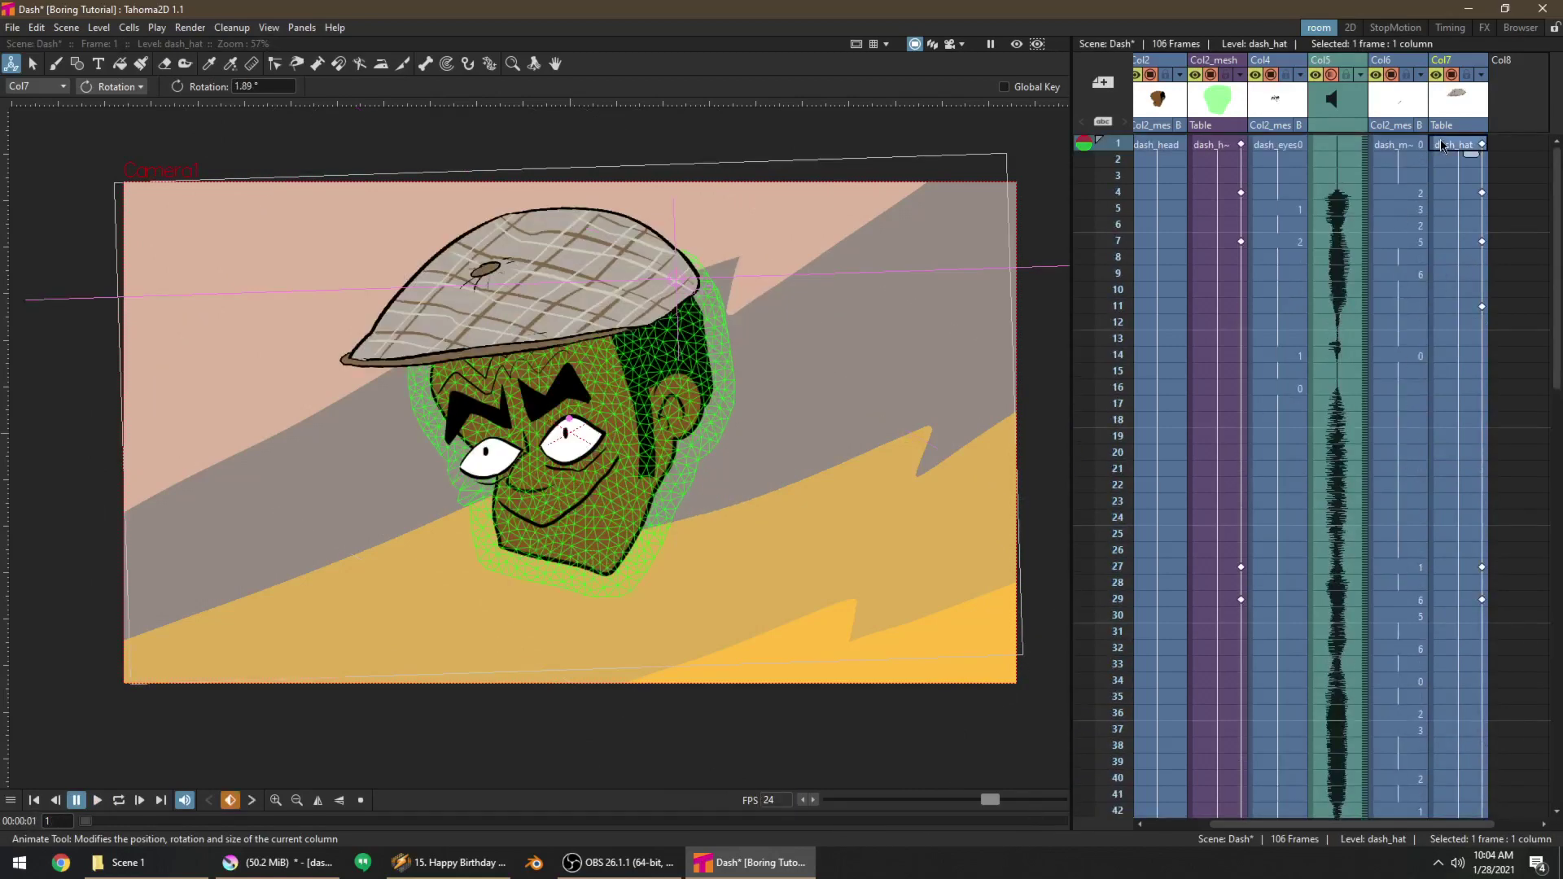
pyautogui.press('p')
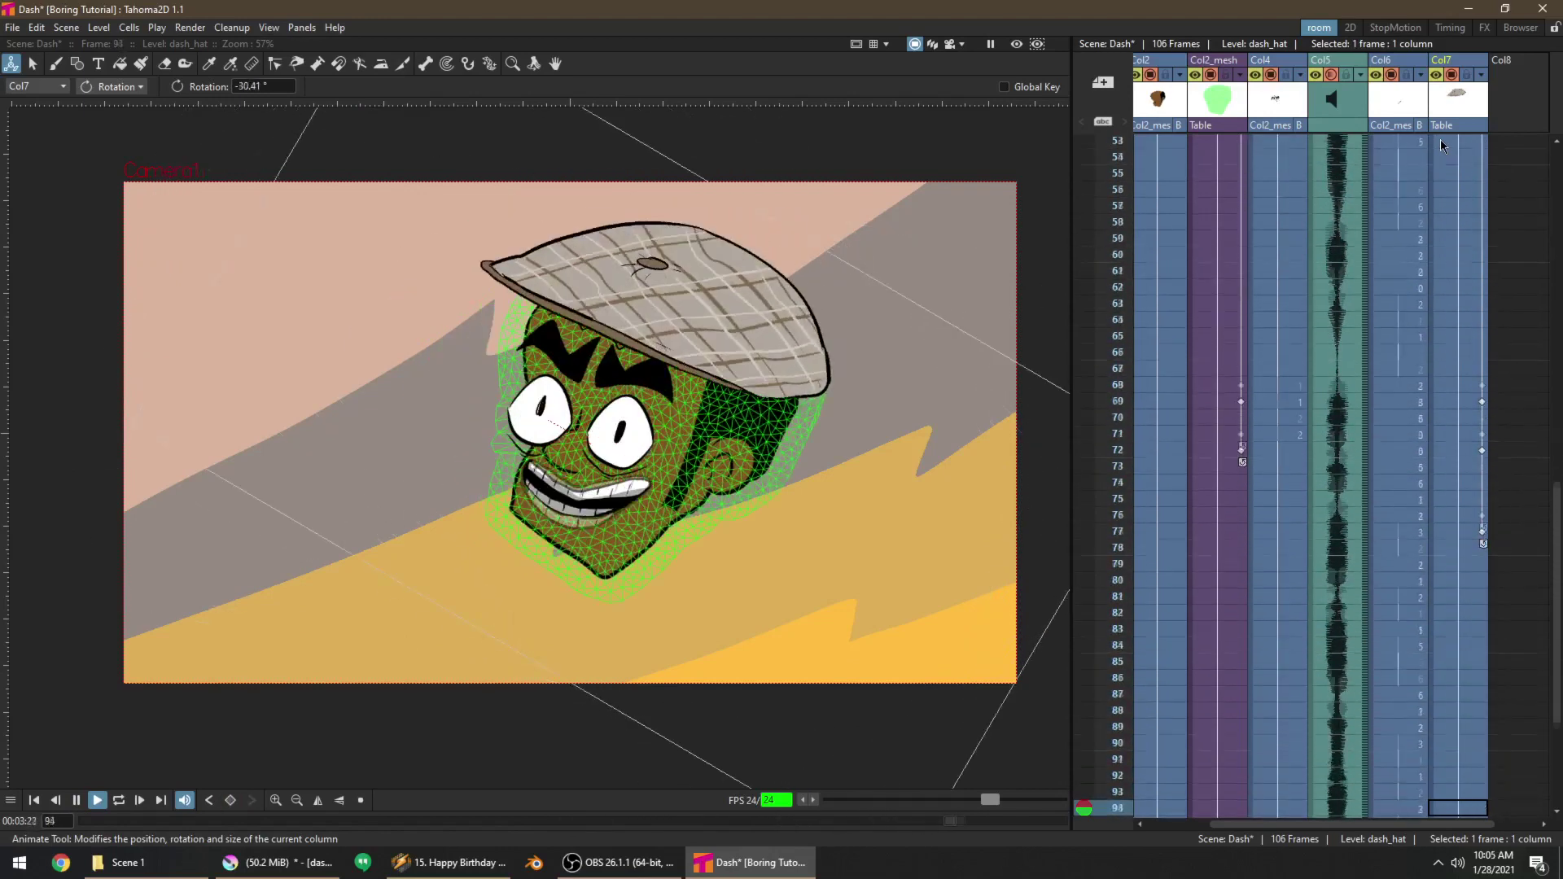
pyautogui.press('p')
# Change the parent of the hat column Col7 from Table to Col 2
pyautogui.scroll(10, 1533, 308)
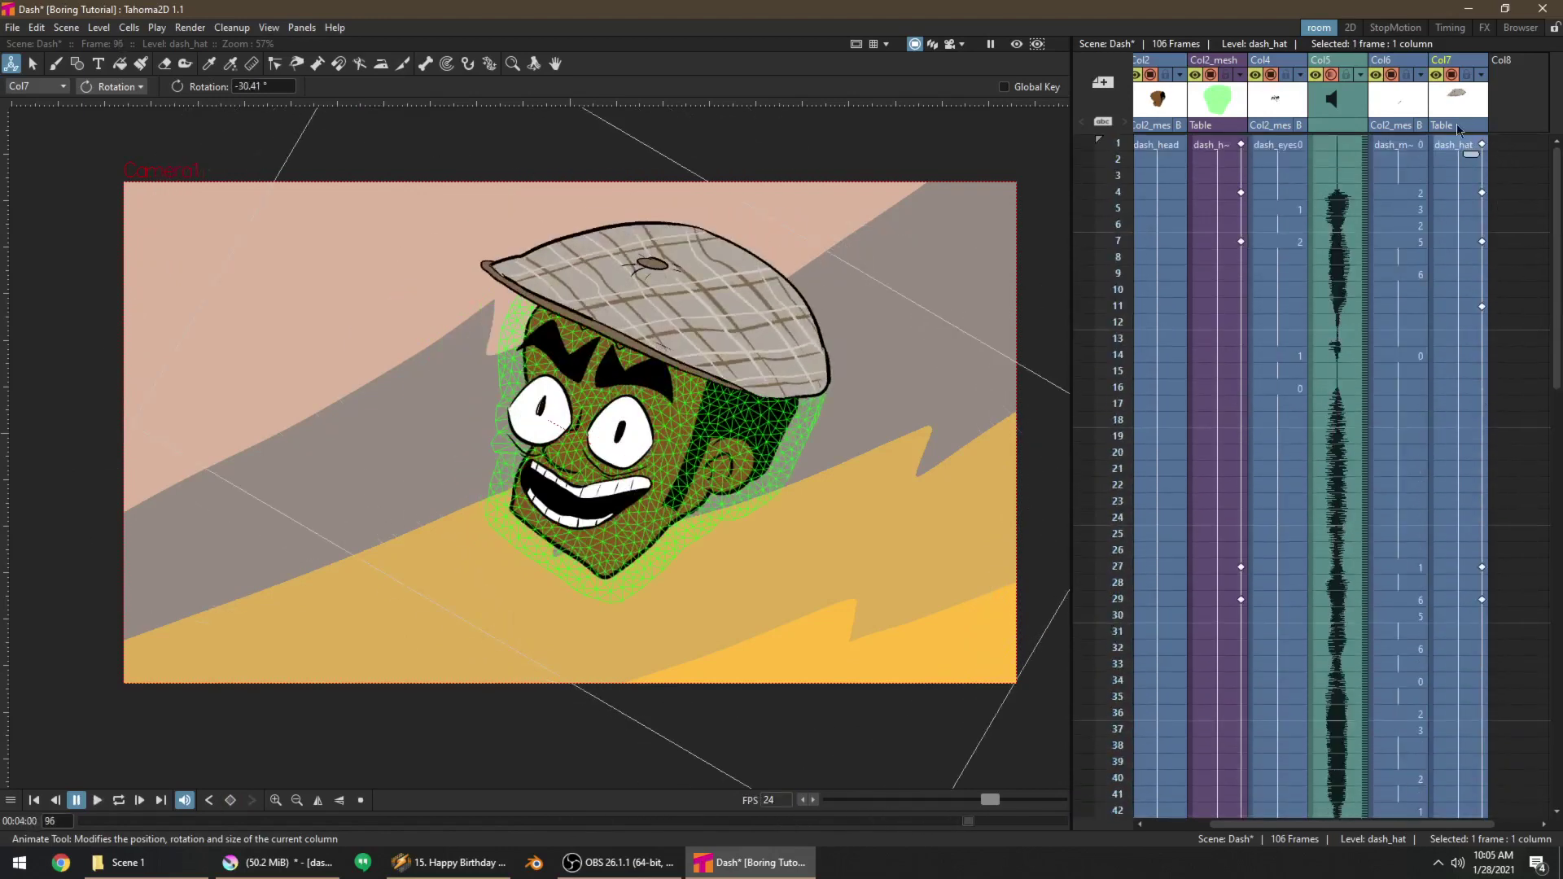
pyautogui.moveTo(1396, 825); pyautogui.dragTo(1335, 825)
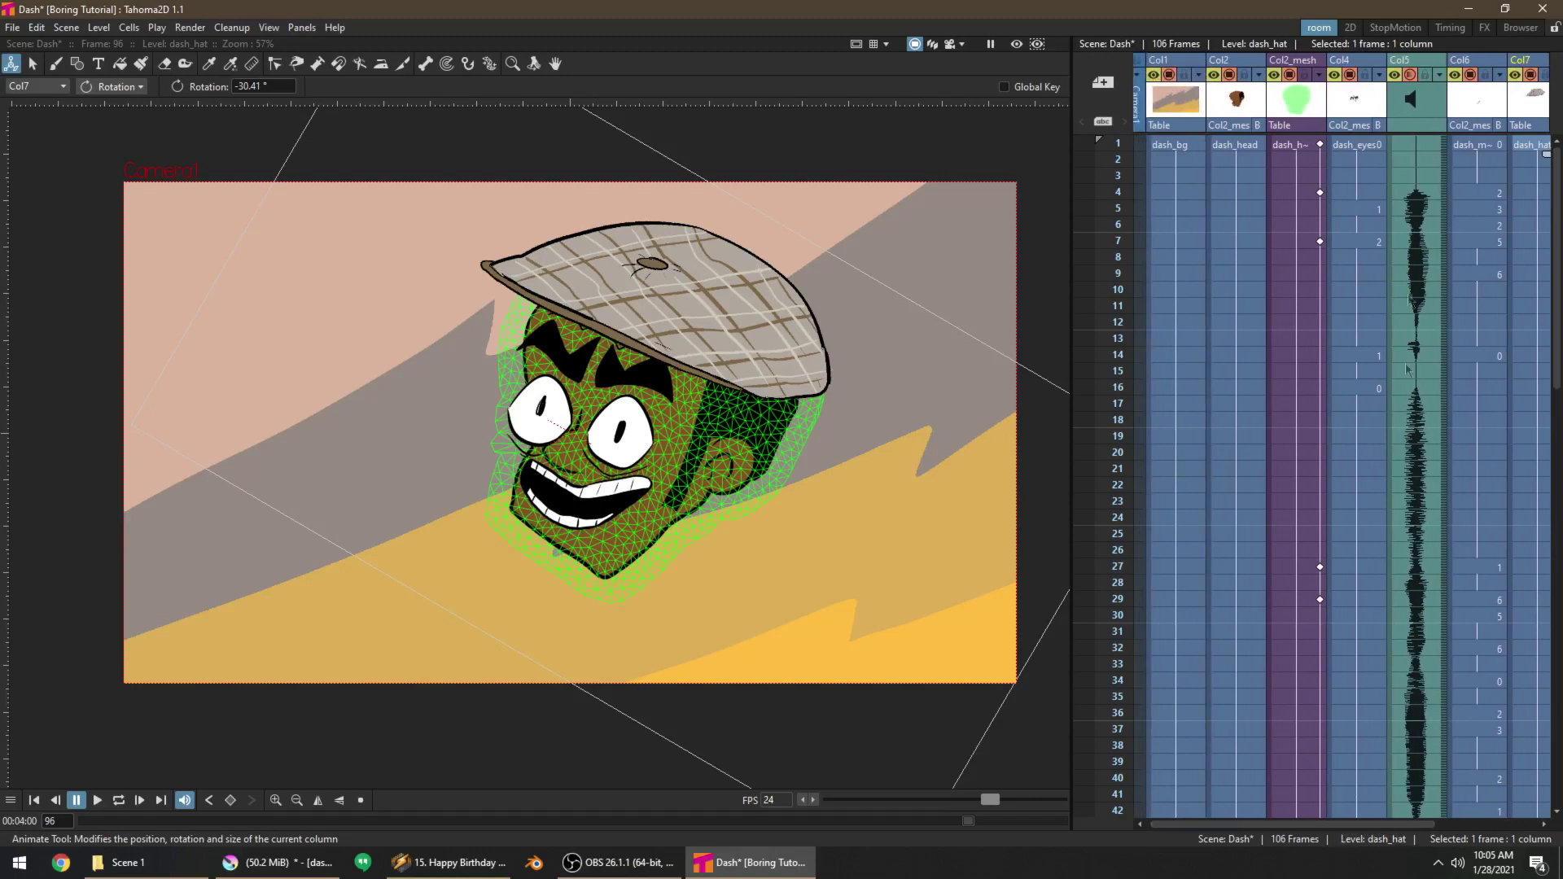
pyautogui.click(1520, 126)
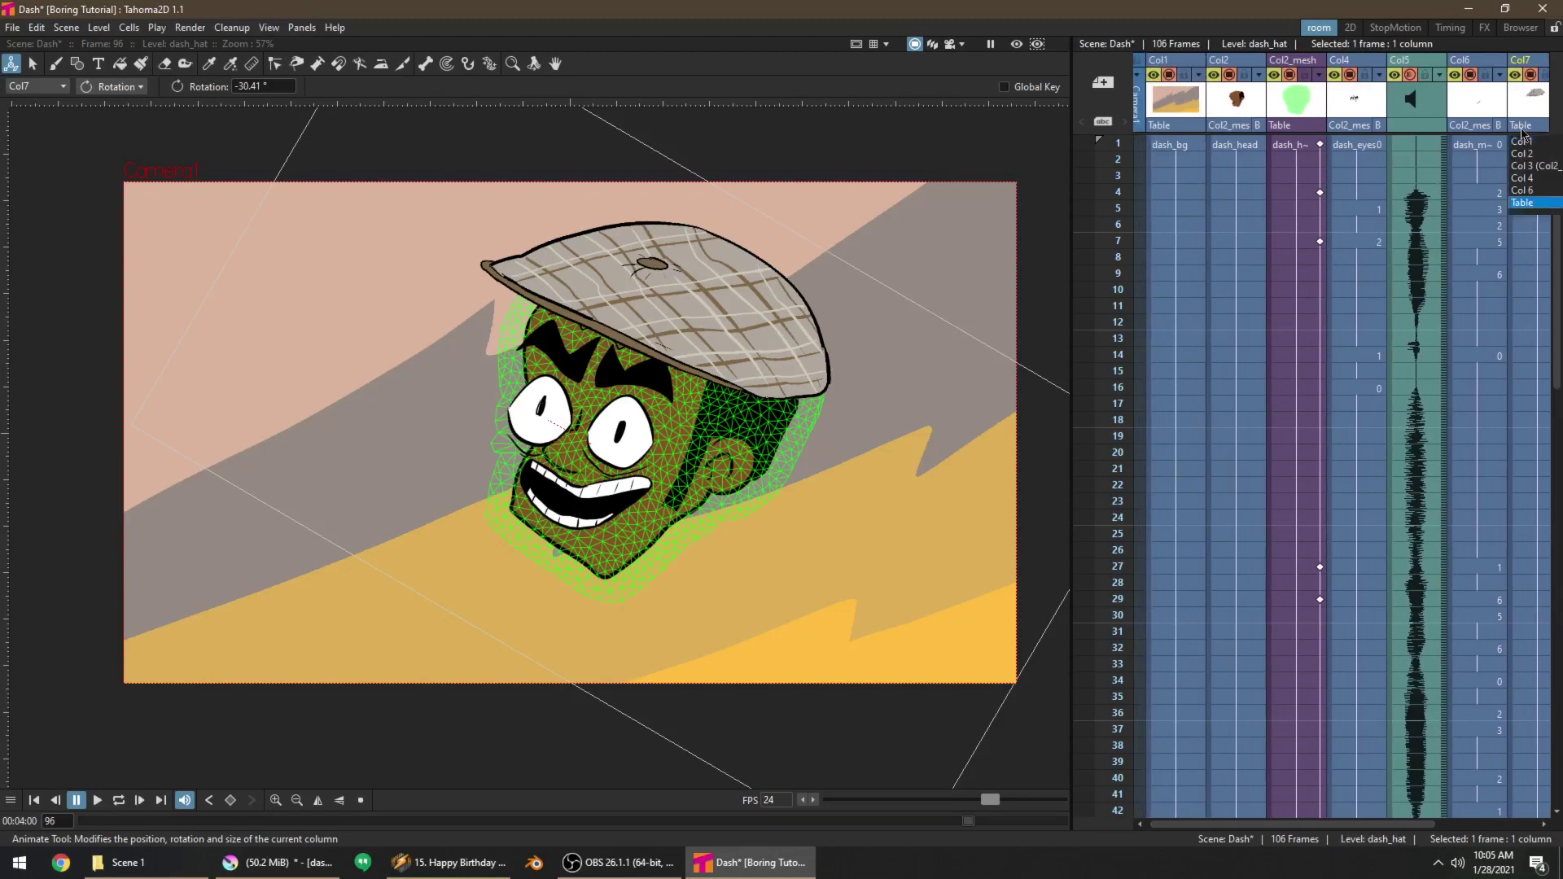
pyautogui.click(1522, 153)
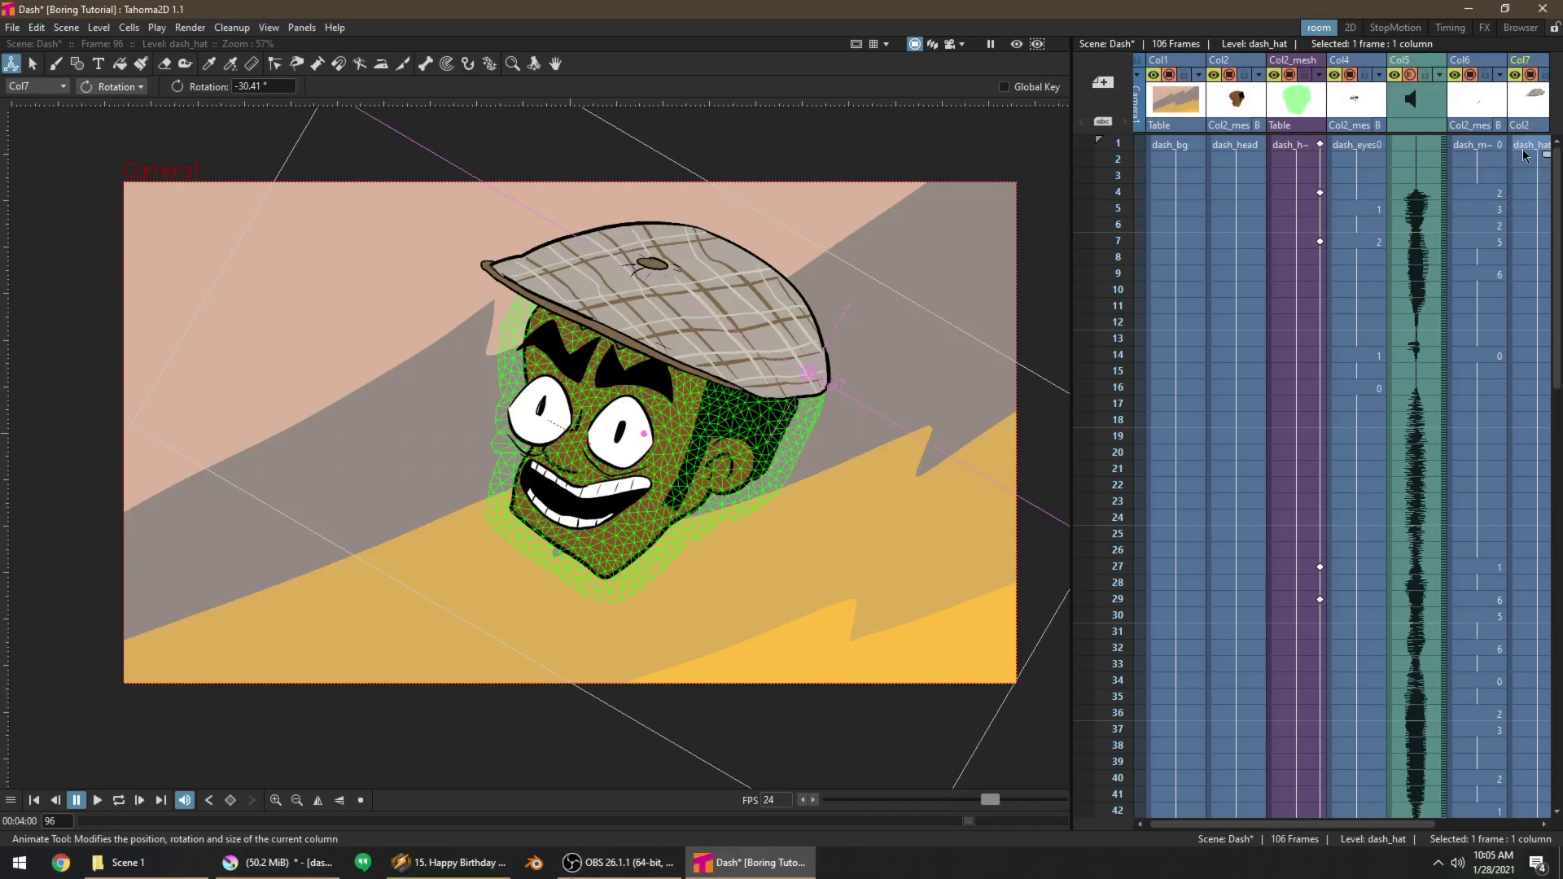
# Try rotating and moving the head mesh on frame 1 to test the hat's link, undoing the rotation
pyautogui.click(1290, 145)
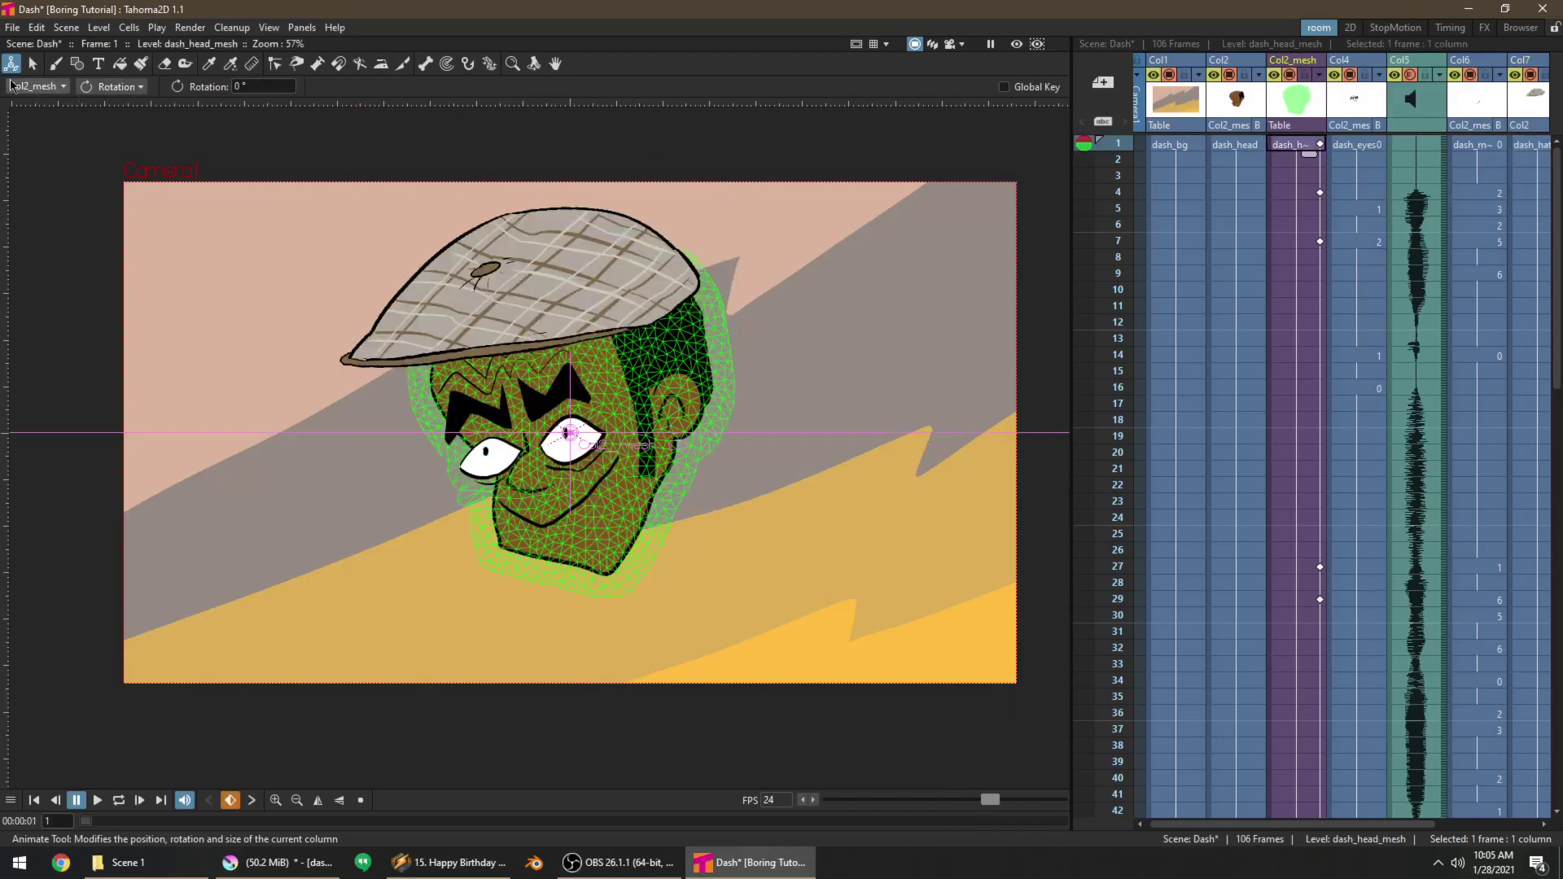
pyautogui.moveTo(24, 236); pyautogui.dragTo(112, 86)
pyautogui.hotkey('ctrl', 'z')
pyautogui.click(112, 86)
pyautogui.click(110, 100)
pyautogui.moveTo(774, 325); pyautogui.dragTo(759, 448)
pyautogui.hotkey('ctrl', 'z')
# Play back the animation from frame 1 in the eyes column to check how the linked parts move
pyautogui.click(1347, 155)
pyautogui.click(1355, 146)
pyautogui.press('p')
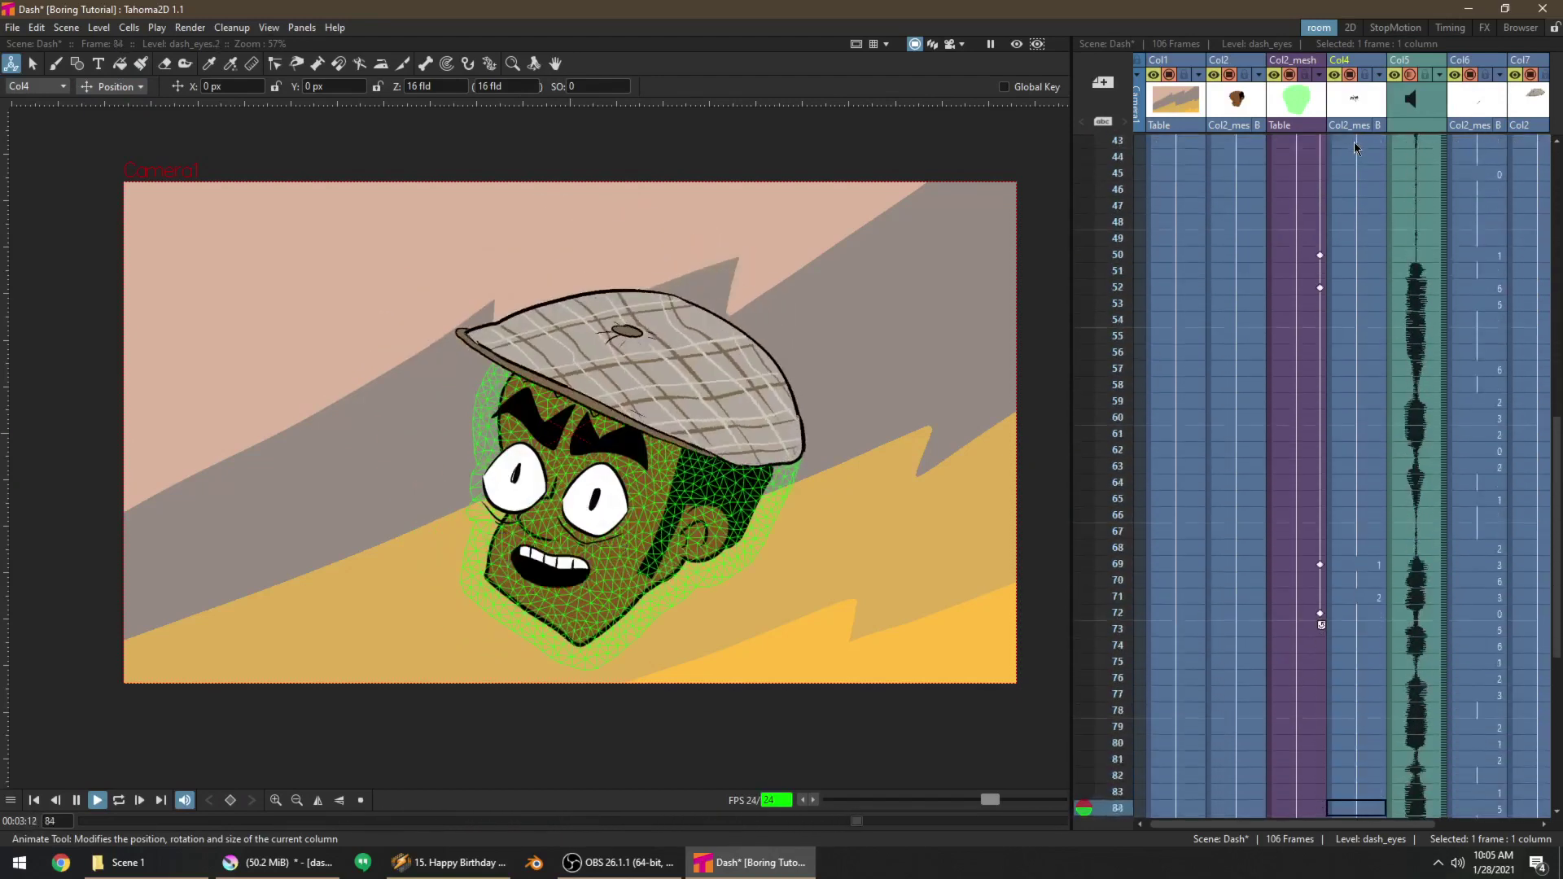
pyautogui.press('p')
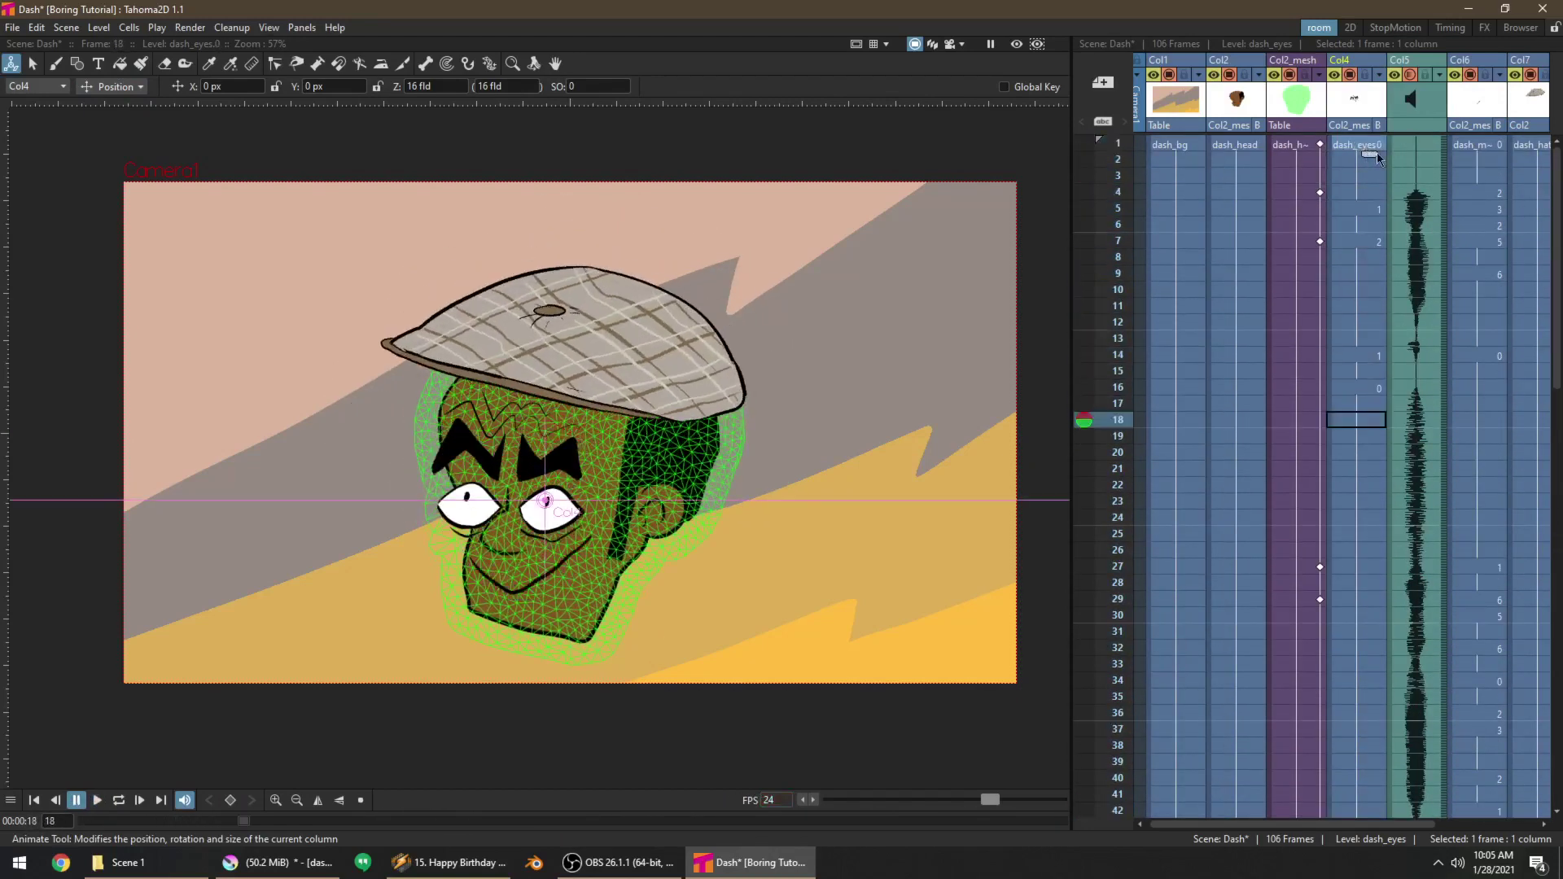
# On frame 1, position the head mesh at about X -14 px, Y -87.51 px and save the scene
pyautogui.click(1281, 148)
pyautogui.moveTo(552, 364)
pyautogui.mouseDown()
pyautogui.moveTo(554, 336)
pyautogui.moveTo(570, 340)
pyautogui.mouseUp()
pyautogui.press('p')
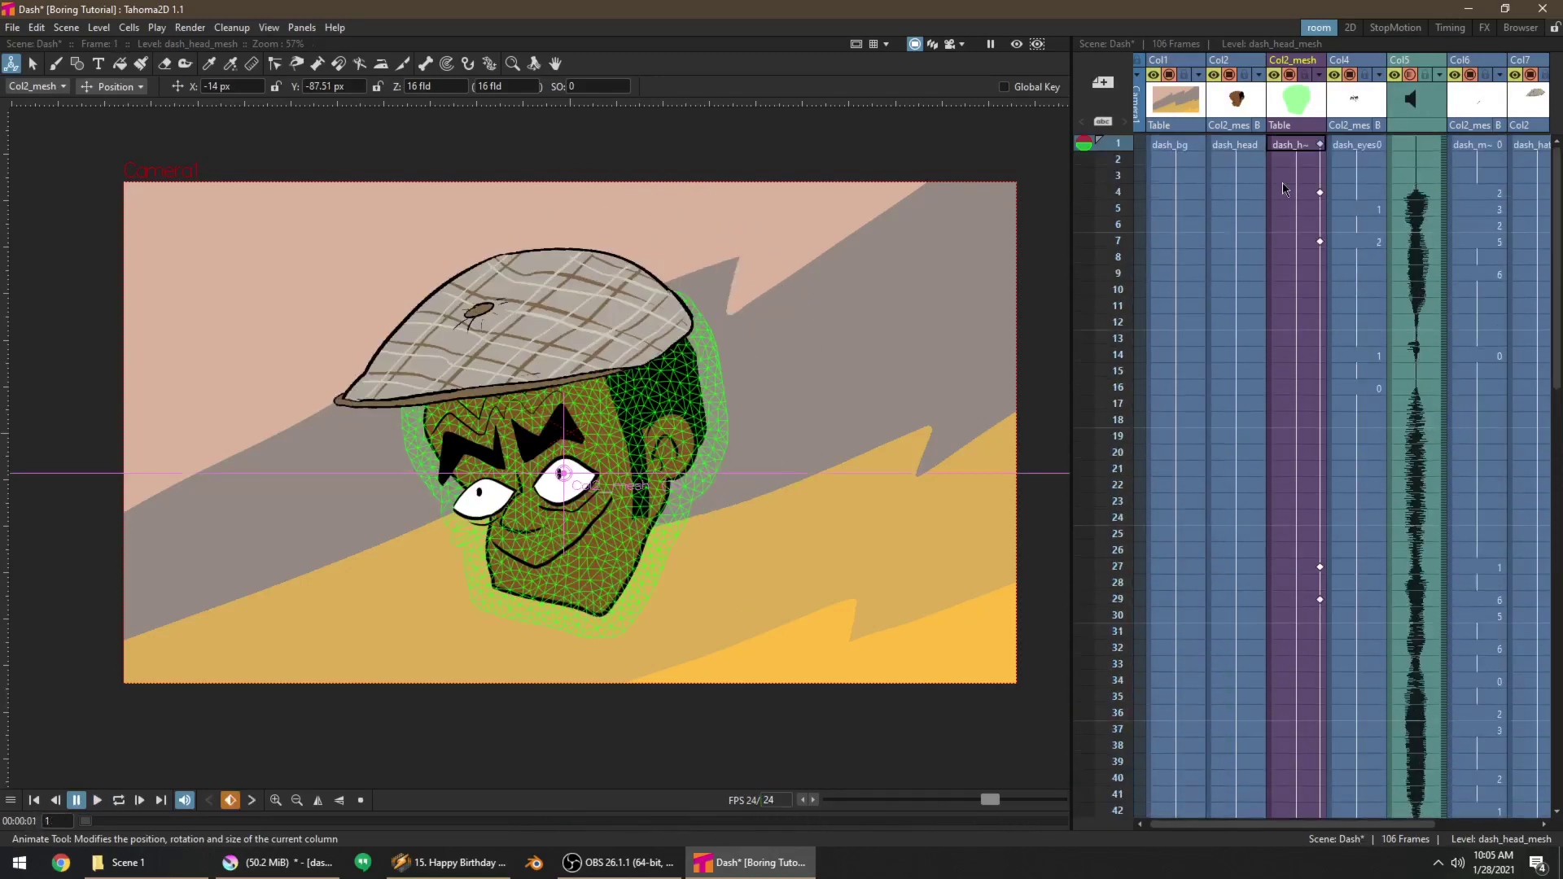
pyautogui.hotkey('ctrl', 's')
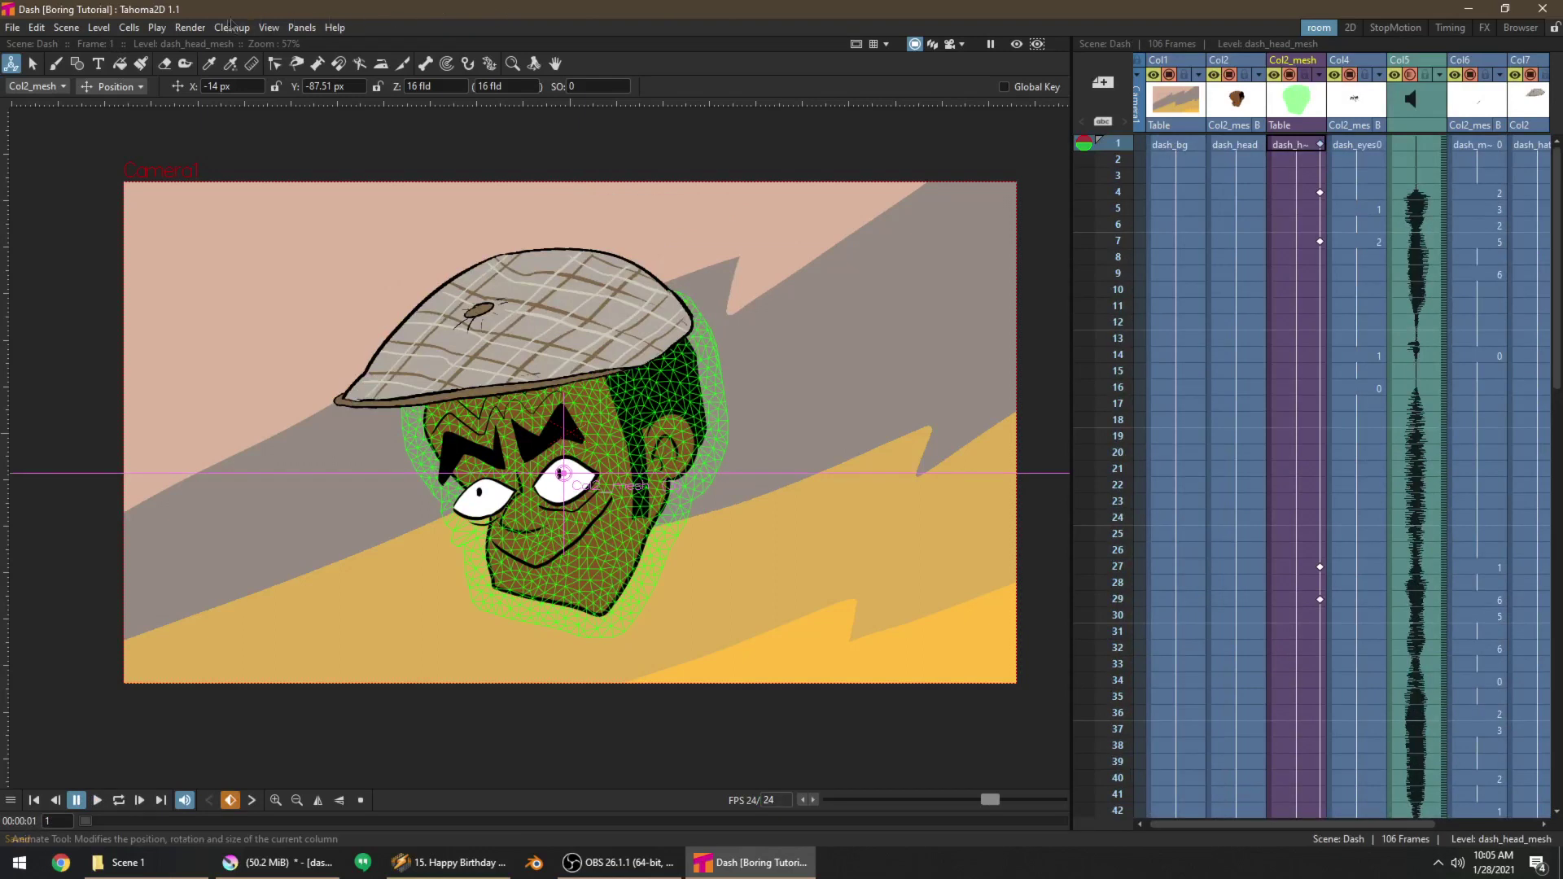
# Open the output settings and set the render file format to mp4
pyautogui.click(190, 27)
pyautogui.click(216, 105)
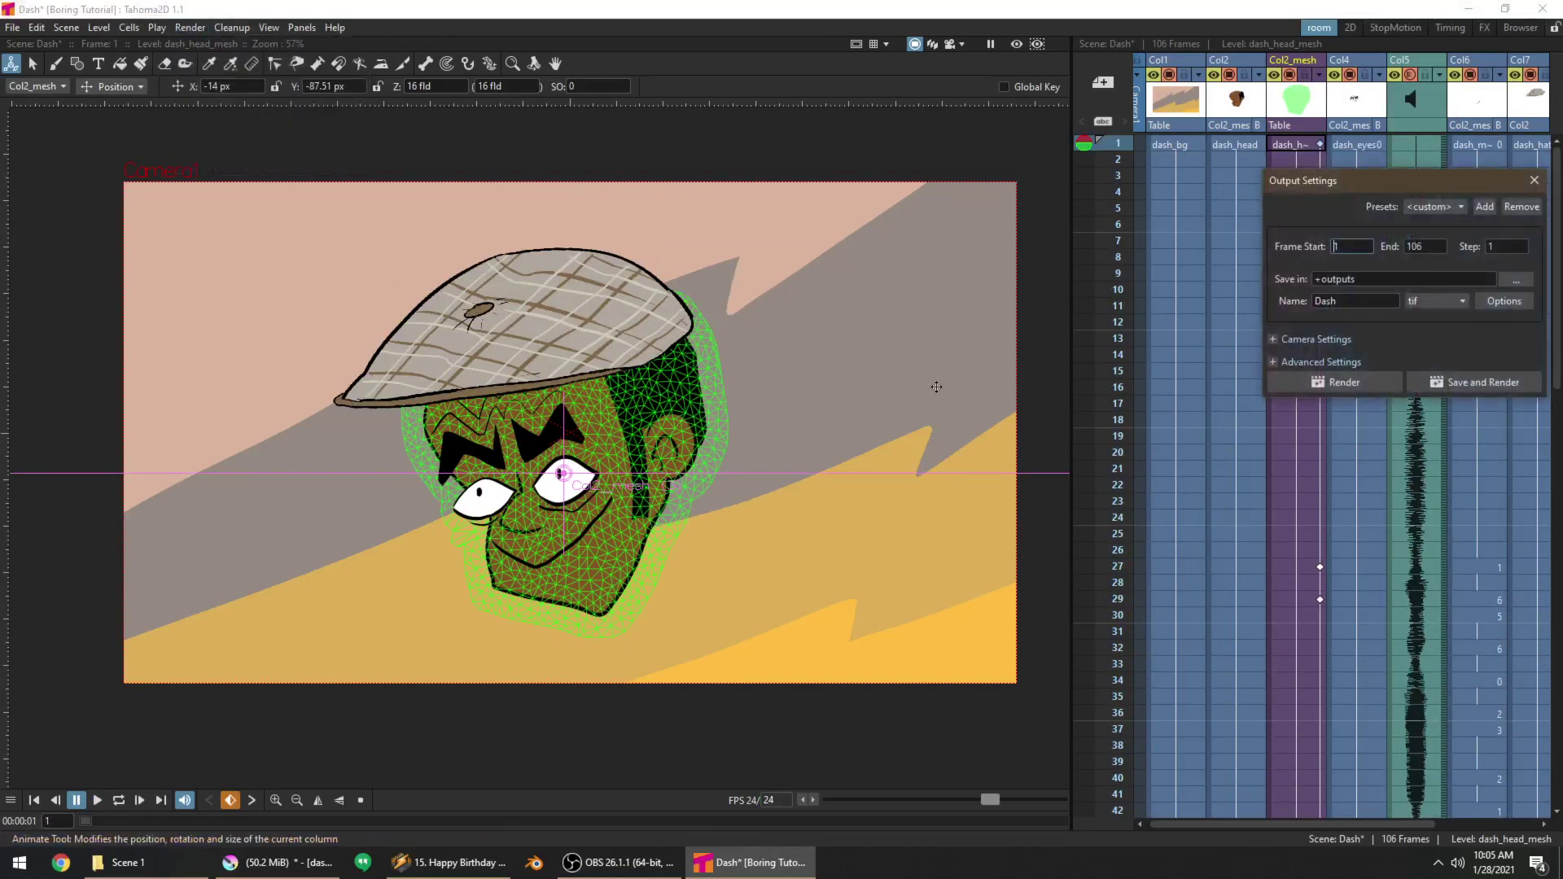
pyautogui.moveTo(1433, 191); pyautogui.dragTo(836, 160)
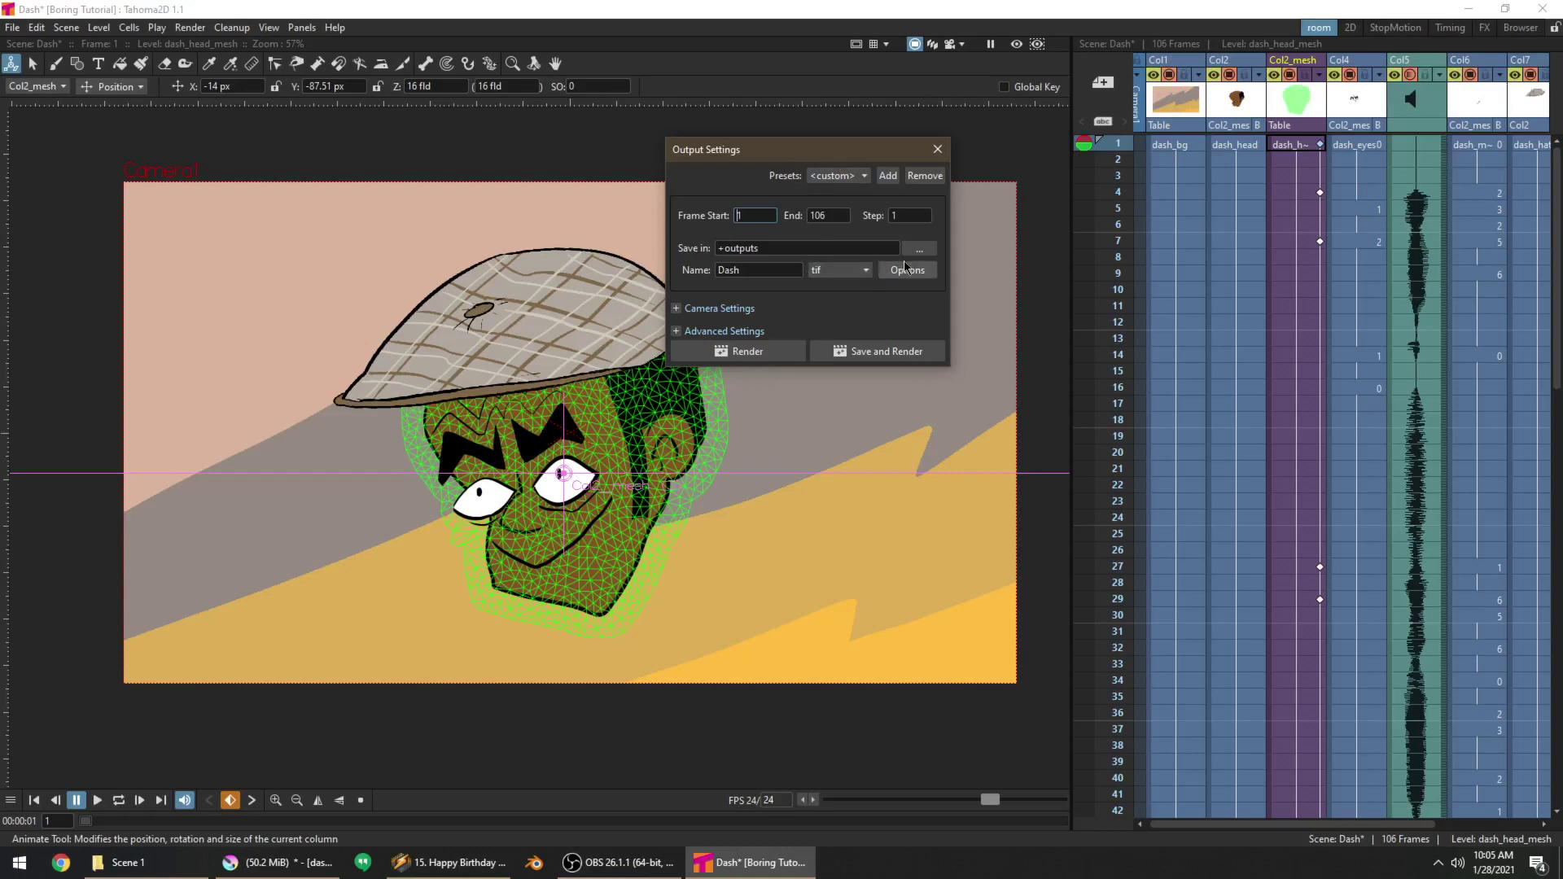
pyautogui.click(861, 273)
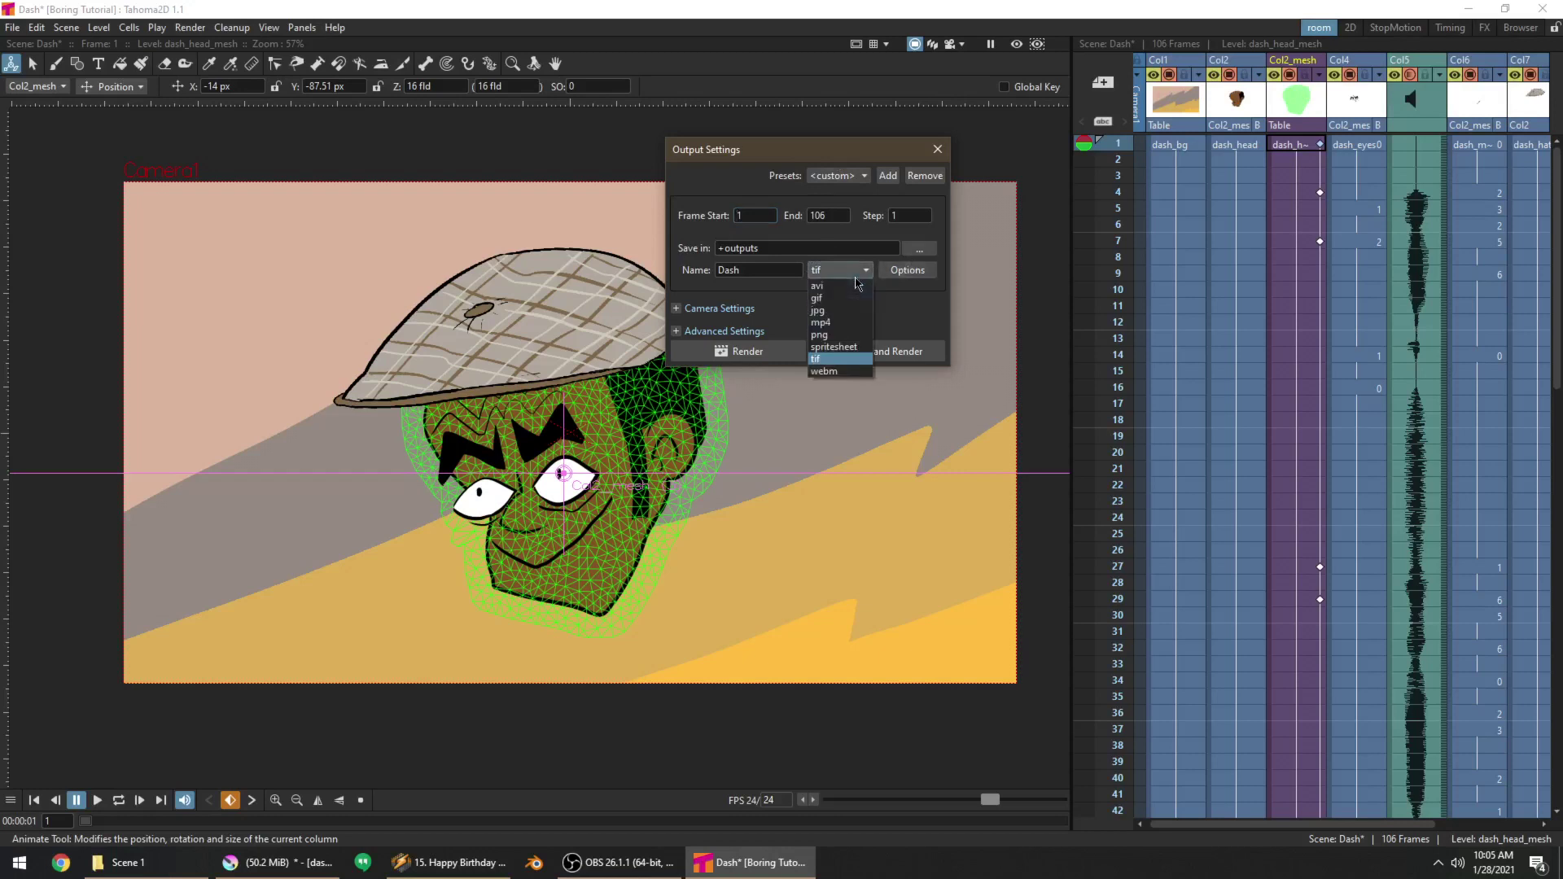
pyautogui.click(837, 322)
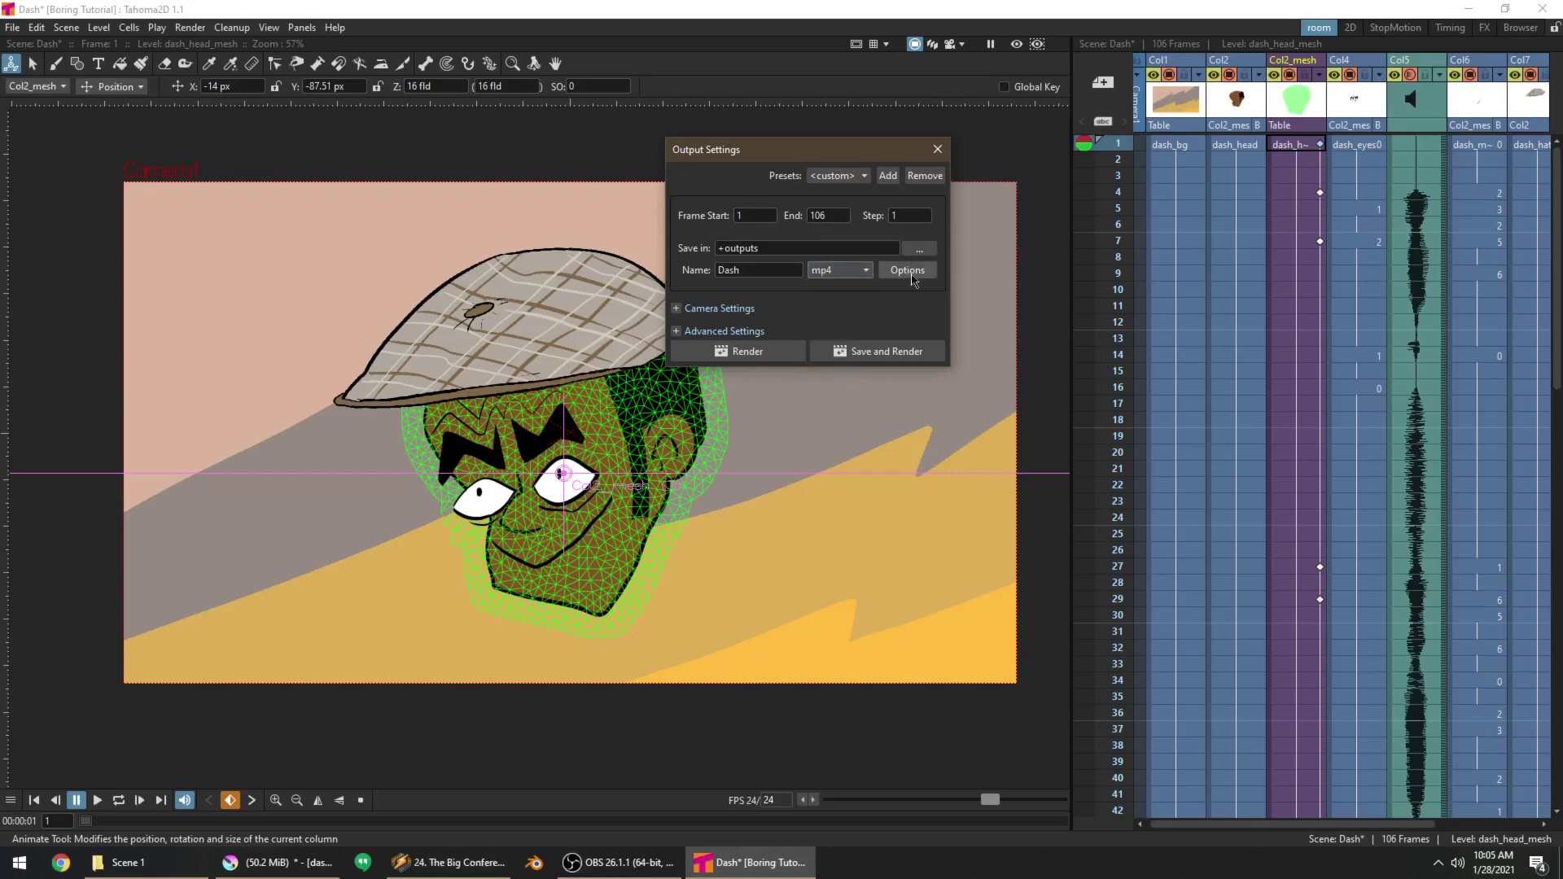
# Set the mp4 file quality to 24 and close the file options
pyautogui.click(909, 271)
pyautogui.moveTo(865, 260); pyautogui.dragTo(830, 270)
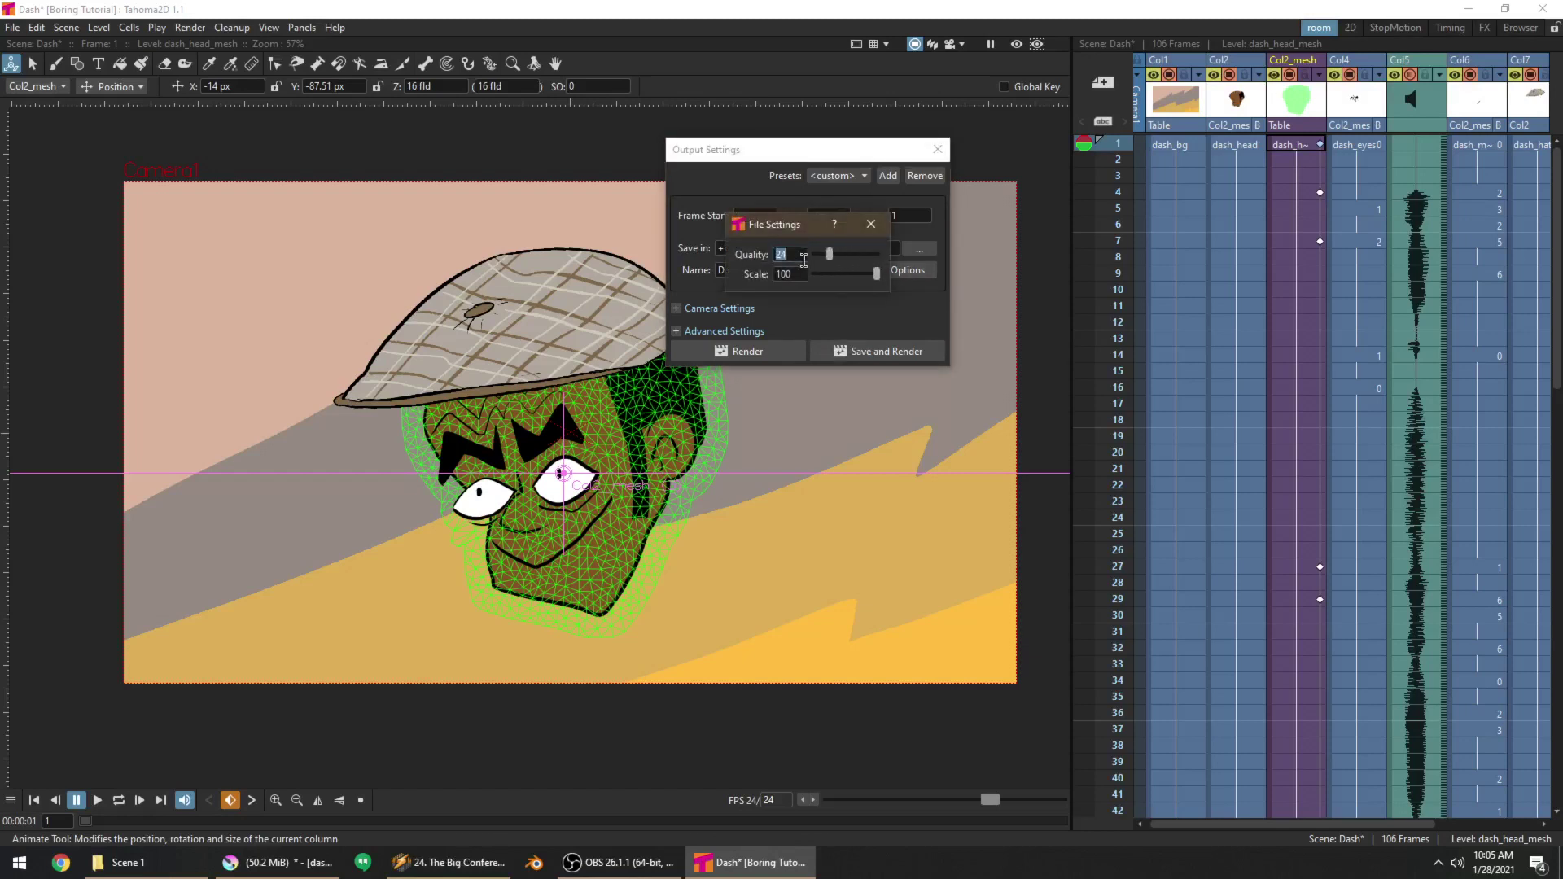
pyautogui.click(870, 226)
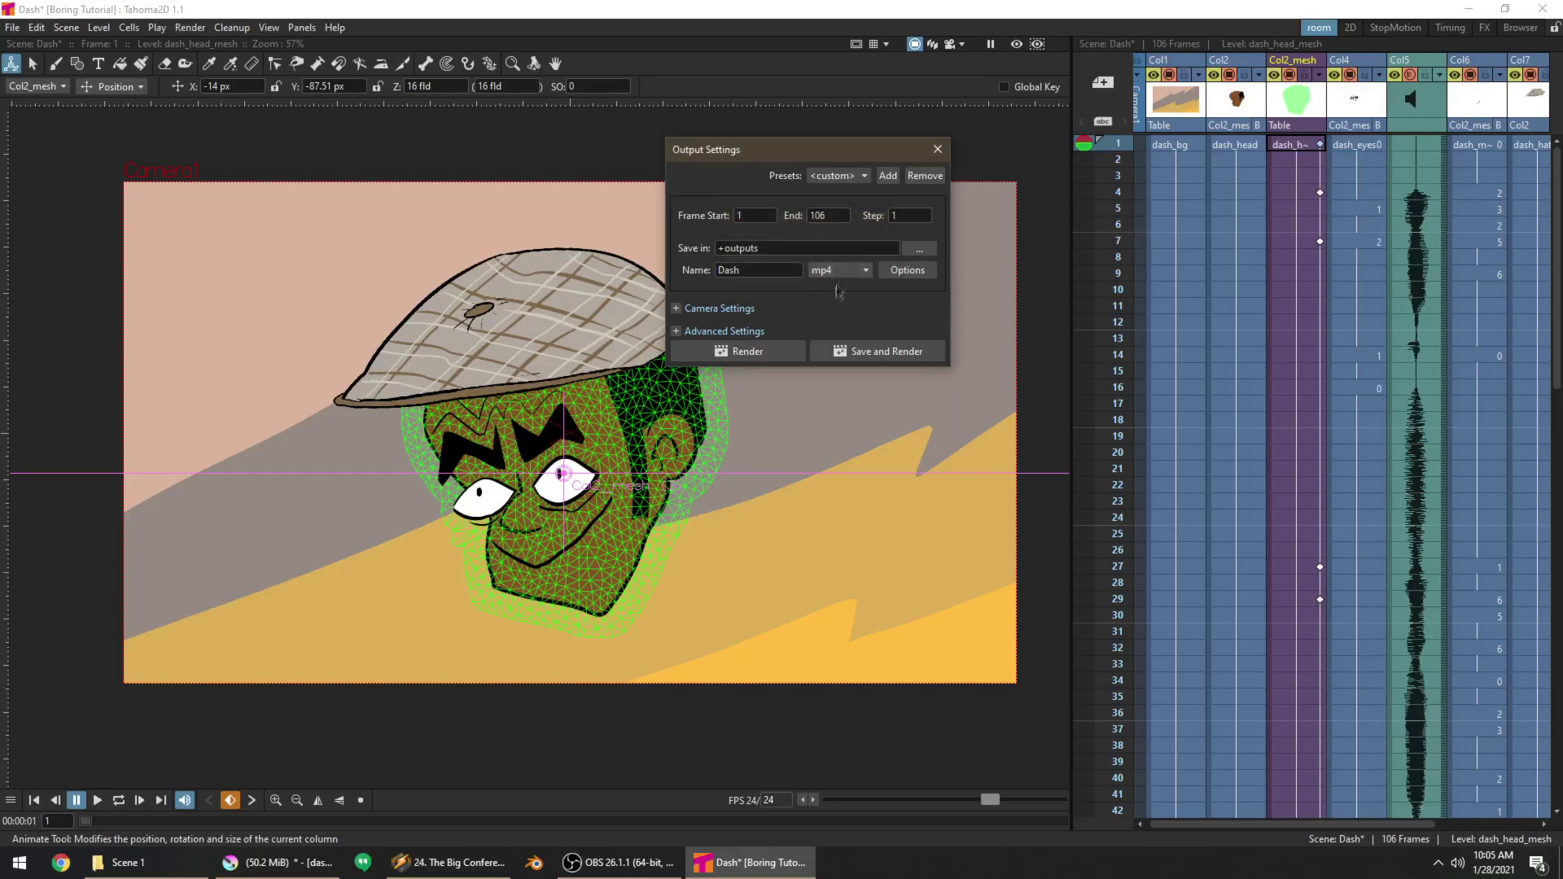
# Save the scene and render frames 1 to 106 as Dash.mp4 in the project's outputs folder
pyautogui.click(885, 349)
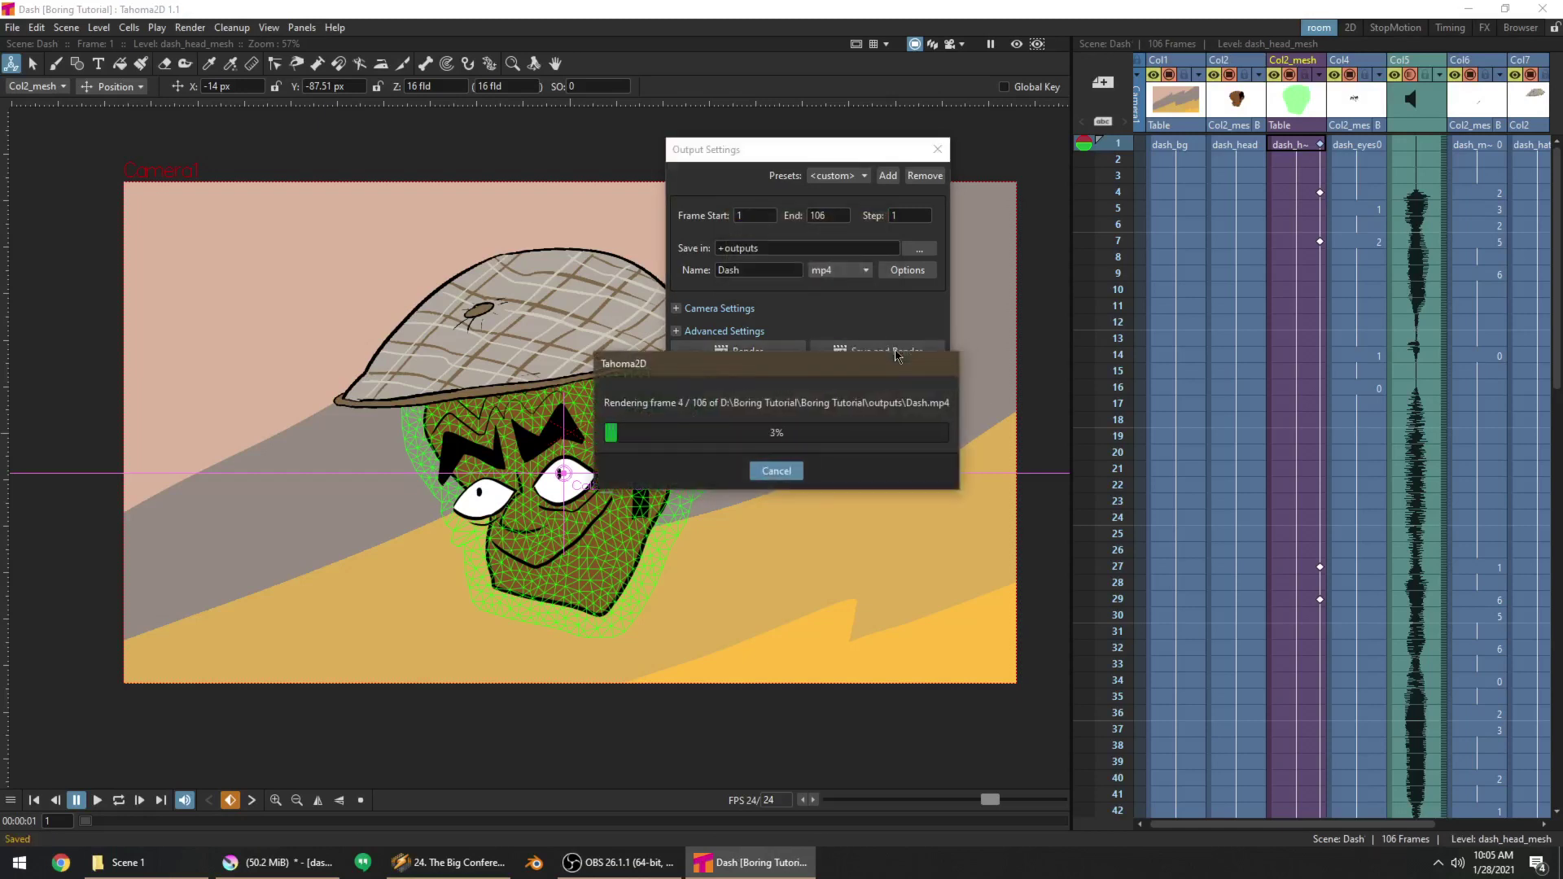
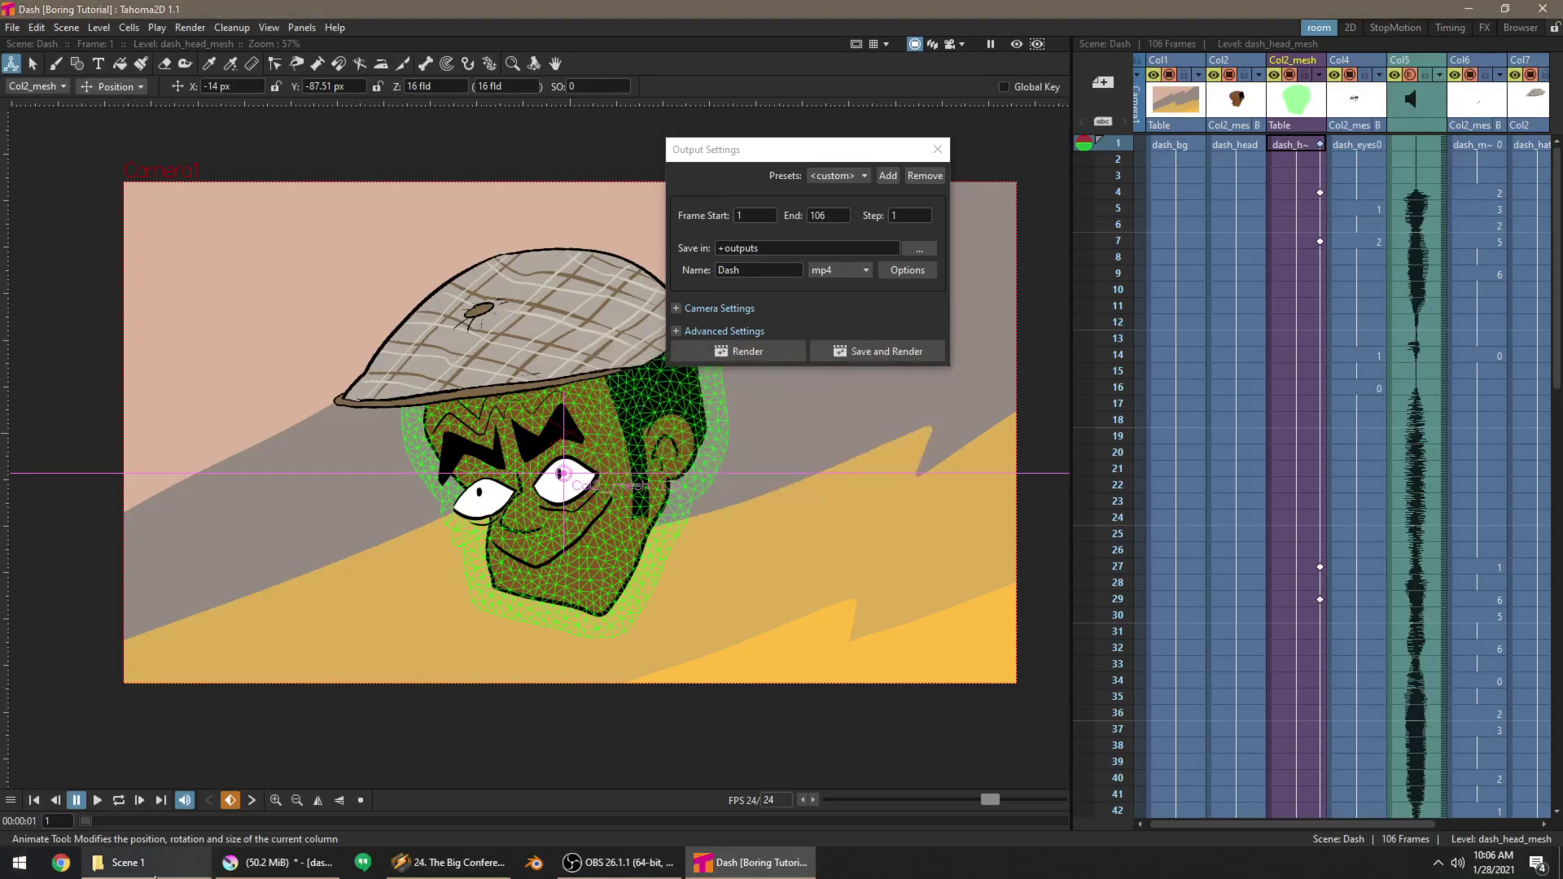
# Switch to File Explorer and open the outputs folder inside Boring Tutorial\Boring Tutorial on Local Disk (D:)
pyautogui.click(122, 863)
pyautogui.moveTo(543, 326); pyautogui.dragTo(507, 196)
pyautogui.click(184, 712)
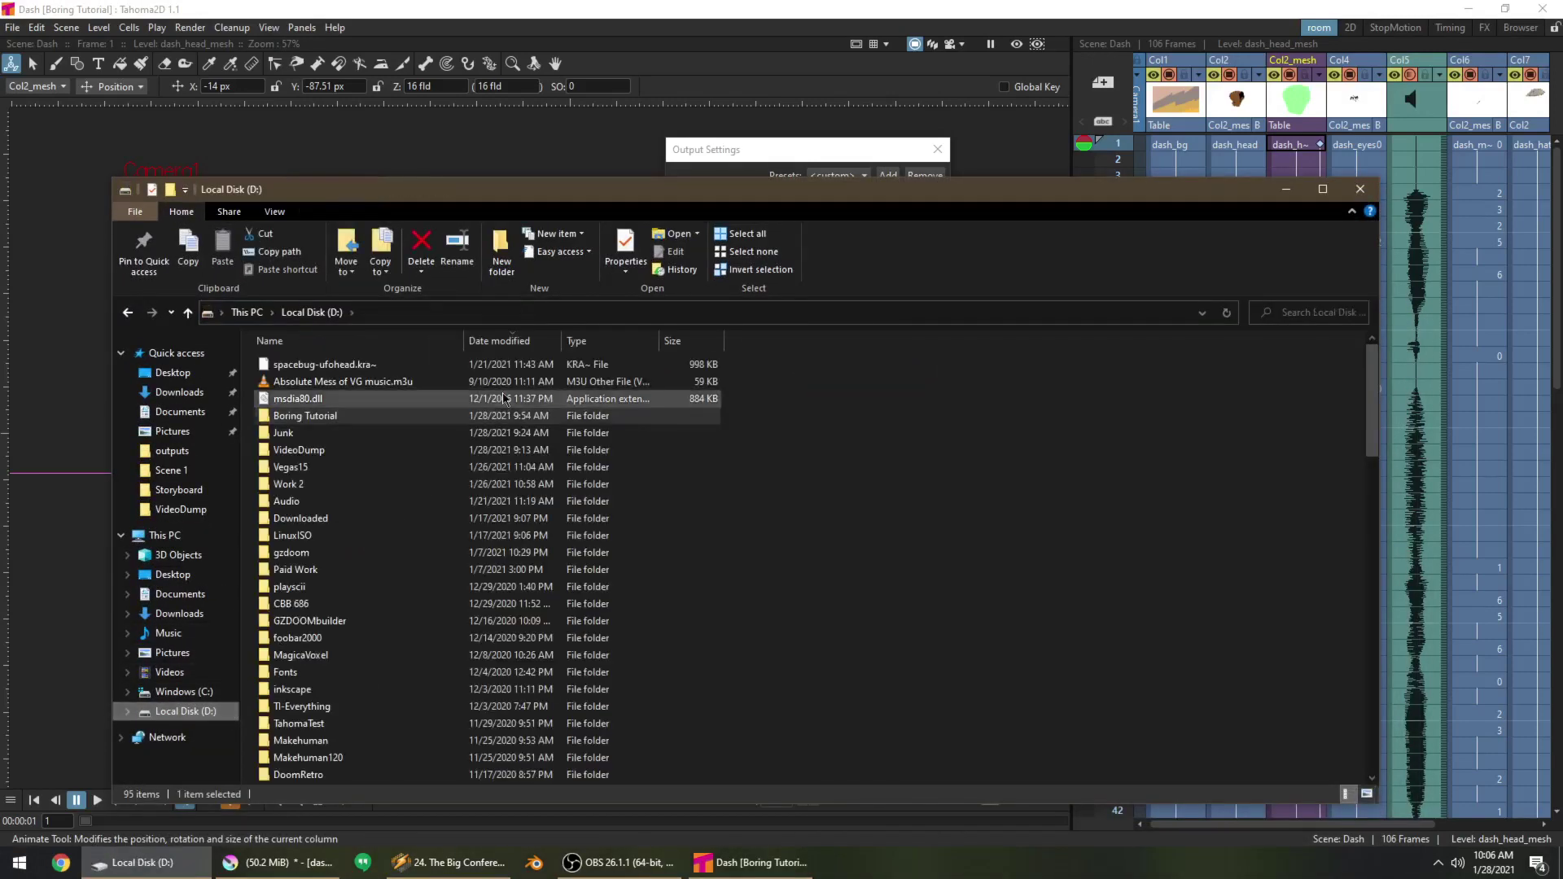
pyautogui.doubleClick(351, 415)
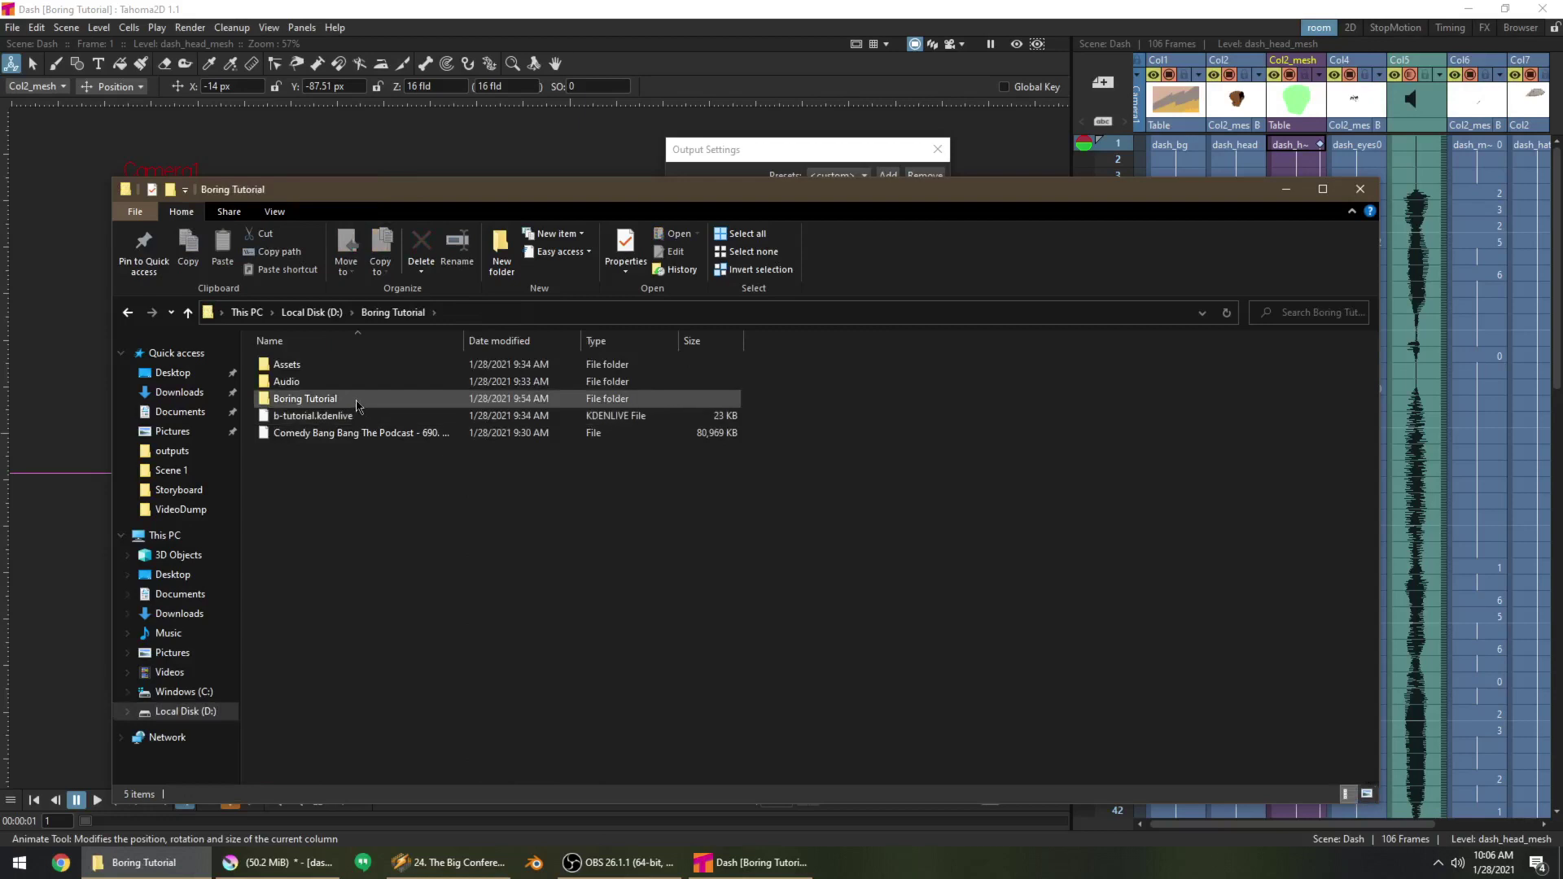
pyautogui.doubleClick(342, 399)
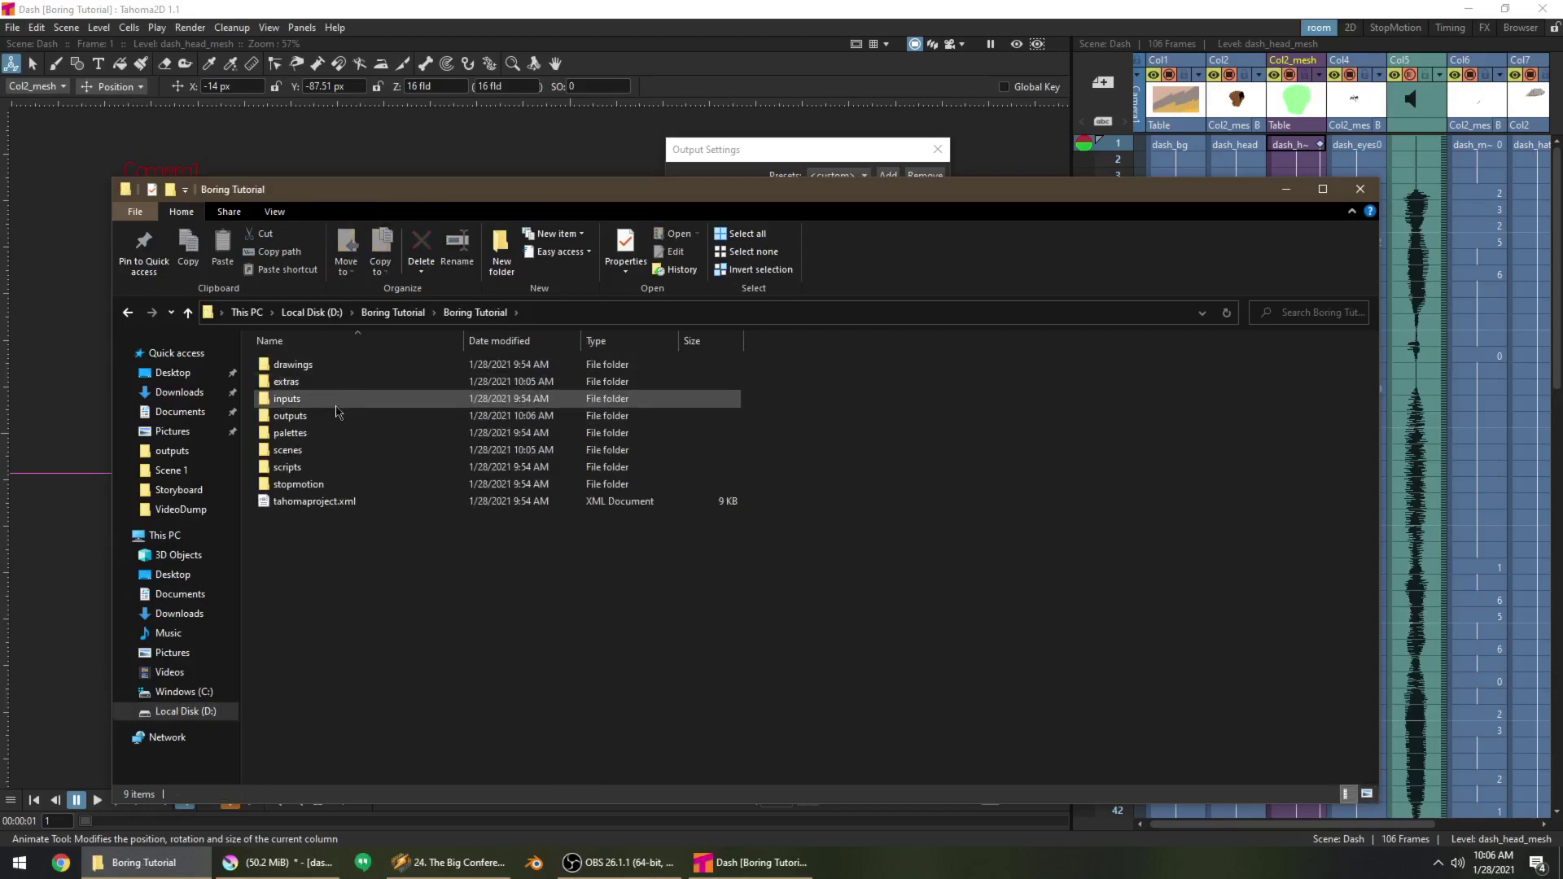
pyautogui.click(314, 419)
pyautogui.doubleClick(314, 422)
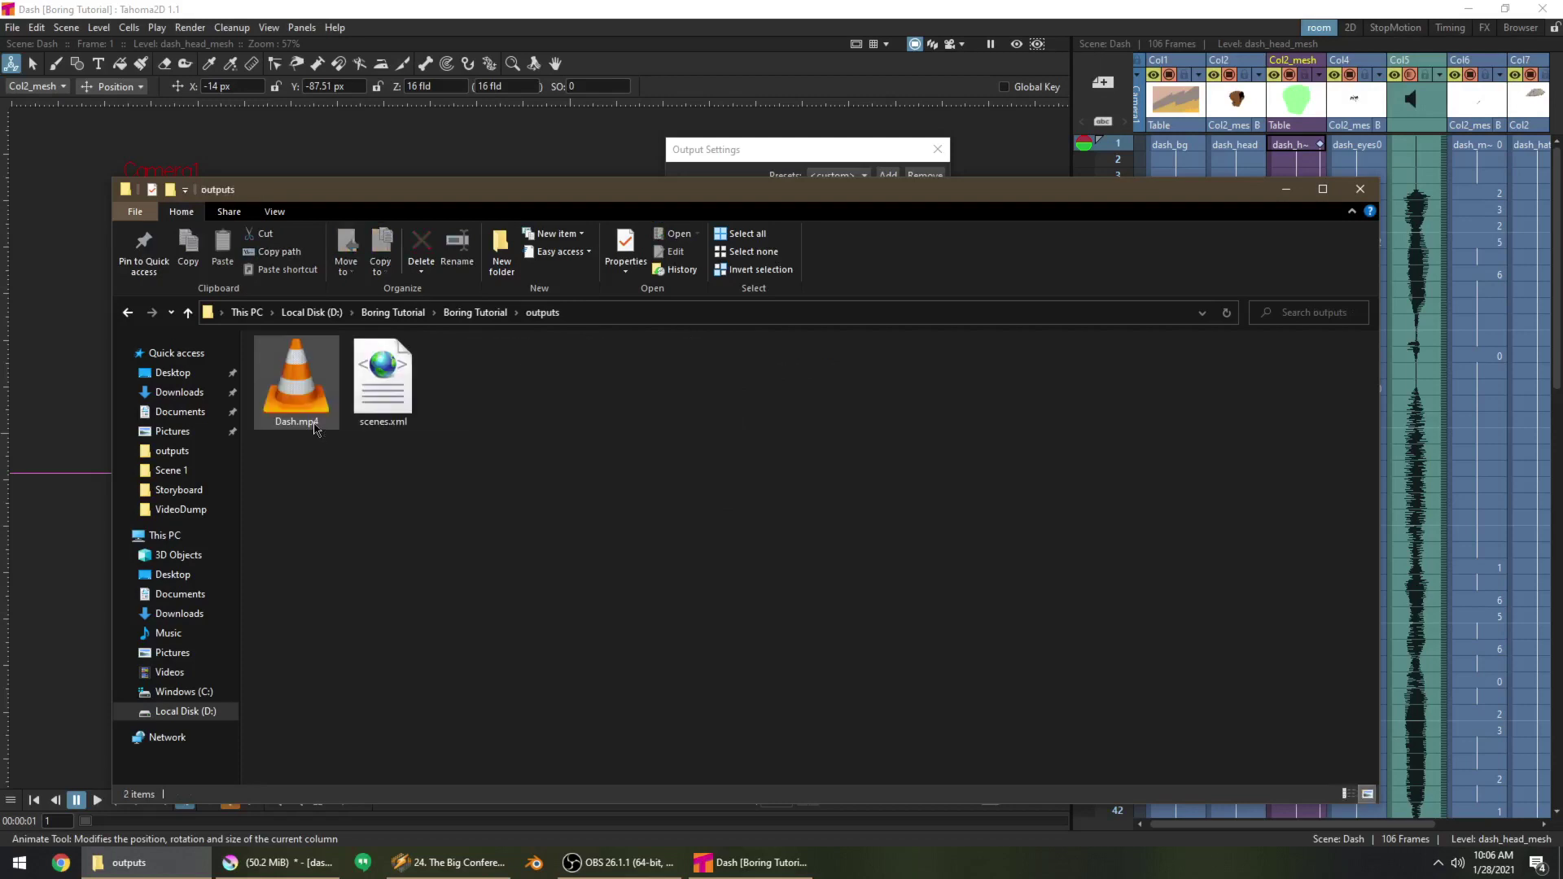
# Play the rendered Dash.mp4 in VLC, declining the player update, and close the player after watching the animation
pyautogui.click(311, 393)
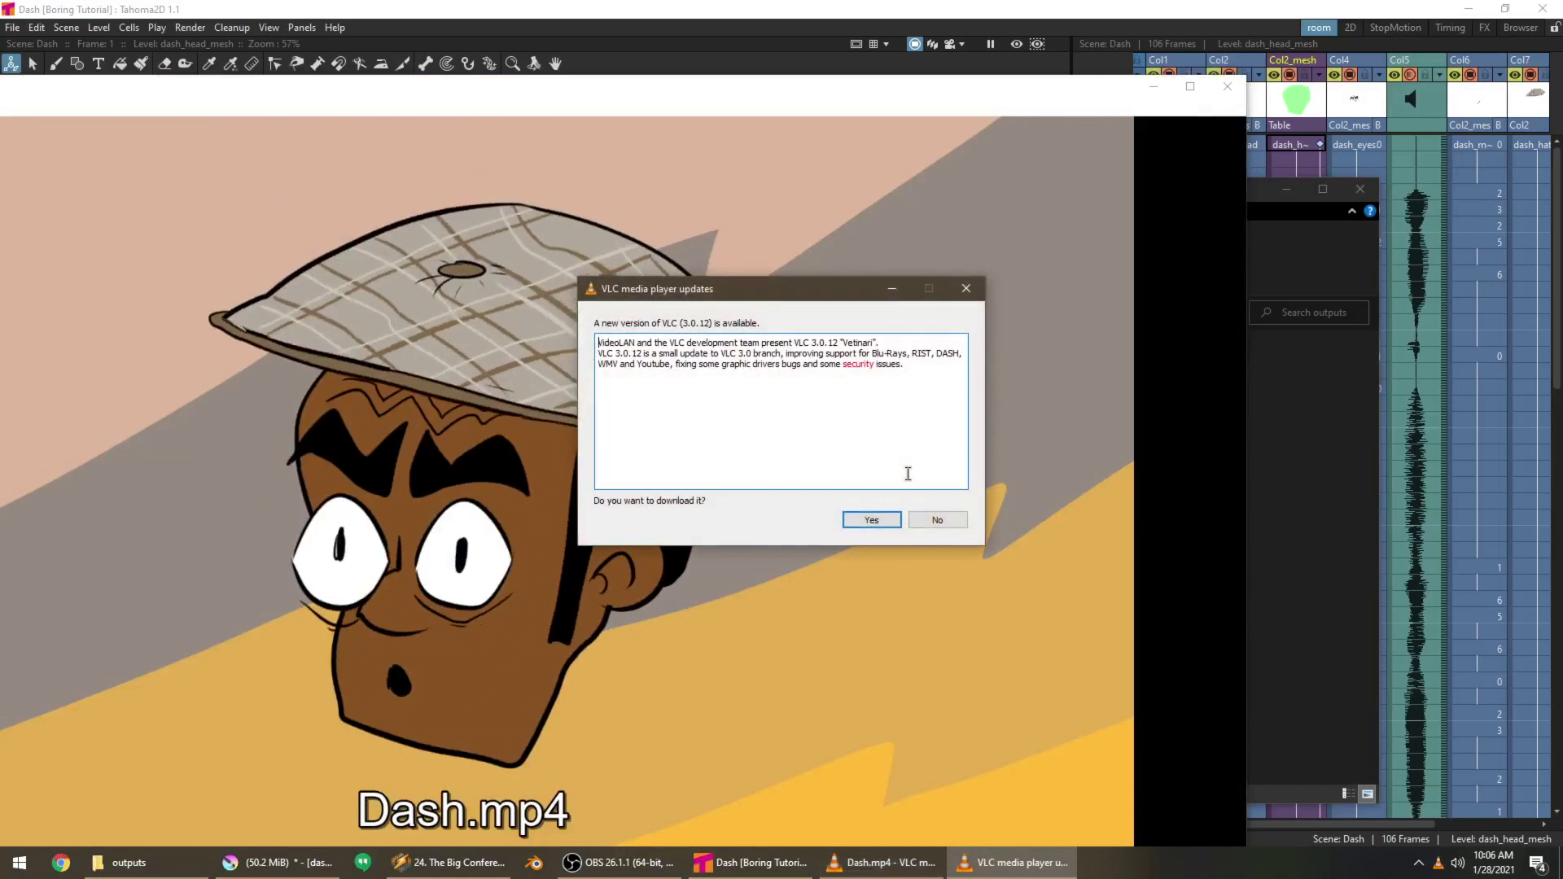
pyautogui.click(938, 521)
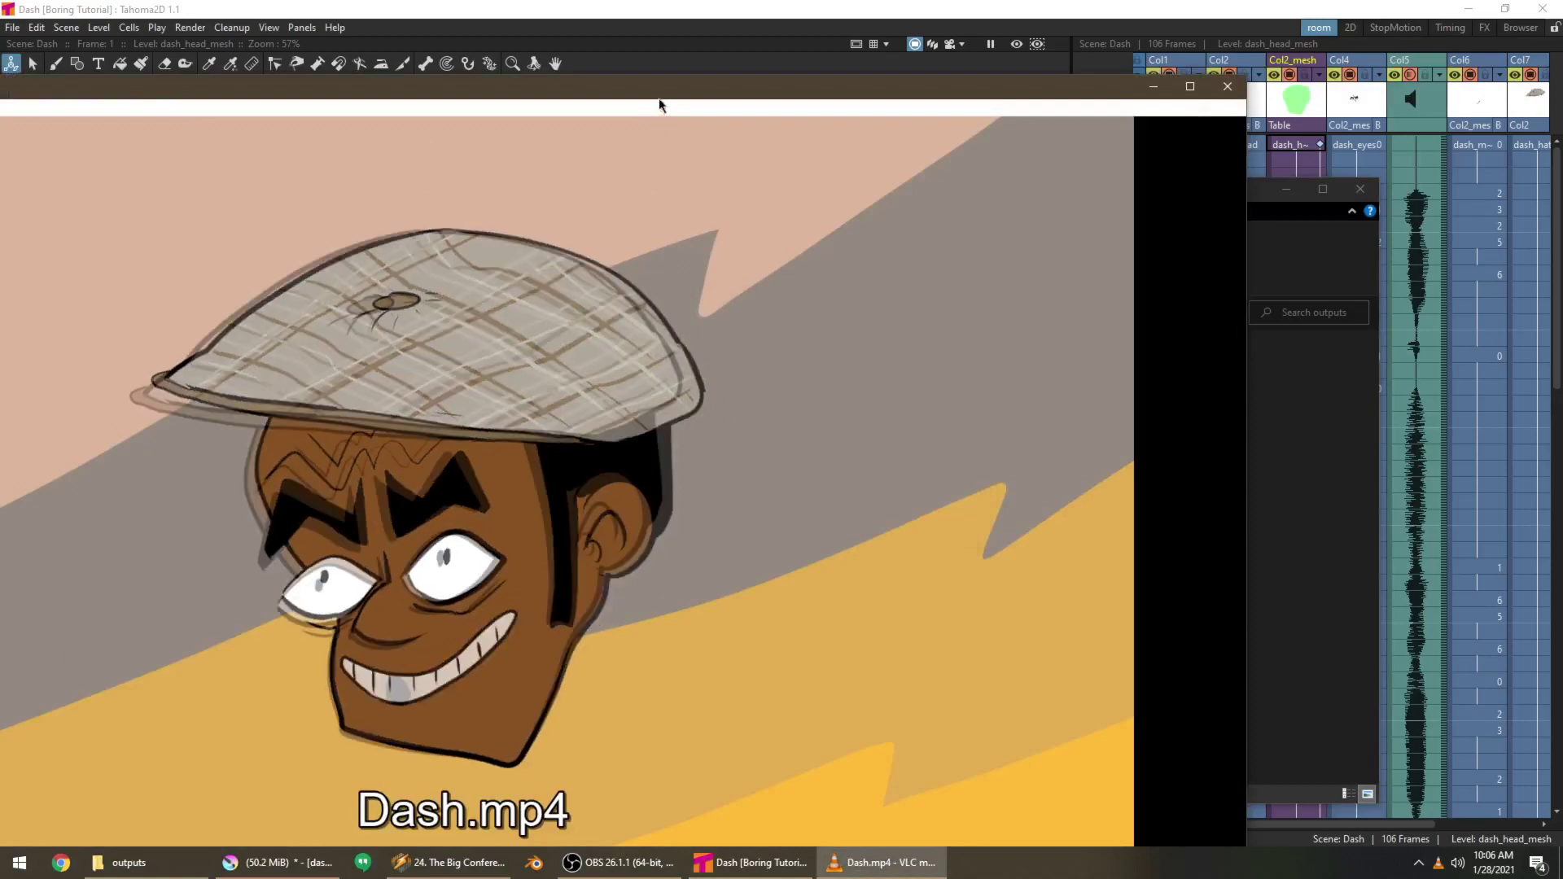
pyautogui.moveTo(673, 97); pyautogui.dragTo(808, 27)
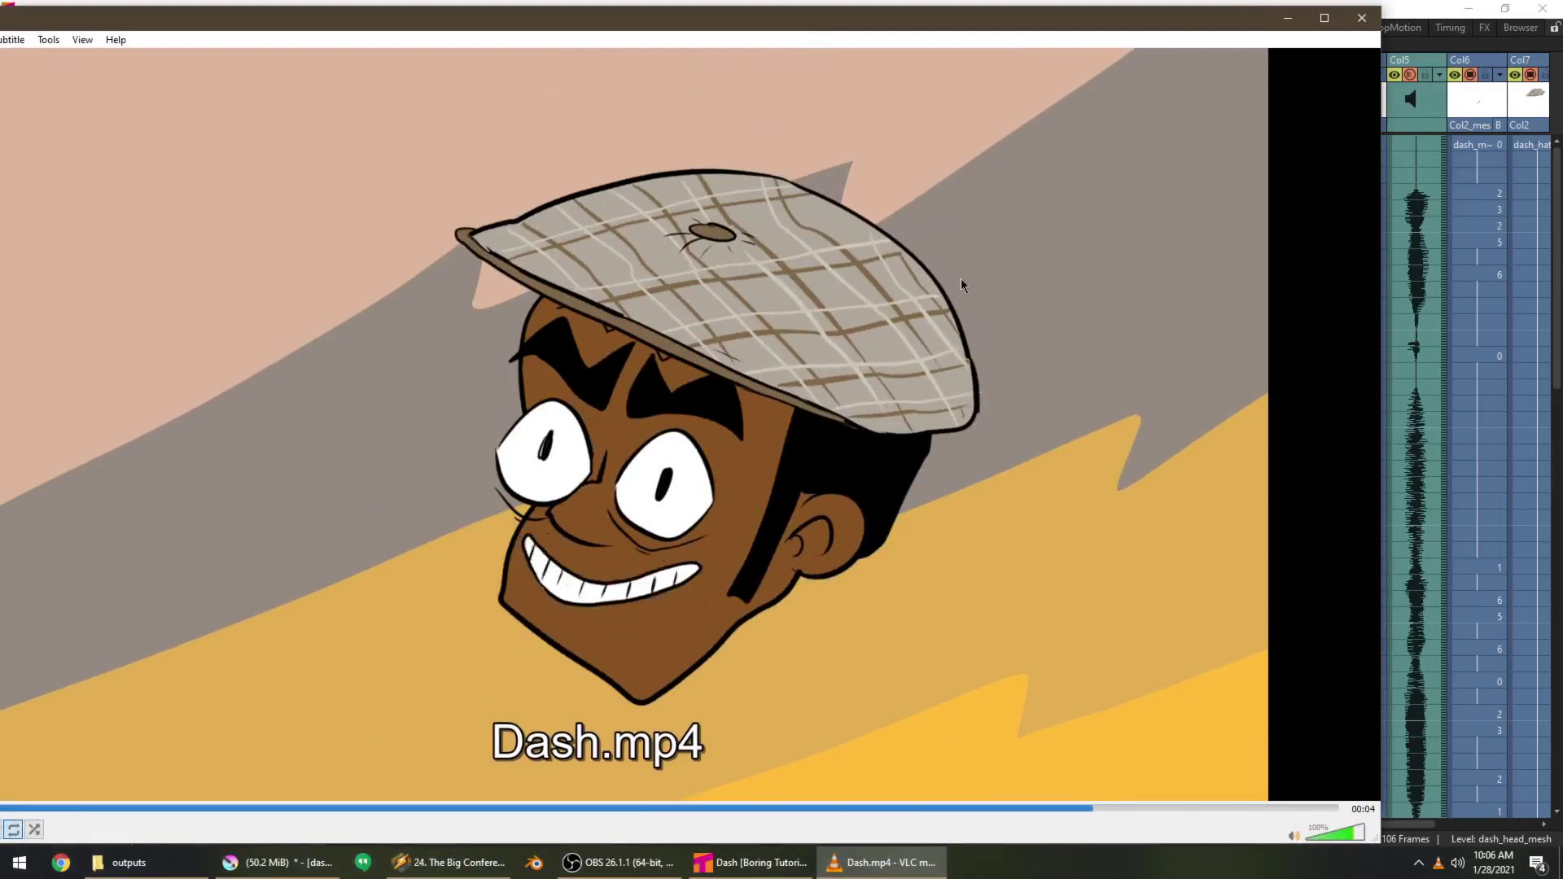
pyautogui.click(1359, 14)
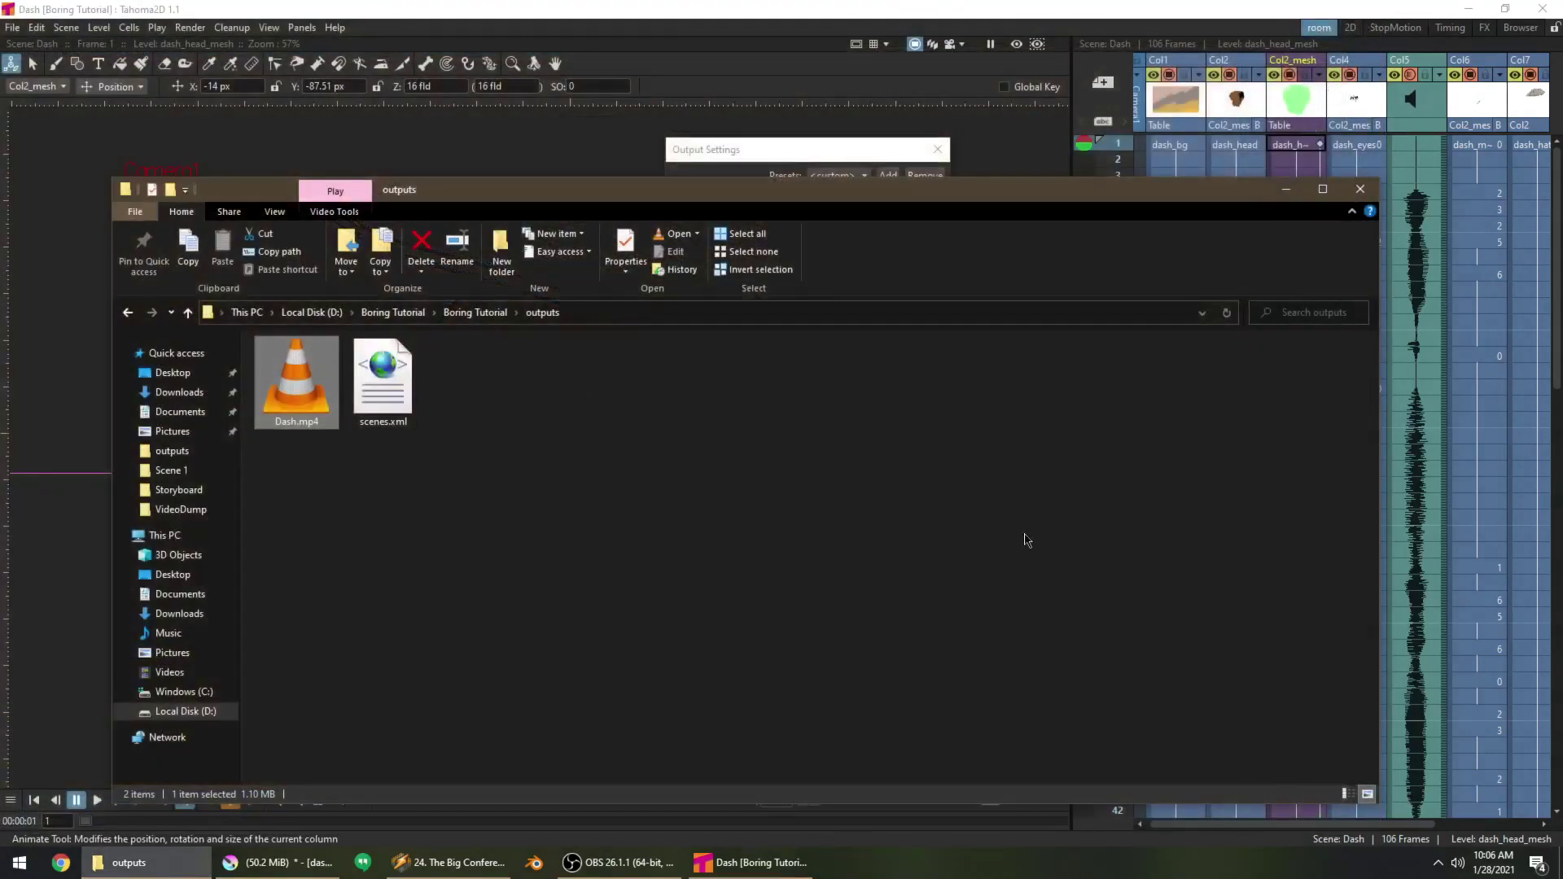
pyautogui.click(1026, 541)
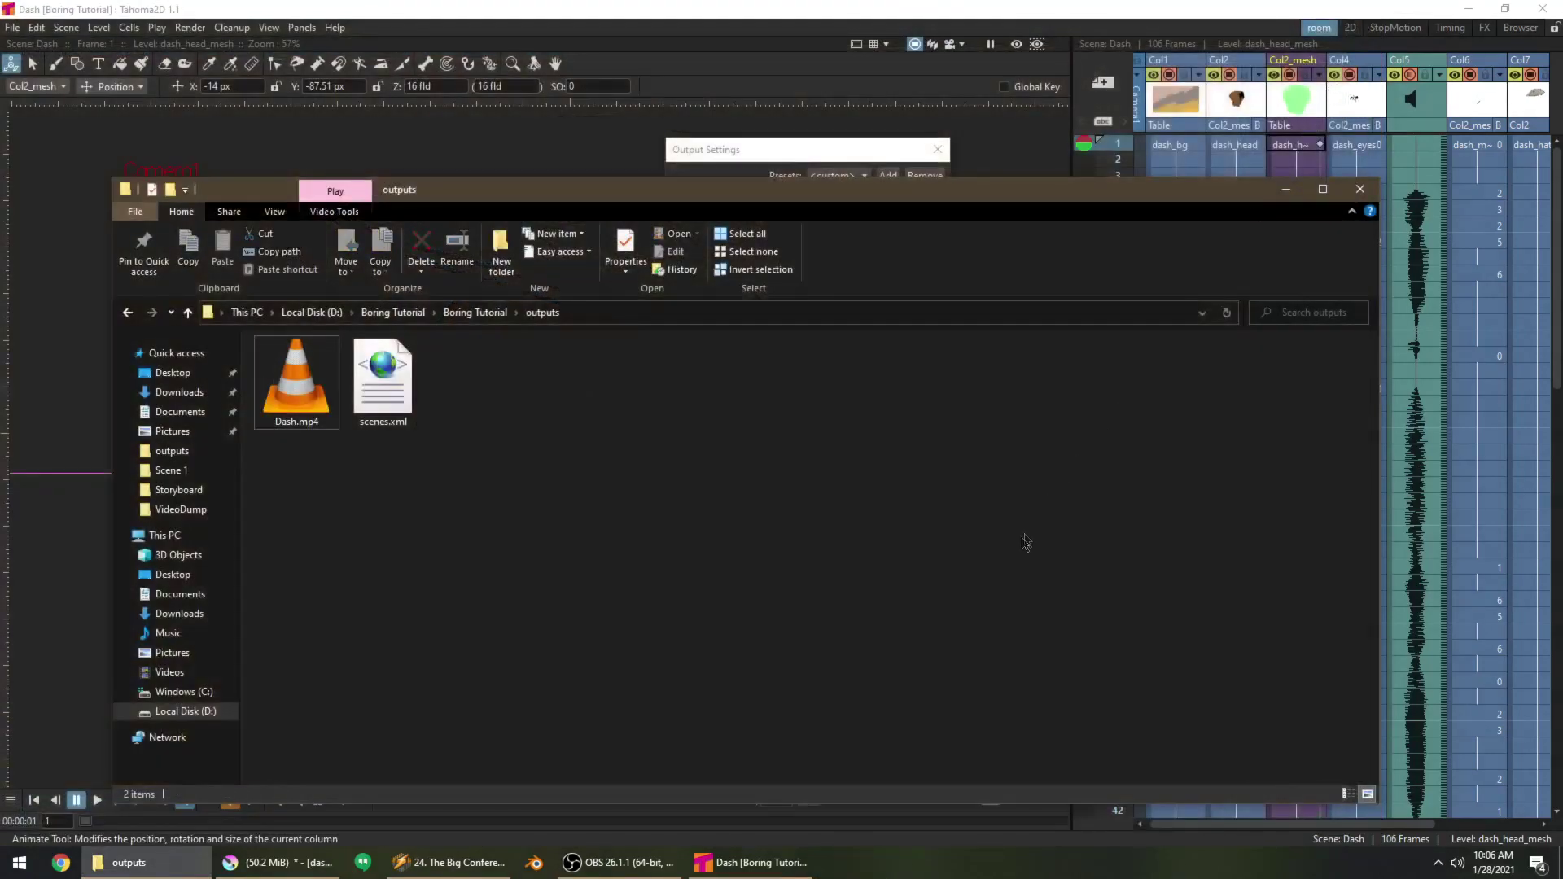